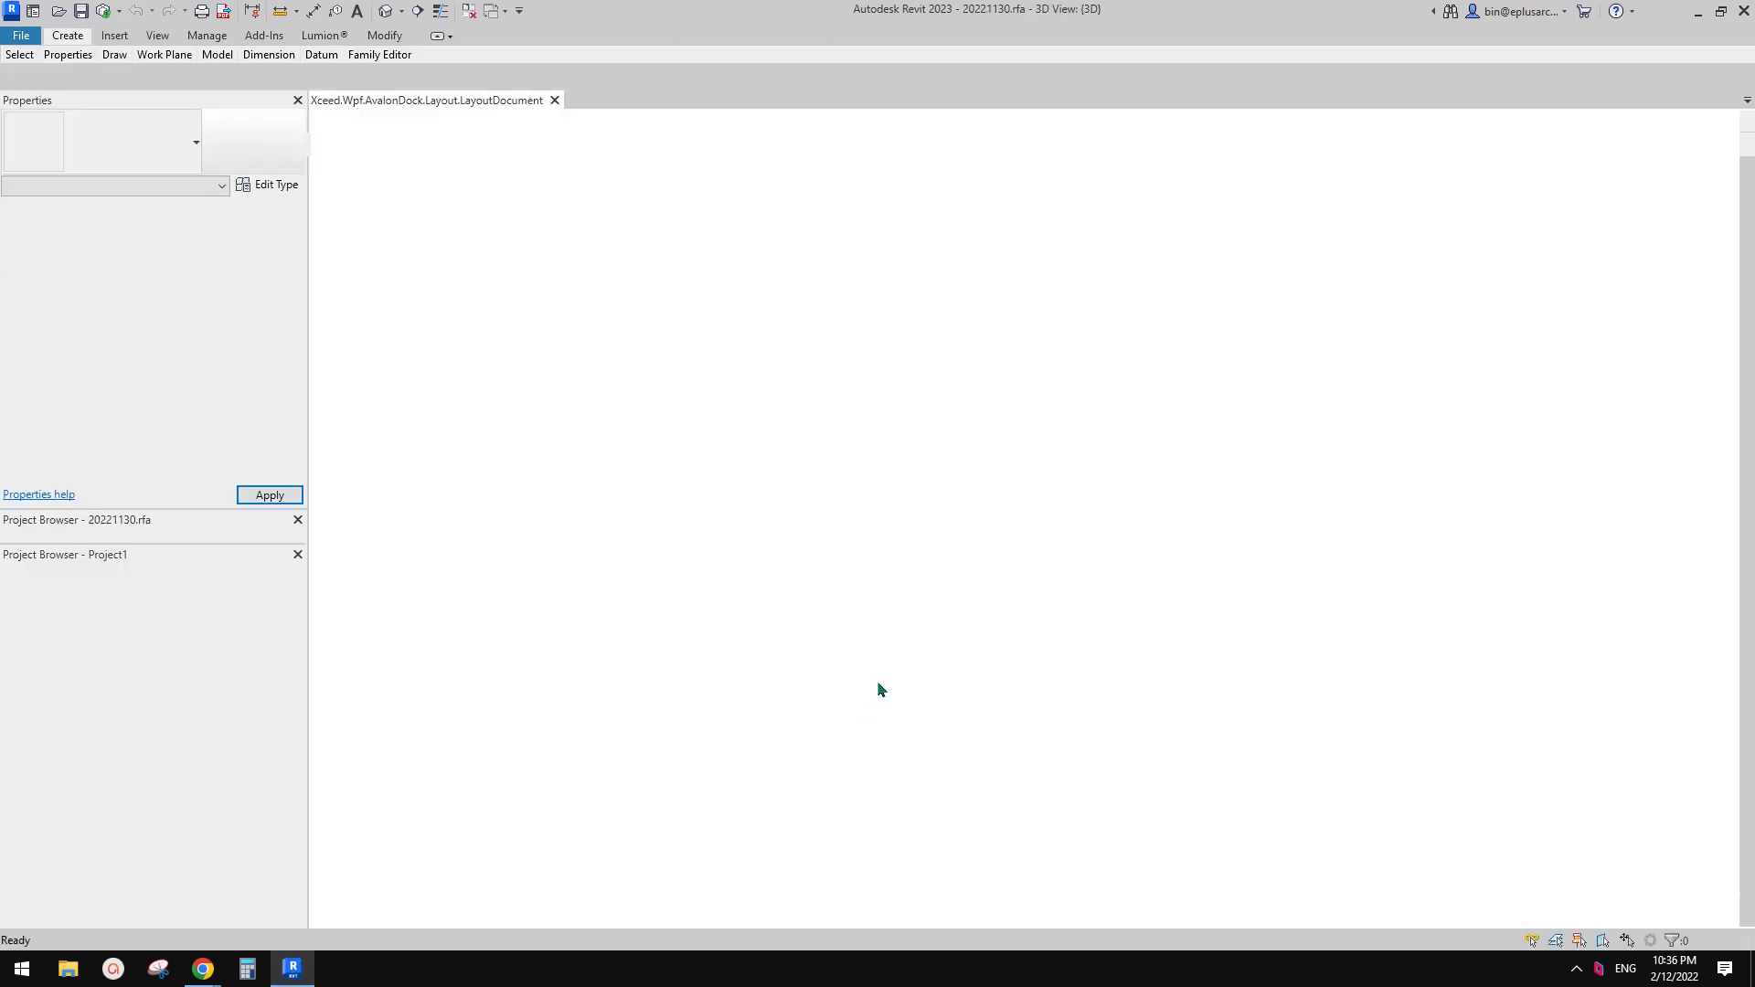
Examine the middle spiral ramp form of the finished mass model from several angles.
scroll(1088, 647, up, 5)
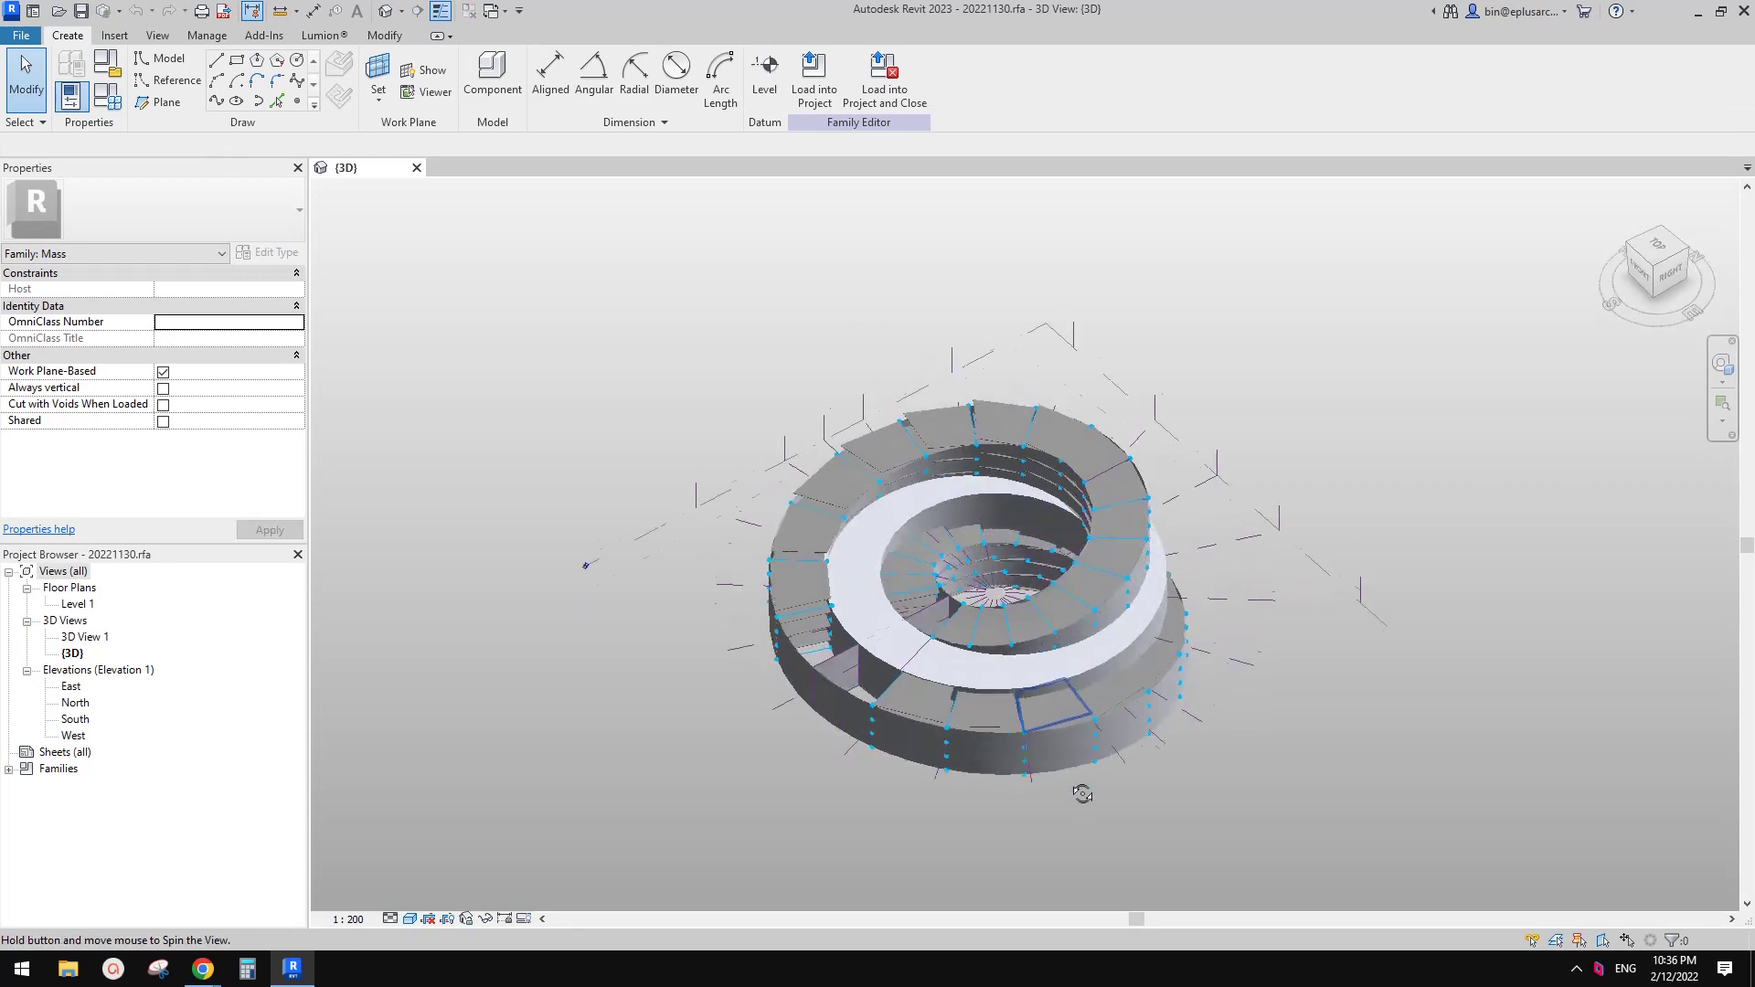
click(1079, 691)
scroll(1079, 690, down, 3)
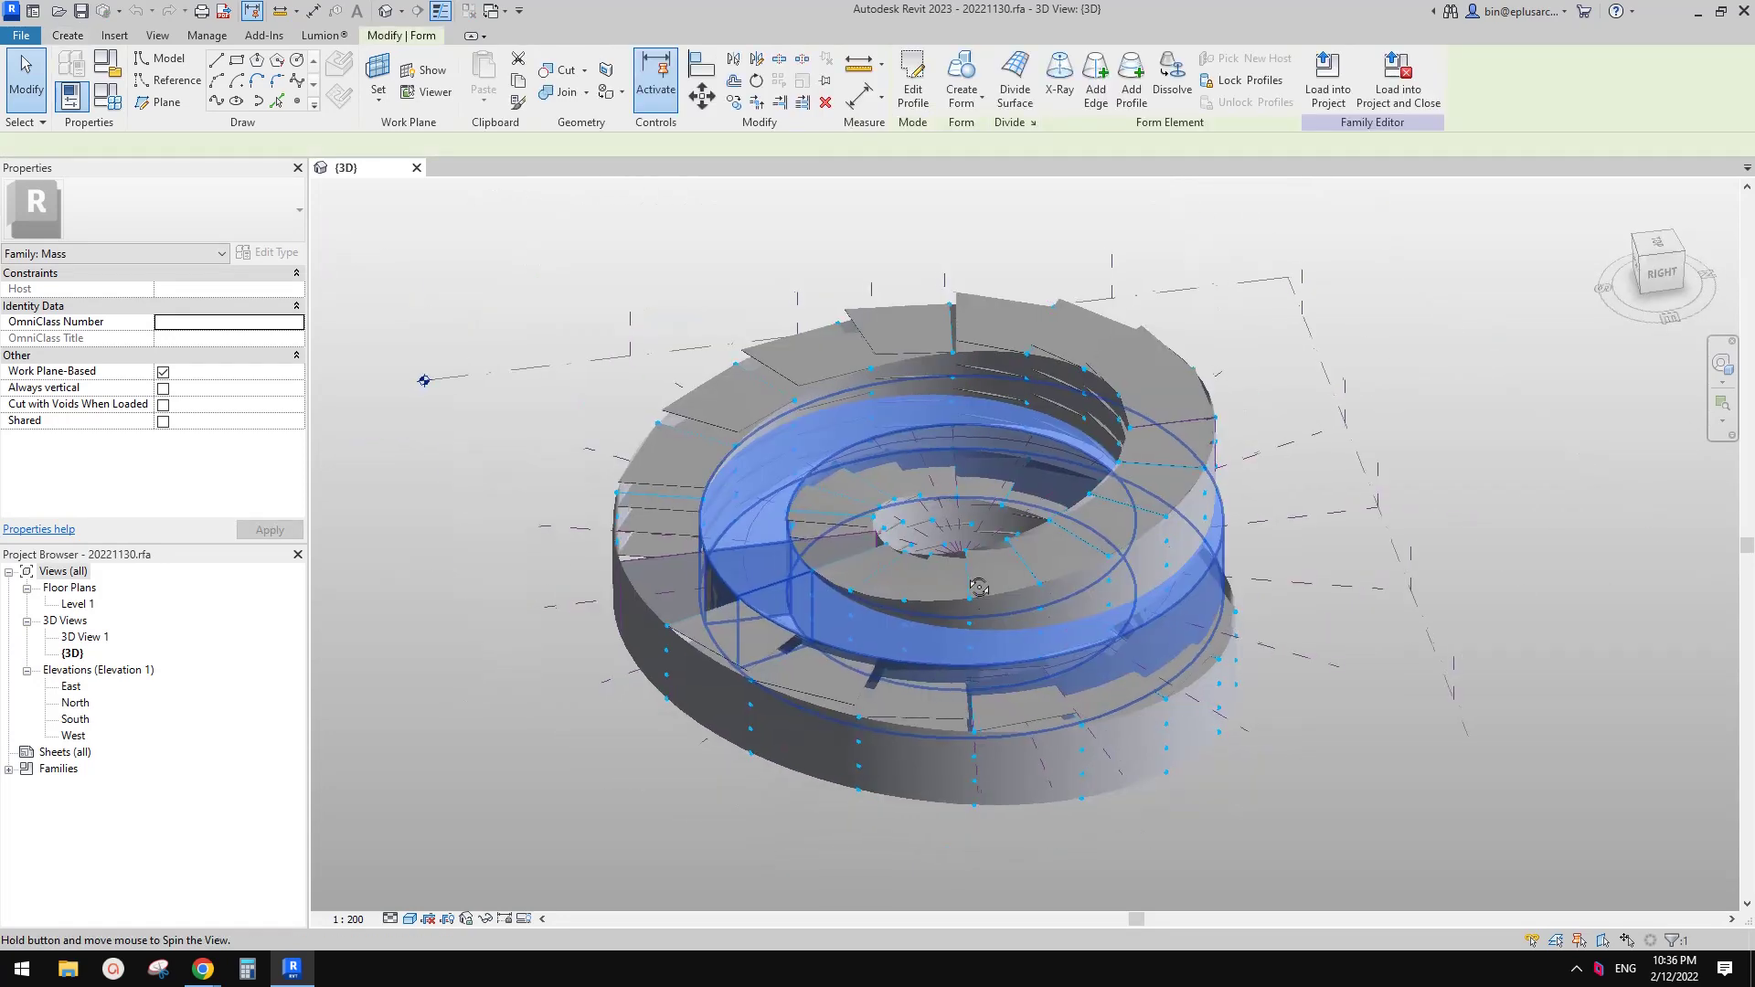
shift+middle_drag(1081, 692, 1088, 548)
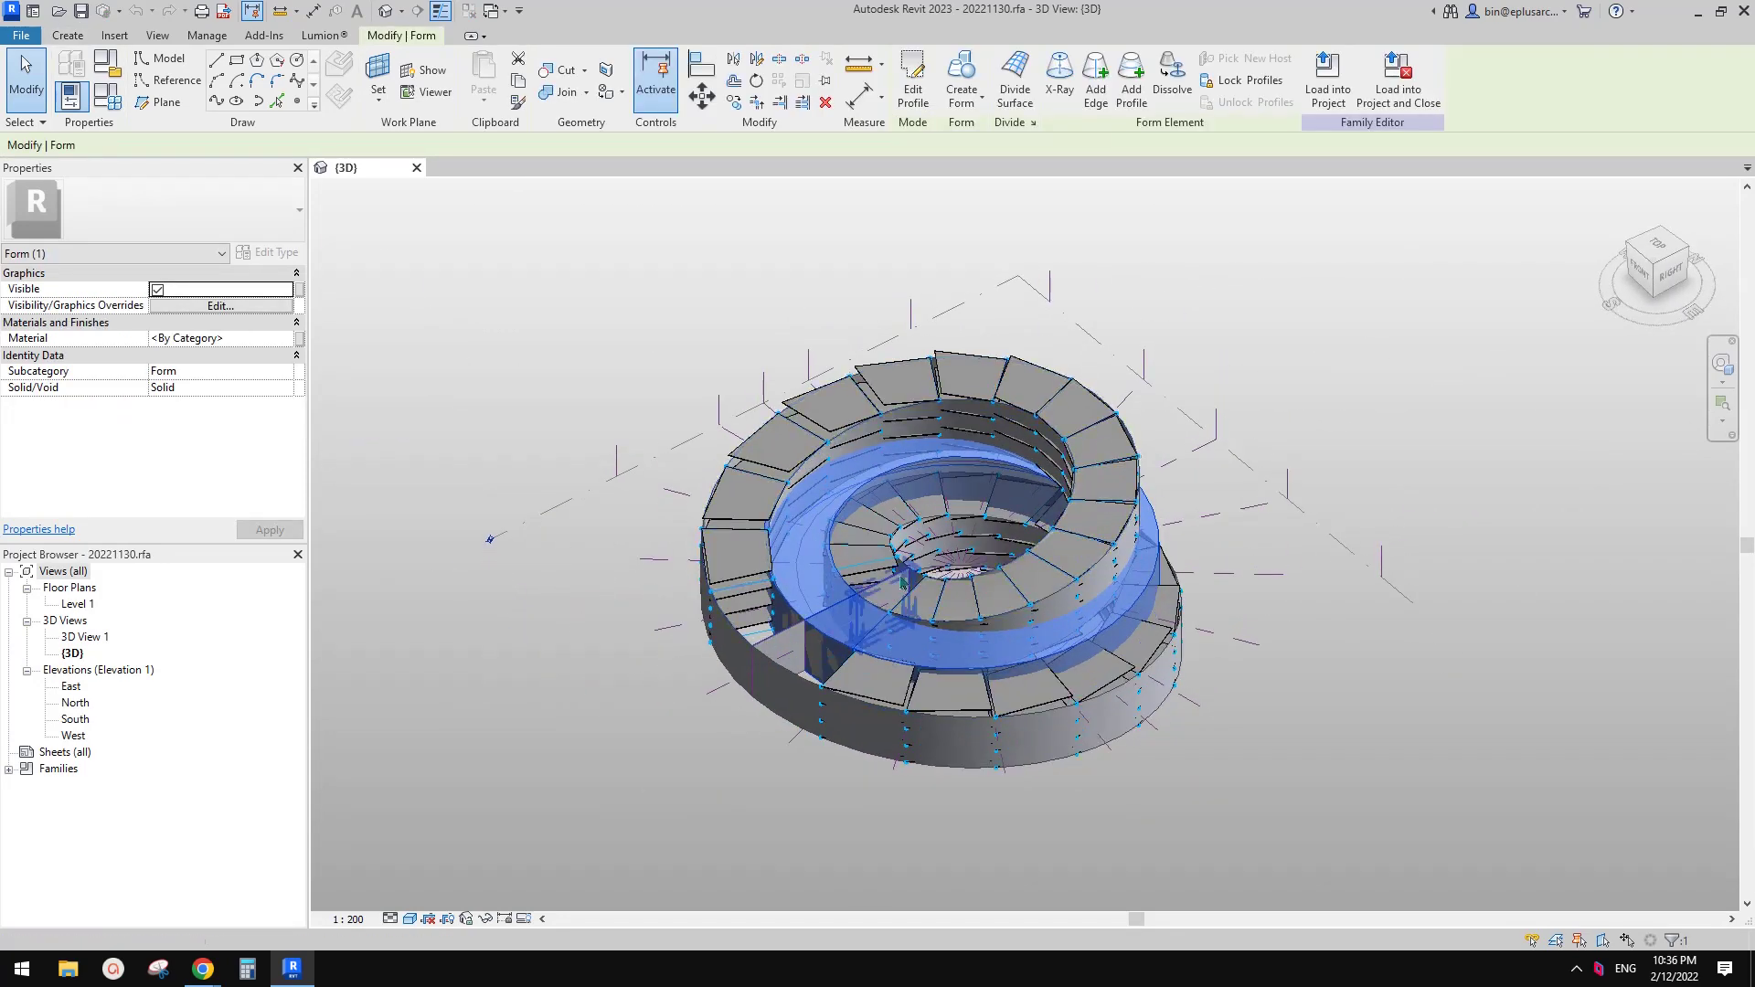
click(1083, 531)
key(Escape)
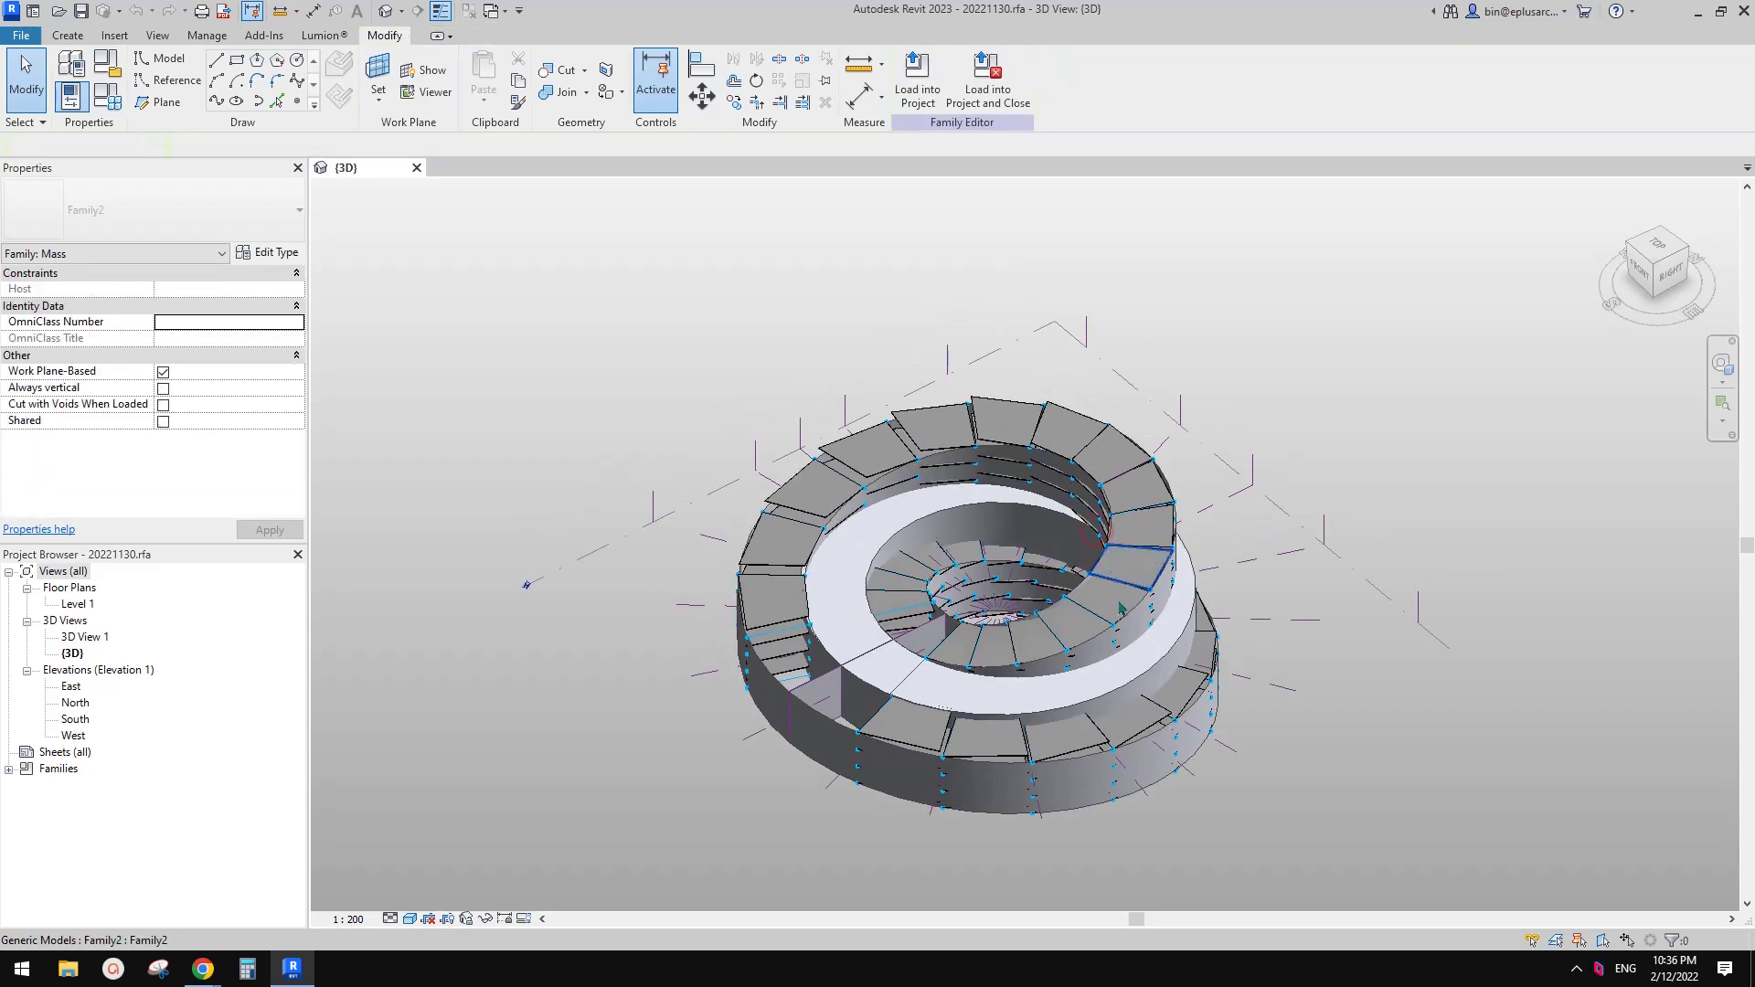
Select the repeater on the upper ramp form and hide it temporarily in the 3D view.
scroll(1074, 585, up, 2)
click(1066, 650)
scroll(1074, 631, up, 1)
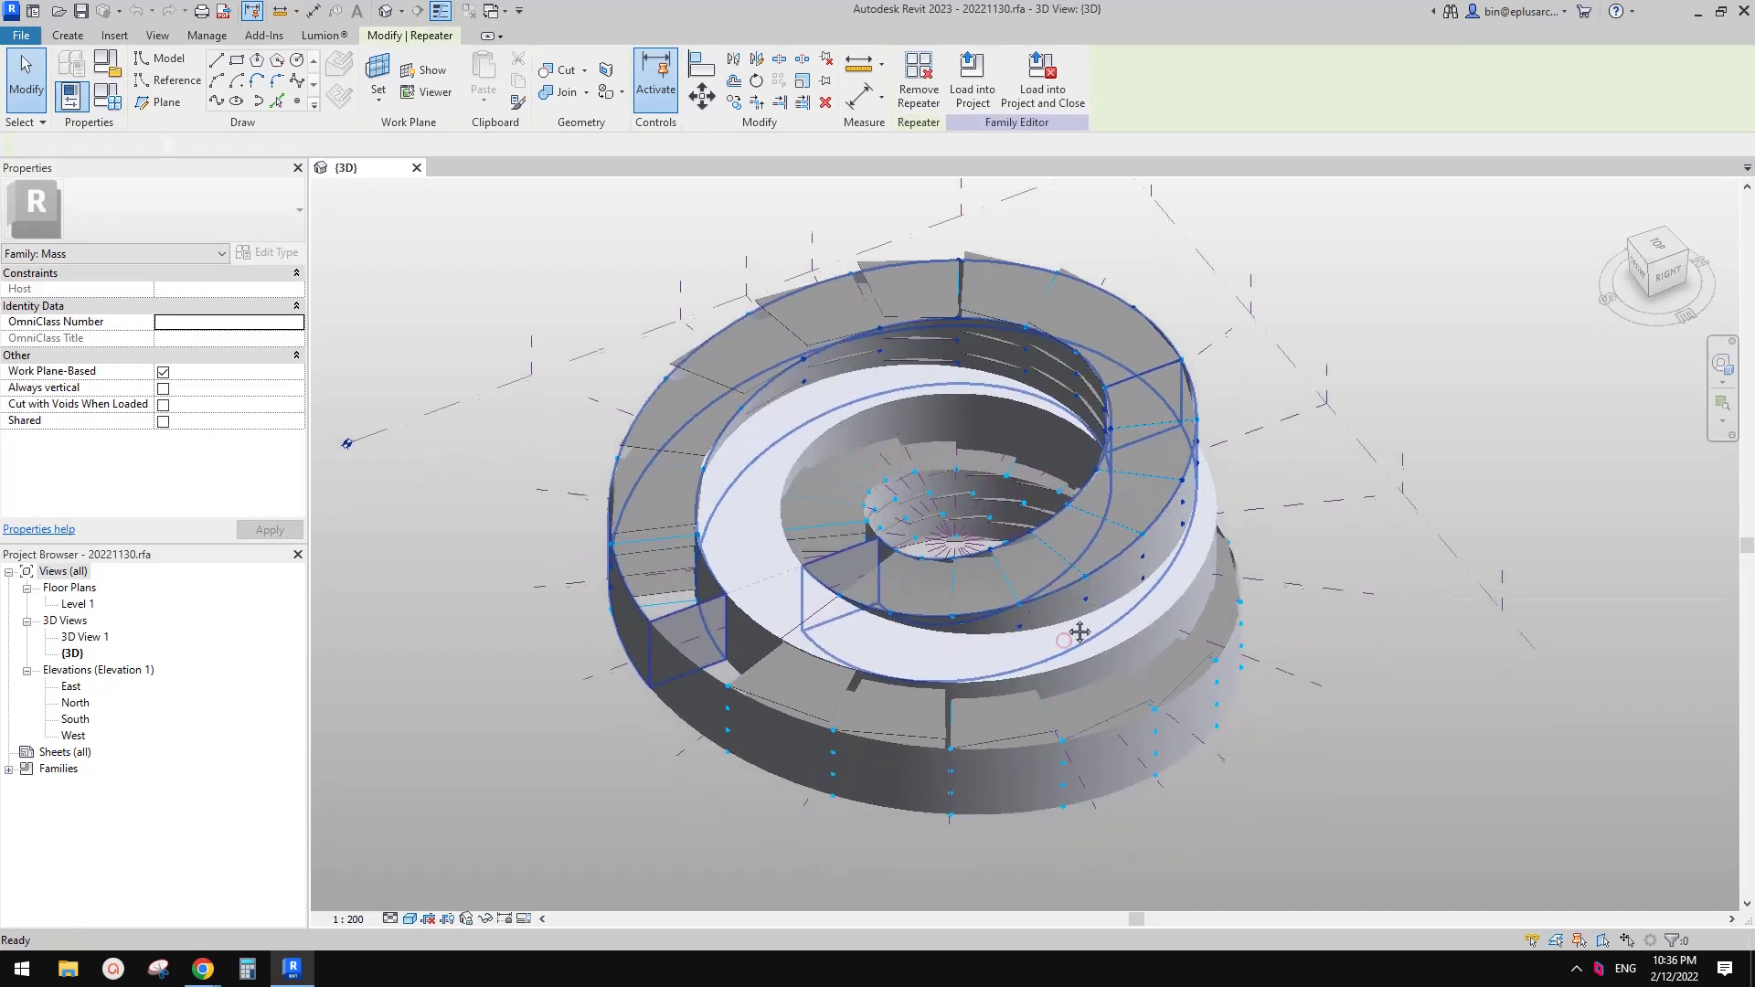
scroll(1015, 604, down, 1)
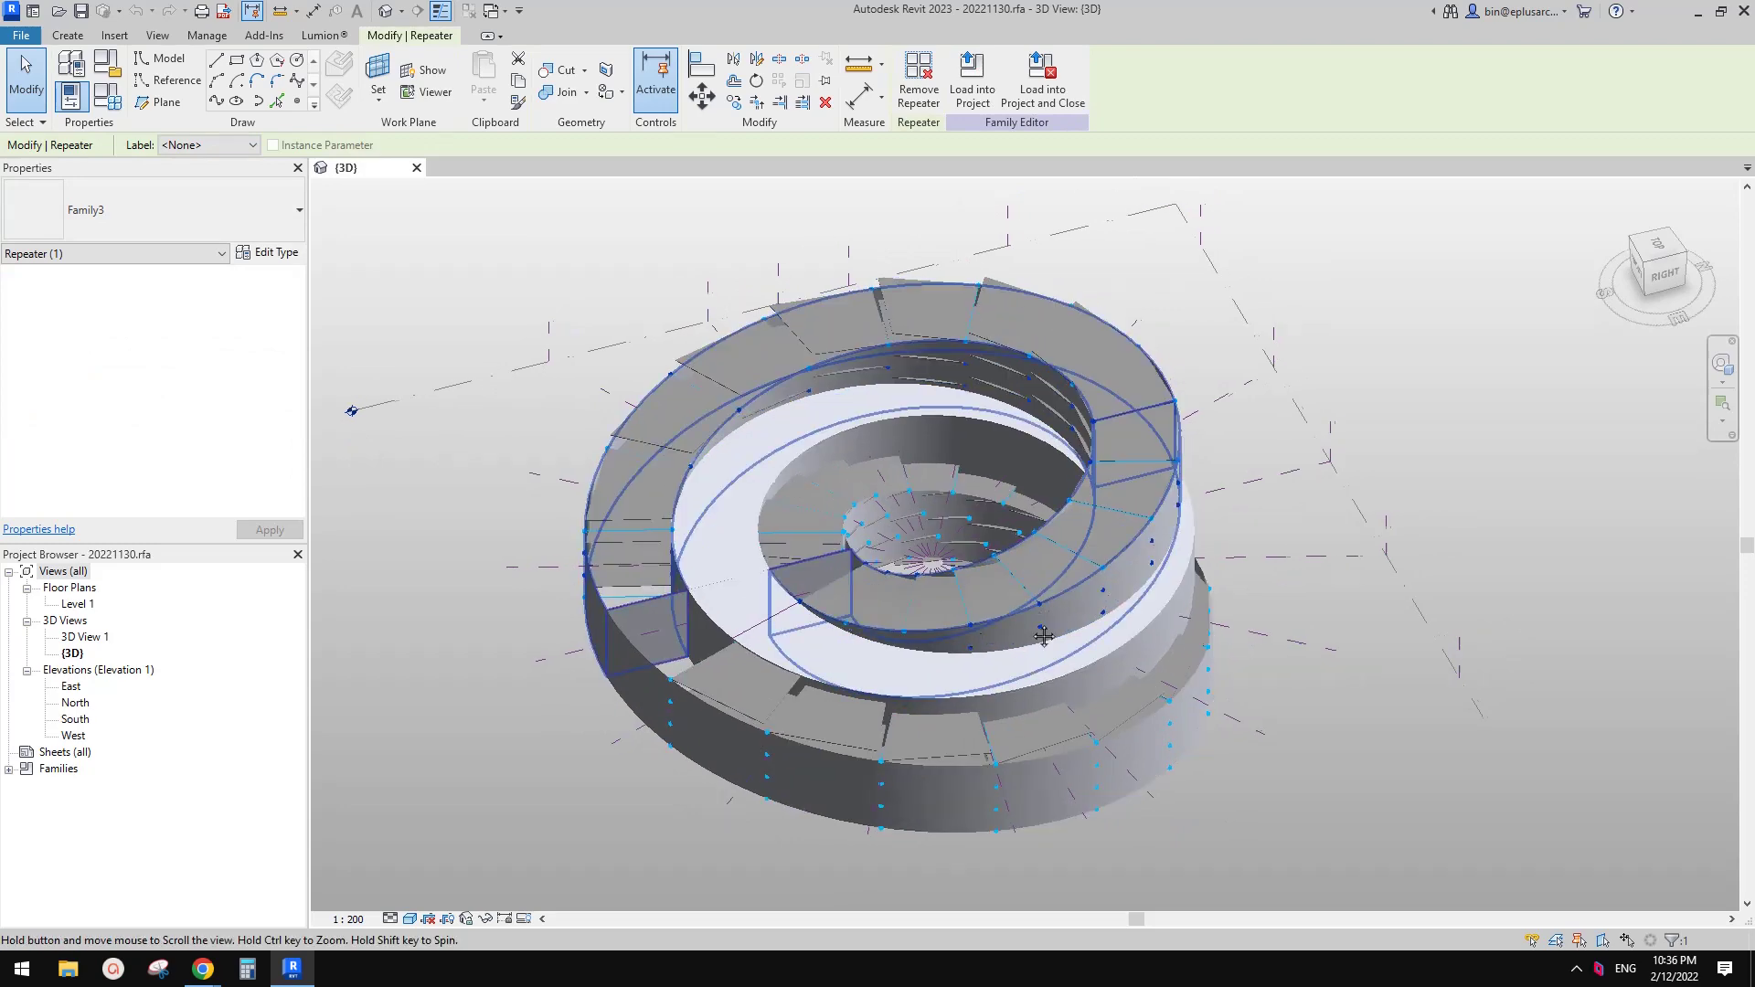
key(h)
key(h)
Isolate the middle spiral form to view it alone, and reset the temporary hide/isolate.
click(835, 653)
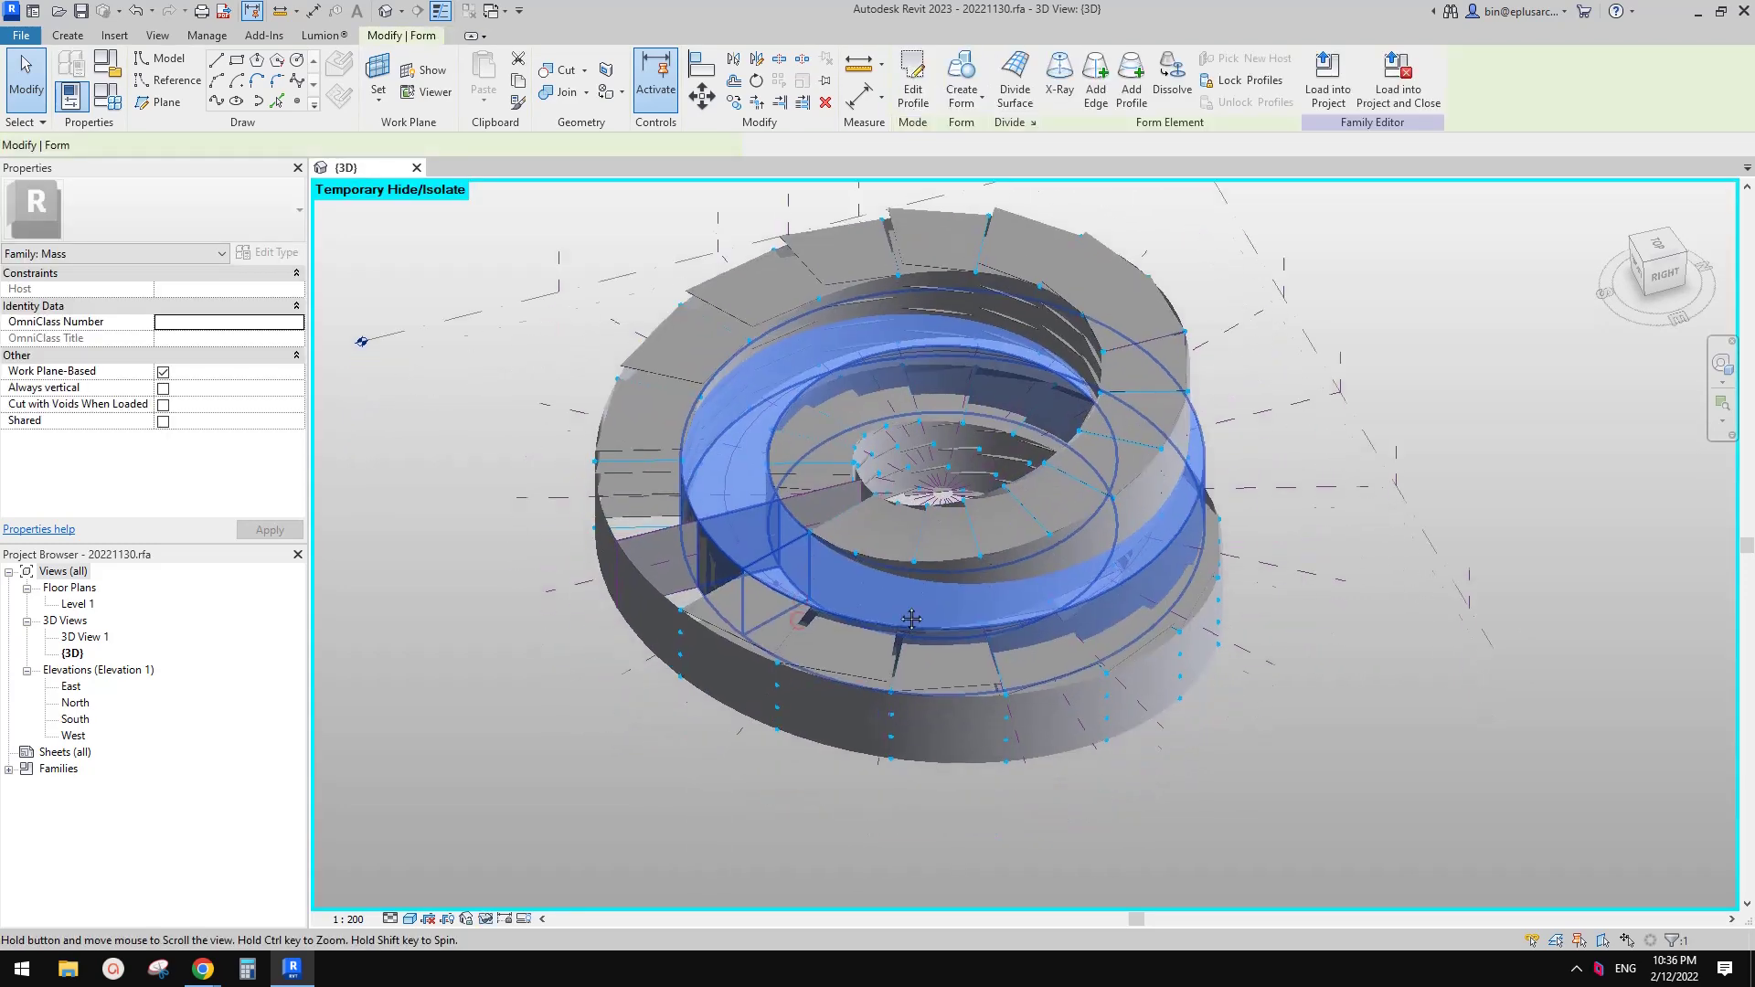
scroll(859, 631, down, 2)
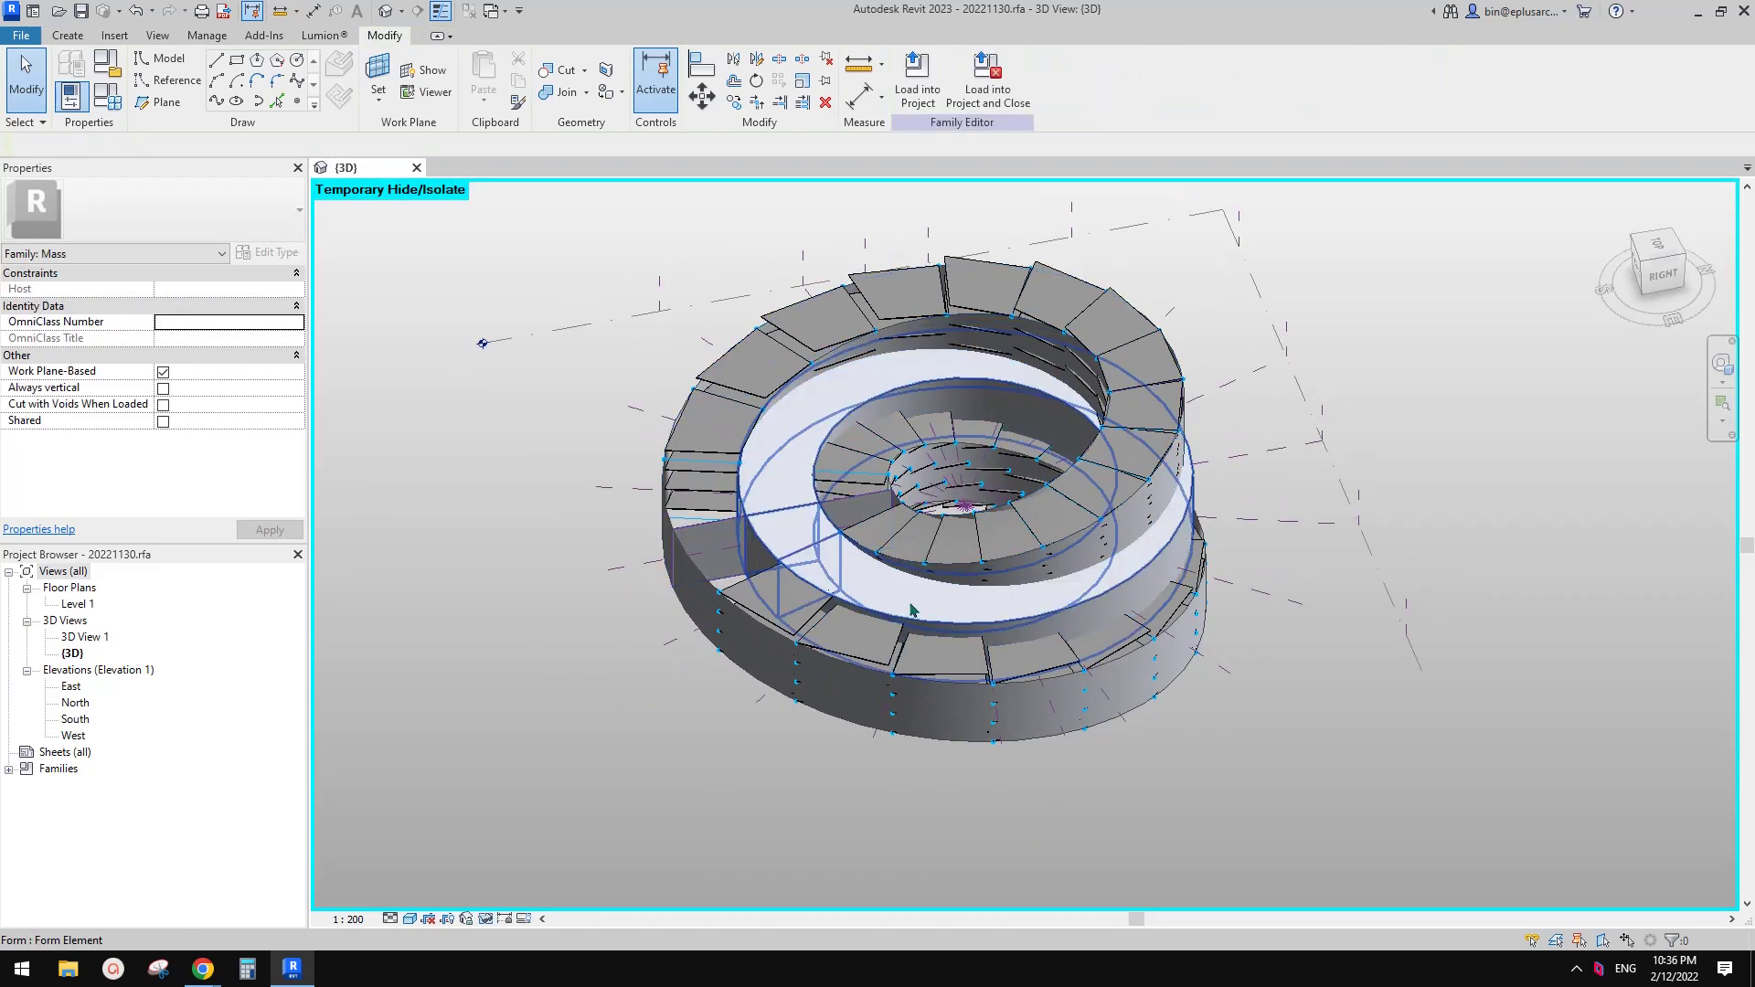
click(870, 613)
click(899, 599)
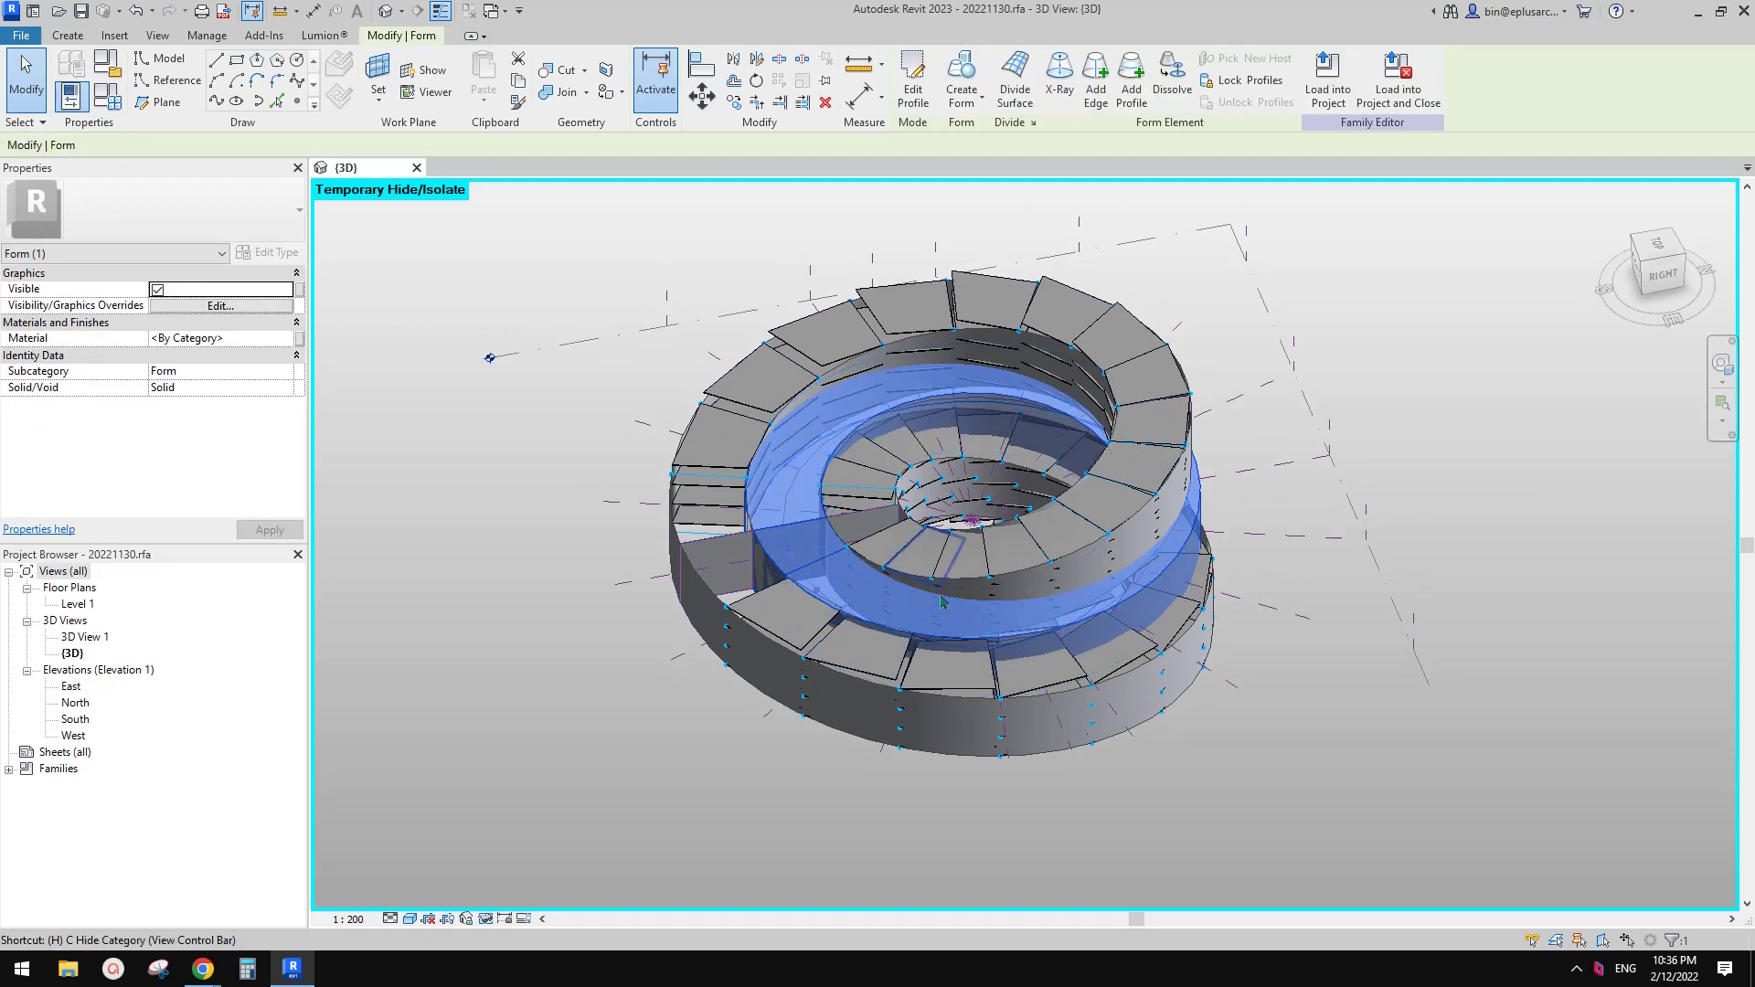
key(h)
key(i)
click(1352, 659)
shift+middle_drag(1293, 658, 1170, 531)
key(h)
key(r)
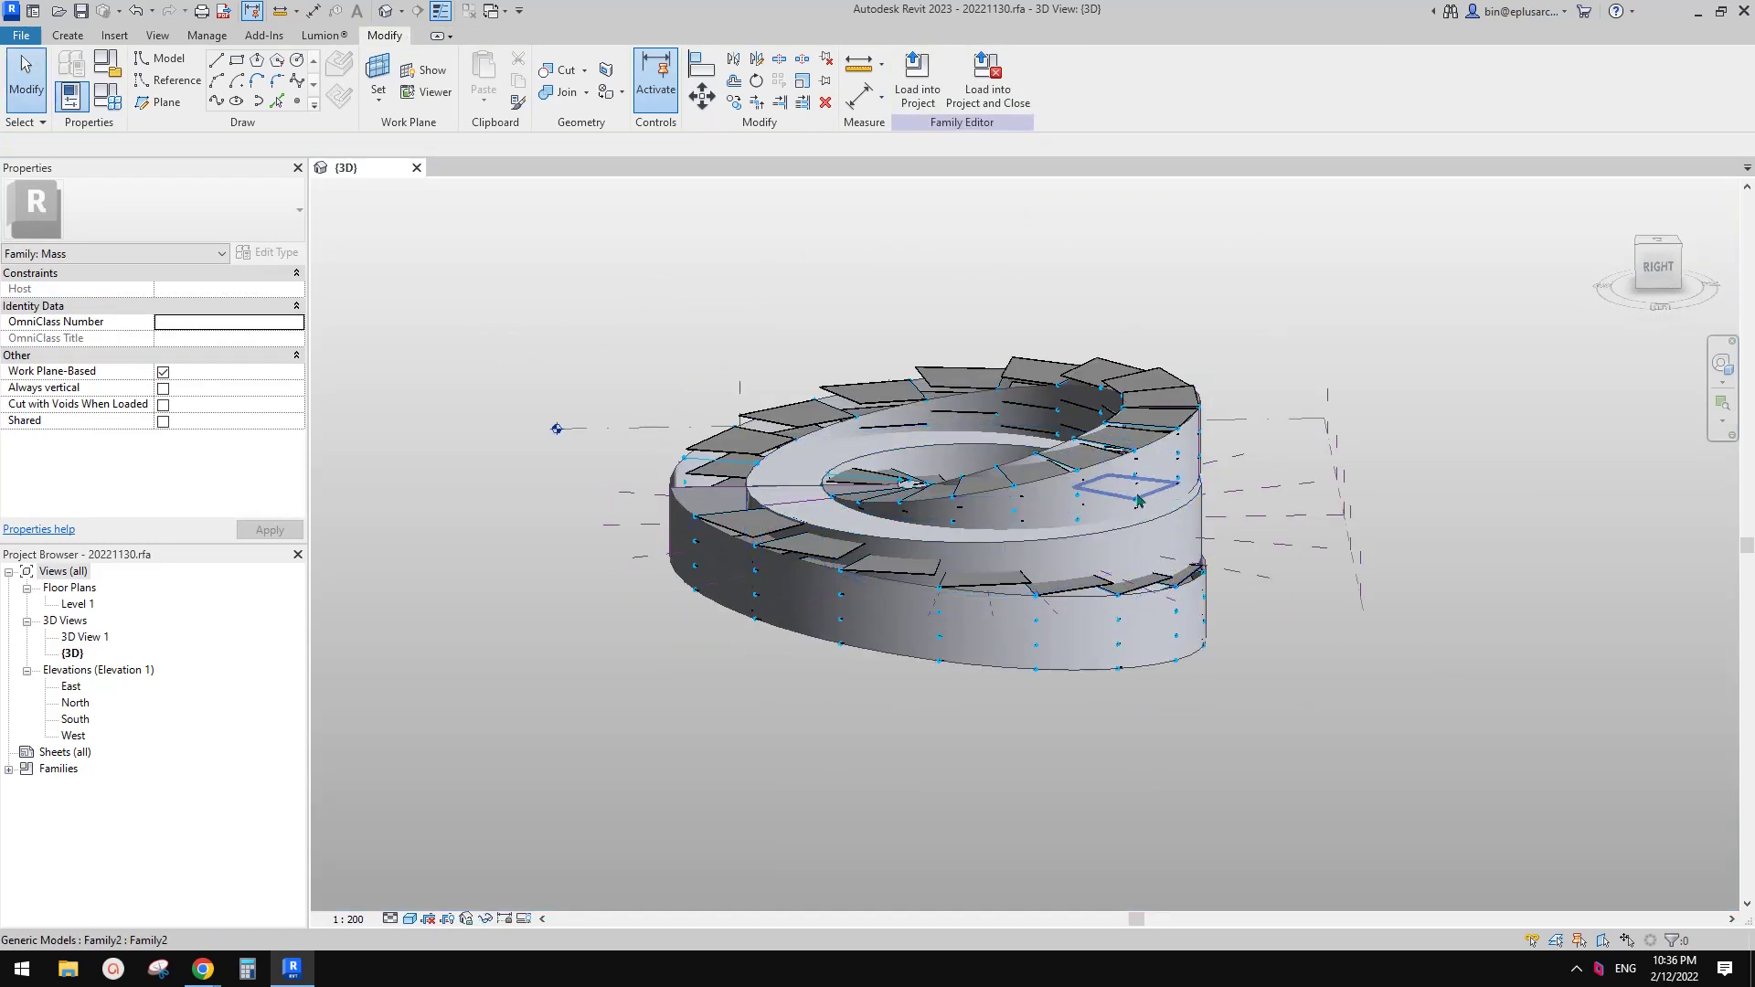
Isolate the curved ramp form again to inspect its section and open ends, and restore the hidden elements.
click(1115, 513)
key(h)
key(i)
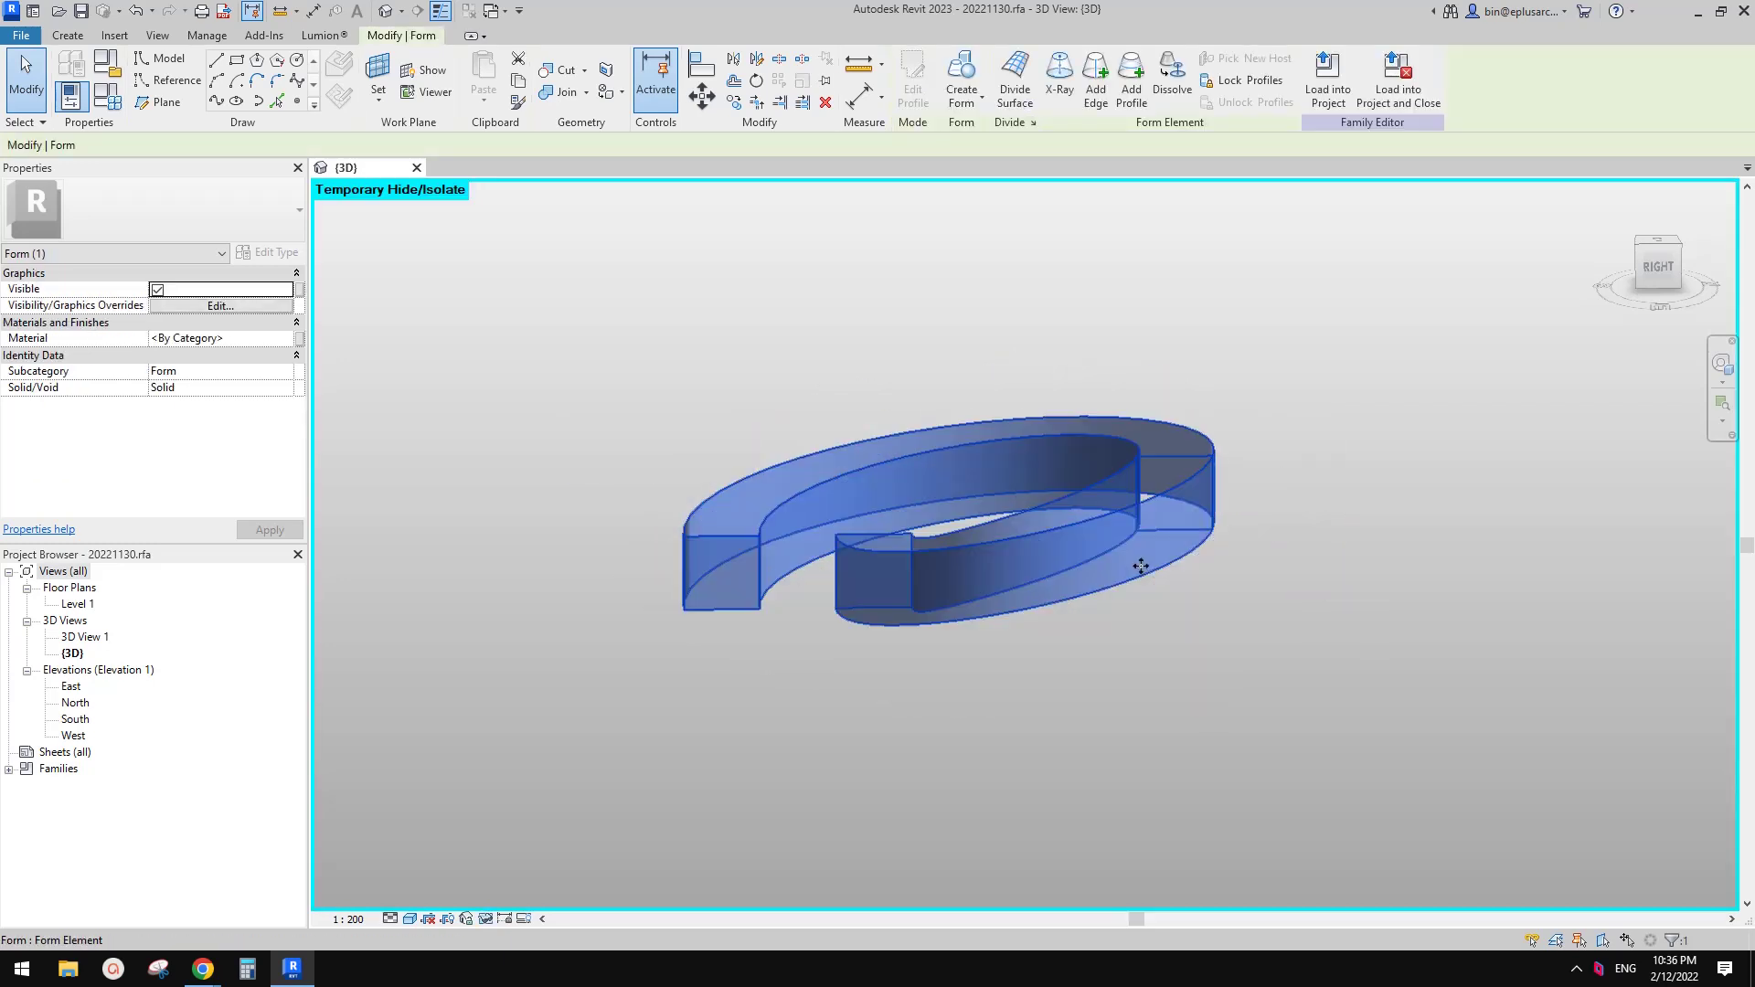
click(1286, 595)
shift+middle_drag(1287, 596, 1136, 600)
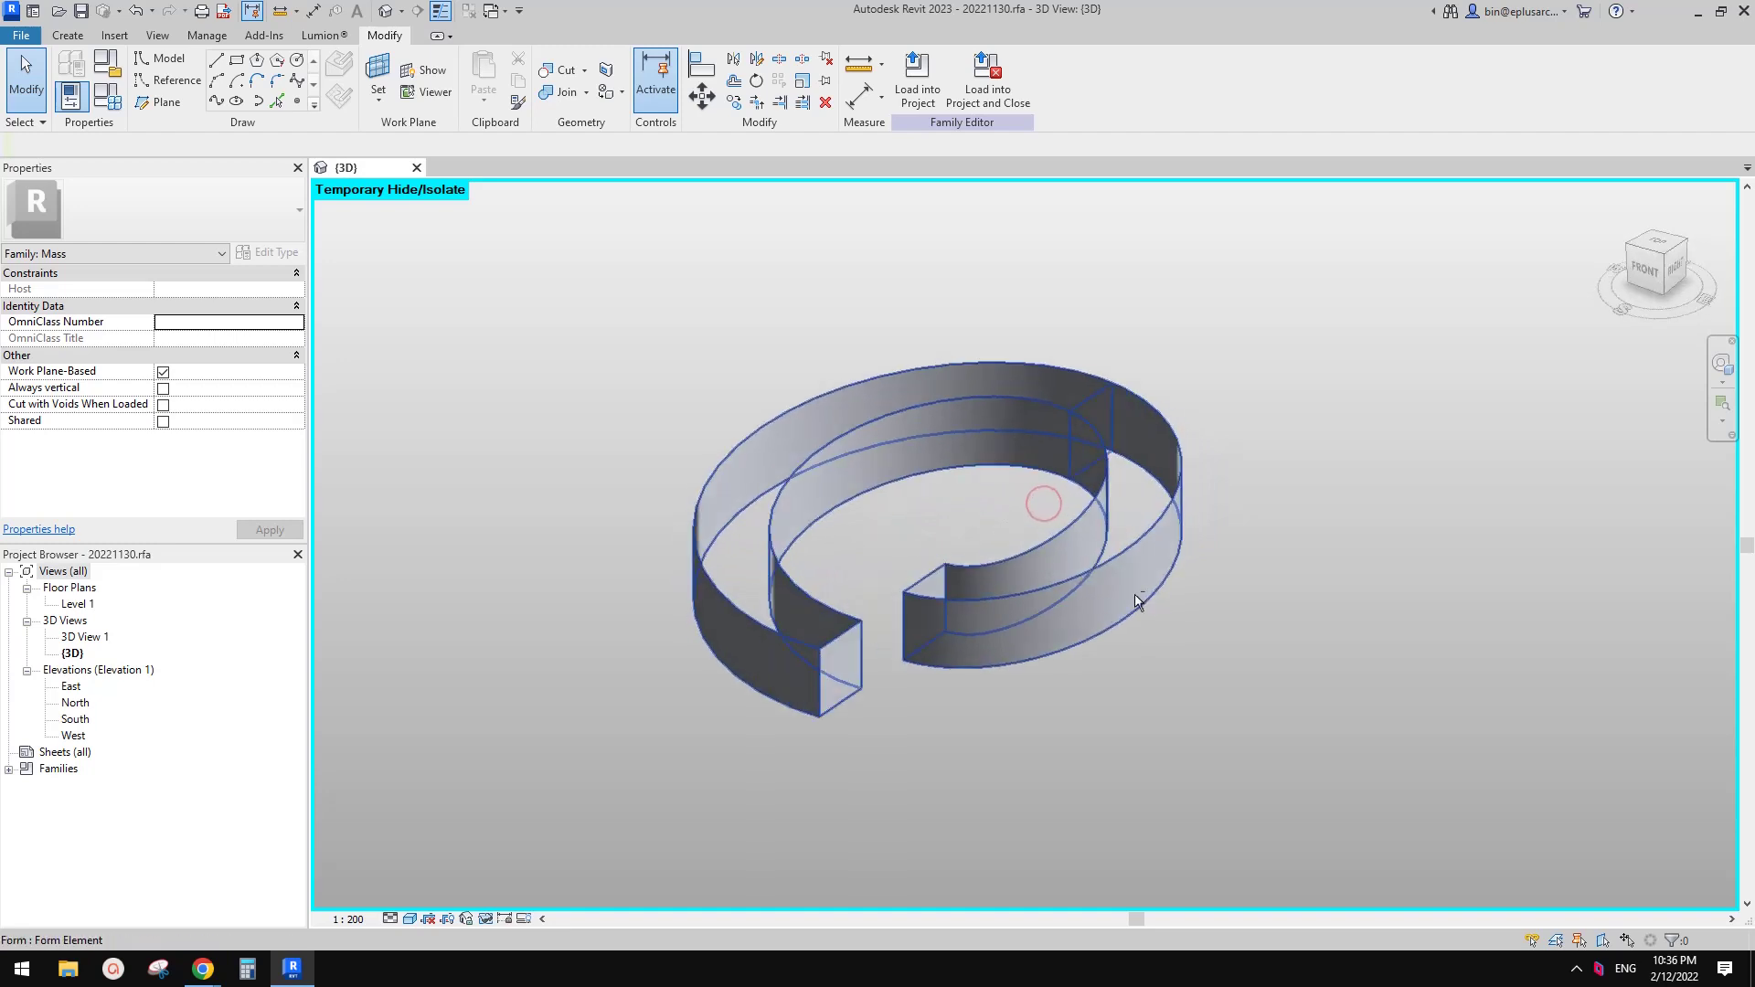
click(1077, 573)
shift+middle_drag(1274, 607, 1123, 684)
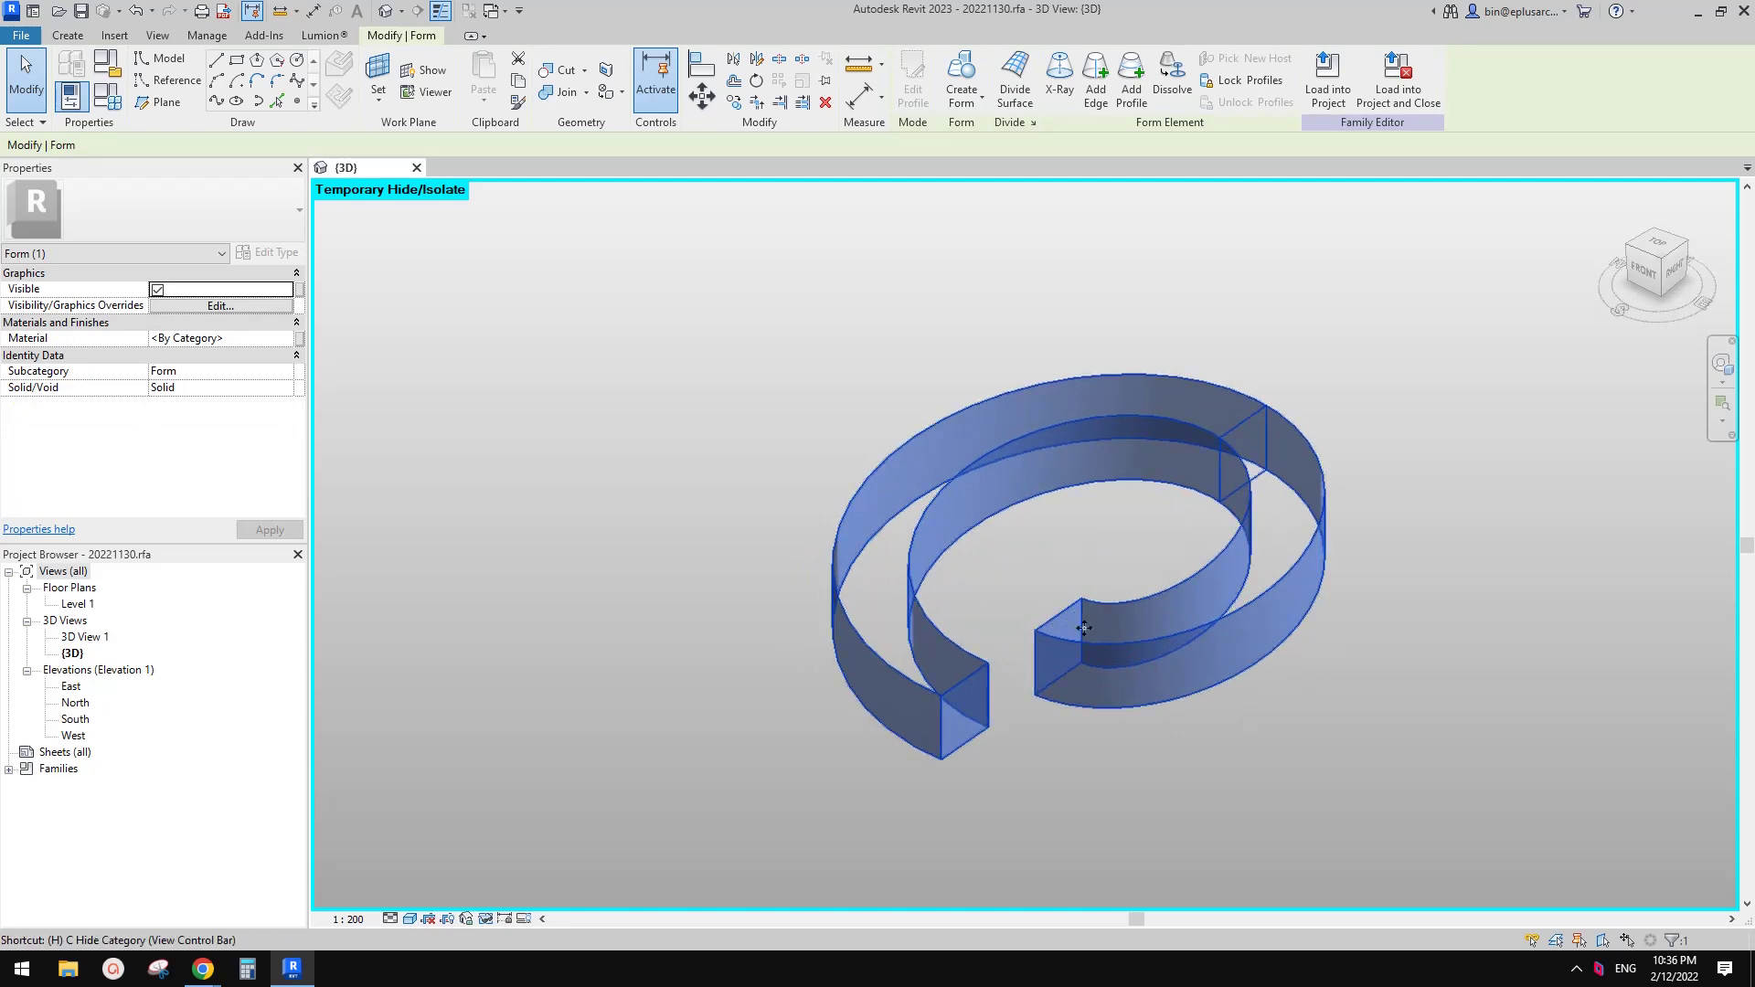
key(Escape)
key(h)
key(r)
Switch the 3D view to wireframe and isolate the circular reference line that guides the ramp.
scroll(1074, 640, up, 3)
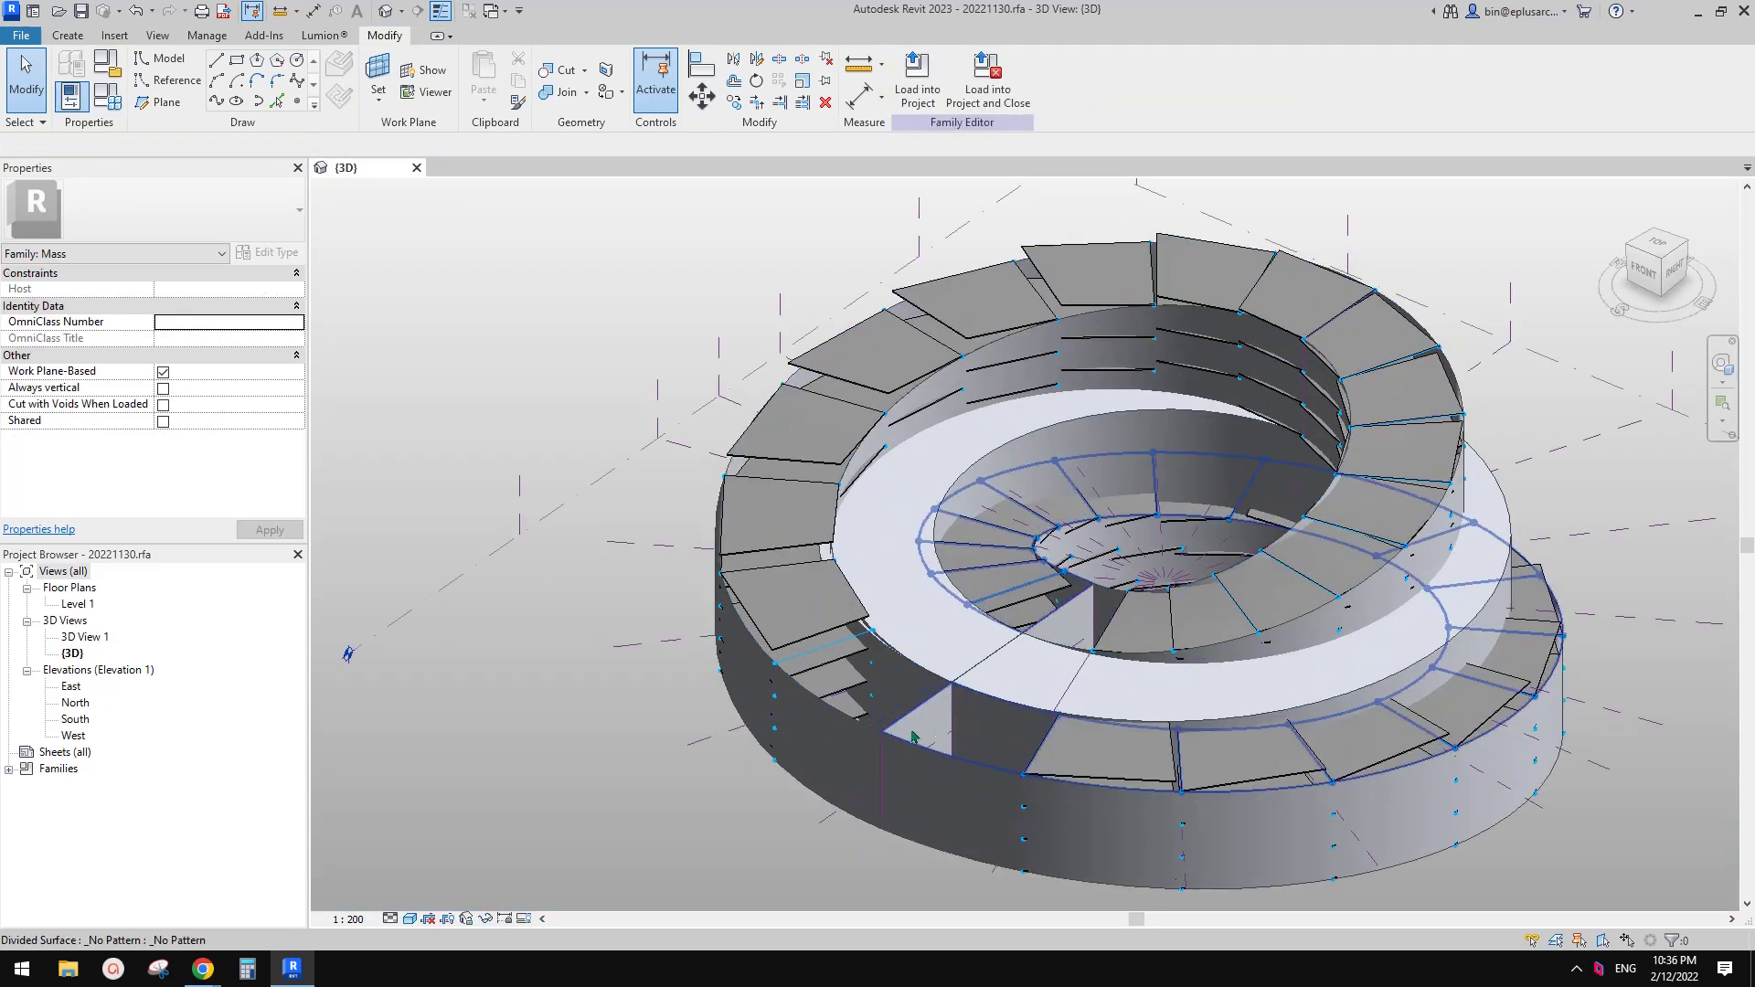
mouse_move(1131, 622)
shift+middle_down()
mouse_move(1097, 658)
mouse_move(1138, 731)
mouse_move(1127, 722)
shift+middle_up()
key(w)
key(f)
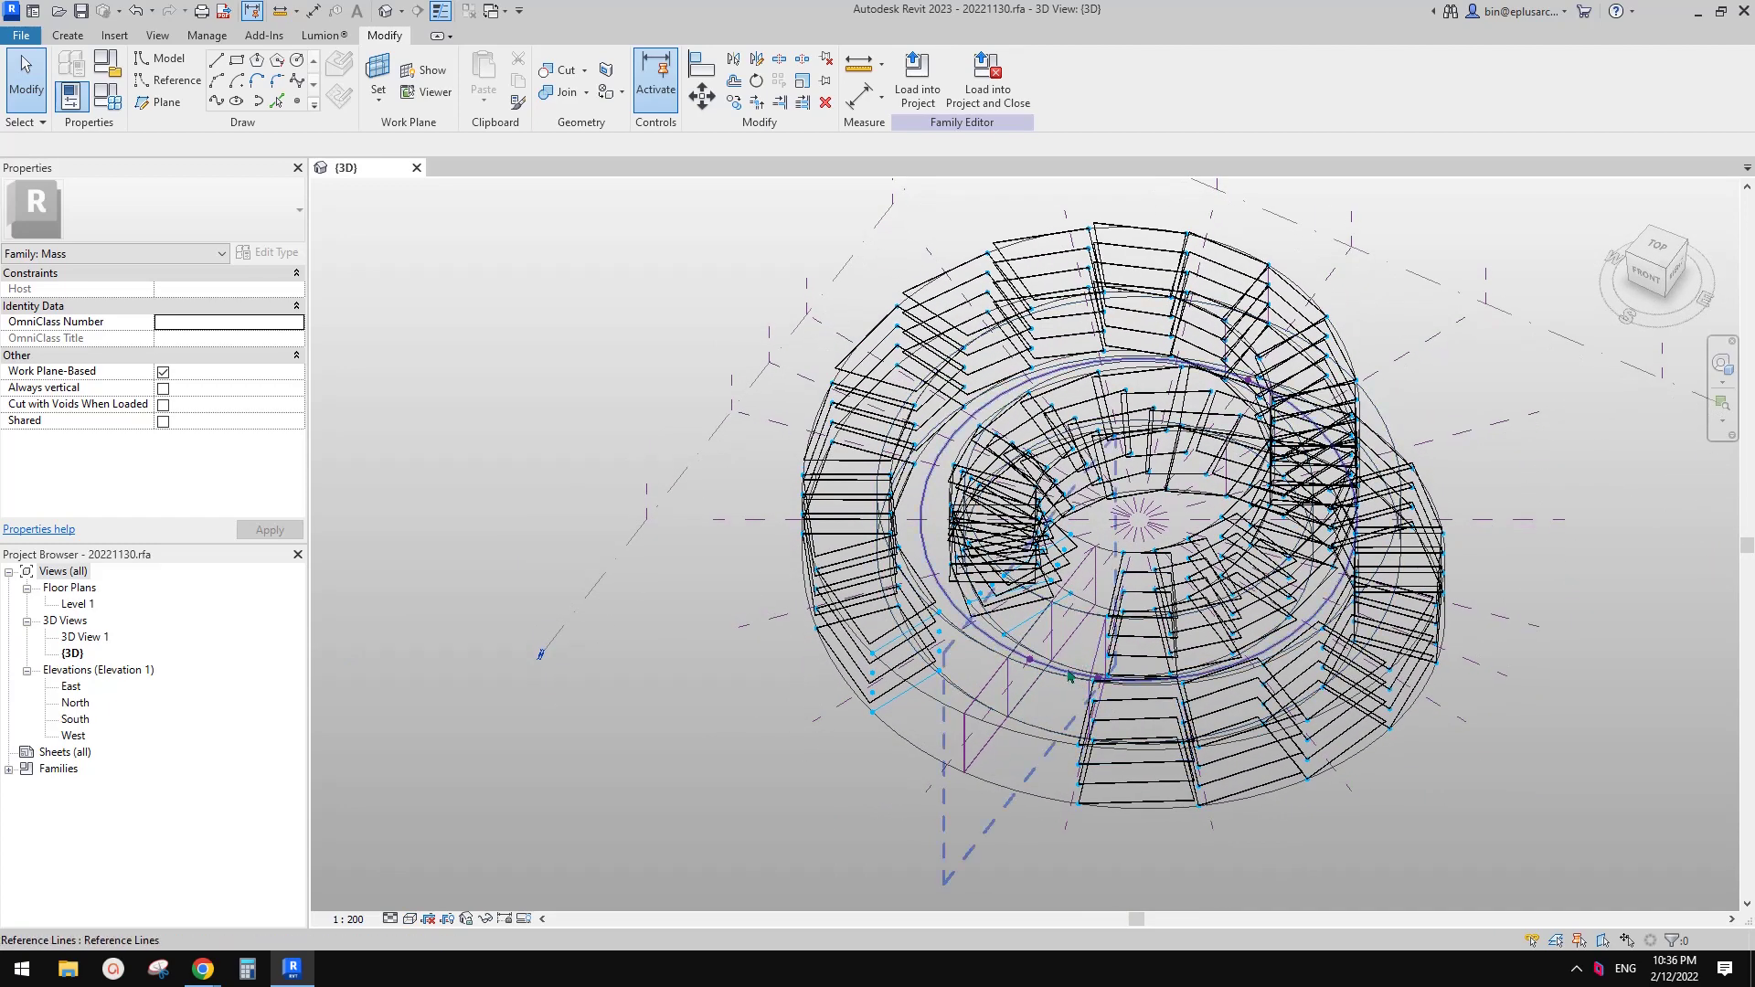
click(1070, 681)
key(h)
key(i)
click(1174, 763)
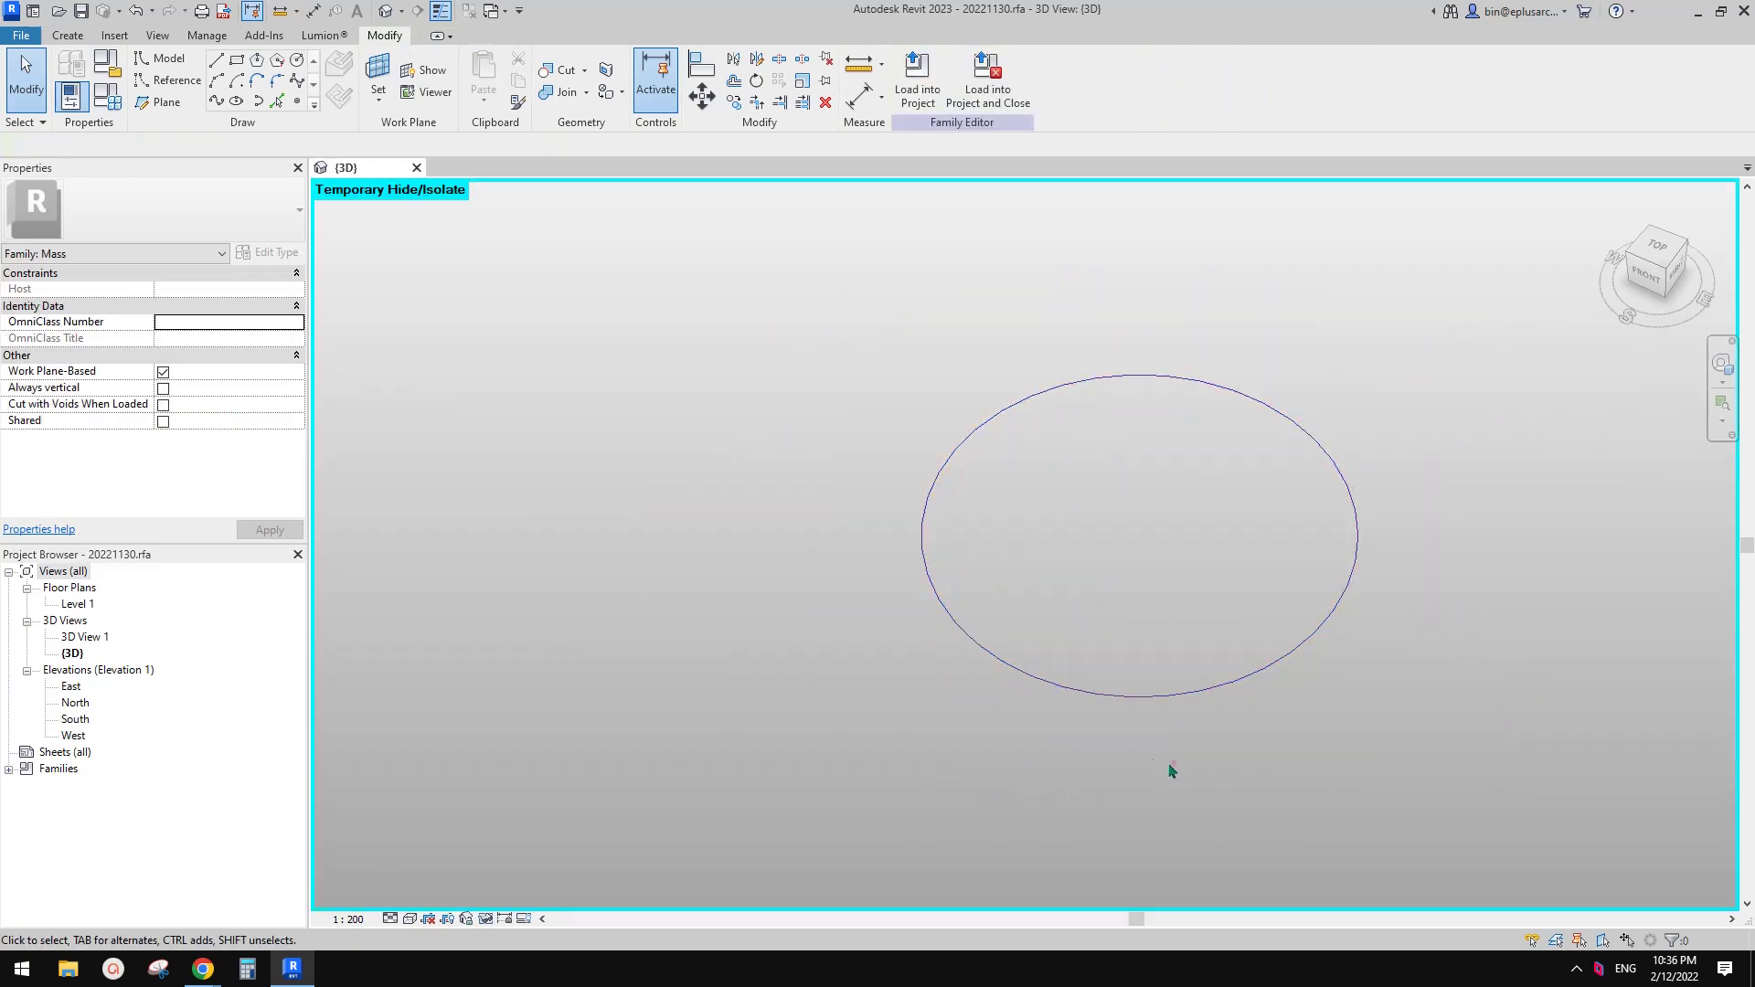
Inspect the end points of the isolated circular reference line up close, and restore the hidden elements.
shift+middle_drag(1163, 709, 1169, 672)
click(1168, 672)
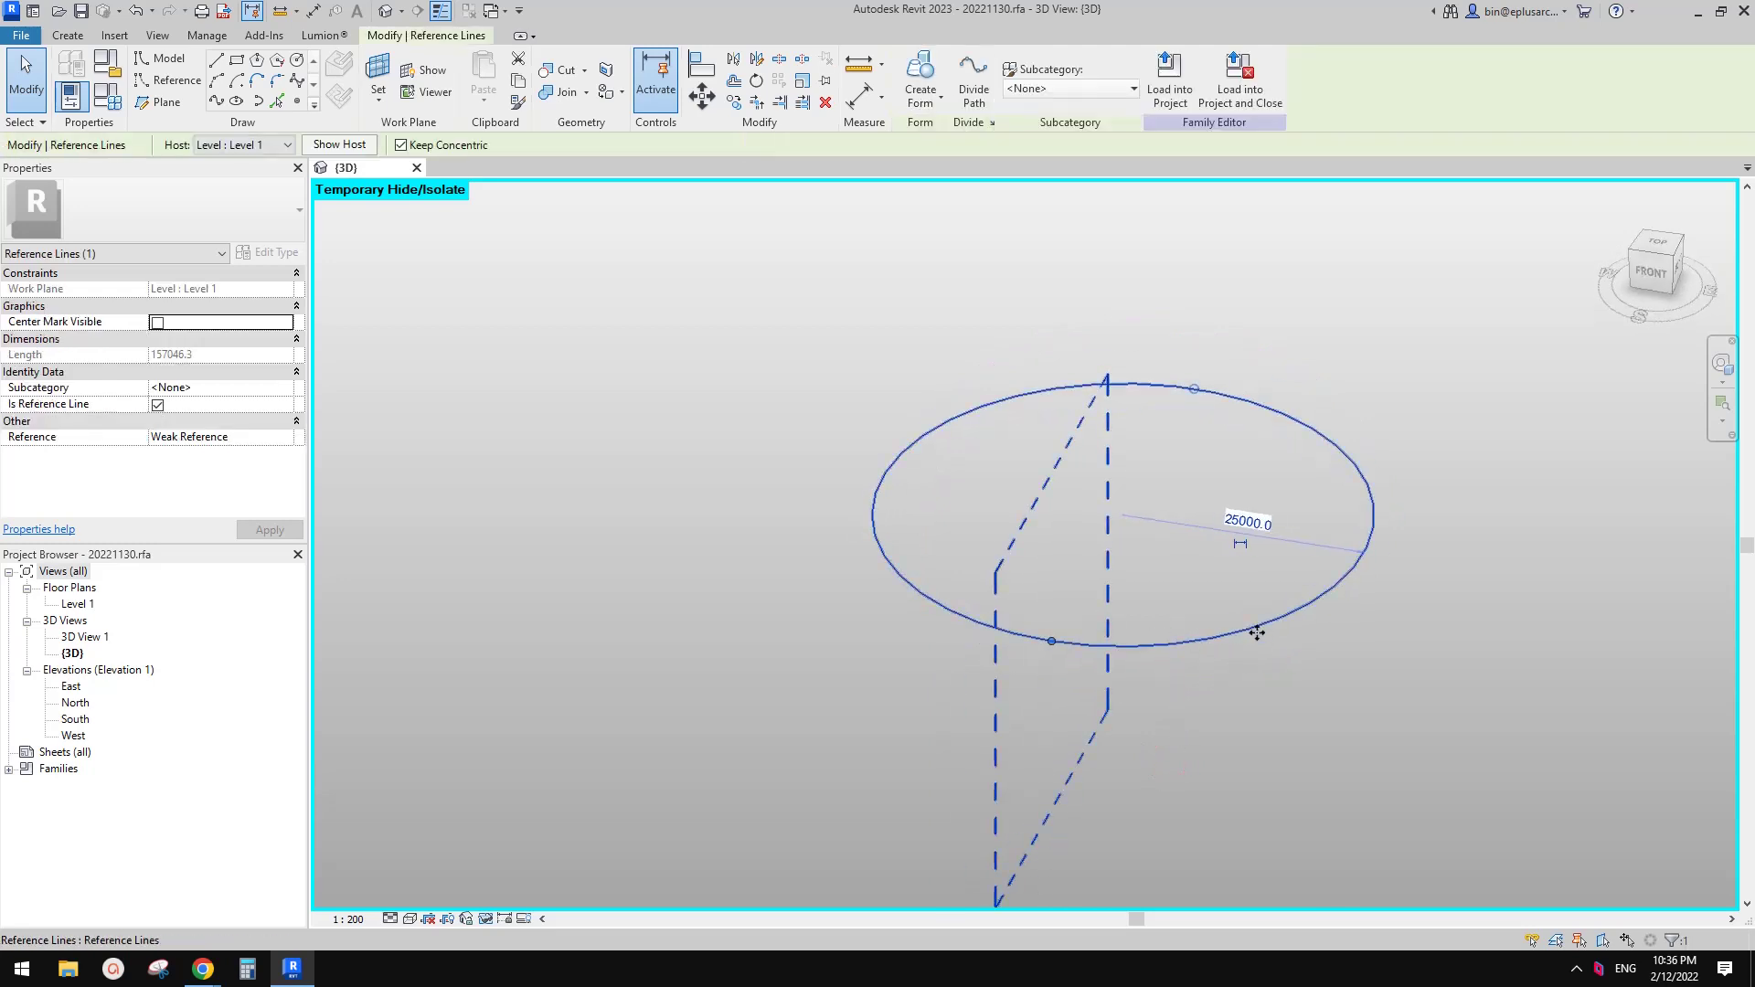
shift+middle_drag(1011, 632, 1089, 638)
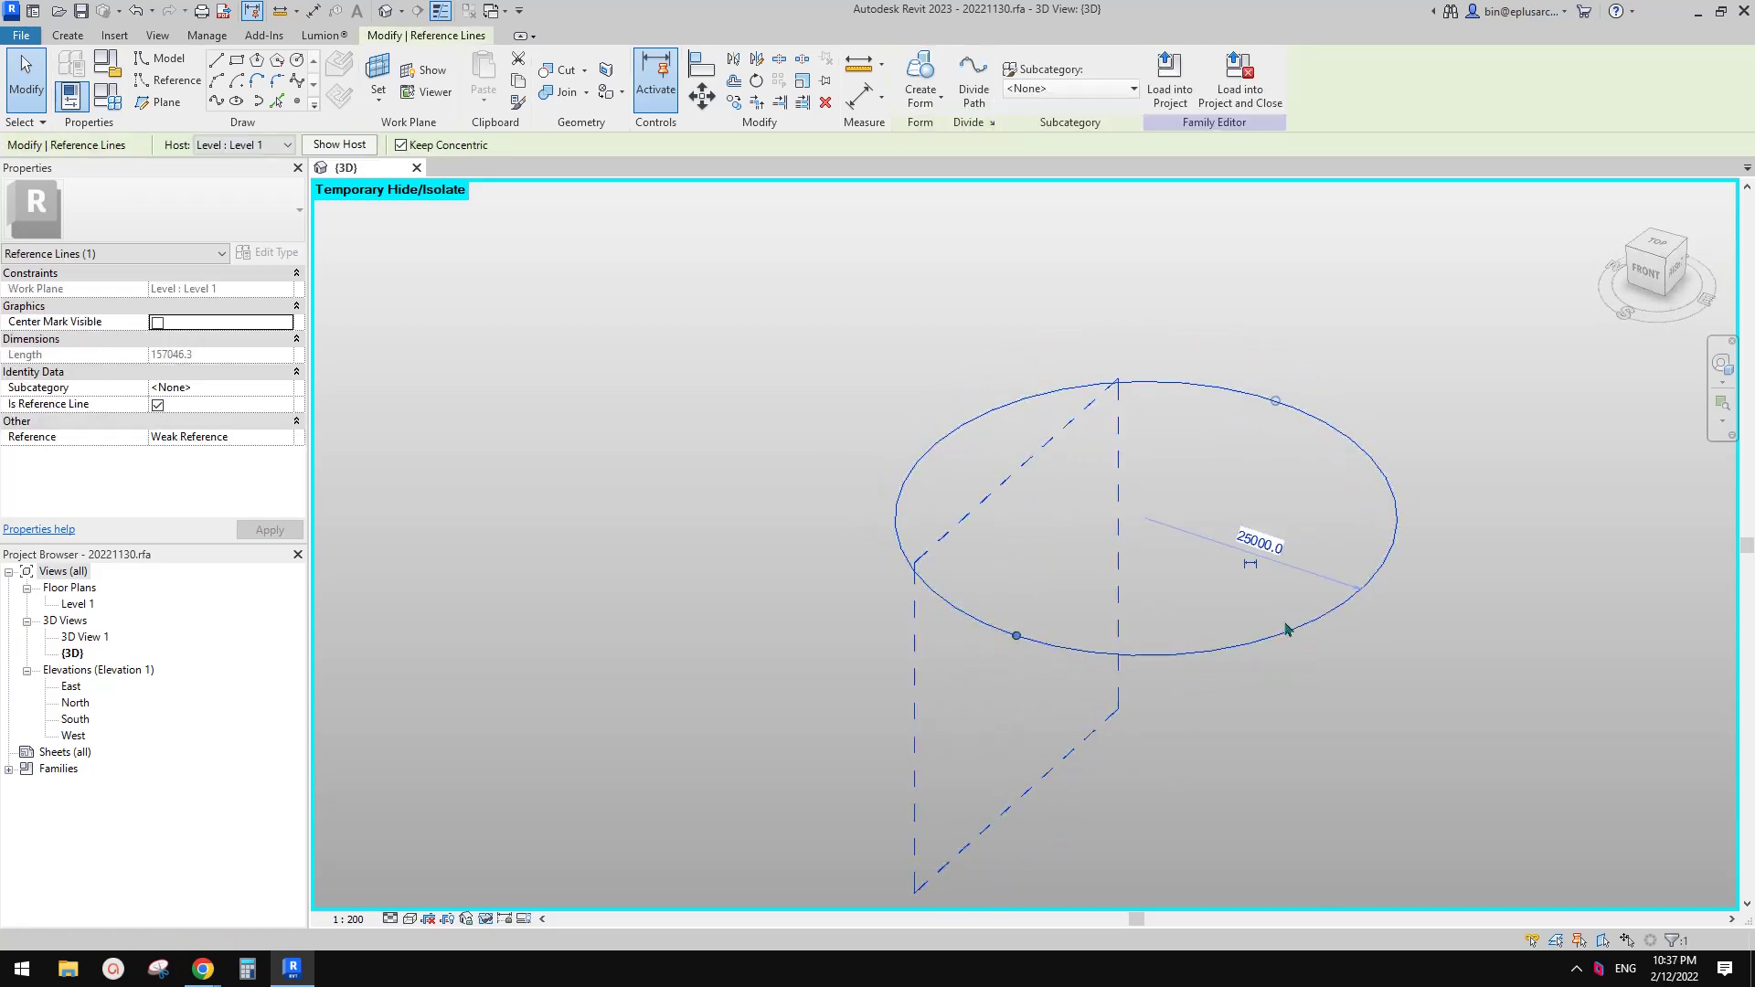
scroll(1015, 640, up, 6)
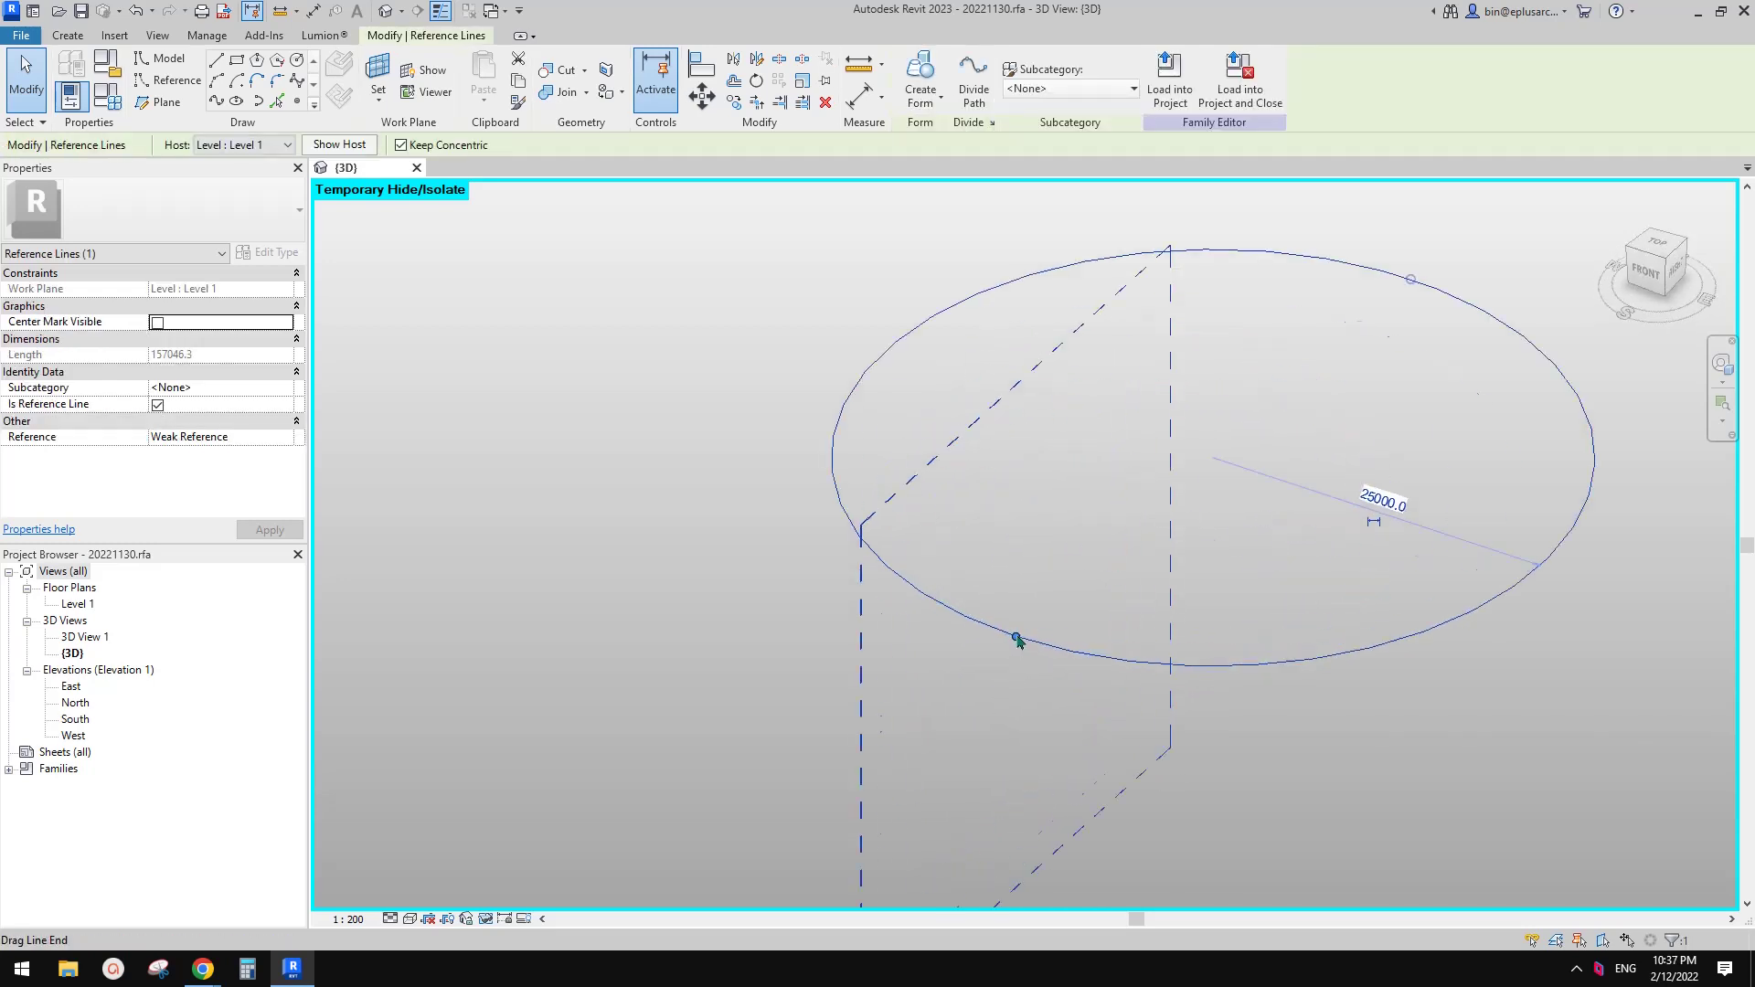
scroll(1017, 640, up, 2)
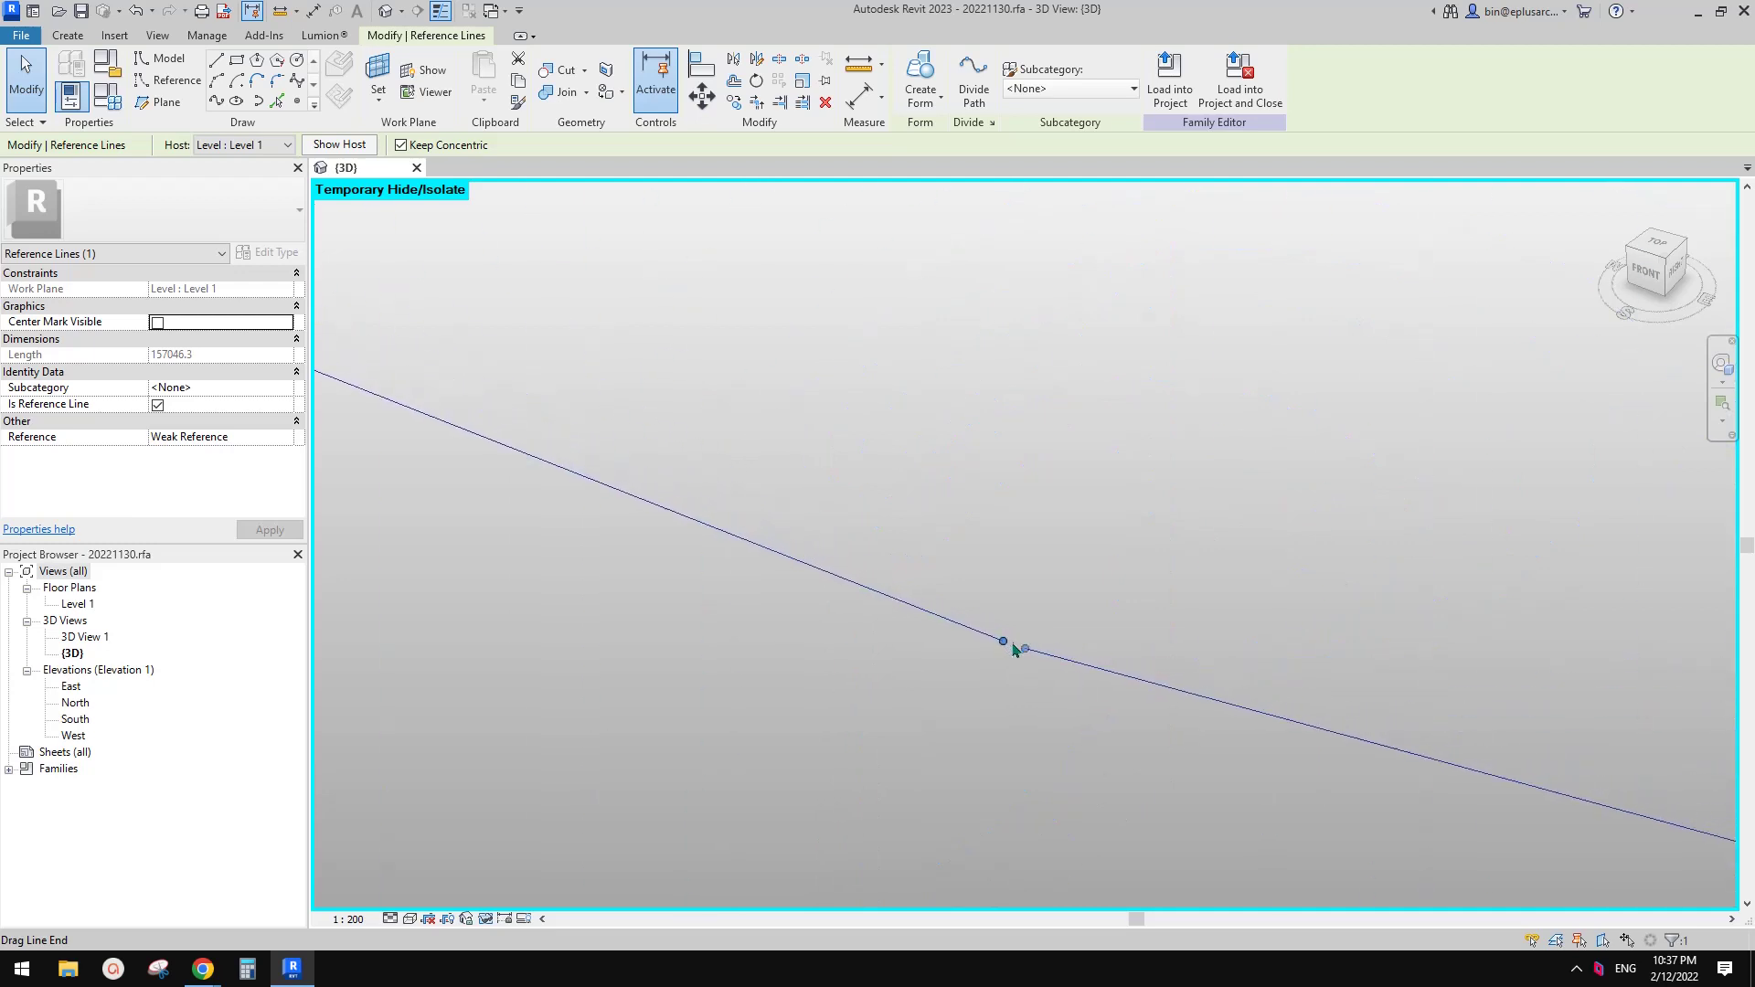
scroll(1024, 649, up, 2)
scroll(1029, 670, down, 8)
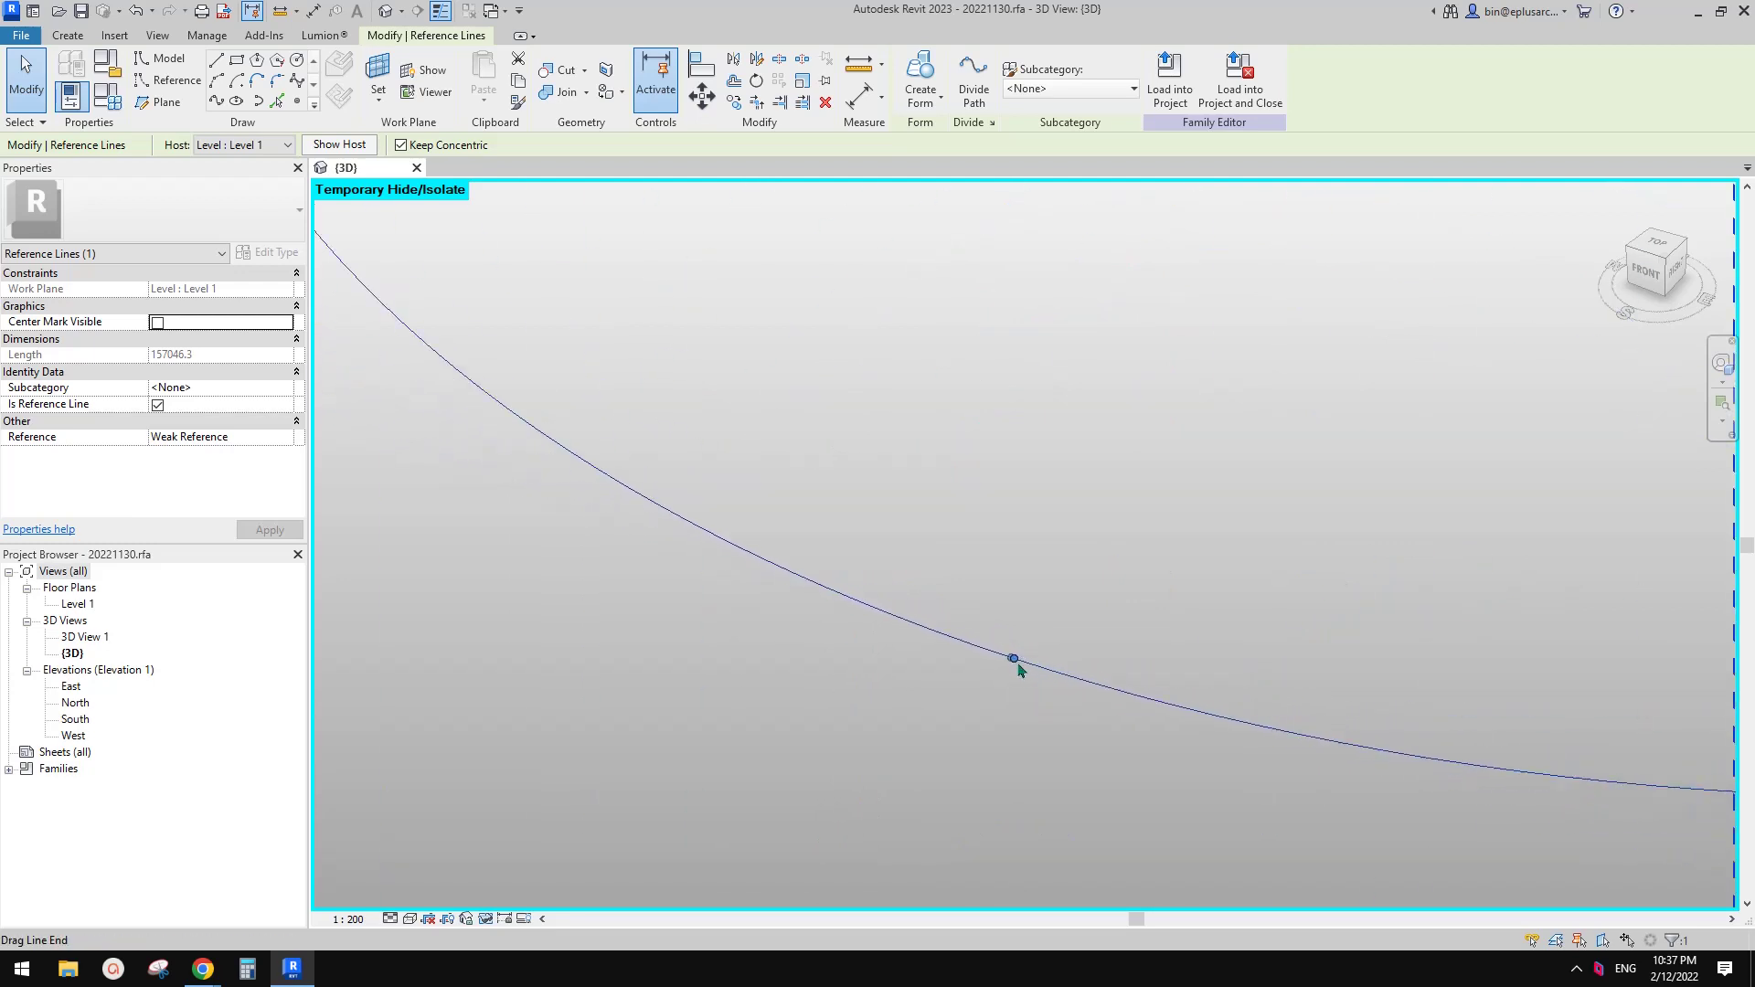
middle_drag(1033, 677, 999, 685)
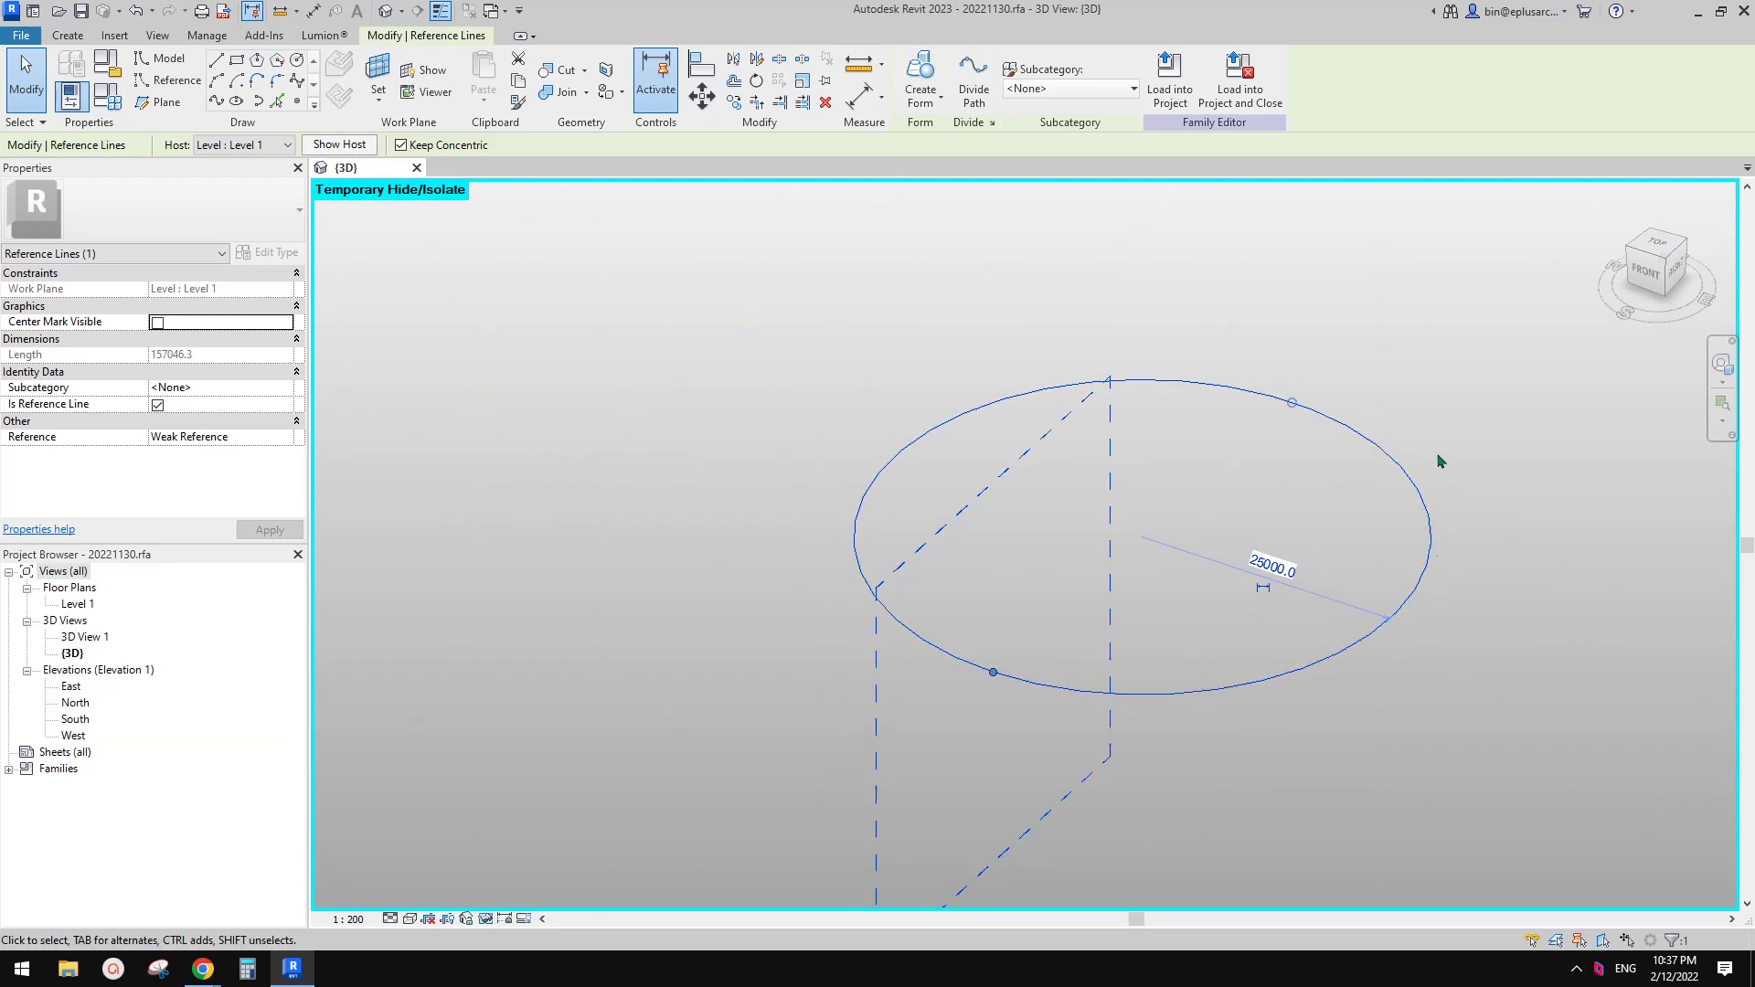
middle_drag(1233, 621, 1098, 752)
click(1169, 633)
key(h)
key(r)
Examine the vertical rectangular profiles placed along the circular reference line, and return the view to shaded display.
scroll(1098, 753, up, 8)
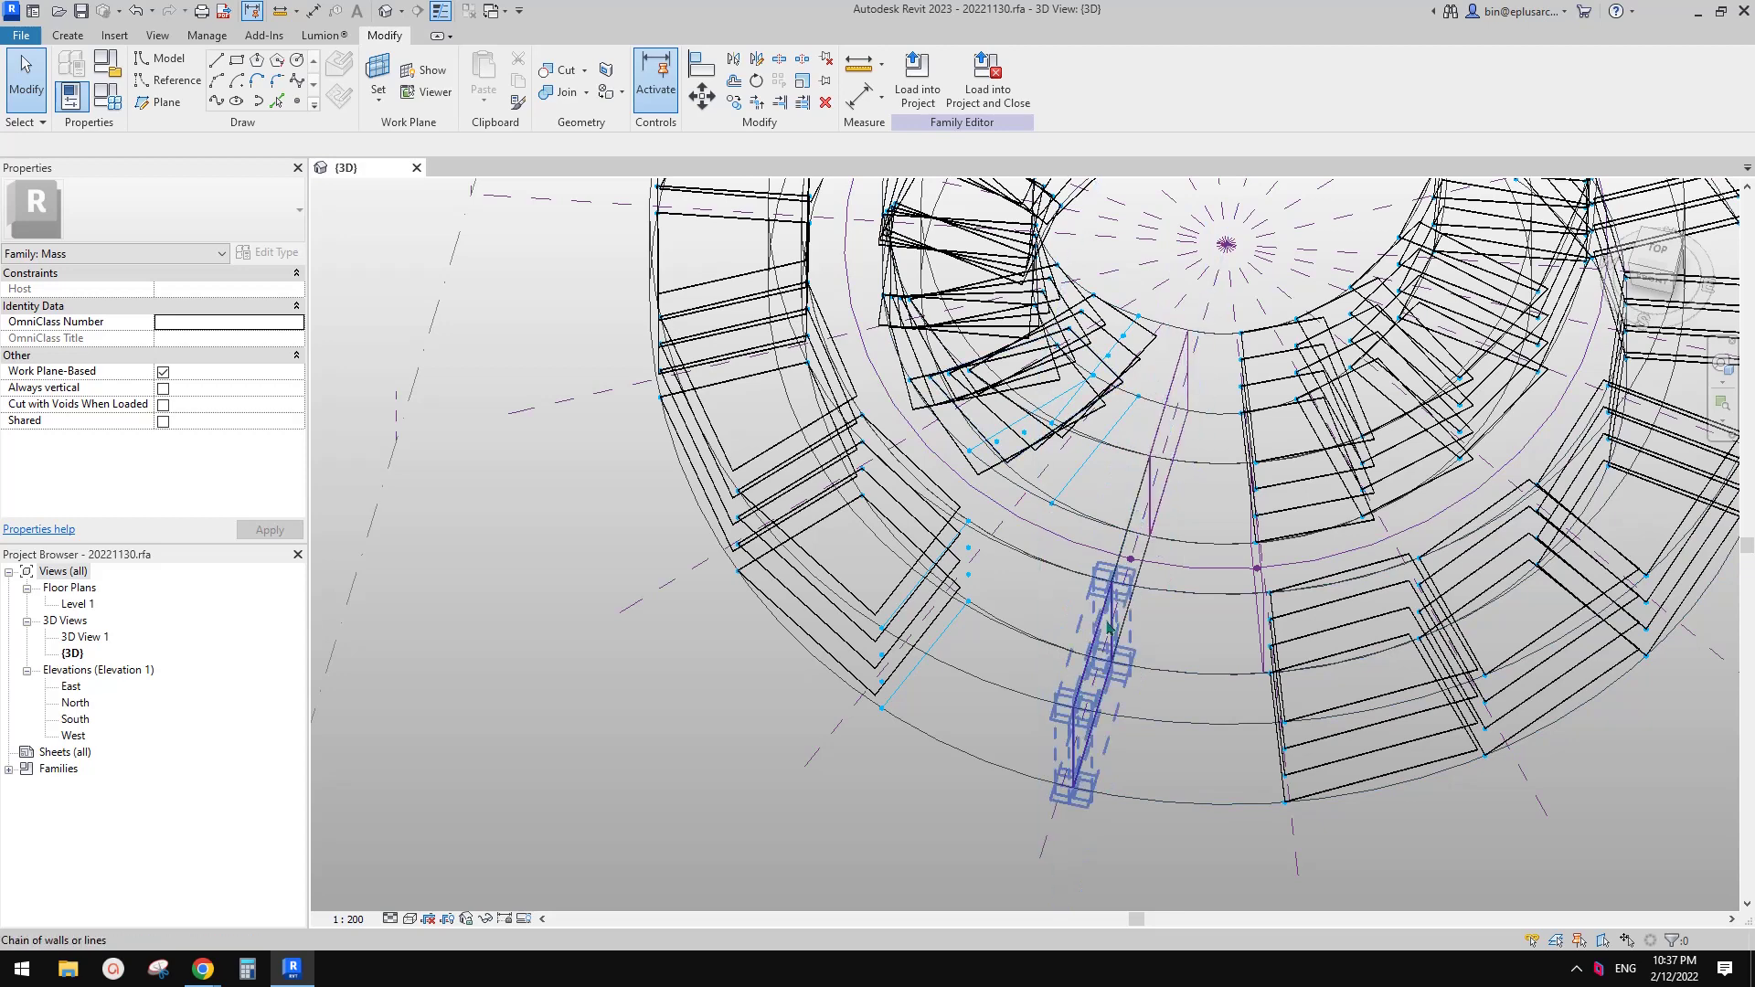
shift+middle_drag(1116, 631, 1101, 618)
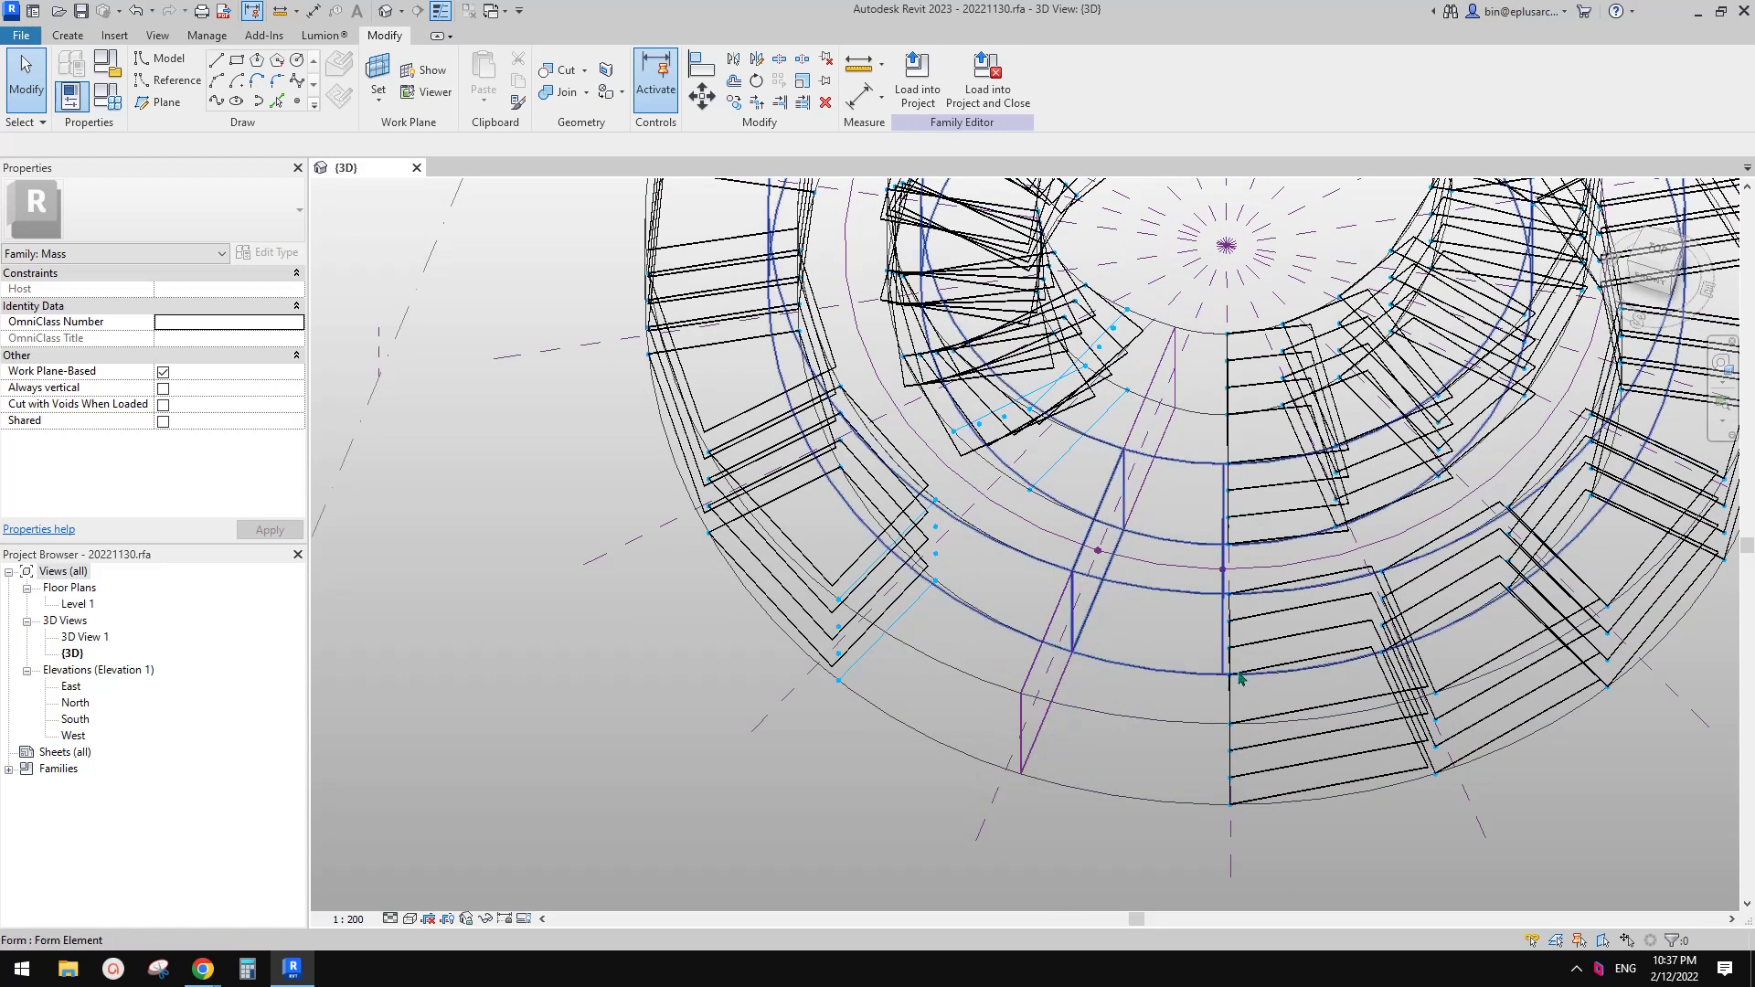
shift+middle_drag(1101, 656, 1280, 631)
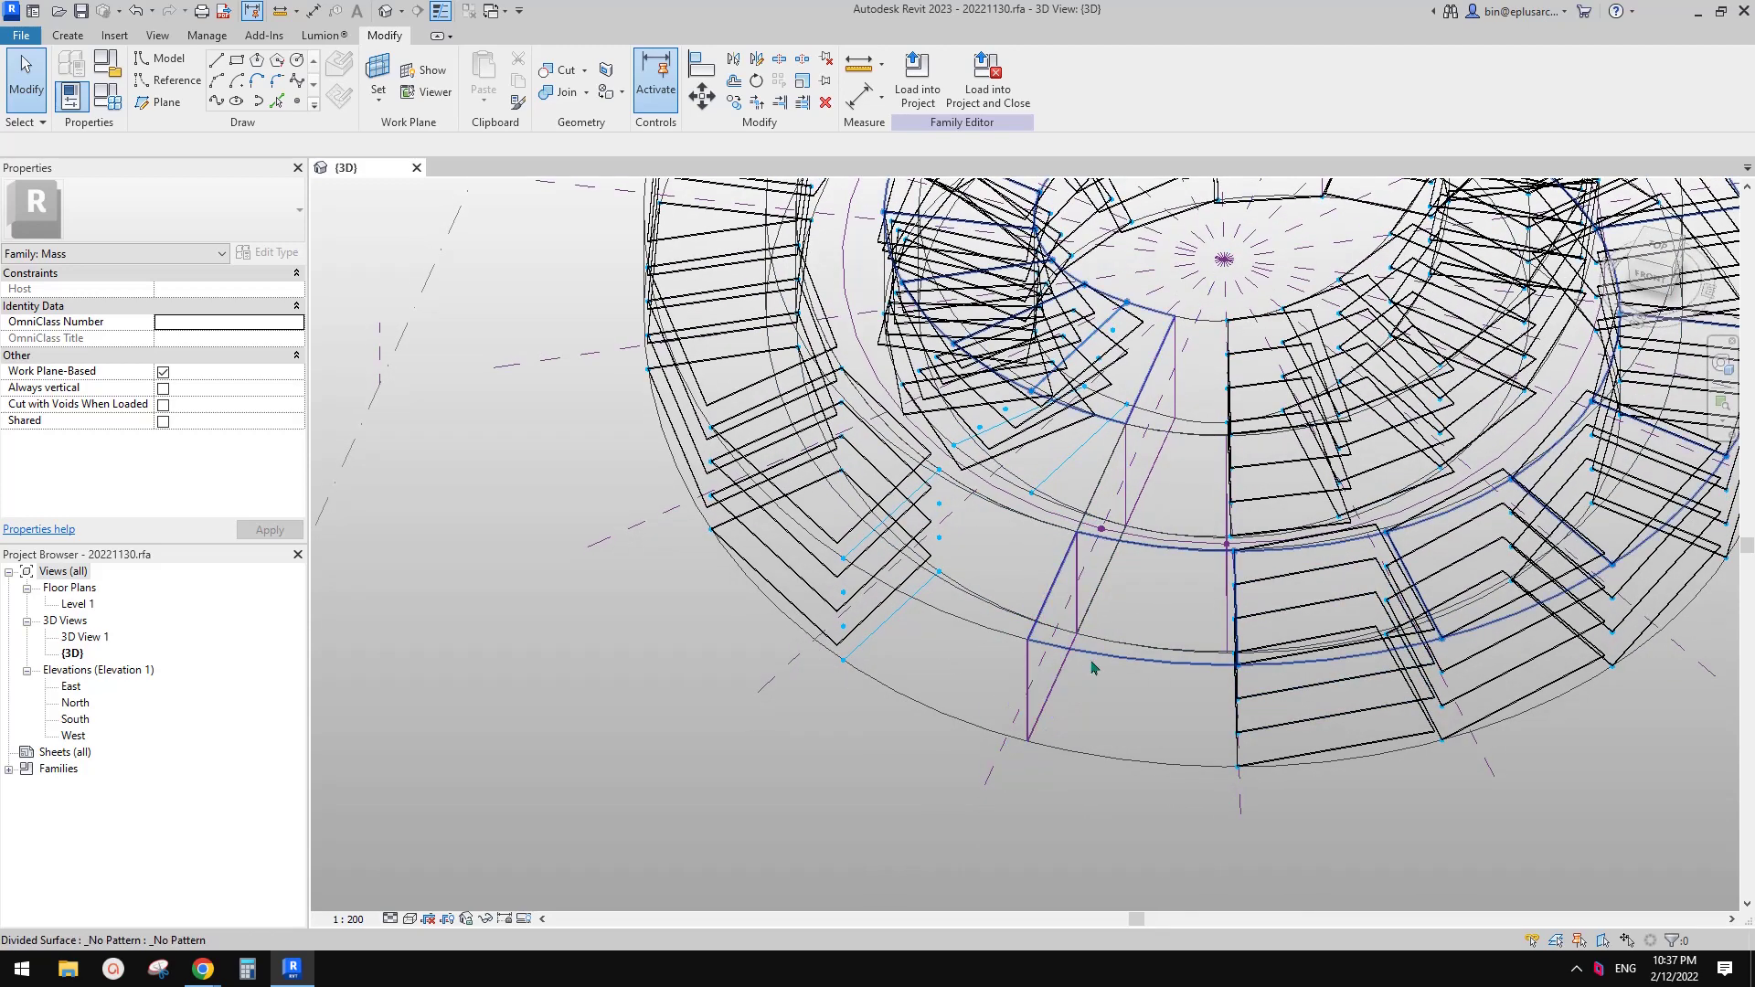
mouse_move(1094, 677)
shift+middle_down()
mouse_move(1149, 552)
mouse_move(1152, 631)
mouse_move(1225, 659)
mouse_move(1249, 627)
mouse_move(1241, 650)
mouse_move(1189, 585)
shift+middle_up()
key(s)
key(d)
key(Tab)
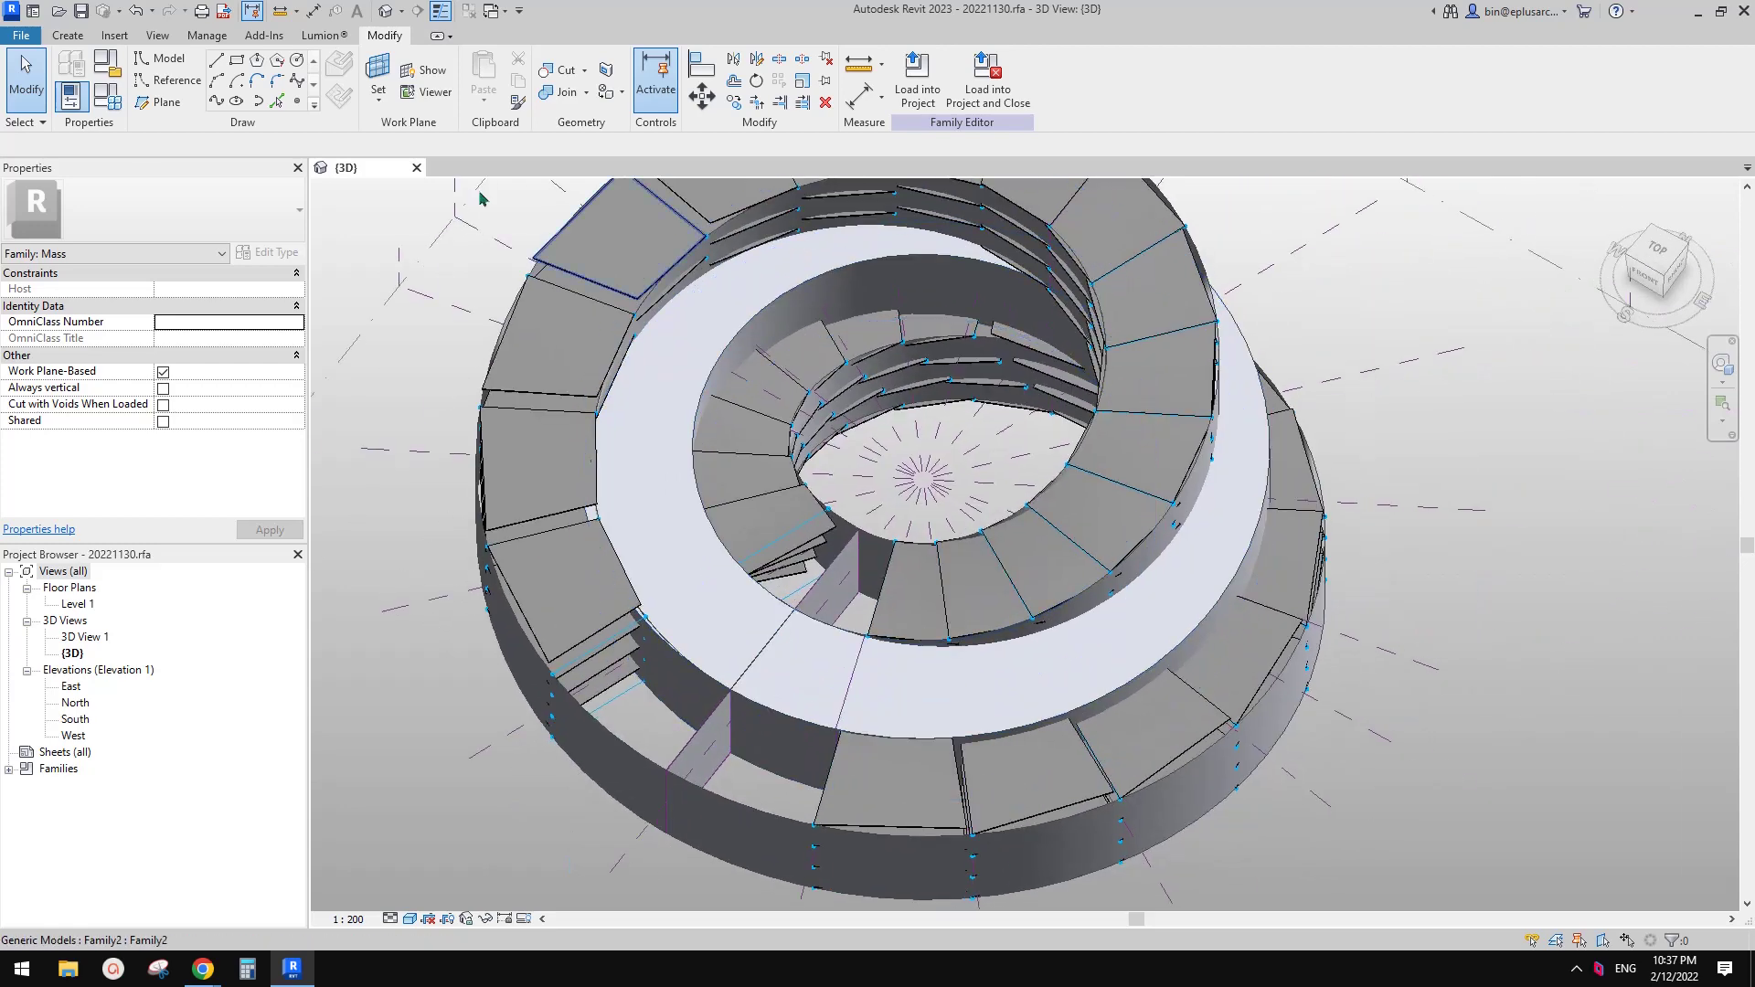
Close the 20221130 family without saving and create a new family from the template in the Conceptual Mass folder.
click(416, 167)
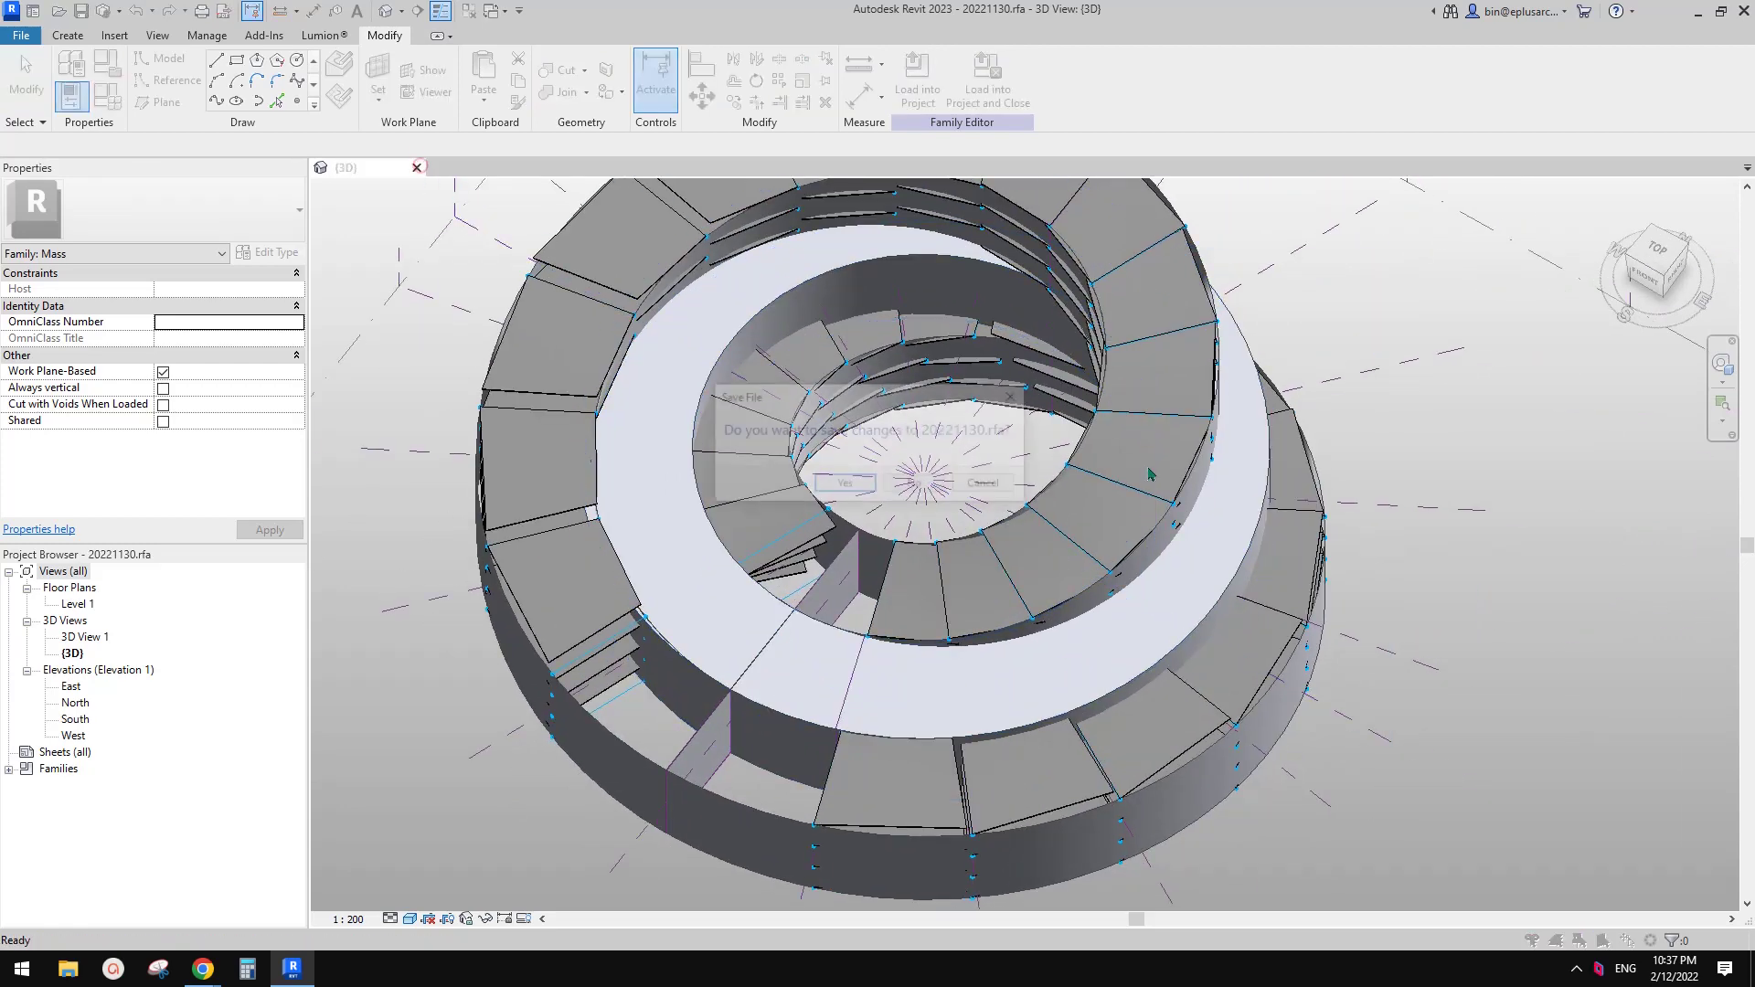
click(915, 486)
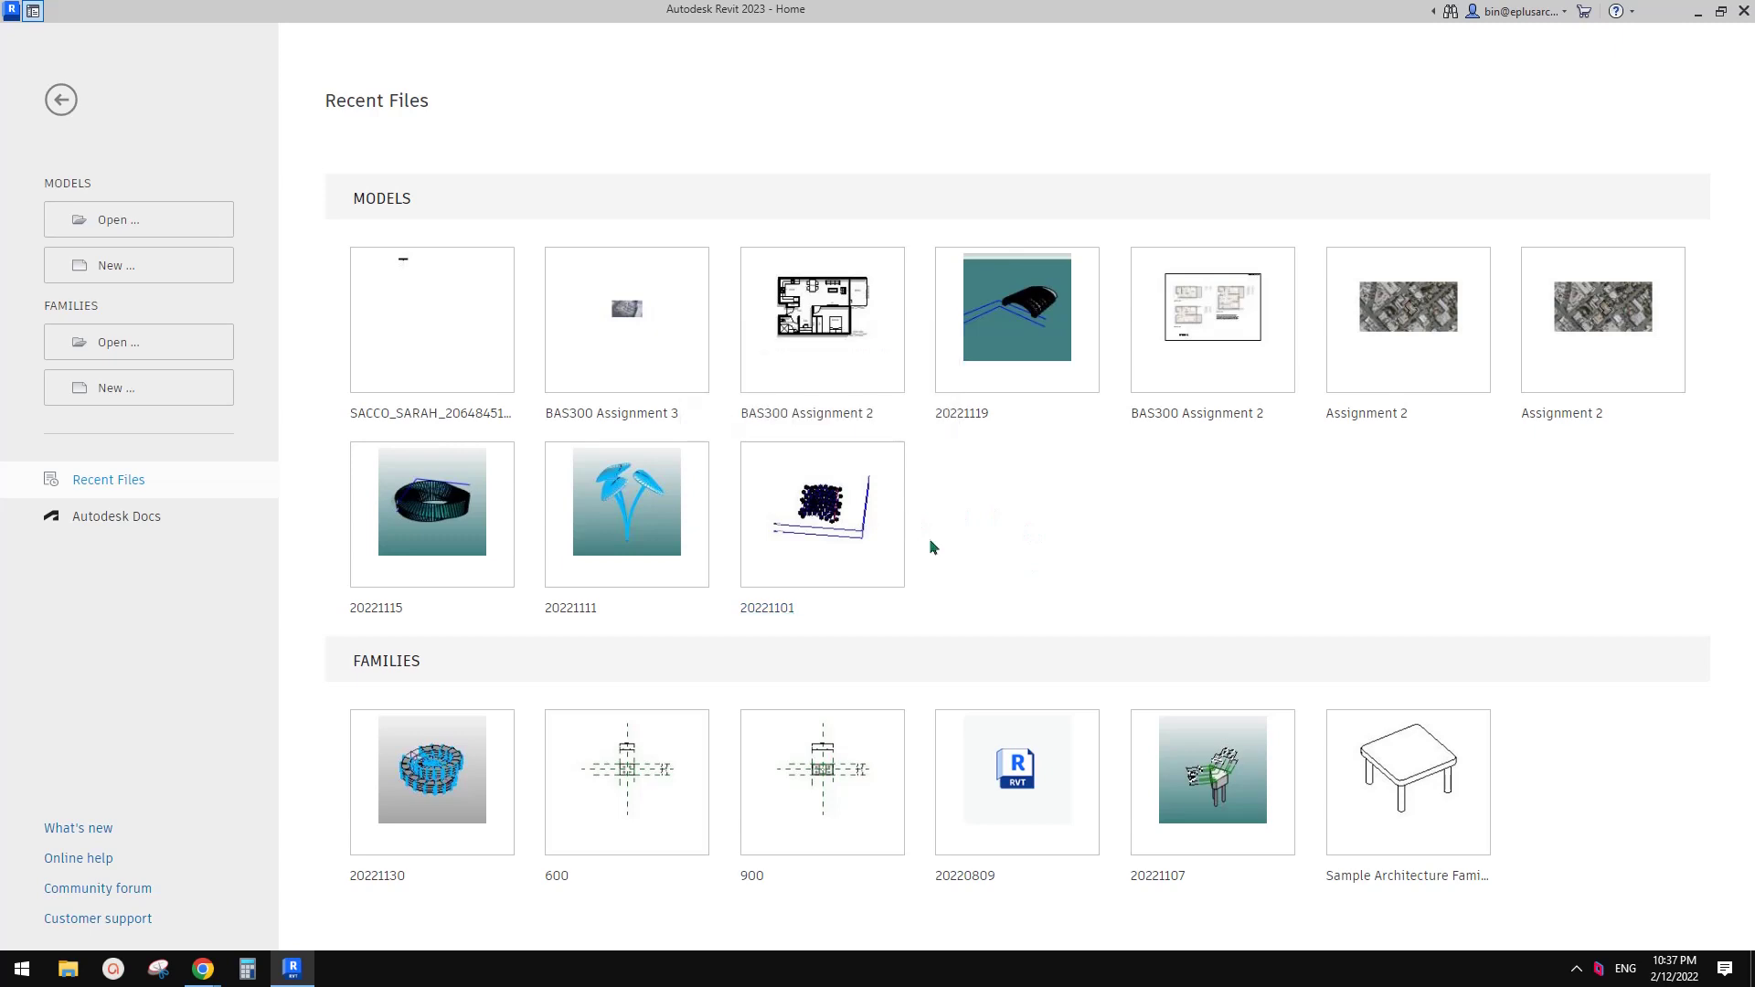
click(143, 391)
click(526, 279)
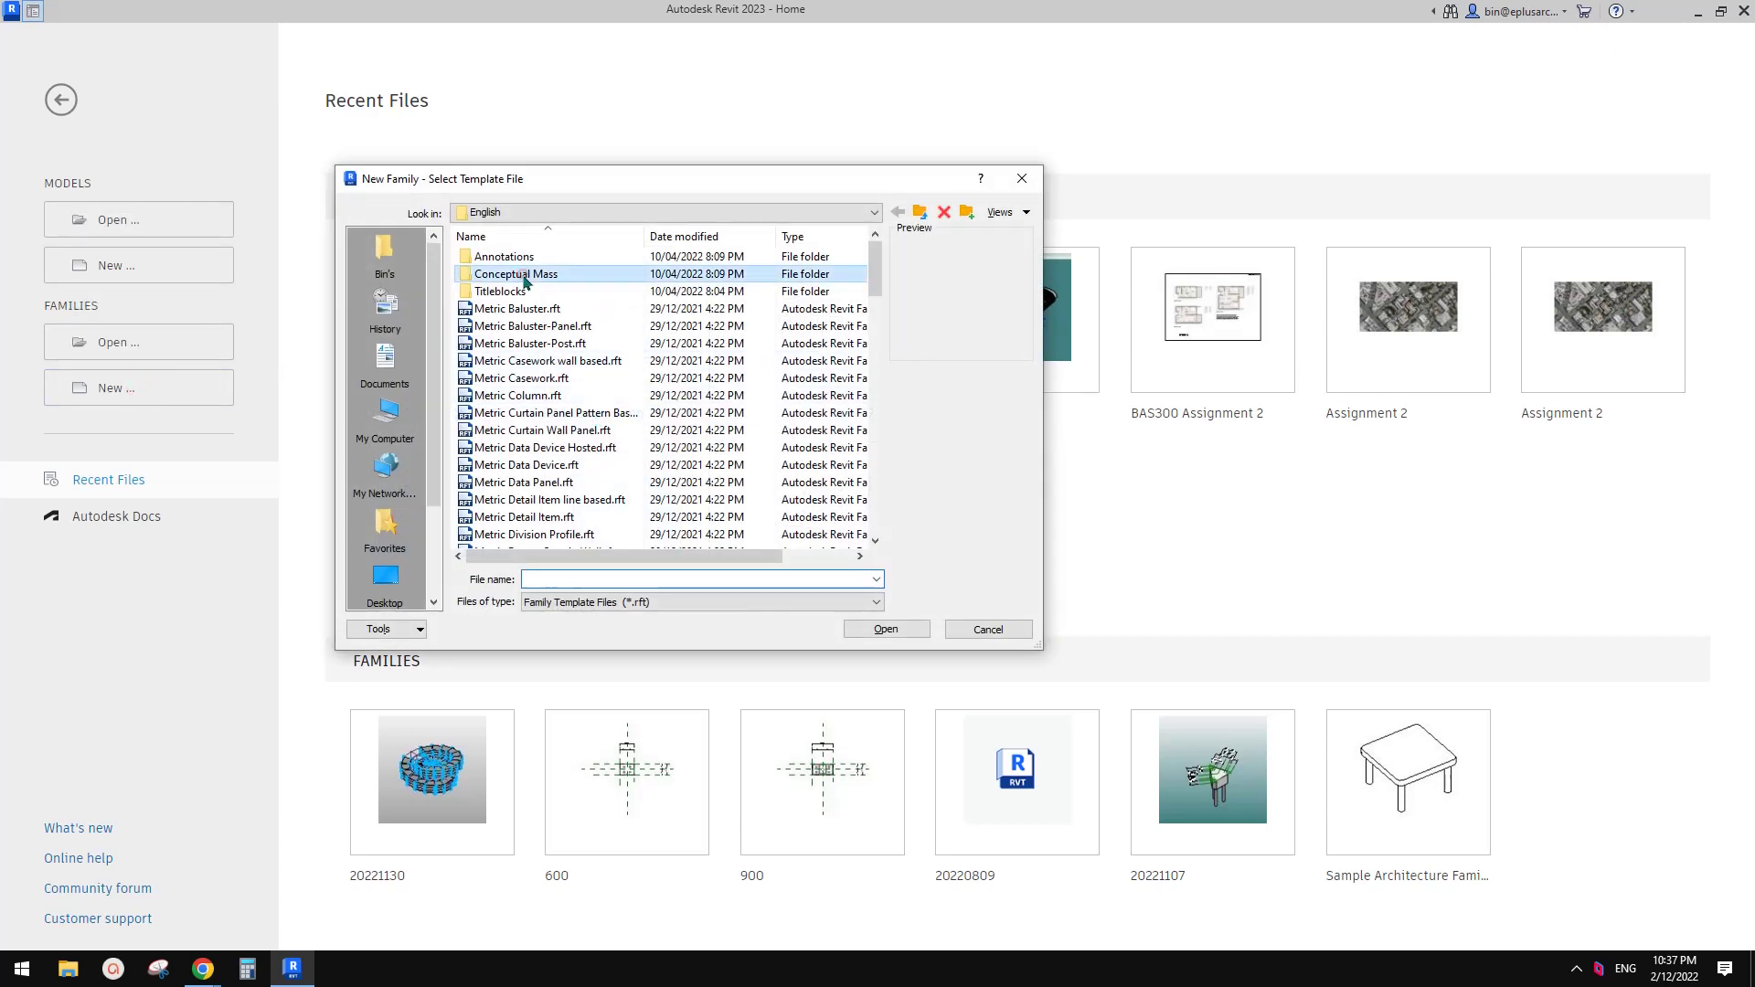
double_click(524, 276)
double_click(506, 258)
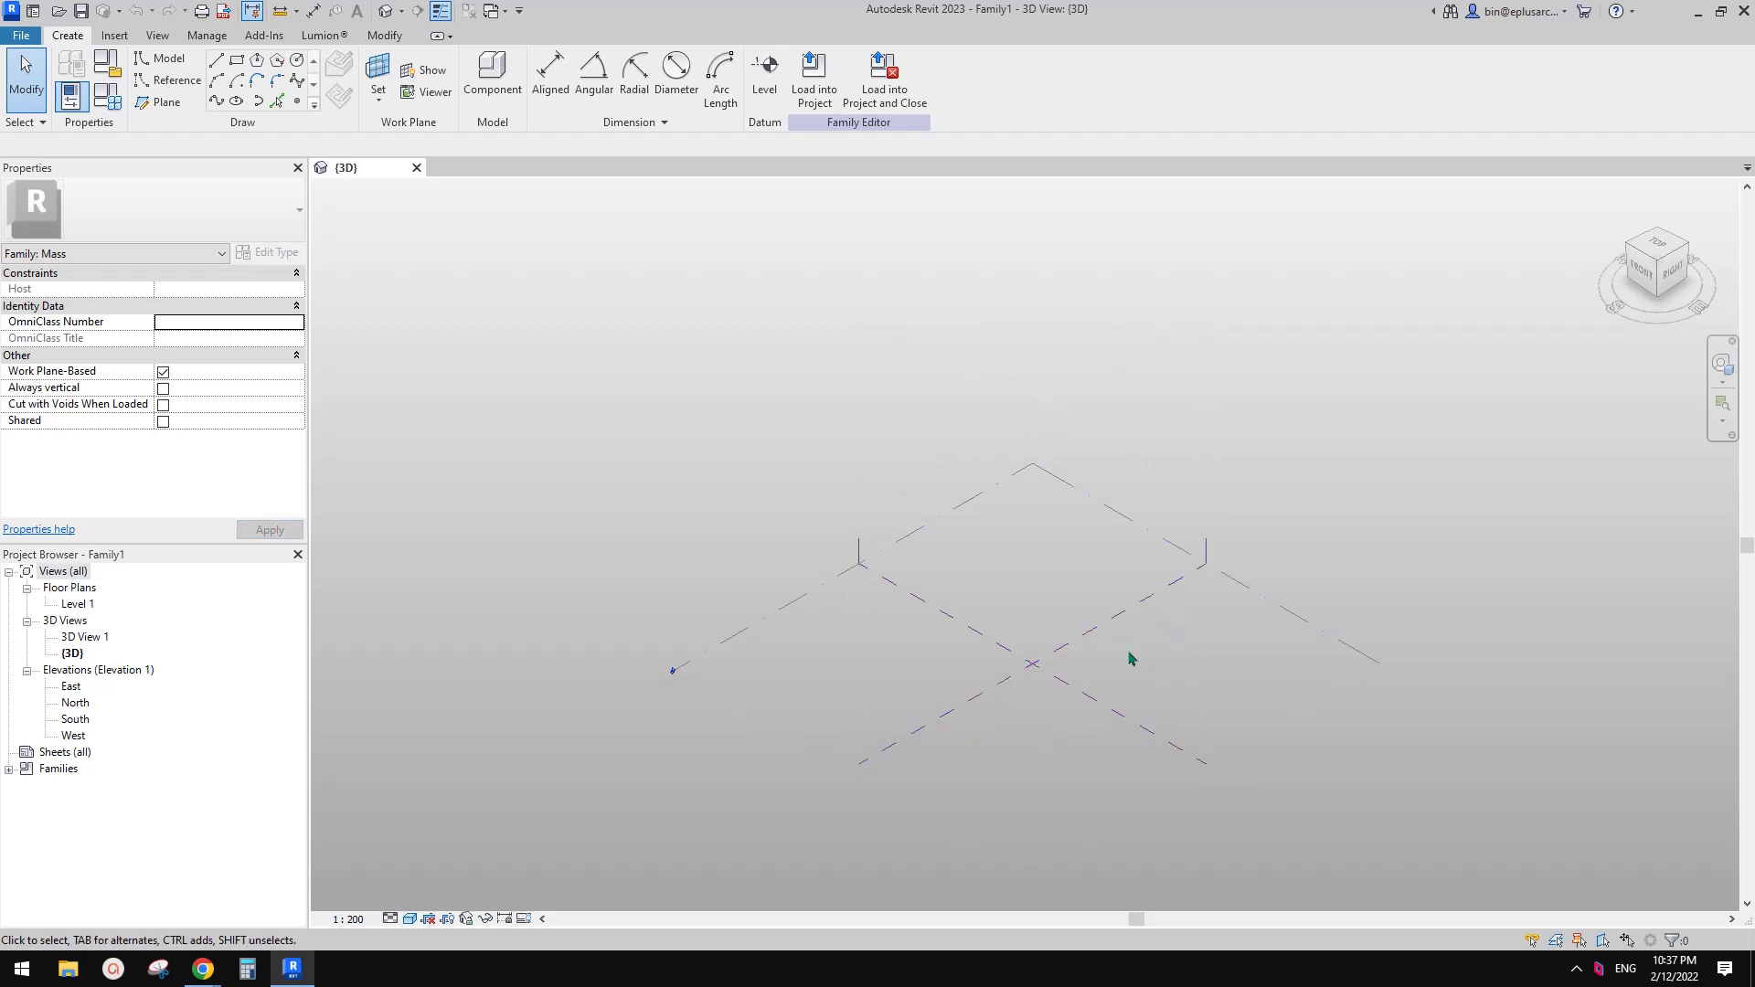
On the Level 1 floor plan, draw a semicircular reference arc of about 32000 radius centred on the reference planes' intersection.
middle_drag(1130, 659, 1105, 608)
double_click(77, 605)
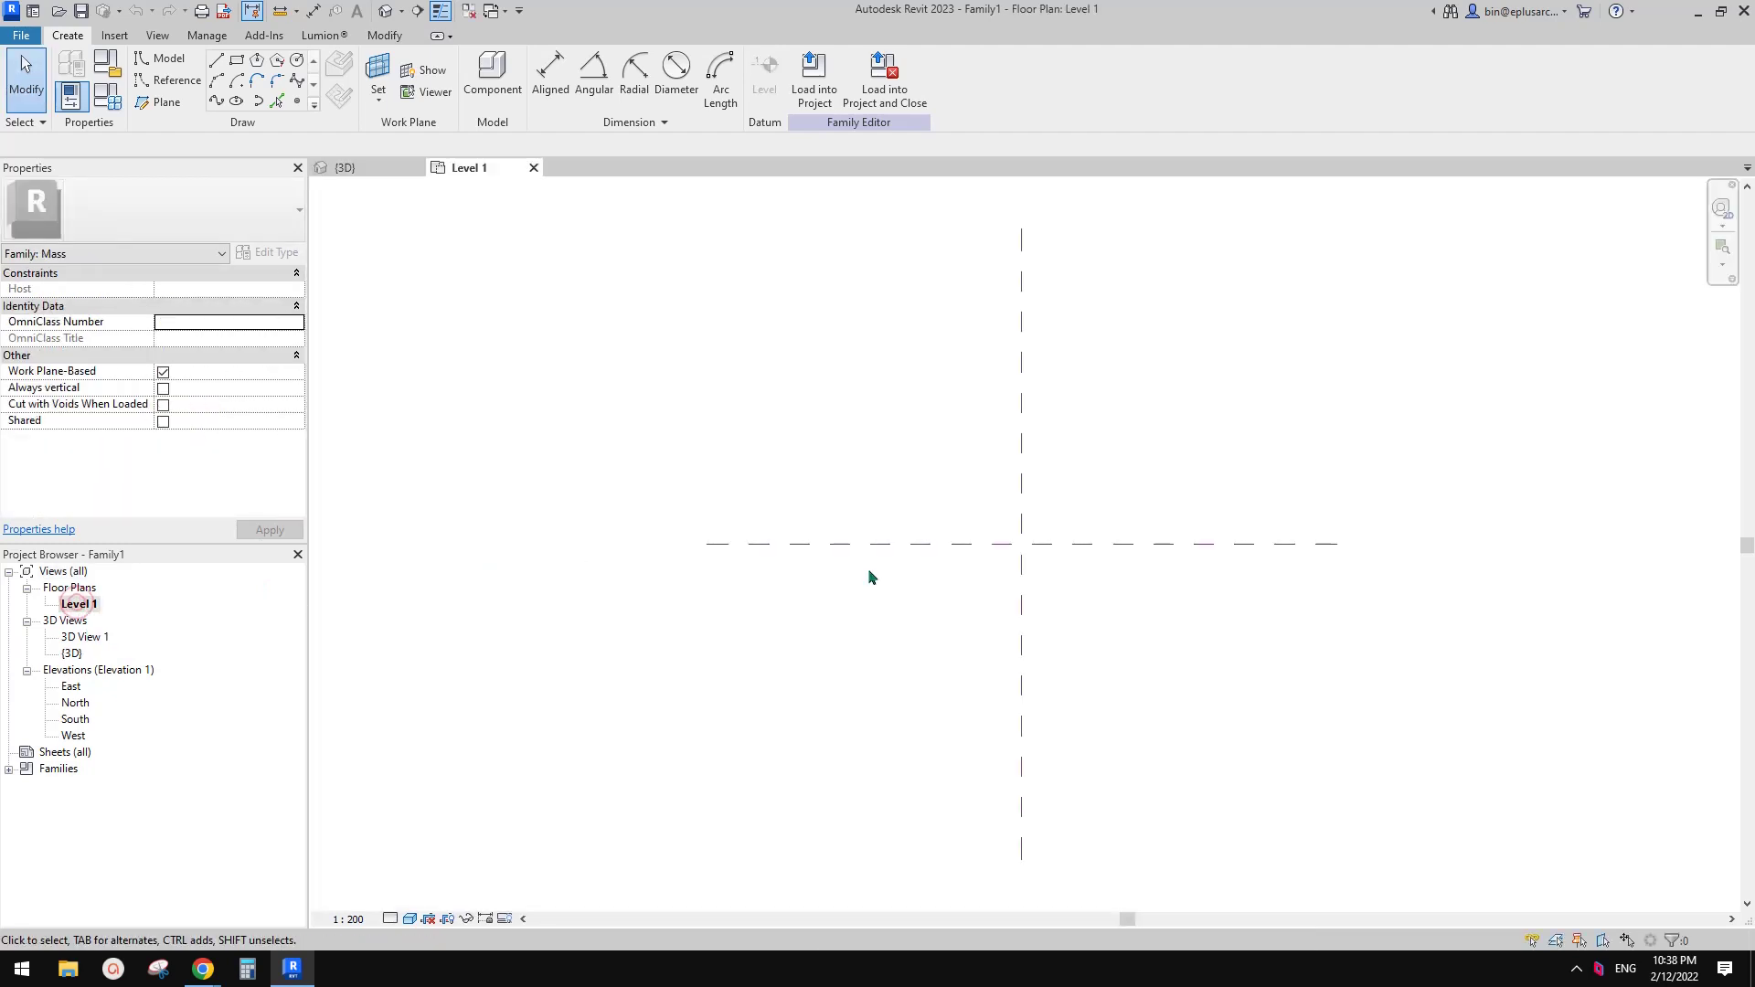
click(162, 84)
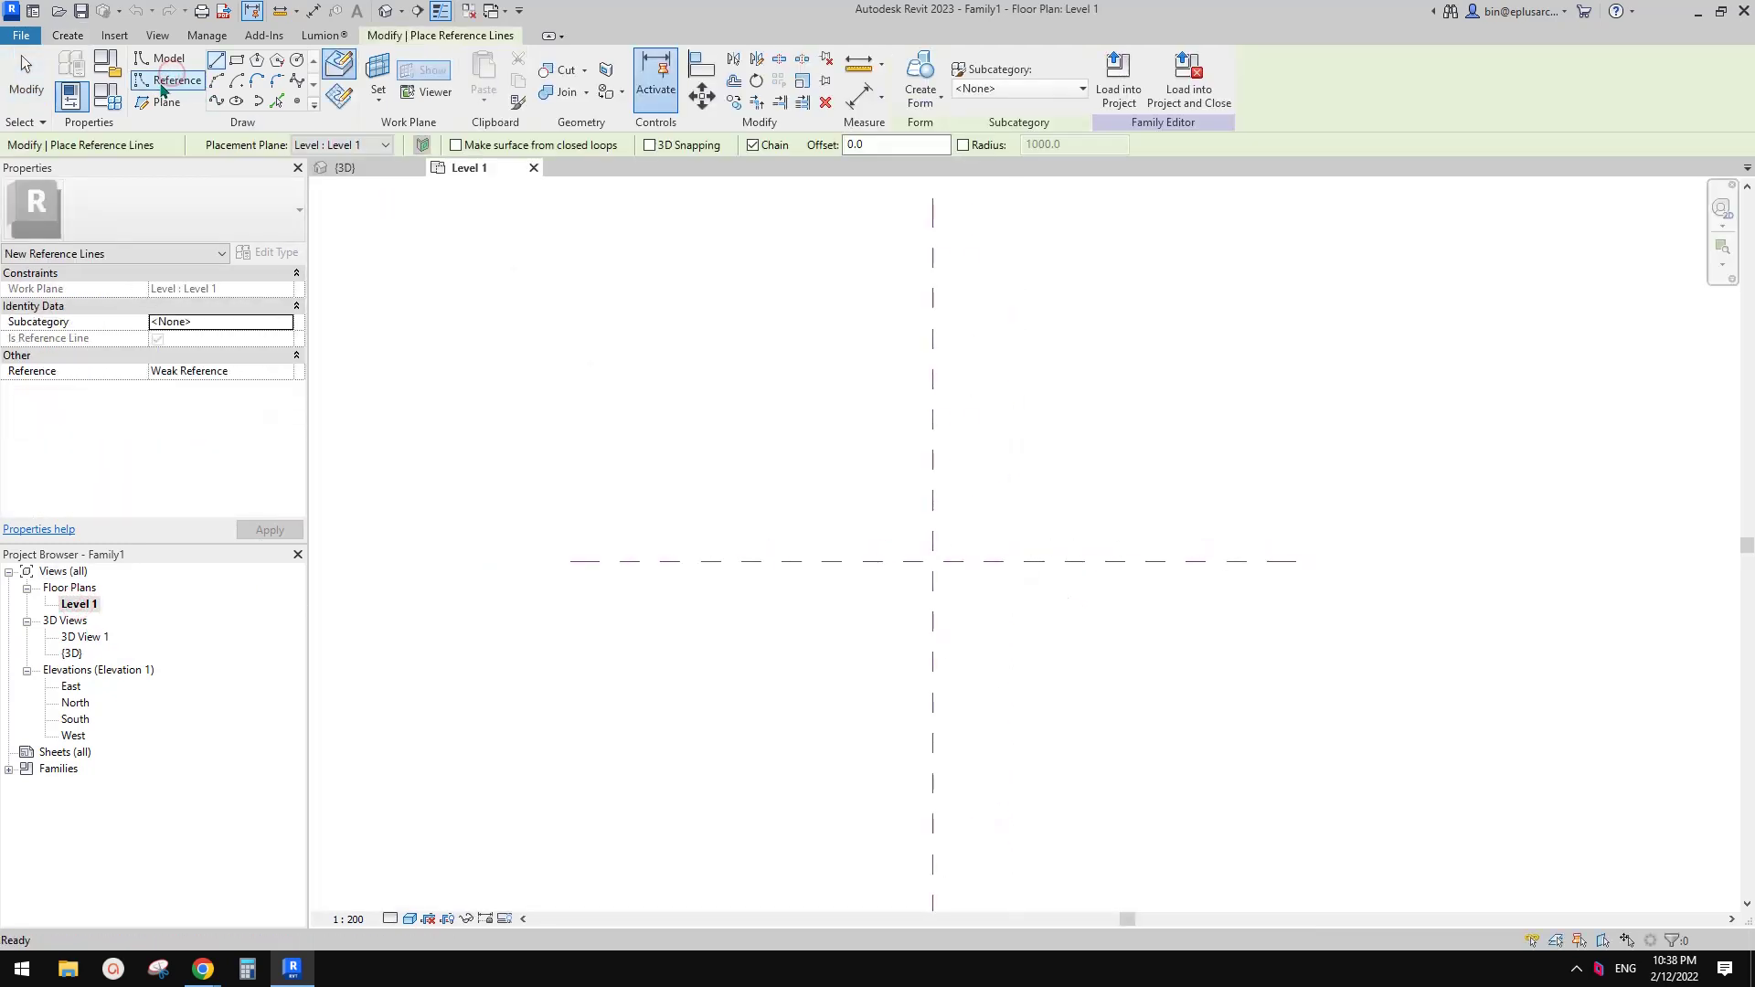
click(236, 84)
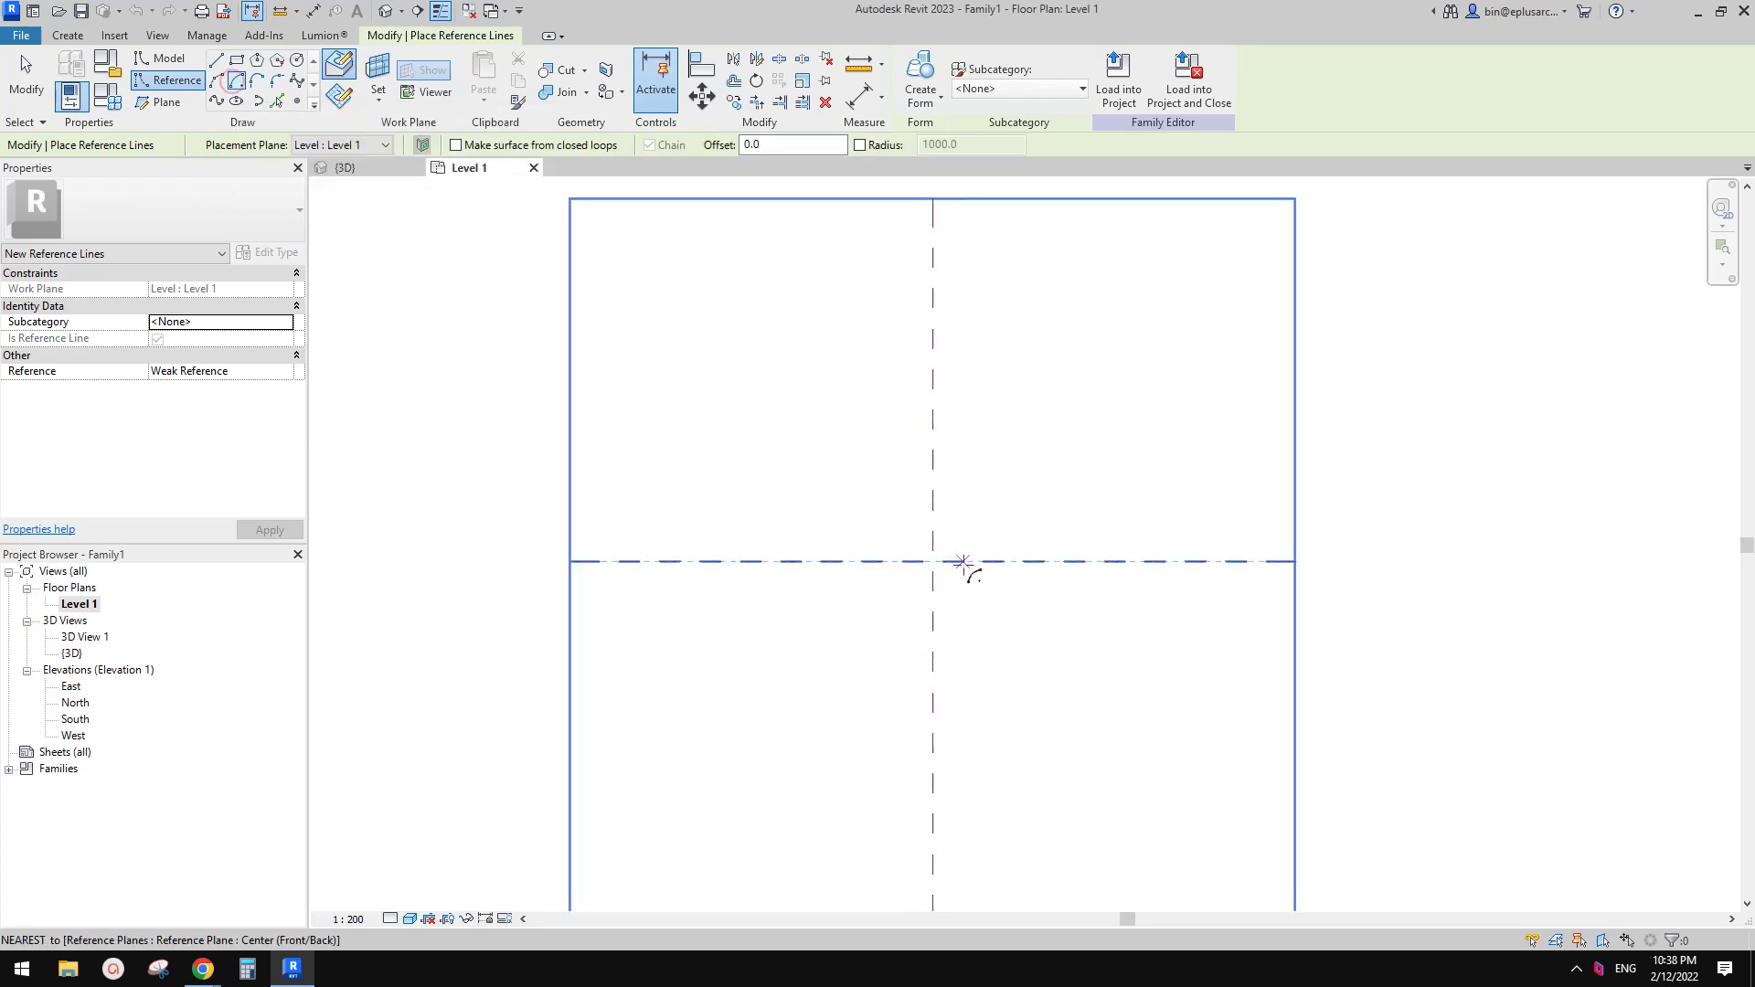
click(933, 561)
click(932, 311)
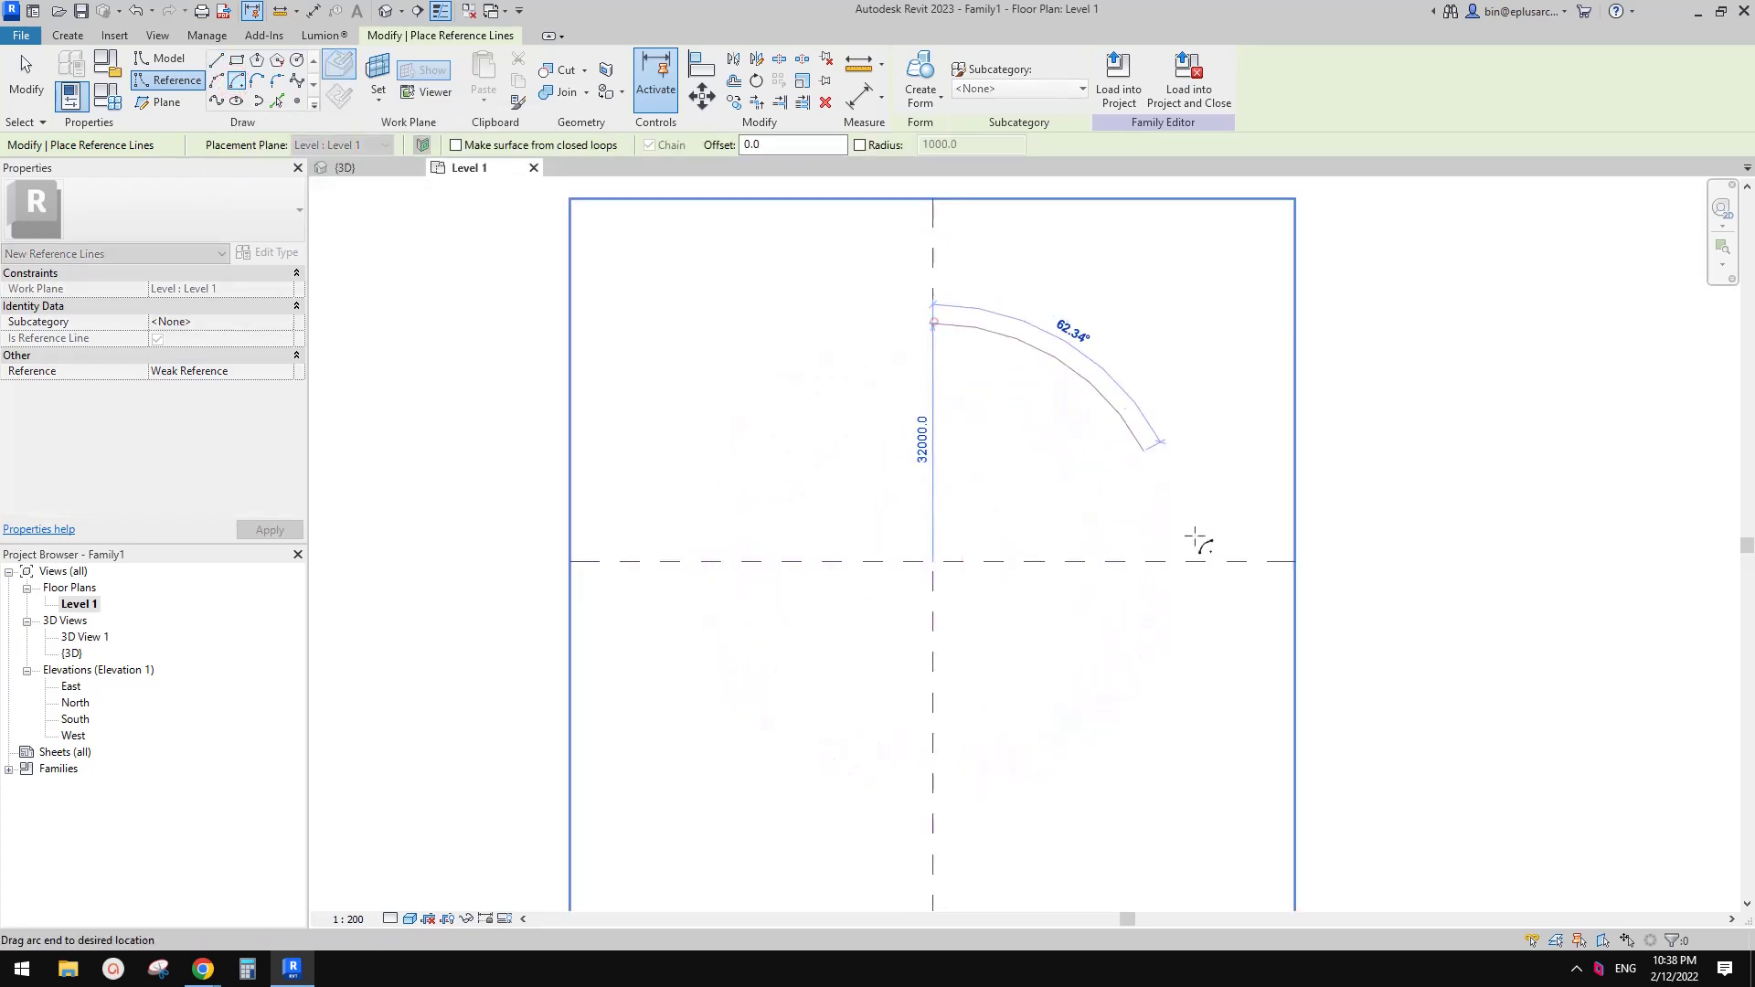
click(934, 723)
key(Escape)
key(Escape)
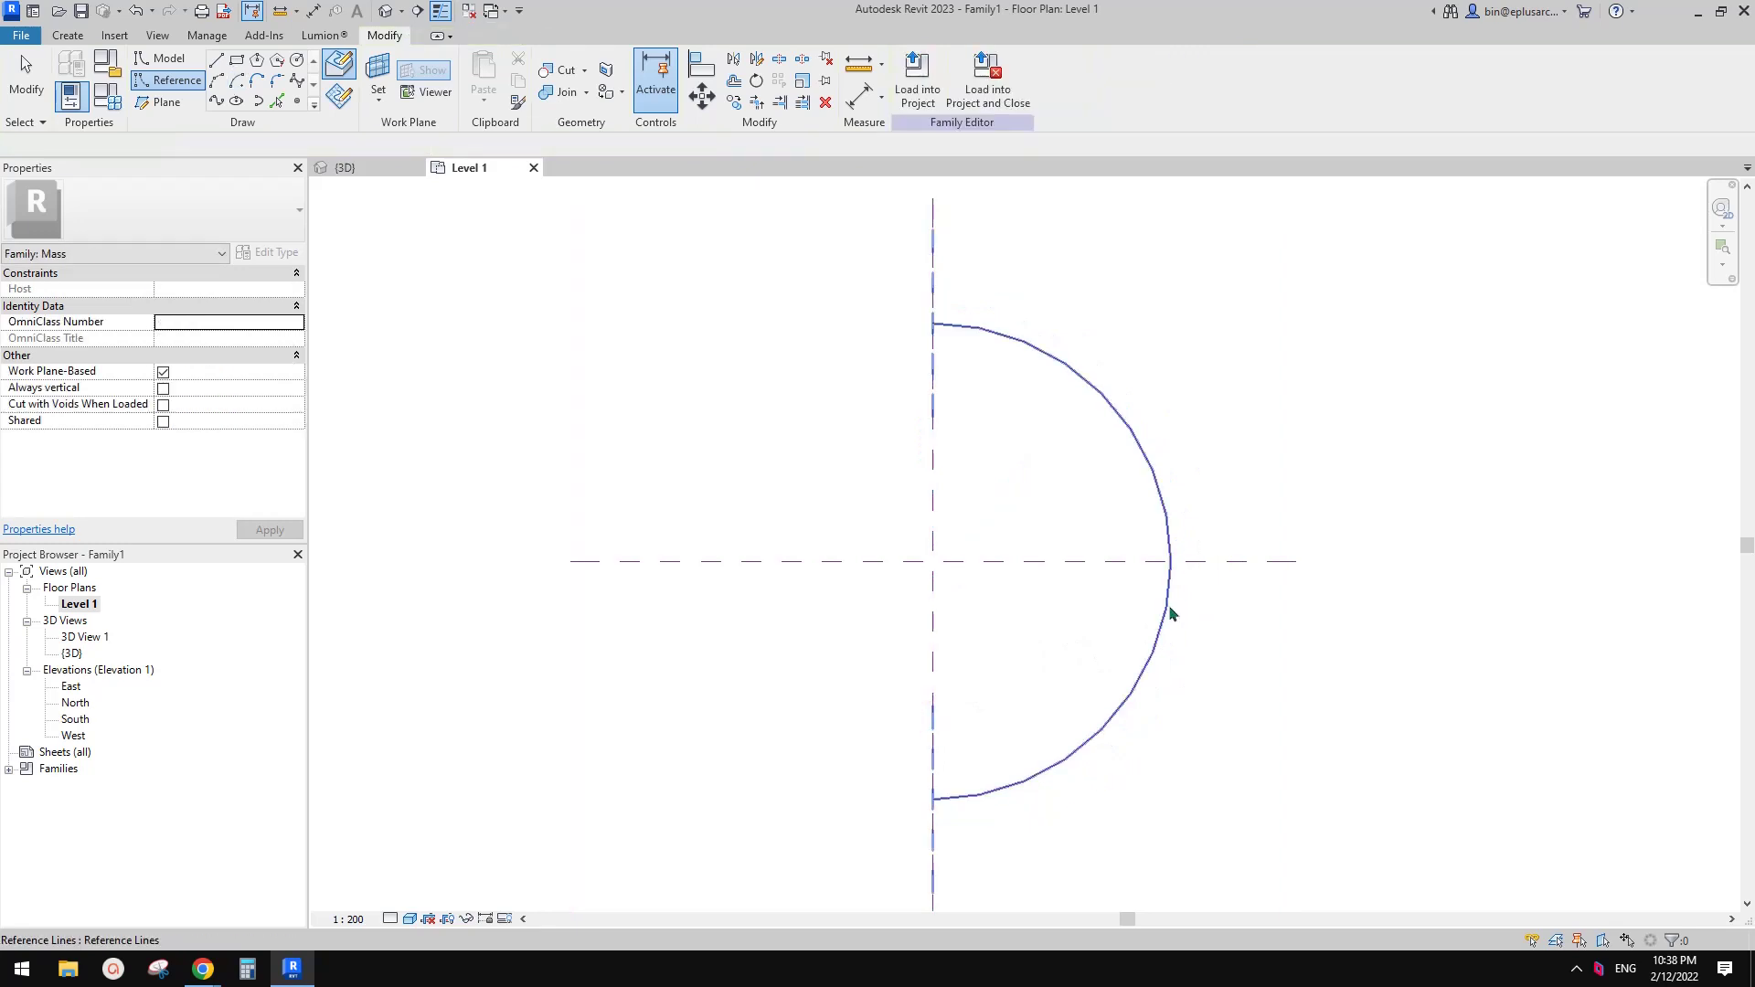
Mirror a copy of the semicircular reference arc about the vertical reference plane to complete the circle.
click(1168, 605)
key(m)
key(m)
click(936, 509)
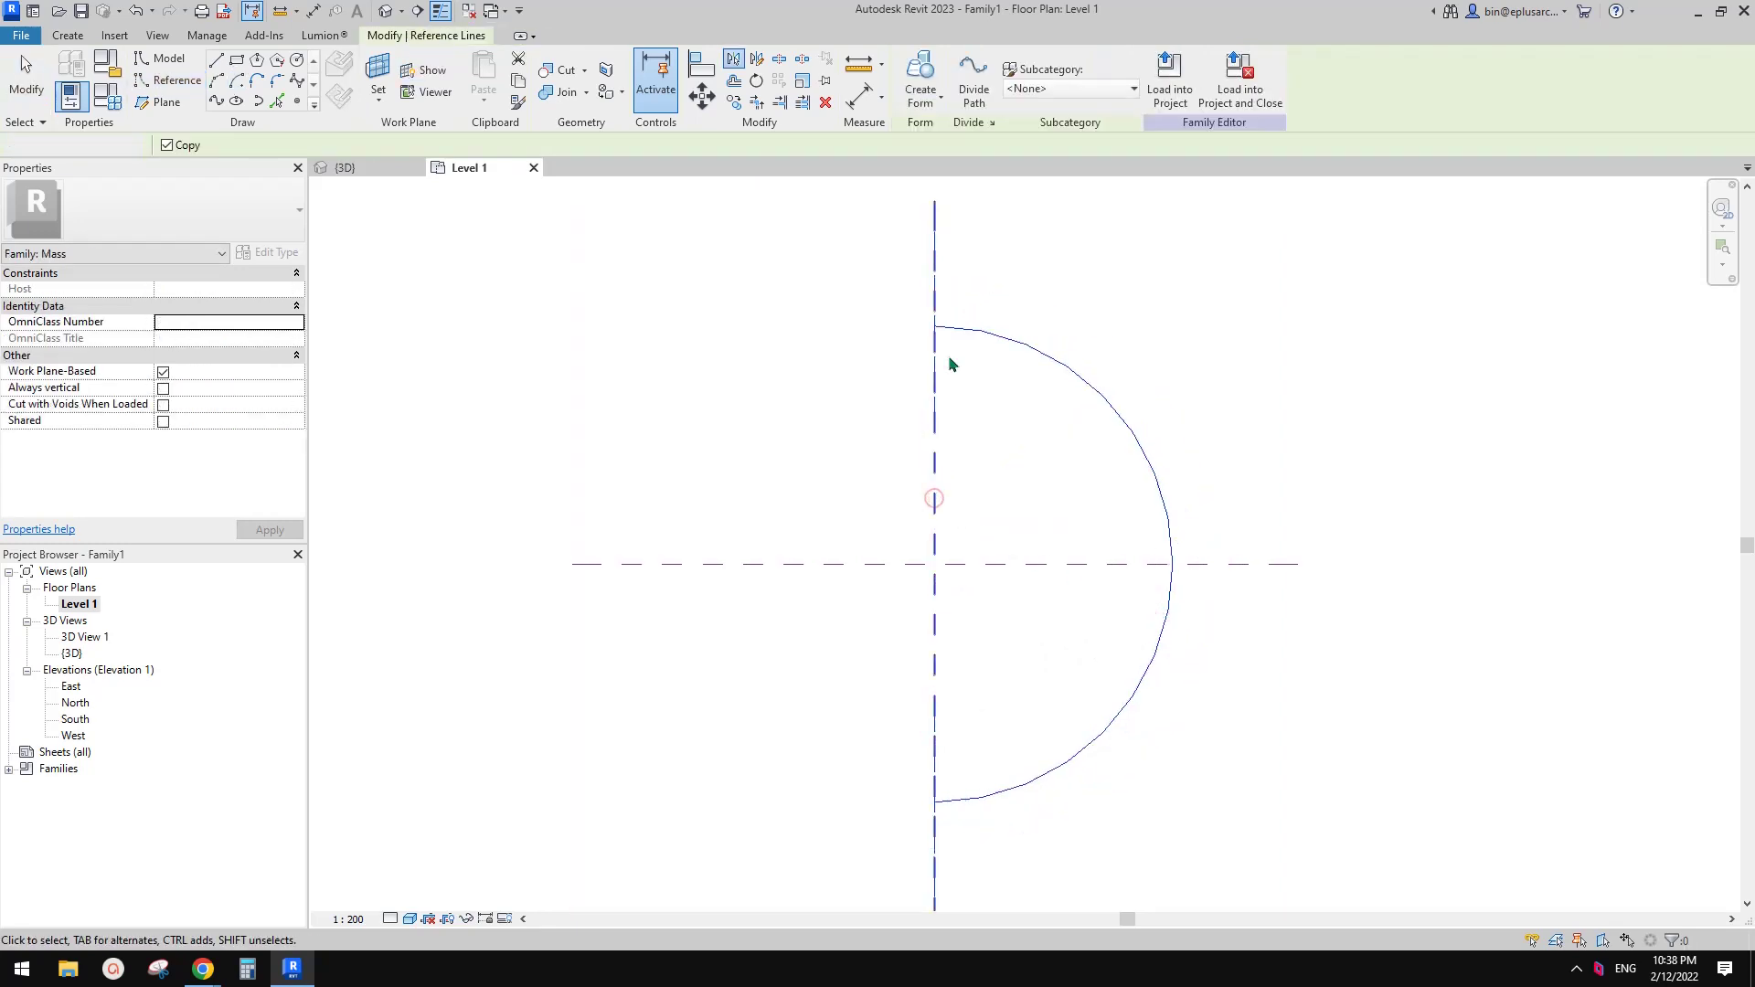
click(1039, 353)
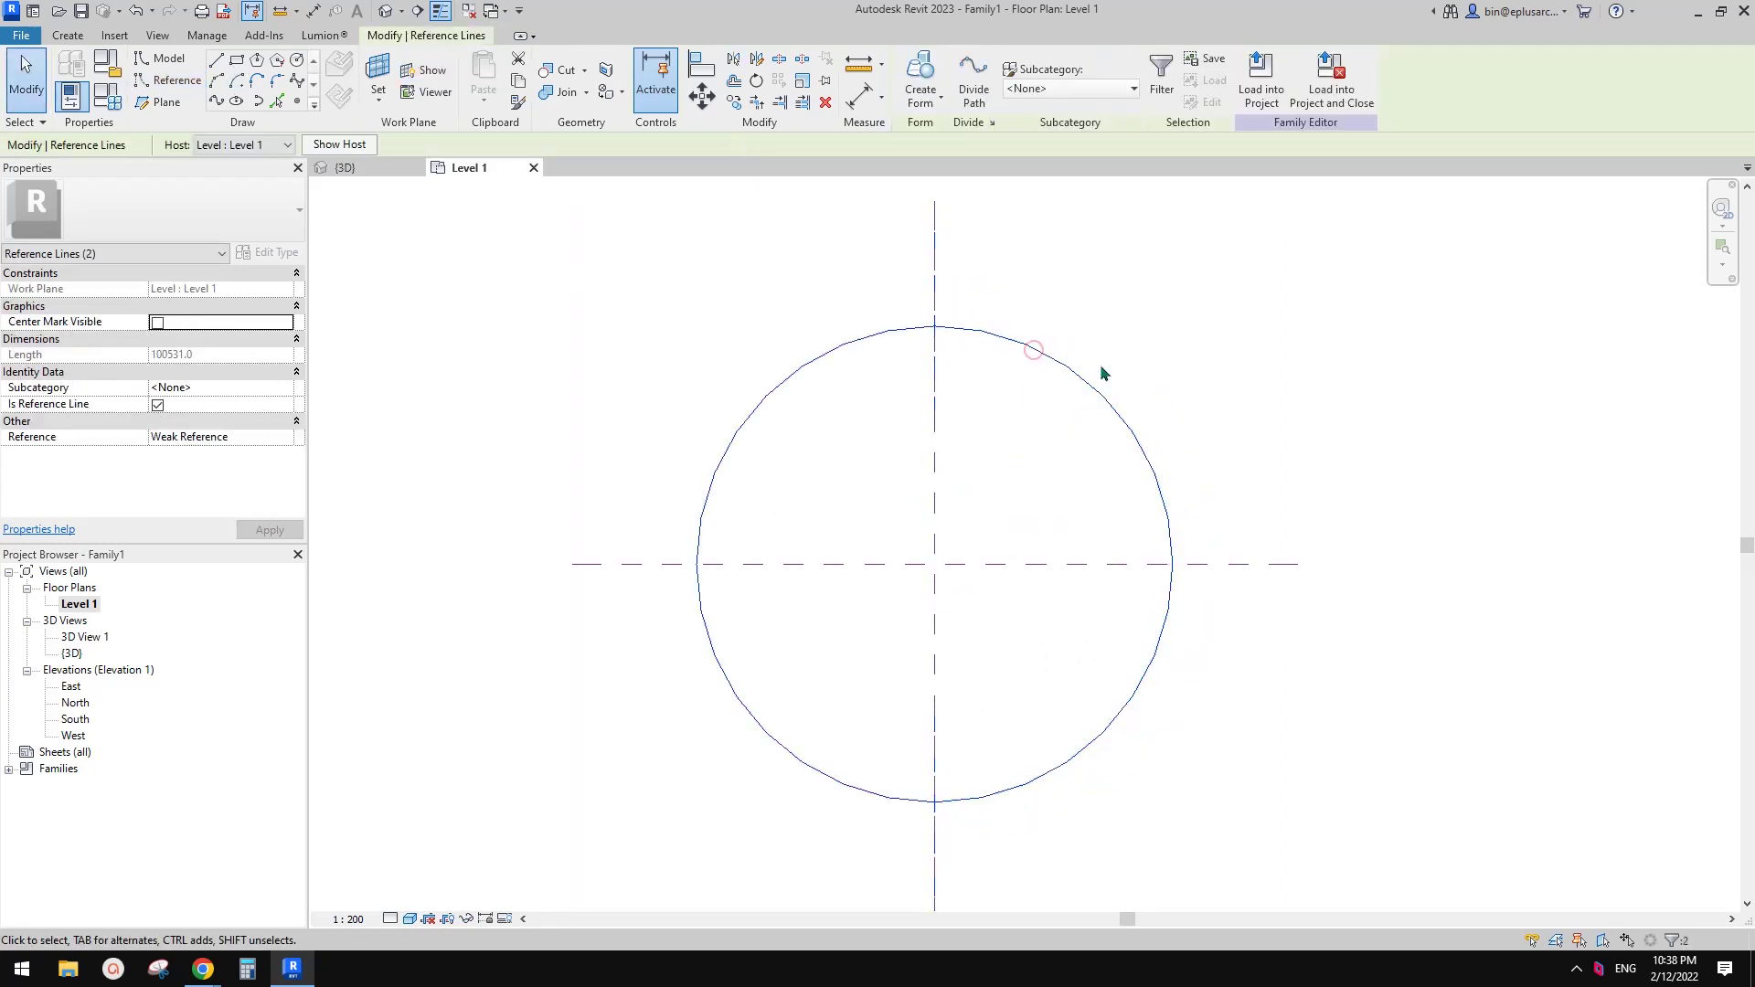
key(Escape)
Open the default 3D view and examine the vertical planes at the end points of the circle's two reference arcs.
click(384, 10)
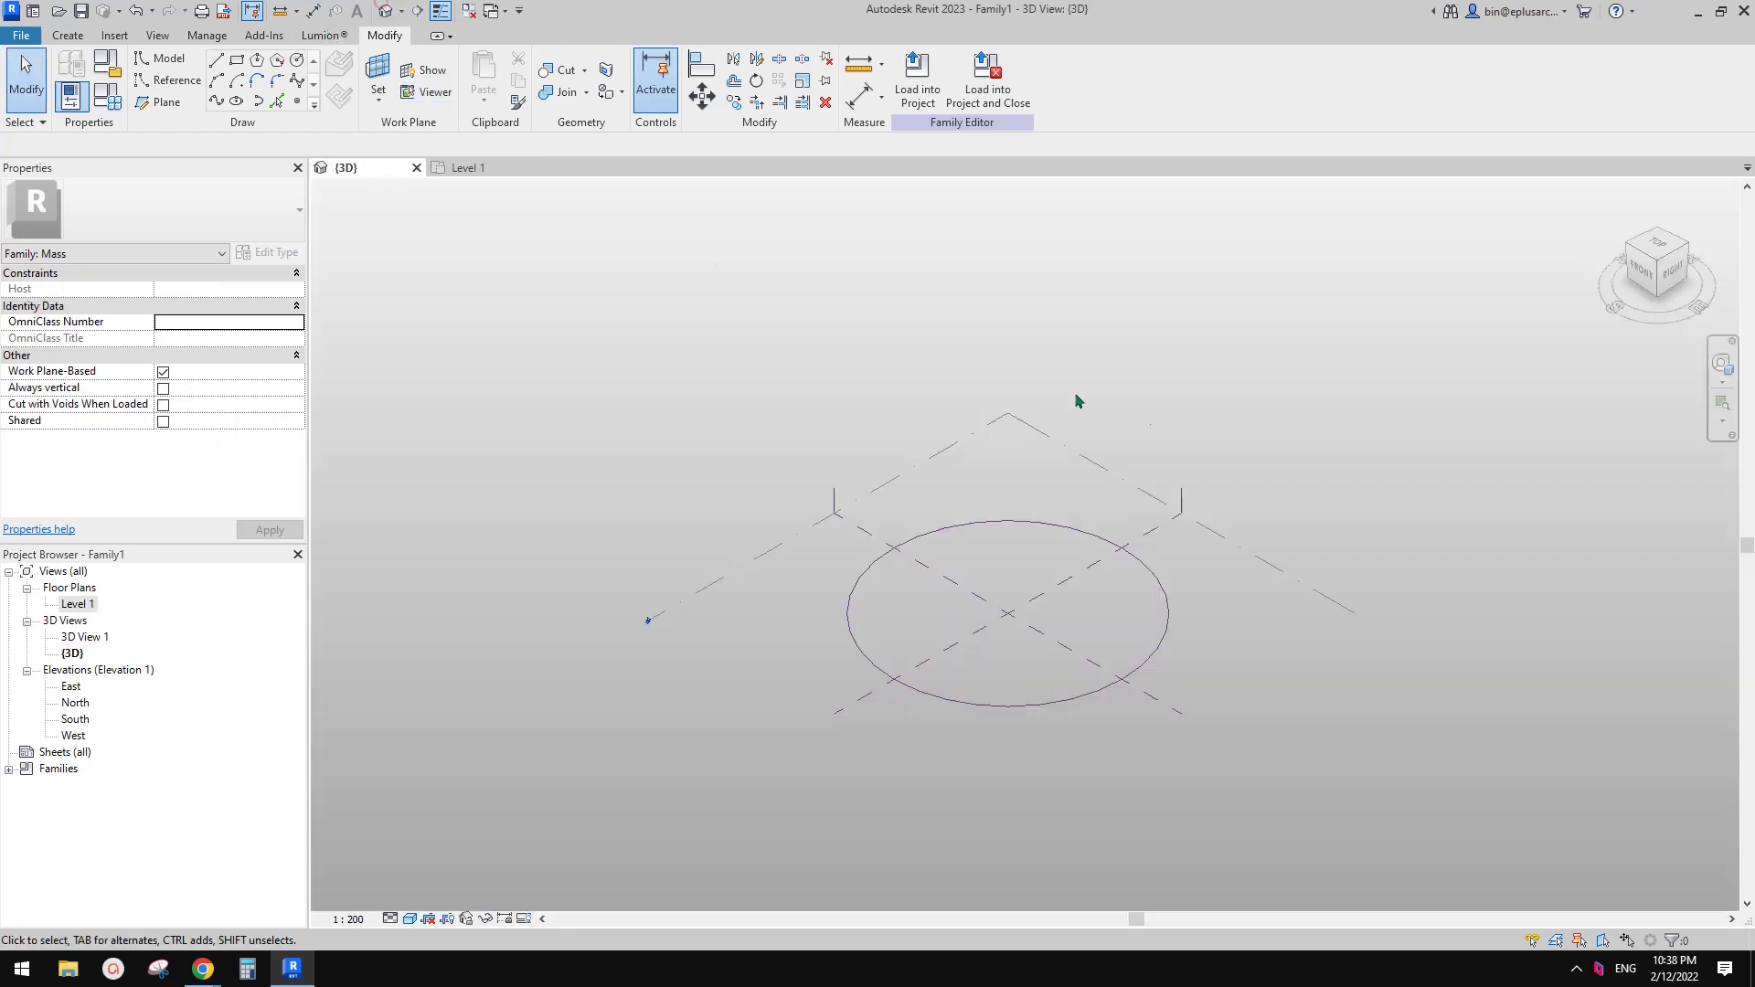
click(1045, 513)
scroll(1053, 524, up, 1)
shift+middle_drag(1052, 524, 985, 540)
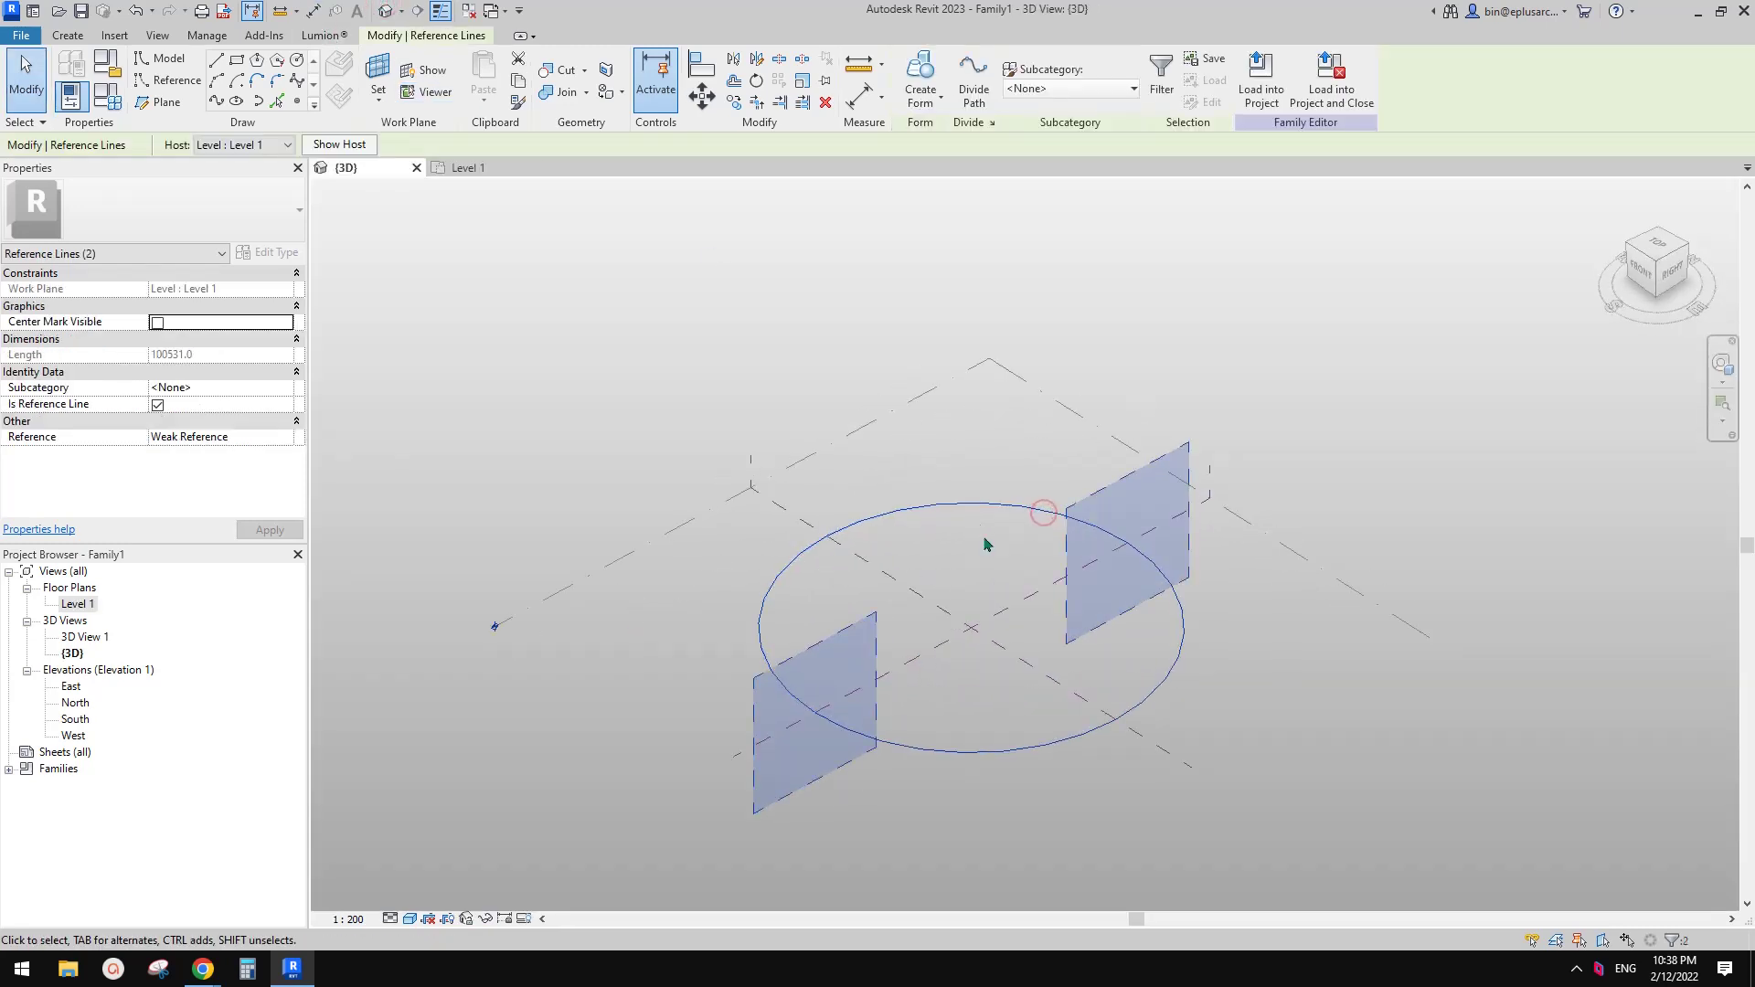
click(1335, 631)
key(Tab)
click(1179, 640)
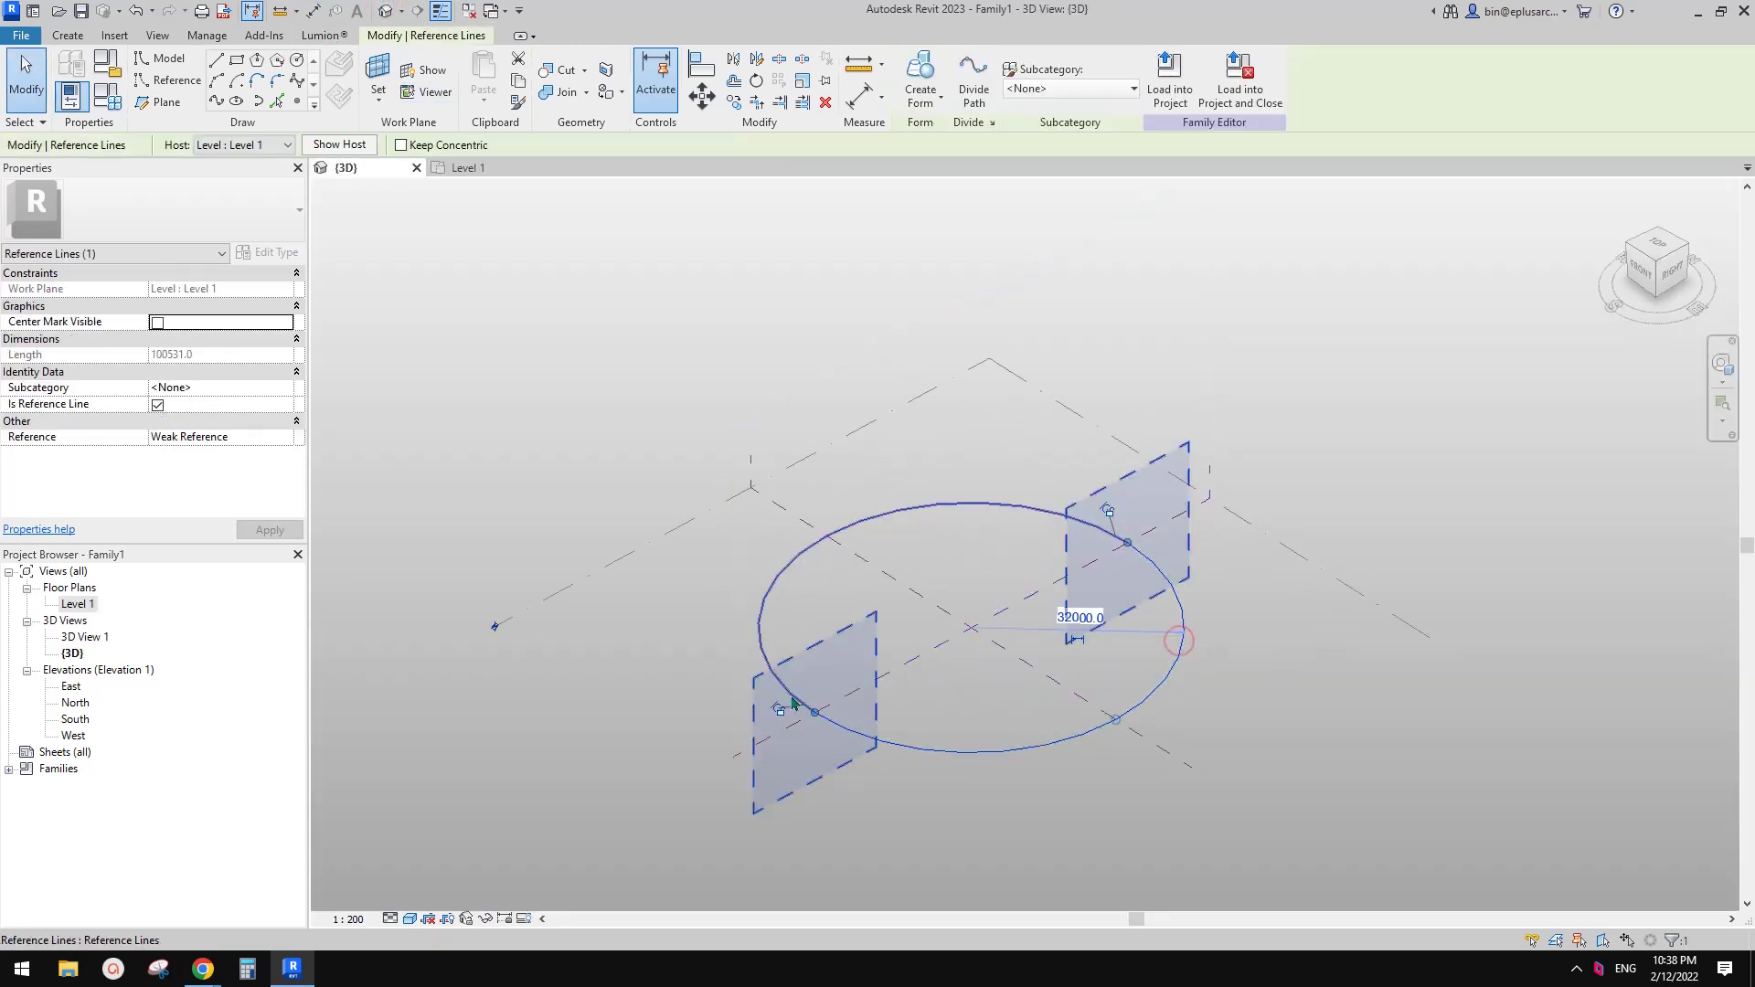
click(1255, 673)
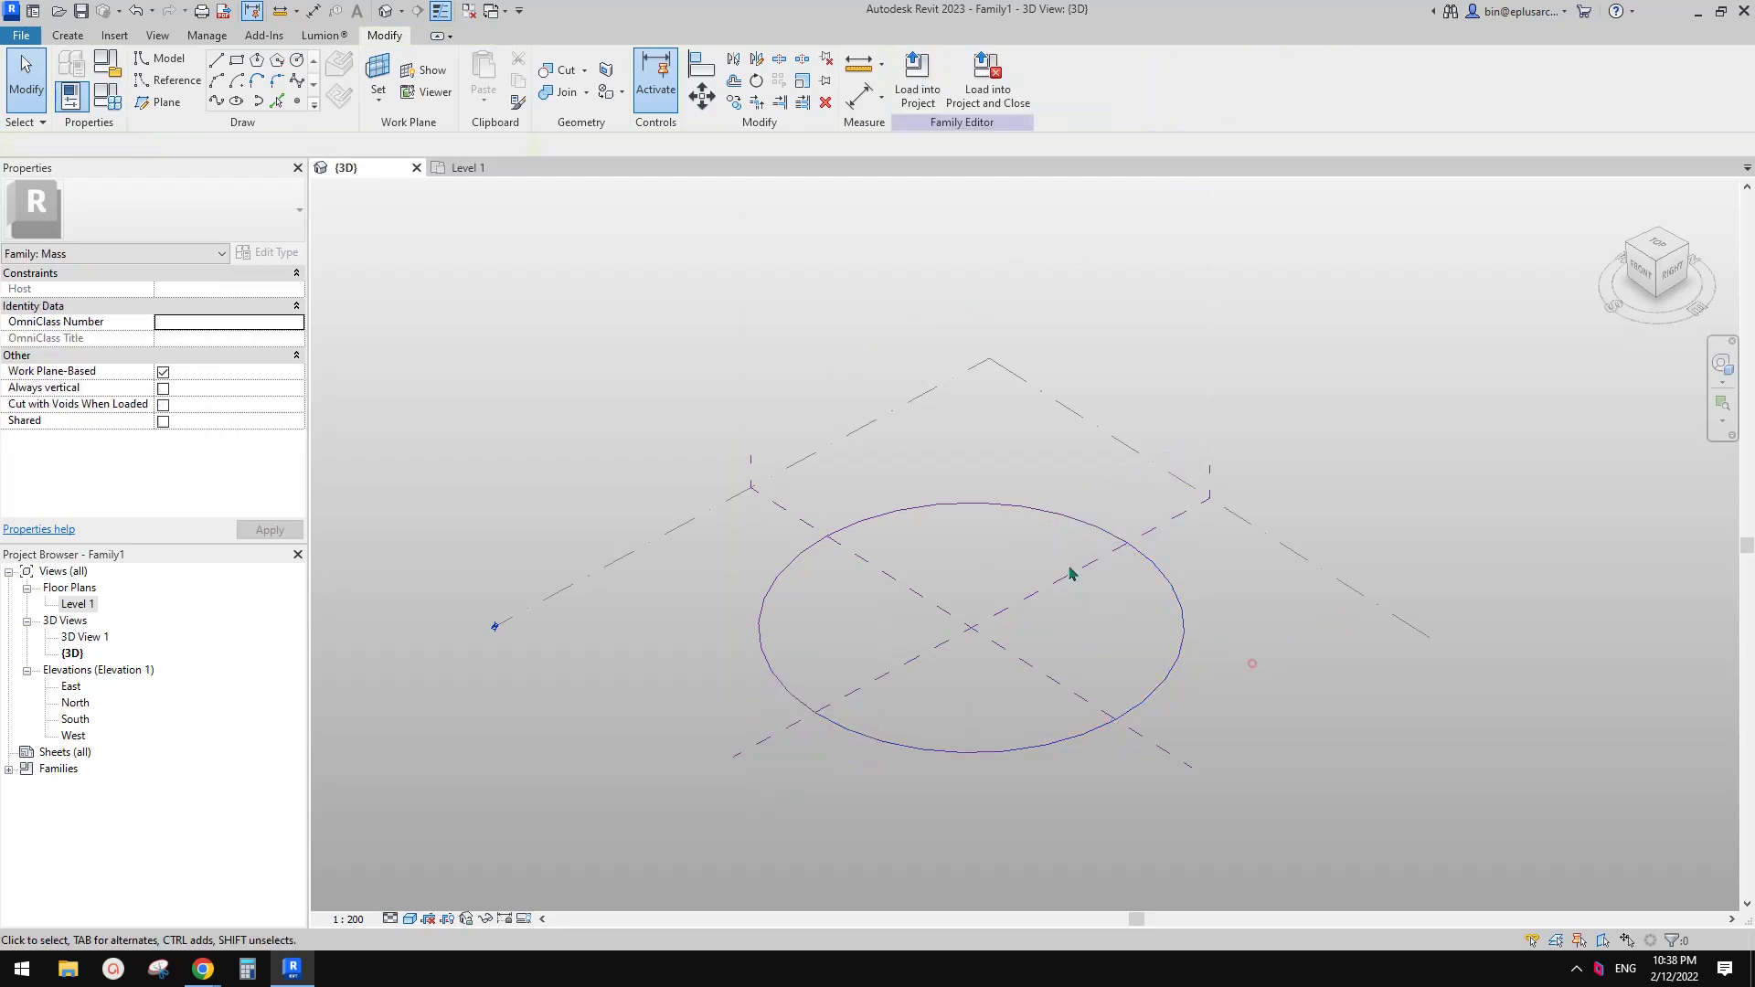
click(964, 500)
click(1331, 654)
key(Tab)
click(1180, 656)
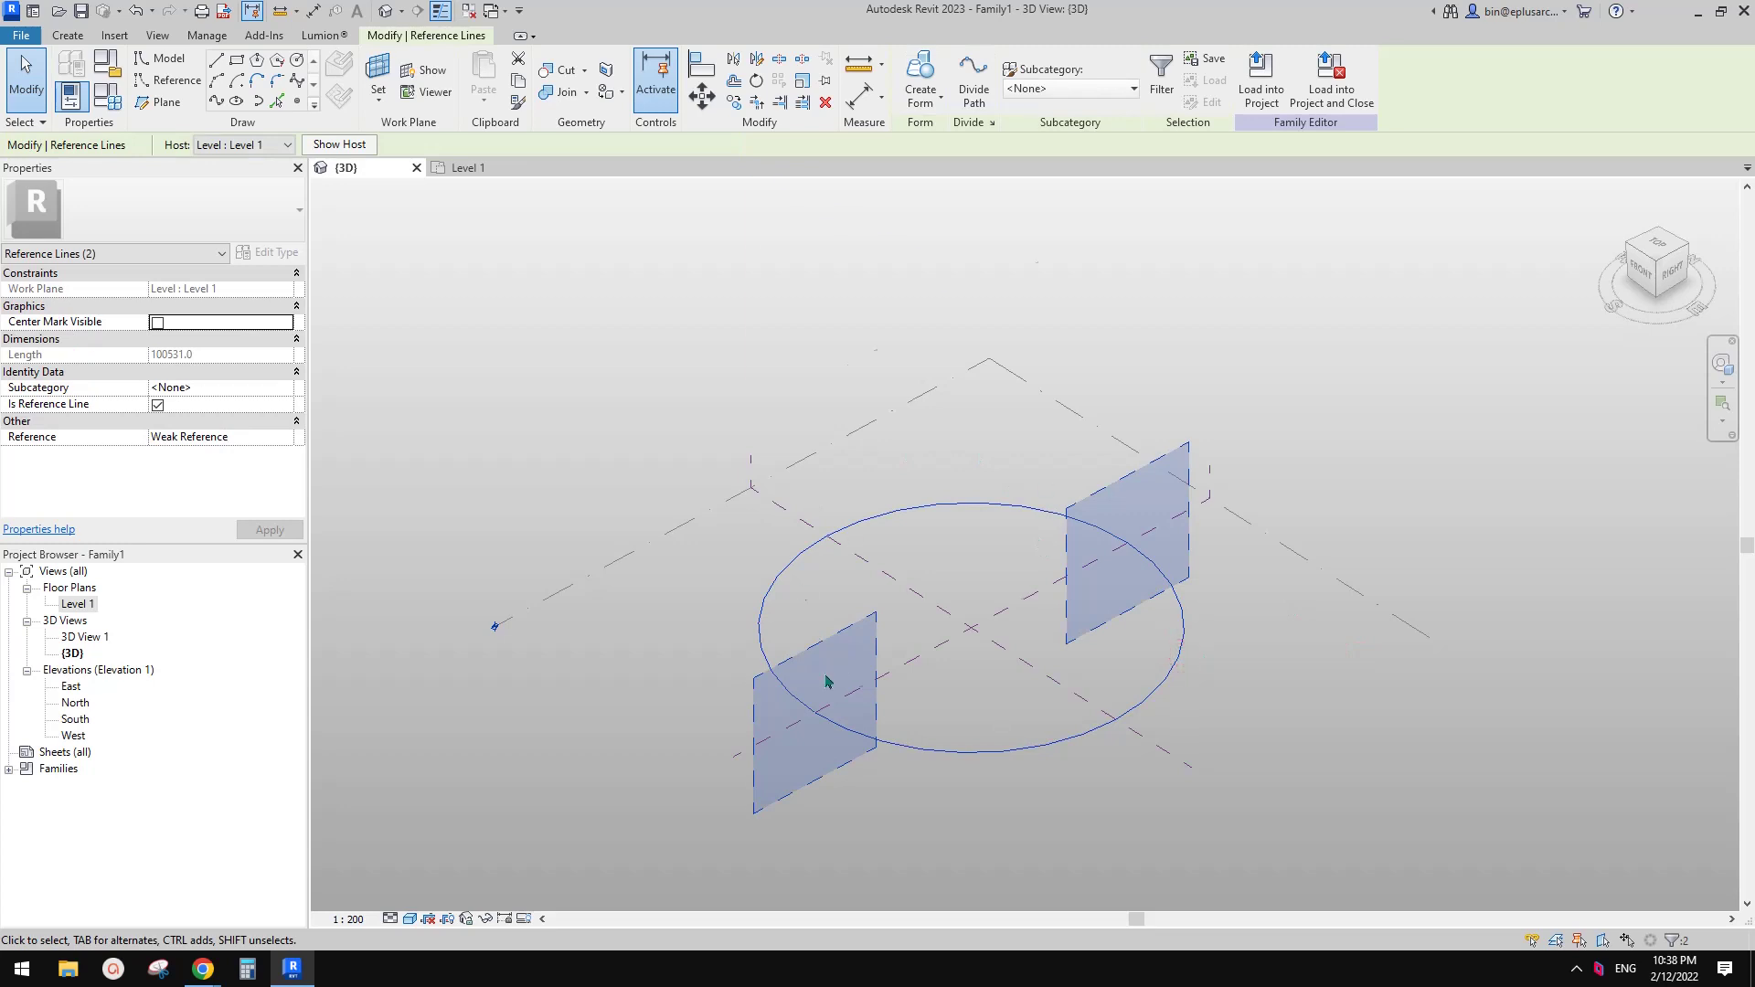
click(1156, 676)
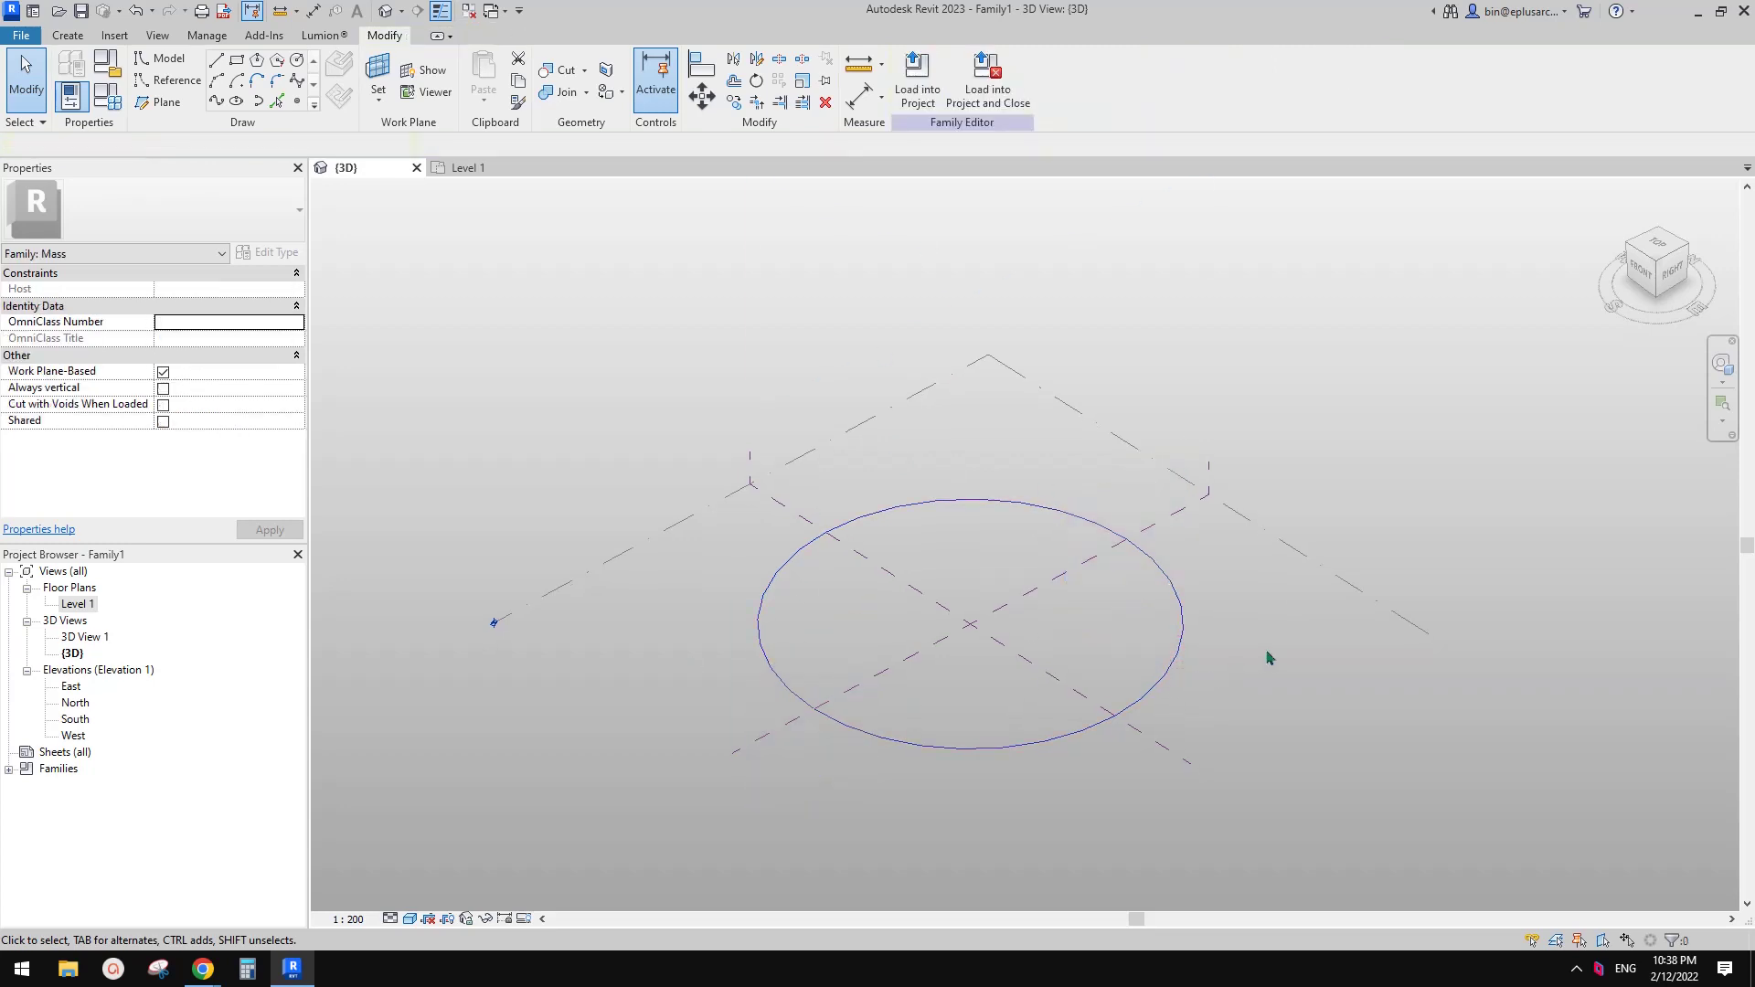
scroll(1226, 674, up, 3)
shift+middle_drag(1252, 633, 1235, 663)
Switch to the Youtube Video Ideas/Suggestion document in Chrome and capture the Astana library BIG image with Snipping Tool.
mouse_move(194, 976)
click(277, 872)
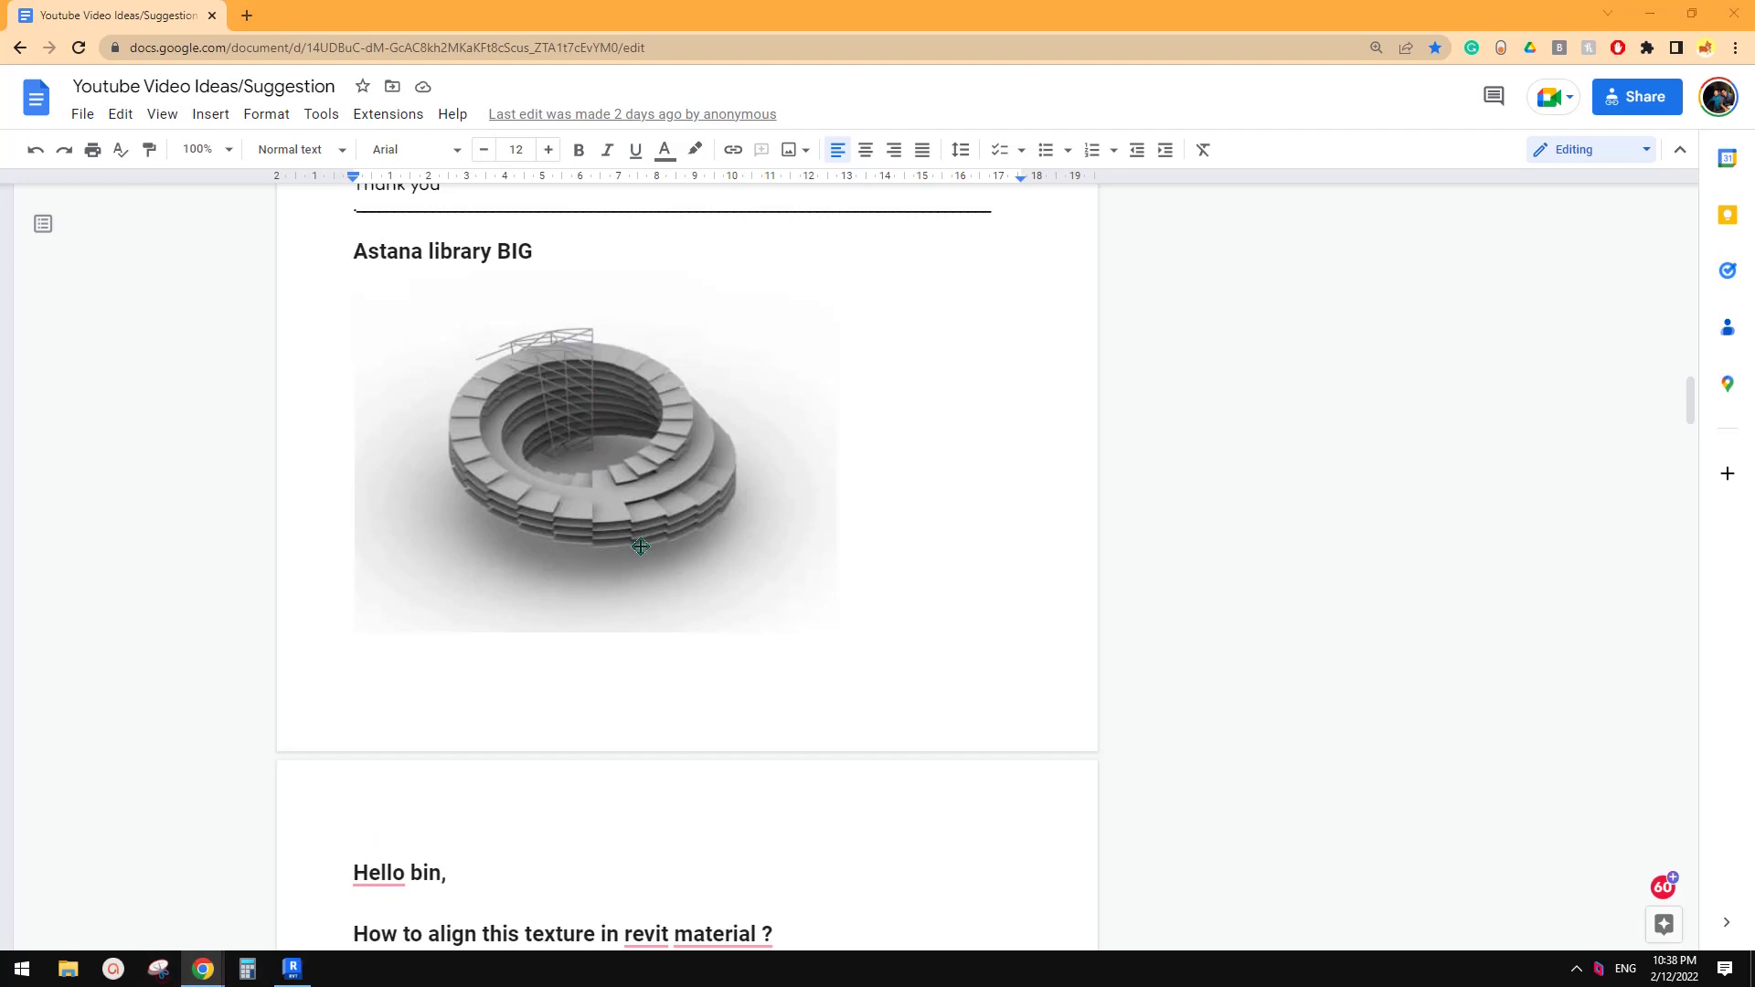
drag(1052, 398, 972, 431)
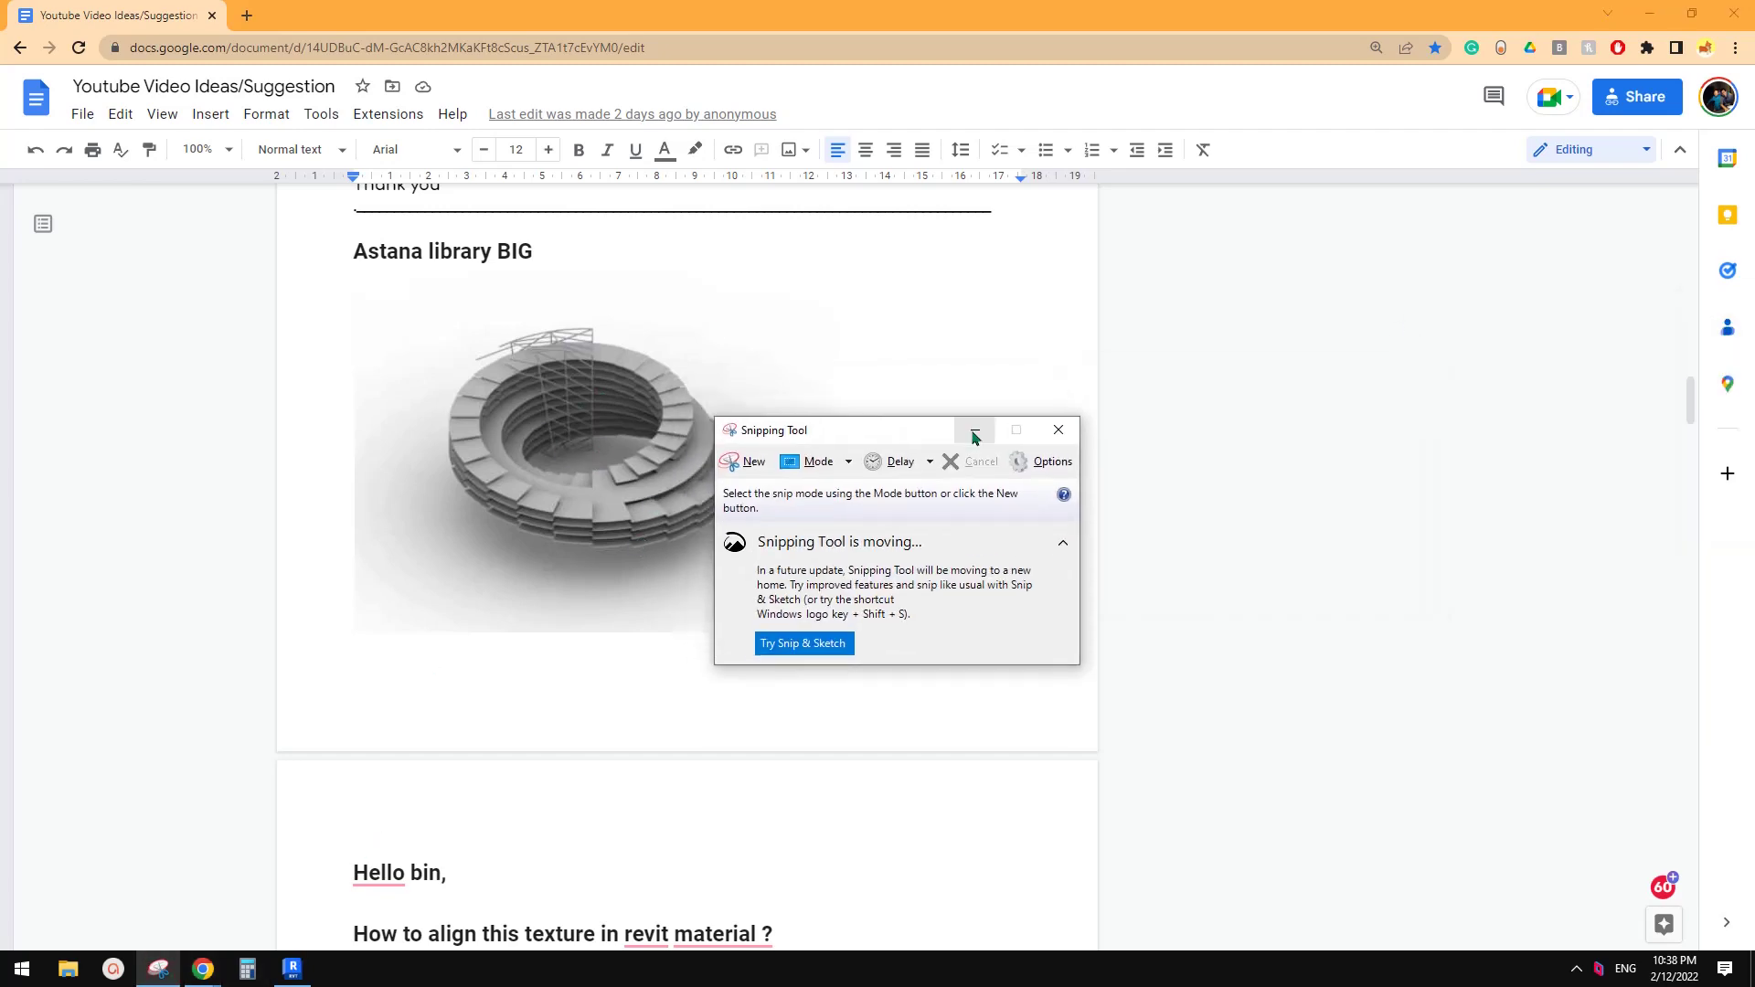
click(744, 461)
drag(519, 381, 956, 611)
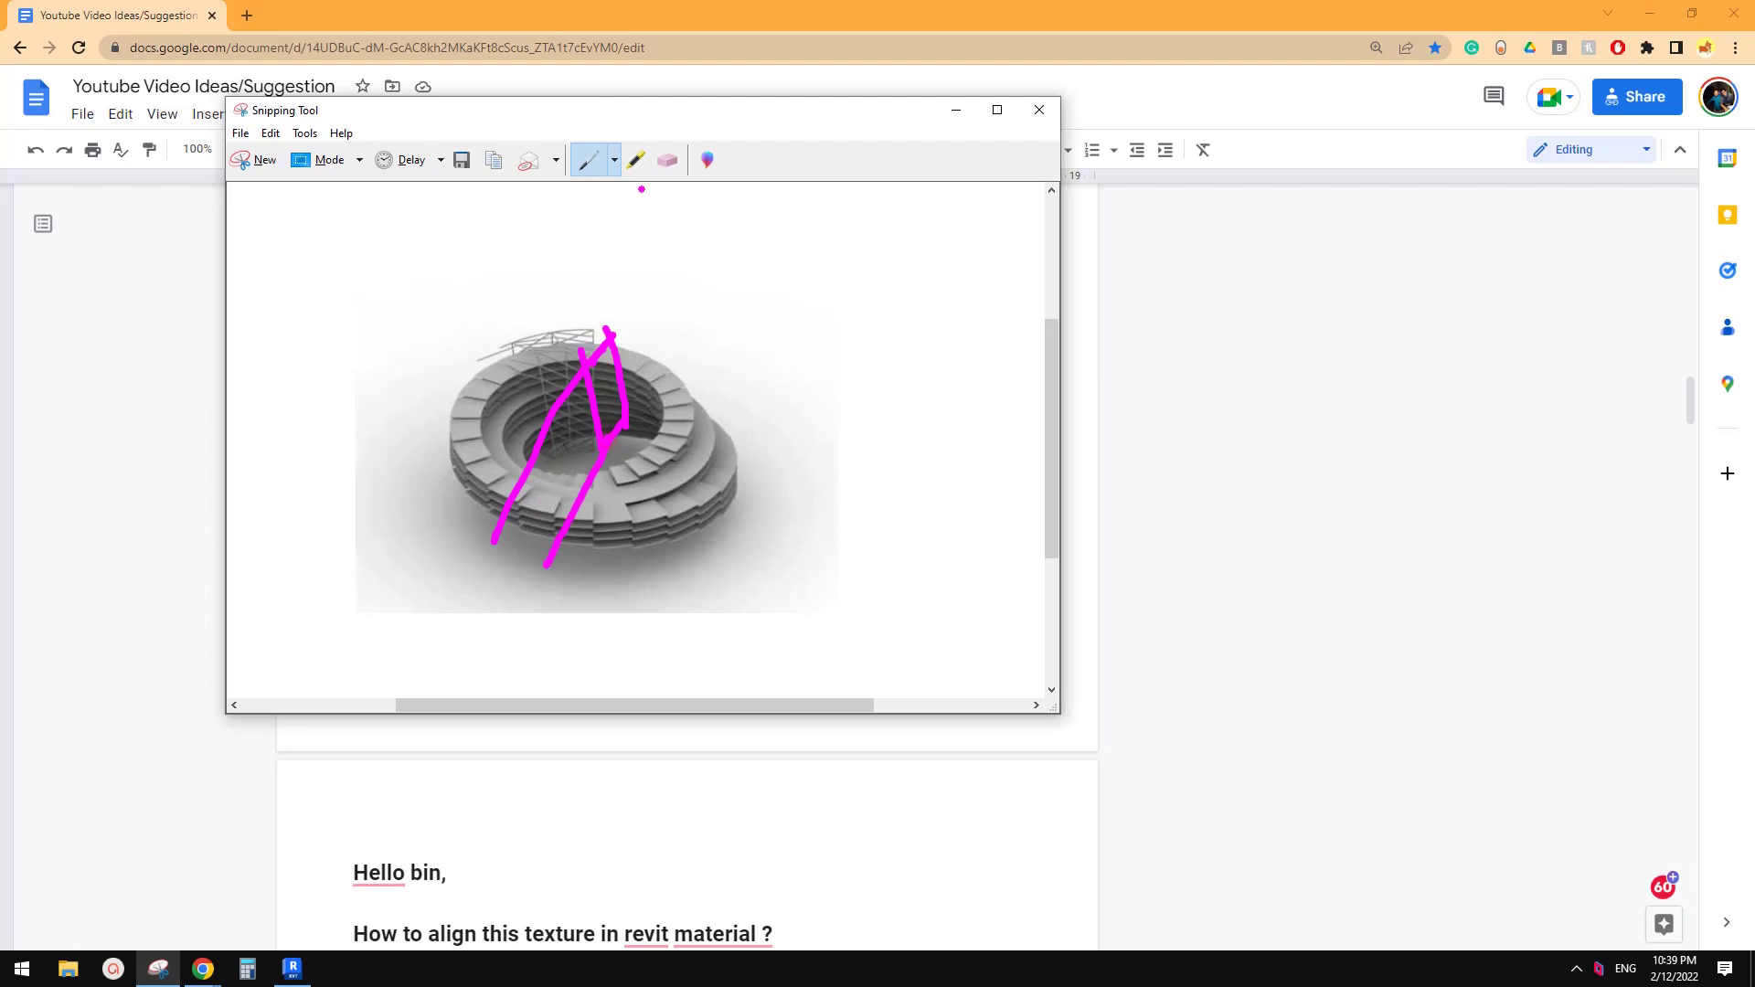
Annotate the captured image with pen lines and arrows, a vertical stack of three squares and a horizontal row of three squares.
click(670, 161)
click(588, 161)
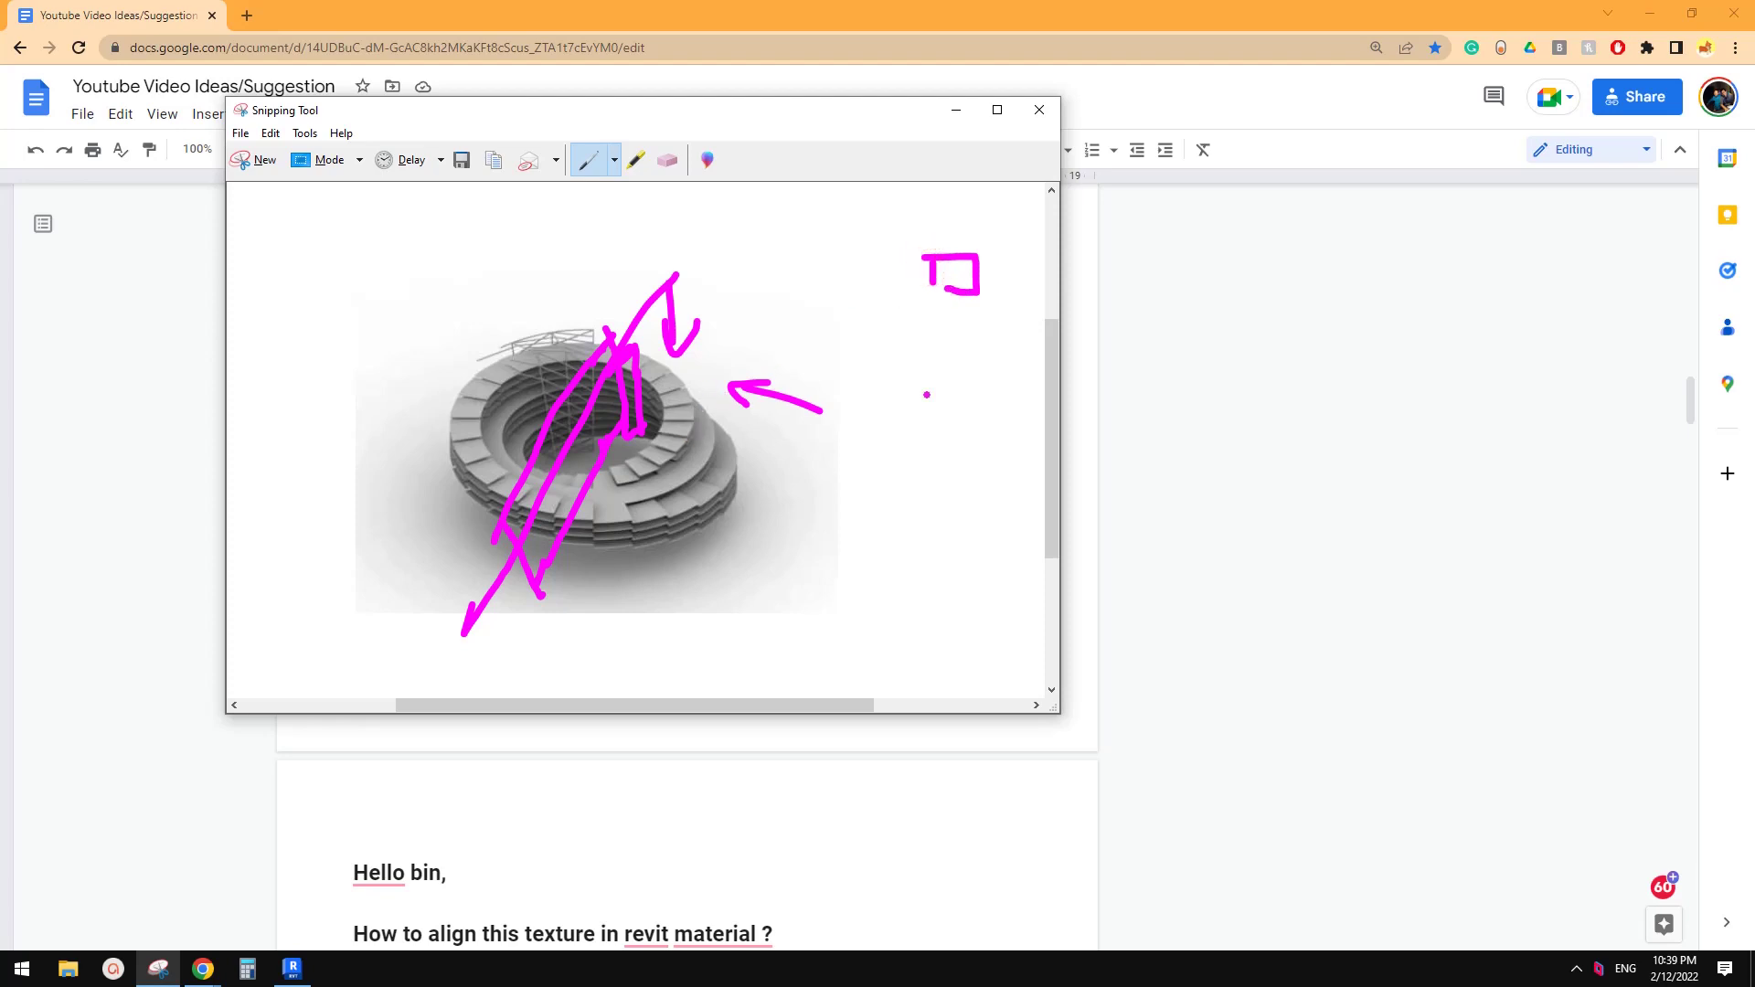
mouse_move(977, 292)
mouse_down()
mouse_move(981, 331)
mouse_move(934, 302)
mouse_move(976, 291)
mouse_move(940, 326)
mouse_move(940, 356)
mouse_move(980, 334)
mouse_move(983, 356)
mouse_move(942, 352)
mouse_up()
drag(934, 300, 940, 320)
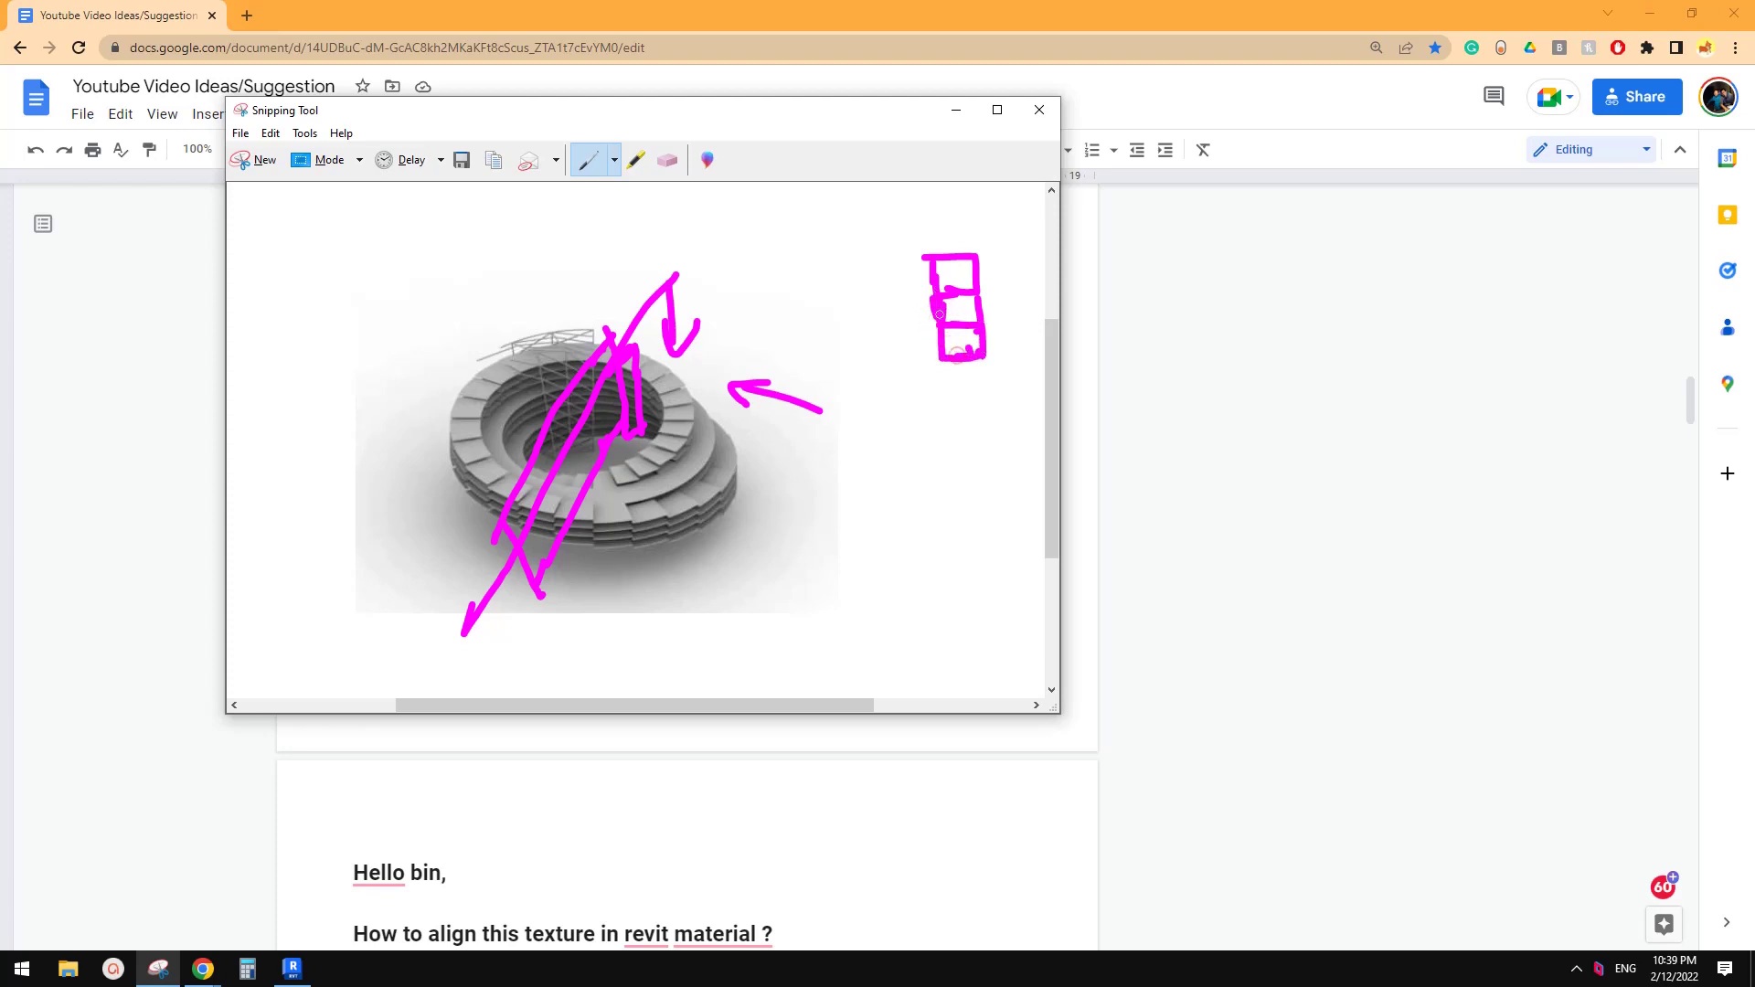
drag(925, 258, 987, 257)
drag(987, 258, 978, 276)
click(877, 396)
mouse_move(757, 300)
mouse_down()
mouse_move(759, 336)
mouse_move(802, 343)
mouse_move(750, 311)
mouse_move(840, 329)
mouse_move(805, 301)
mouse_move(870, 300)
mouse_move(827, 302)
mouse_up()
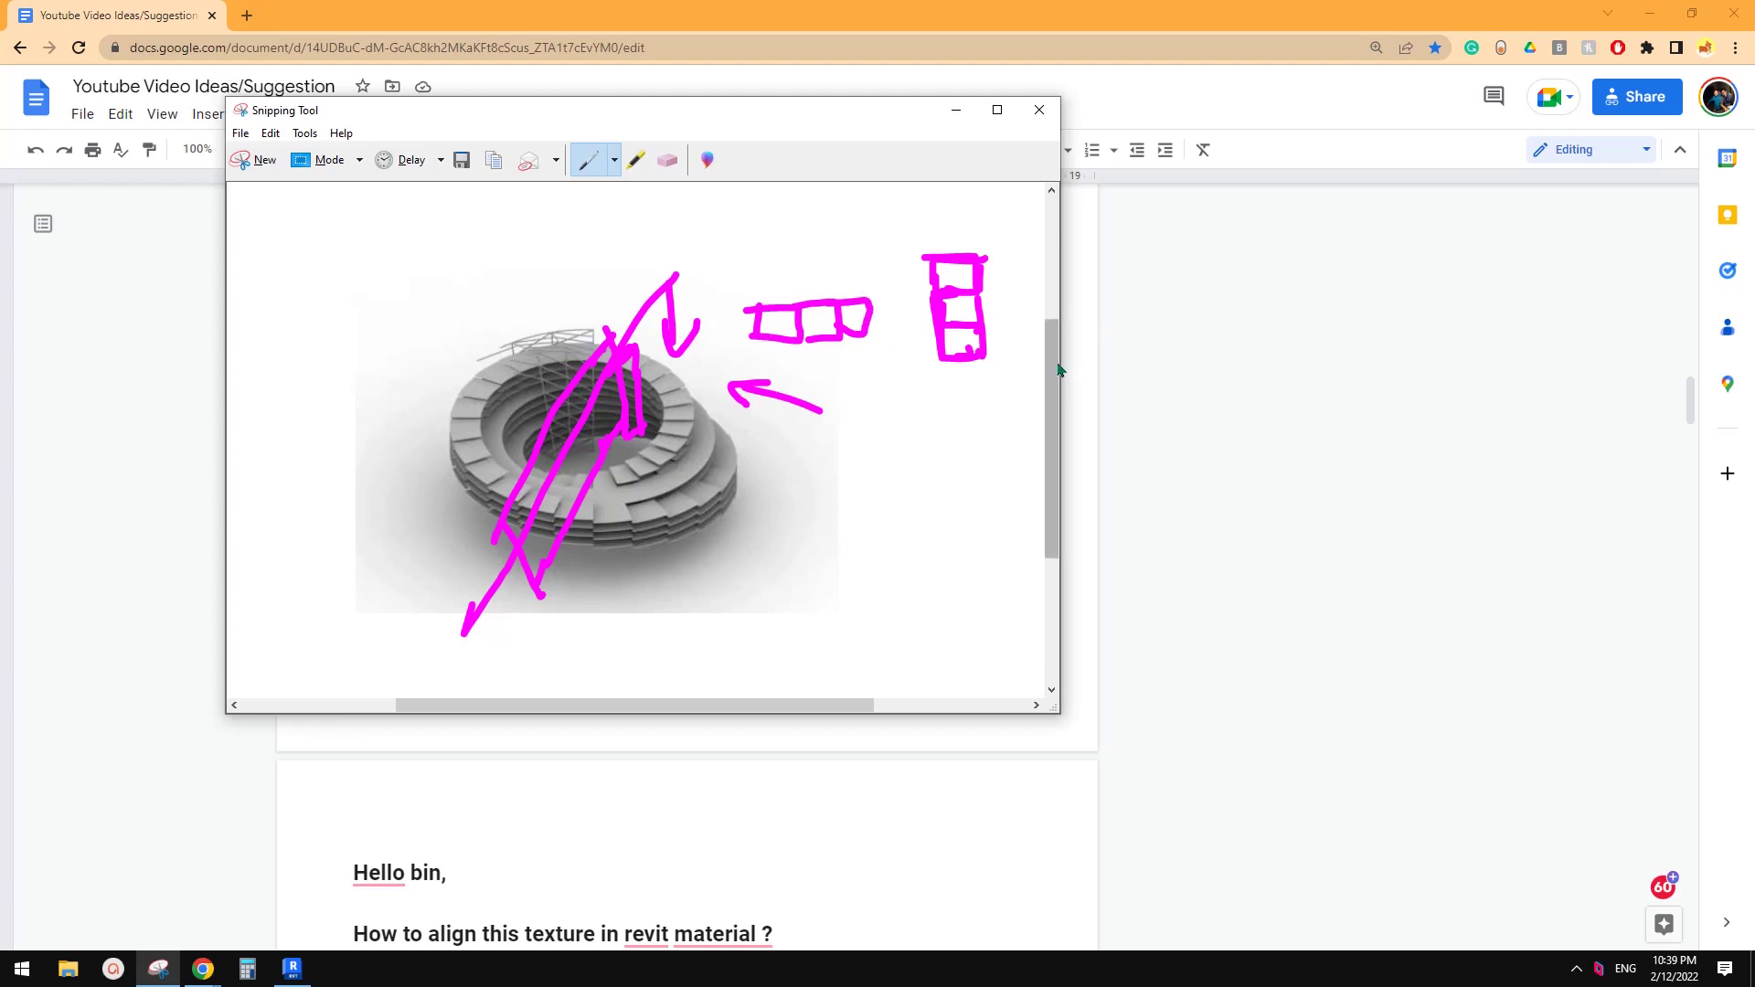
Widen the snip window, sketch an ellipse with one square on its edge, and mark the first square of both sets with arrows.
drag(1060, 362, 1514, 363)
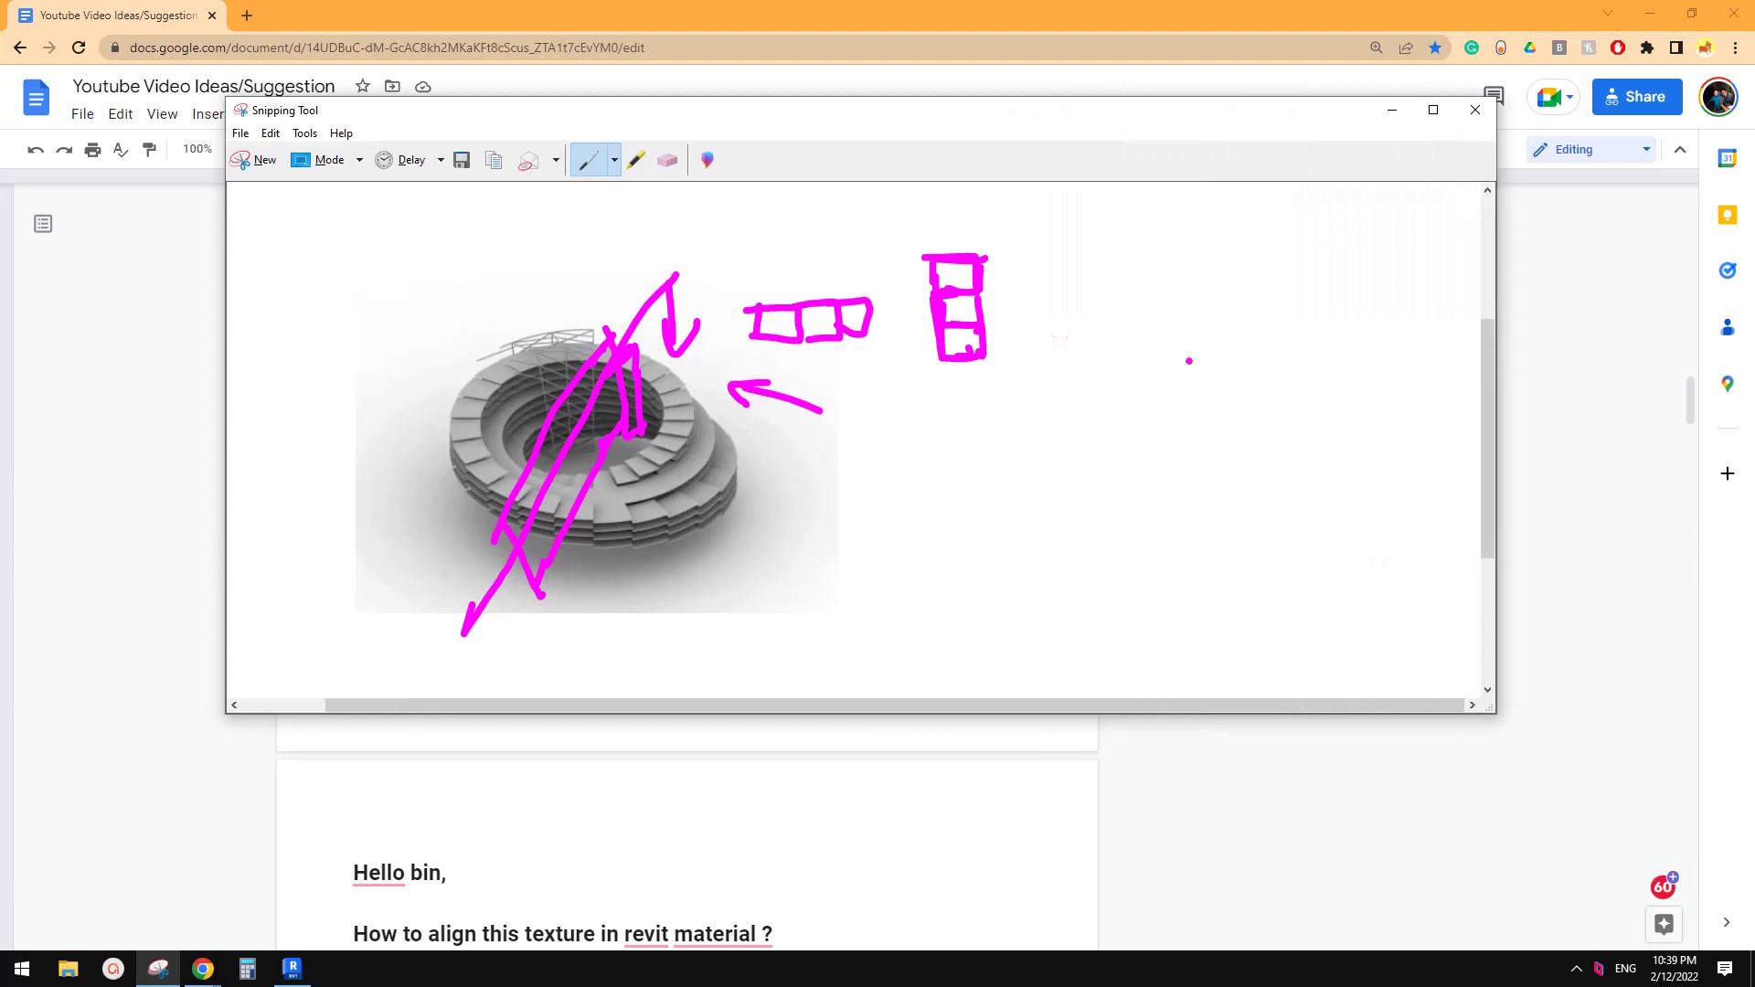
mouse_move(1165, 334)
mouse_down()
mouse_move(1214, 313)
mouse_move(1330, 366)
mouse_move(1299, 435)
mouse_move(1222, 449)
mouse_move(1129, 416)
mouse_move(1124, 346)
mouse_move(1170, 327)
mouse_up()
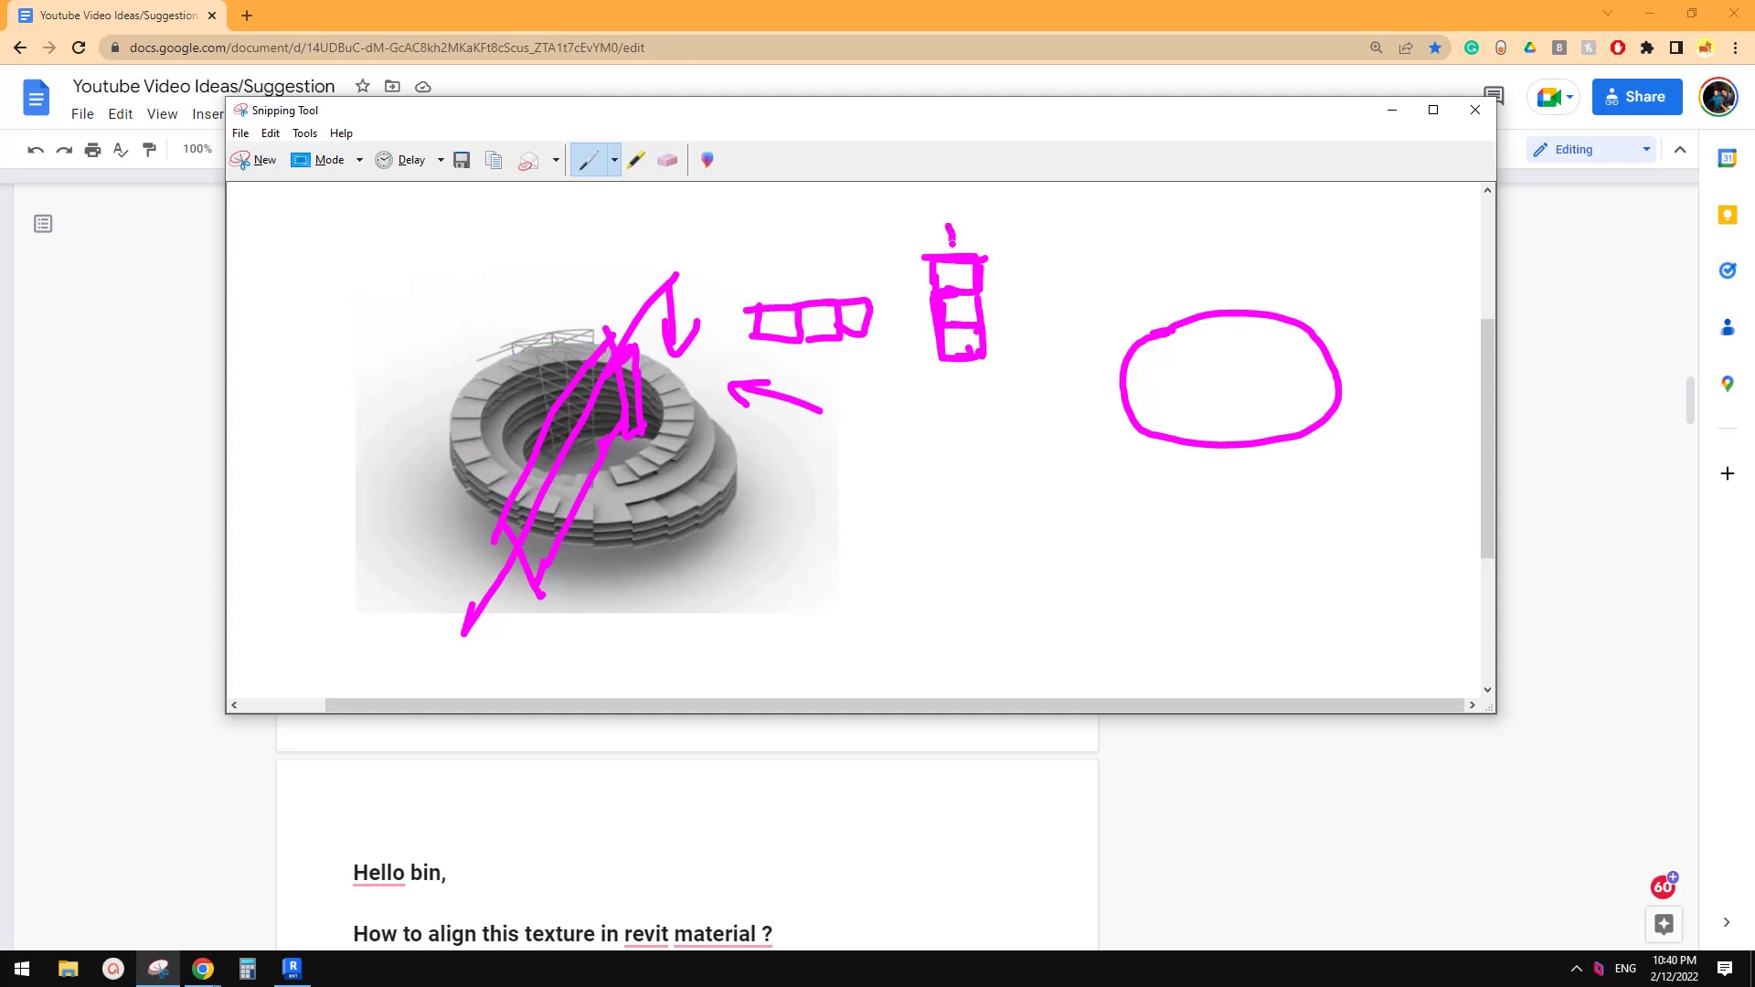
drag(943, 236, 953, 250)
mouse_move(771, 274)
mouse_down()
mouse_move(773, 302)
mouse_move(786, 290)
mouse_up()
mouse_move(1315, 327)
mouse_down()
mouse_move(1360, 331)
mouse_move(1320, 340)
mouse_up()
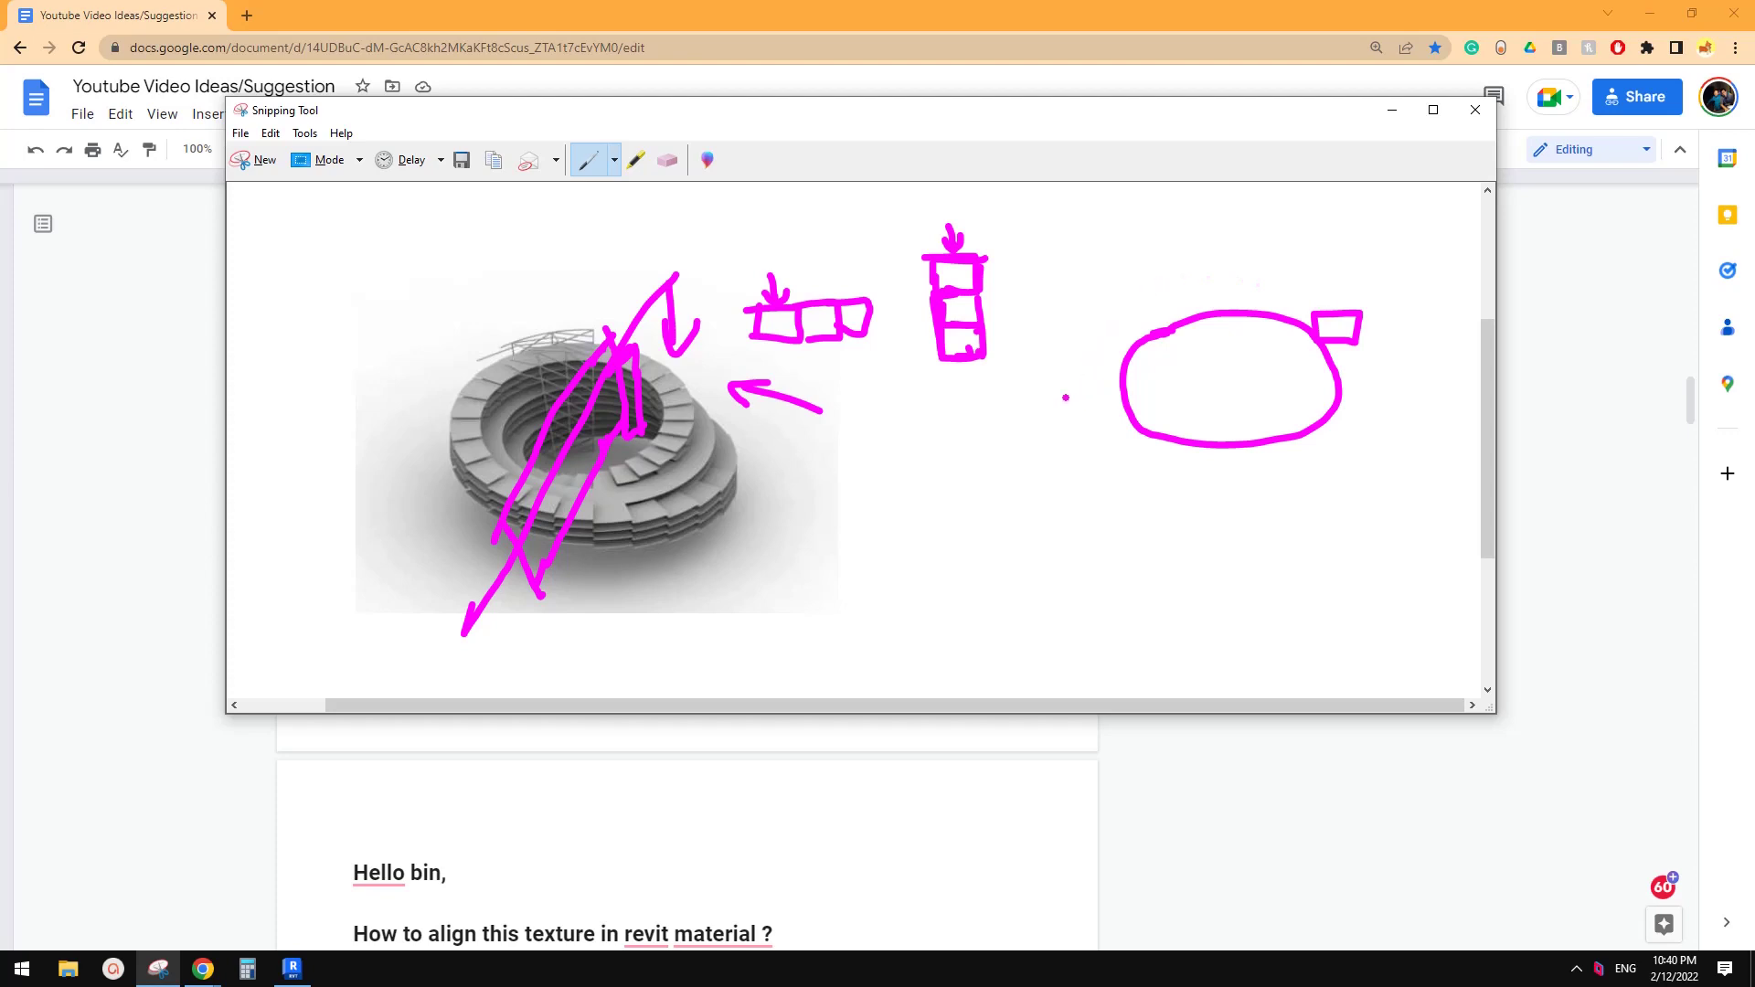
Sketch a horizontal row of three squares across one side of the ellipse, complete a three-square stack opposite, and mark both sets' last squares.
mouse_move(1069, 388)
mouse_down()
mouse_move(1089, 376)
mouse_move(1101, 416)
mouse_move(1069, 414)
mouse_up()
click(1066, 387)
mouse_move(1309, 373)
mouse_down()
mouse_move(1358, 375)
mouse_move(1360, 341)
mouse_move(1305, 341)
mouse_up()
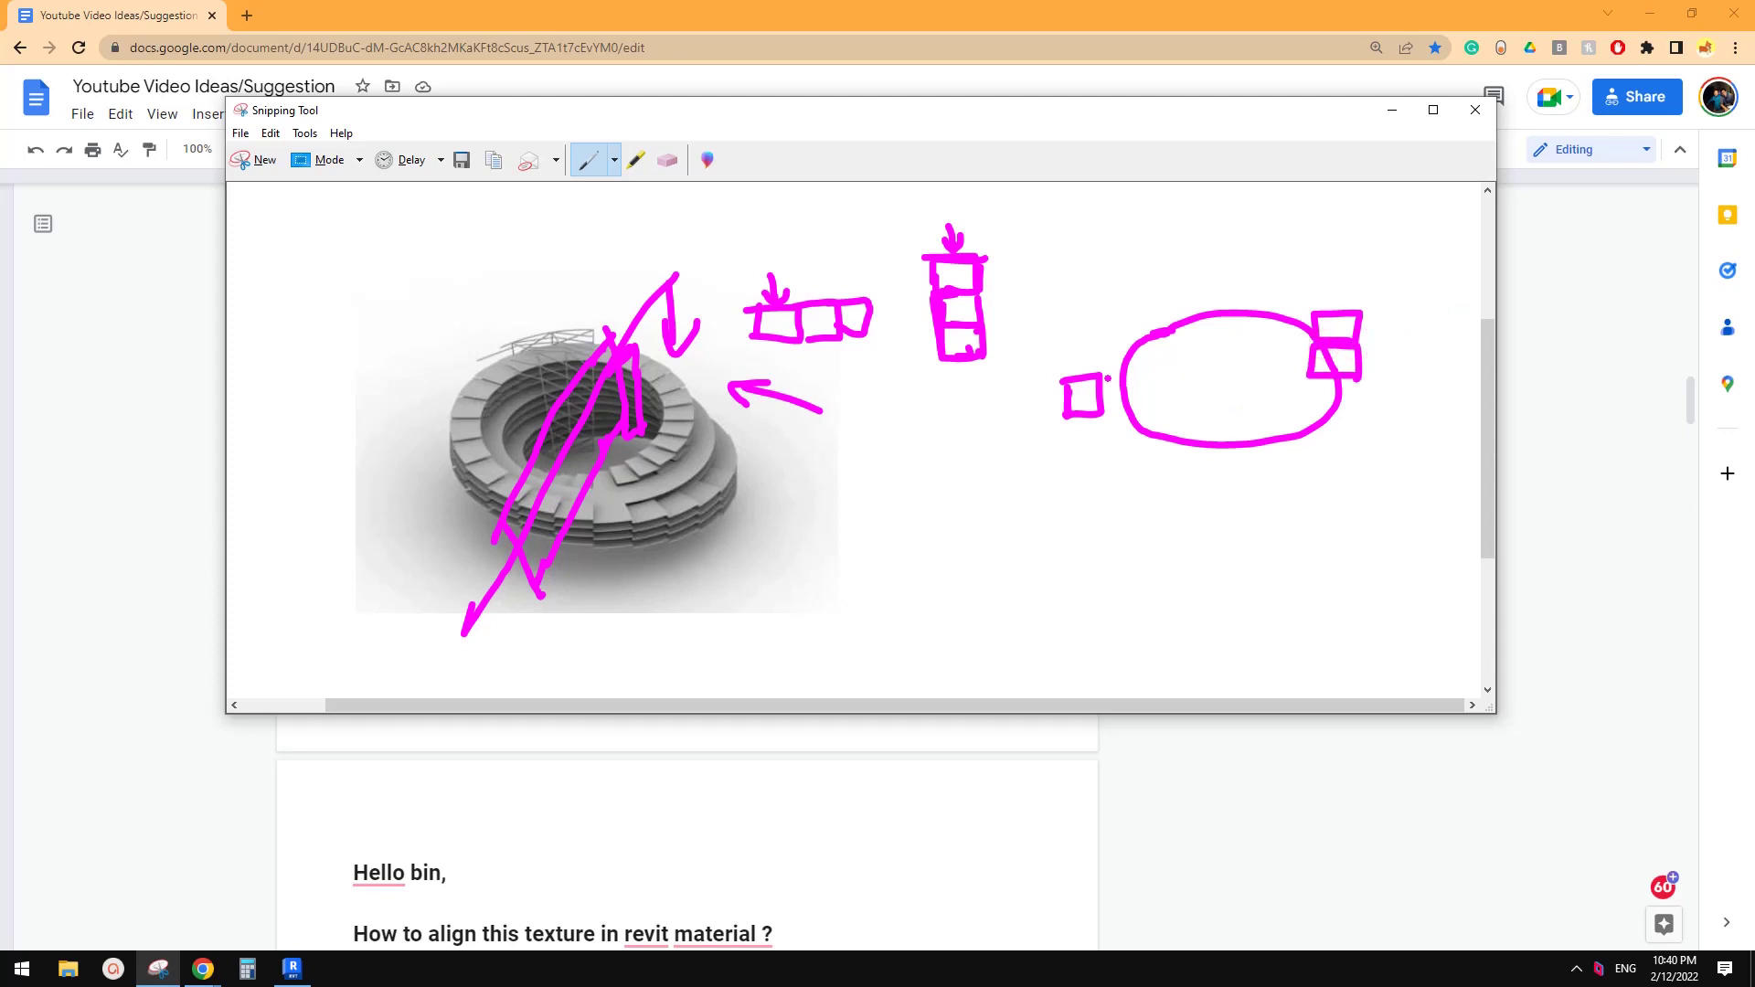
mouse_move(1108, 378)
mouse_down()
mouse_move(1154, 372)
mouse_move(1158, 409)
mouse_move(1101, 408)
mouse_up()
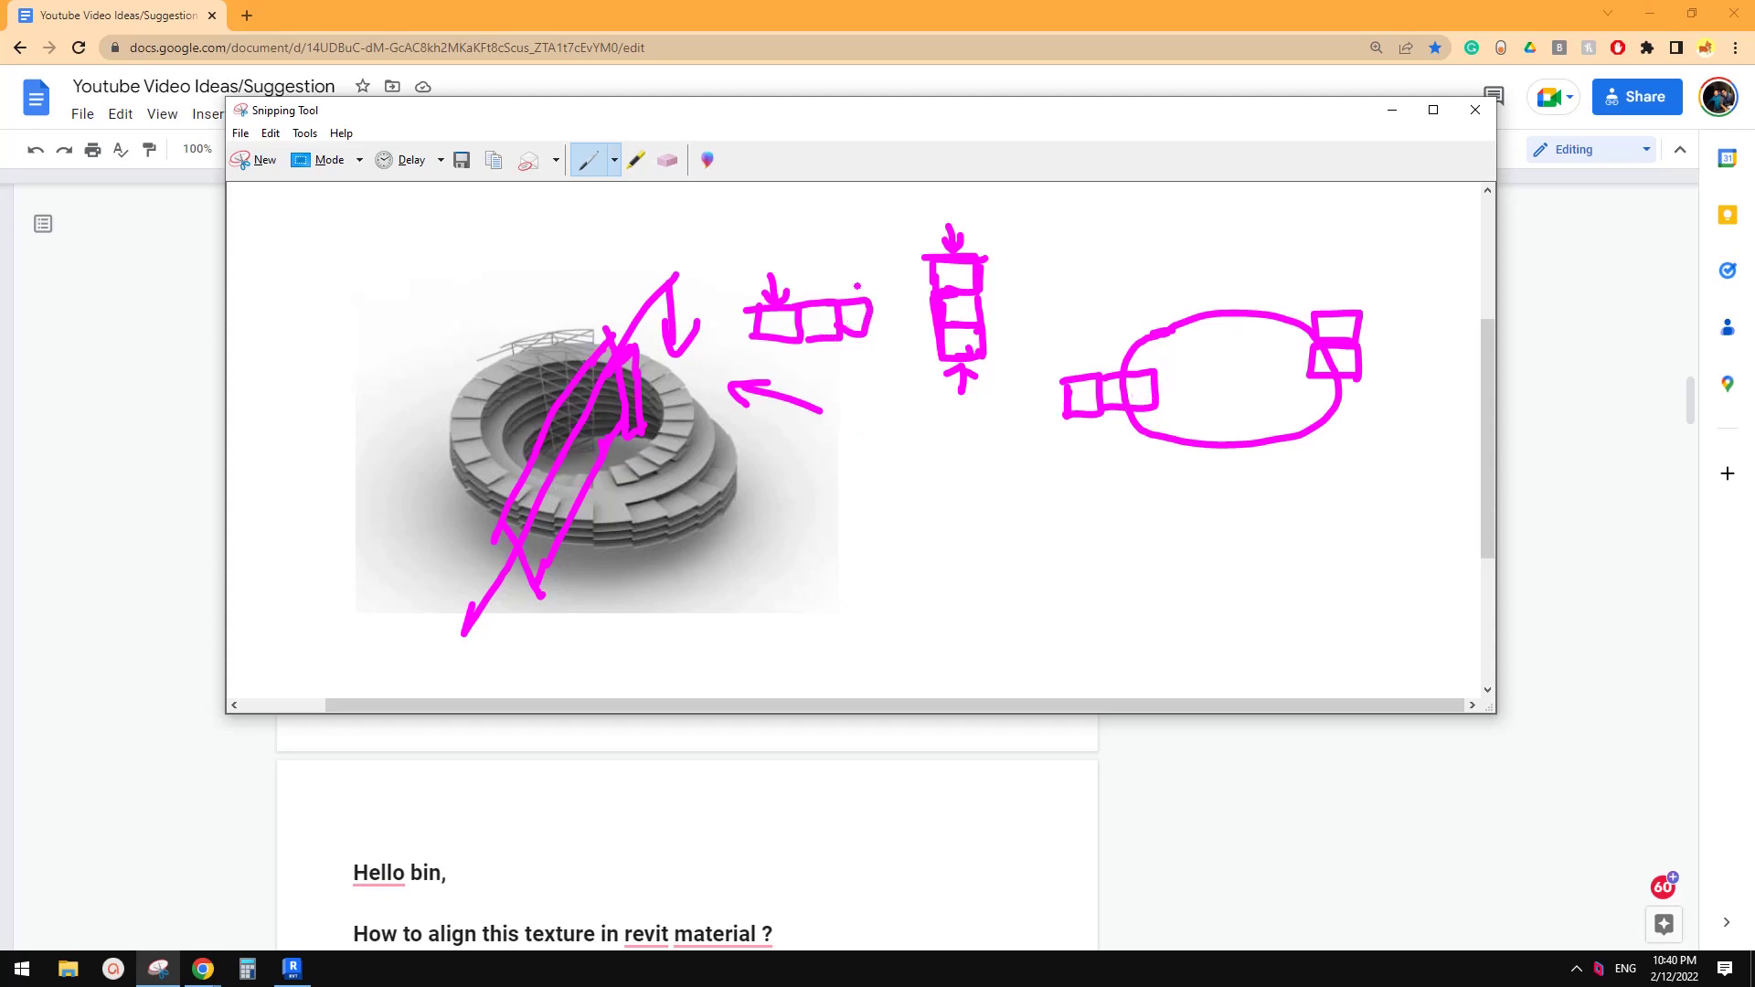
drag(863, 348, 875, 353)
drag(1194, 365, 1156, 399)
mouse_move(1311, 375)
mouse_down()
mouse_move(1359, 412)
mouse_move(1358, 382)
mouse_up()
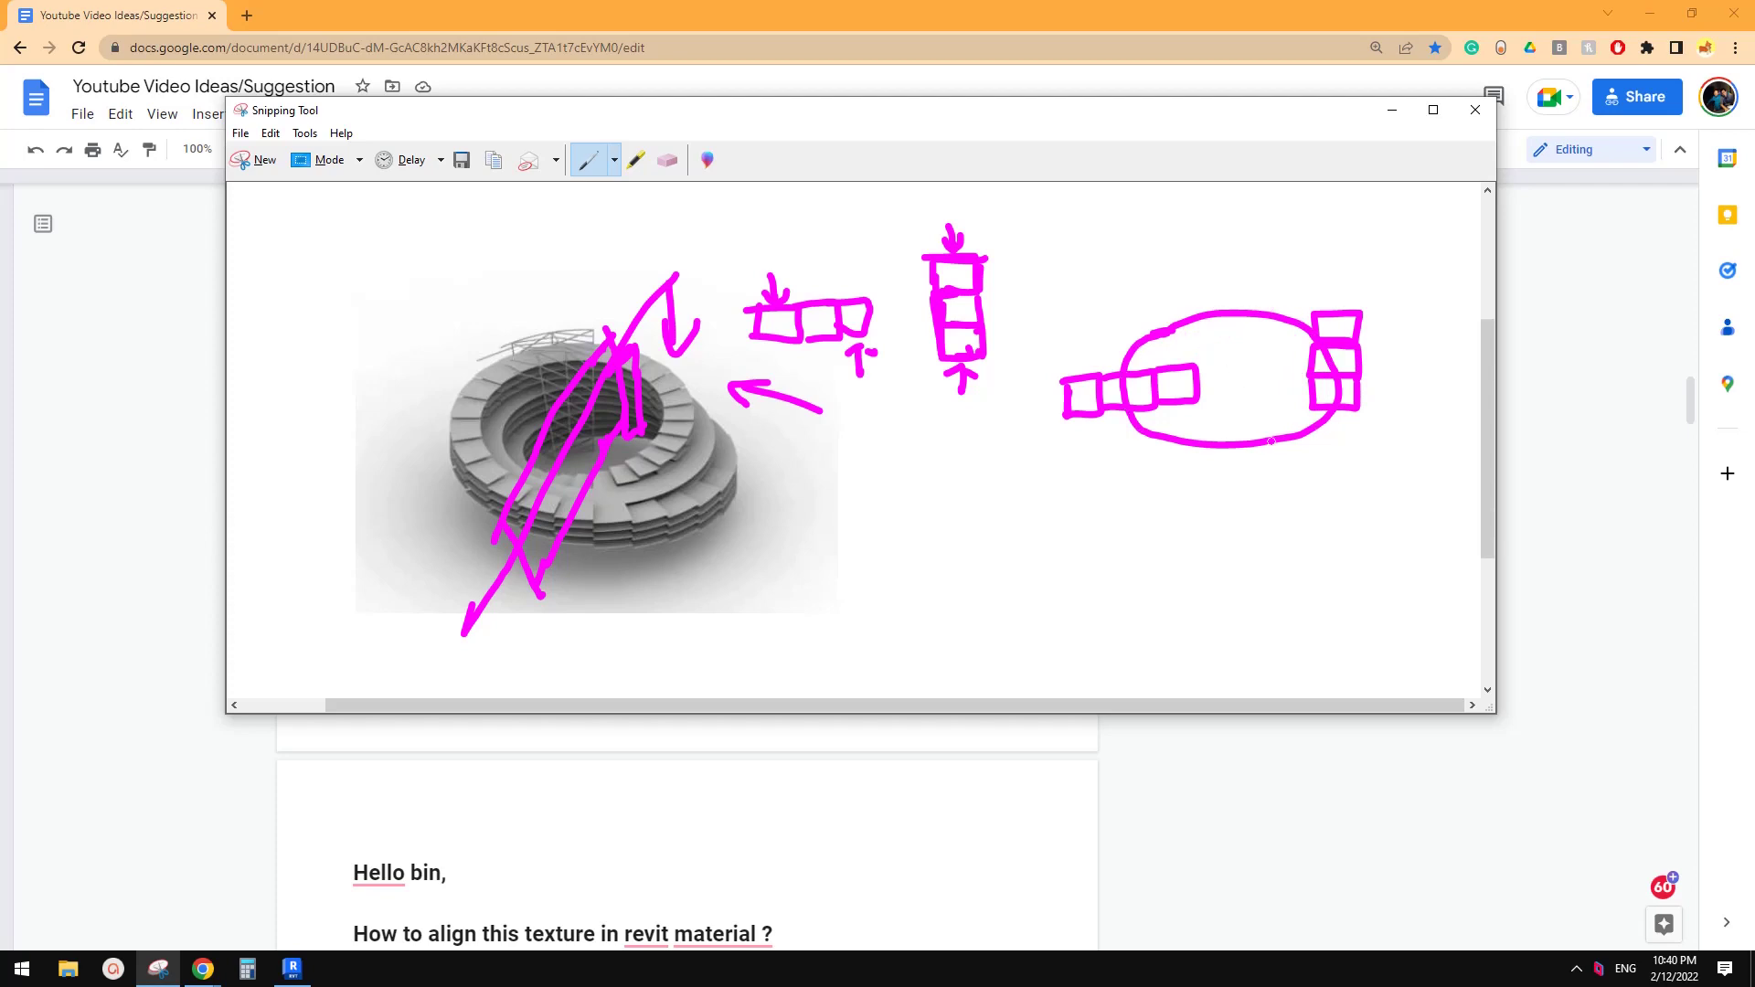
Switch back to Revit, close the 3D view and reopen the default 3D view of the circular reference line.
click(1534, 503)
scroll(1081, 542, down, 1)
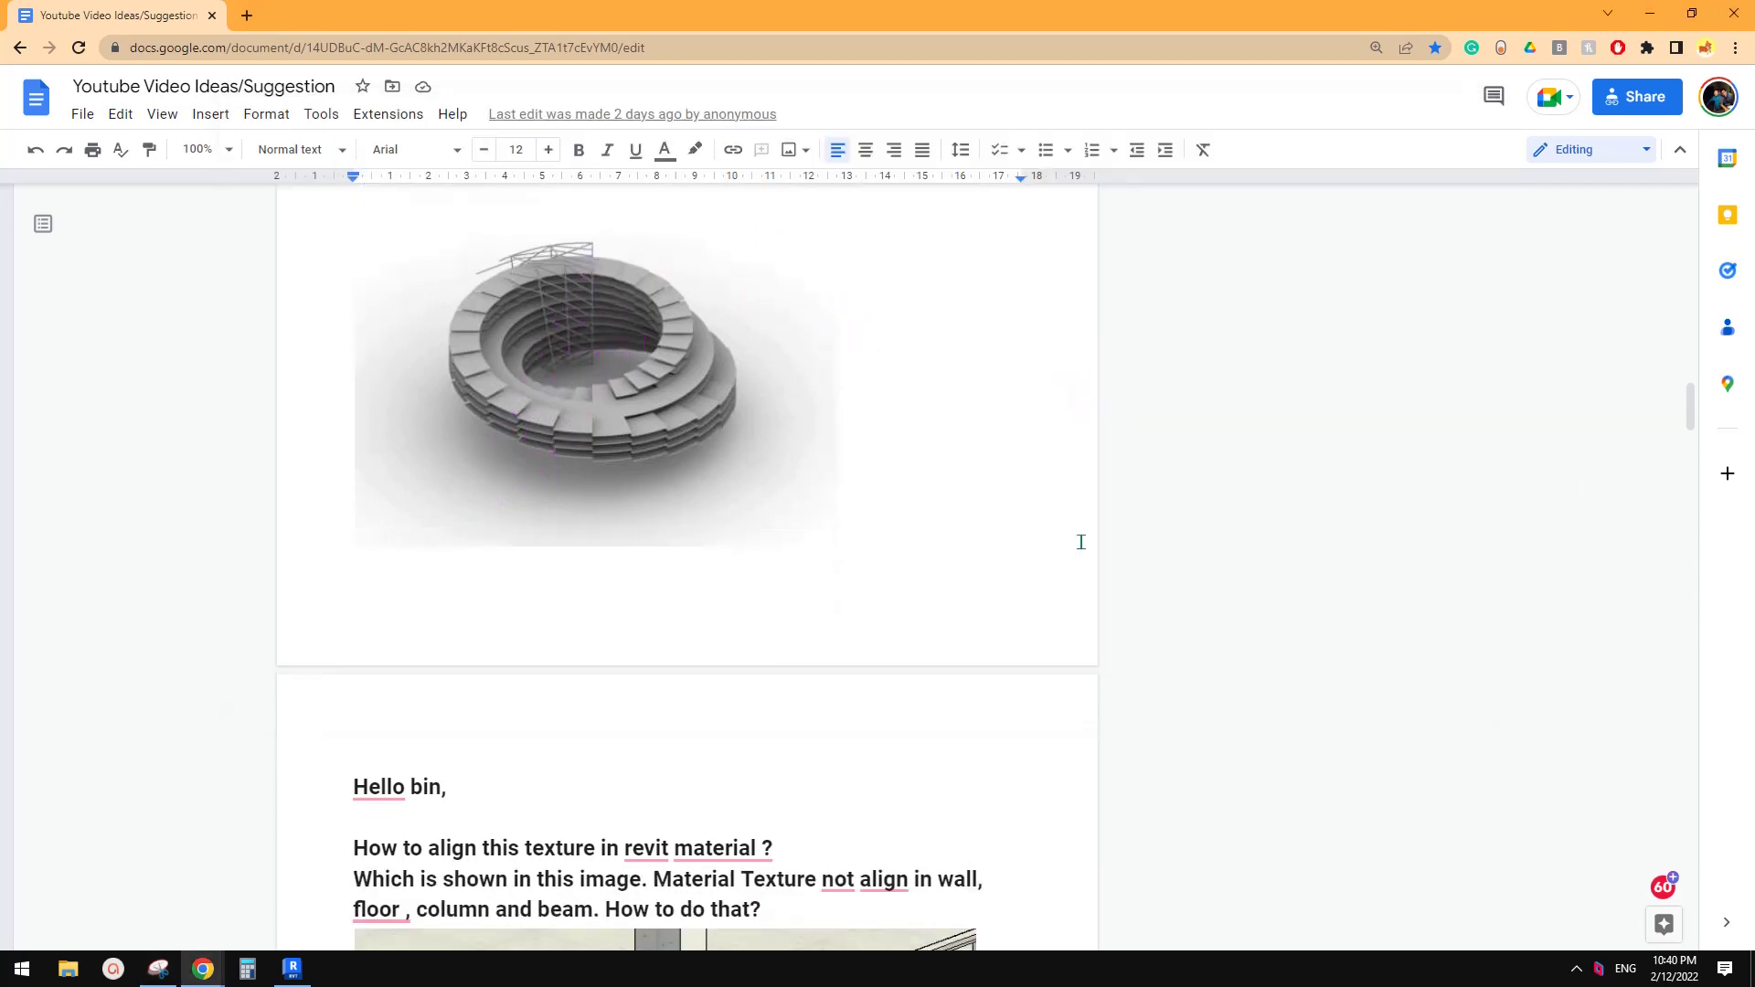
click(292, 968)
shift+middle_drag(1173, 616, 1140, 608)
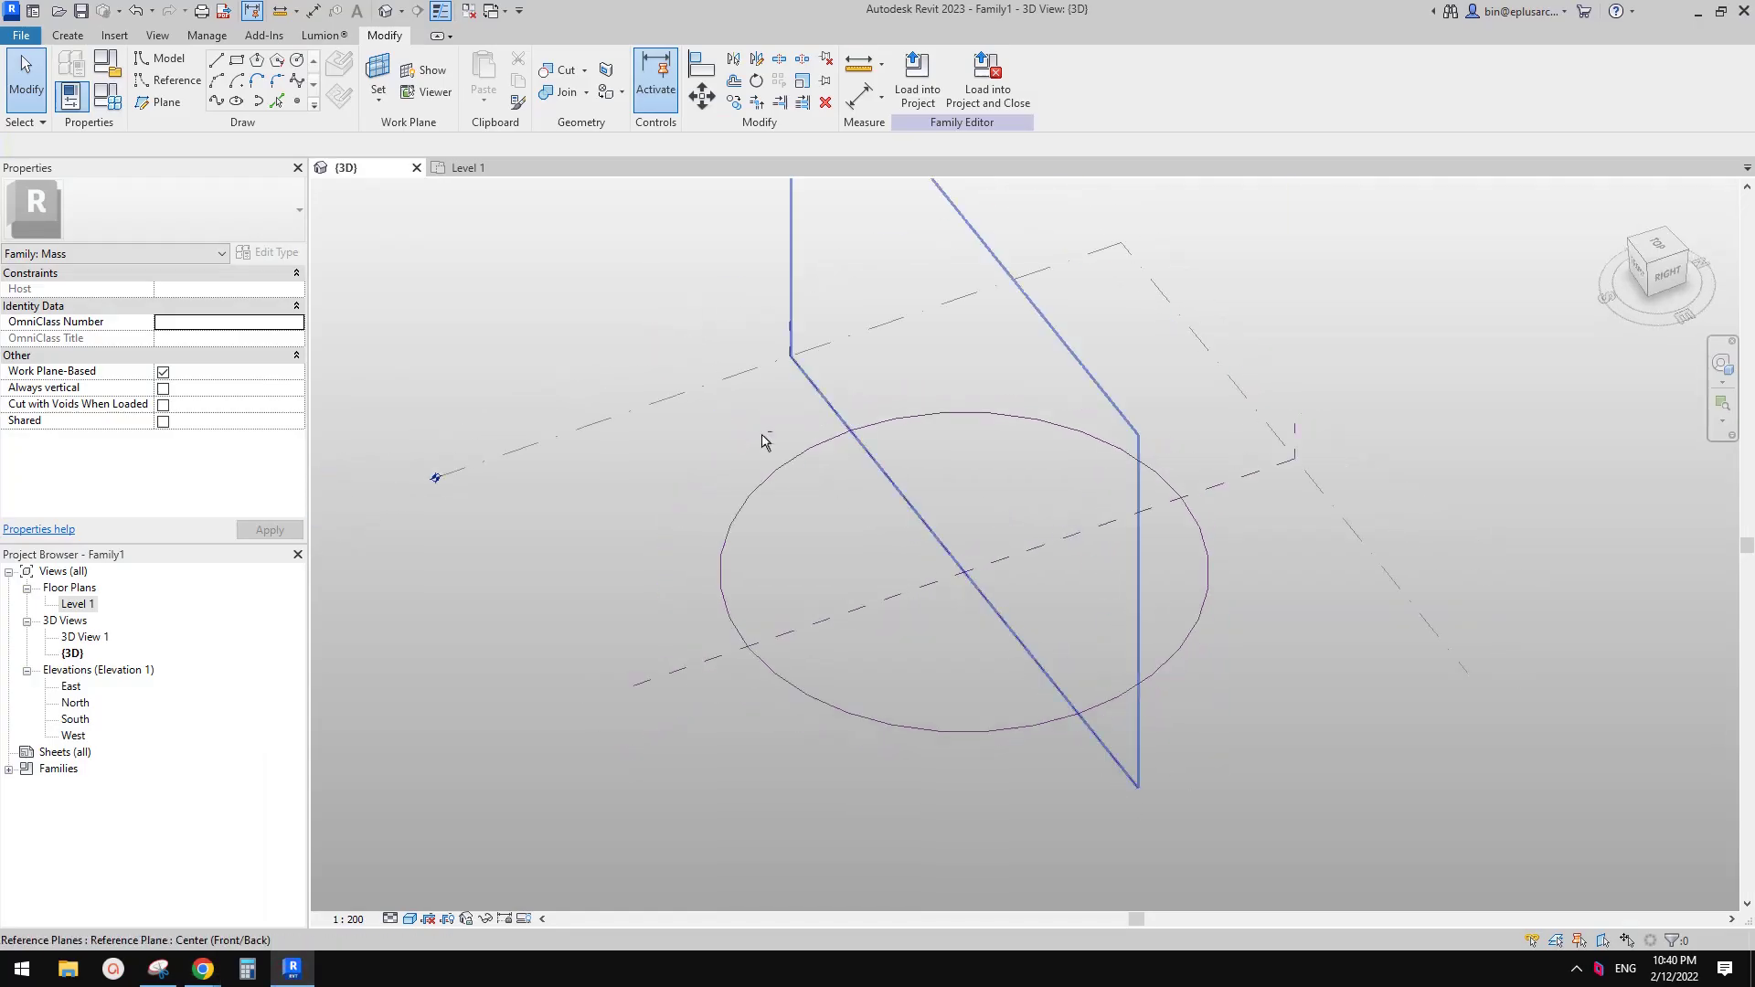
click(417, 168)
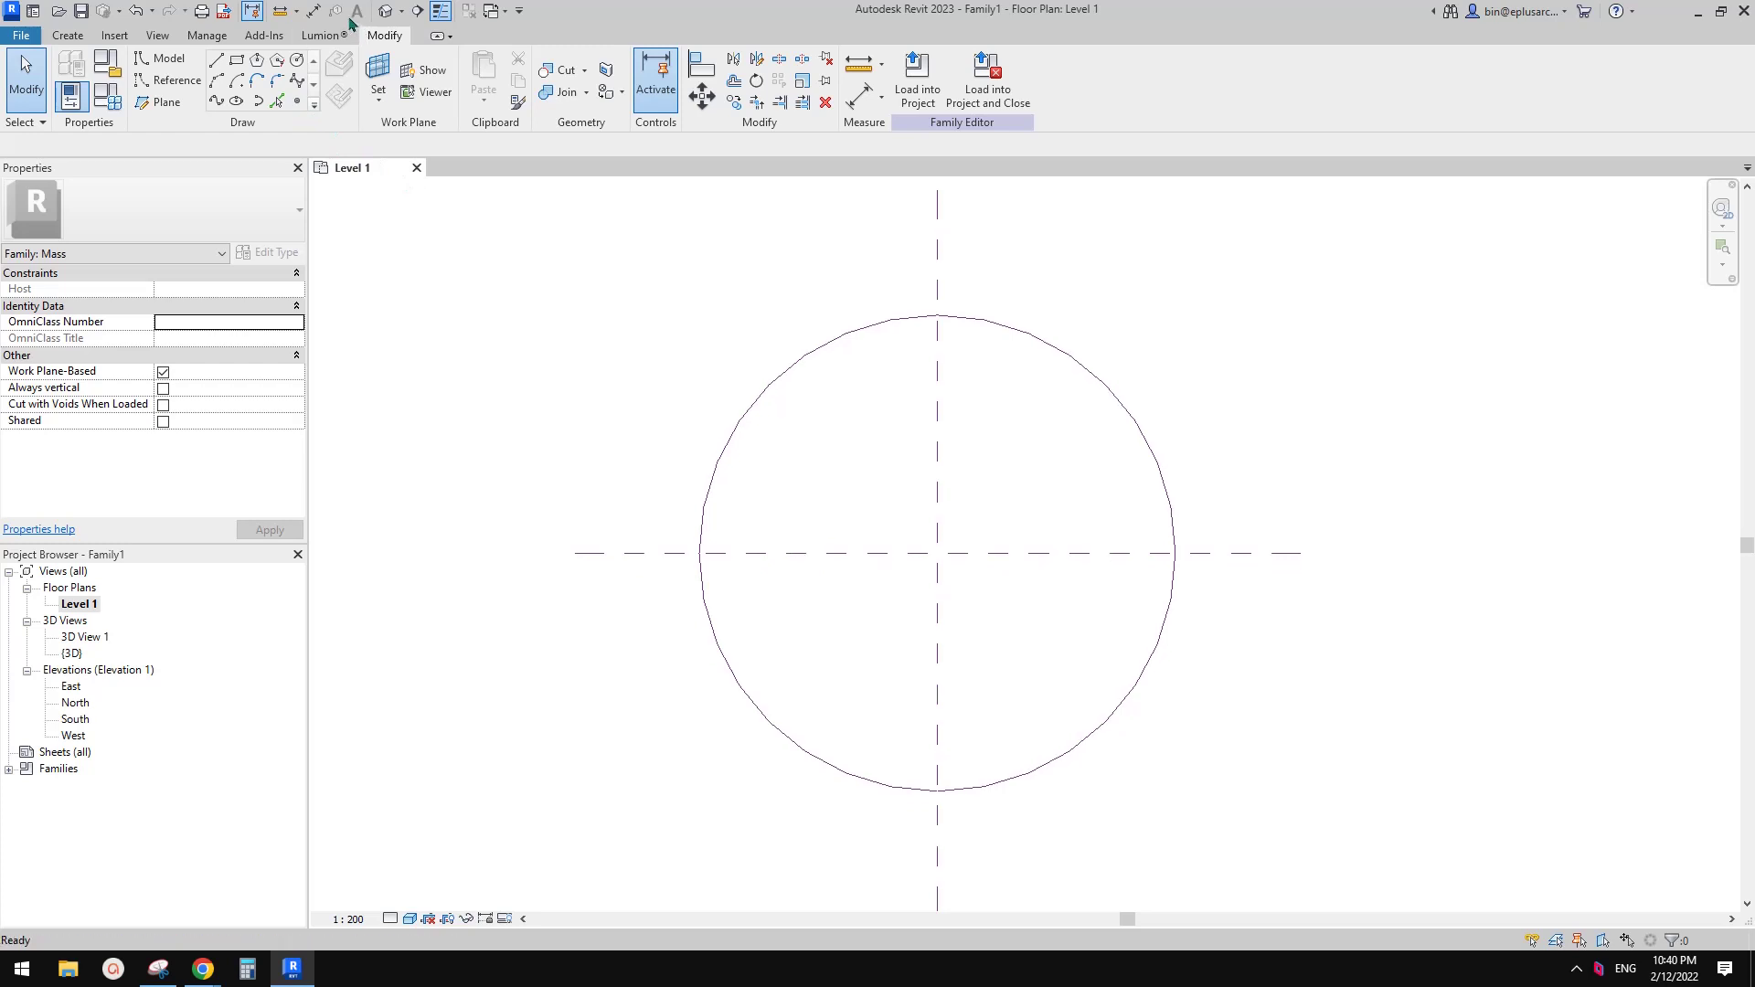
click(385, 11)
scroll(1006, 475, up, 3)
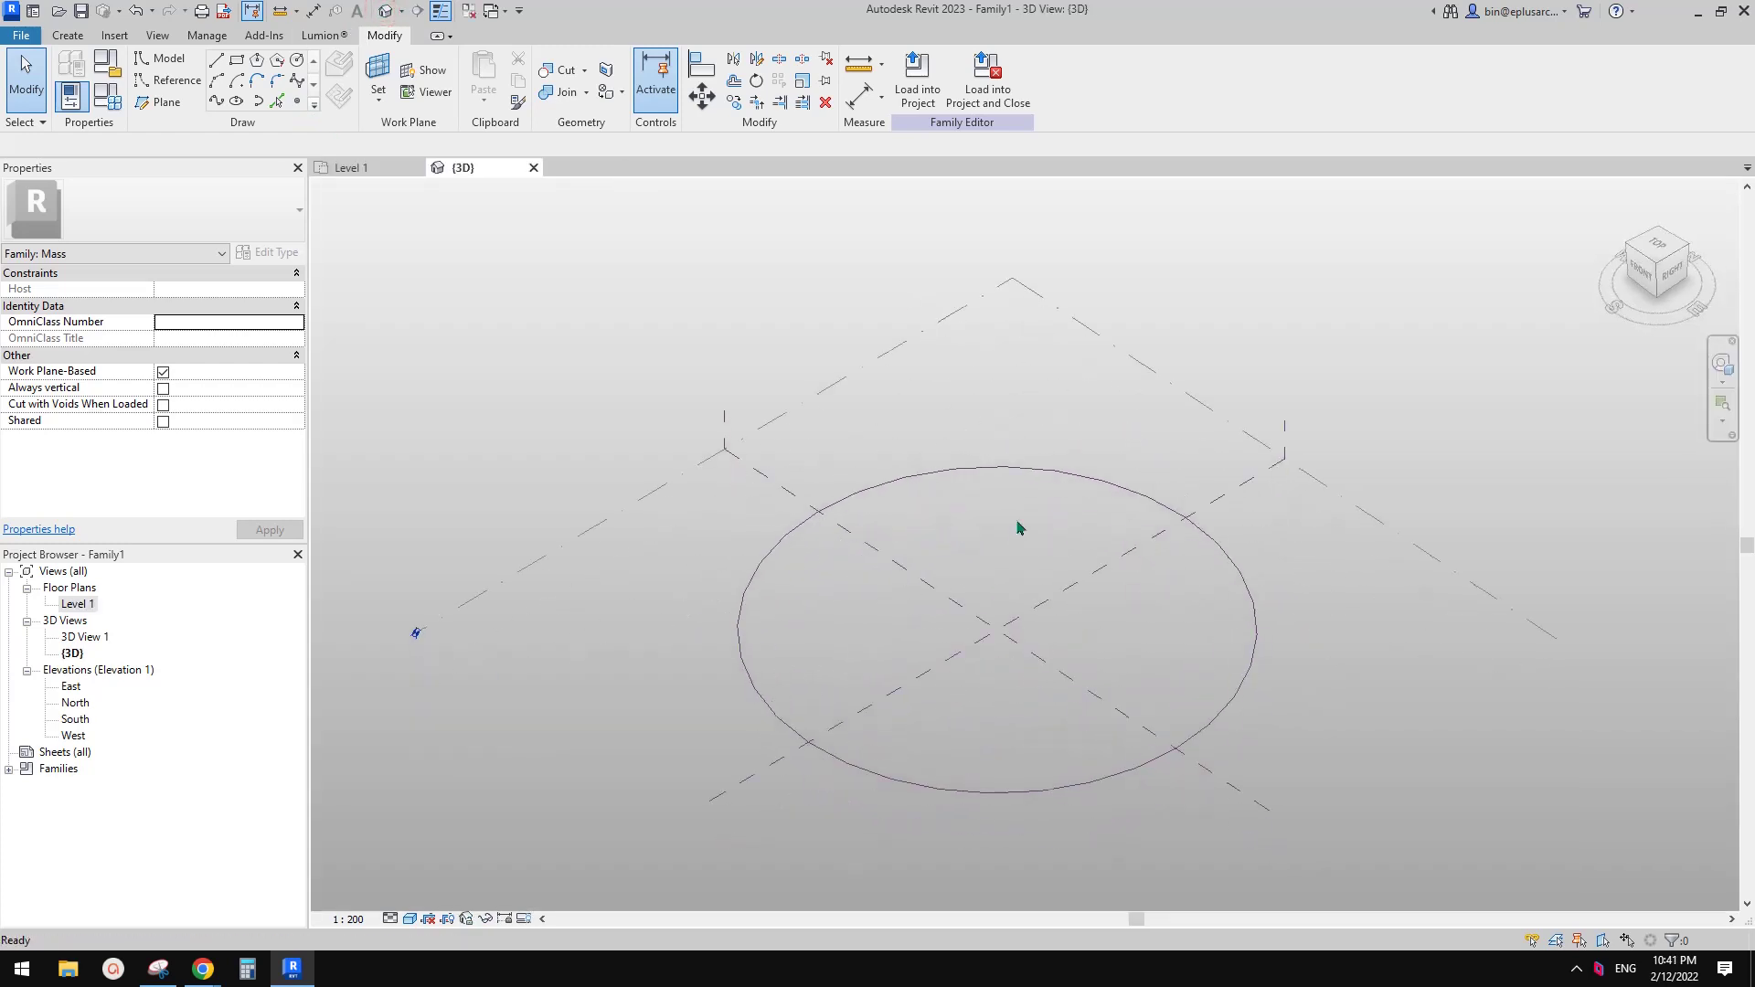
shift+middle_drag(1023, 521, 1013, 536)
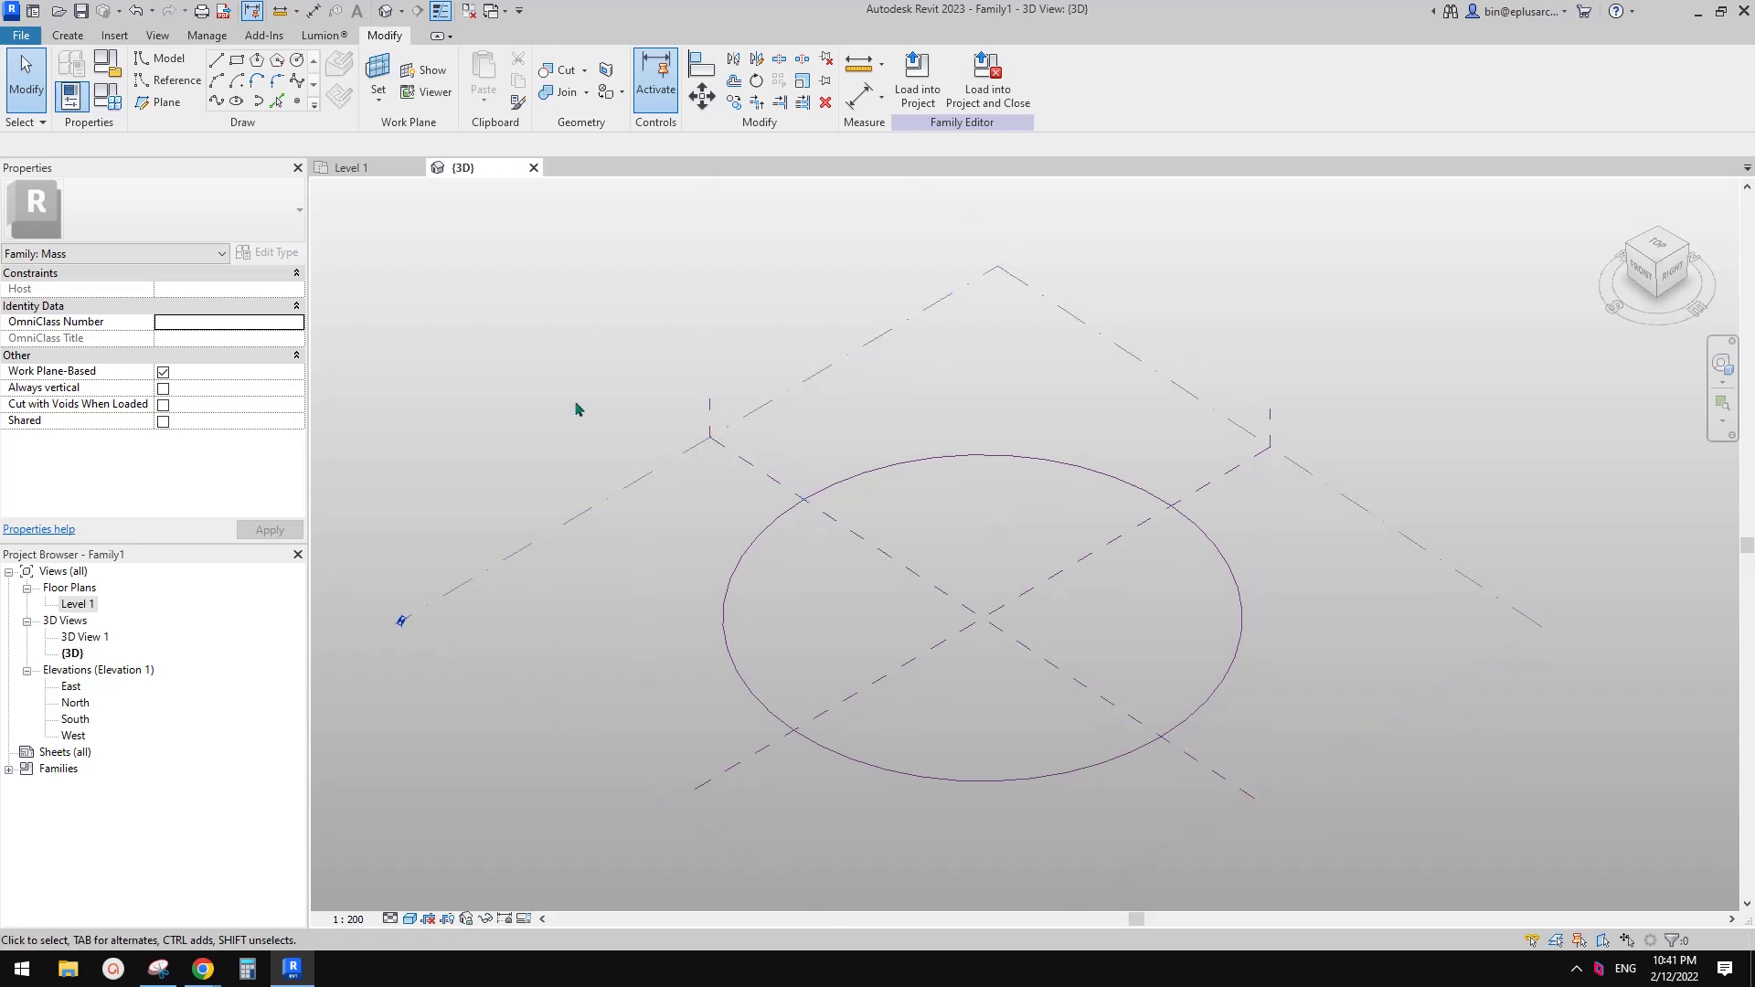
Recheck the Astana library image and, with the Point Element tool, place a reference point on the circle near each junction of its two arcs.
click(297, 102)
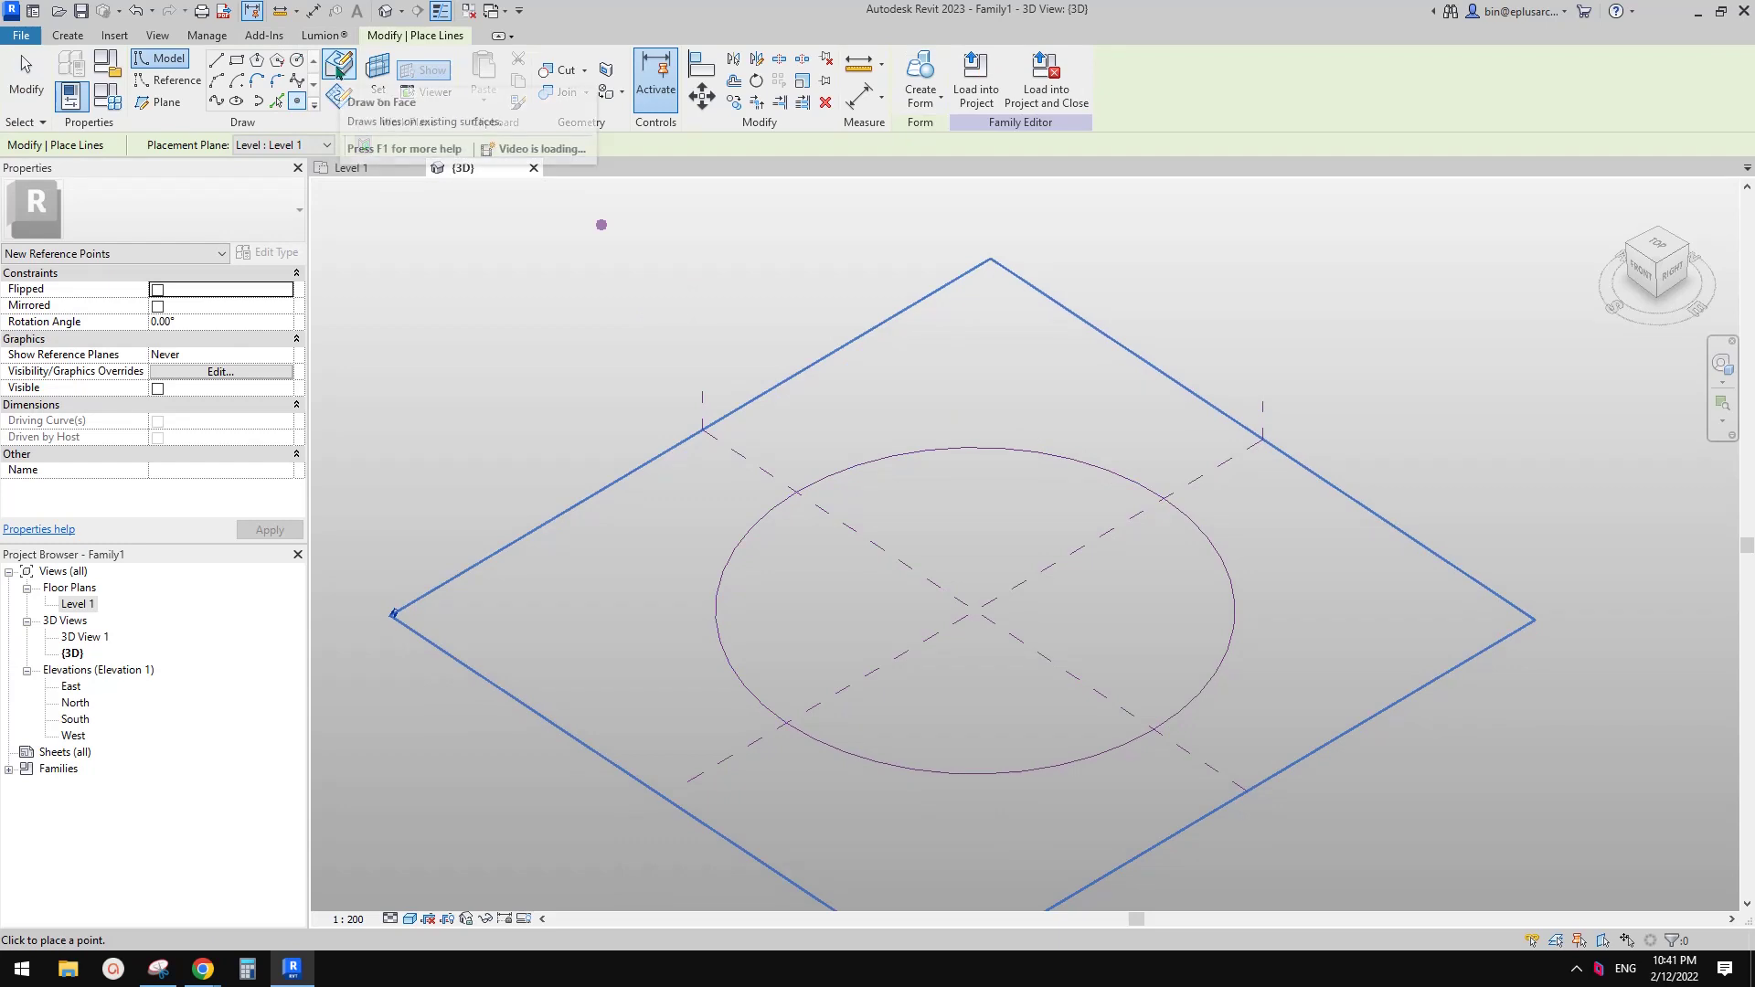
shift+middle_drag(1196, 519, 1161, 549)
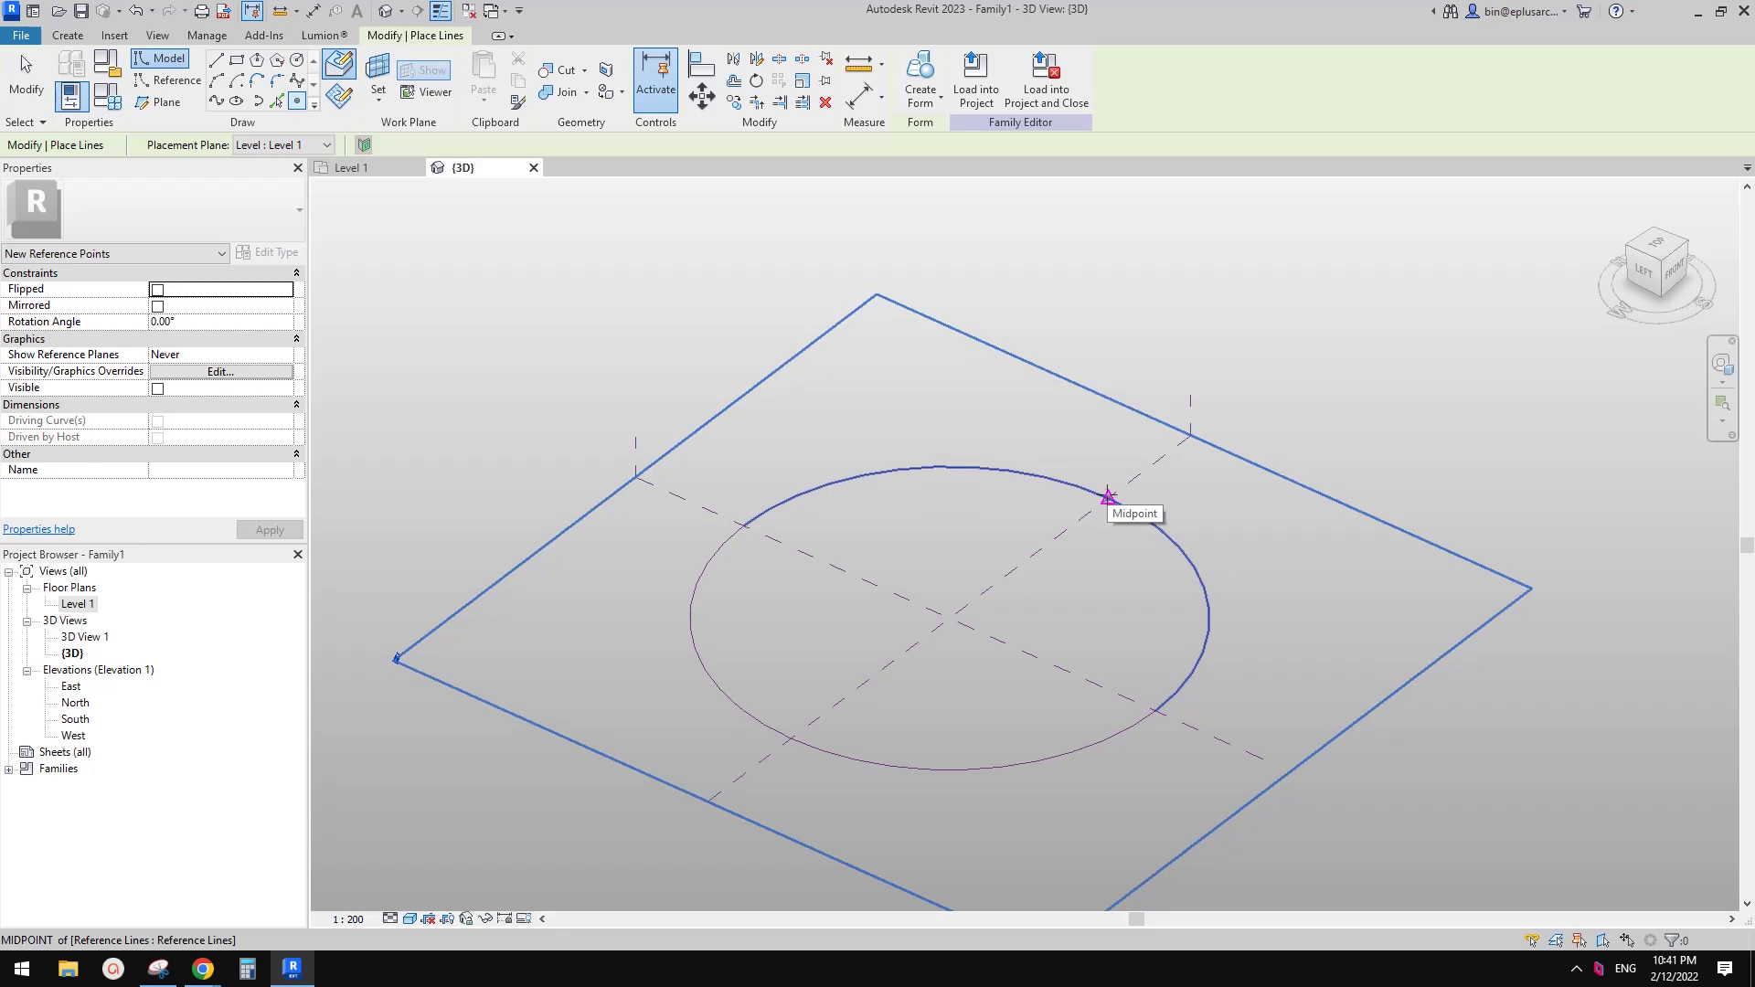
shift+middle_drag(1111, 498, 1089, 549)
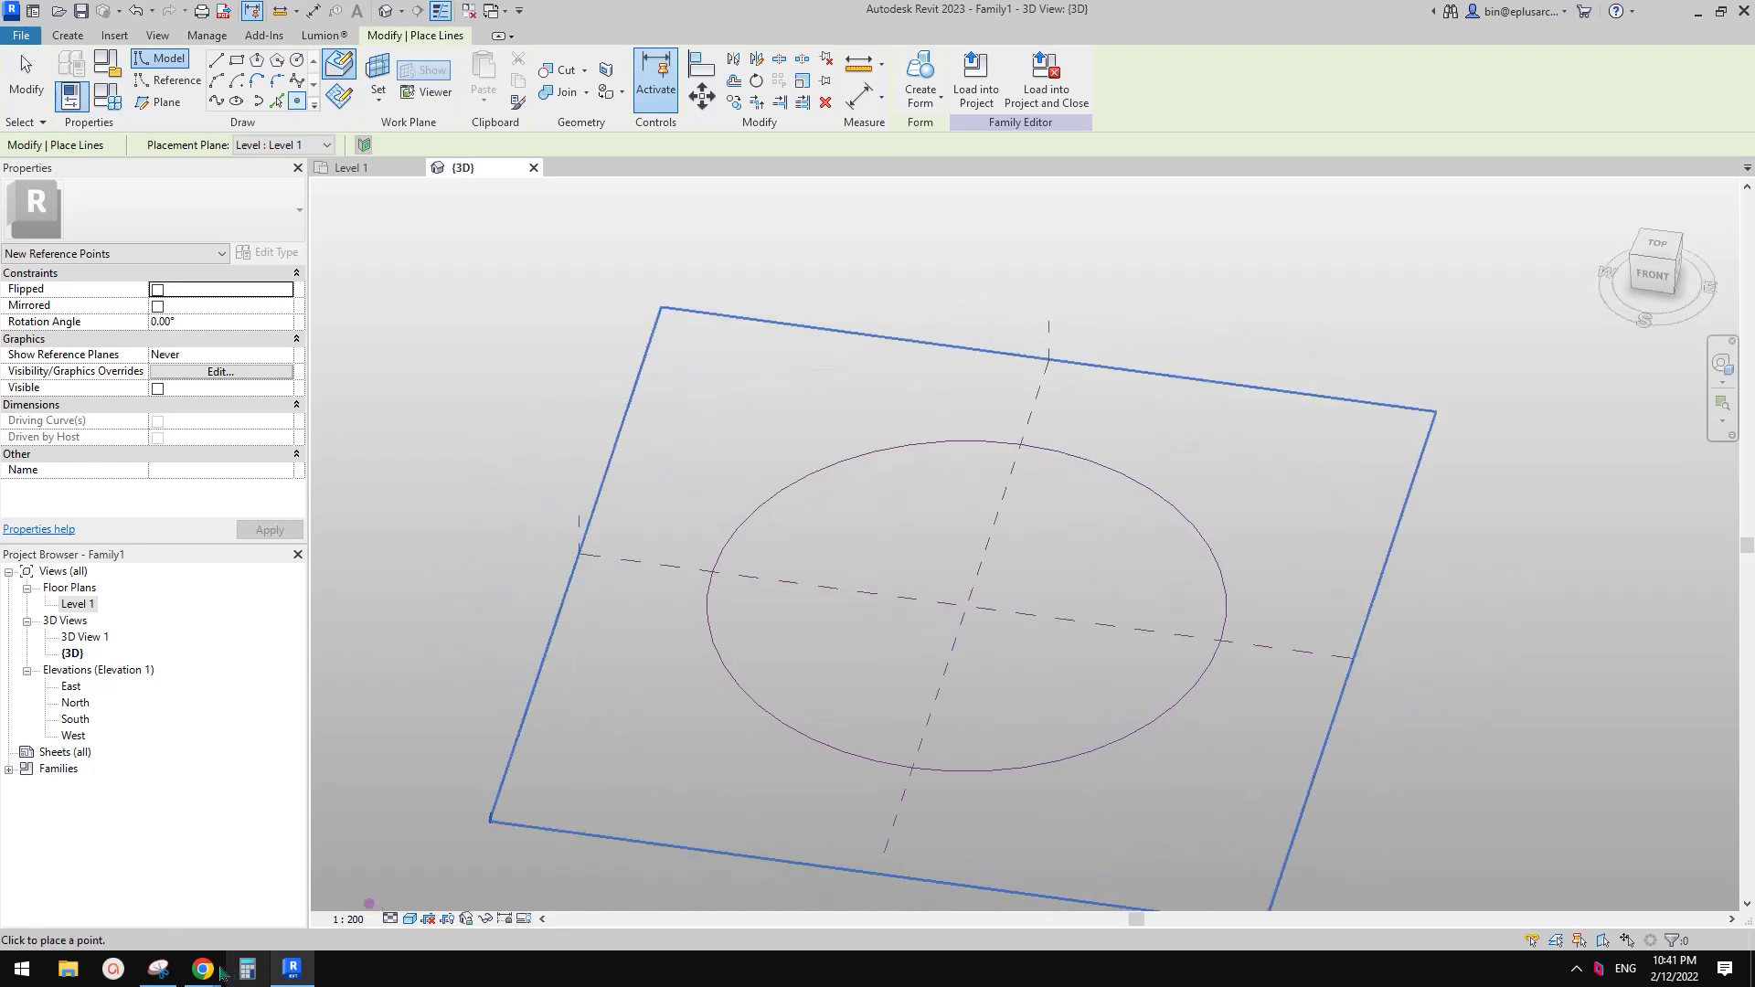
mouse_move(202, 968)
click(291, 919)
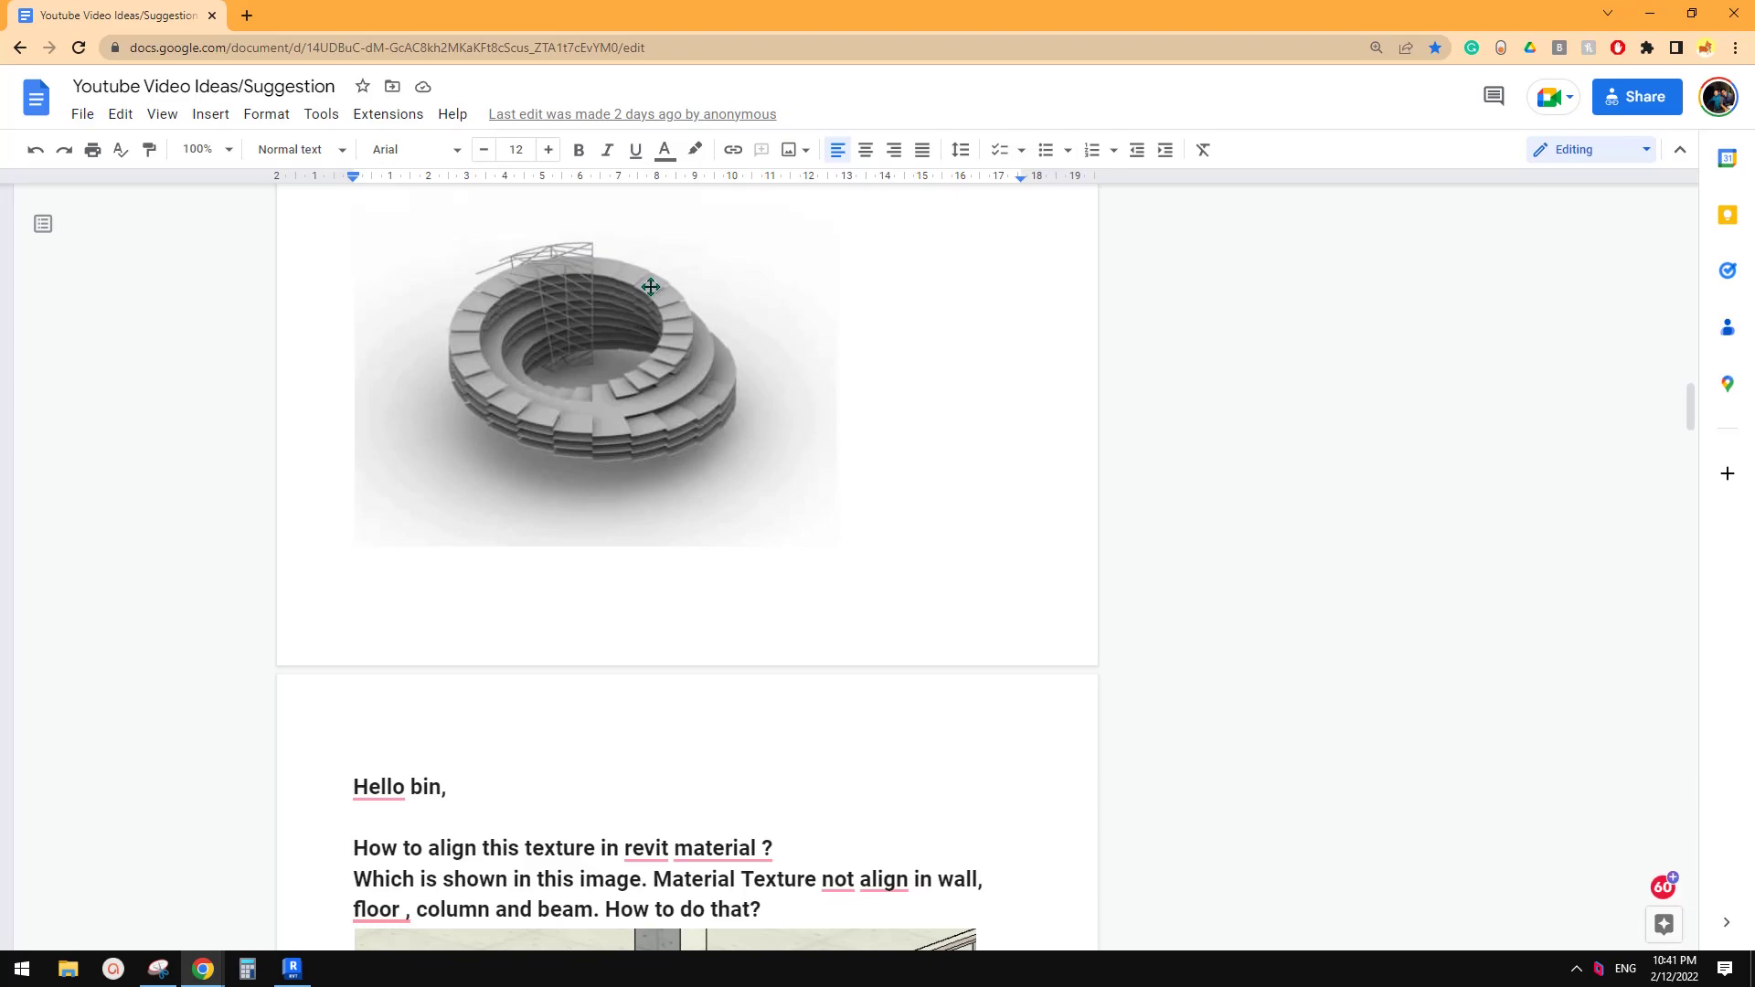
click(293, 969)
shift+middle_drag(1109, 592, 1242, 545)
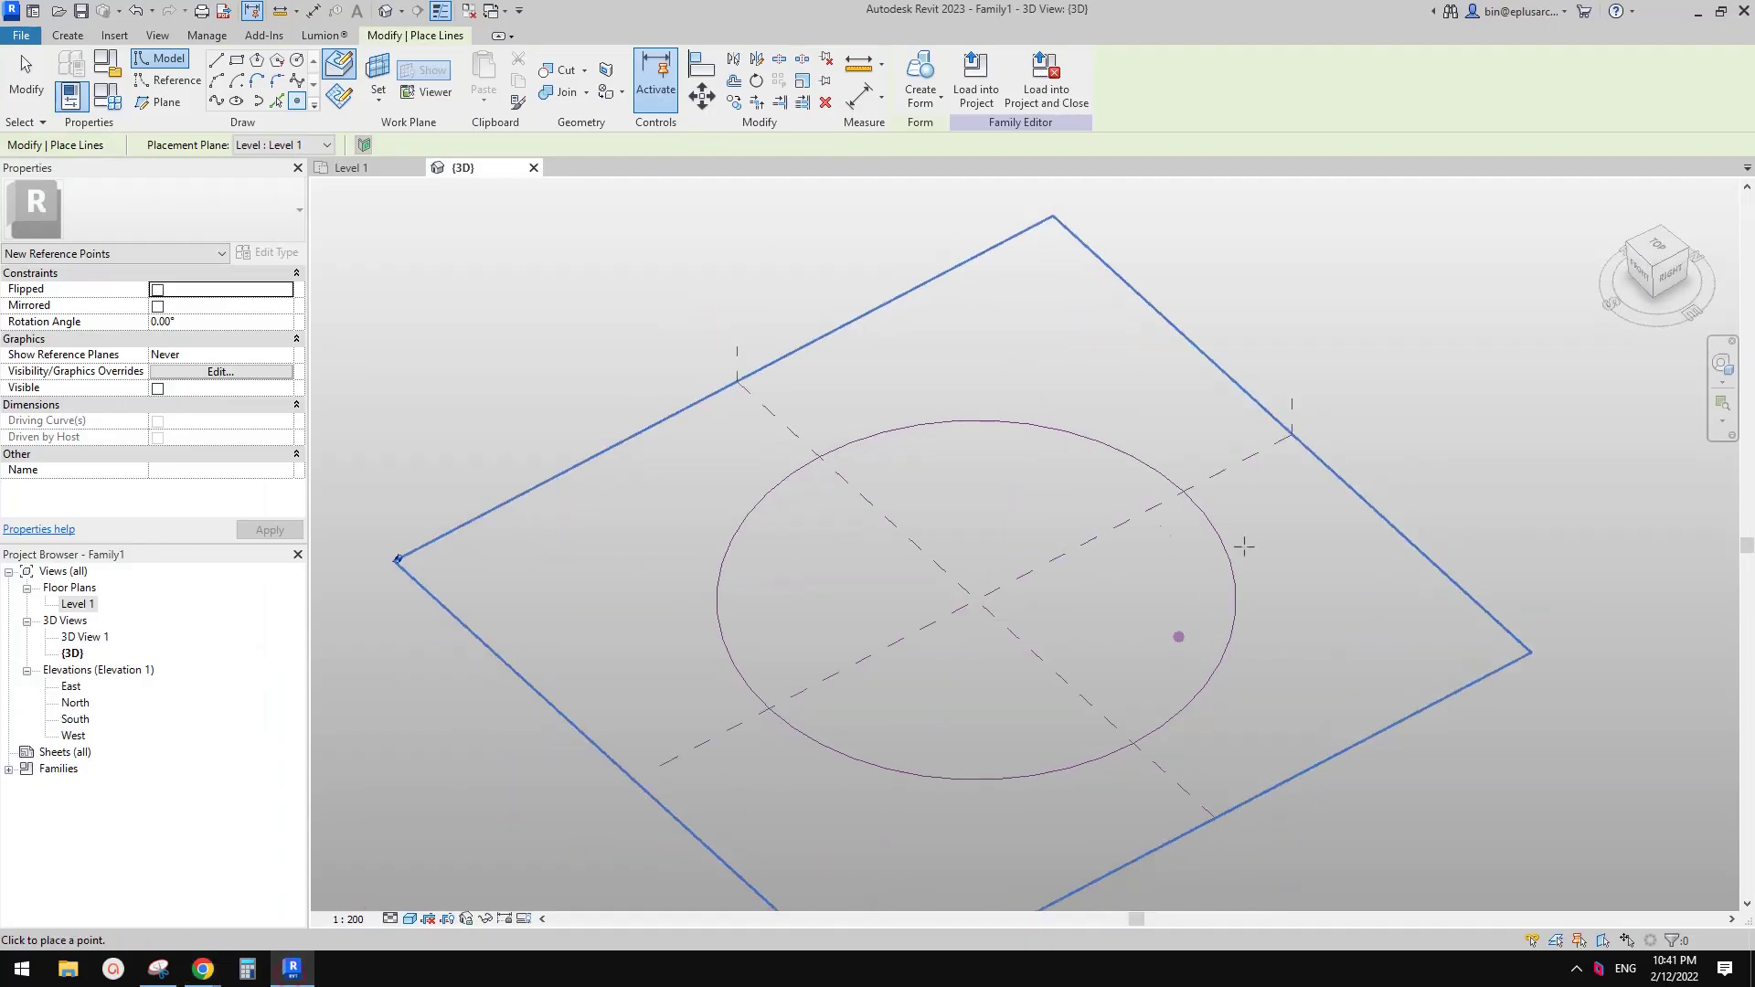
click(1200, 506)
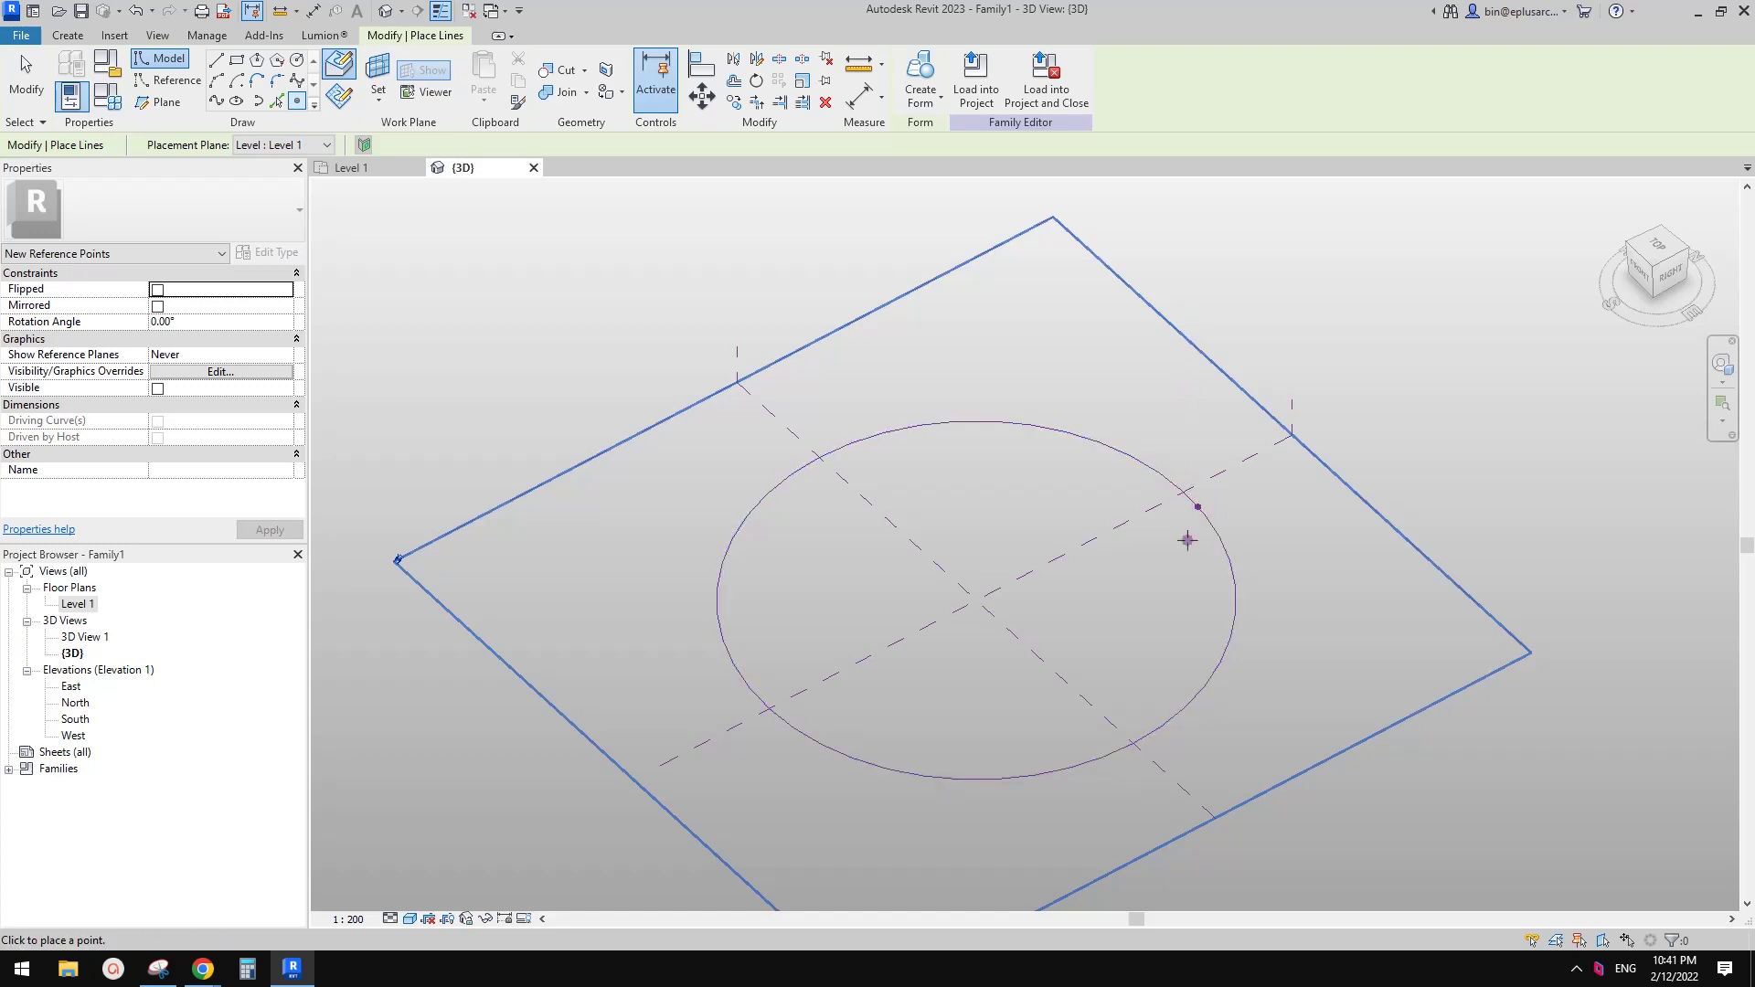
shift+middle_drag(1040, 697, 975, 590)
click(777, 715)
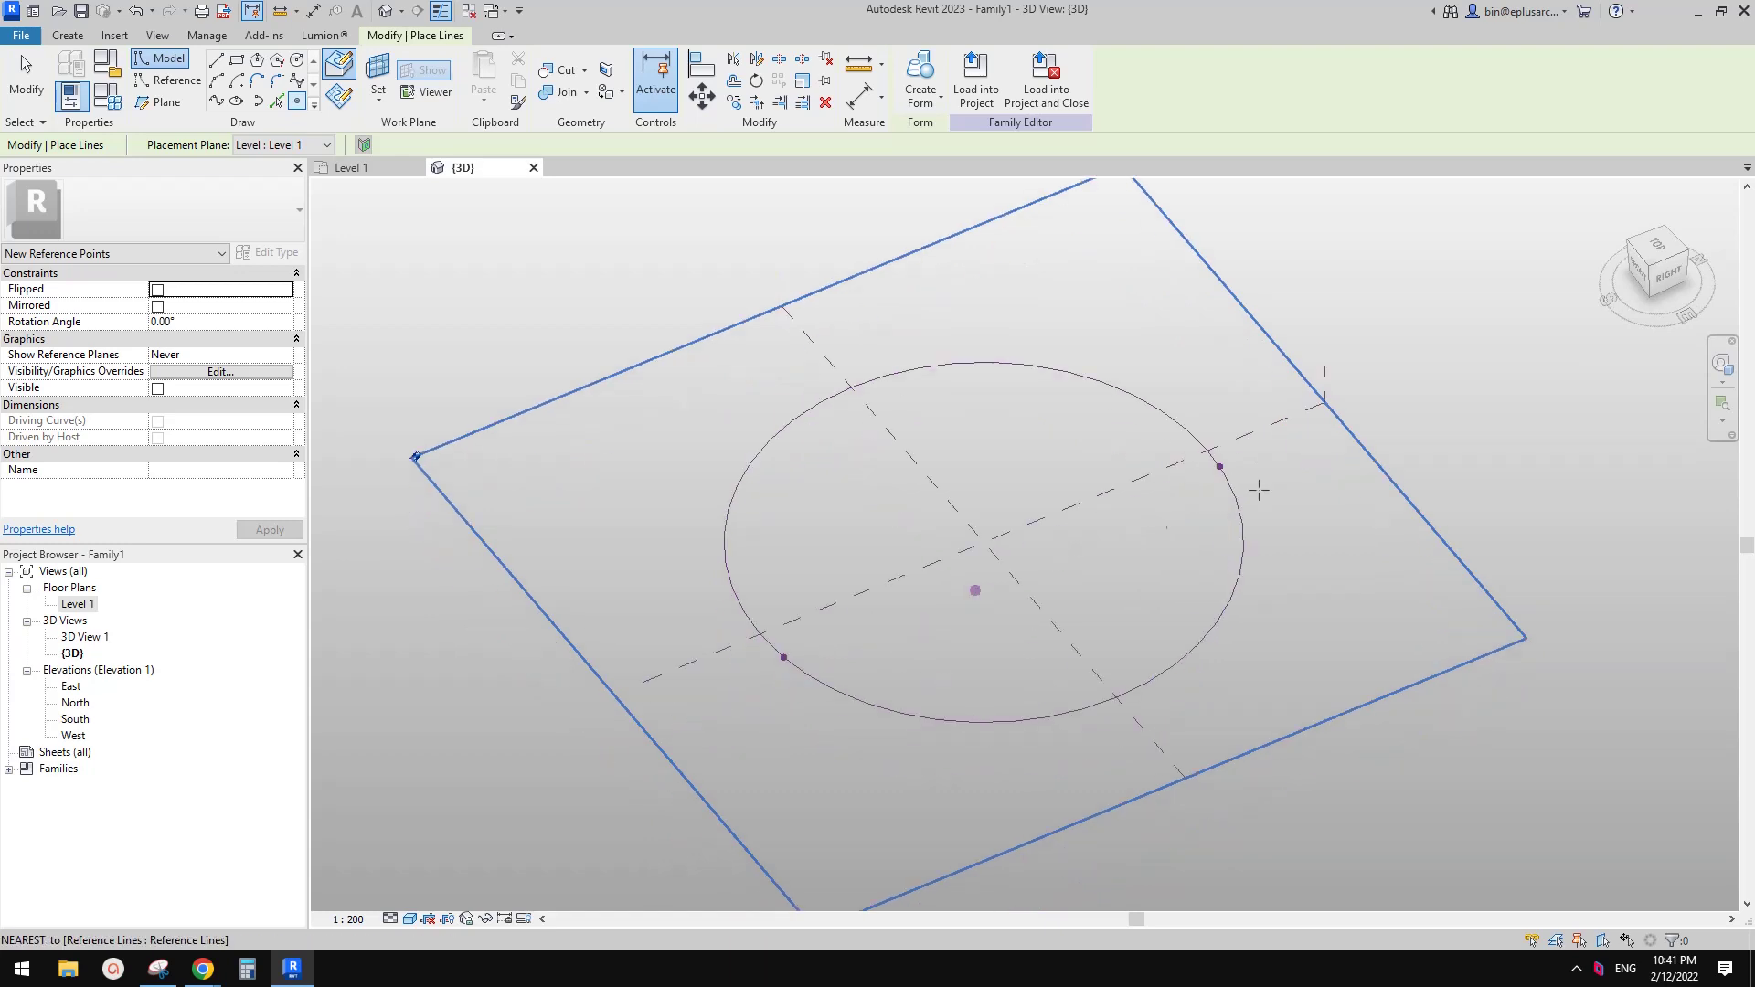
Inspect the first reference point, and delete the second one on the opposite side of the circle.
mouse_move(1197, 496)
middle_down()
mouse_move(1164, 516)
mouse_move(1193, 494)
middle_up()
key(Escape)
click(1189, 481)
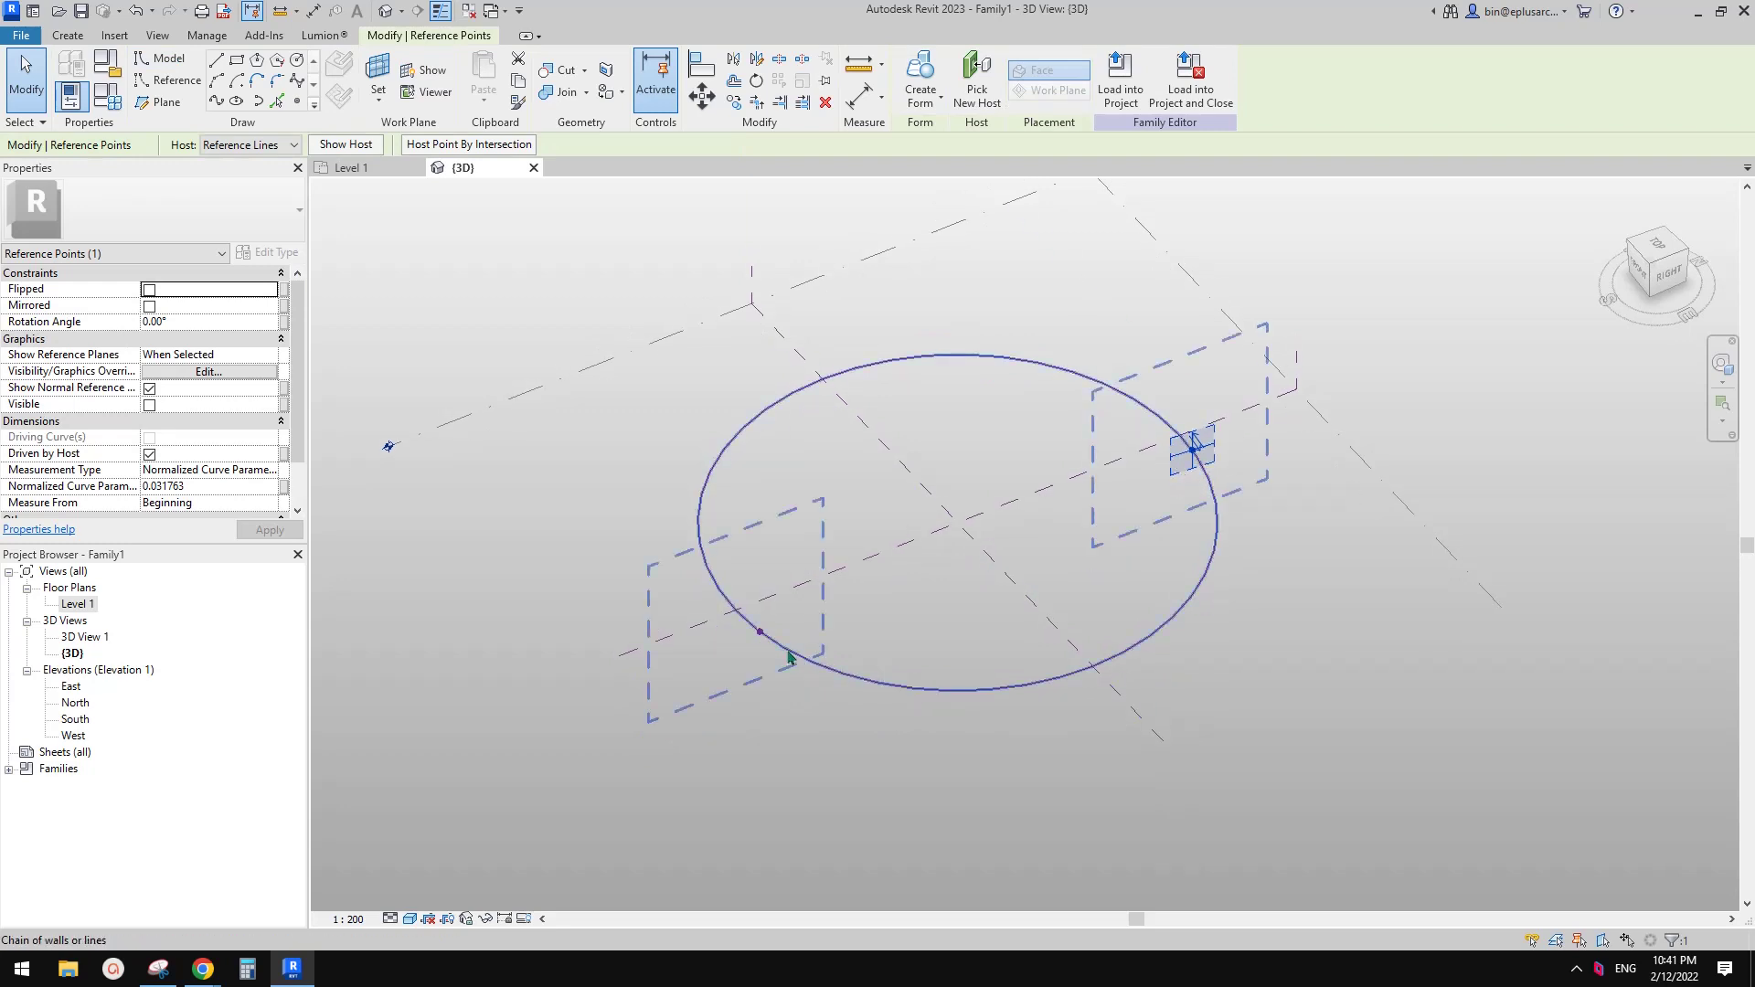
click(760, 633)
middle_drag(797, 644, 833, 652)
key(Delete)
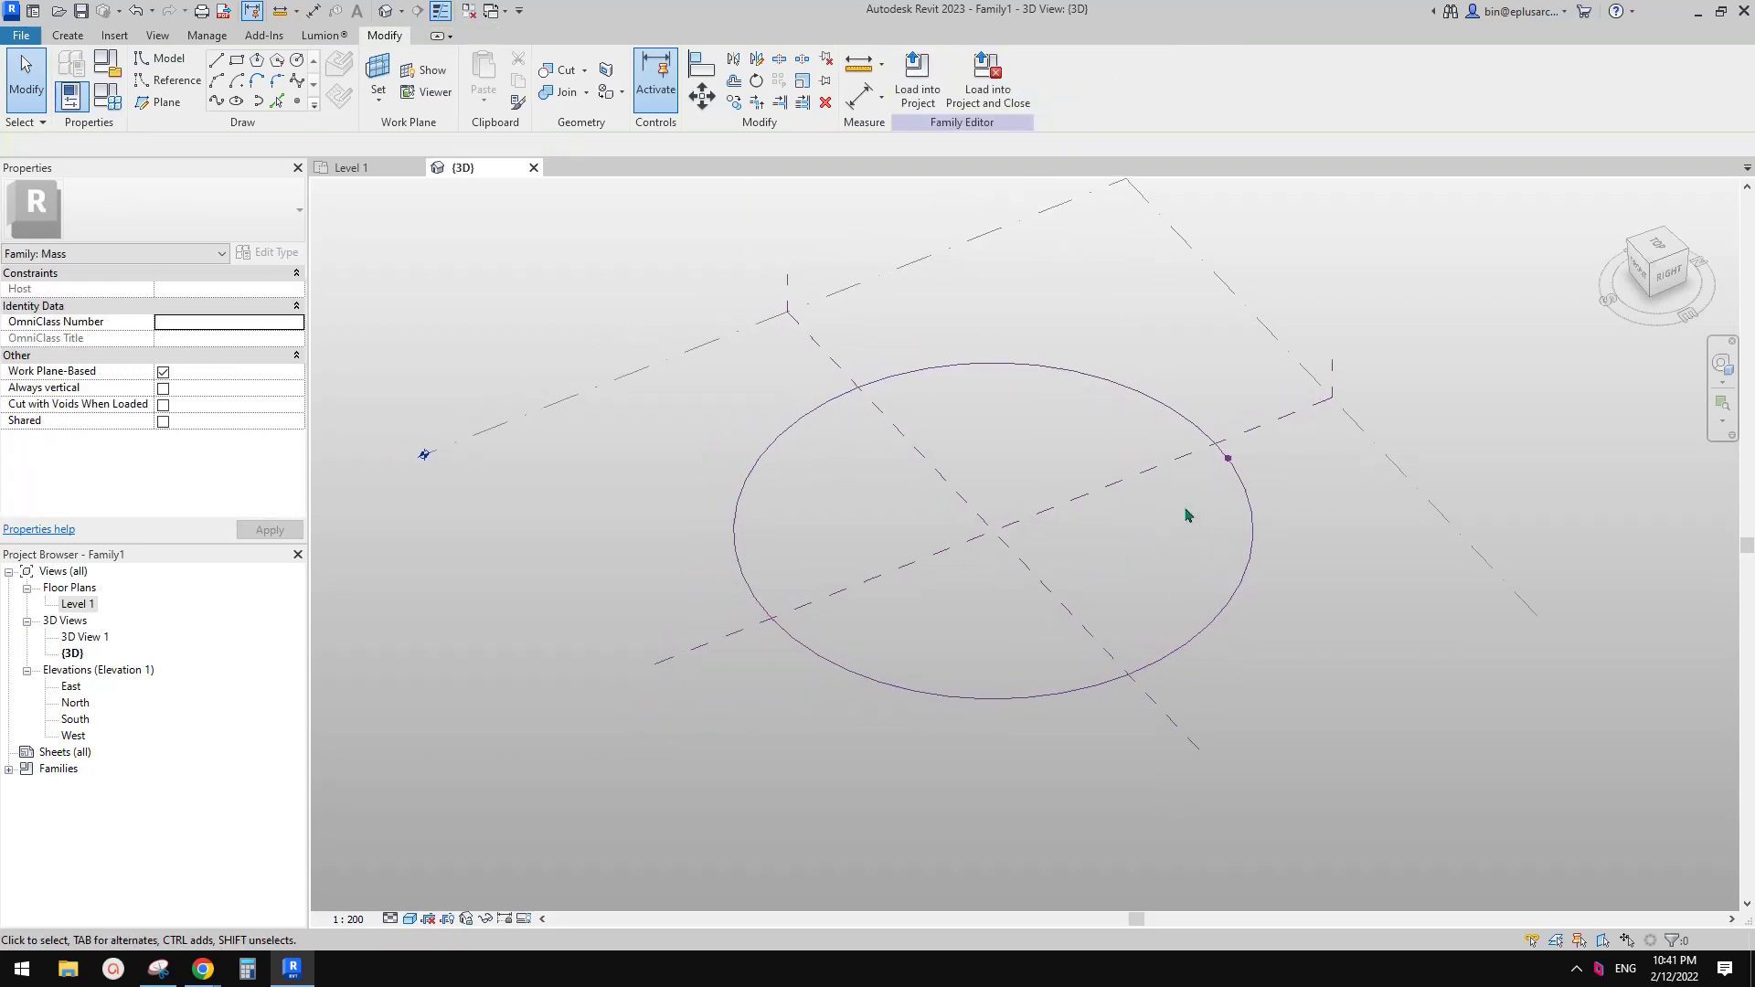
middle_drag(1215, 528, 1155, 575)
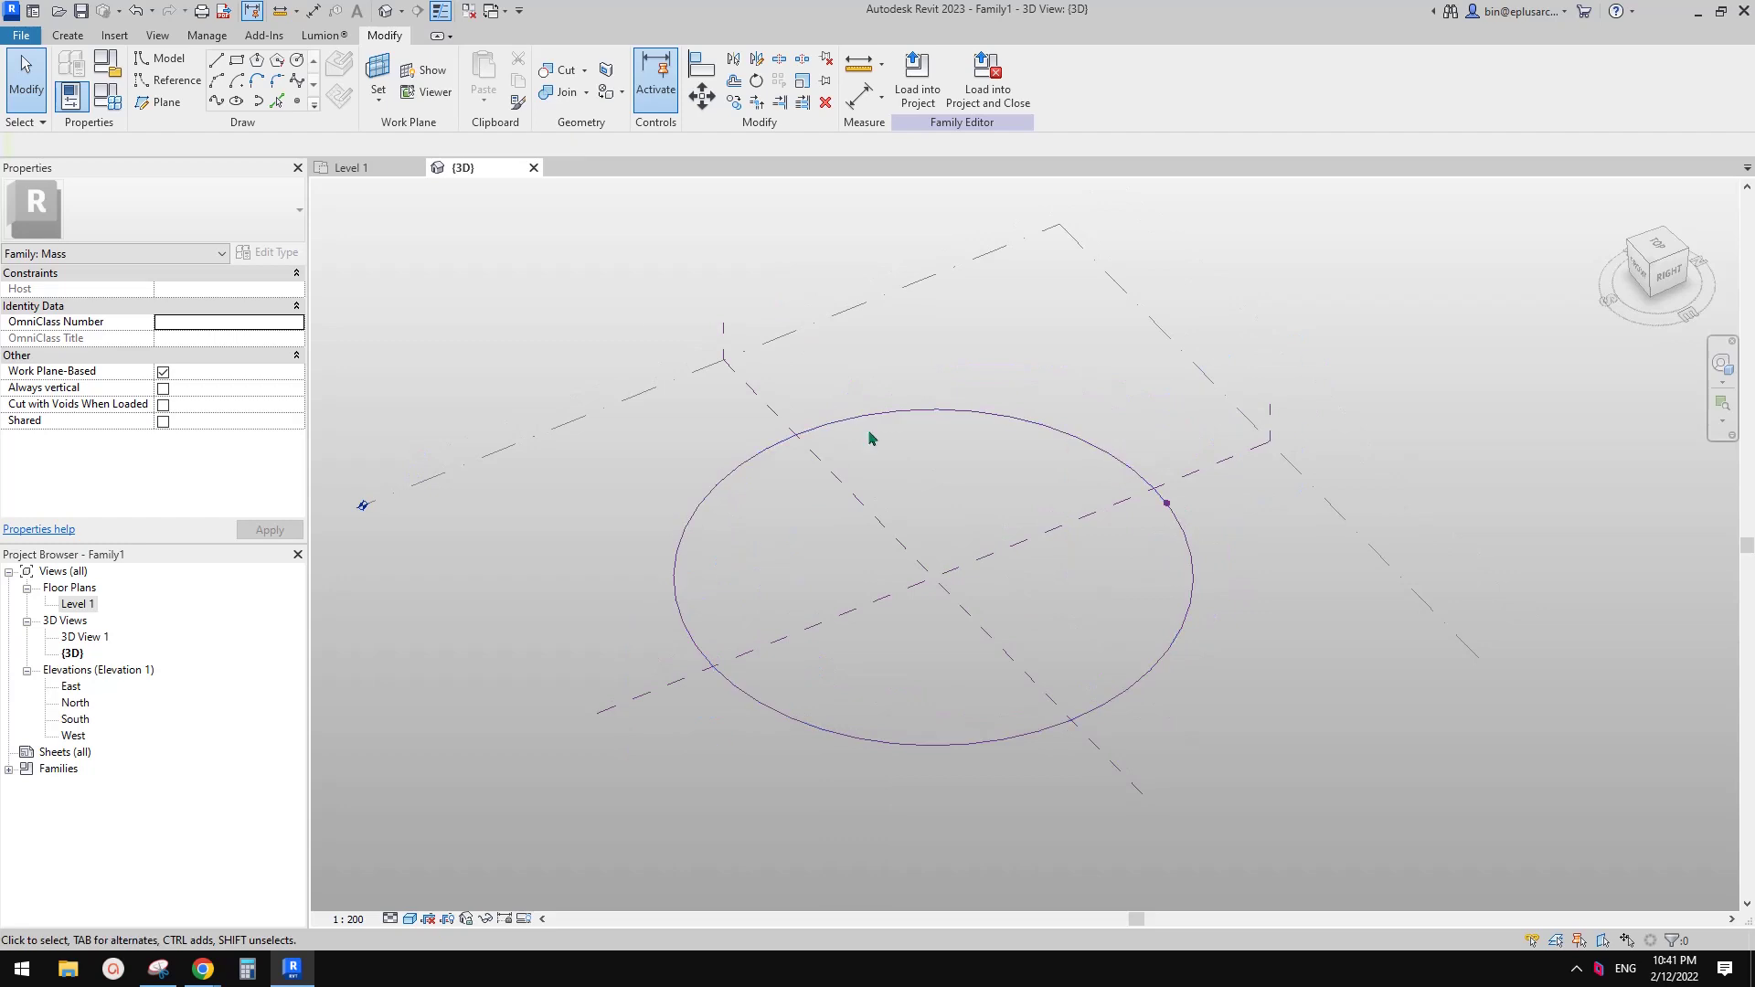
Start a Circumscribed Polygon reference line drawn on the work plane, and set that plane to the reference point on the circle.
click(205, 81)
click(237, 61)
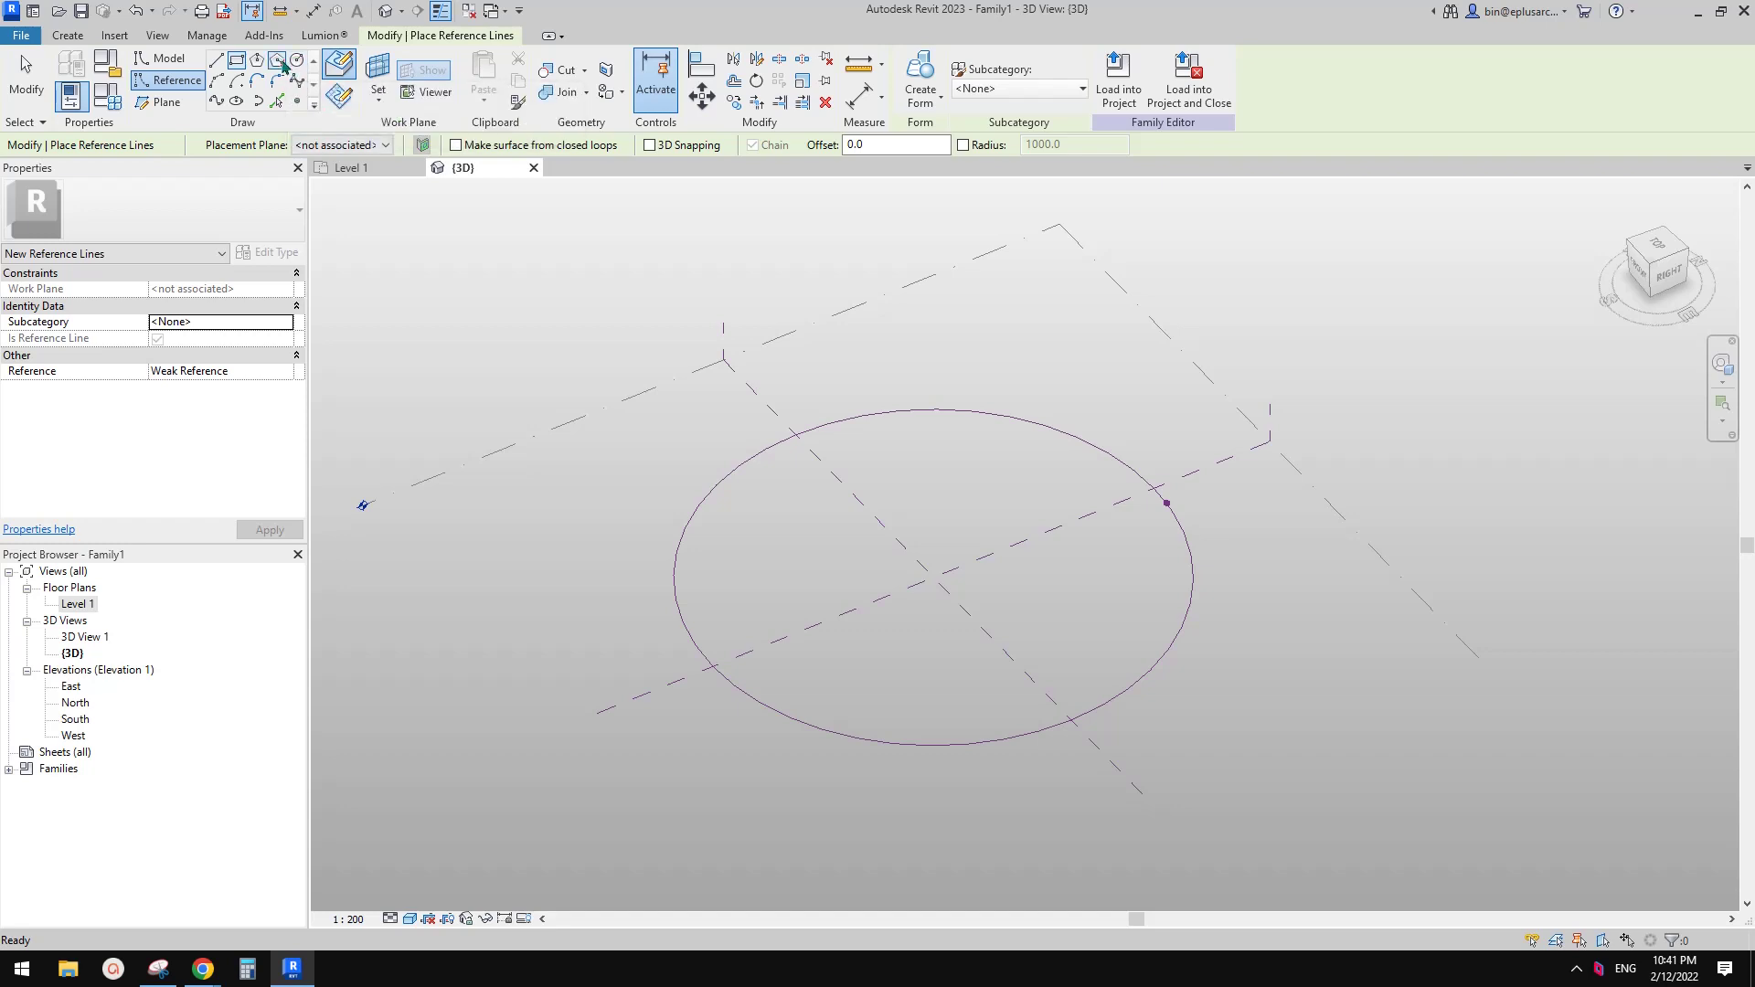
click(283, 63)
click(237, 66)
click(278, 63)
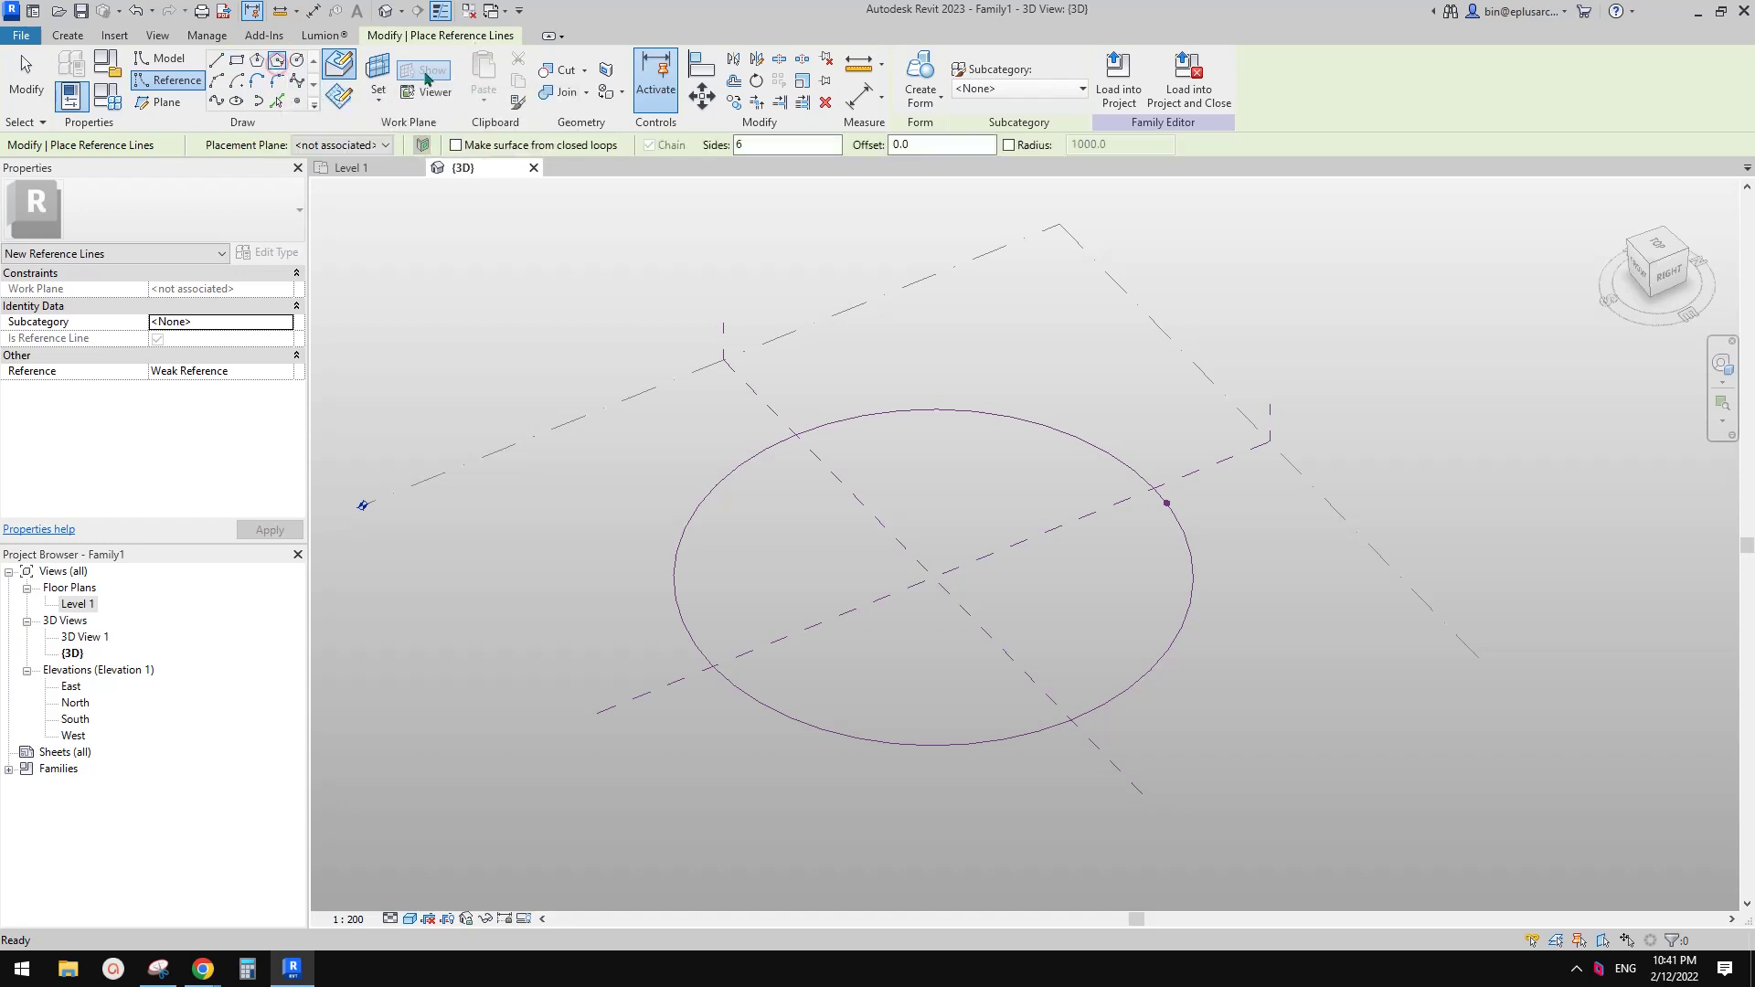
click(339, 99)
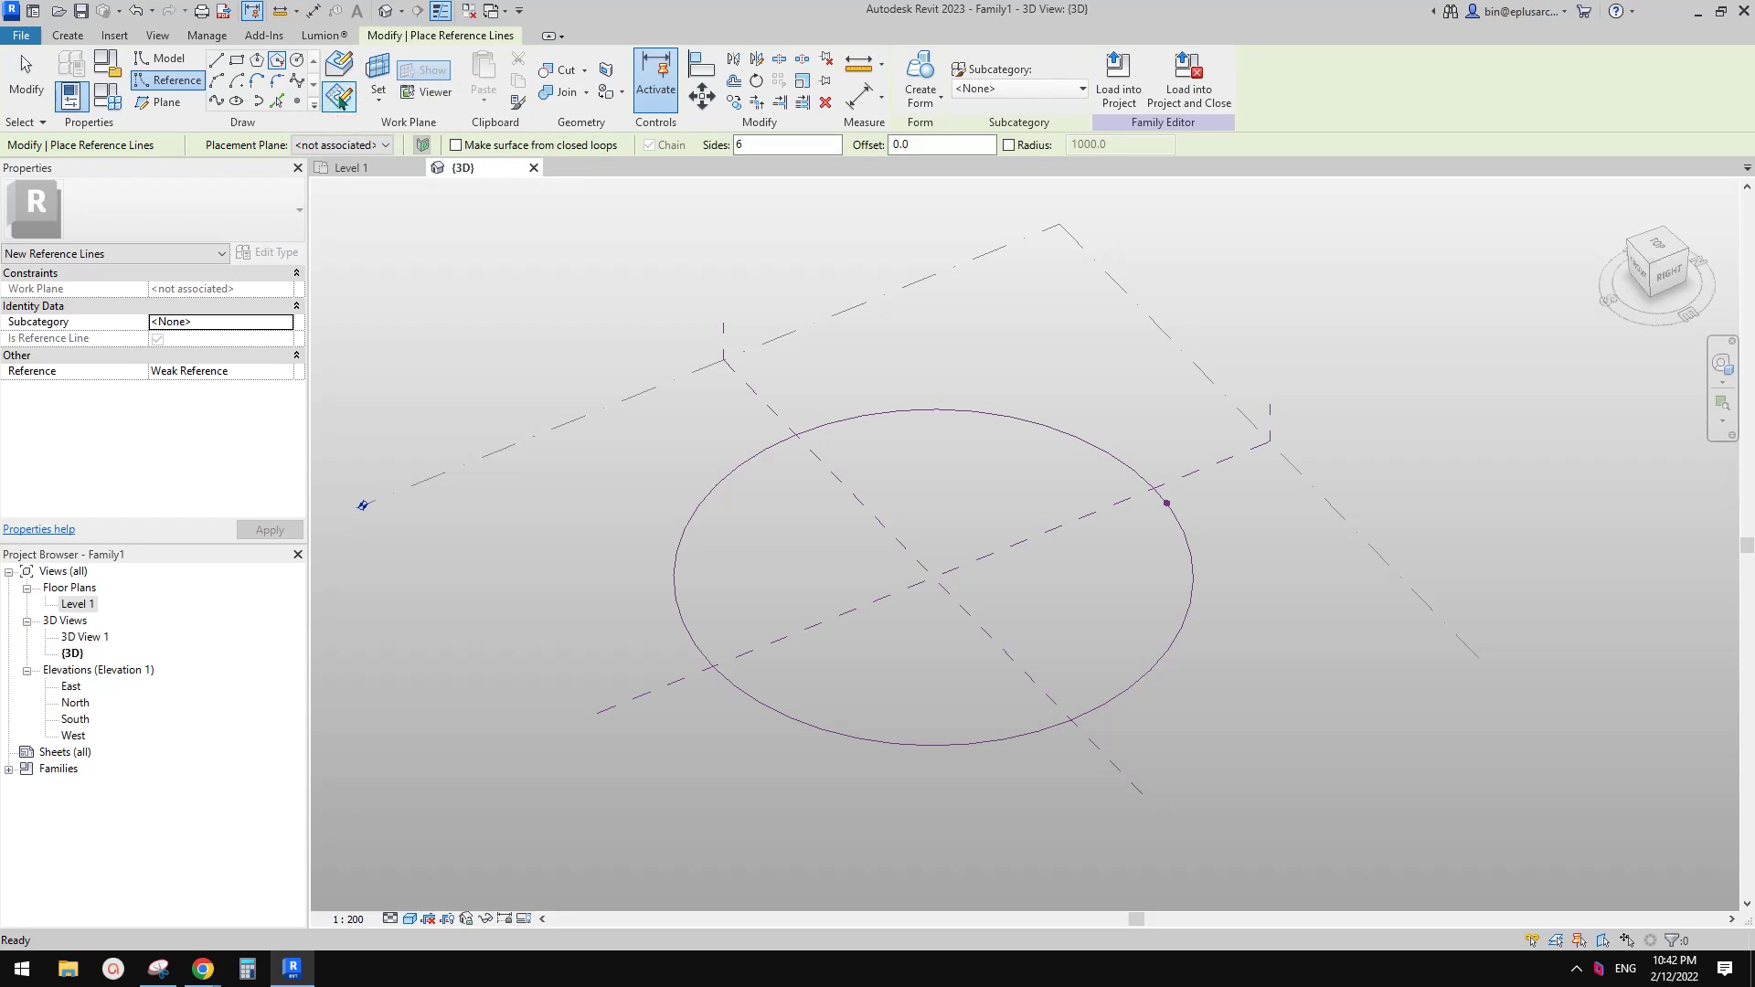
click(378, 68)
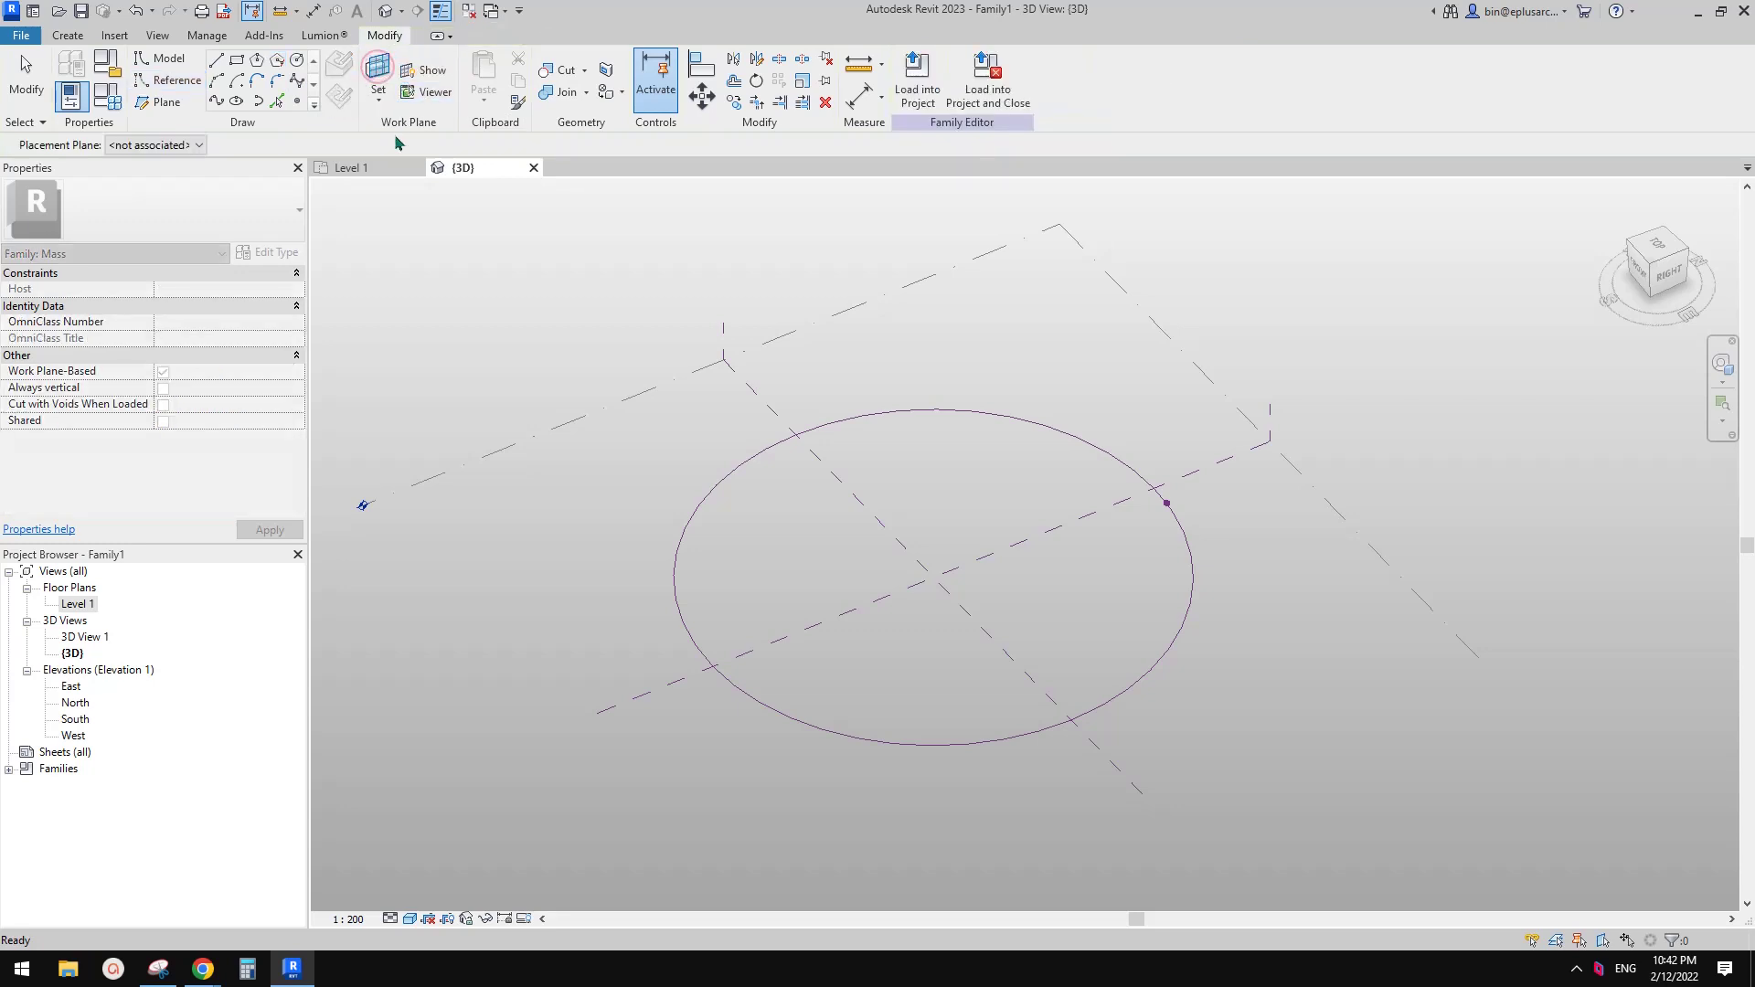
click(1167, 503)
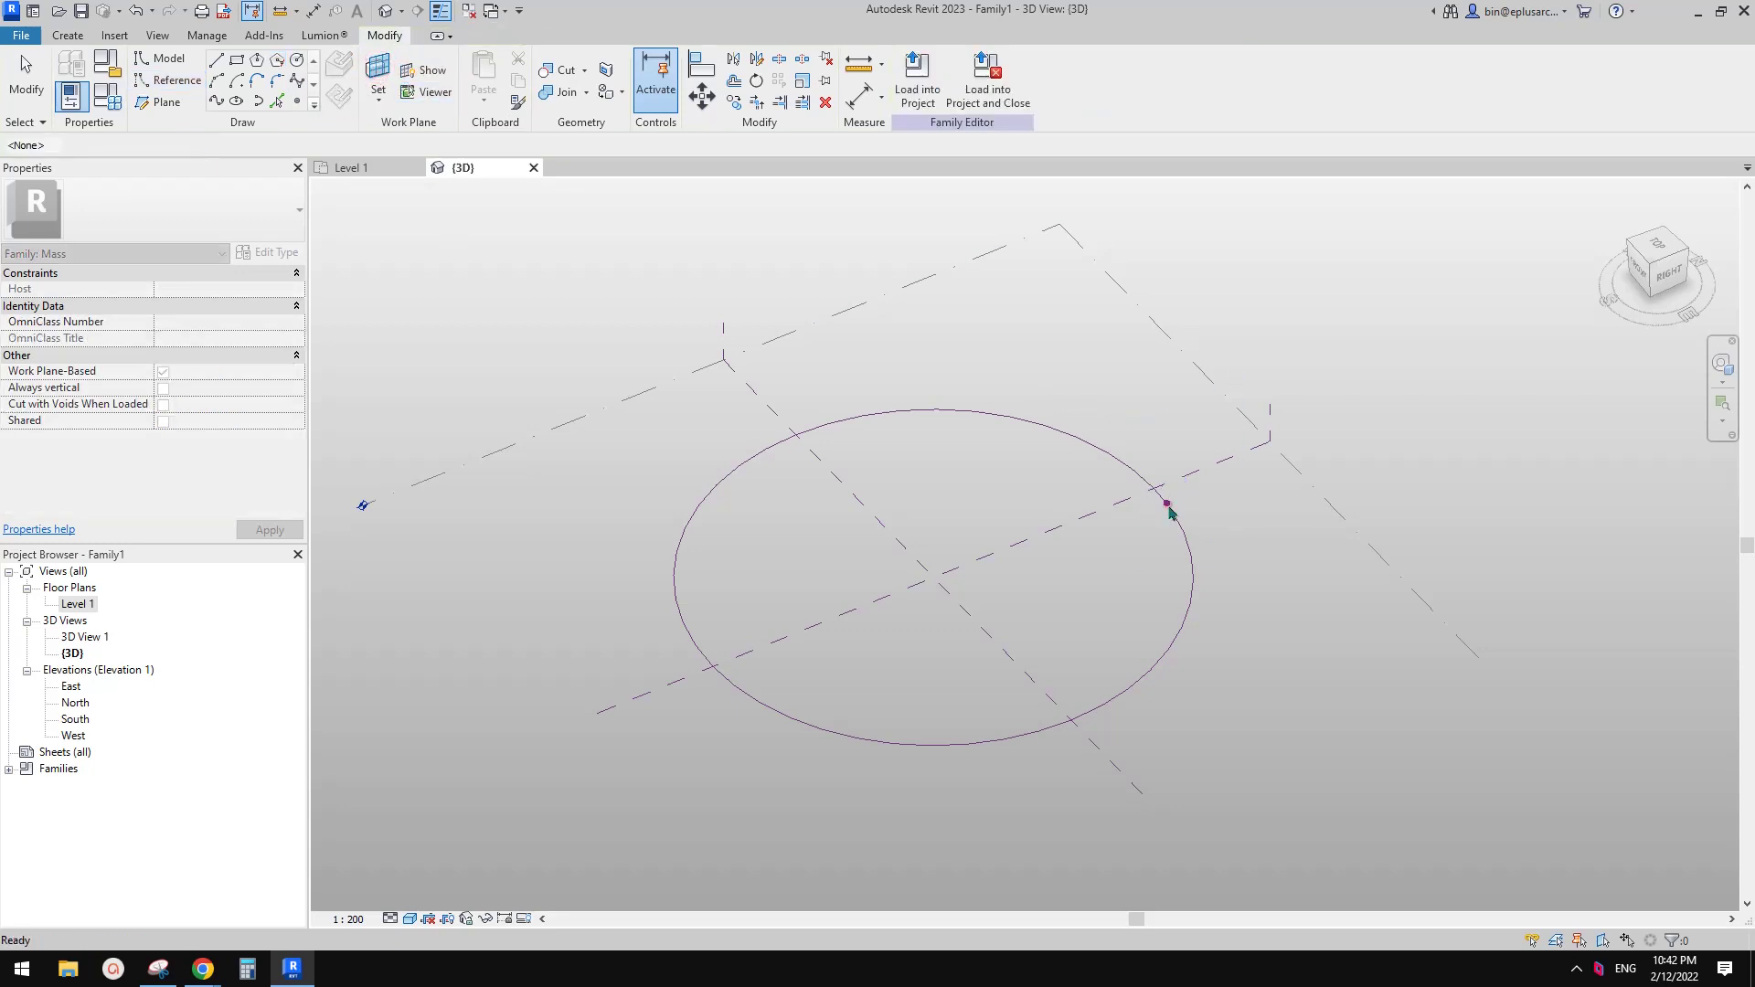
Set the polygon to 4 sides and sketch a reference square with 10000 sides centred on the reference point.
double_click(786, 145)
text(4)
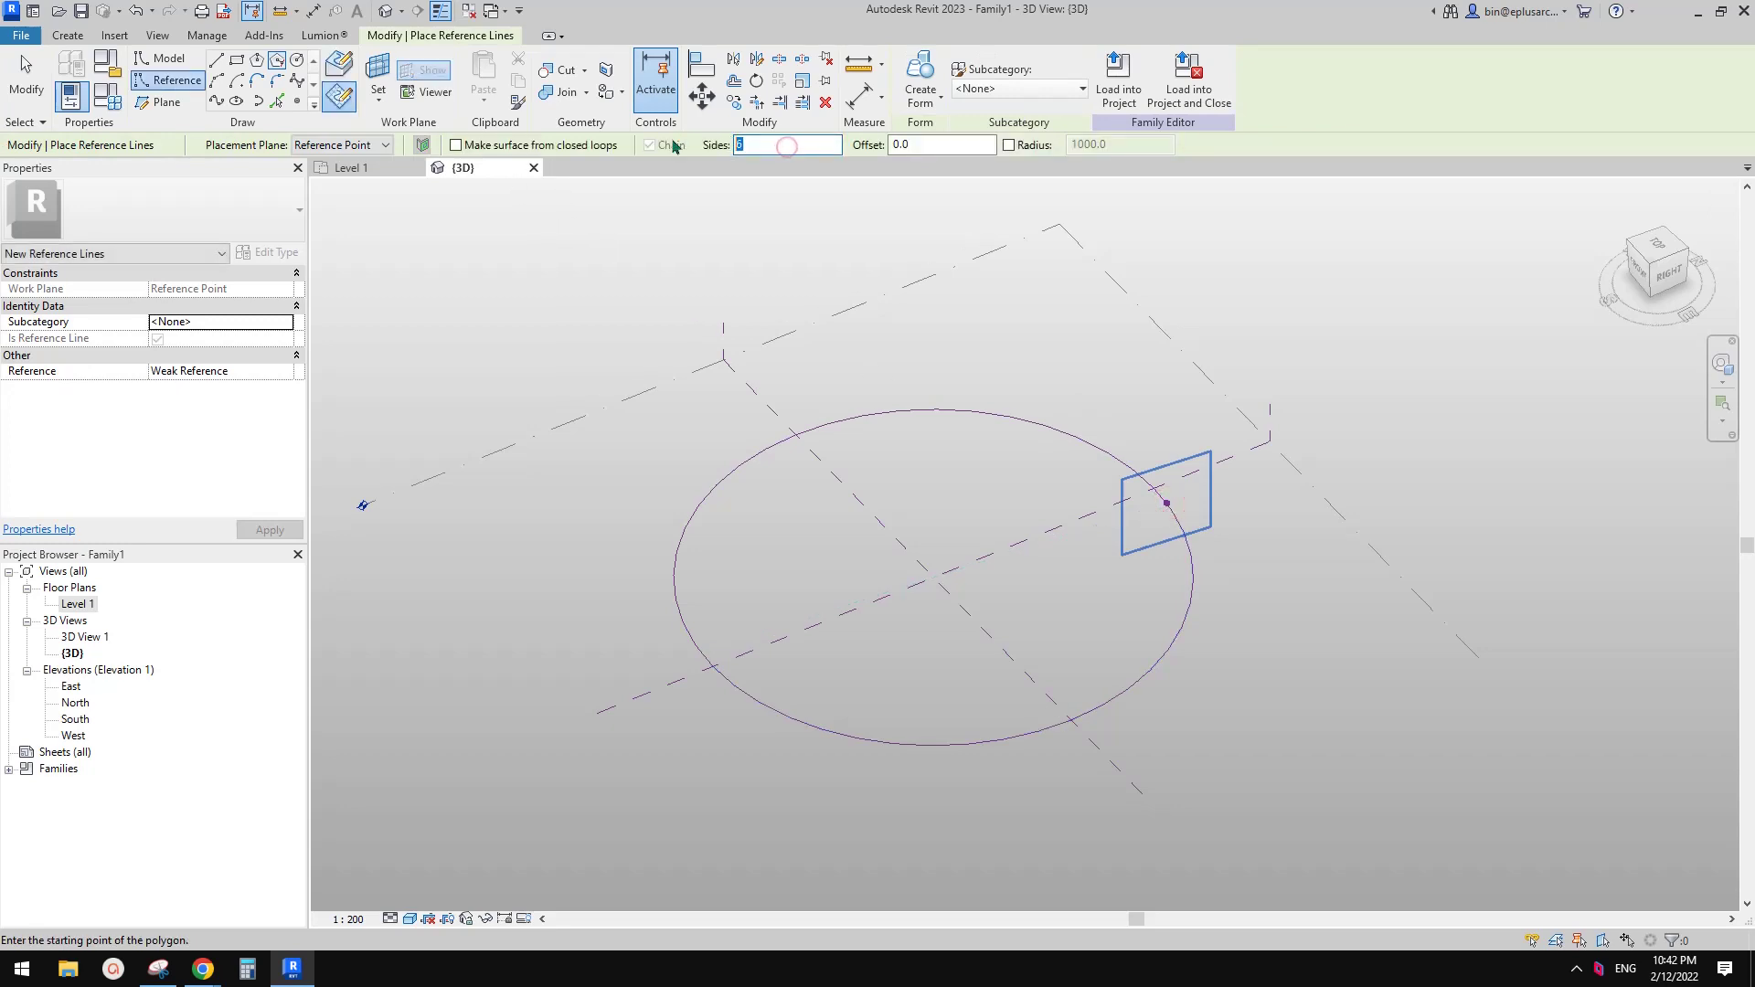
scroll(1169, 483, up, 2)
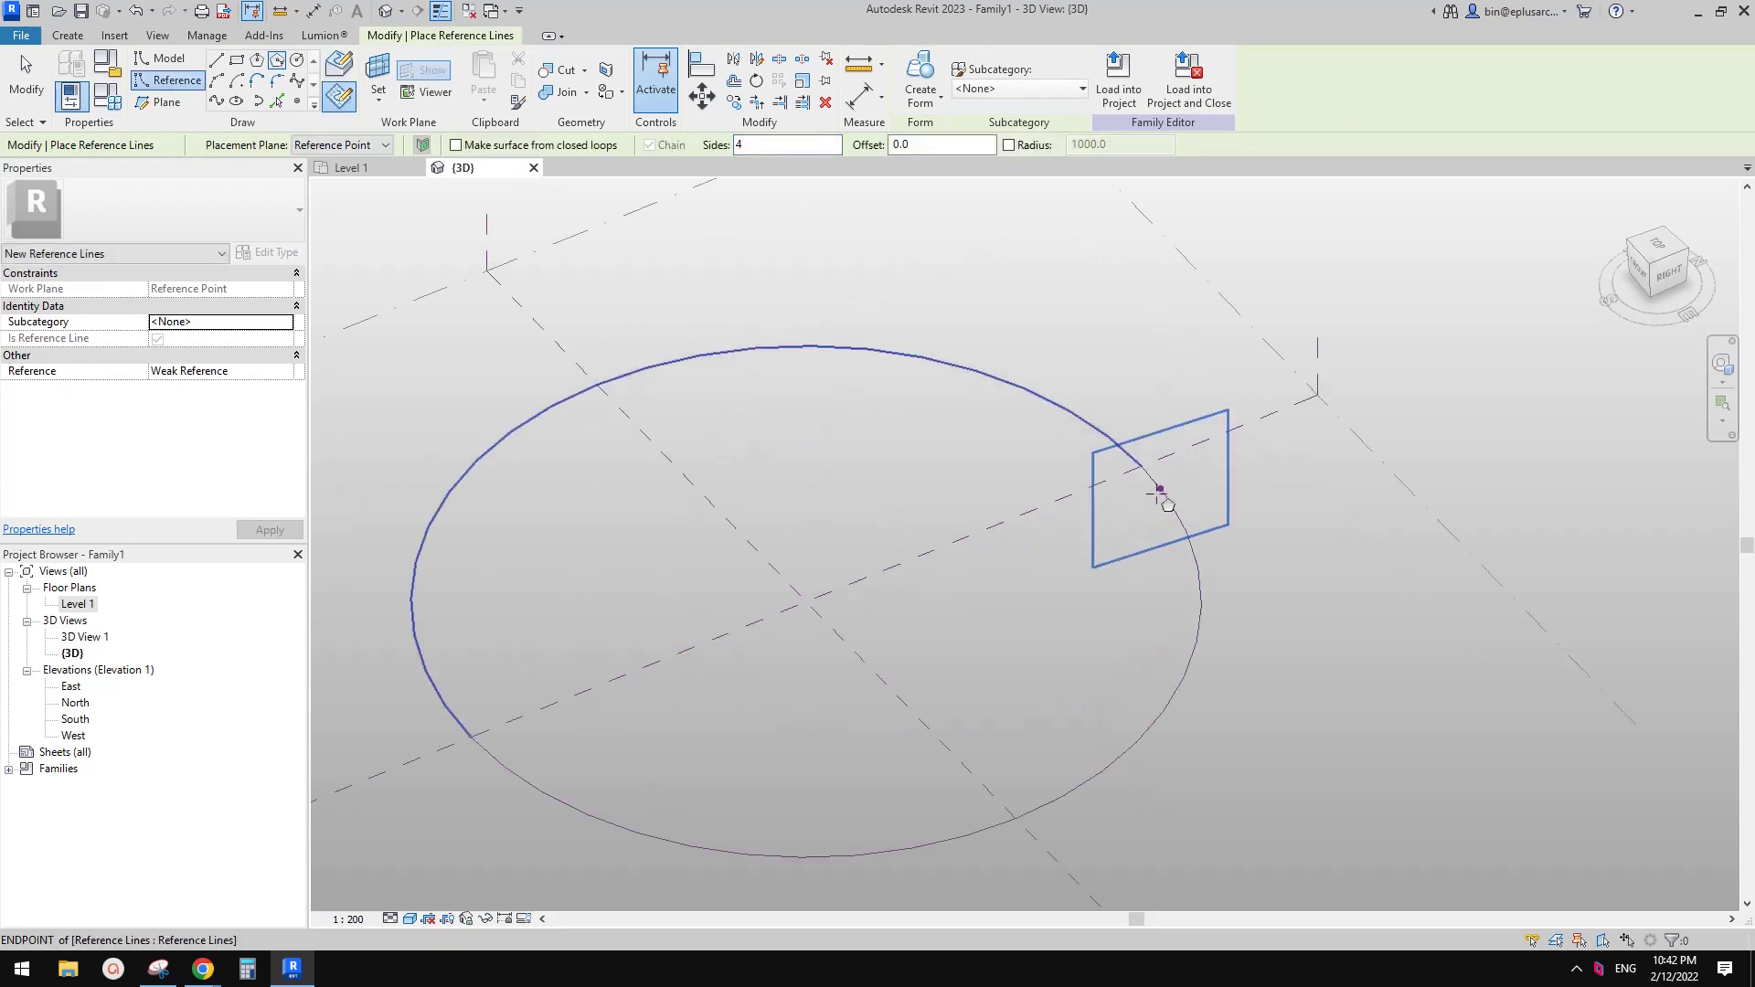
scroll(1171, 484, up, 2)
scroll(1167, 490, up, 1)
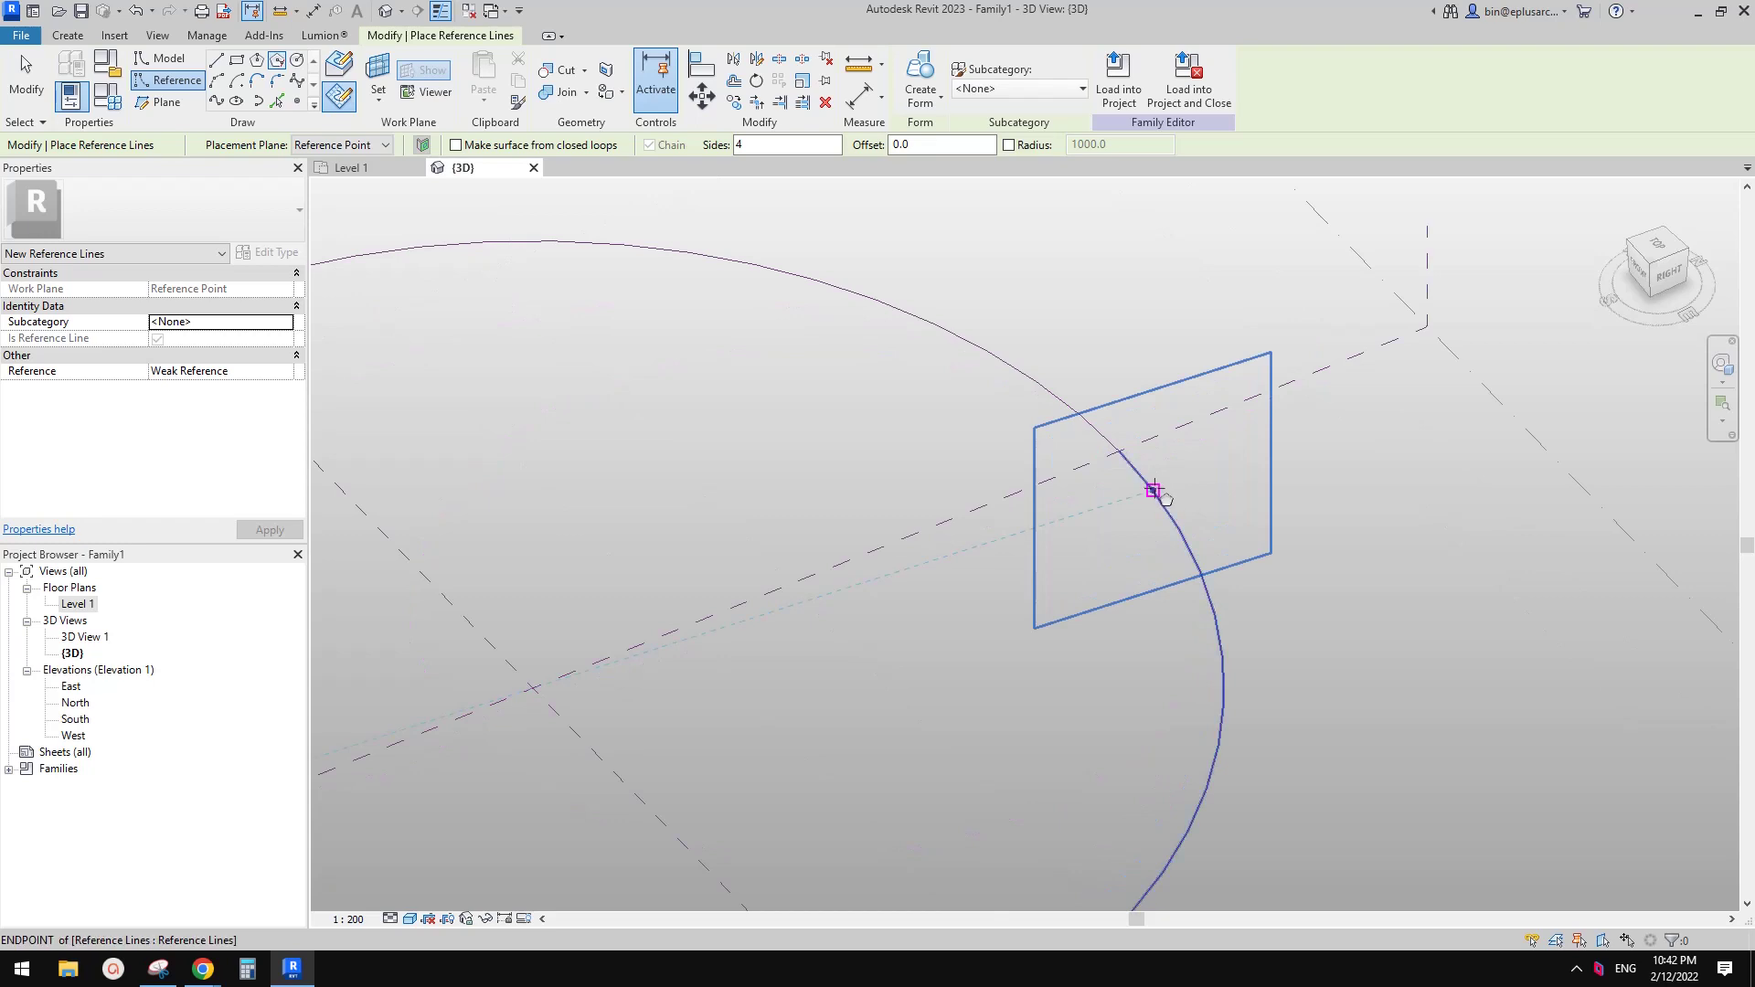
click(1154, 491)
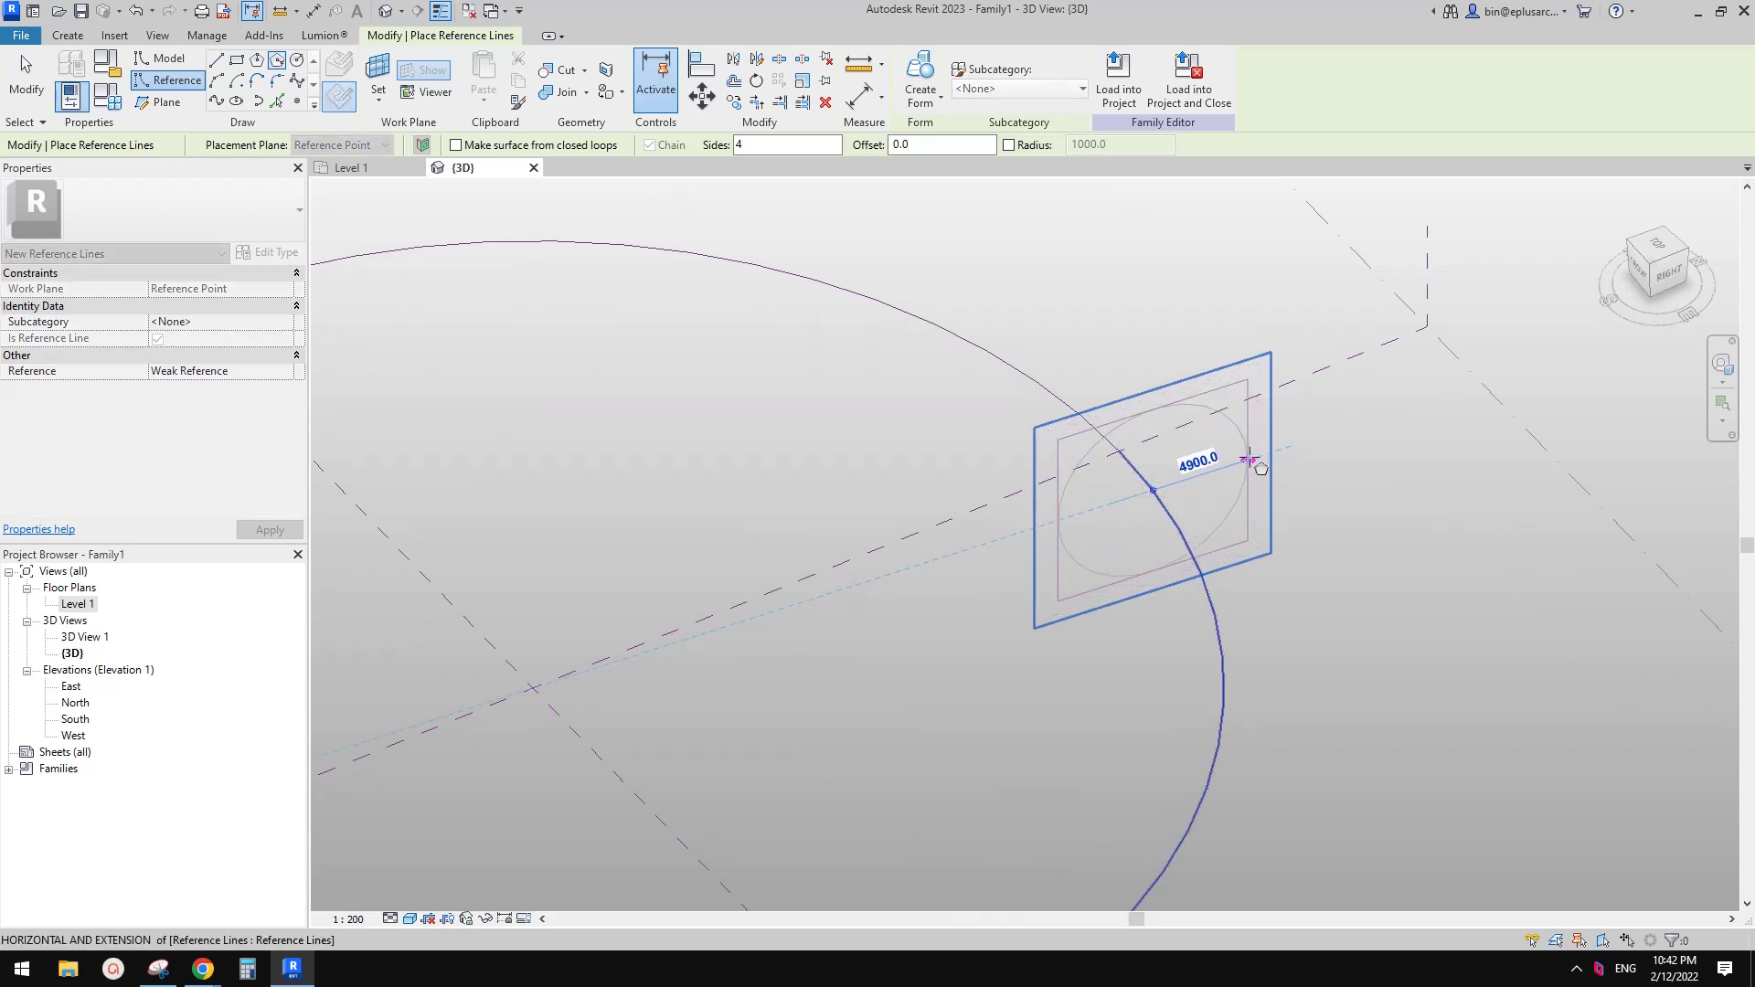
click(1249, 460)
key(Escape)
Copy the square together with its reference point eight times into the empty area beside the circle, using the Multiple option.
shift+middle_drag(1253, 430, 1162, 485)
click(1173, 481)
scroll(1177, 484, down, 1)
drag(1007, 406, 1353, 609)
scroll(1227, 478, down, 1)
middle_drag(1226, 478, 1060, 507)
key(c)
key(o)
click(1082, 553)
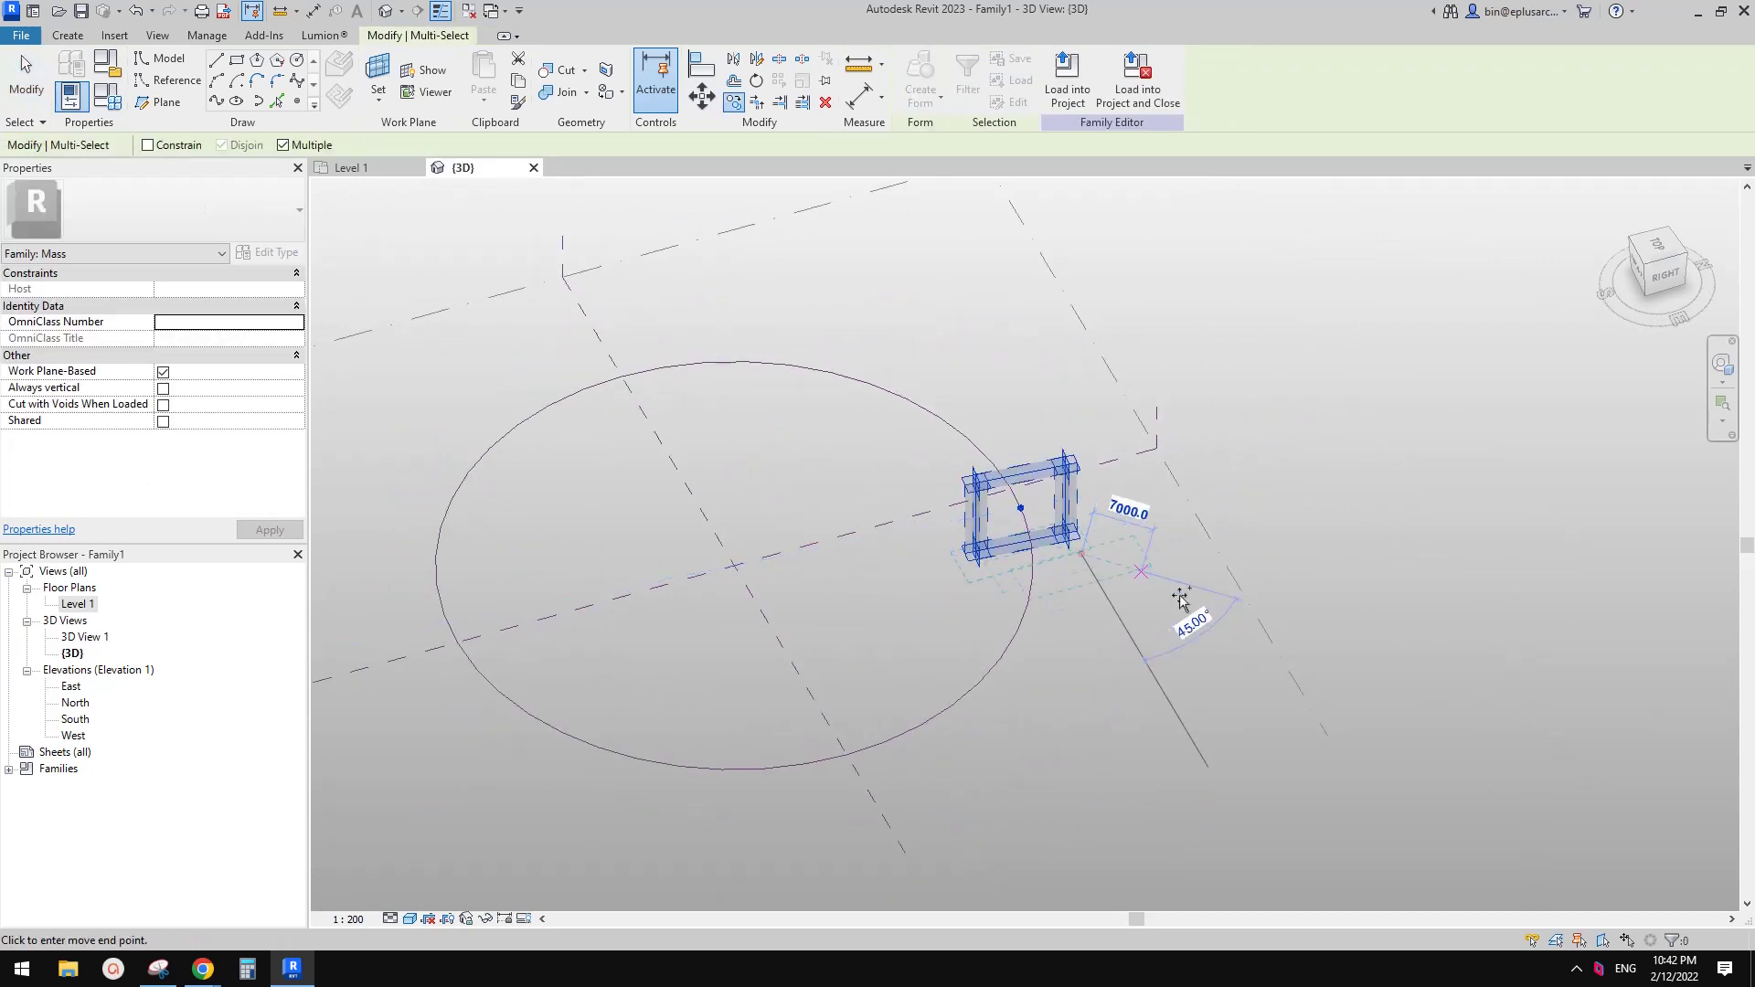
click(1214, 602)
click(1327, 599)
click(1442, 585)
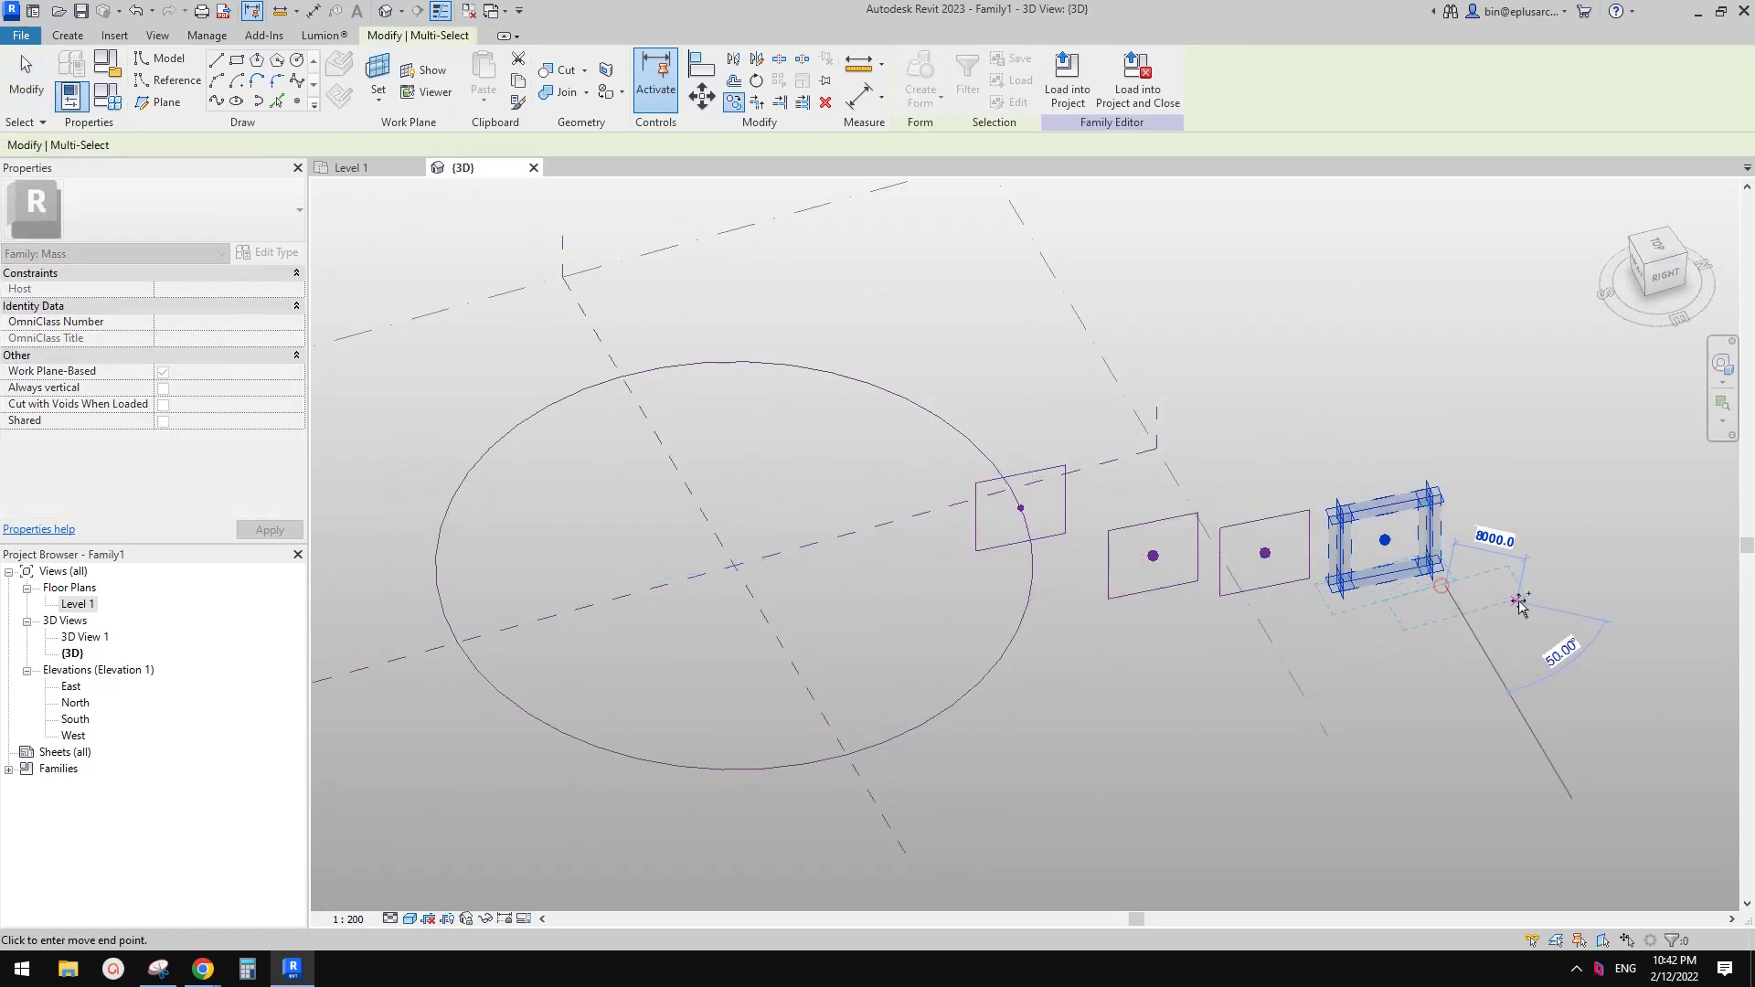
click(1529, 599)
click(1452, 722)
click(1291, 673)
click(1577, 680)
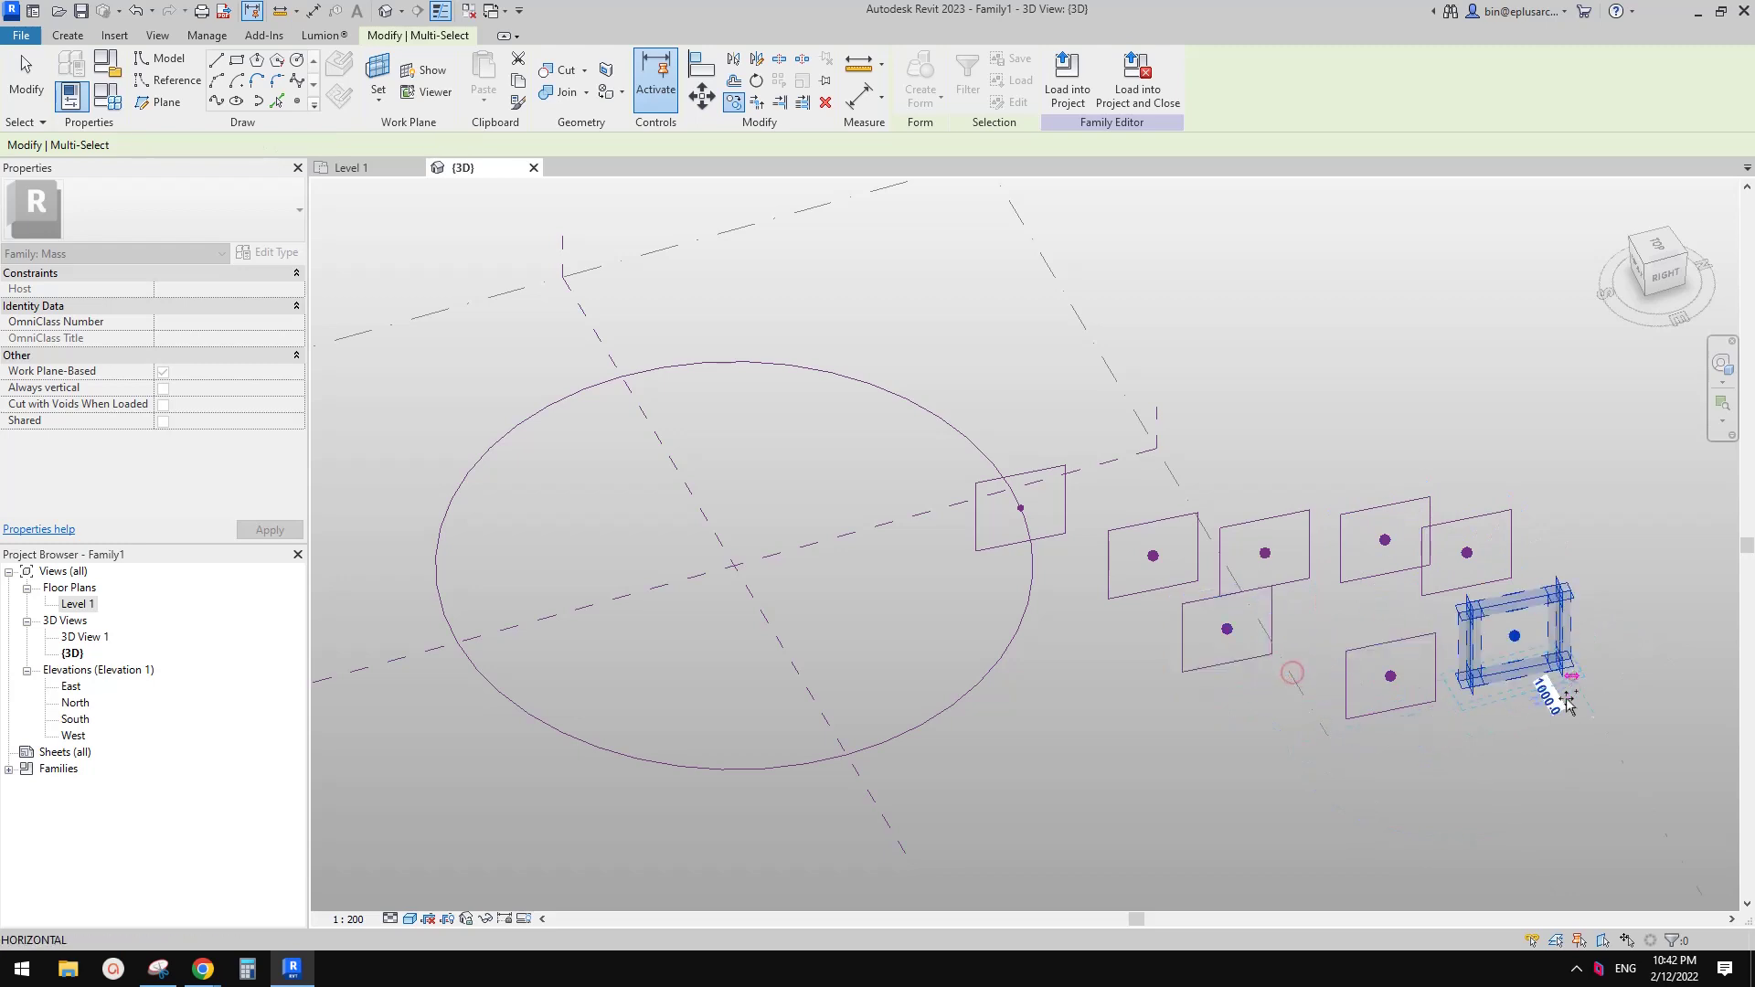
click(1321, 741)
scroll(1271, 530, down, 1)
key(Escape)
key(Escape)
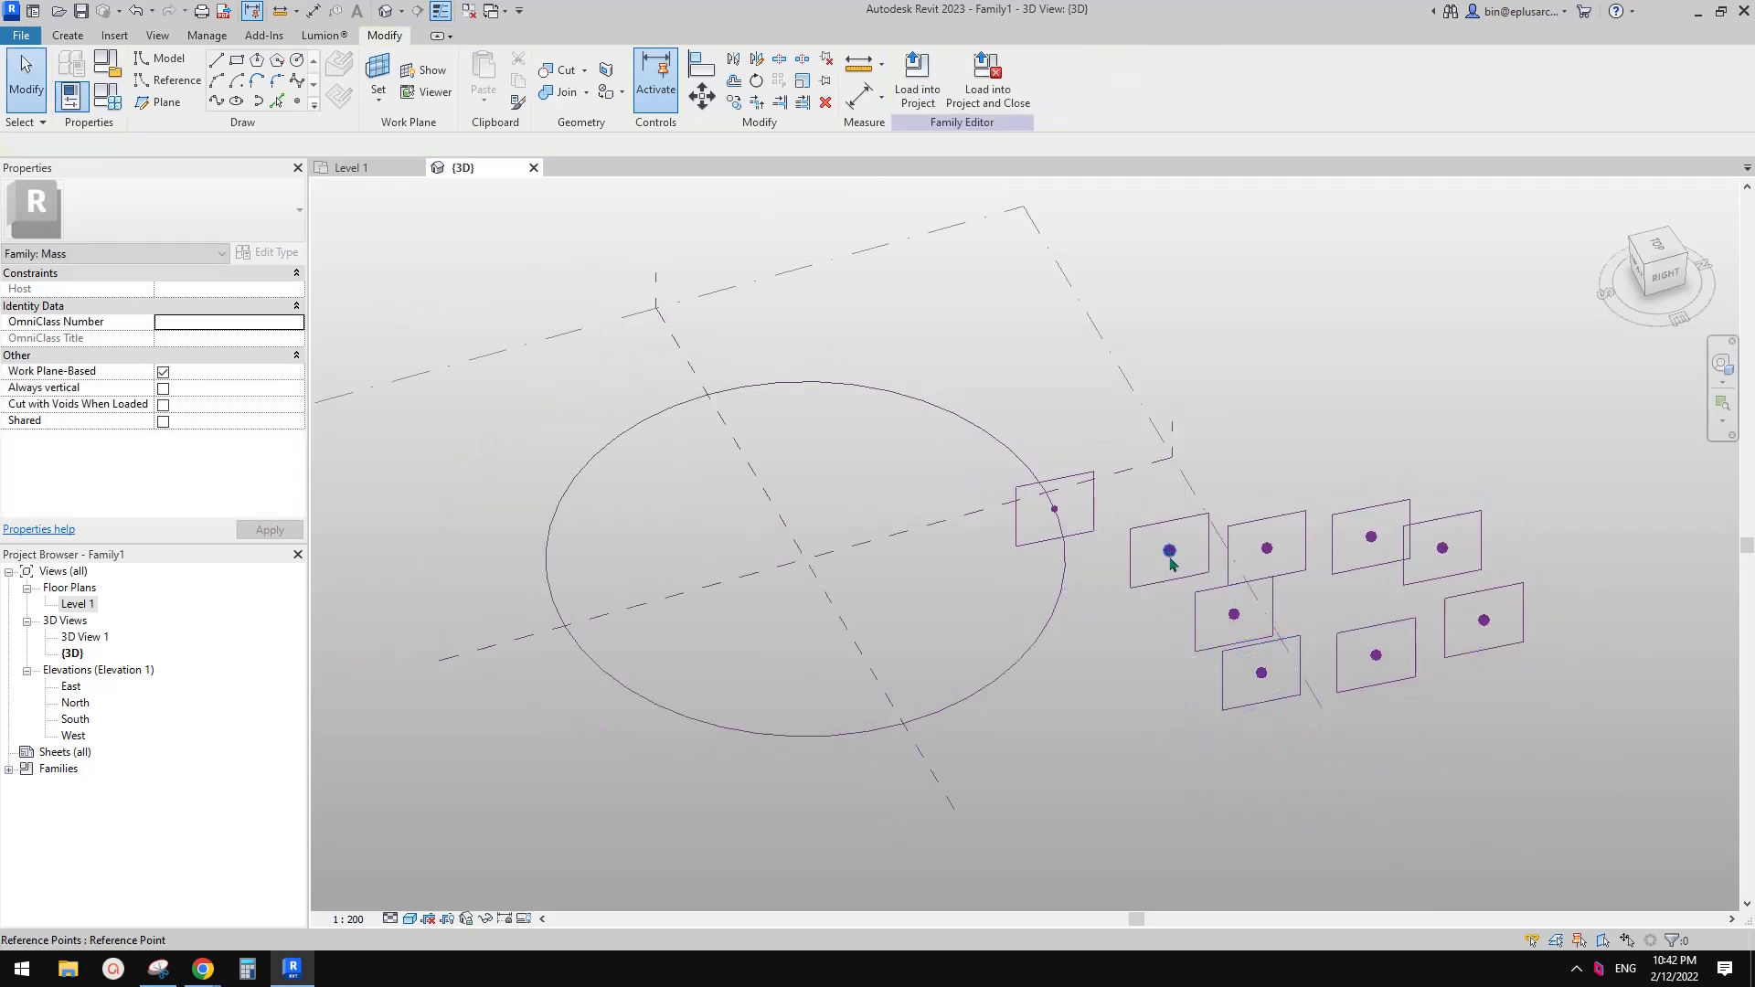
Rehost the copied reference point nearest the circle onto the front arc, close to its far end opposite the first point.
click(1169, 551)
scroll(1144, 576, up, 2)
click(978, 82)
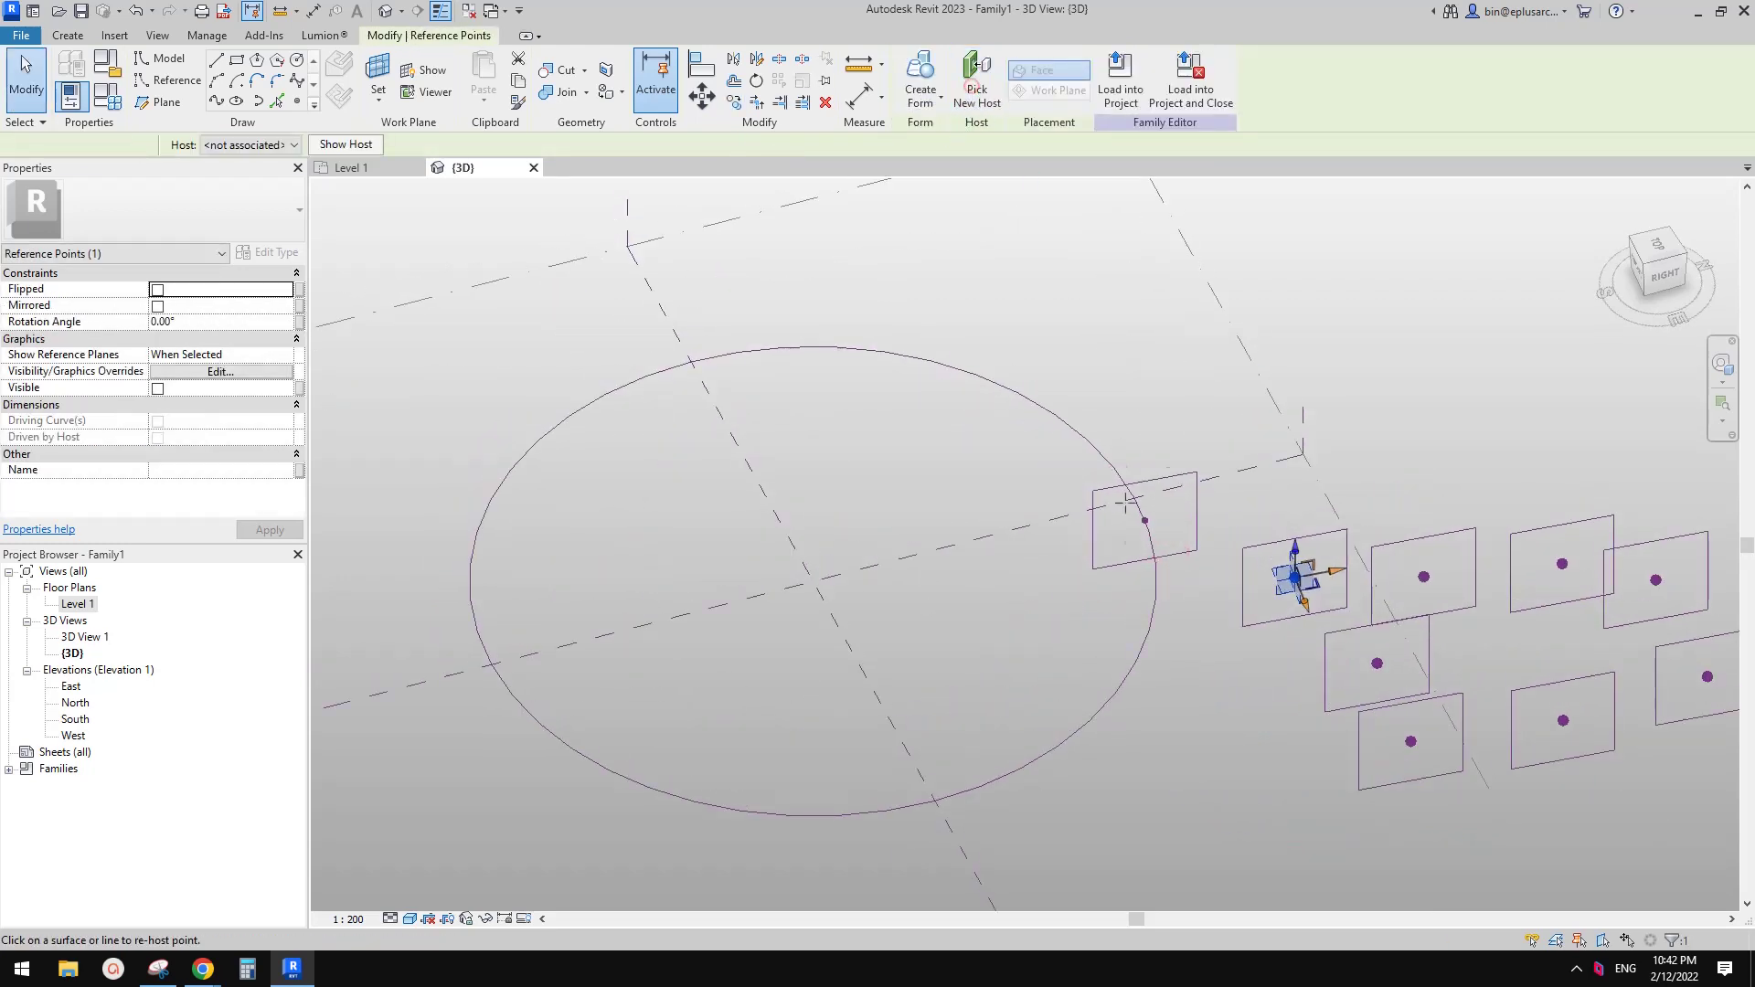
click(504, 684)
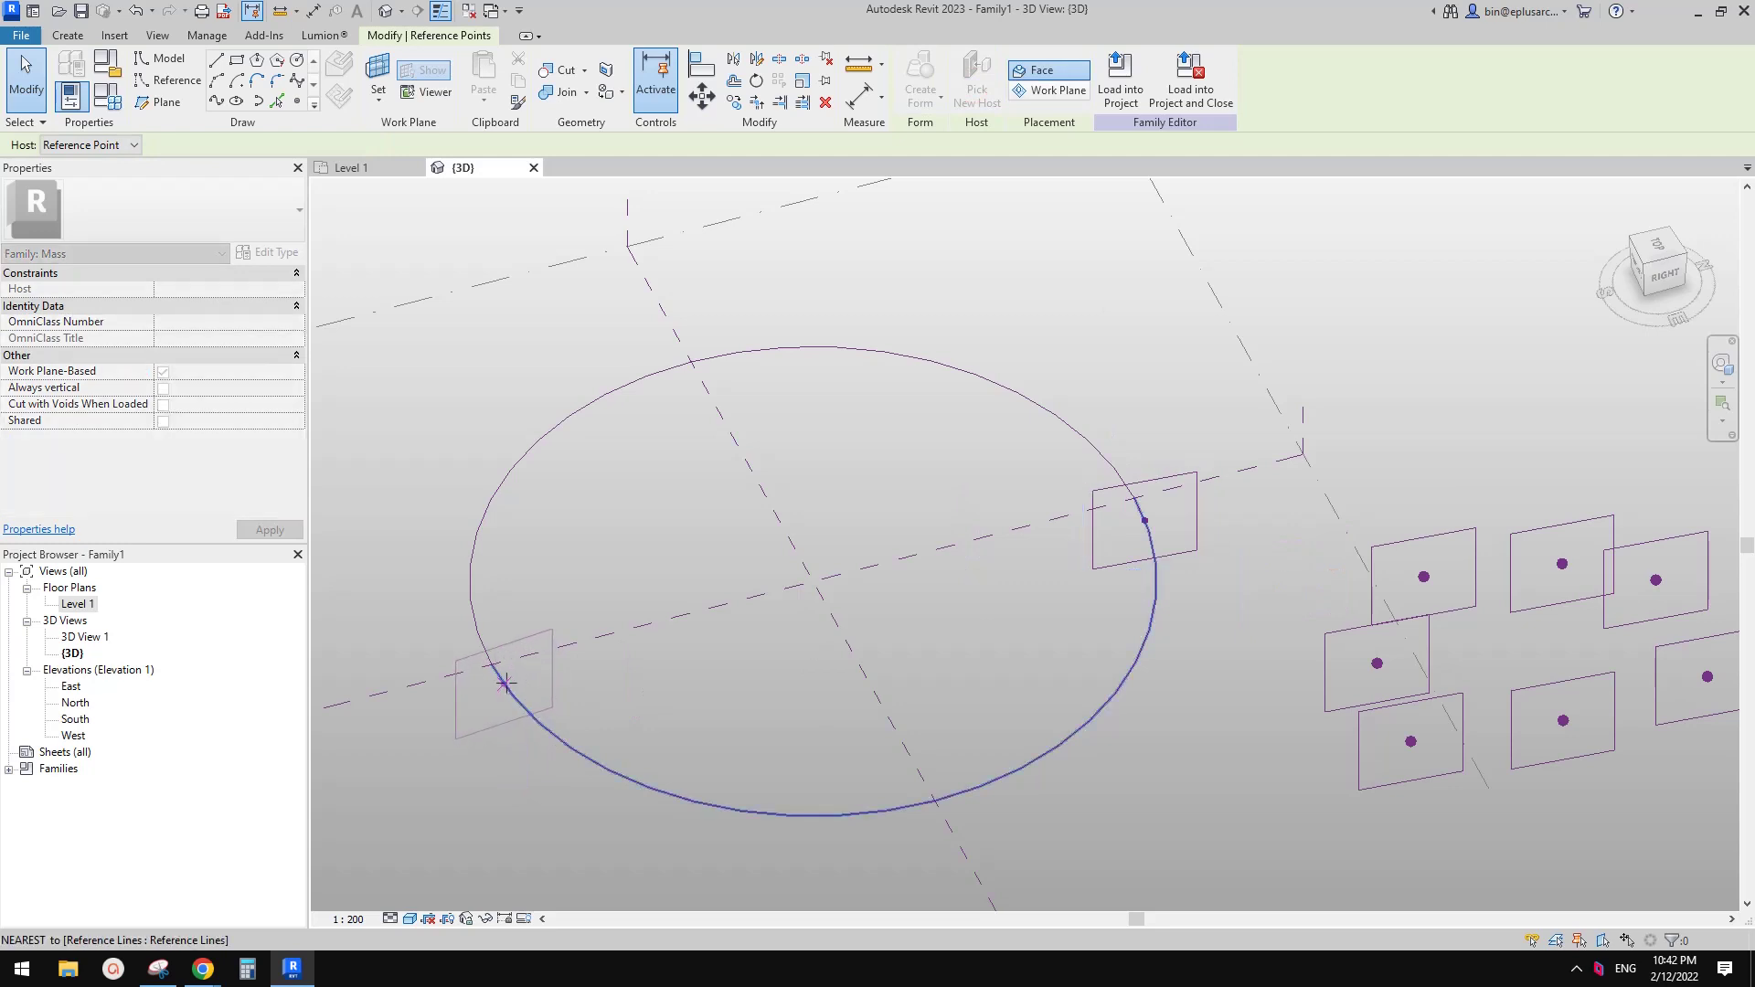
Slide the two hosted reference points along the front arc to its opposite ends, where the two arcs meet.
click(497, 676)
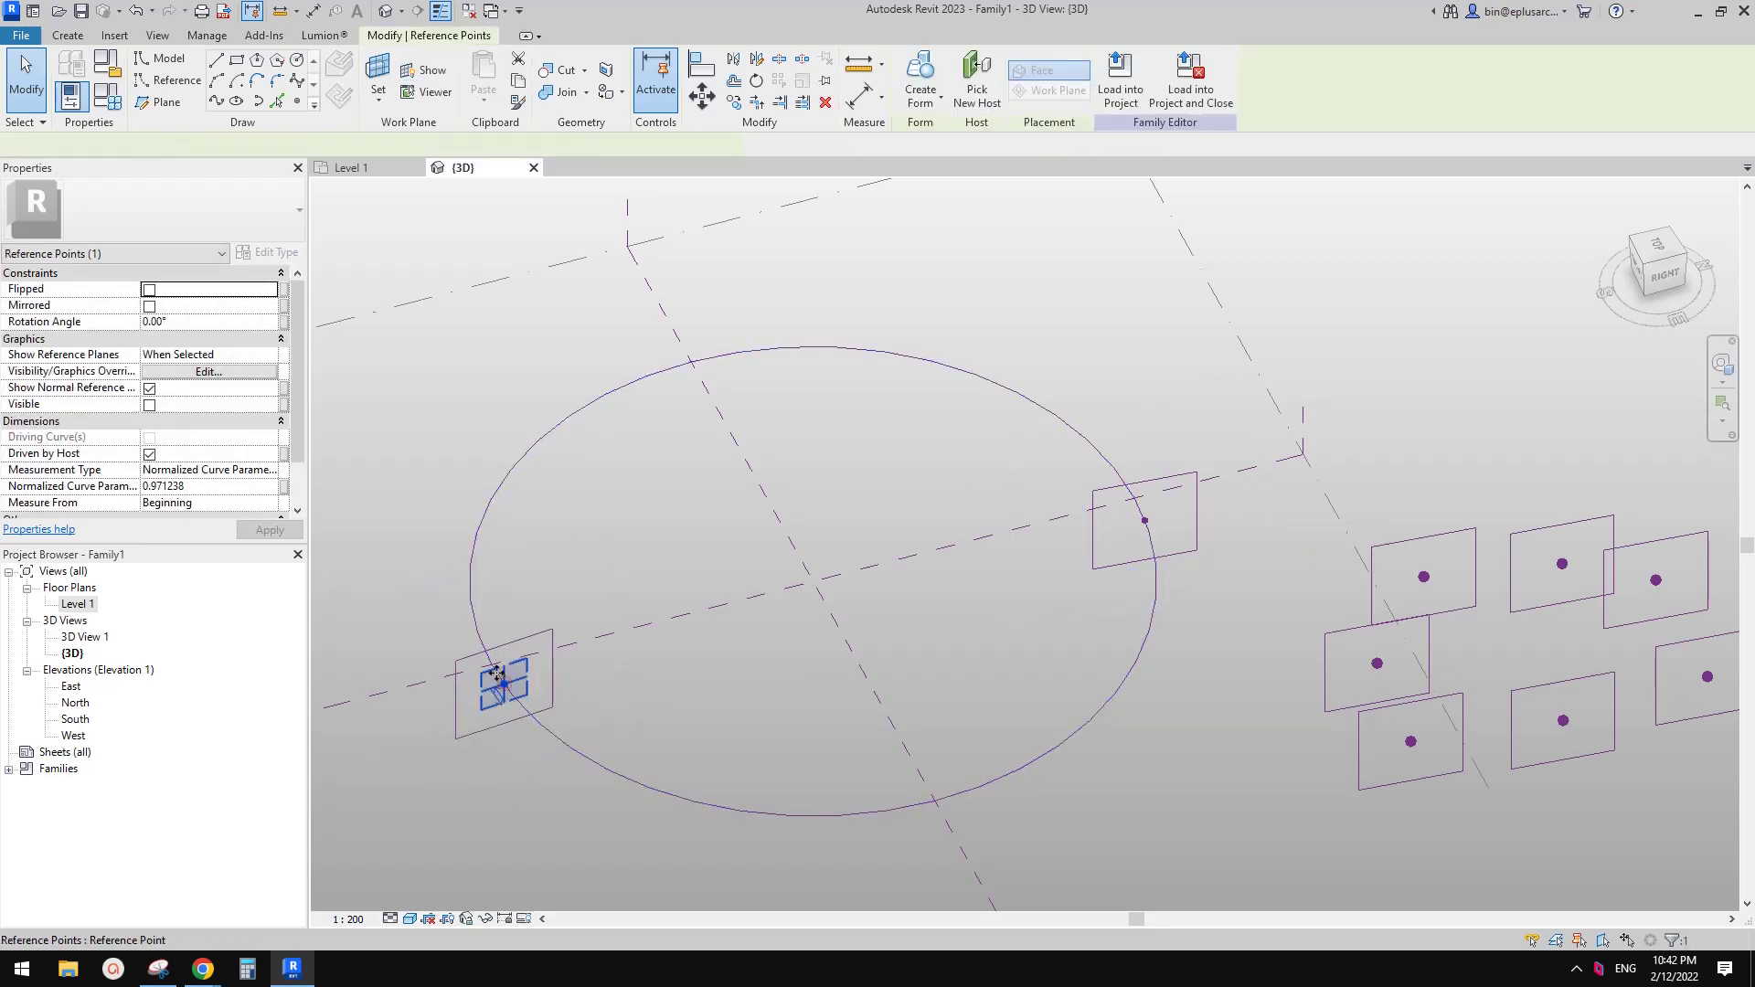
drag(496, 677, 1141, 498)
scroll(1131, 446, down, 2)
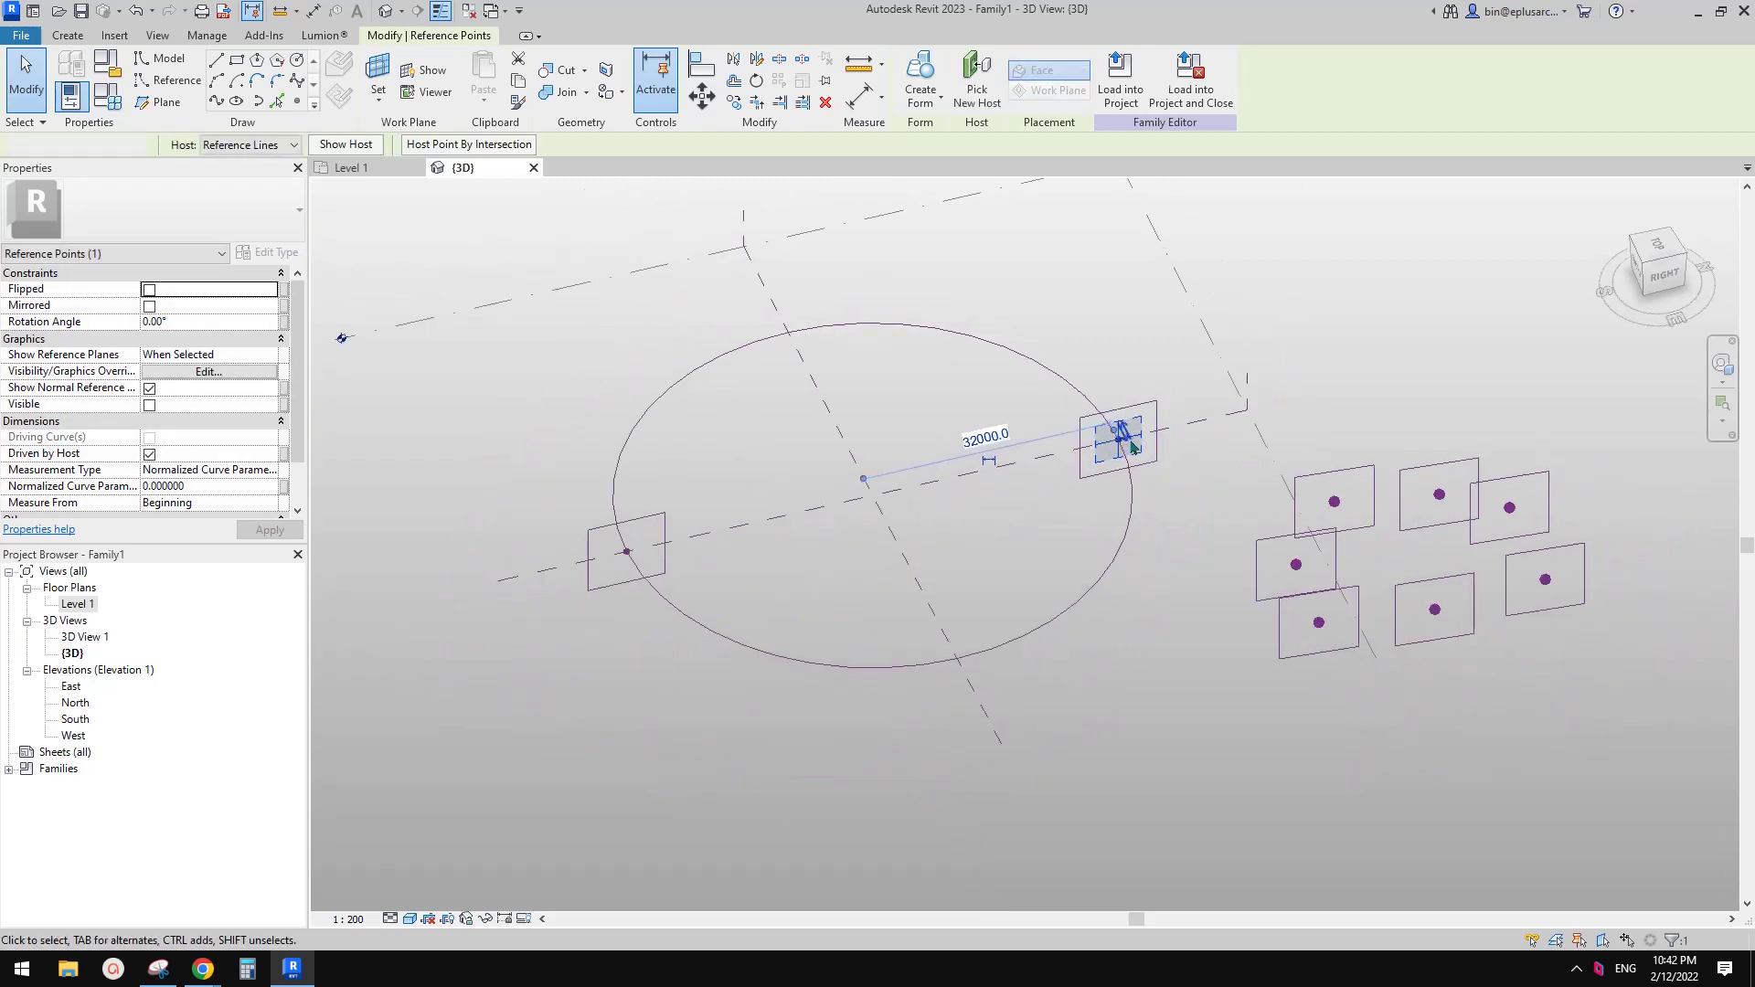
key(Escape)
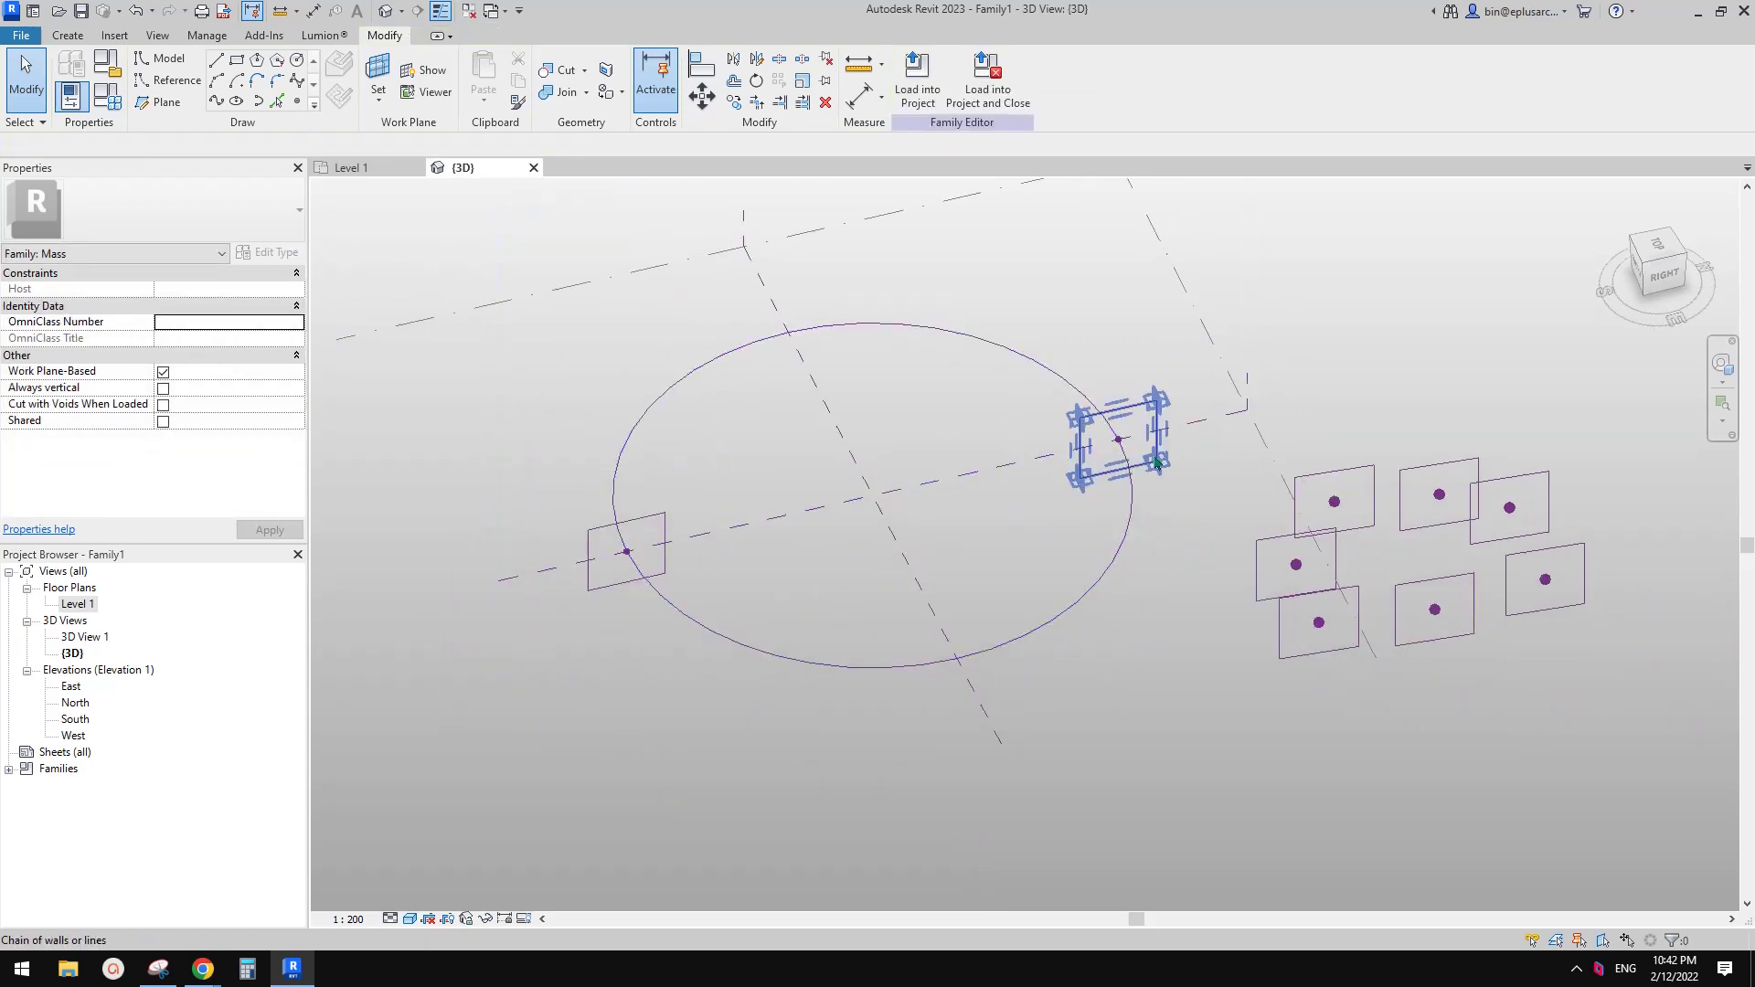
Move the square hosted on the first reference point straight up by 10000.
click(1155, 463)
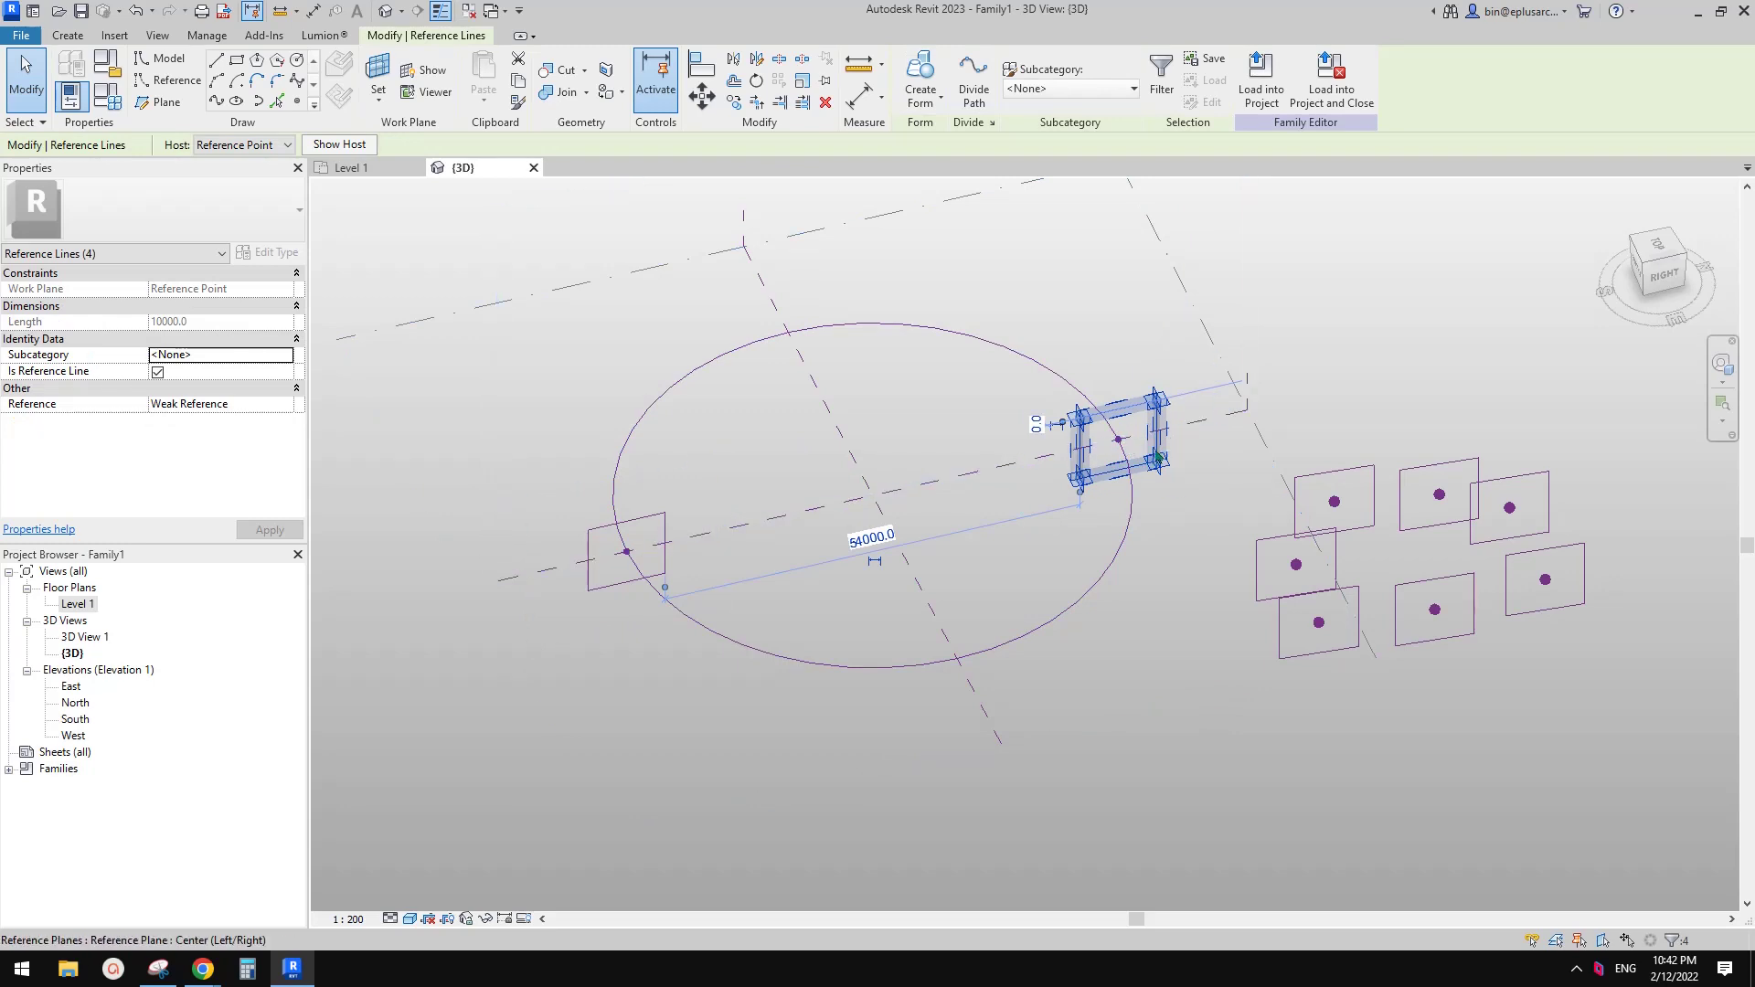
middle_drag(1130, 425, 1134, 453)
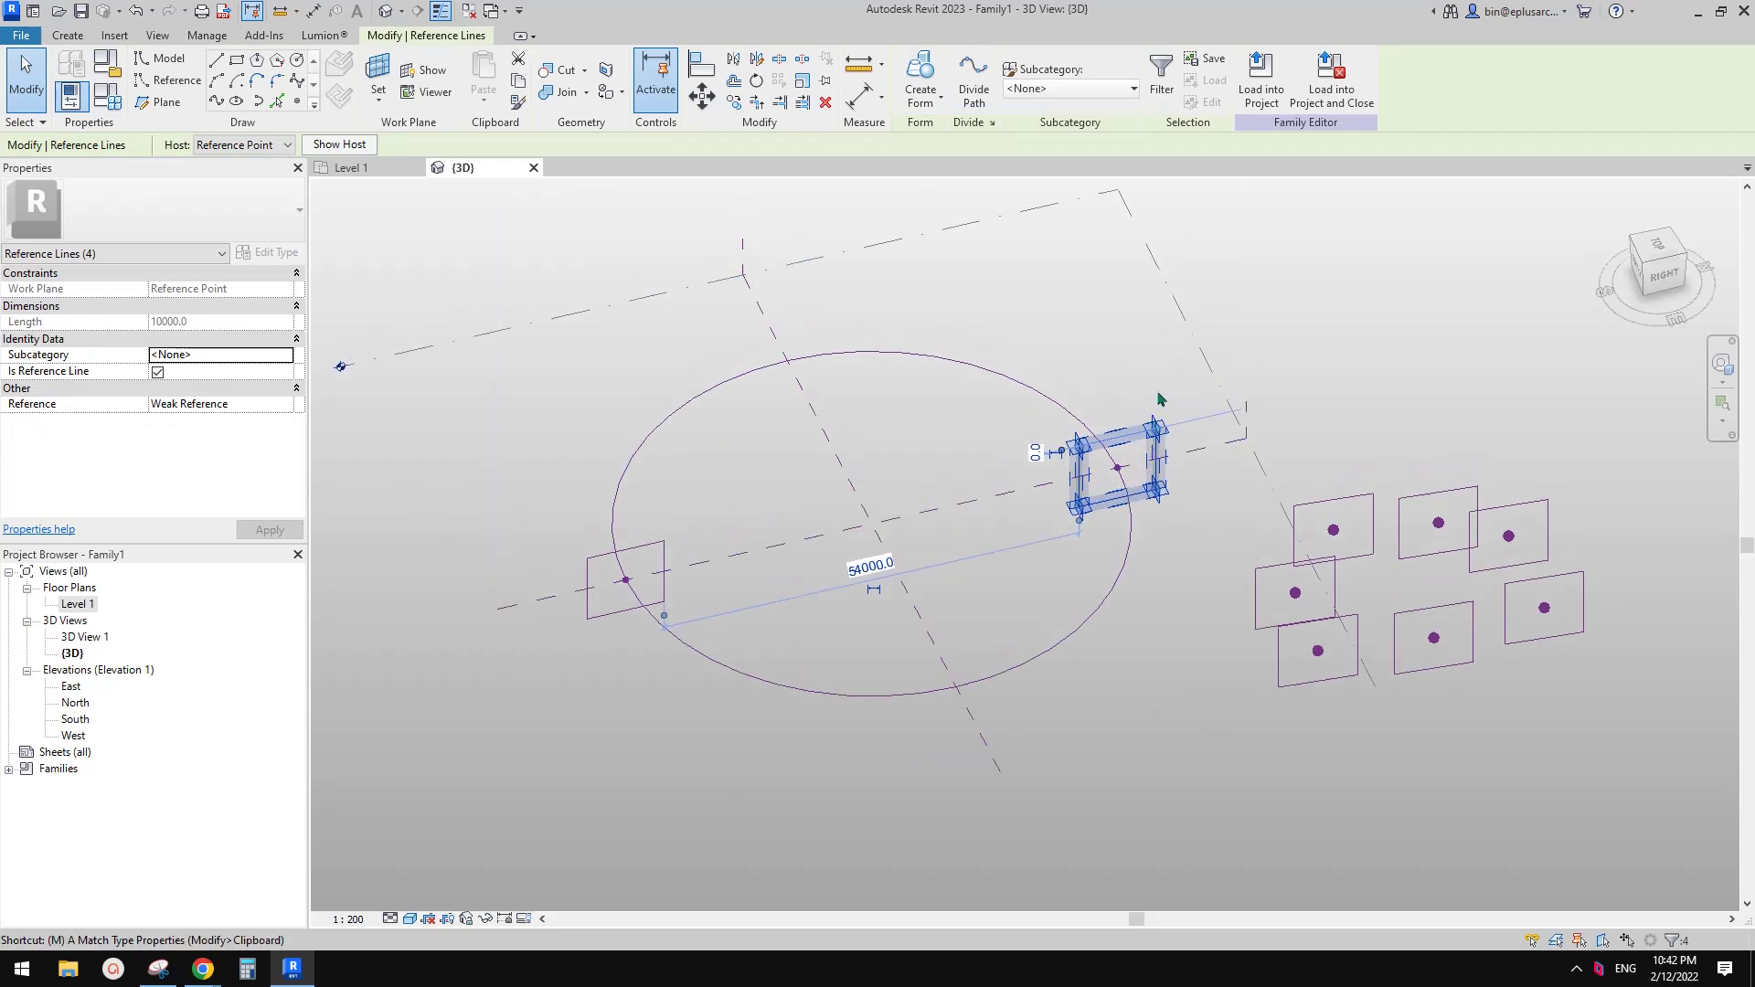
key(m)
key(v)
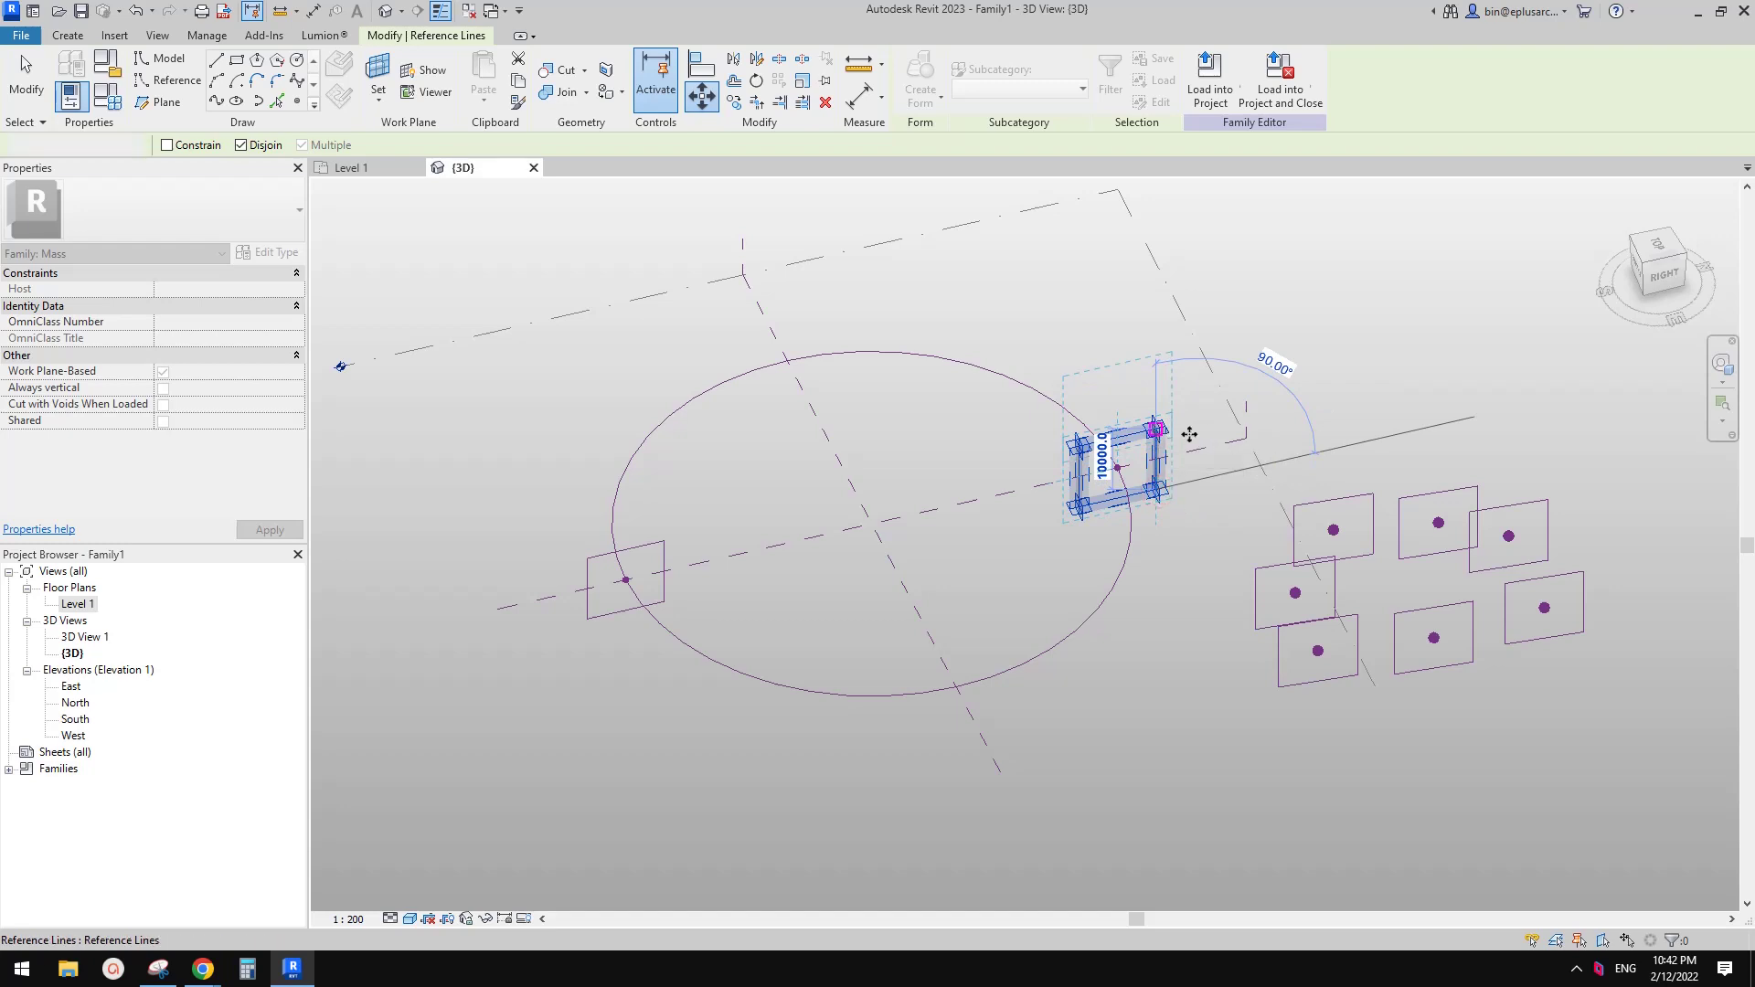
click(1144, 385)
key(Escape)
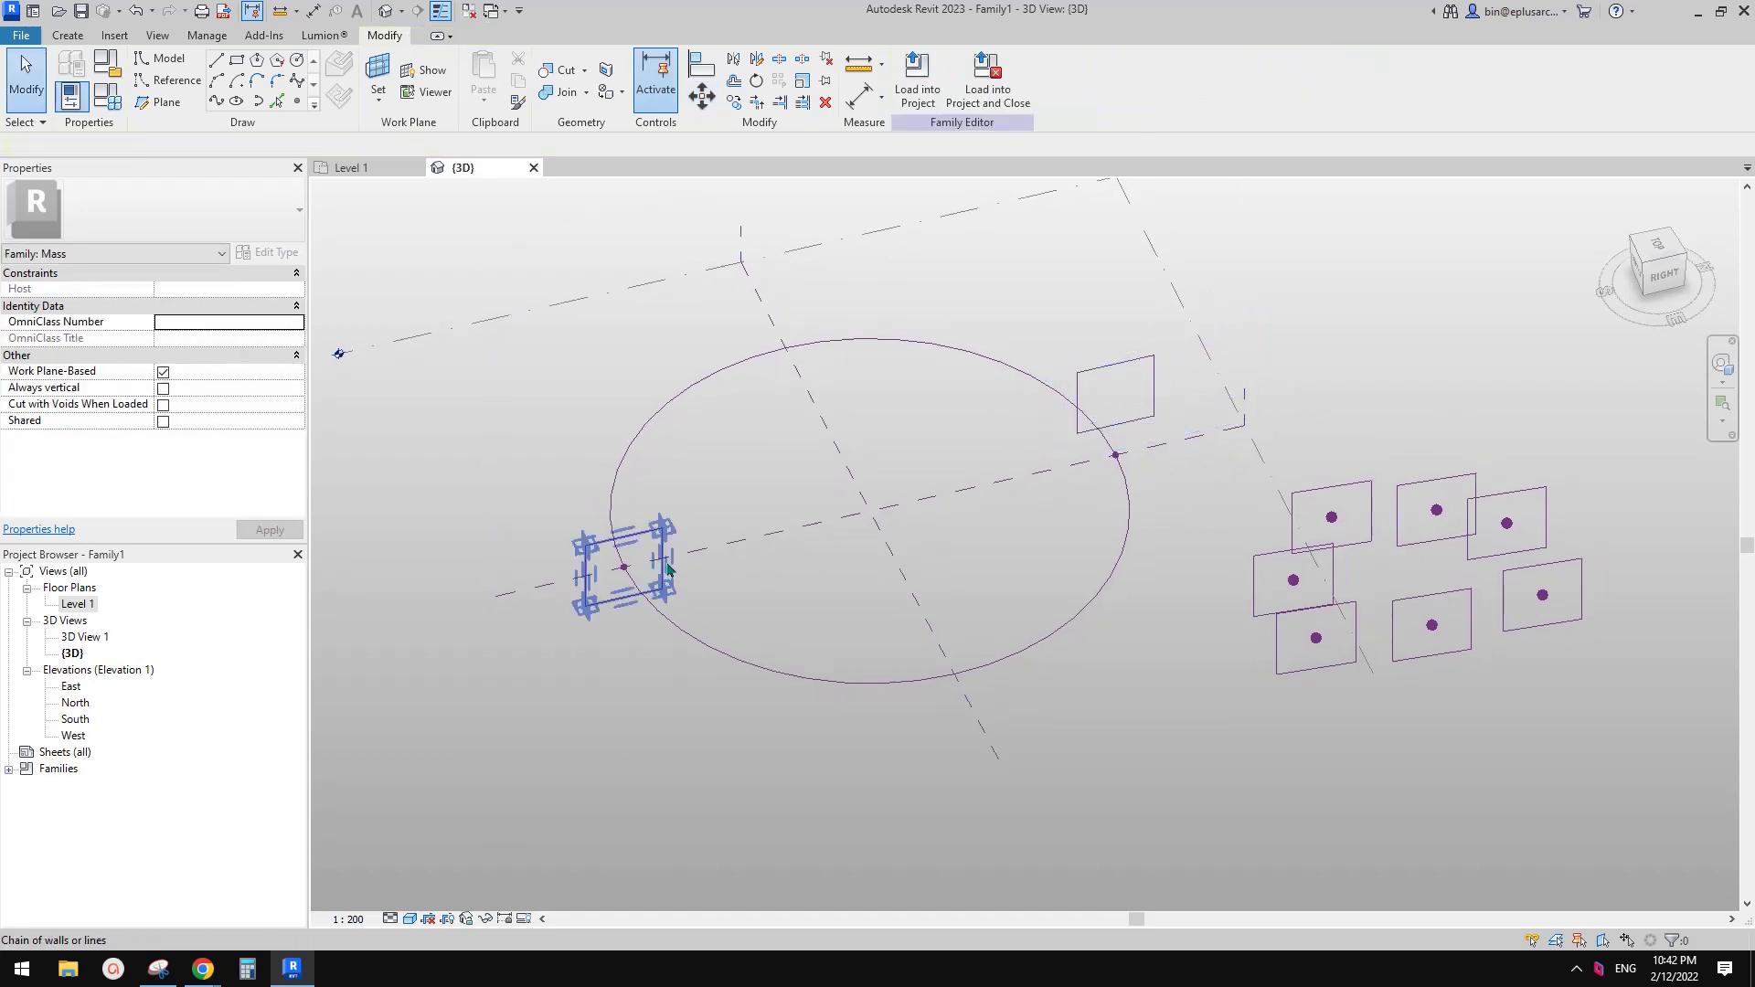
Move the square at the opposite arc end outward from the circle by its own 10000 width.
click(666, 569)
key(m)
key(v)
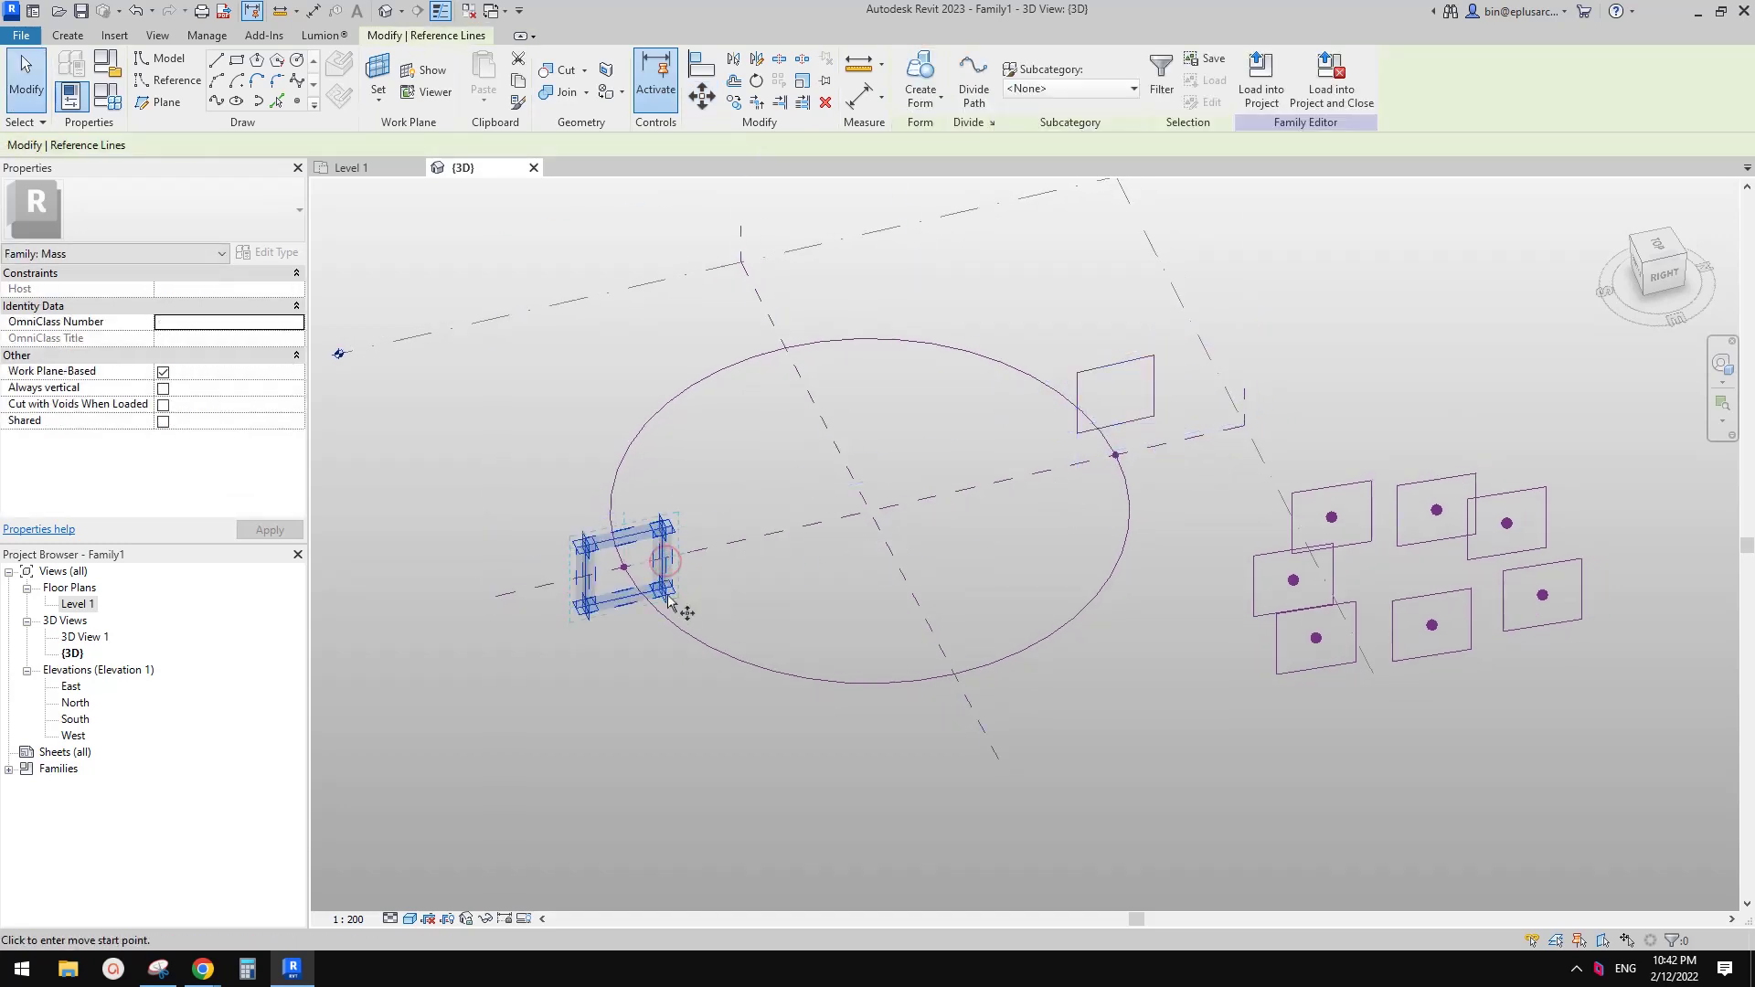
click(662, 591)
click(589, 615)
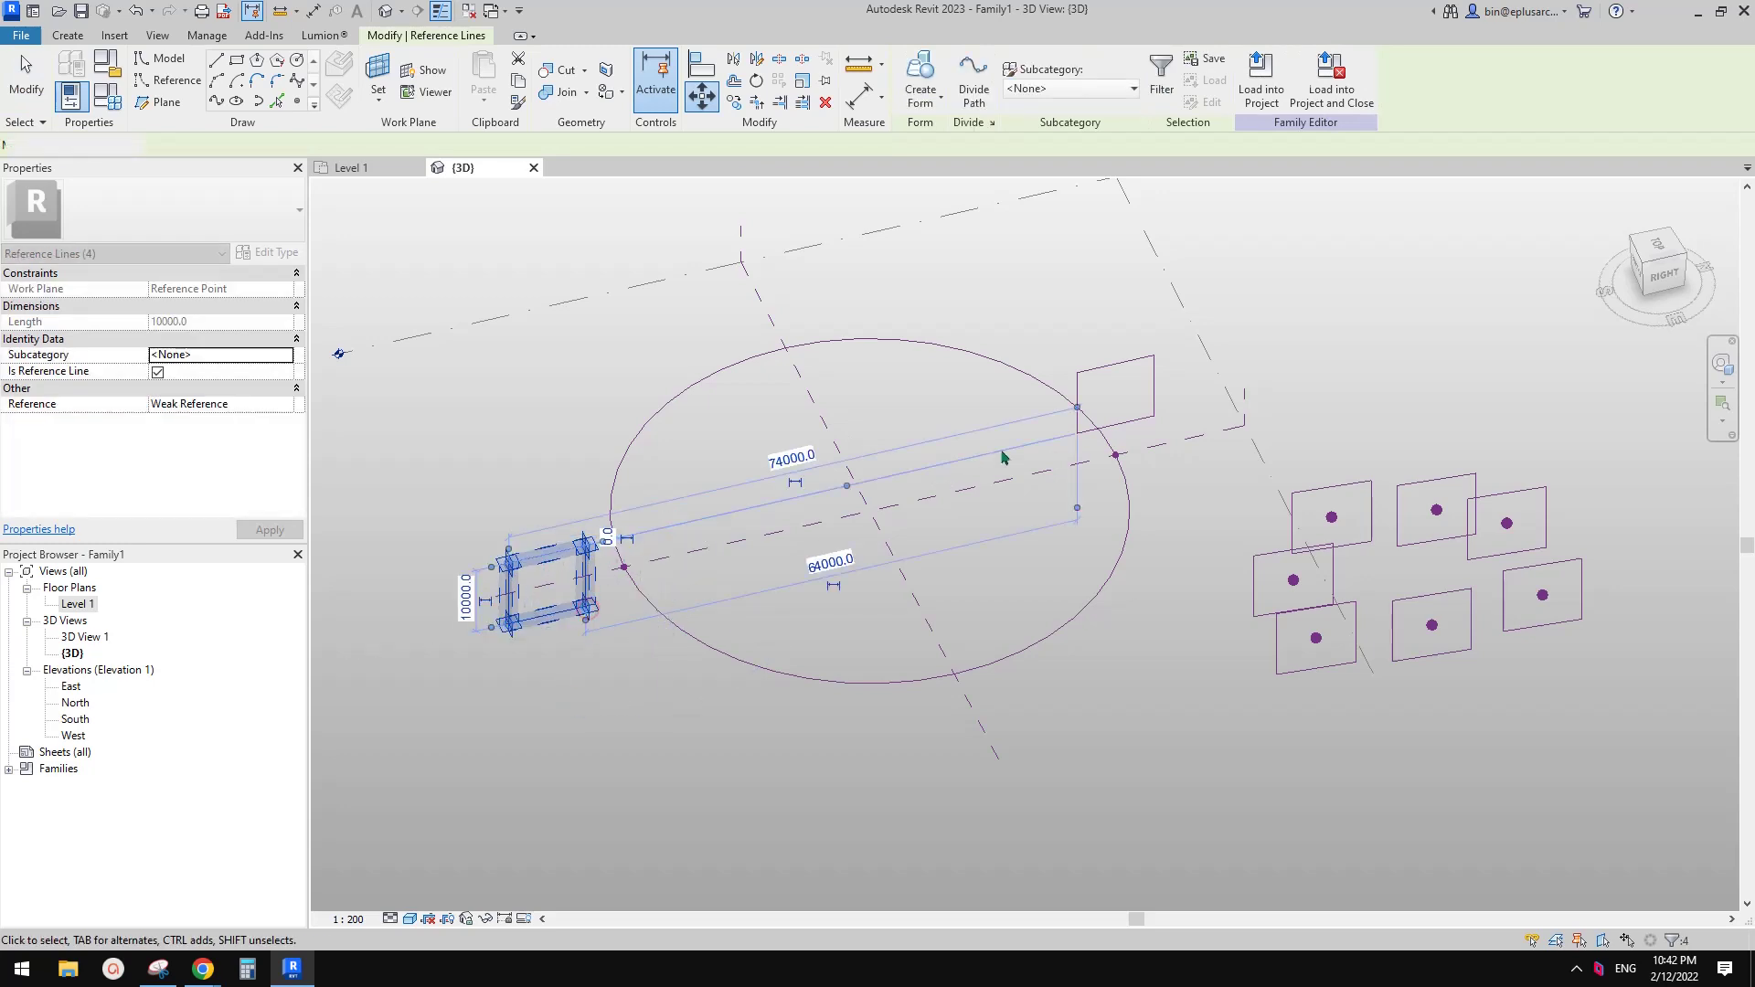
key(Escape)
Create a solid form from the two offset squares and the front arc joining them.
click(1156, 368)
ctrl+click(579, 561)
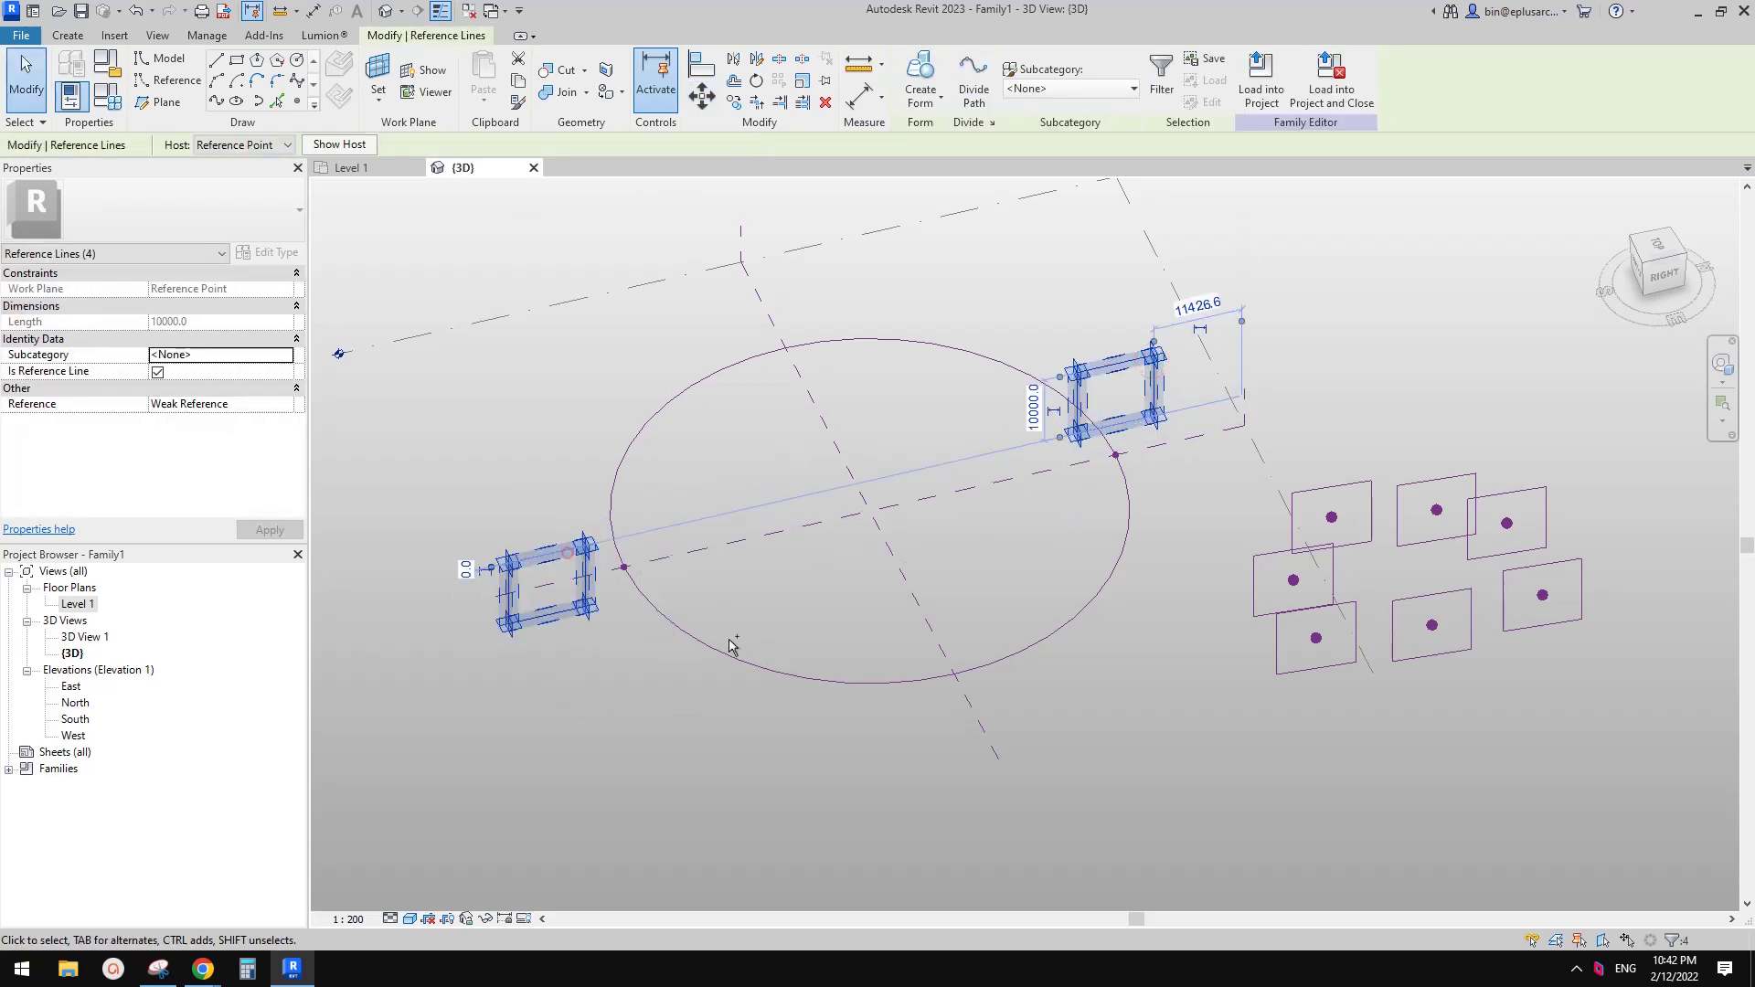
ctrl+click(901, 683)
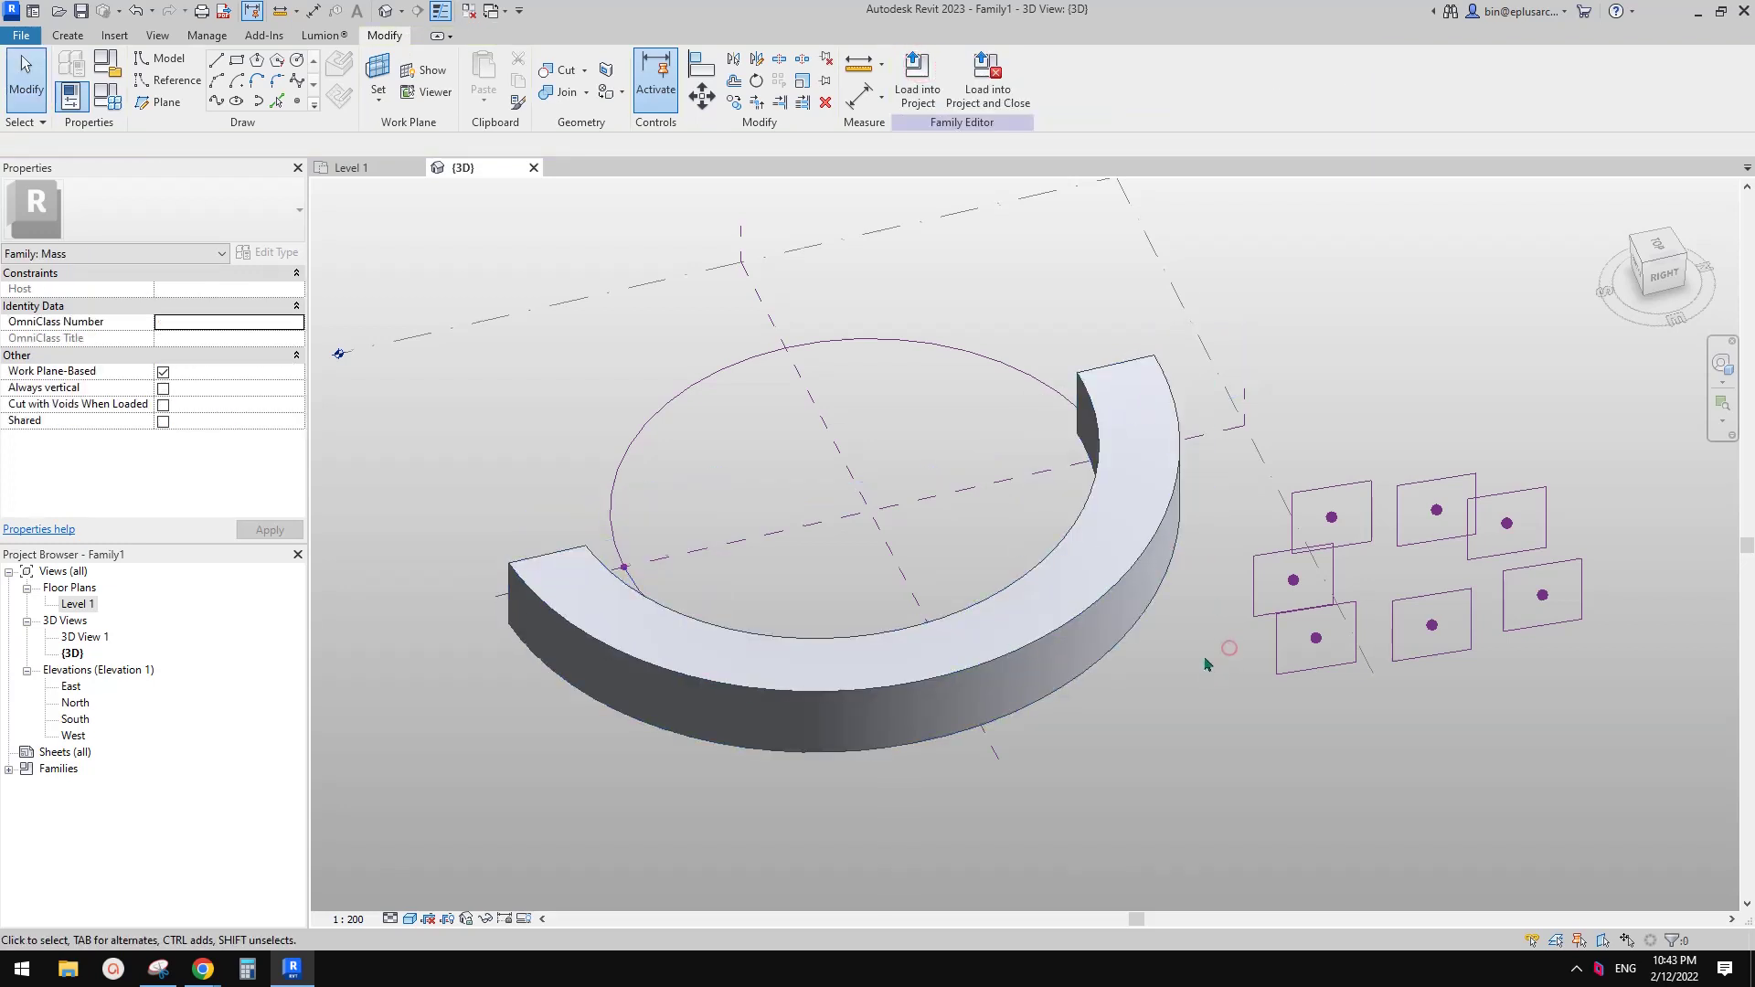
shift+middle_drag(1205, 665, 1254, 509)
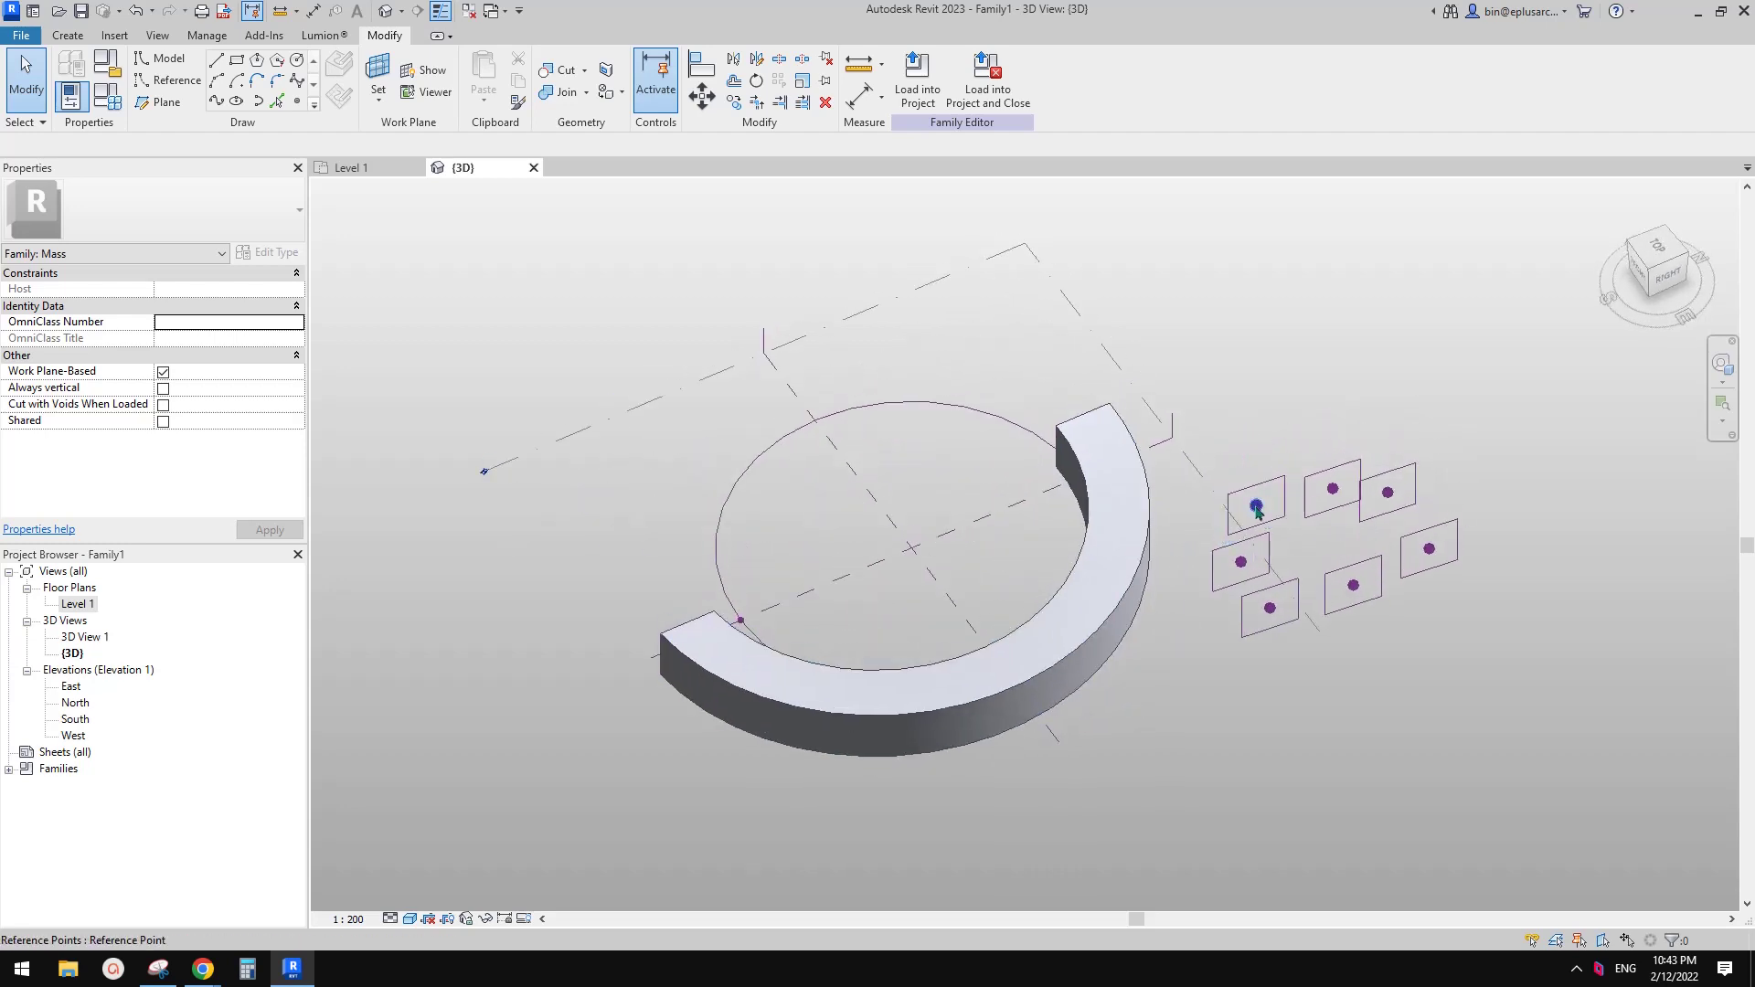
Rehost two more copied reference points onto the circle's back arc, one near each end of the solid form.
click(1256, 508)
click(960, 107)
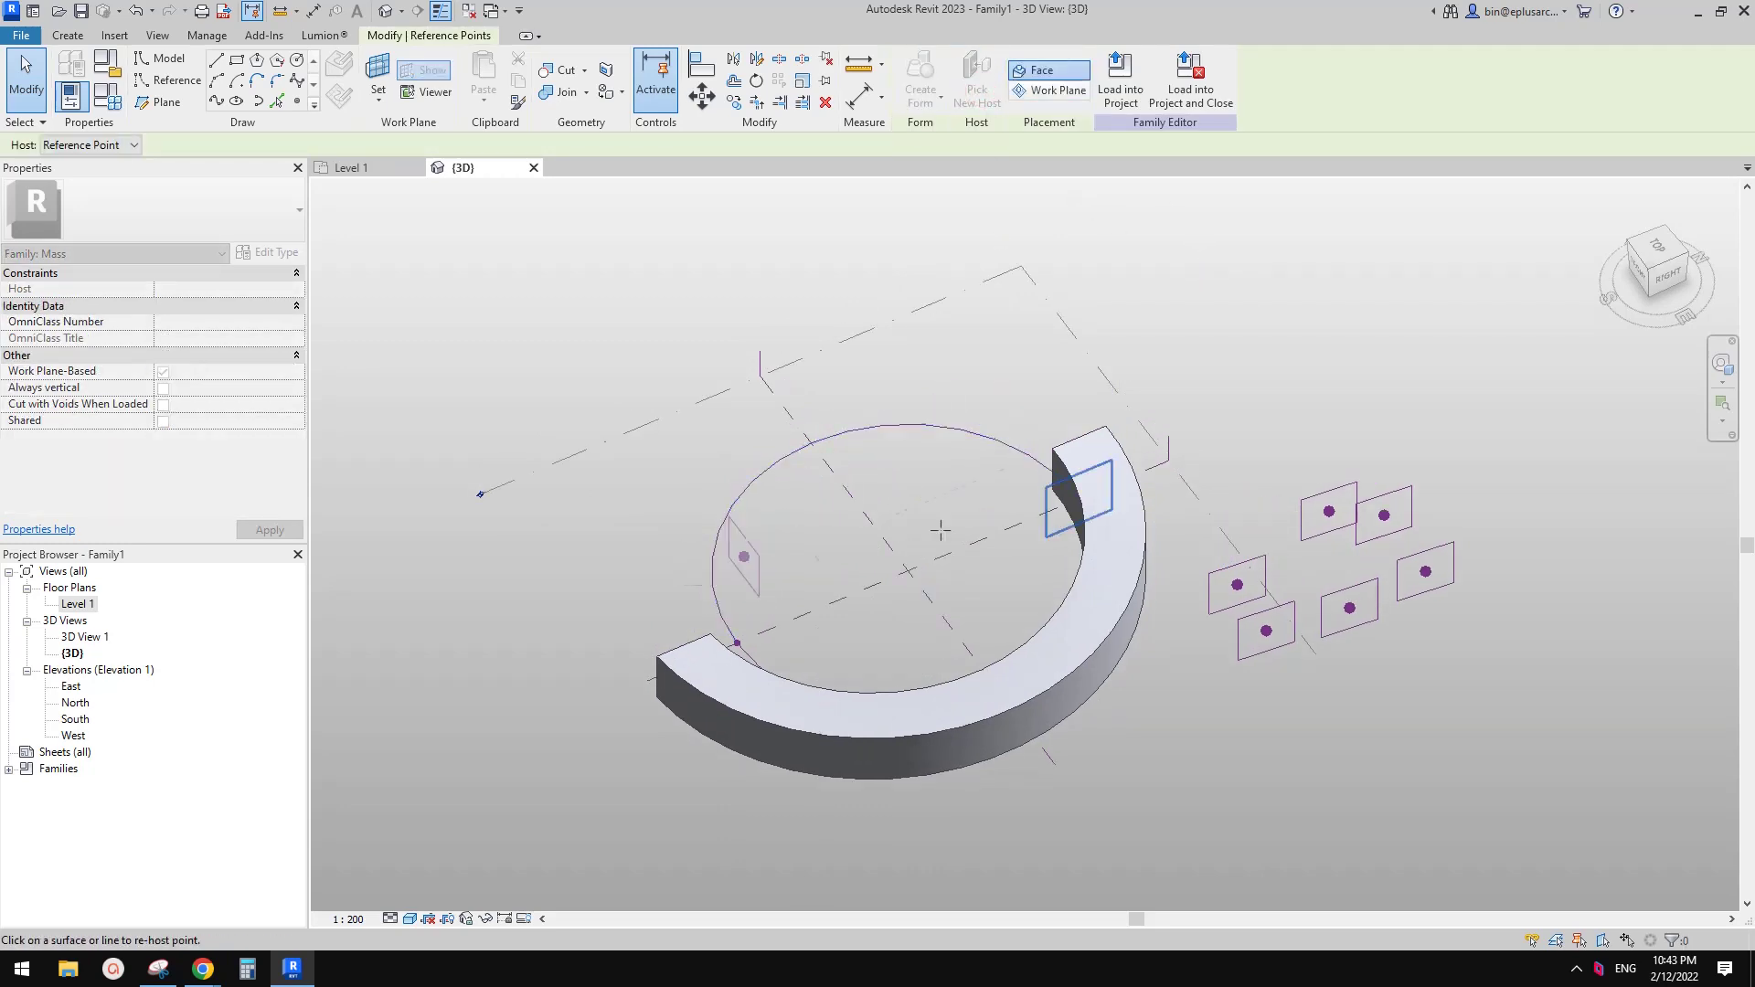
click(711, 572)
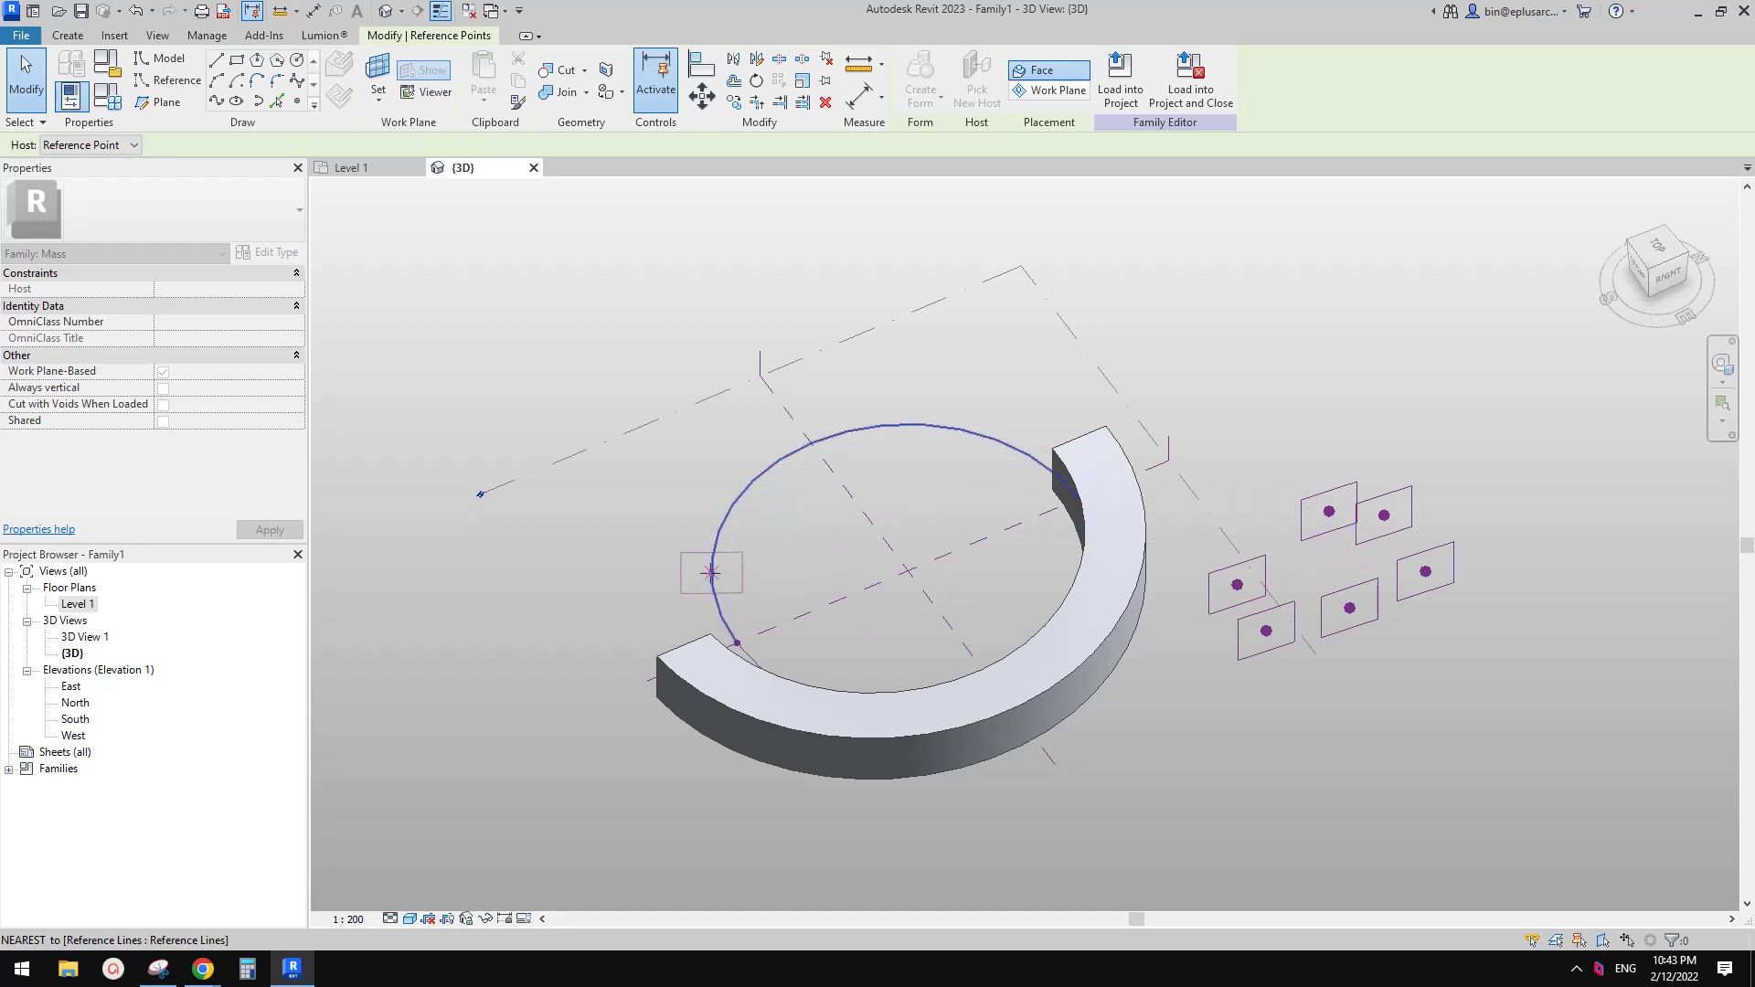
click(1328, 510)
click(960, 106)
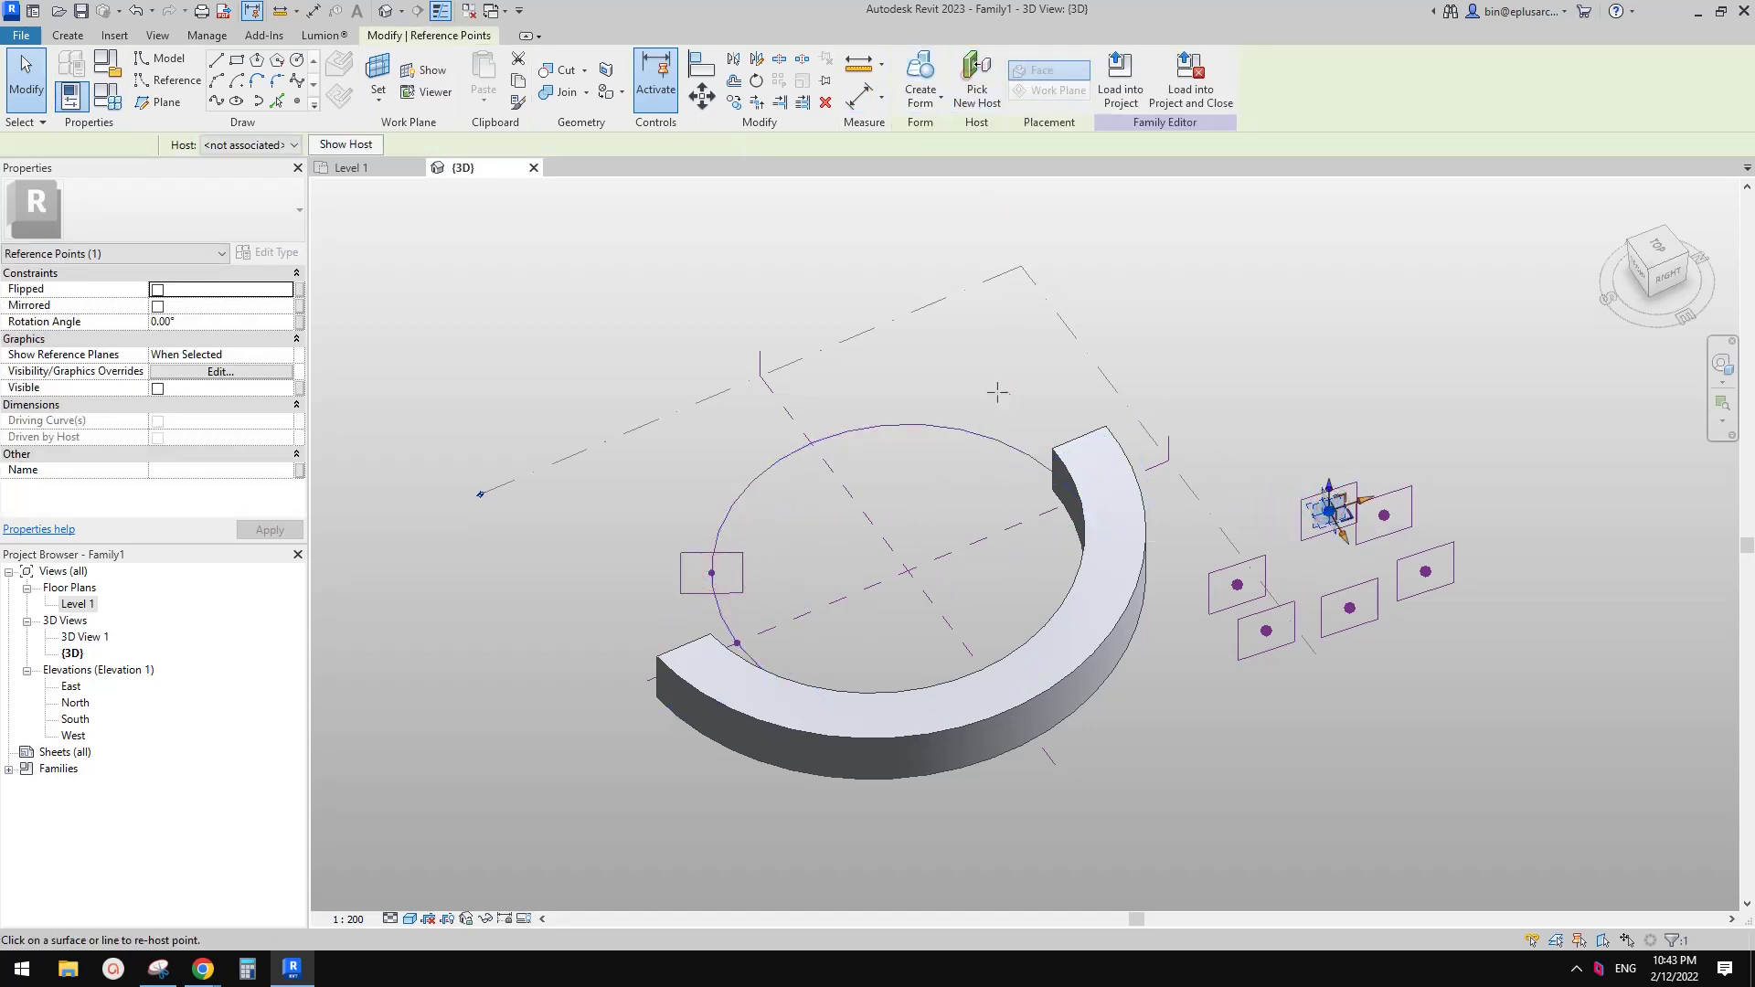
click(997, 439)
Move the back-arc square beside the raised end of the form straight up by 10000.
click(1004, 431)
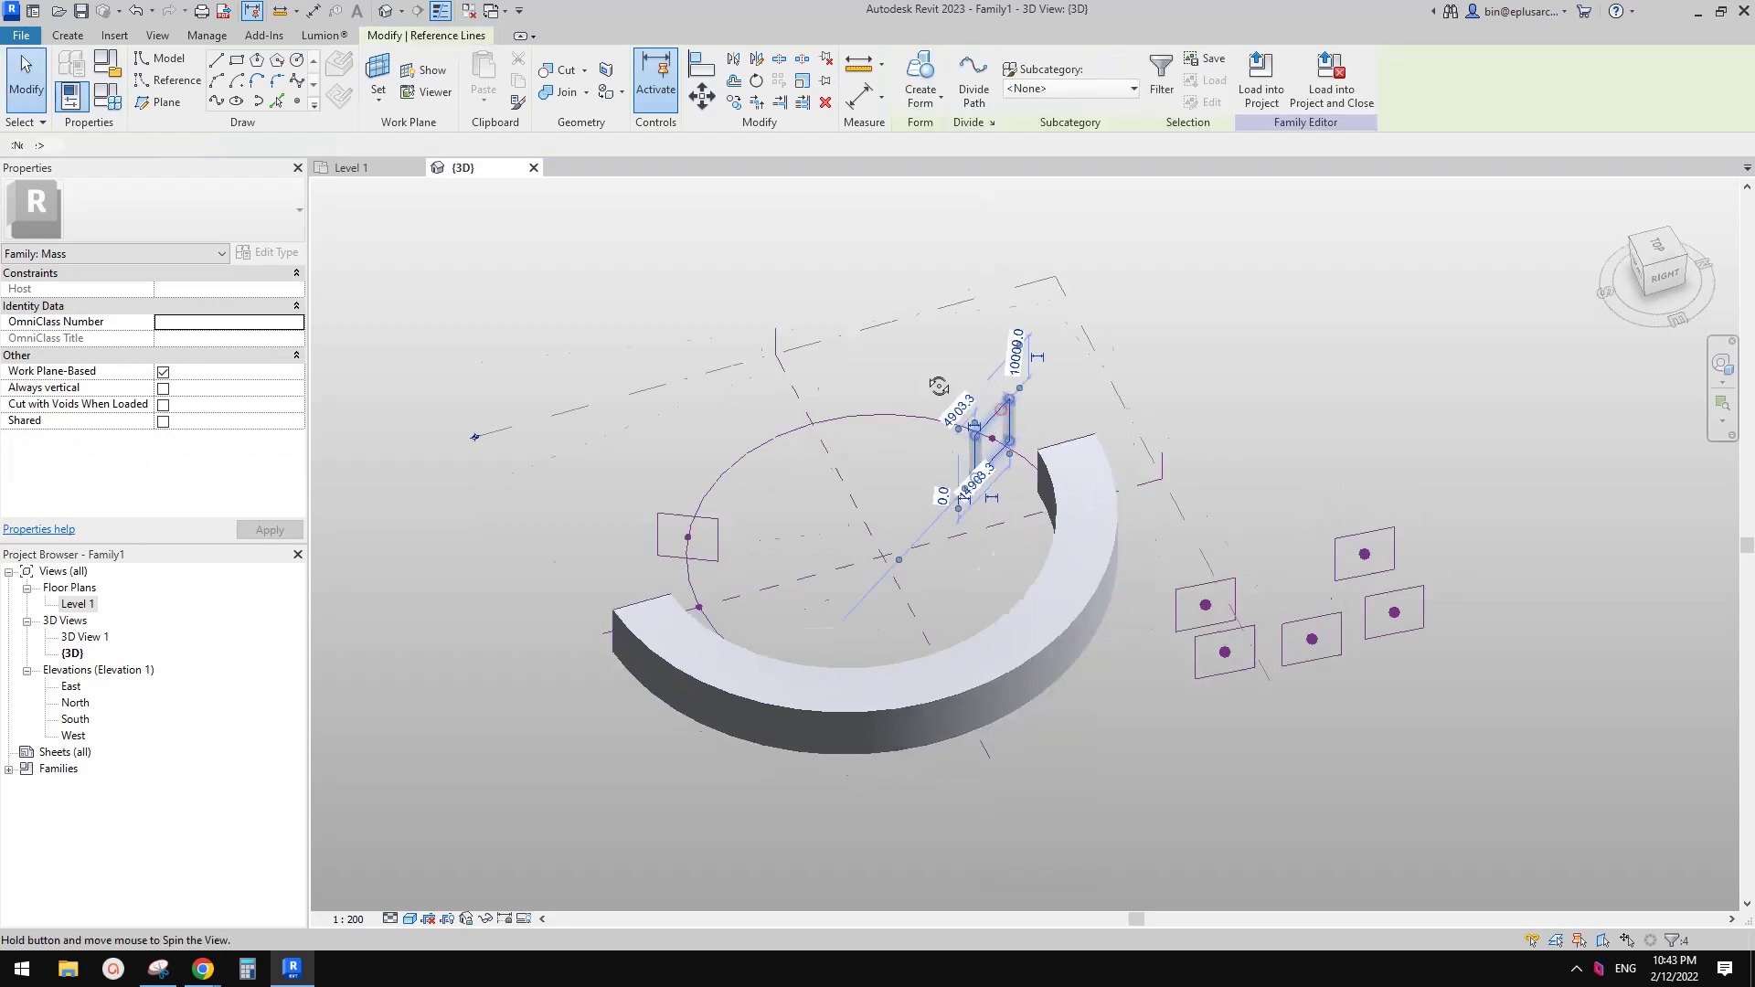
shift+middle_drag(1004, 432, 1085, 375)
key(m)
key(v)
click(1088, 435)
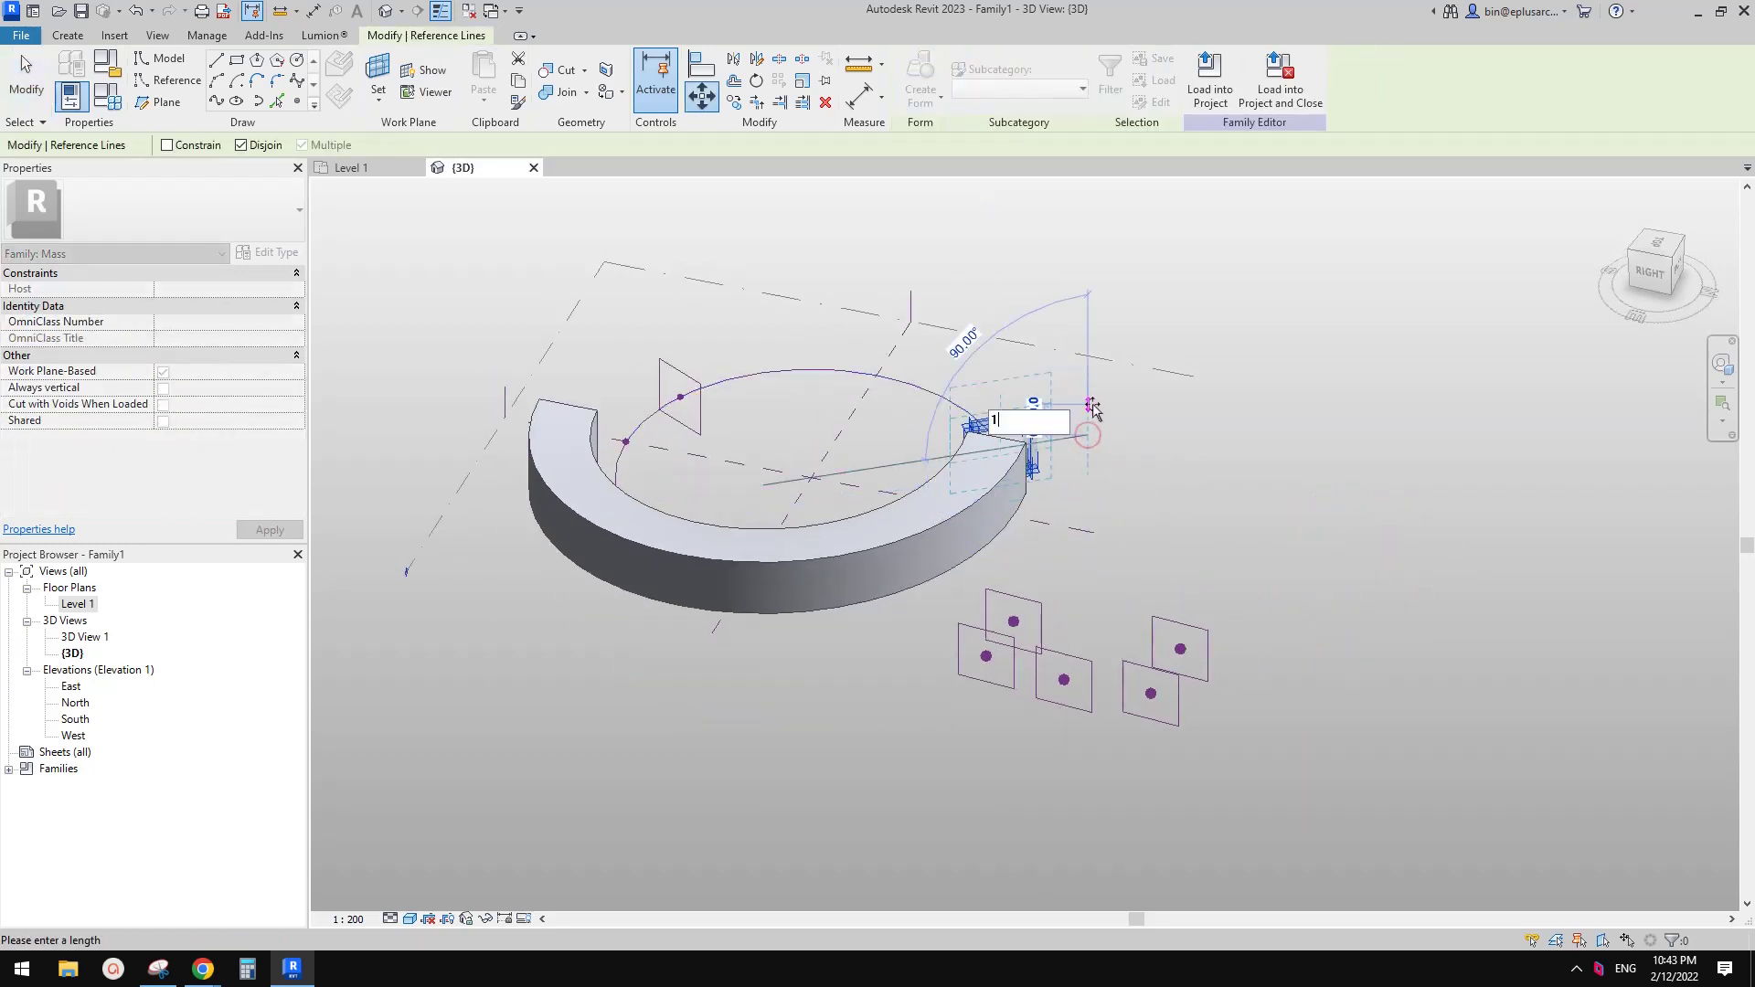
key(Return)
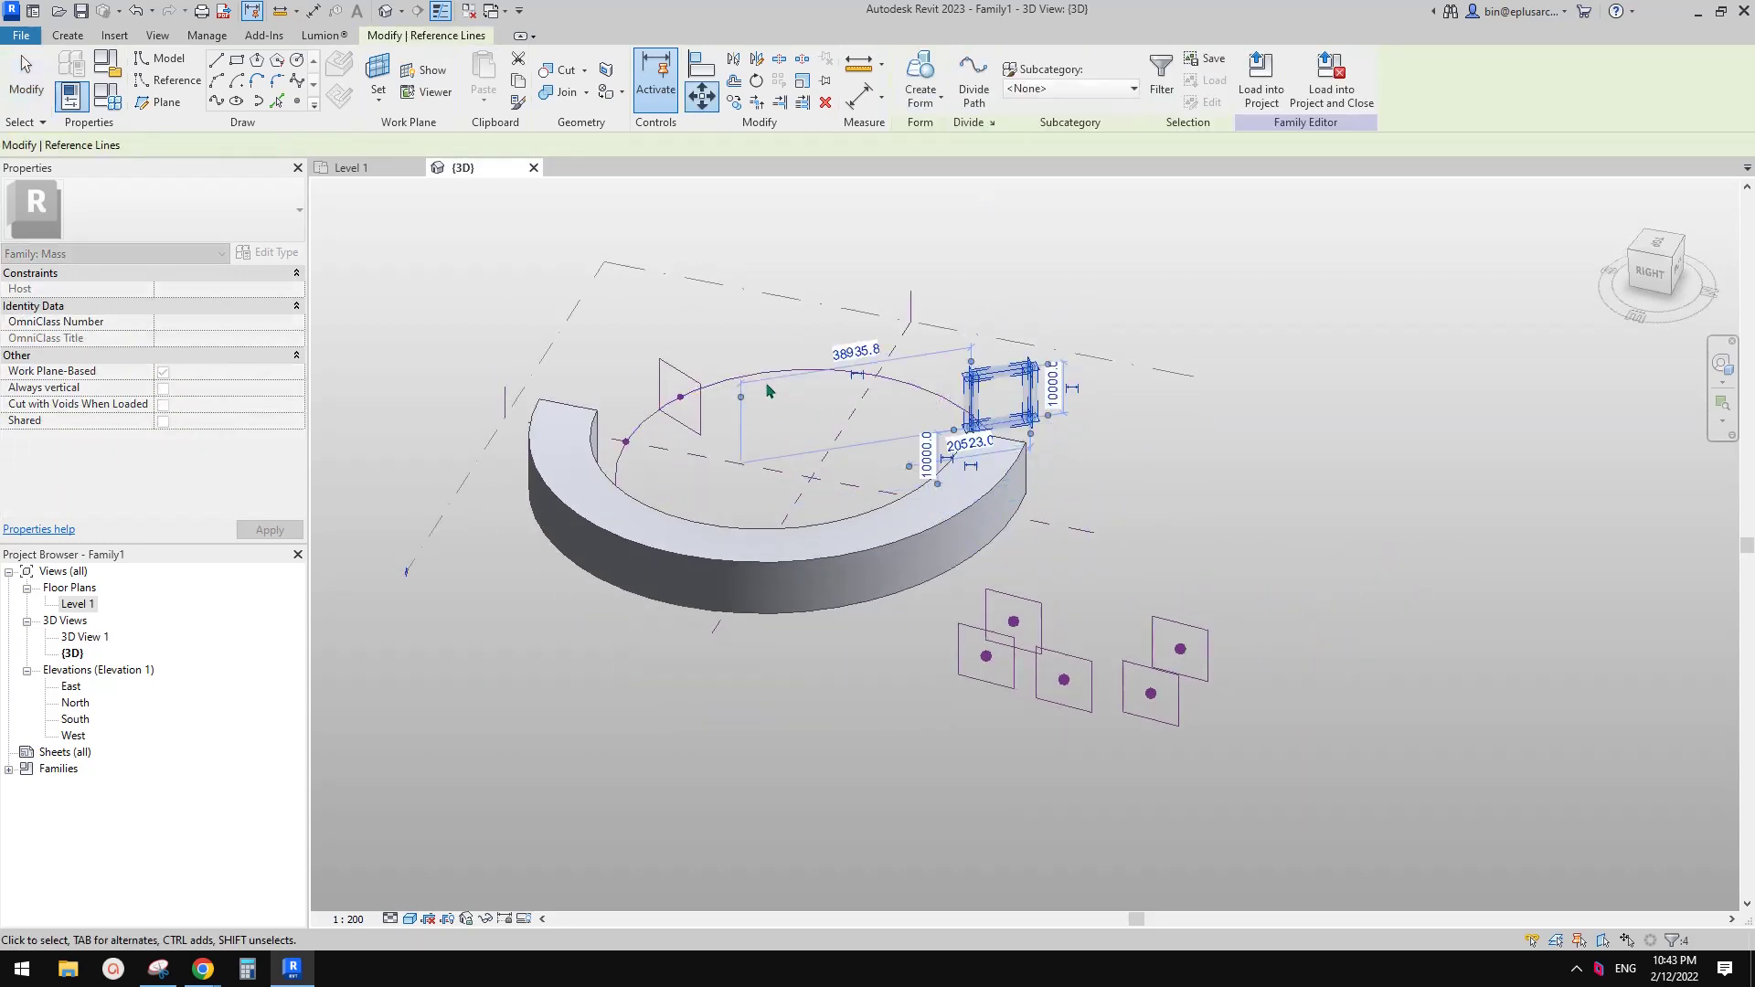
Move the other back-arc square outward from the circle by its own 10000 width.
shift+middle_drag(1094, 413, 754, 476)
scroll(746, 470, up, 3)
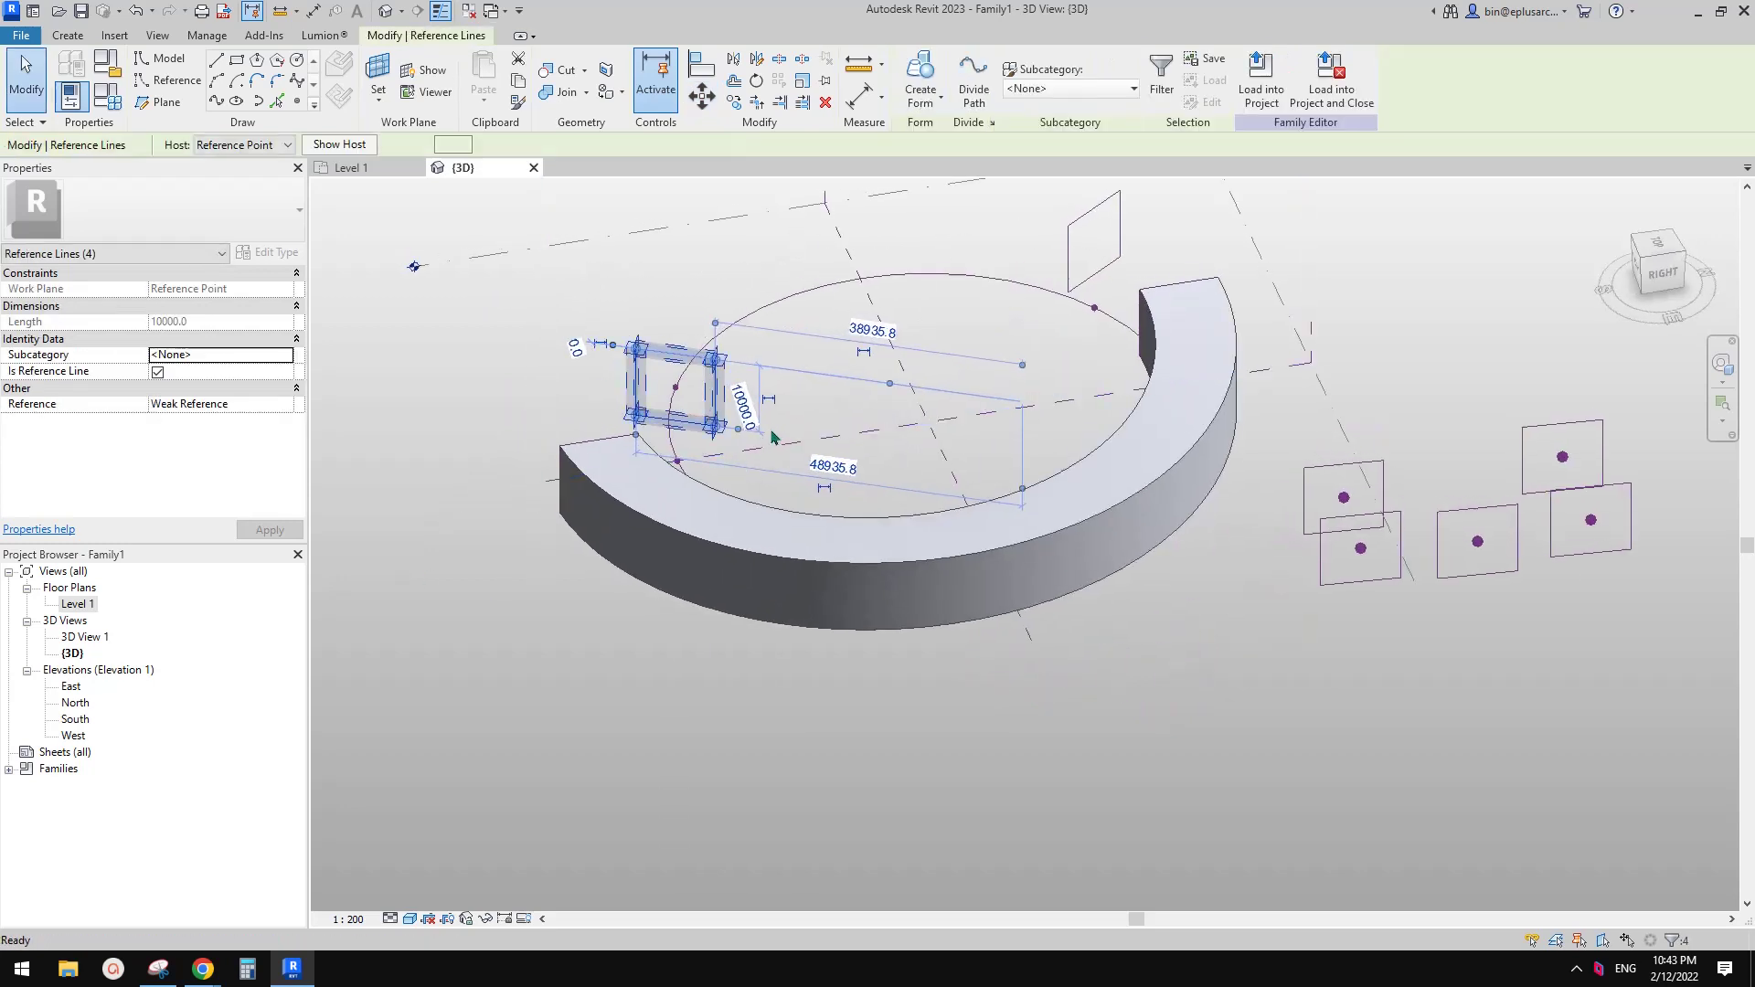
key(m)
key(v)
click(638, 419)
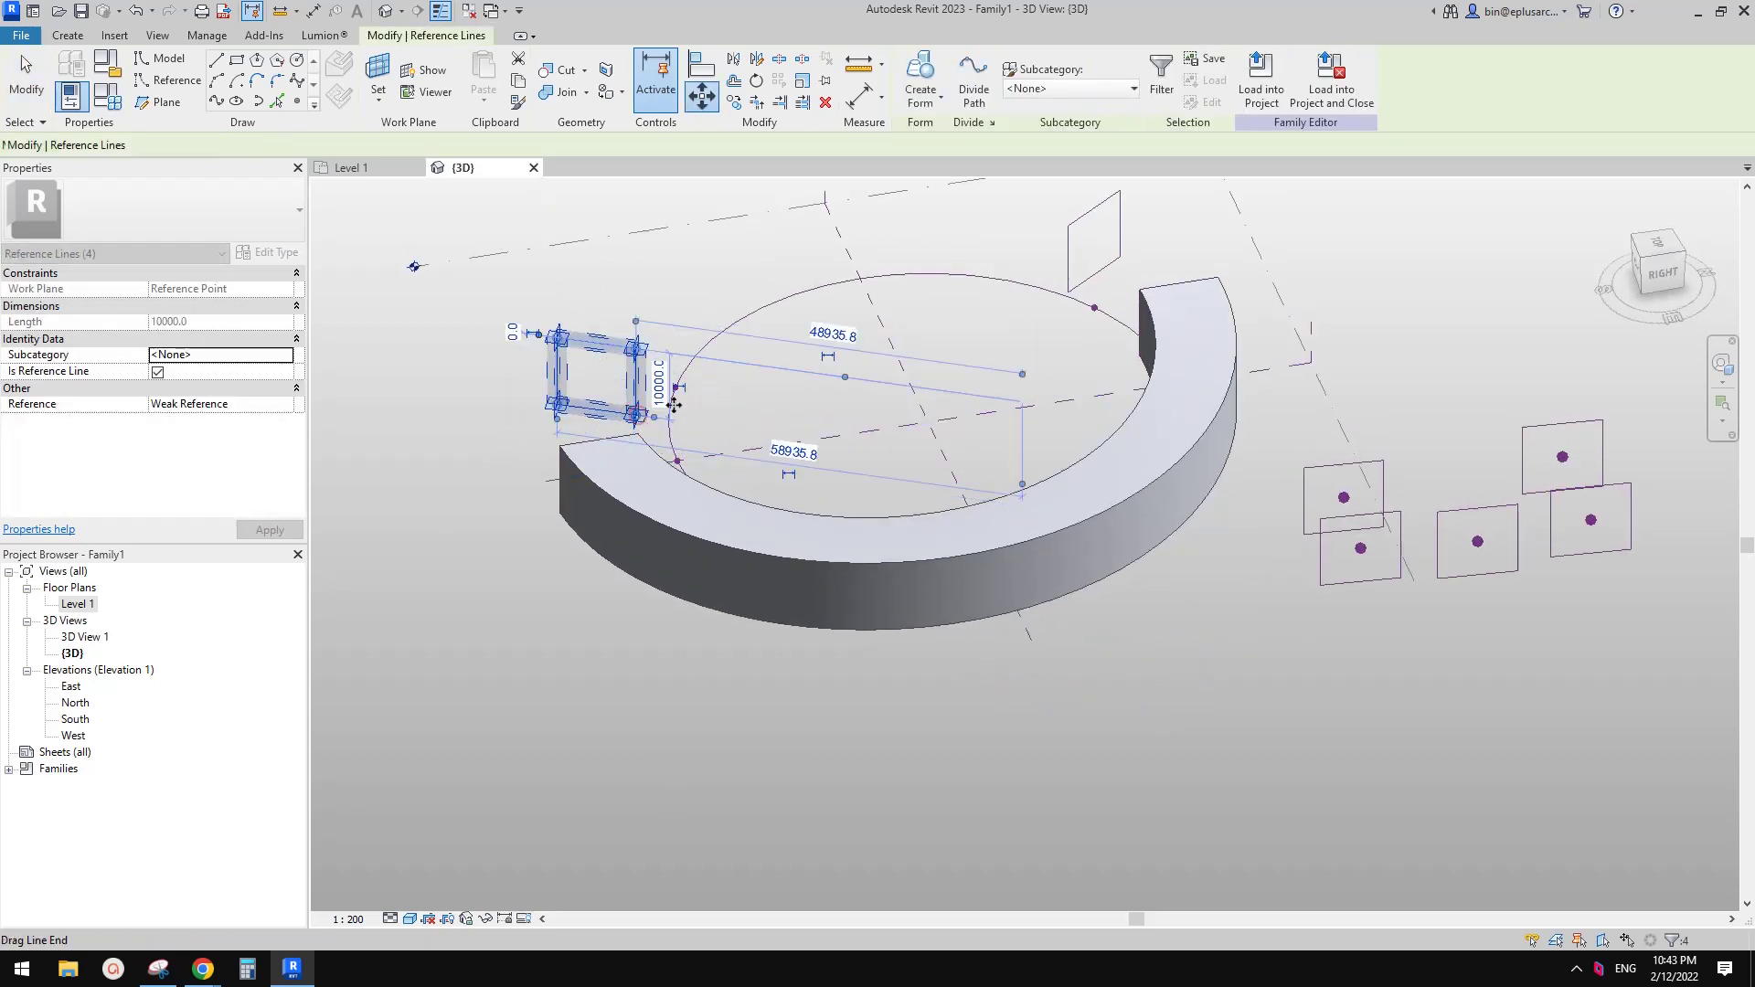
Try to slide the two back-arc reference points to the ends of the arc, against the ends of the solid form.
key(Escape)
scroll(606, 393, up, 1)
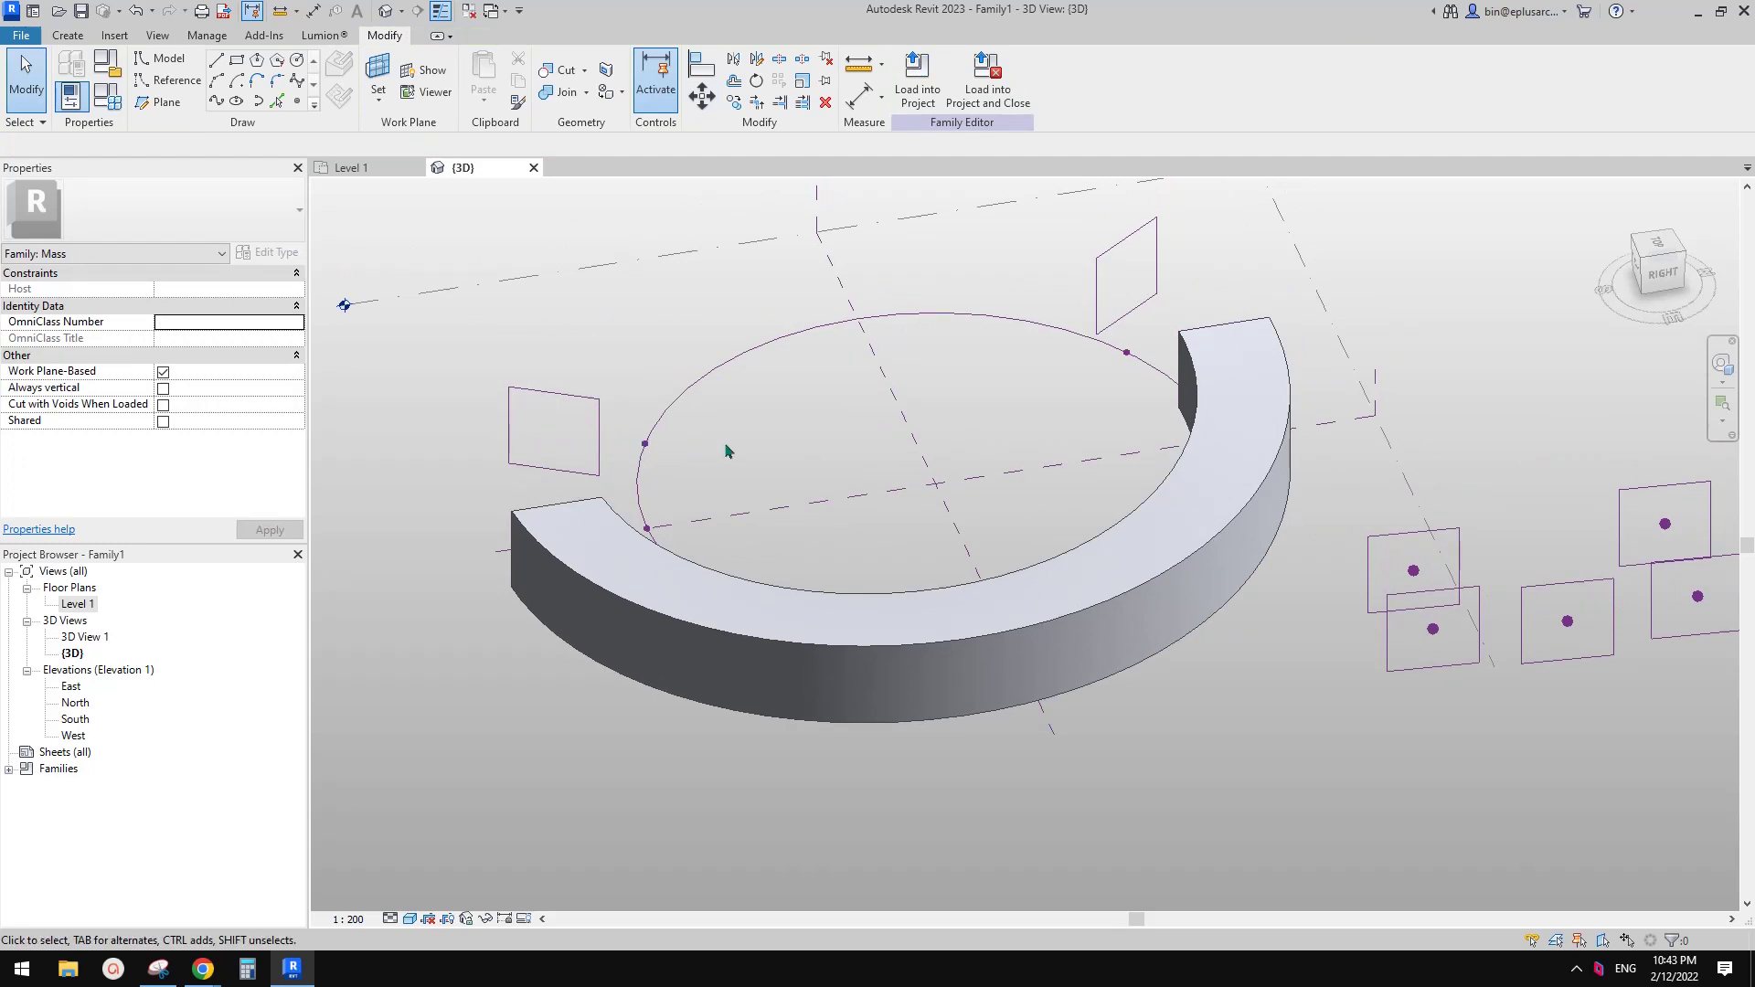
shift+middle_drag(726, 450, 897, 497)
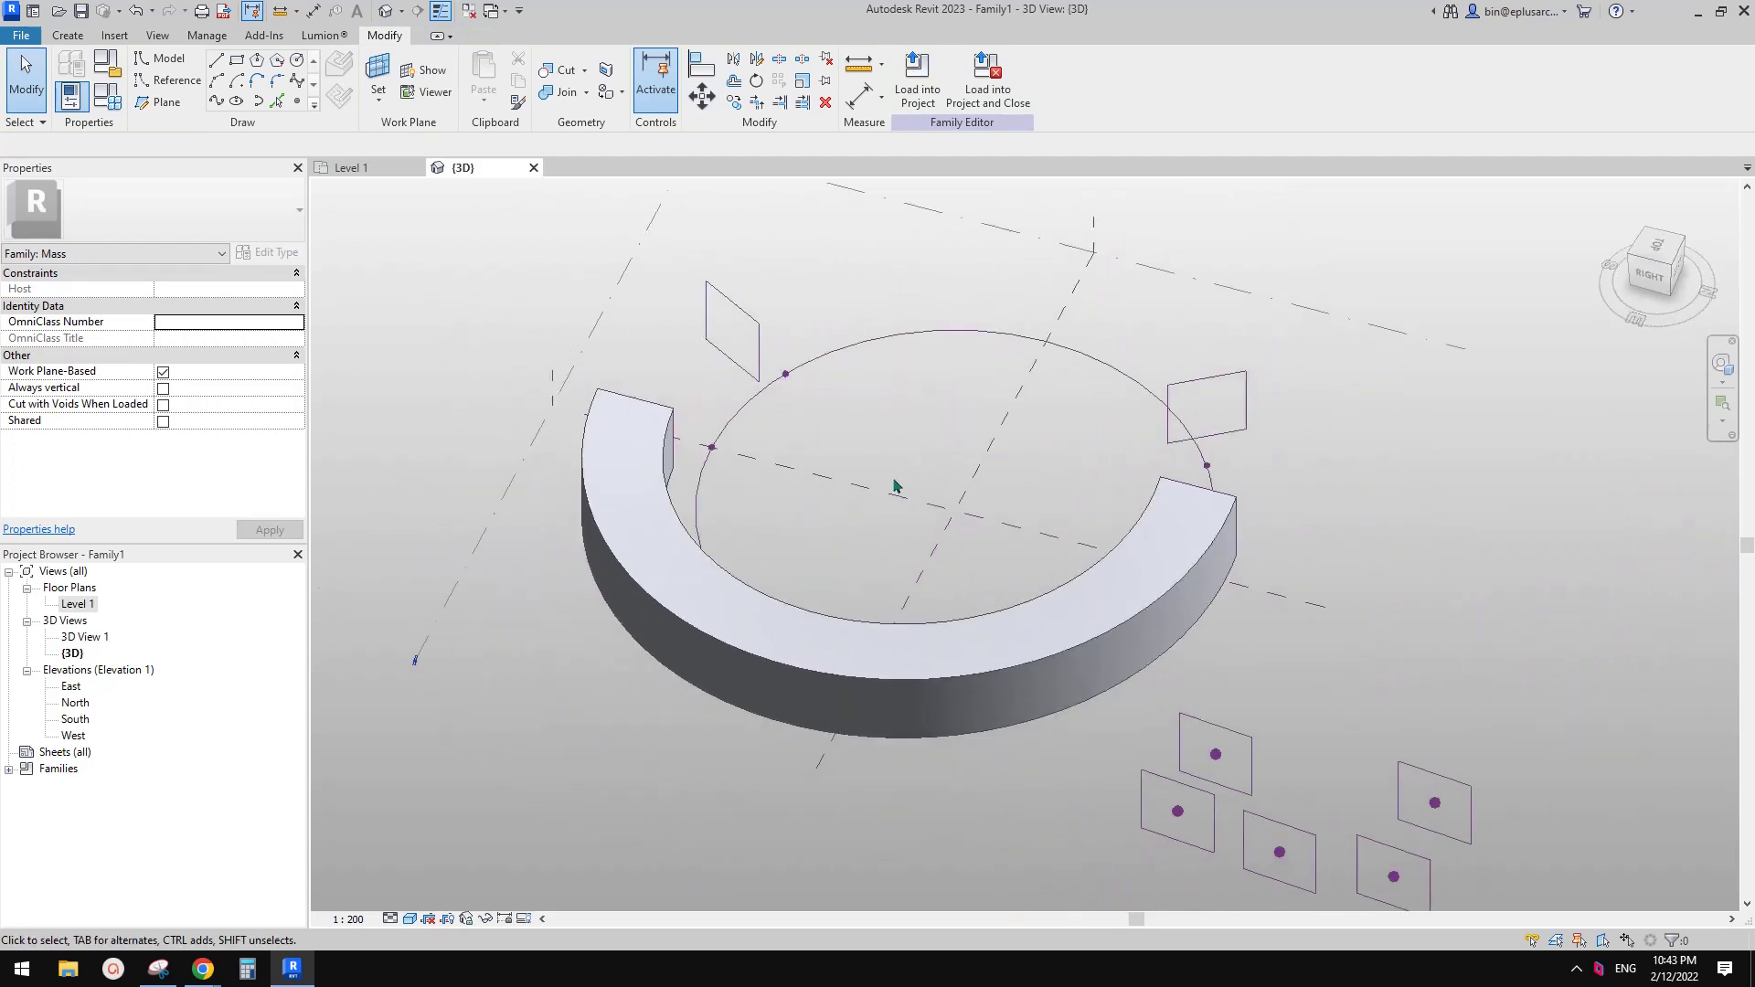
click(1088, 620)
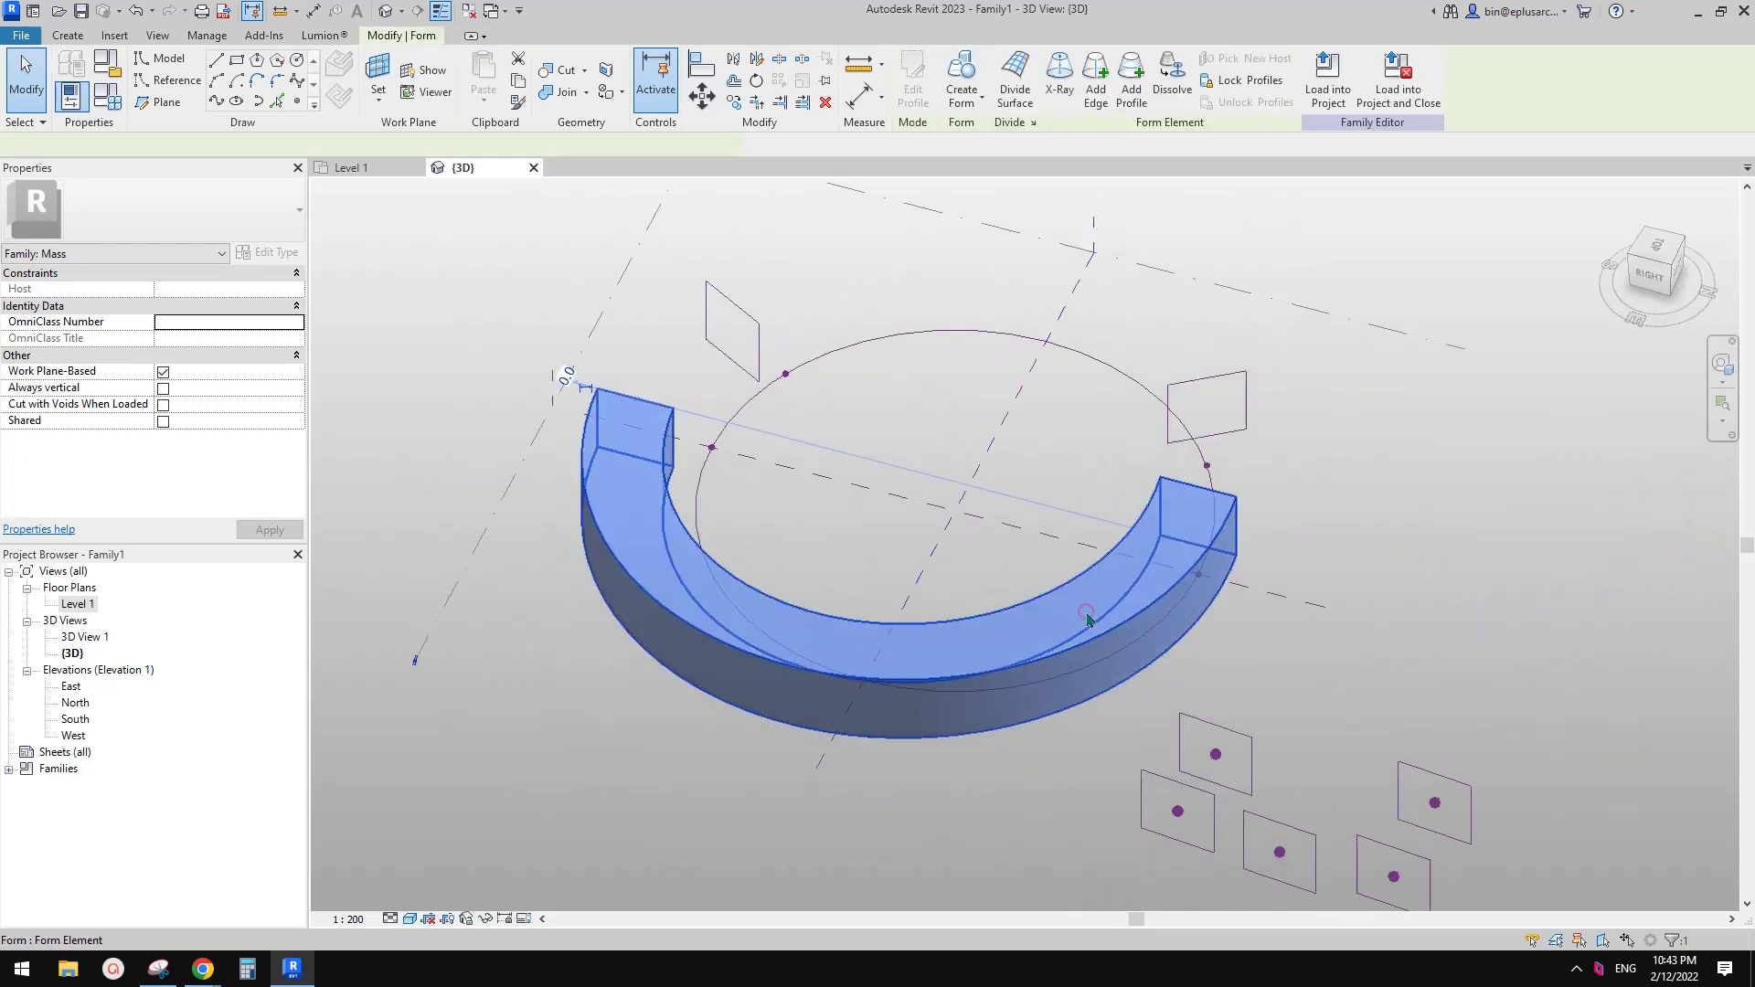
click(828, 414)
drag(787, 375, 1234, 506)
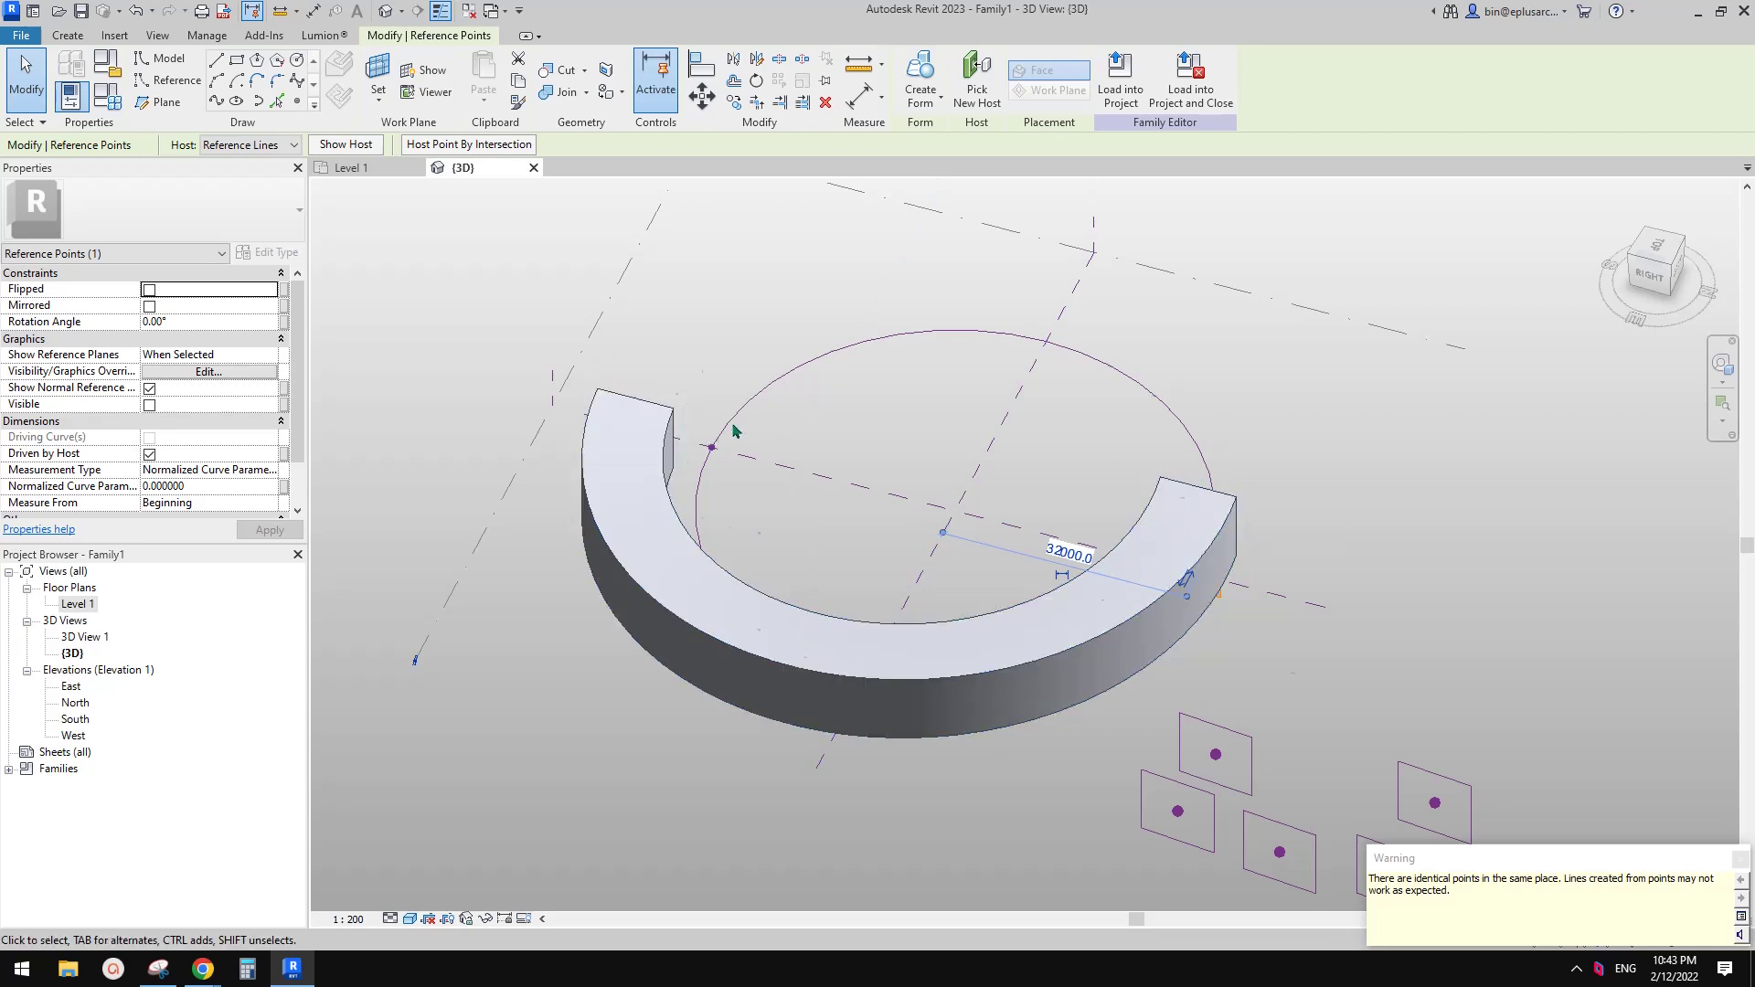
middle_drag(676, 410, 681, 418)
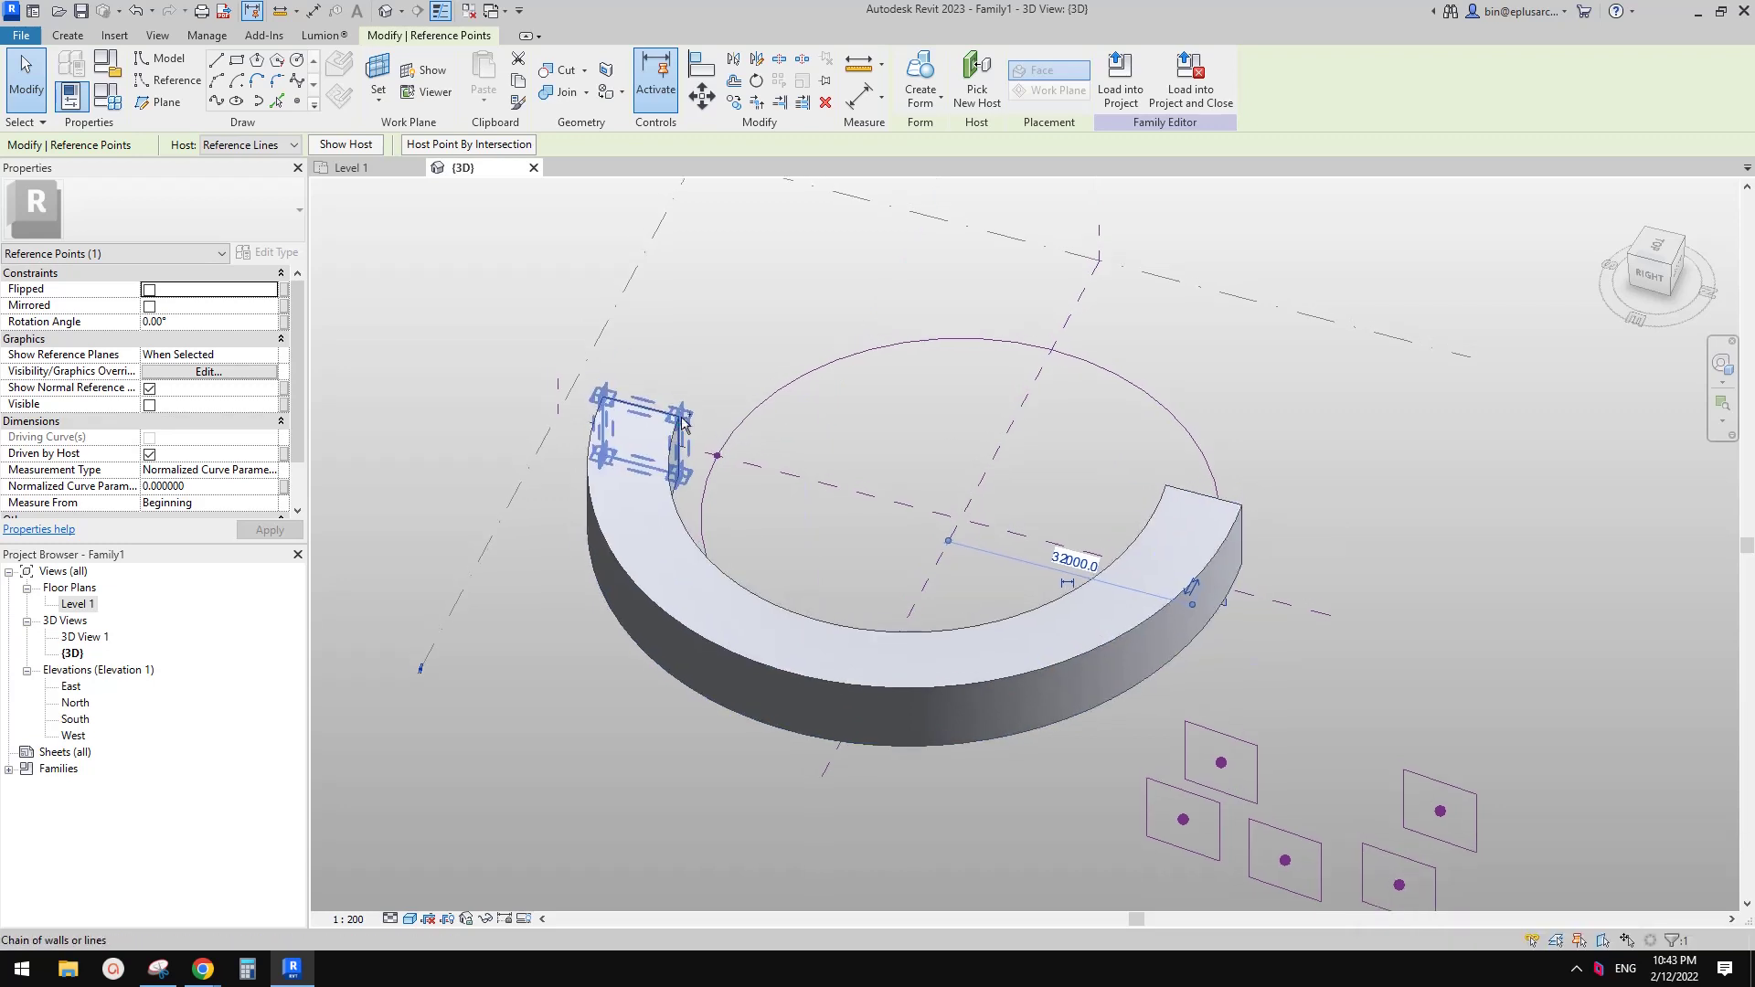
click(704, 418)
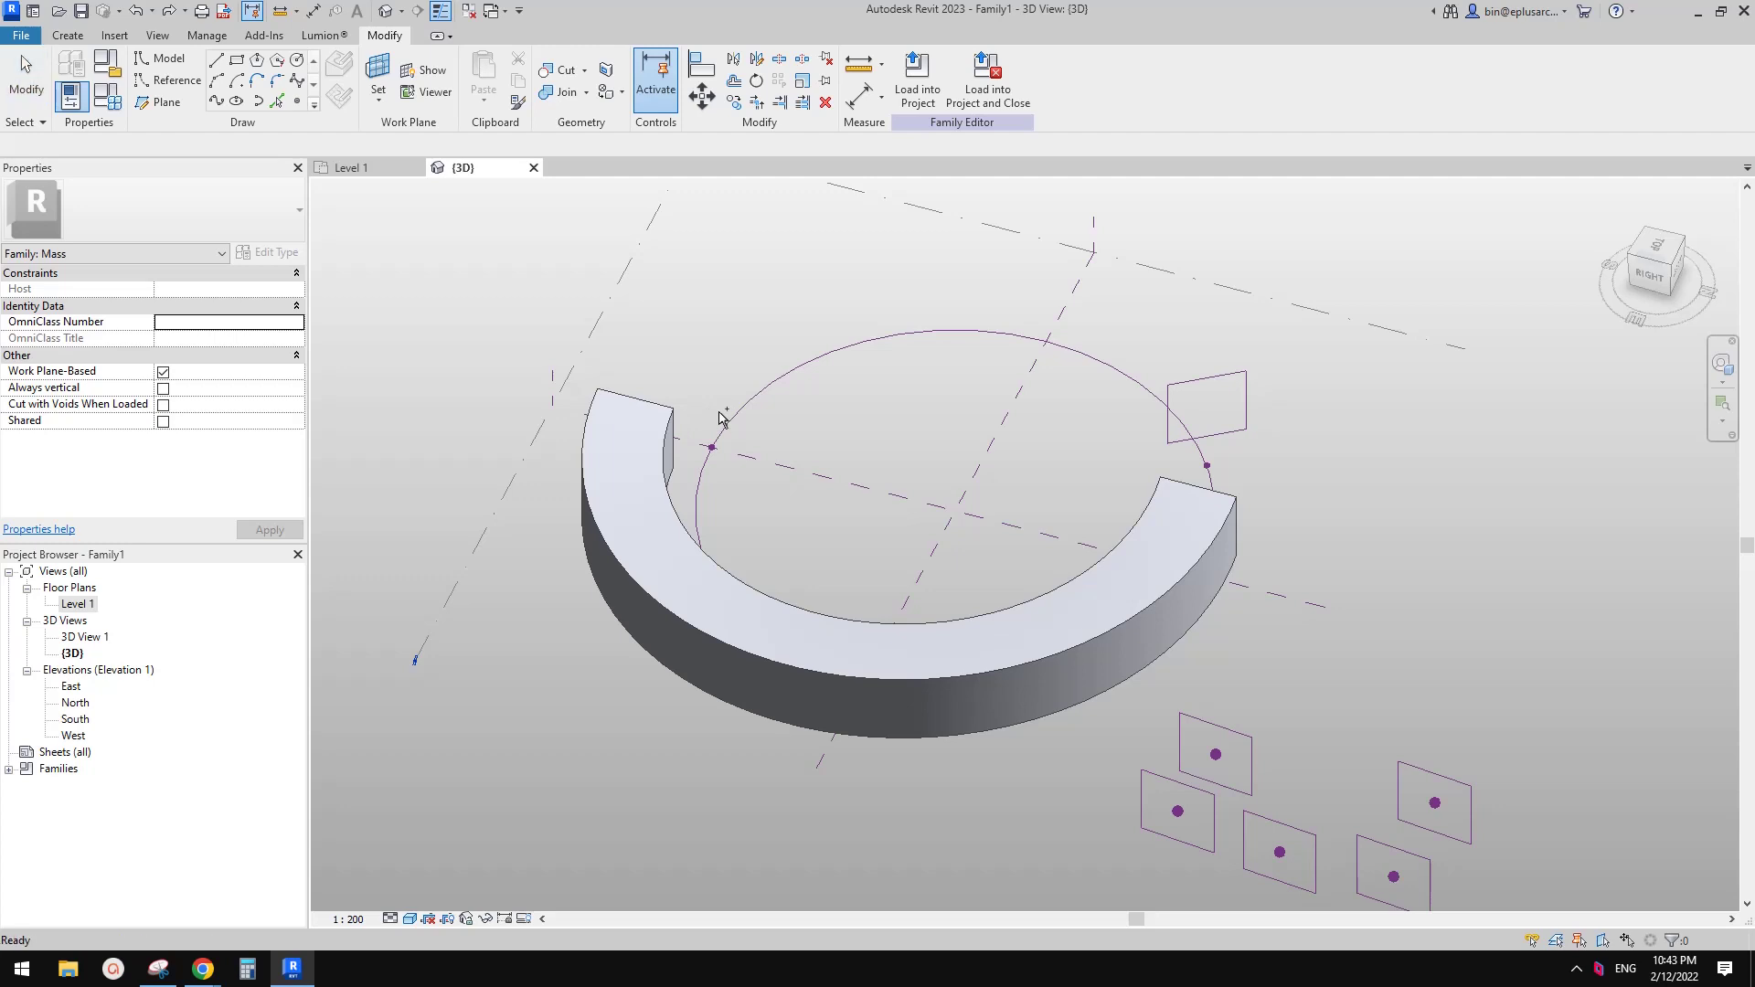
Create a solid form from the two back-arc squares and the back arc joining them.
key(Tab)
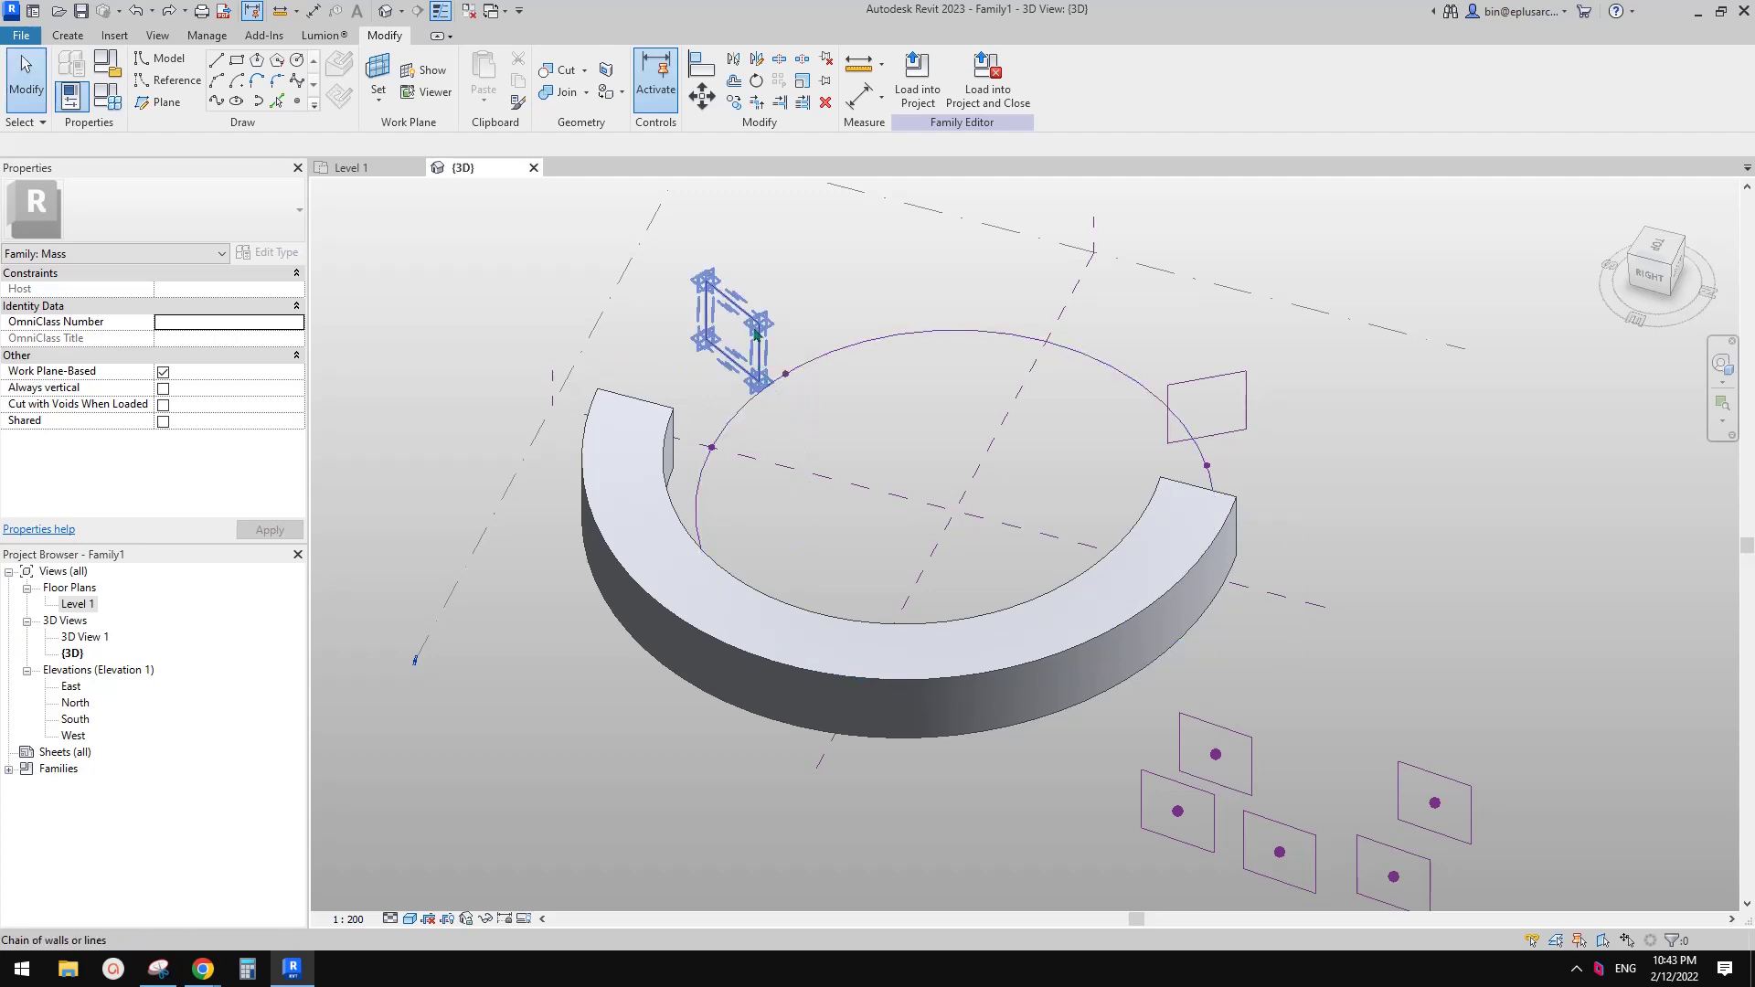
click(758, 334)
key(Tab)
ctrl+click(1234, 377)
key(Tab)
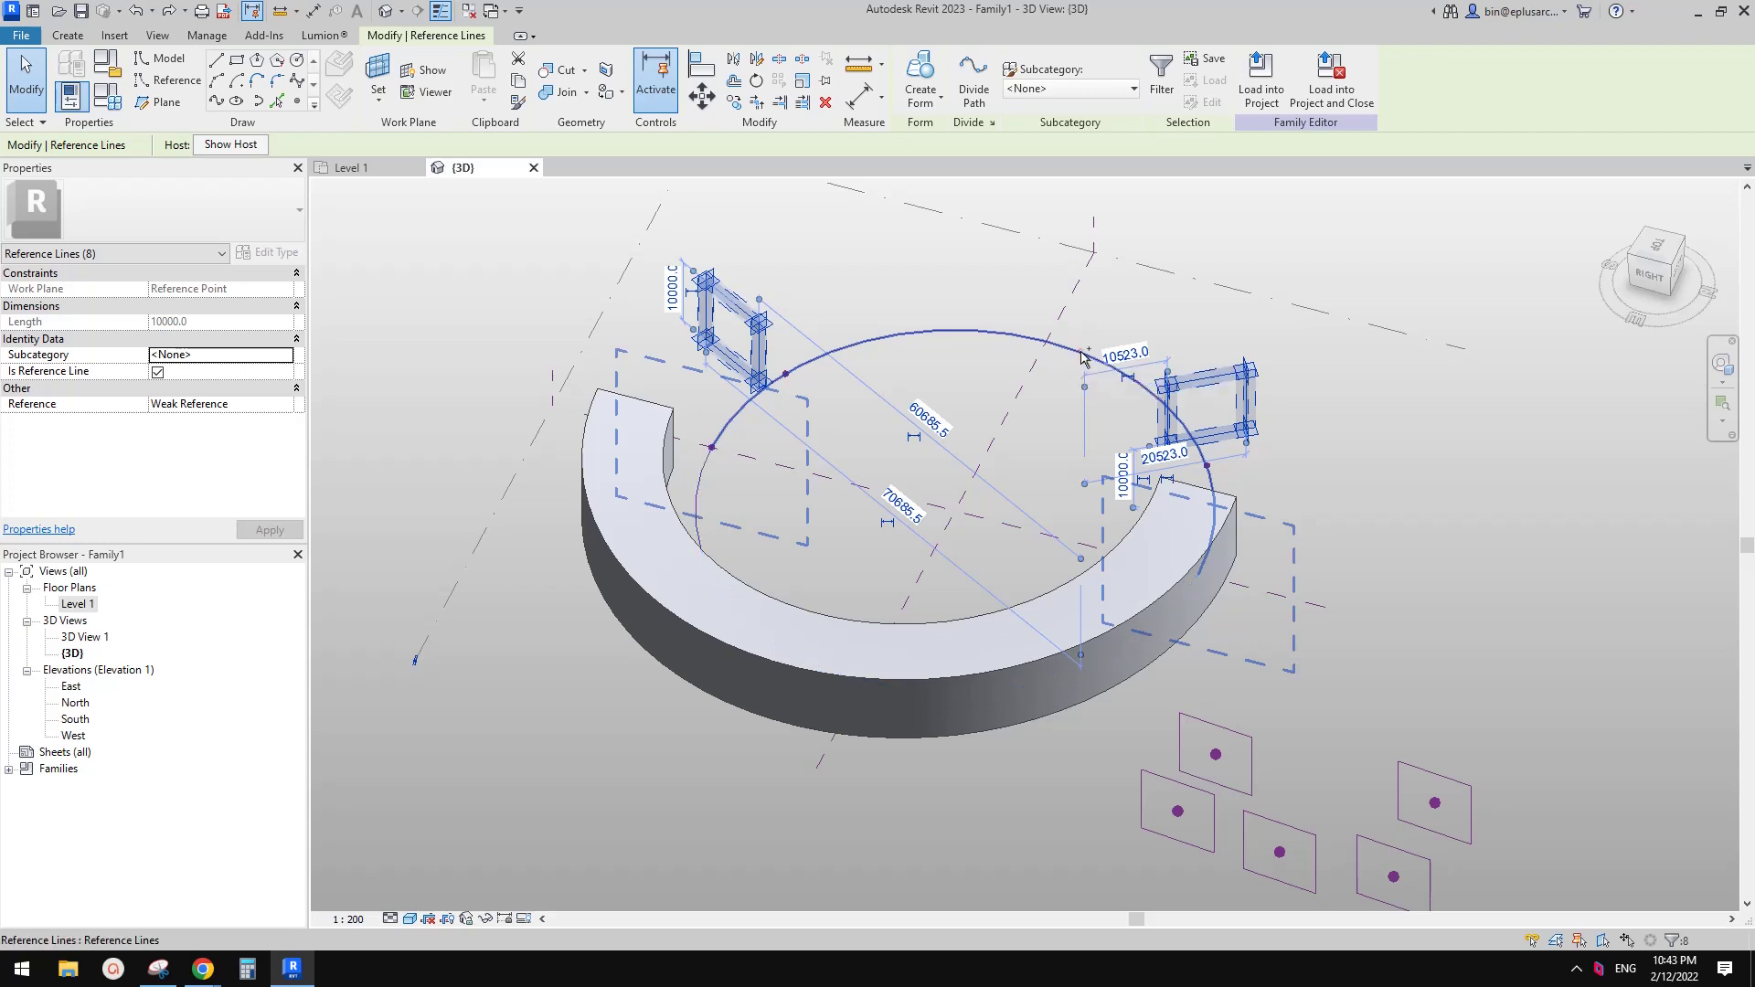
ctrl+click(1081, 356)
click(927, 73)
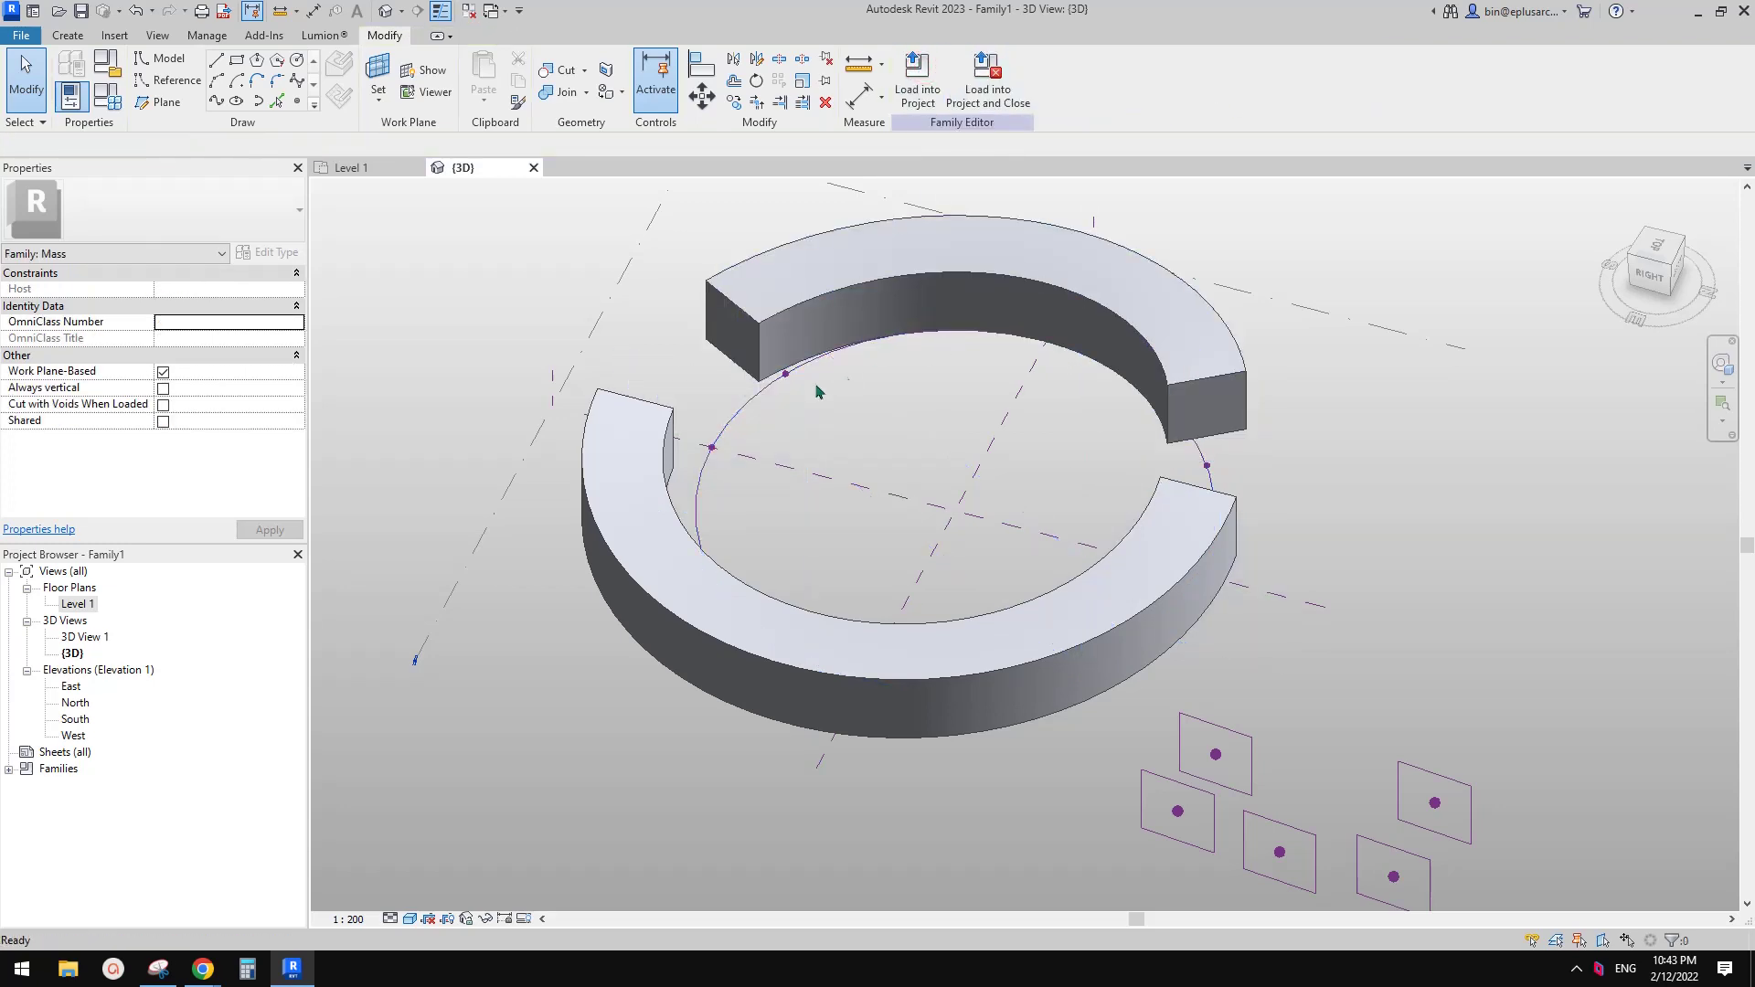
Slide the two back-arc reference points to the ends of the arc so the two solid forms meet in a ring.
click(720, 460)
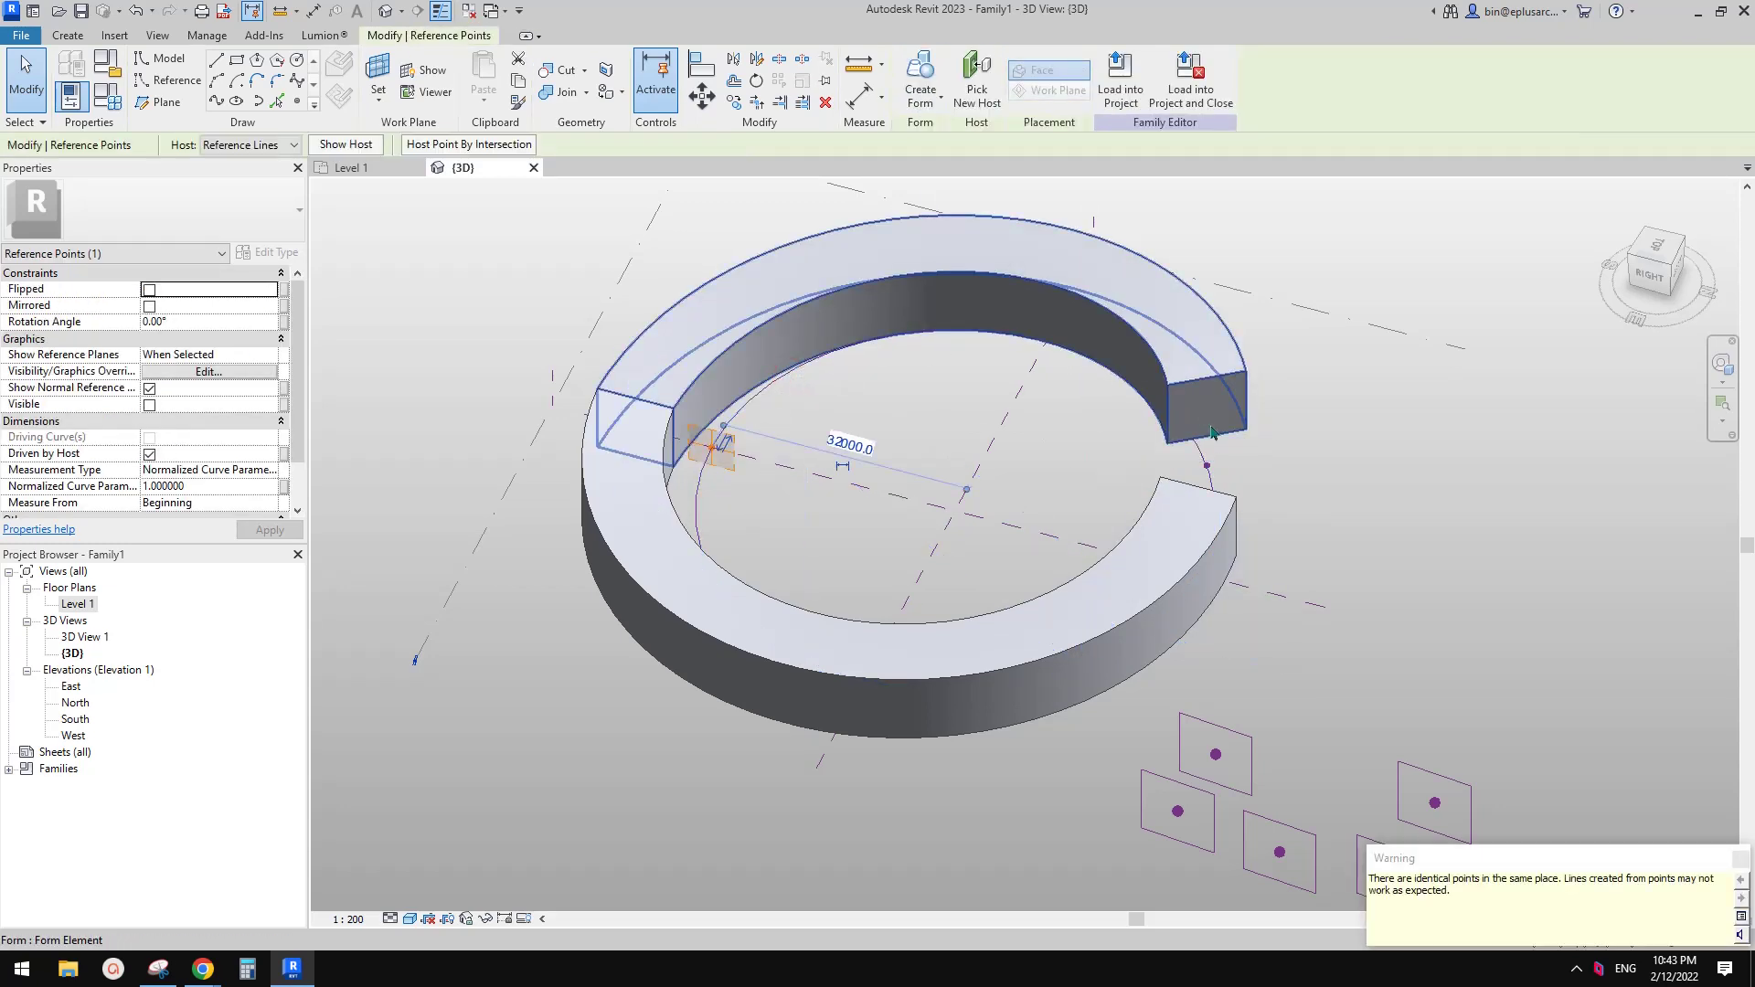
click(1208, 467)
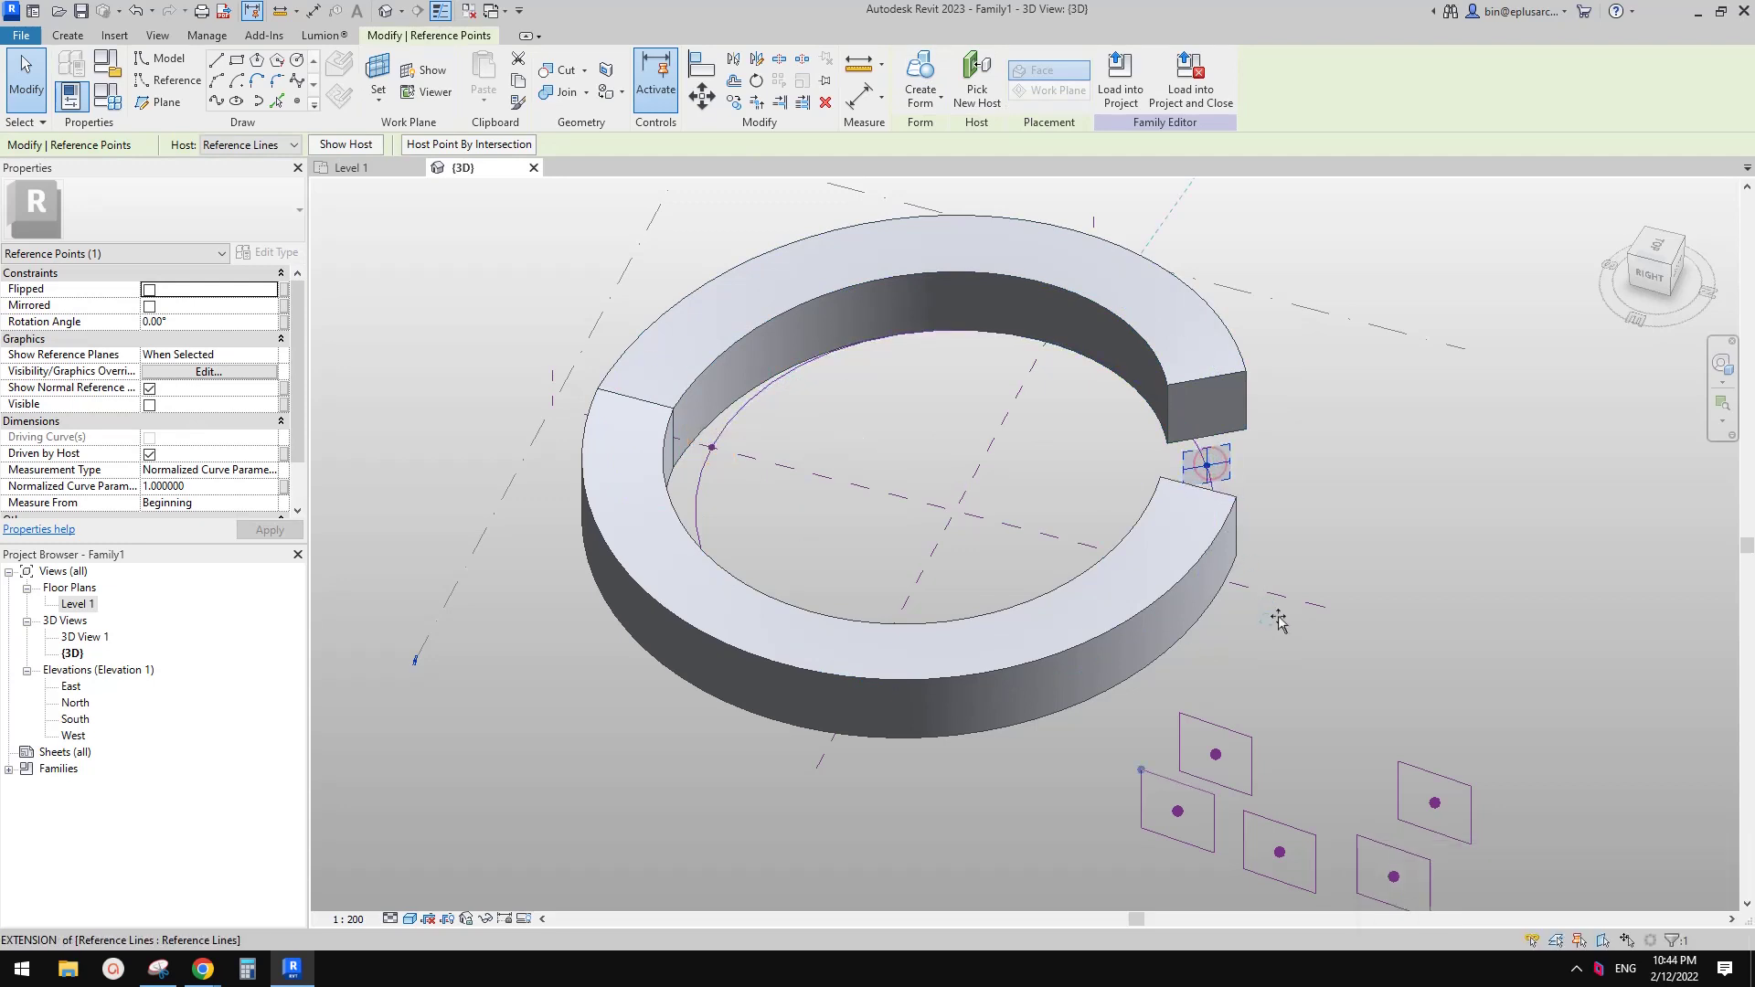
click(1305, 548)
Examine the joints where the front and back solid forms meet, from several directions.
shift+middle_drag(1305, 553, 1255, 530)
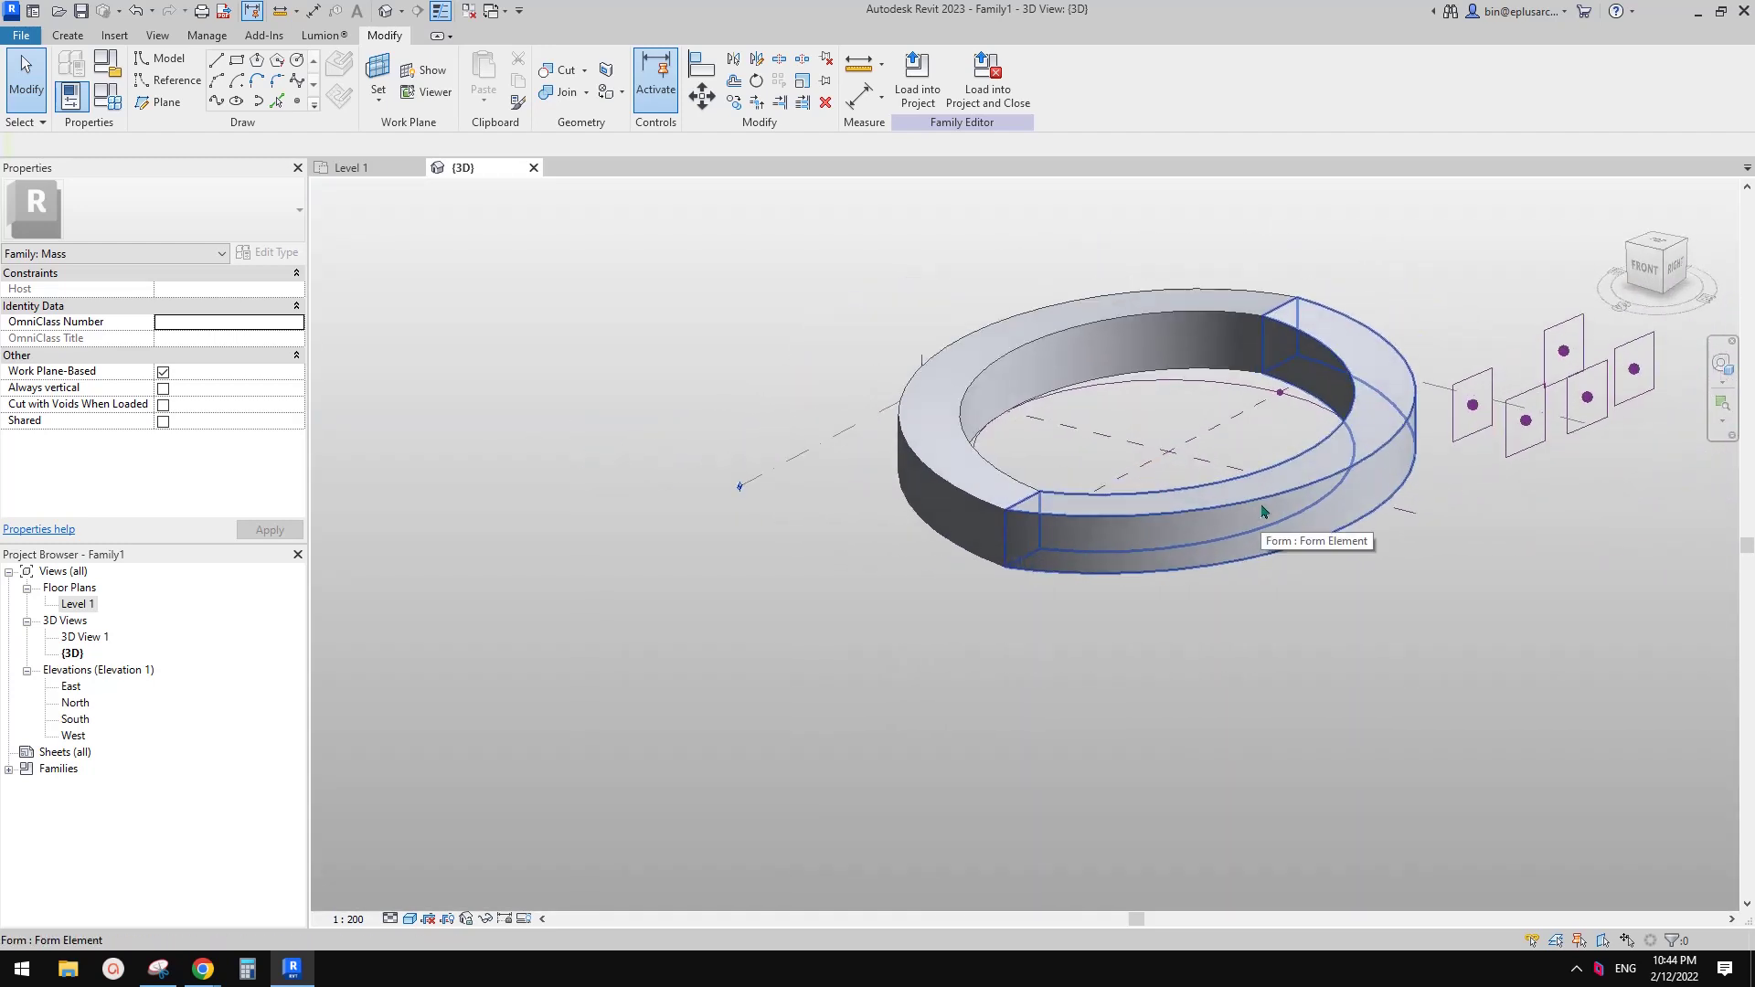
shift+middle_drag(1150, 519, 1215, 522)
scroll(1192, 508, up, 2)
shift+middle_drag(1071, 511, 1036, 504)
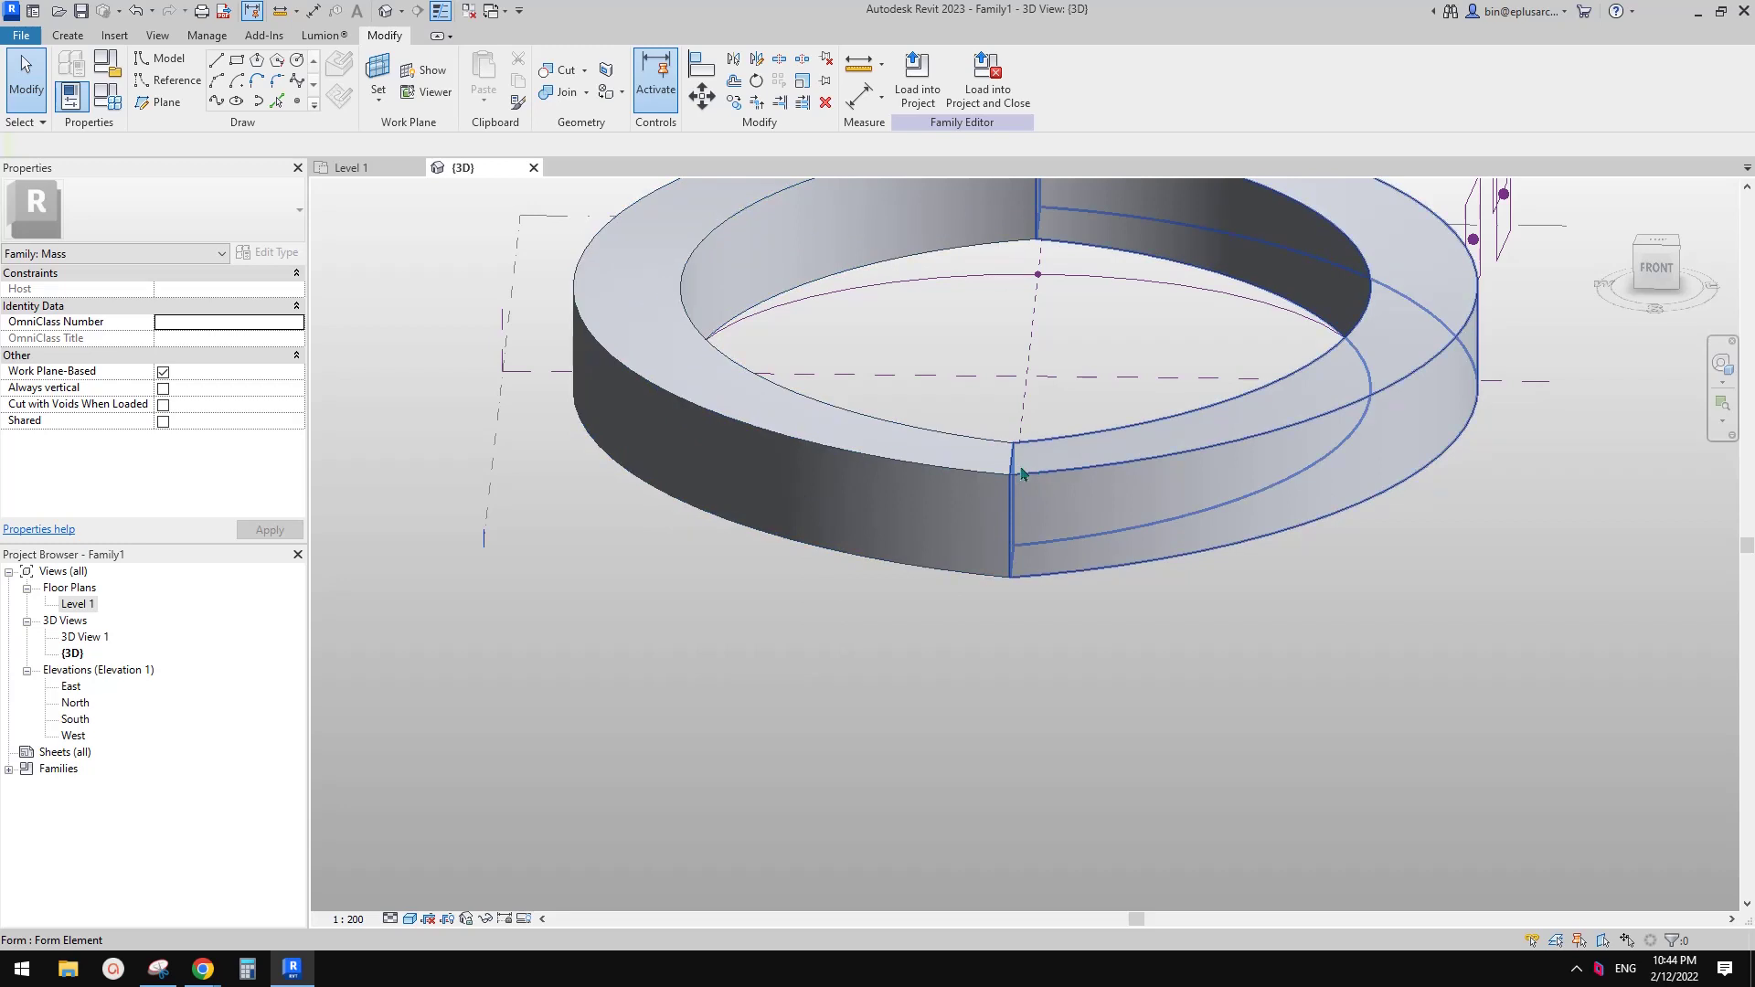
scroll(1024, 474, down, 3)
shift+middle_drag(1228, 463, 1078, 536)
scroll(1083, 578, up, 2)
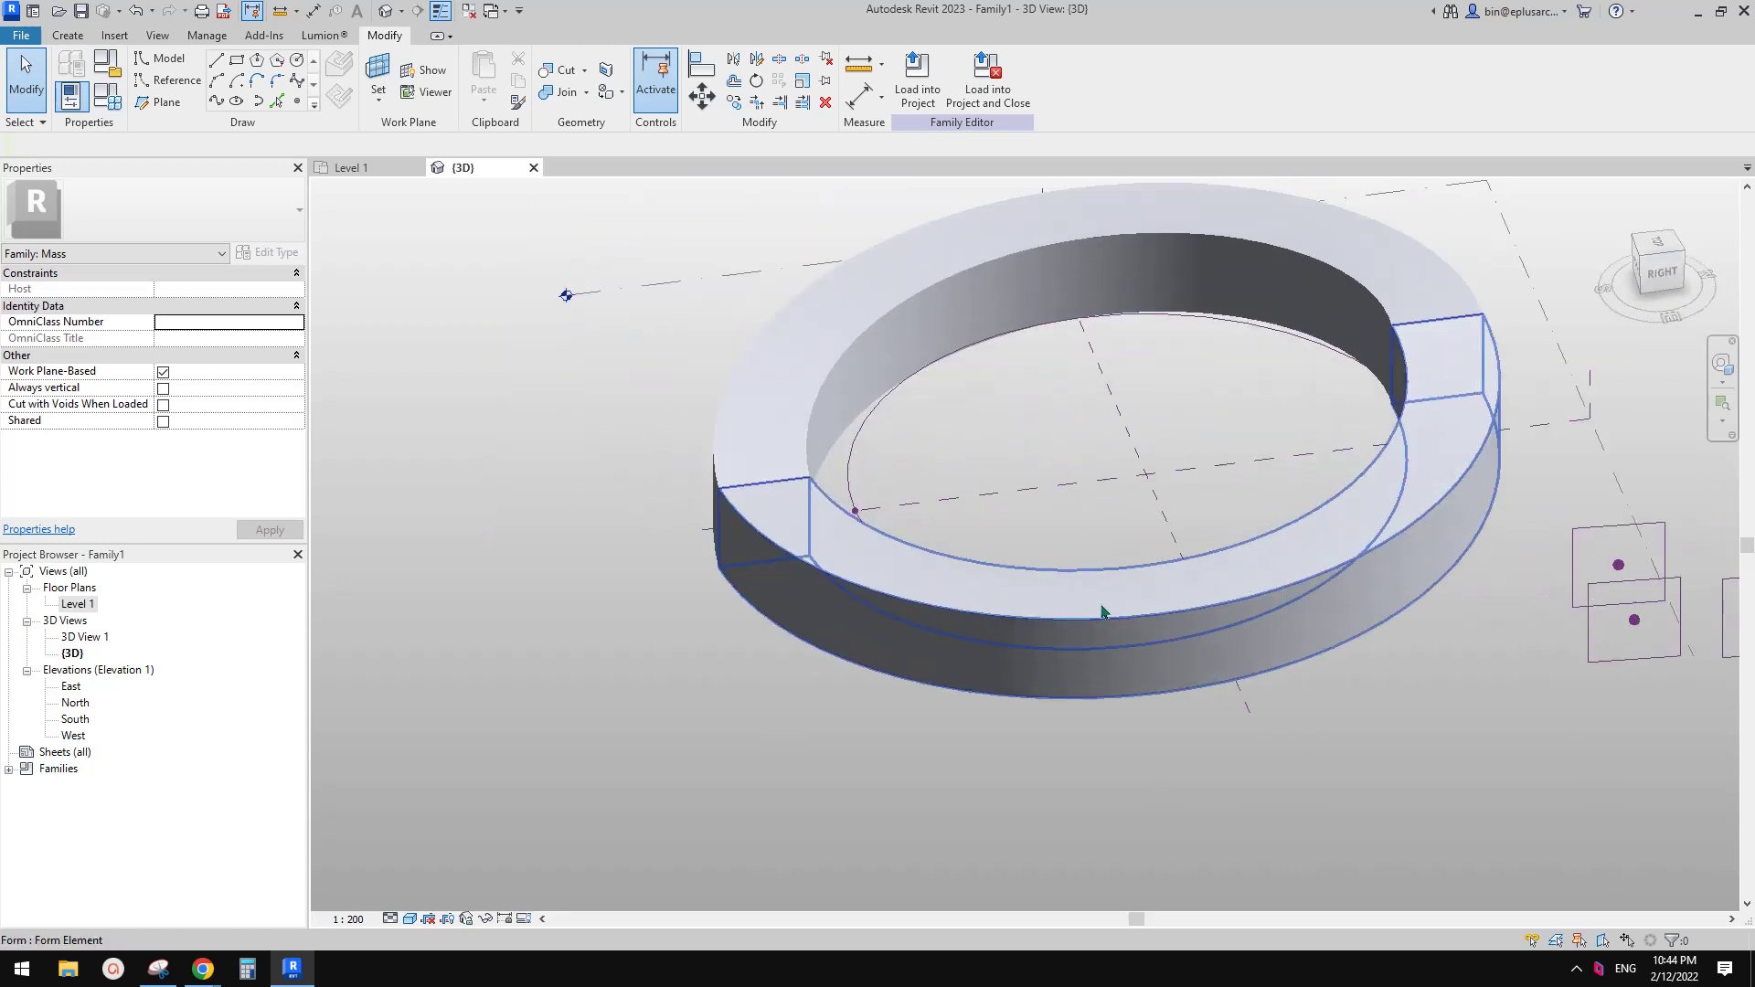
click(1101, 603)
middle_drag(1190, 564, 1207, 578)
scroll(1192, 567, down, 1)
key(Escape)
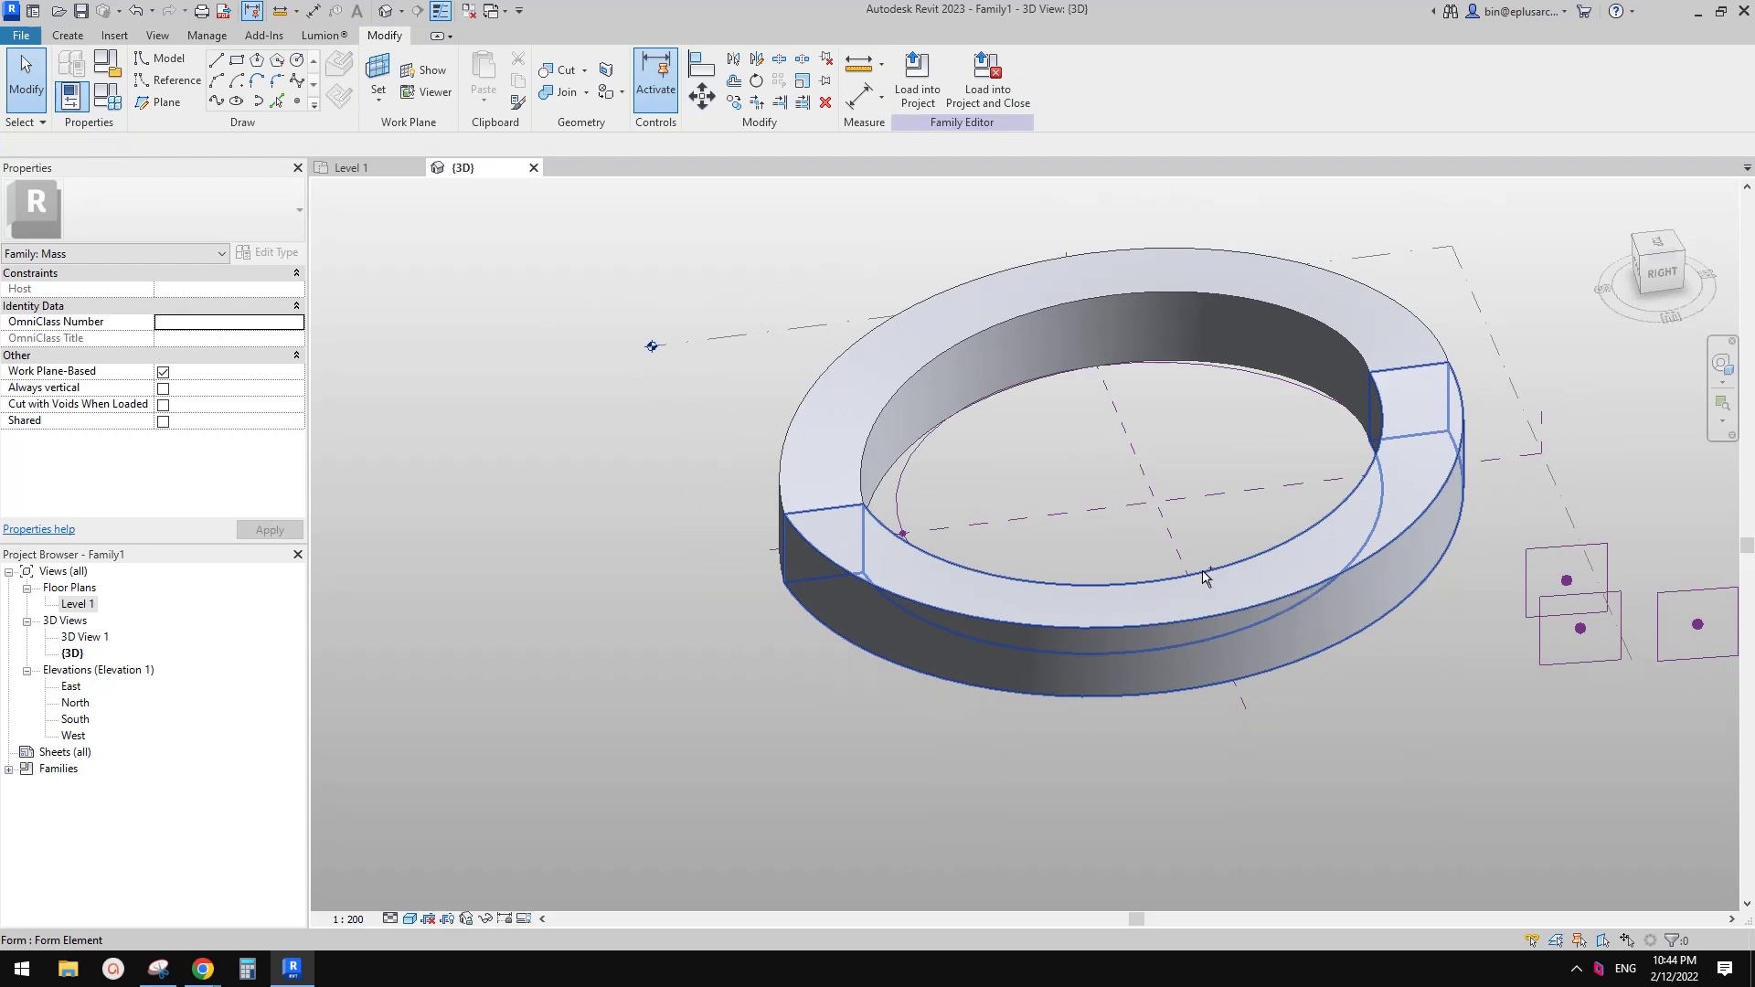
Delete the front and back solid forms, keeping the circle arcs and their hosted squares.
click(1216, 618)
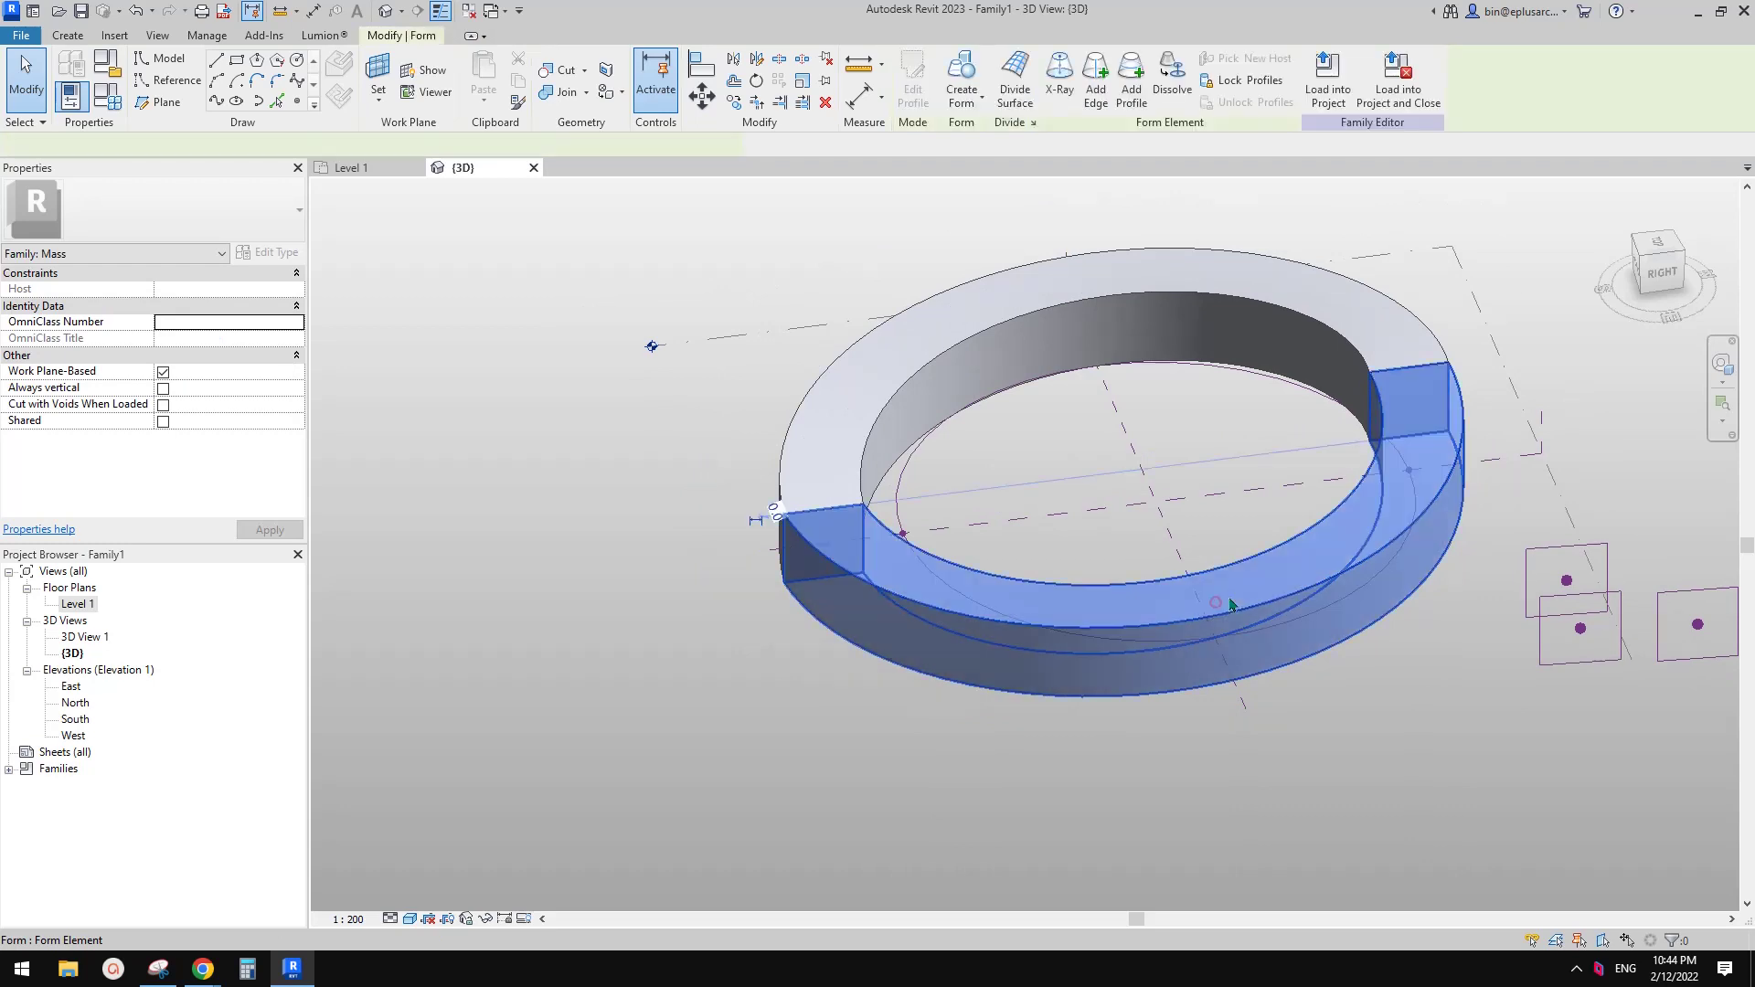
key(Delete)
click(1237, 328)
key(Delete)
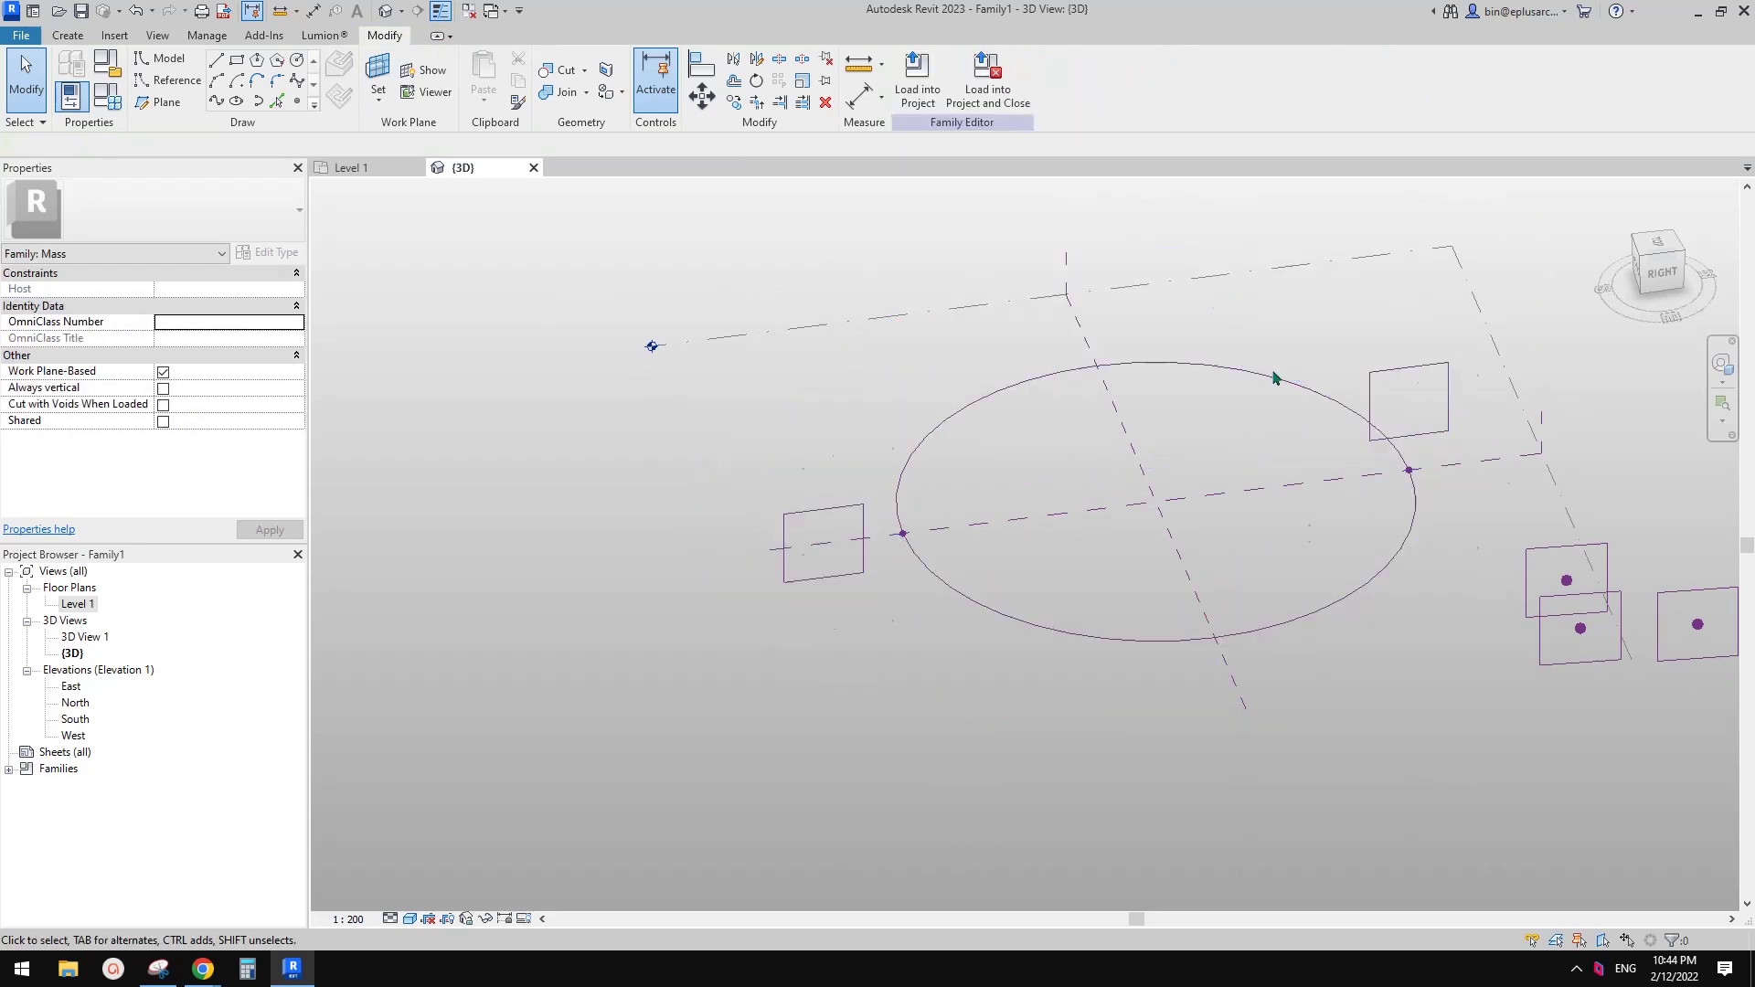
Slide the two coincident reference points at the raised-square end apart, one along the back arc and one along the front arc.
shift+middle_drag(1413, 478, 1349, 392)
scroll(1331, 258, up, 2)
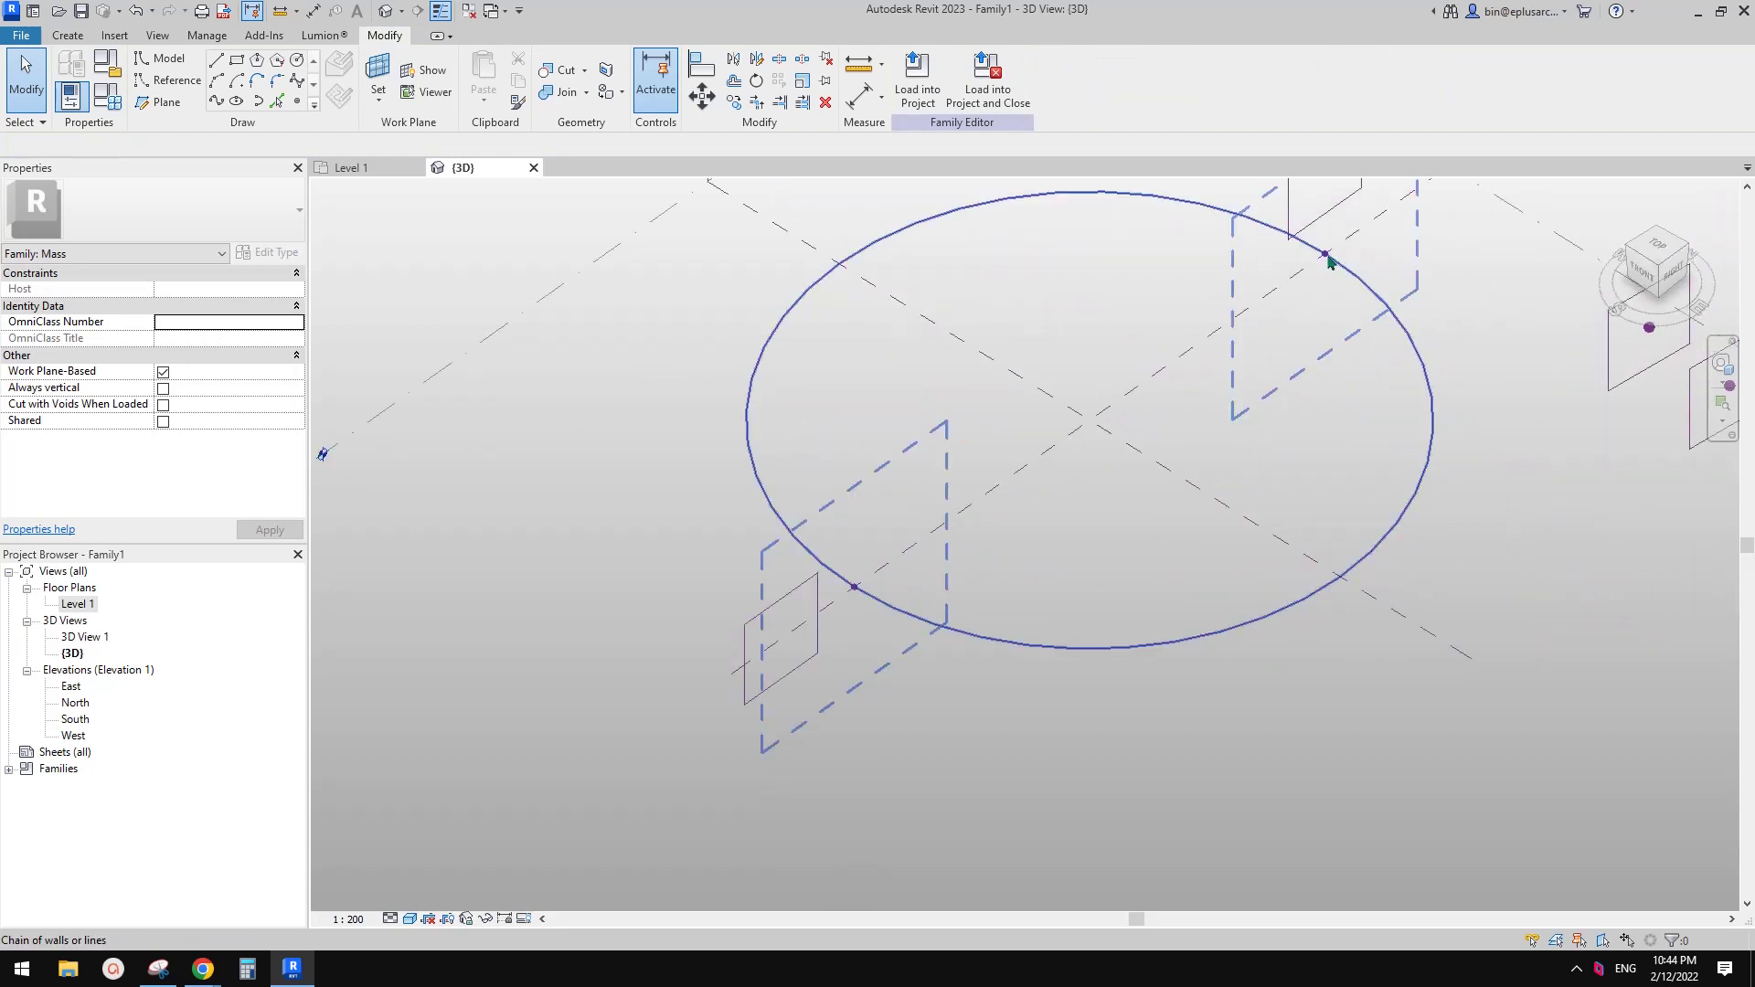
middle_drag(1331, 258, 1250, 430)
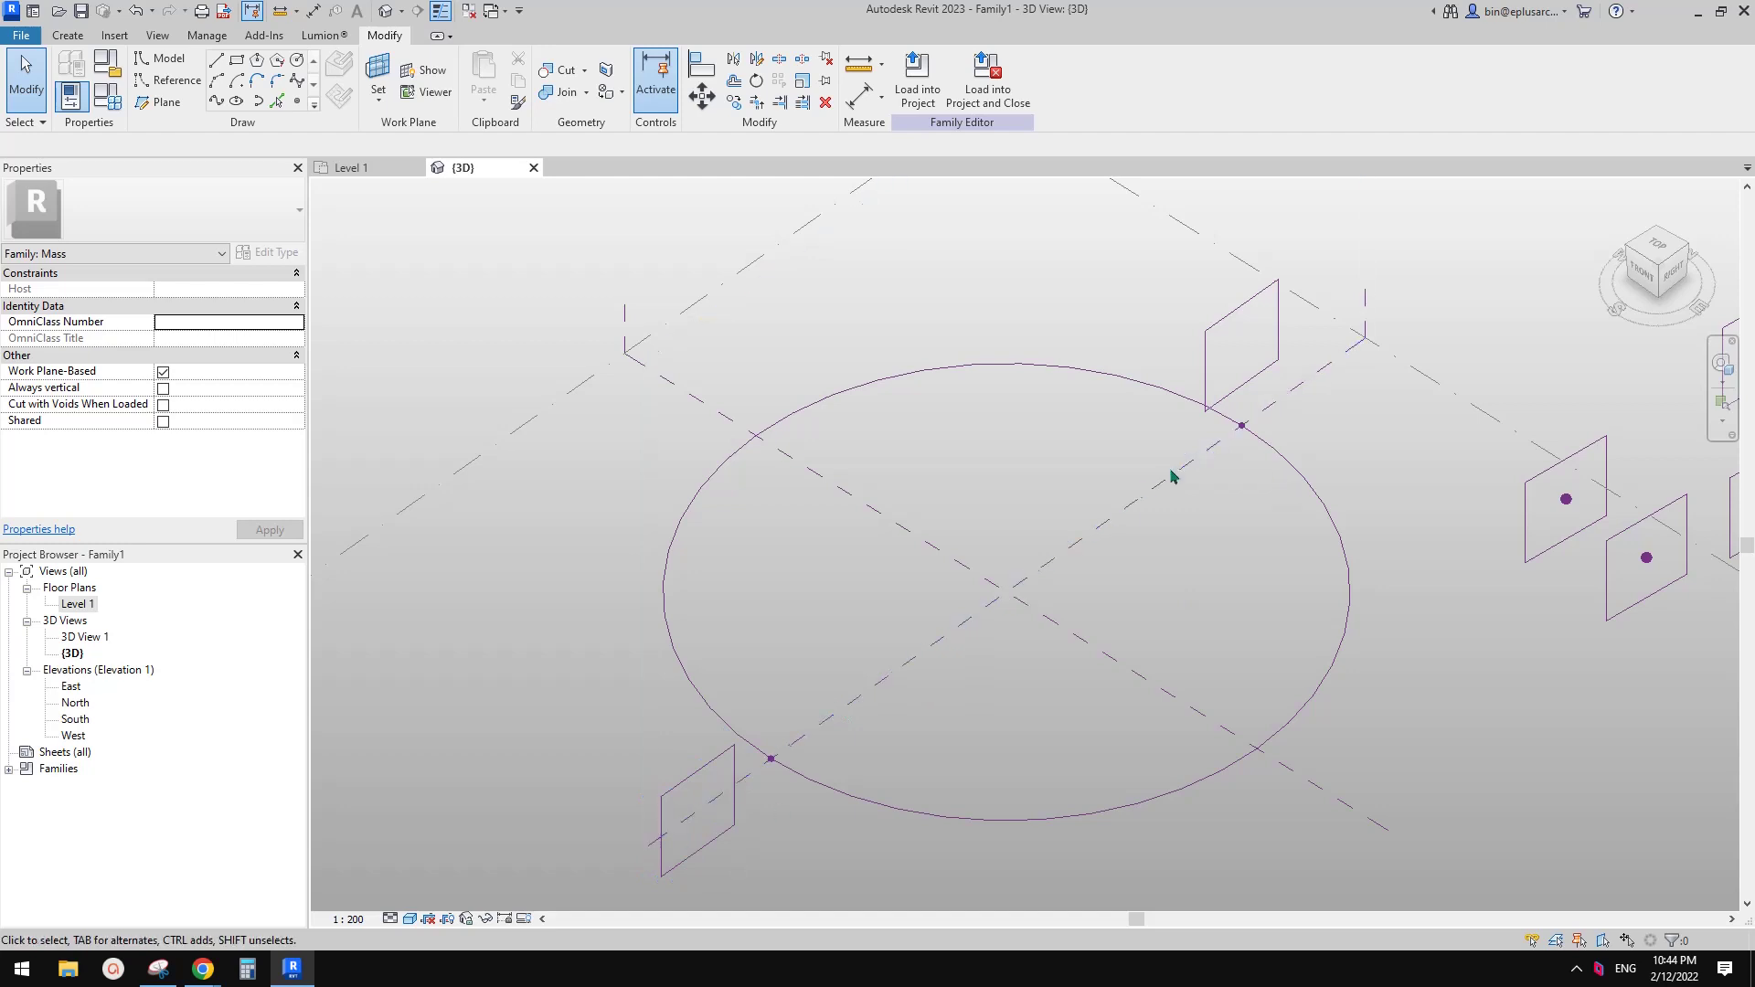
key(Tab)
click(1244, 429)
key(Escape)
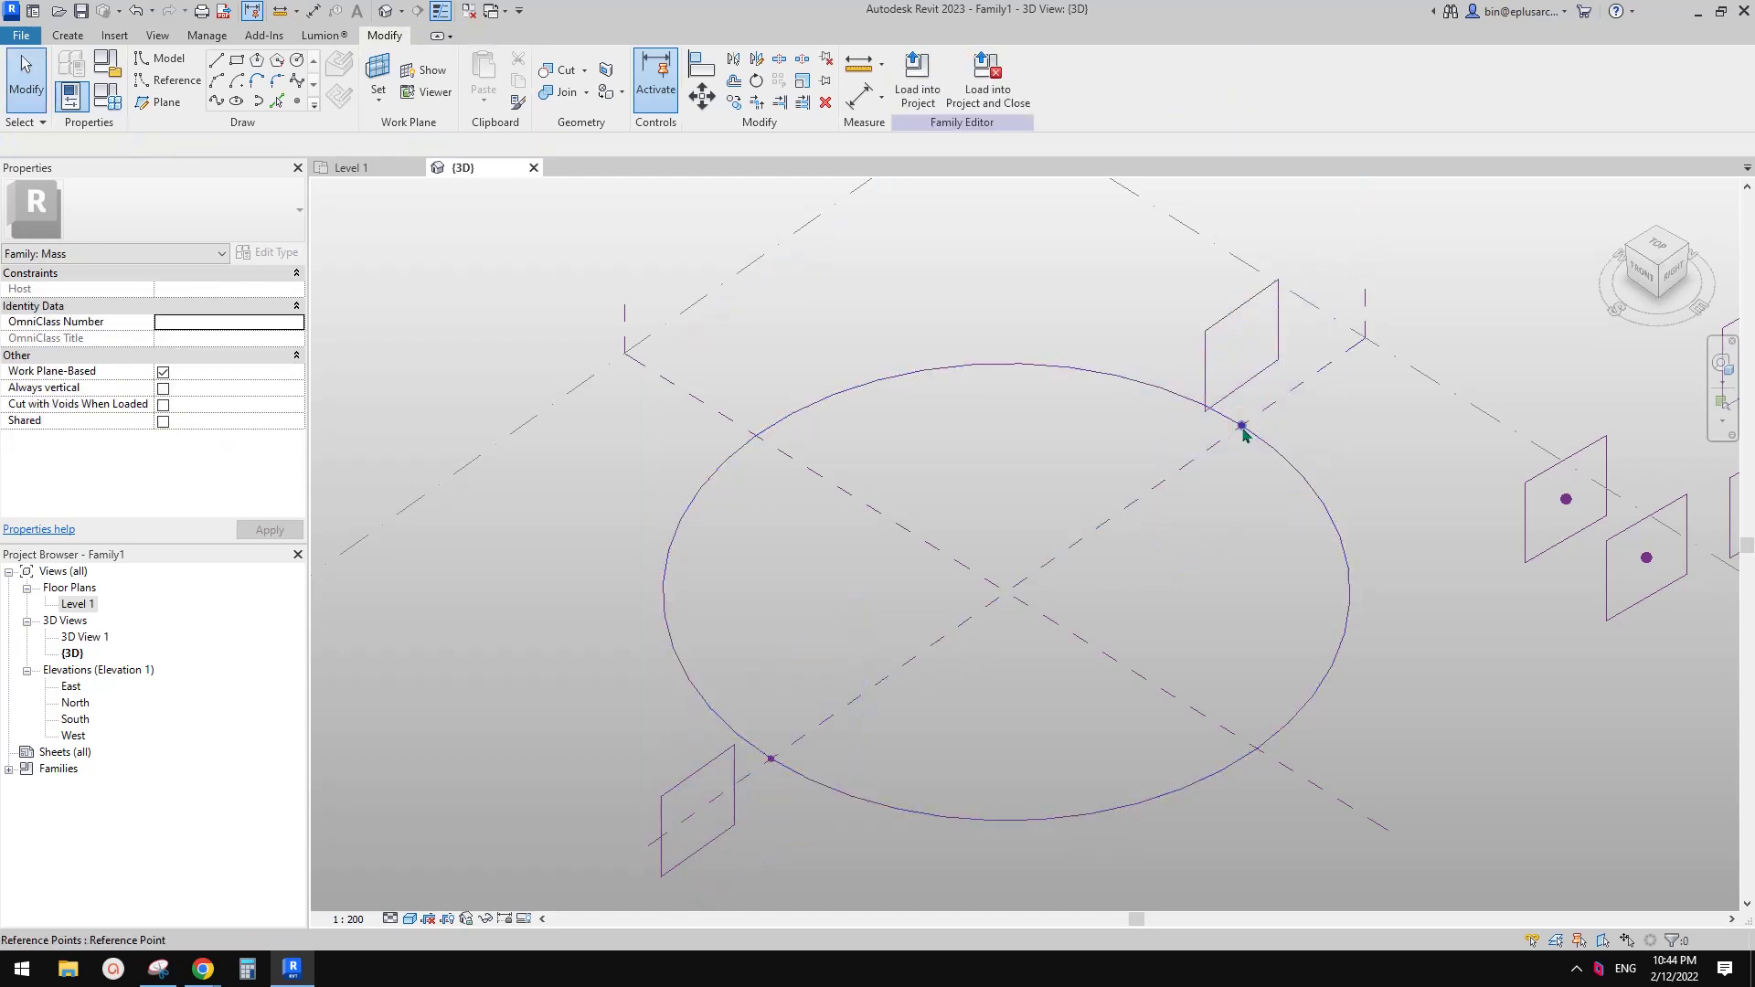
click(1243, 429)
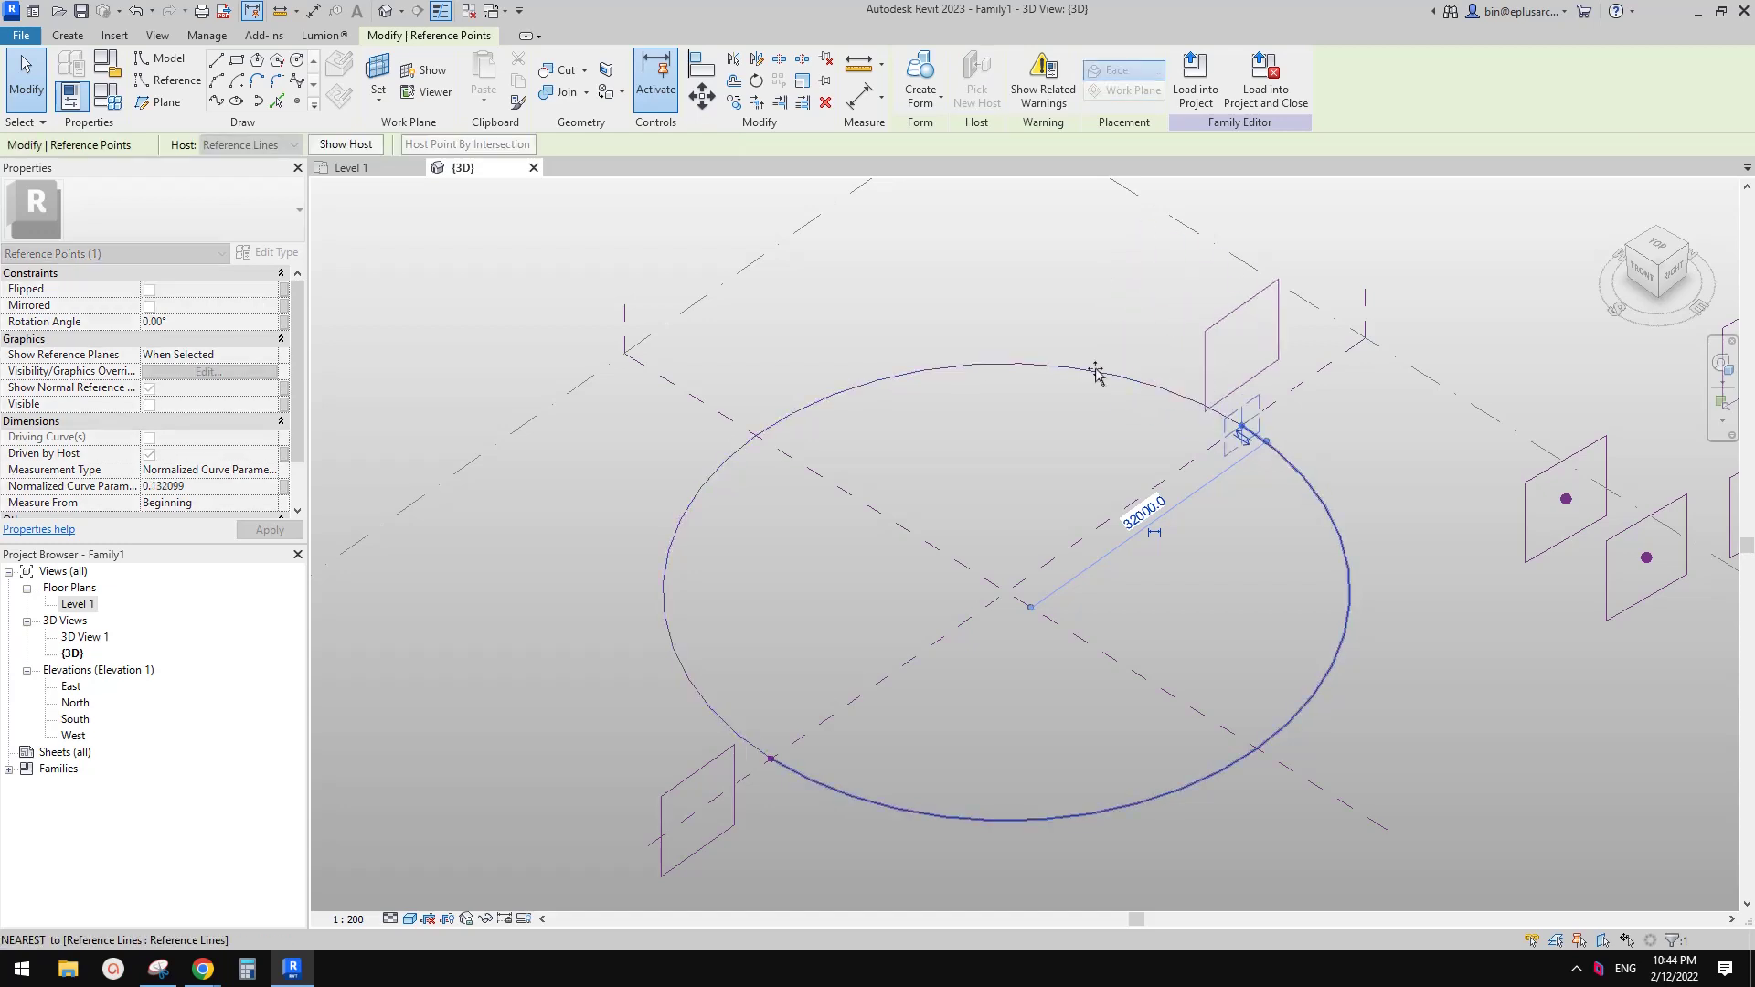
drag(1097, 373, 1071, 368)
drag(1242, 426, 1303, 492)
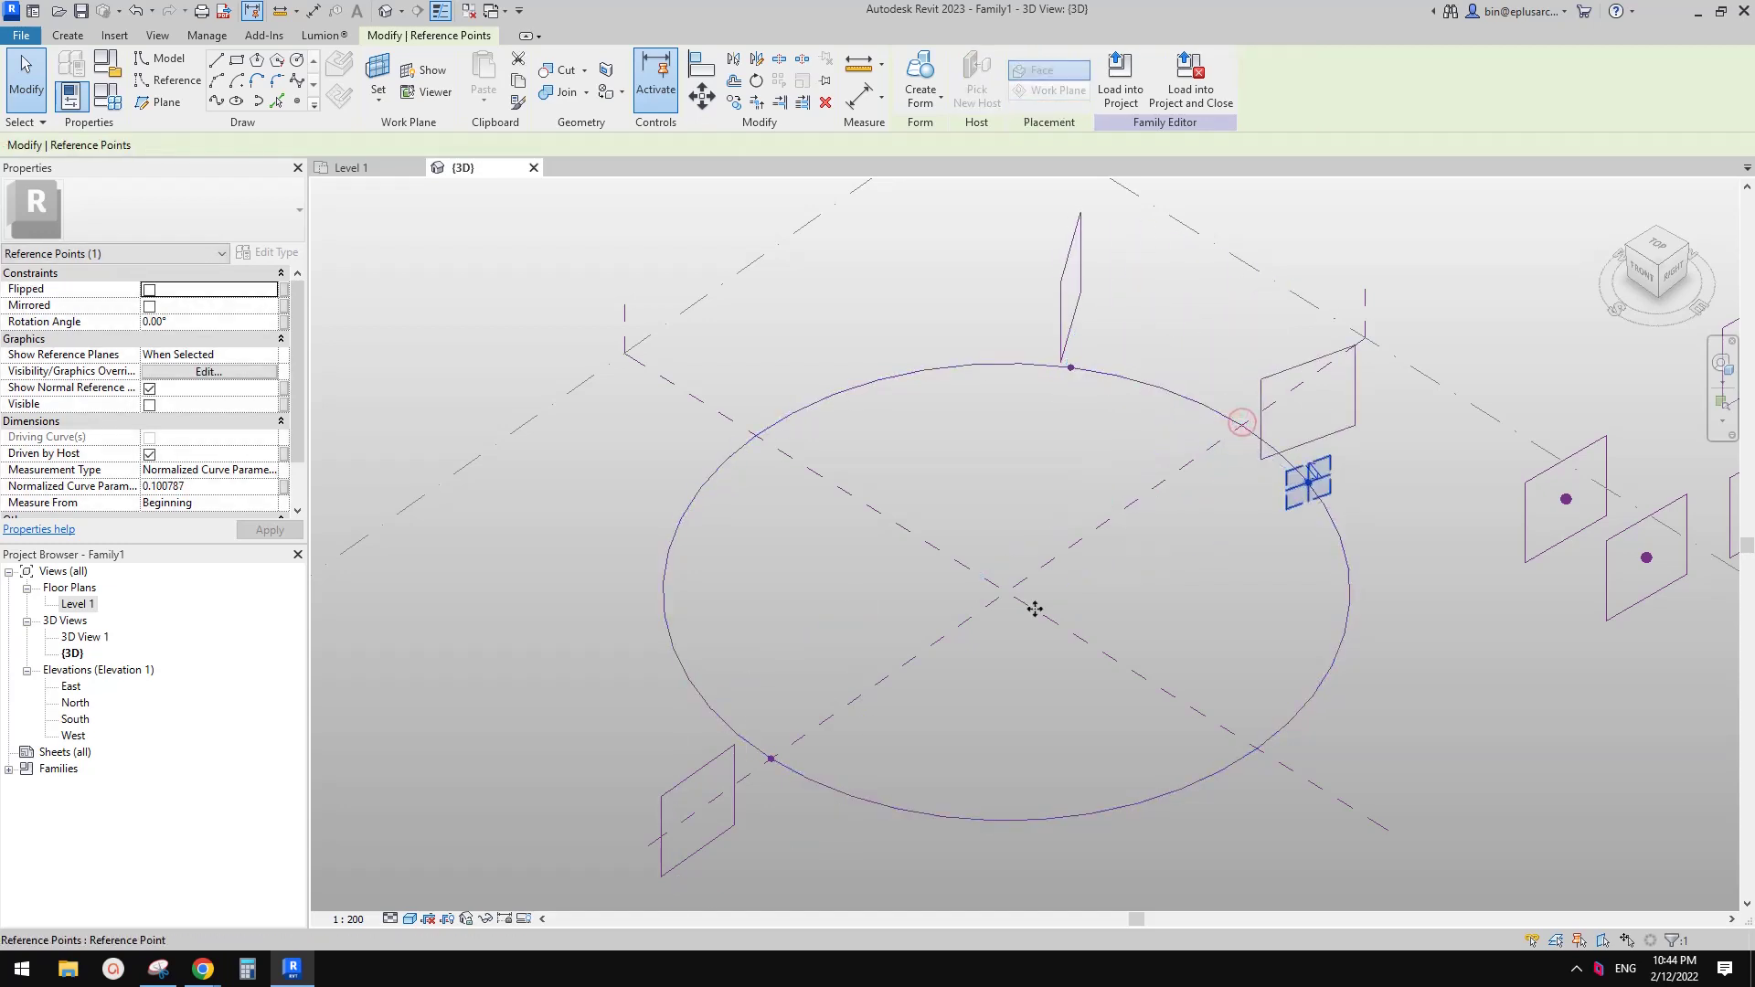
Slide the two coincident reference points at the outward-offset squares' end apart, one along each arc.
click(772, 762)
key(Escape)
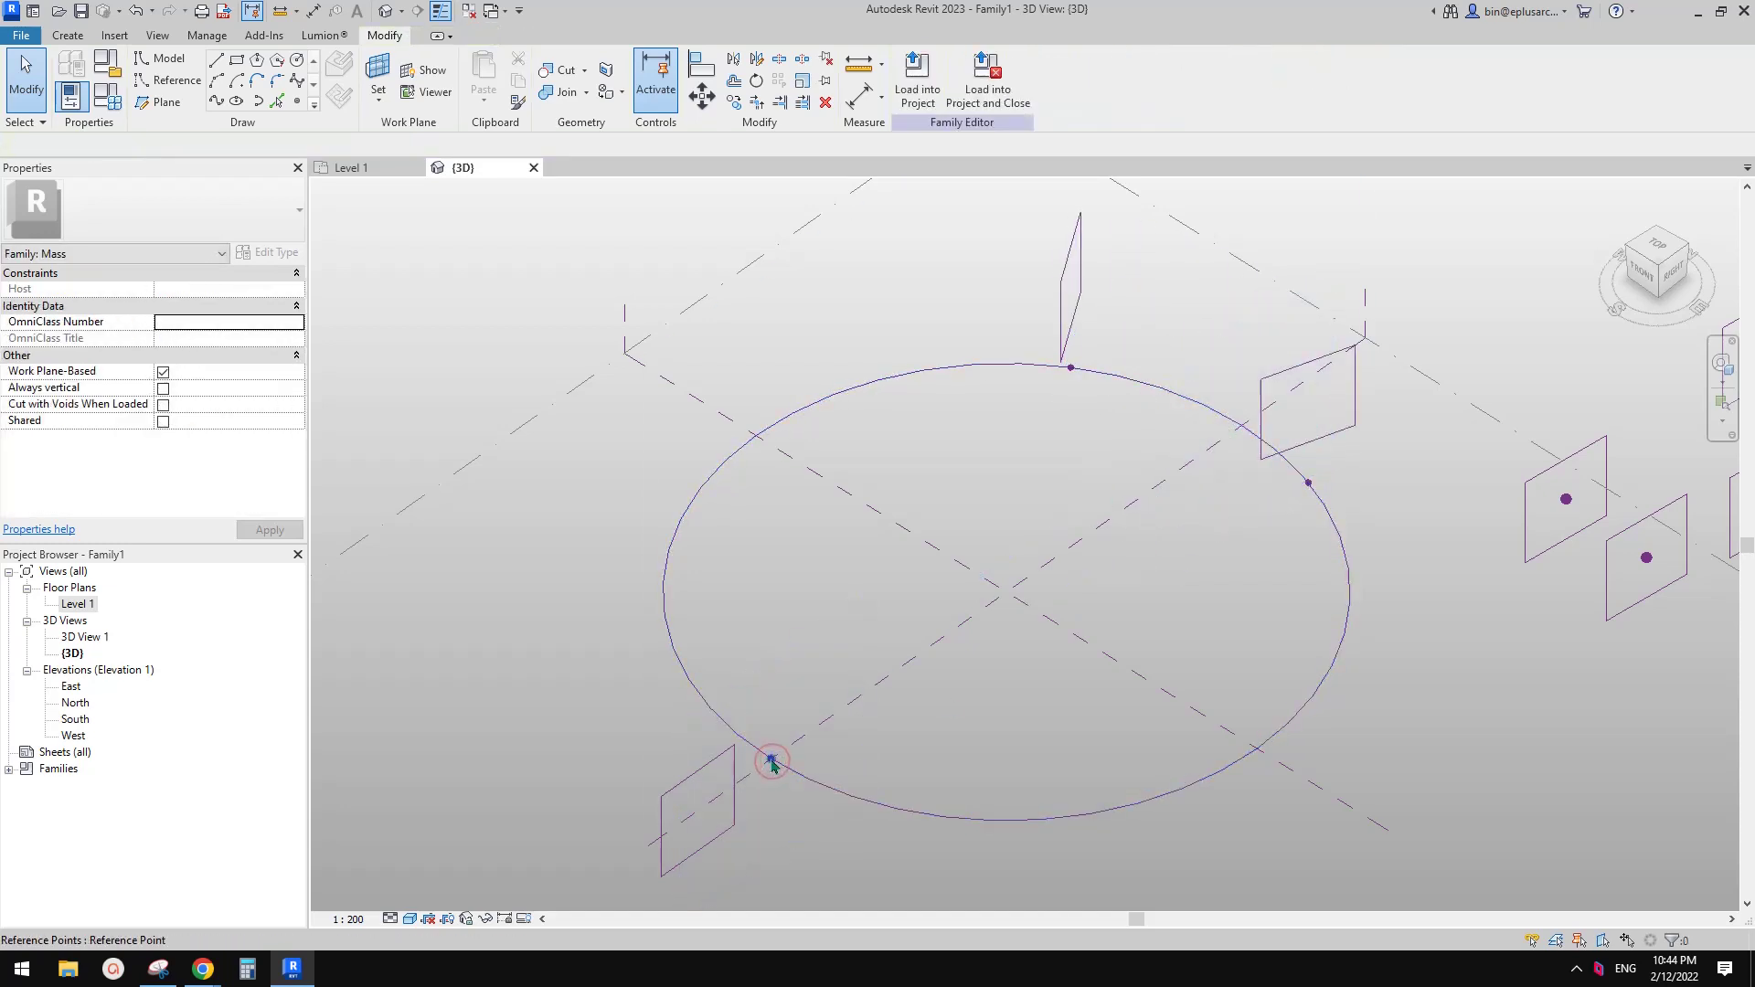
drag(770, 759, 827, 791)
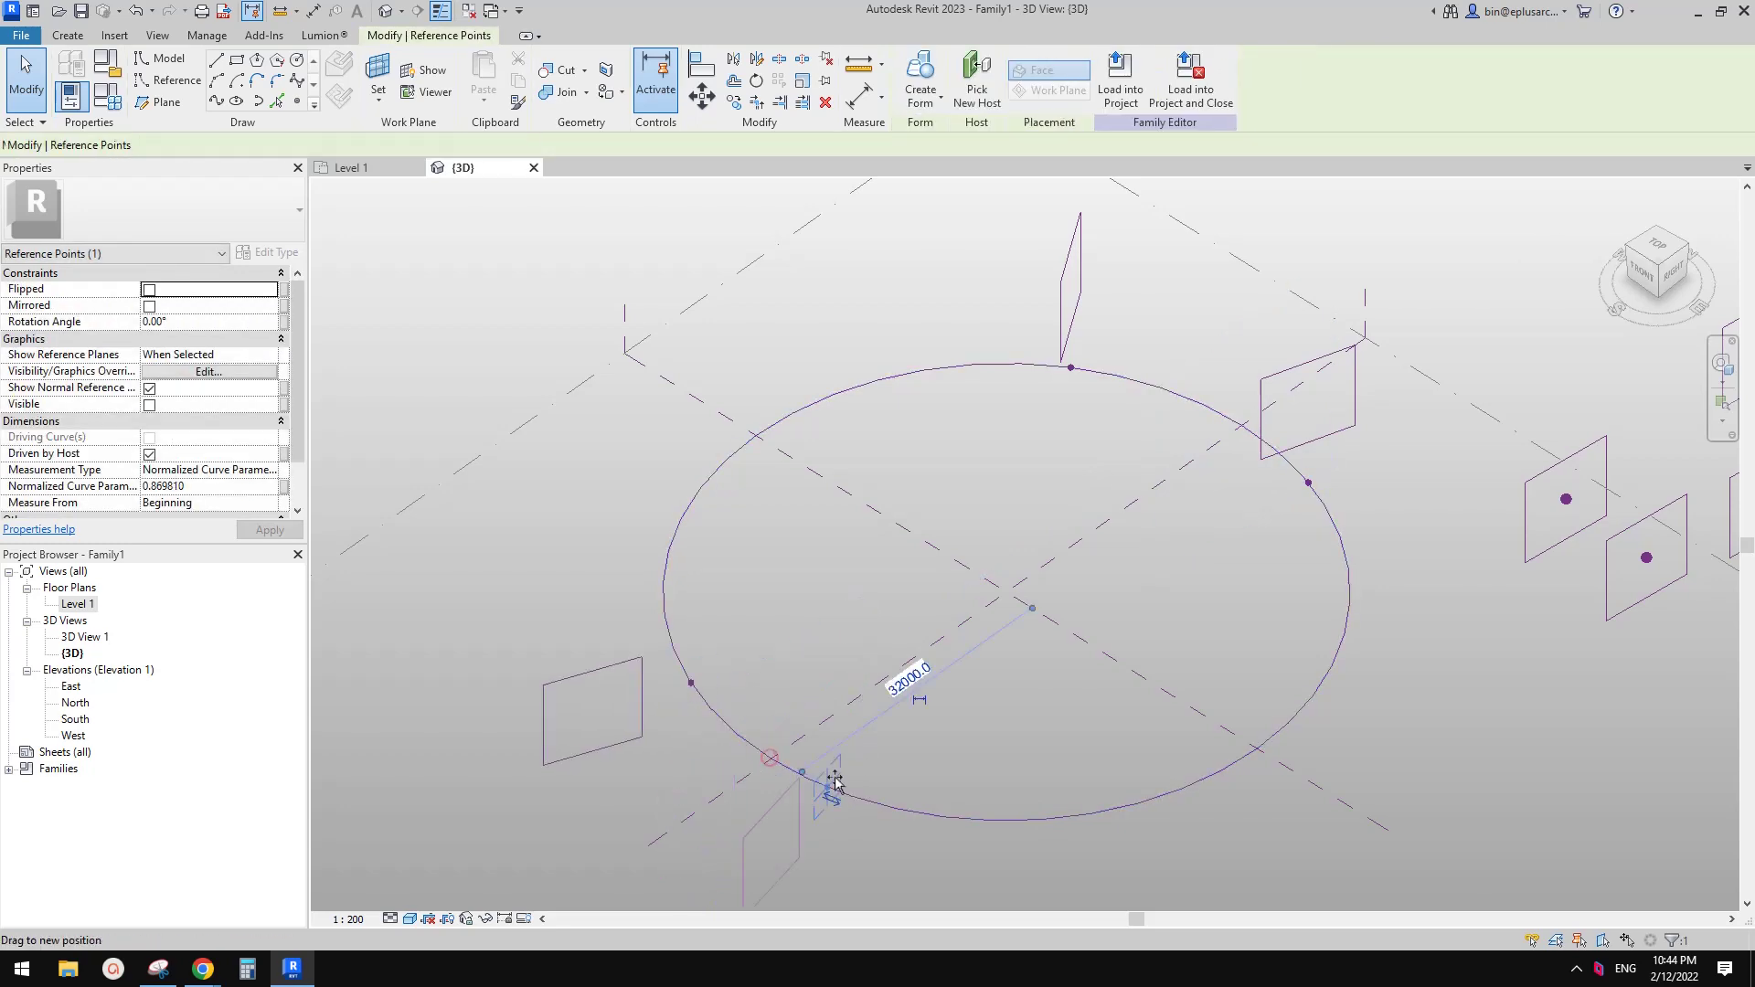
scroll(1000, 641, down, 2)
middle_drag(1000, 641, 993, 550)
shift+middle_drag(993, 551, 906, 651)
key(Escape)
Rehost a copied reference point with its square onto the front arc, just beside the point near the raised square.
scroll(908, 651, up, 2)
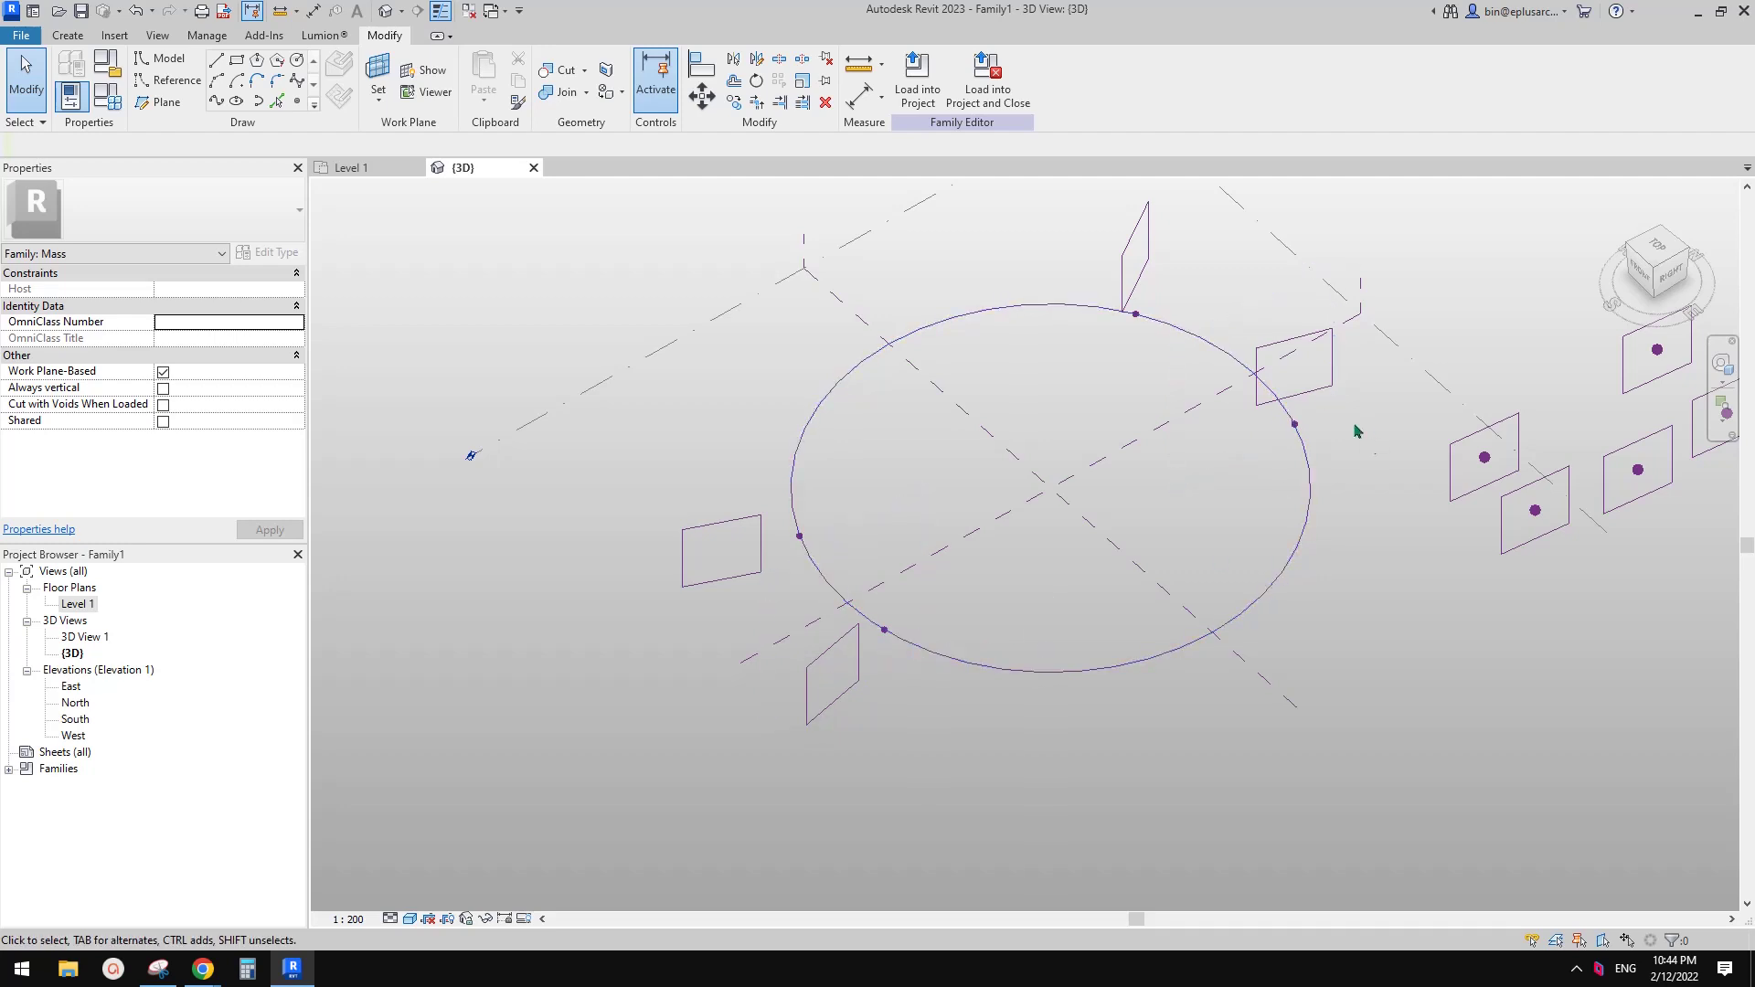
middle_drag(1154, 330, 1157, 399)
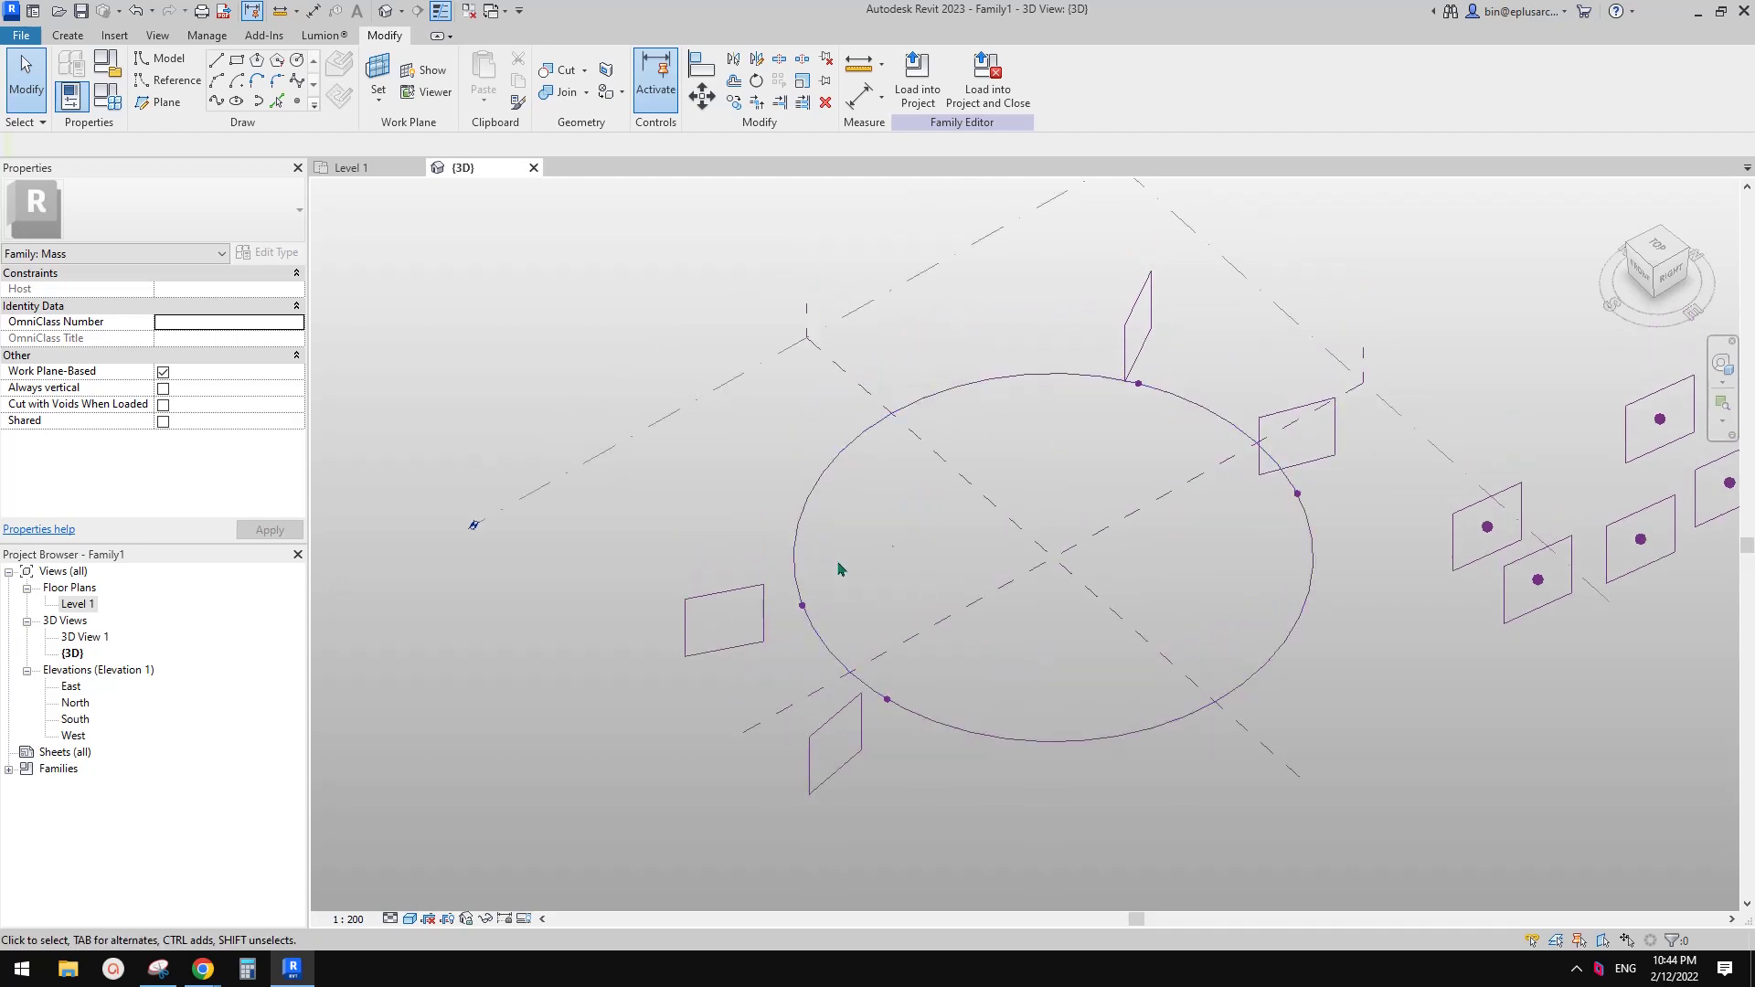
middle_drag(1081, 562, 1062, 538)
click(1481, 512)
middle_drag(1230, 263, 1081, 272)
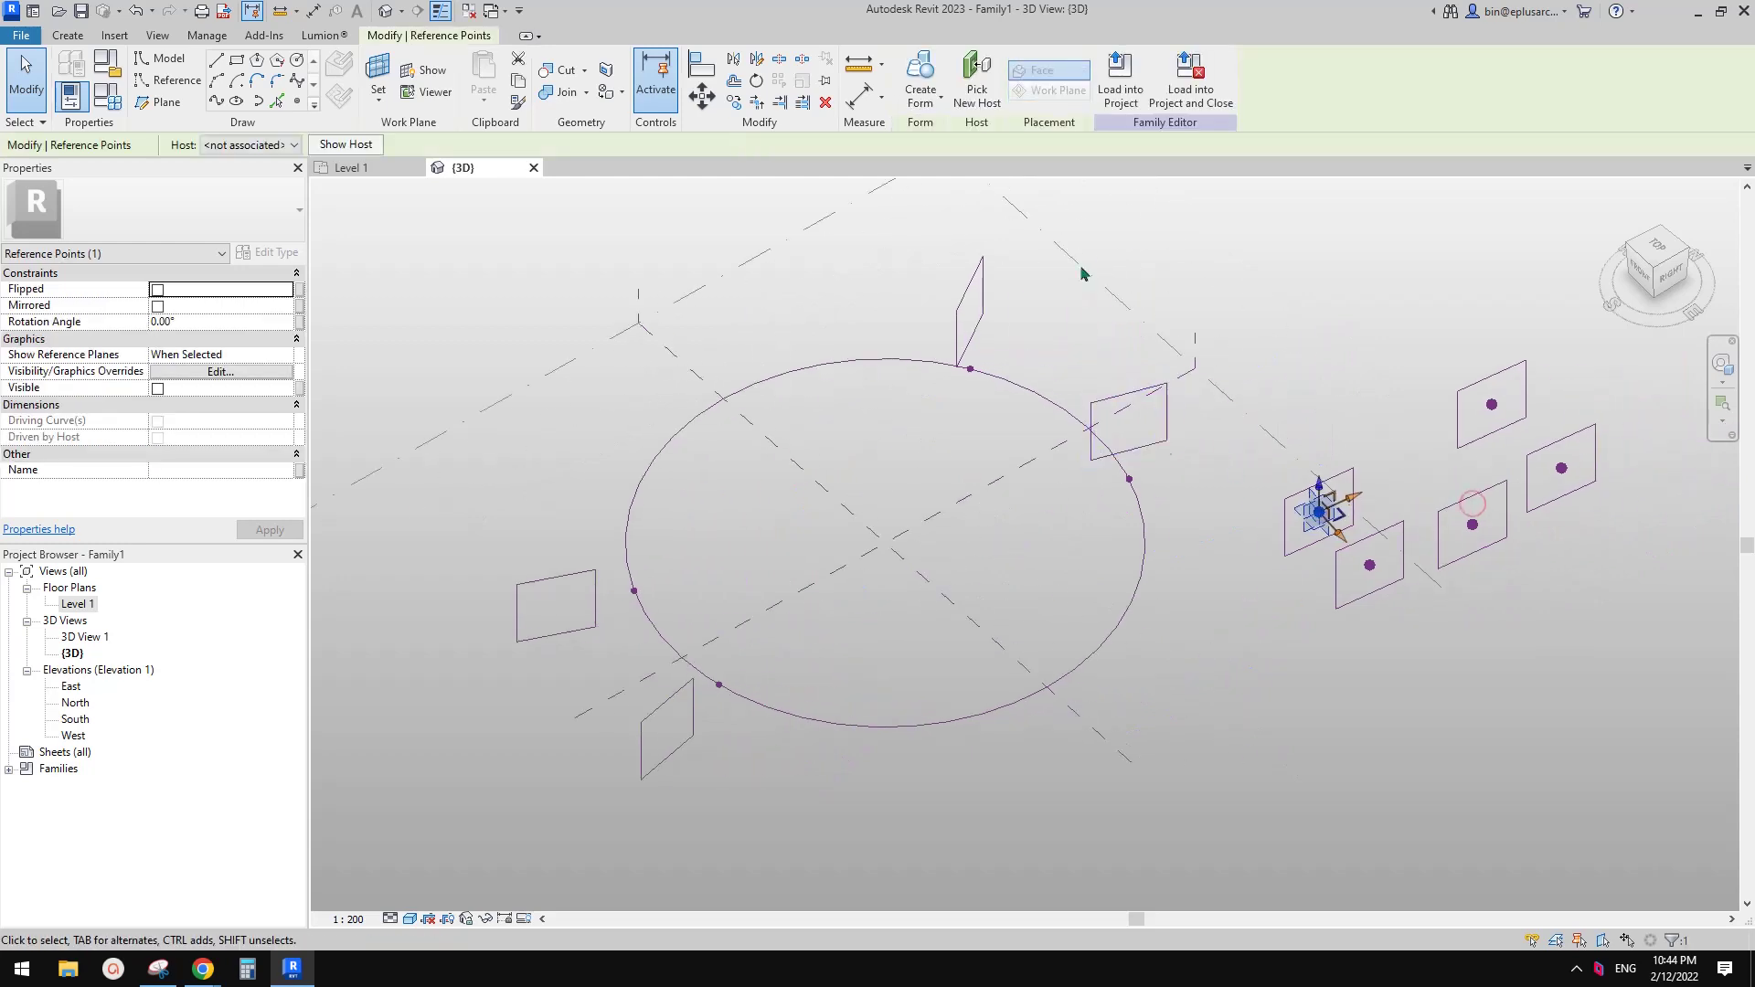
middle_drag(1134, 438, 1167, 417)
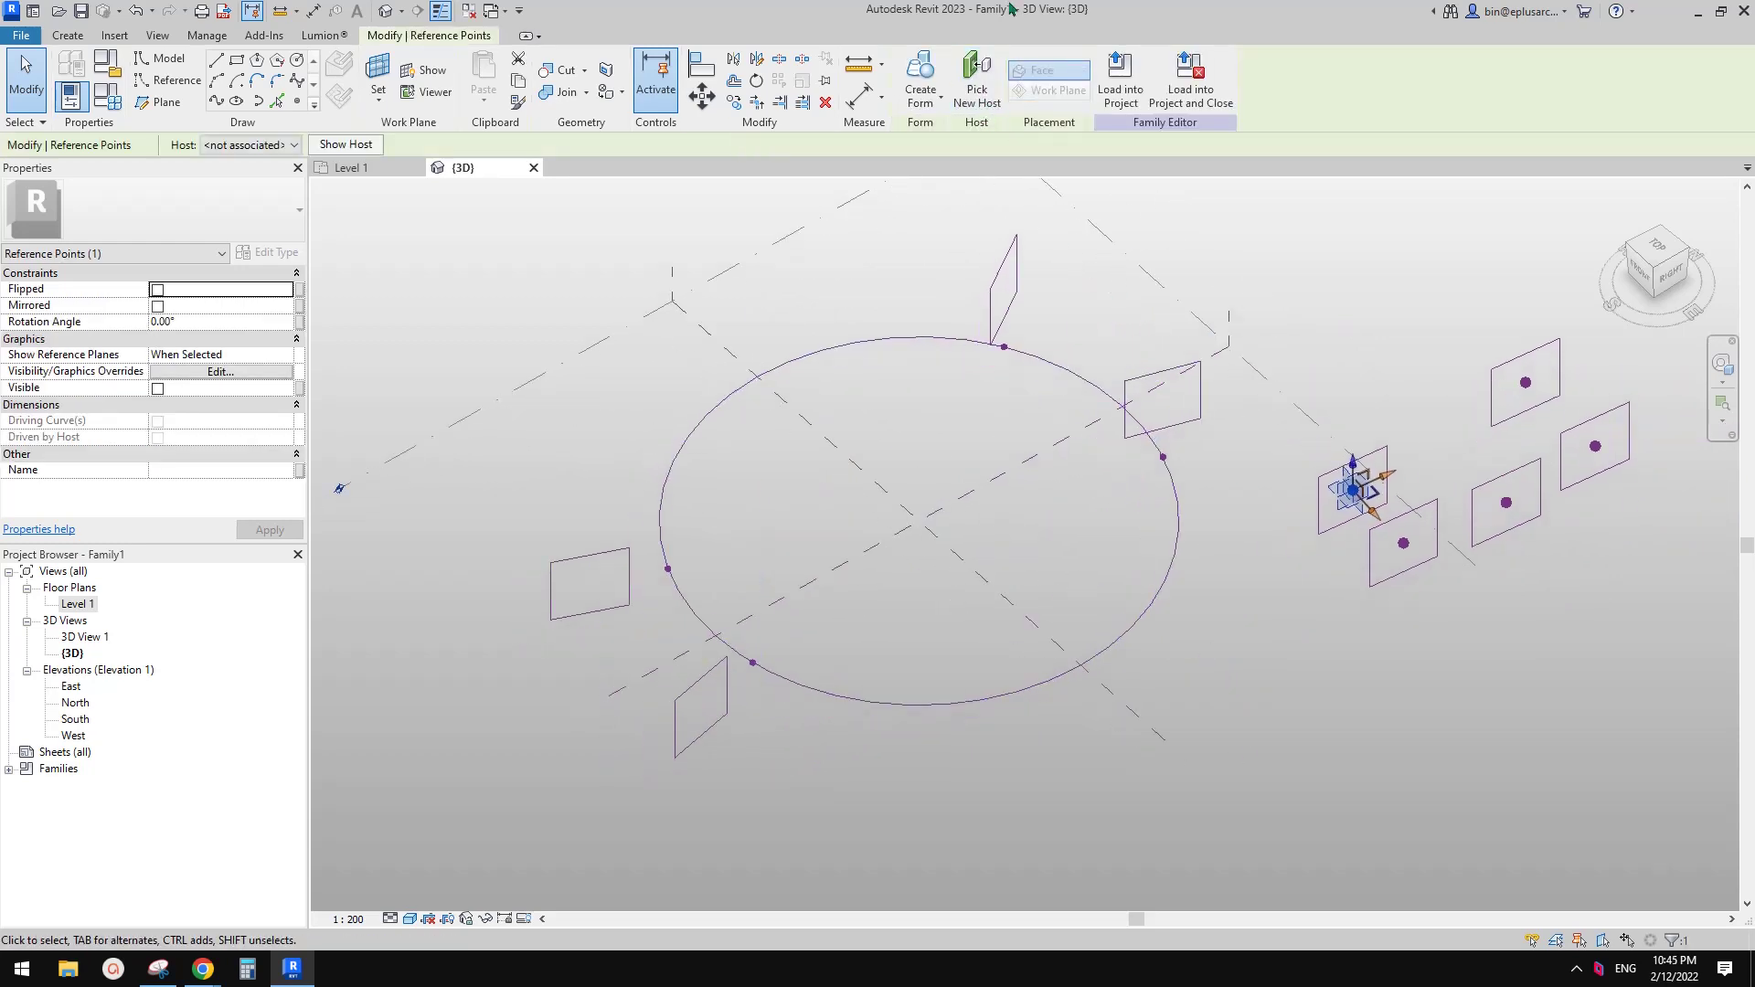
click(977, 96)
click(1175, 478)
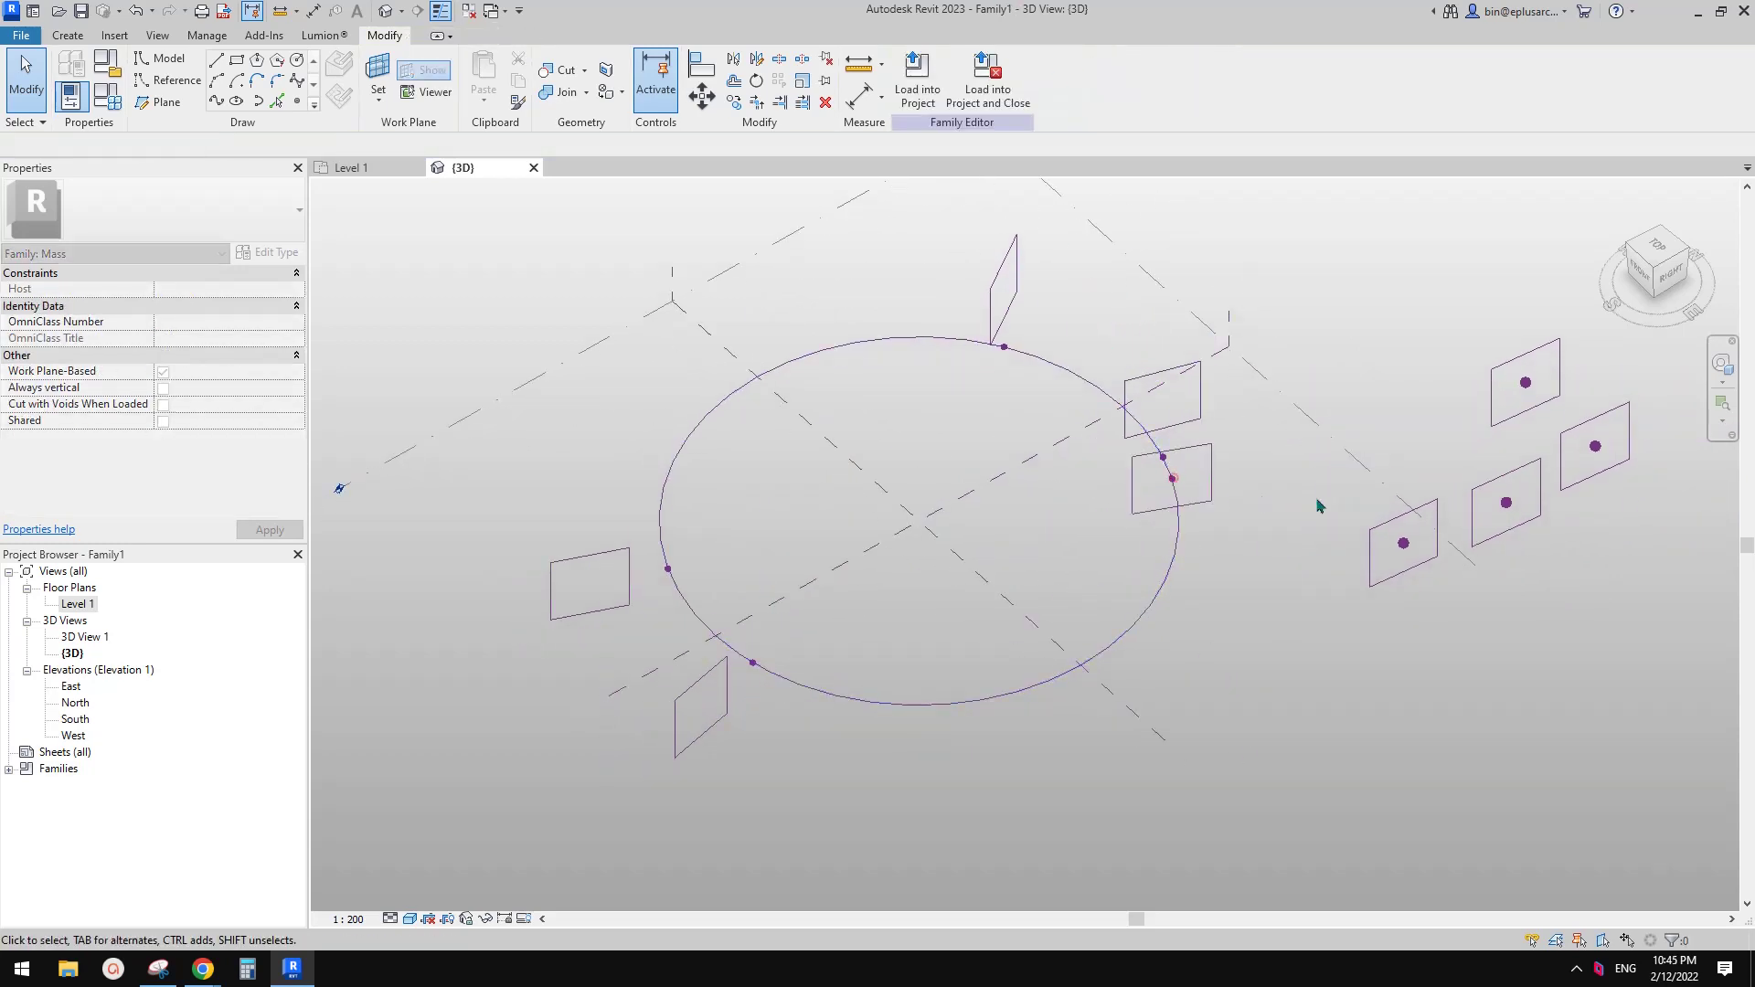
Move the newly hosted front-arc square straight up by its own 10000 height.
scroll(1209, 480, up, 2)
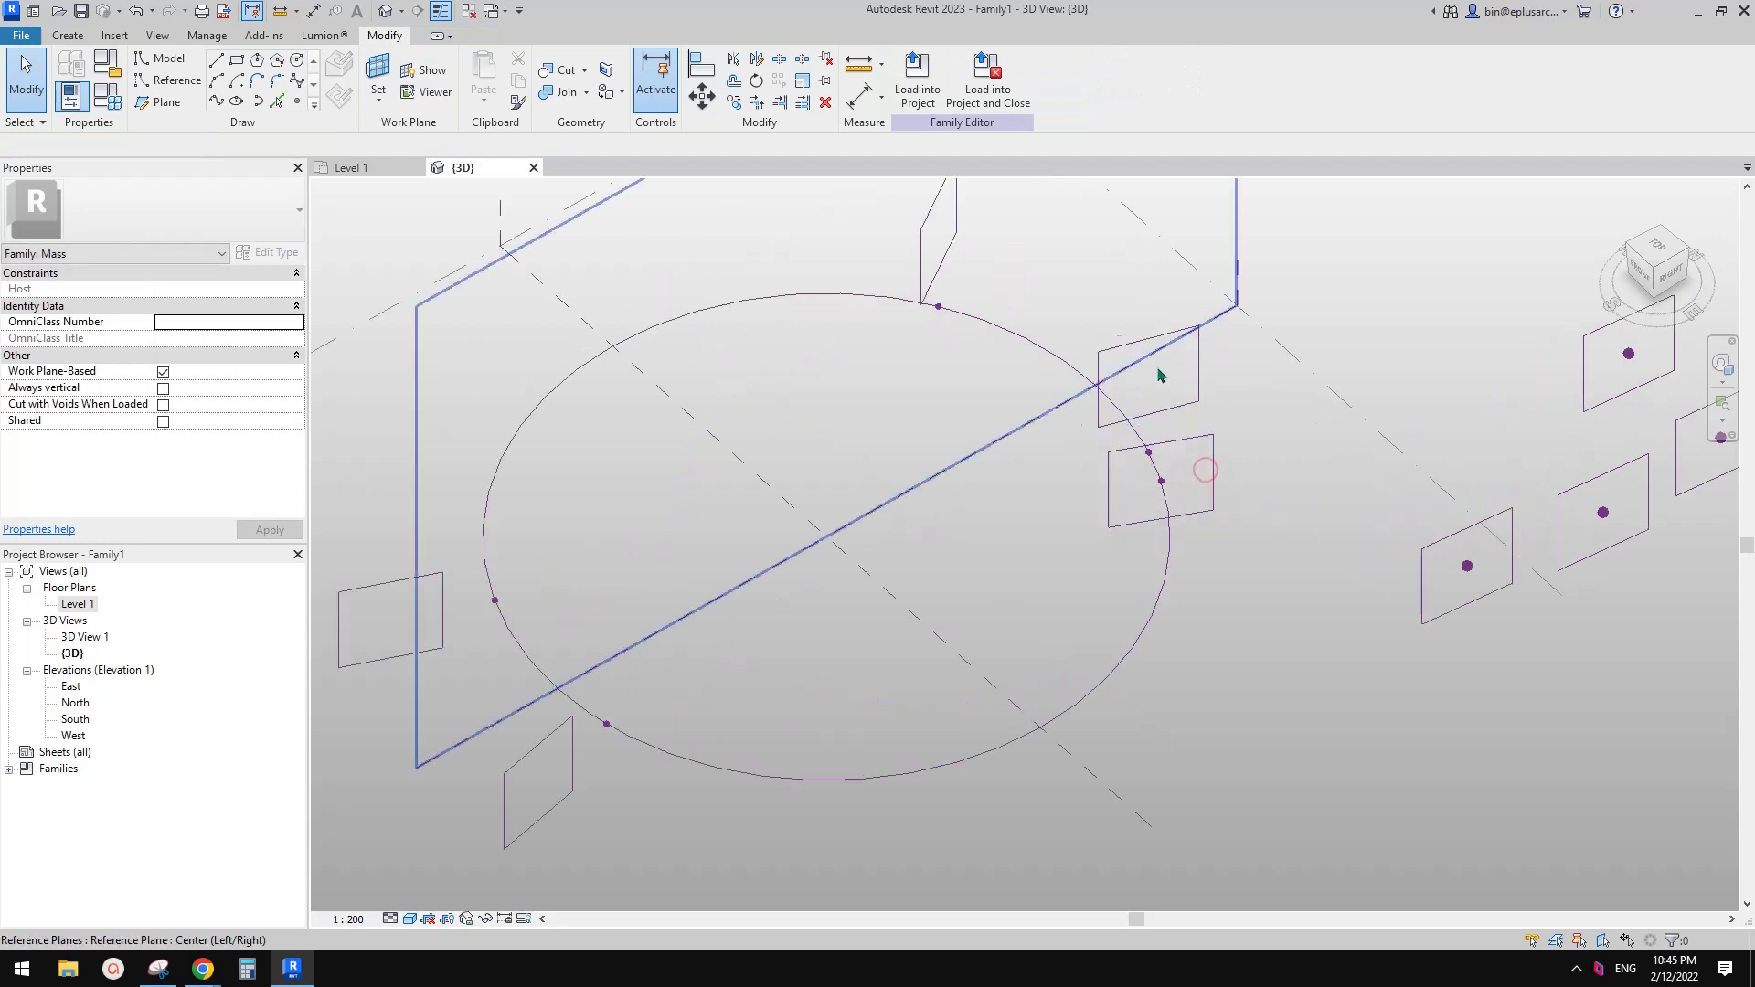
shift+middle_drag(1180, 352, 1130, 337)
click(1287, 605)
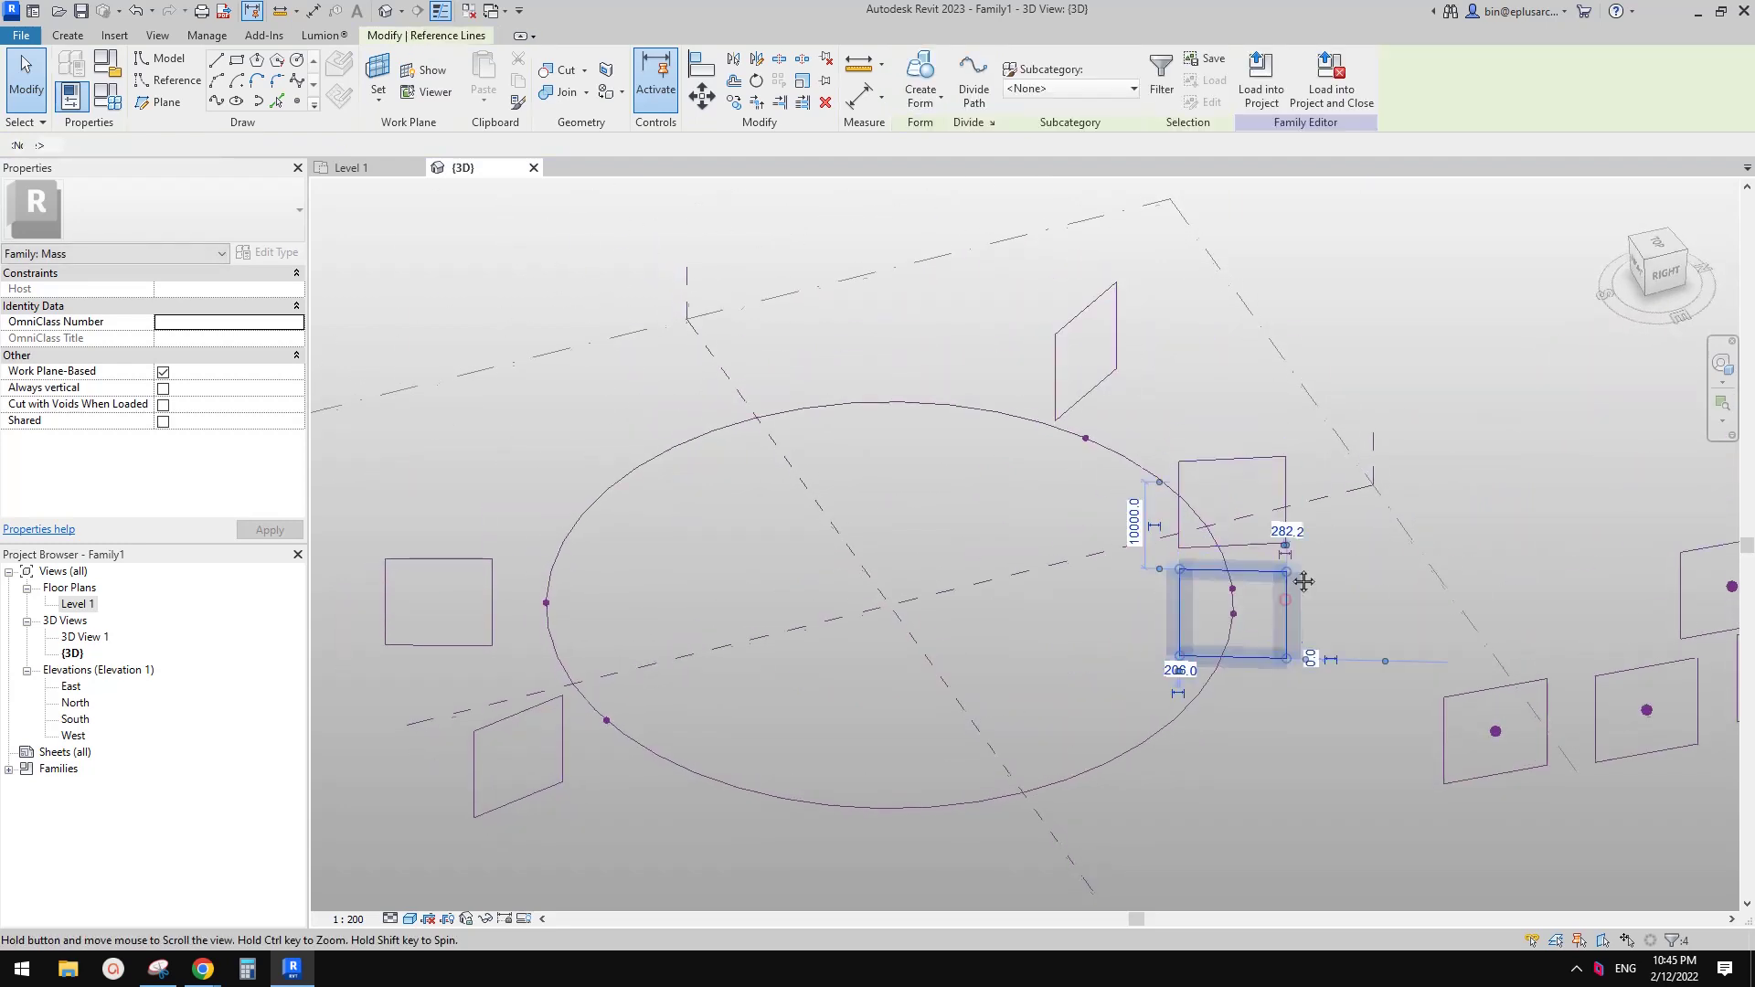
shift+middle_drag(1287, 606, 1316, 482)
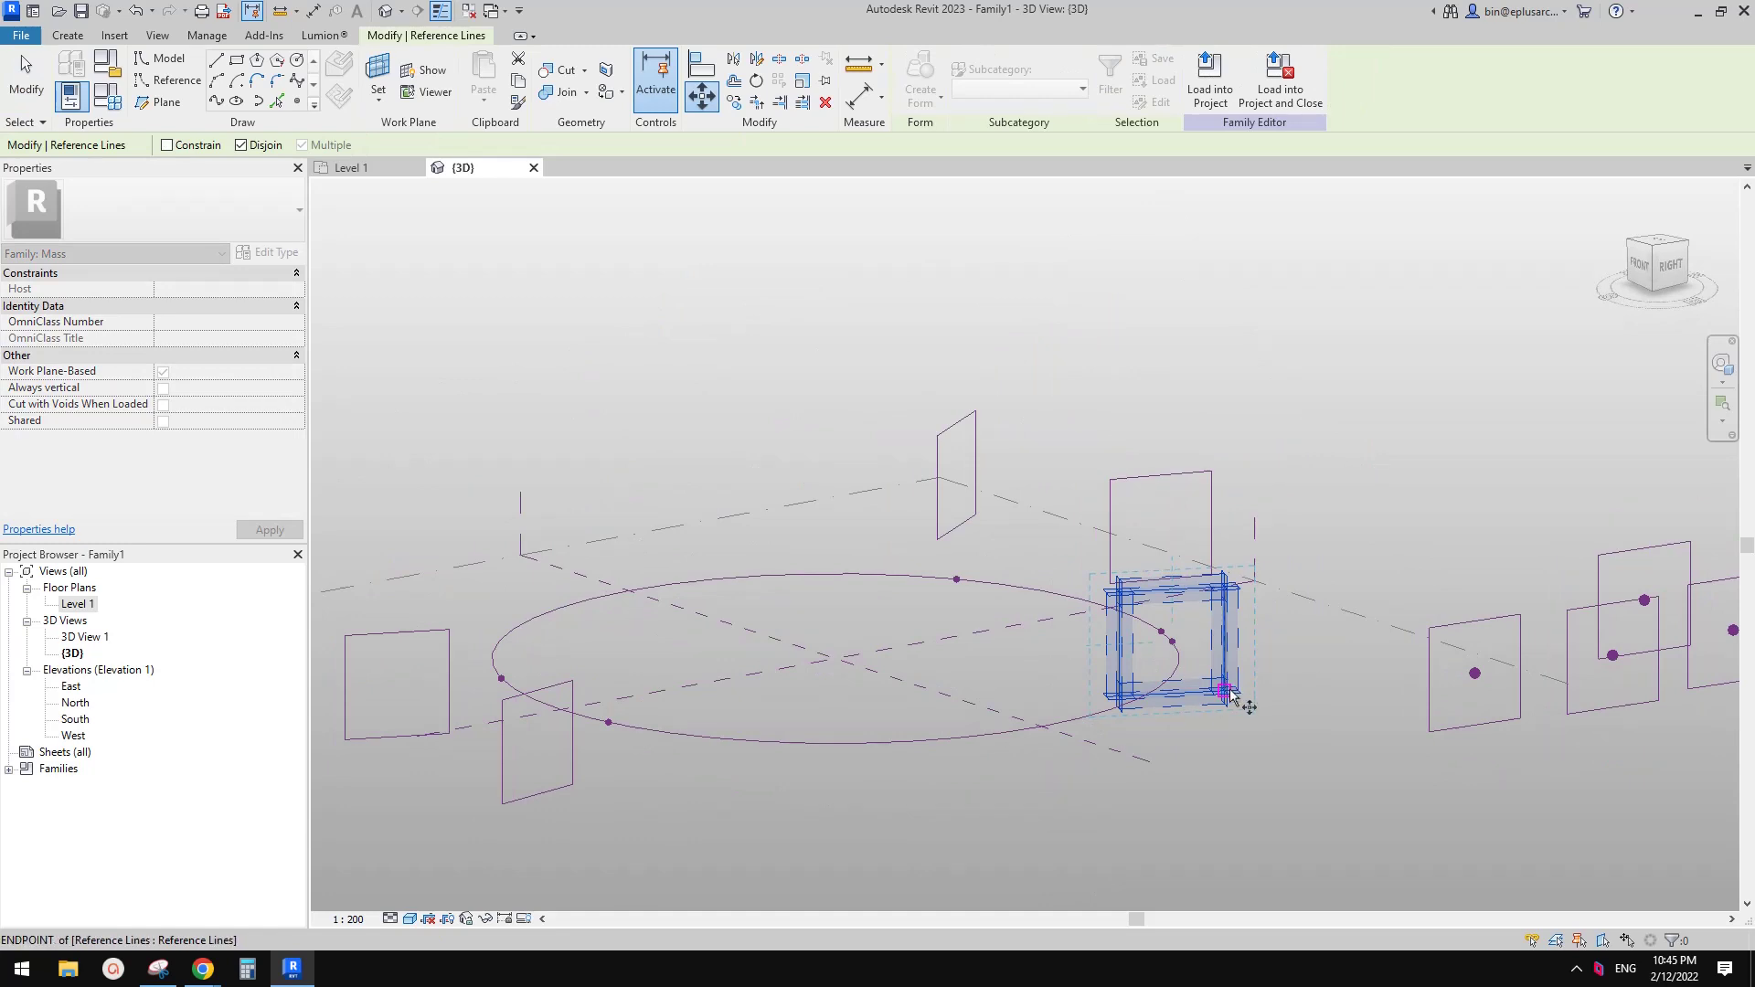
click(1227, 593)
scroll(1227, 593, down, 1)
key(Escape)
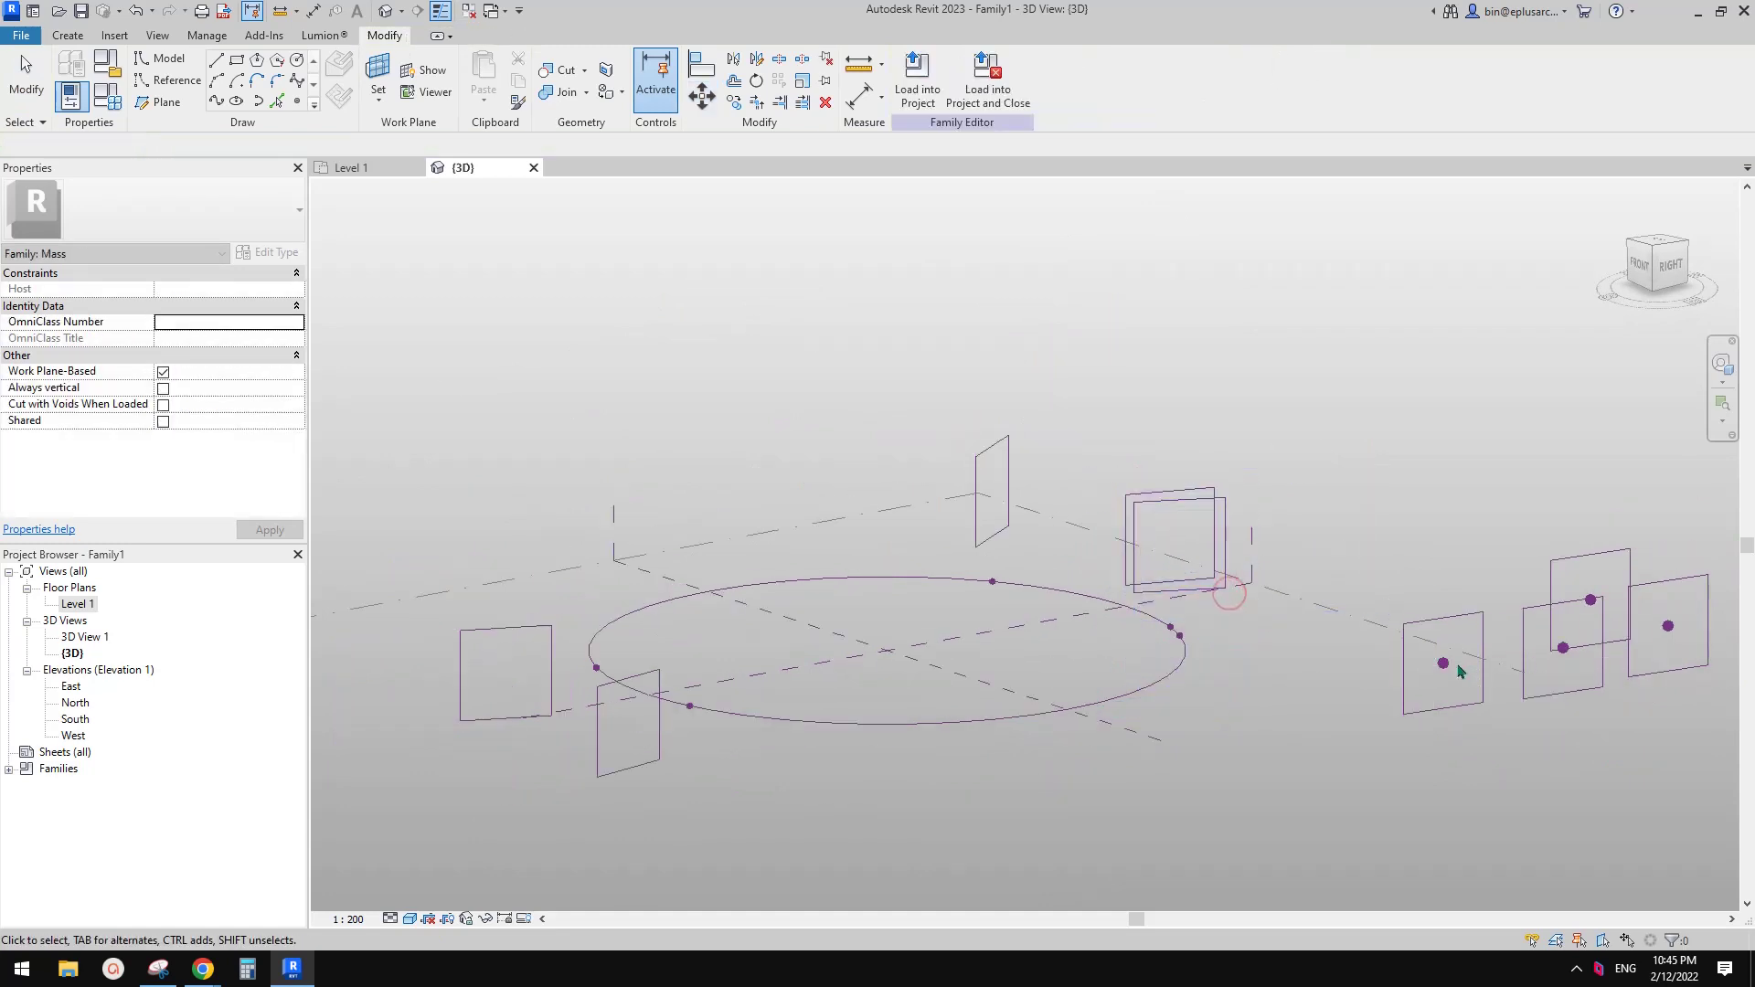
Rehost another copied reference point with its square onto the front arc, beside the point at the outward-offset end.
click(1445, 665)
shift+middle_drag(1347, 631, 1338, 668)
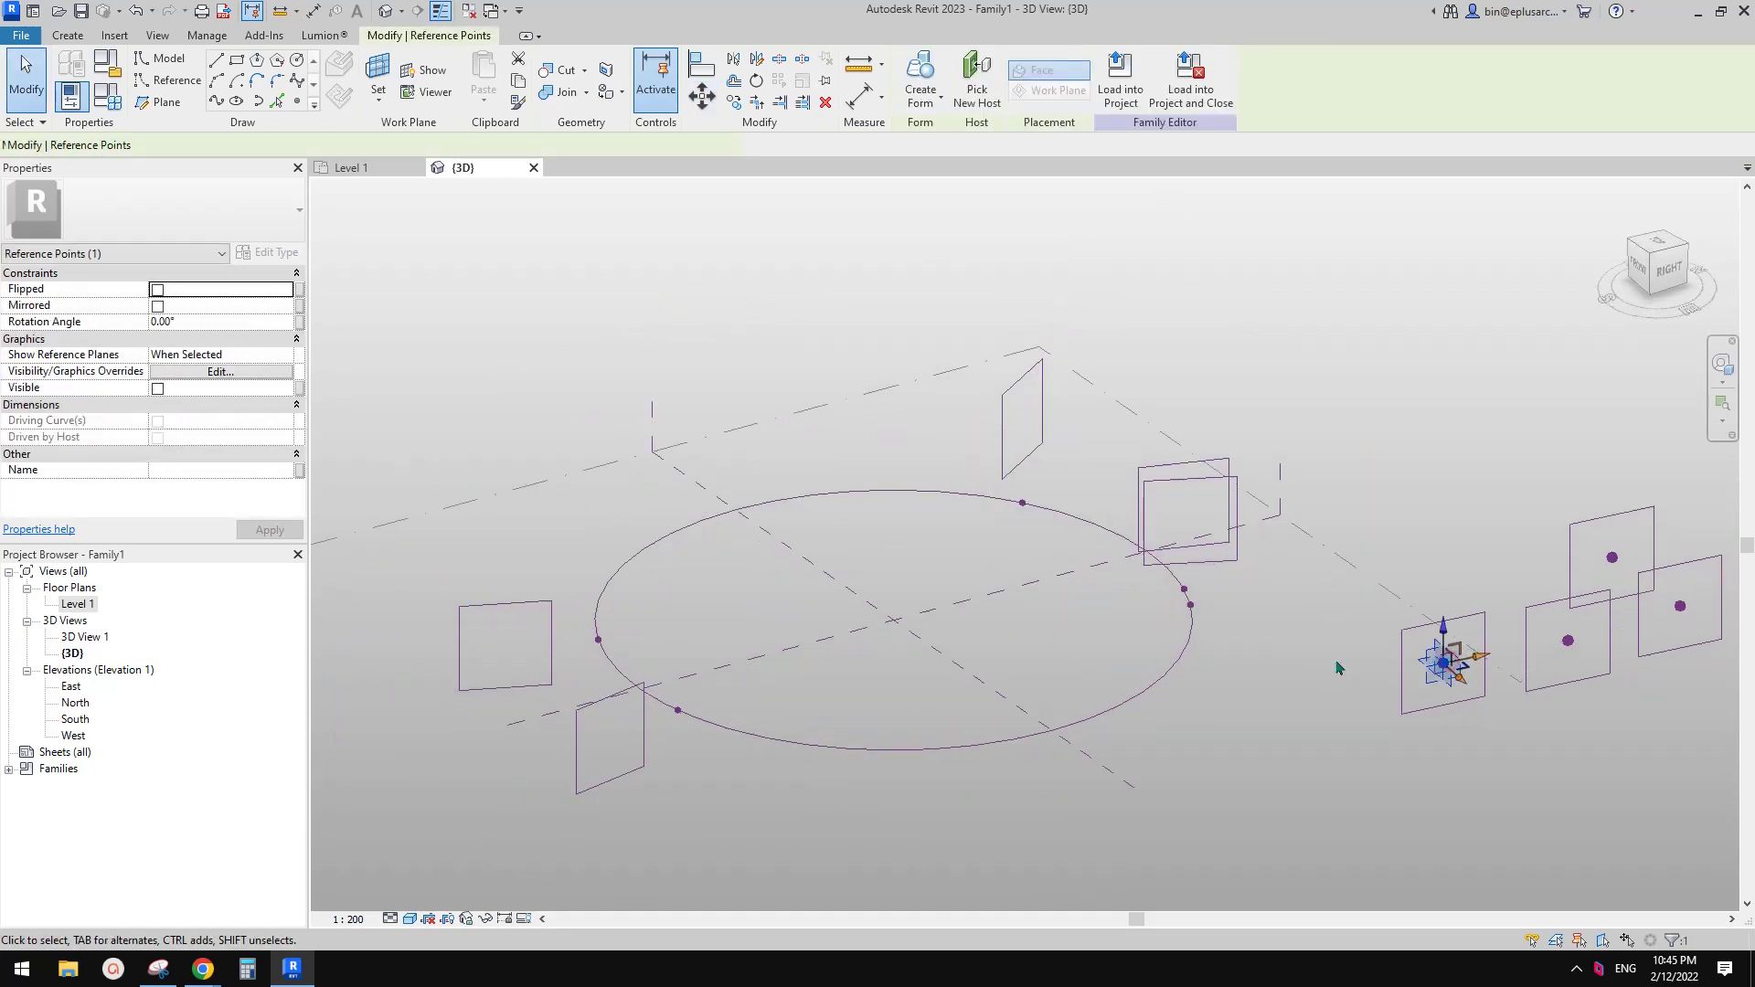
click(731, 734)
click(738, 730)
shift+middle_drag(738, 728, 638, 712)
key(Escape)
click(628, 700)
key(Escape)
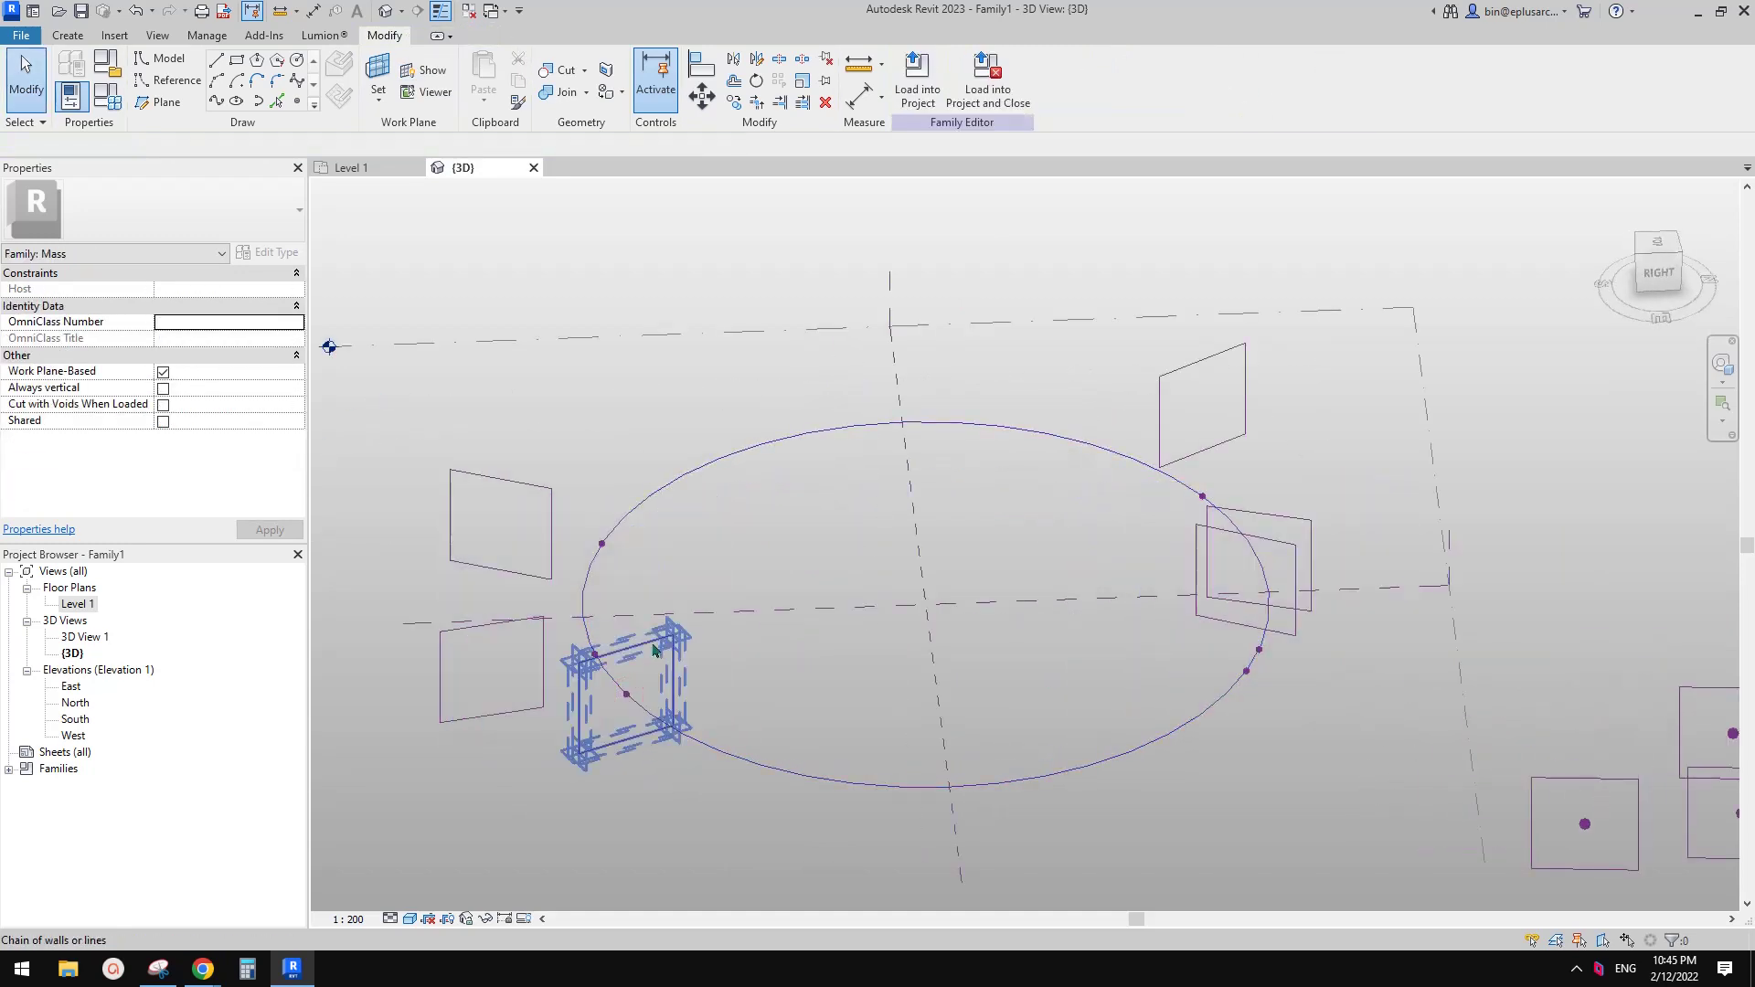
Move the newly hosted front-arc square outward from the arc, beside the neighbouring offset square.
click(643, 652)
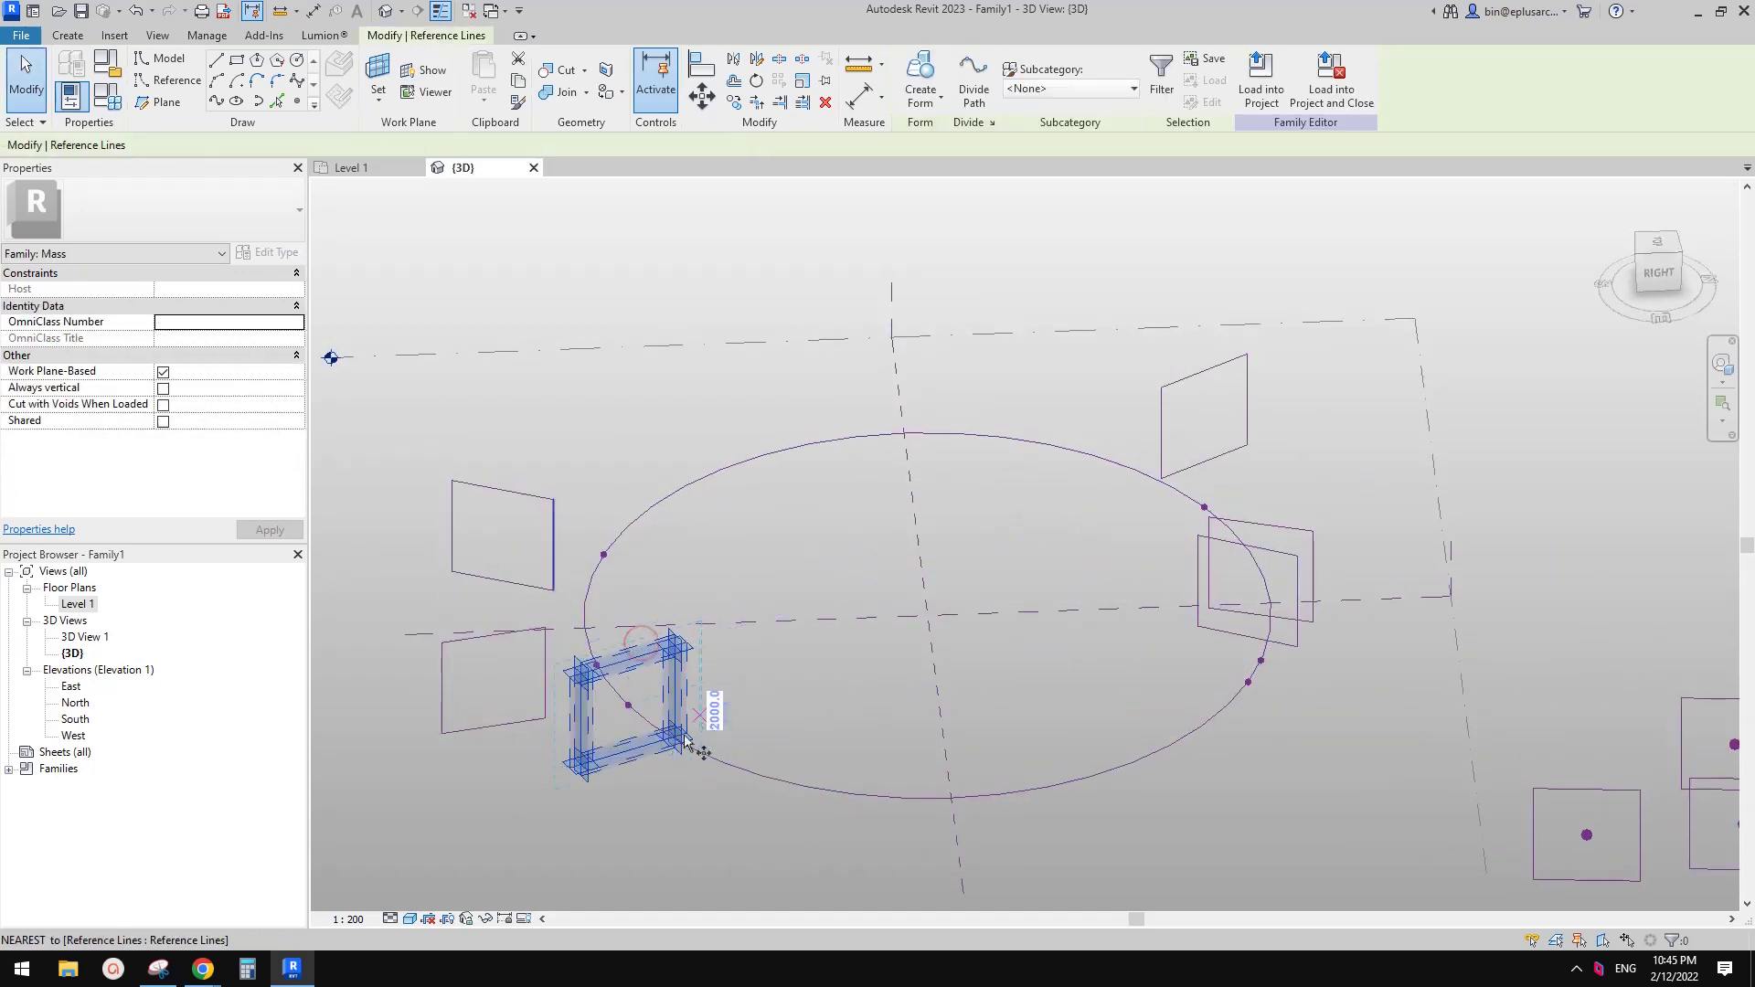
click(591, 764)
key(Escape)
Snap the nearest front-arc reference point to the arc's endpoint at the outward-offset end, and set its neighbour's normalized curve parameter to 0.999990.
shift+middle_drag(667, 732, 622, 742)
scroll(690, 713, down, 2)
scroll(691, 682, down, 1)
shift+middle_drag(690, 681, 676, 750)
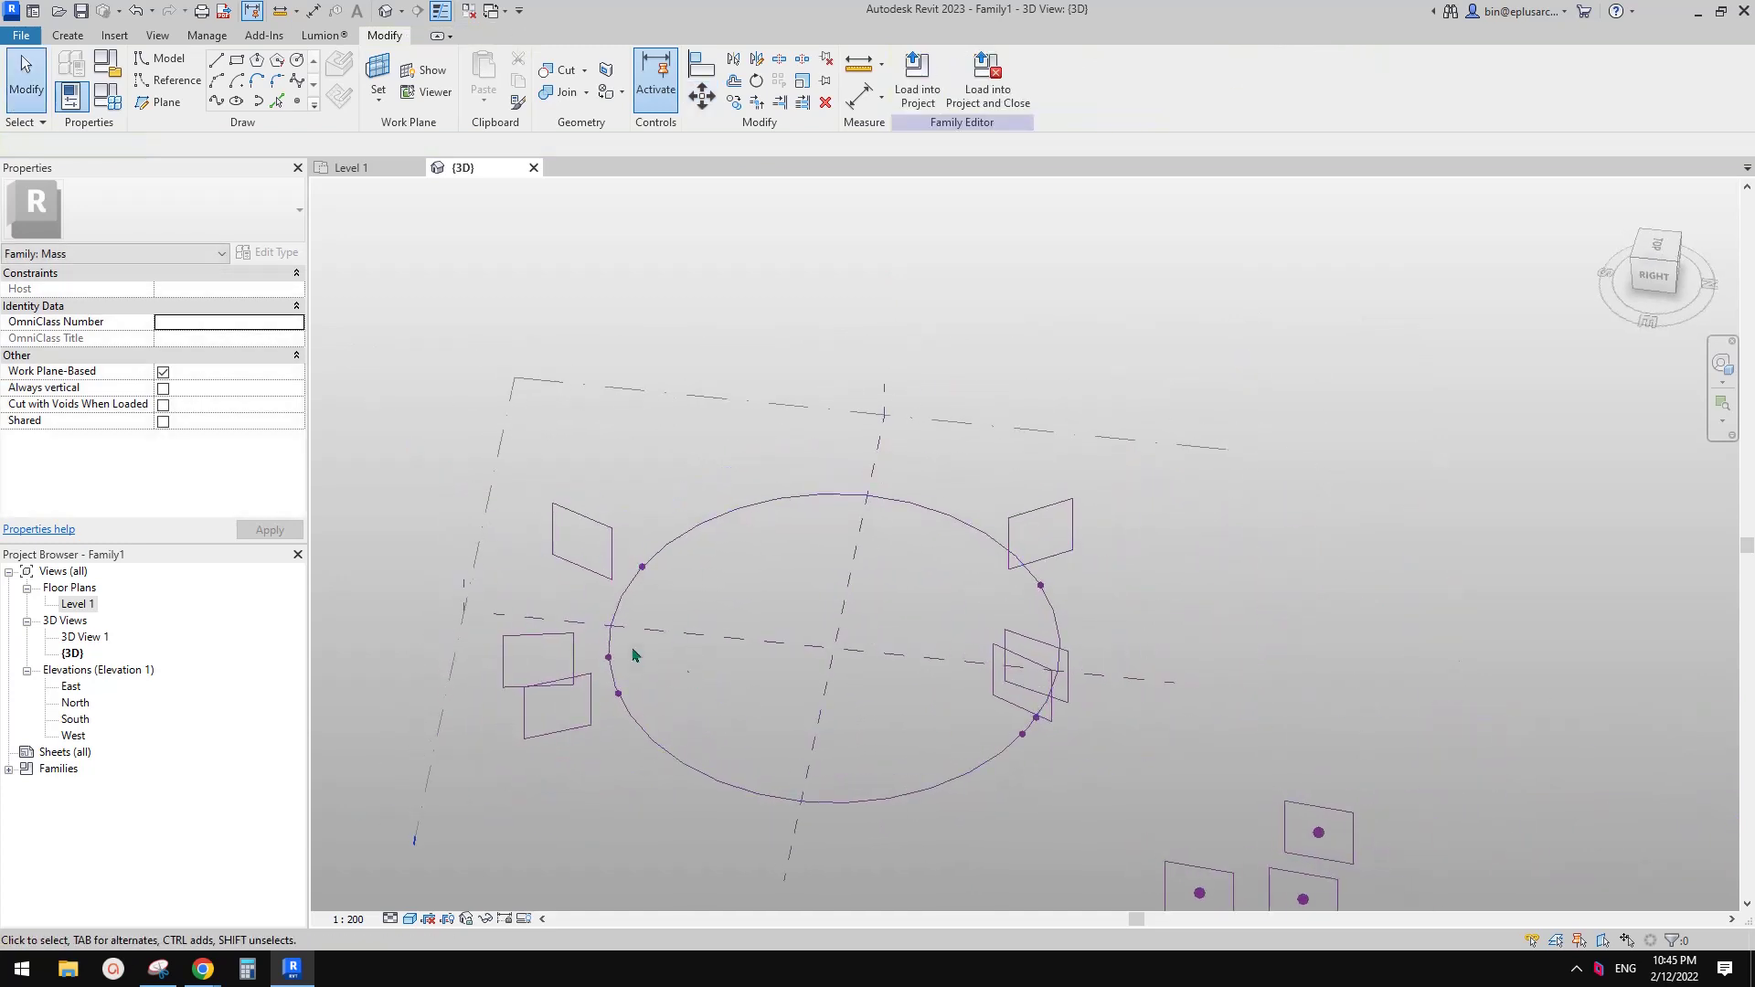
click(609, 656)
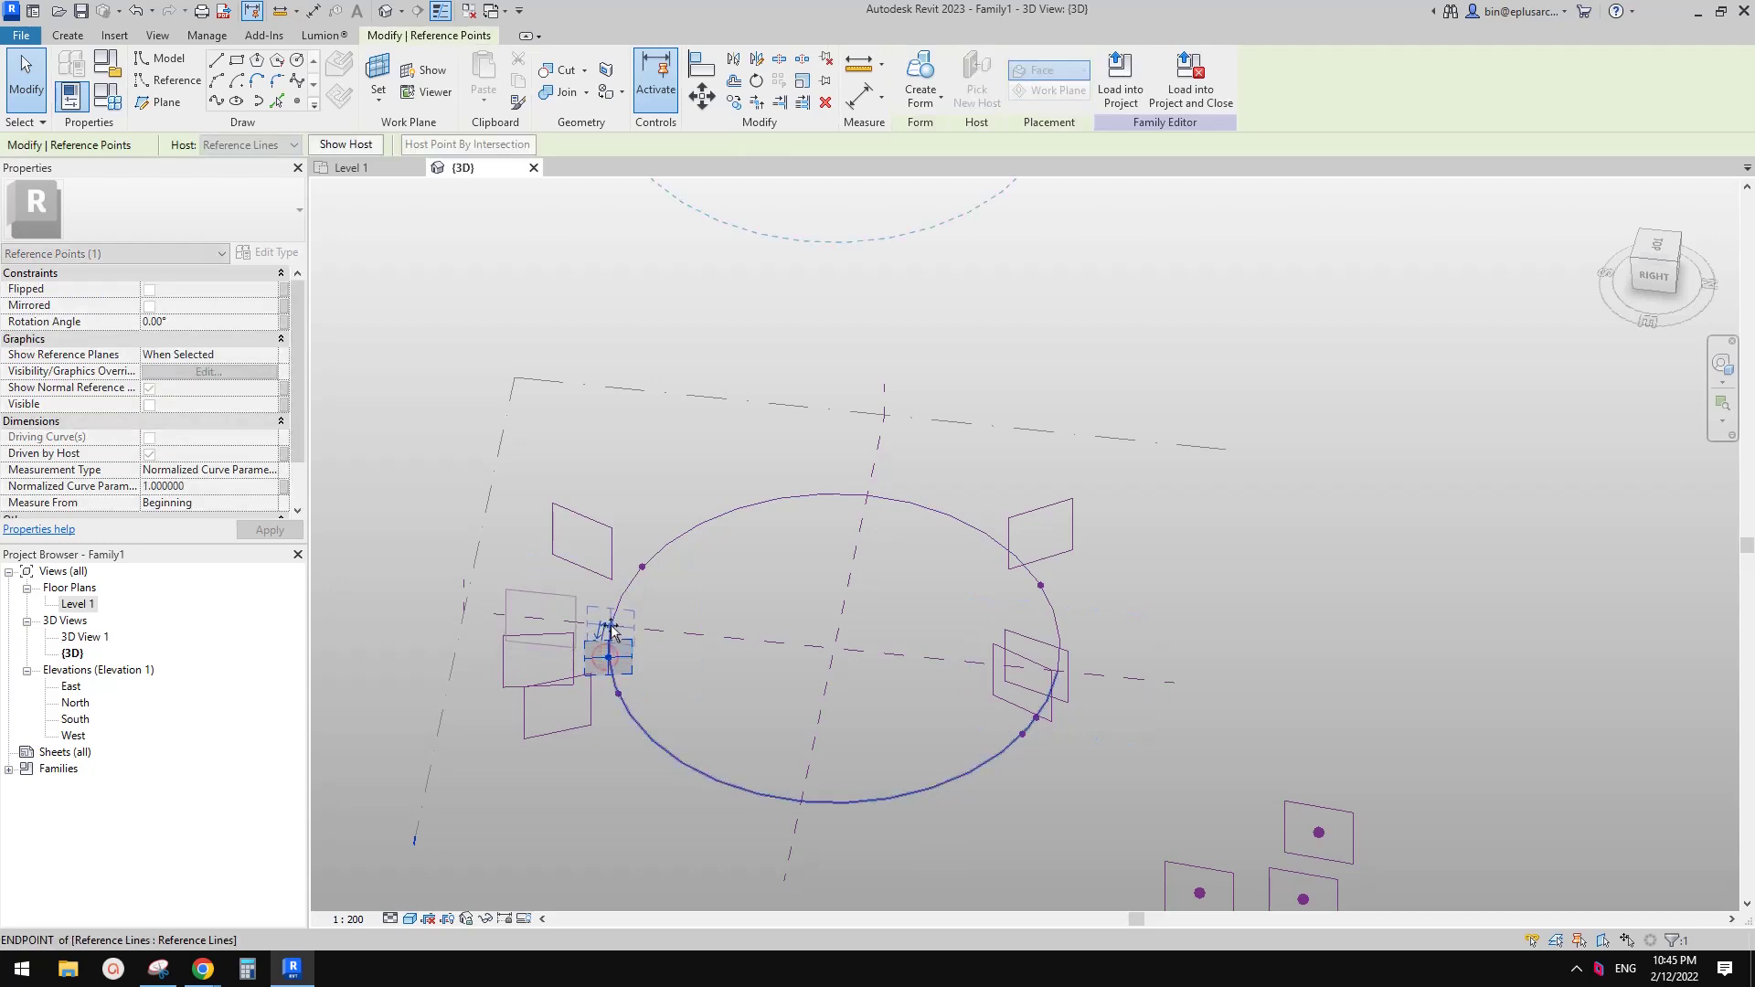
click(619, 697)
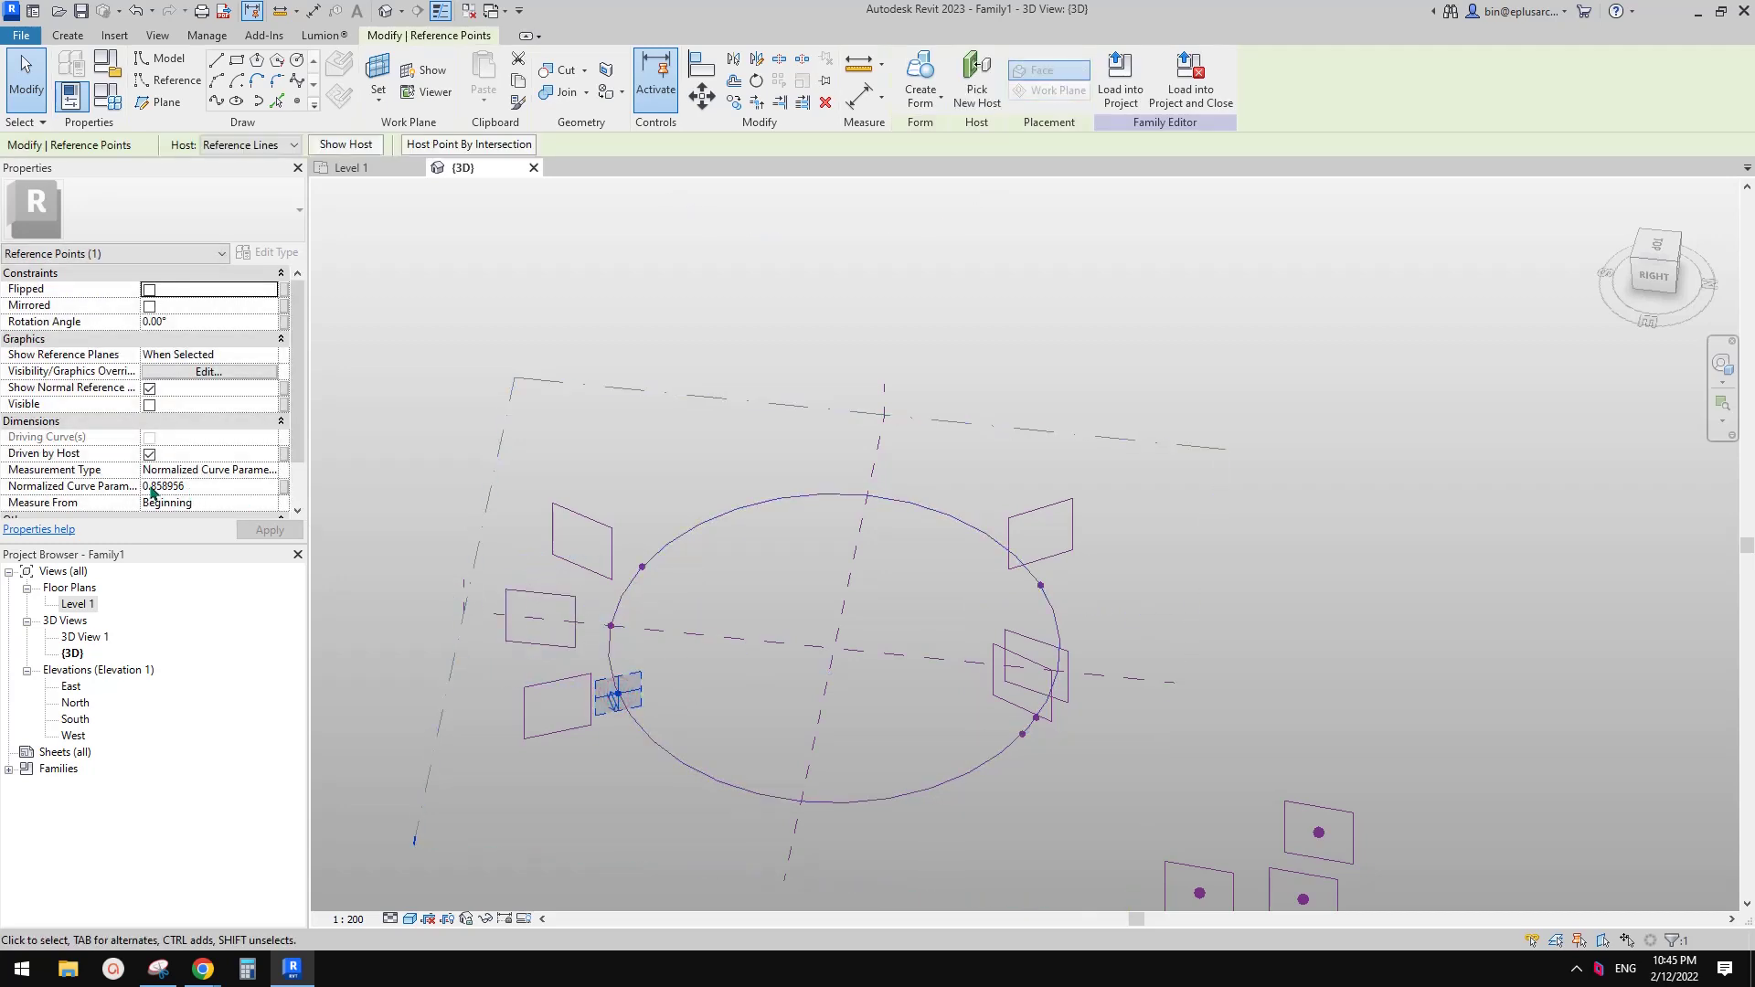
click(202, 486)
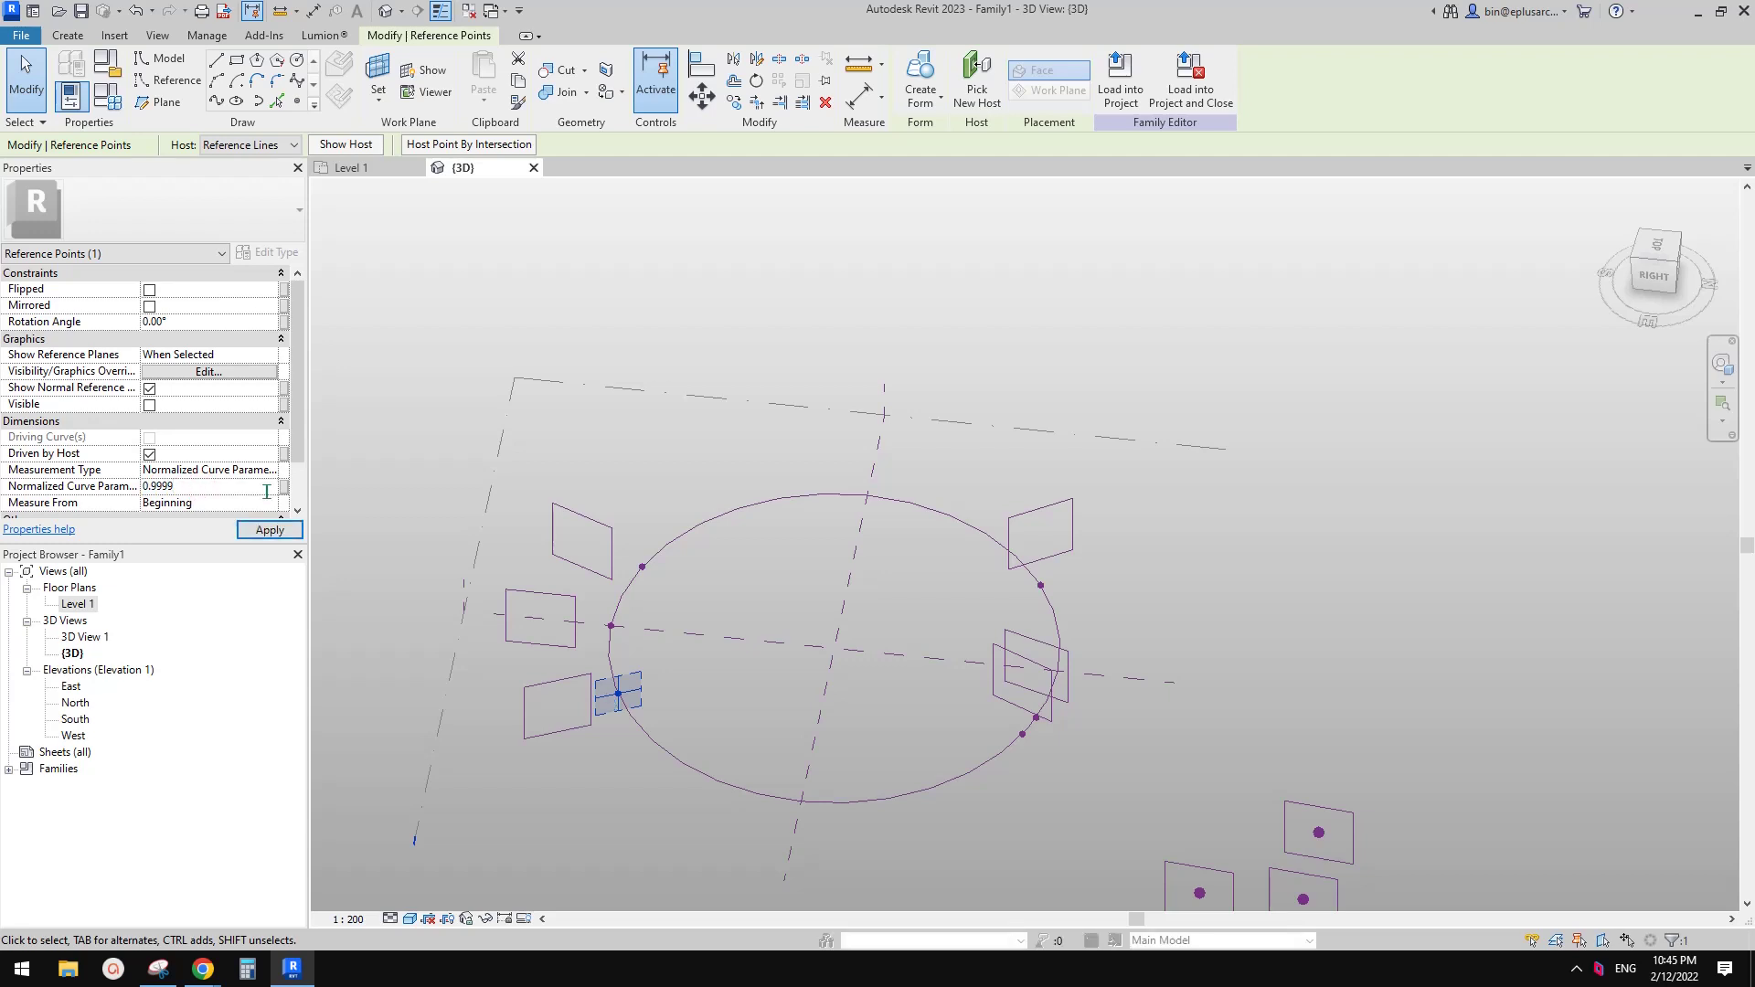
text(0.999990)
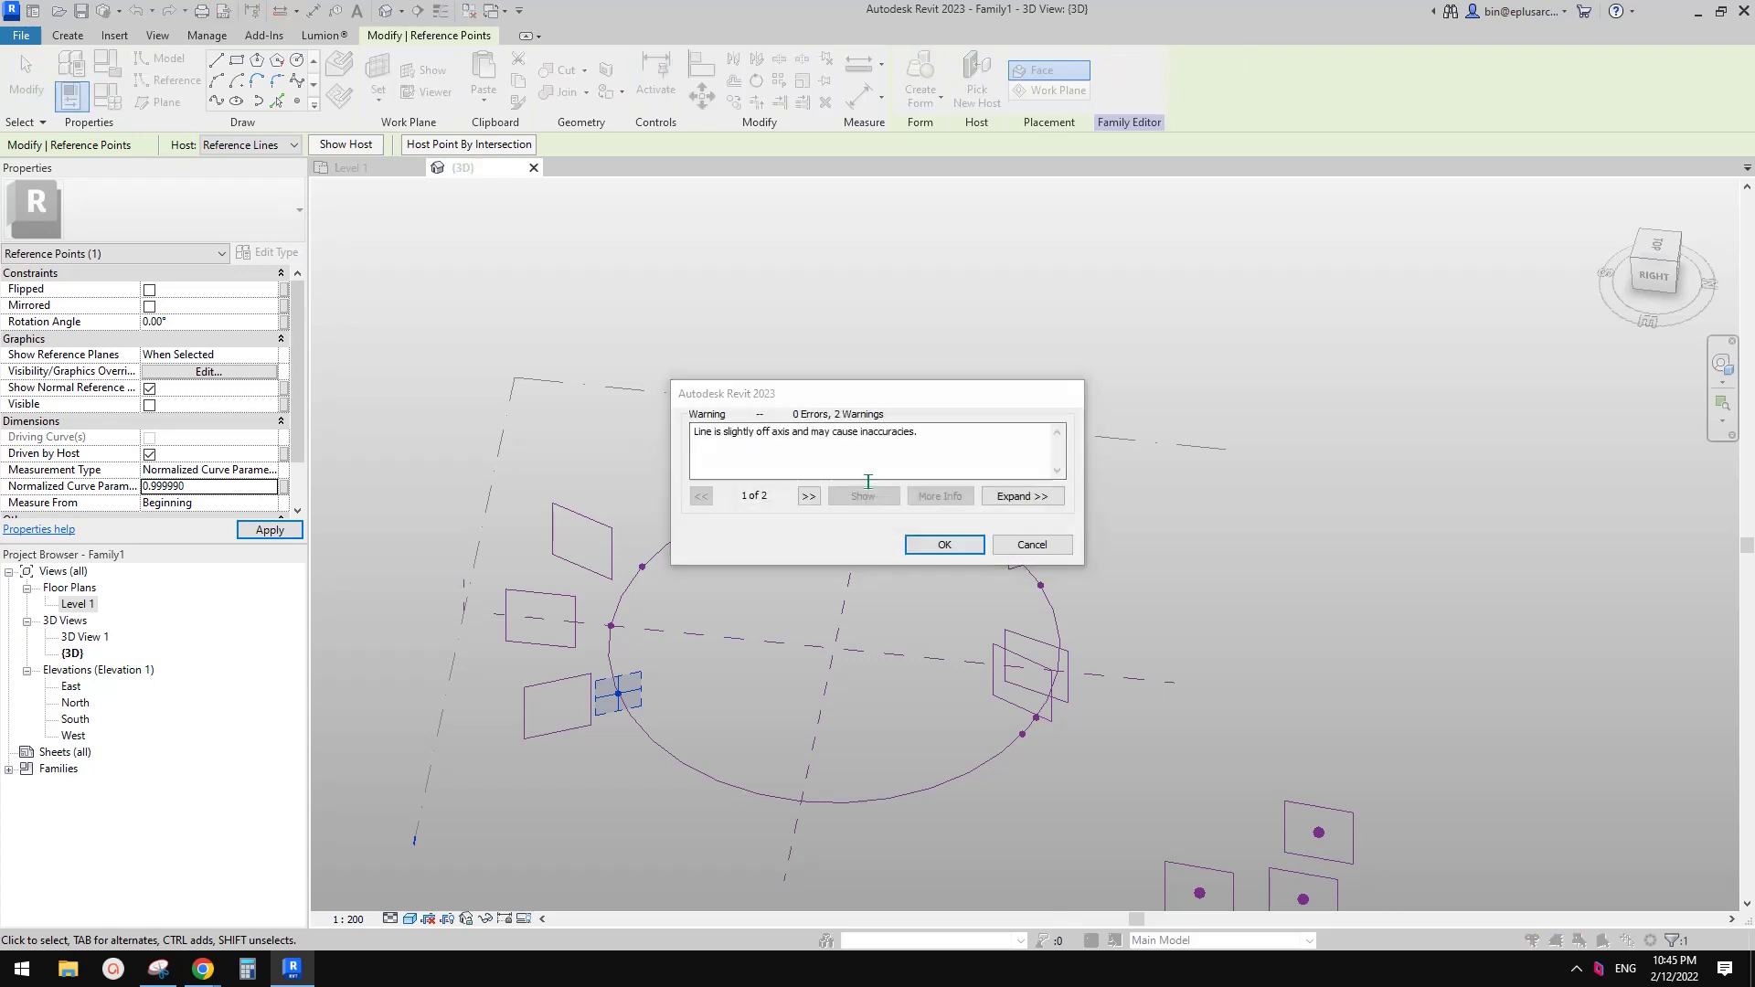
click(956, 537)
Select the whole square nearer the circle of the two almost coincident ones at the outward-offset end.
scroll(576, 631, up, 5)
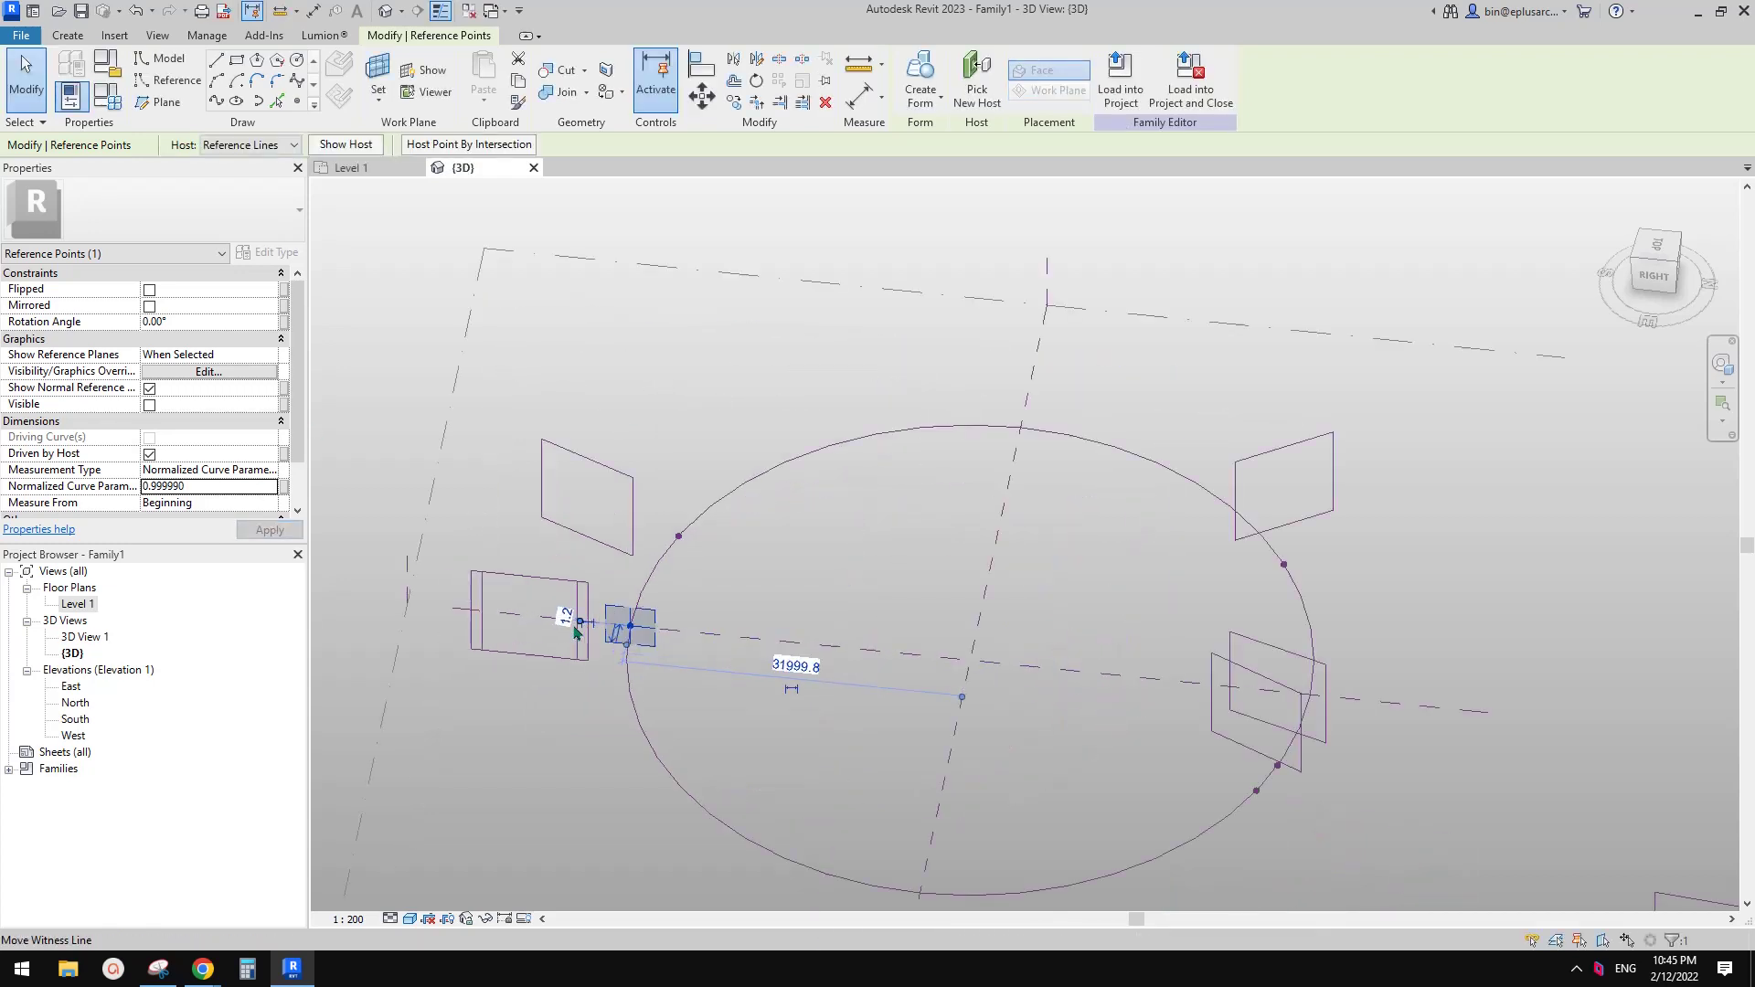
shift+middle_drag(585, 631, 720, 633)
scroll(748, 573, up, 1)
scroll(748, 571, up, 1)
key(Escape)
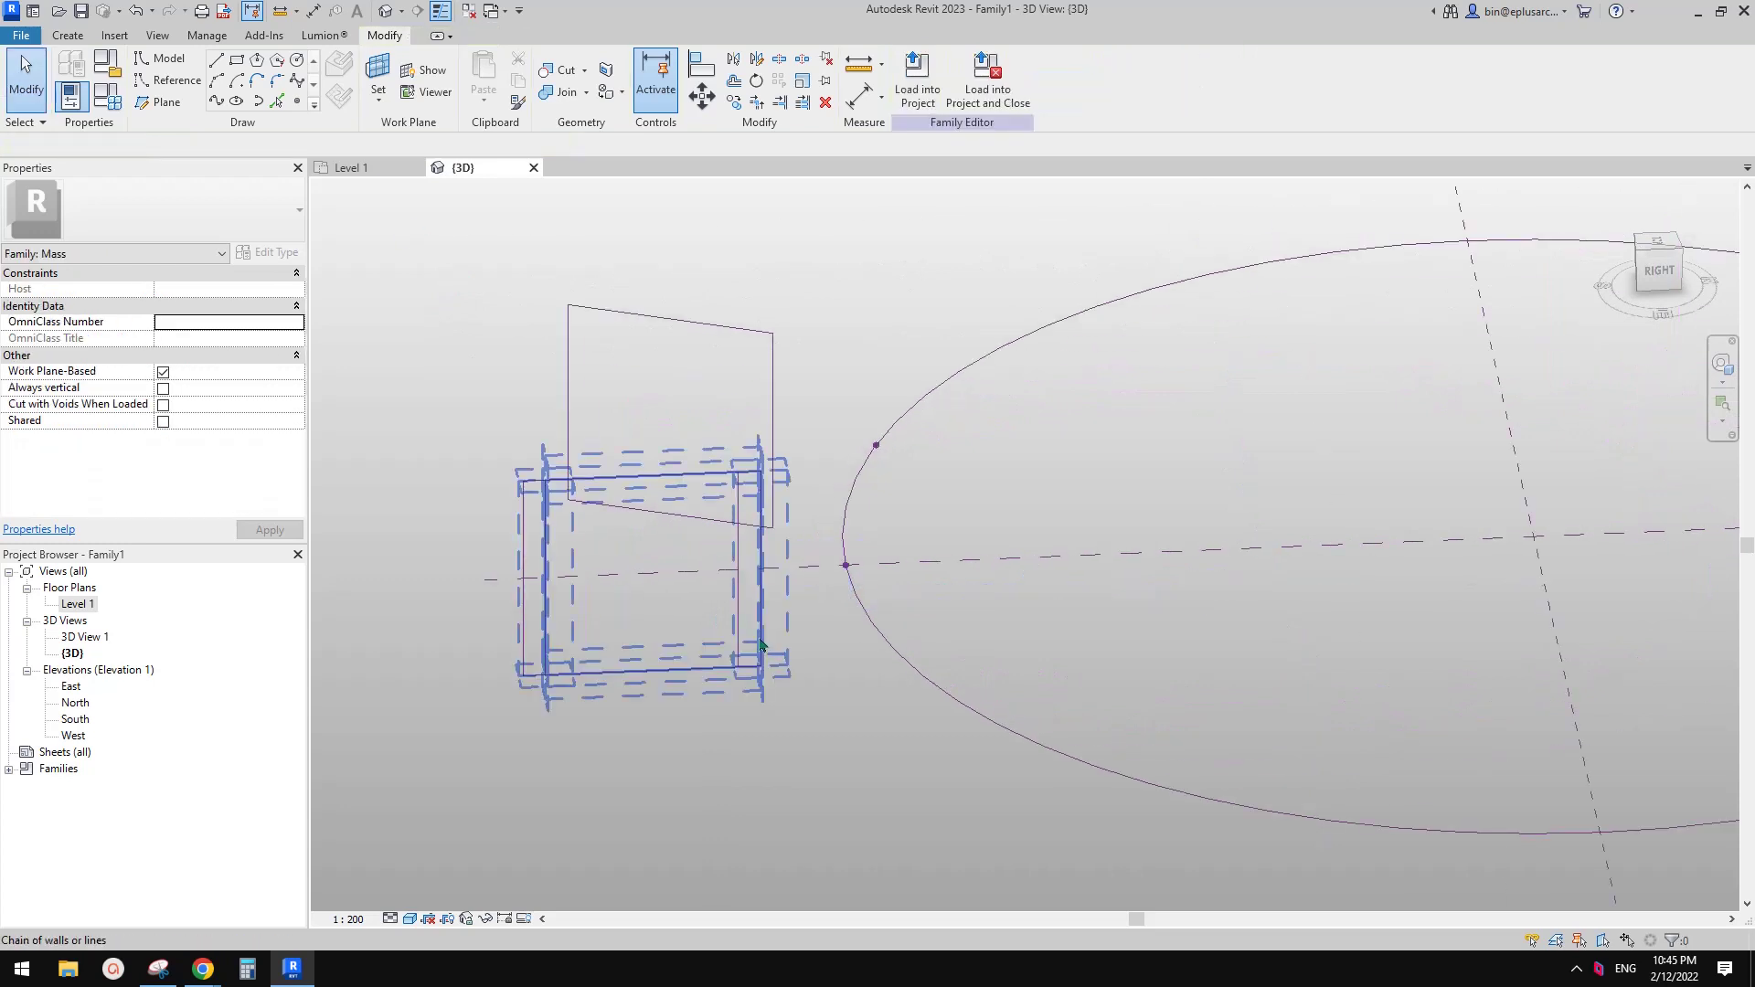
click(760, 637)
key(Escape)
key(Tab)
click(760, 596)
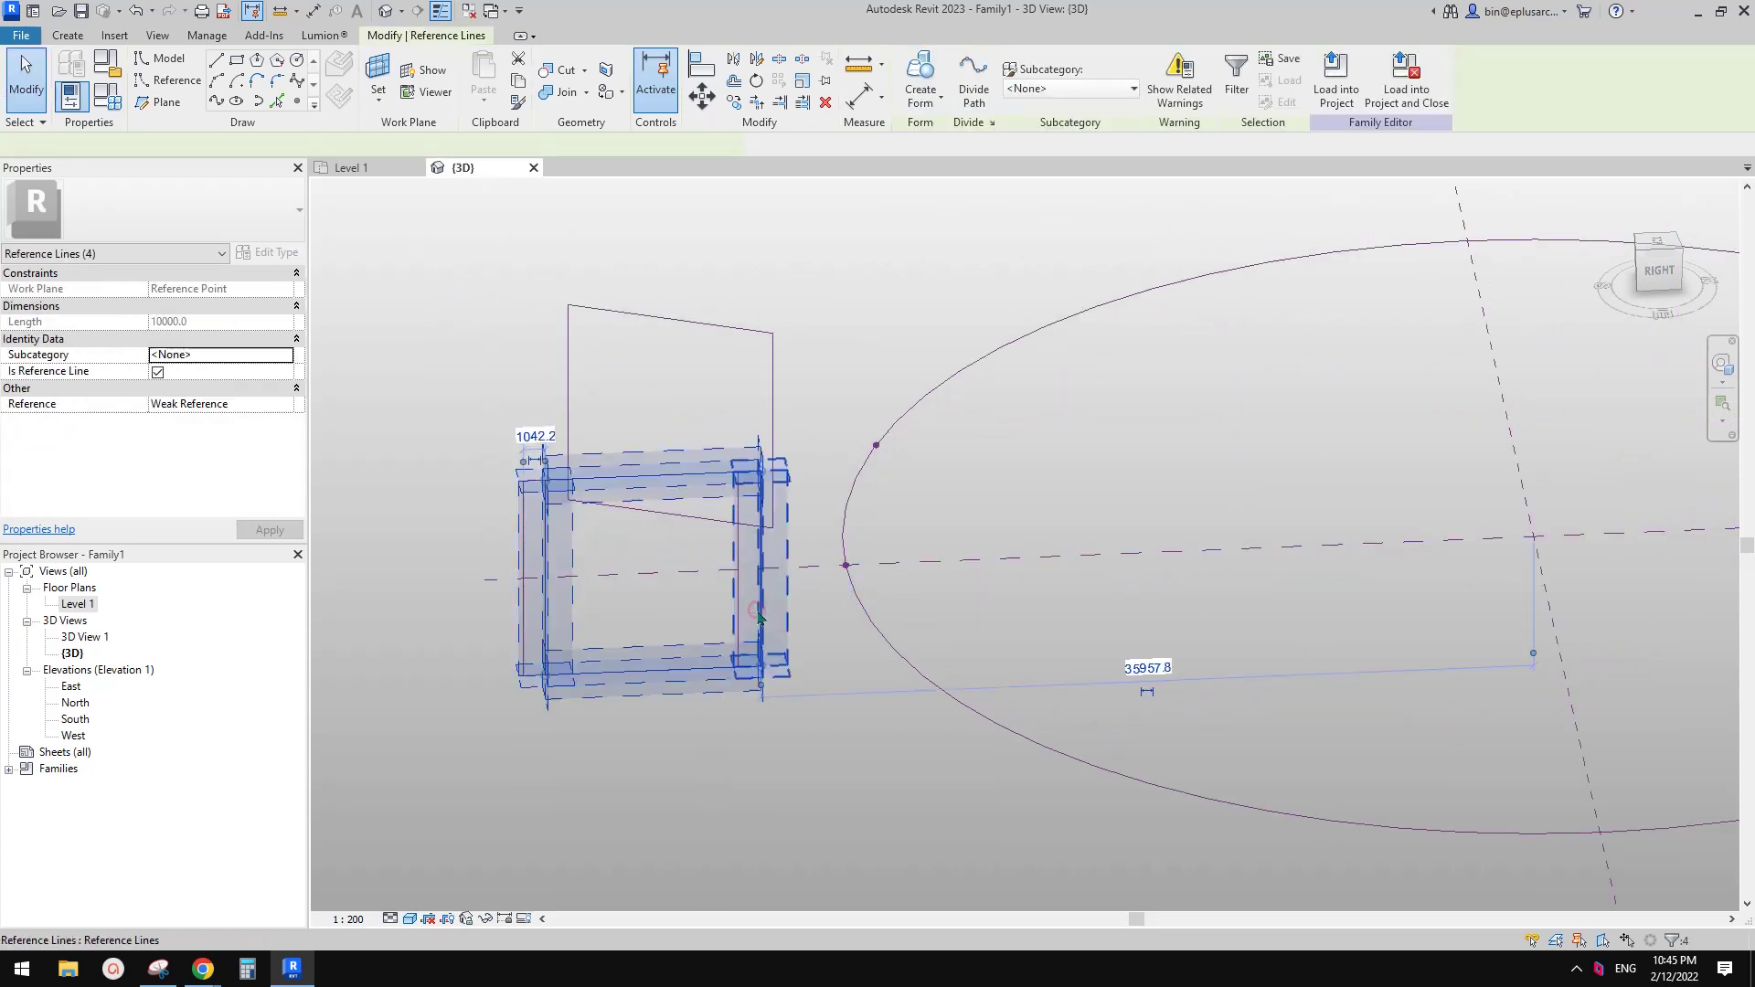
key(Escape)
key(Tab)
click(761, 604)
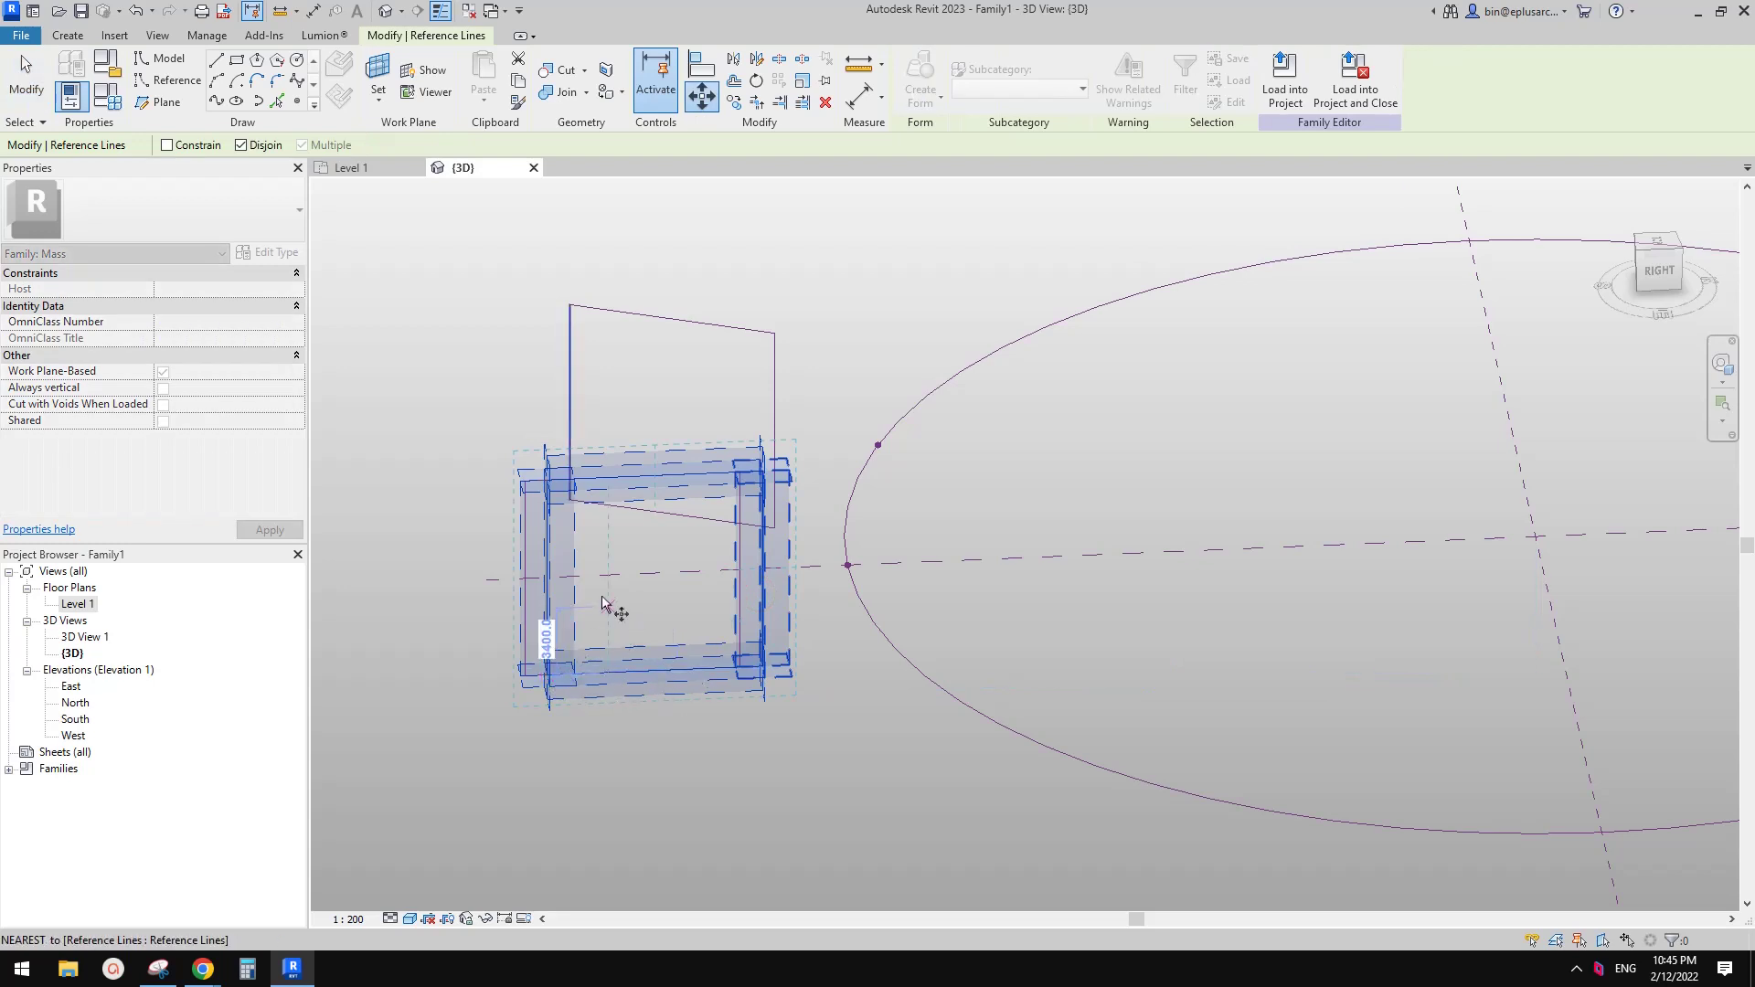
drag(655, 479, 842, 467)
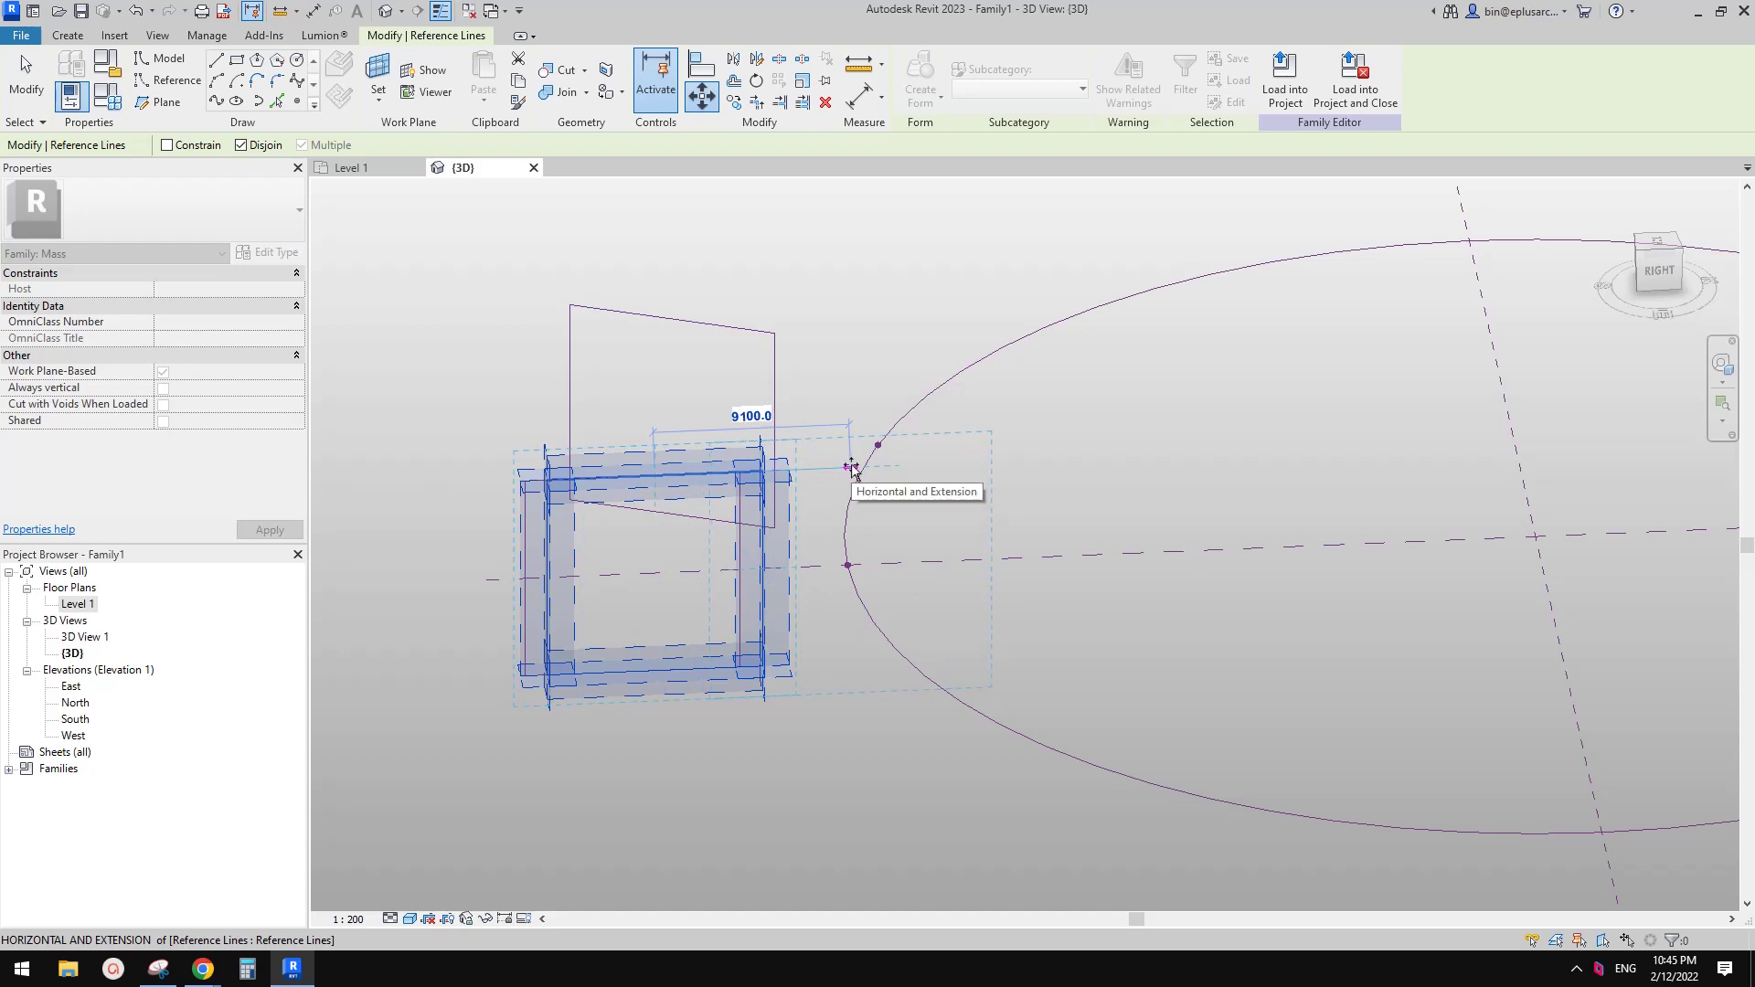
drag(852, 482, 849, 567)
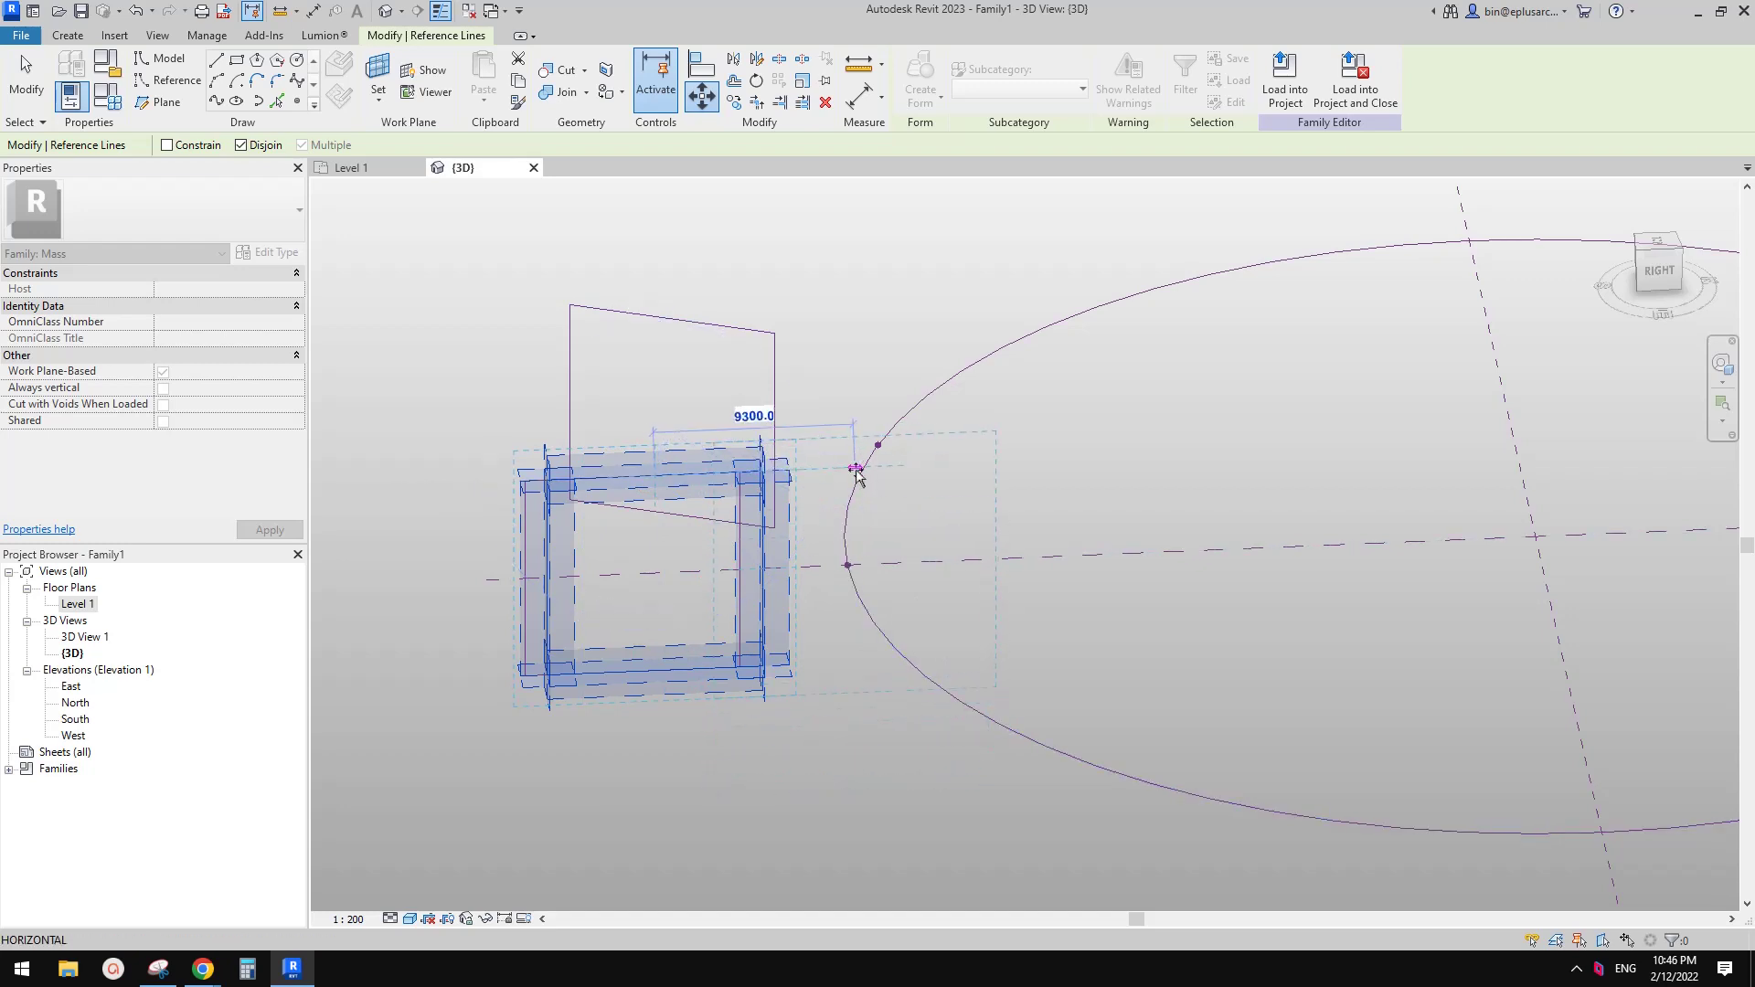
key(Escape)
Move the selected square 1042.2 outward, corner to corner, onto the square it nearly coincides with.
scroll(776, 503, up, 1)
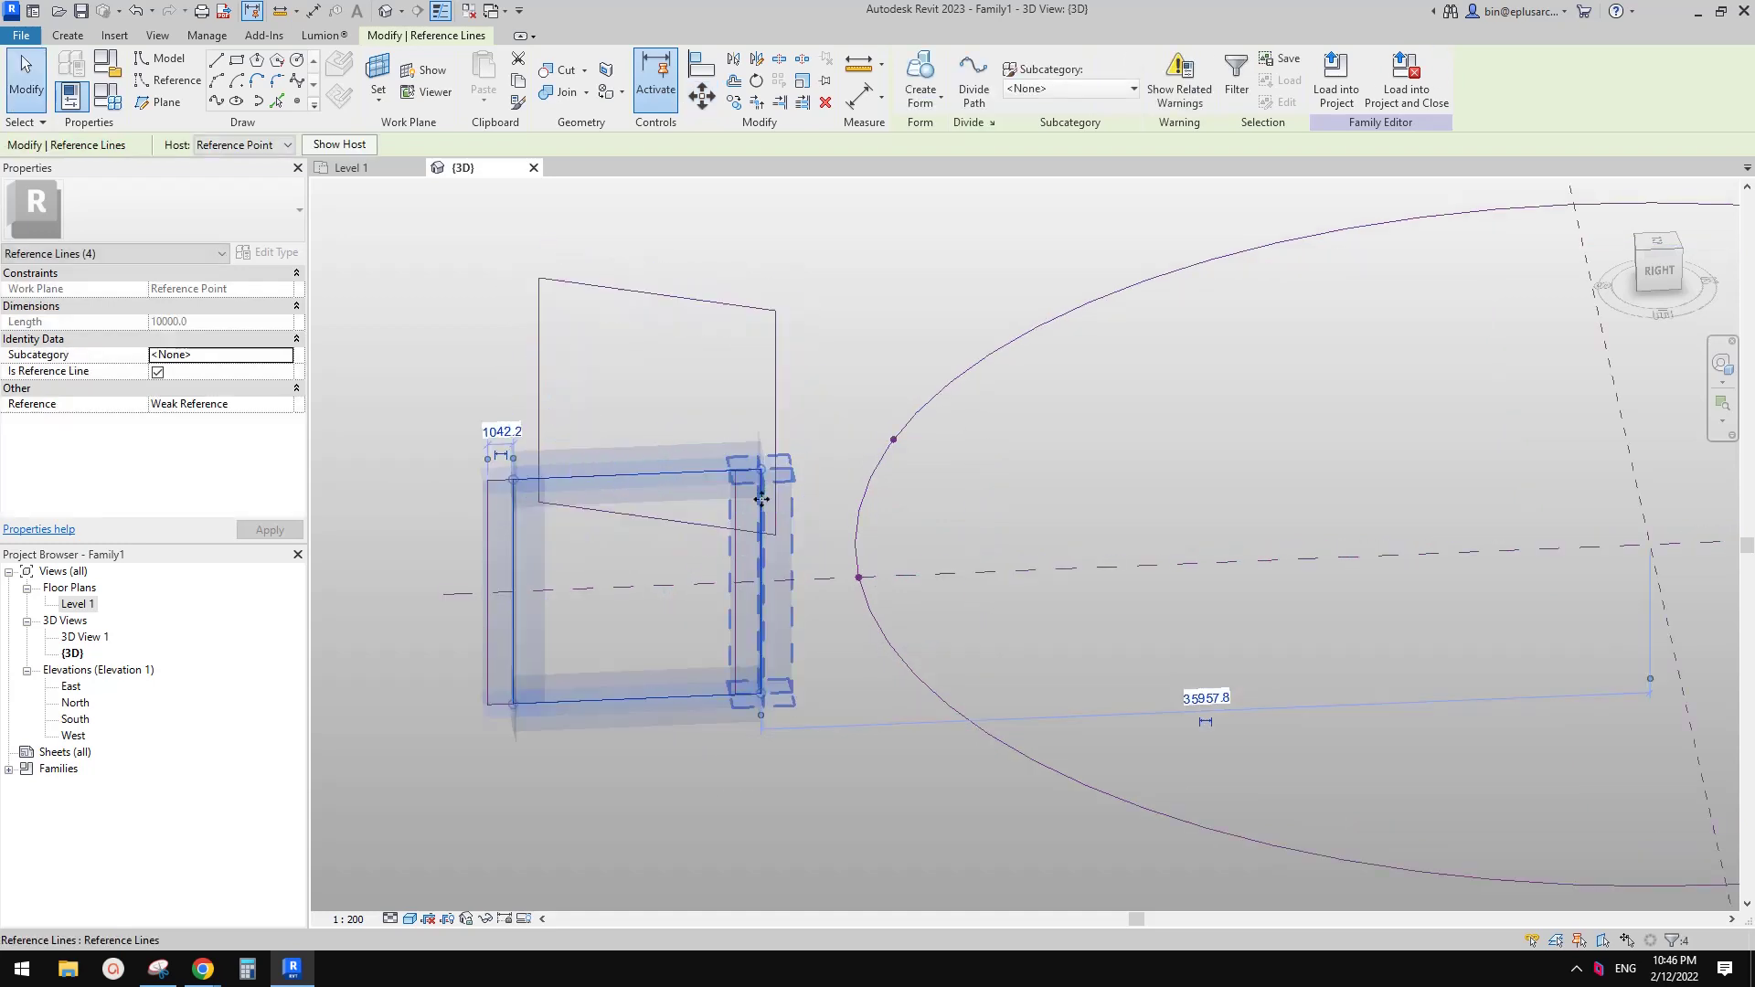
middle_drag(760, 498, 767, 525)
key(m)
key(v)
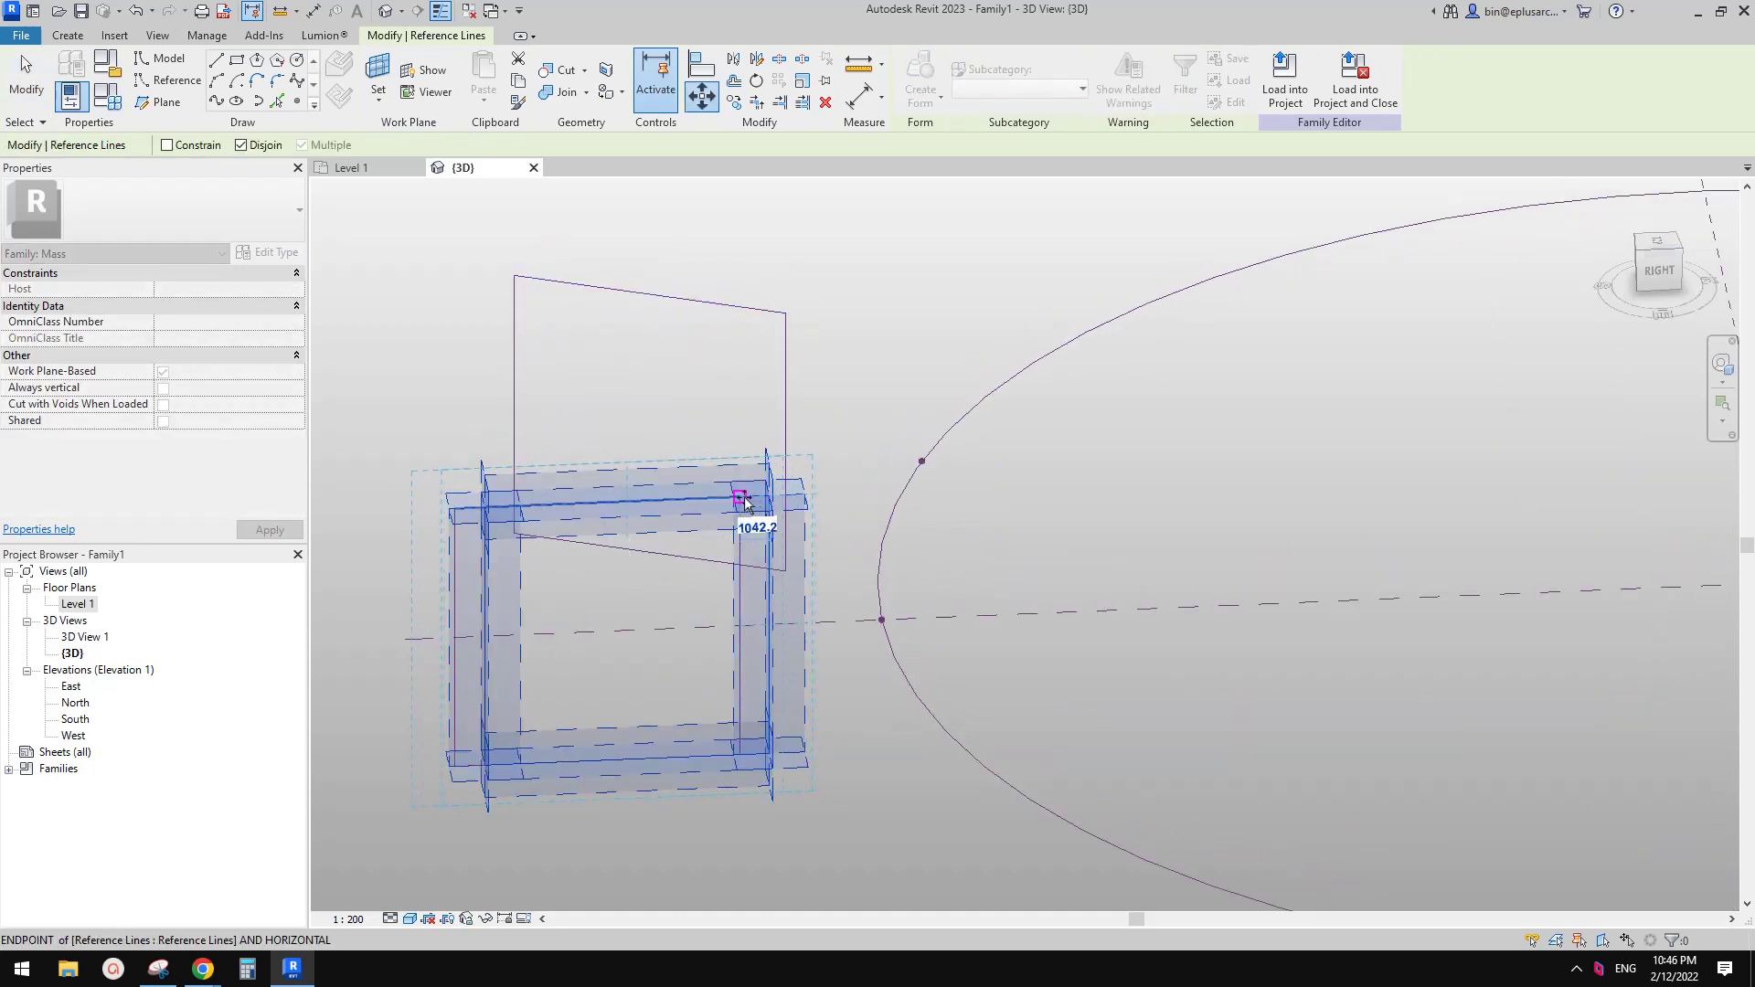
click(741, 499)
key(Escape)
scroll(756, 524, down, 3)
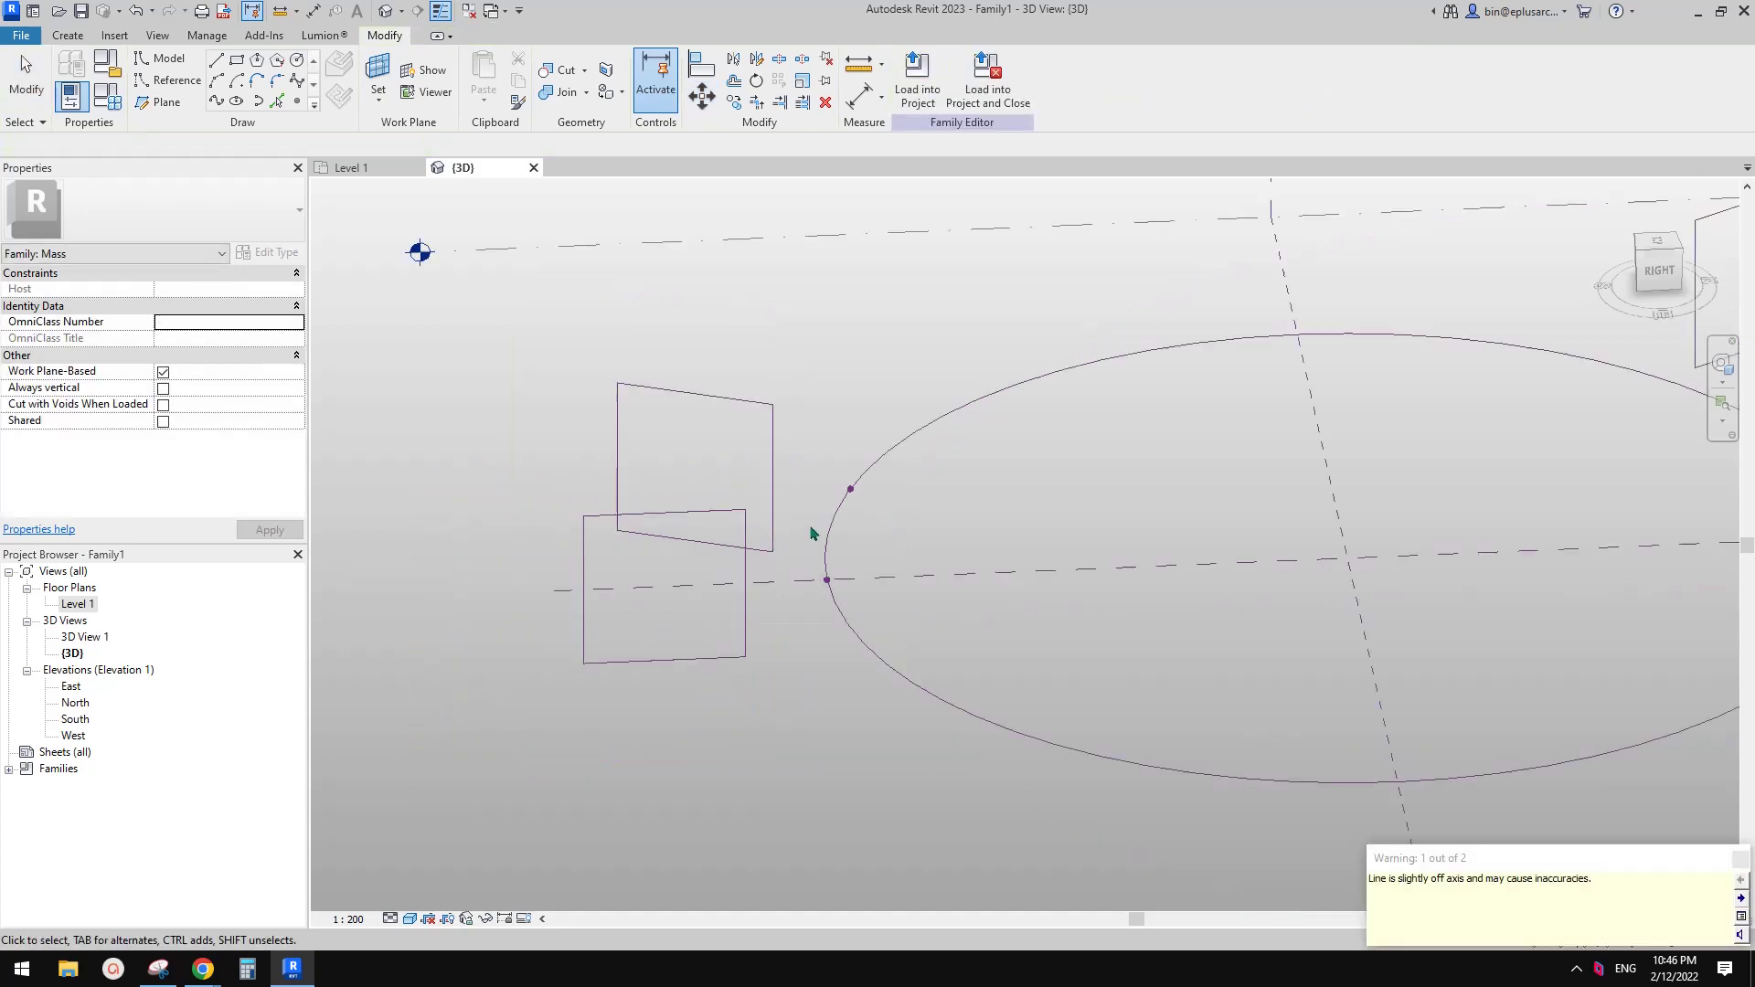
At the raised end, snap the nearest front-arc reference point to the arc's endpoint and set its neighbour's normalized curve parameter to 0.000010.
shift+middle_drag(815, 533, 1058, 541)
scroll(1280, 512, up, 3)
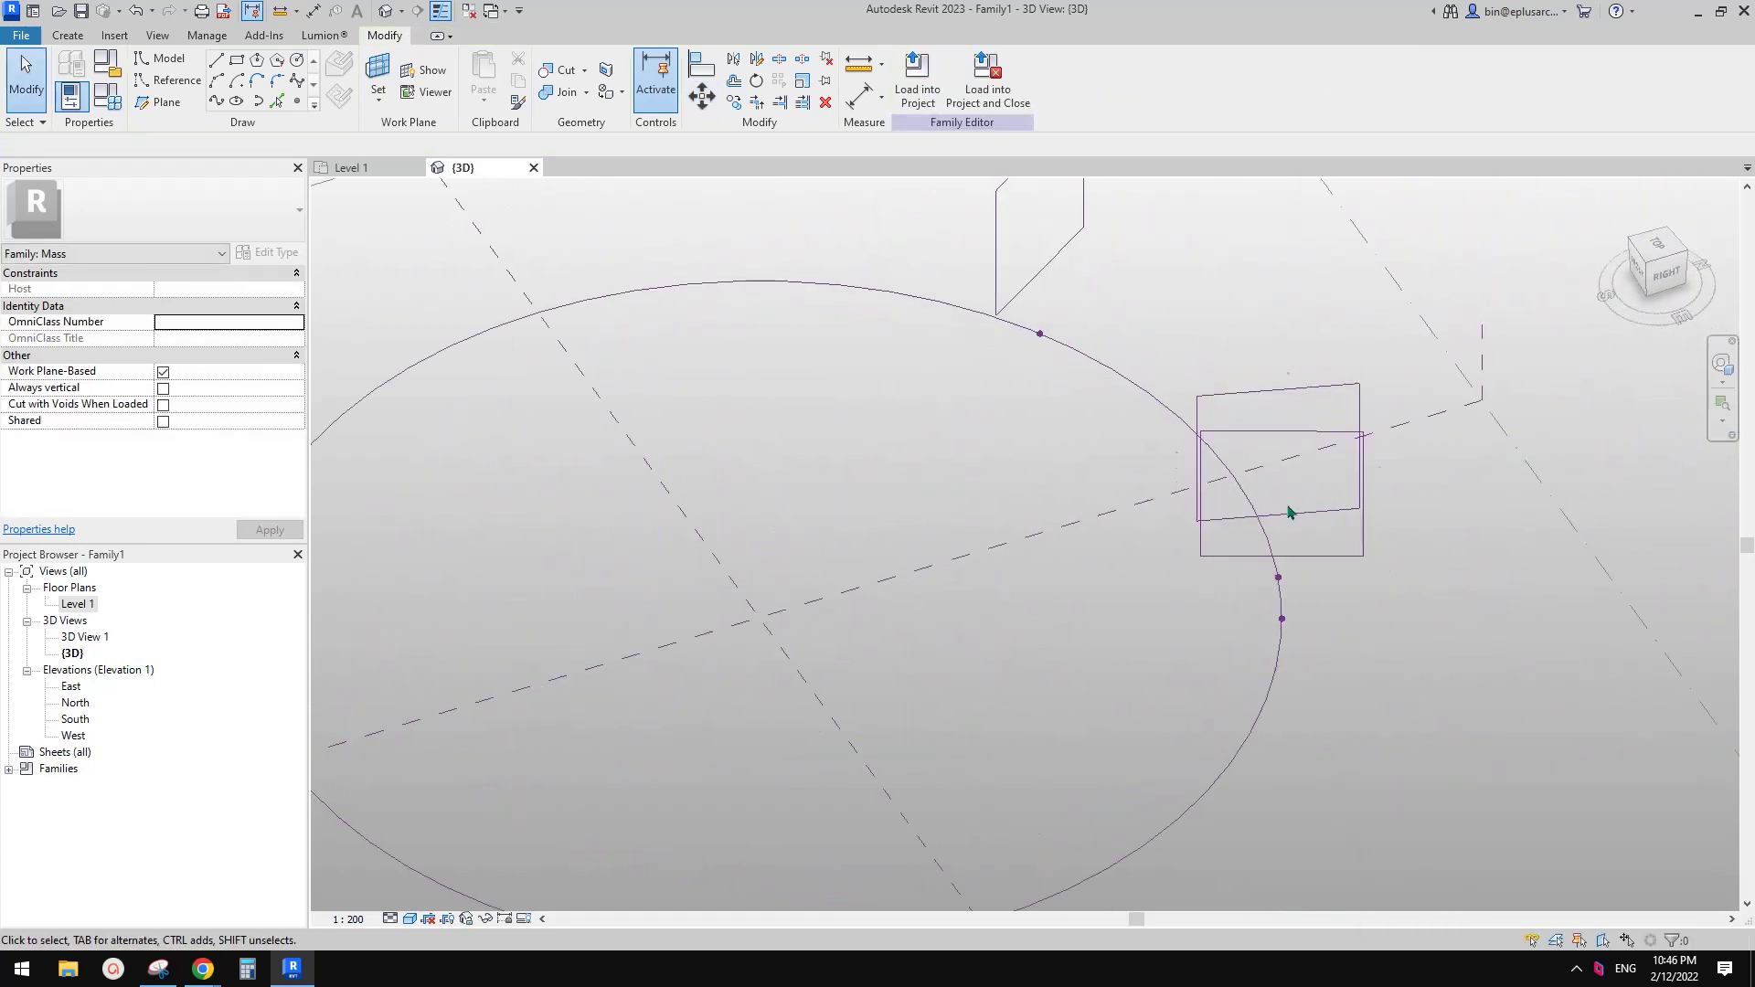
click(1278, 582)
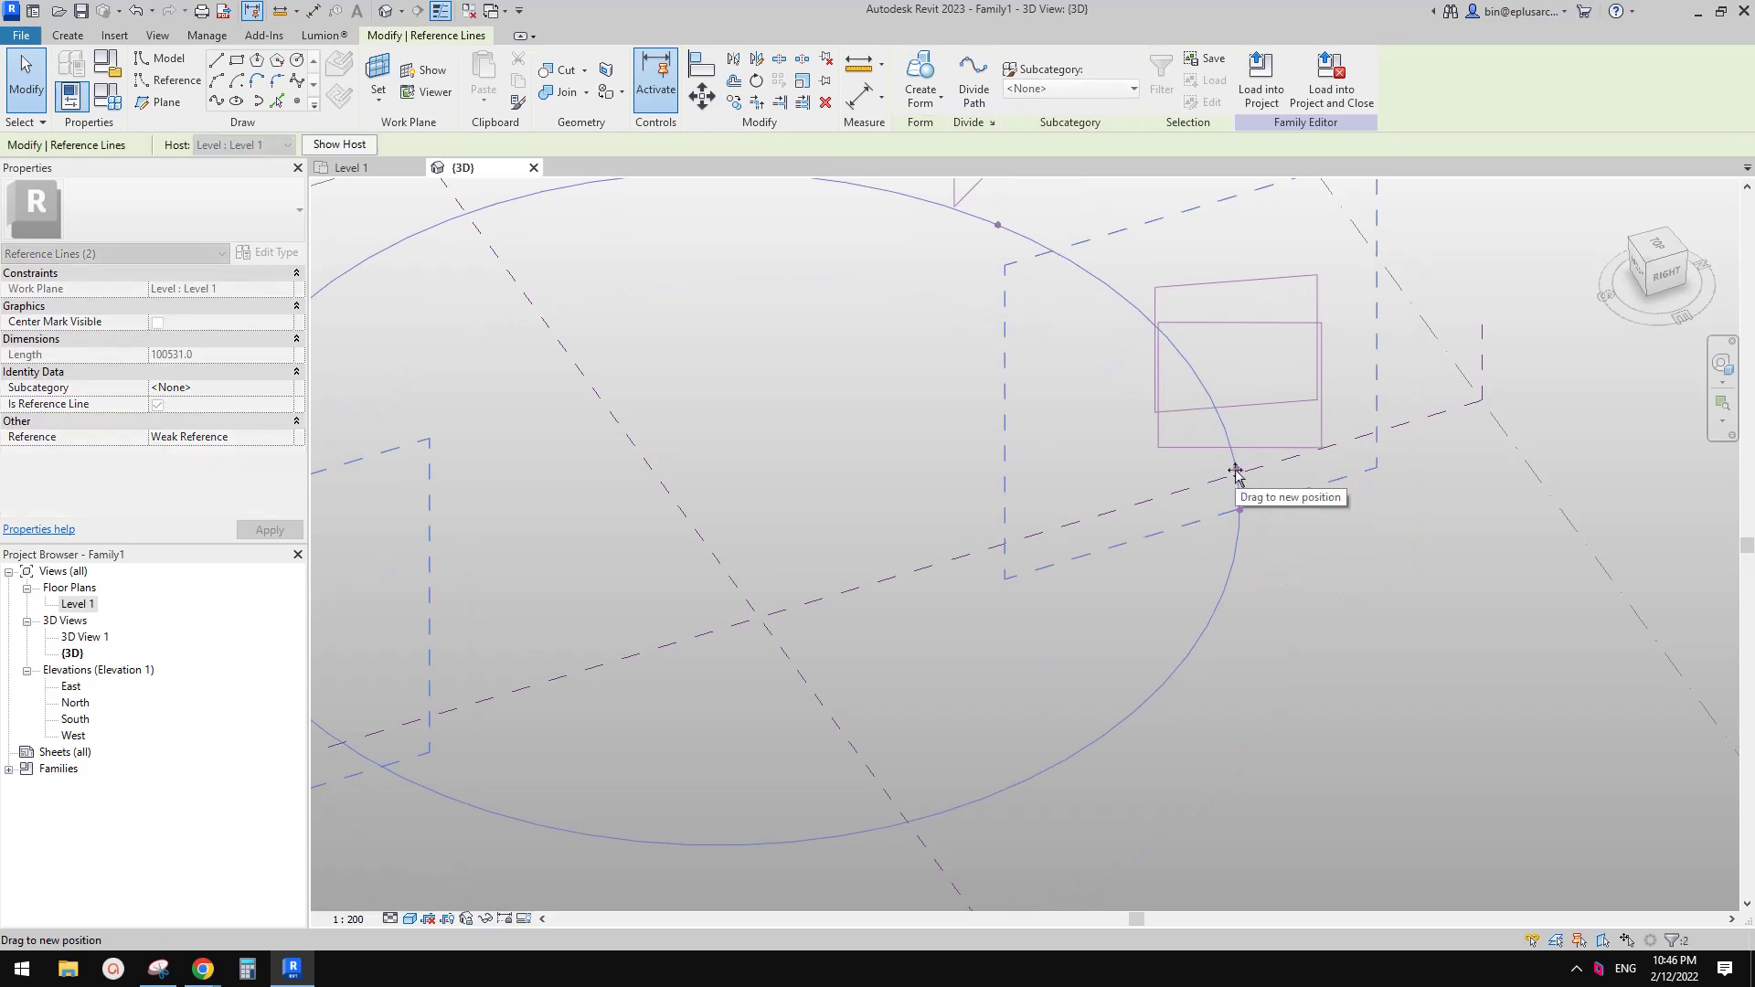
click(1278, 577)
drag(1279, 577, 1234, 475)
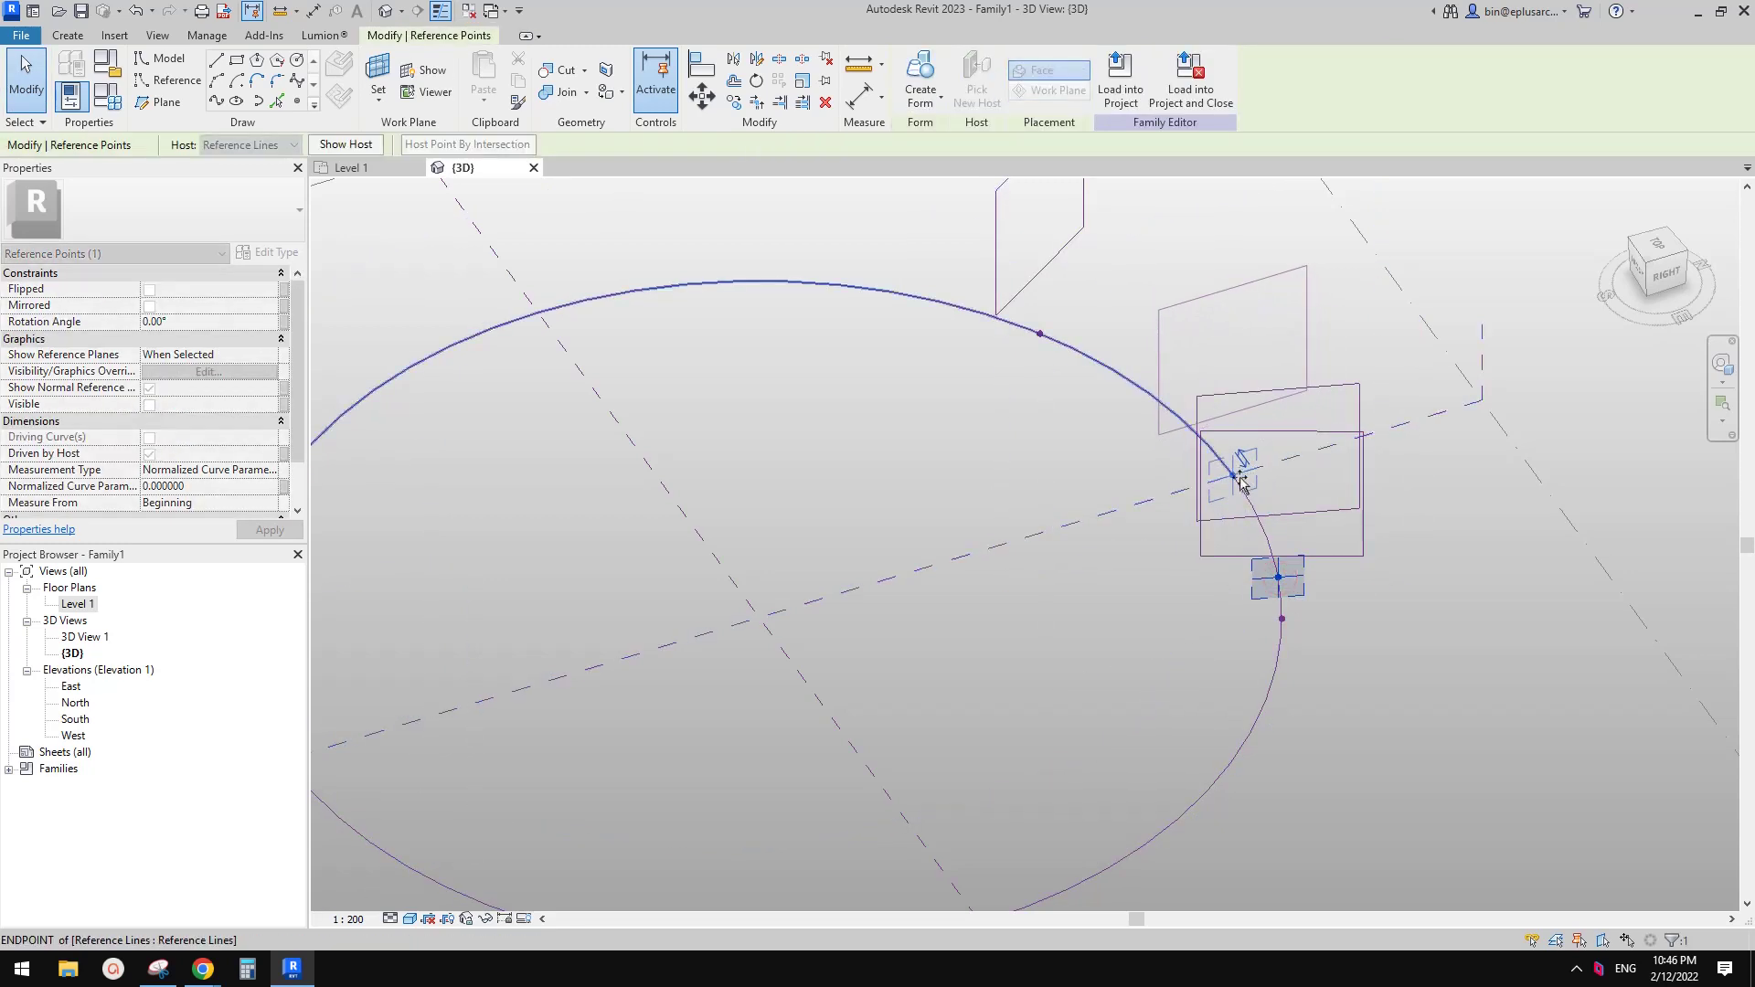
click(1283, 620)
click(223, 488)
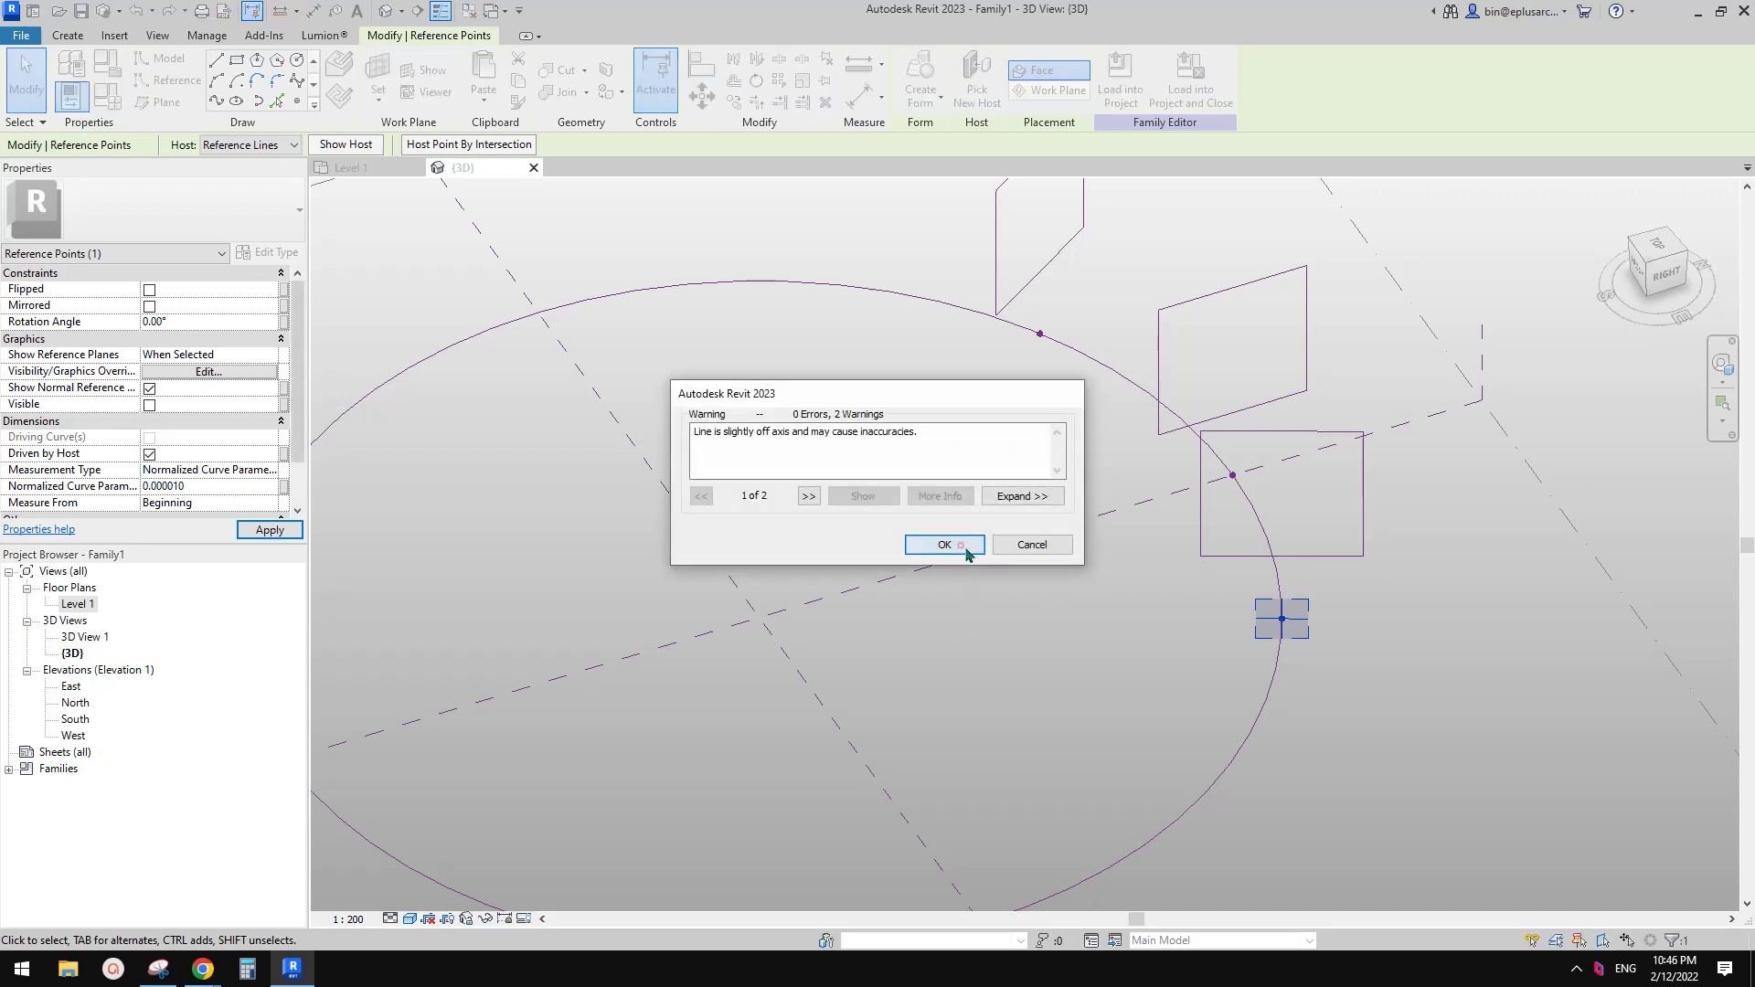
click(960, 546)
key(Escape)
Create a swept form from the coincident square pairs at both ends of the front arc, using that arc as path.
scroll(1271, 548, down, 5)
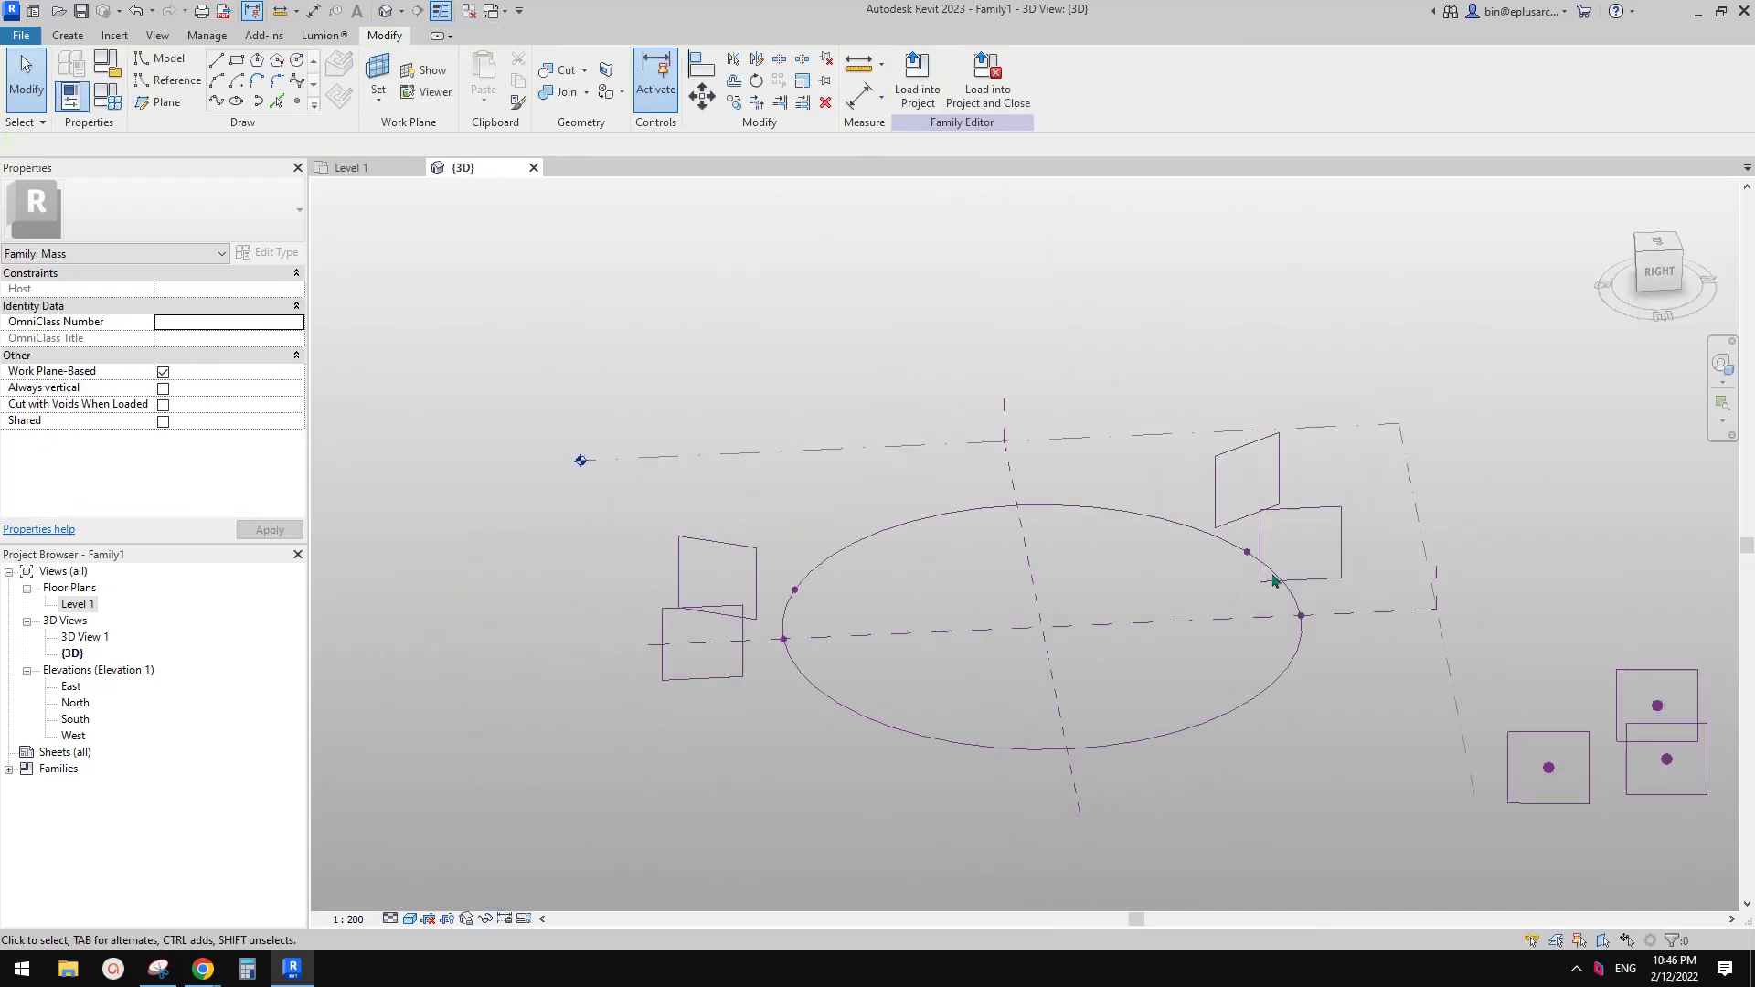
scroll(1277, 476, up, 3)
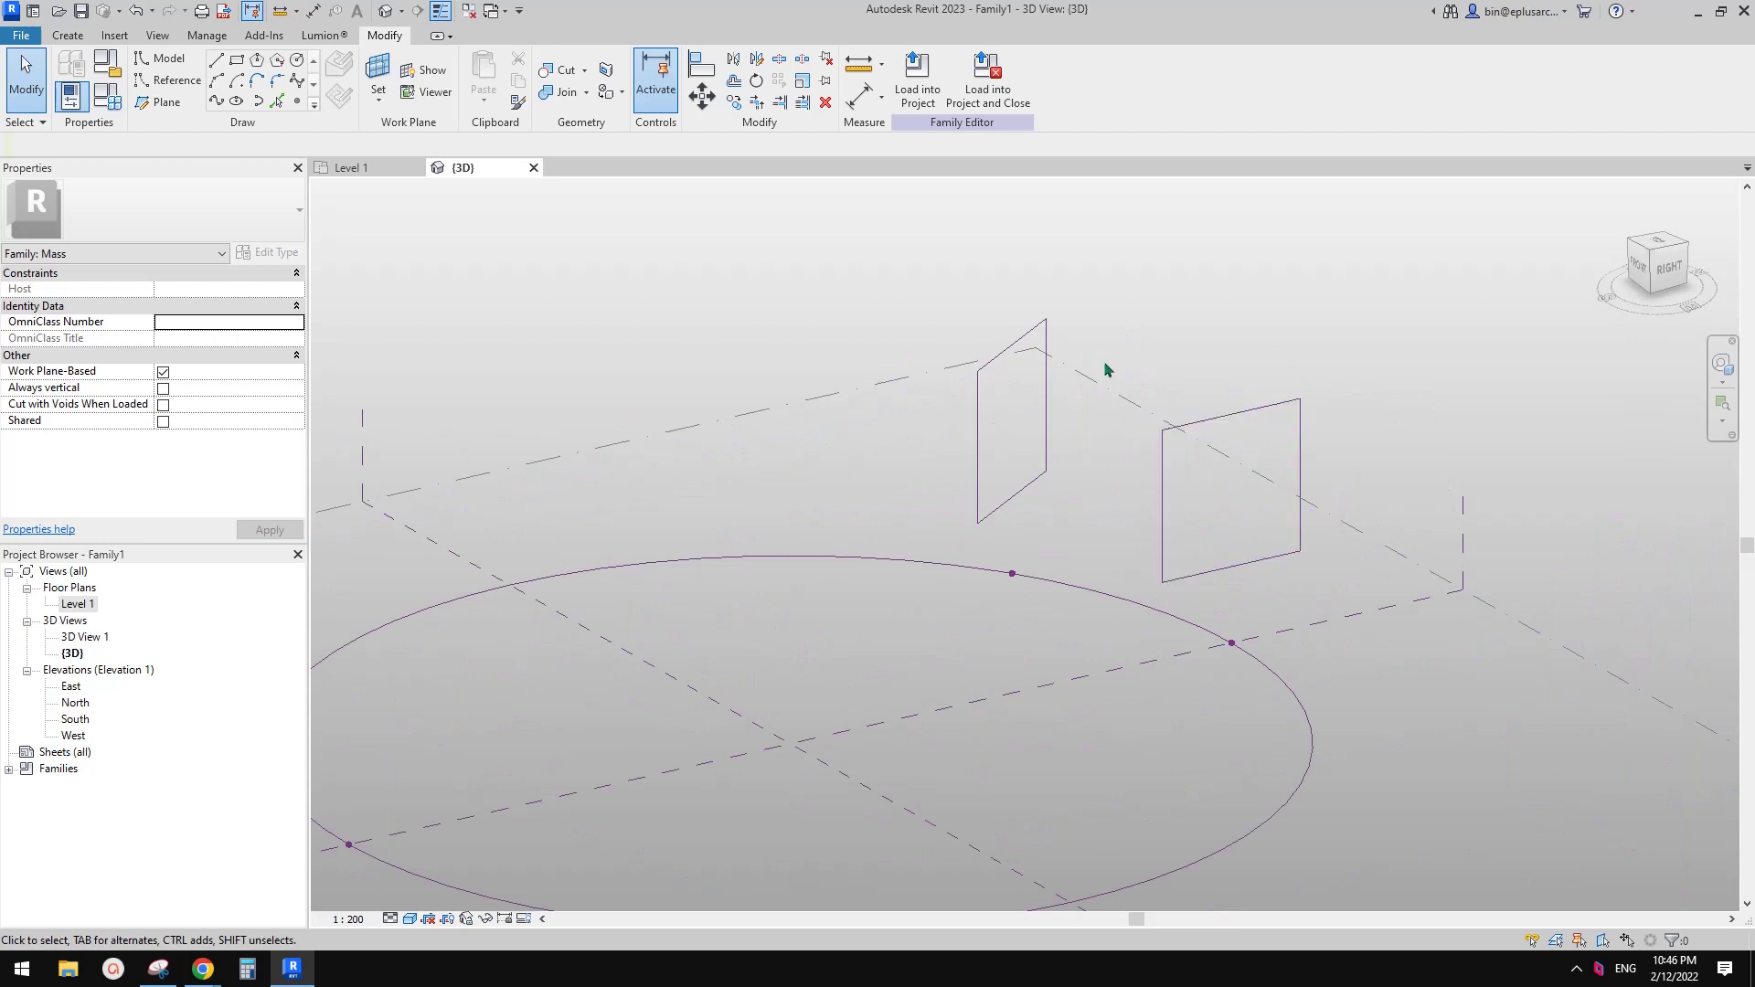
drag(1142, 335, 1360, 629)
drag(1260, 551, 1325, 576)
shift+middle_drag(1325, 576, 1036, 649)
scroll(1169, 610, down, 3)
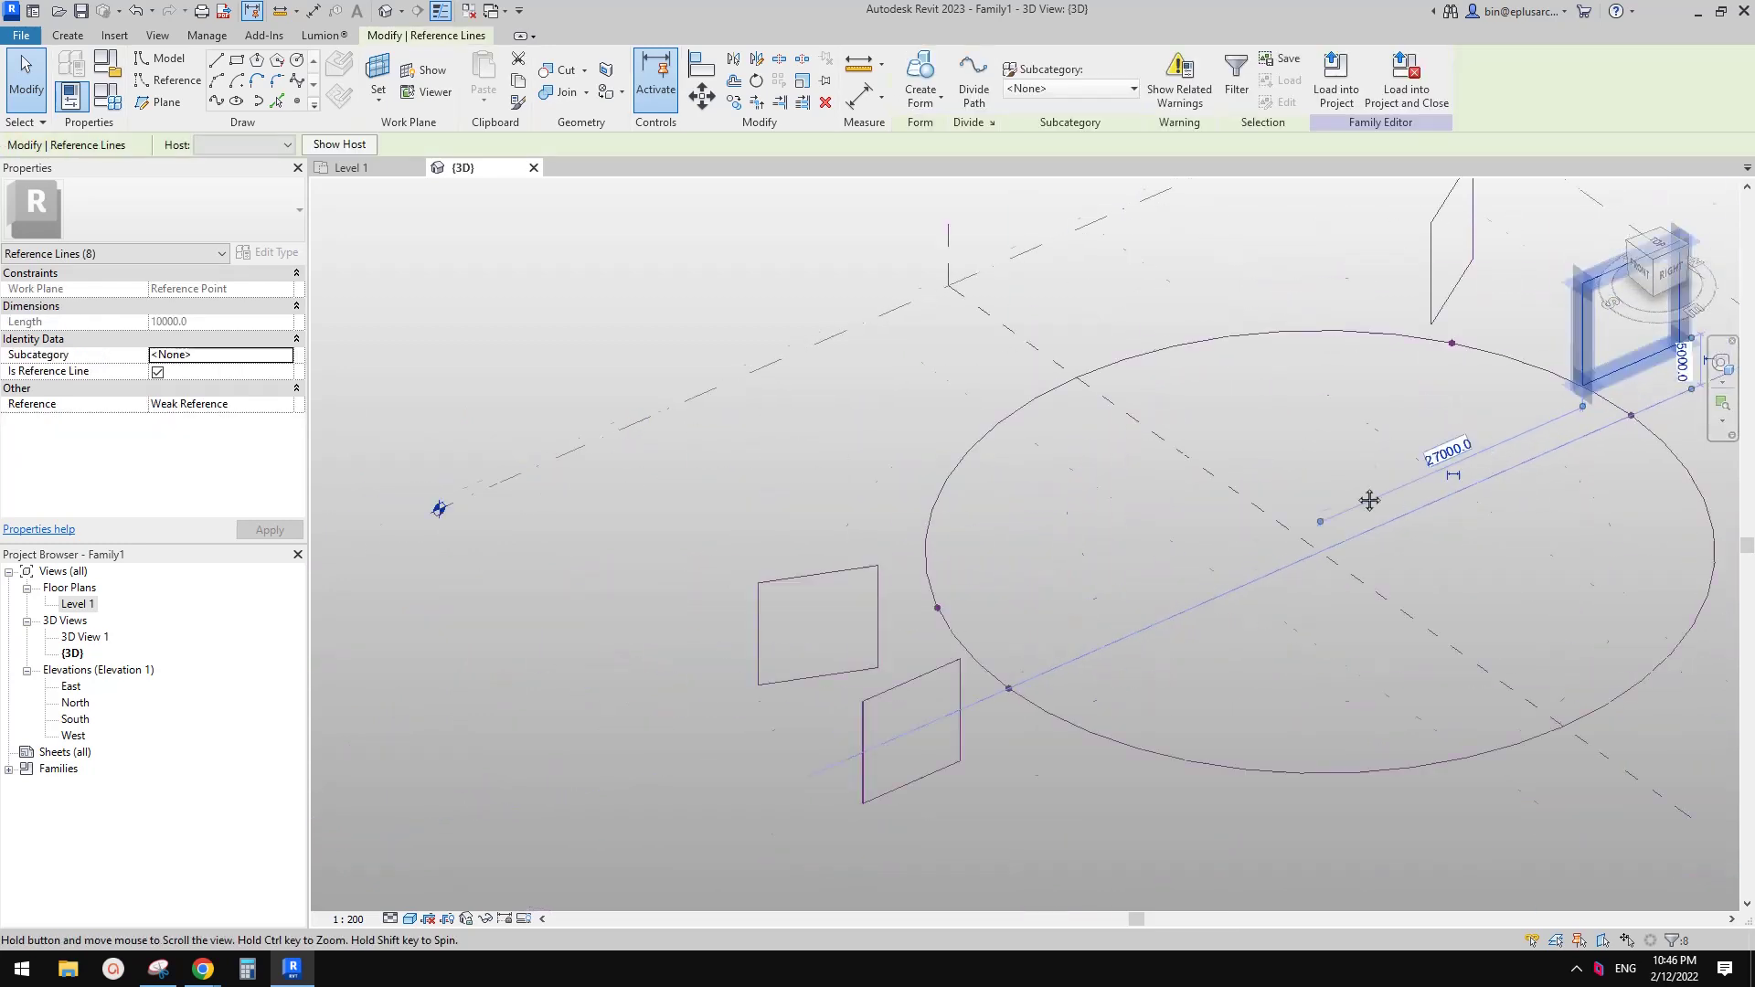
shift+middle_drag(1371, 498, 1119, 639)
scroll(1119, 639, up, 1)
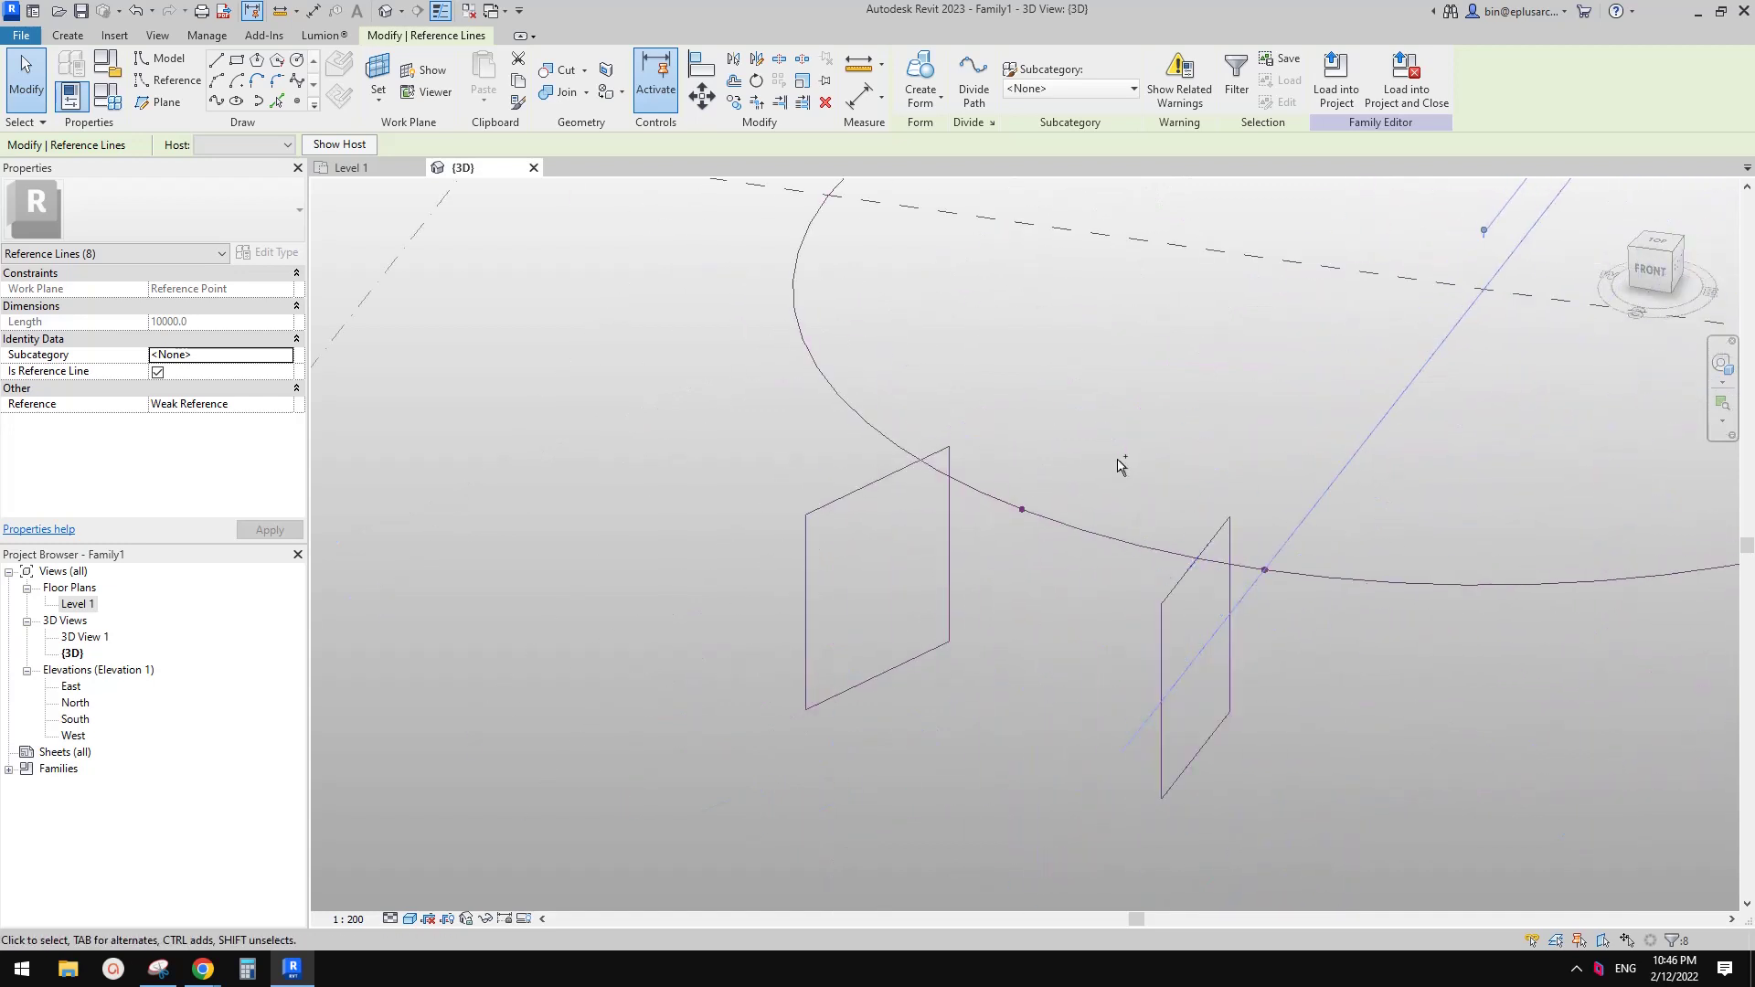
drag(1117, 459, 1249, 857)
shift+middle_drag(1249, 857, 1321, 724)
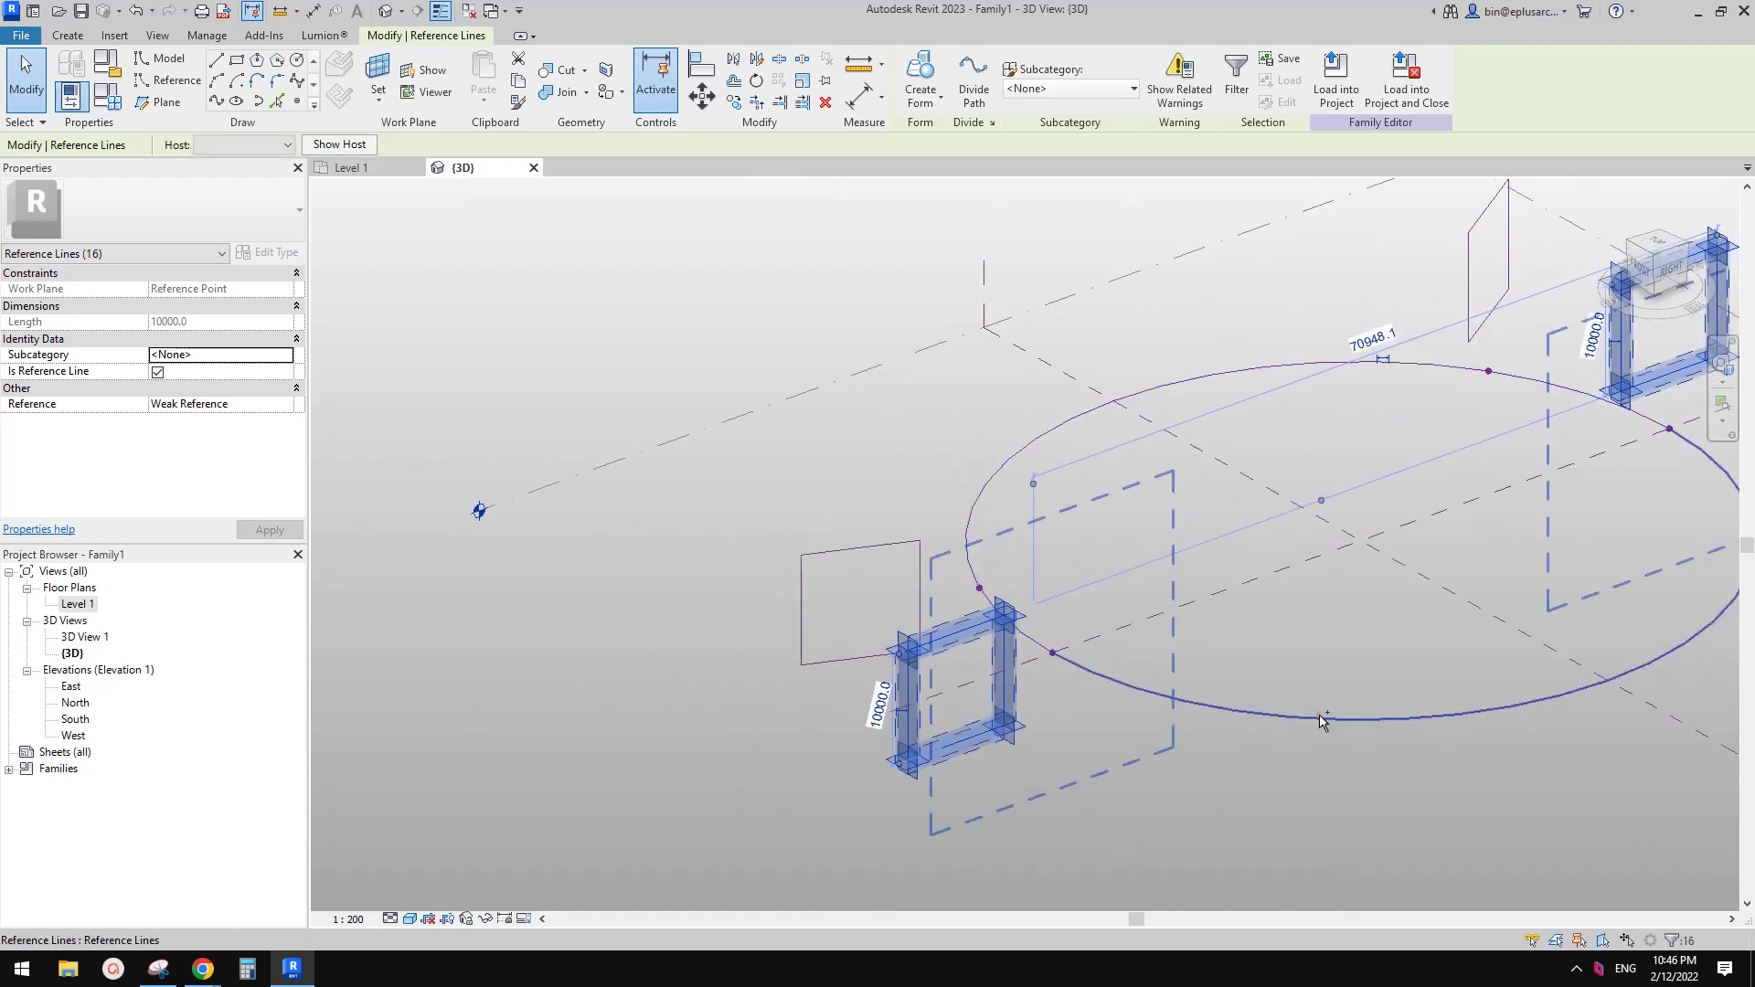
ctrl+click(1321, 722)
click(917, 85)
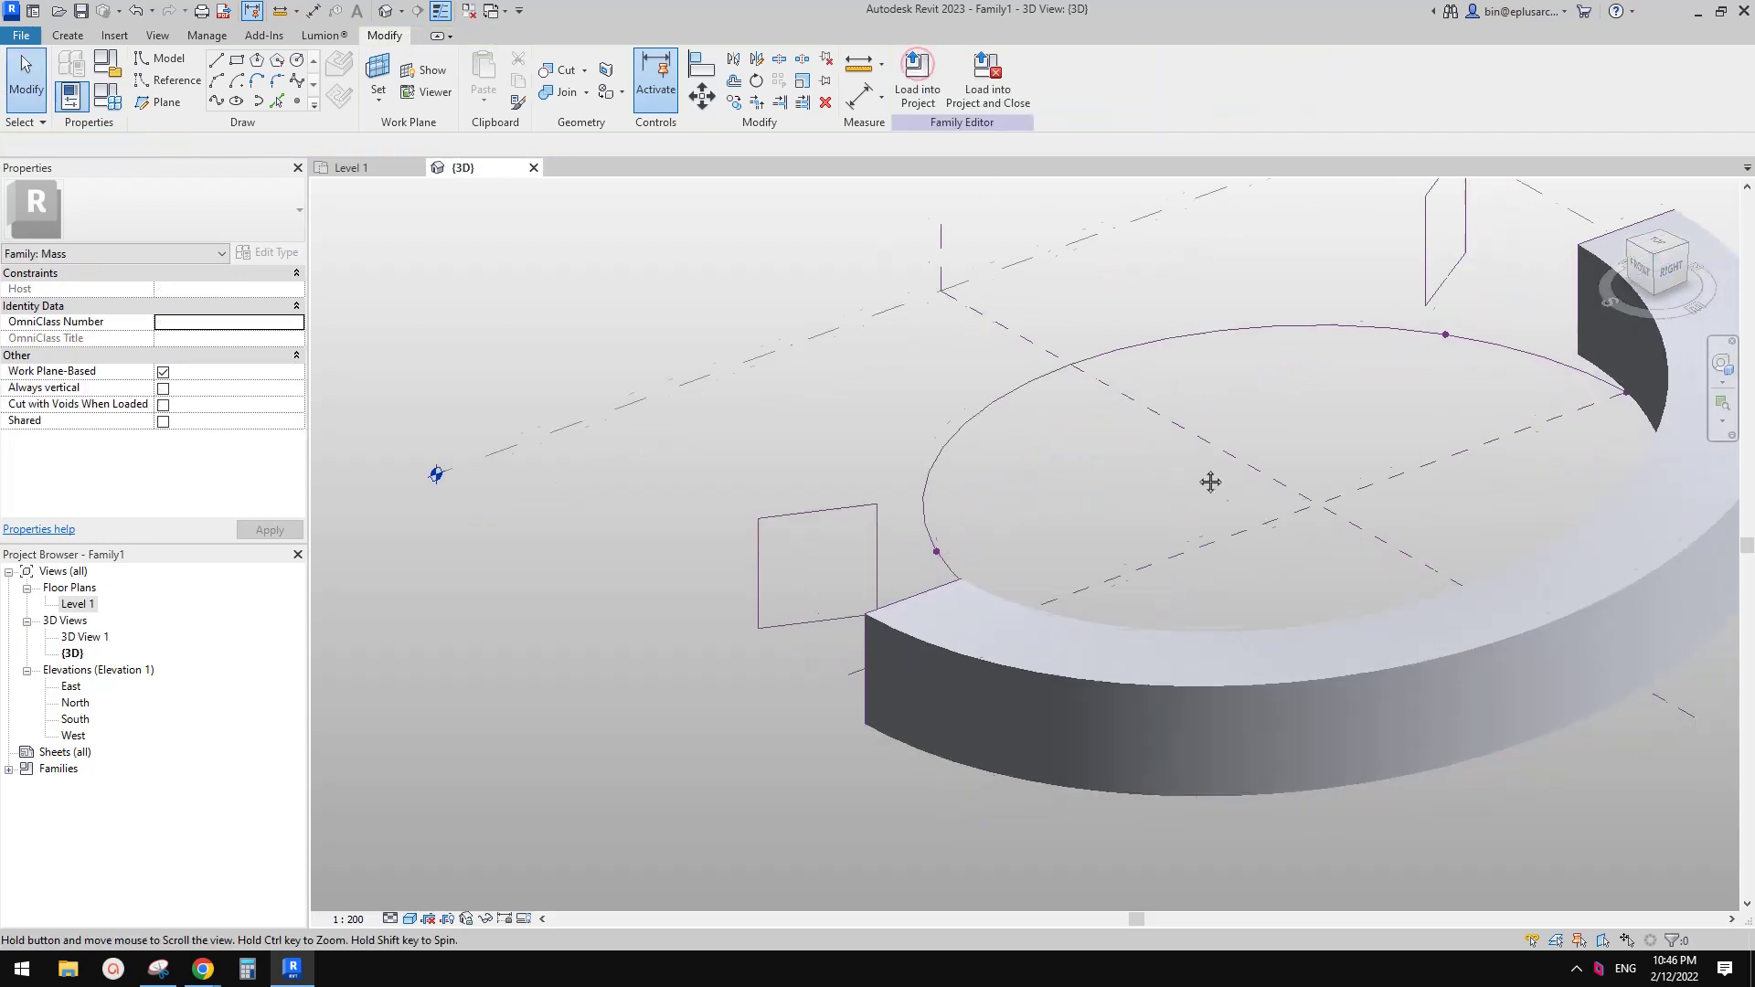
Copy the remaining arc's point and square at the unraised end, and rehost the copy on that arc between the original and the sweep.
shift+middle_drag(1210, 479, 925, 498)
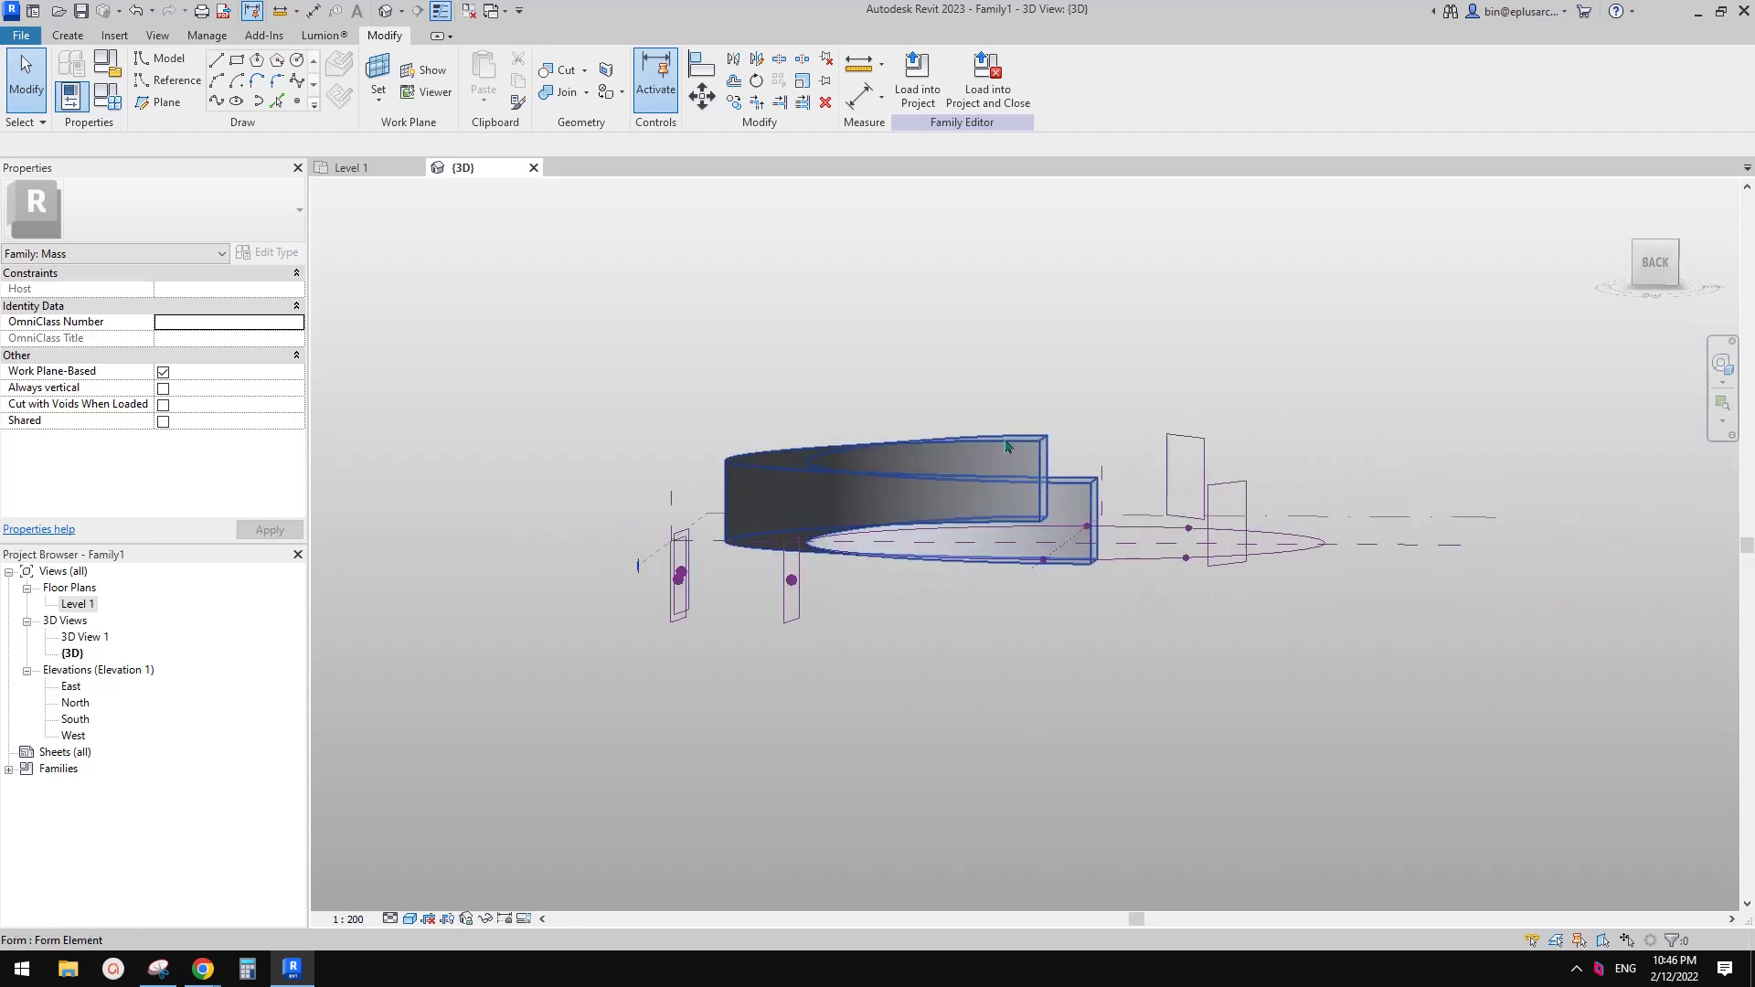
shift+middle_drag(1043, 445, 1111, 782)
scroll(1050, 706, down, 3)
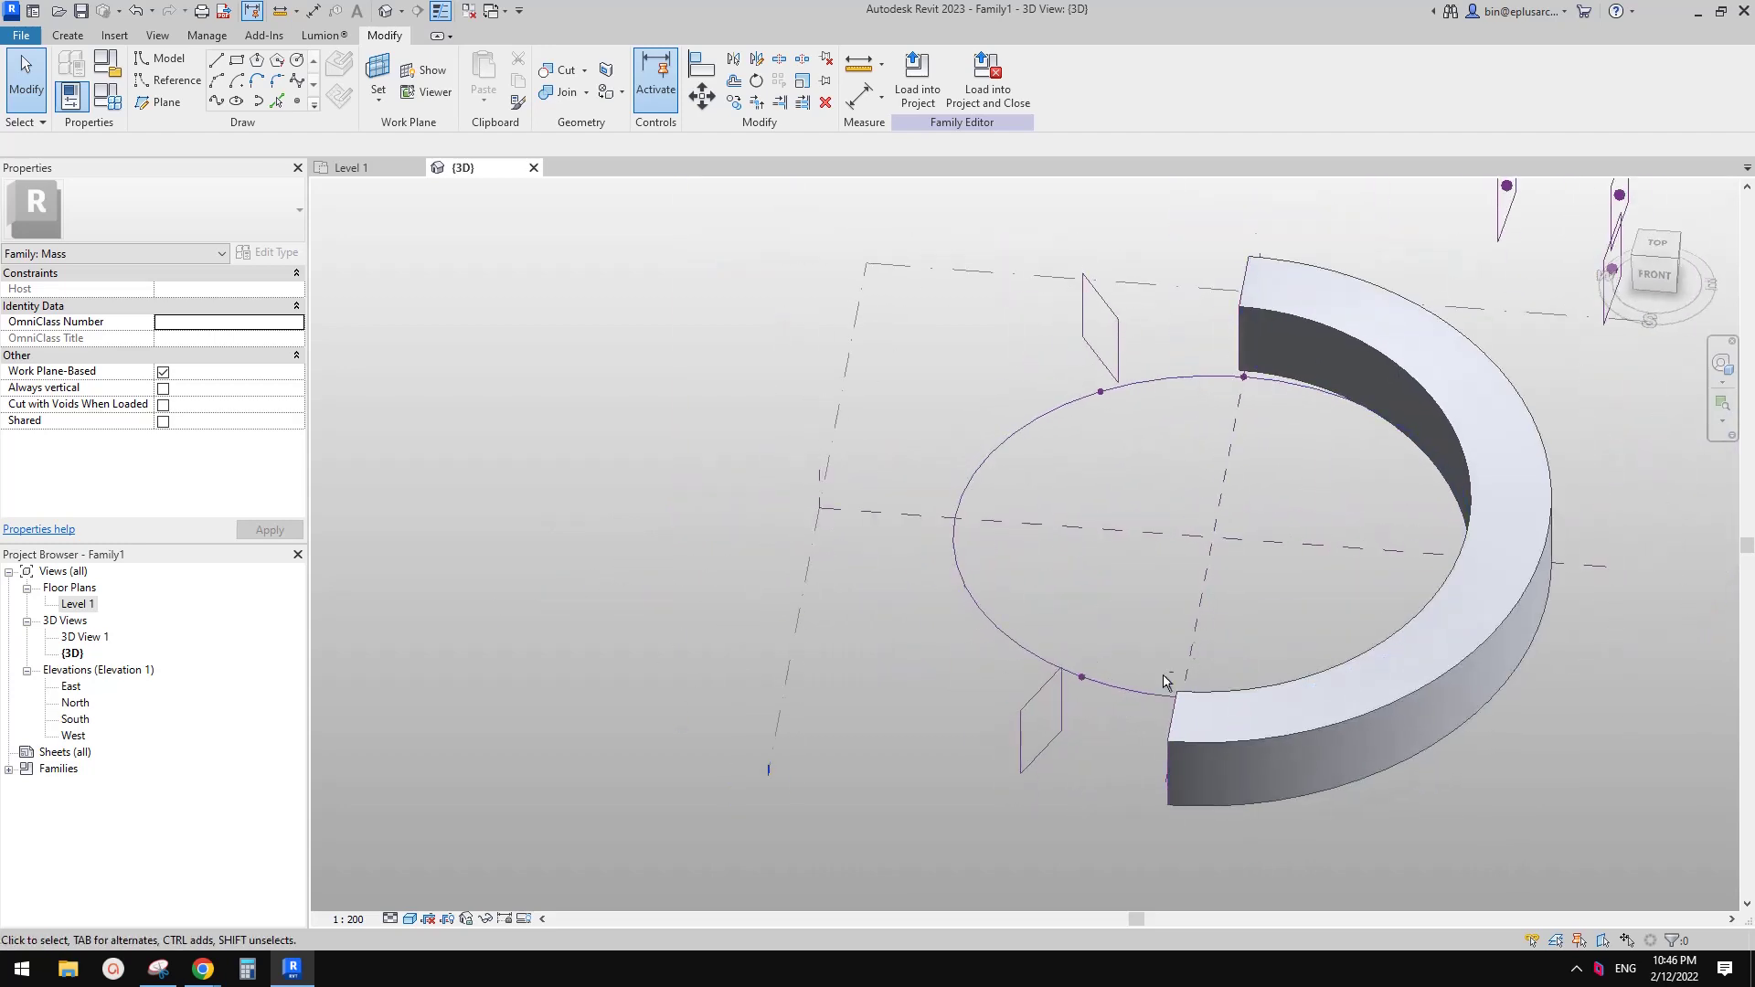
shift+middle_drag(1131, 678, 1083, 704)
click(1093, 662)
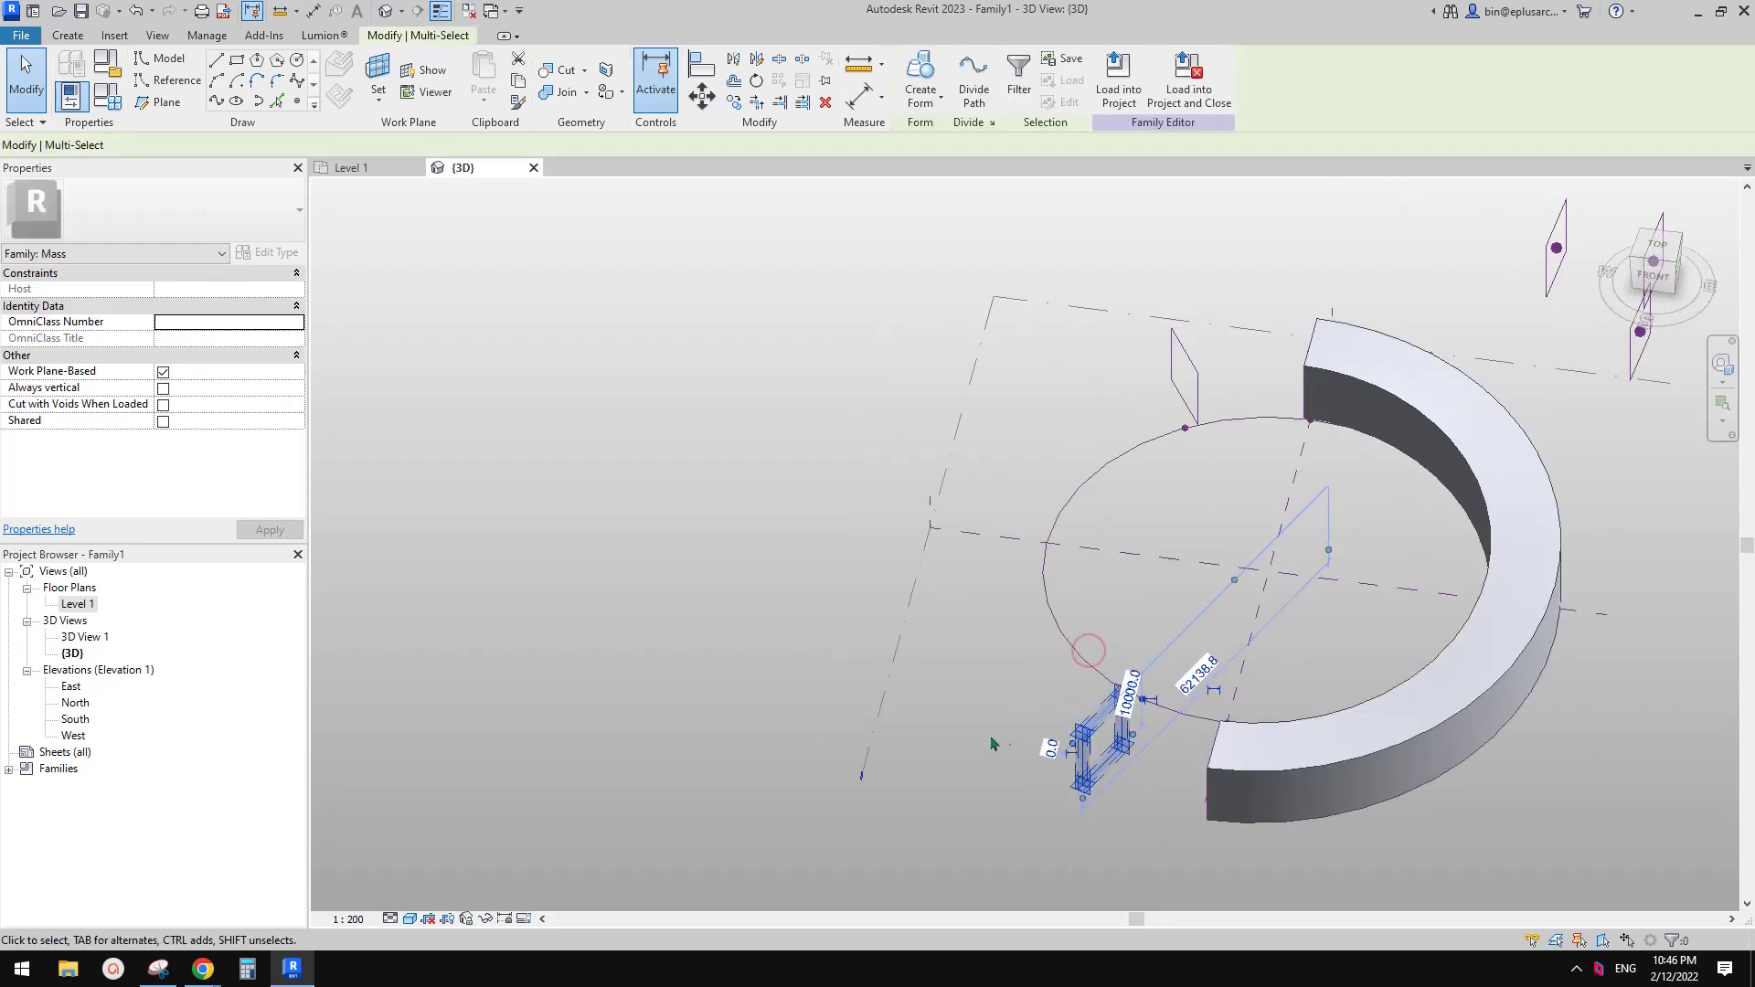
ctrl+drag(1143, 706, 1009, 704)
key(Escape)
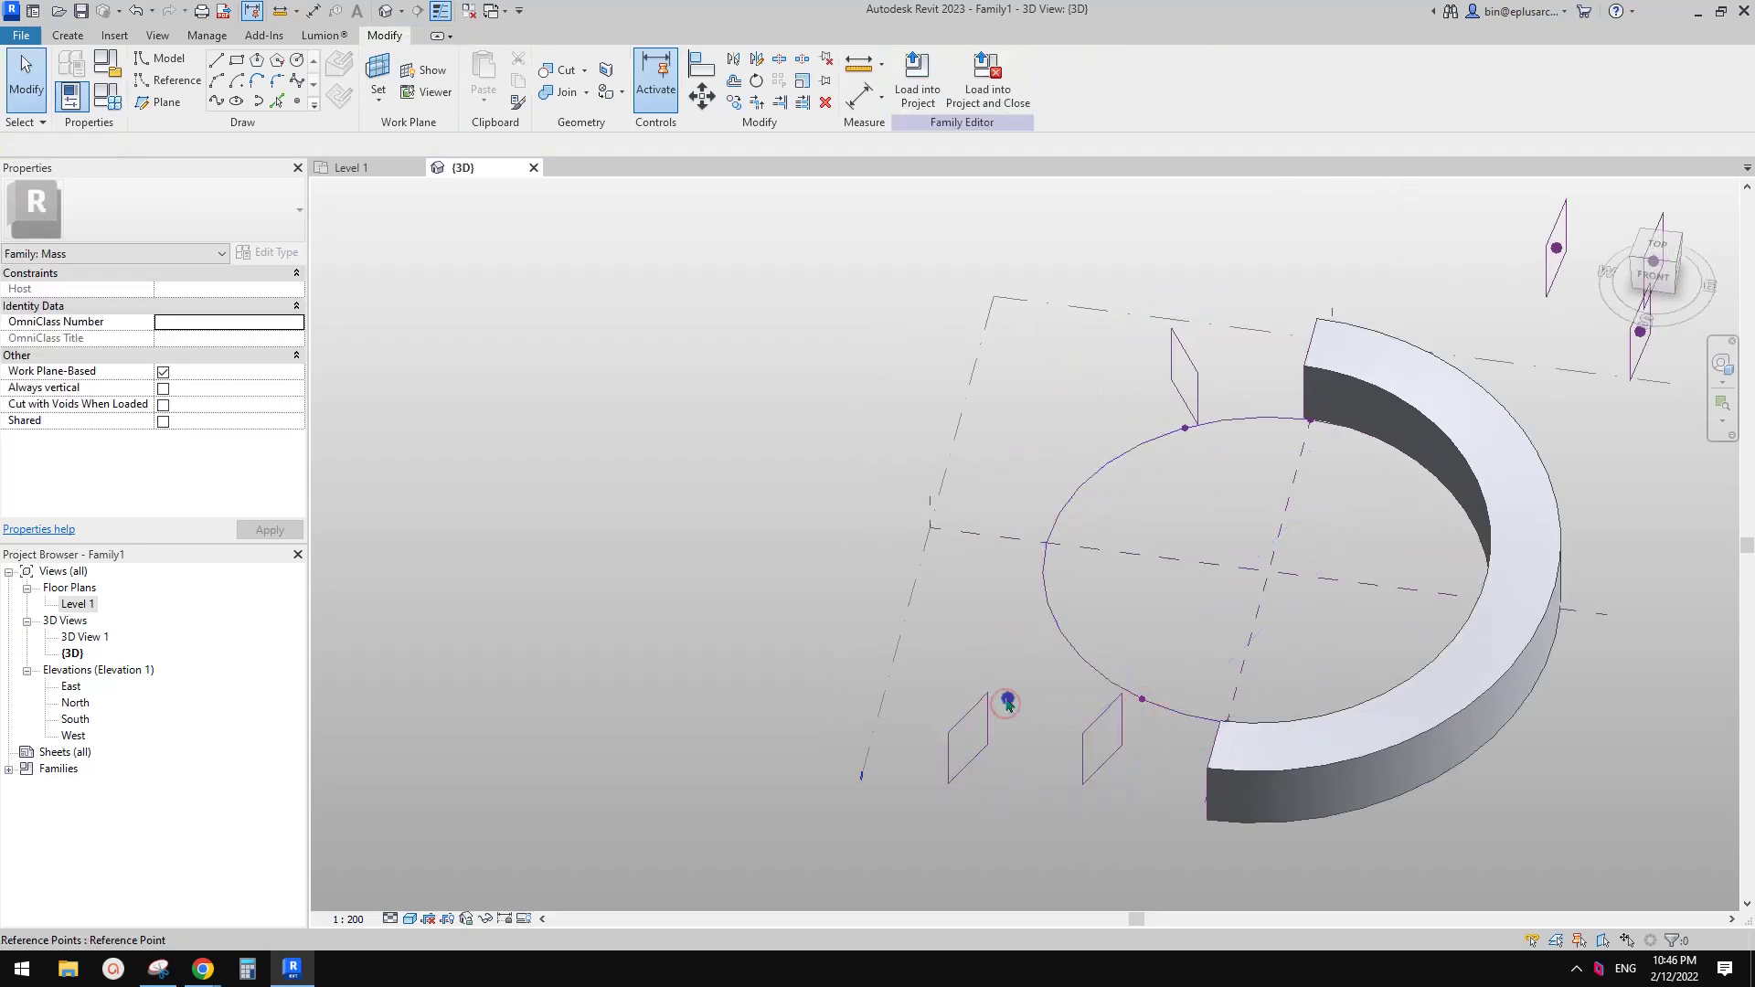
click(1007, 697)
scroll(1130, 690, up, 2)
middle_drag(1130, 693, 1032, 838)
click(1168, 573)
Copy the raised square and its point onto the remaining arc, and slide the copied point along it towards the sweep's end.
scroll(1145, 577, down, 1)
drag(995, 365, 1137, 567)
ctrl+drag(1067, 509, 1125, 502)
key(Escape)
click(1141, 476)
key(Escape)
scroll(1216, 507, up, 1)
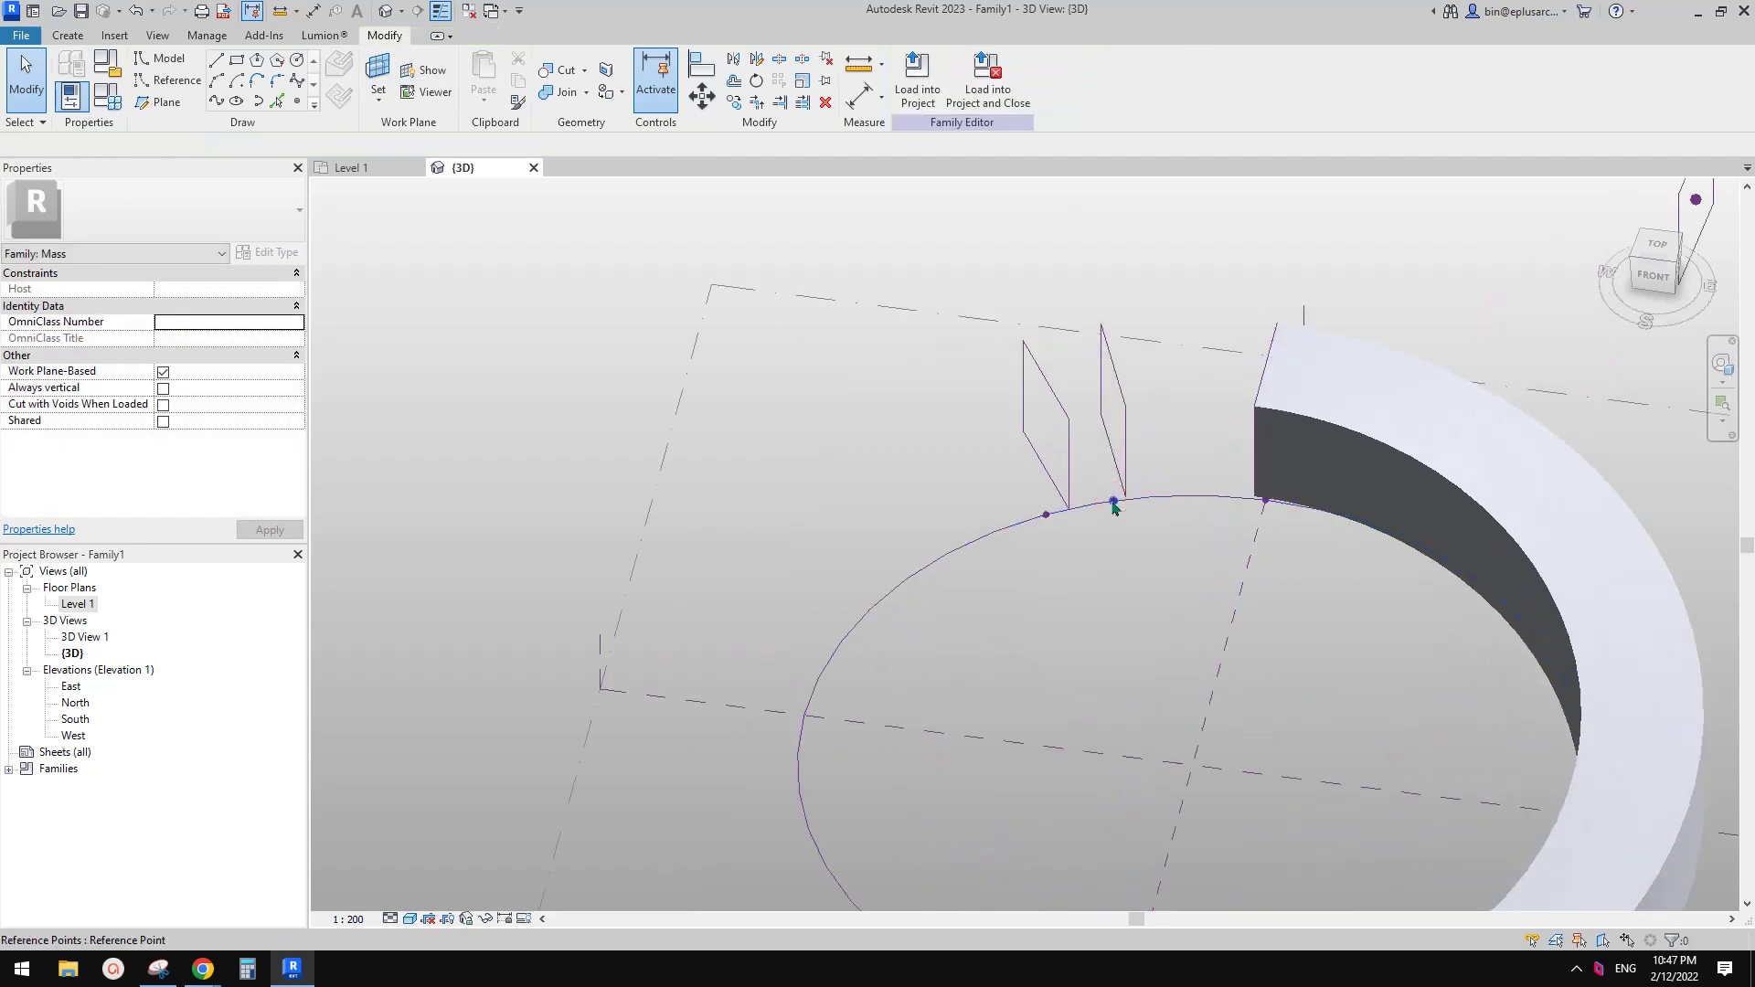
click(1265, 502)
drag(1265, 502, 1133, 502)
Create a second swept form from the four squares hosted on the remaining arc, using that arc as path.
scroll(1130, 369, down, 2)
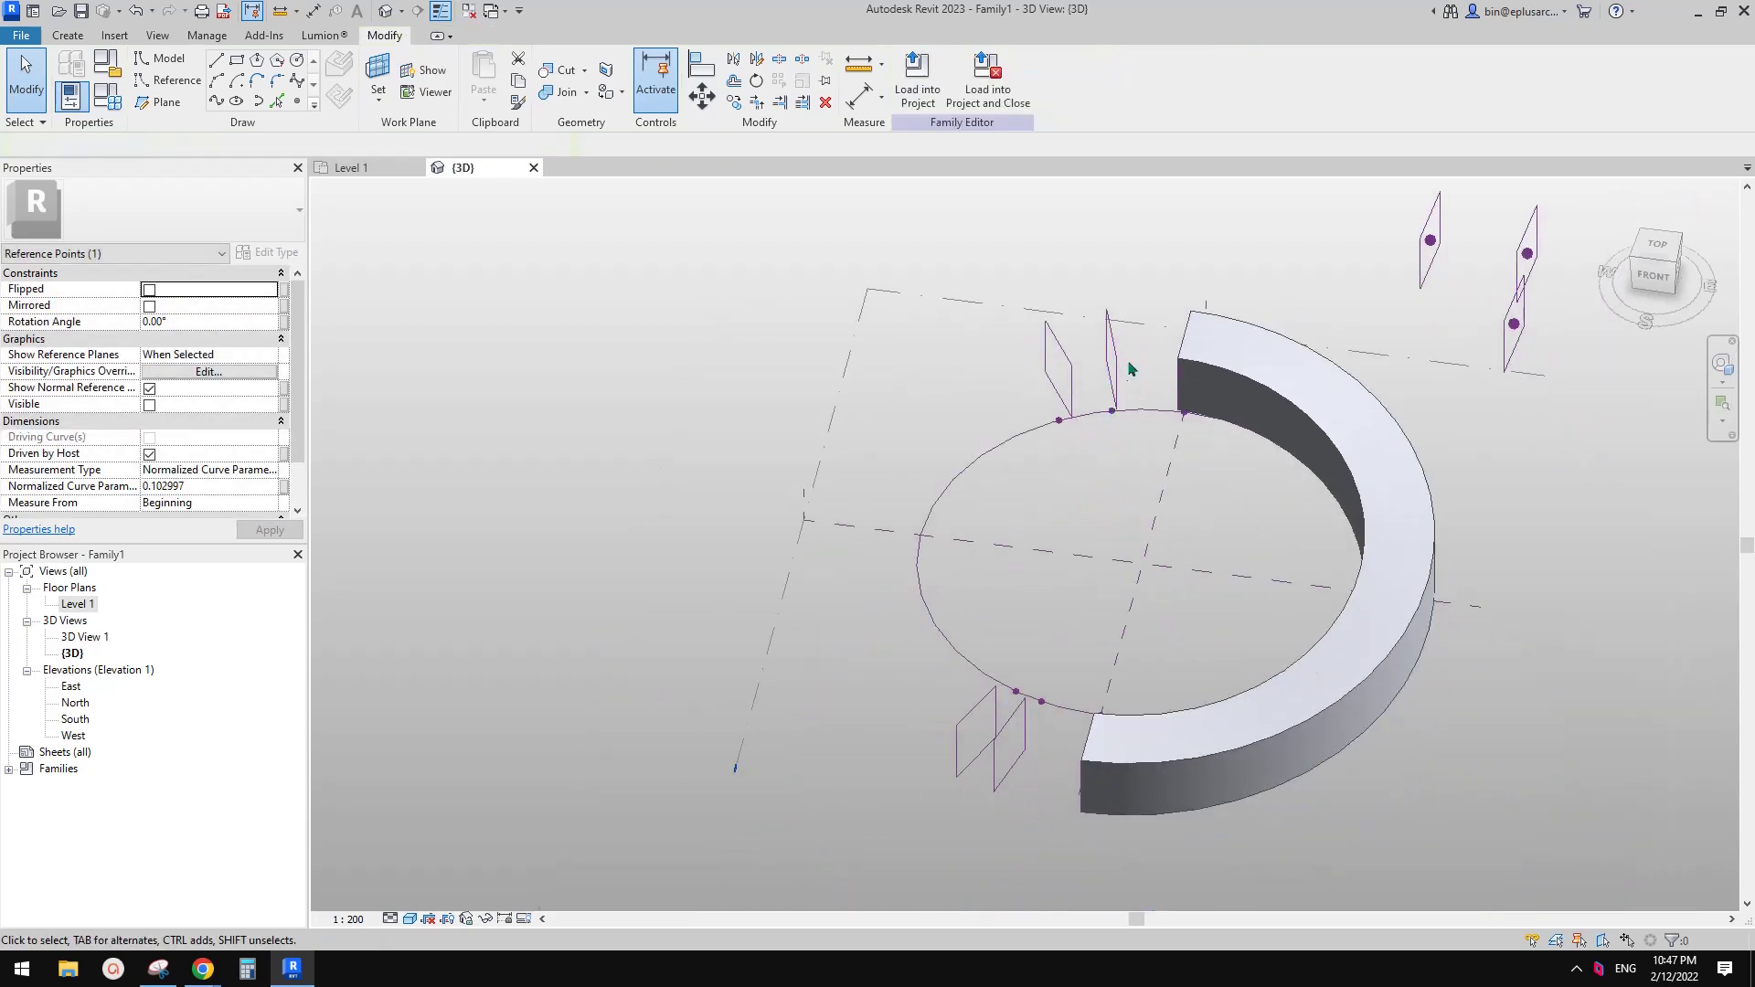
key(Tab)
click(1116, 355)
key(Tab)
ctrl+click(1068, 433)
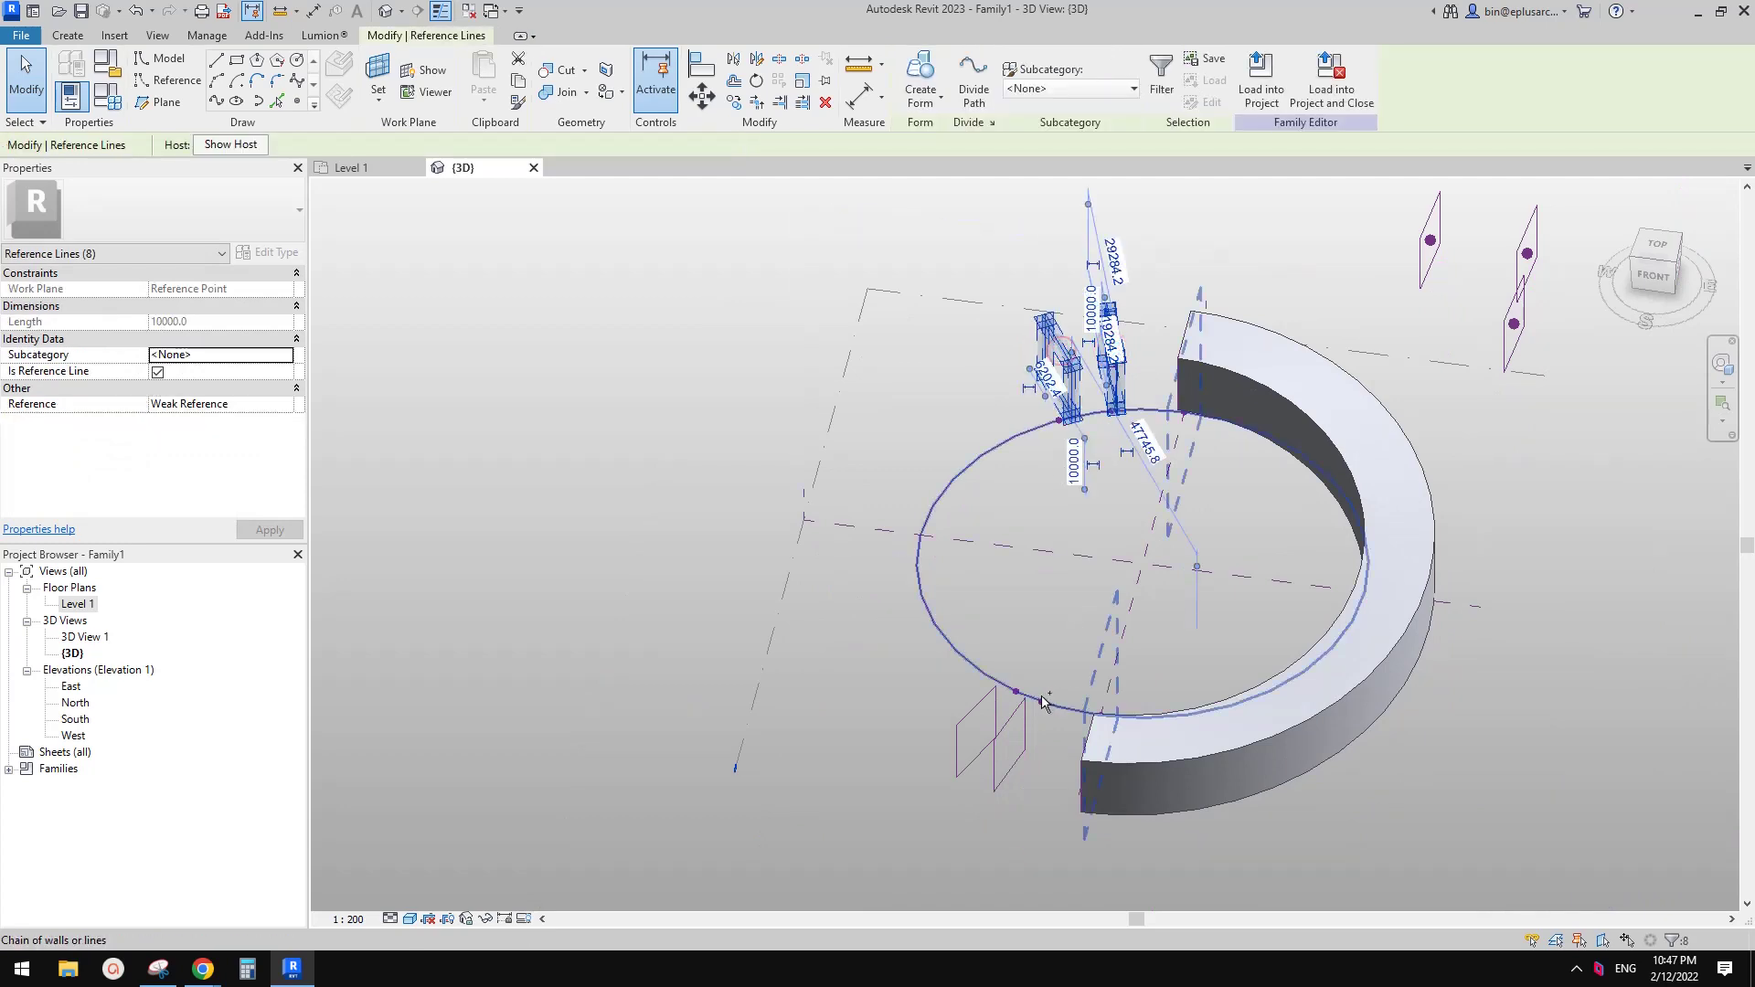
key(Tab)
ctrl+click(979, 711)
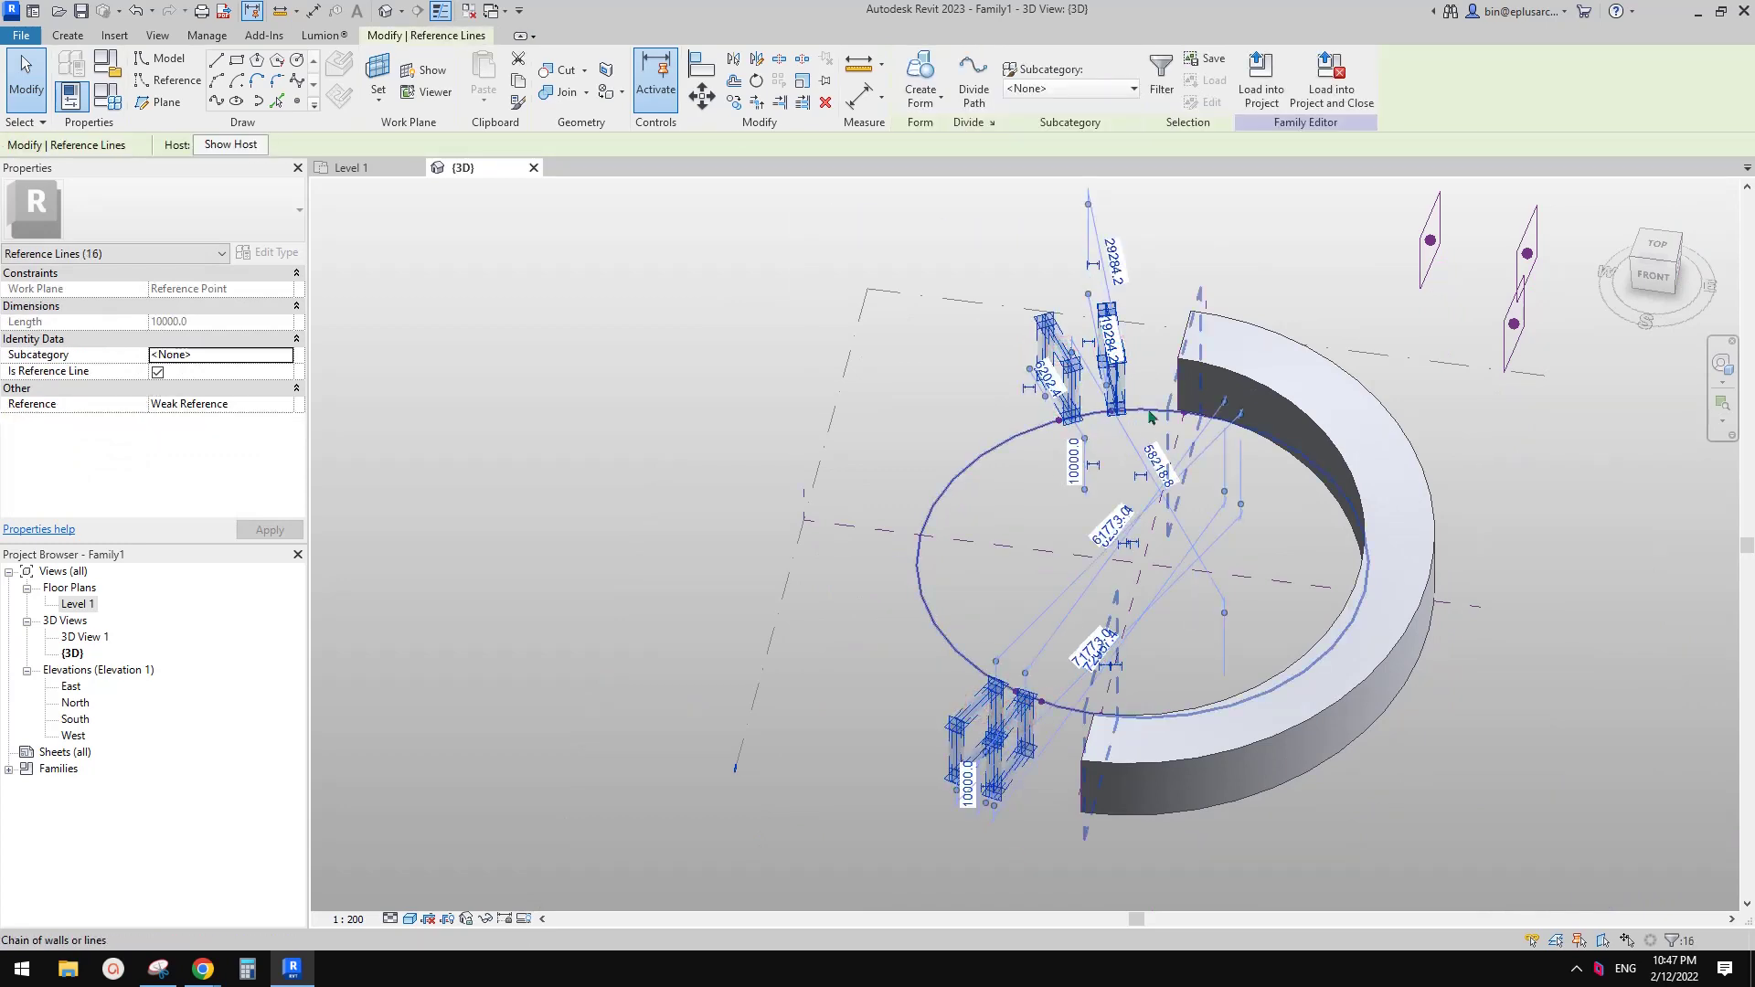
key(Tab)
ctrl+click(1186, 342)
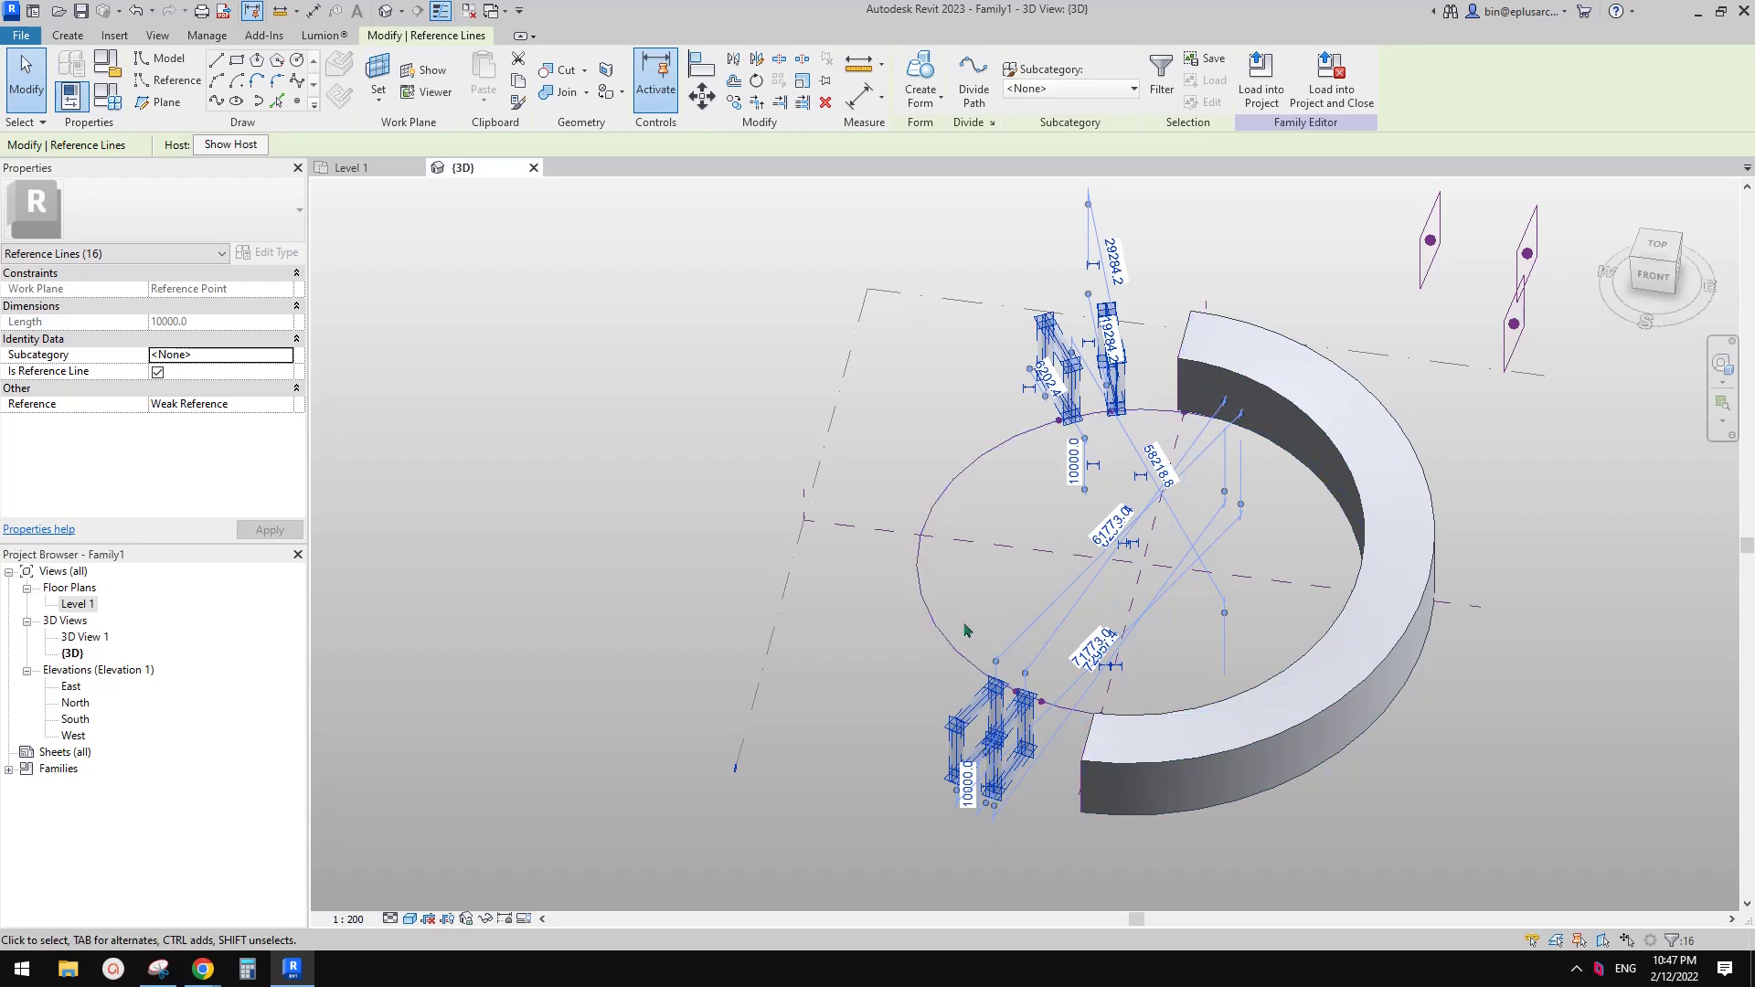
ctrl+click(1102, 382)
click(920, 88)
key(Escape)
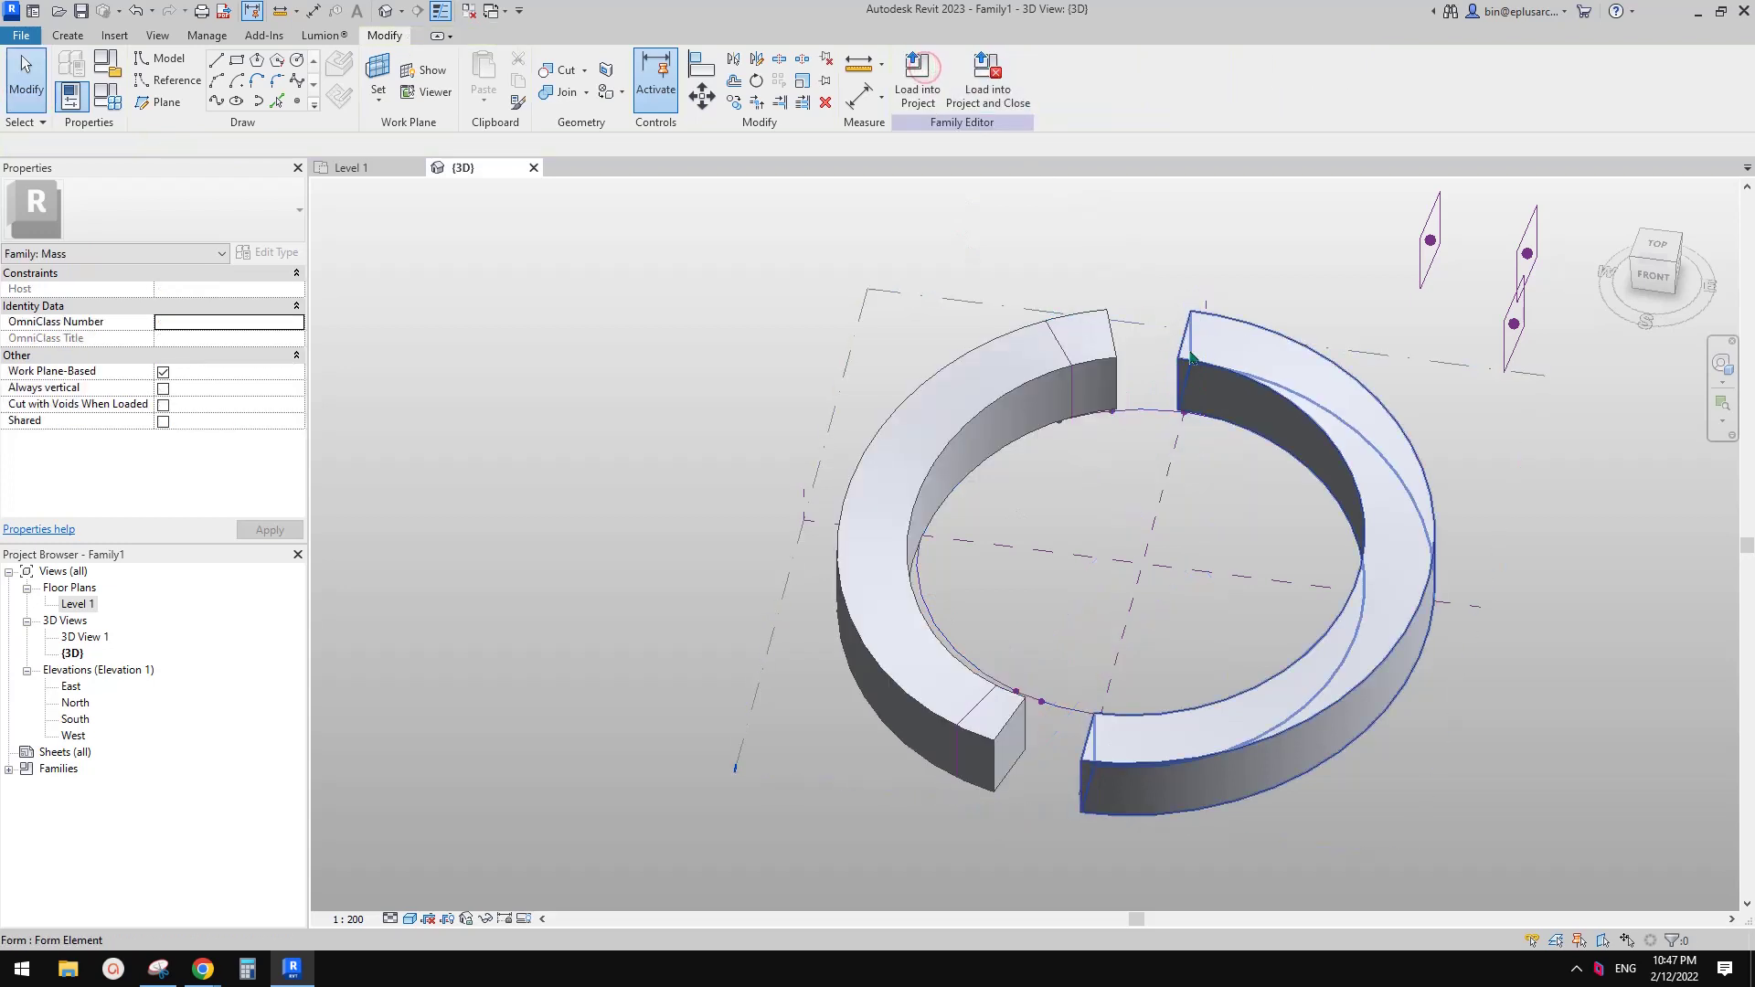
Slide the second sweep's outermost rear reference point along its arc to the arc's beginning at the centre reference plane.
scroll(1052, 423, up, 3)
scroll(1079, 421, up, 3)
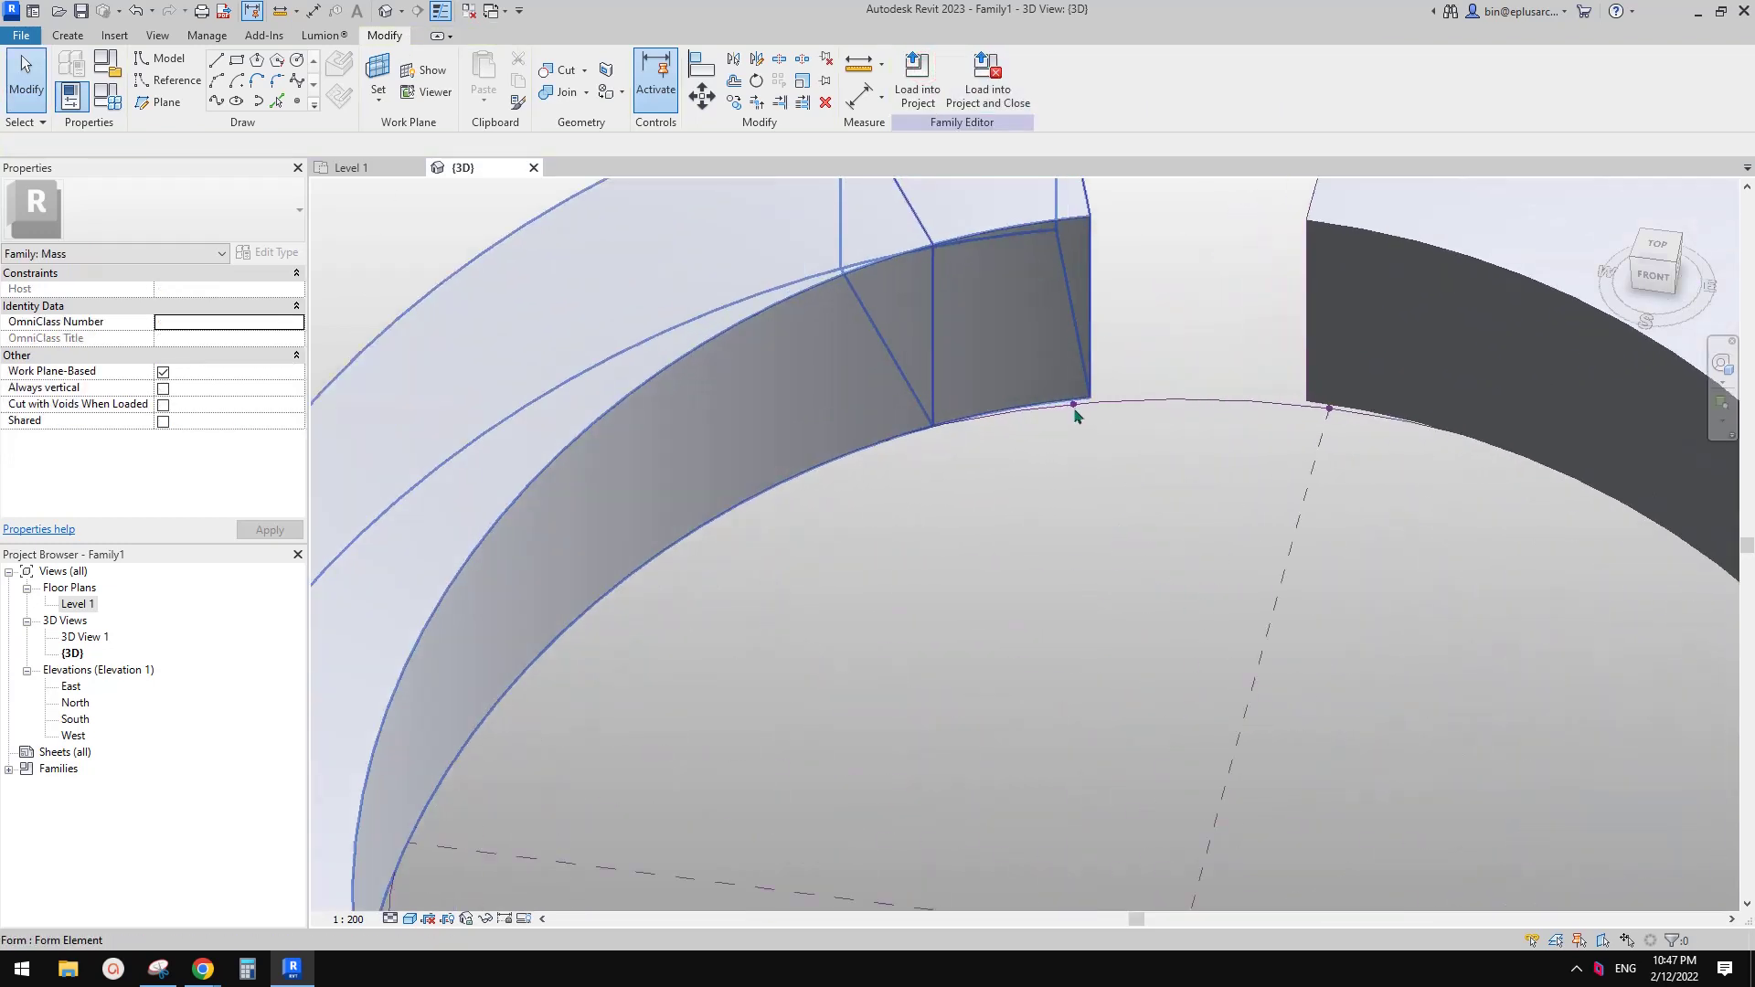
scroll(1075, 414, up, 2)
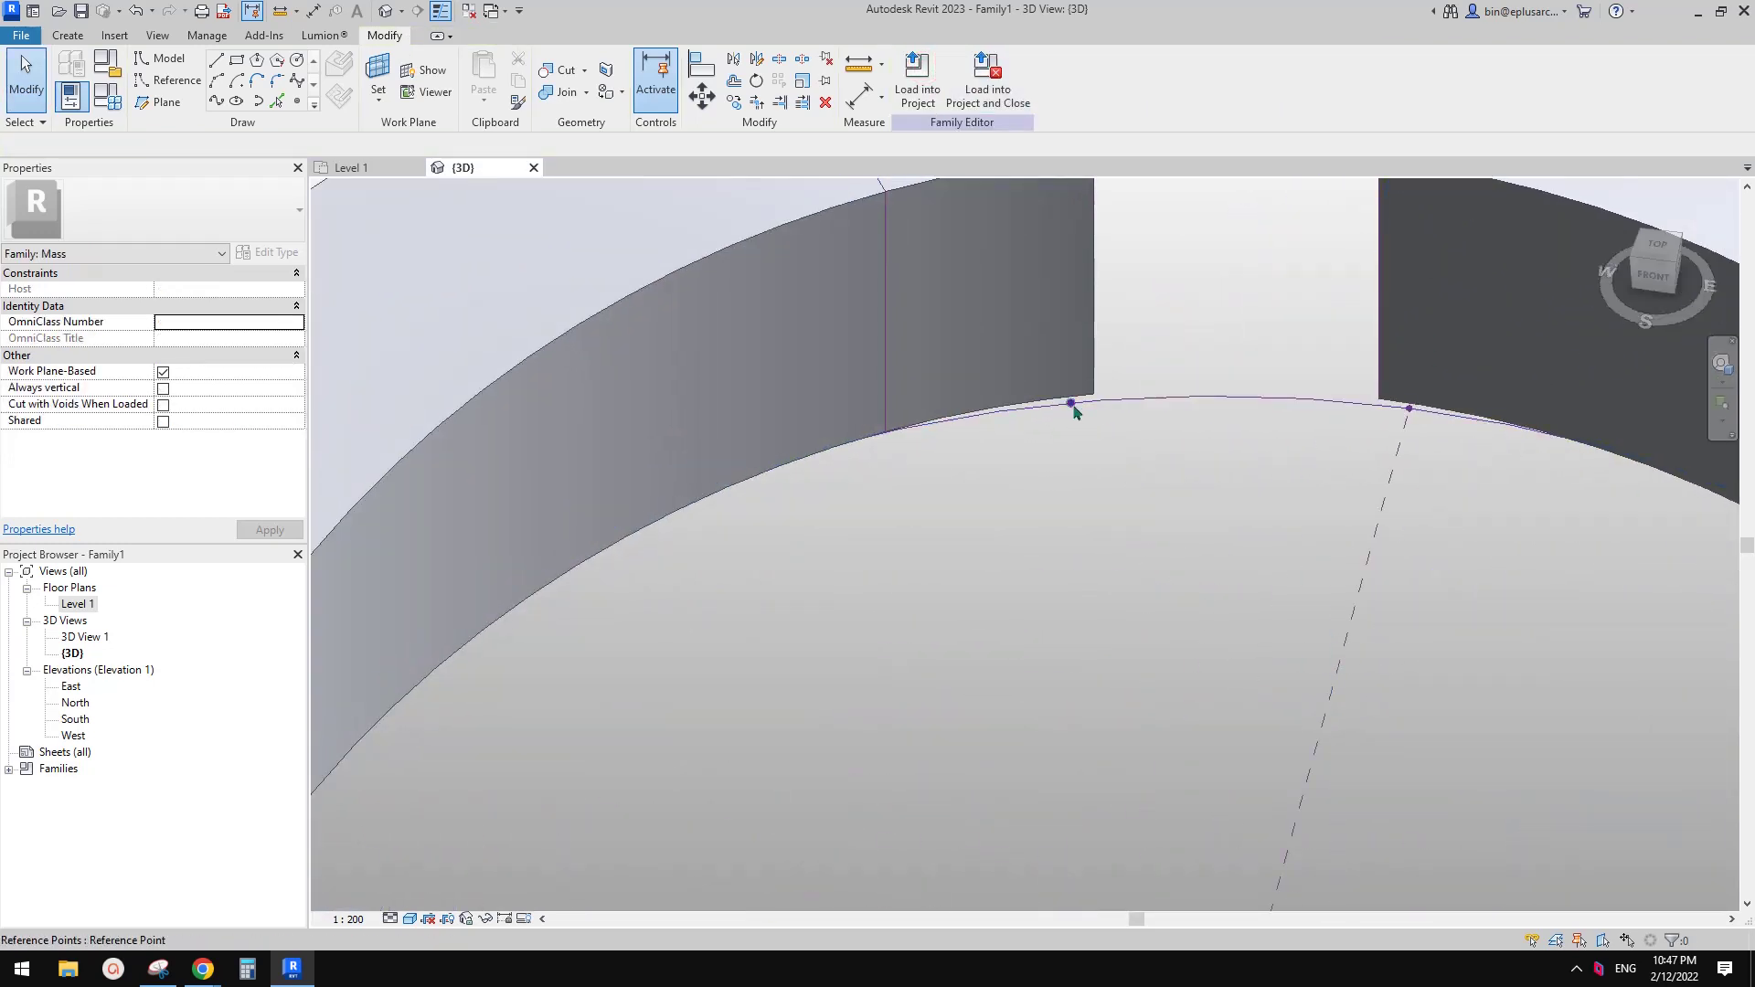
click(1073, 406)
drag(1411, 421, 1411, 417)
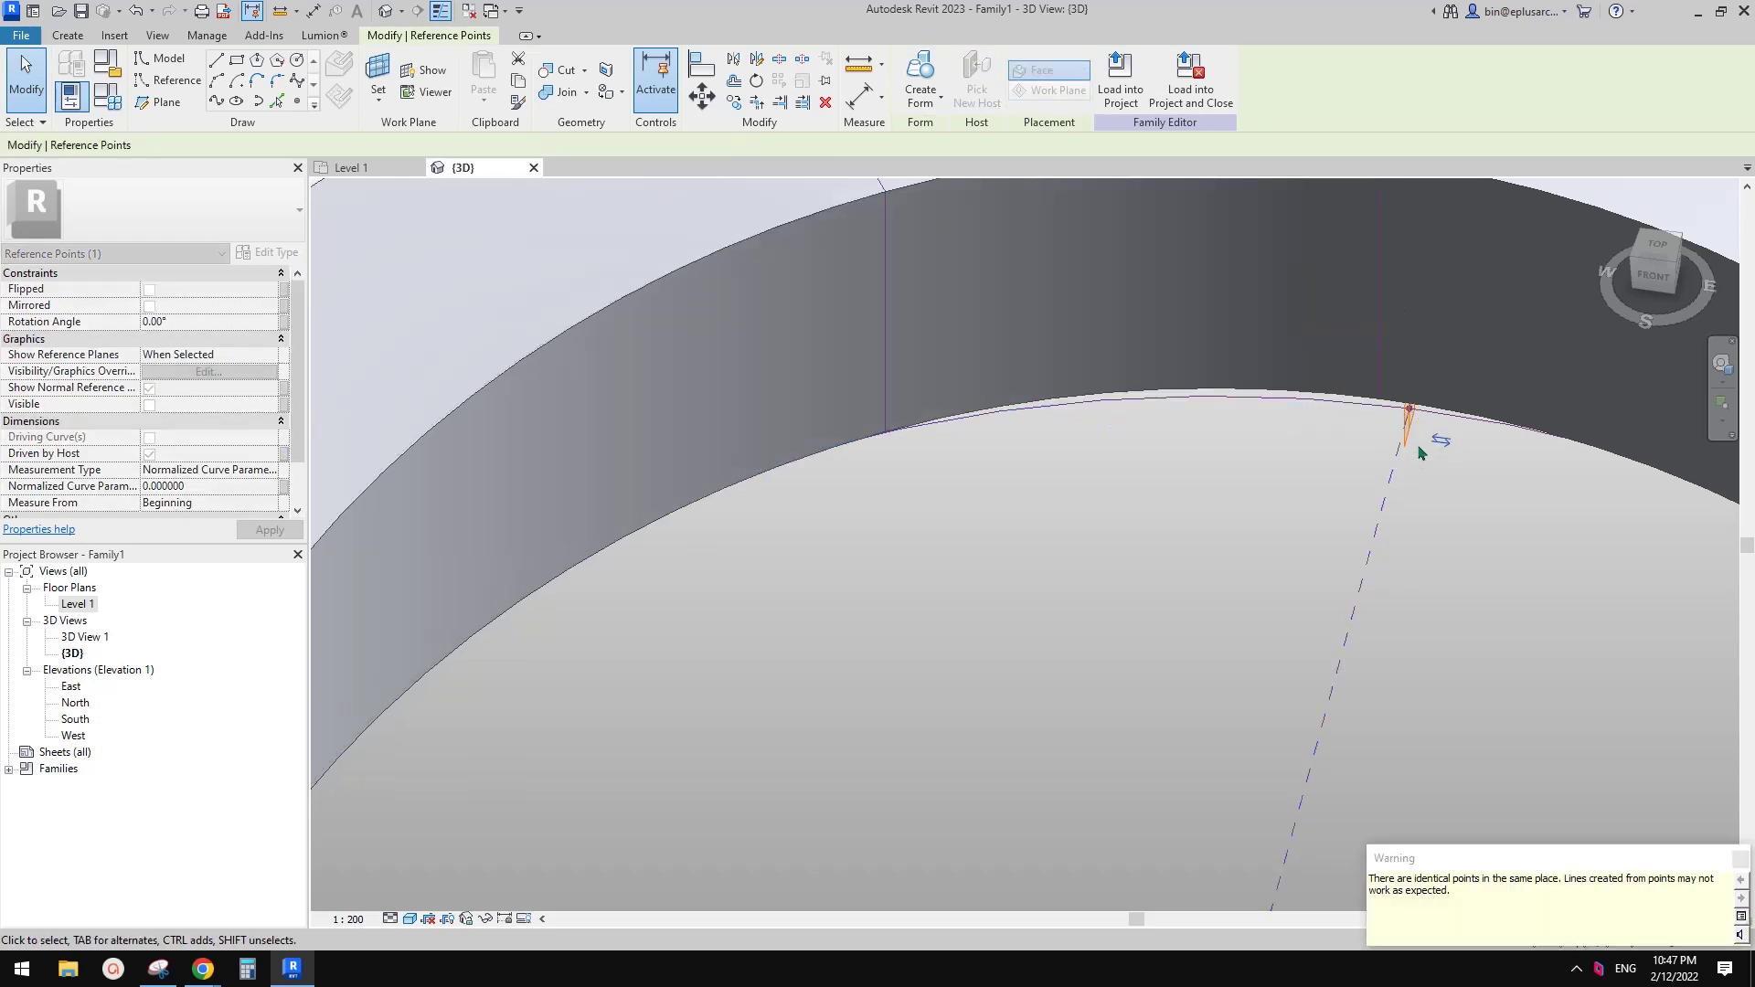
Set the normalized curve parameter of the second sweep's other rear reference point to 0.000010 and accept the warnings.
scroll(1038, 451, down, 3)
scroll(960, 430, up, 3)
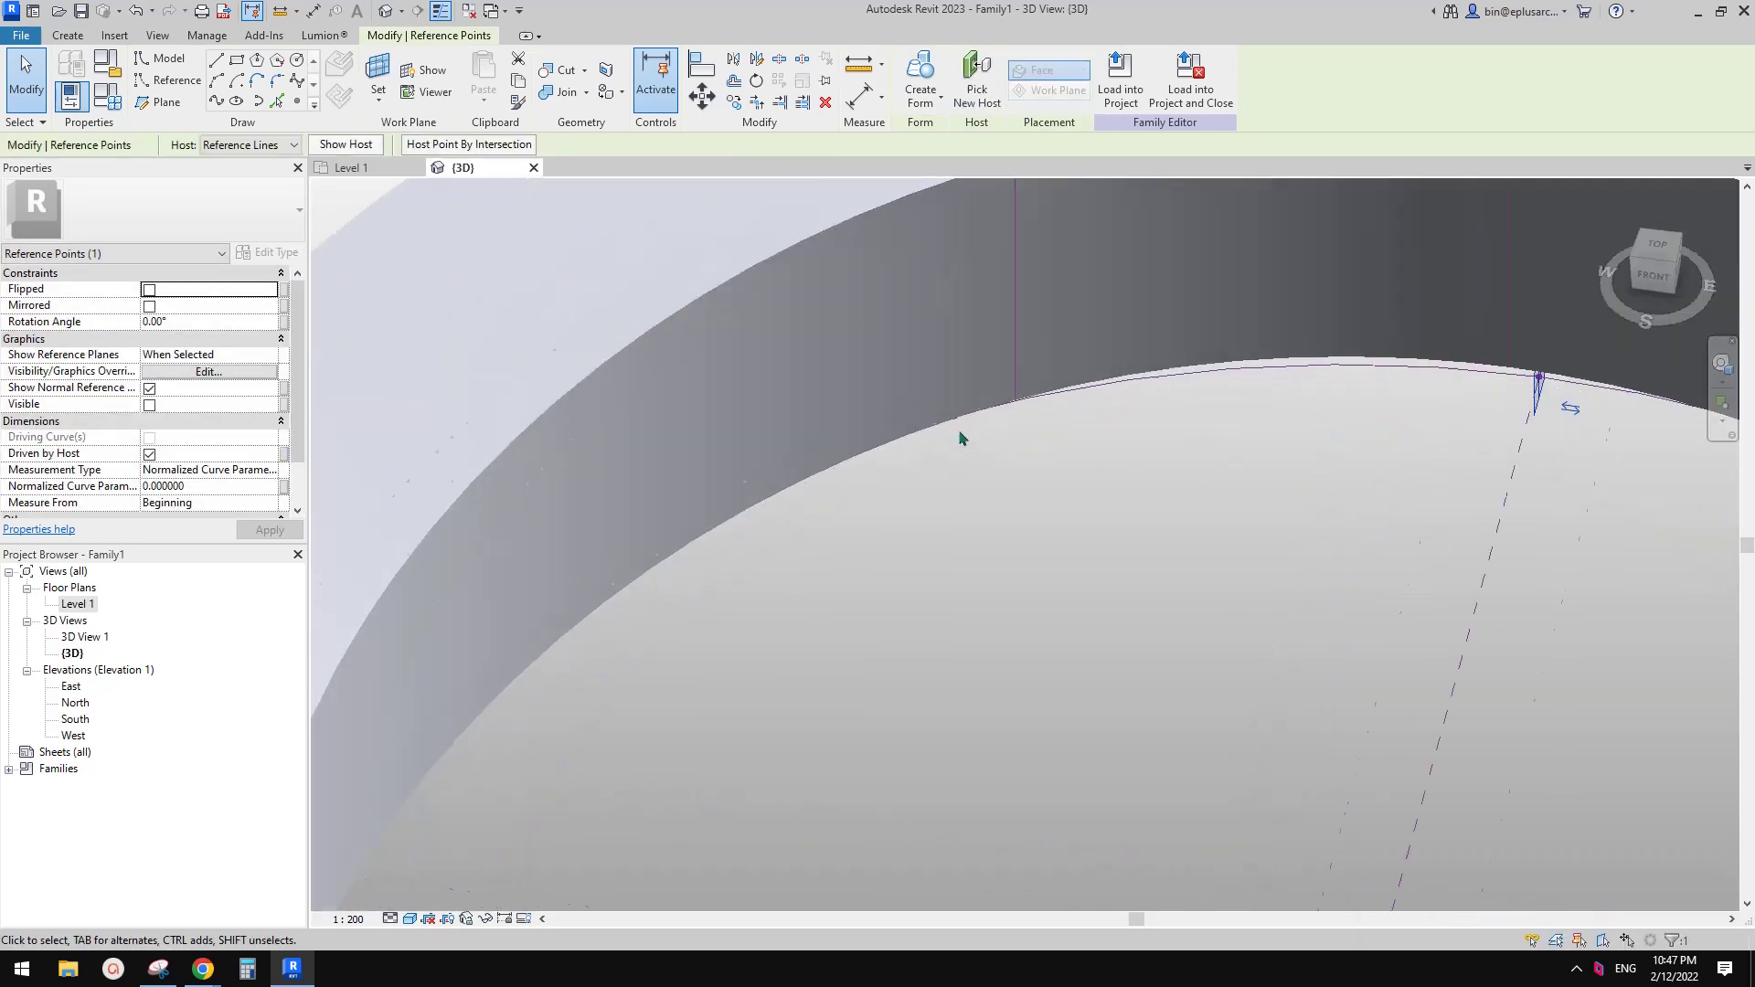
scroll(957, 426, down, 3)
shift+middle_drag(961, 423, 946, 316)
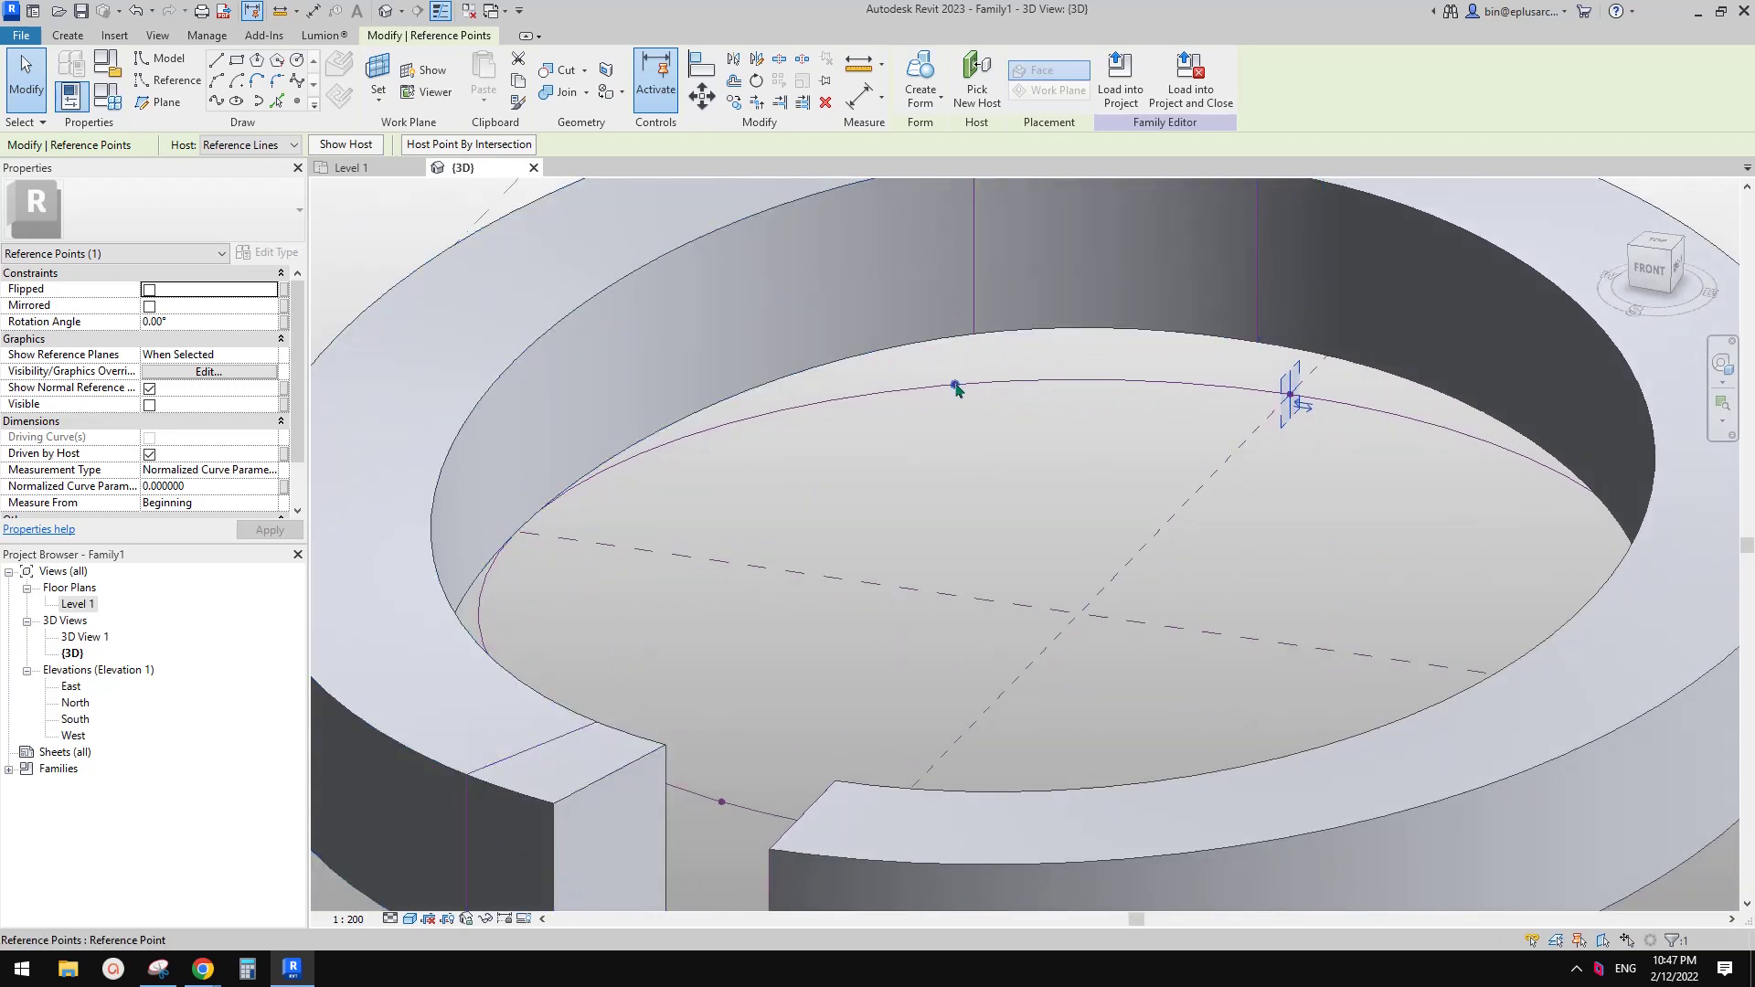
click(955, 385)
click(225, 486)
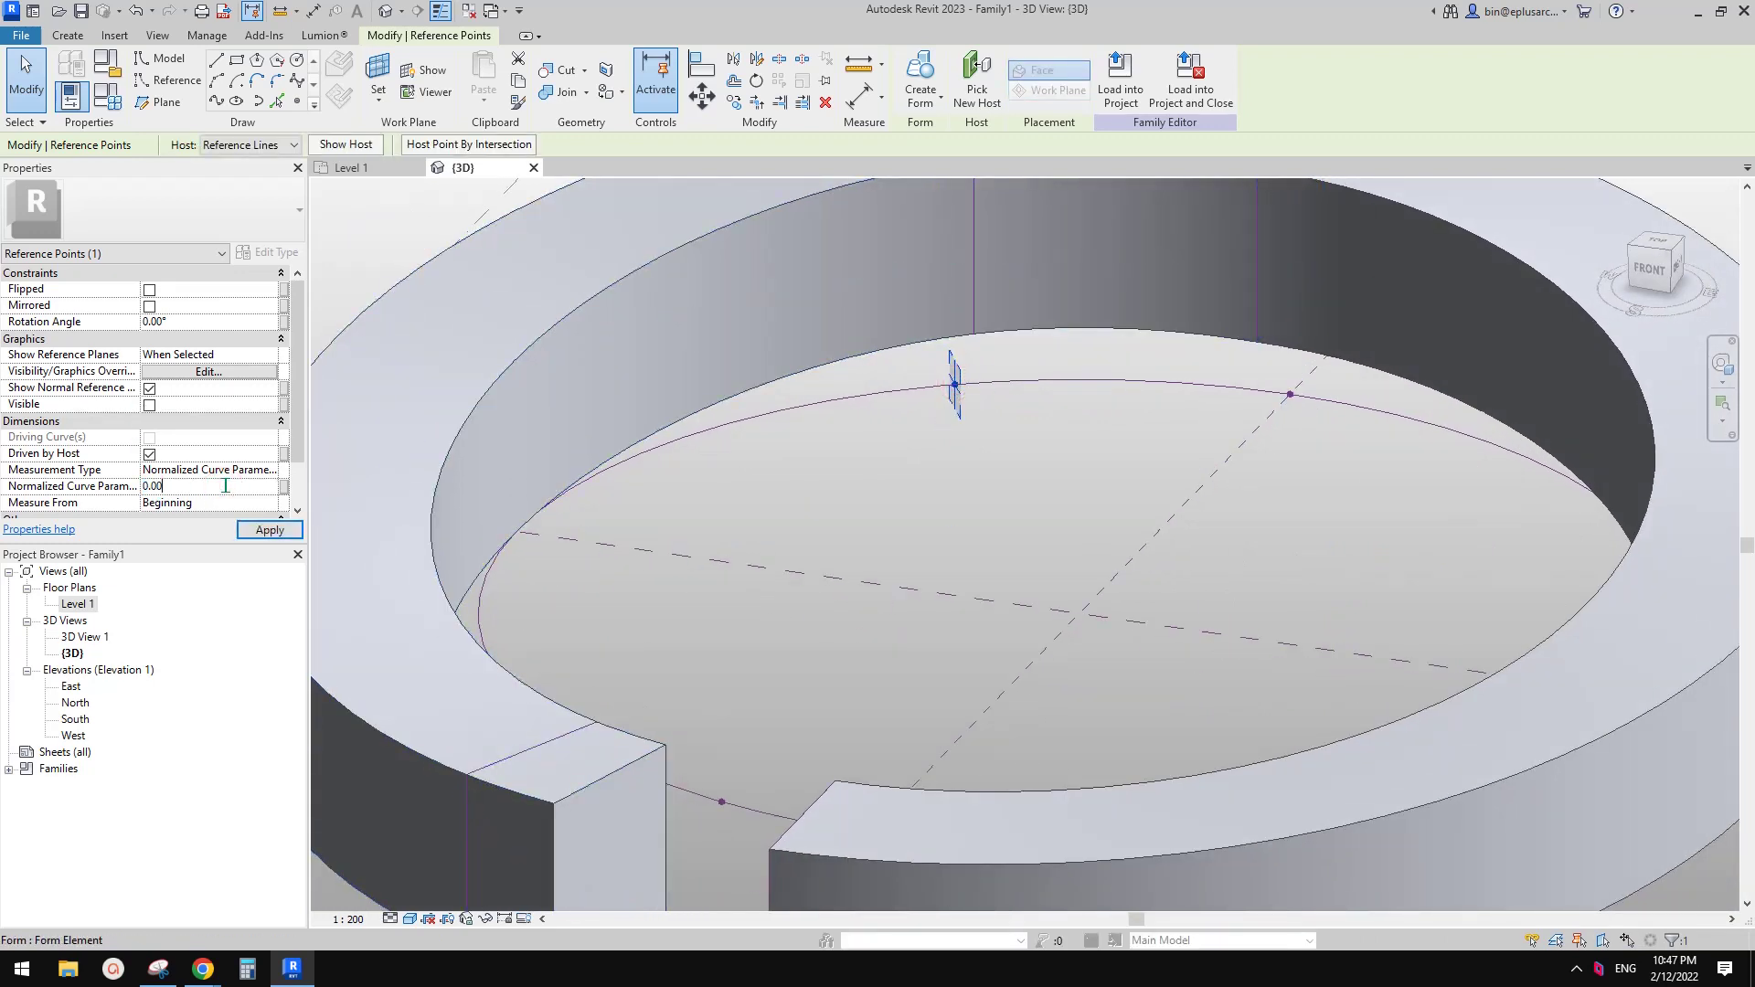
text(0.000010)
key(Return)
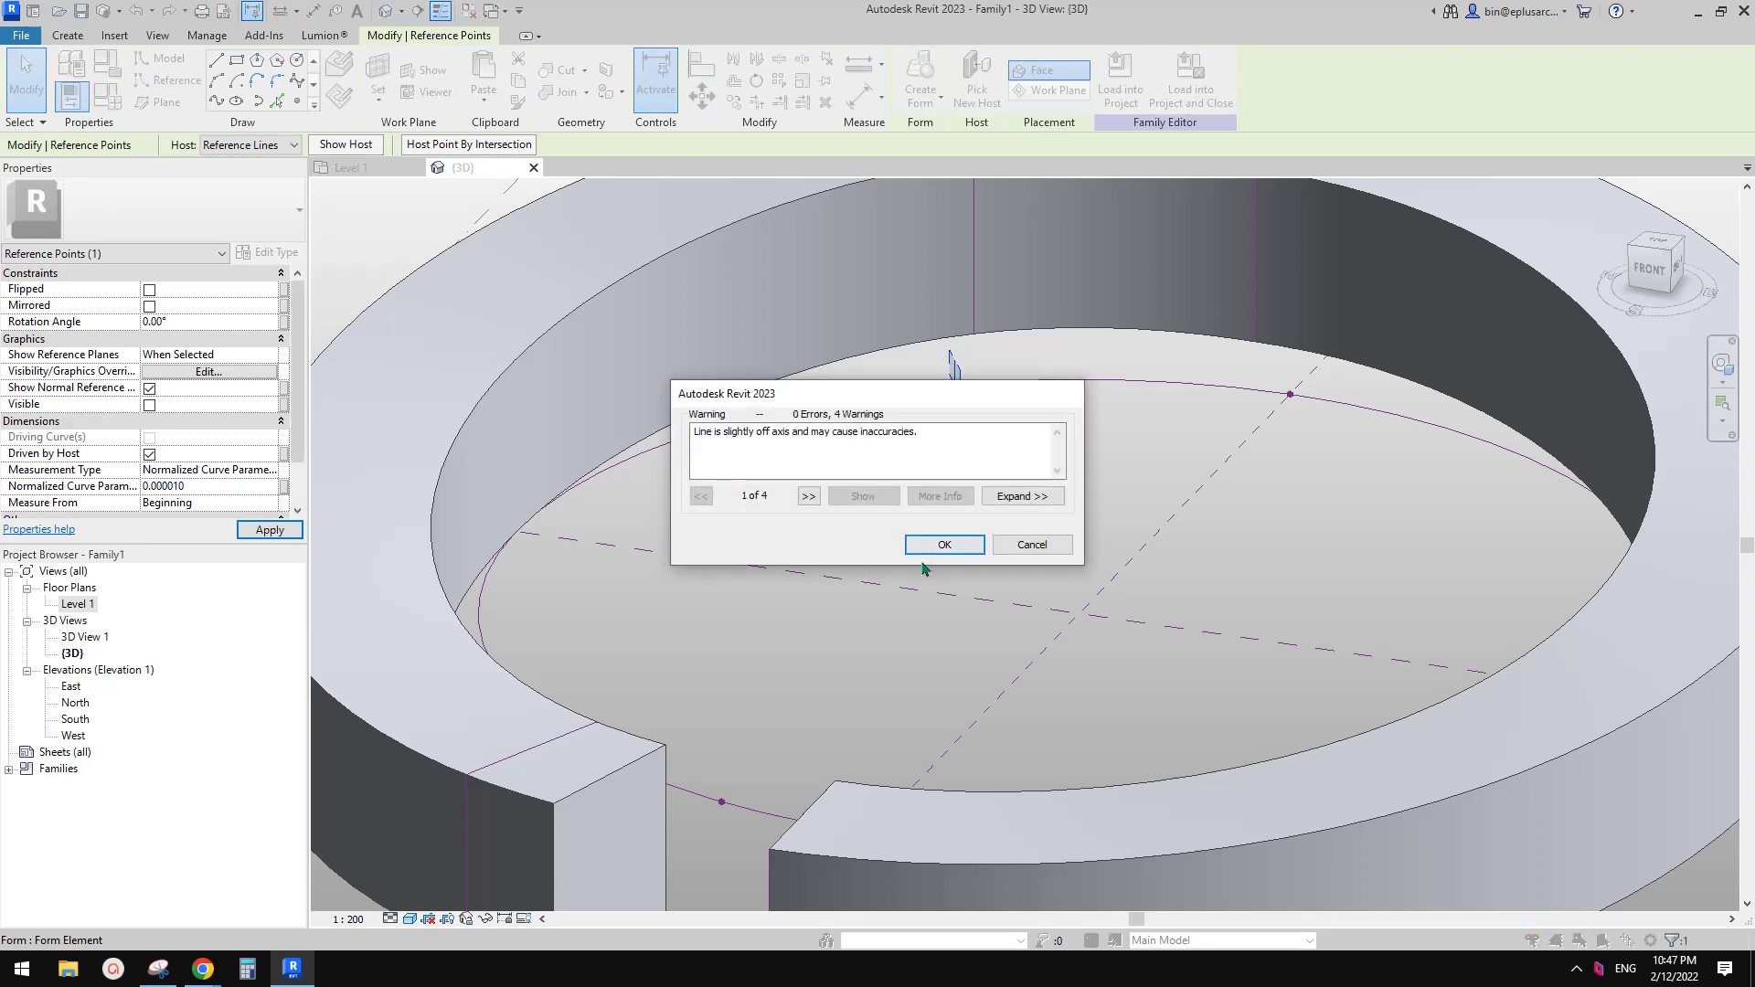
click(939, 546)
Set the normalized curve parameter of the reference point in the remaining gap between the two sweeps to 1.
scroll(1026, 454, down, 3)
middle_drag(1025, 453, 1175, 362)
scroll(974, 594, up, 3)
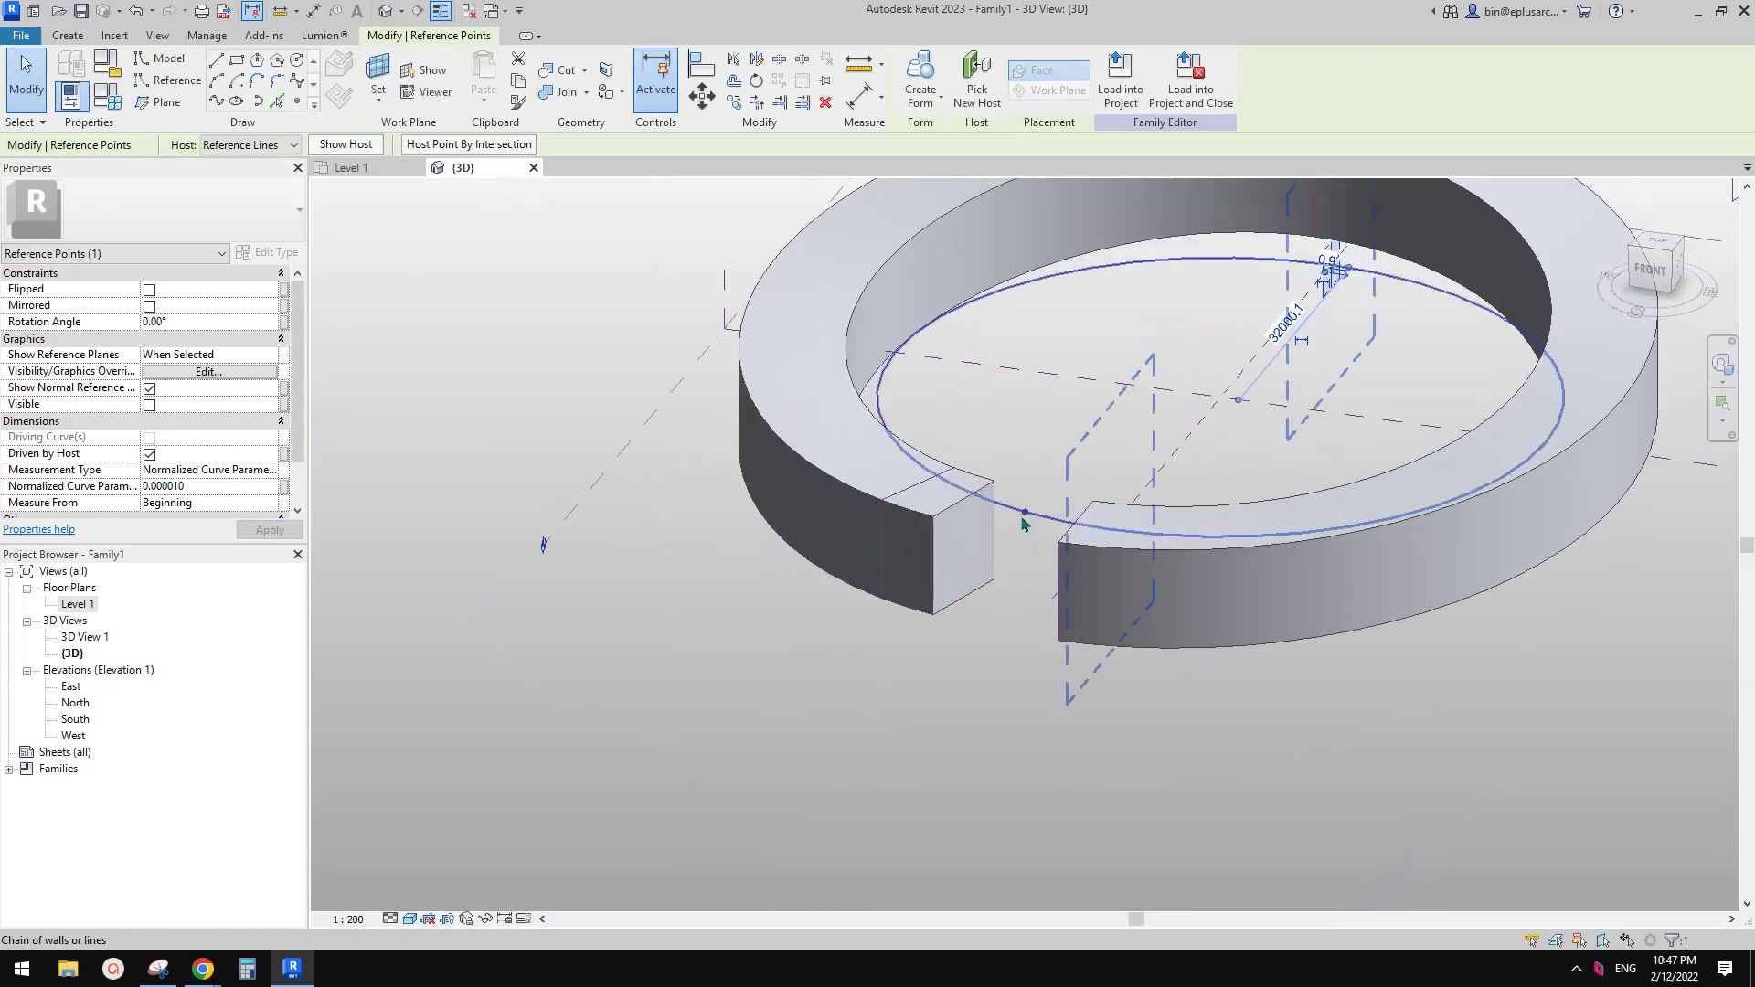
click(1024, 511)
click(219, 486)
text(1)
key(Return)
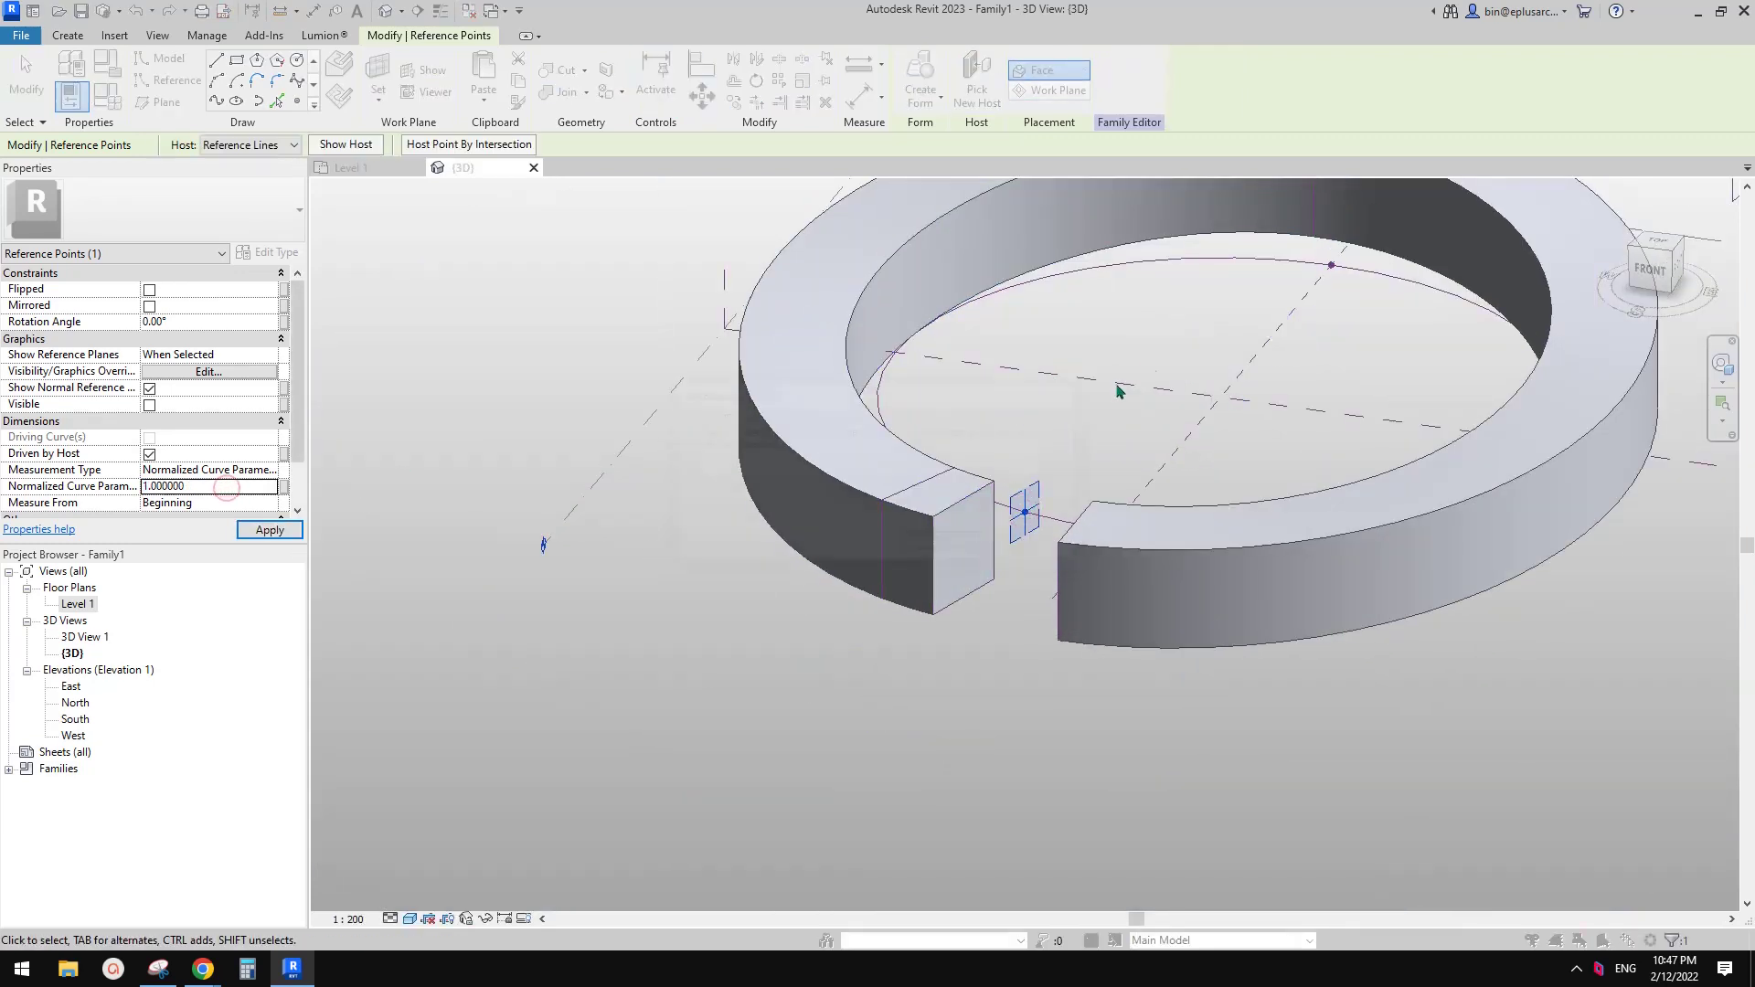
key(Return)
Set the normalized curve parameter of the second sweep's neighbouring reference point at that end to 0.999990, accepting the warnings.
scroll(1143, 430, up, 6)
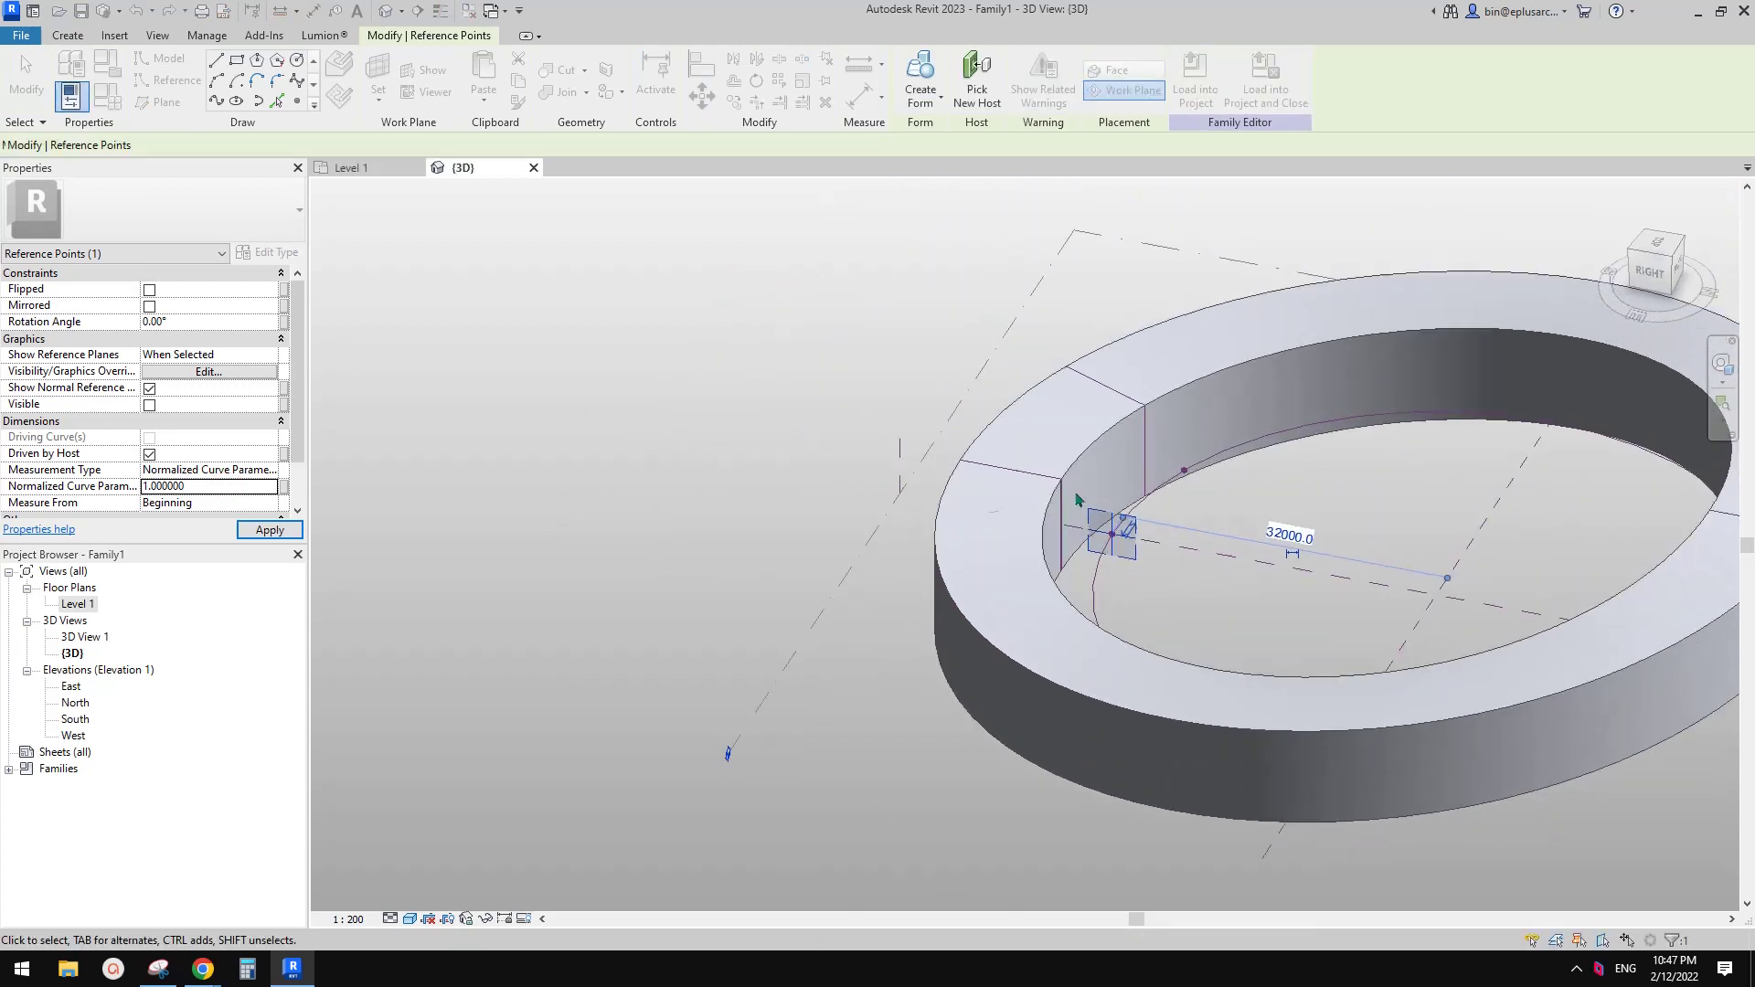
click(1165, 456)
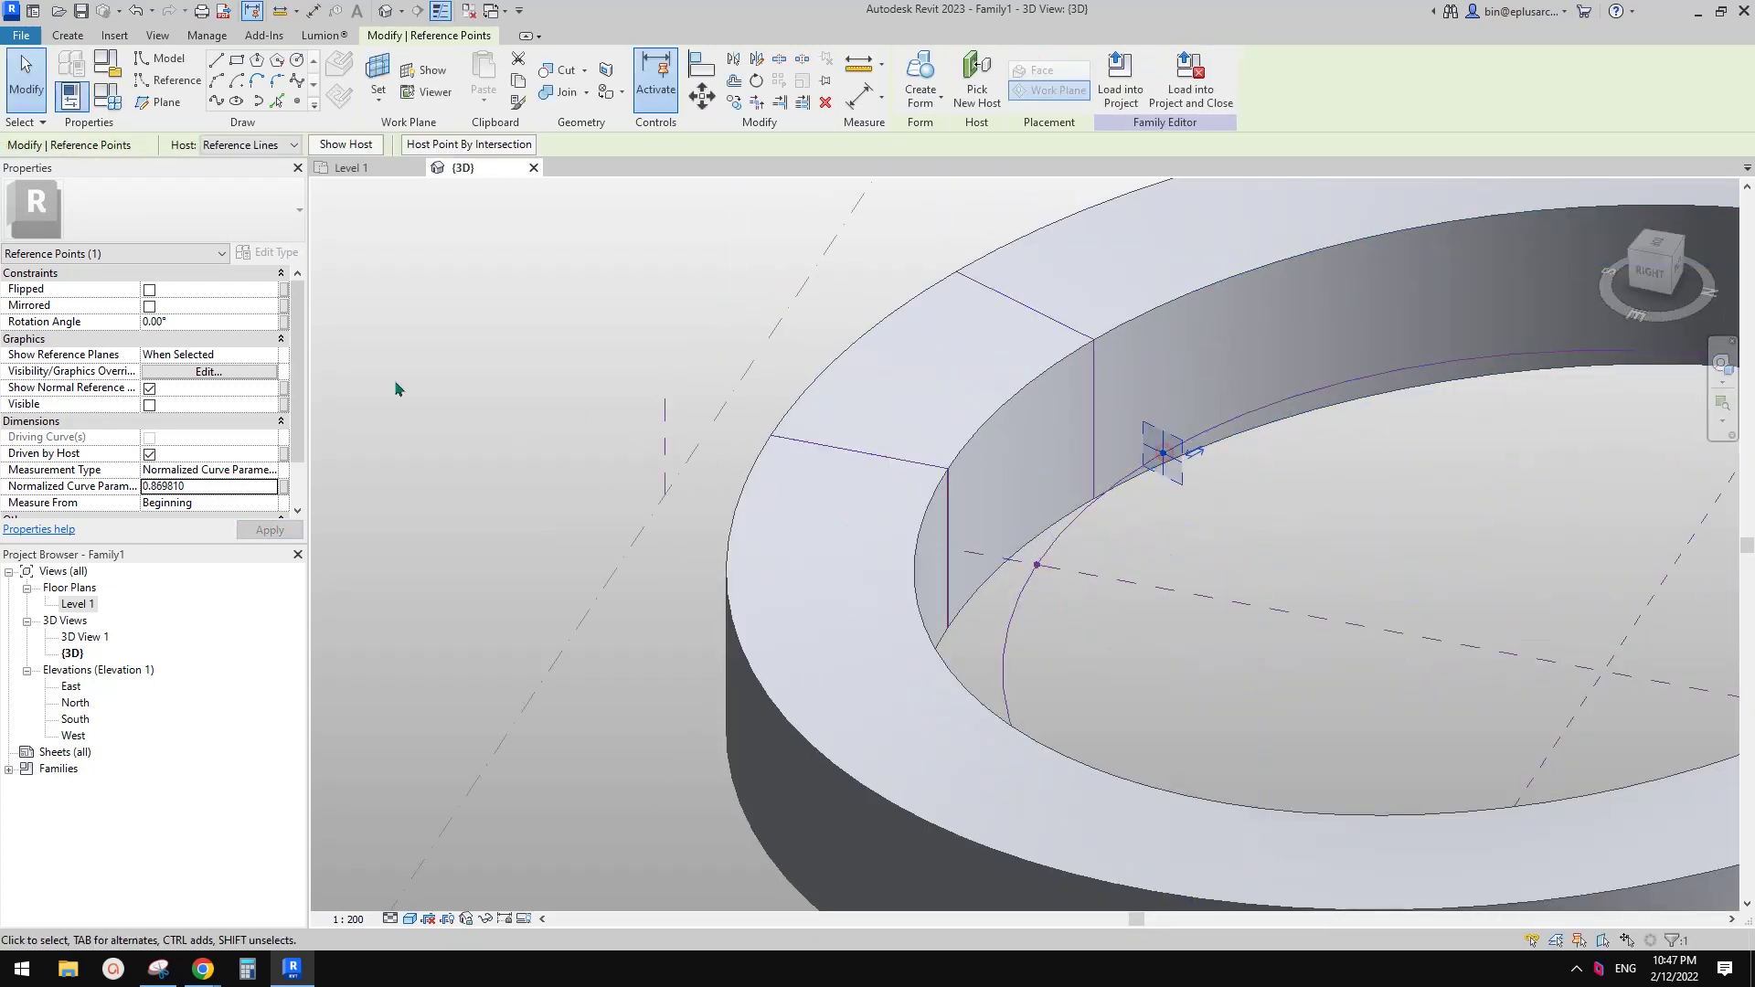
click(216, 486)
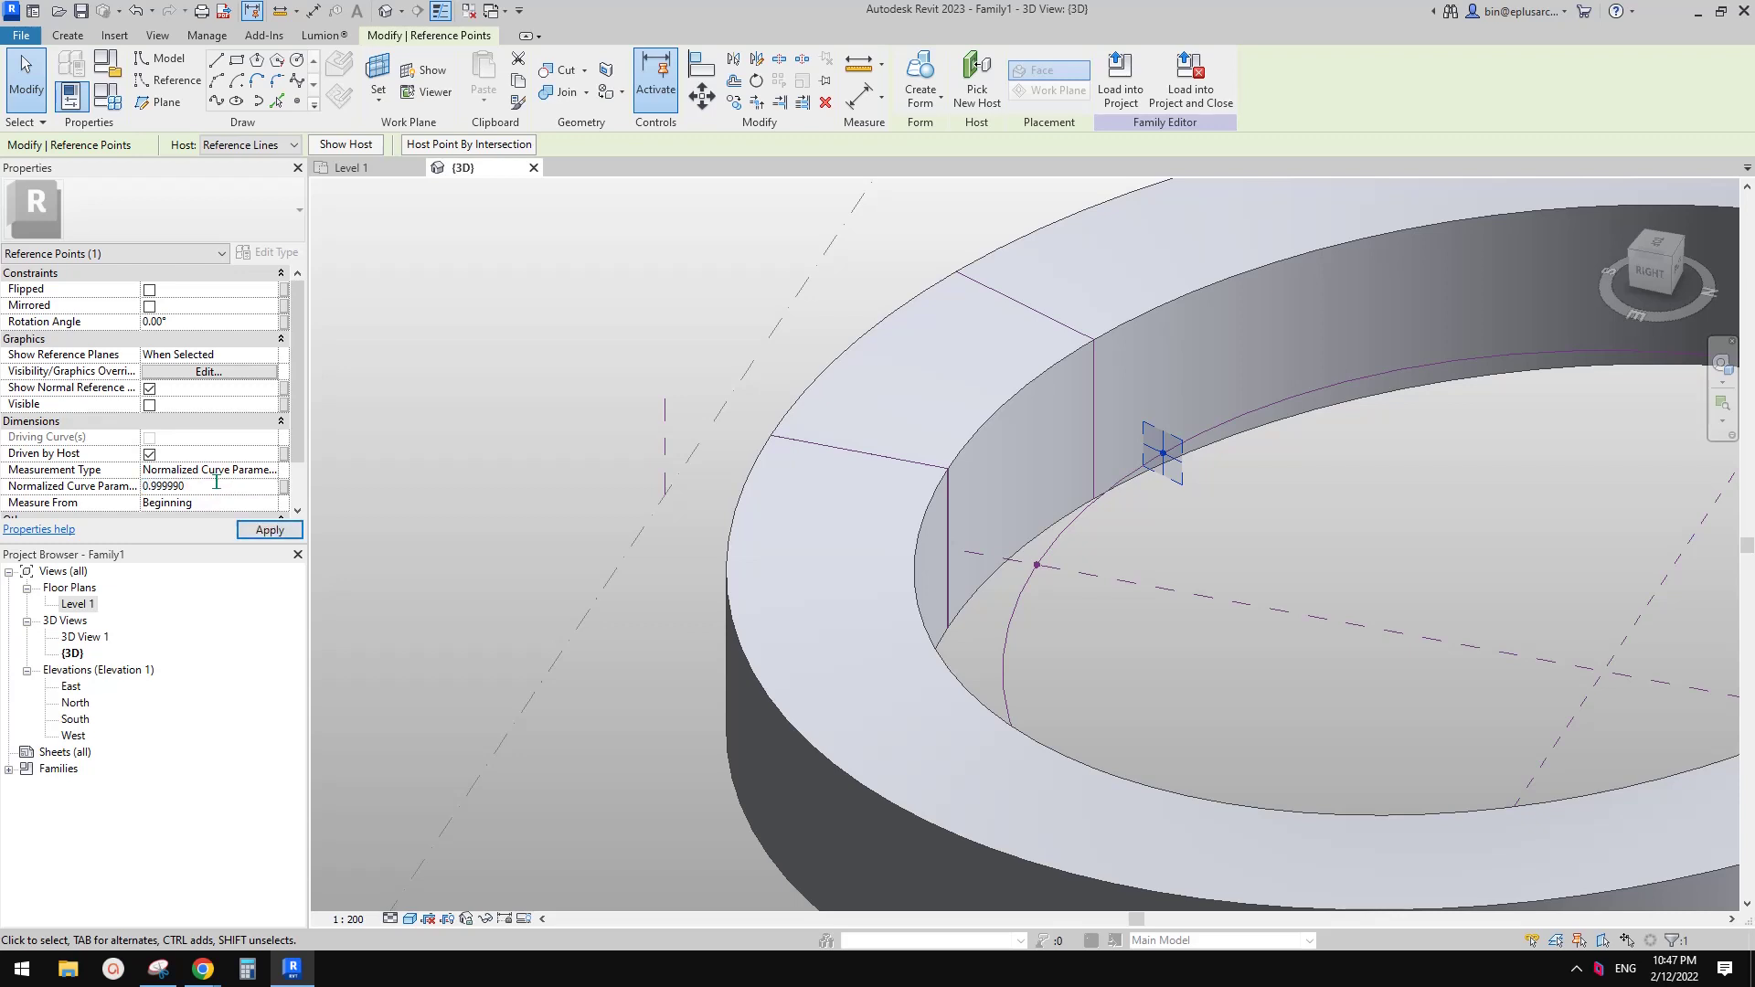
click(943, 554)
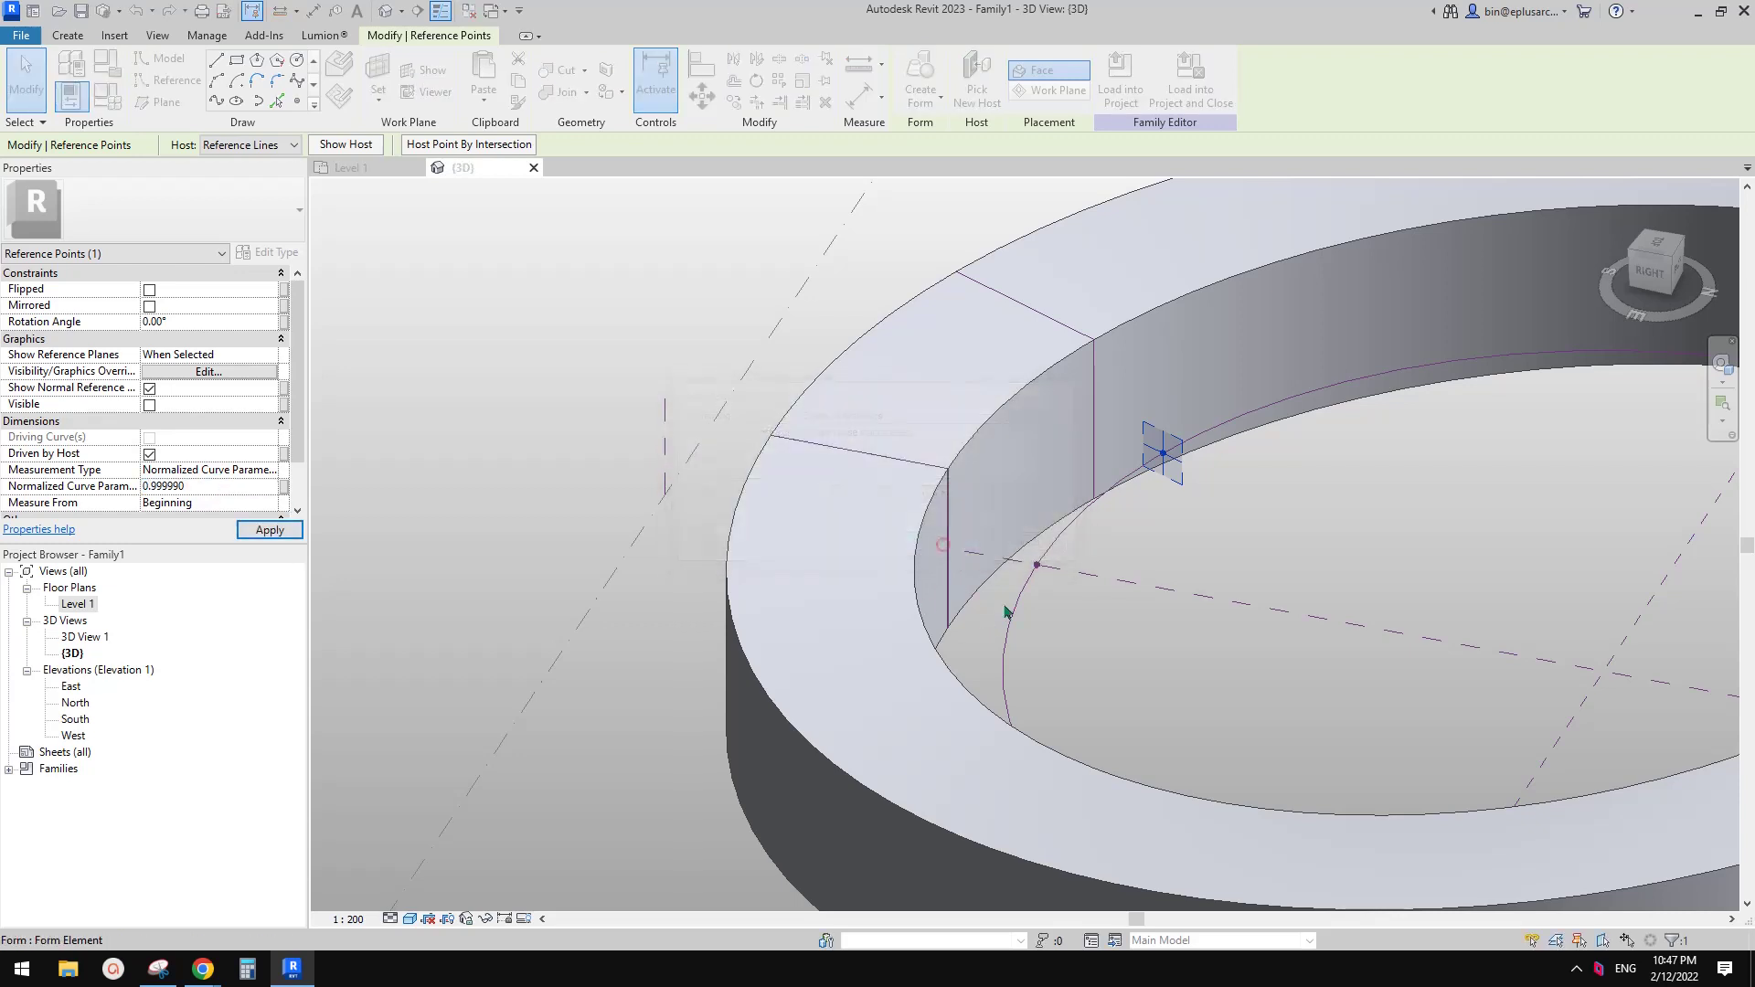
click(1027, 610)
Examine the closed ring from several sides, and switch to Chrome to compare it with the spiral building image in the ideas document.
scroll(1026, 613, down, 4)
shift+middle_drag(1015, 622, 896, 454)
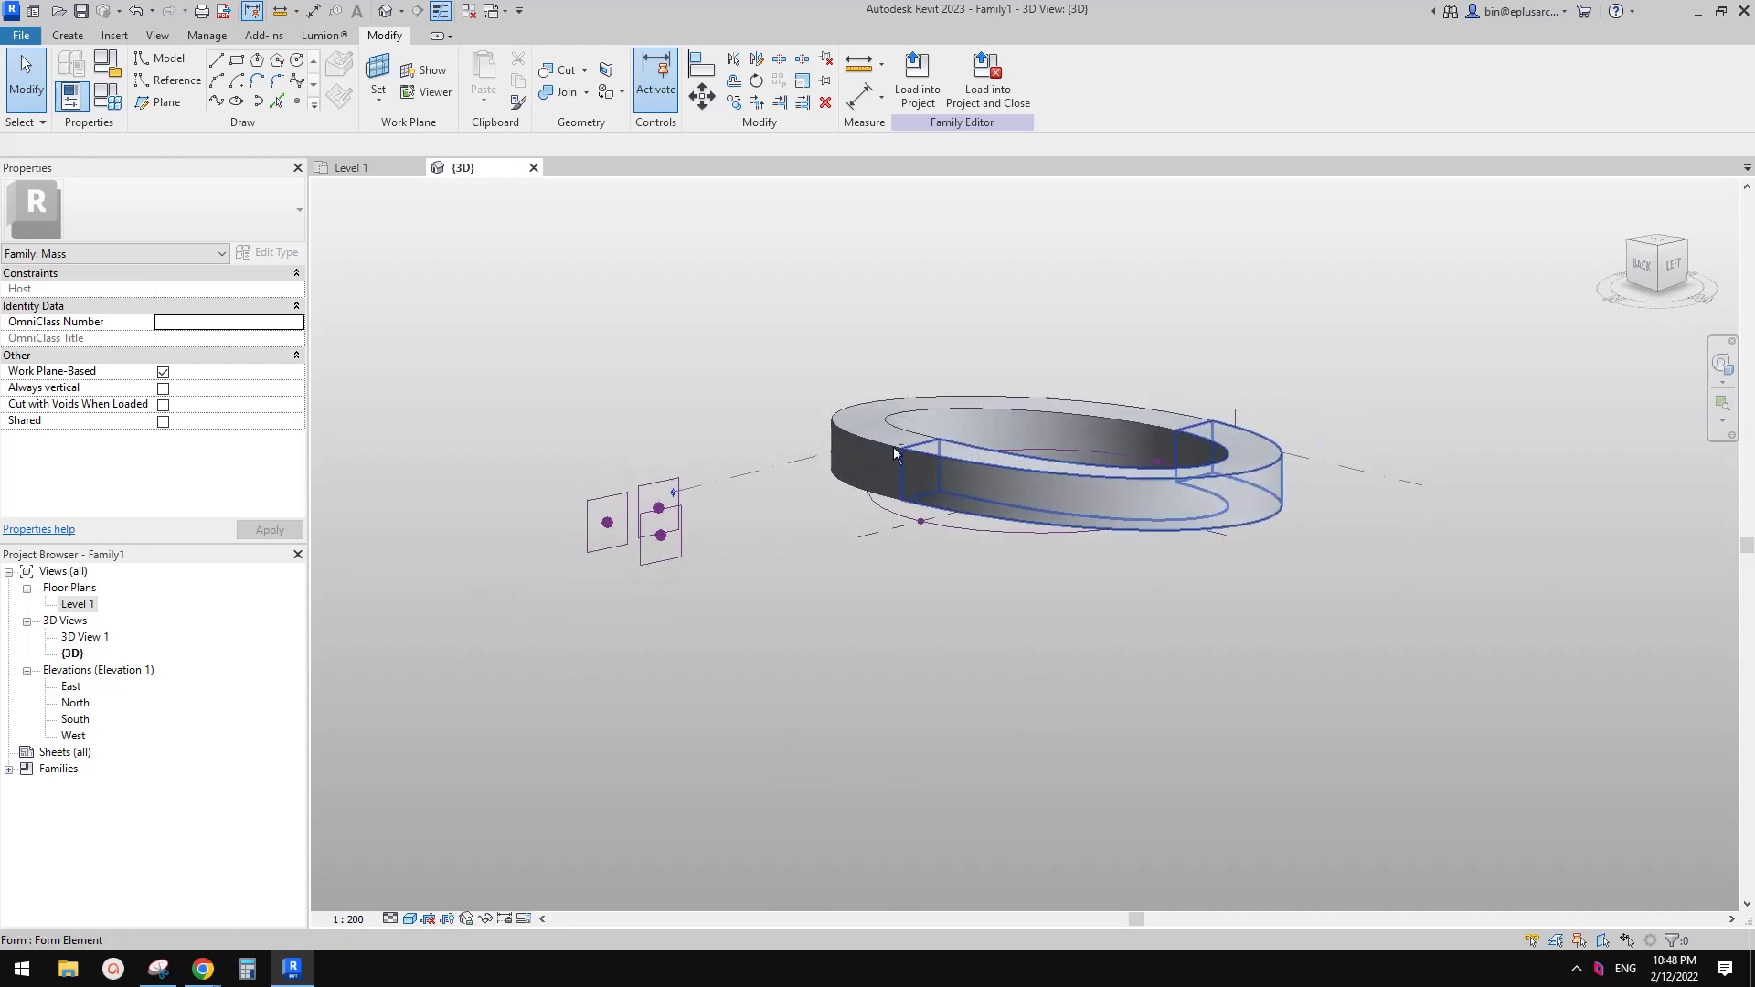
shift+middle_drag(1073, 496, 1274, 613)
middle_drag(1156, 445, 1075, 569)
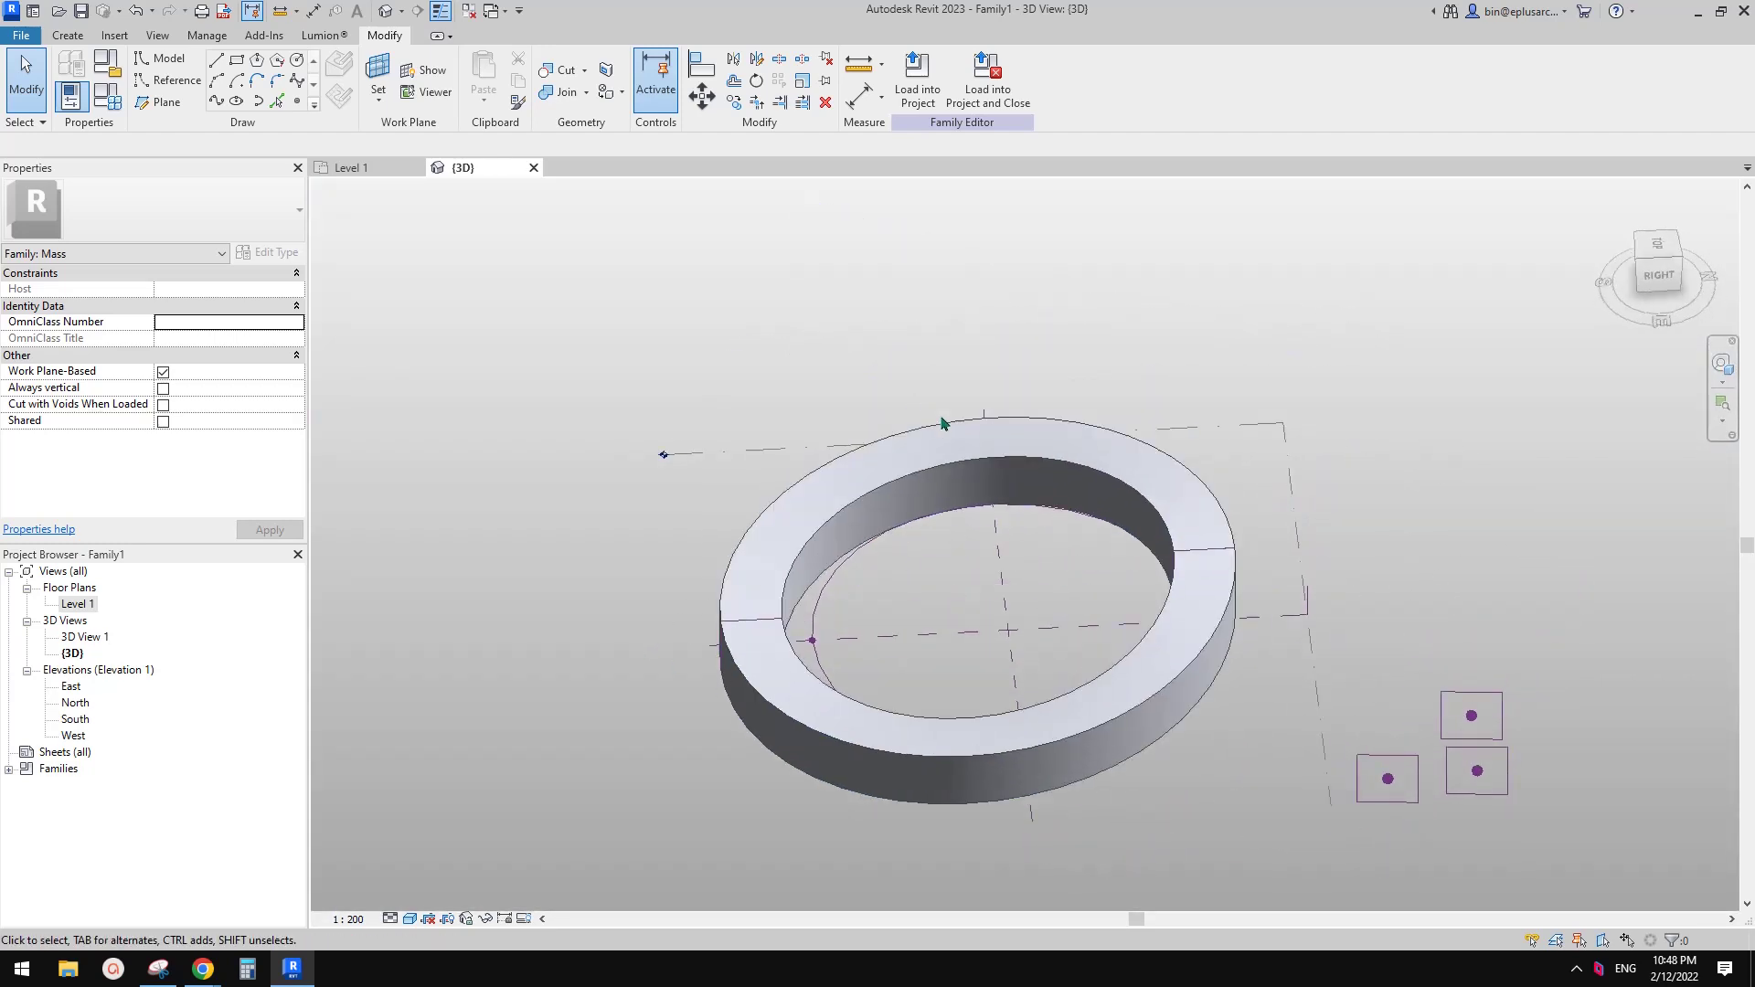
shift+middle_drag(945, 423, 625, 249)
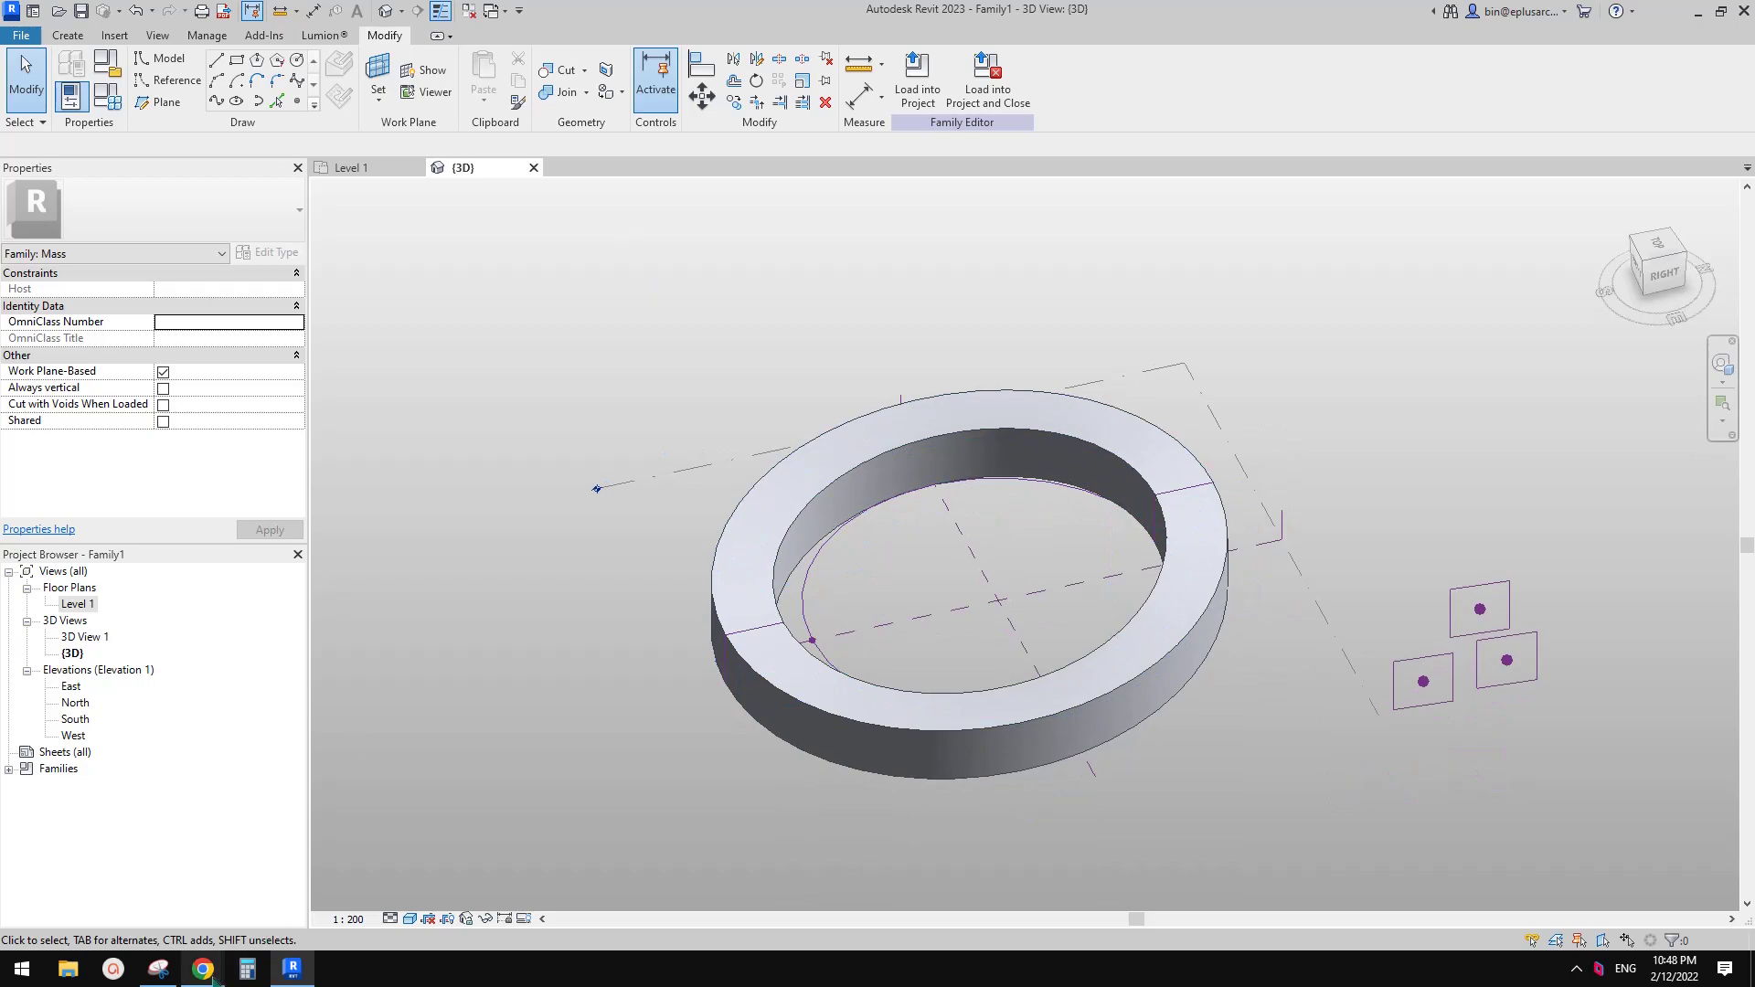
mouse_move(203, 971)
click(280, 901)
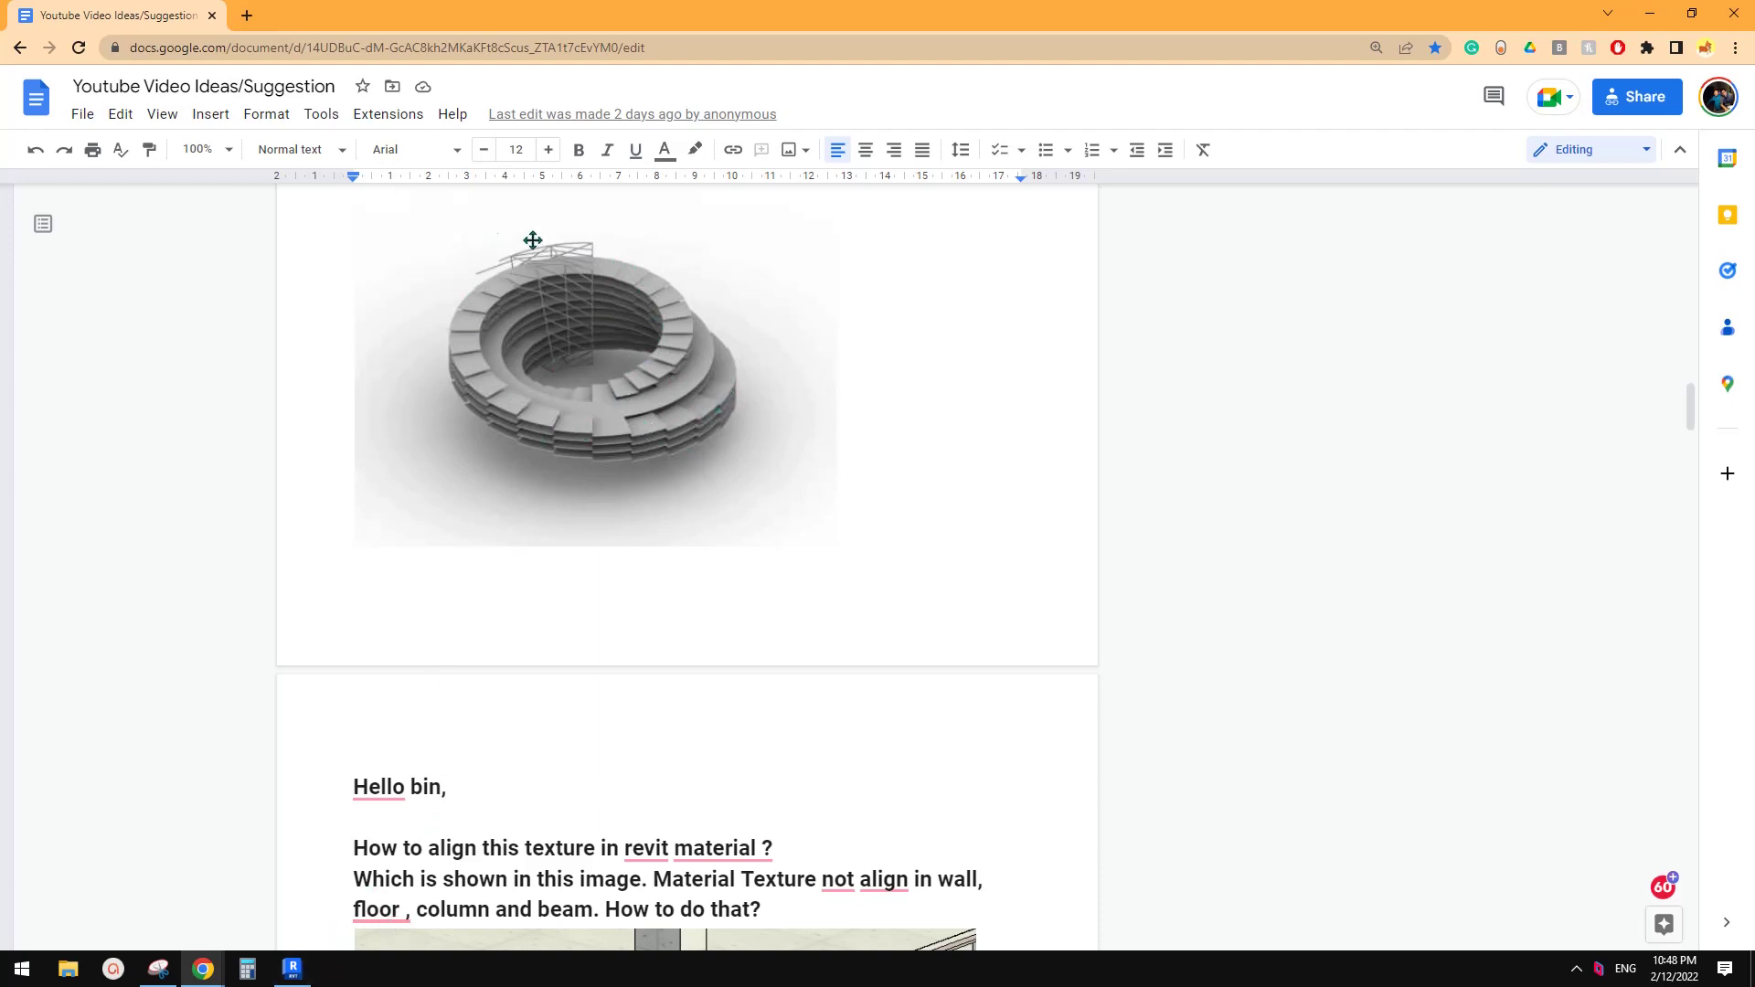
Return to Revit and examine the front half-ring form and its two joints with the other sweep.
click(298, 981)
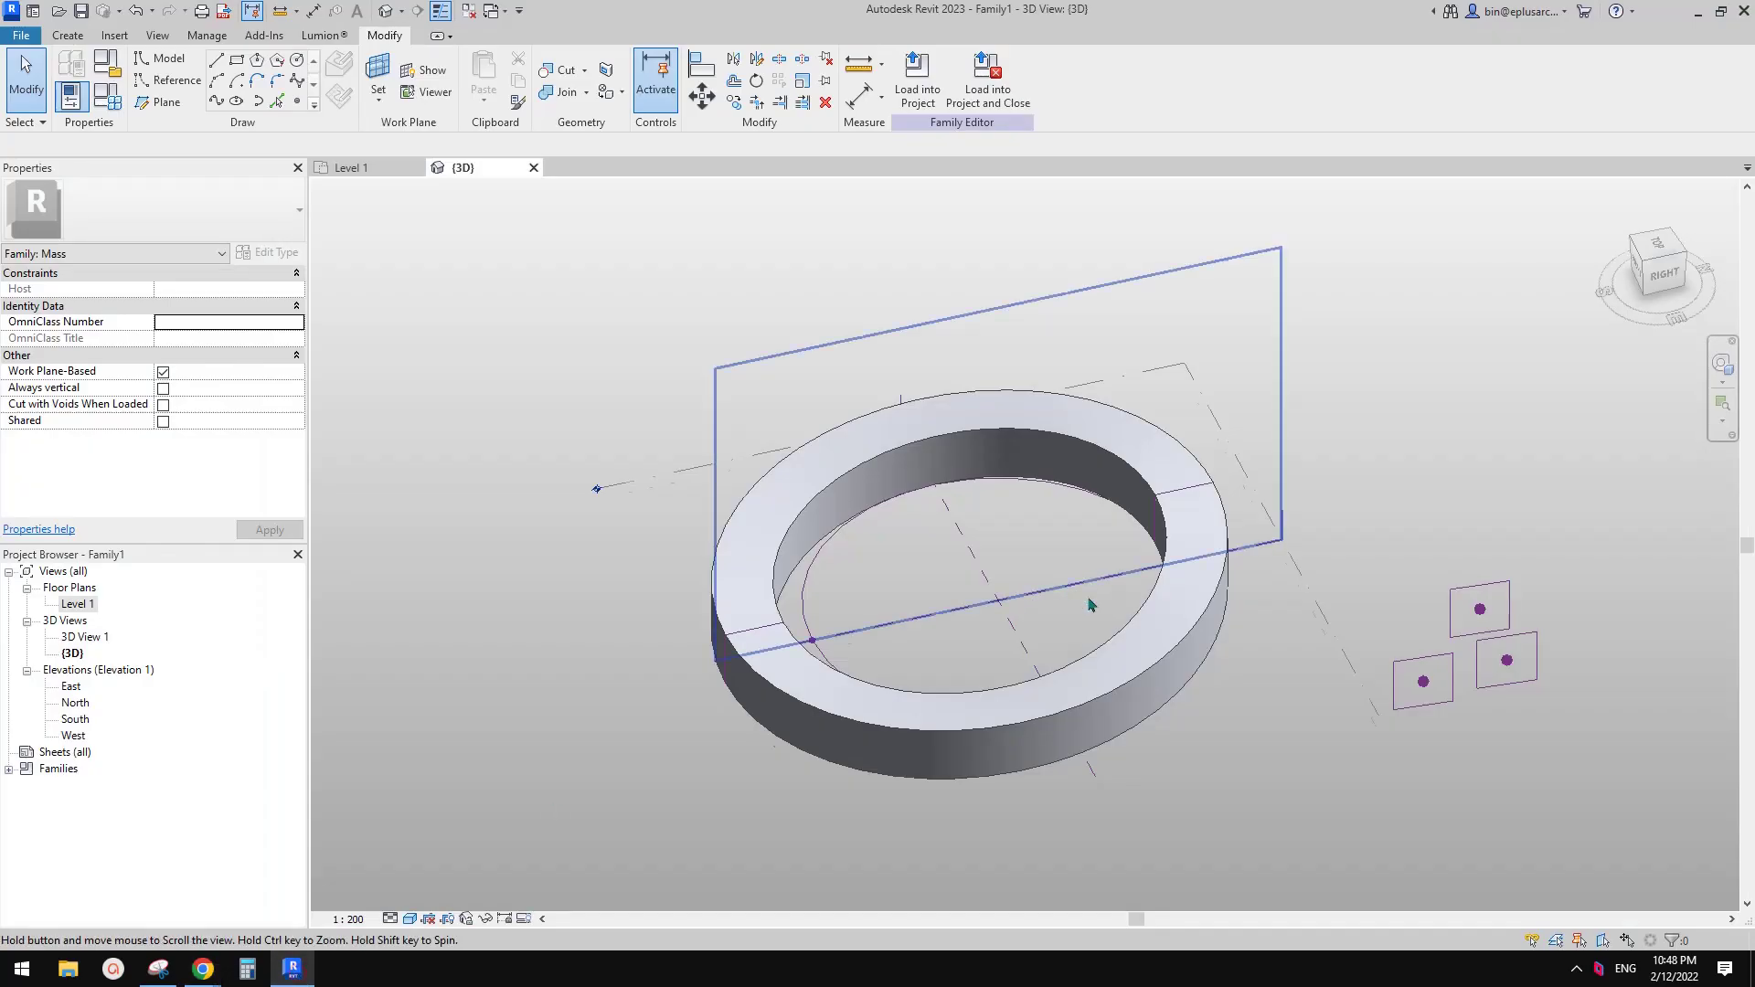
shift+middle_drag(1089, 603, 914, 727)
scroll(753, 629, up, 2)
scroll(812, 651, down, 1)
middle_drag(914, 727, 821, 579)
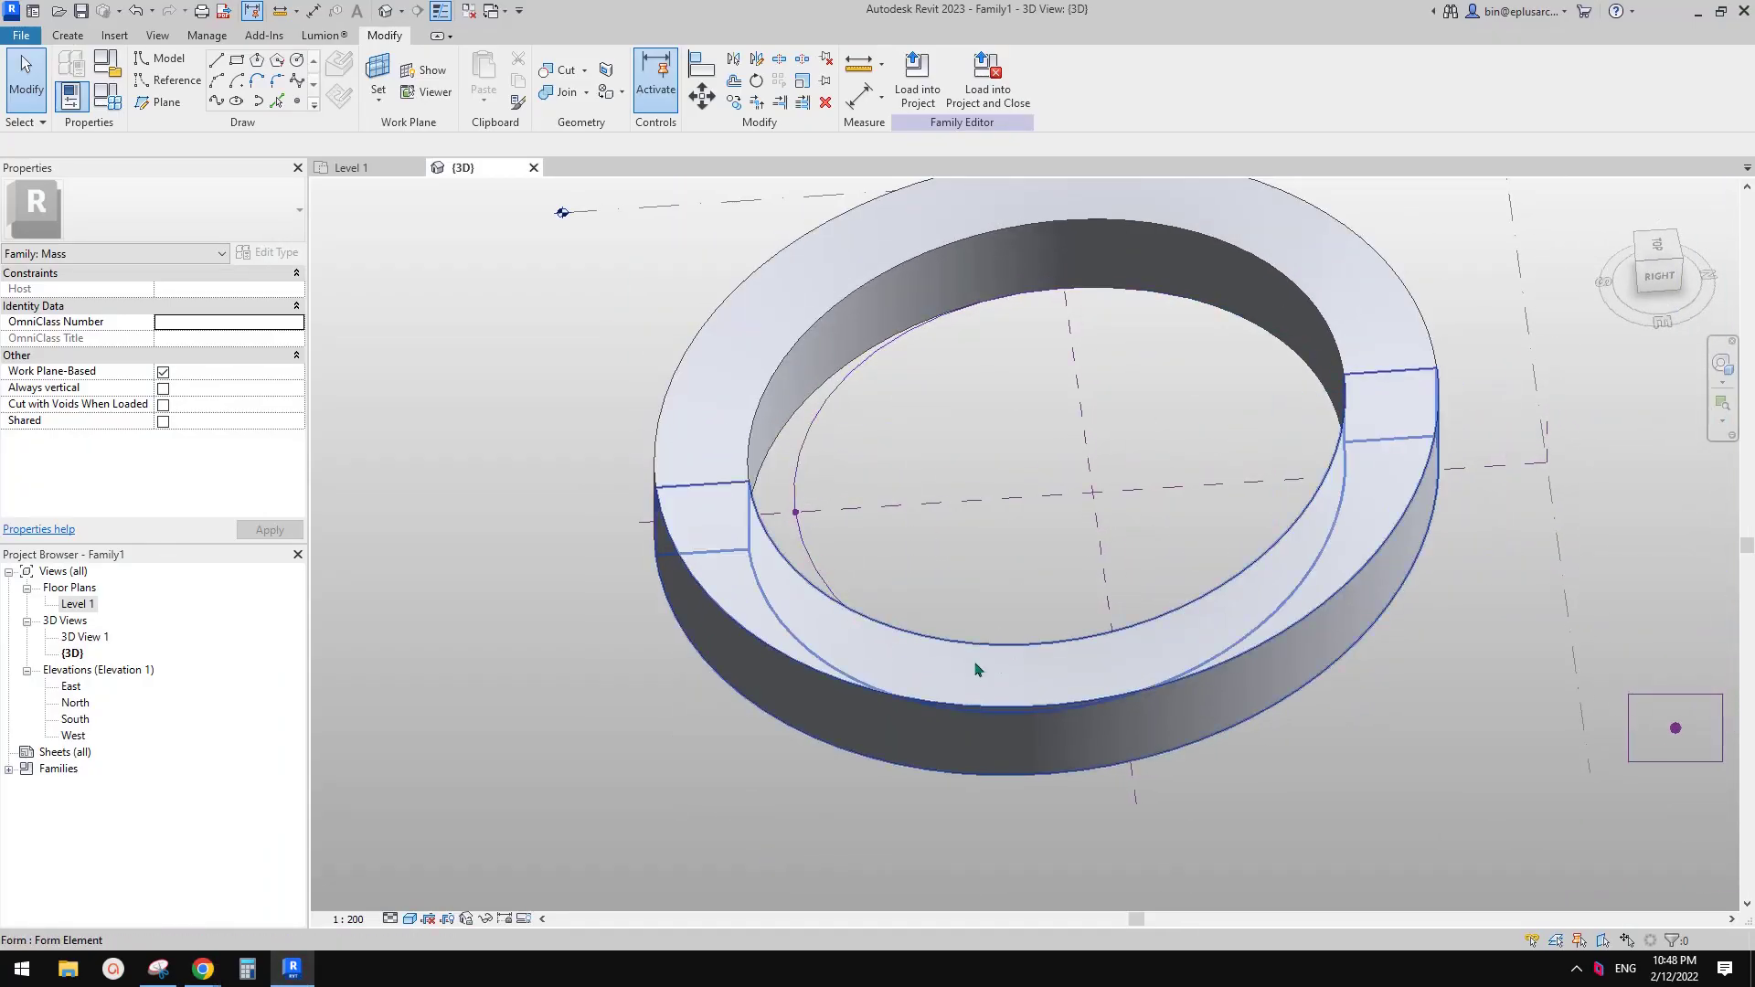
click(979, 686)
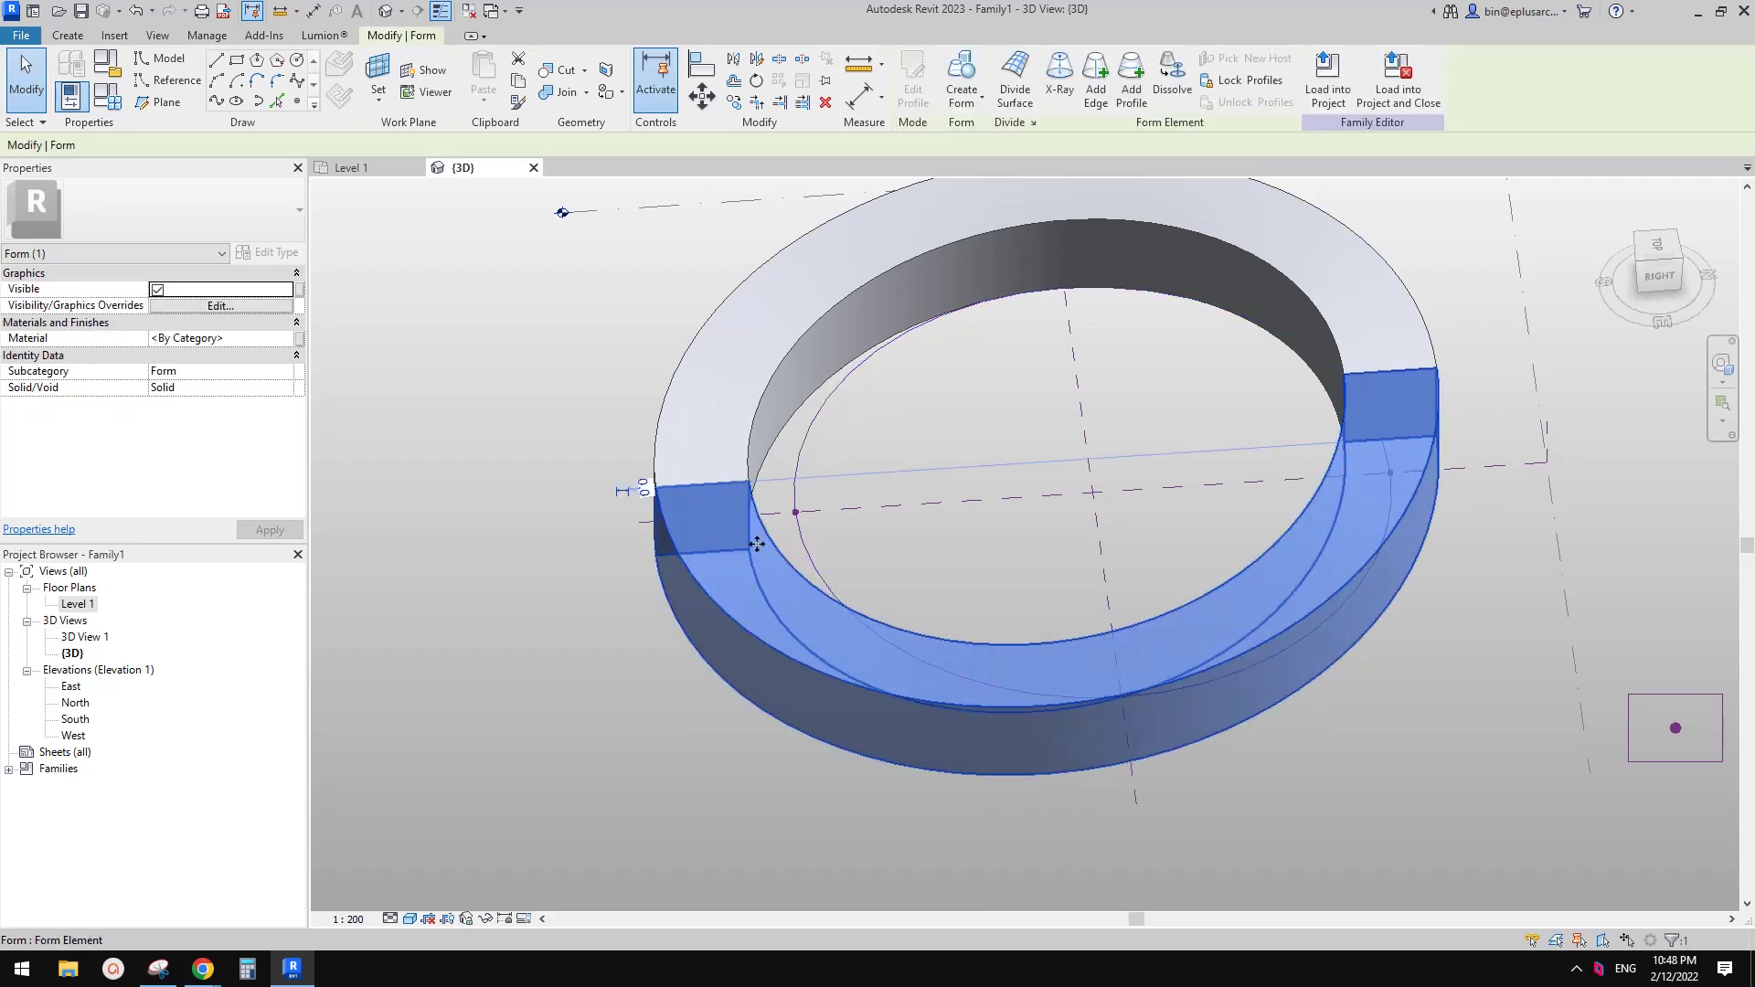
shift+middle_drag(709, 553, 716, 628)
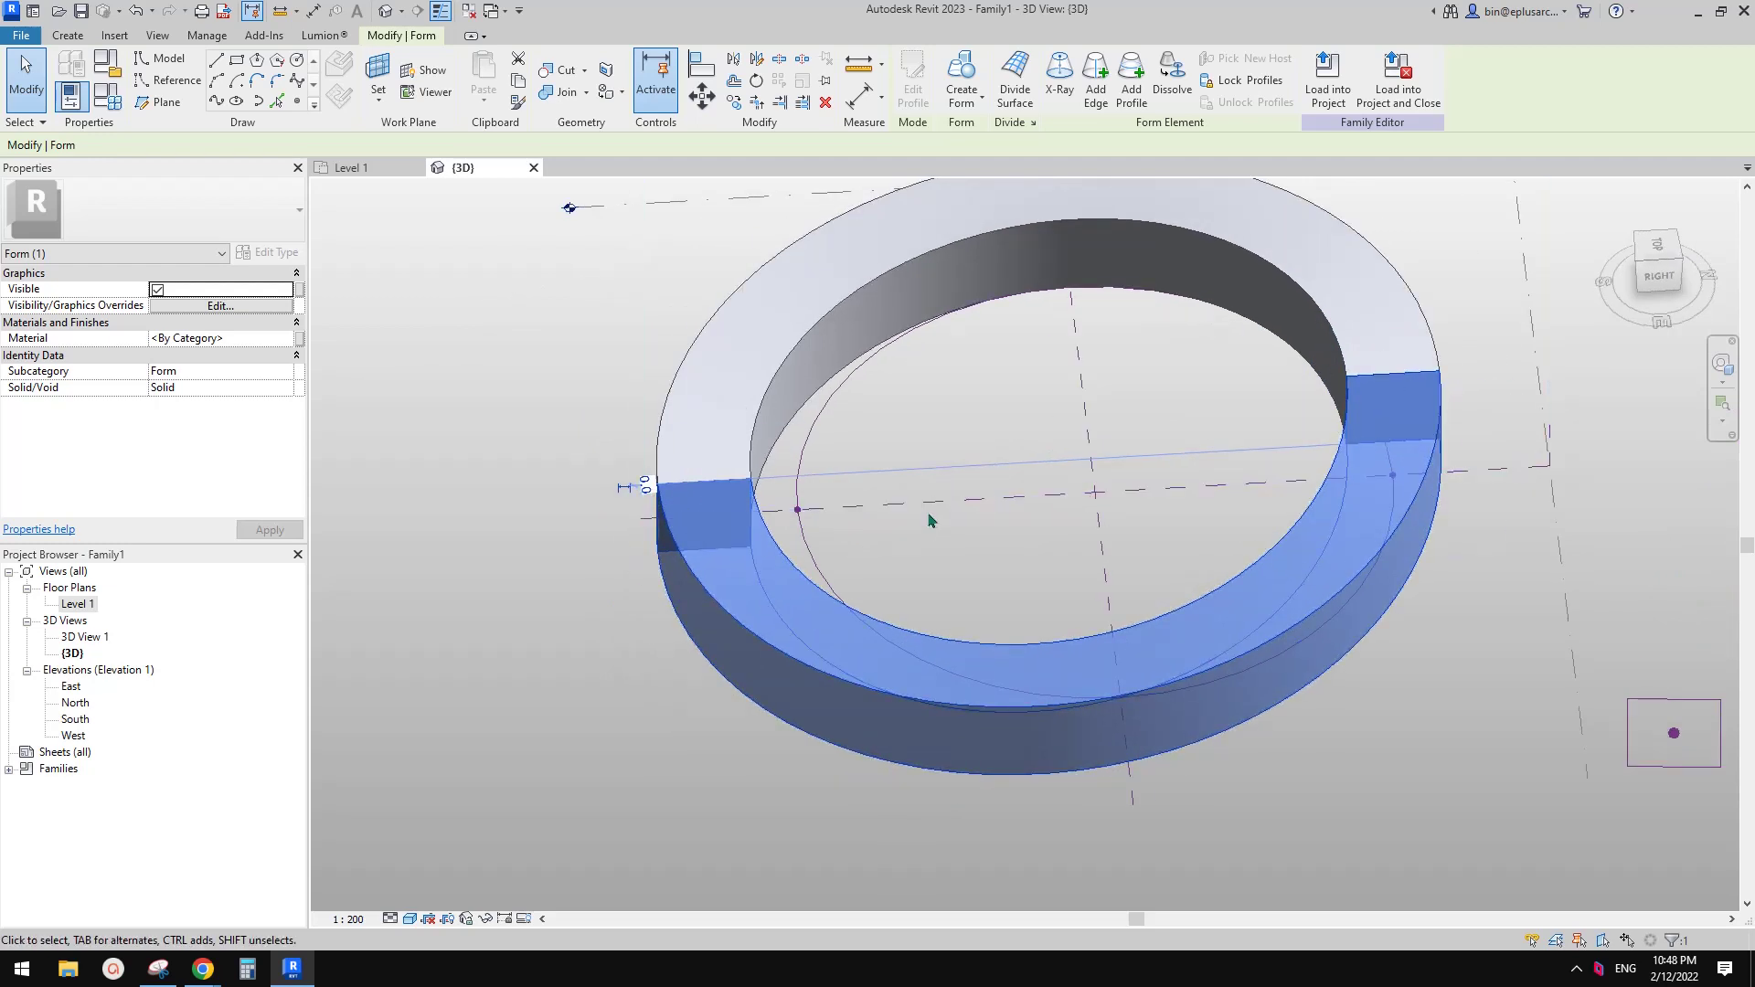
middle_drag(802, 541, 840, 537)
click(857, 485)
scroll(871, 457, down, 2)
shift+middle_drag(873, 455, 1021, 413)
scroll(942, 431, up, 1)
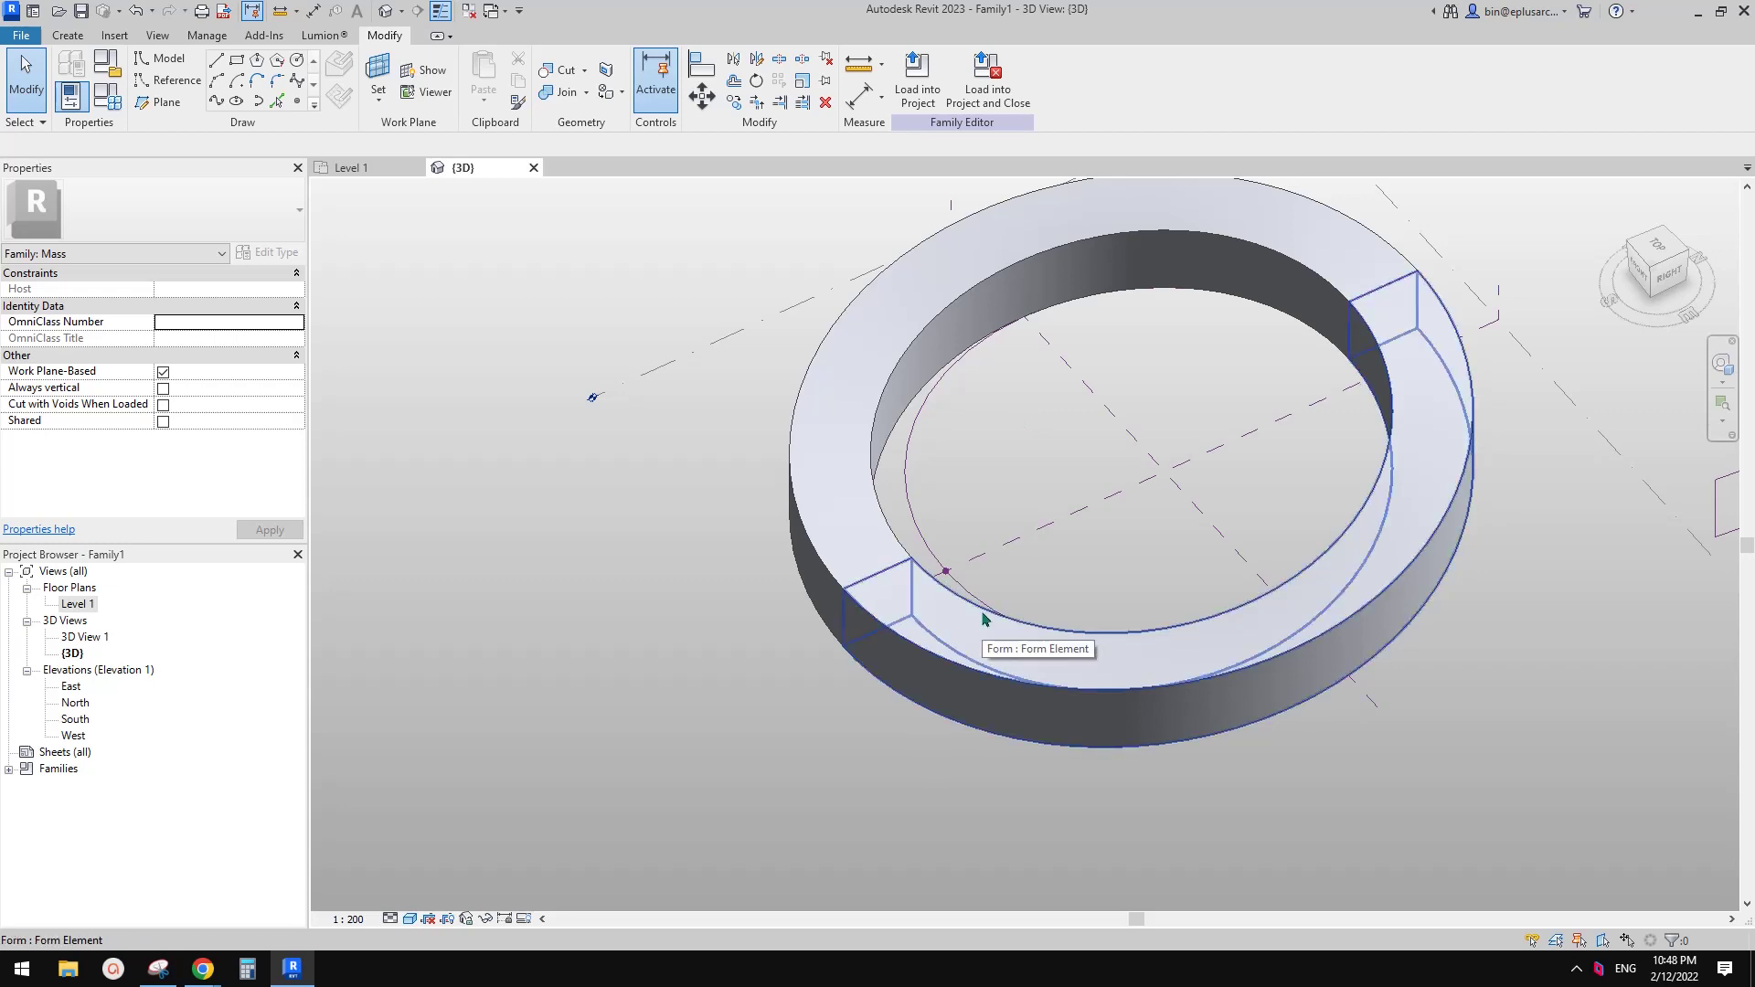
Temporarily hide both half-ring forms in the 3D view.
click(973, 650)
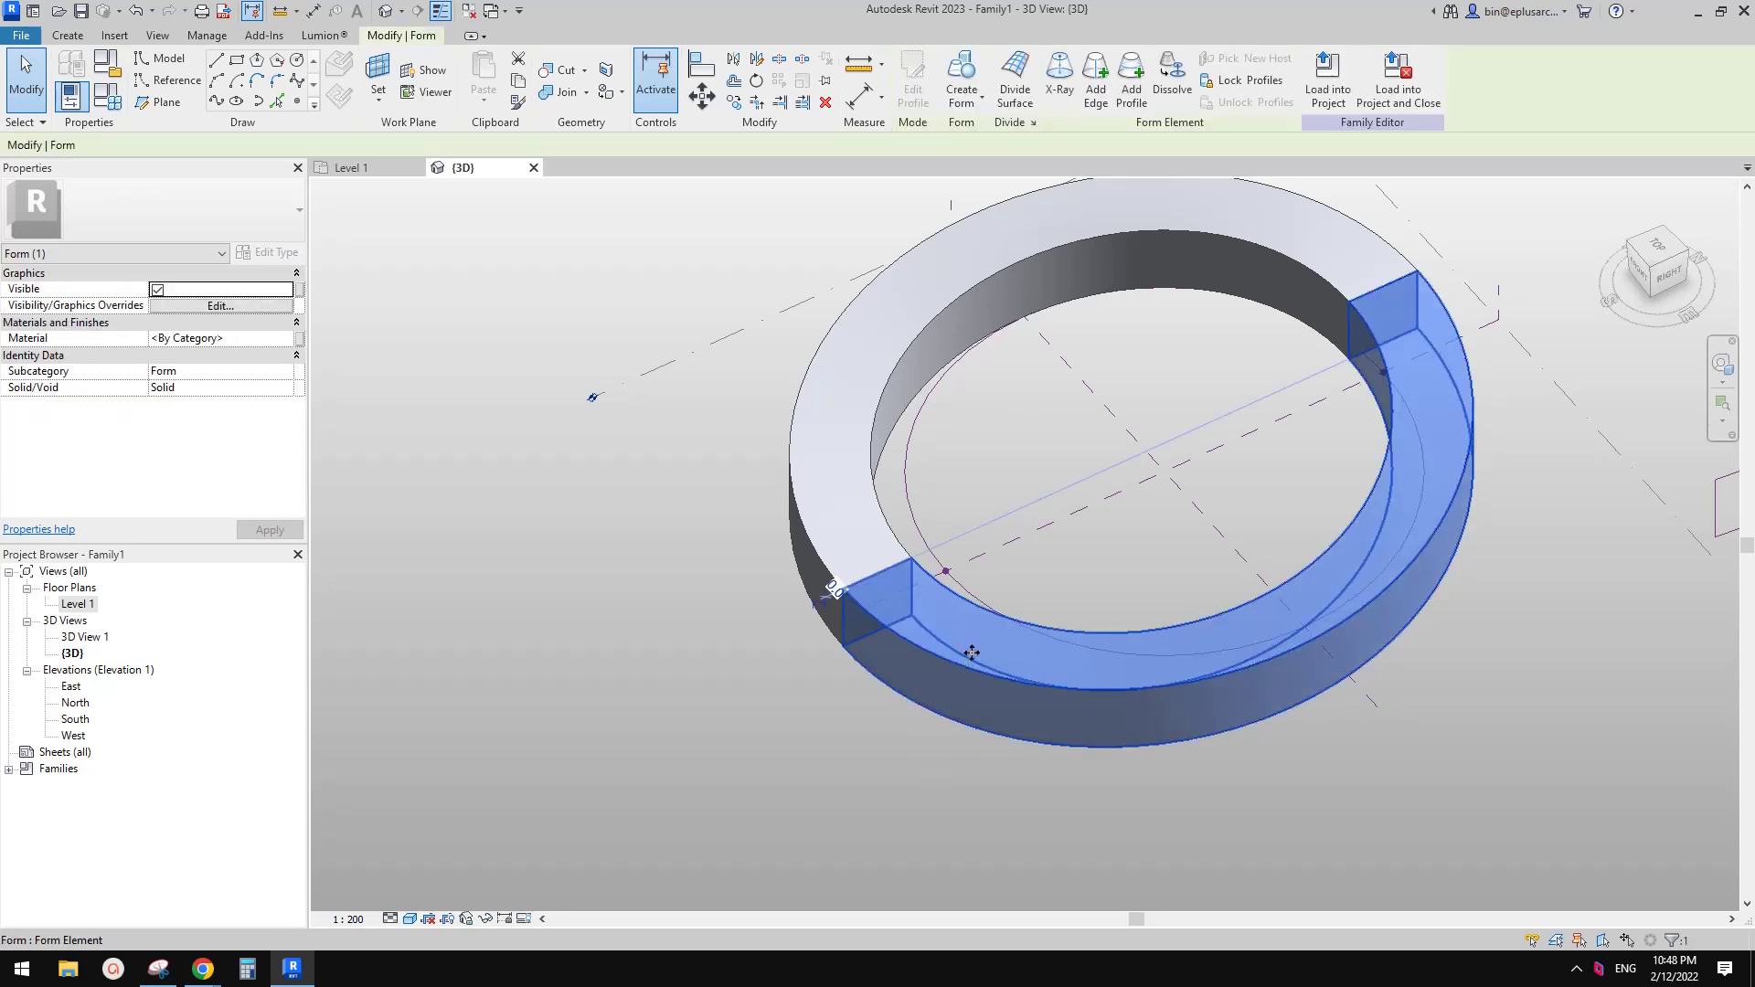
key(h)
click(854, 502)
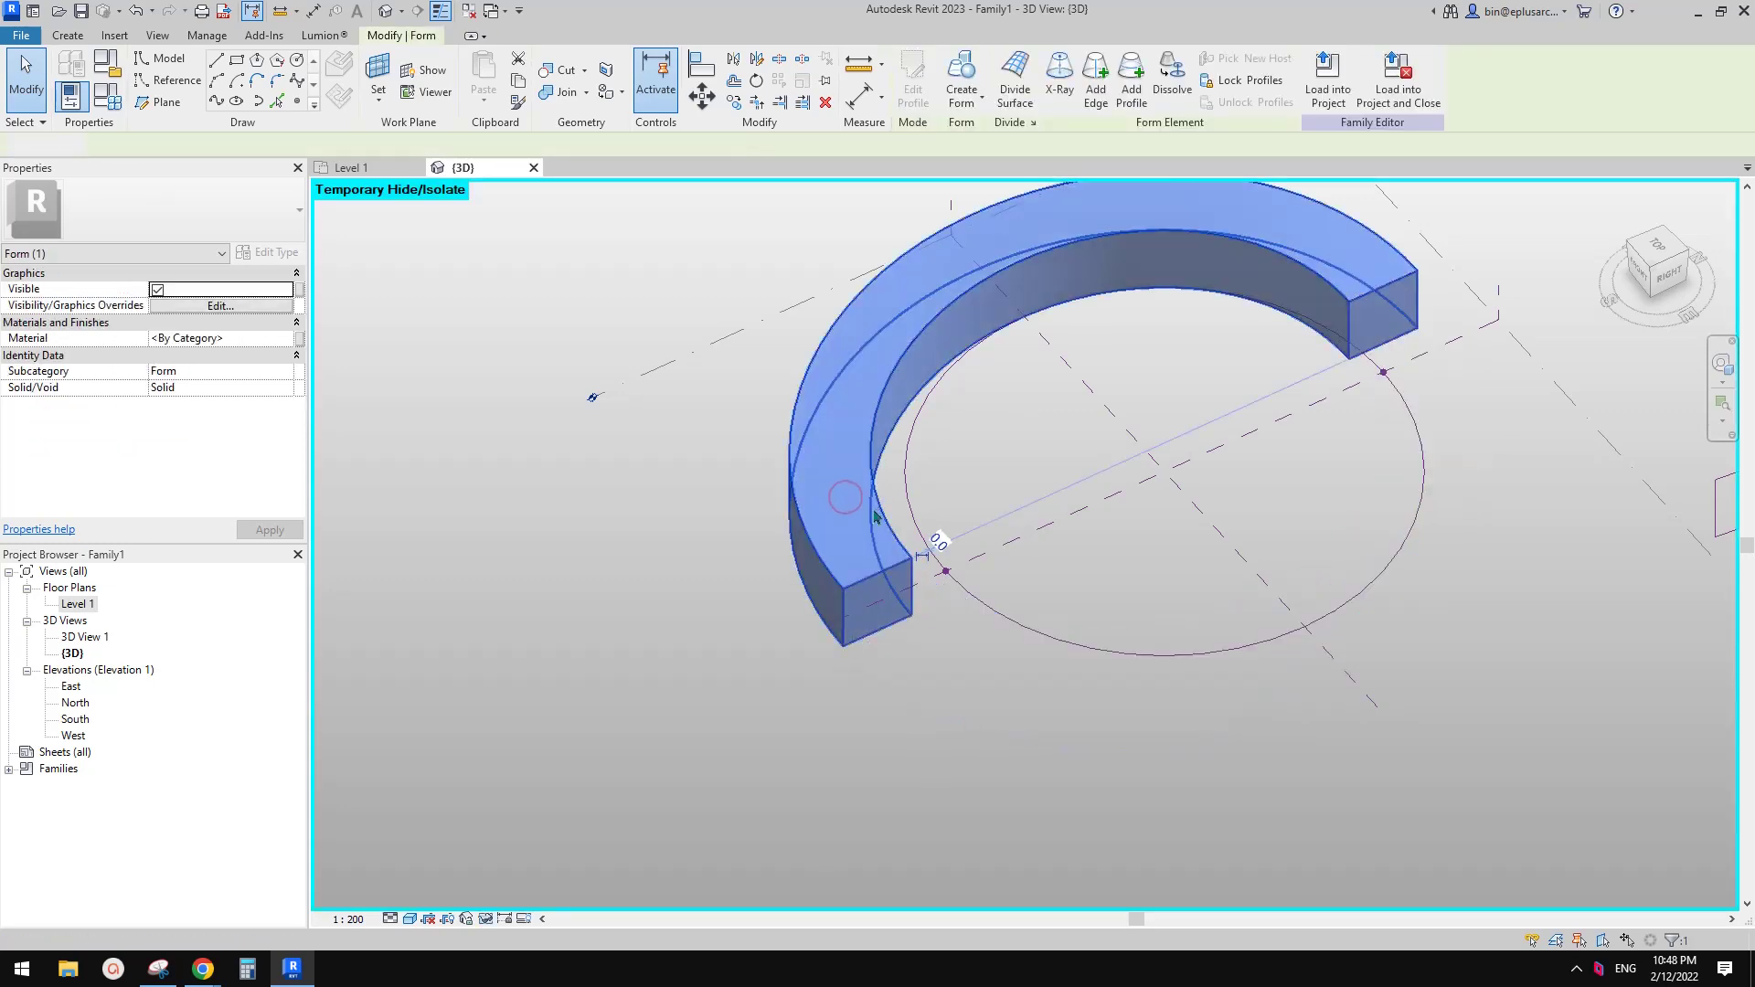
key(h)
key(h)
Examine the nearly coincident squares at the arc junction, checking which one can be selected at their upper inner corner.
scroll(896, 622, up, 5)
shift+middle_drag(896, 627, 1108, 557)
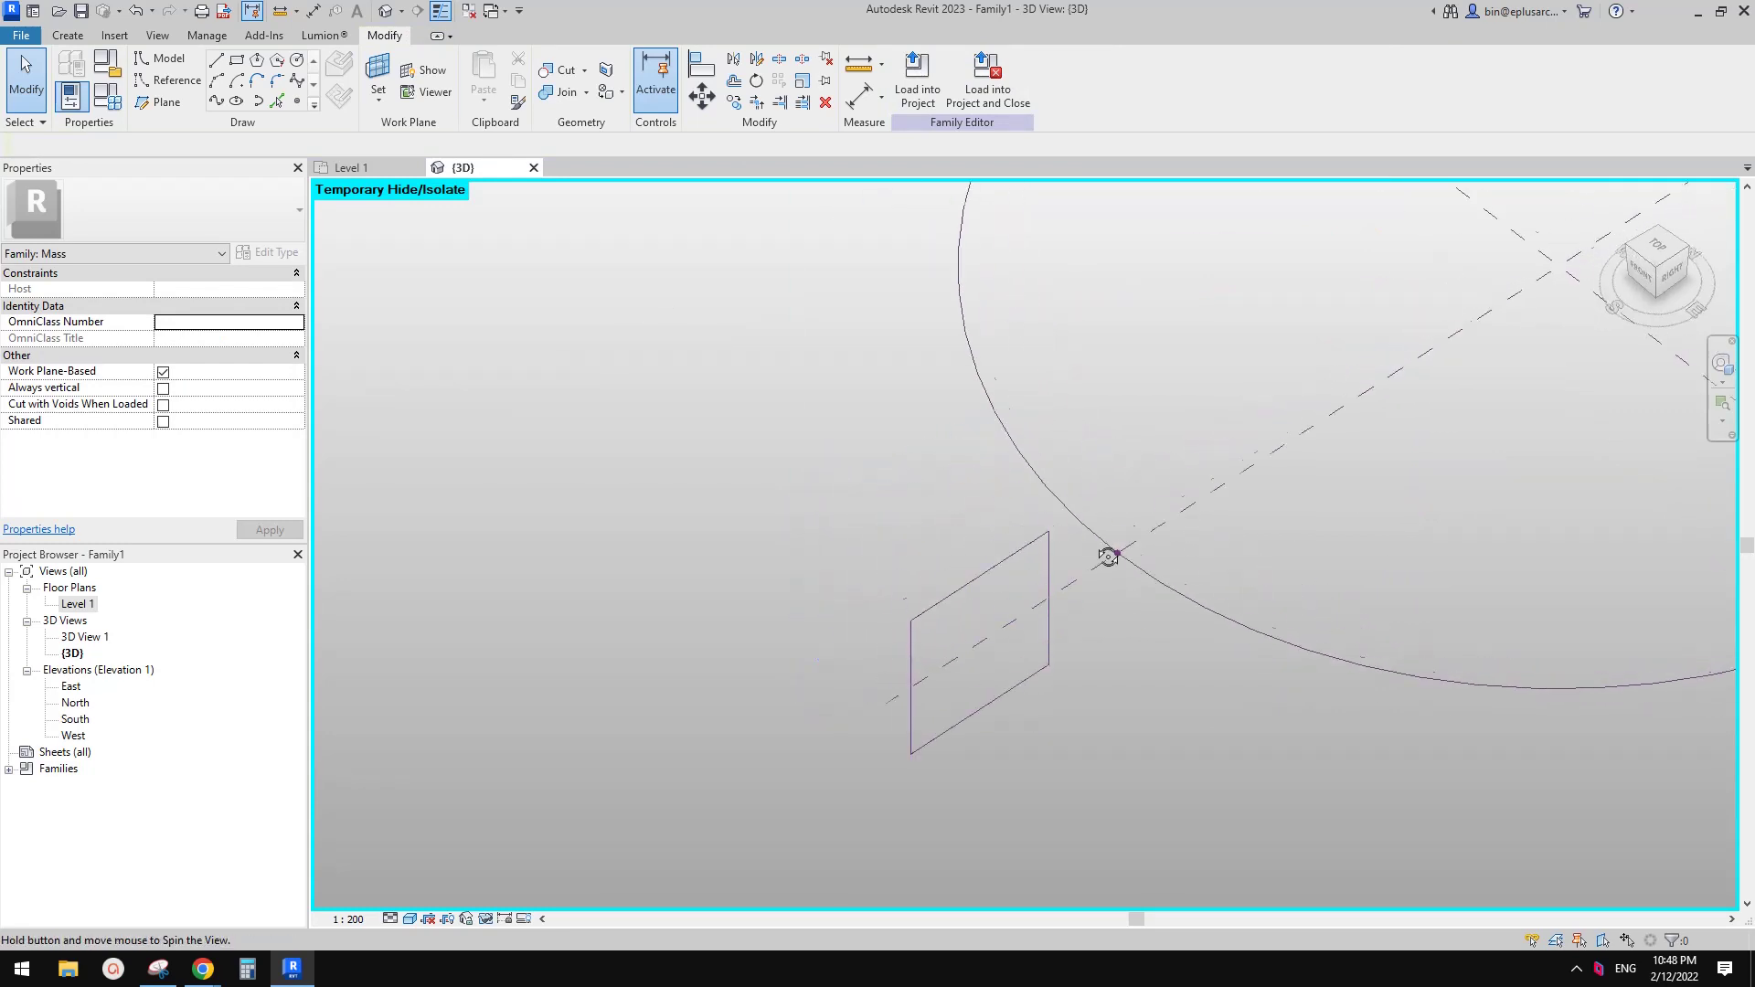
scroll(1051, 548, up, 8)
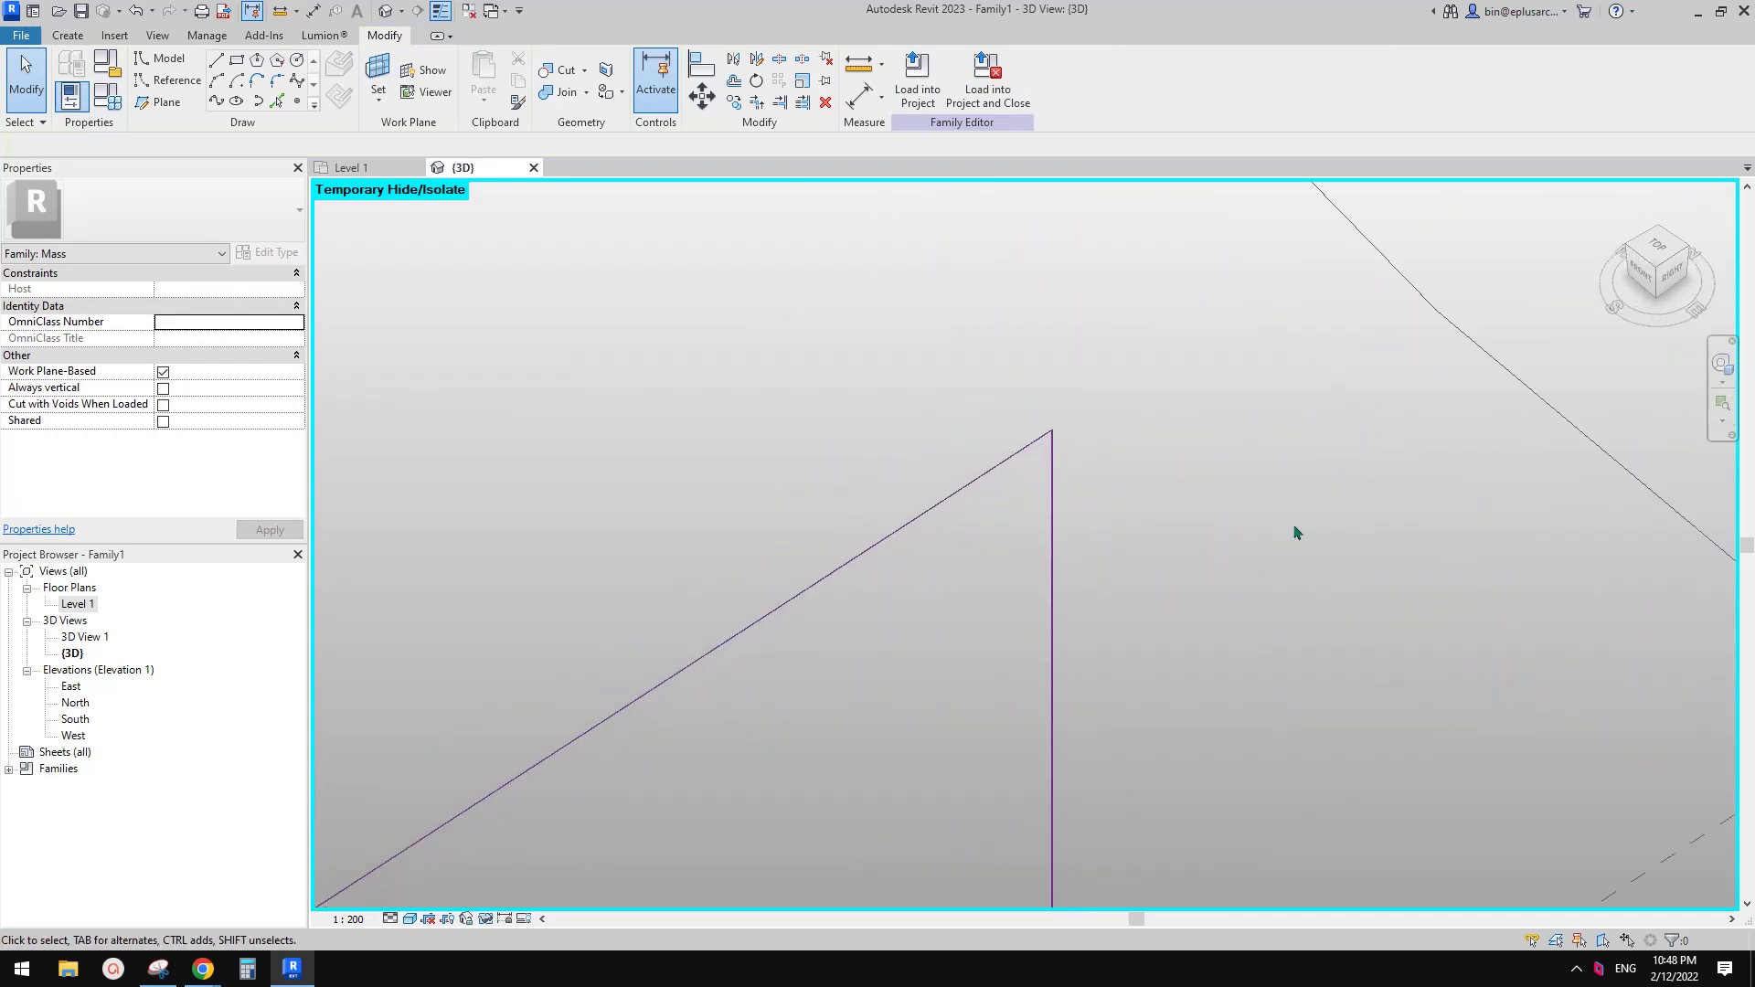
scroll(1065, 424, up, 10)
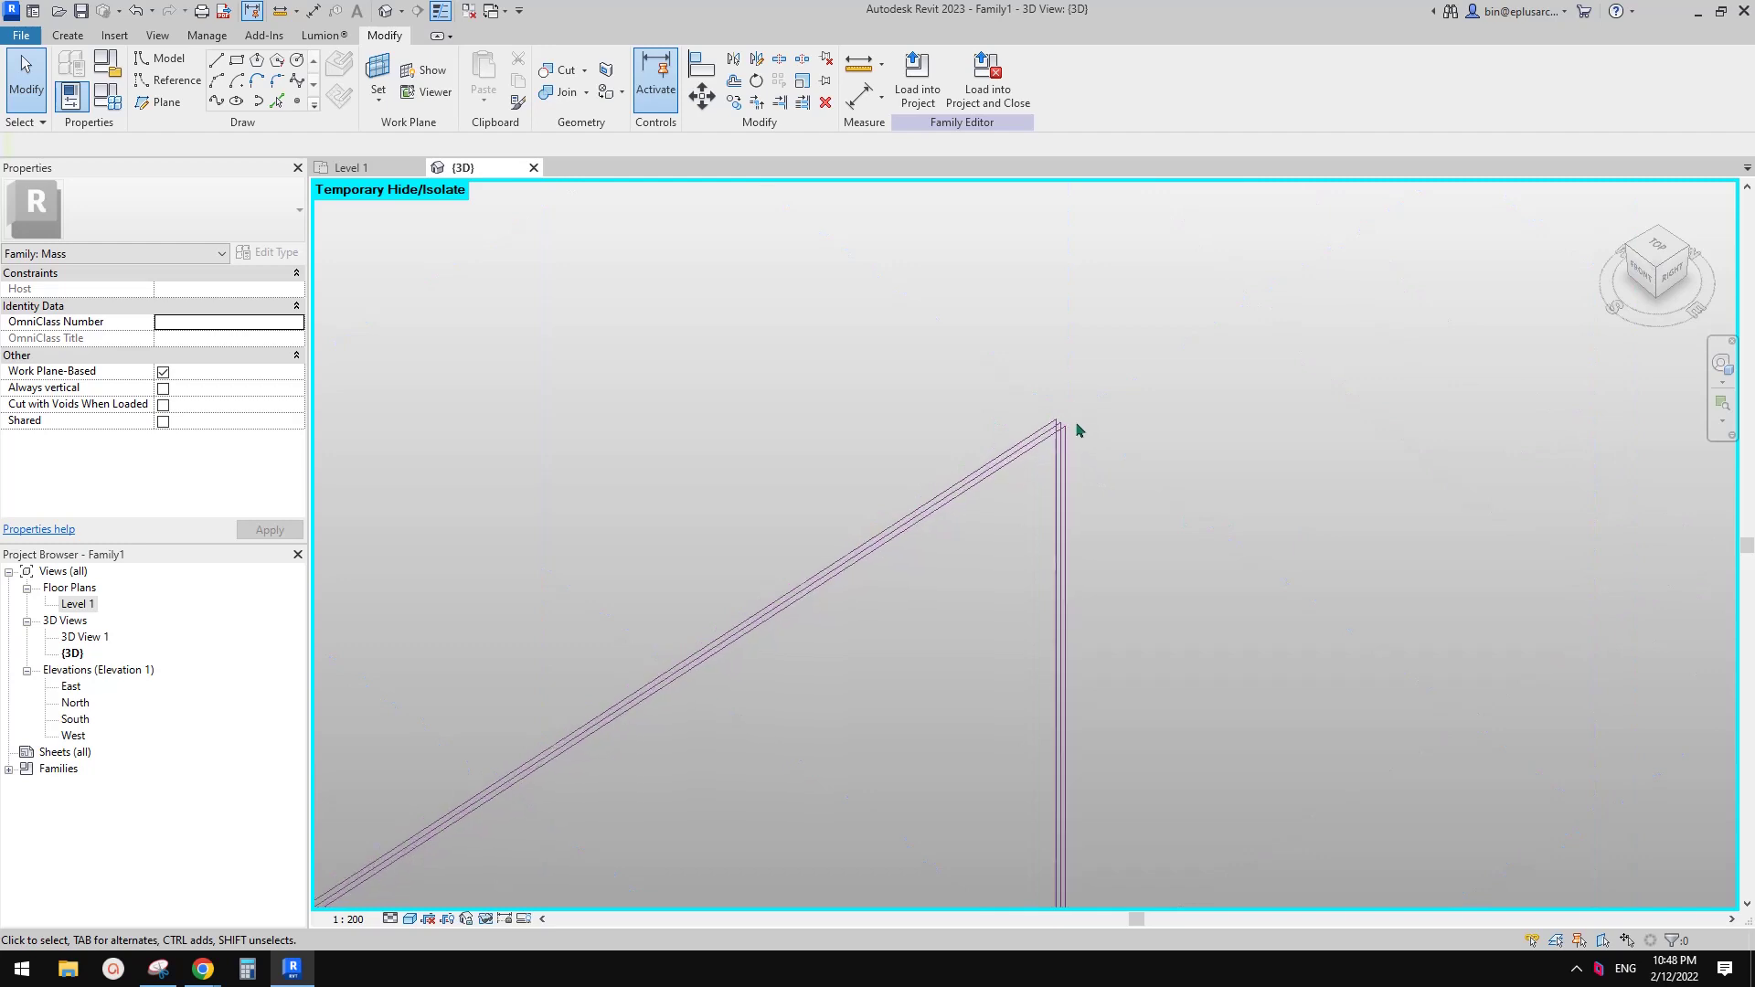
scroll(1056, 428, up, 3)
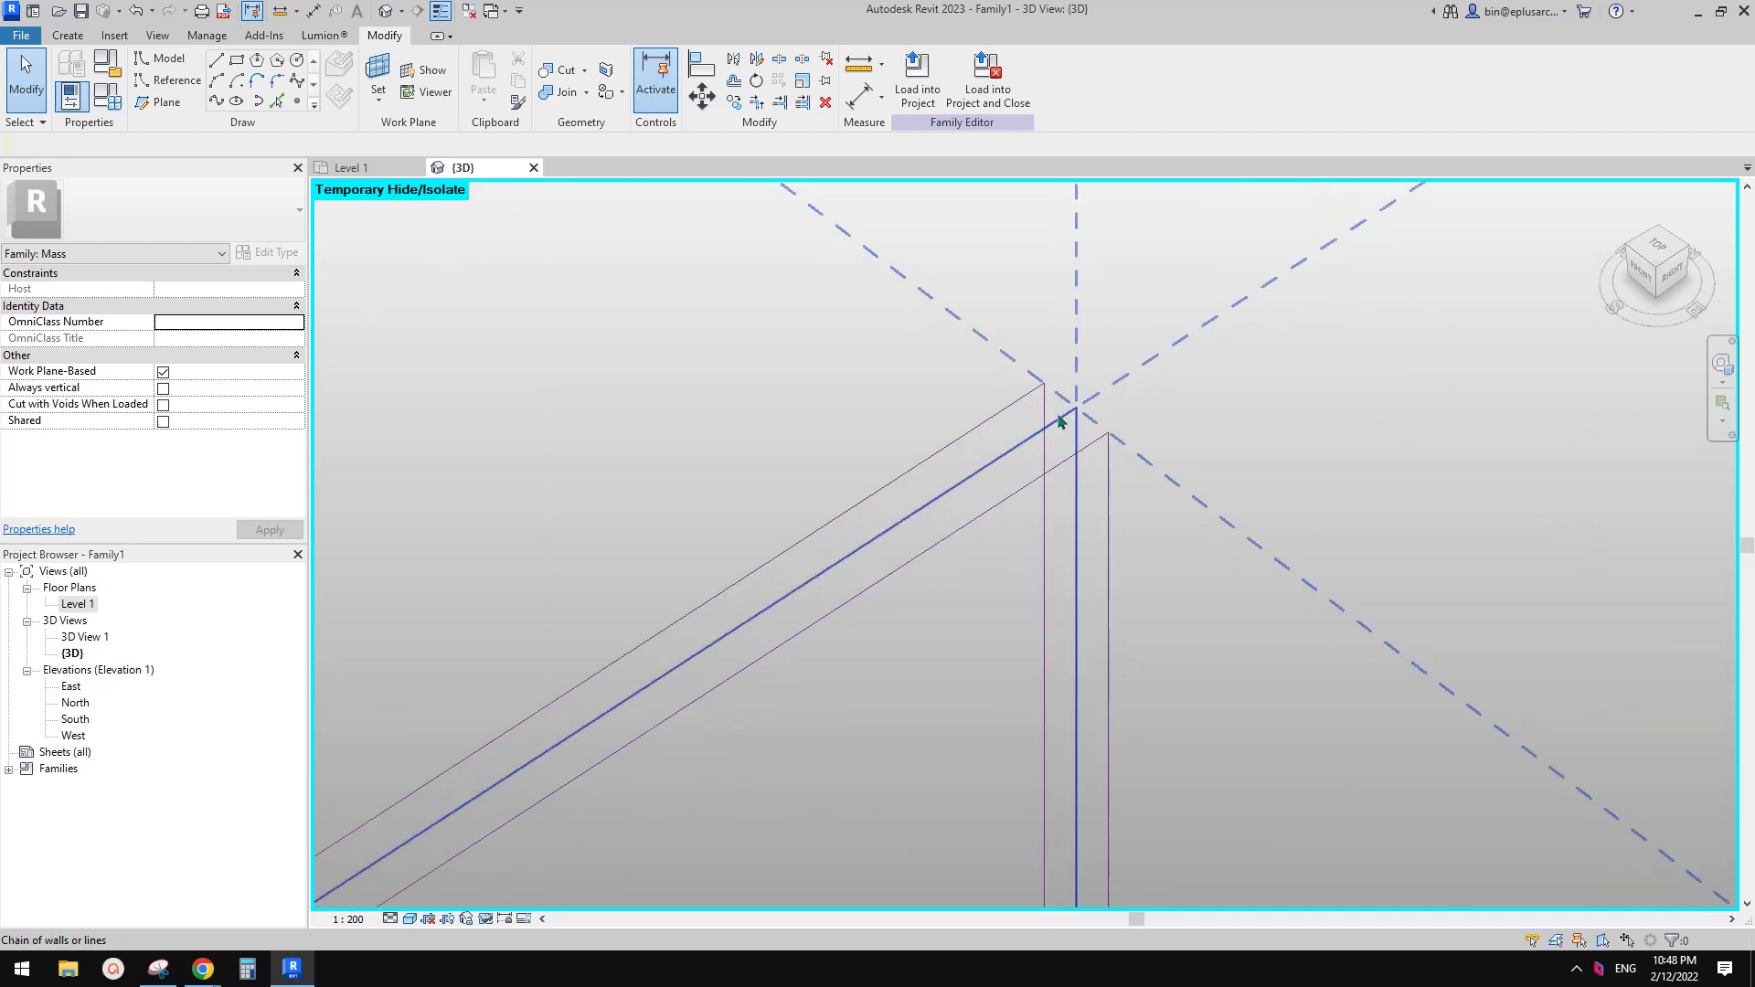
click(1087, 454)
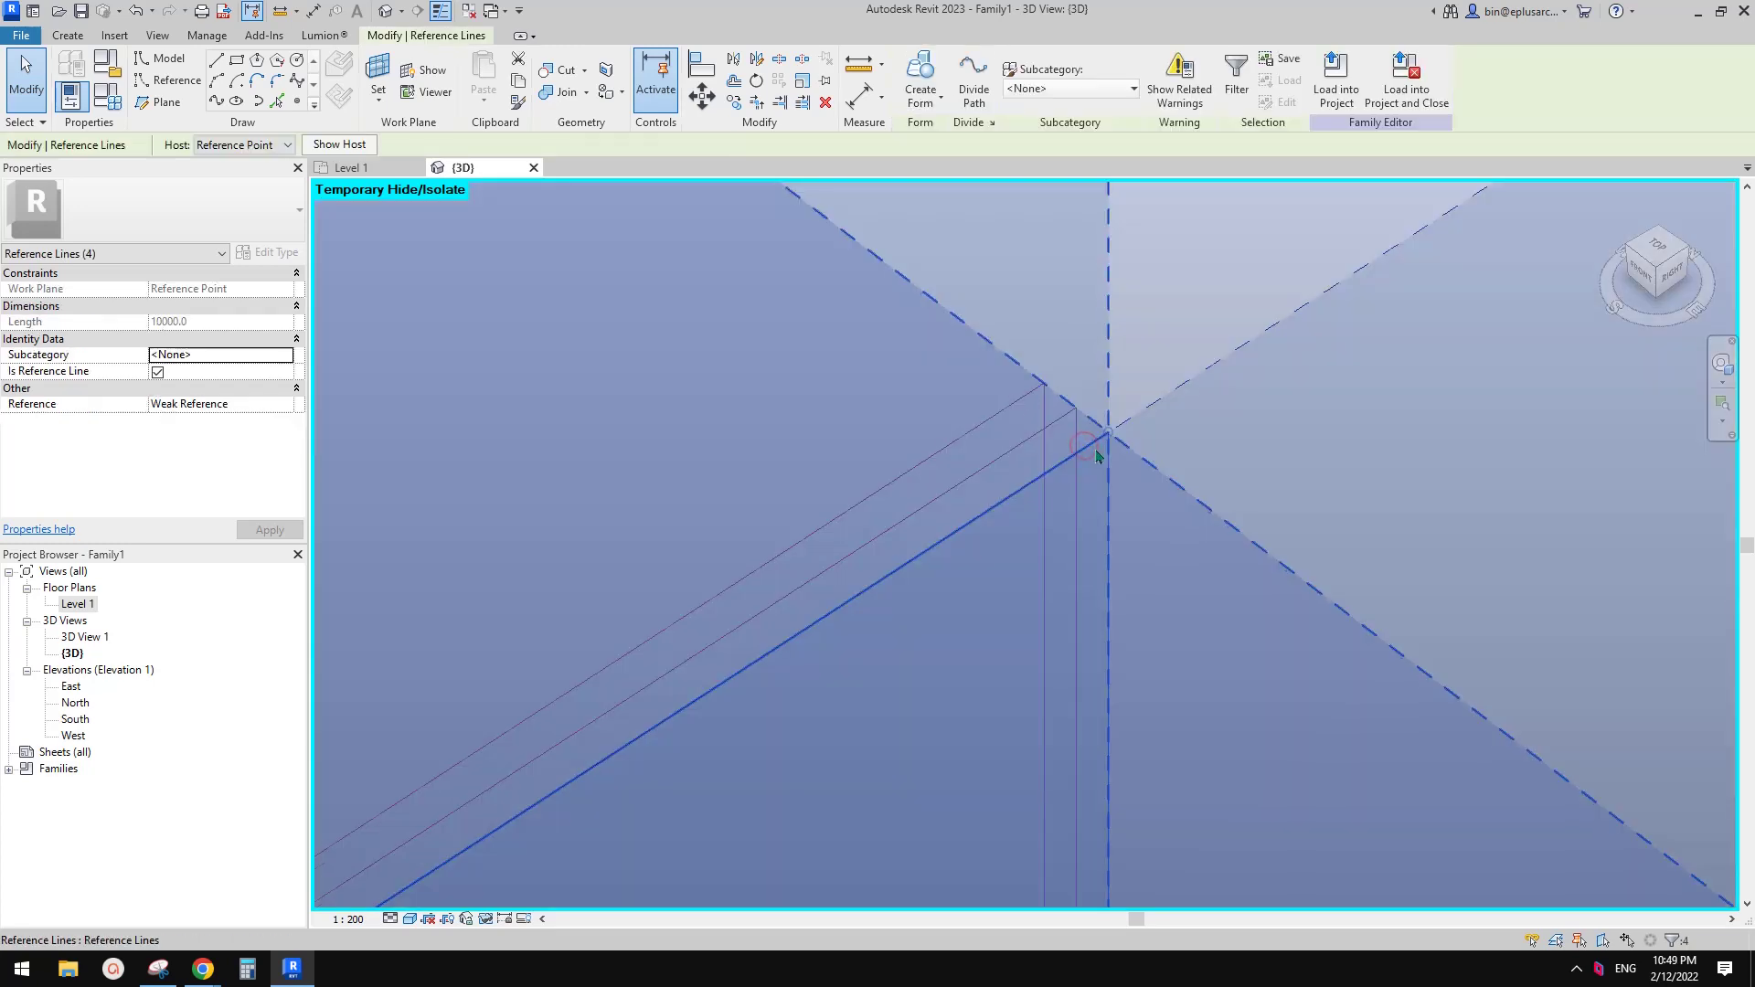
scroll(1096, 544, down, 5)
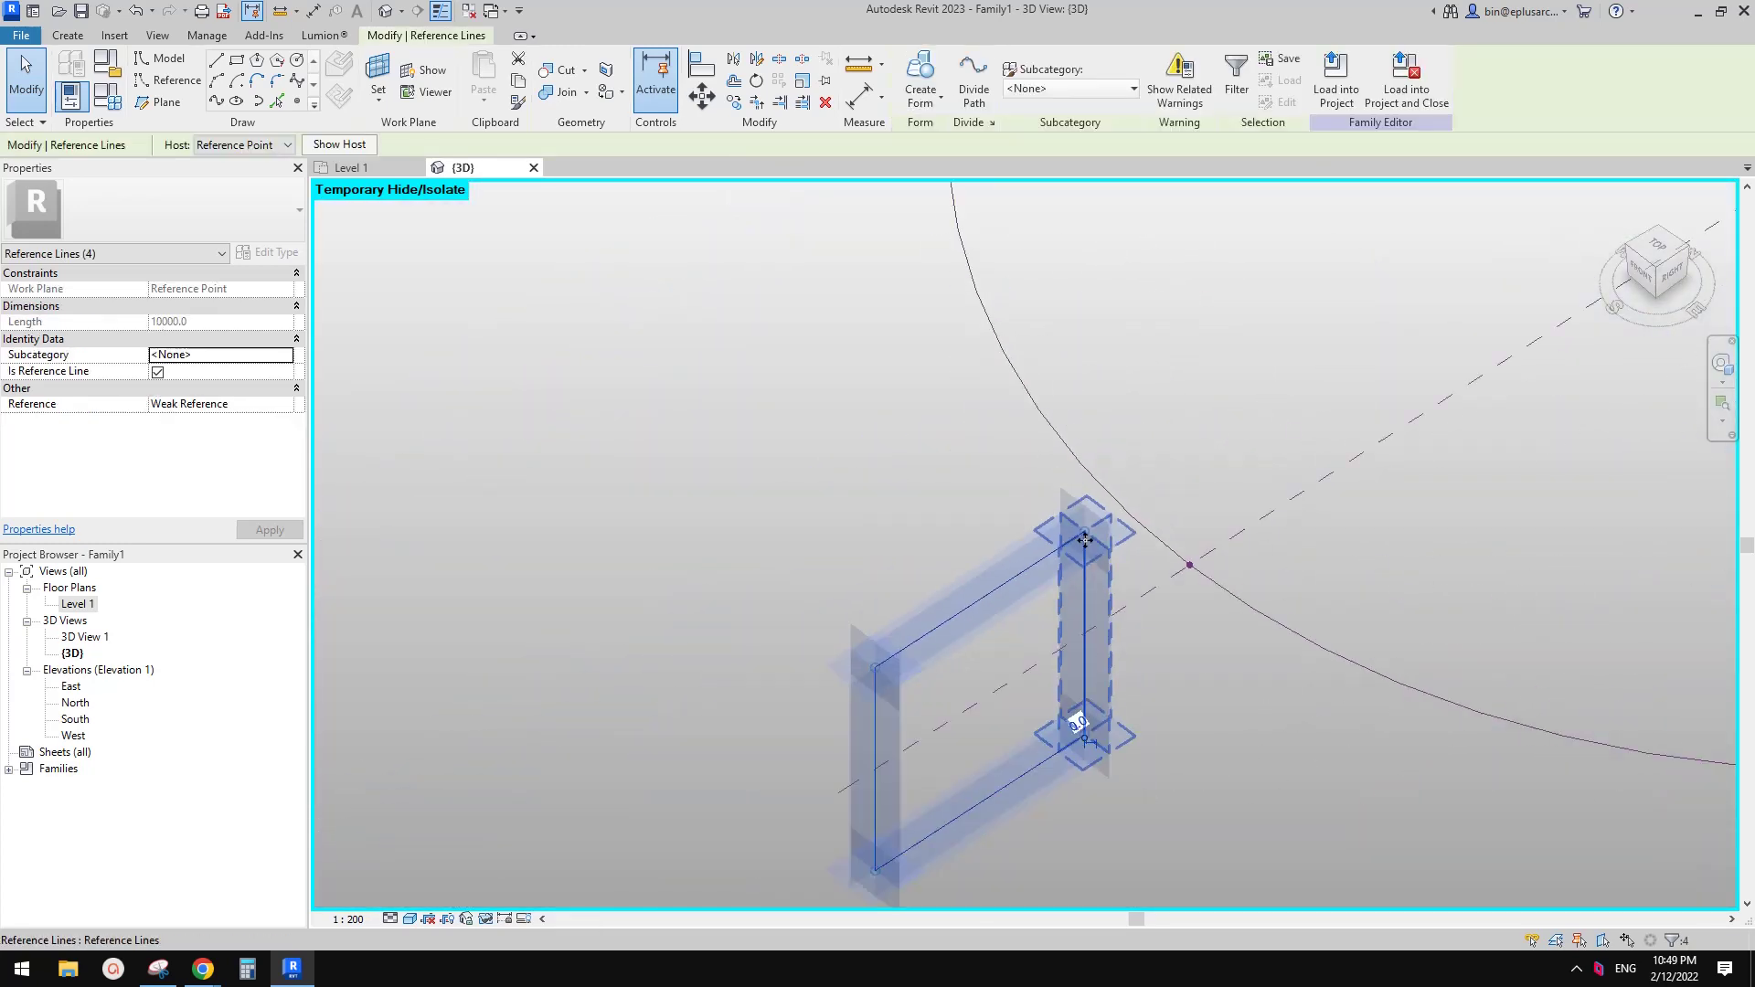
key(Escape)
scroll(1189, 574, up, 4)
scroll(1201, 575, up, 2)
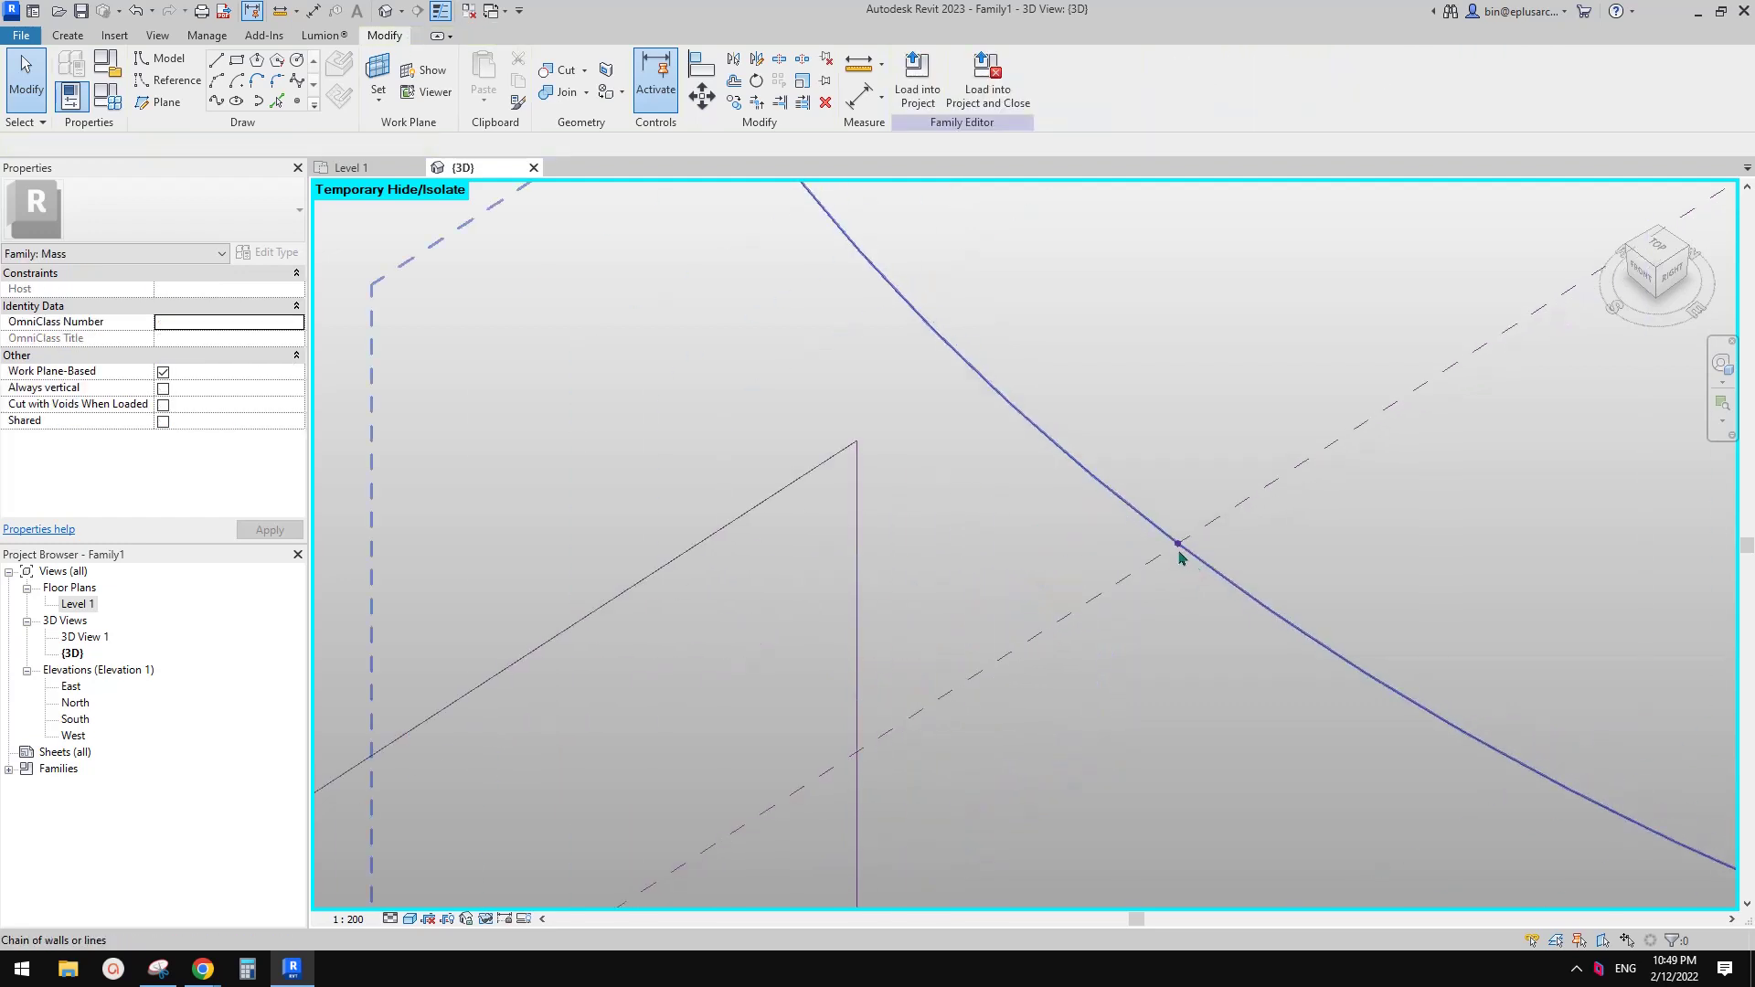
Try moving the reference point at the arc junction a short way along each of the two adjoining arcs.
click(1178, 546)
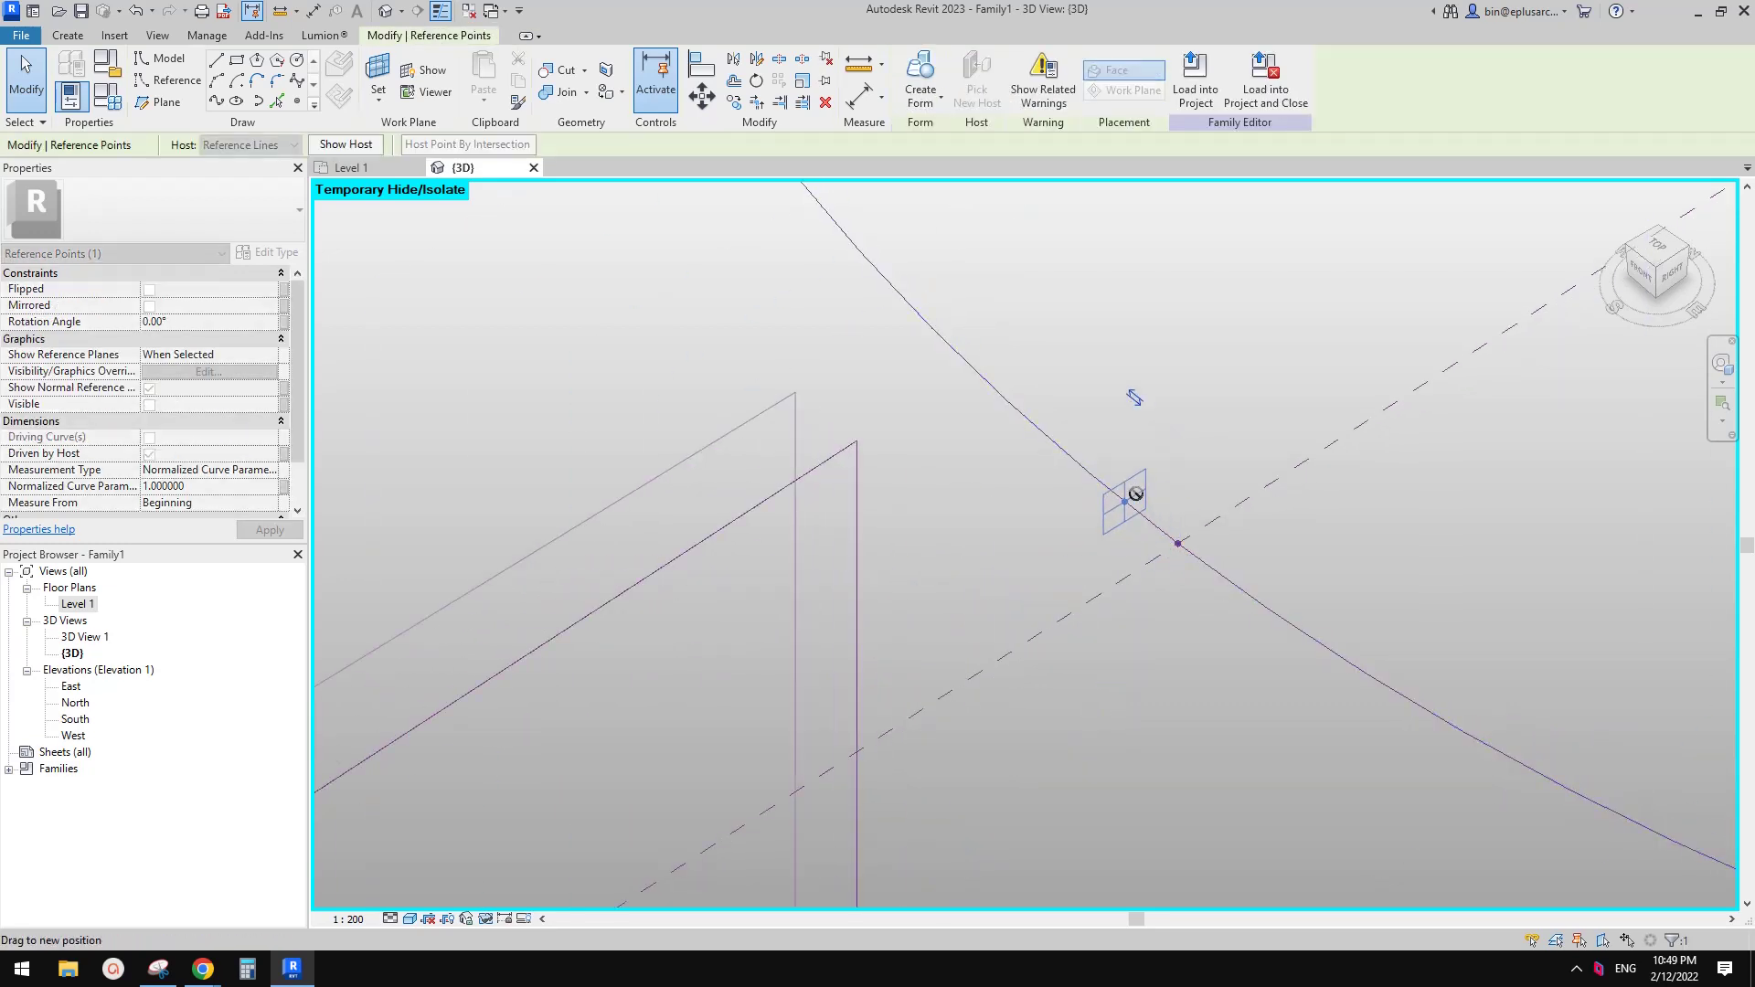
drag(1164, 515, 1179, 542)
click(1213, 554)
click(1178, 544)
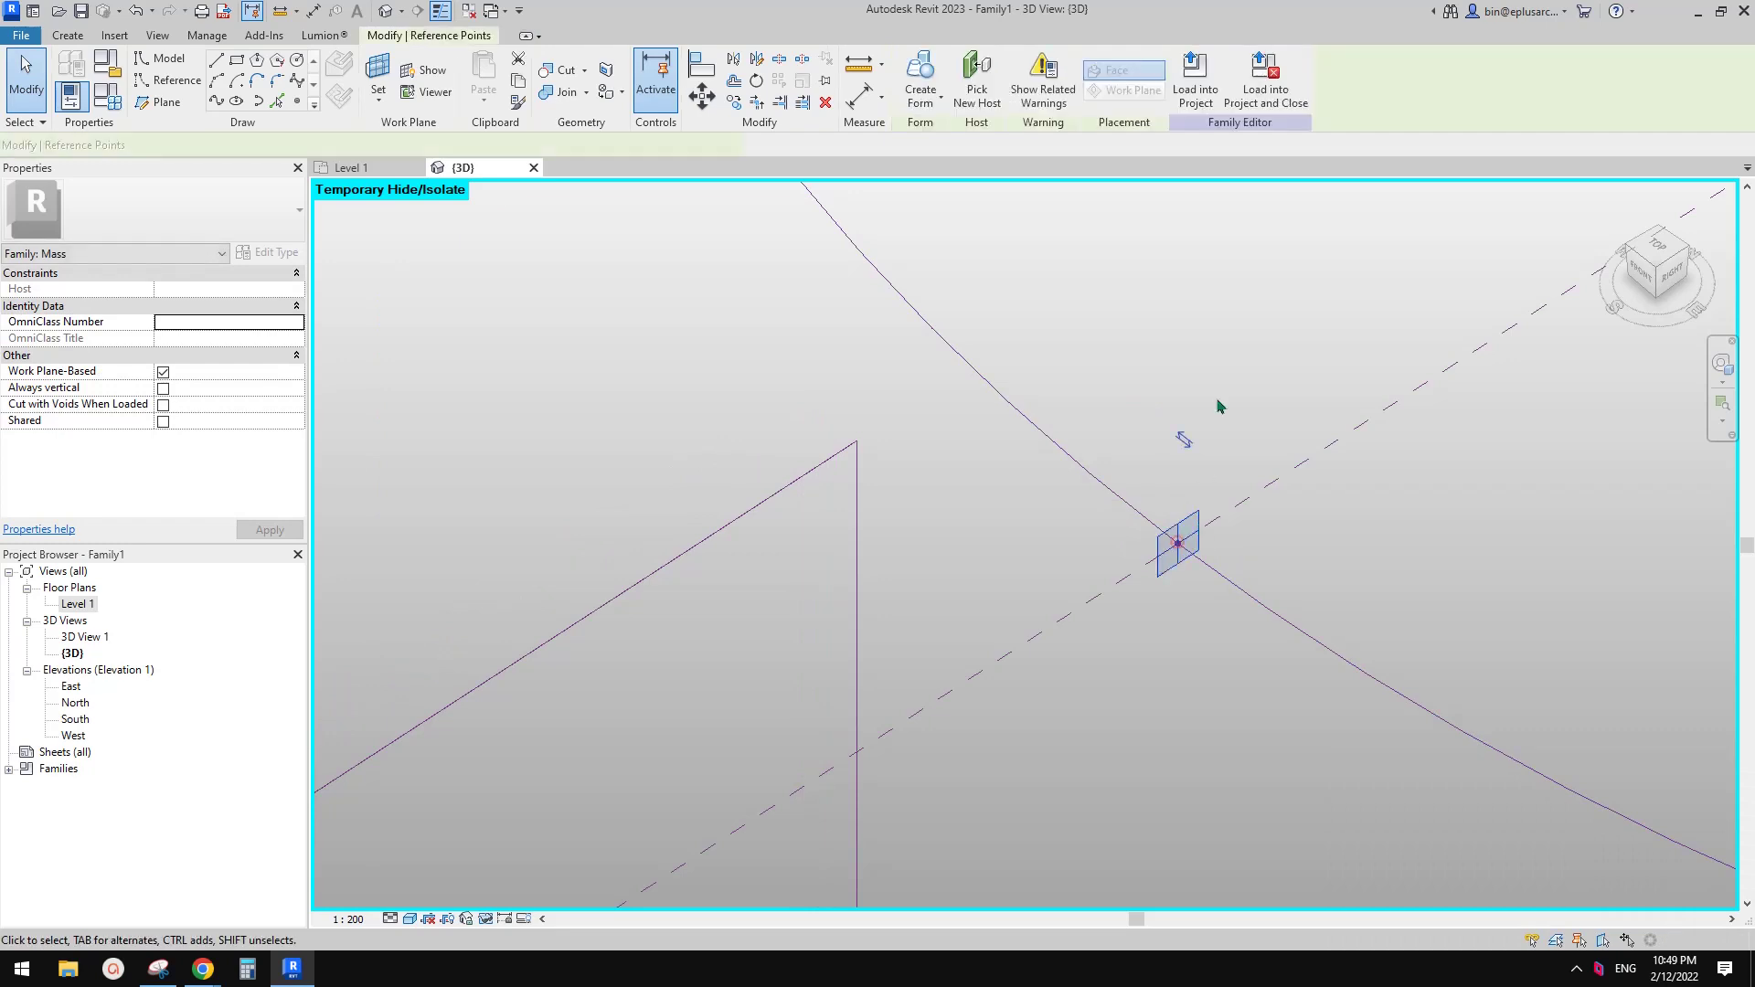
click(1223, 451)
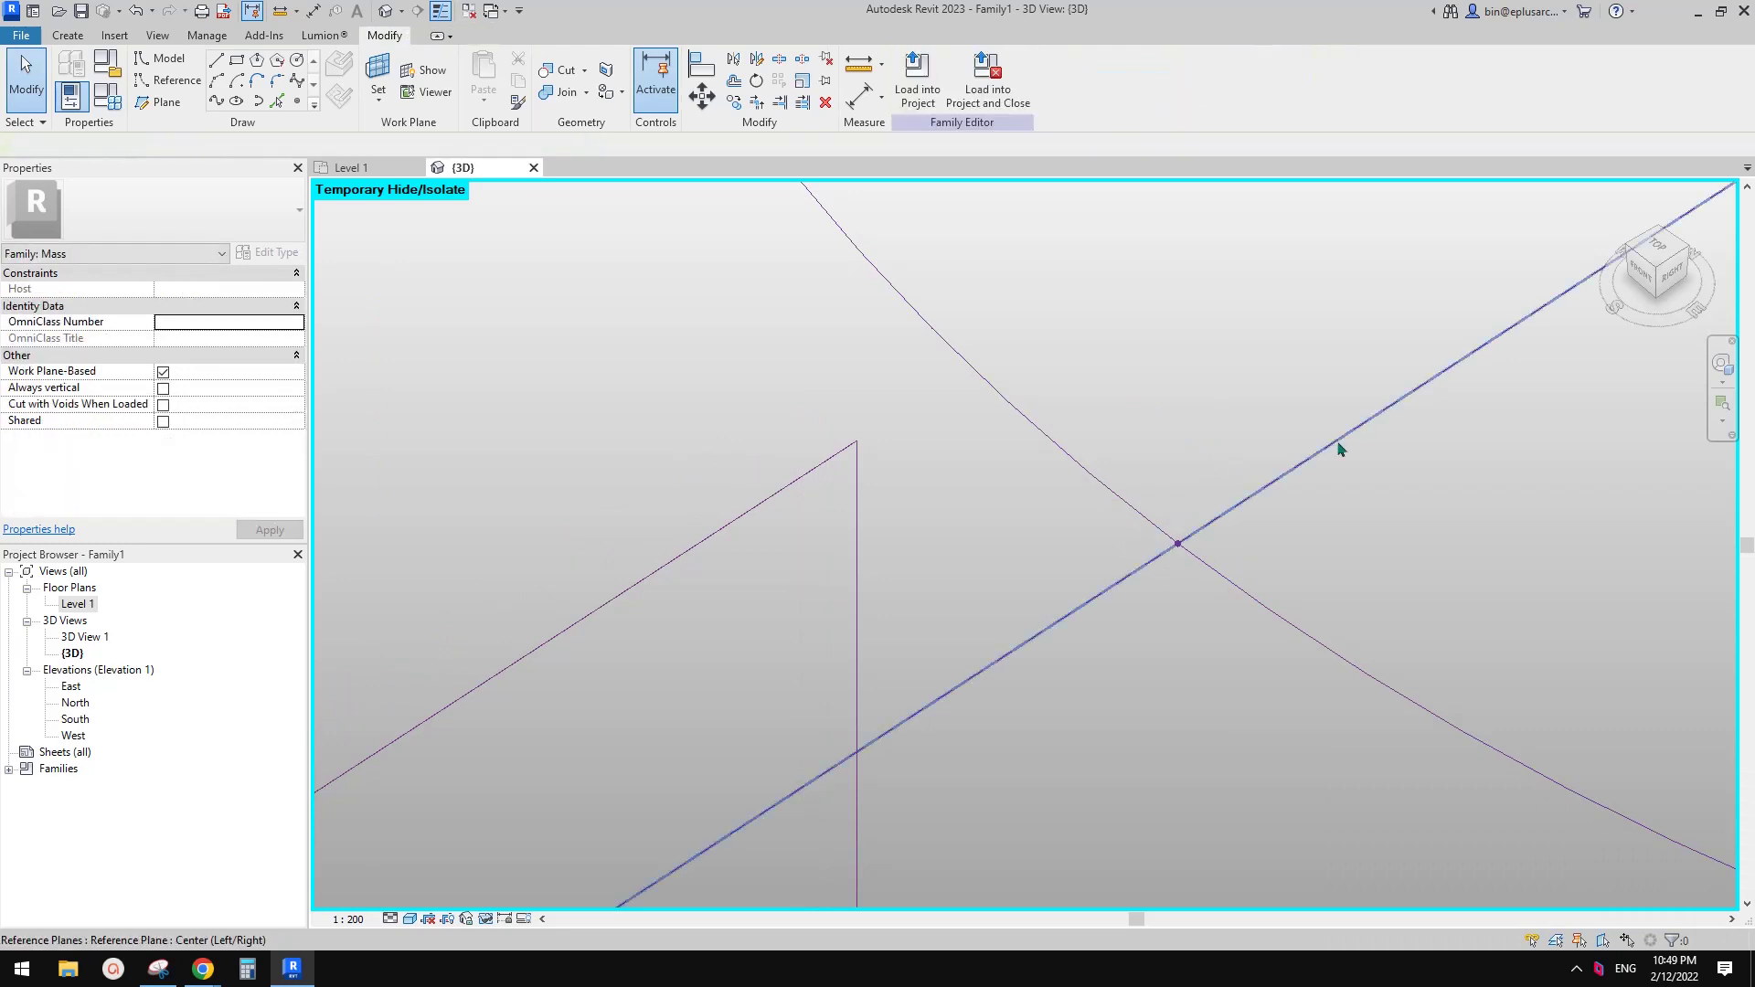
click(1179, 546)
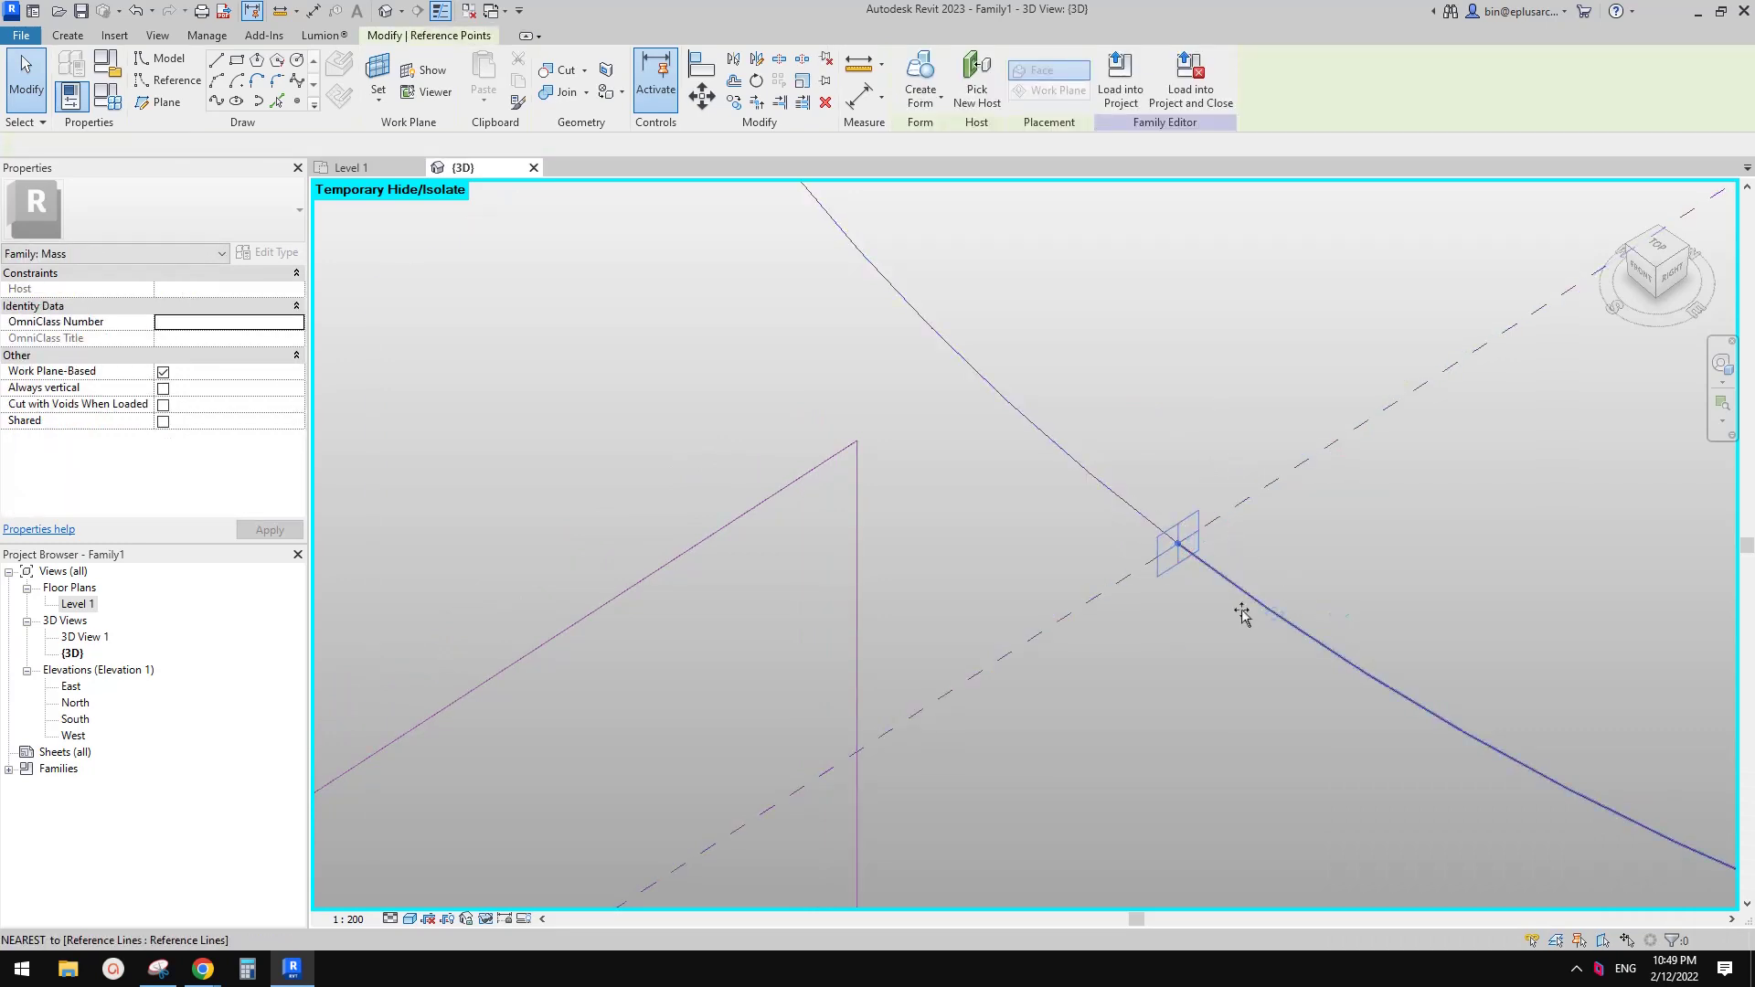
drag(1178, 545, 1308, 645)
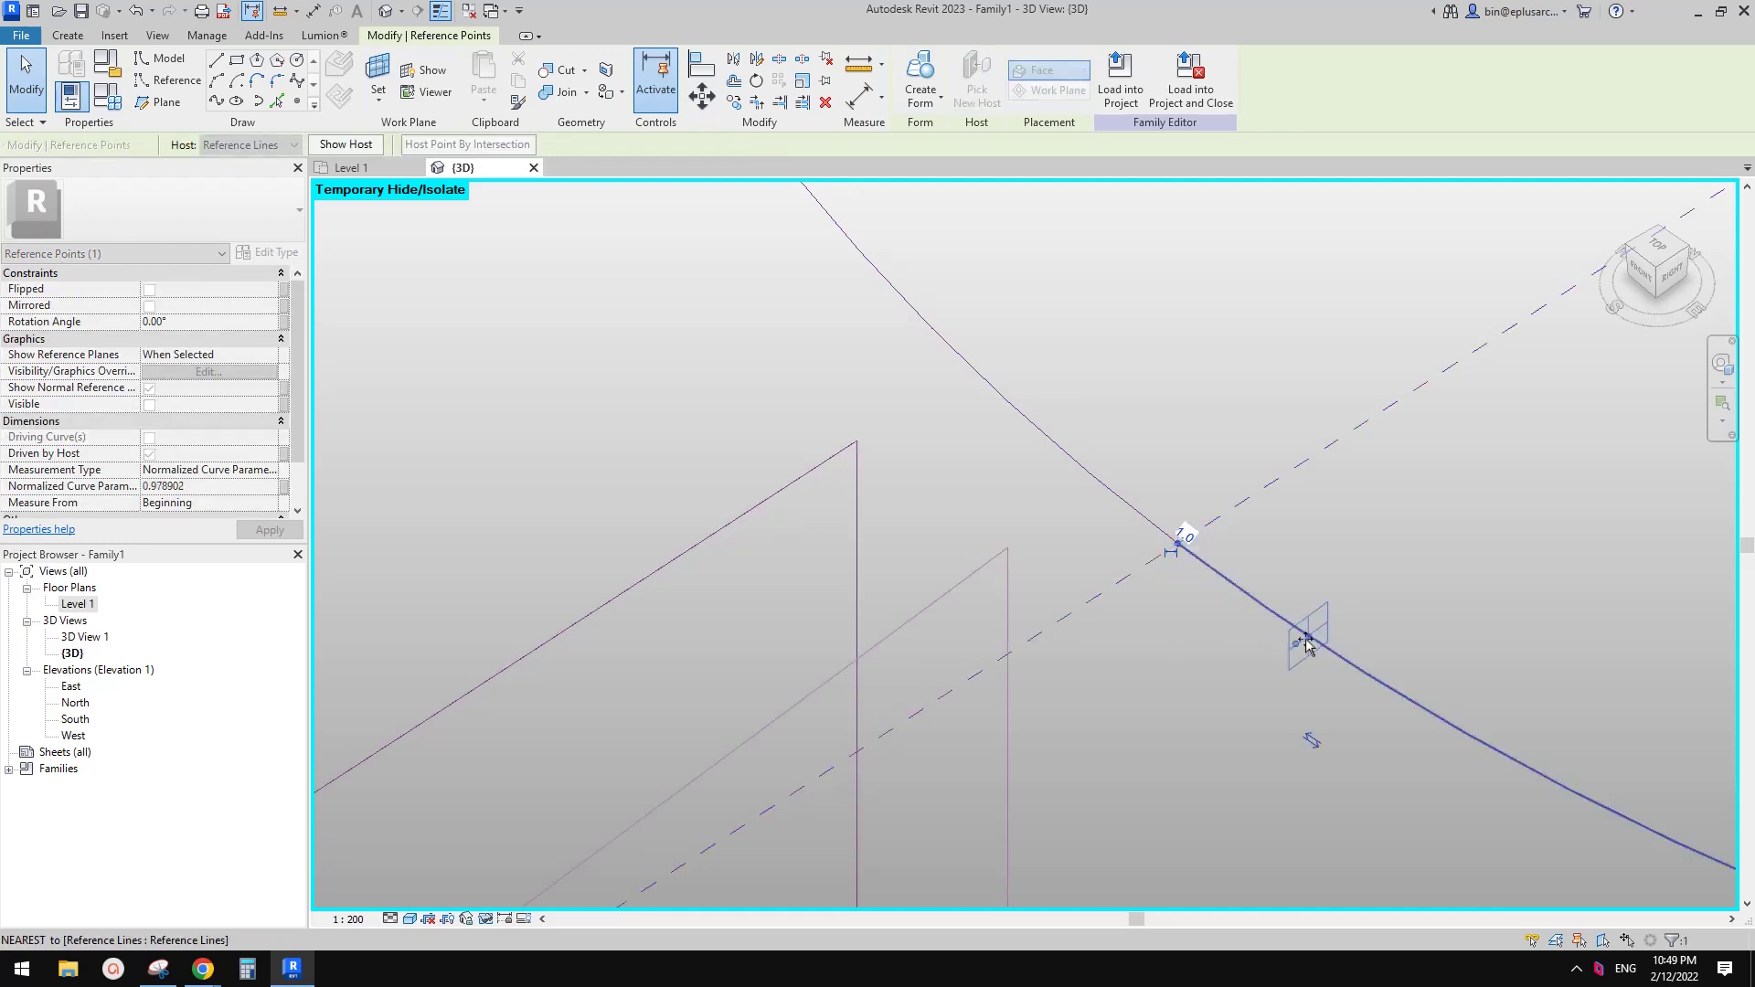
click(1363, 595)
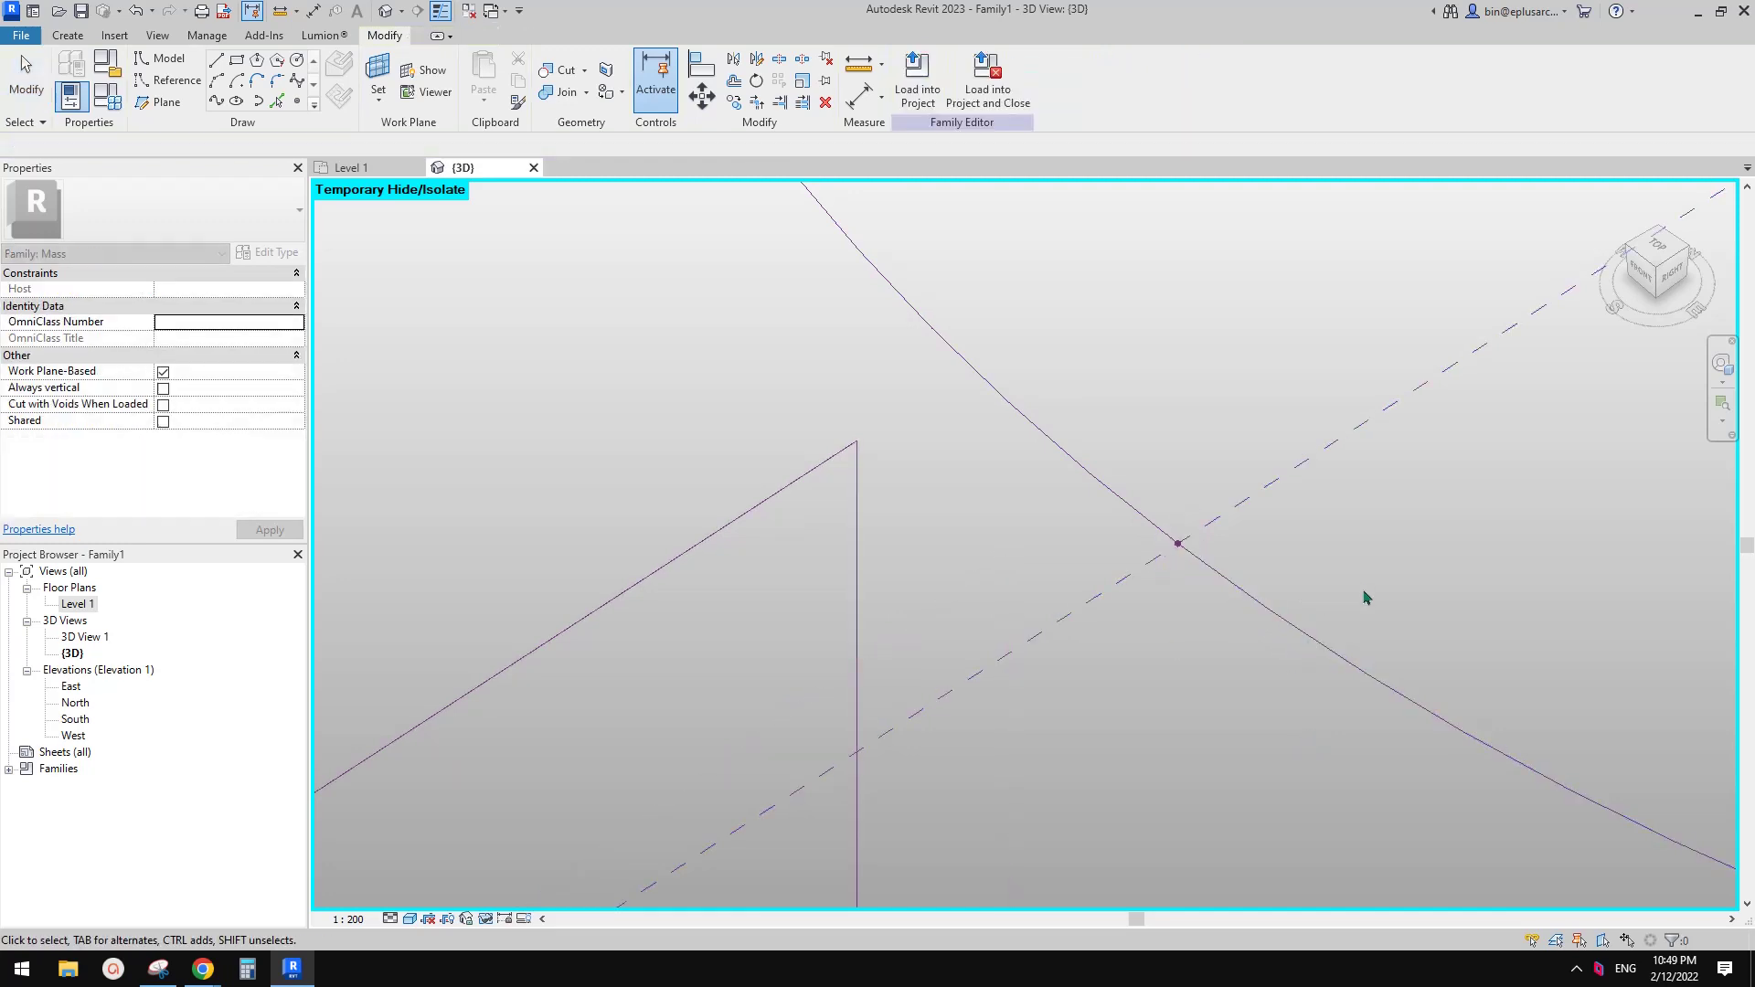
Move one reference point from the arc junction down along the lower arc to a normalized curve parameter of about 0.988.
click(1178, 546)
ctrl+drag(1249, 602, 1253, 602)
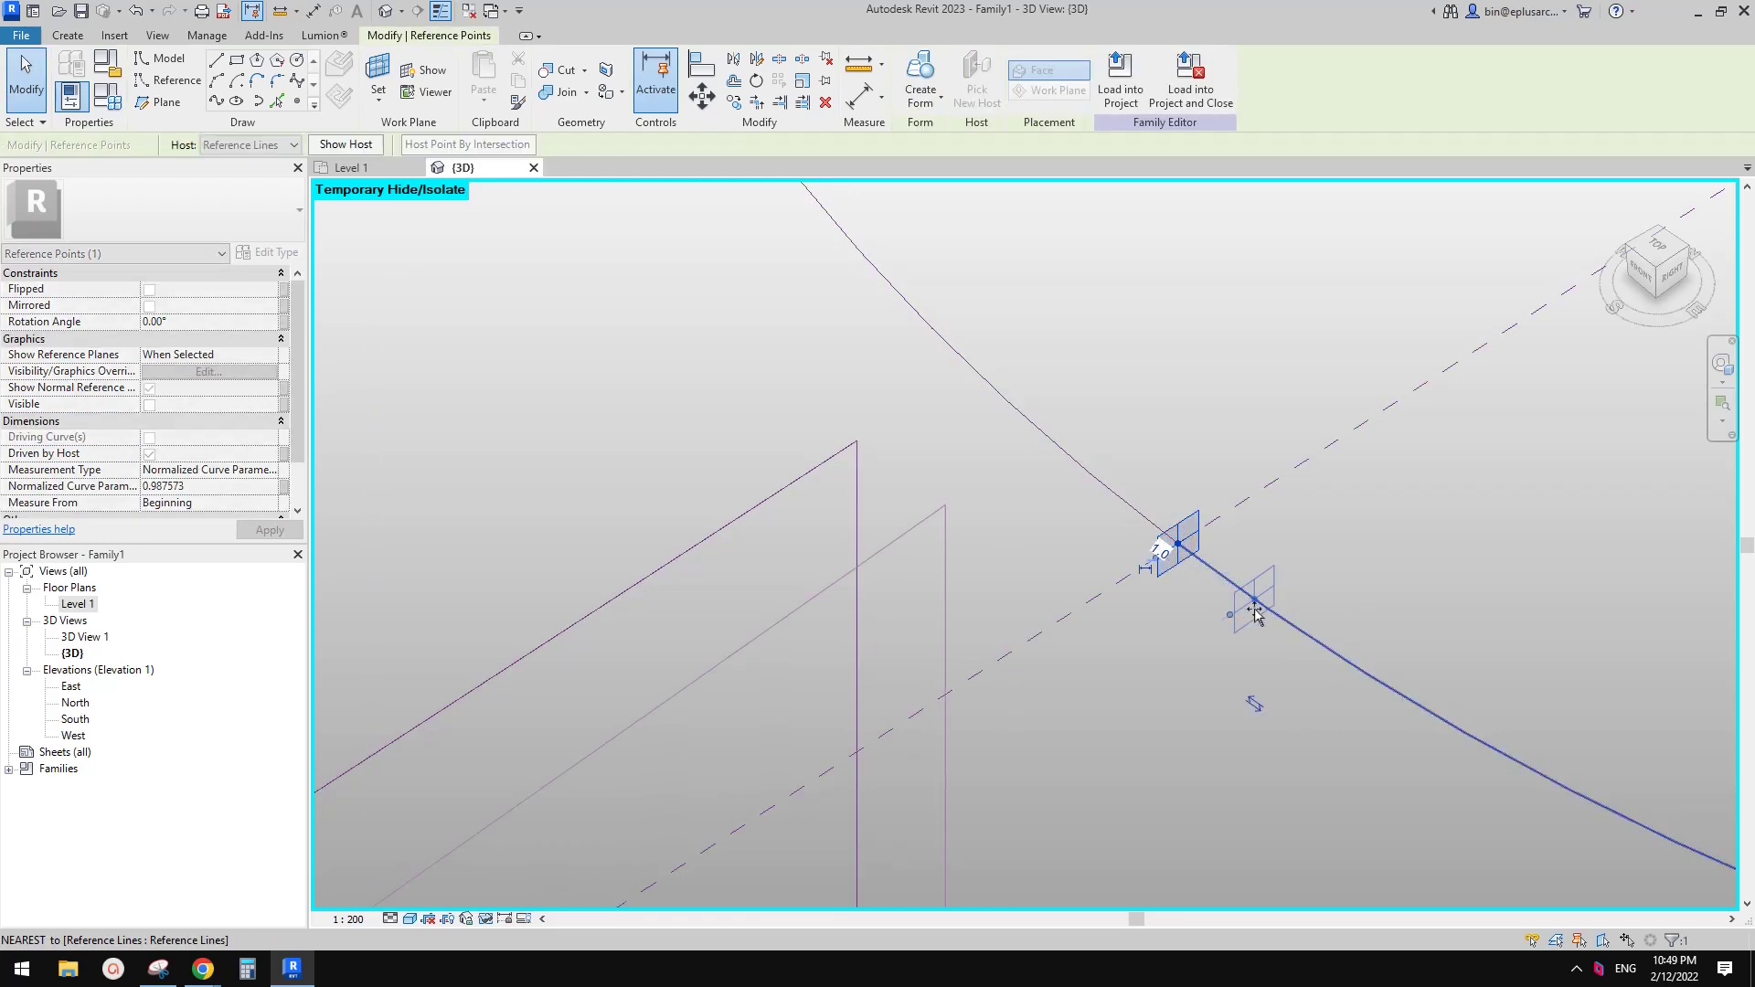
click(1181, 584)
Try moving another stacked junction point up along the upper arc to a parameter of about 0.986, and undo the move.
key(Tab)
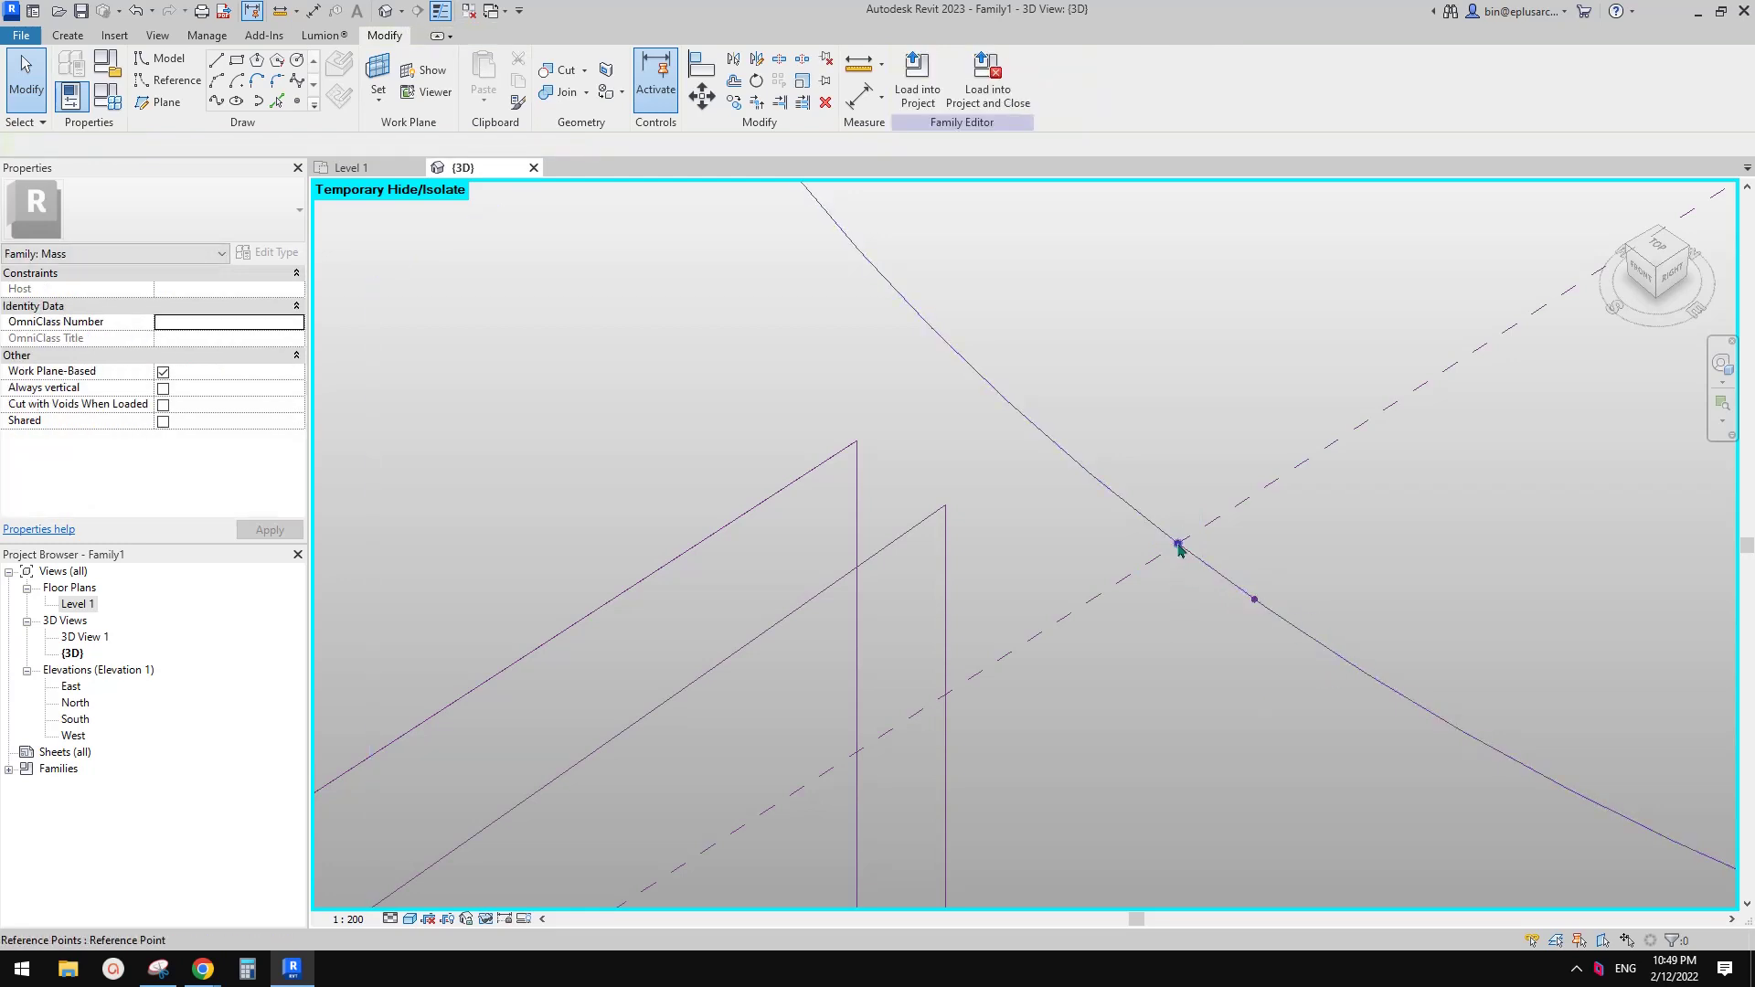
click(1180, 552)
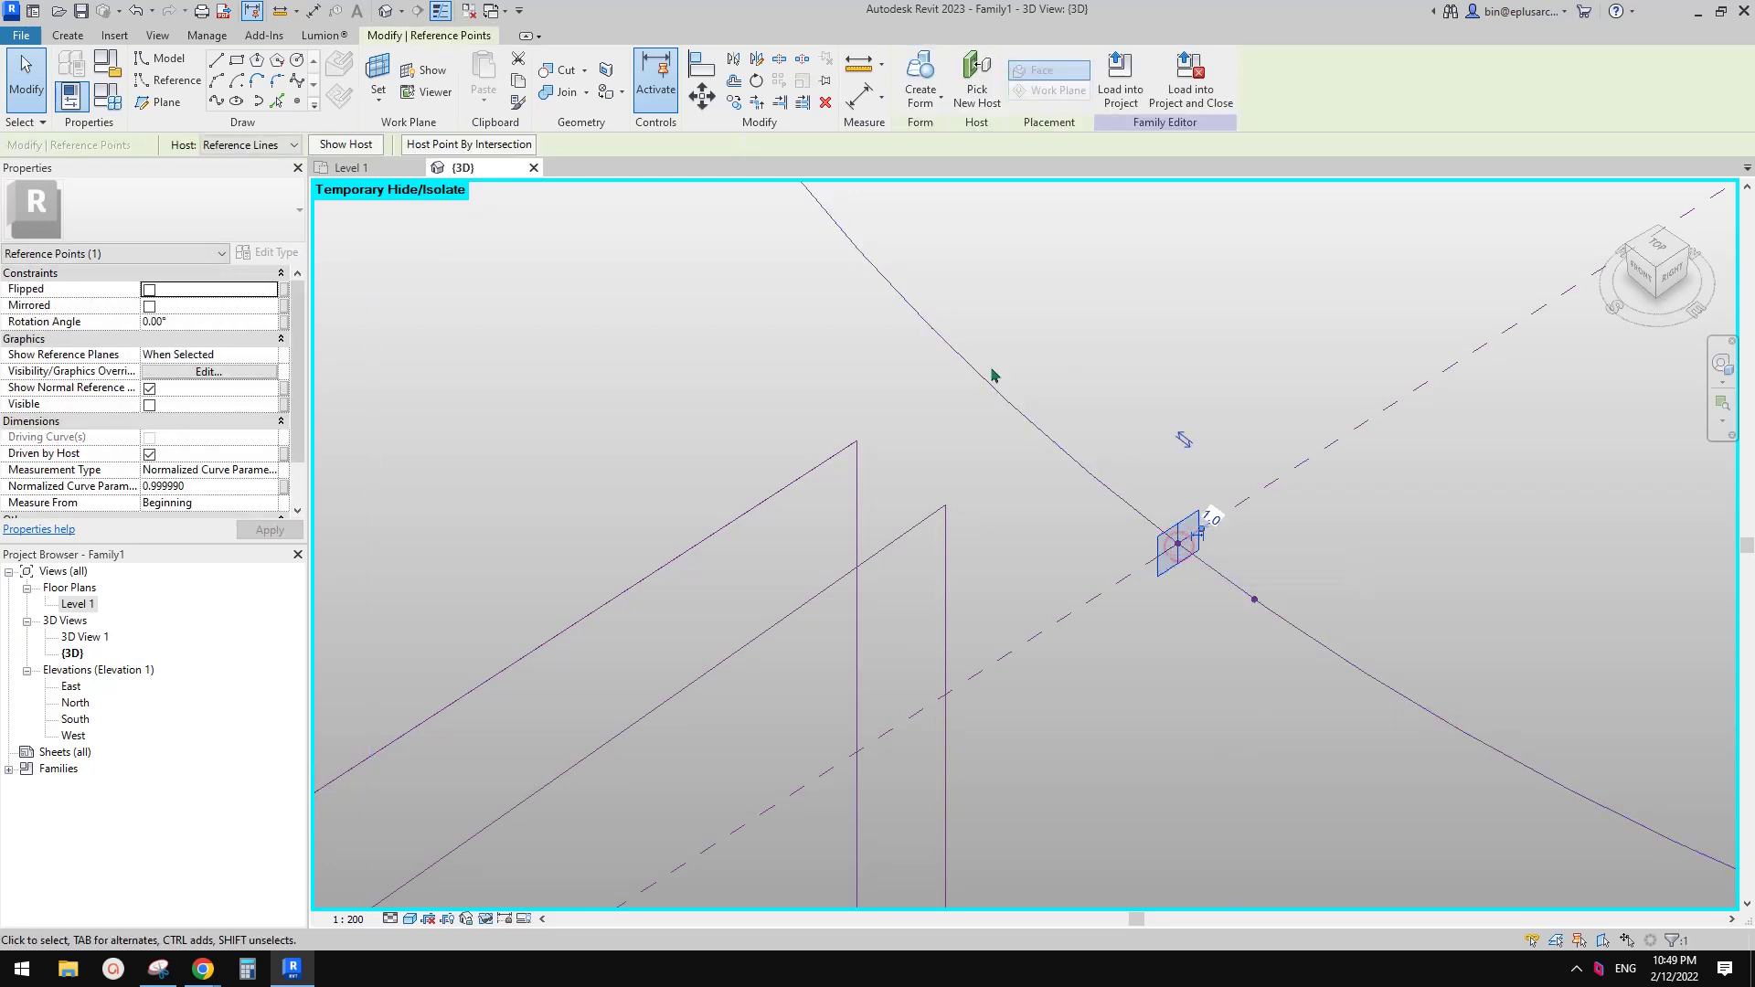
drag(1121, 449, 1119, 448)
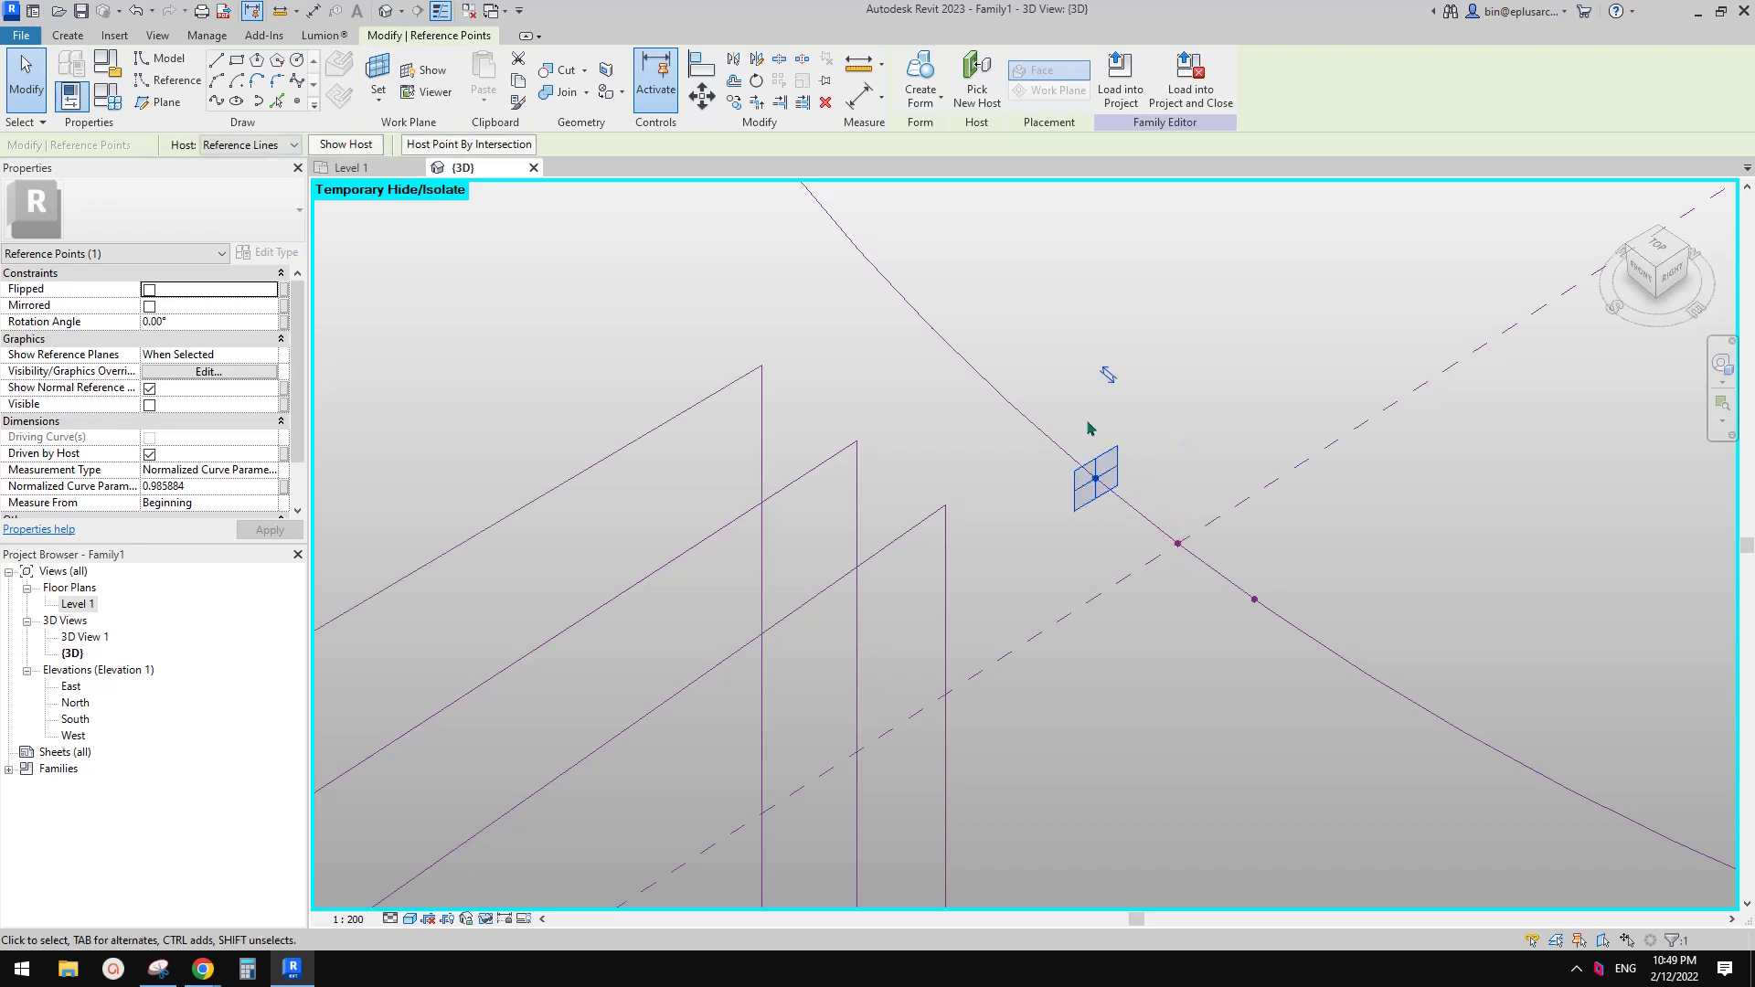
key(ctrl+z)
Move another reference point from the arc junction down along the lower arc to a normalized curve parameter of about 0.992.
click(1177, 546)
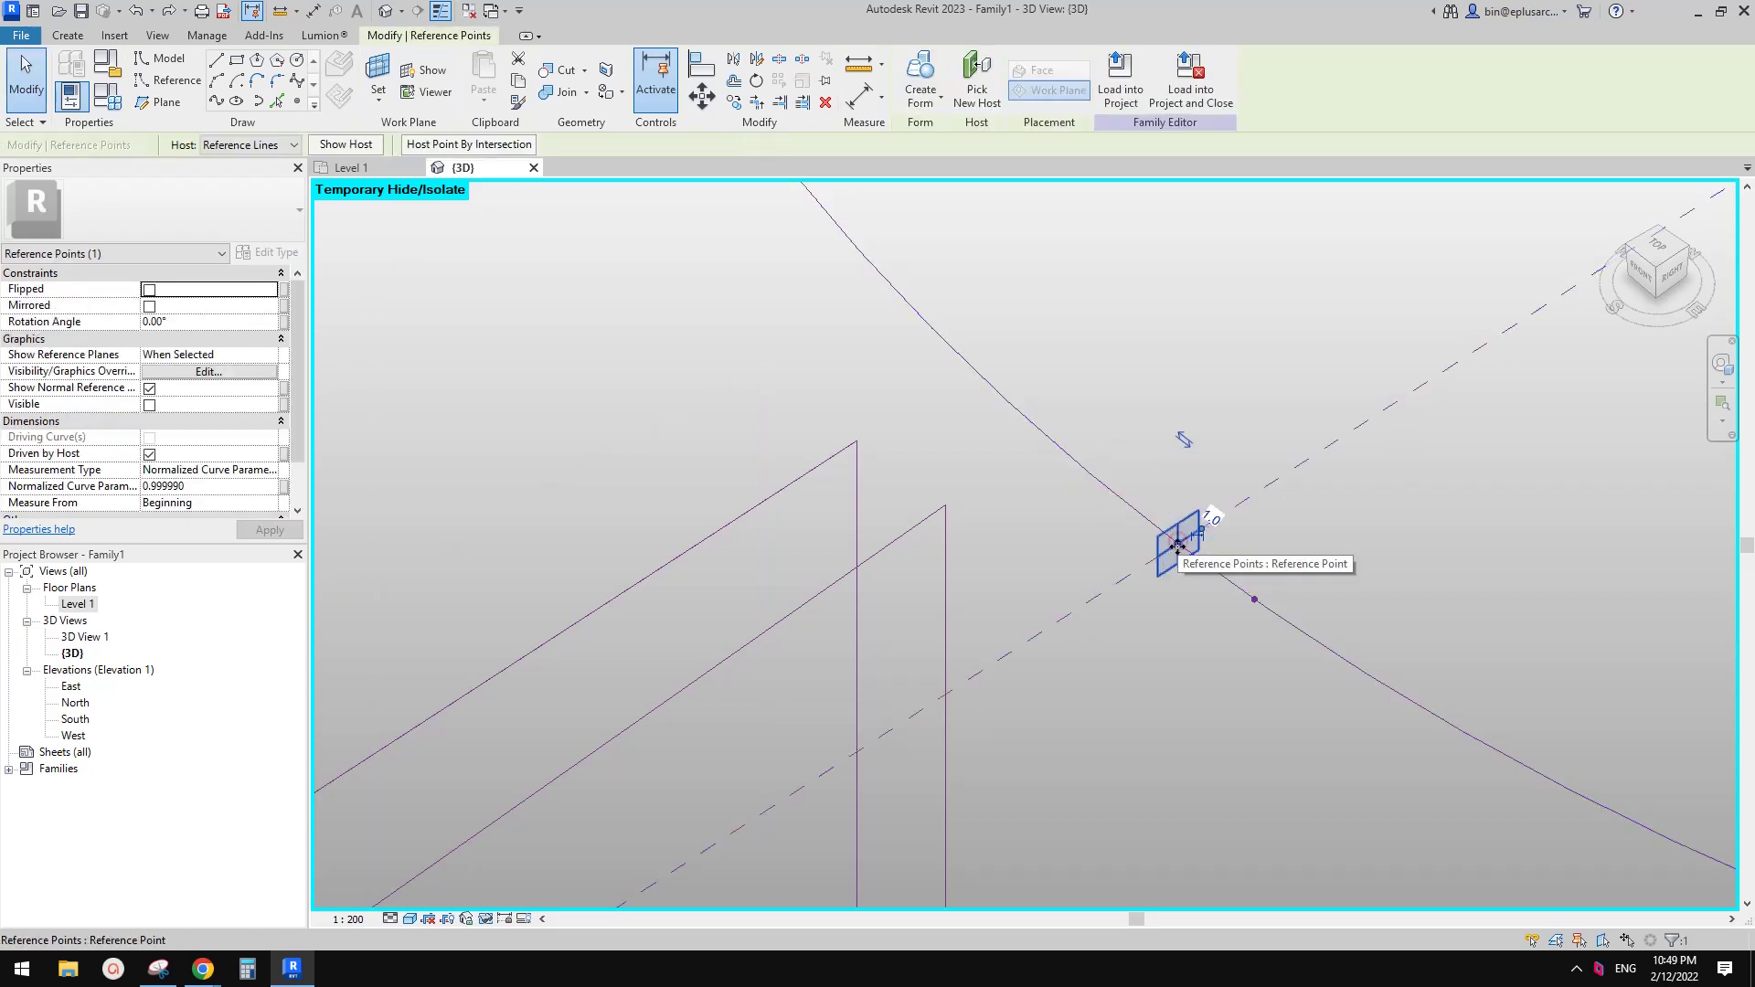
key(Escape)
drag(1179, 548, 1227, 586)
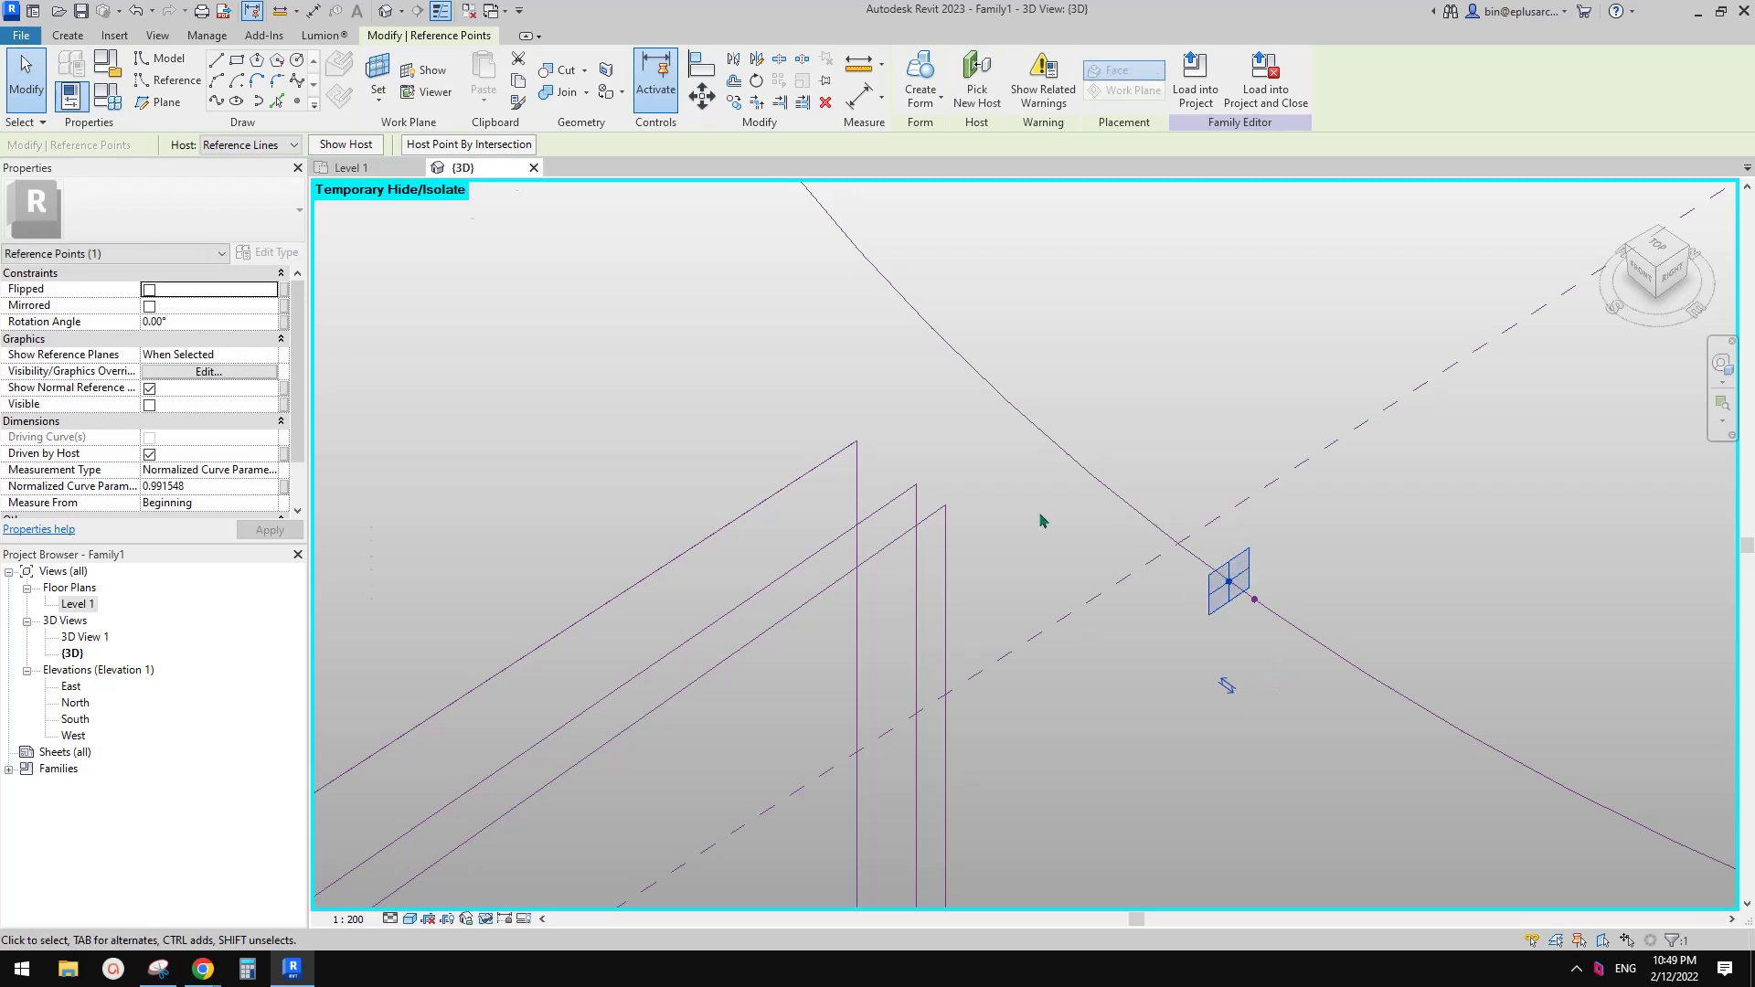
Move the middle of the three nested reference-line rectangles 20000 along its top edge, across the circle to its inner side.
scroll(1234, 587, down, 4)
key(Escape)
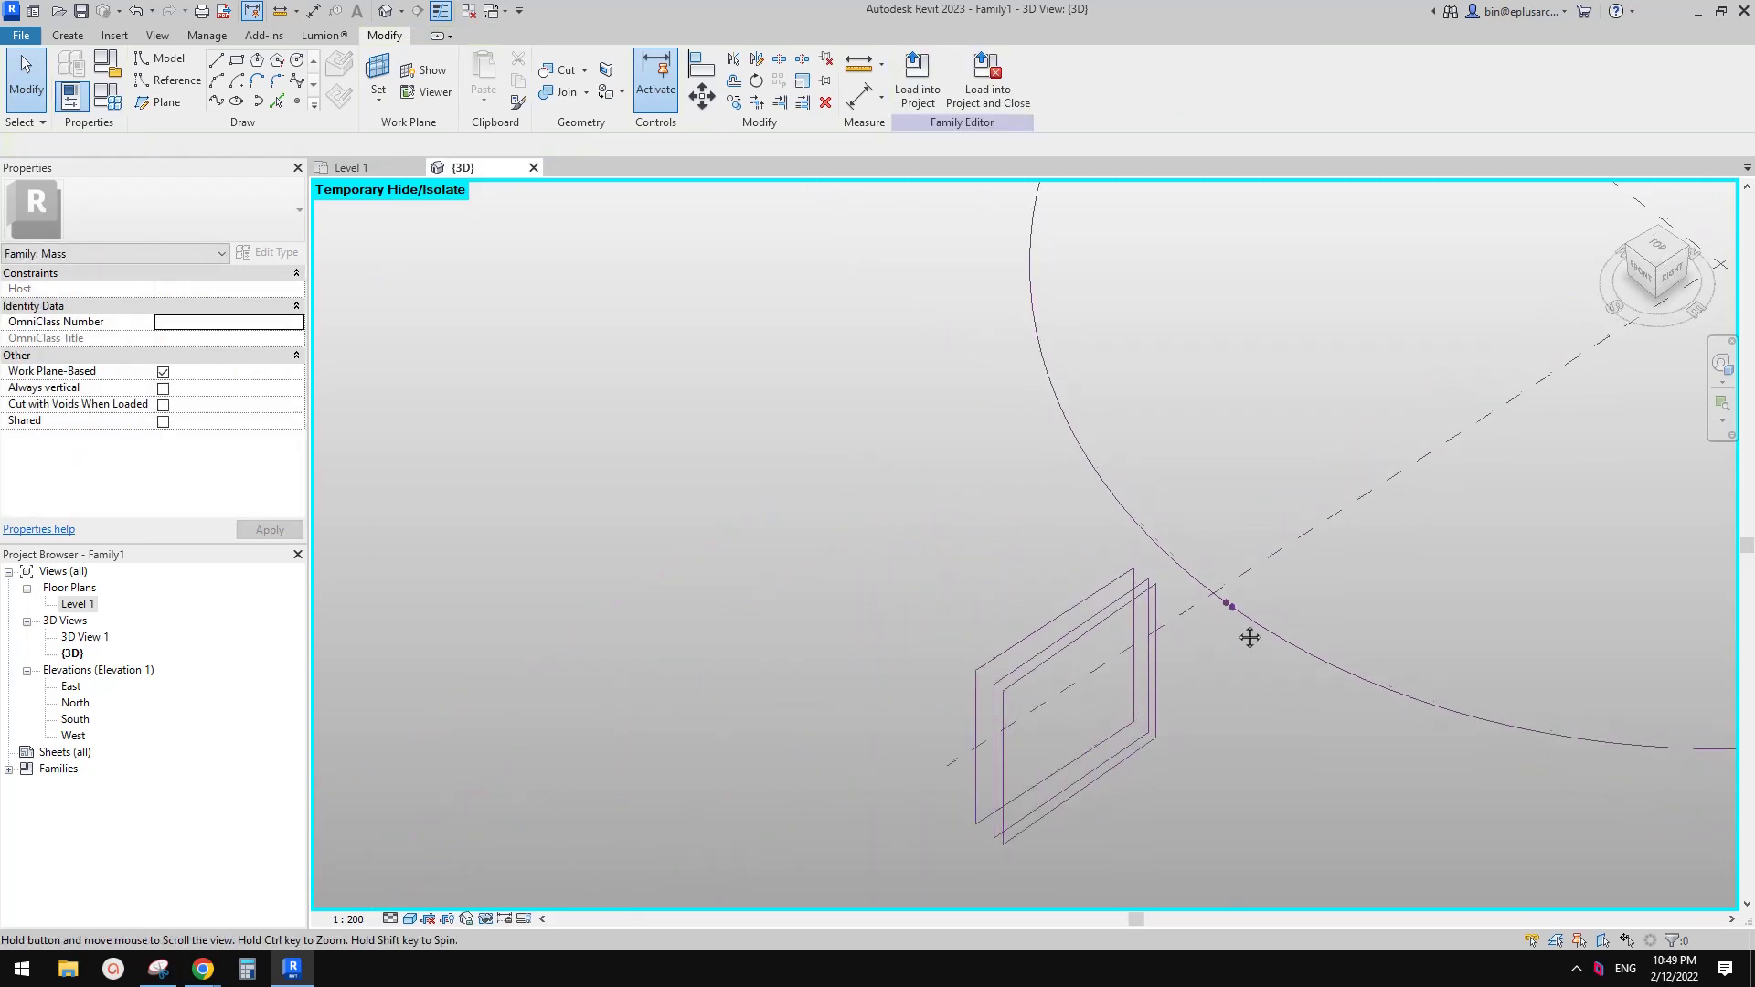
scroll(1265, 541, up, 2)
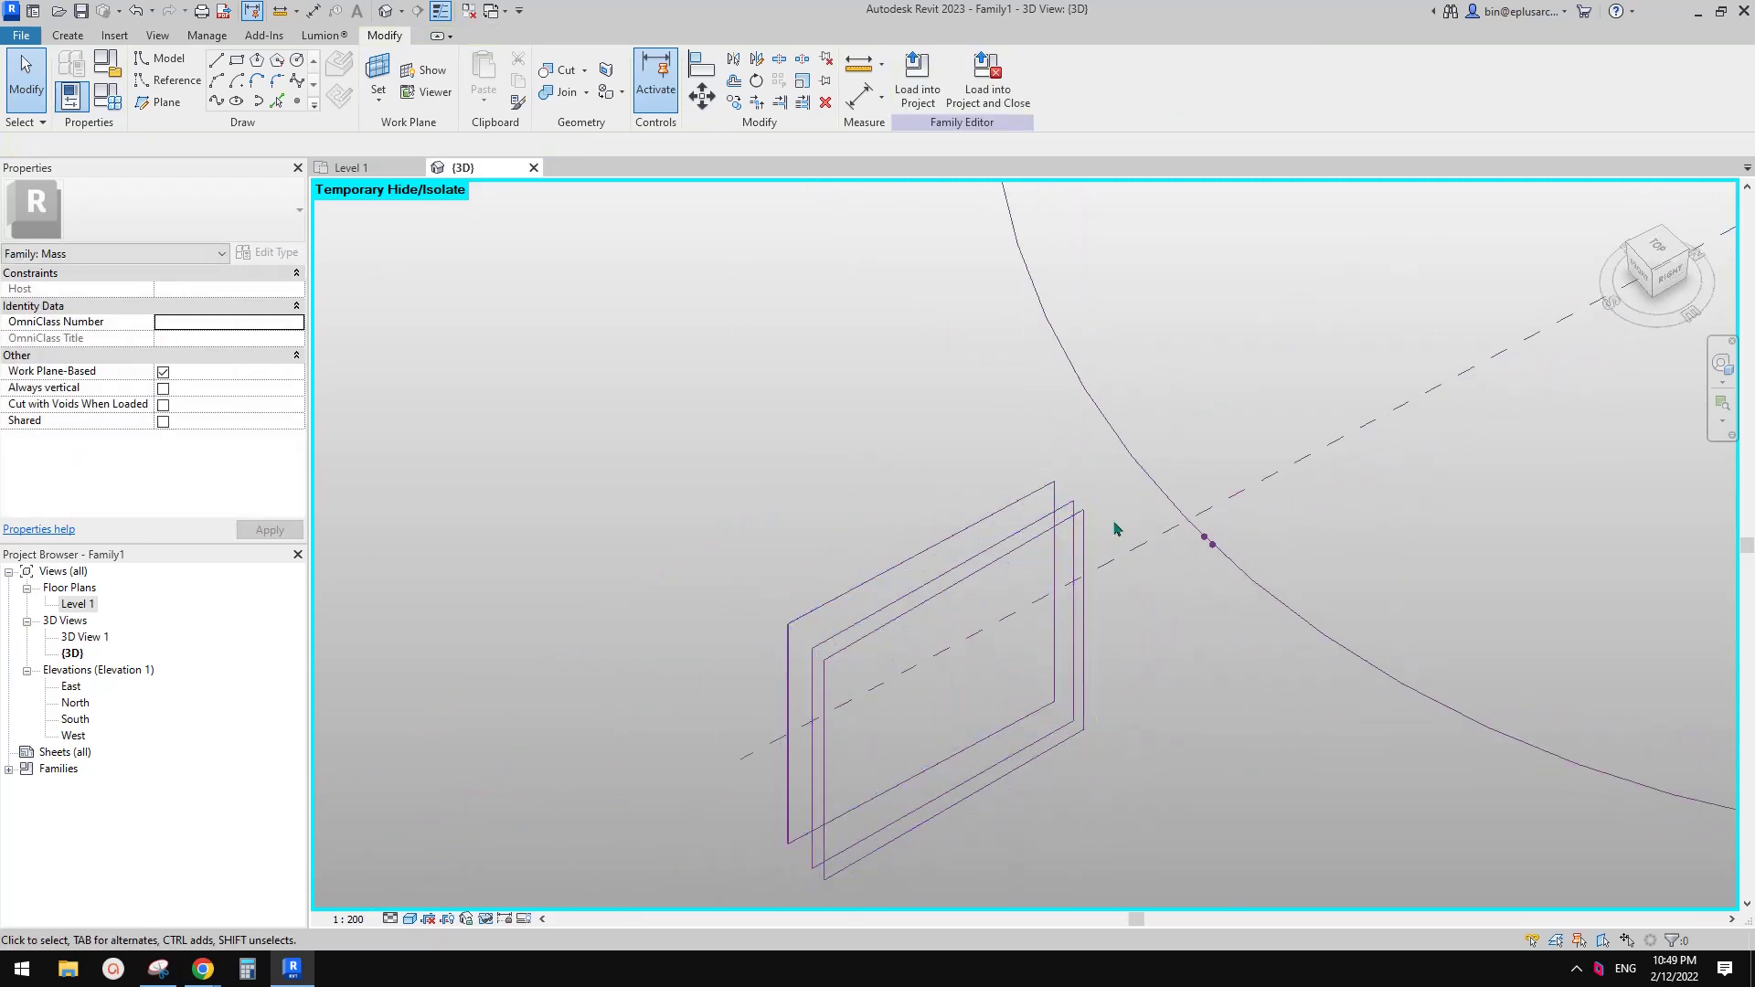
shift+middle_drag(1011, 521, 1038, 579)
key(Tab)
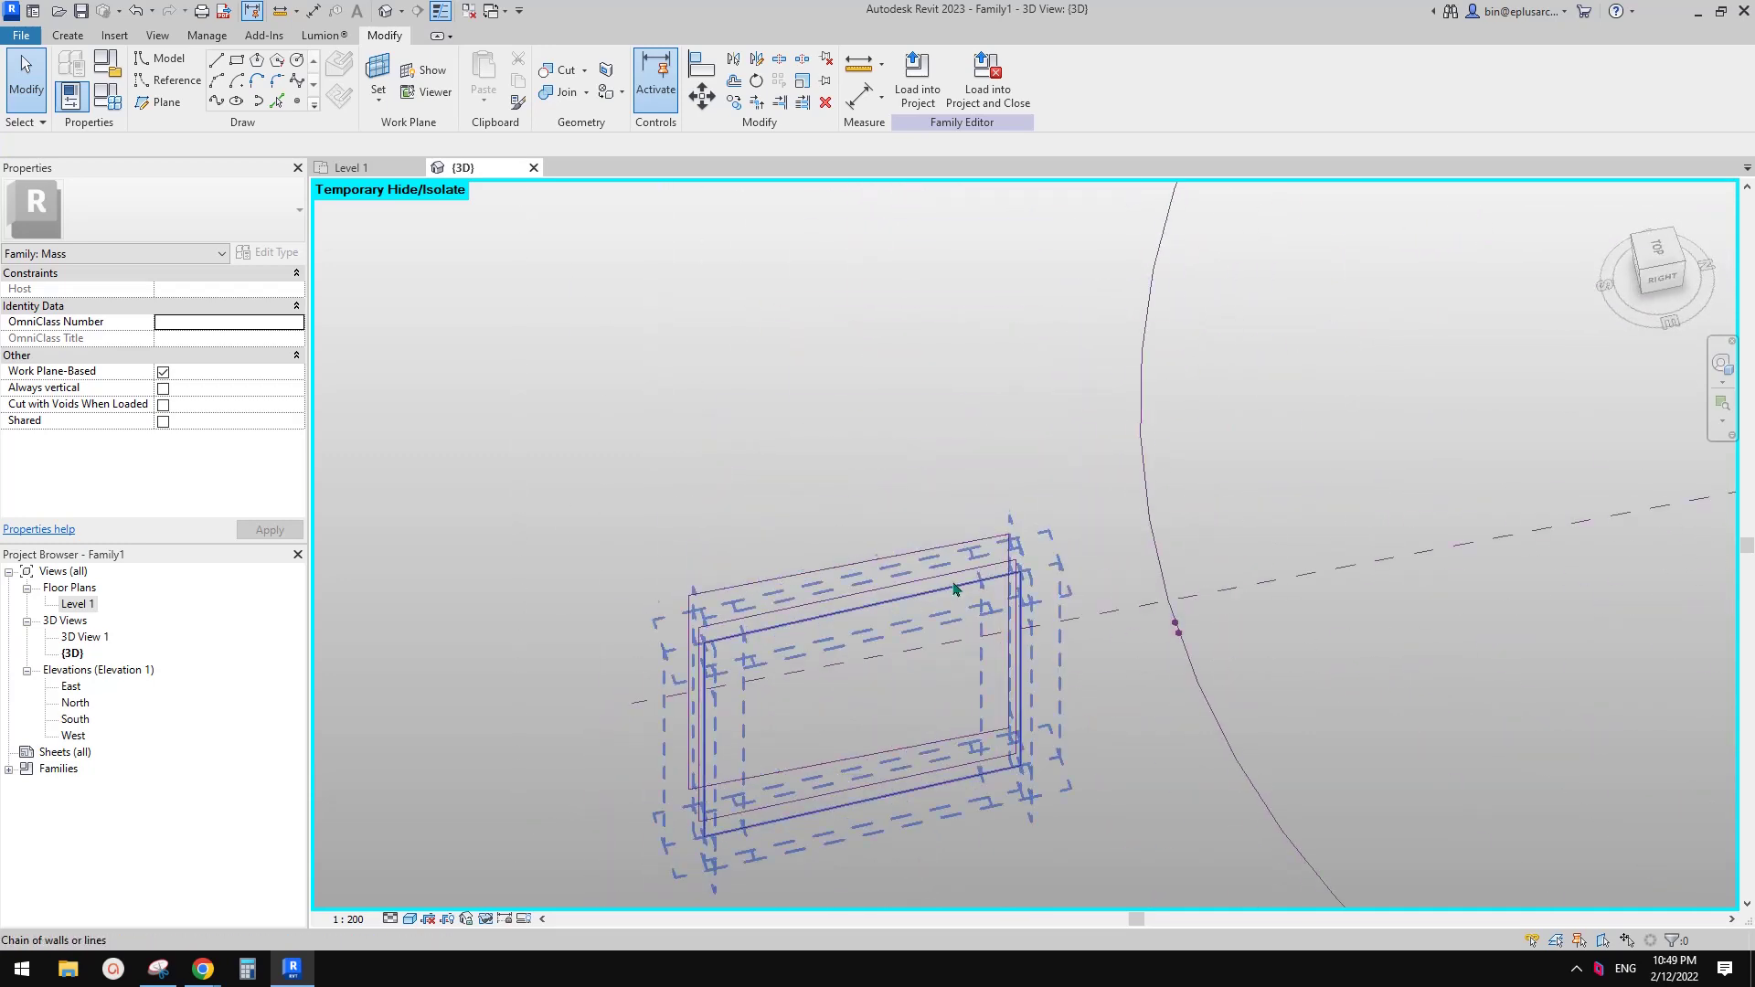
click(973, 595)
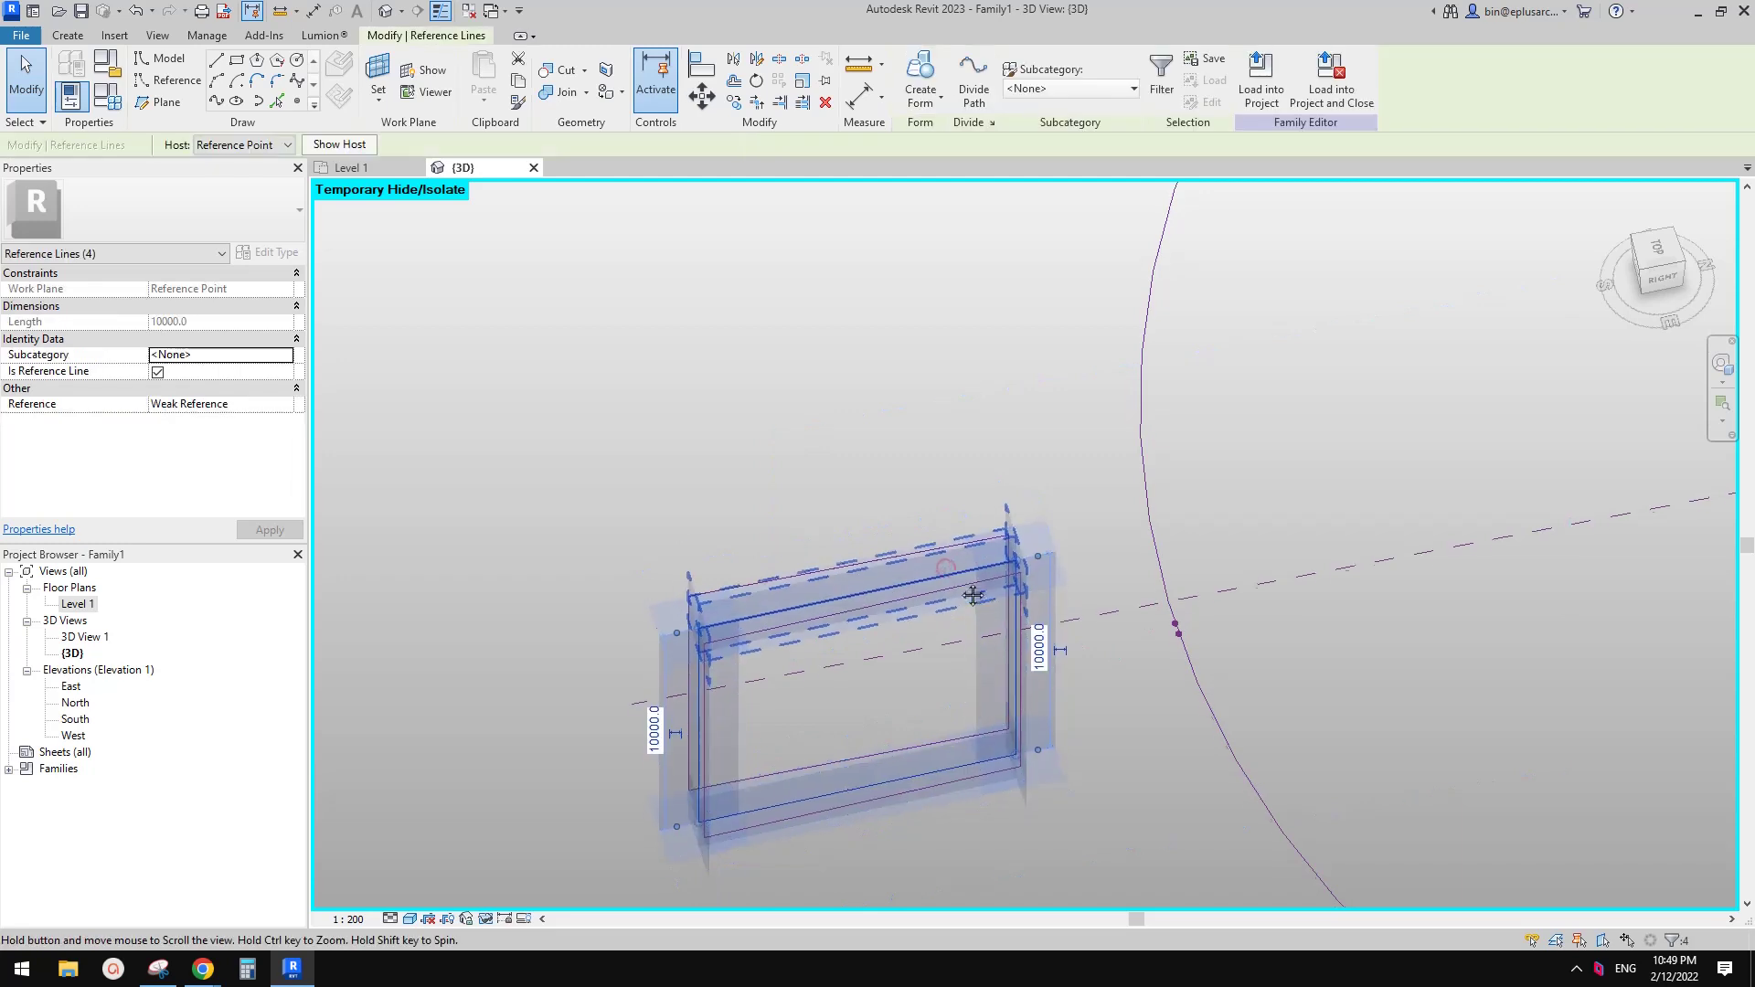
shift+middle_drag(973, 596, 925, 591)
key(m)
key(v)
click(878, 606)
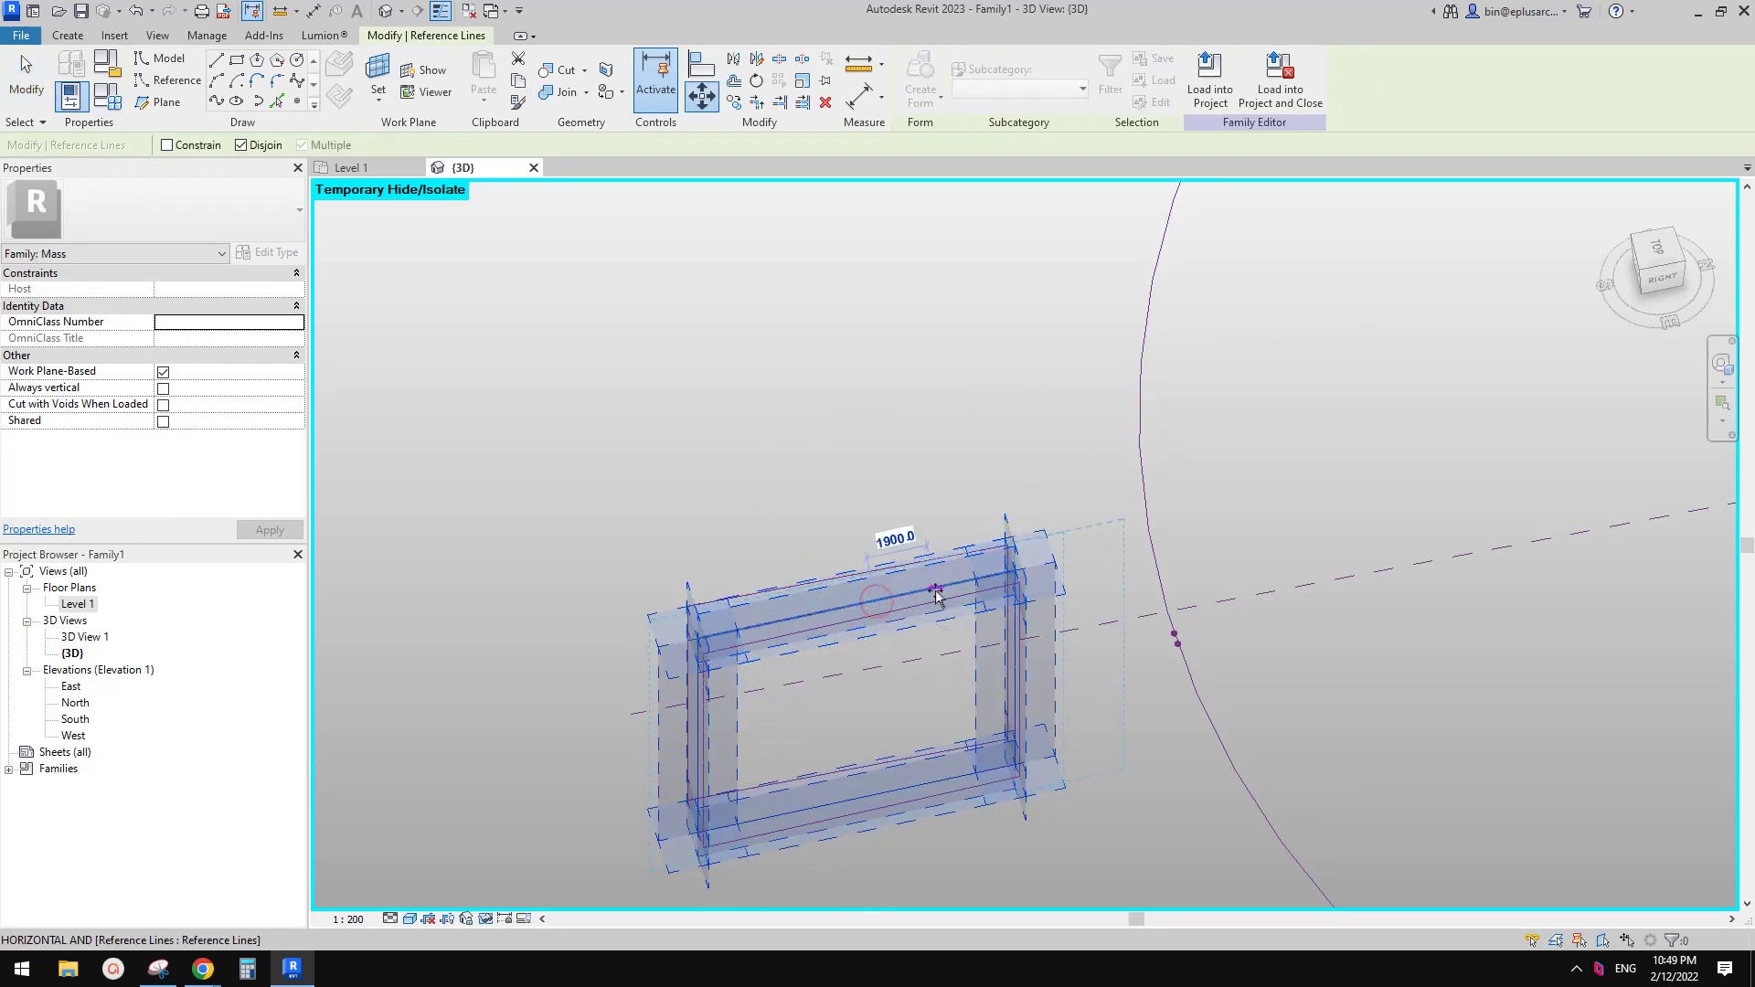
text(2)
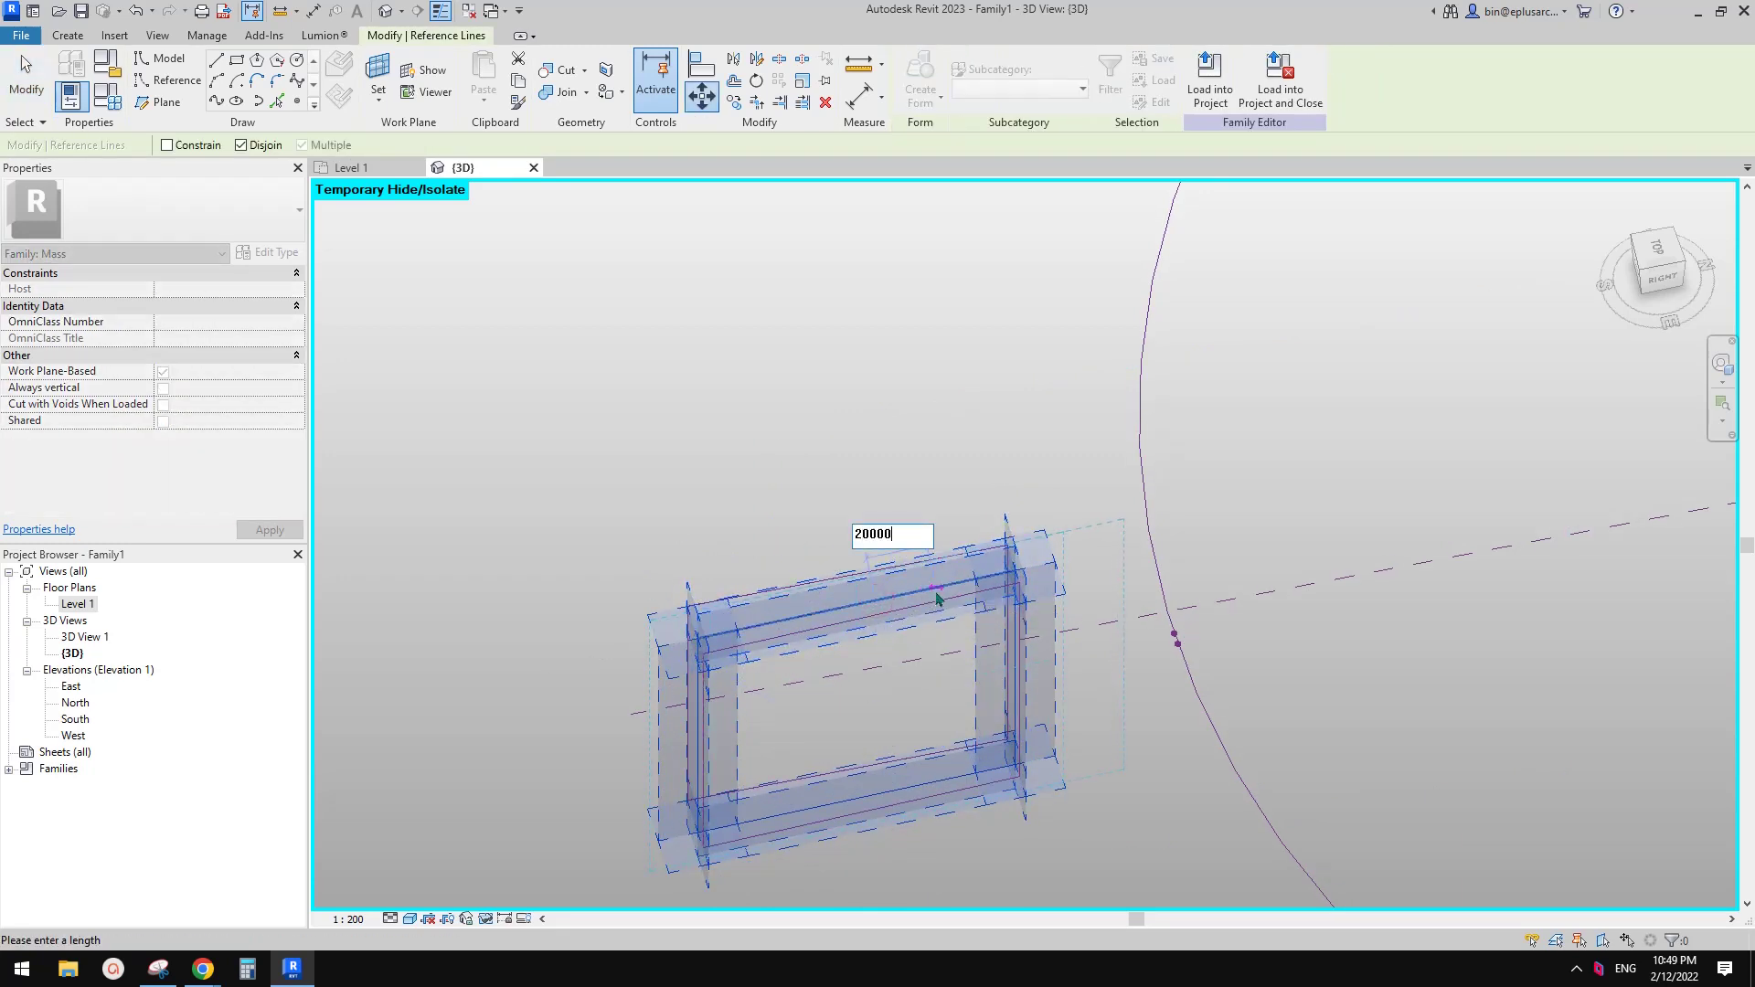
text(0000)
key(Return)
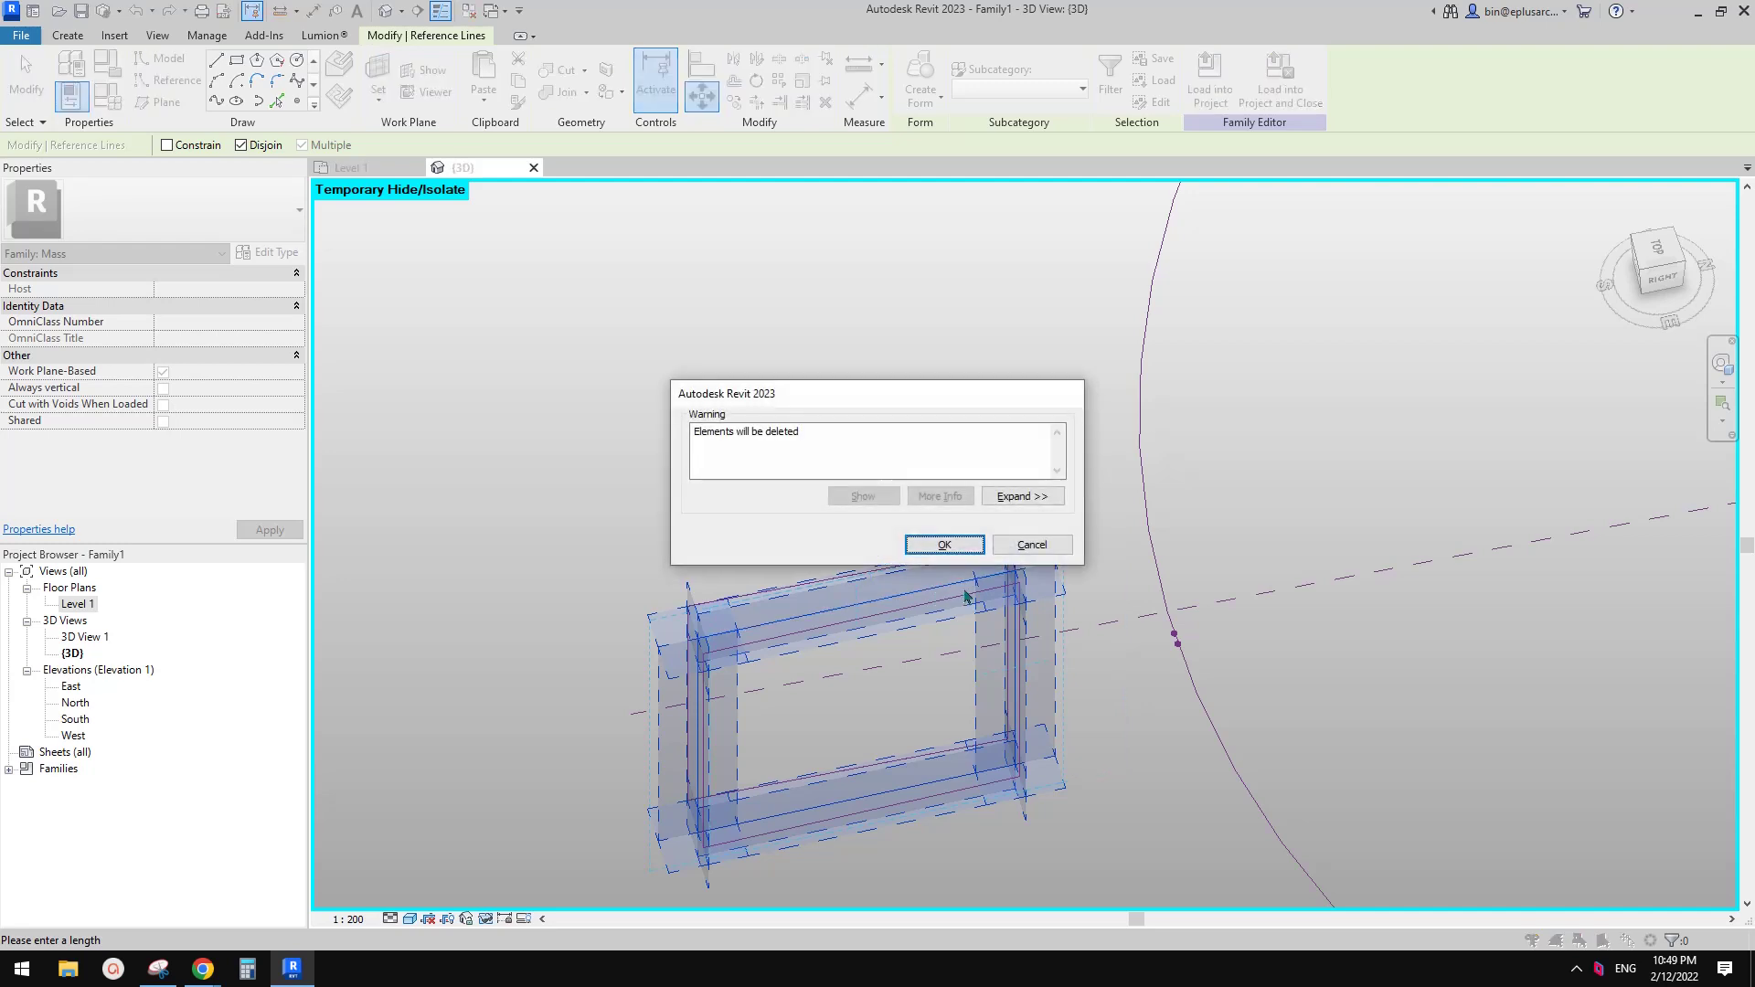
click(945, 545)
key(Escape)
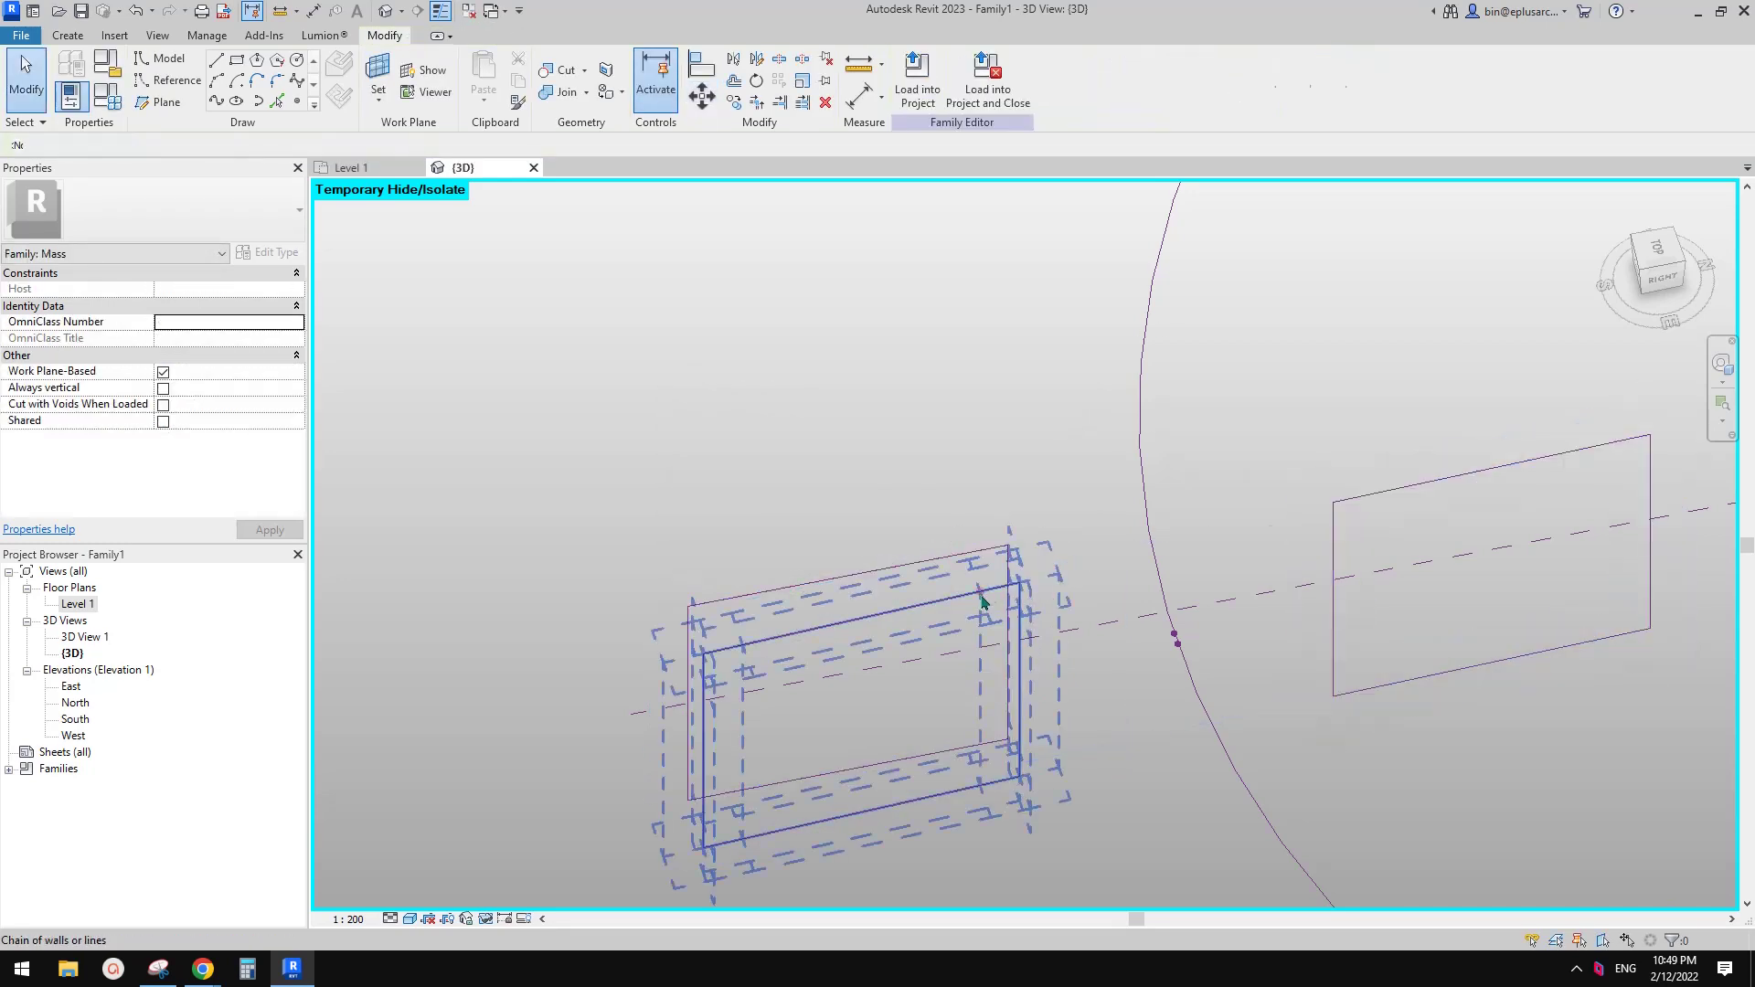
Move the front one of the two remaining overlapping rectangles 20000 along its top edge to the circle's inner side.
click(983, 600)
middle_drag(983, 601, 892, 637)
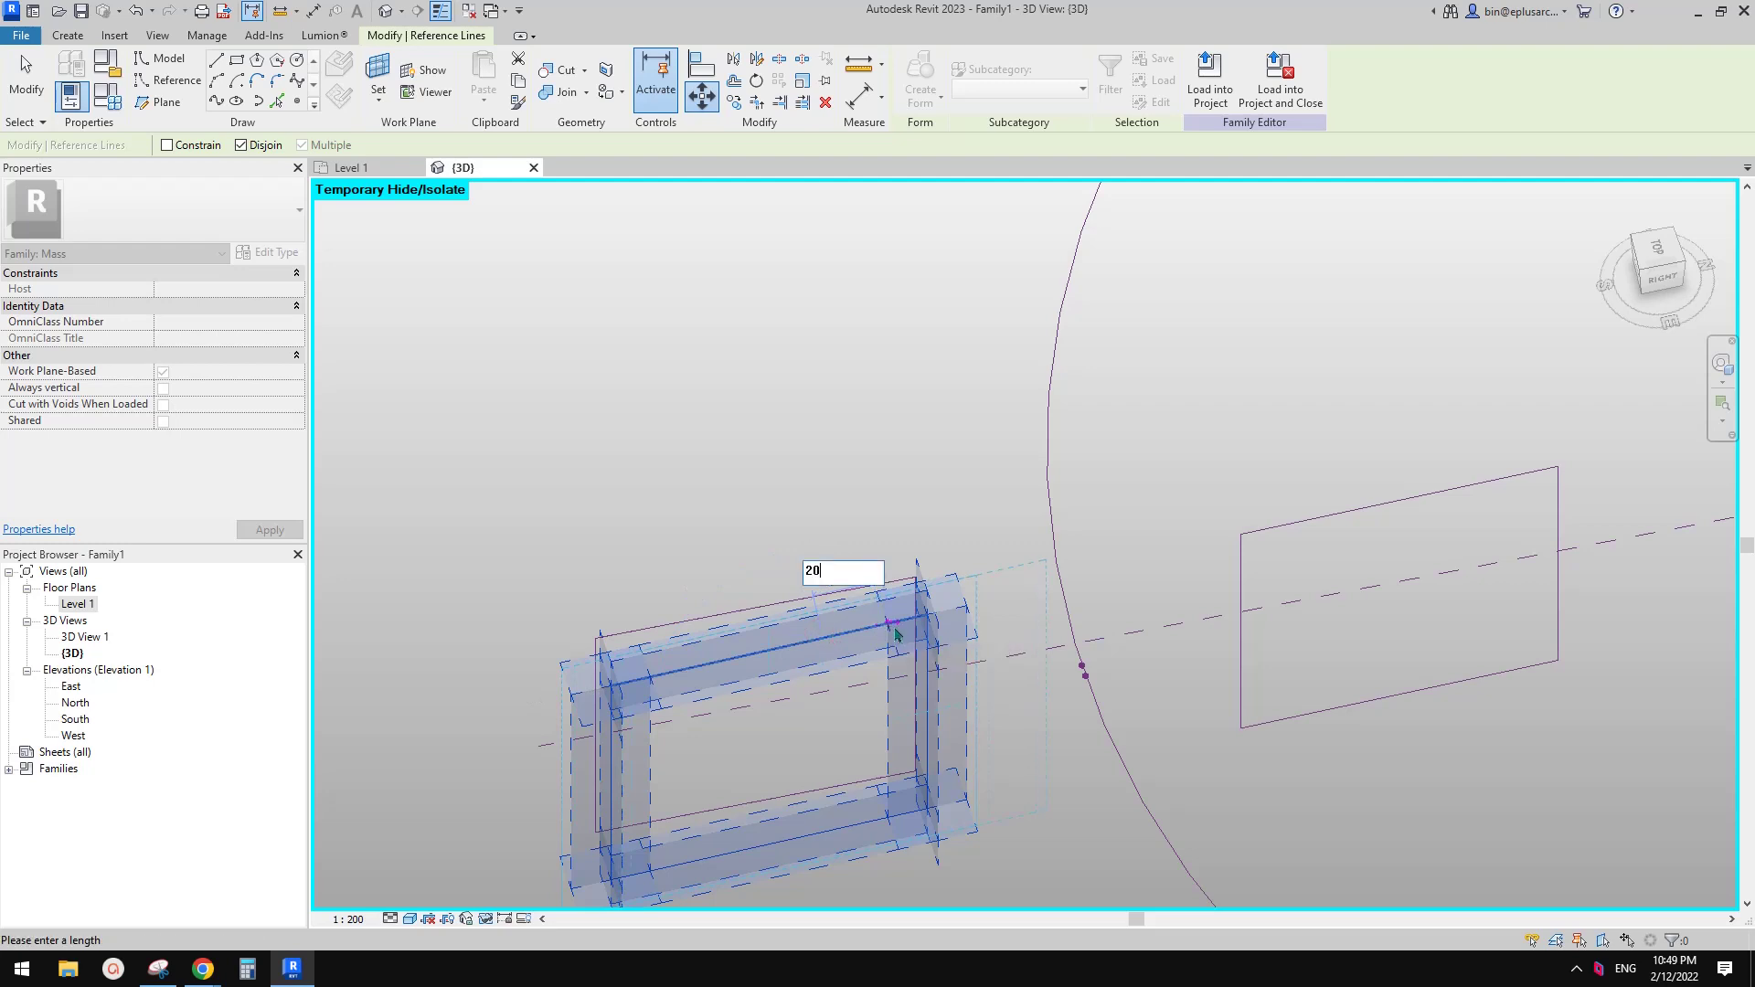
key(Return)
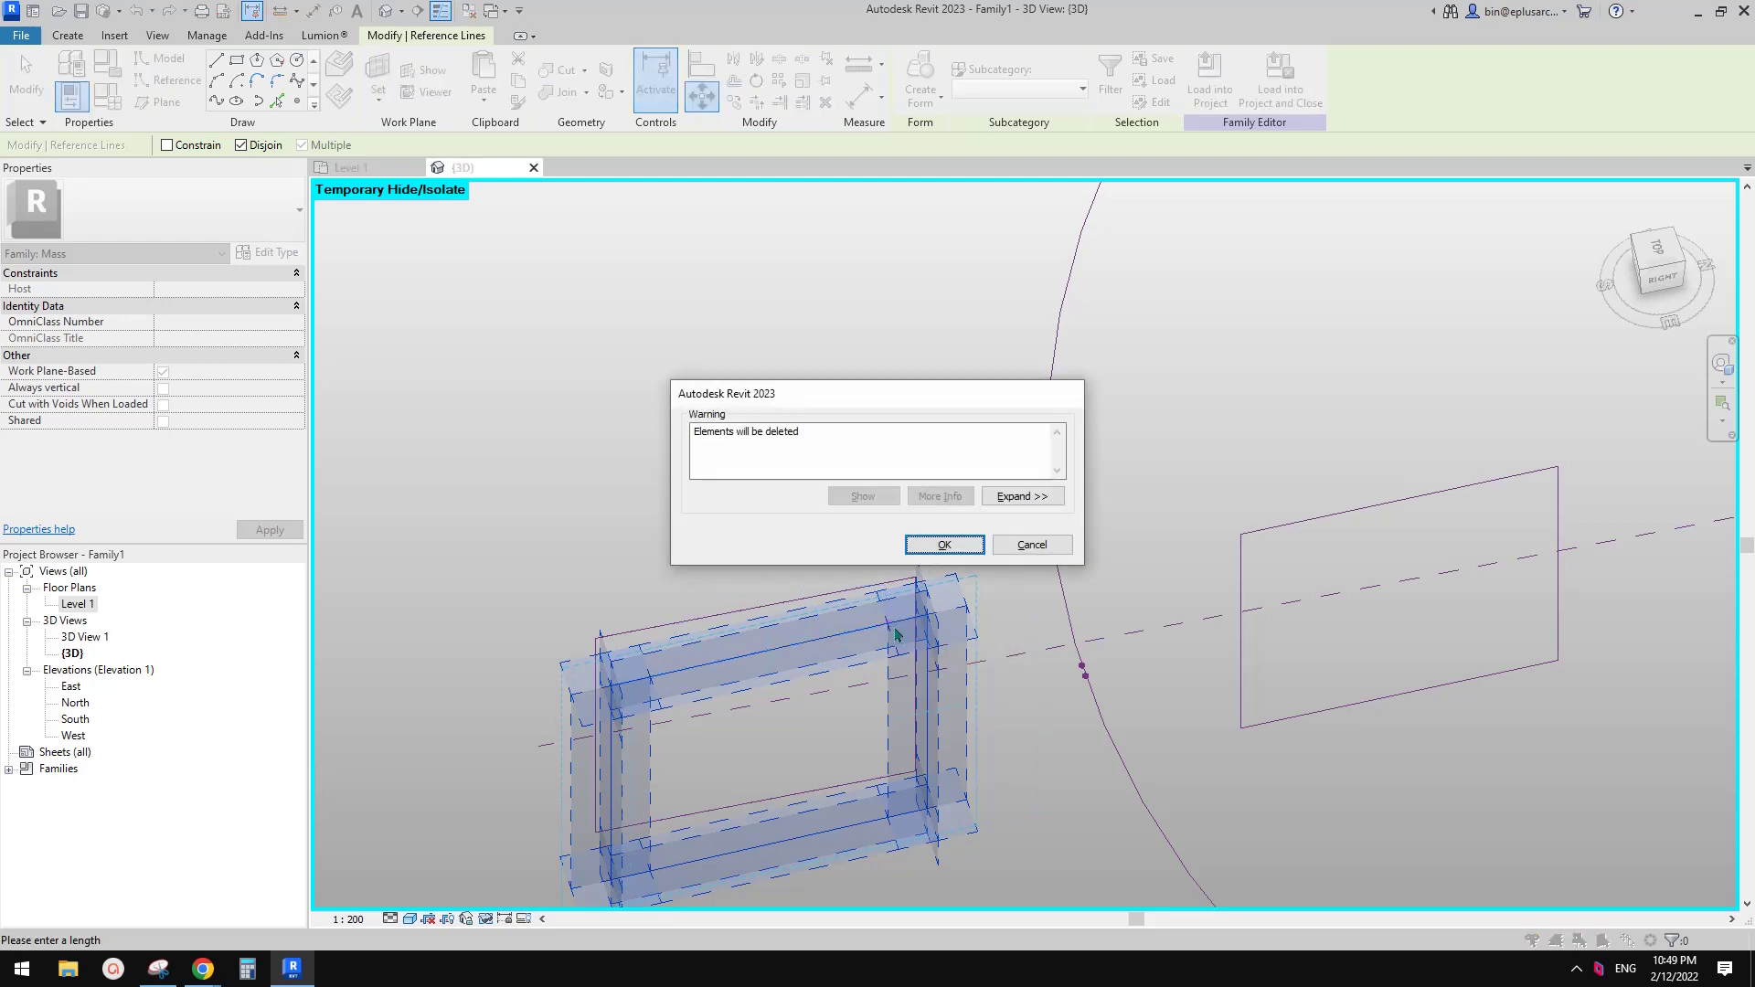
click(945, 544)
key(Escape)
Move the reference point nearest the remaining rectangle to the circle's intersection with the Center (Left/Right) reference plane.
scroll(1098, 594, down, 4)
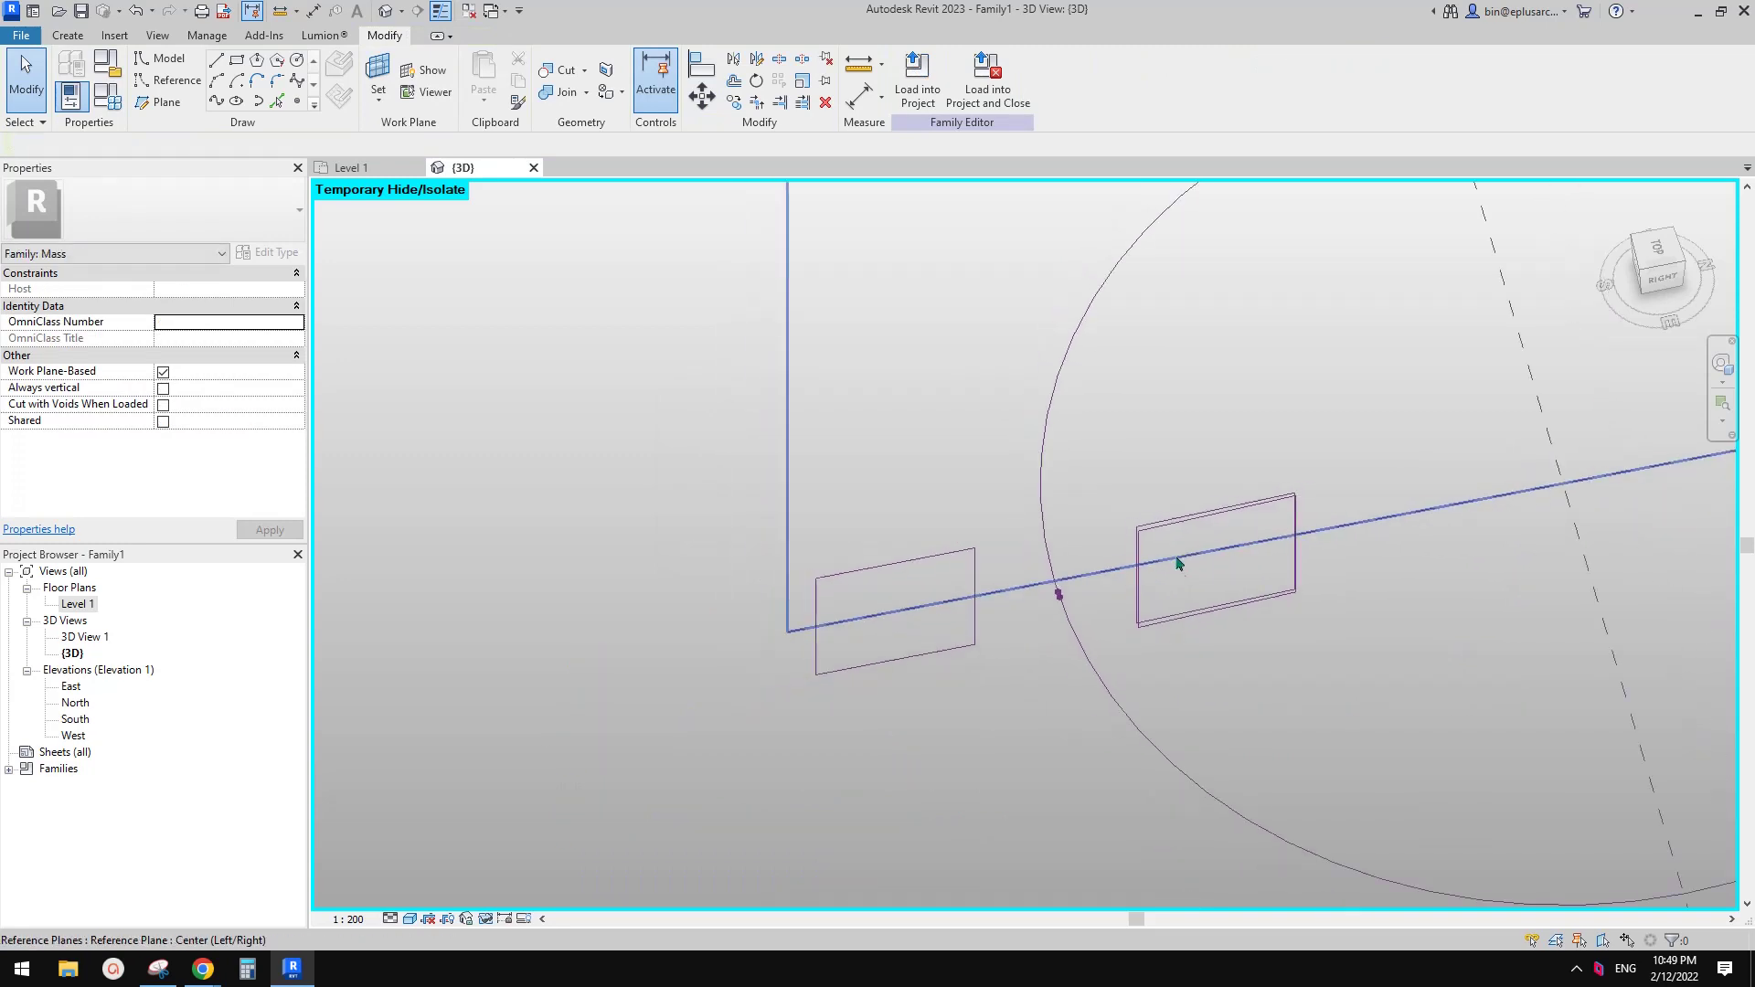
scroll(1018, 673, up, 3)
shift+middle_drag(1018, 673, 1232, 496)
drag(1237, 485, 1198, 454)
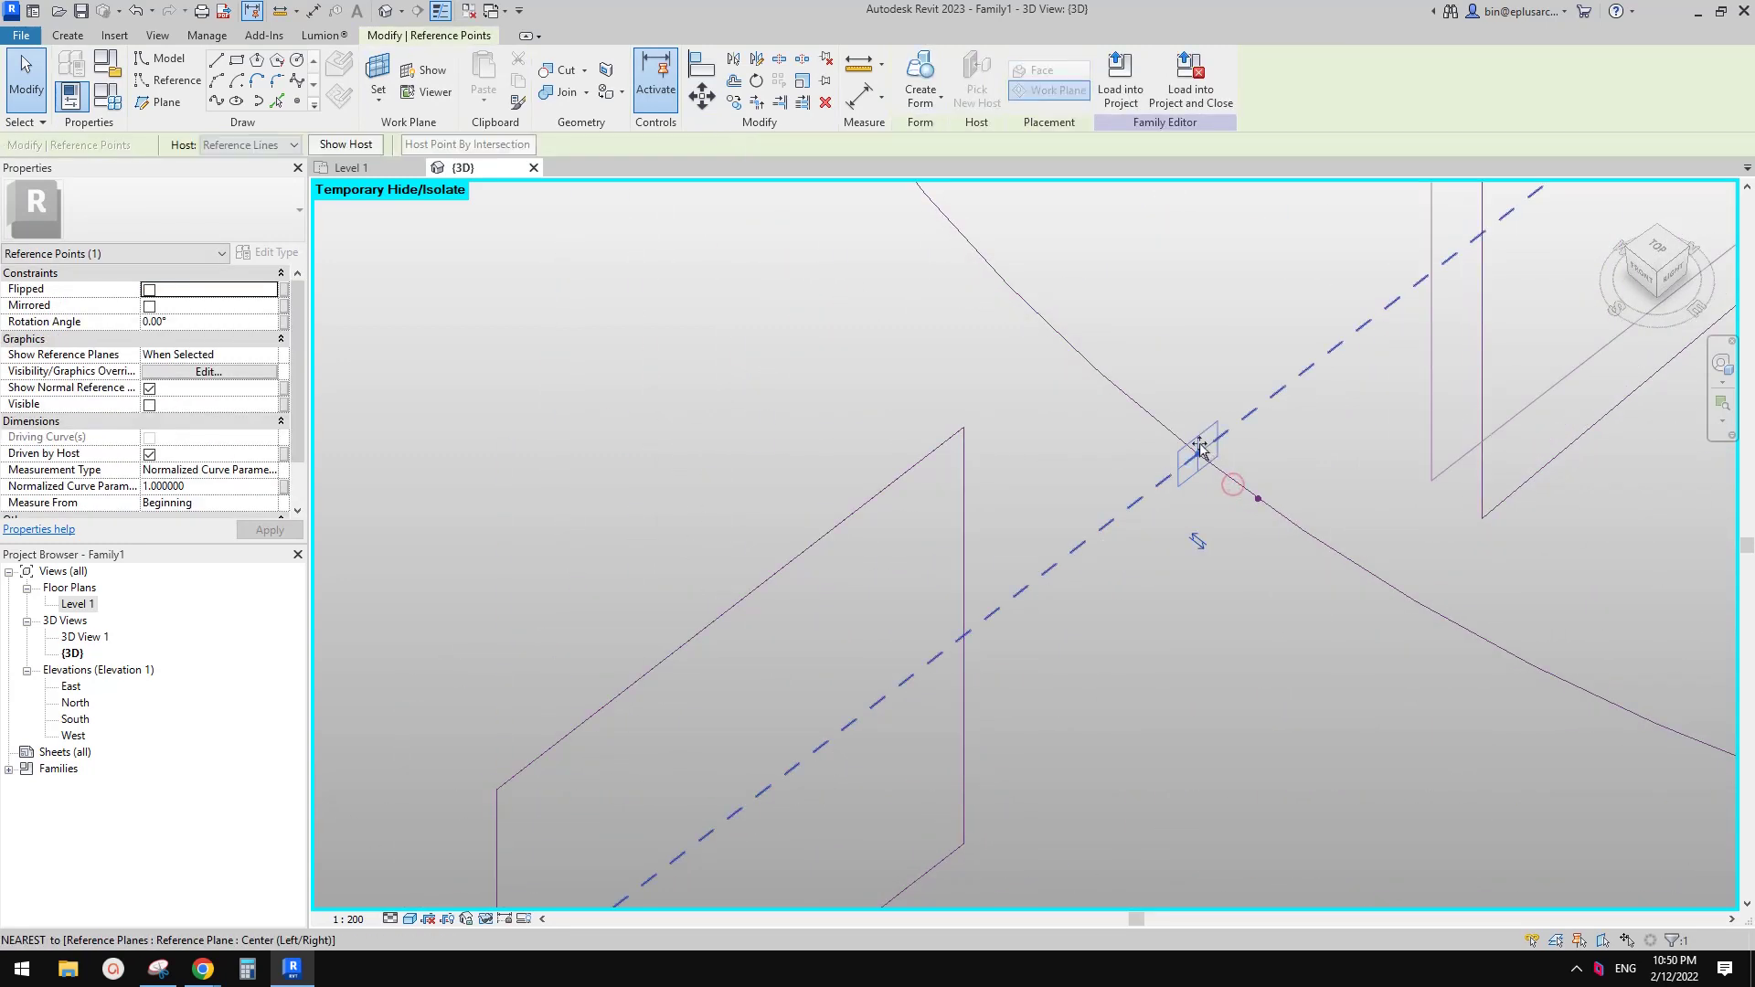
Set the neighbouring reference point's Normalized Curve Parameter to 0.99999 and accept the resulting changes.
click(1258, 498)
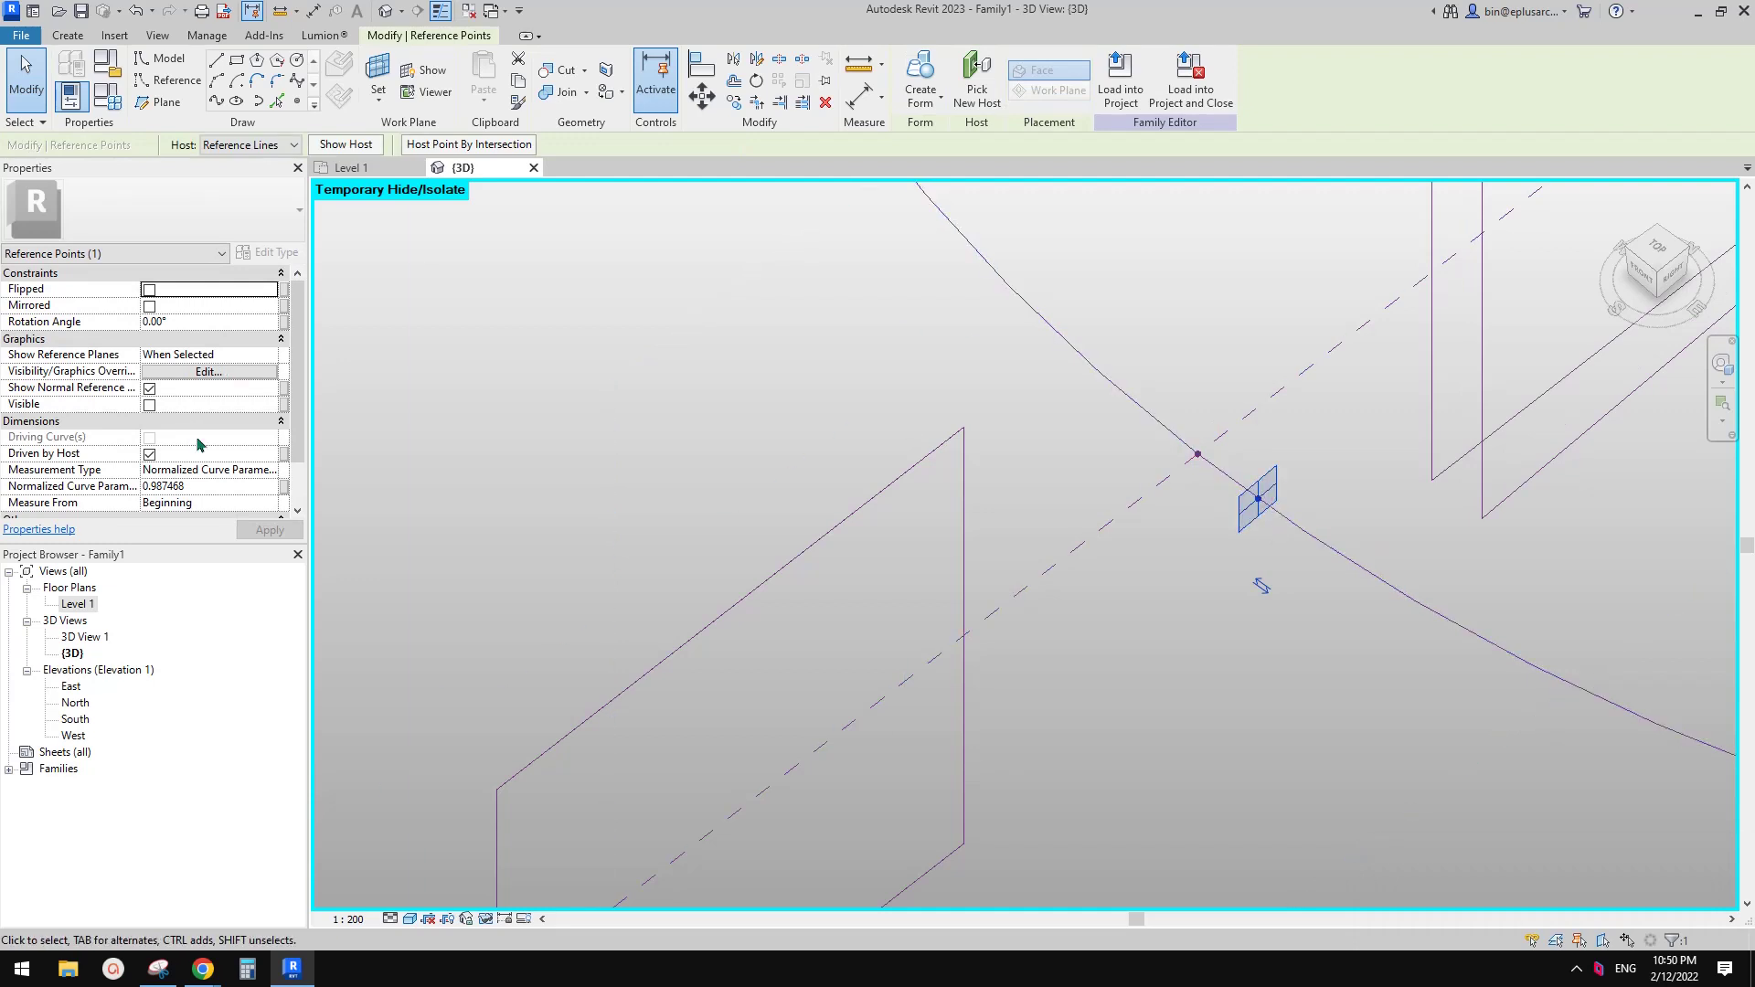
click(219, 487)
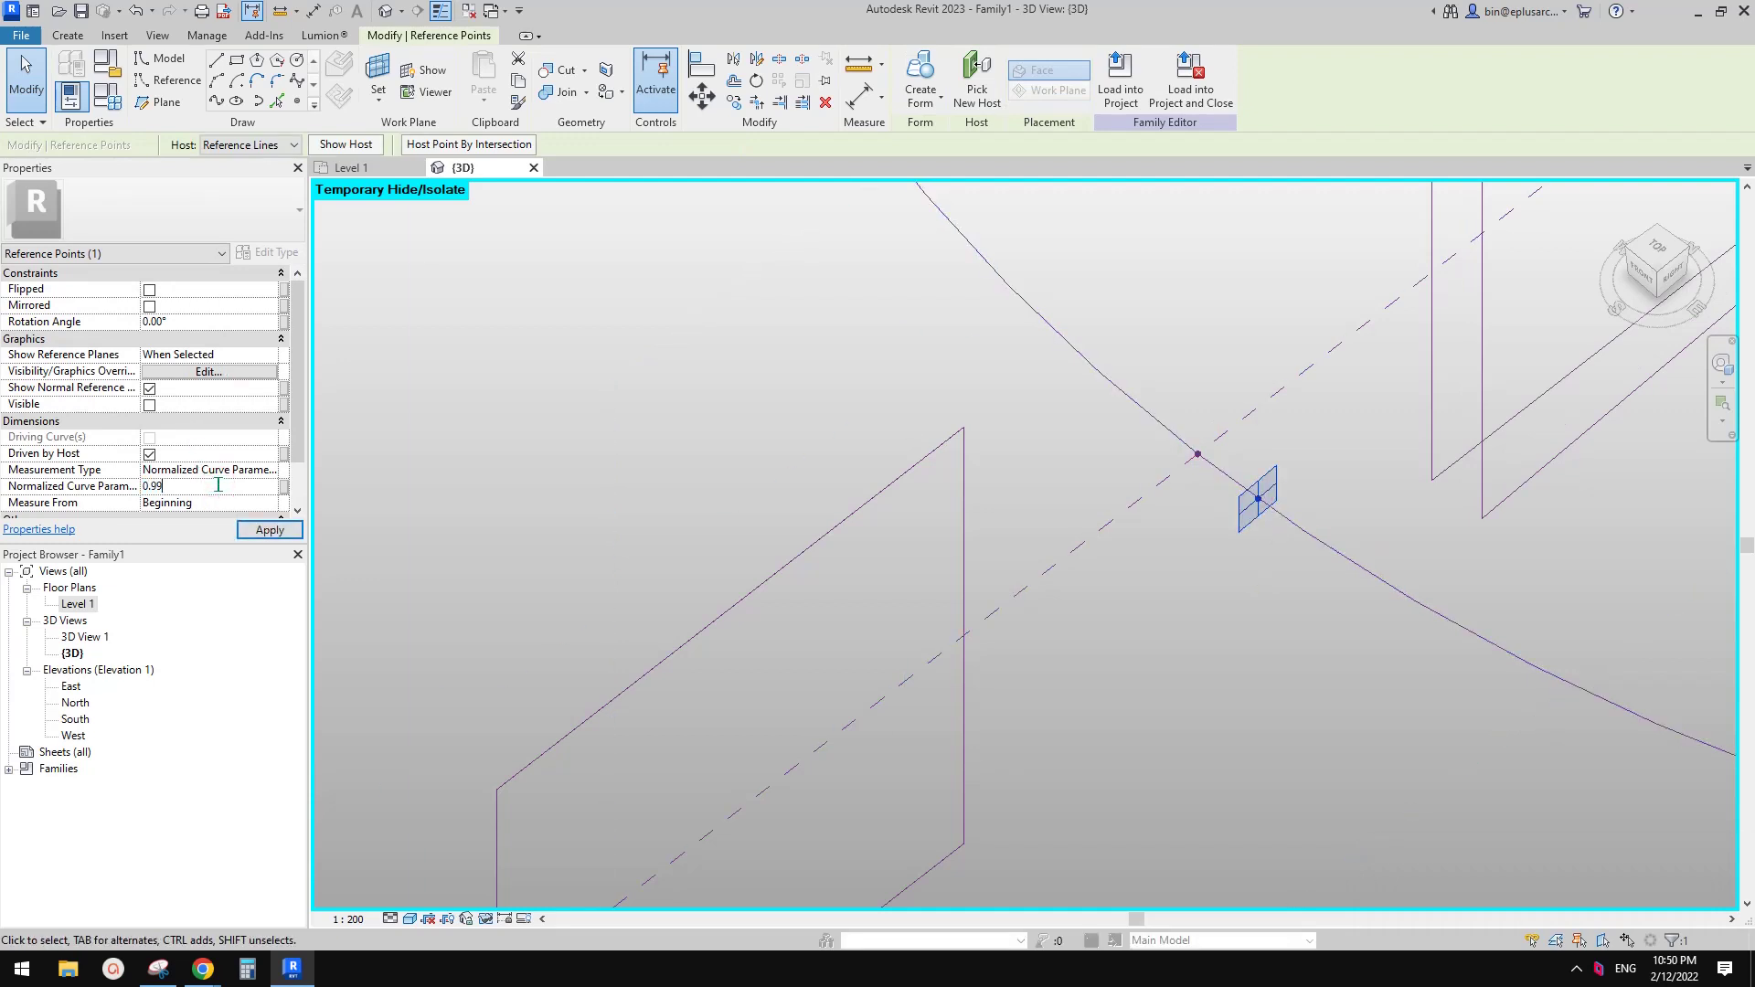
key(Return)
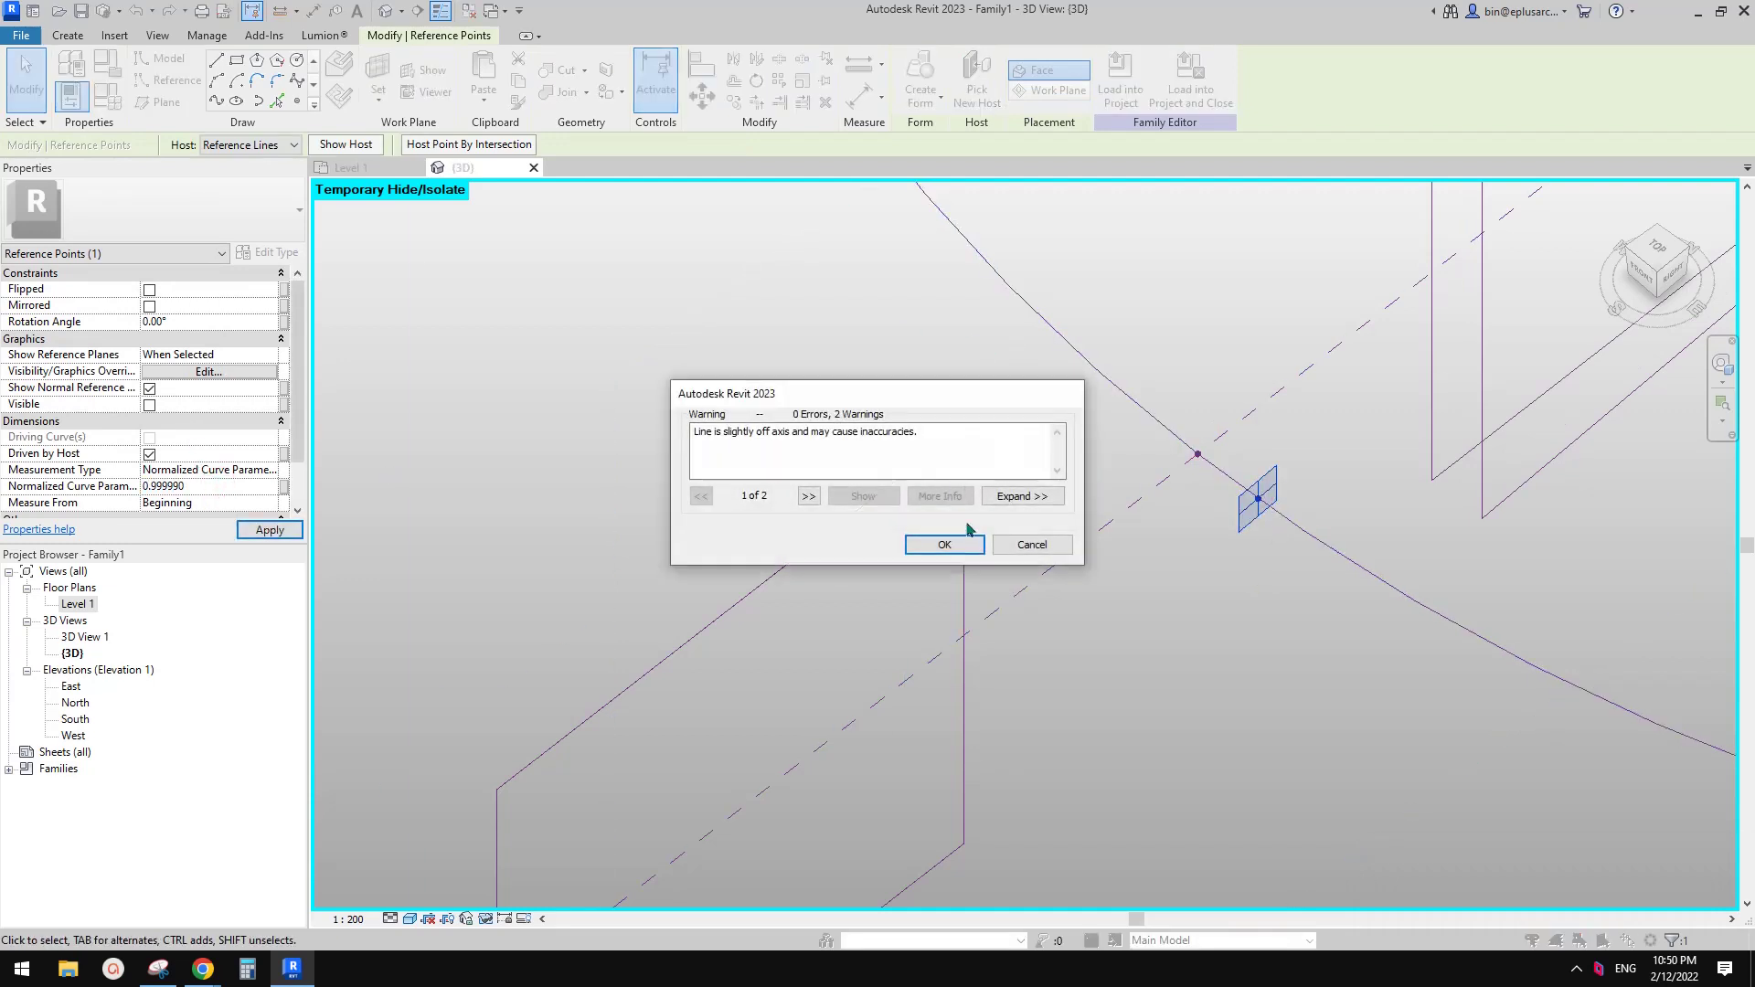
click(948, 538)
key(Escape)
Restore the temporarily hidden form and examine how its two end faces line up with the reference points on the circle.
scroll(980, 365, down, 4)
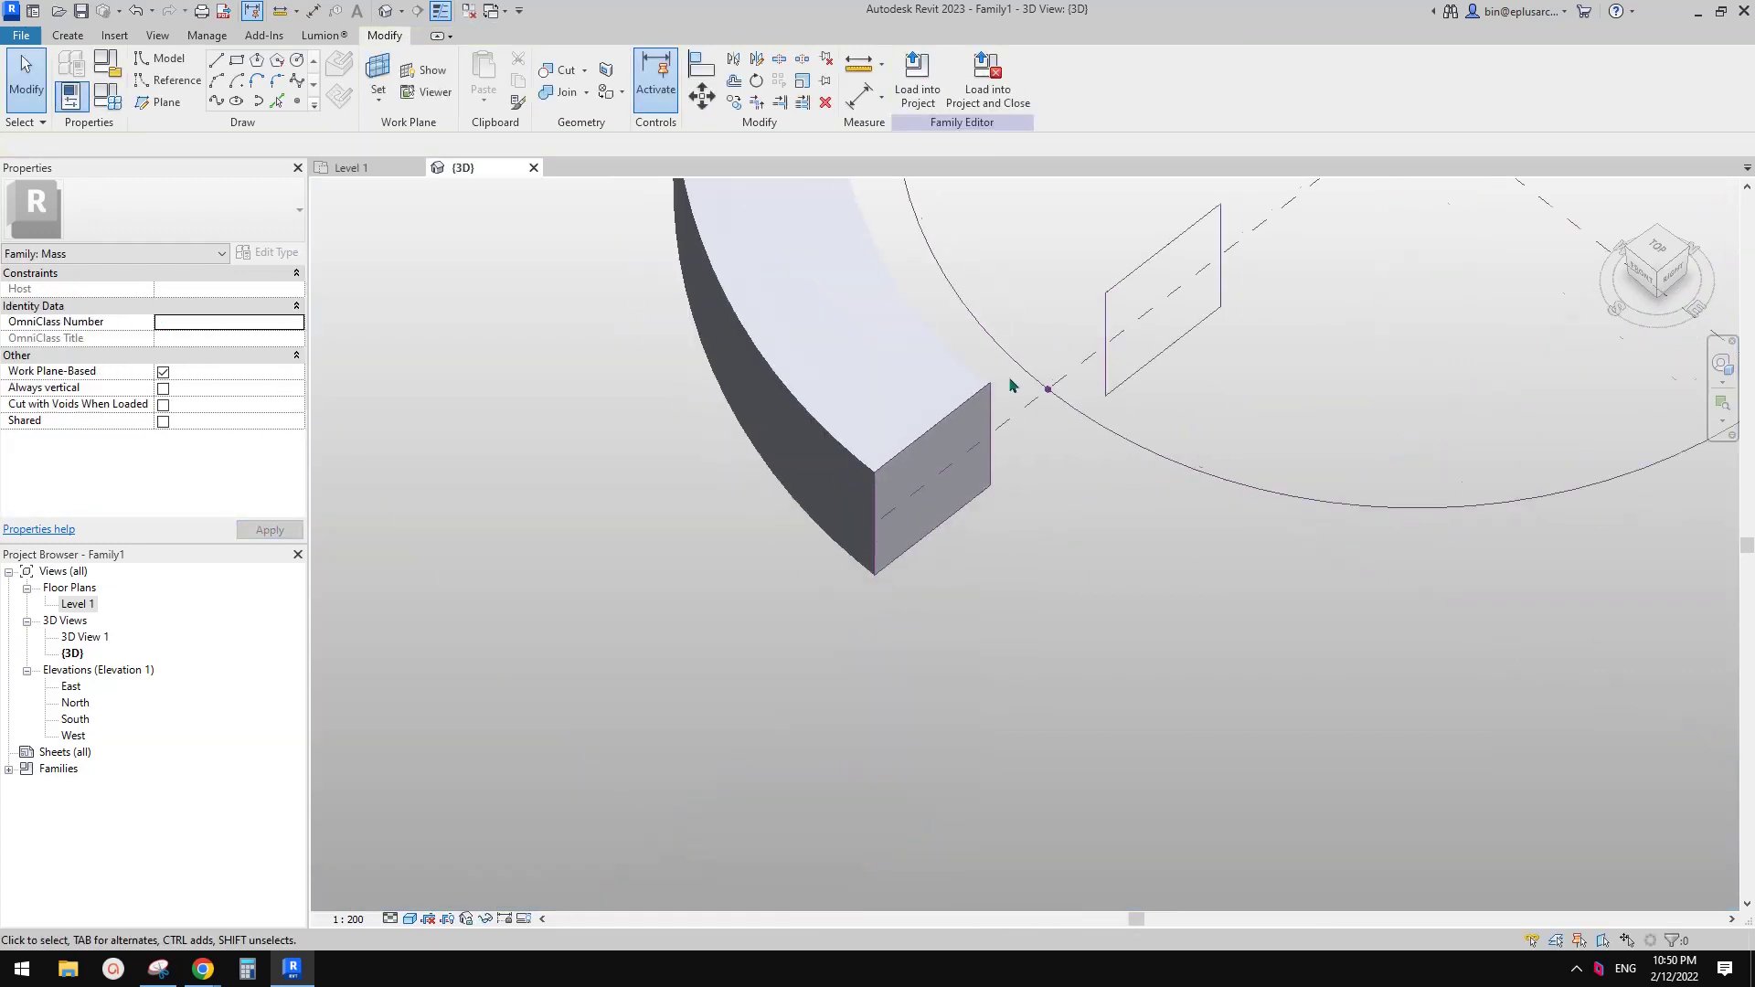
mouse_move(860, 618)
middle_down()
mouse_move(984, 500)
mouse_move(942, 647)
mouse_move(863, 649)
middle_up()
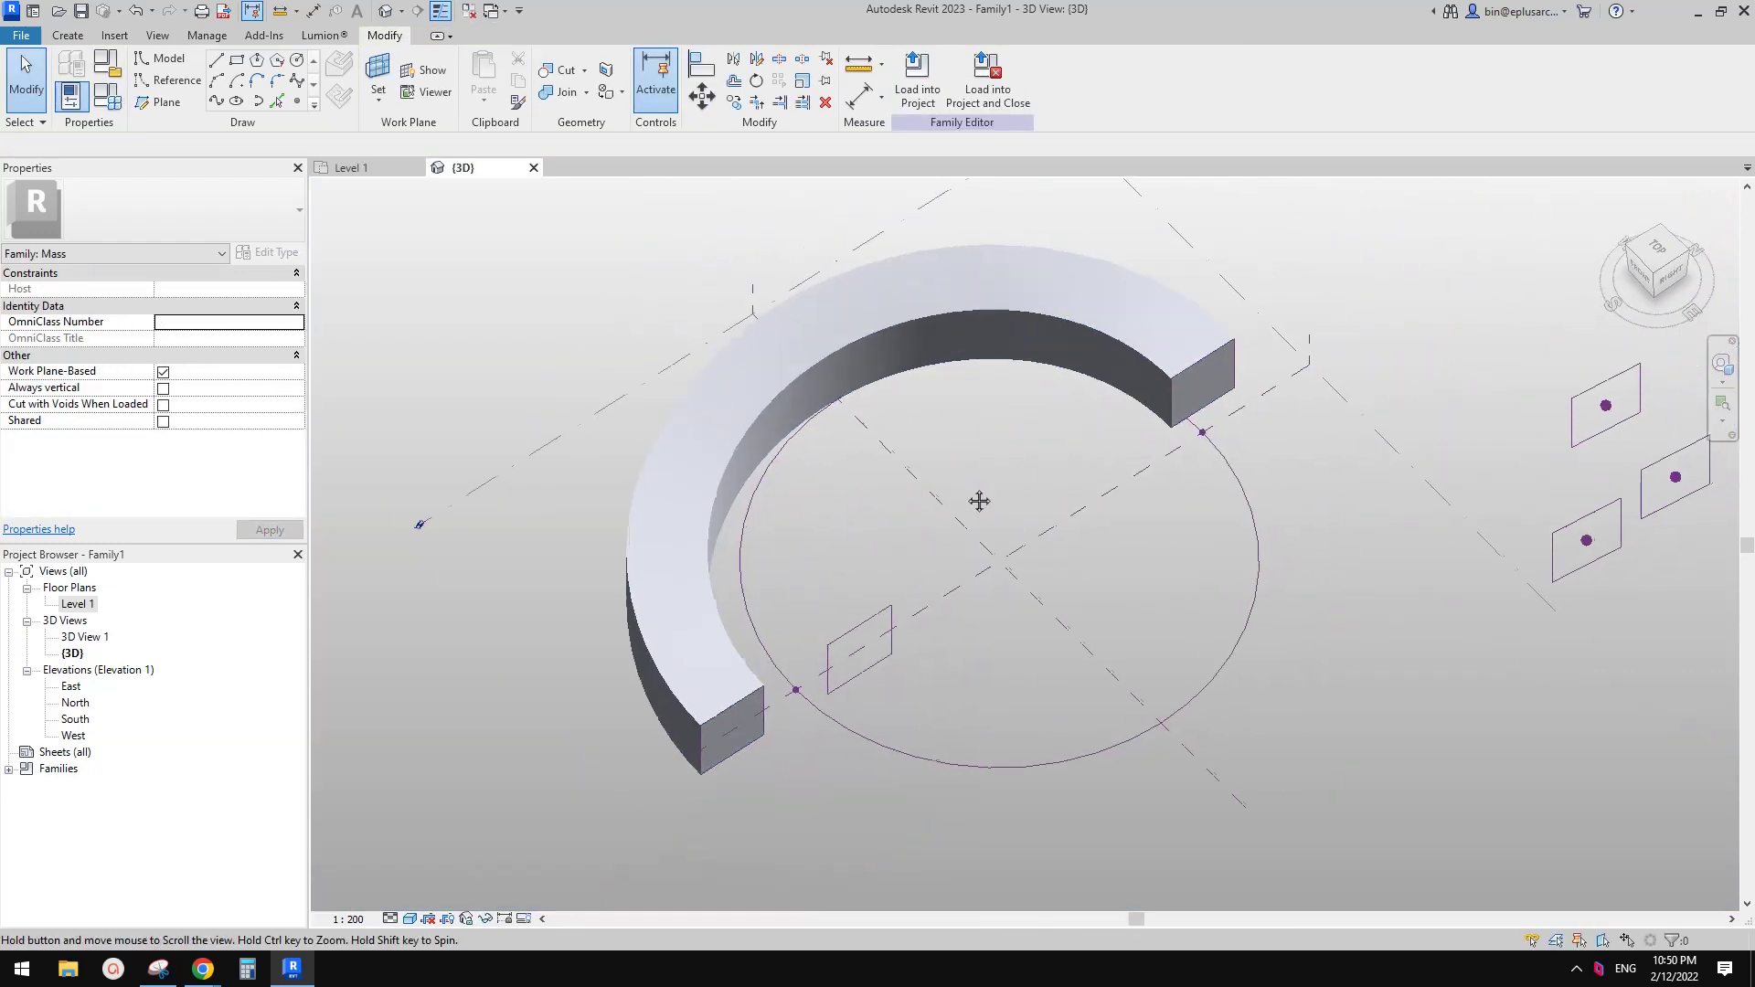
scroll(1293, 412, up, 4)
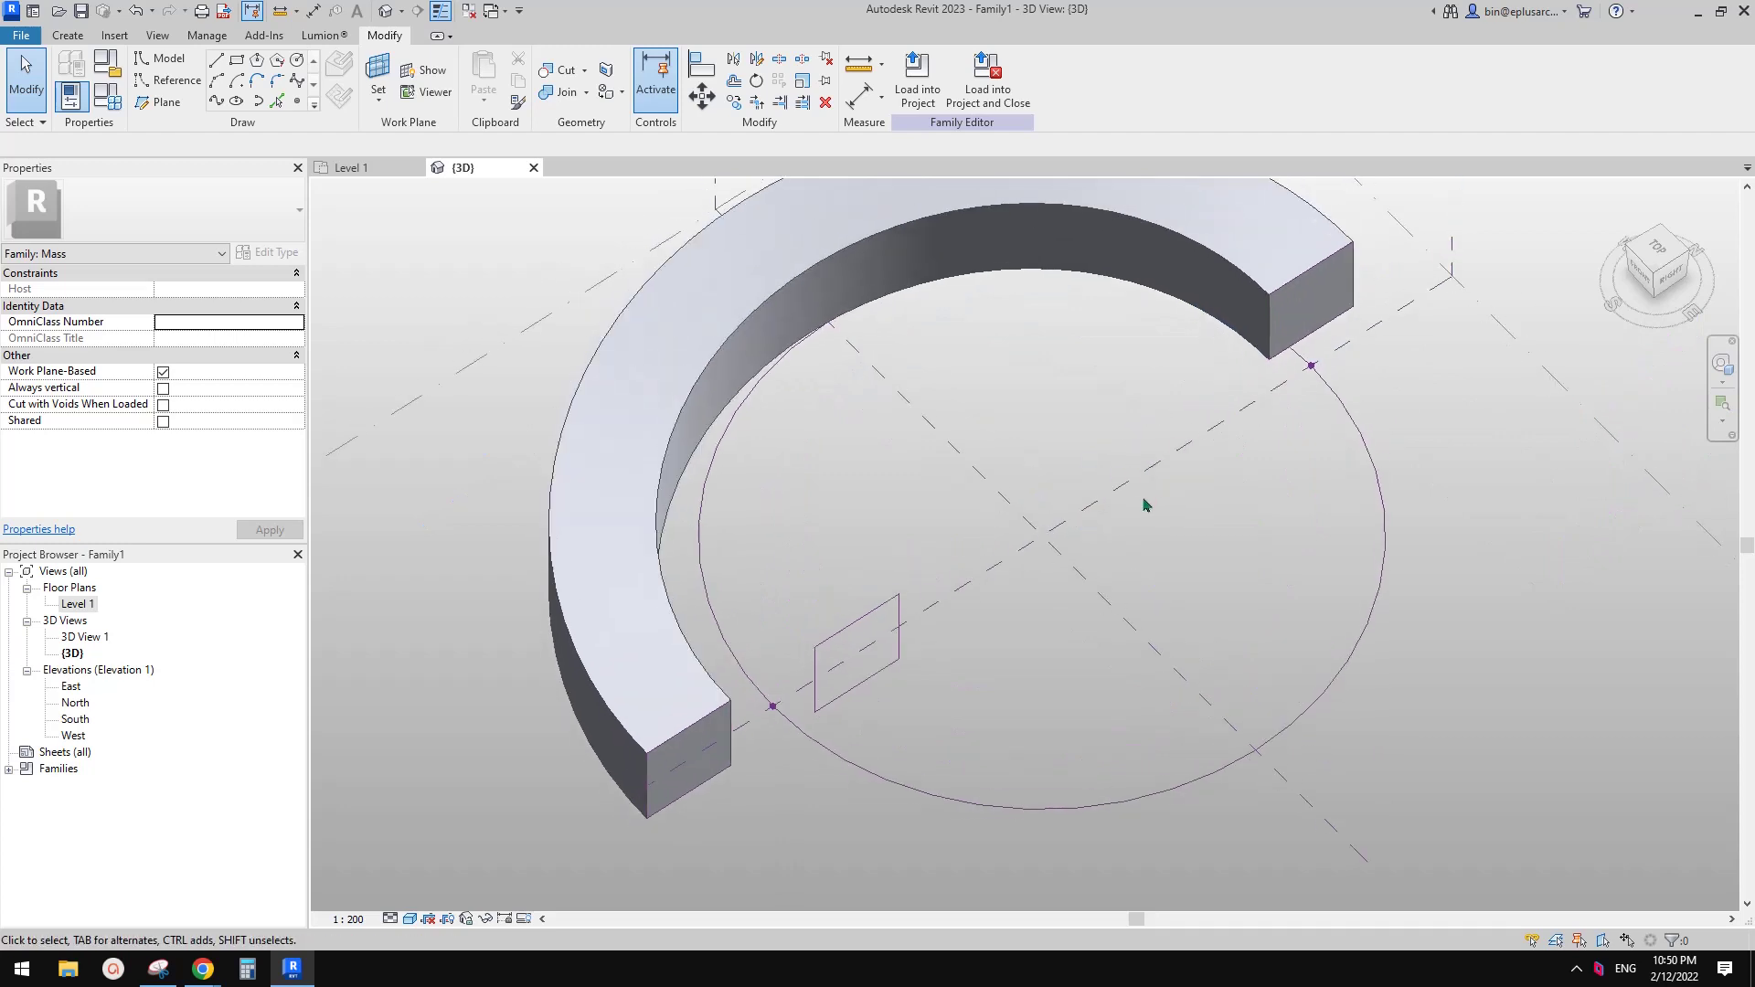
middle_drag(1219, 419, 1246, 494)
scroll(1252, 480, up, 5)
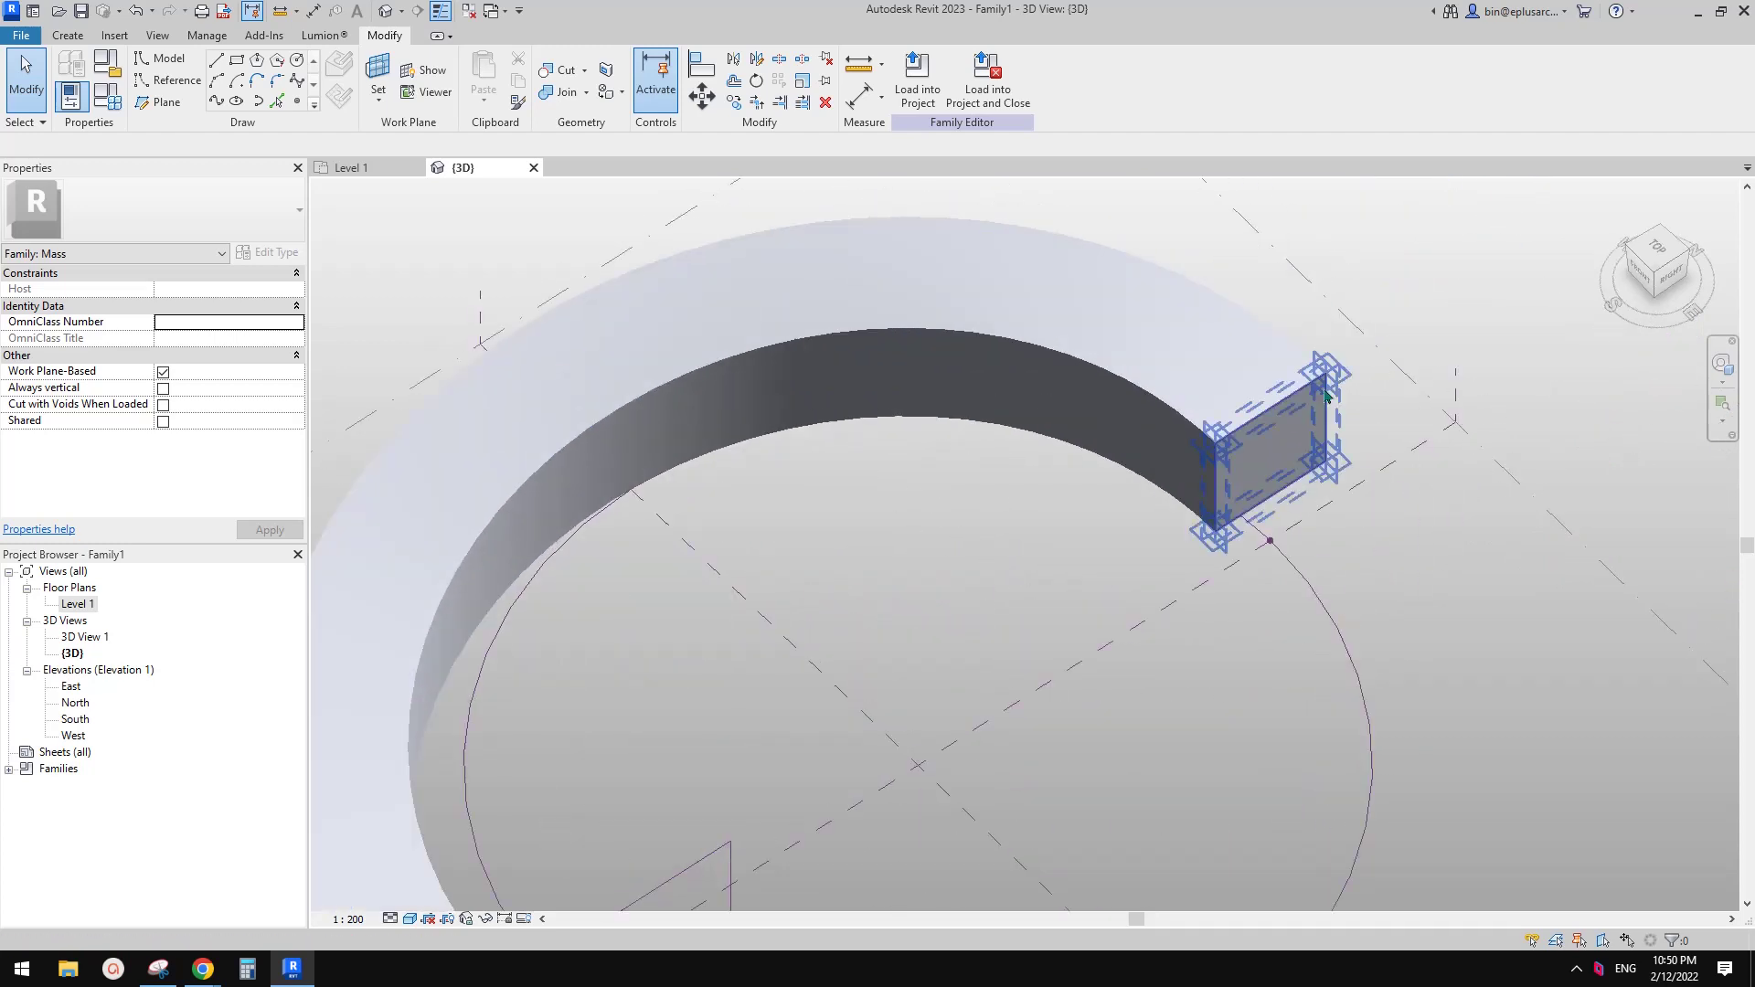
scroll(1302, 441, down, 3)
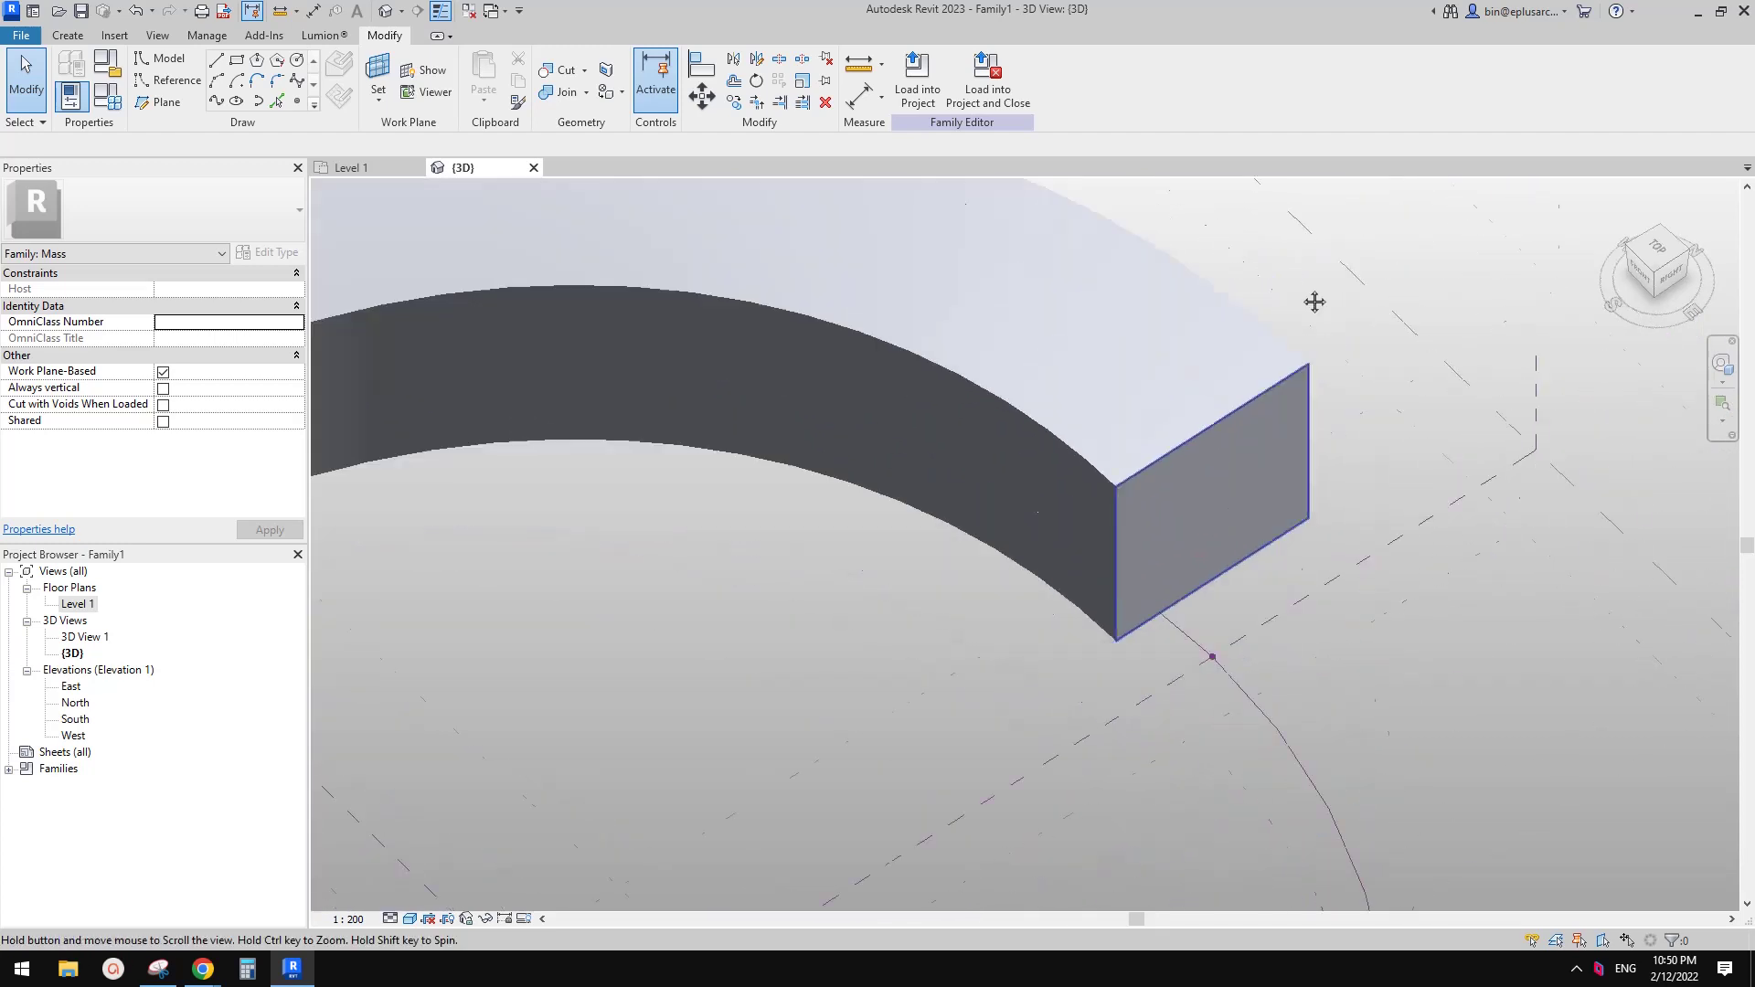
scroll(1238, 443, up, 1)
middle_drag(1238, 403, 1306, 321)
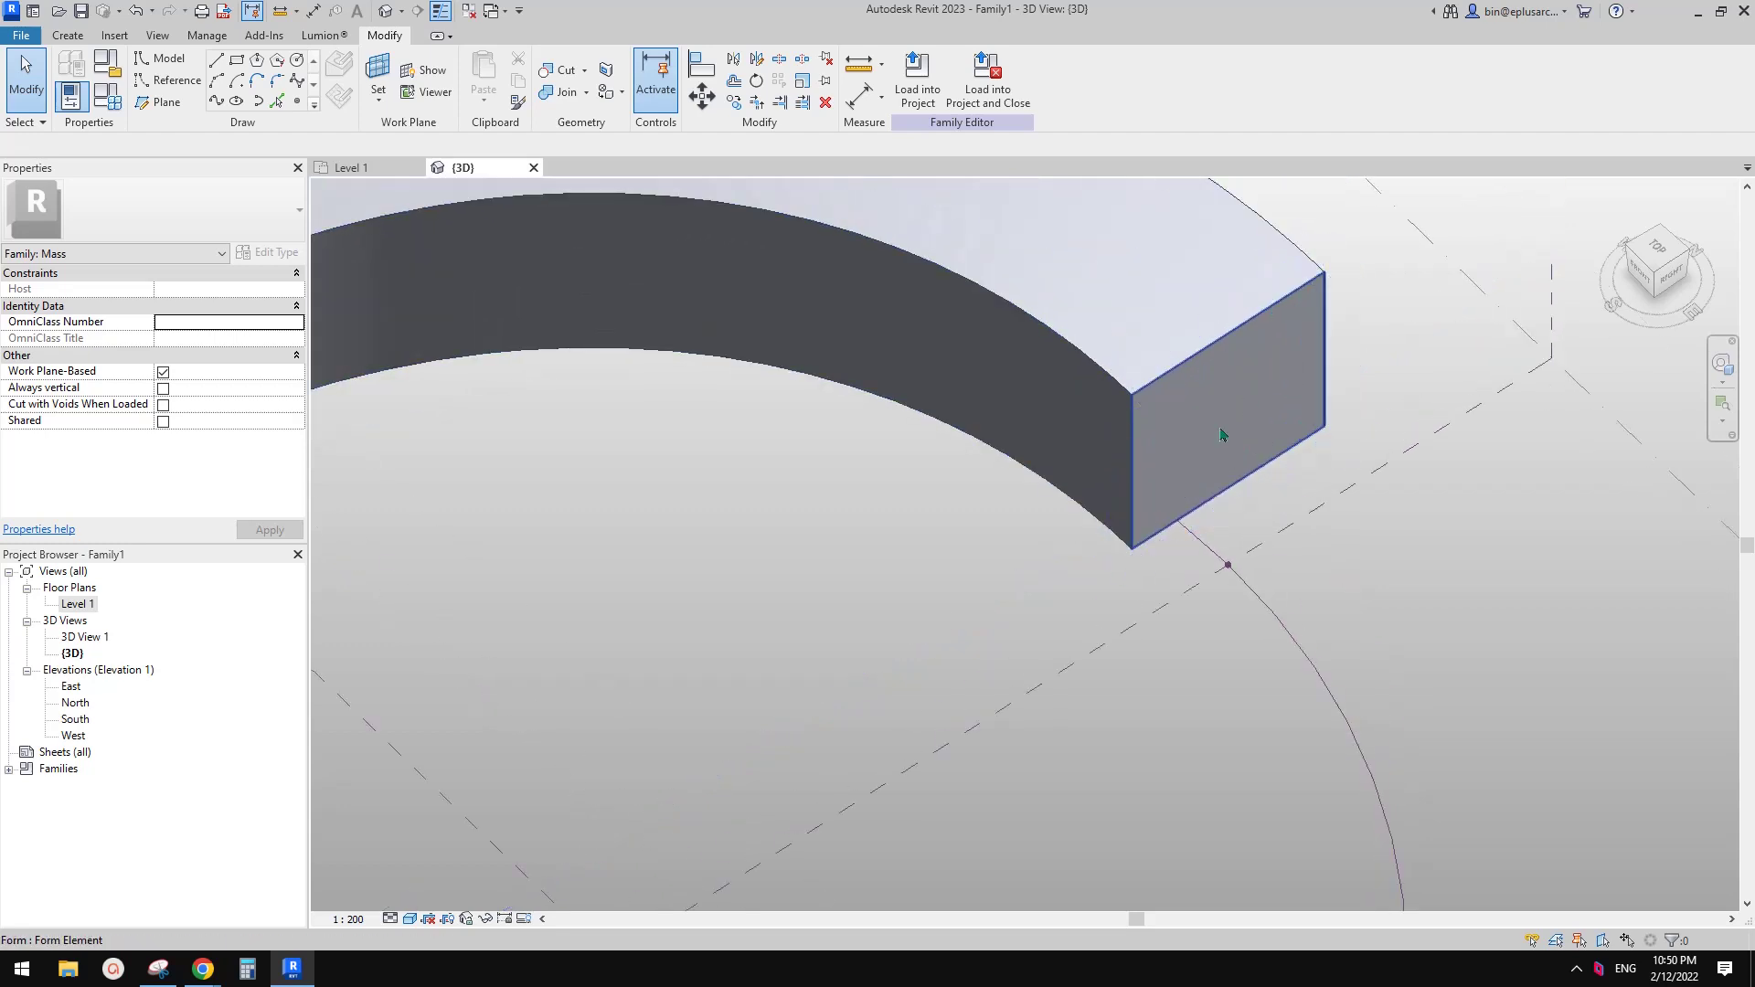
scroll(1234, 622, up, 3)
Try to slide the overlapping reference points along the circle at the form's far end, and undo the changes.
click(1230, 633)
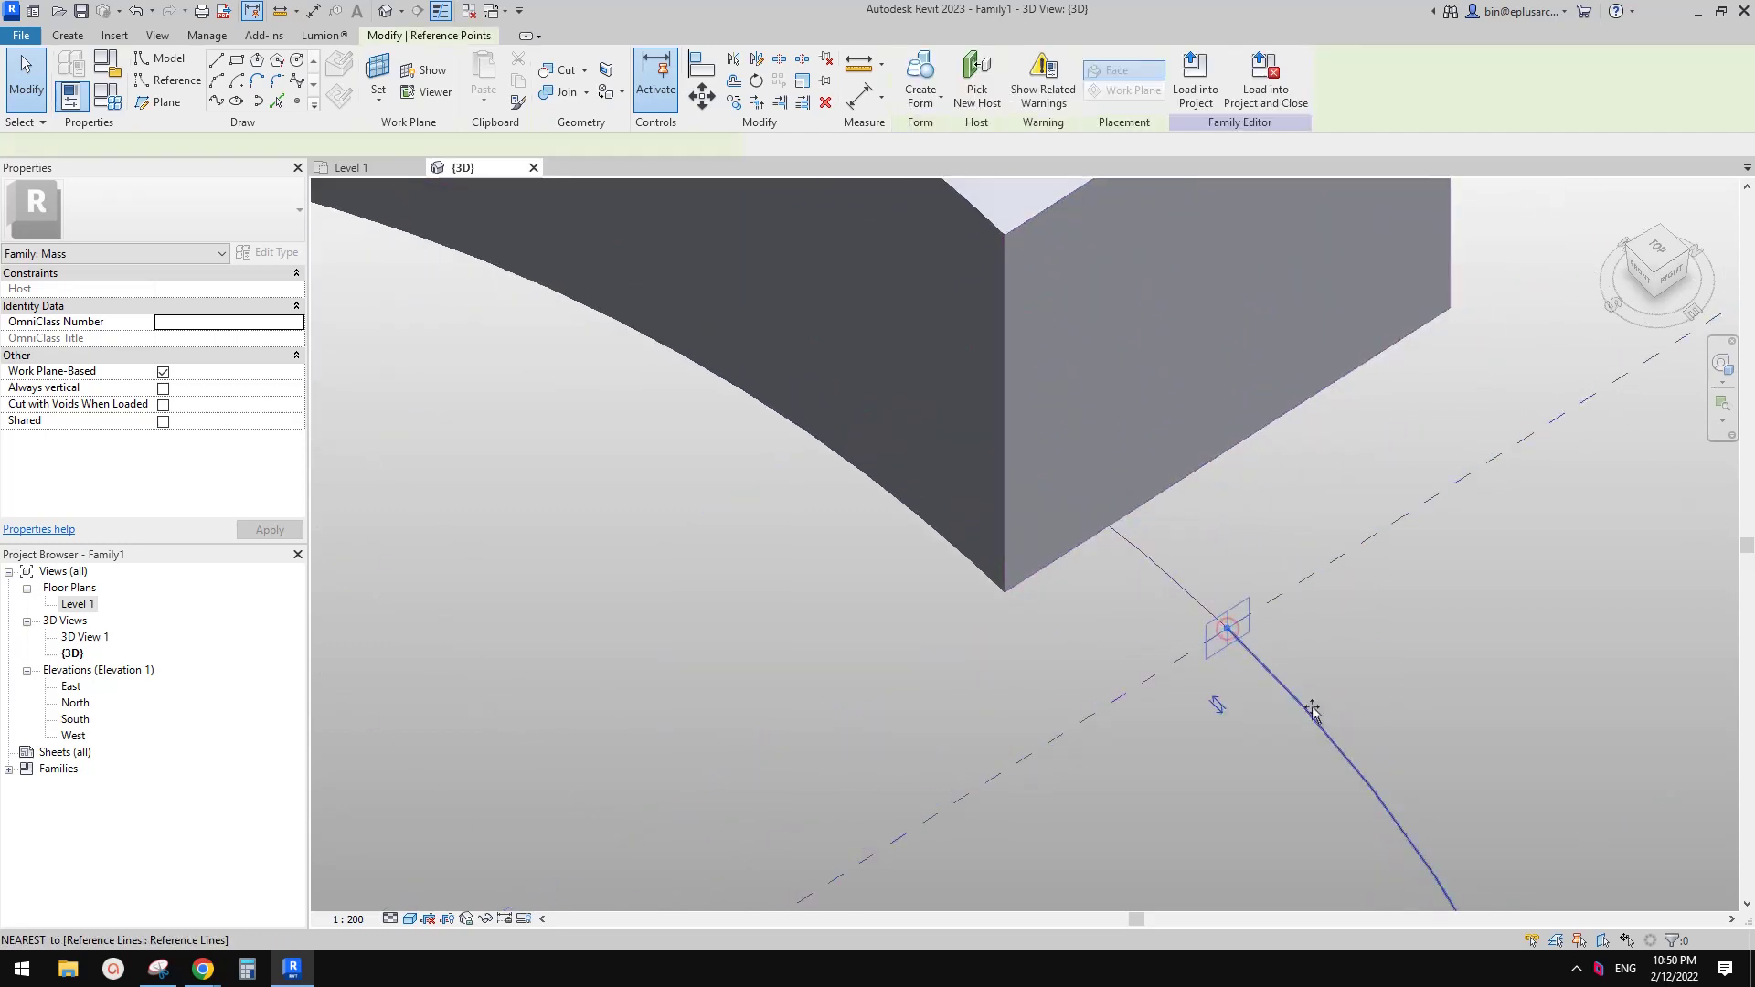
key(Escape)
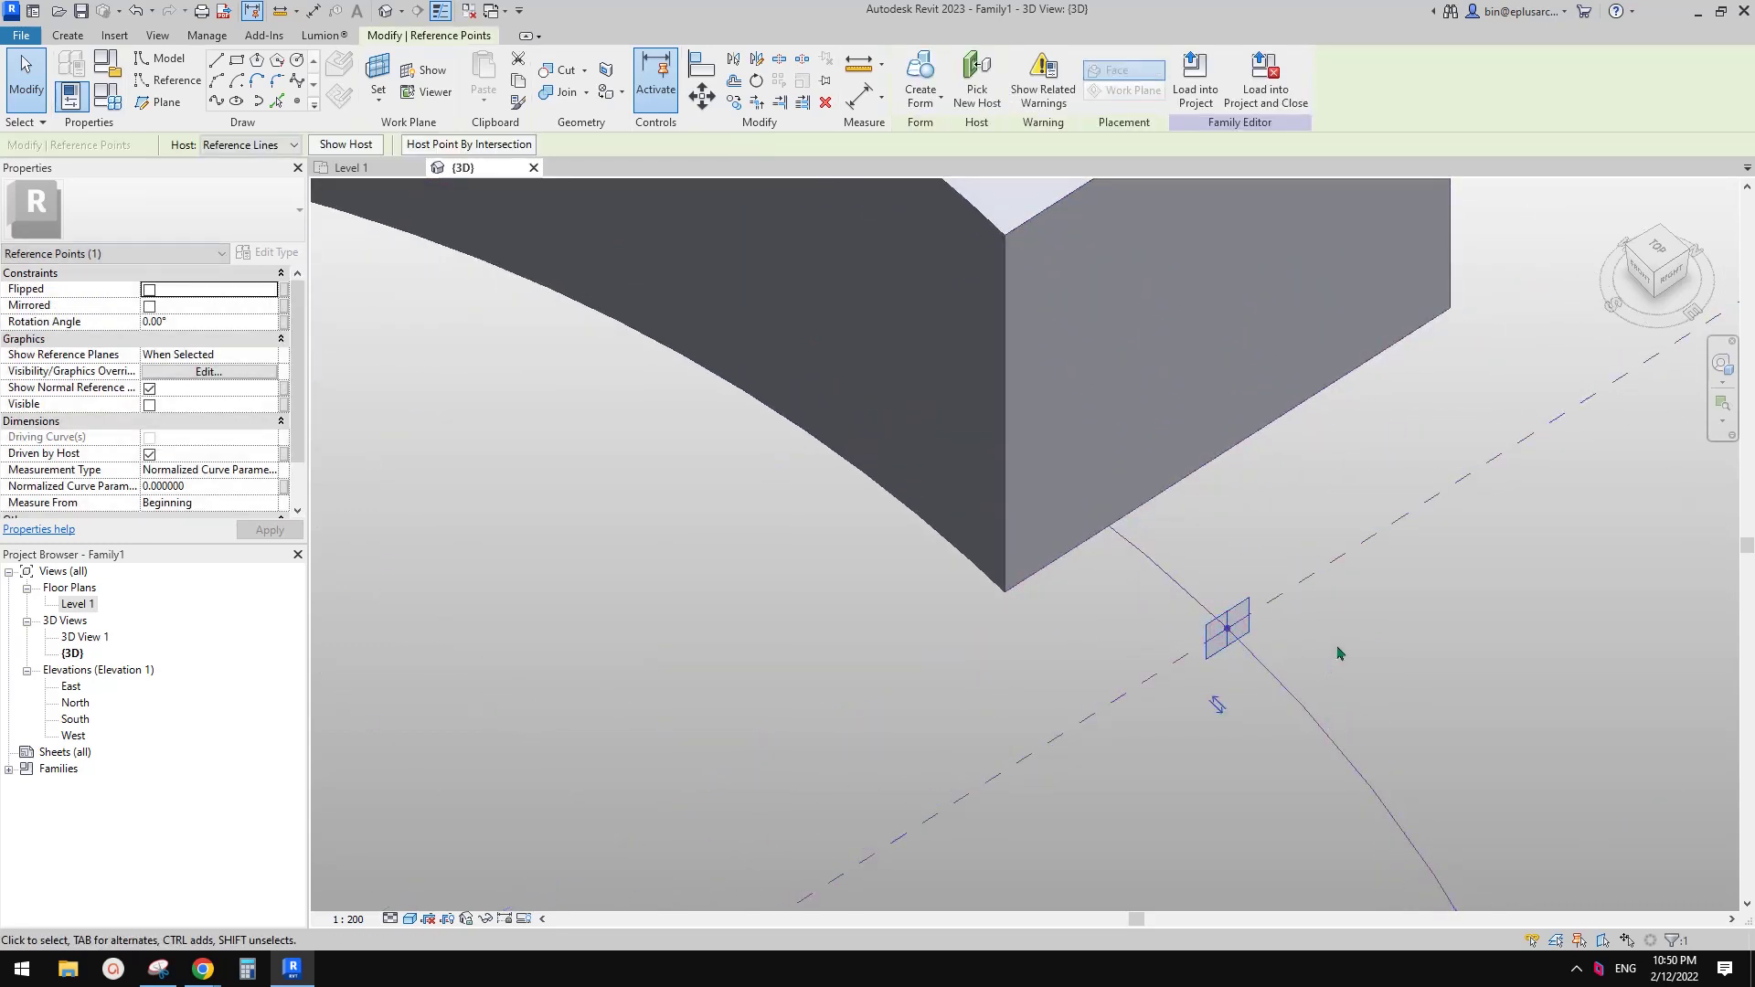
drag(1230, 633, 1335, 740)
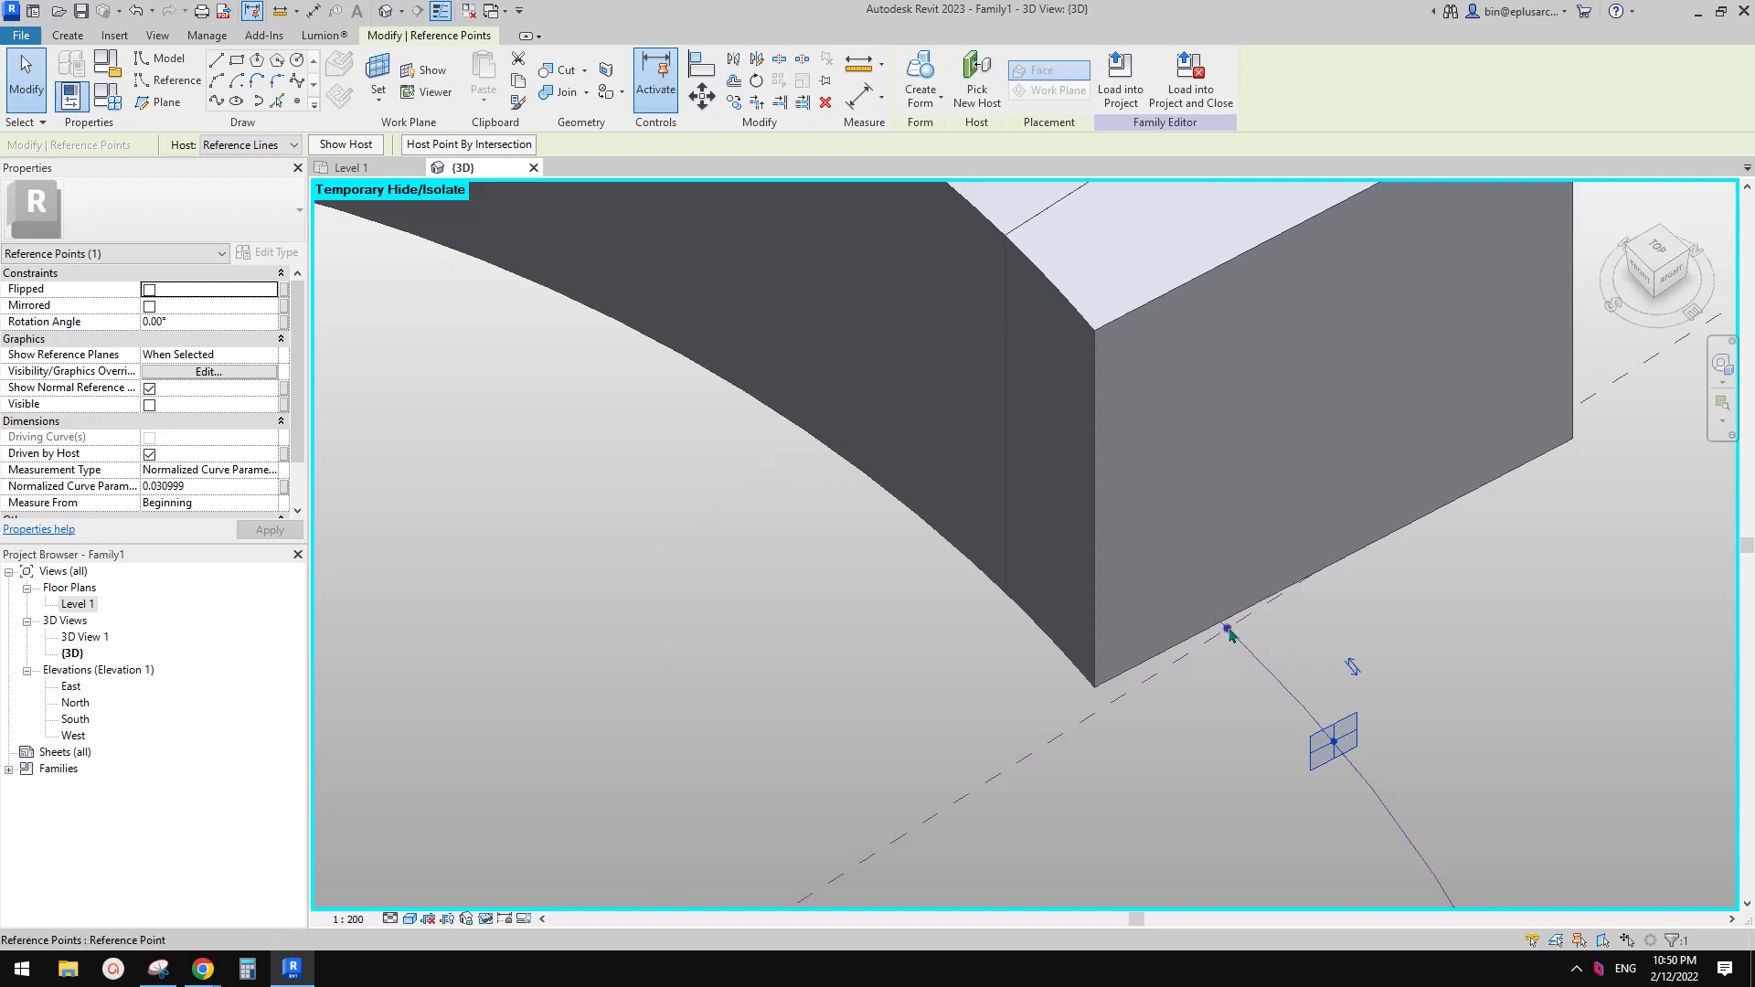
drag(1230, 632, 1227, 630)
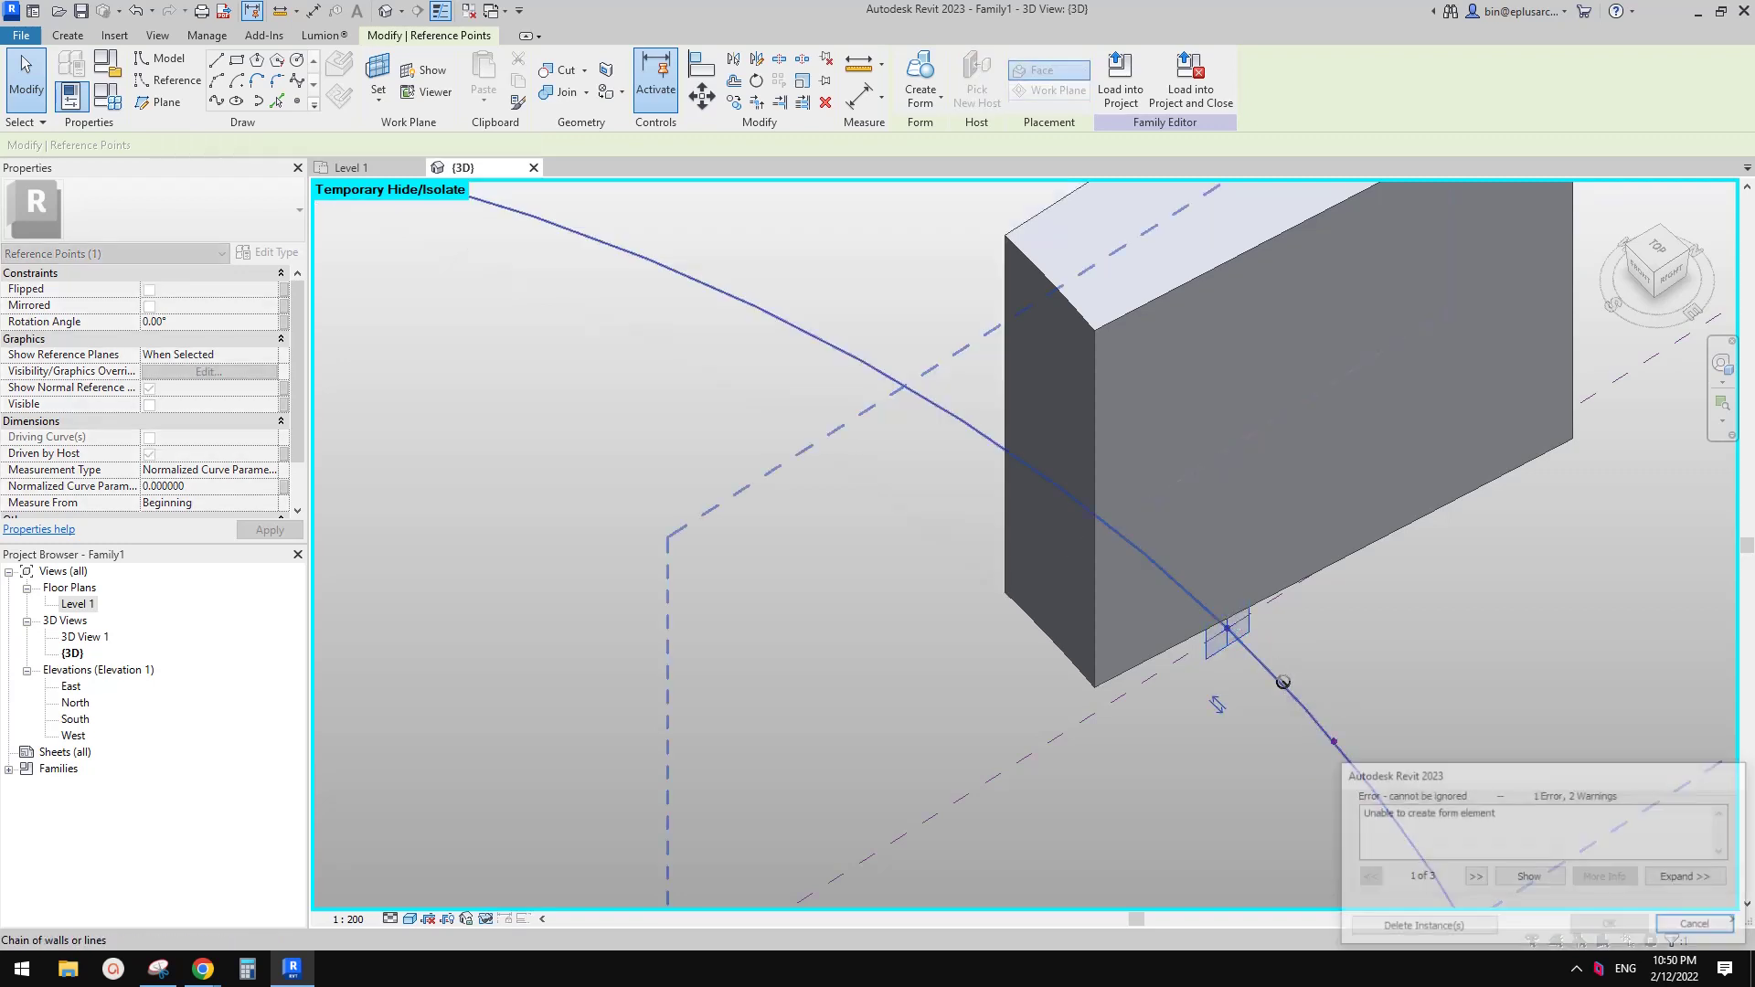
click(1423, 928)
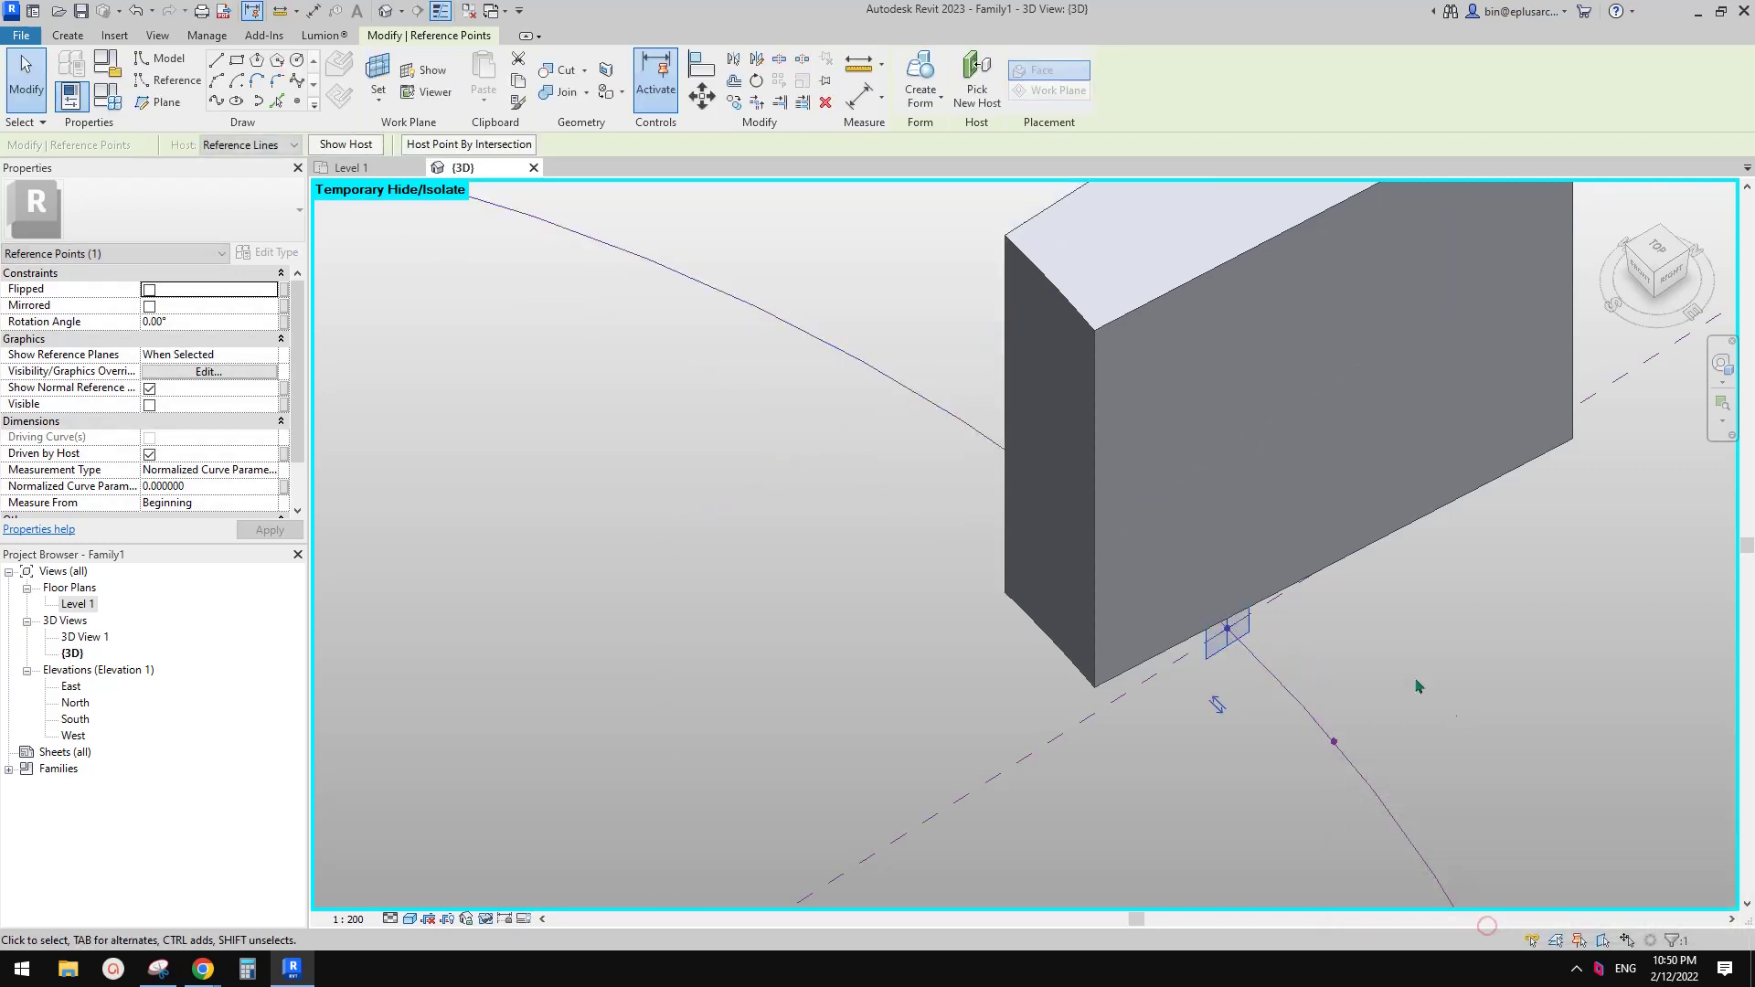
scroll(1231, 520, down, 6)
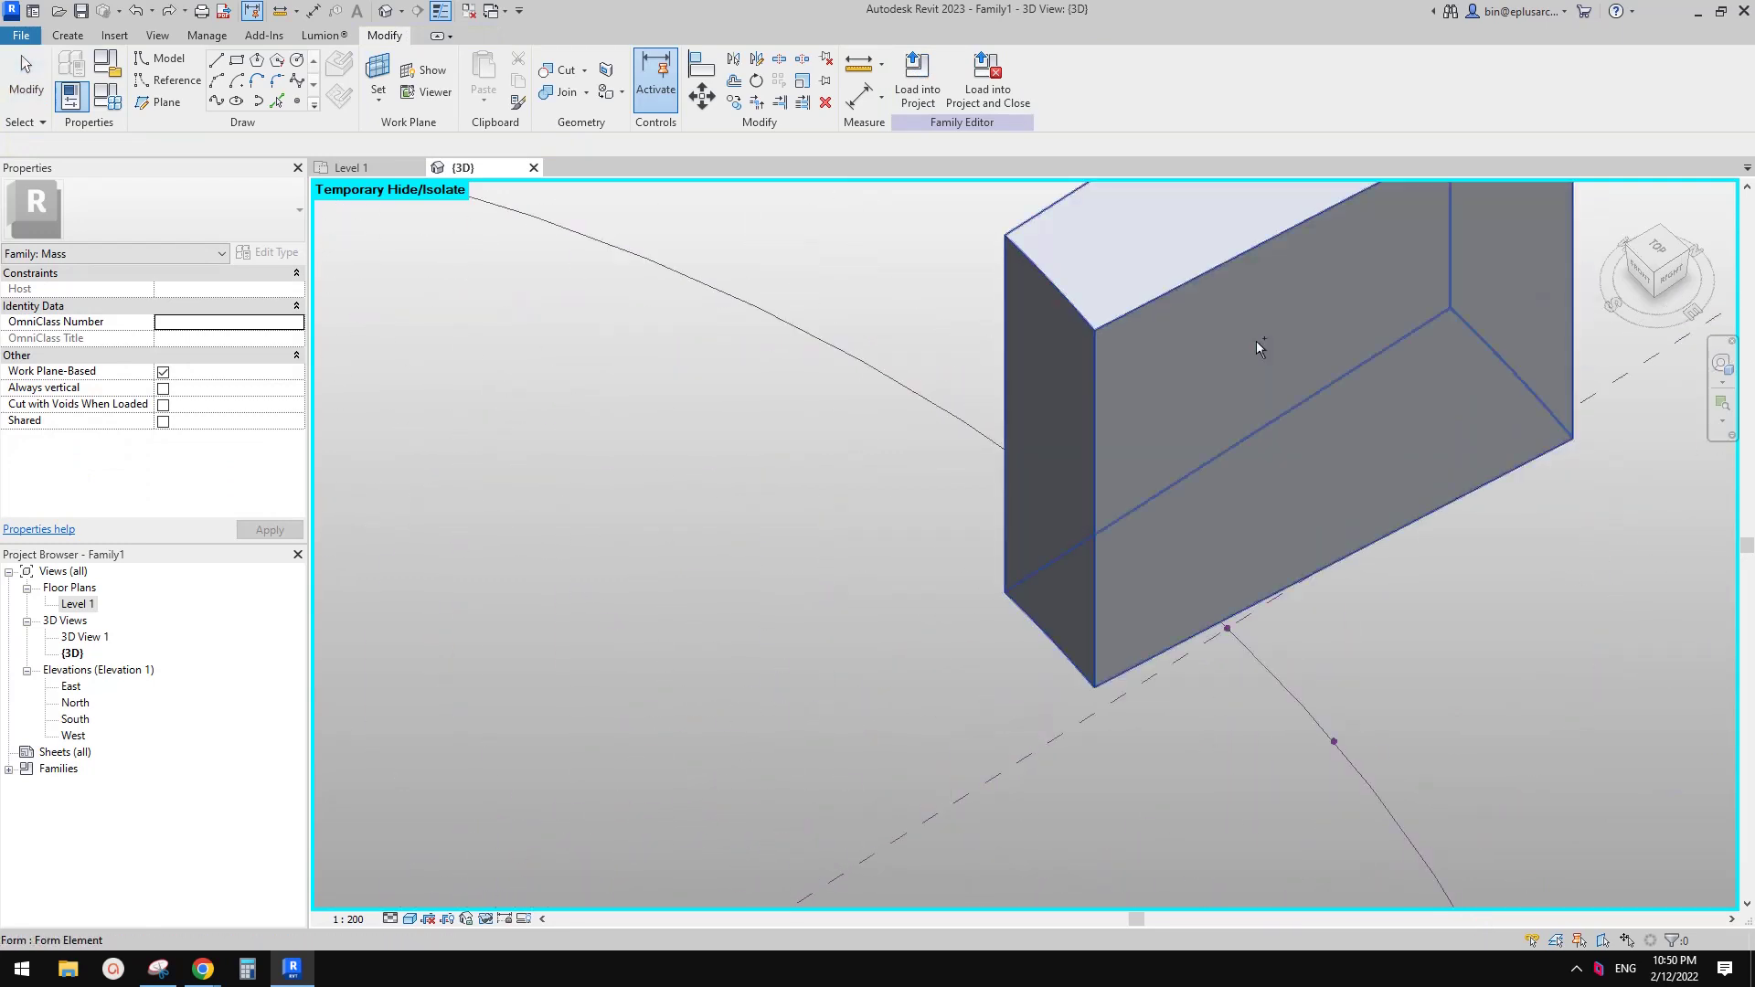
key(ctrl+z)
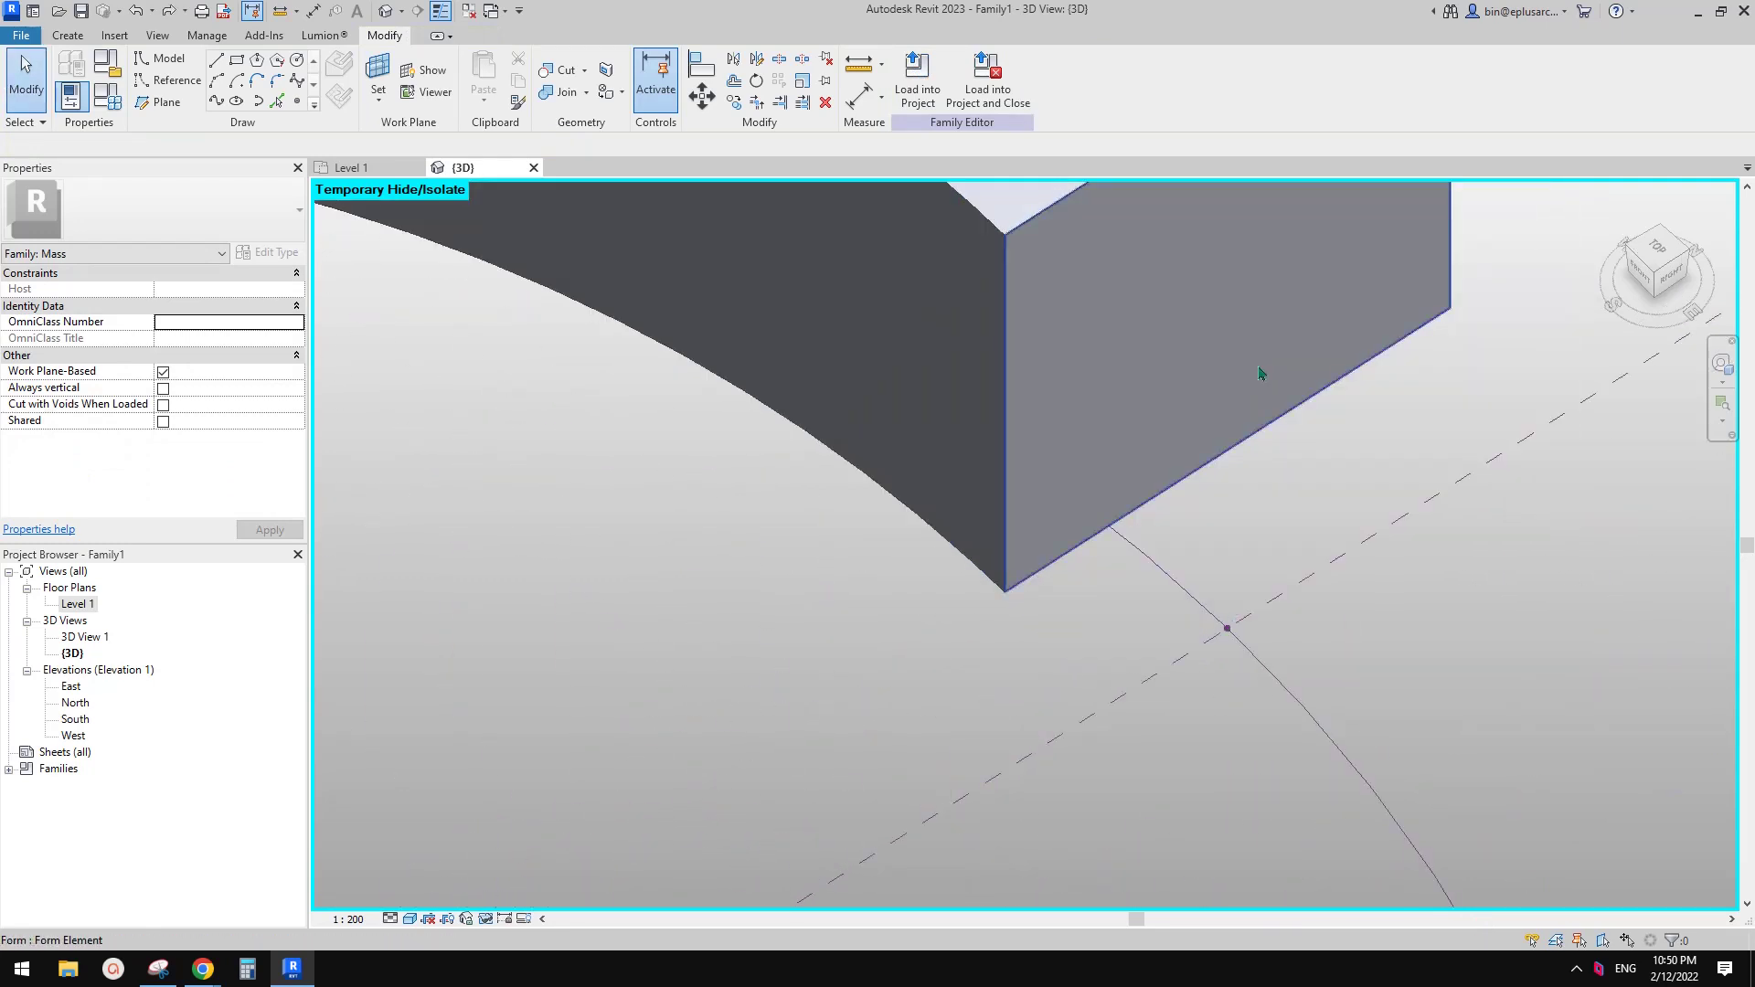
Temporarily hide the half-ring form and the thin form at its far end, leaving the reference geometry.
scroll(1253, 371, down, 2)
scroll(1249, 378, down, 3)
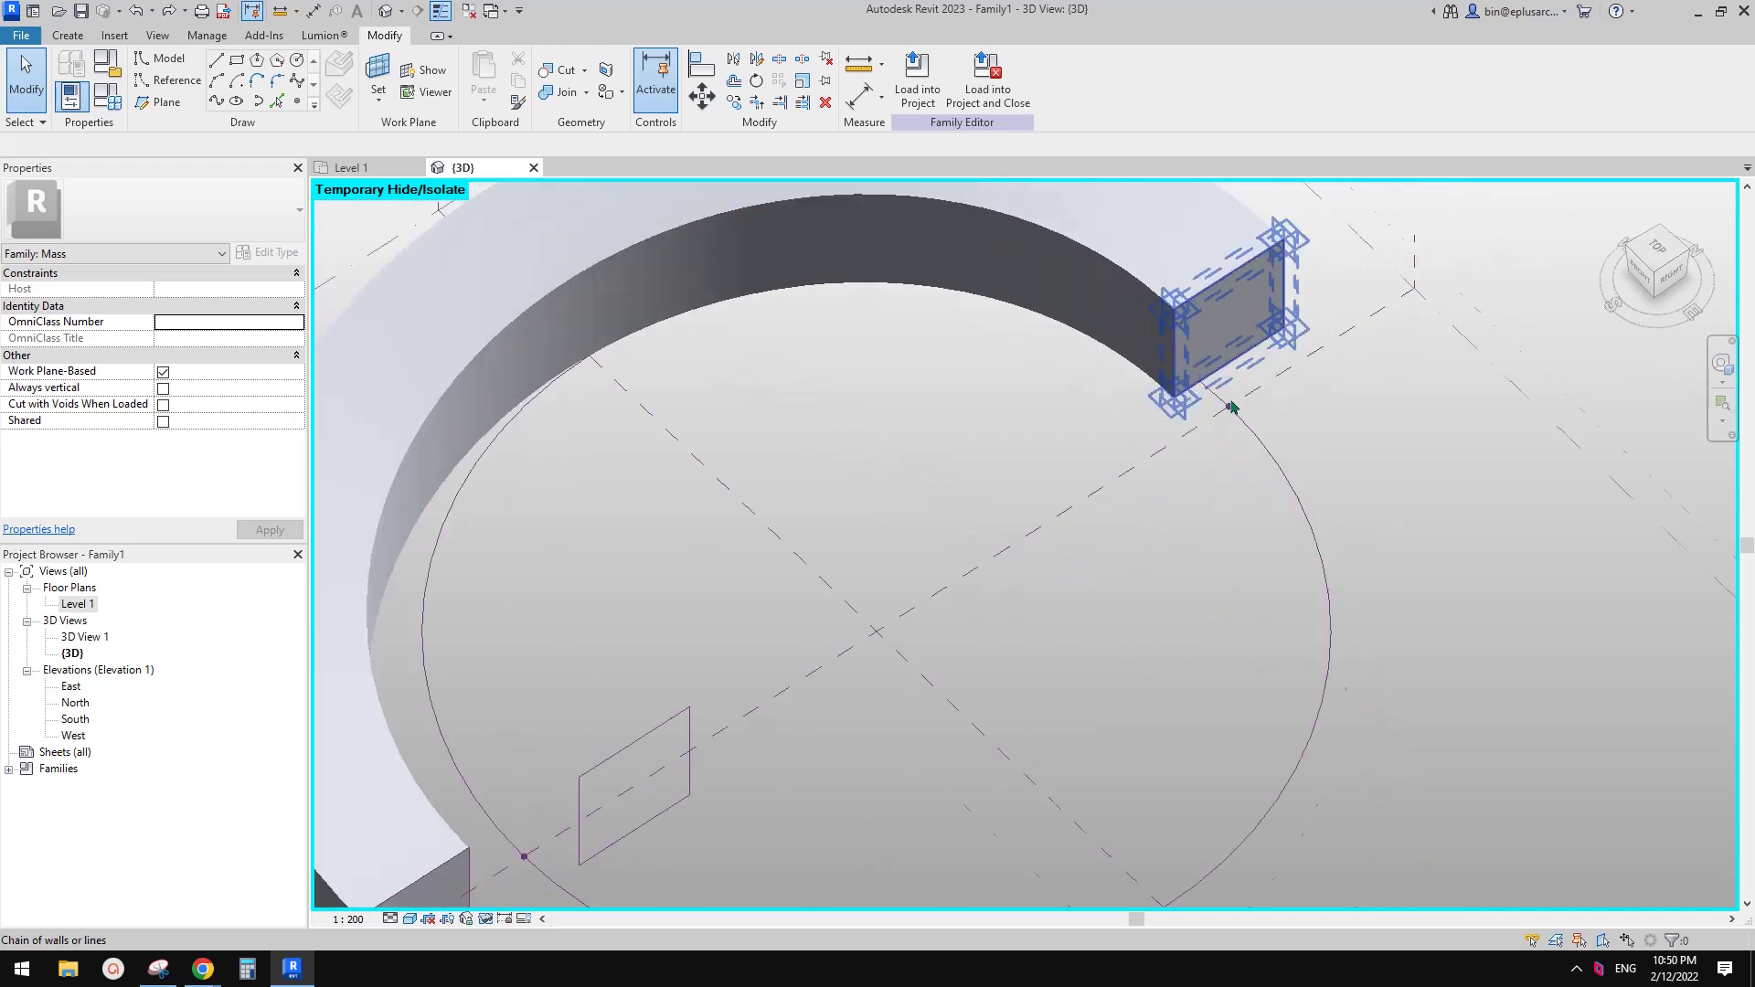
click(1149, 364)
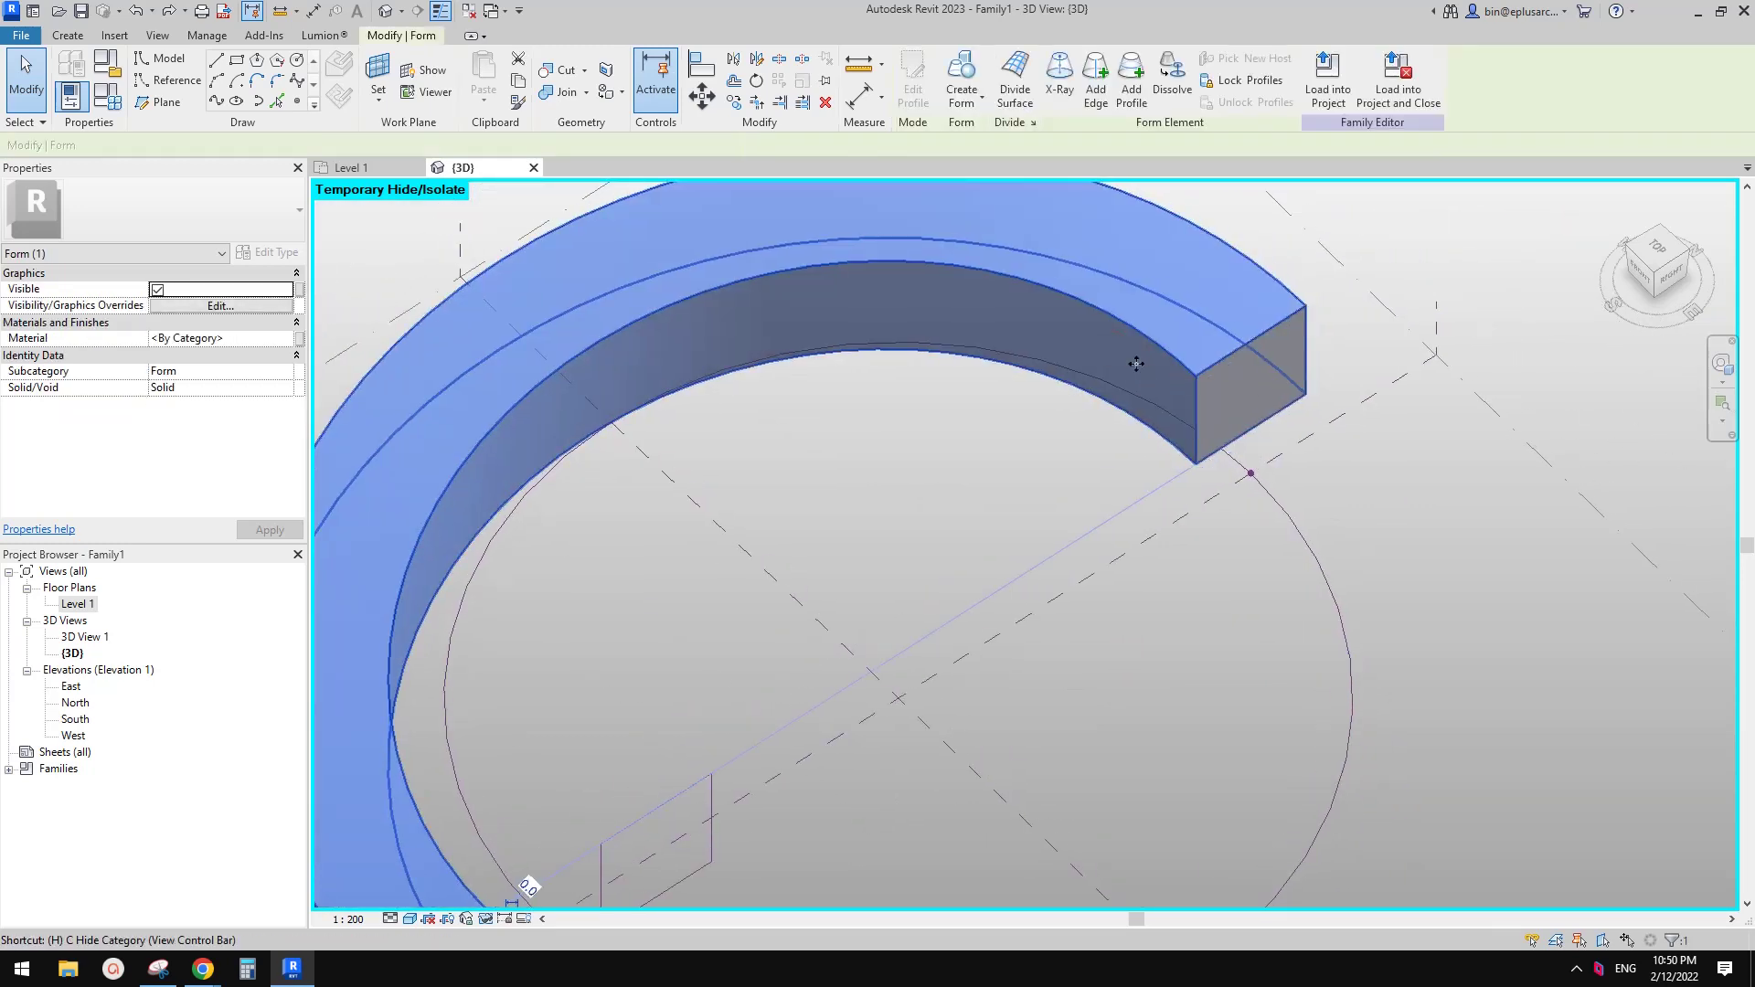
key(Delete)
scroll(1079, 430, up, 5)
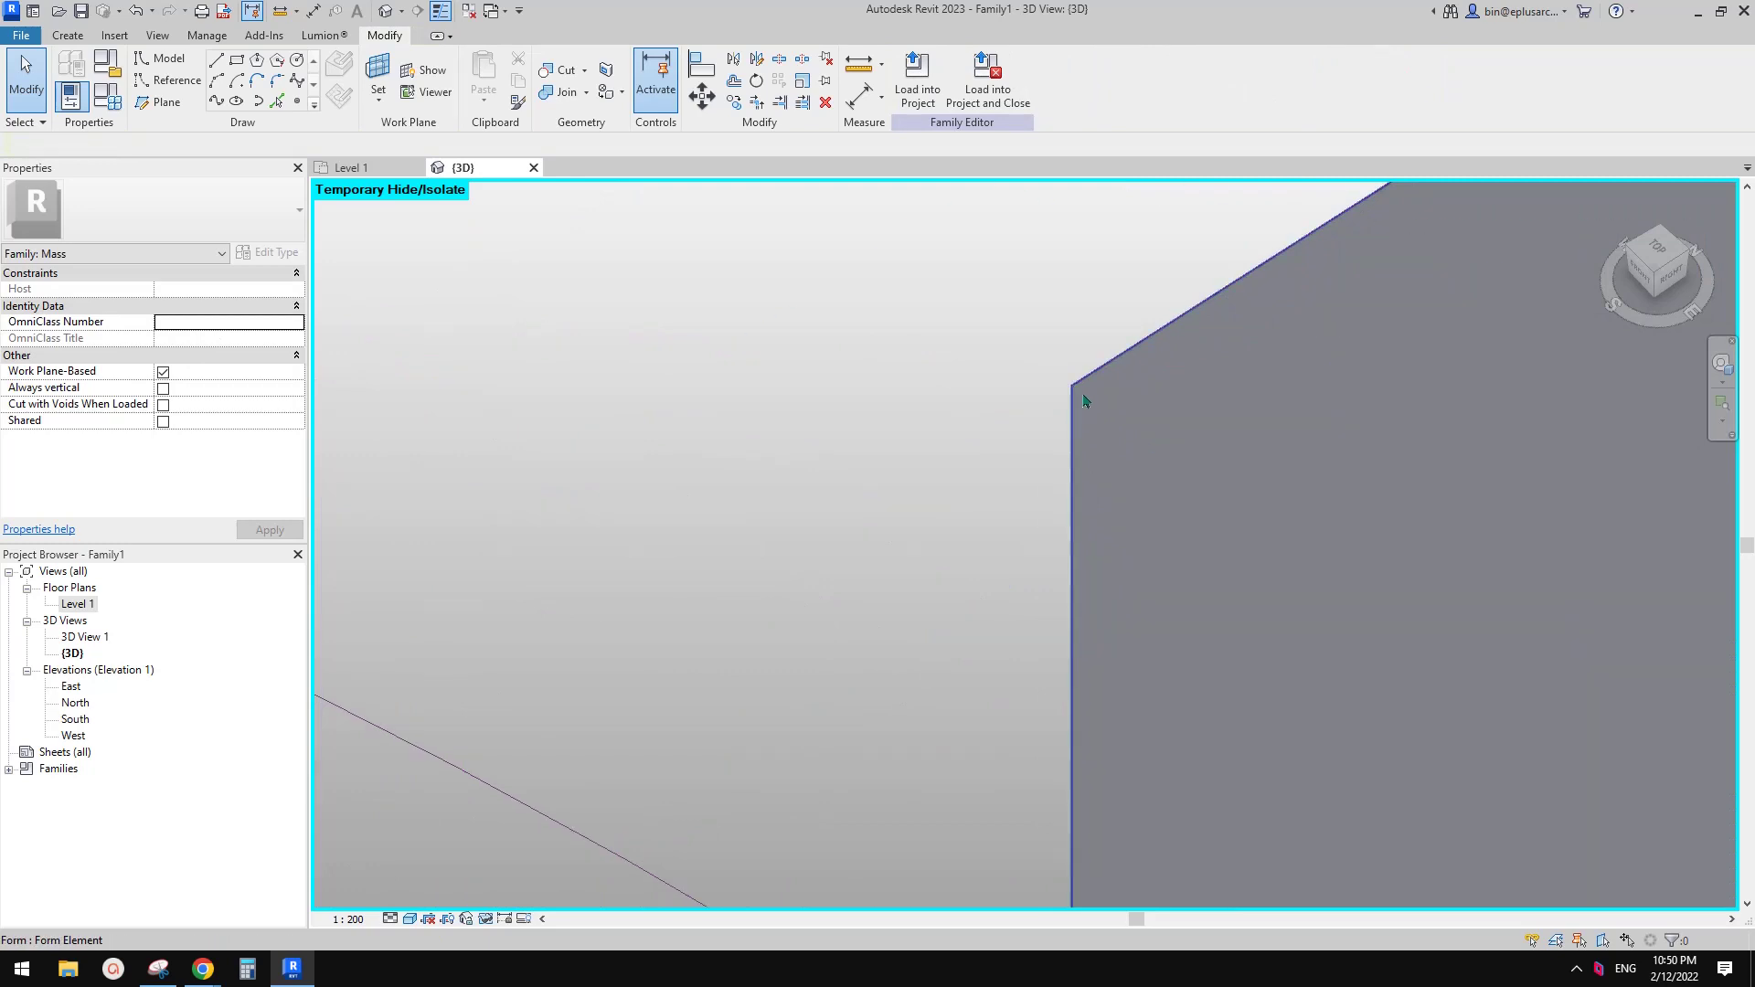
scroll(1084, 402, down, 5)
click(1231, 416)
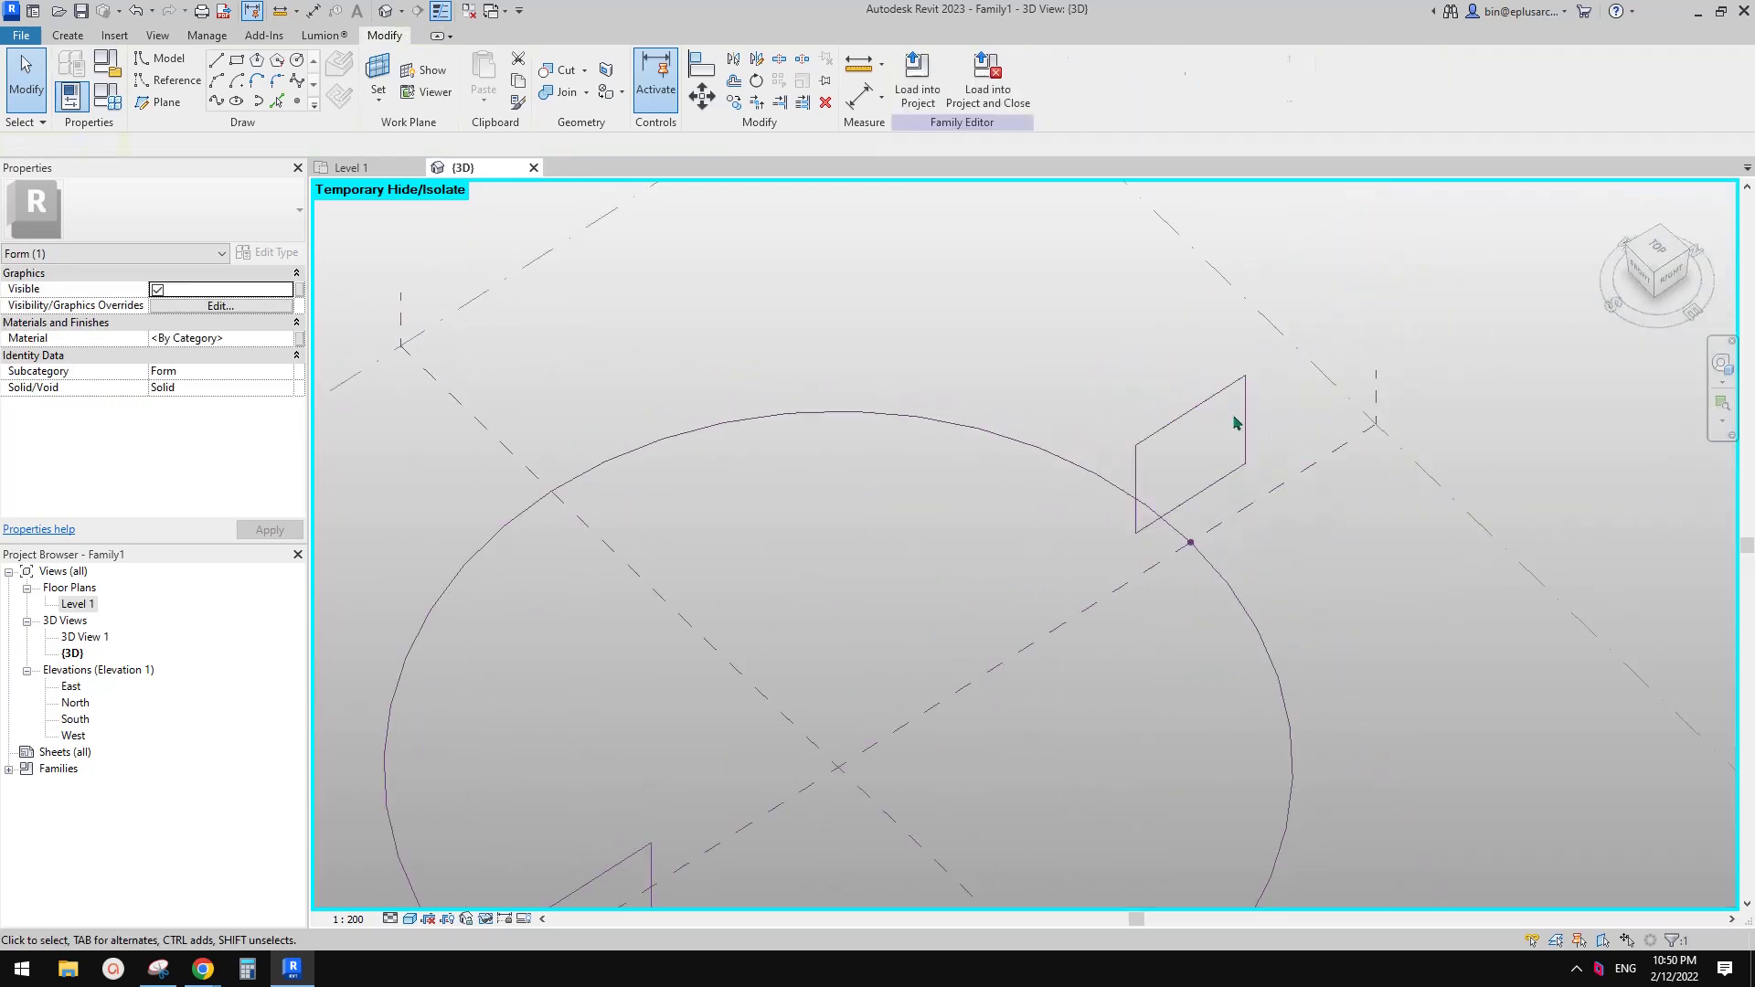
key(Escape)
Check the host and curve parameter of the reference point at the circle's far half-way point.
scroll(1225, 566, up, 5)
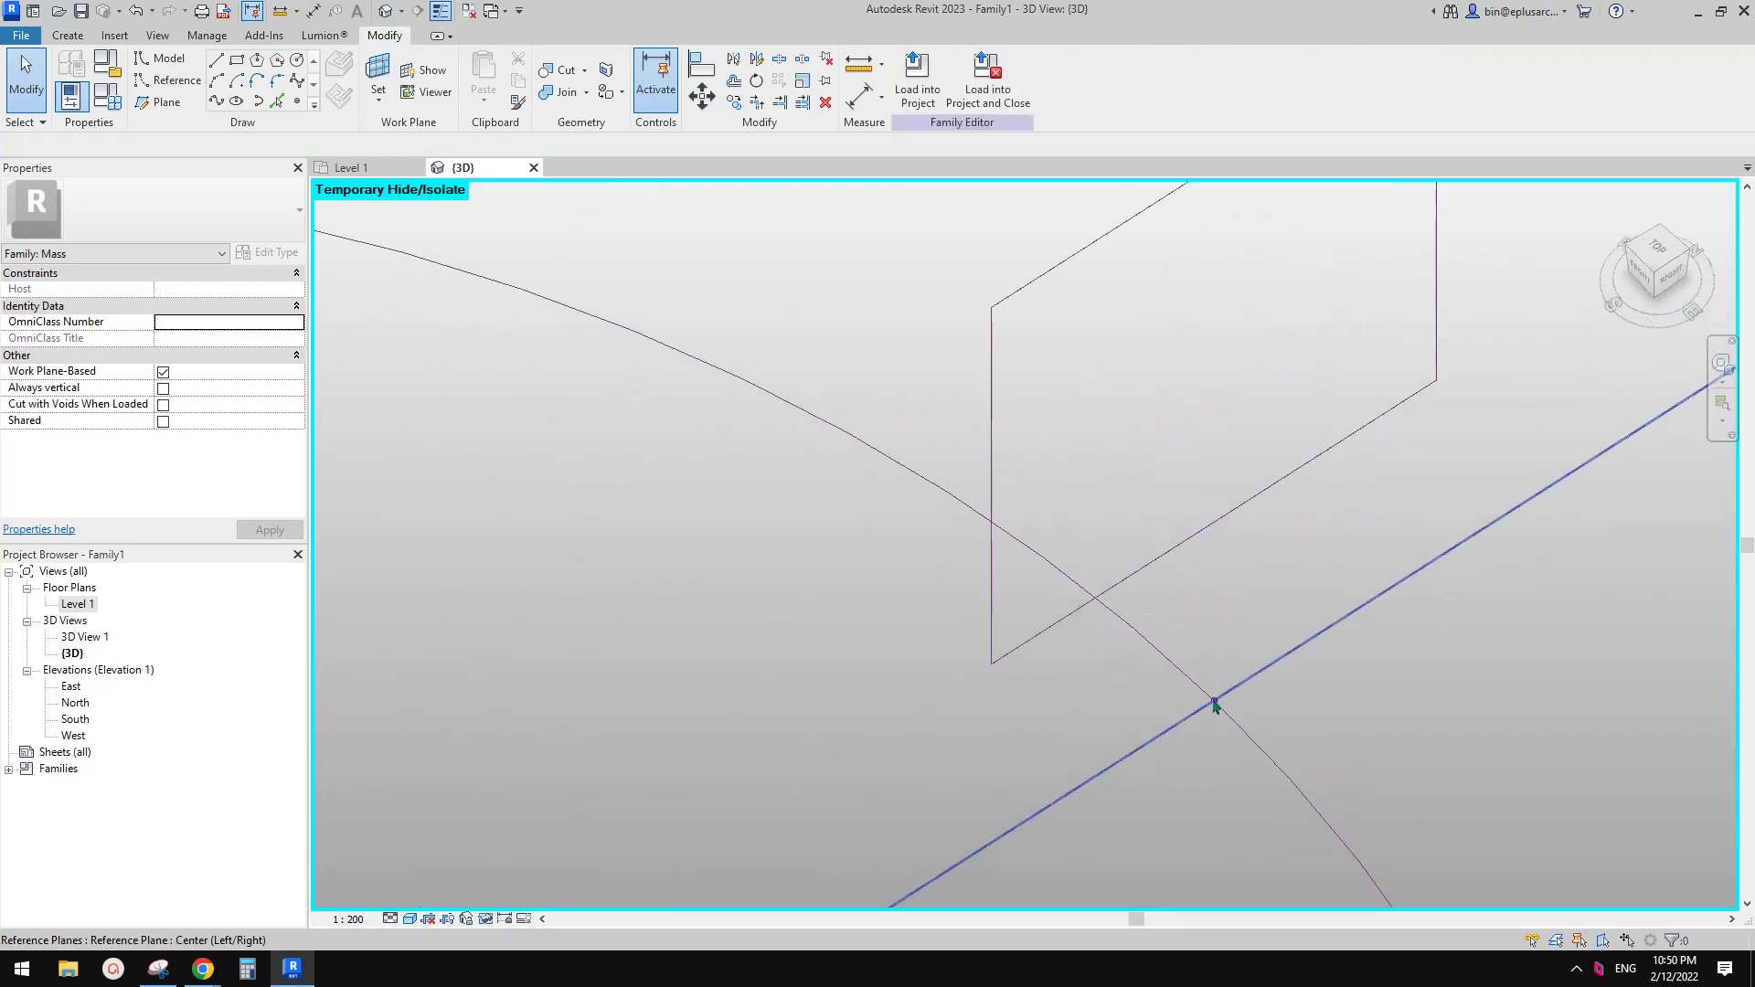
click(1213, 703)
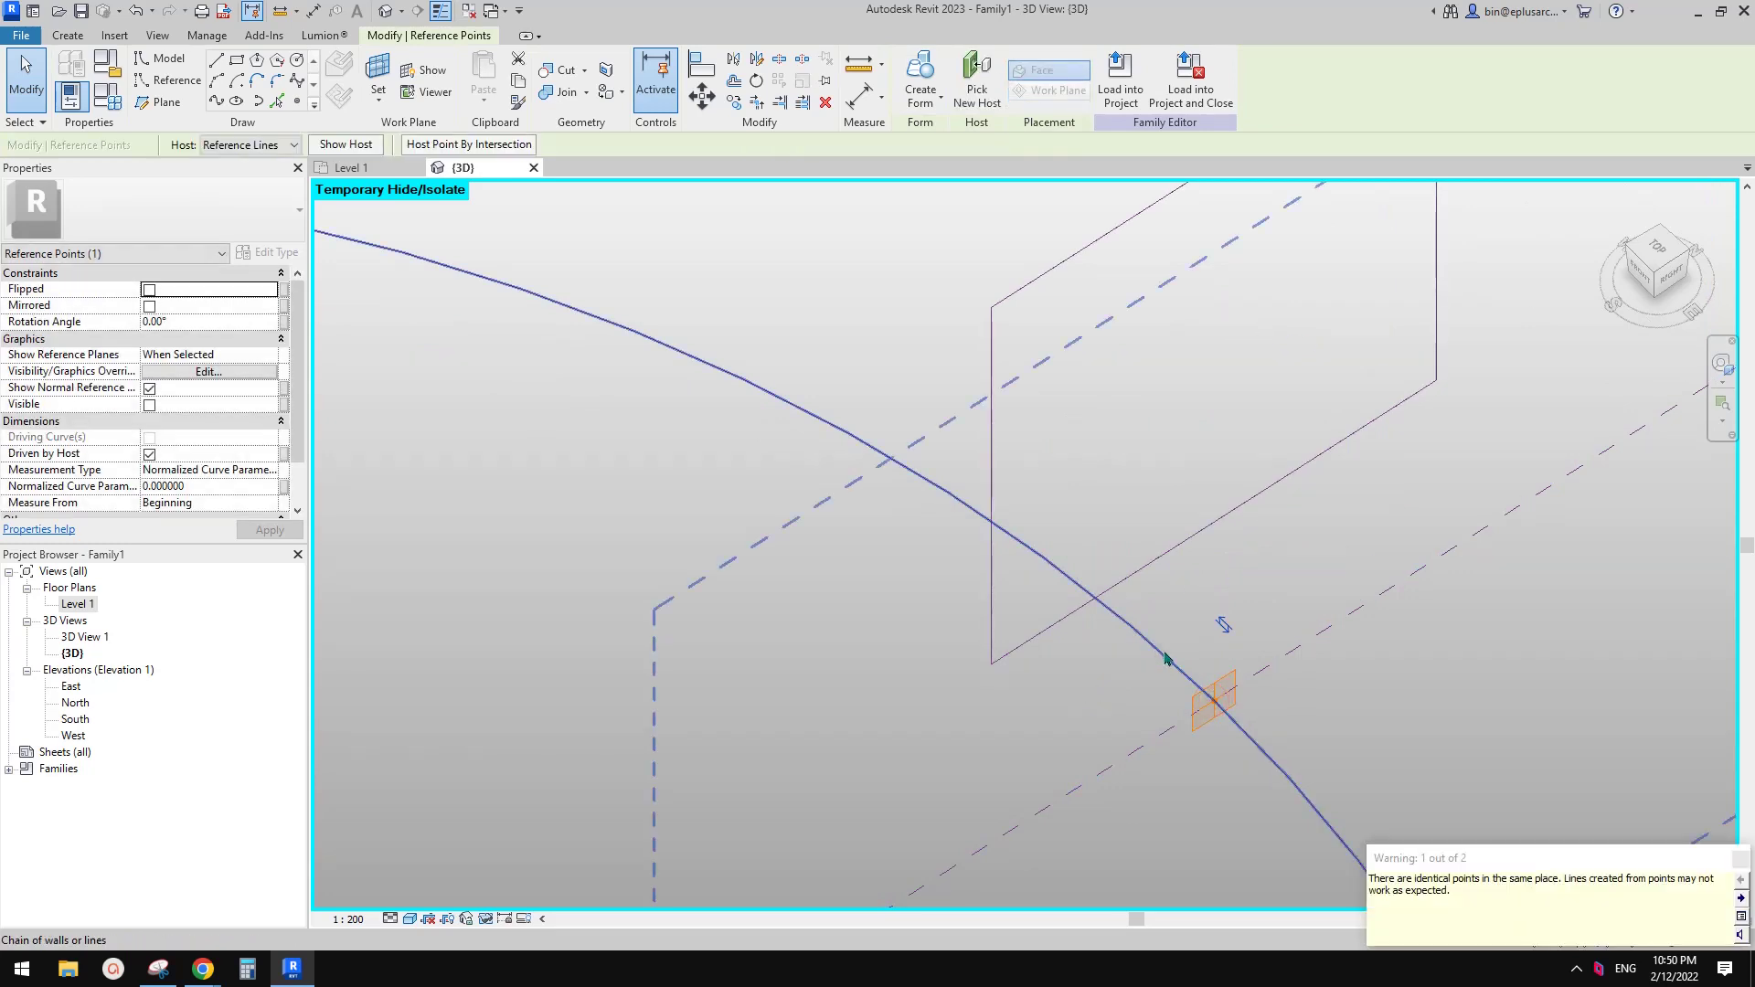
key(Escape)
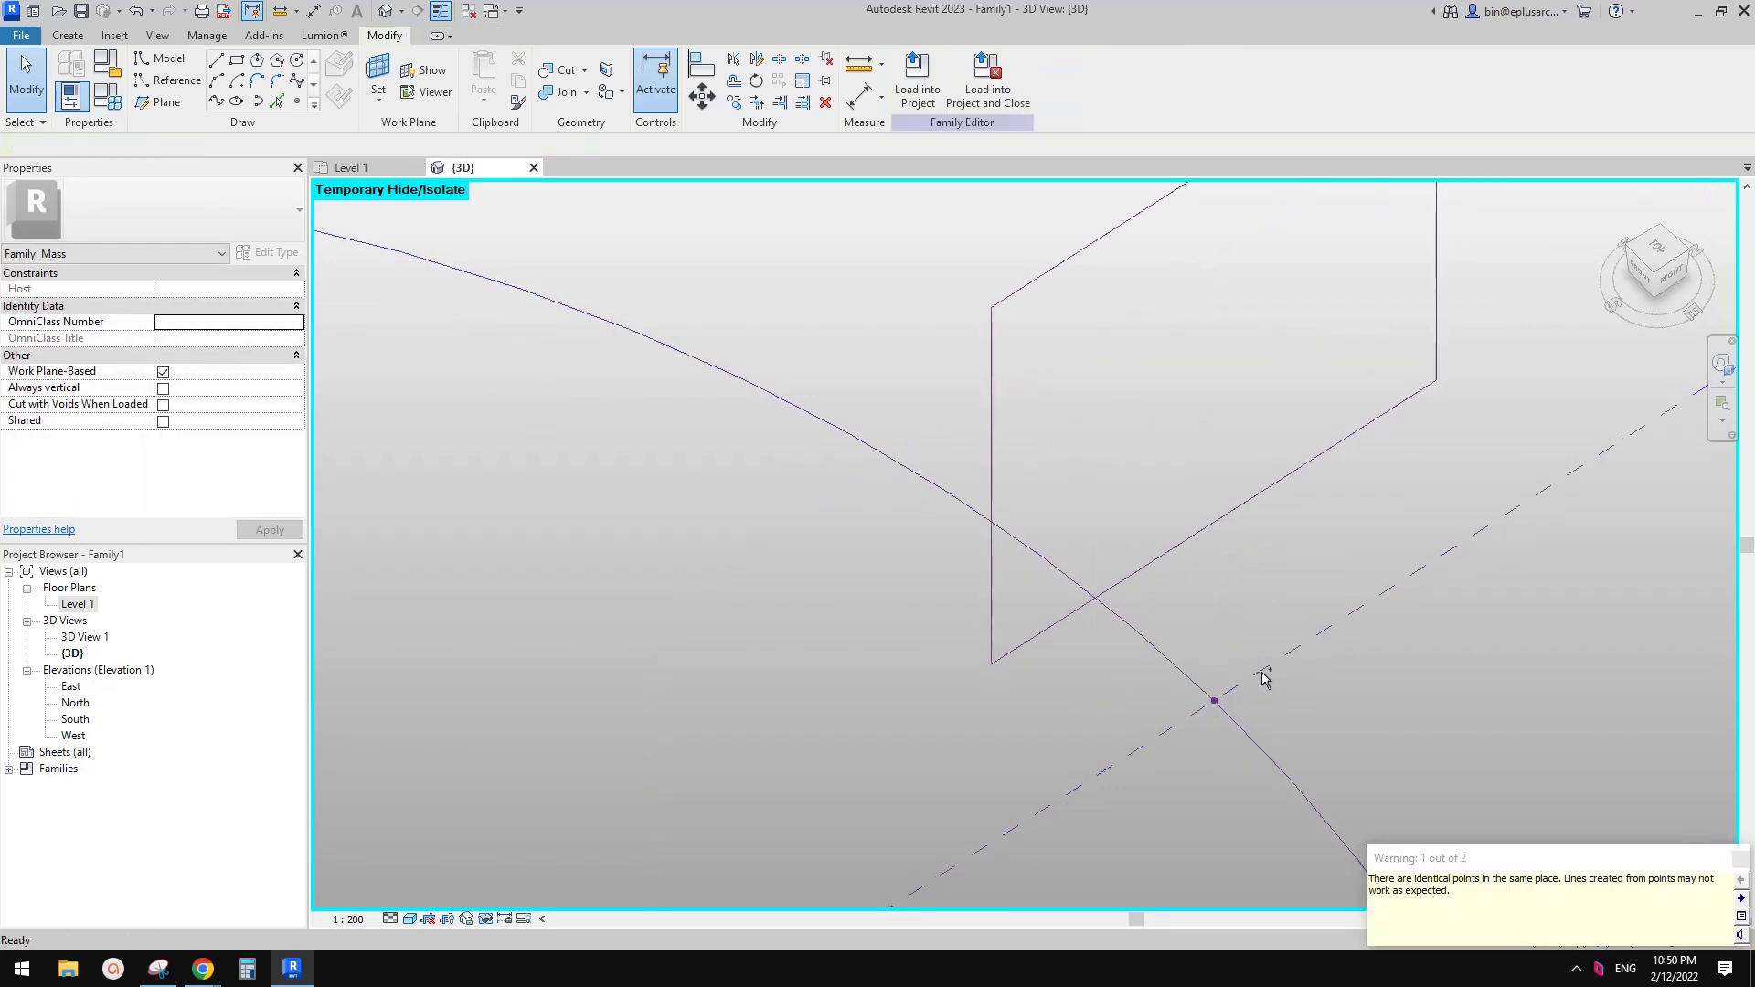
scroll(1221, 693, down, 5)
middle_drag(1226, 689, 1223, 627)
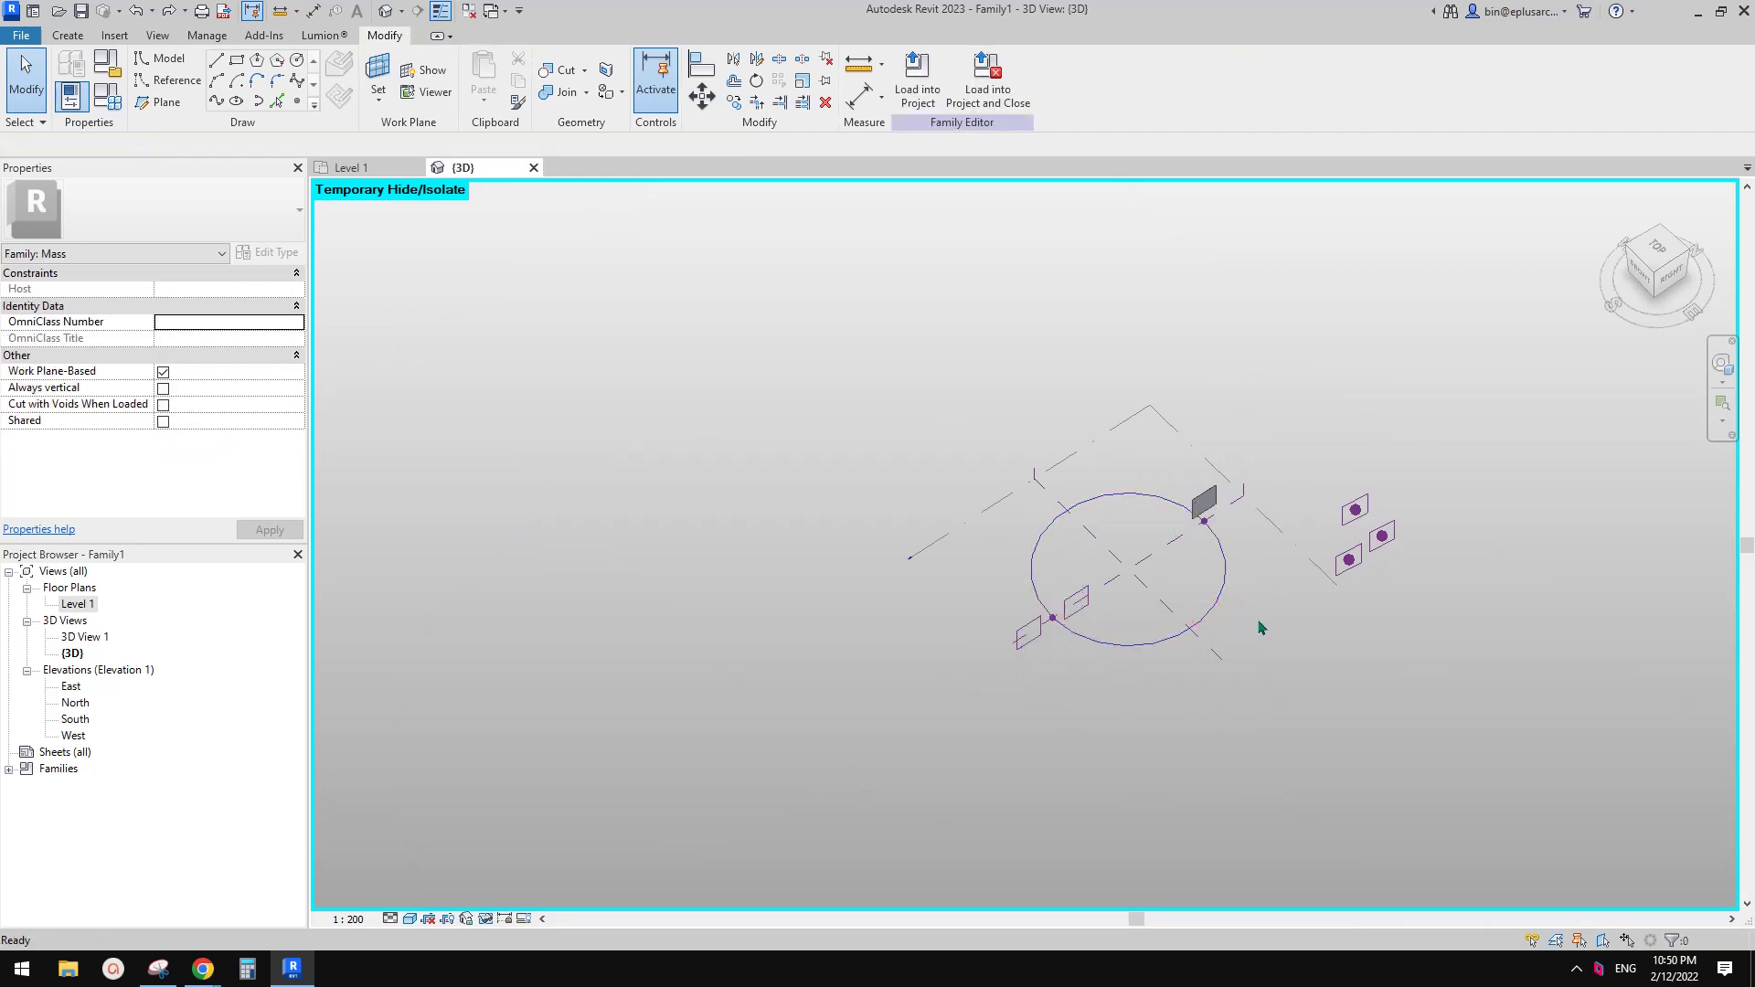
Move the front half-circle reference line away from the form, accepting the element deletion, and restore the temporarily hidden elements.
click(1209, 623)
middle_drag(1209, 624, 1199, 623)
key(m)
key(v)
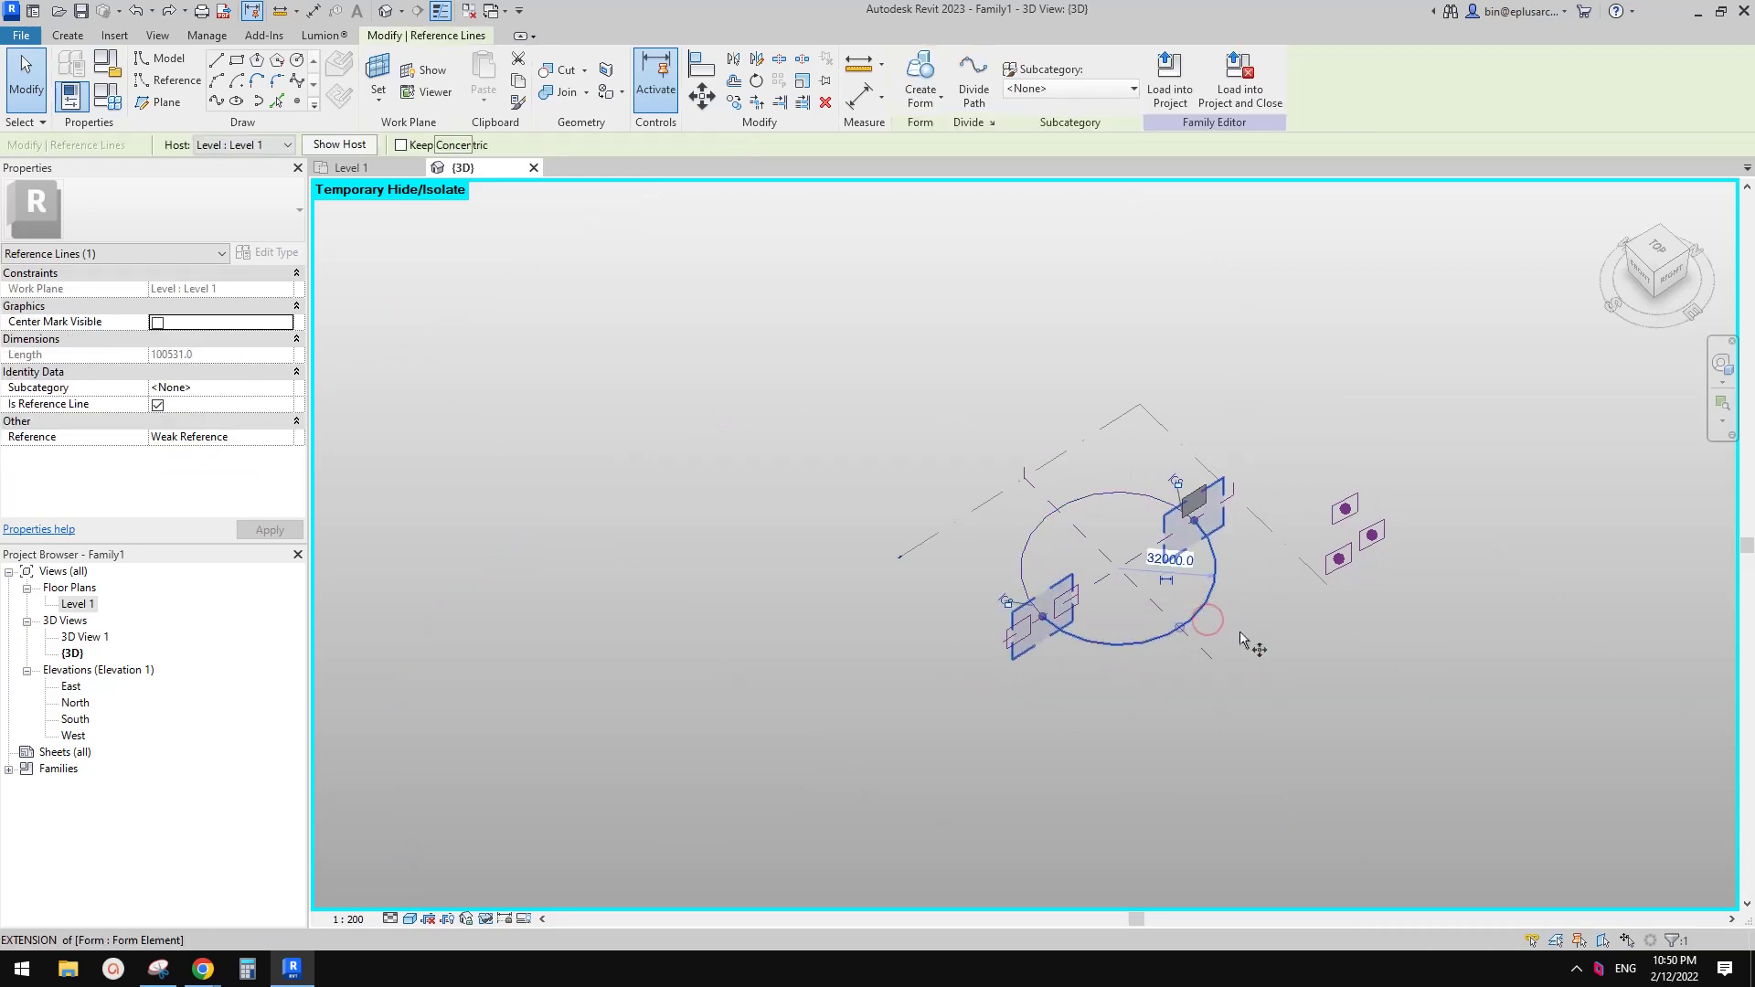
click(1224, 630)
click(1258, 660)
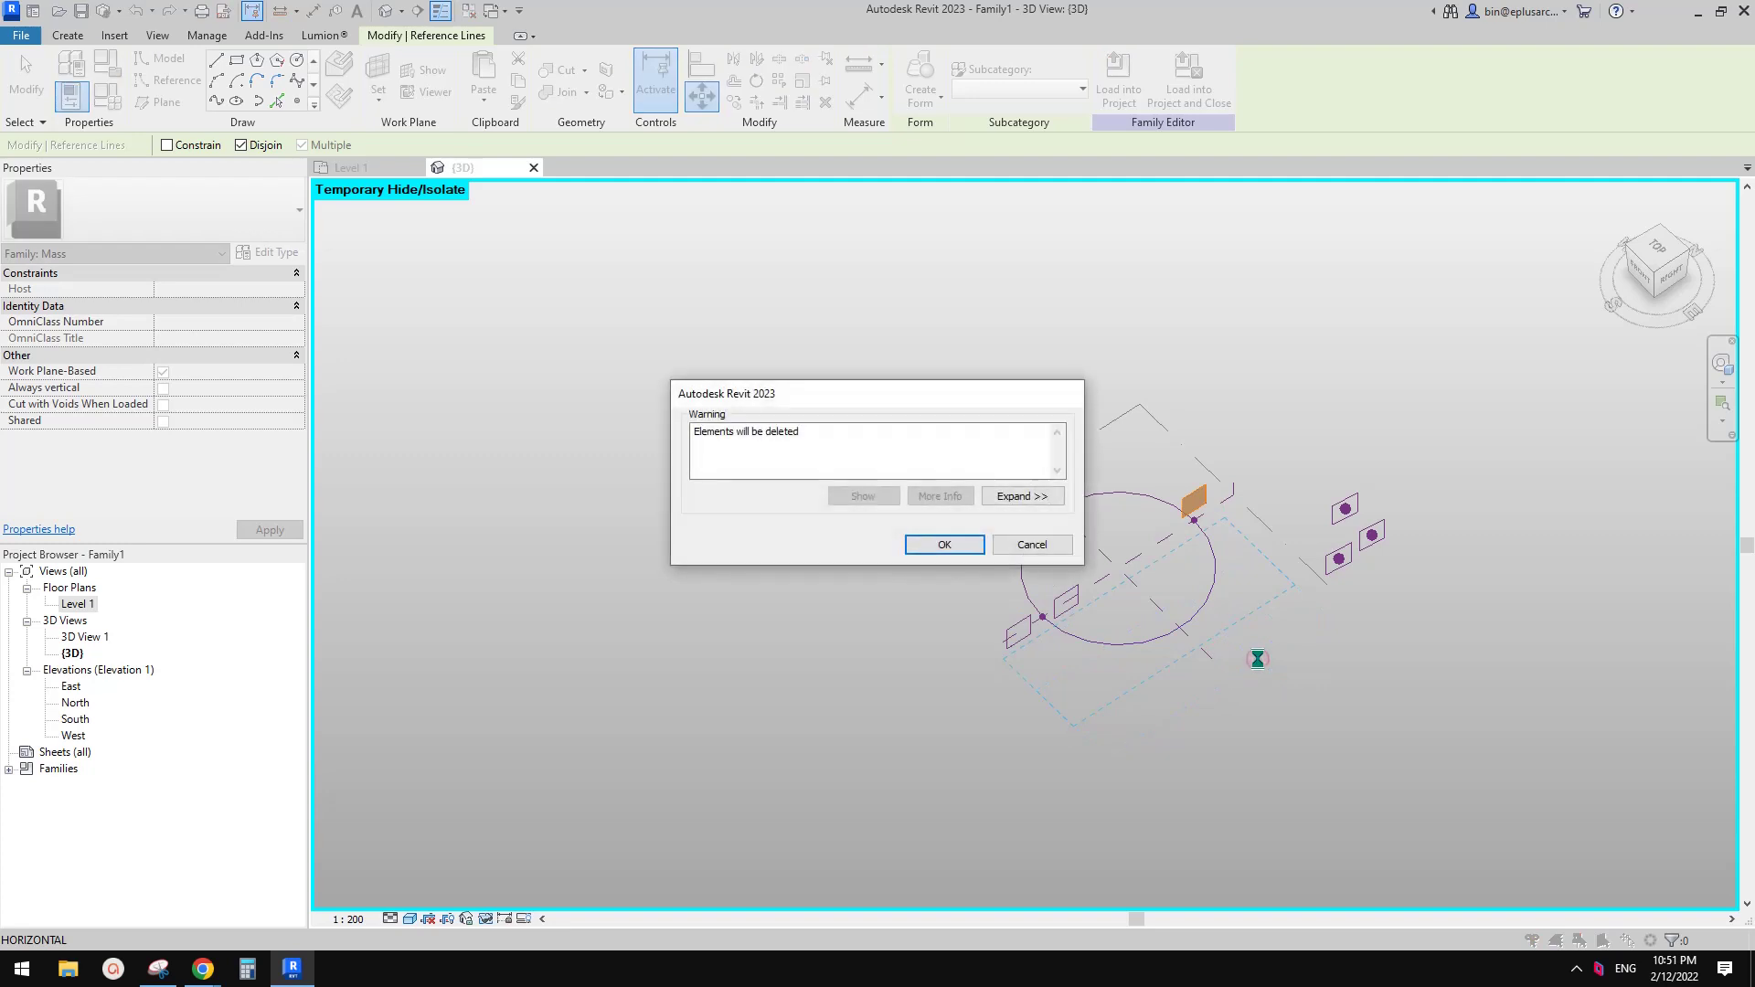
click(969, 552)
key(h)
key(r)
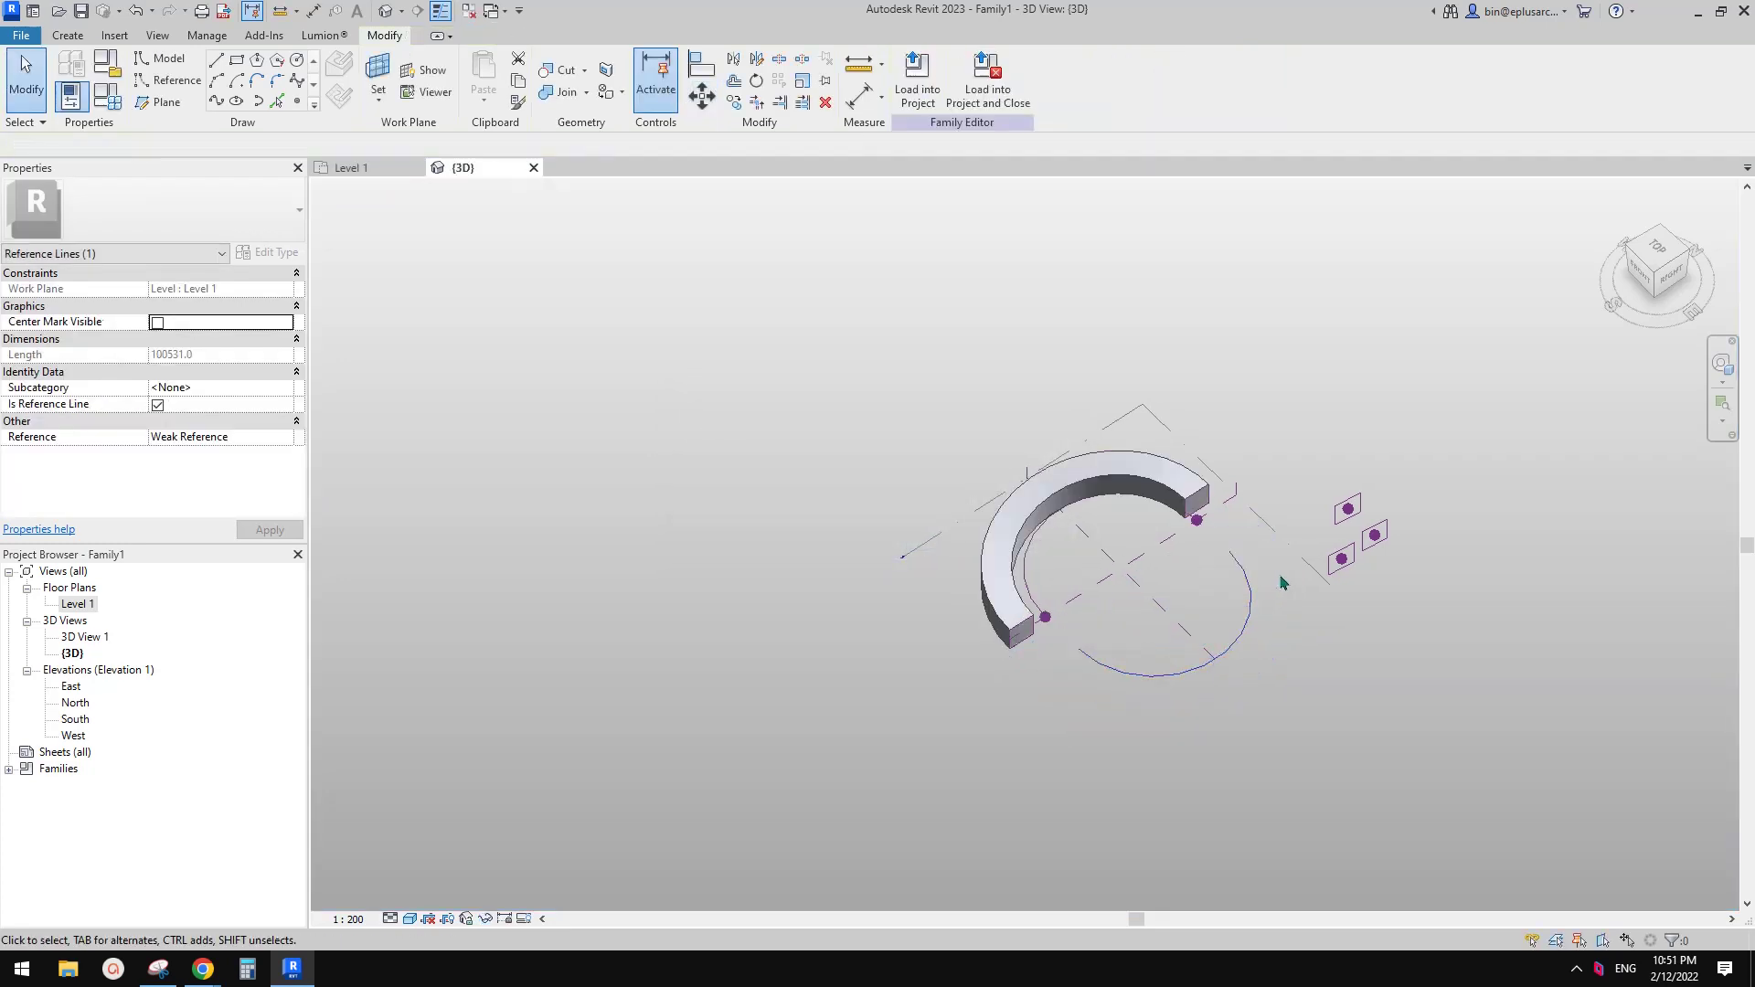
Examine the moved reference arc and the overlapping reference points left at both ends of the half-ring form.
key(Escape)
click(1255, 599)
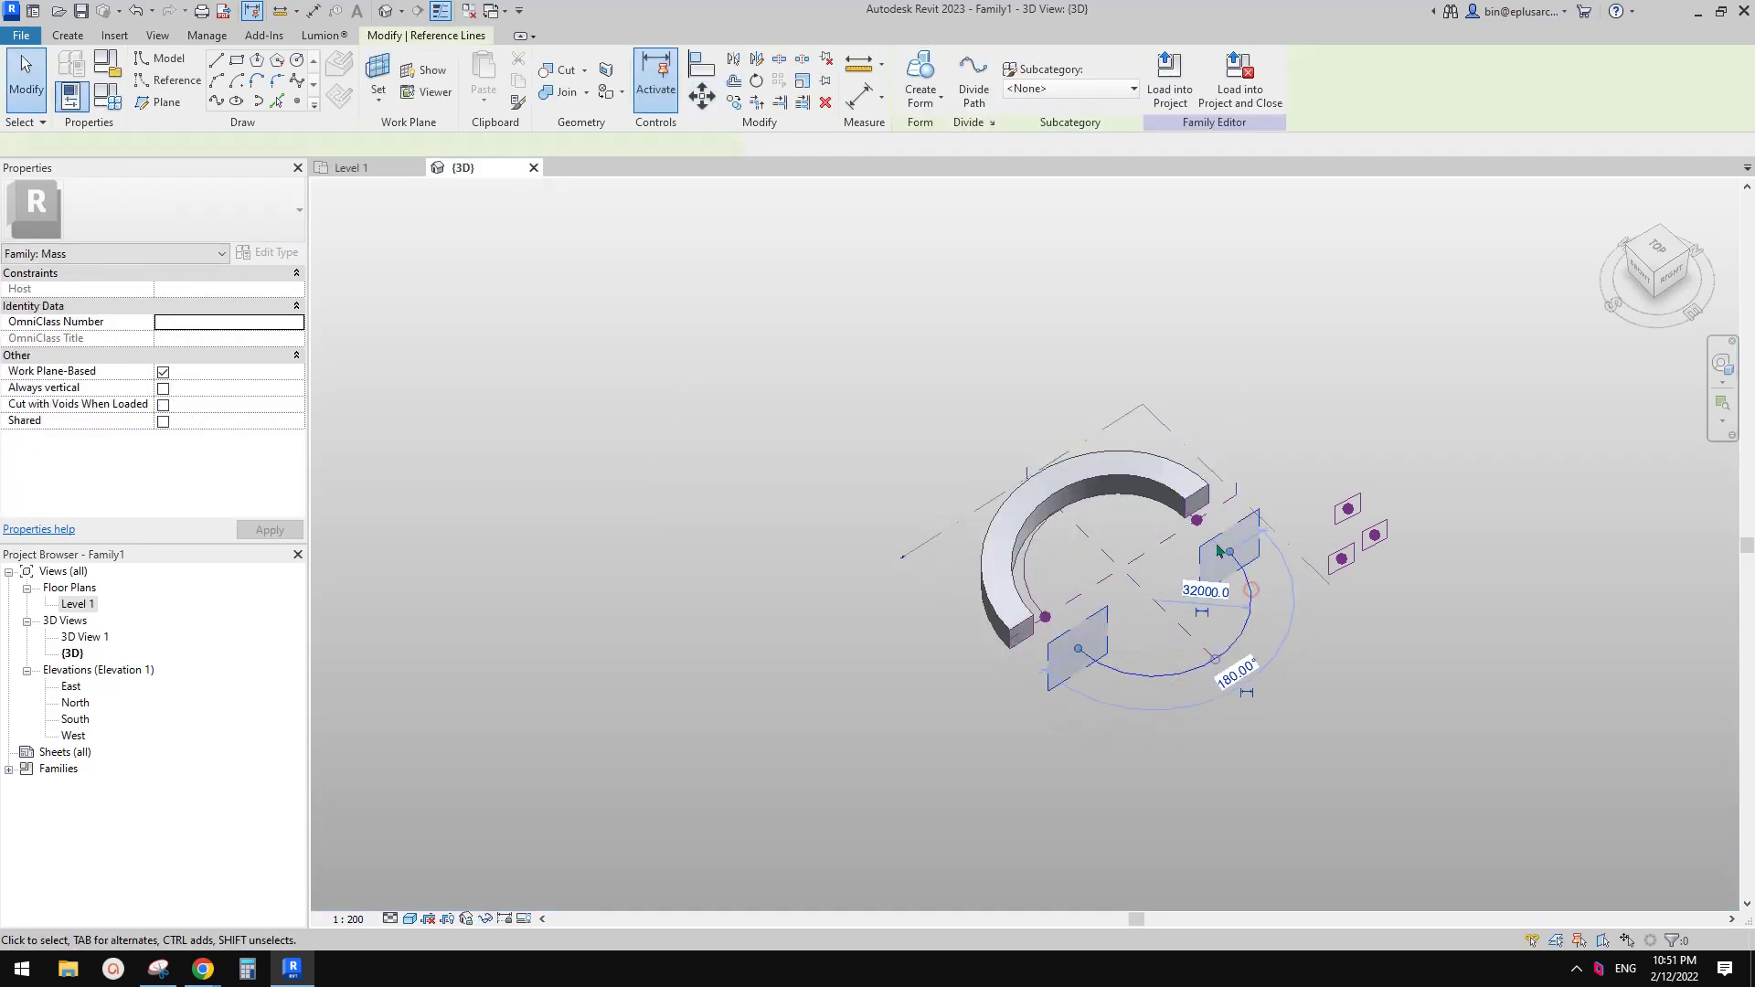
scroll(1250, 670, up, 2)
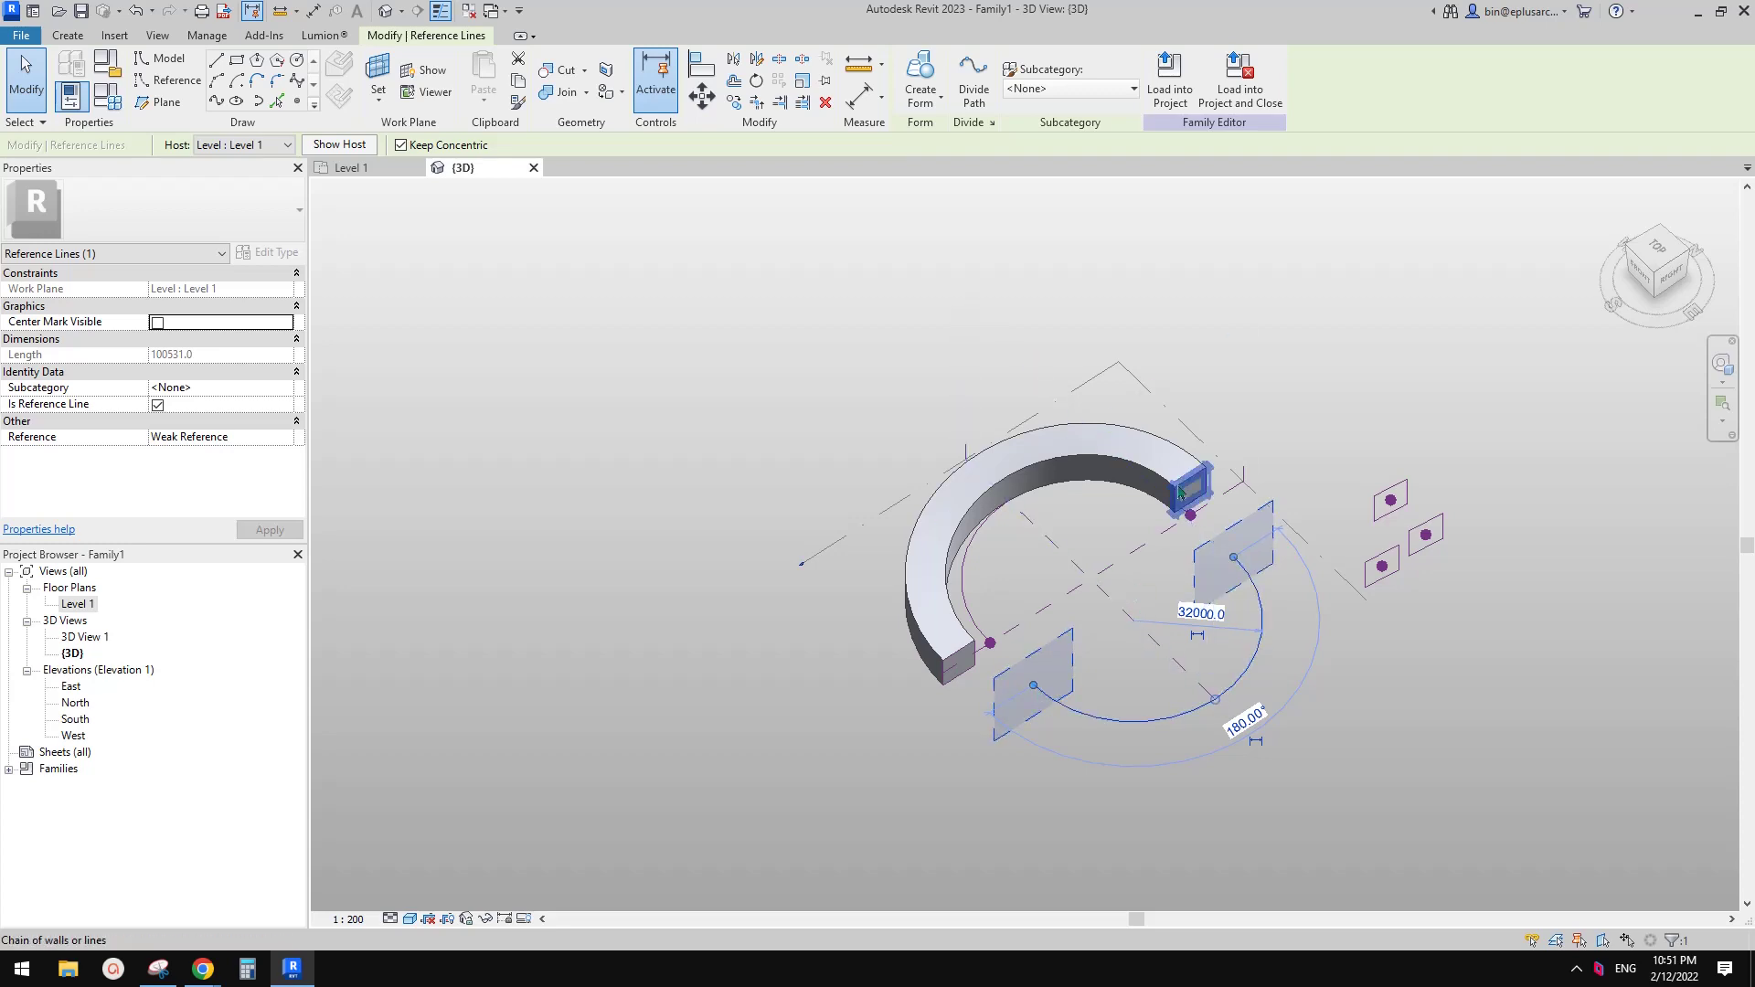
scroll(1289, 542, up, 1)
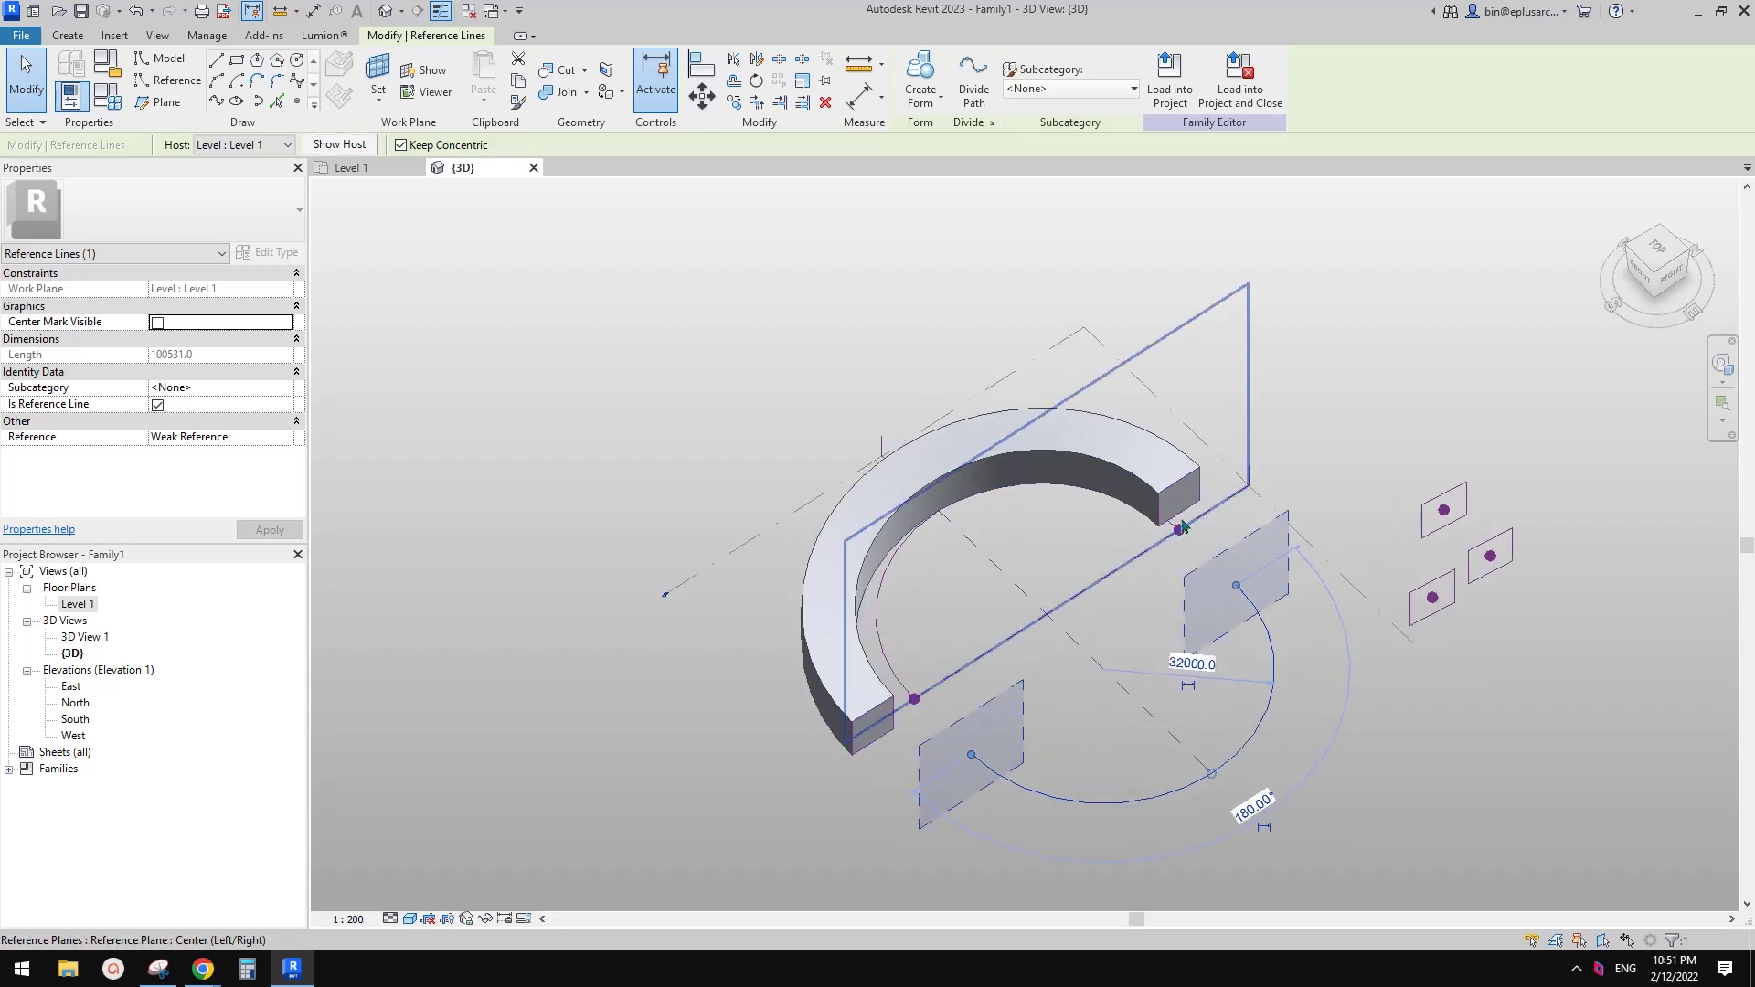
scroll(1185, 530, up, 2)
key(Escape)
scroll(1180, 517, up, 3)
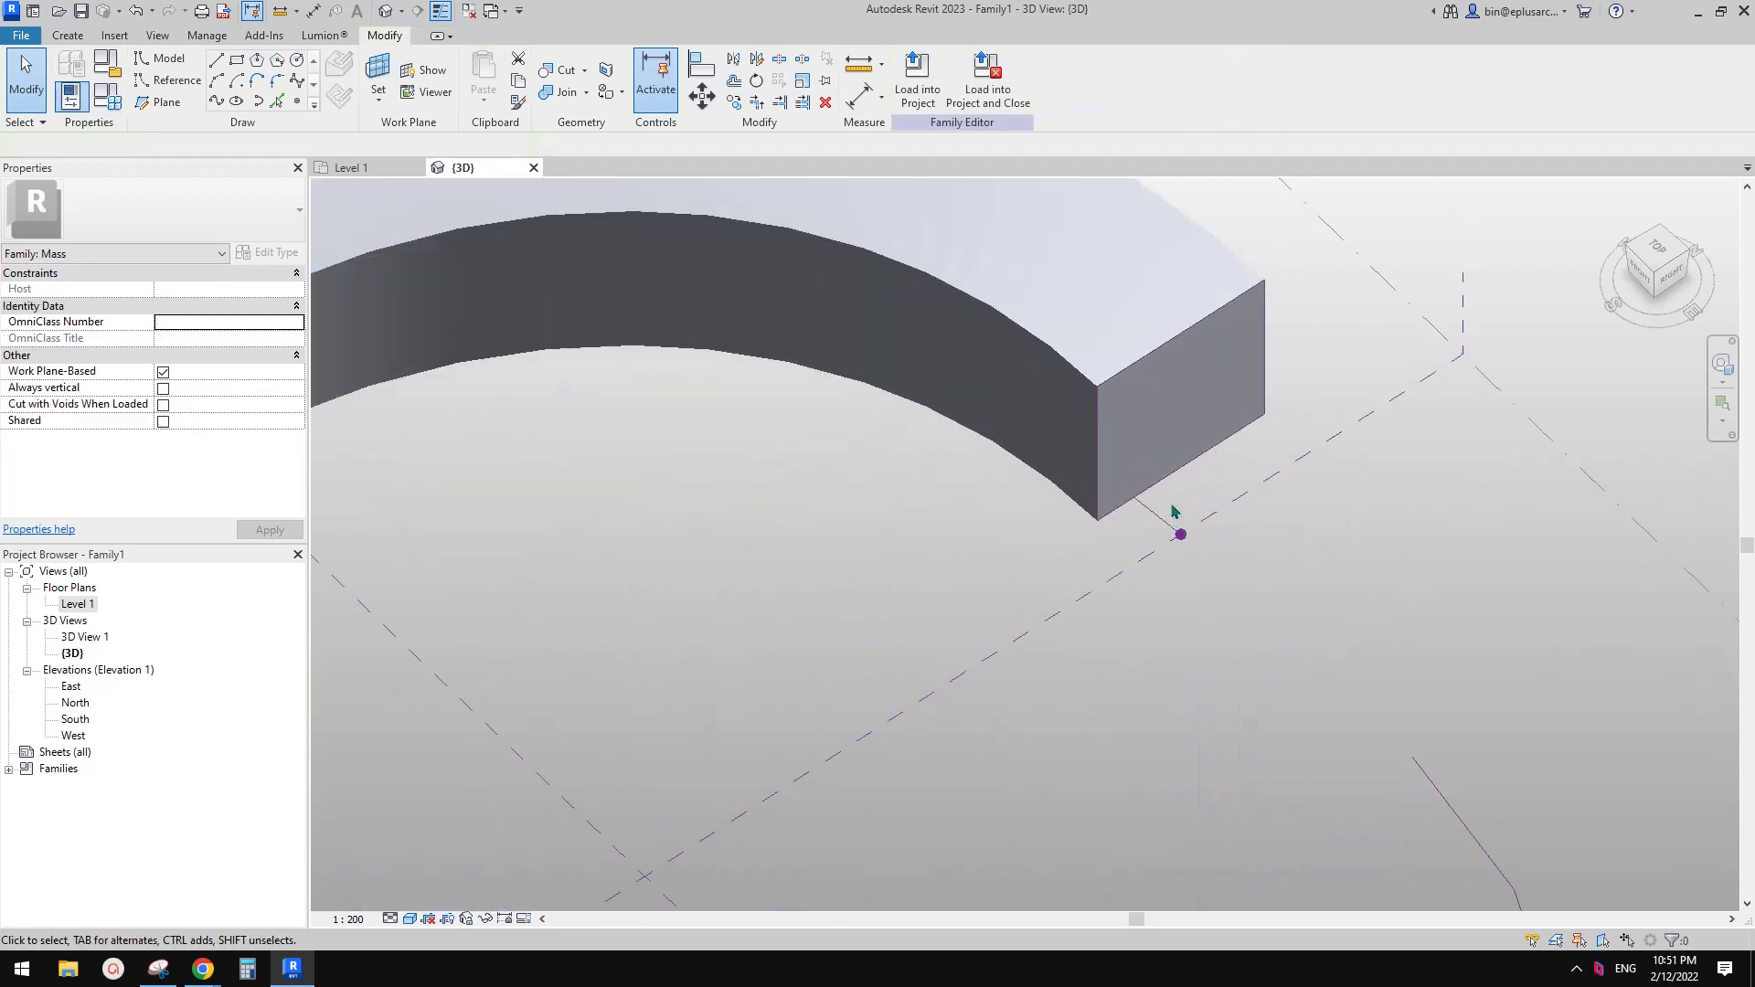
scroll(1171, 521, down, 2)
click(1143, 481)
scroll(1139, 472, down, 2)
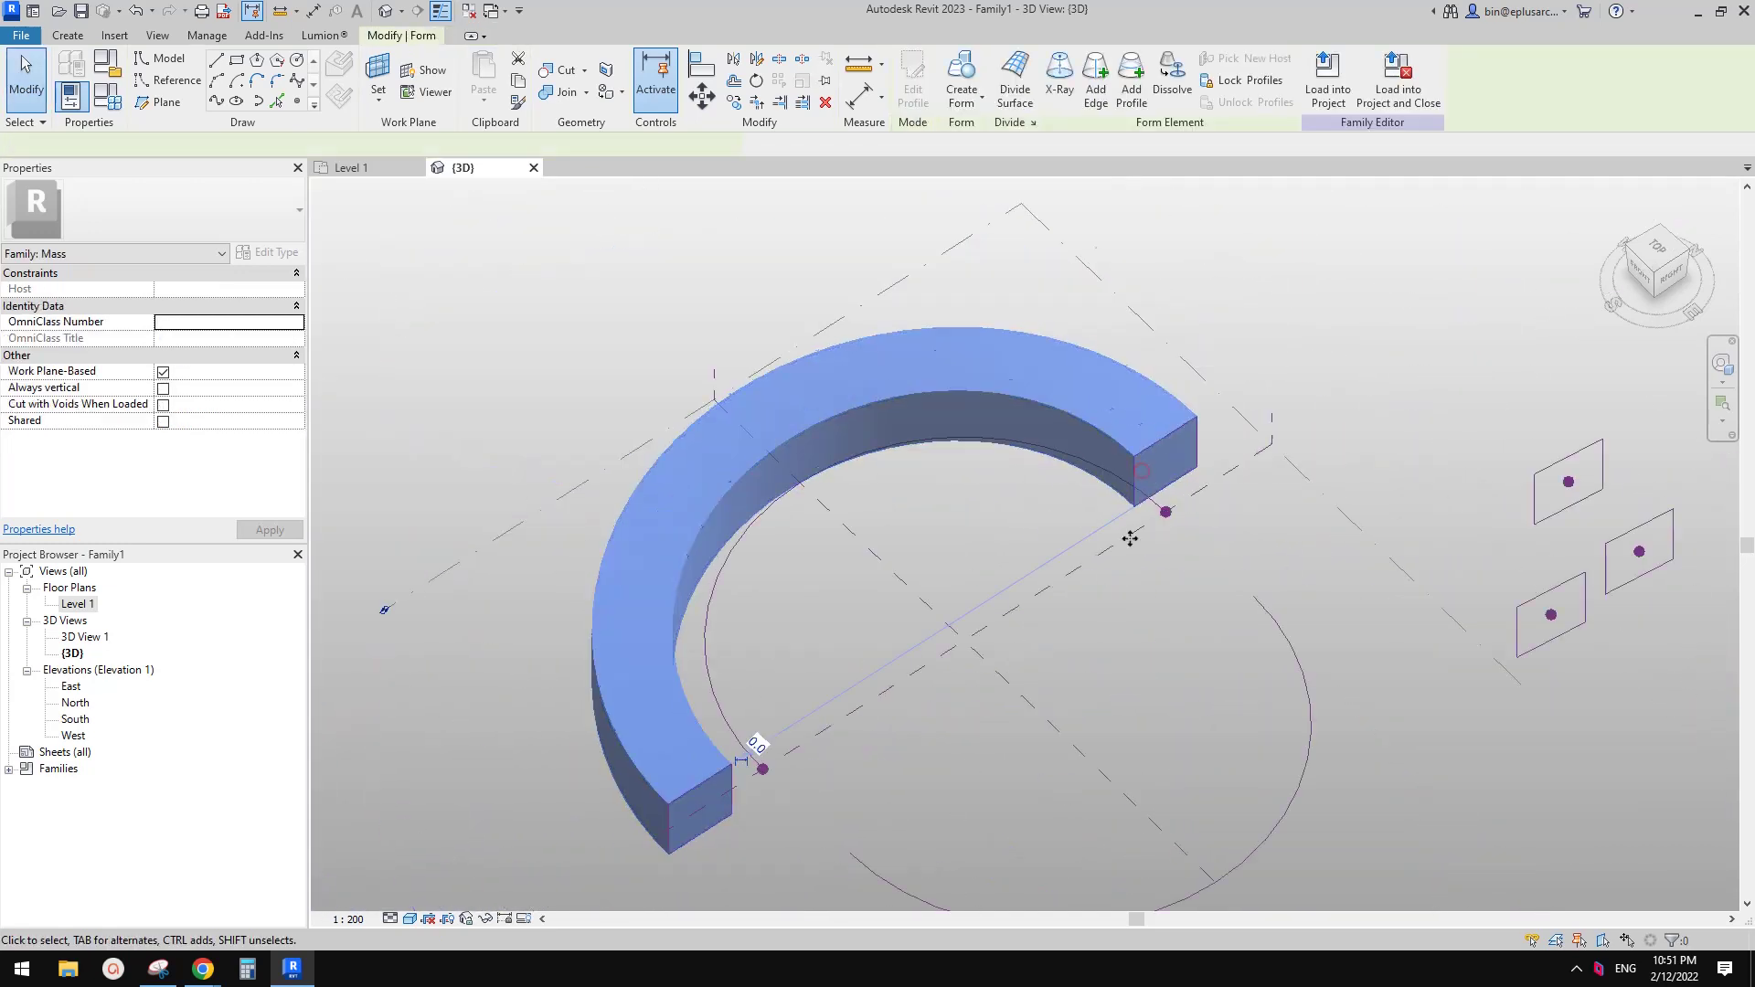
shift+middle_drag(1132, 536, 1085, 304)
key(Escape)
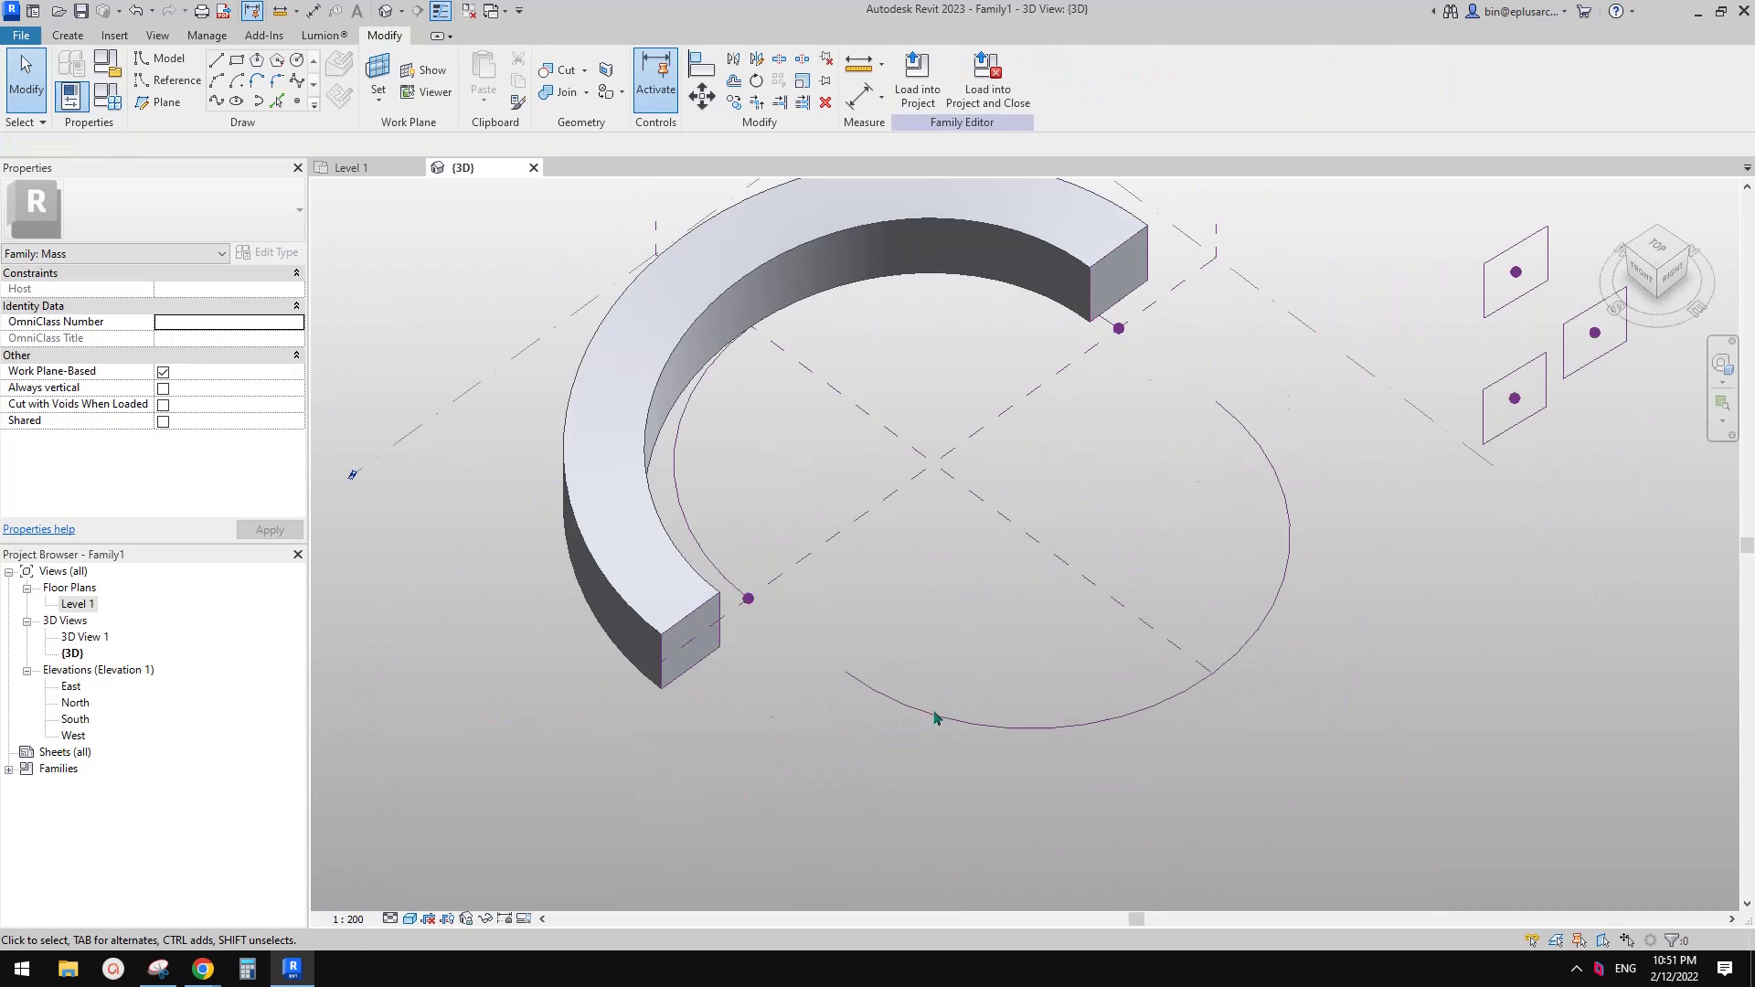
shift+middle_drag(936, 718, 886, 731)
scroll(727, 609, up, 2)
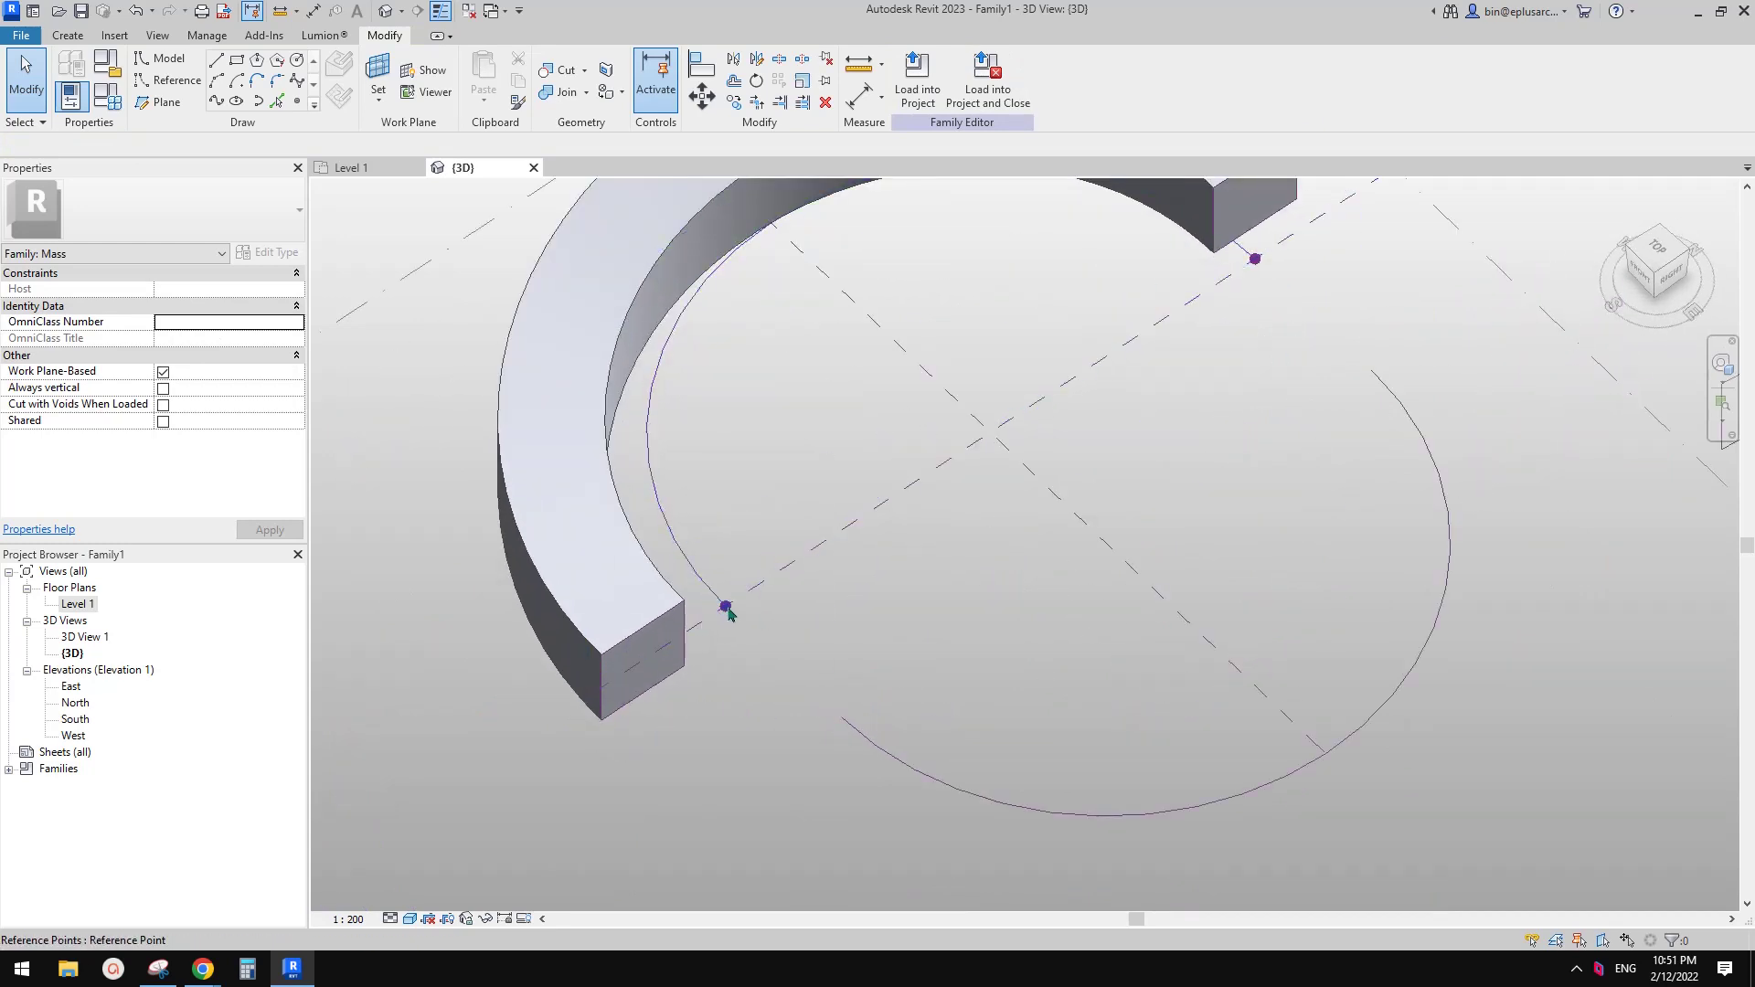
scroll(1355, 352, down, 2)
scroll(1006, 659, down, 1)
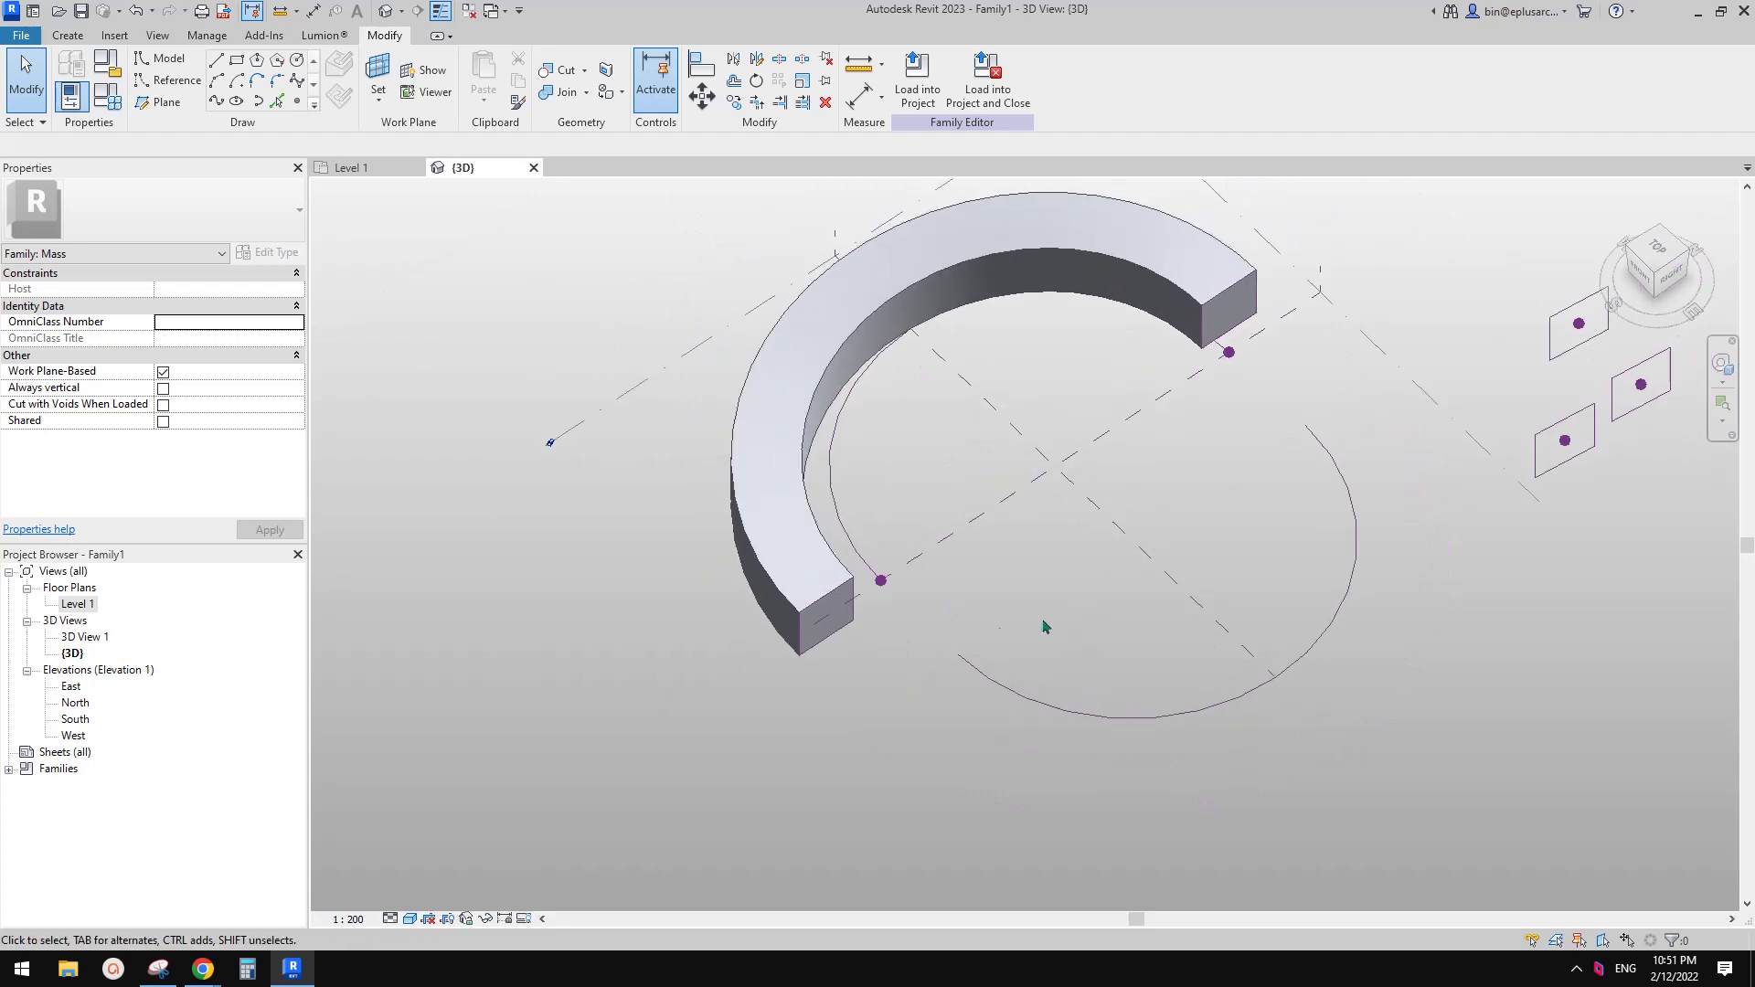
scroll(882, 585, up, 3)
scroll(883, 590, up, 1)
Rehost one reference point from the half-ring form's near end onto the moved arc, close to the arc's near end.
click(885, 582)
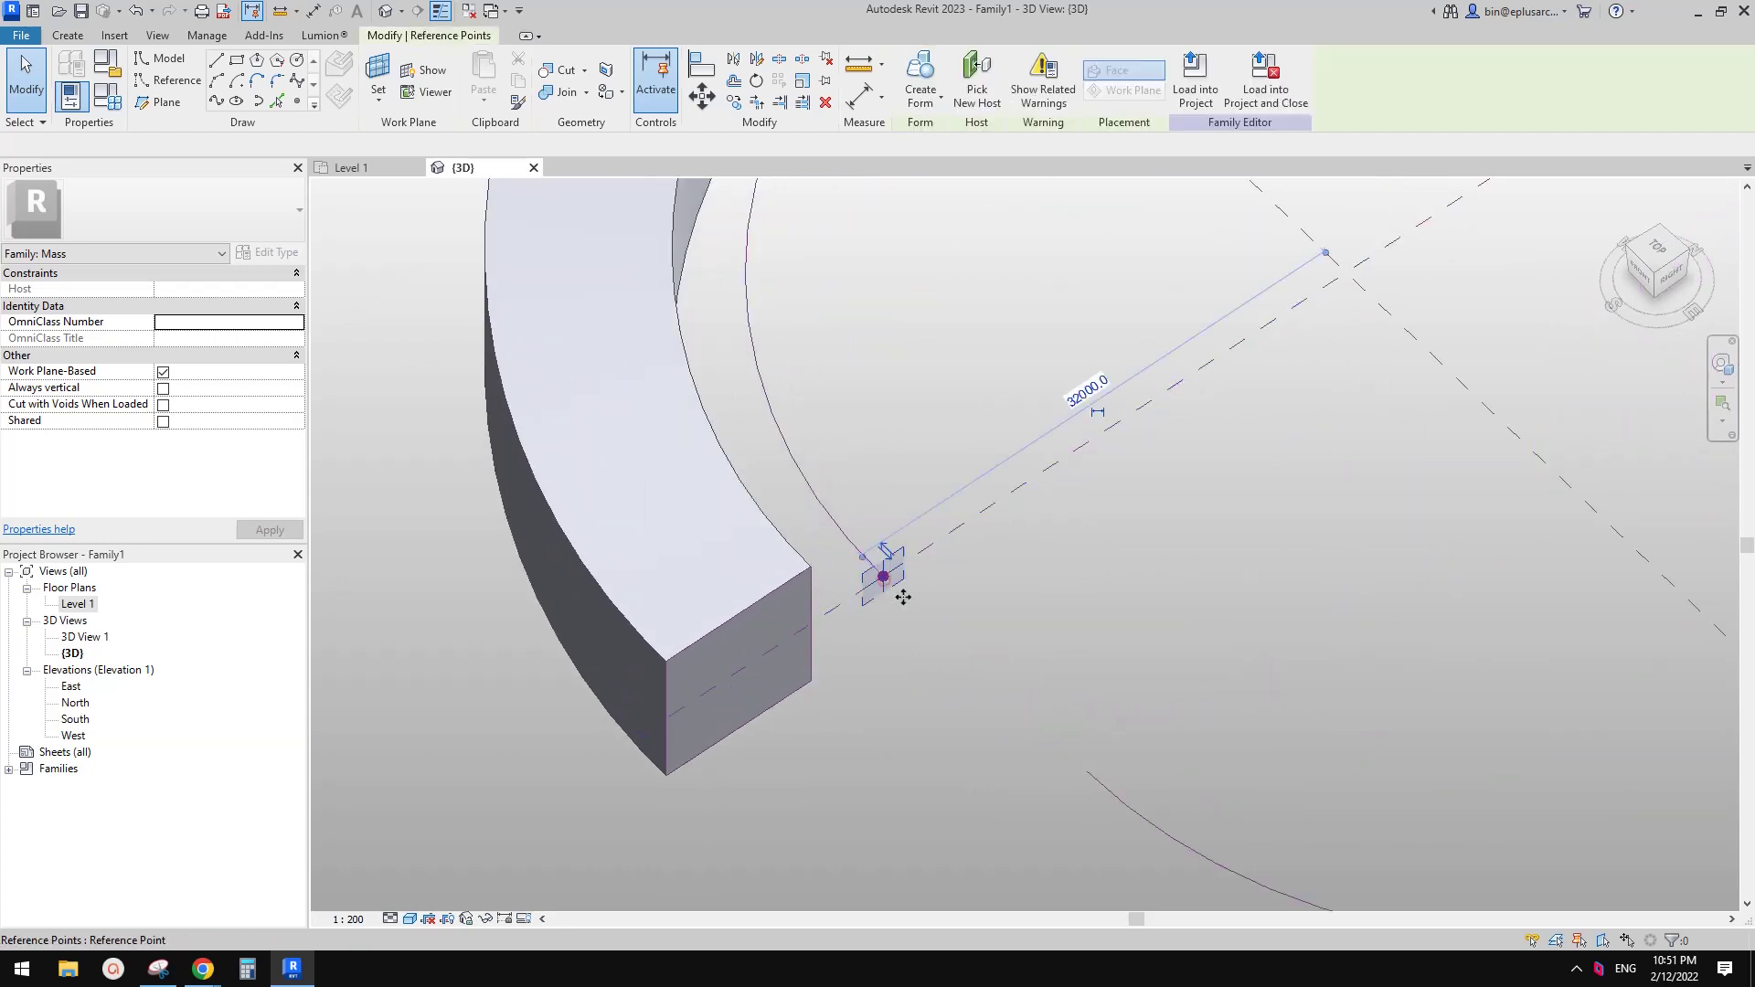
key(Escape)
click(883, 579)
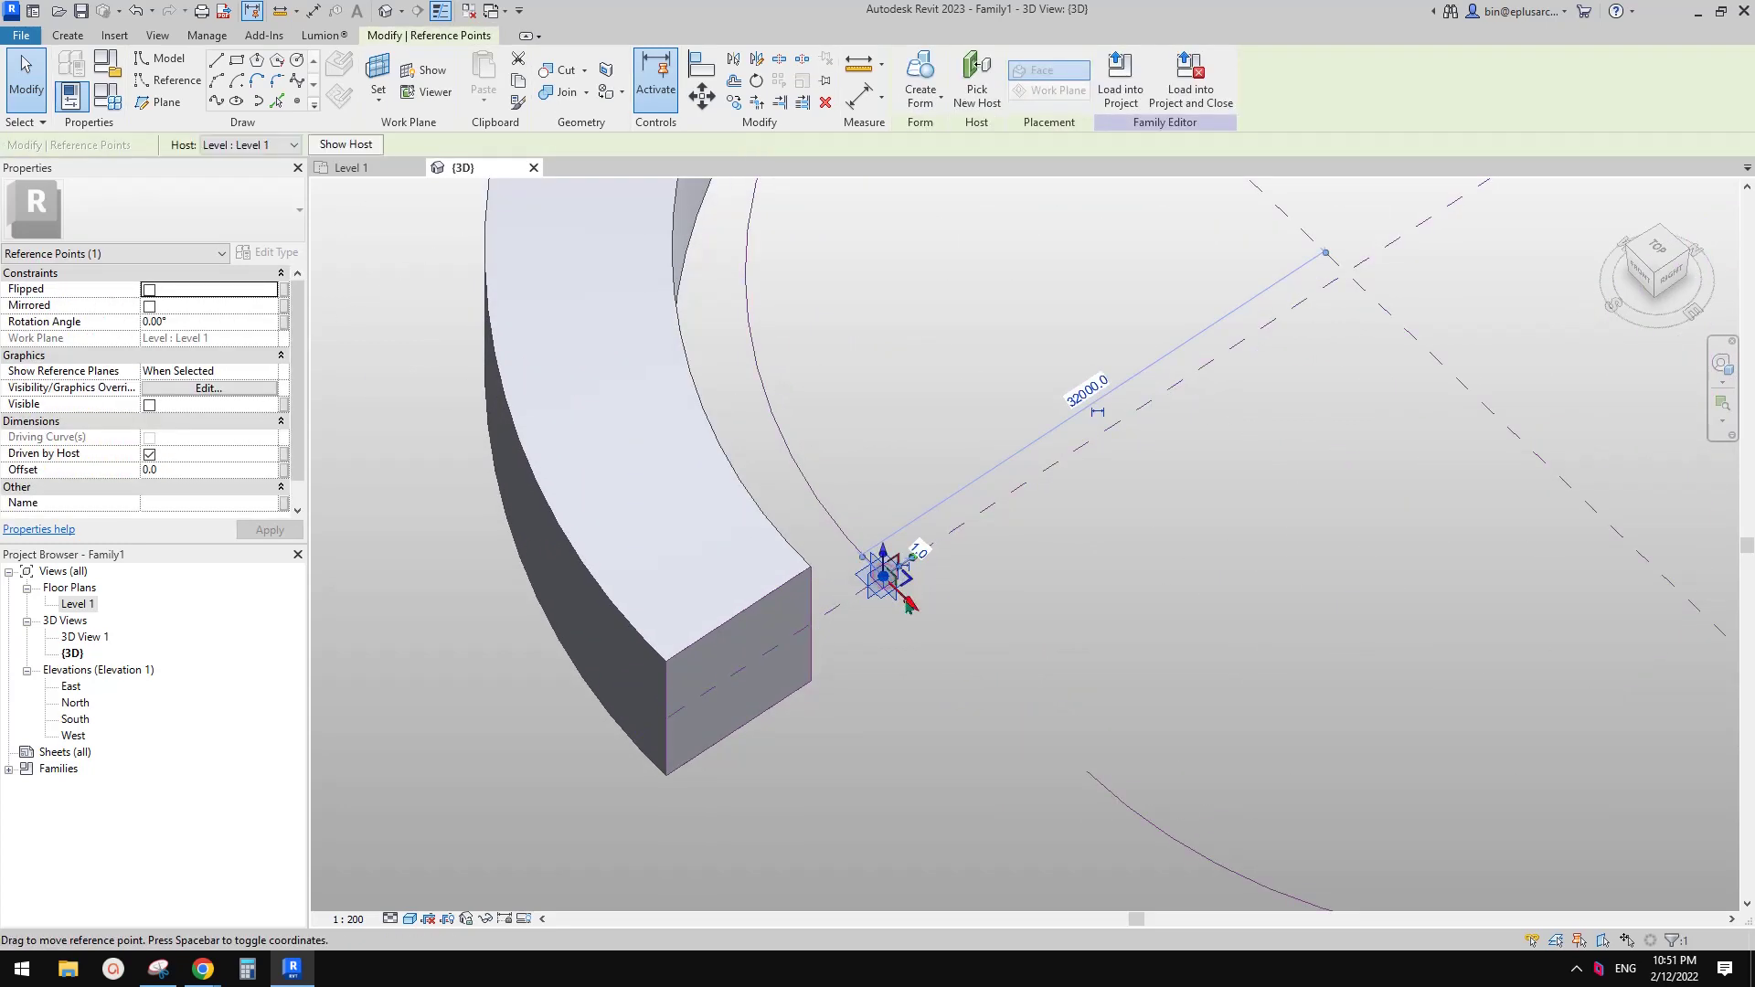
scroll(955, 651, down, 2)
middle_drag(955, 651, 933, 539)
click(977, 87)
click(1045, 682)
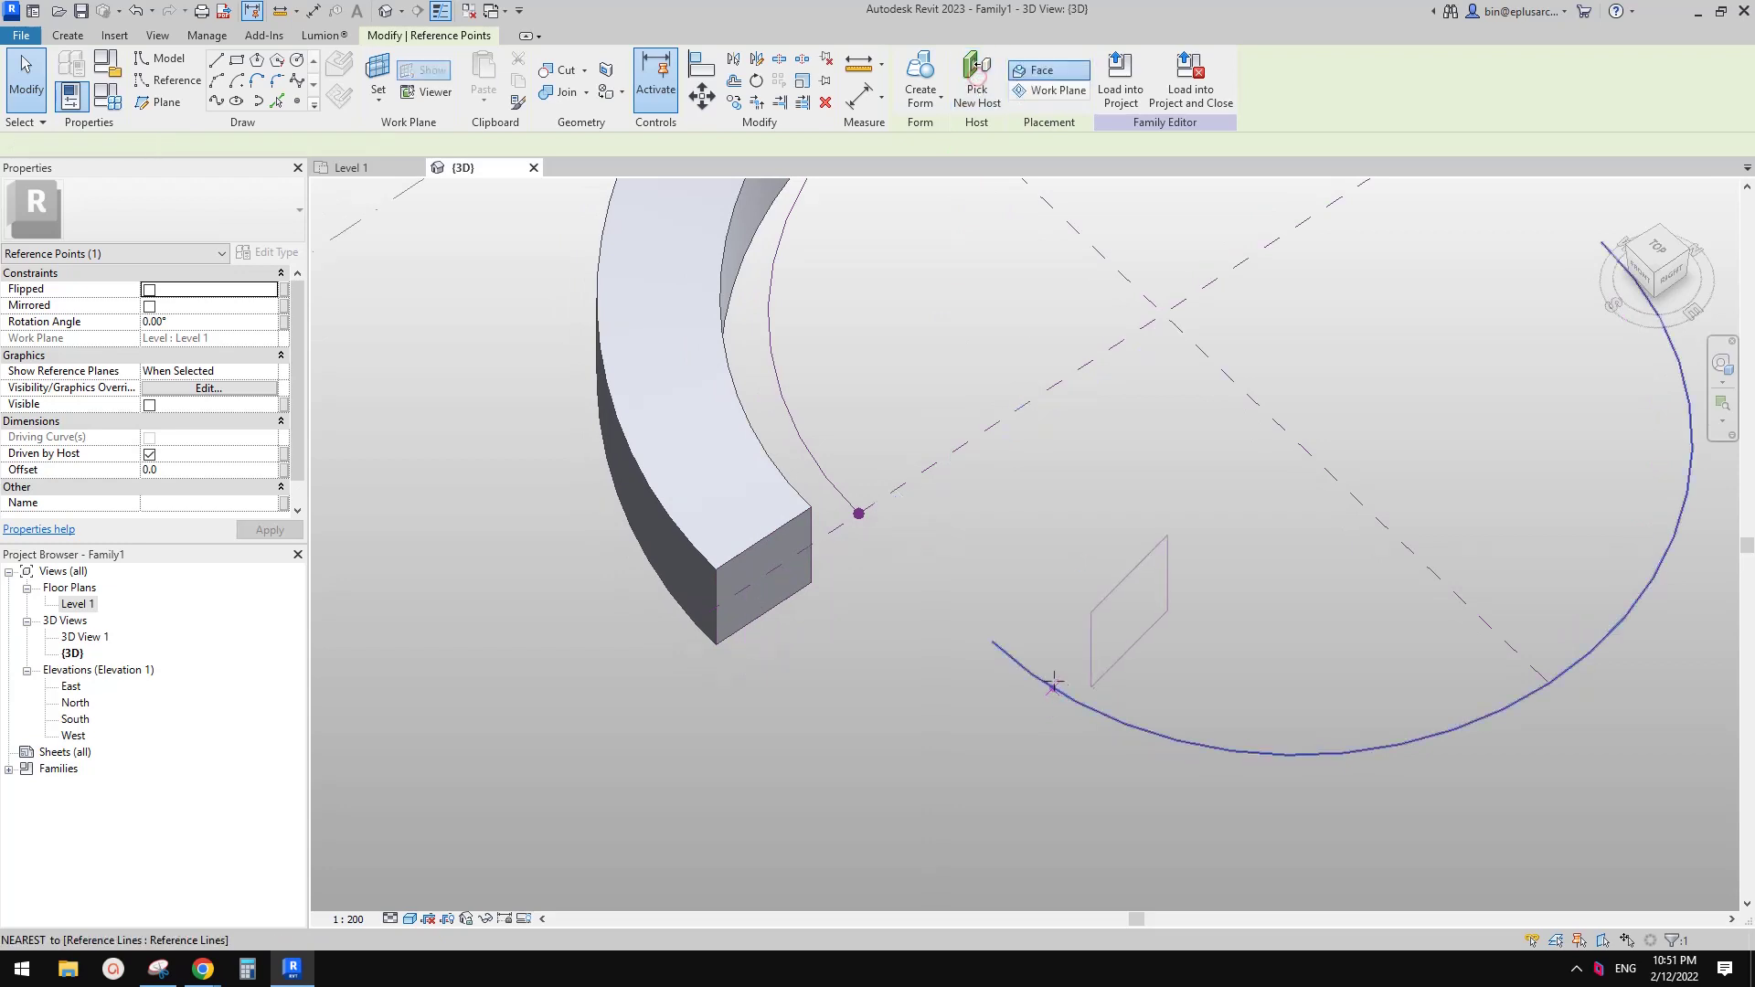
key(Escape)
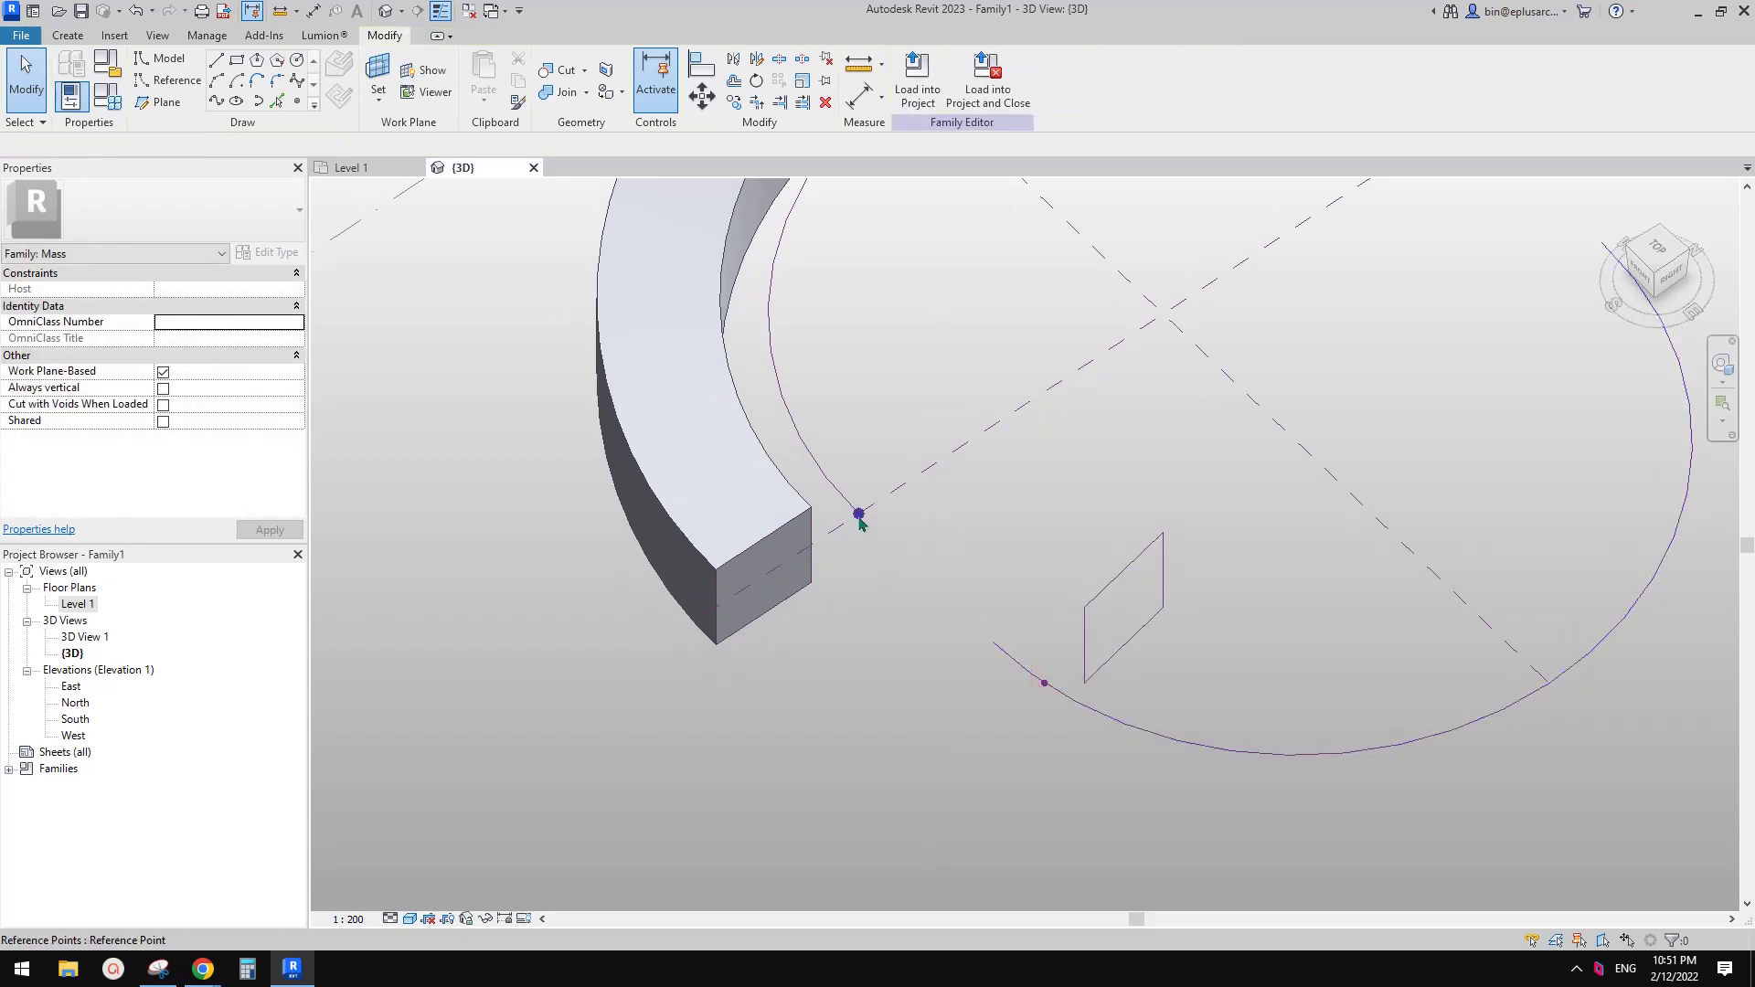
Pull the second overlapping reference point off the form's near end and rehost it further along the moved arc.
click(858, 515)
key(Escape)
click(860, 515)
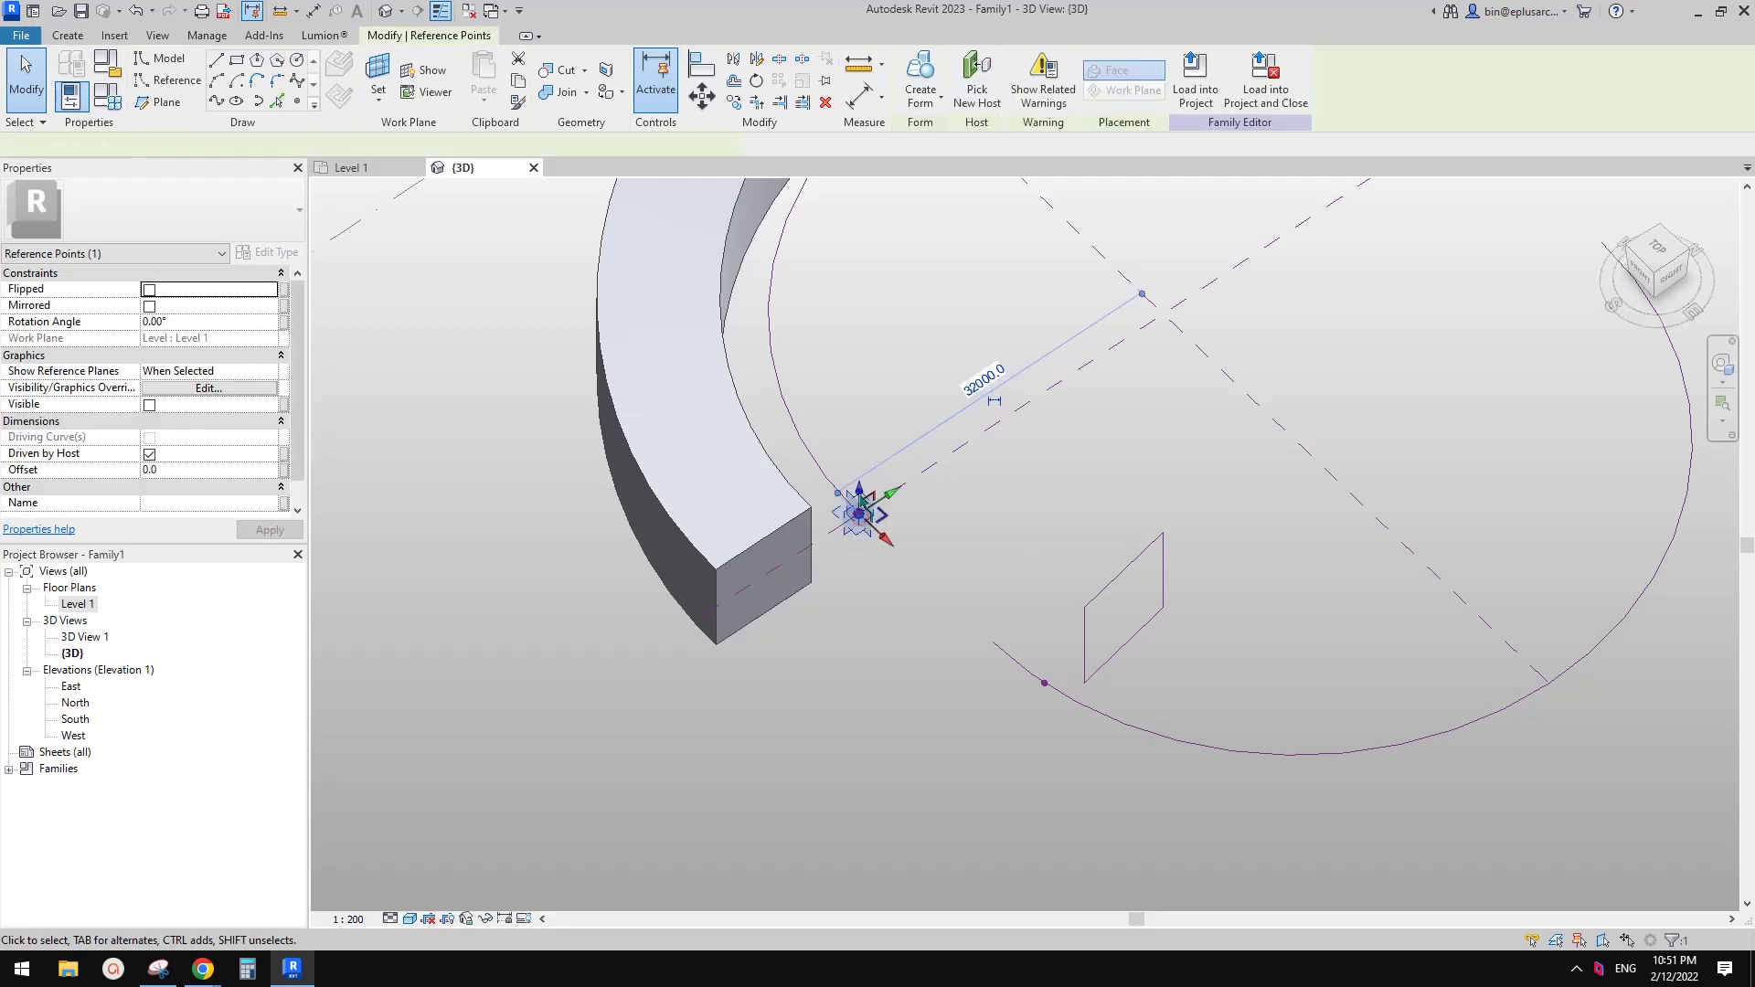
drag(881, 535, 897, 550)
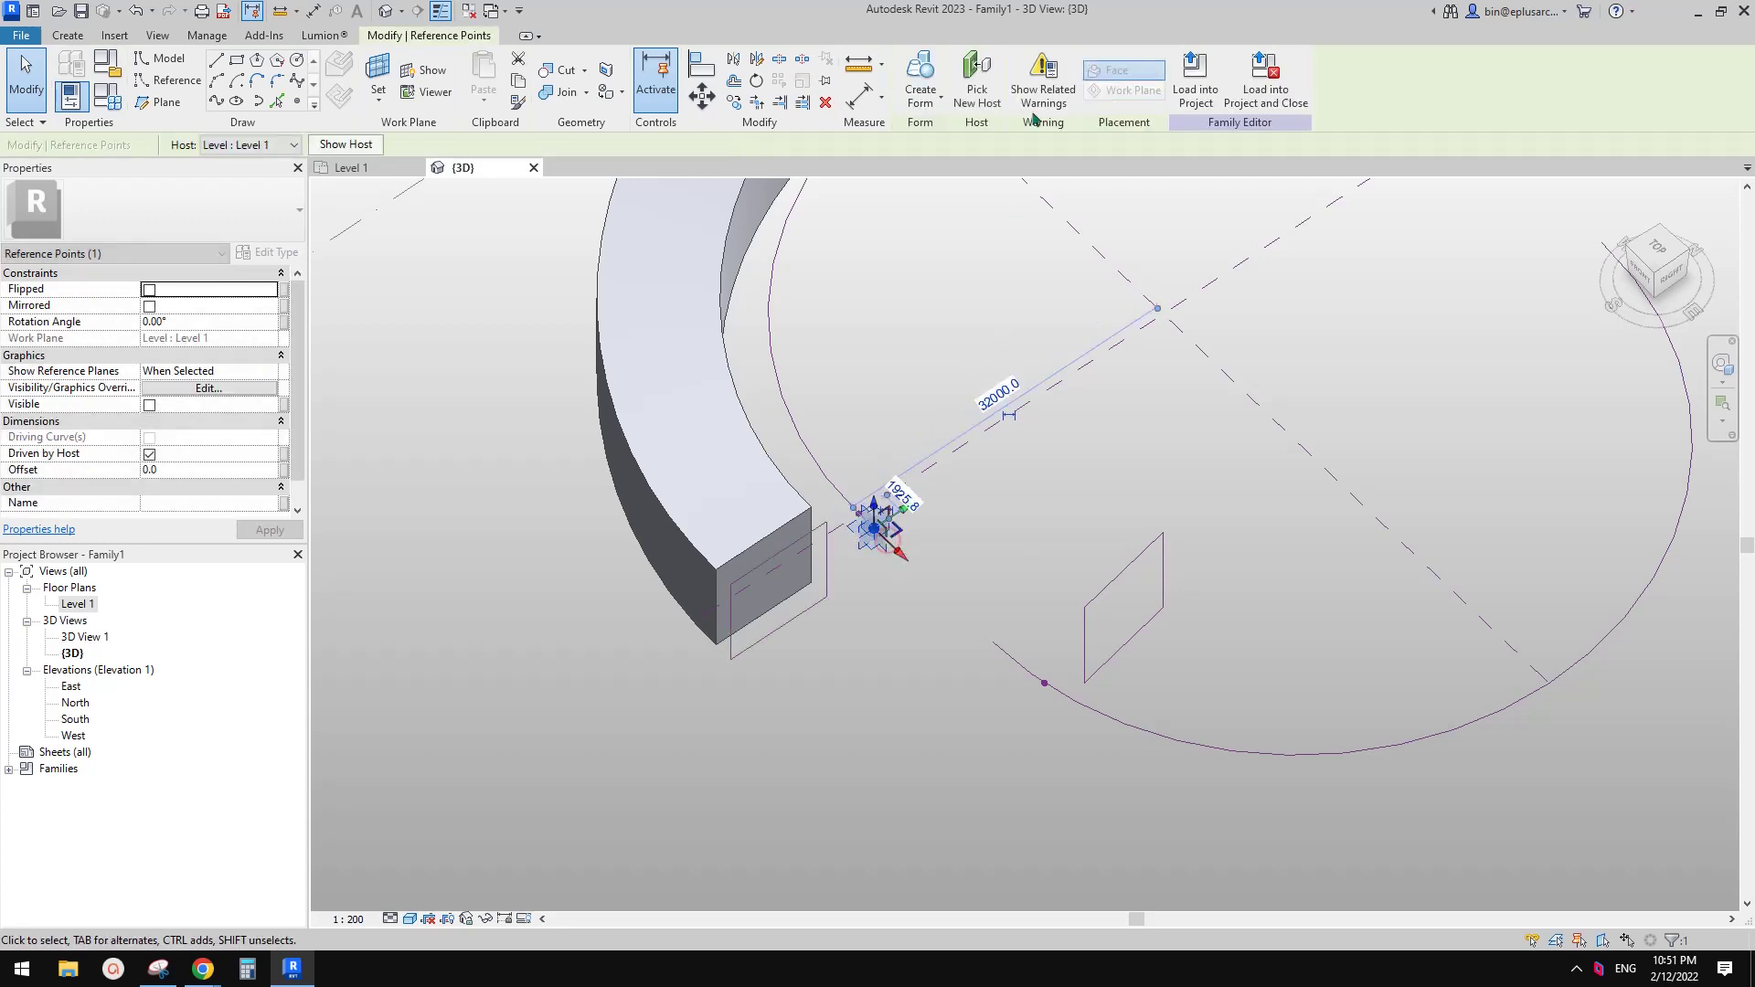
click(980, 85)
click(1142, 730)
middle_drag(1180, 587, 1176, 589)
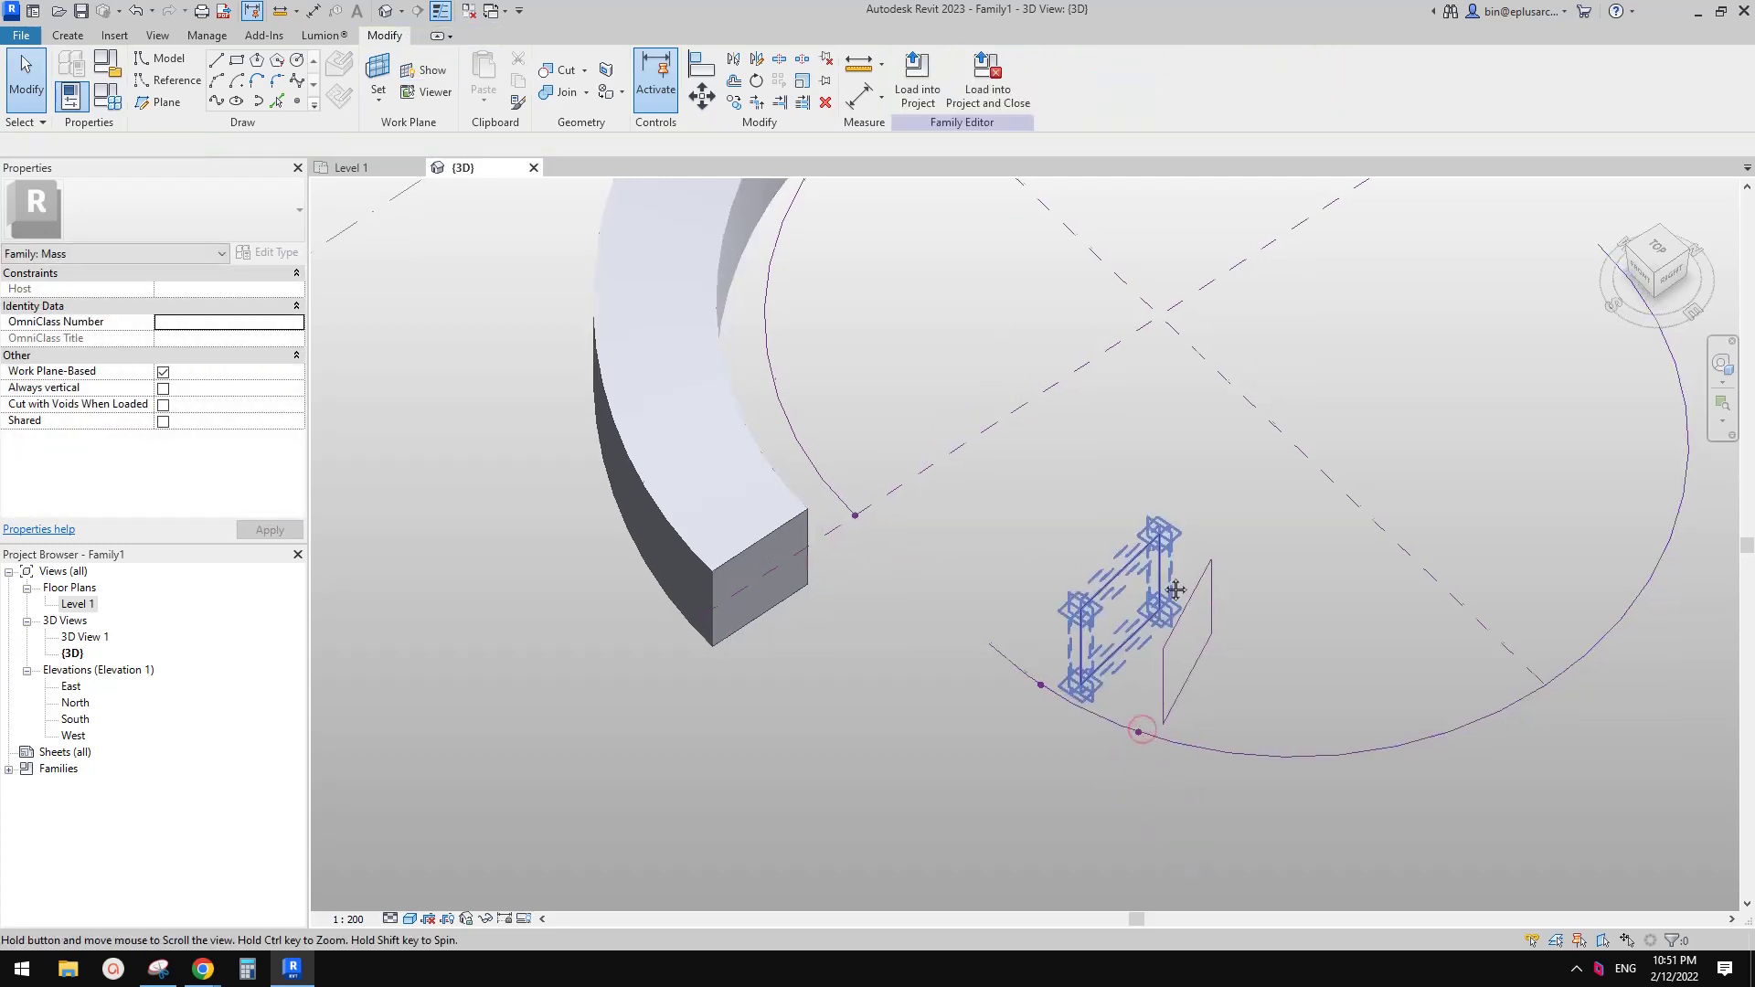
Temporarily hide the form's own reference point at the far end and rehost an overlapping point near the moved arc's far end.
scroll(948, 517, down, 3)
middle_drag(1297, 261, 1119, 501)
scroll(1119, 501, up, 2)
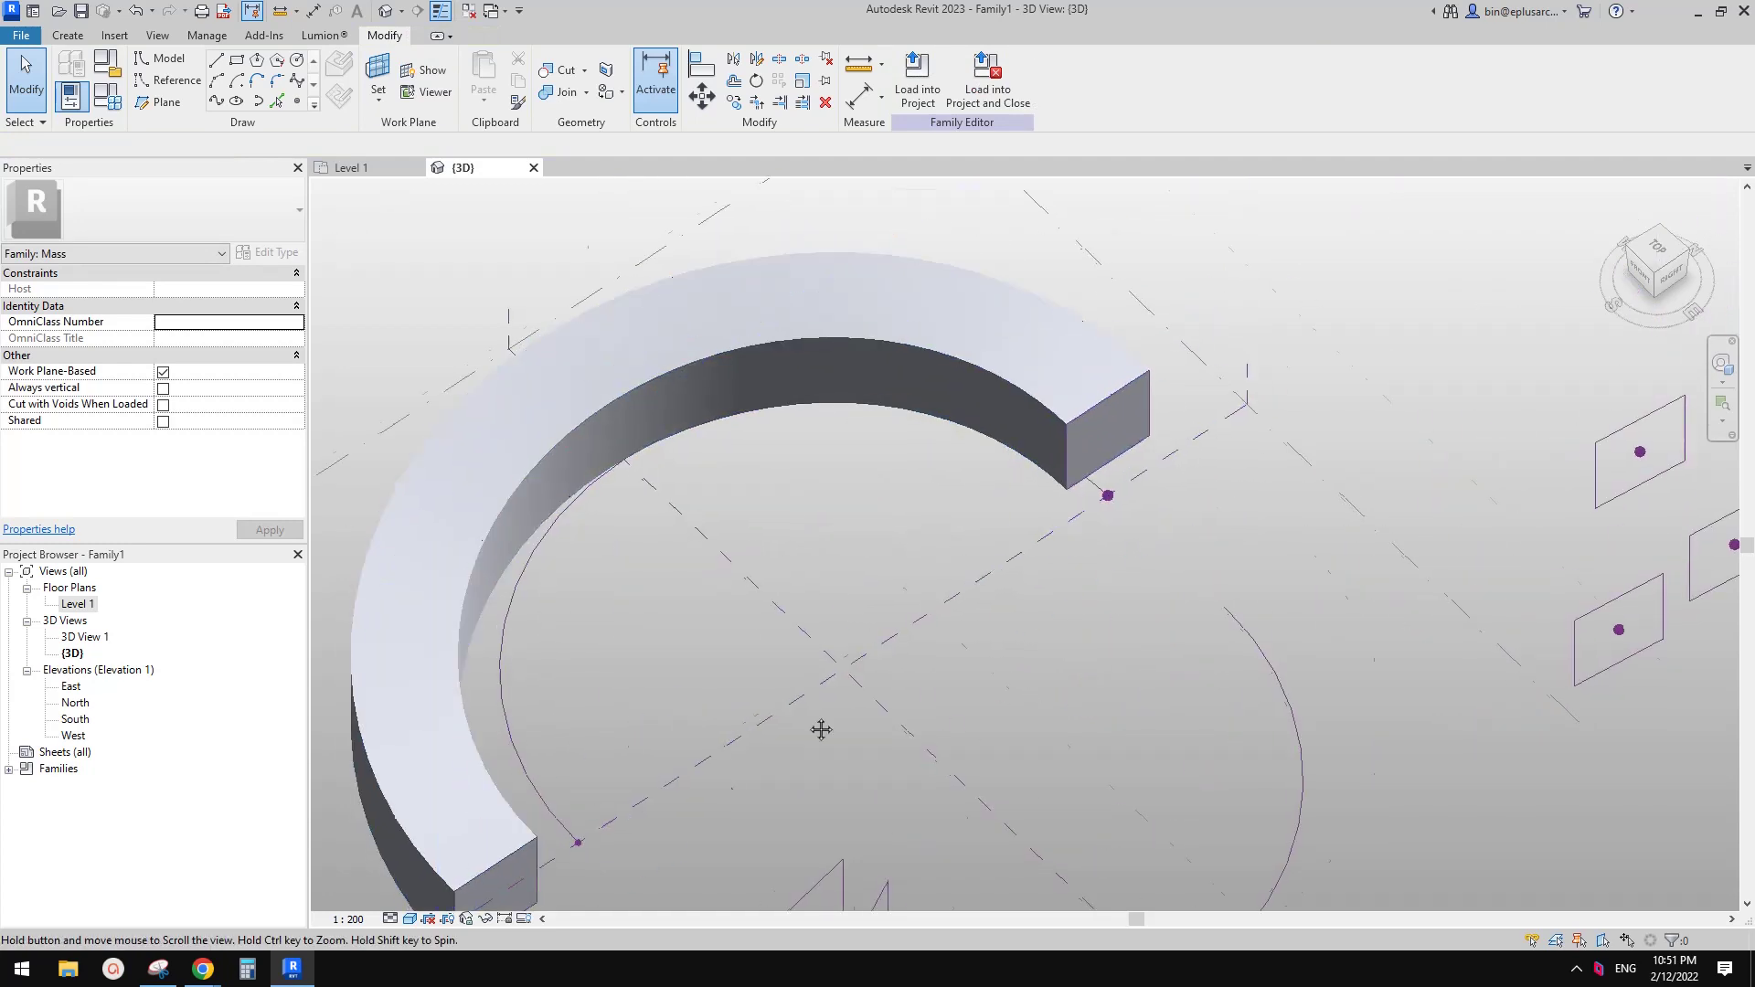
middle_drag(823, 722, 946, 627)
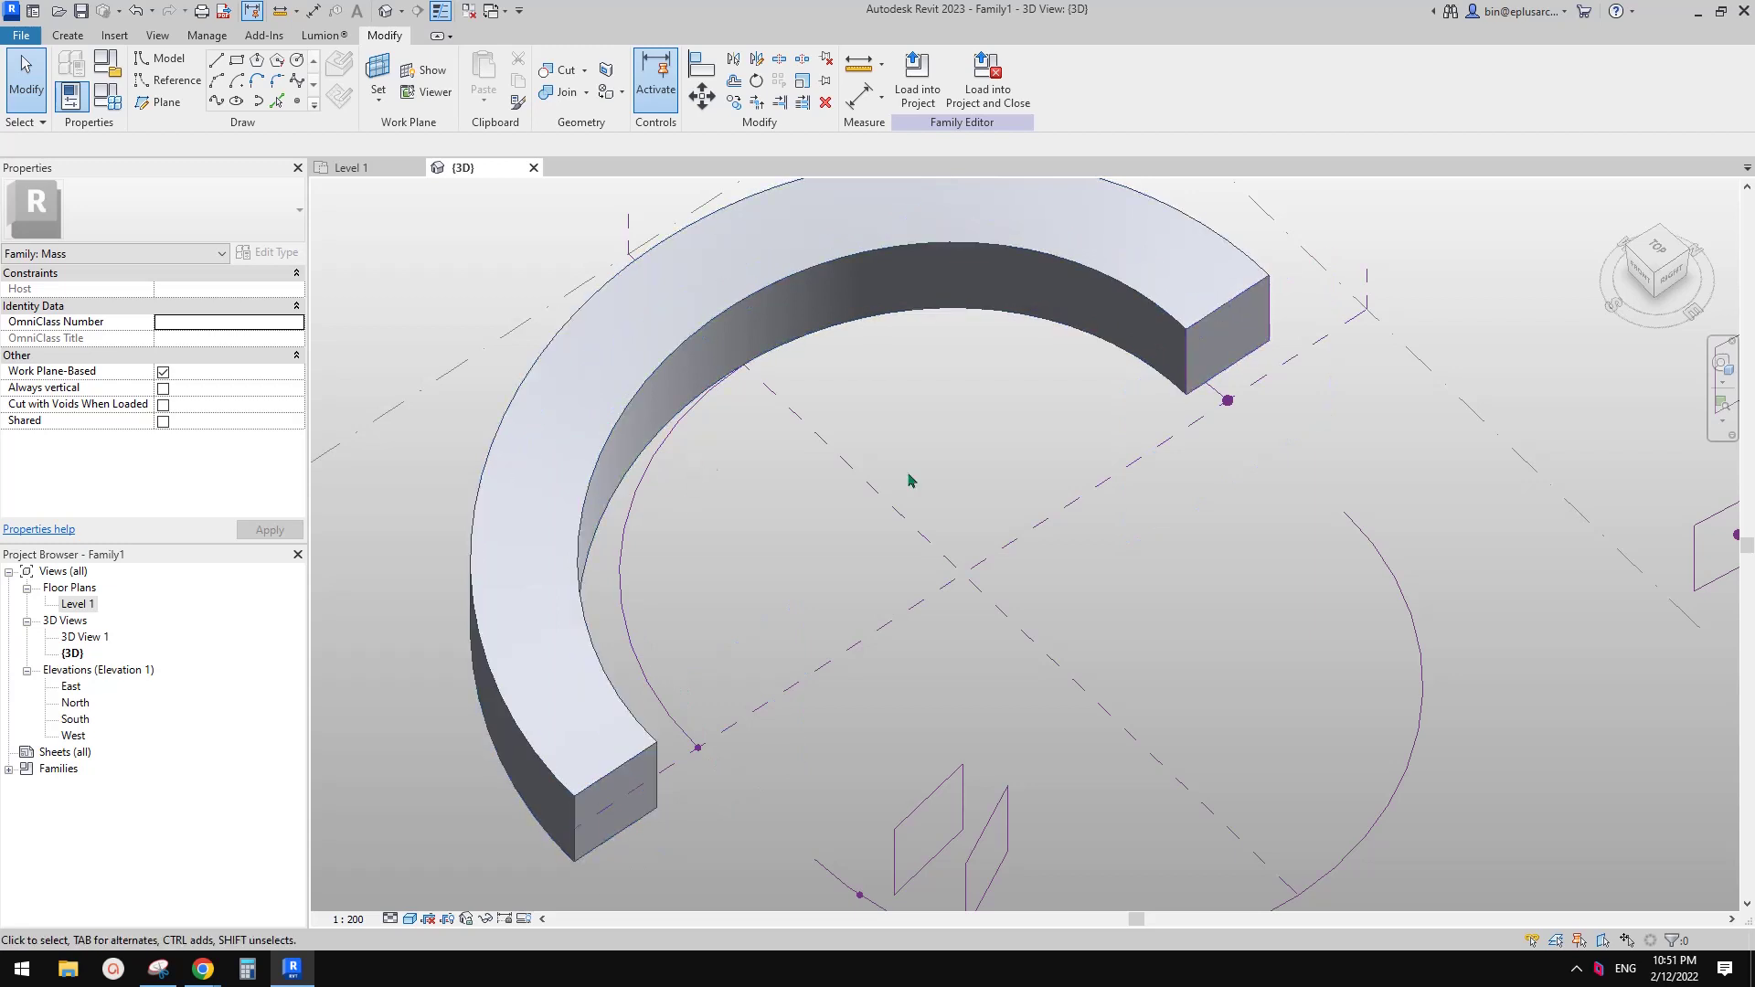
scroll(1134, 402, up, 2)
click(1227, 403)
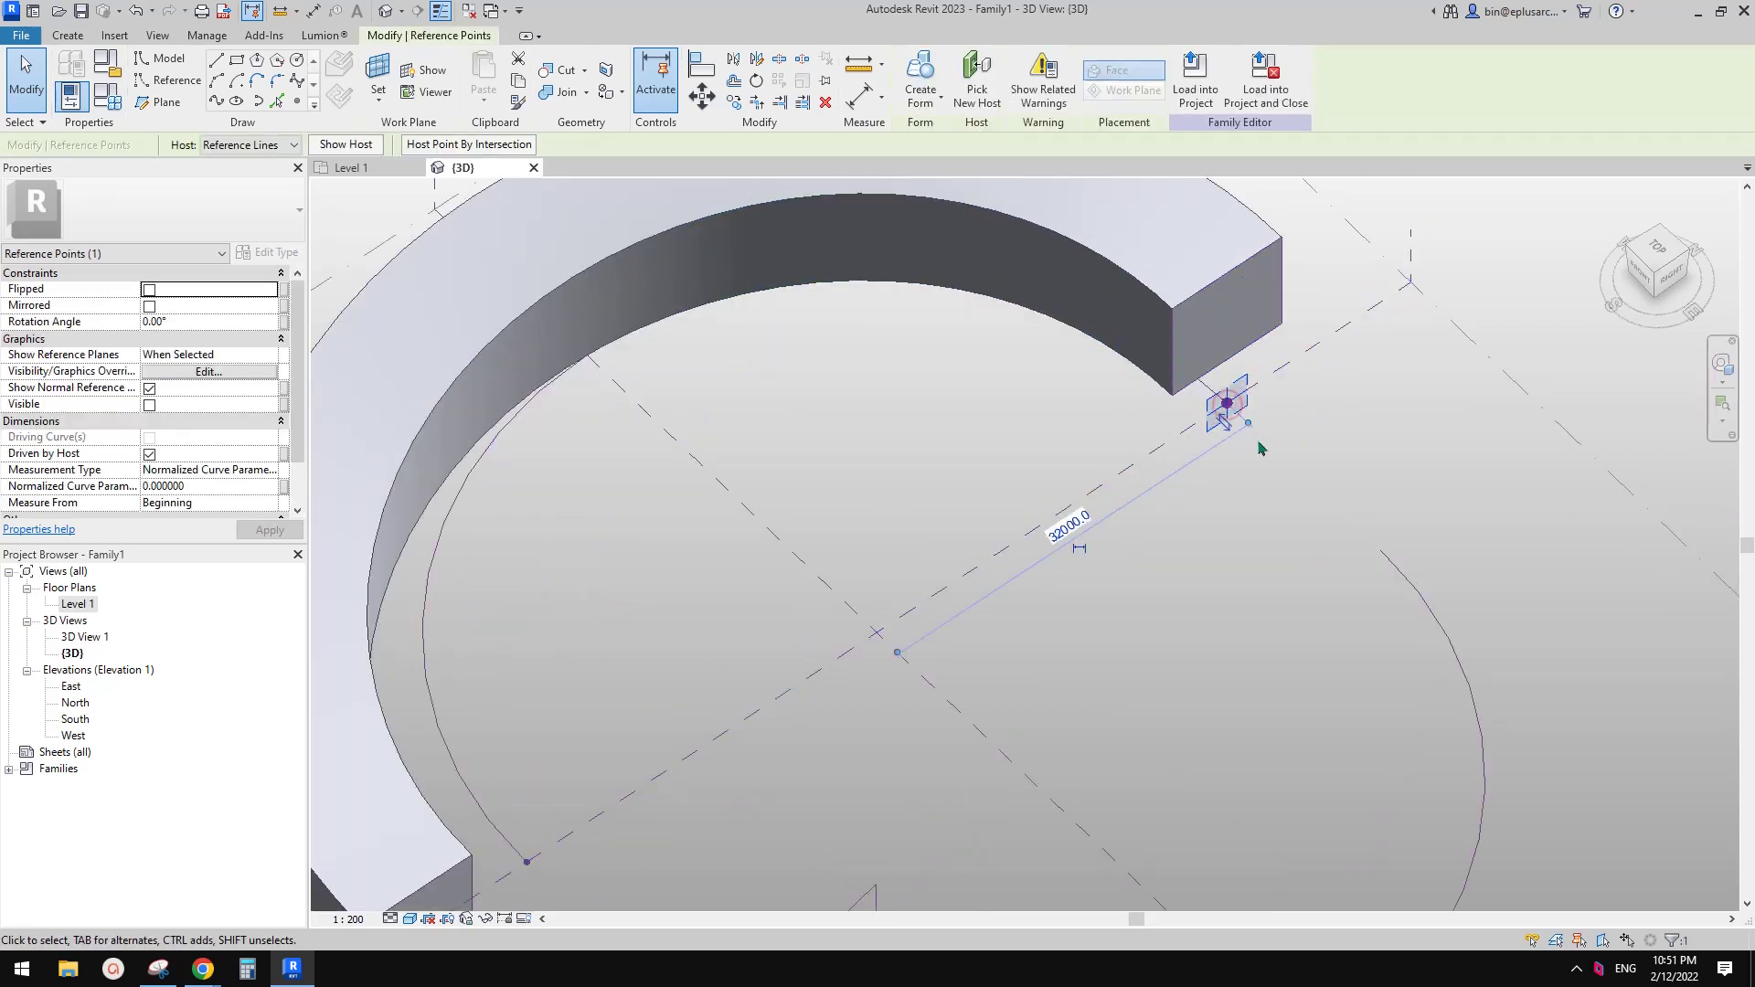
key(c)
click(1230, 408)
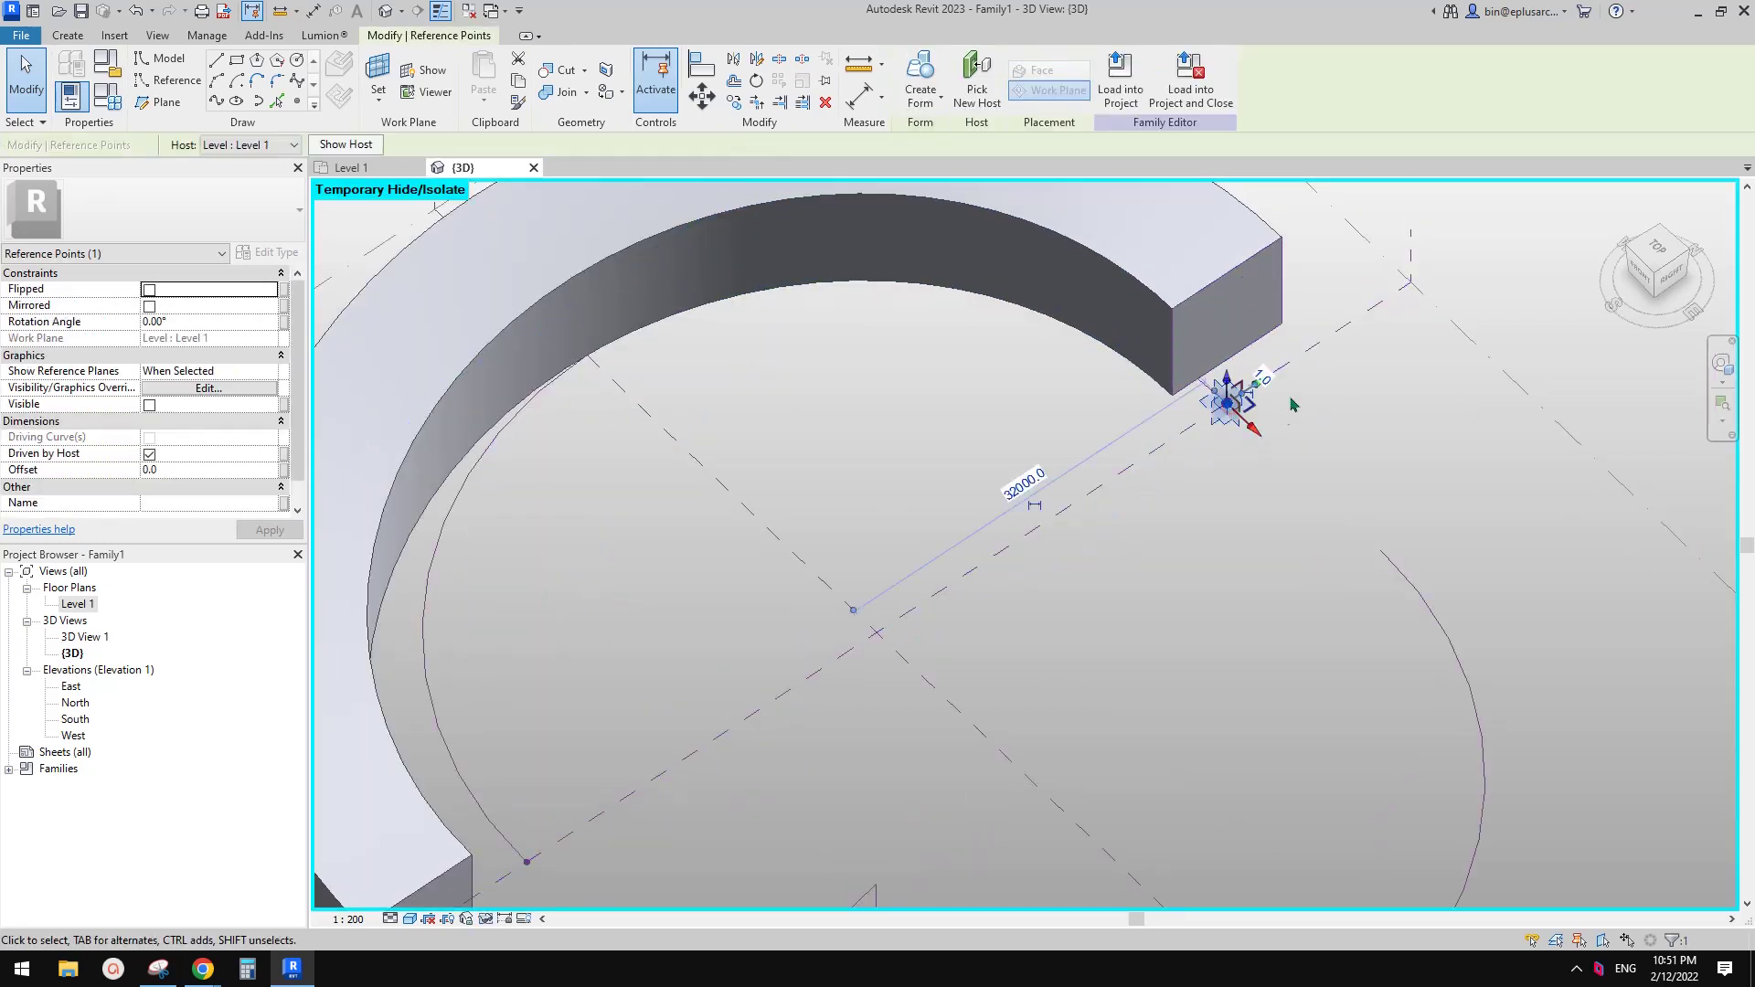
middle_drag(1322, 454, 1232, 406)
click(975, 78)
click(1317, 527)
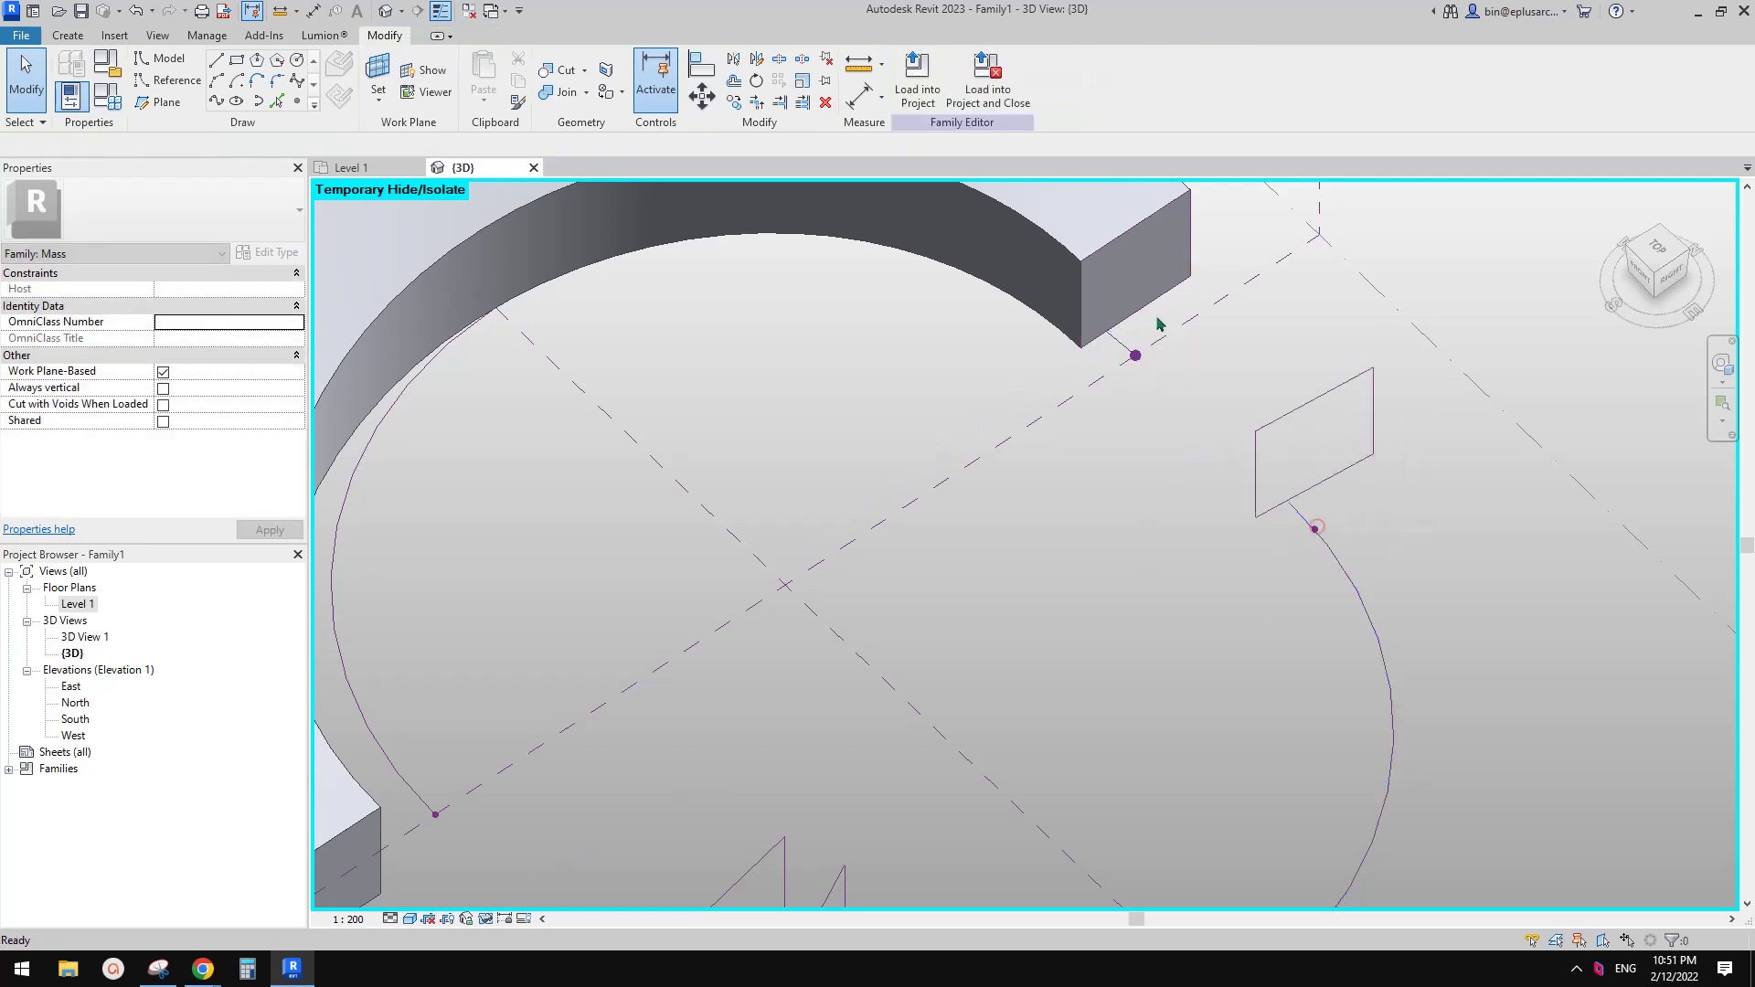
Temporarily hide the next overlapping point at the far end and rehost the remaining one slightly further along the moved arc.
click(1141, 364)
key(h)
key(h)
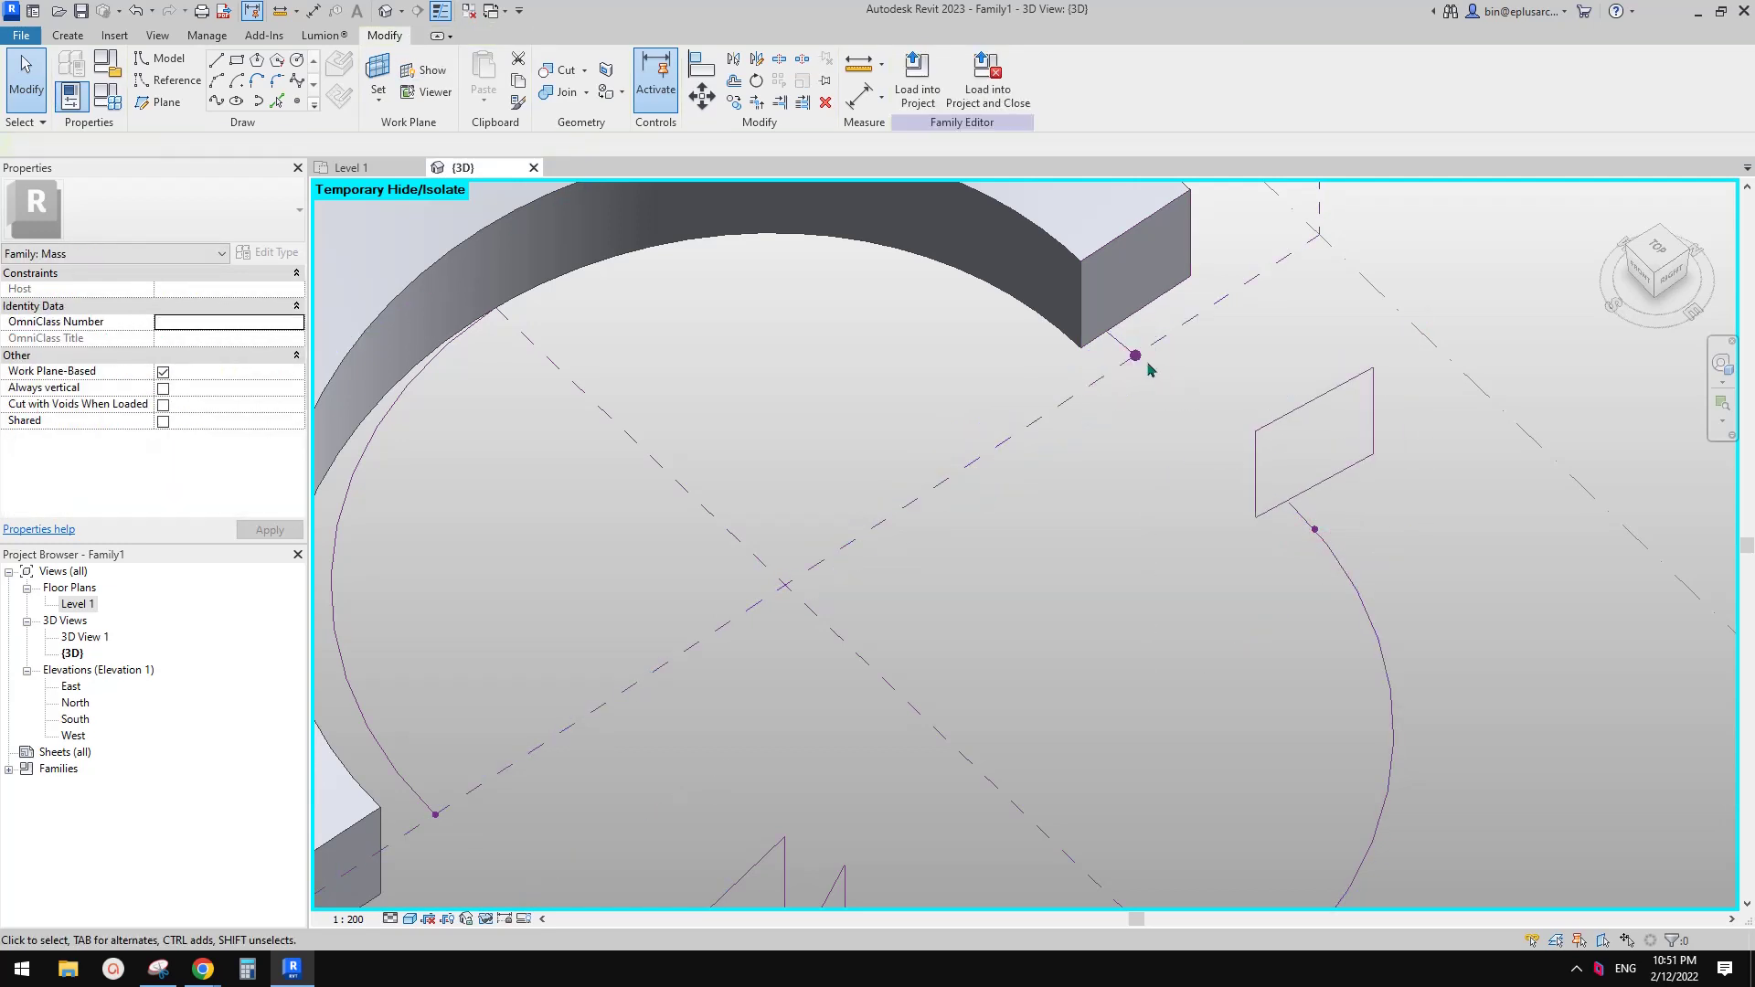
click(1137, 357)
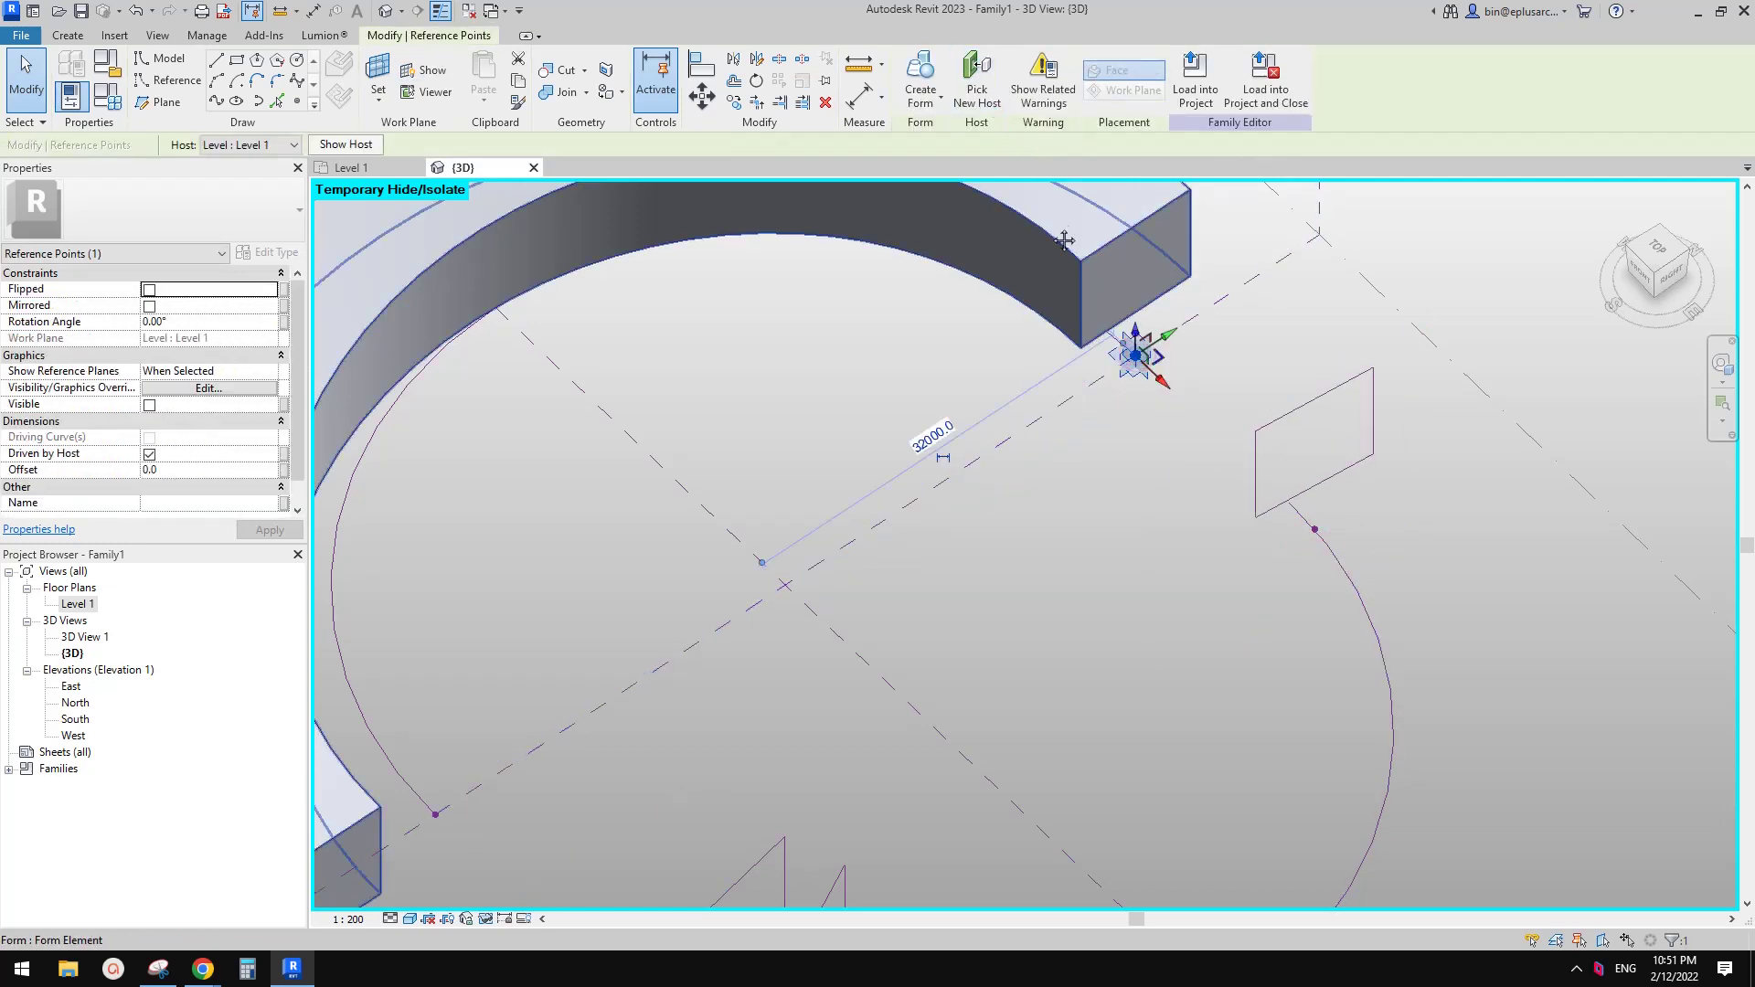
middle_drag(1065, 240, 1051, 271)
click(977, 82)
click(1333, 598)
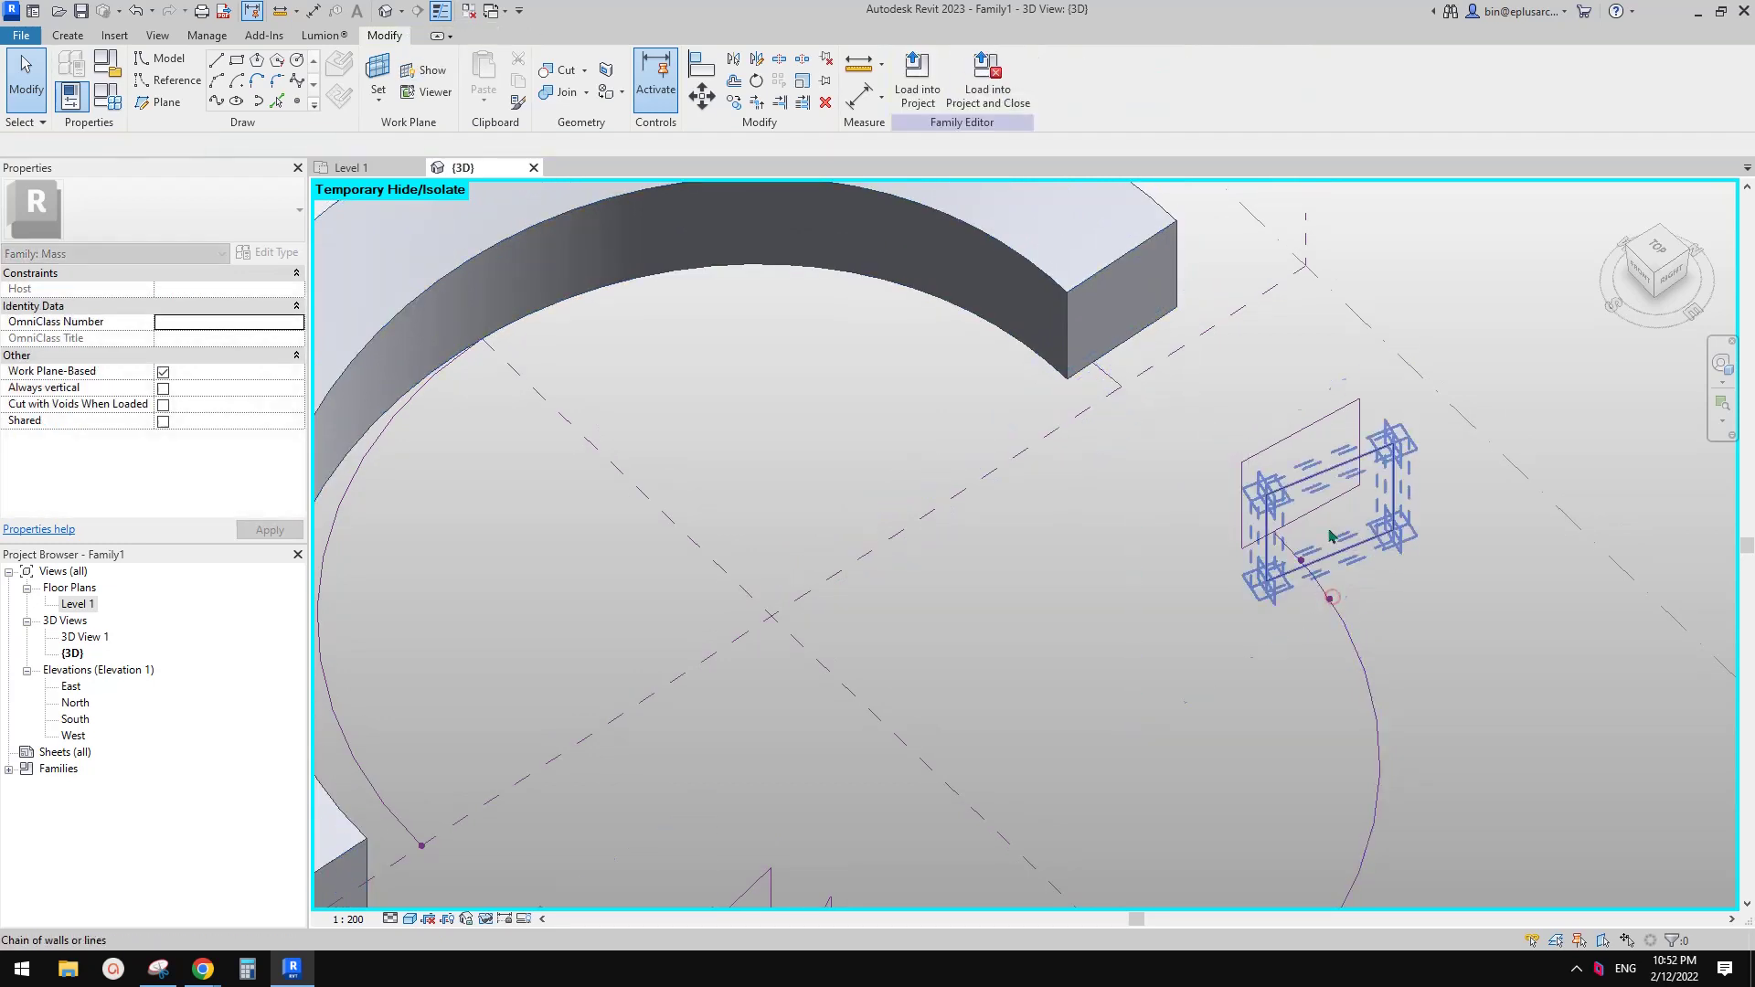
Select the four rehosted rectangular profiles together with the moved arc and create a solid form from them.
scroll(1330, 537, down, 4)
shift+middle_drag(1285, 486, 1192, 563)
scroll(1129, 529, up, 2)
key(Tab)
click(1041, 530)
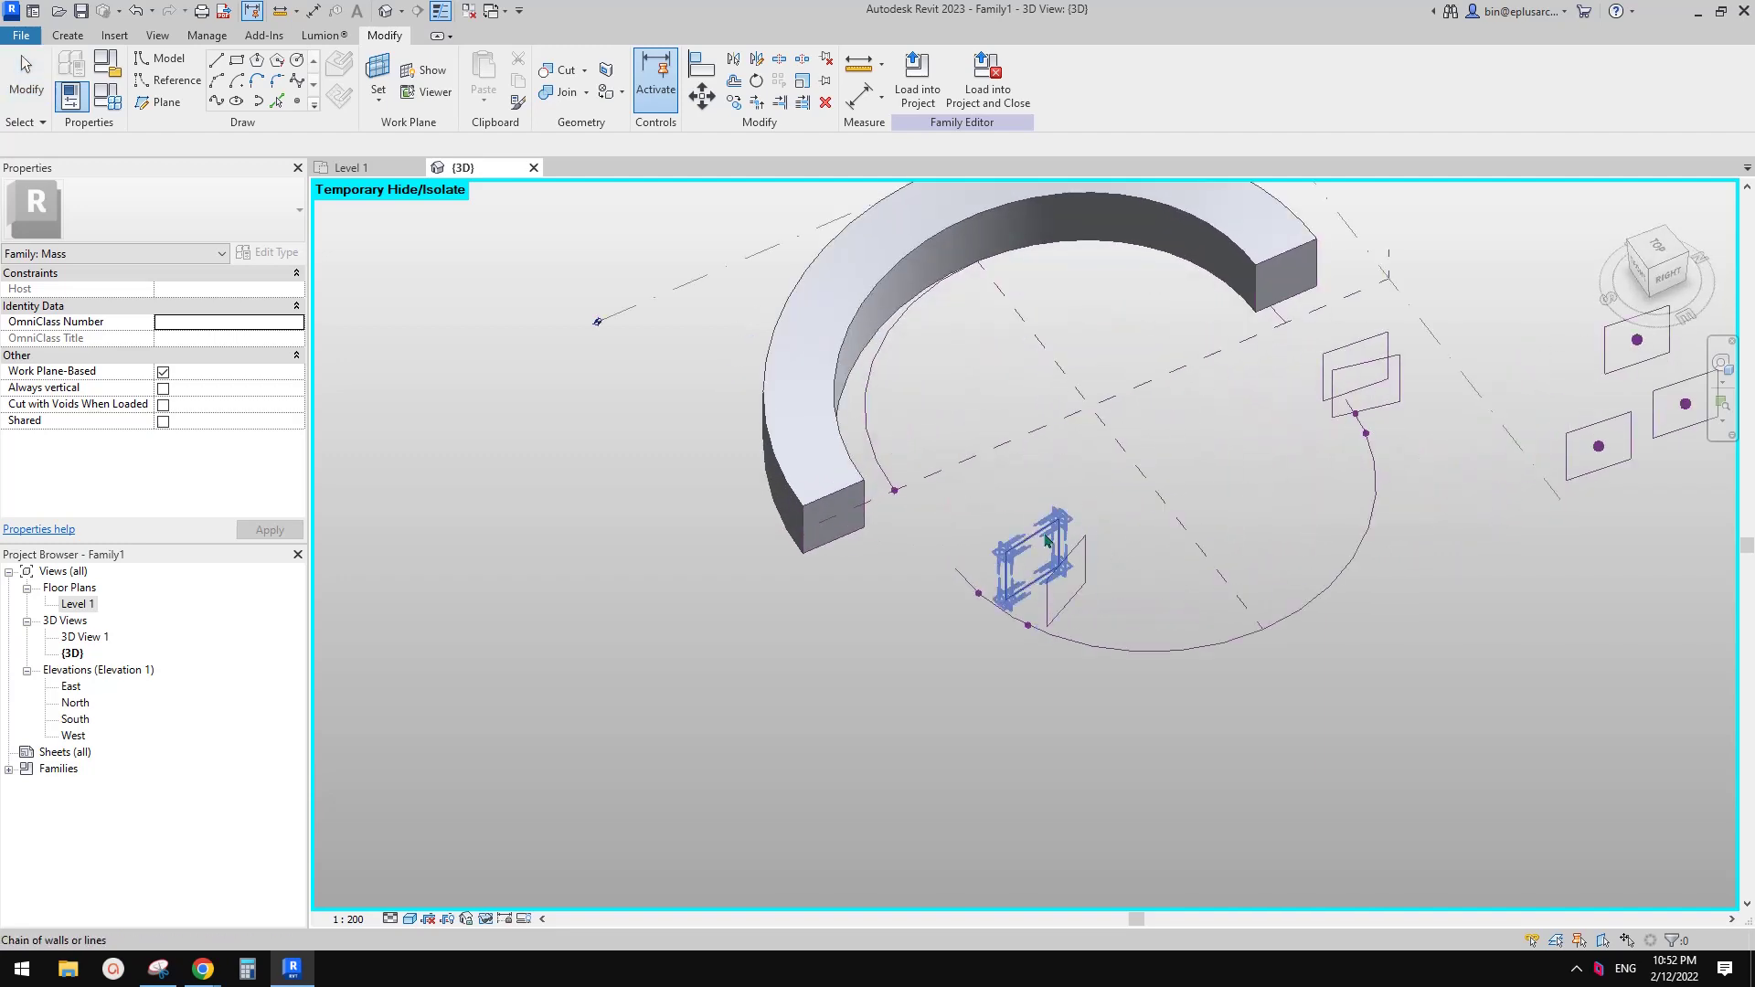
key(Tab)
ctrl+click(1083, 540)
key(Tab)
ctrl+click(1383, 361)
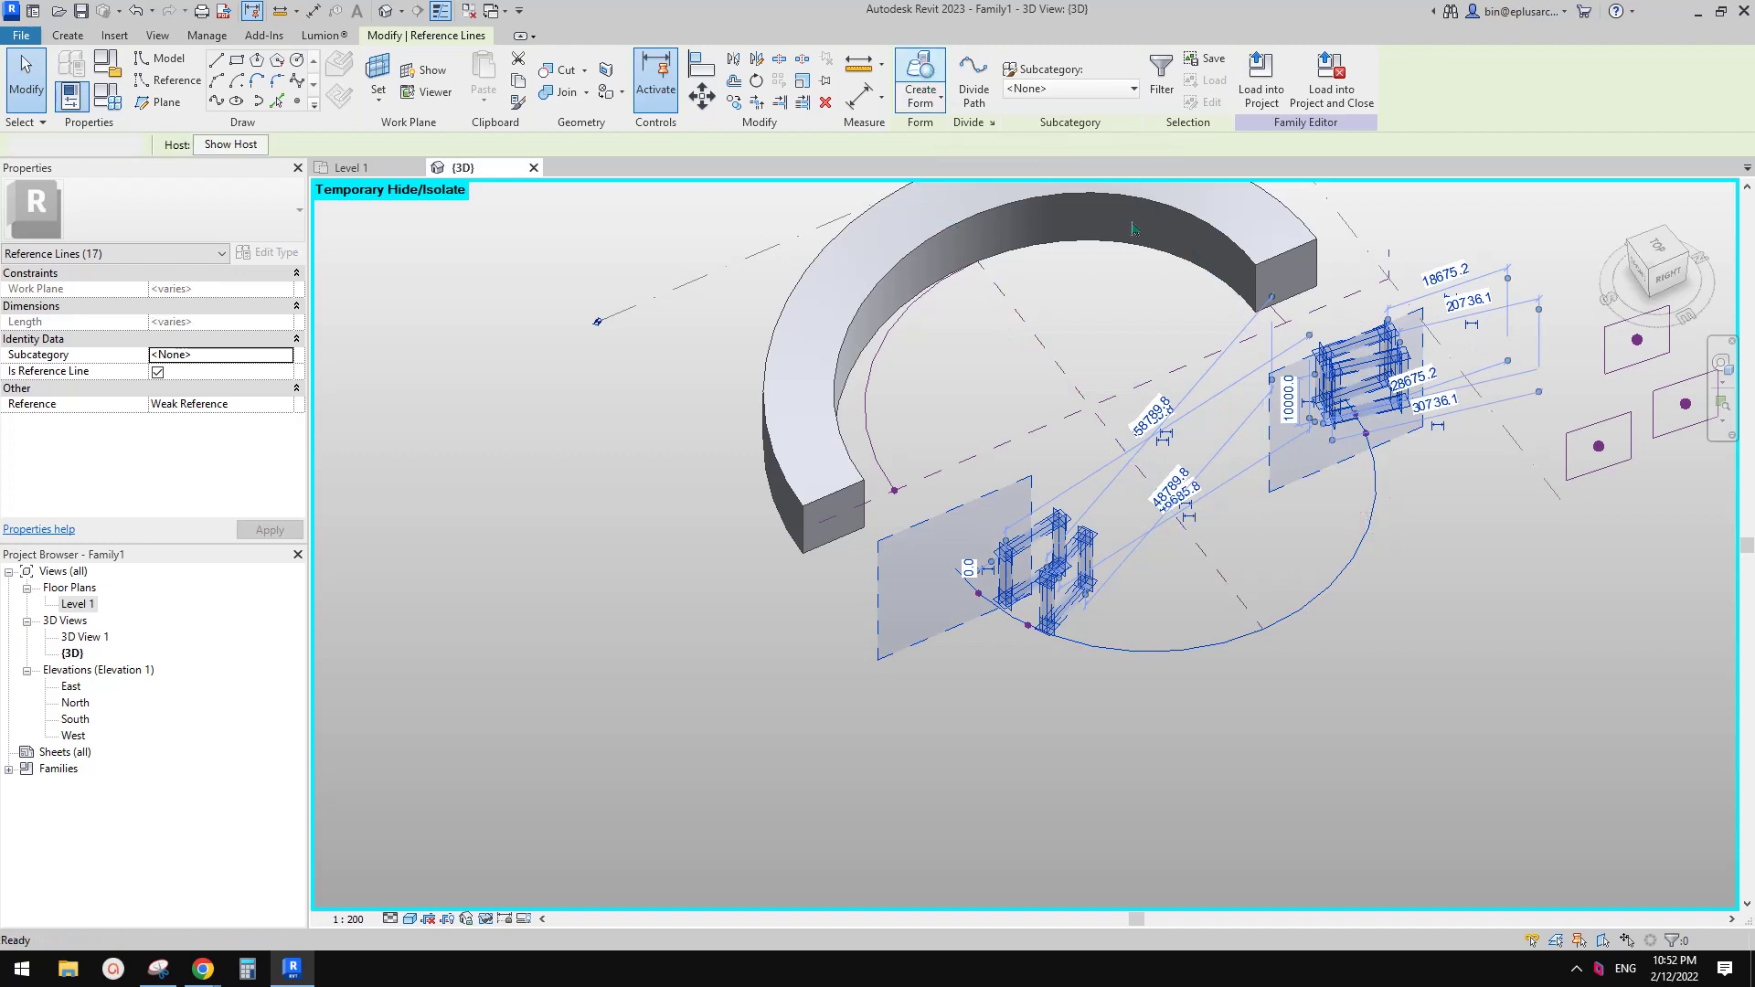
Move the second form's end reference point to the moved arc's near end and set the adjacent point's Normalized Curve Parameter to 0.99999.
middle_drag(1231, 478, 1295, 440)
scroll(1043, 558, up, 1)
click(1041, 552)
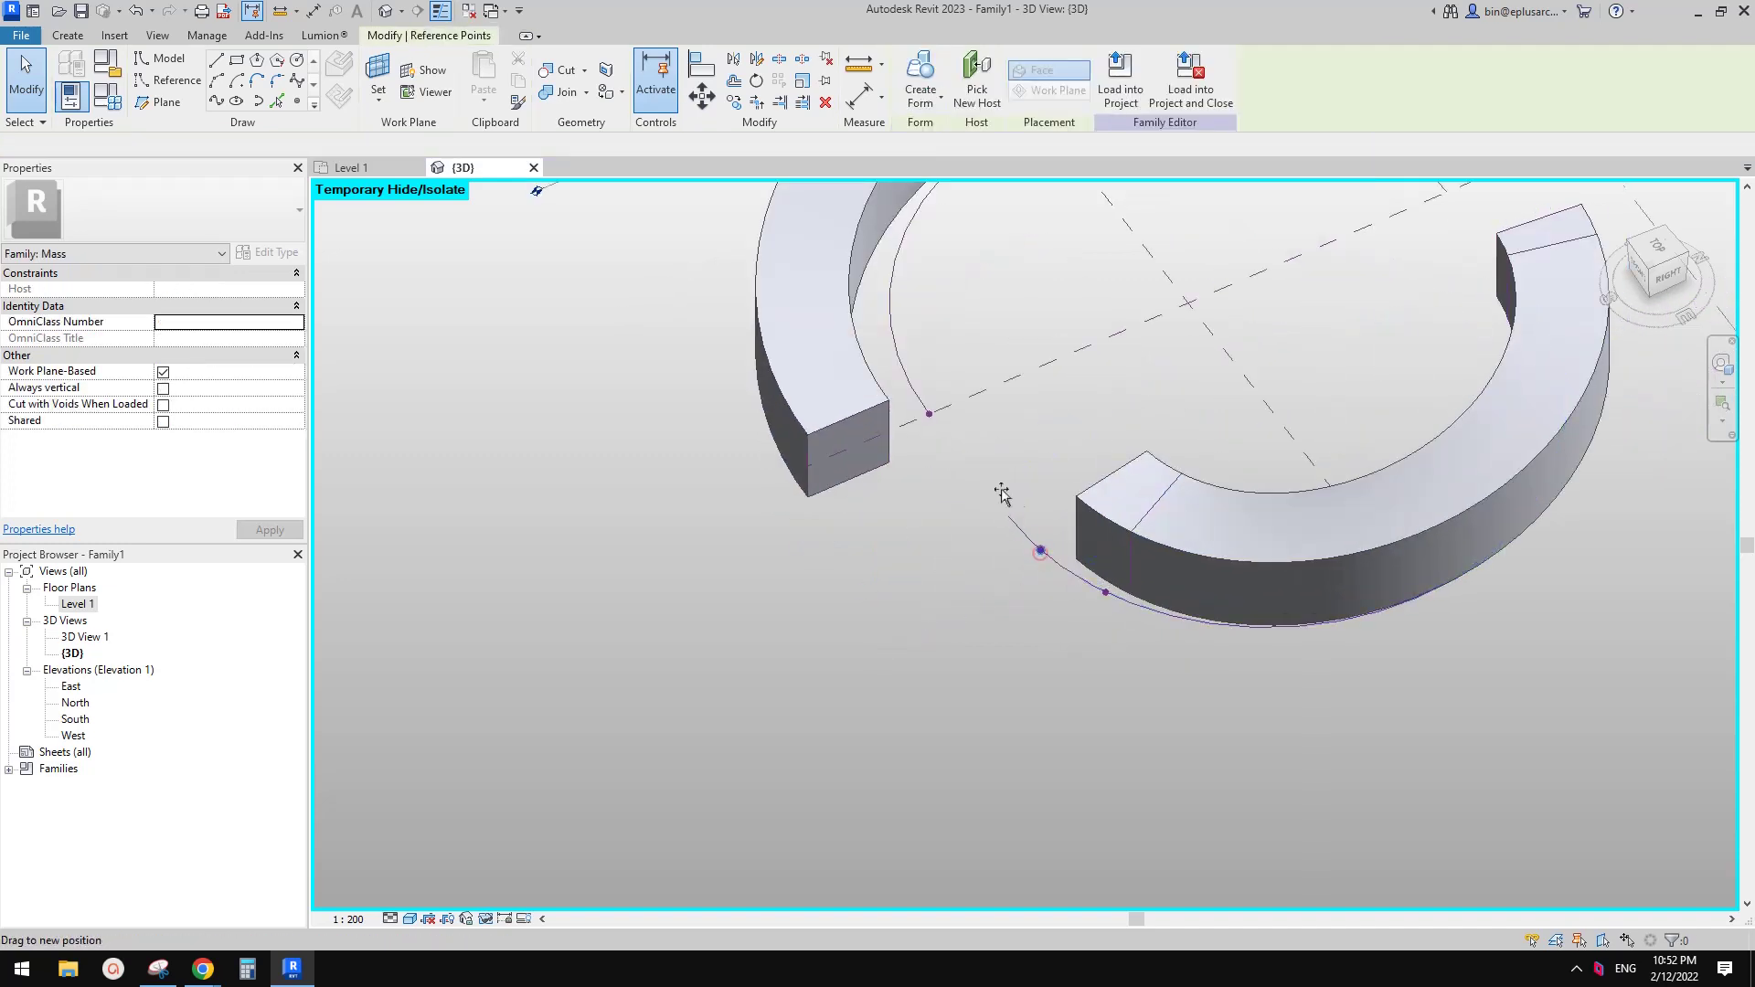
drag(1002, 494, 1004, 497)
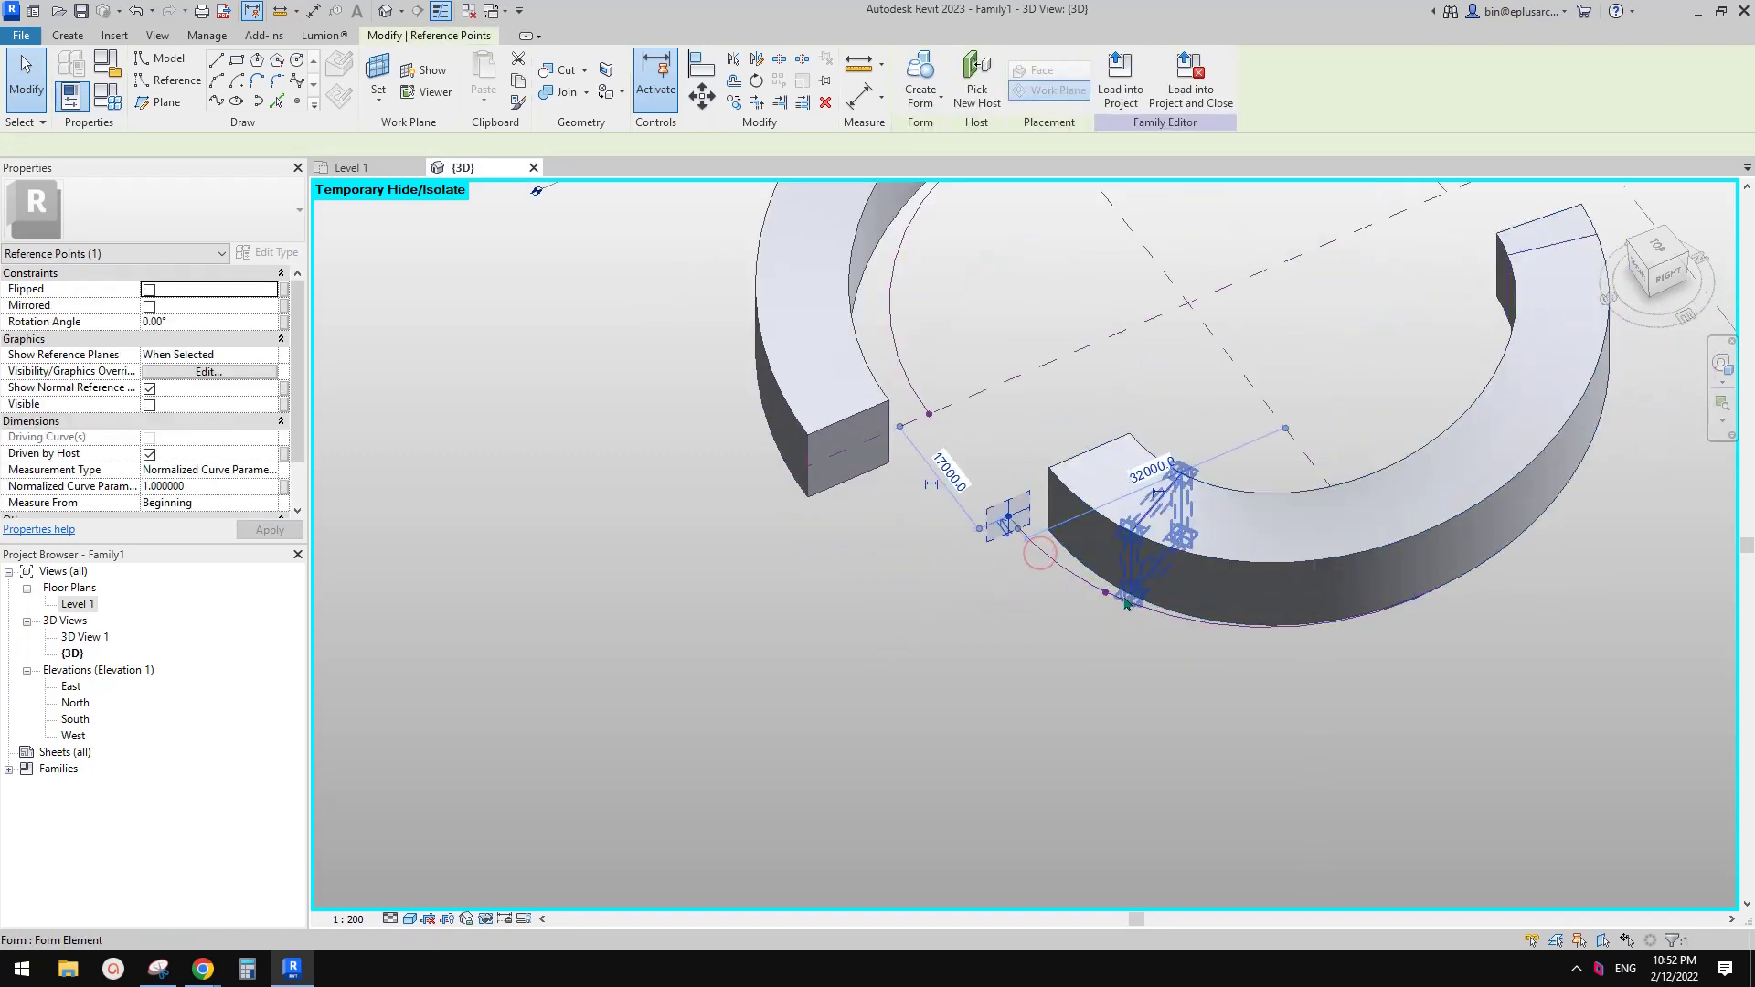
click(237, 487)
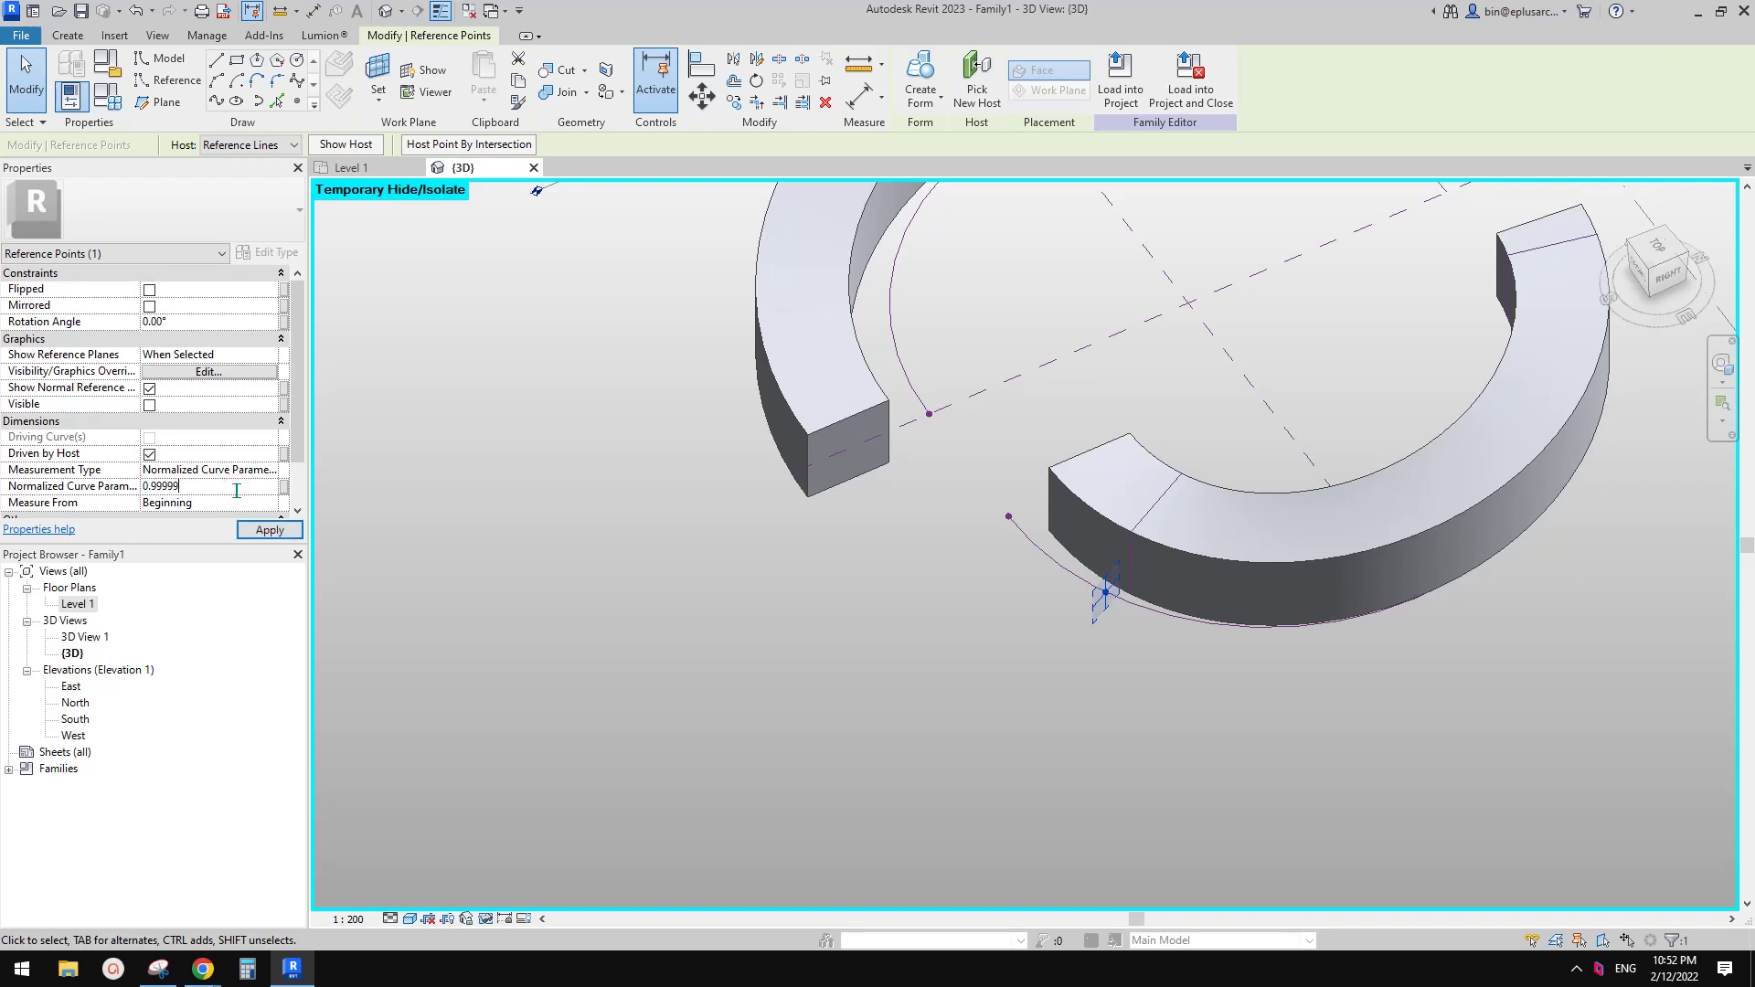
click(953, 543)
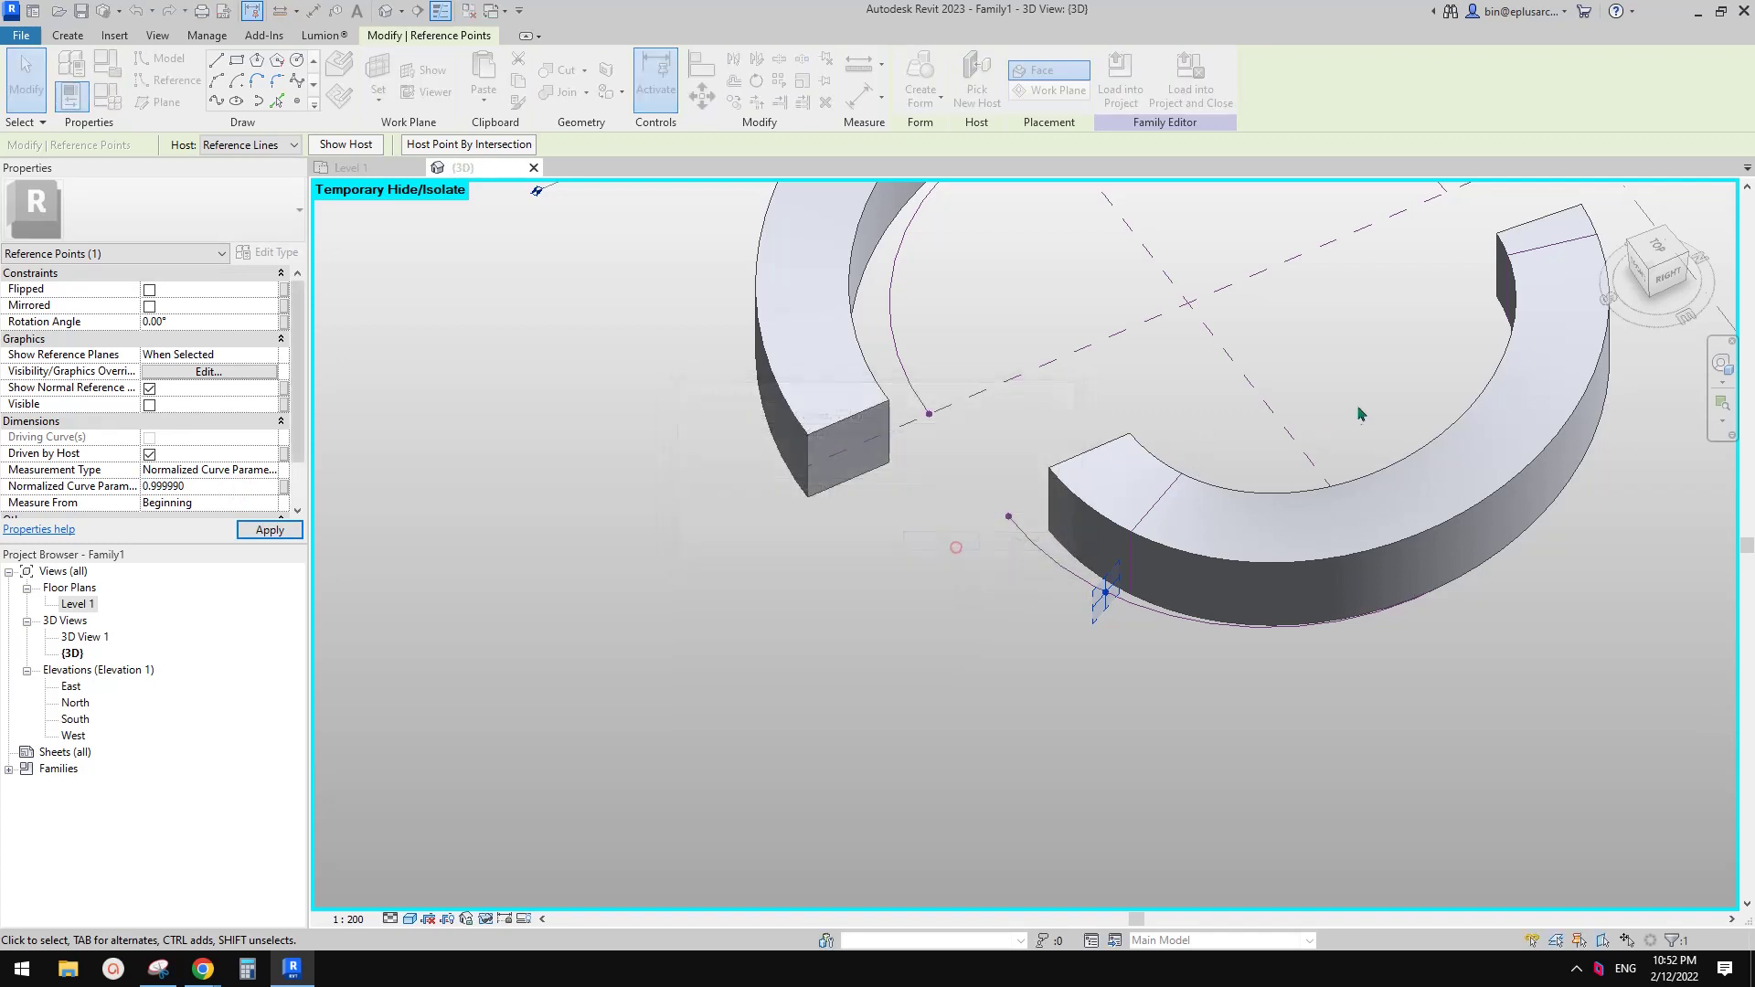
At the moved arc's other end, set the Normalized Curve Parameter of the end point to 0 and the adjacent point to 0.00001.
scroll(1577, 297, down, 1)
shift+middle_drag(1371, 316, 1020, 366)
scroll(1054, 649, up, 2)
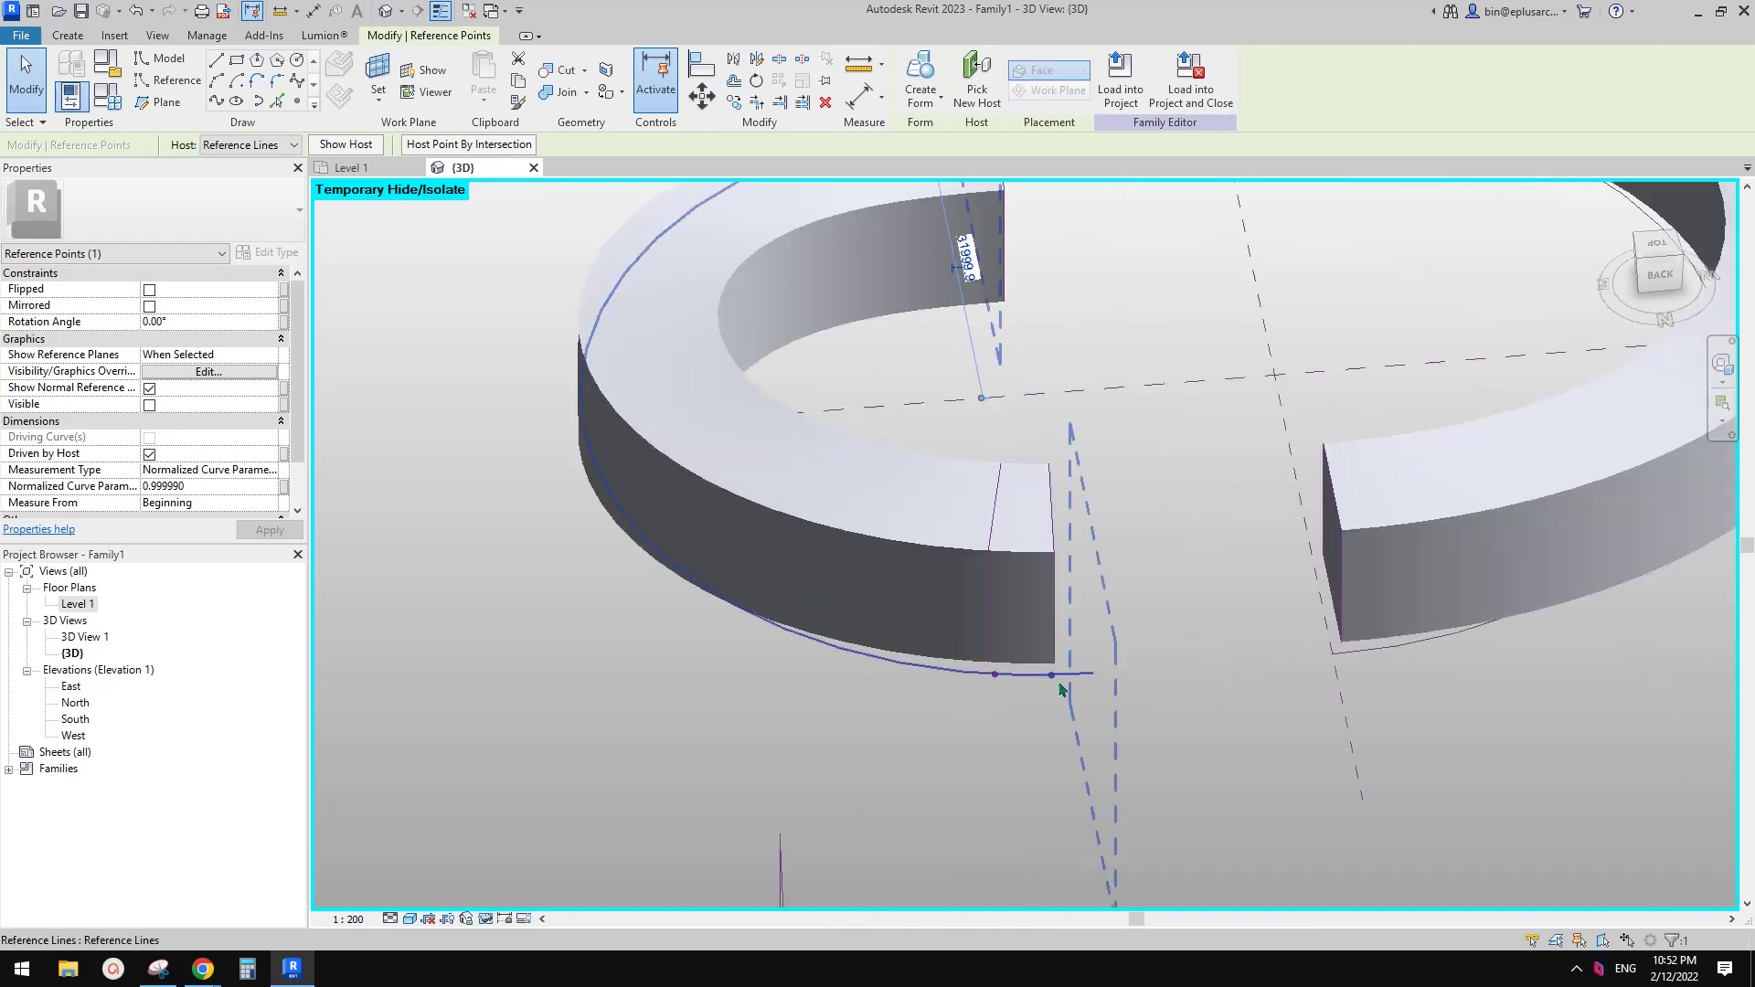
key(Escape)
click(1052, 676)
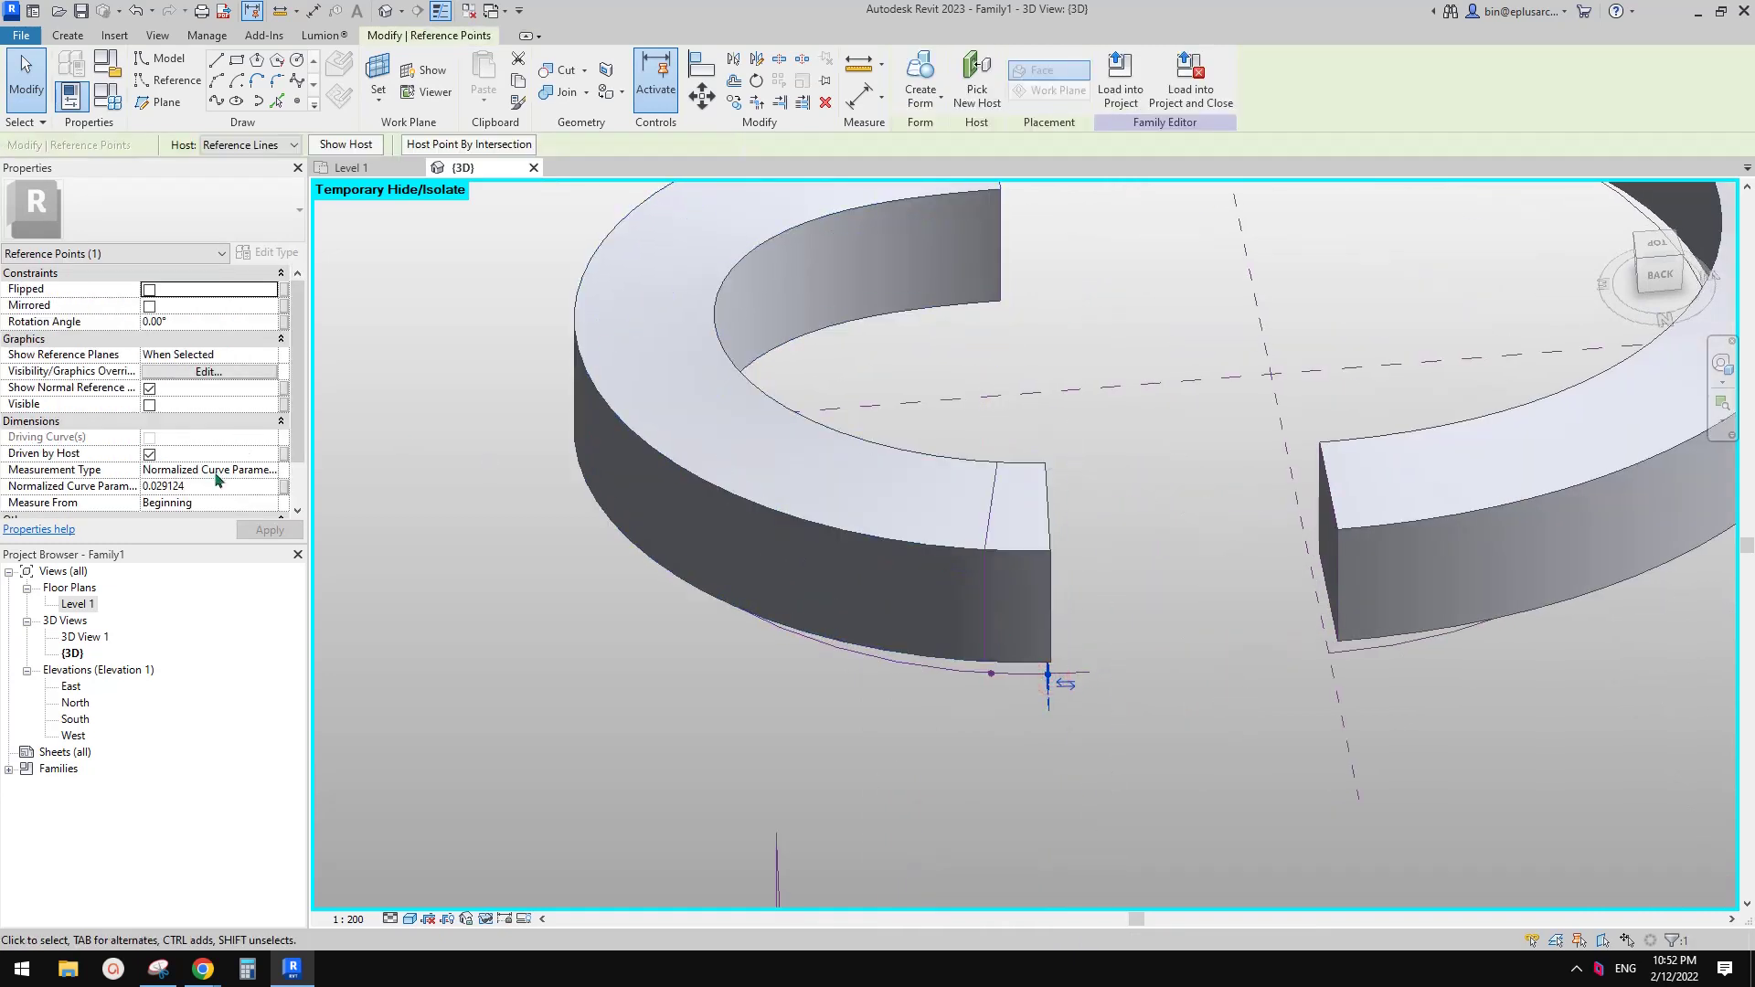
click(225, 486)
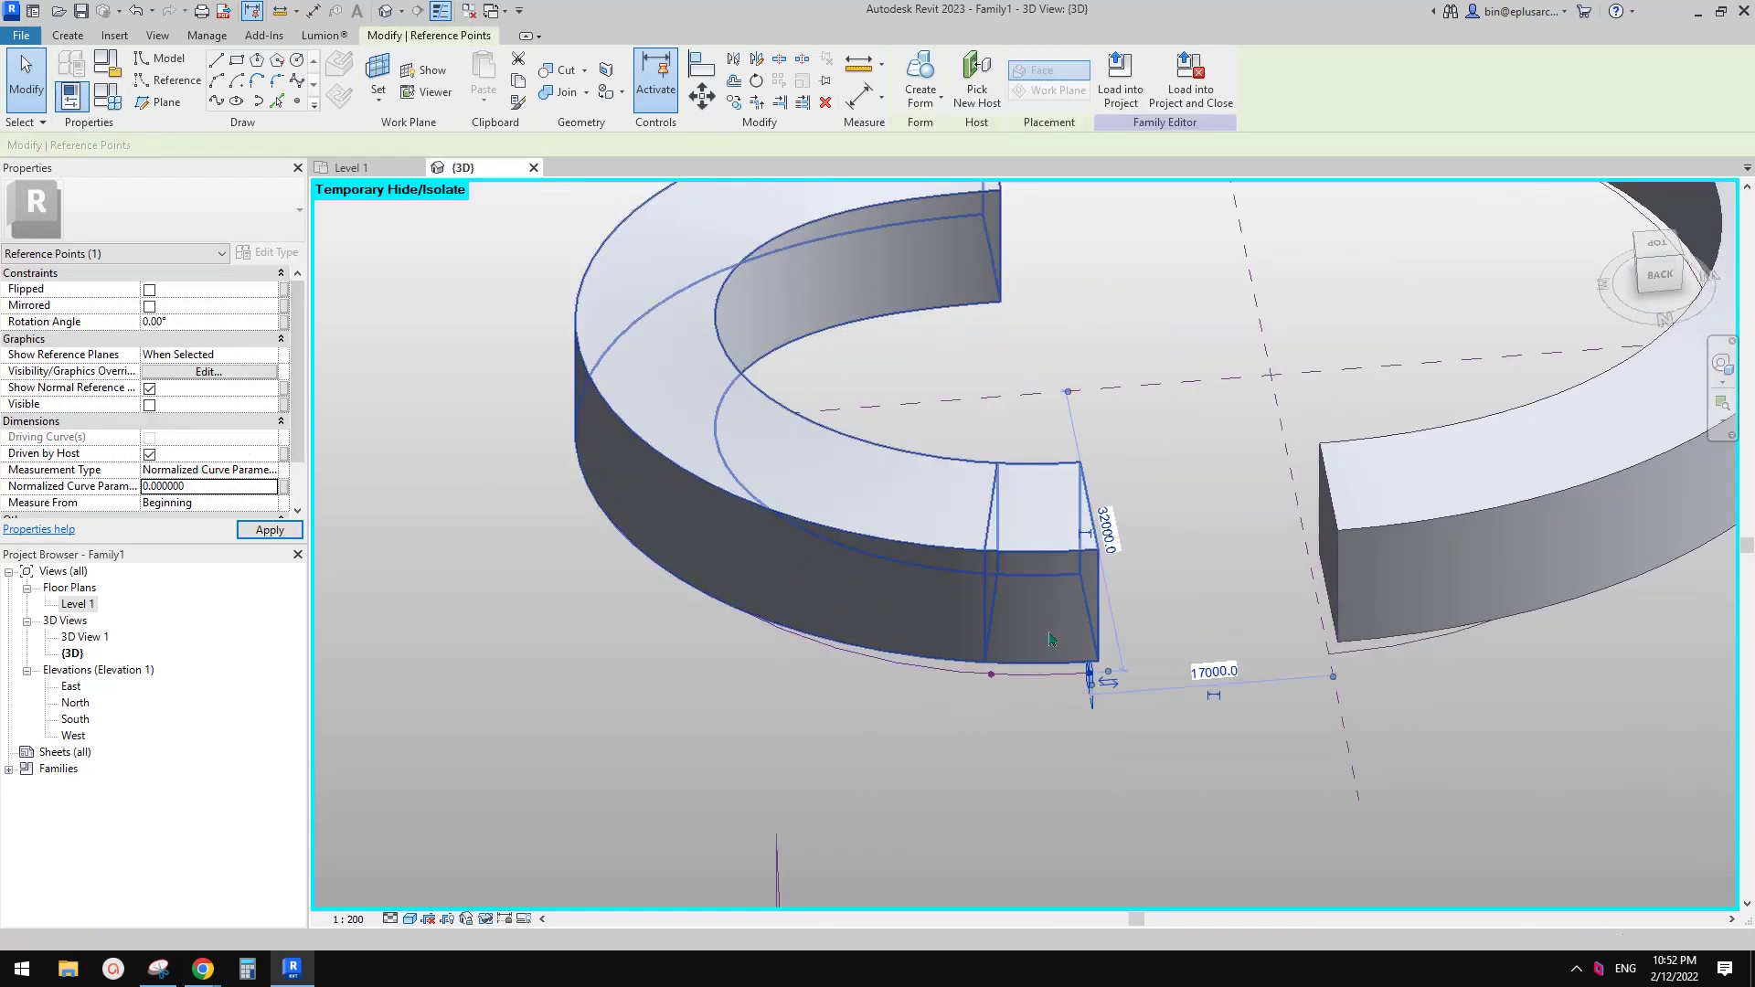
click(213, 487)
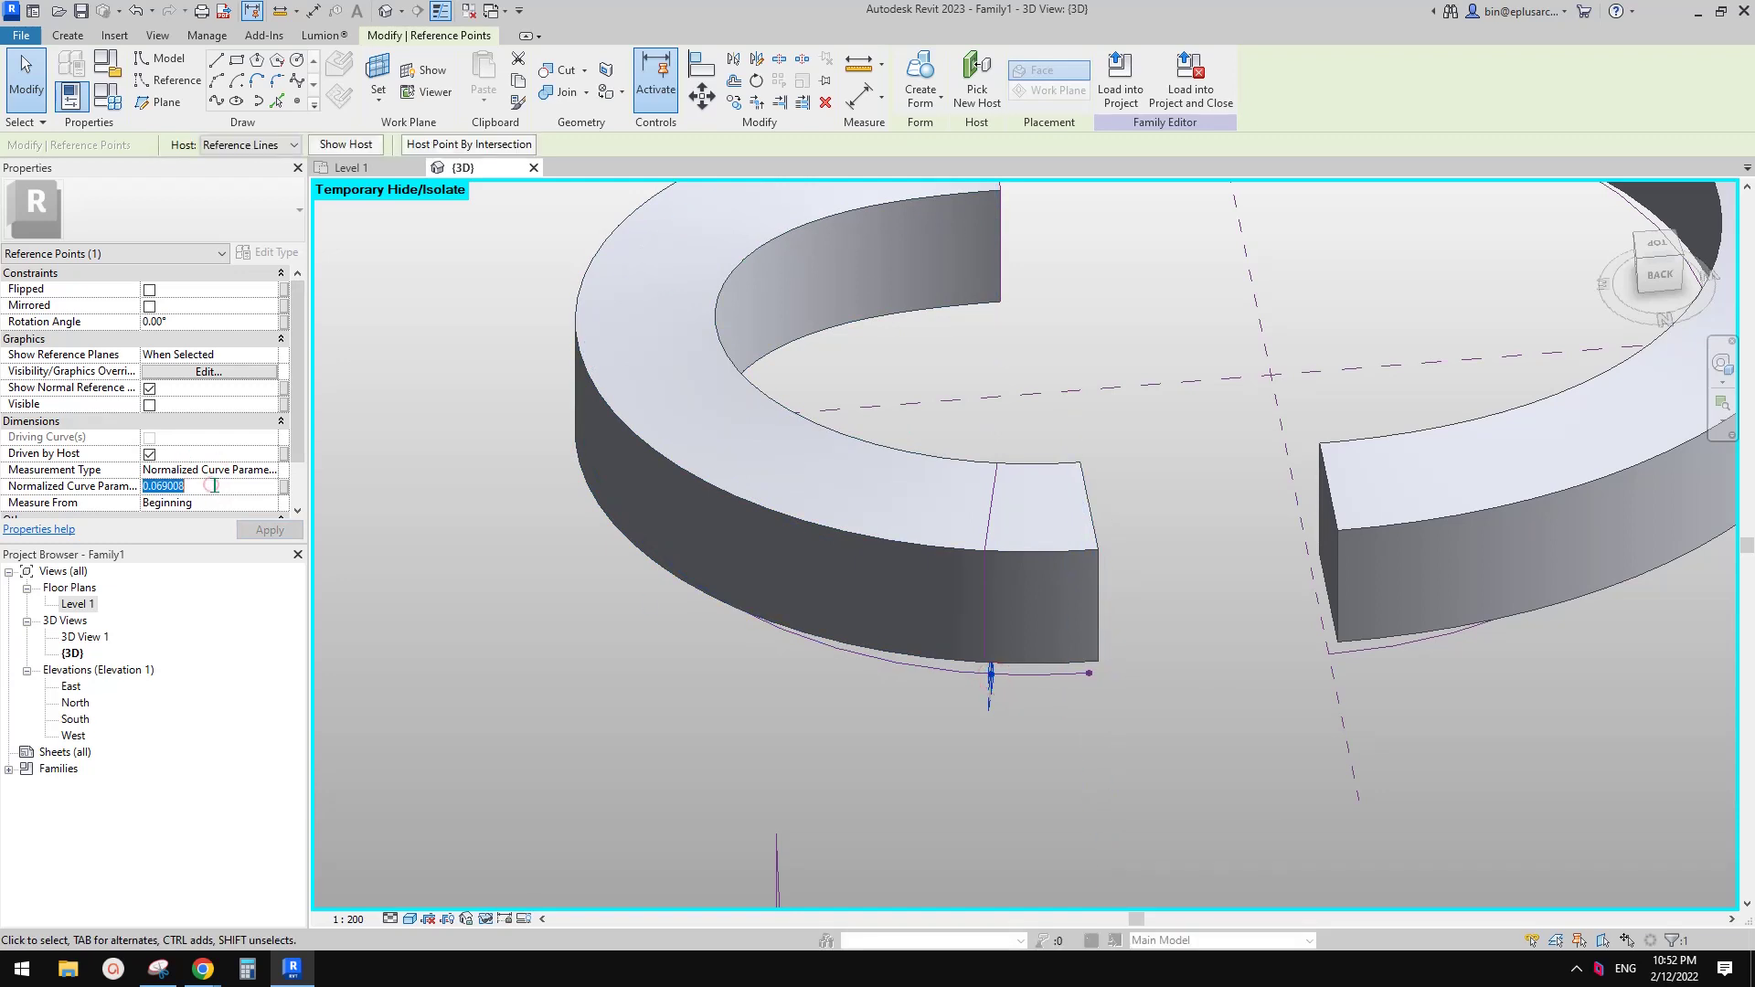
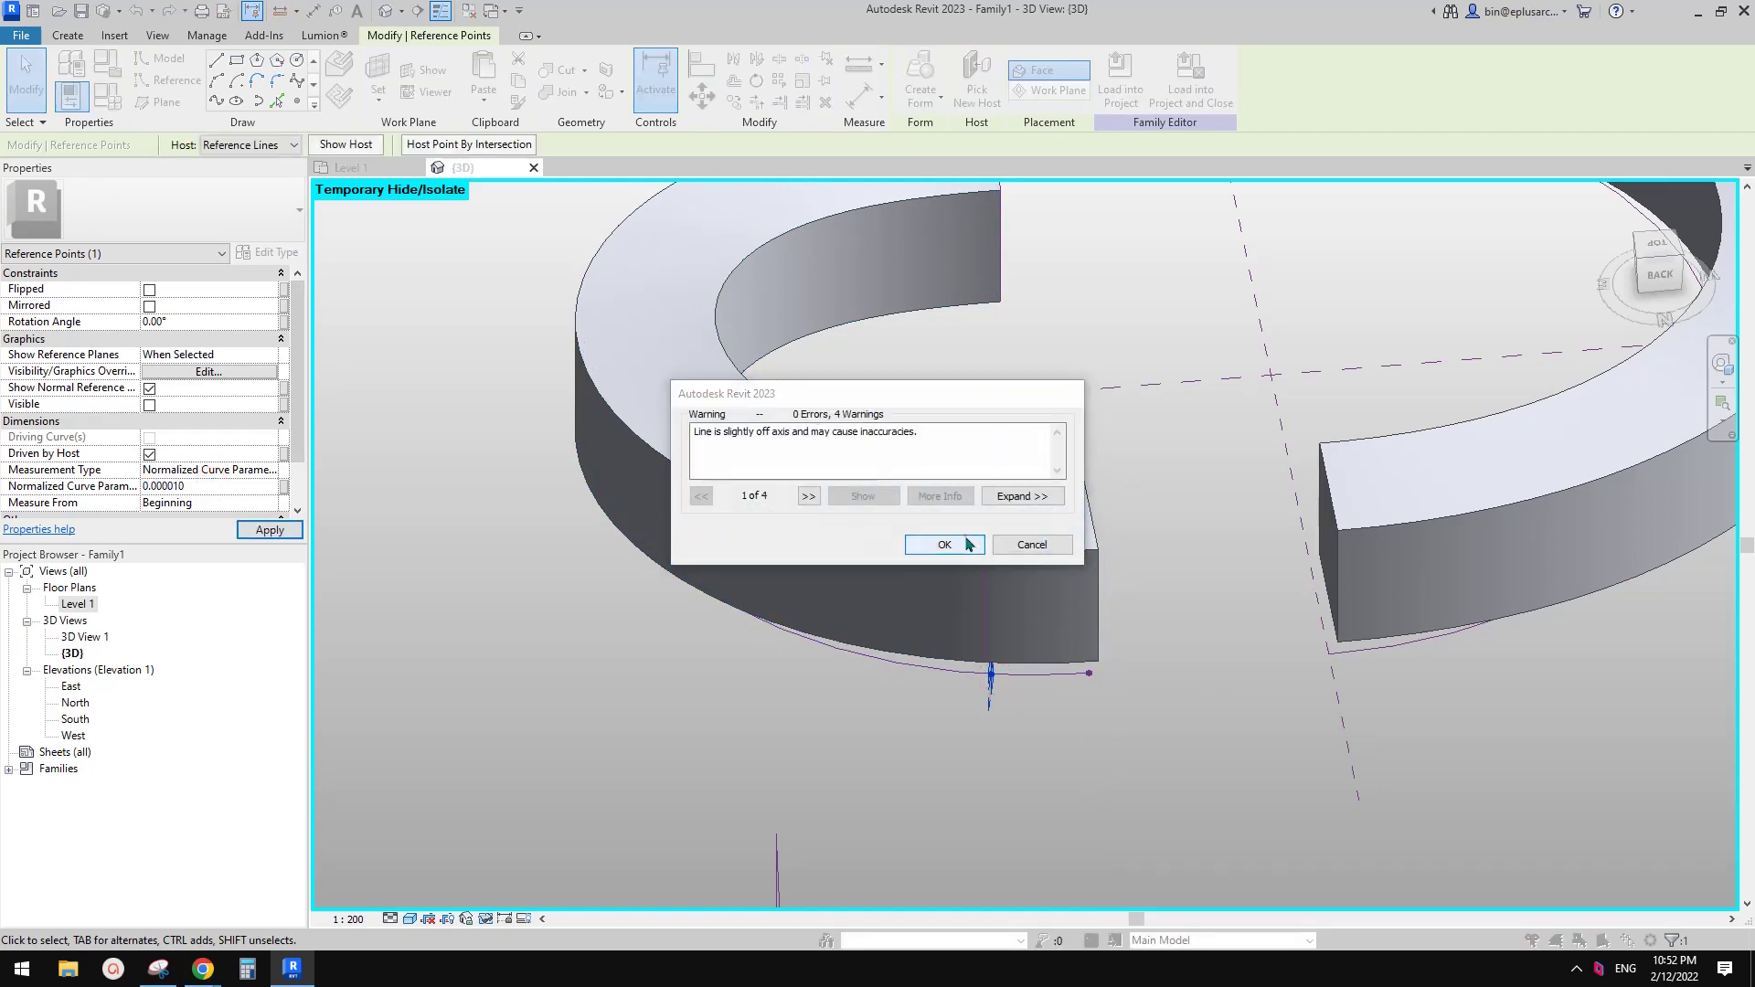
click(969, 545)
click(1215, 490)
Inspect both half-ring forms from several angles and compare them with the stacked-ring image in the Youtube Video Ideas/Suggestion document in Google Docs.
scroll(1129, 339, down, 5)
shift+middle_drag(1106, 361, 1238, 588)
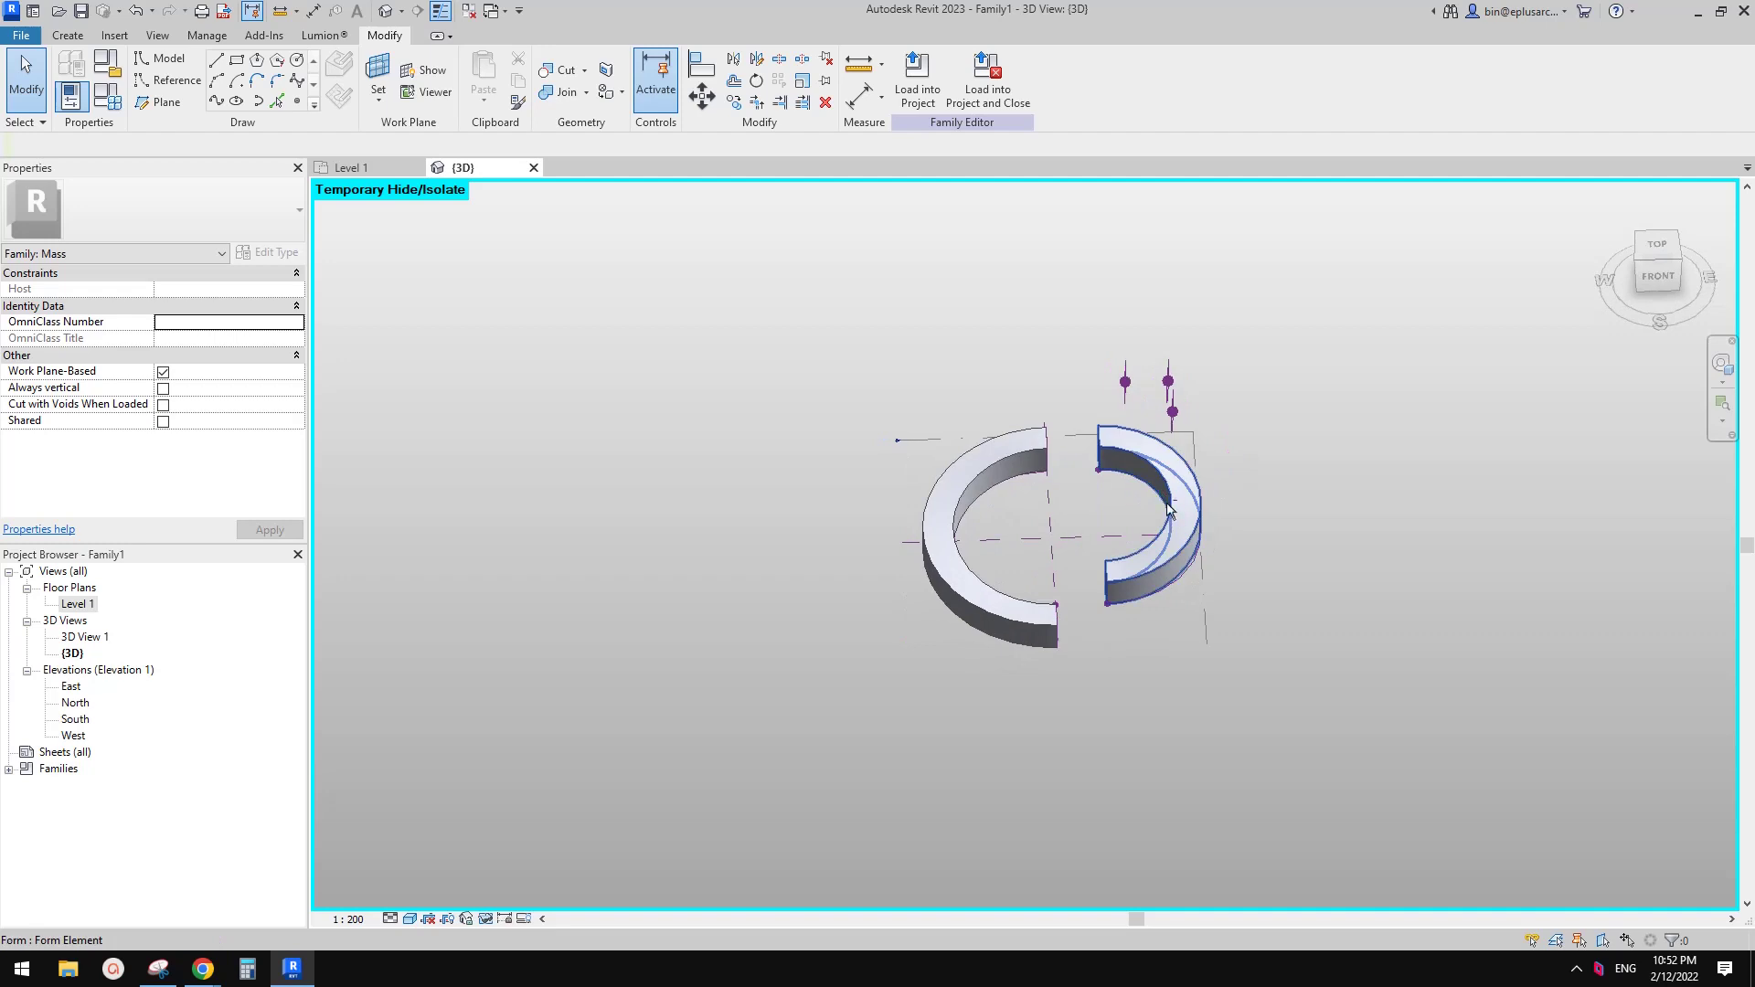
shift+middle_drag(1169, 510, 1138, 569)
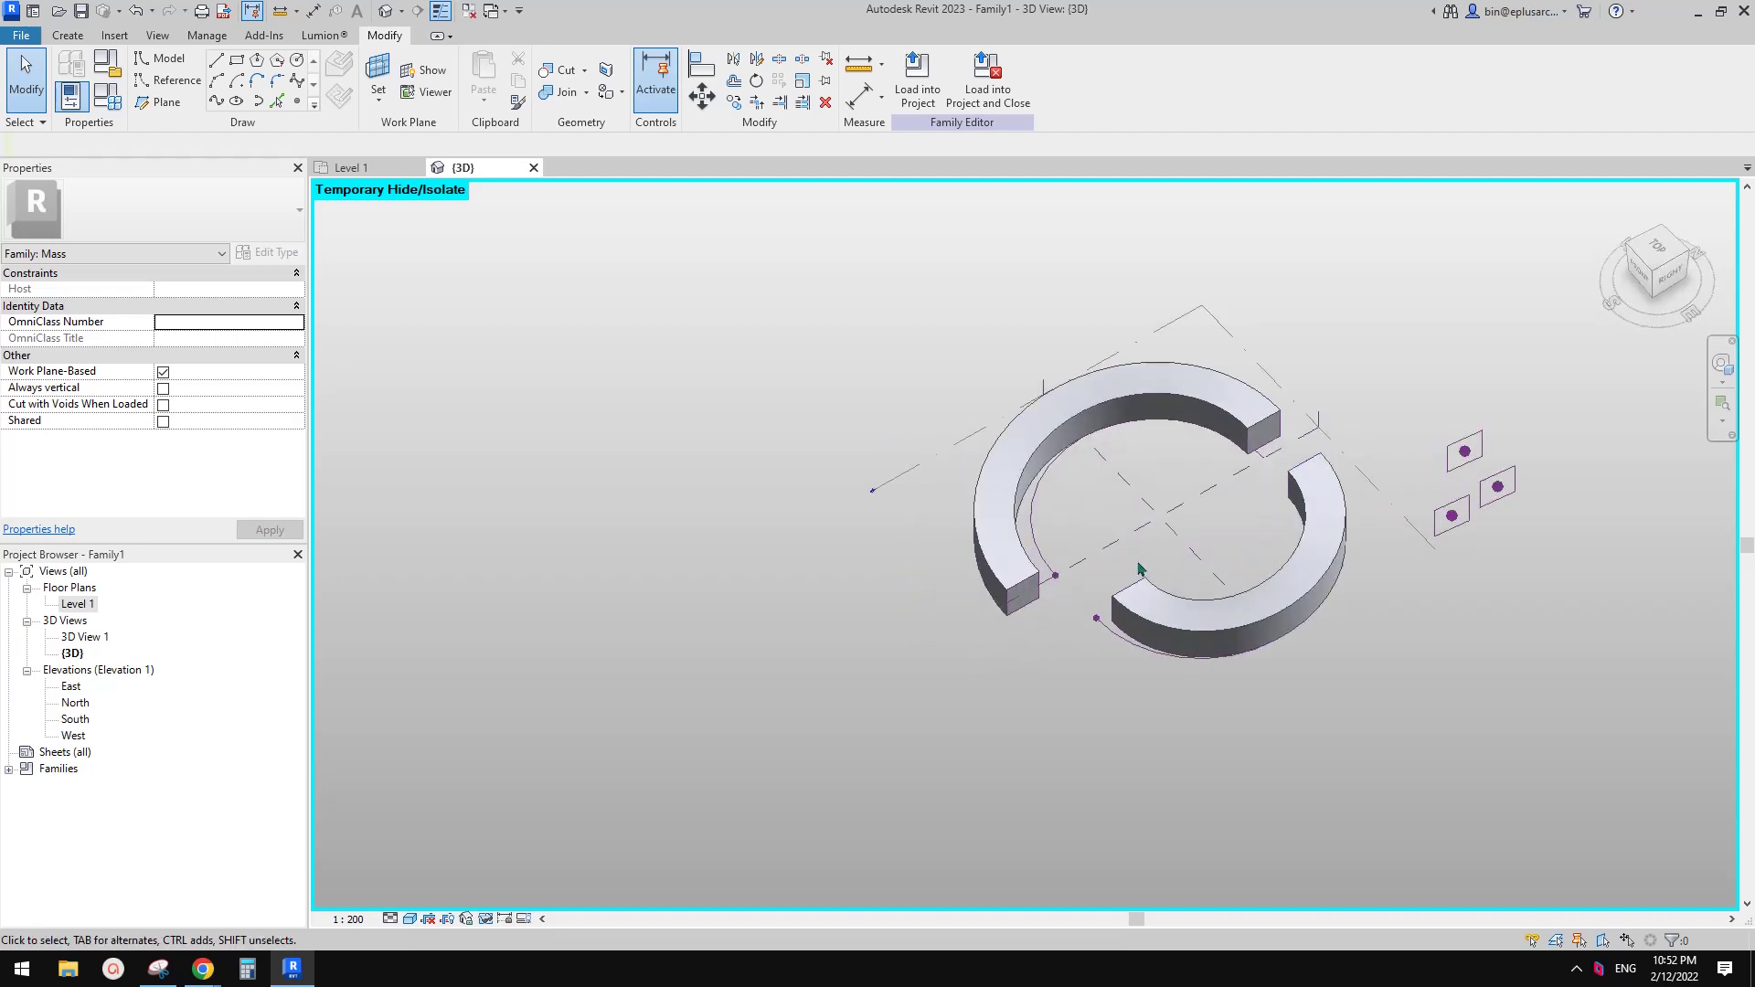
shift+middle_drag(1084, 625, 1118, 585)
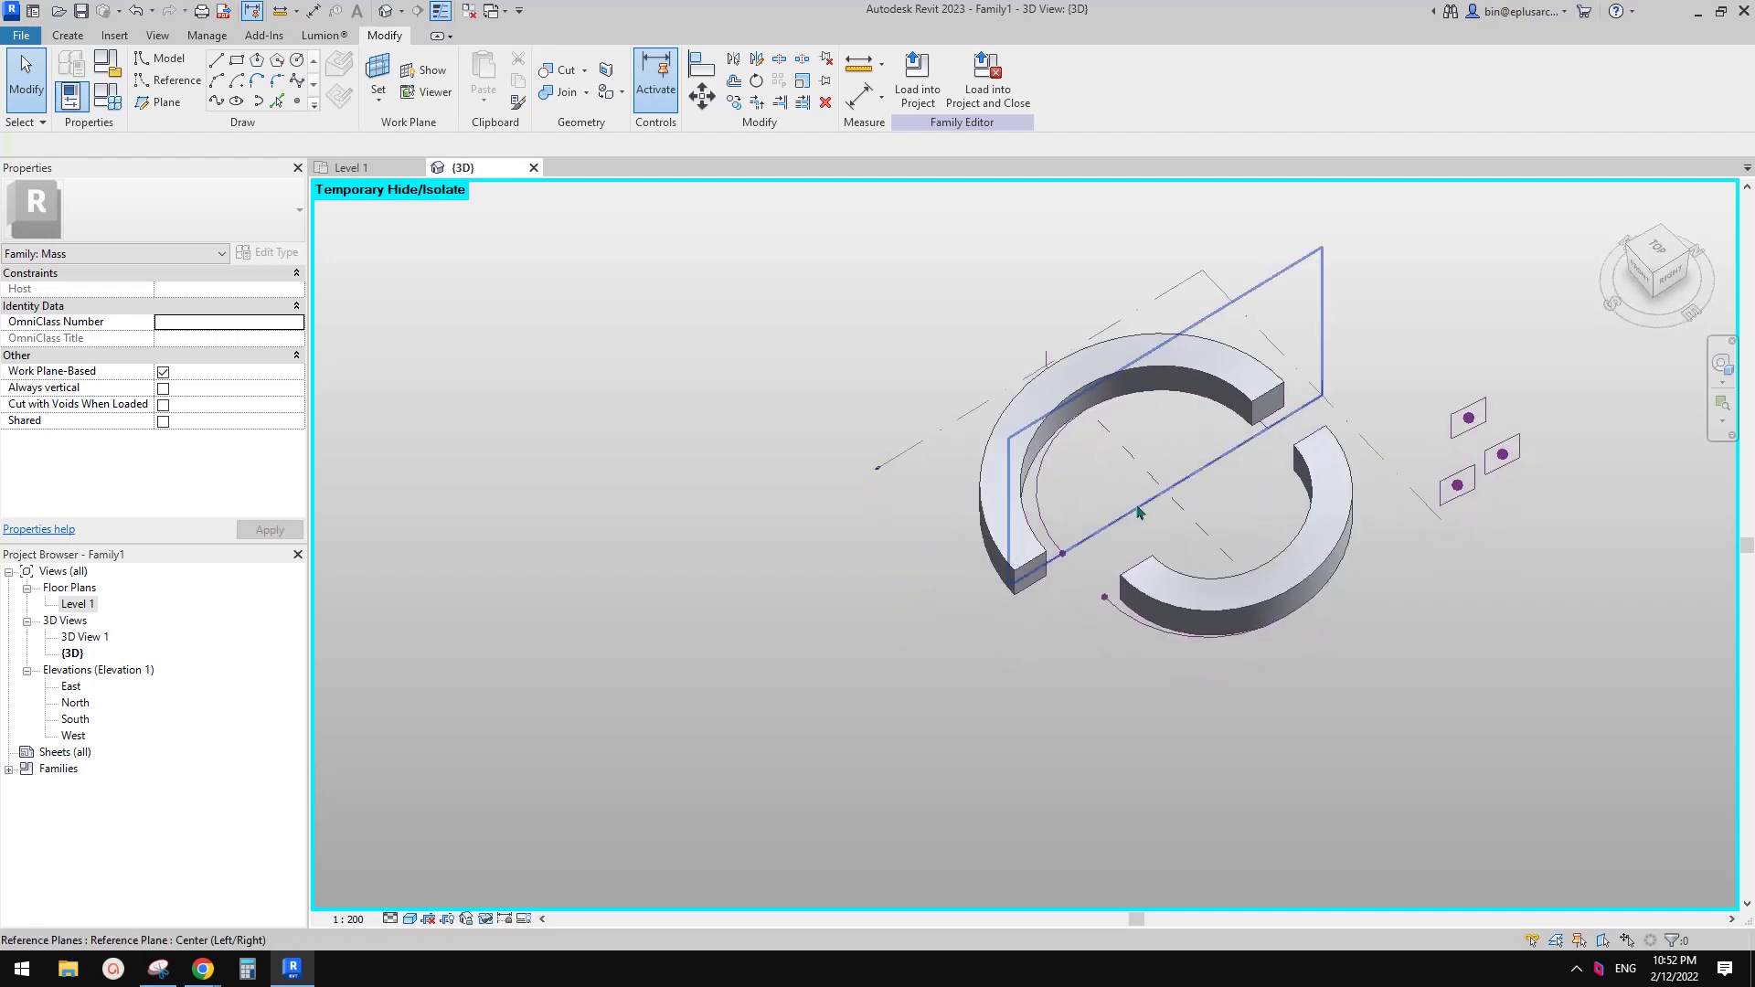
shift+middle_drag(1205, 457, 1218, 445)
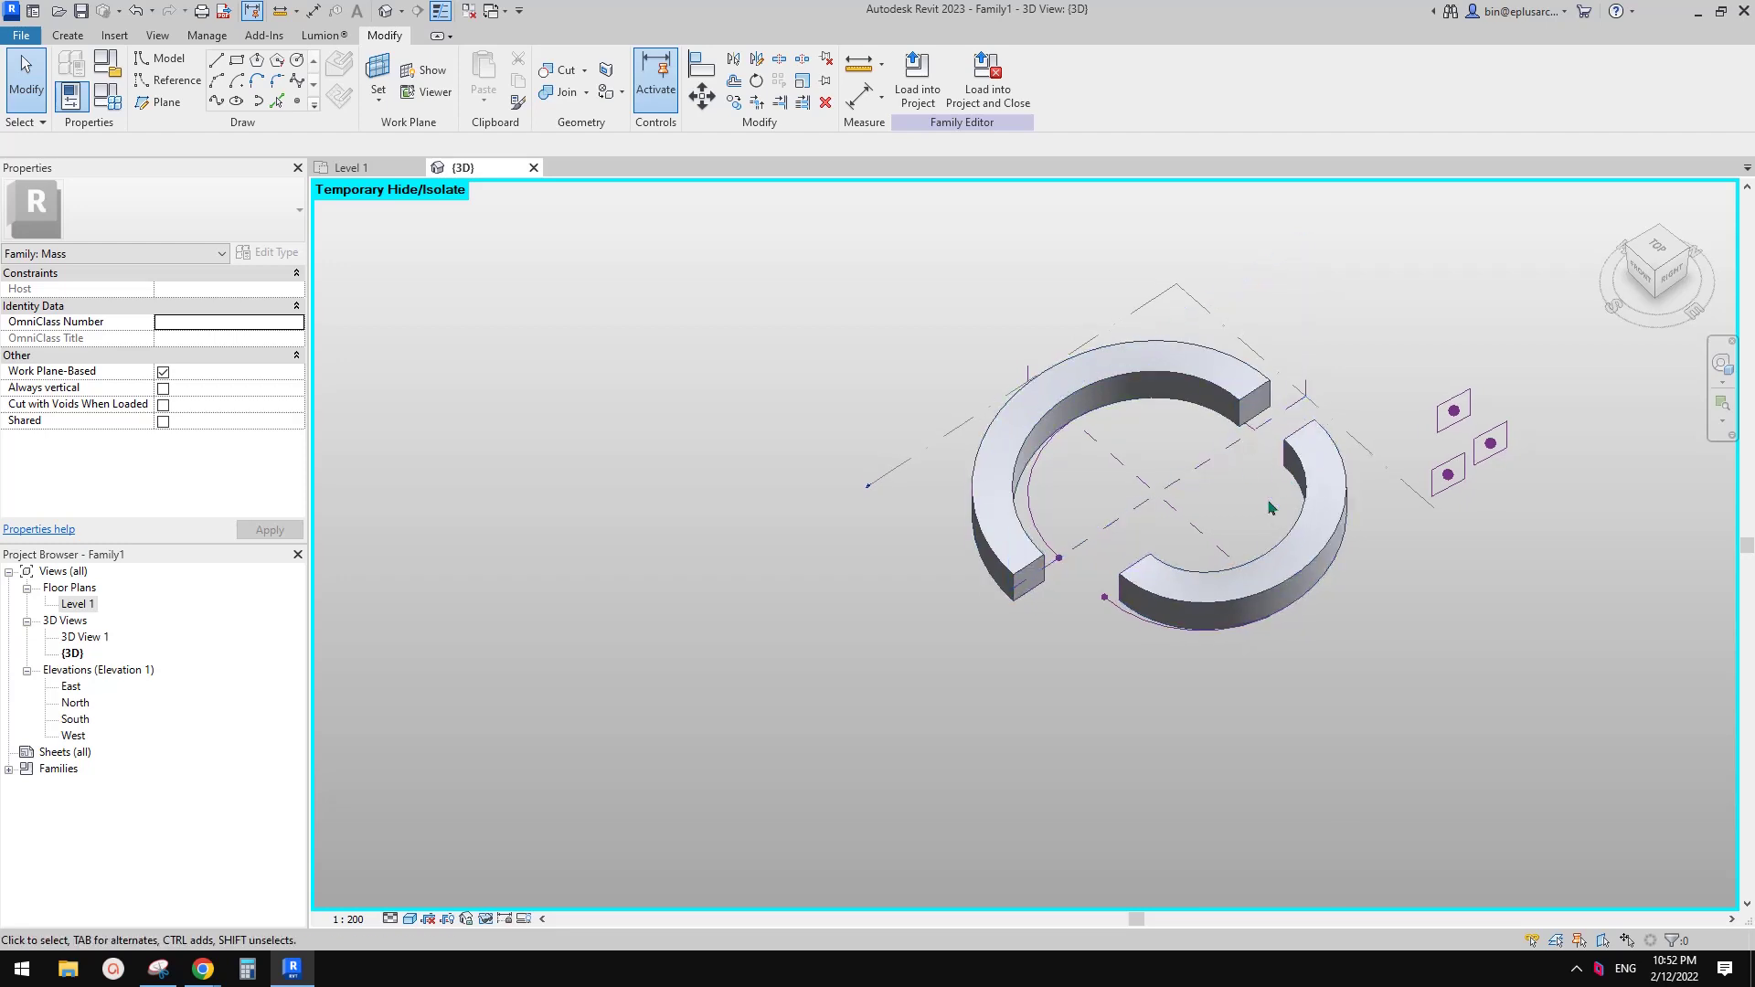
shift+middle_drag(1269, 508, 1144, 354)
shift+middle_drag(1116, 315, 590, 747)
mouse_move(203, 967)
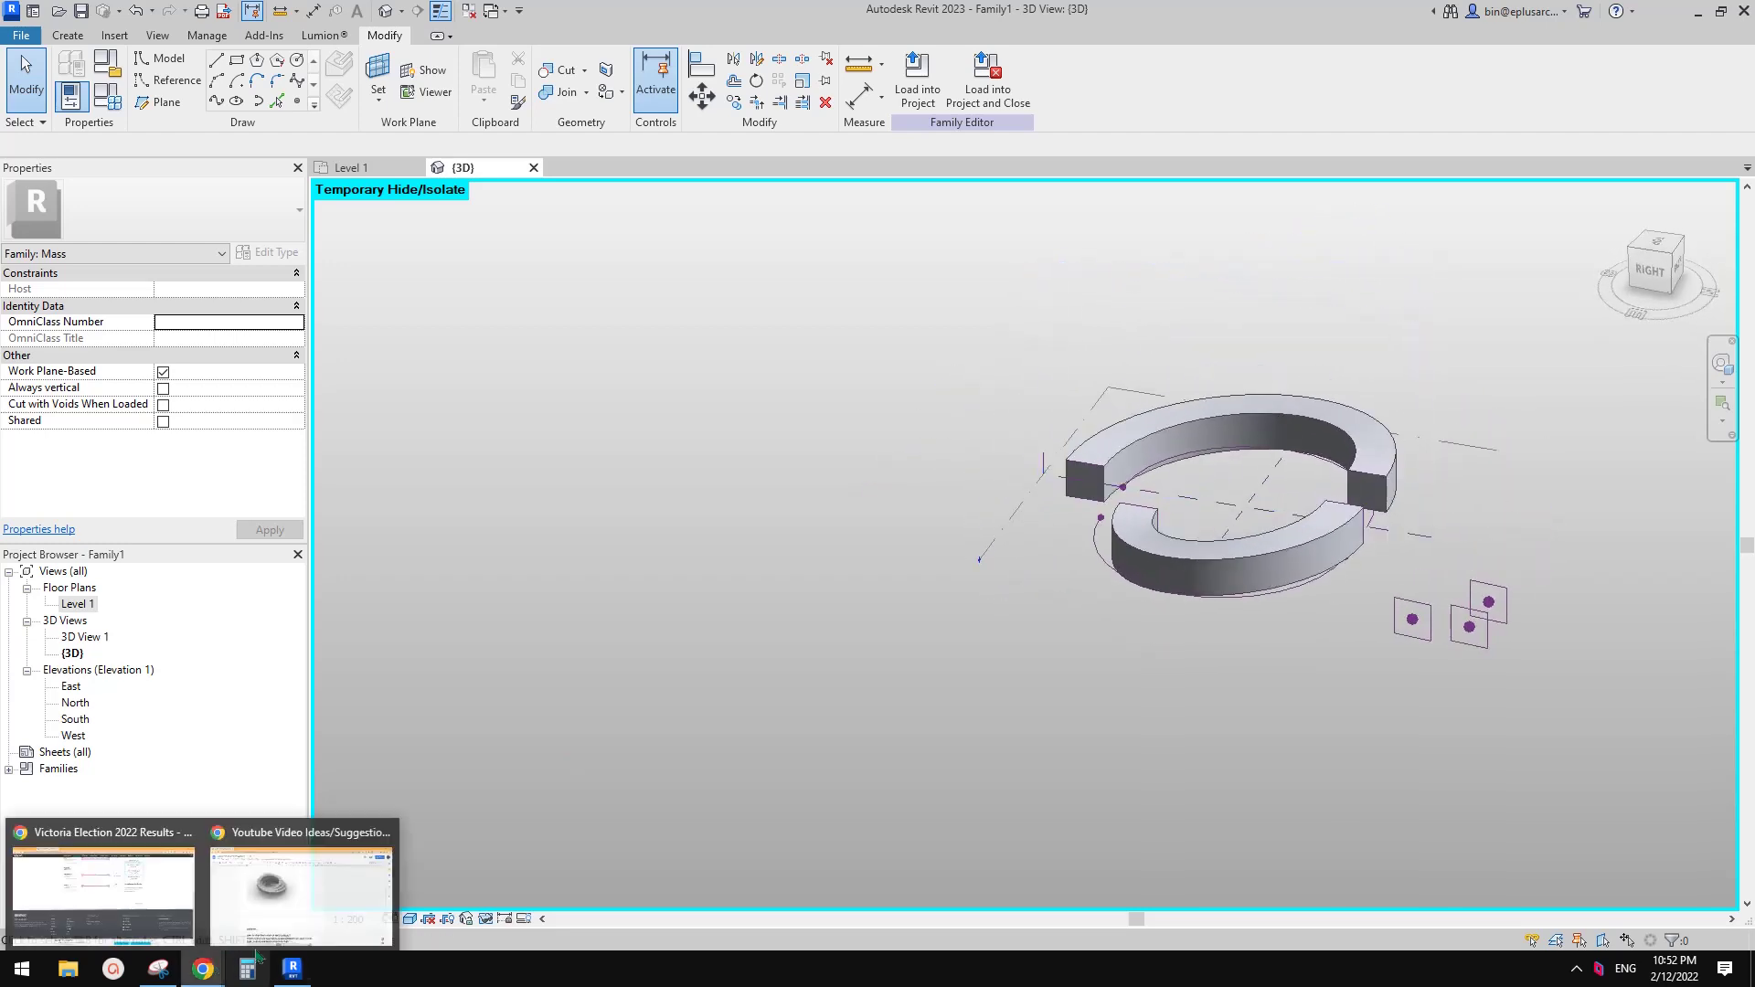
click(314, 882)
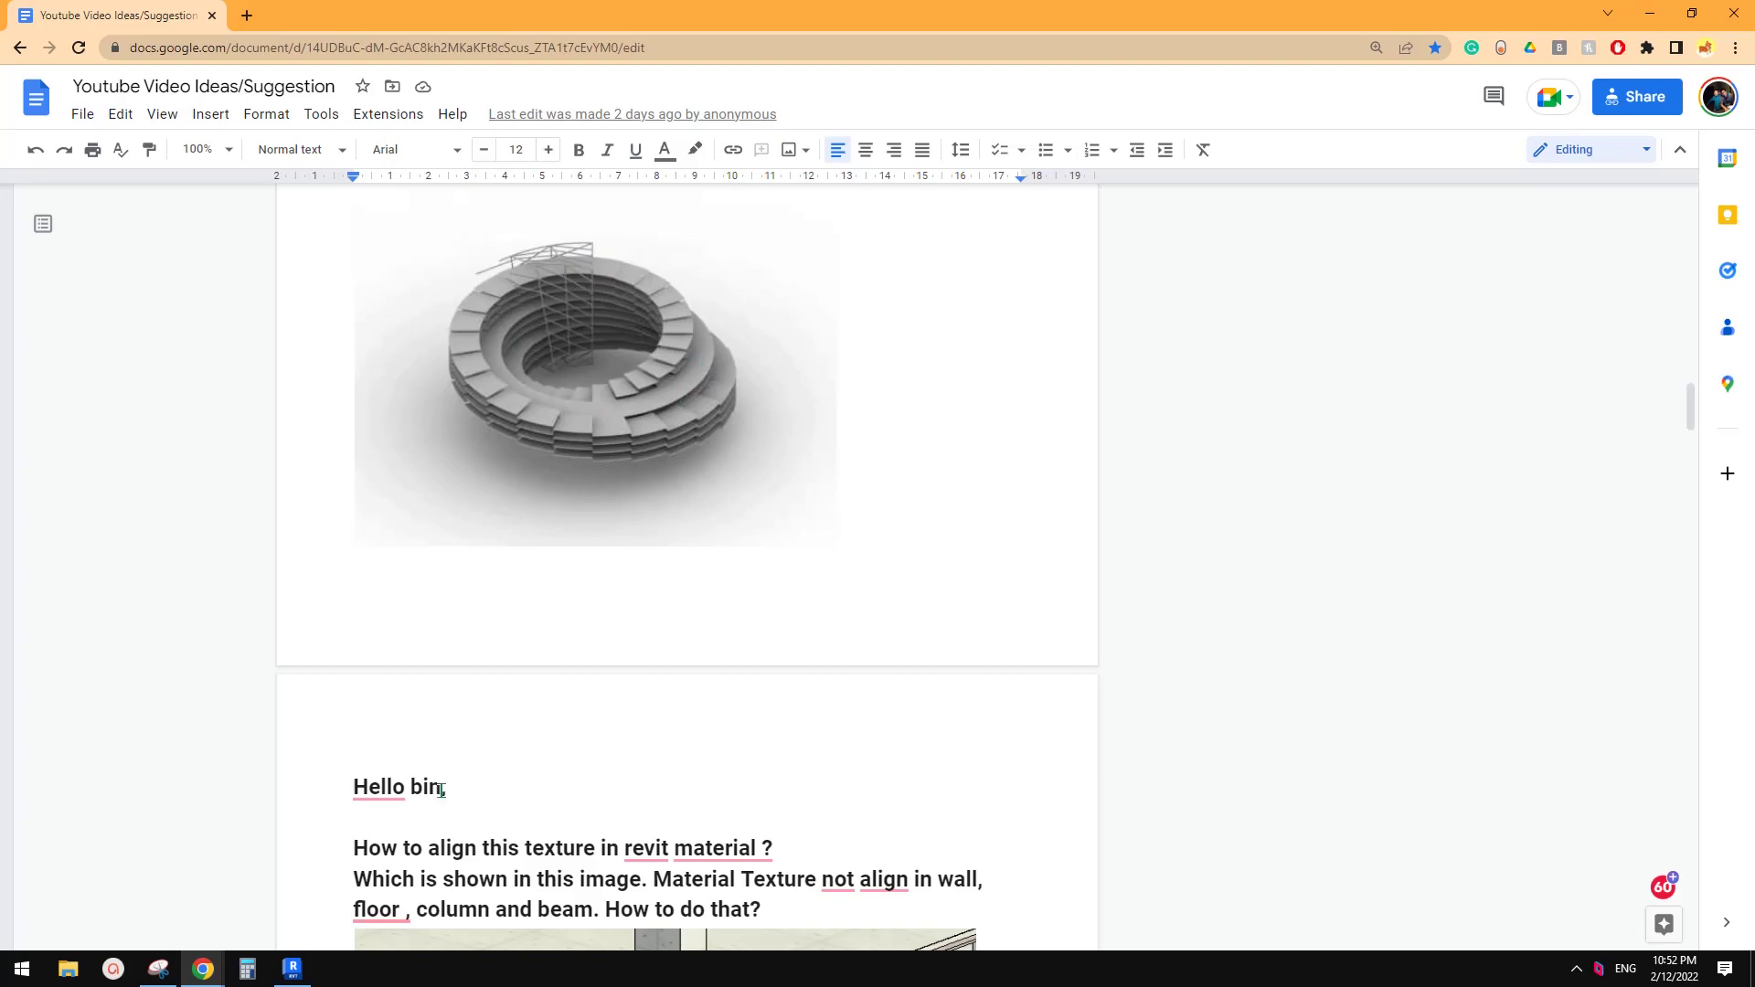
click(292, 968)
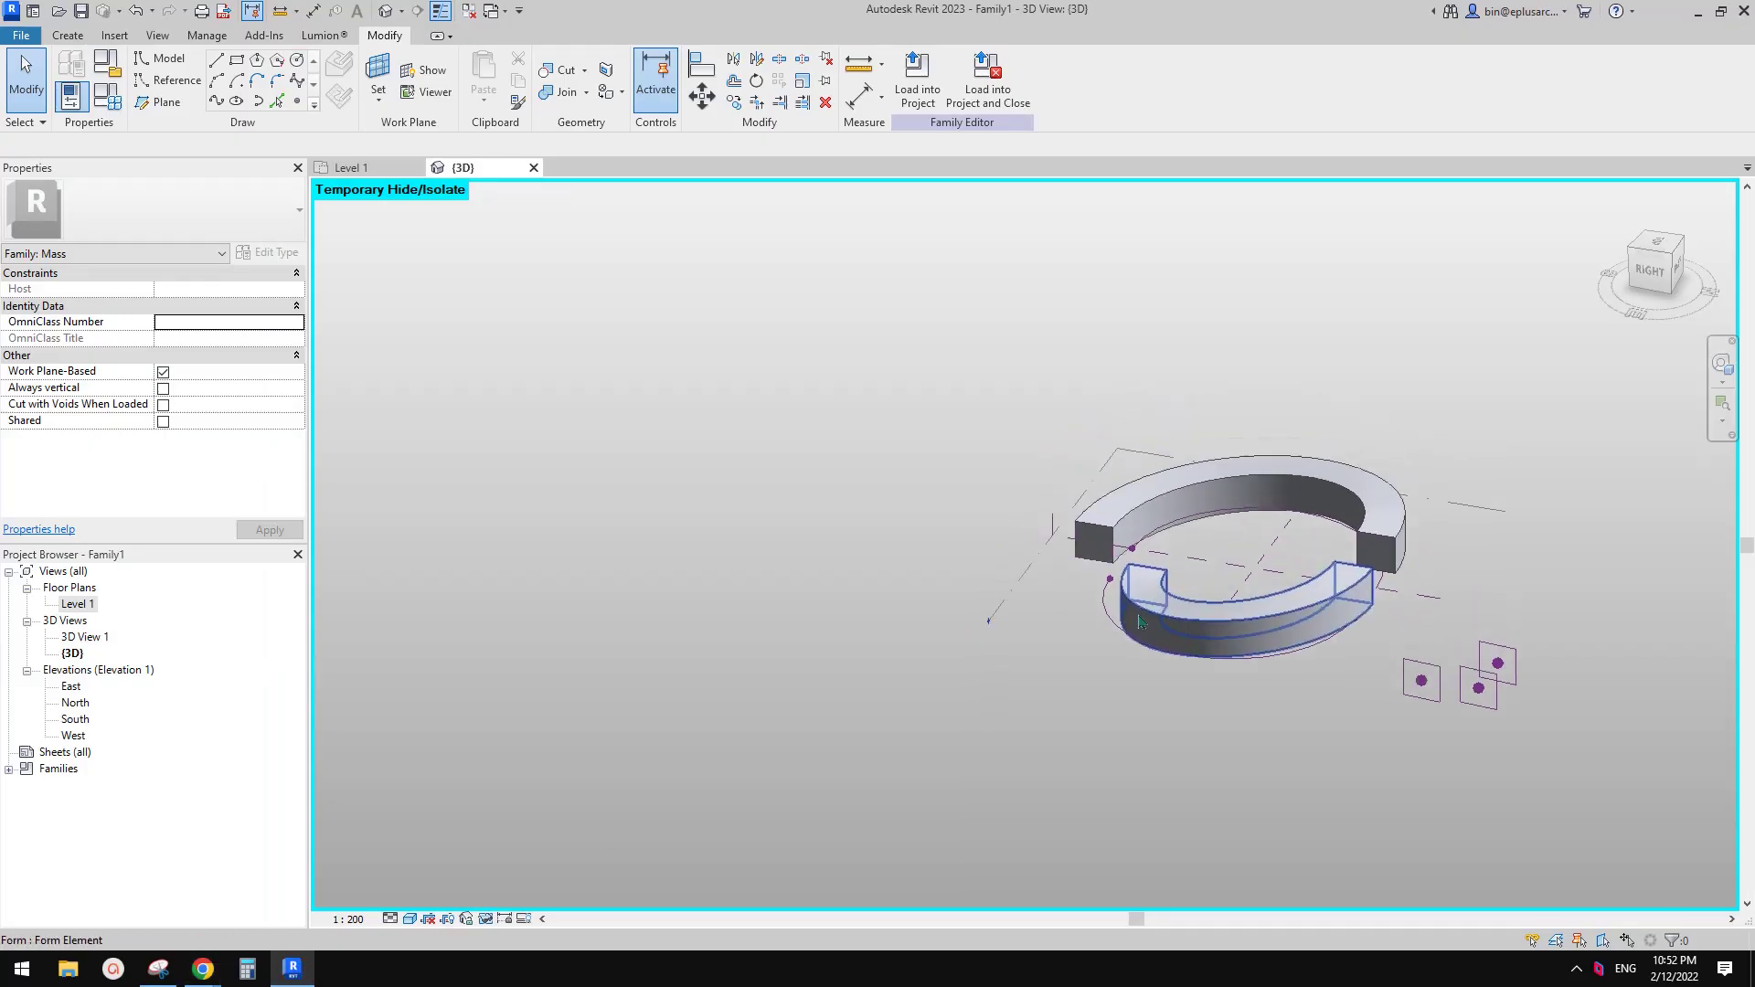
Rehost one spare rectangular profile's reference point onto the first arc and create a solid form from the profile and that arc.
shift+middle_drag(1319, 582, 1498, 481)
click(1549, 470)
ctrl+click(1525, 484)
click(1518, 487)
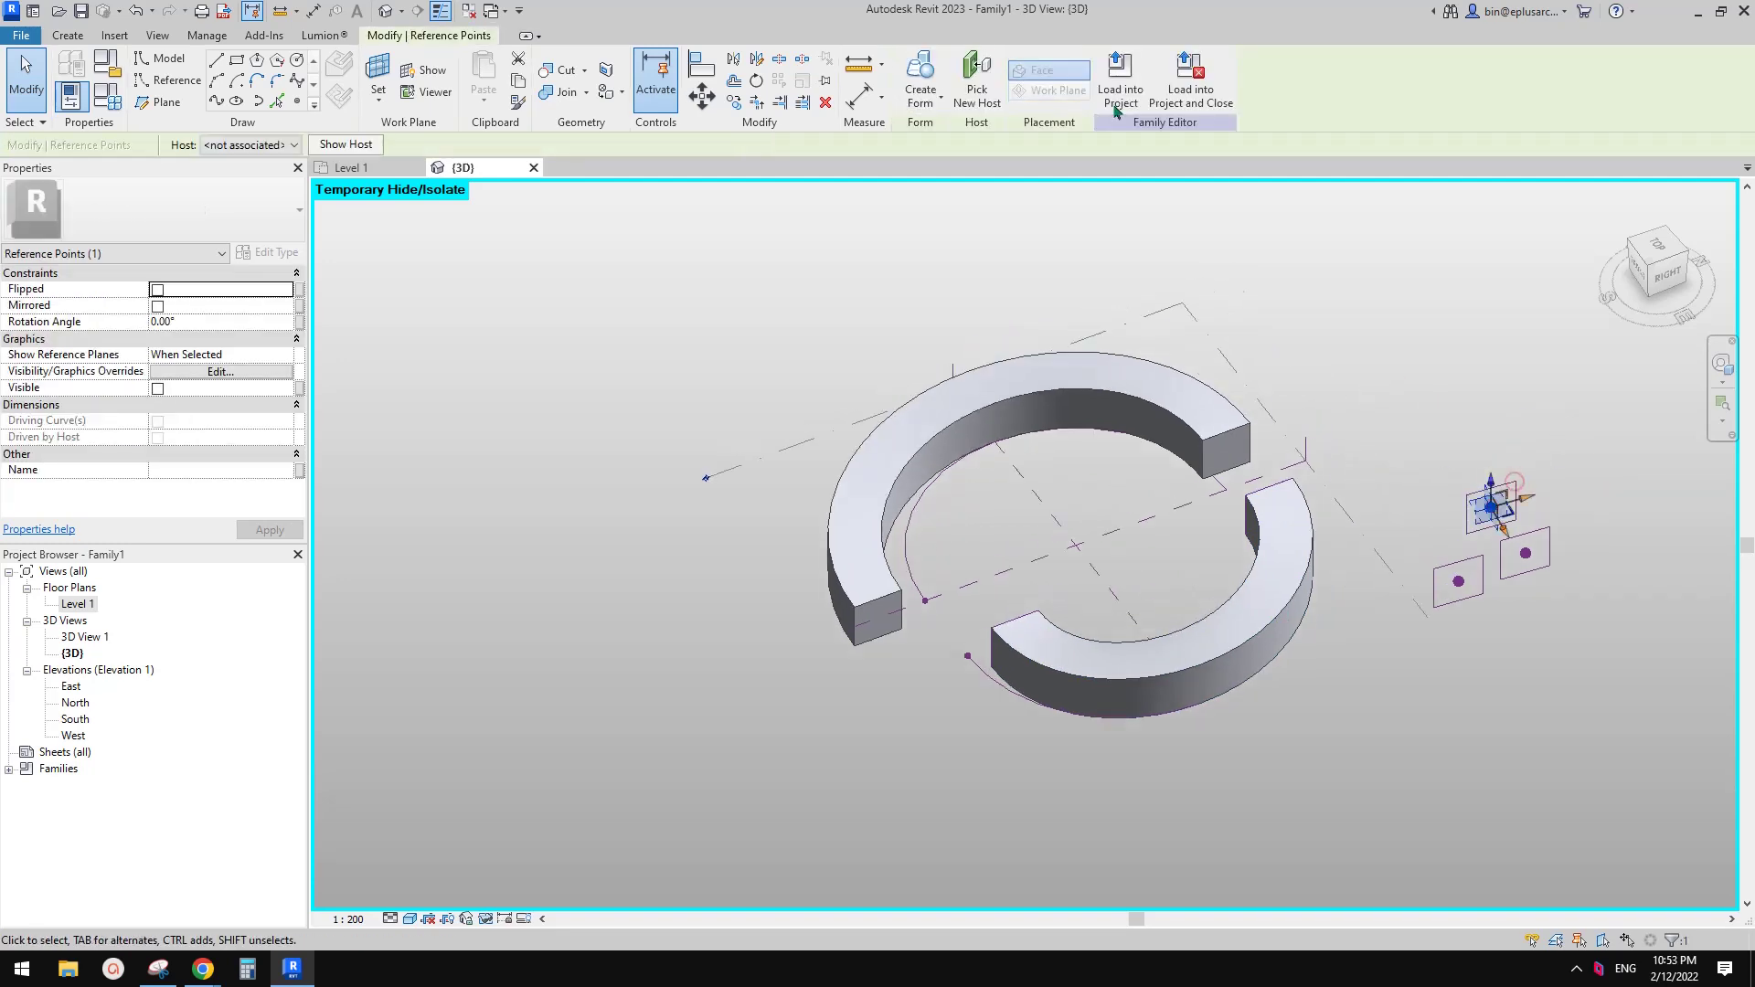
click(919, 515)
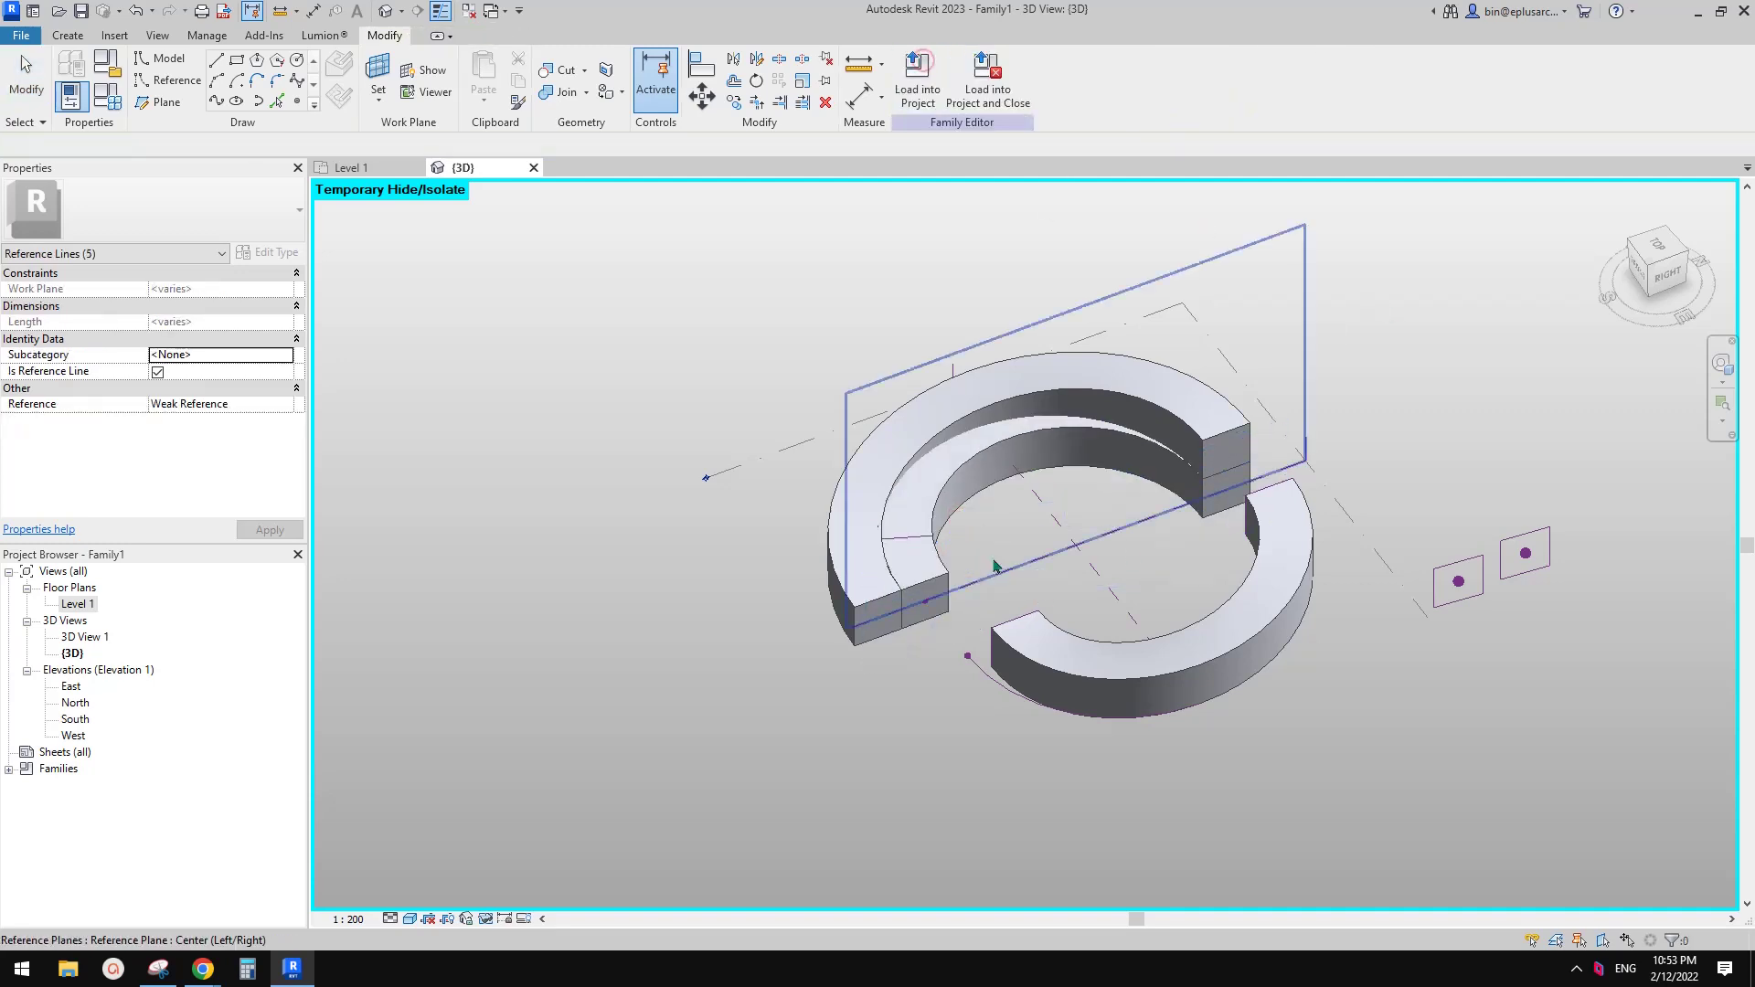
key(Escape)
Rehost another spare rectangular profile's point near the moved arc's near end and create a solid form from the profile and that arc.
click(1458, 576)
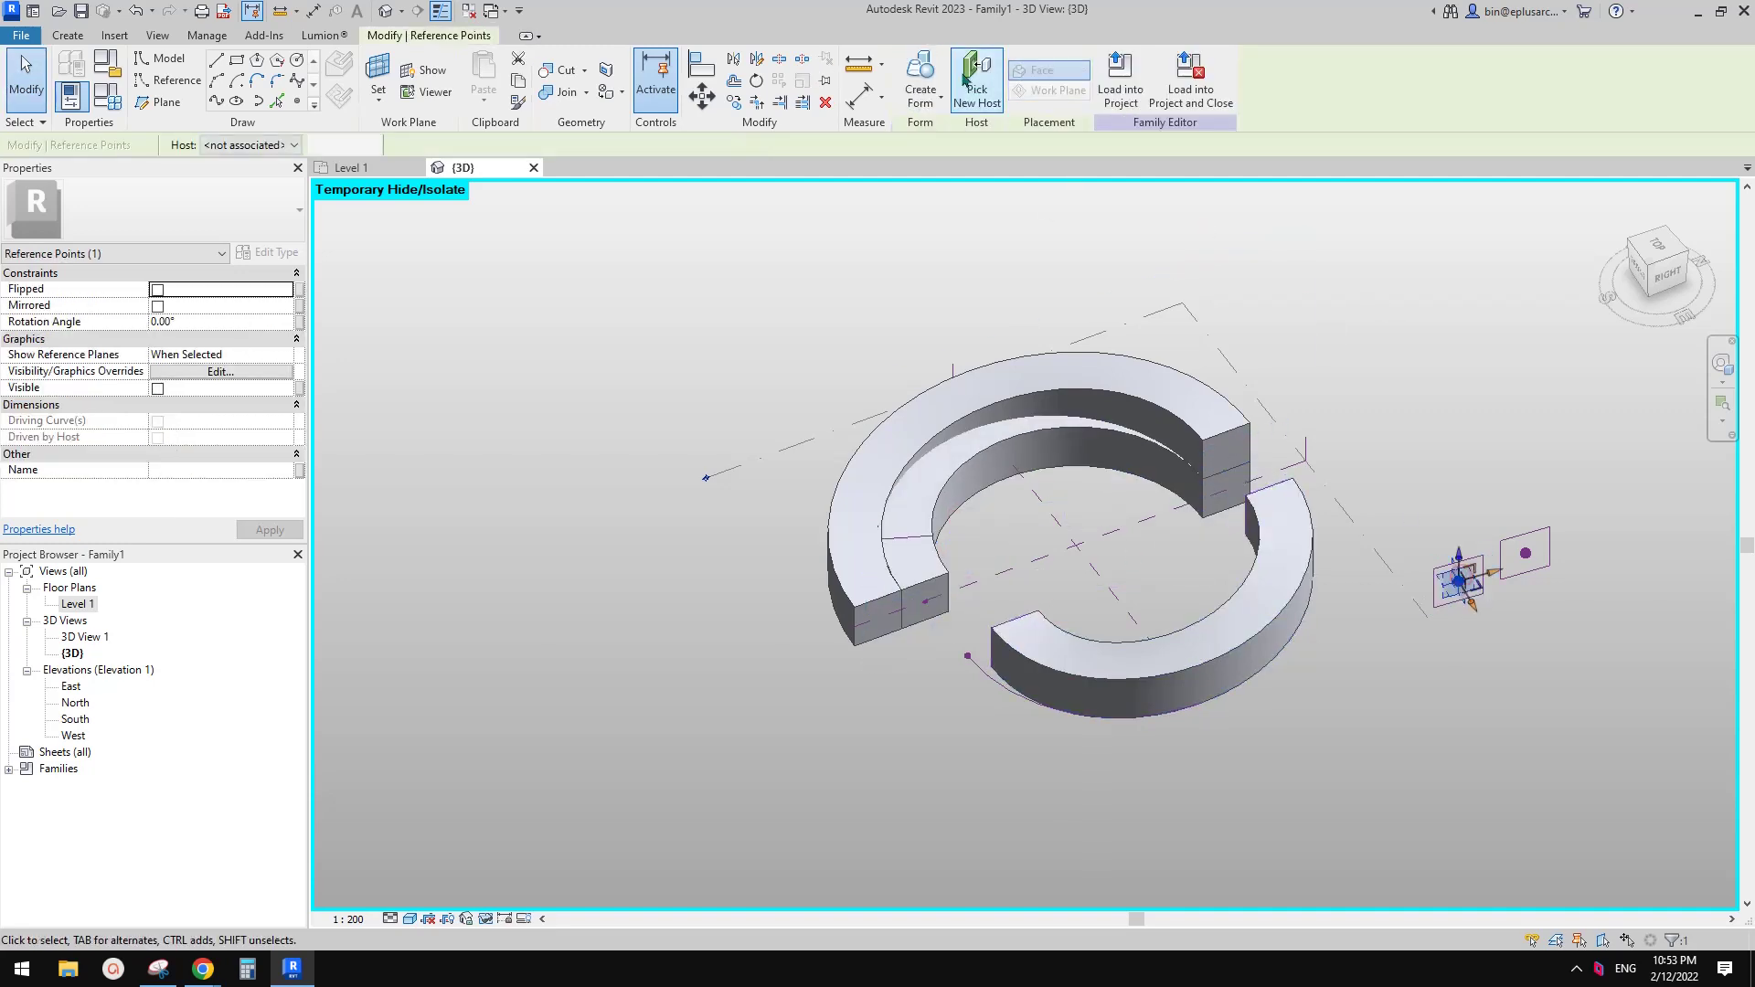
scroll(1003, 724, up, 2)
click(1005, 674)
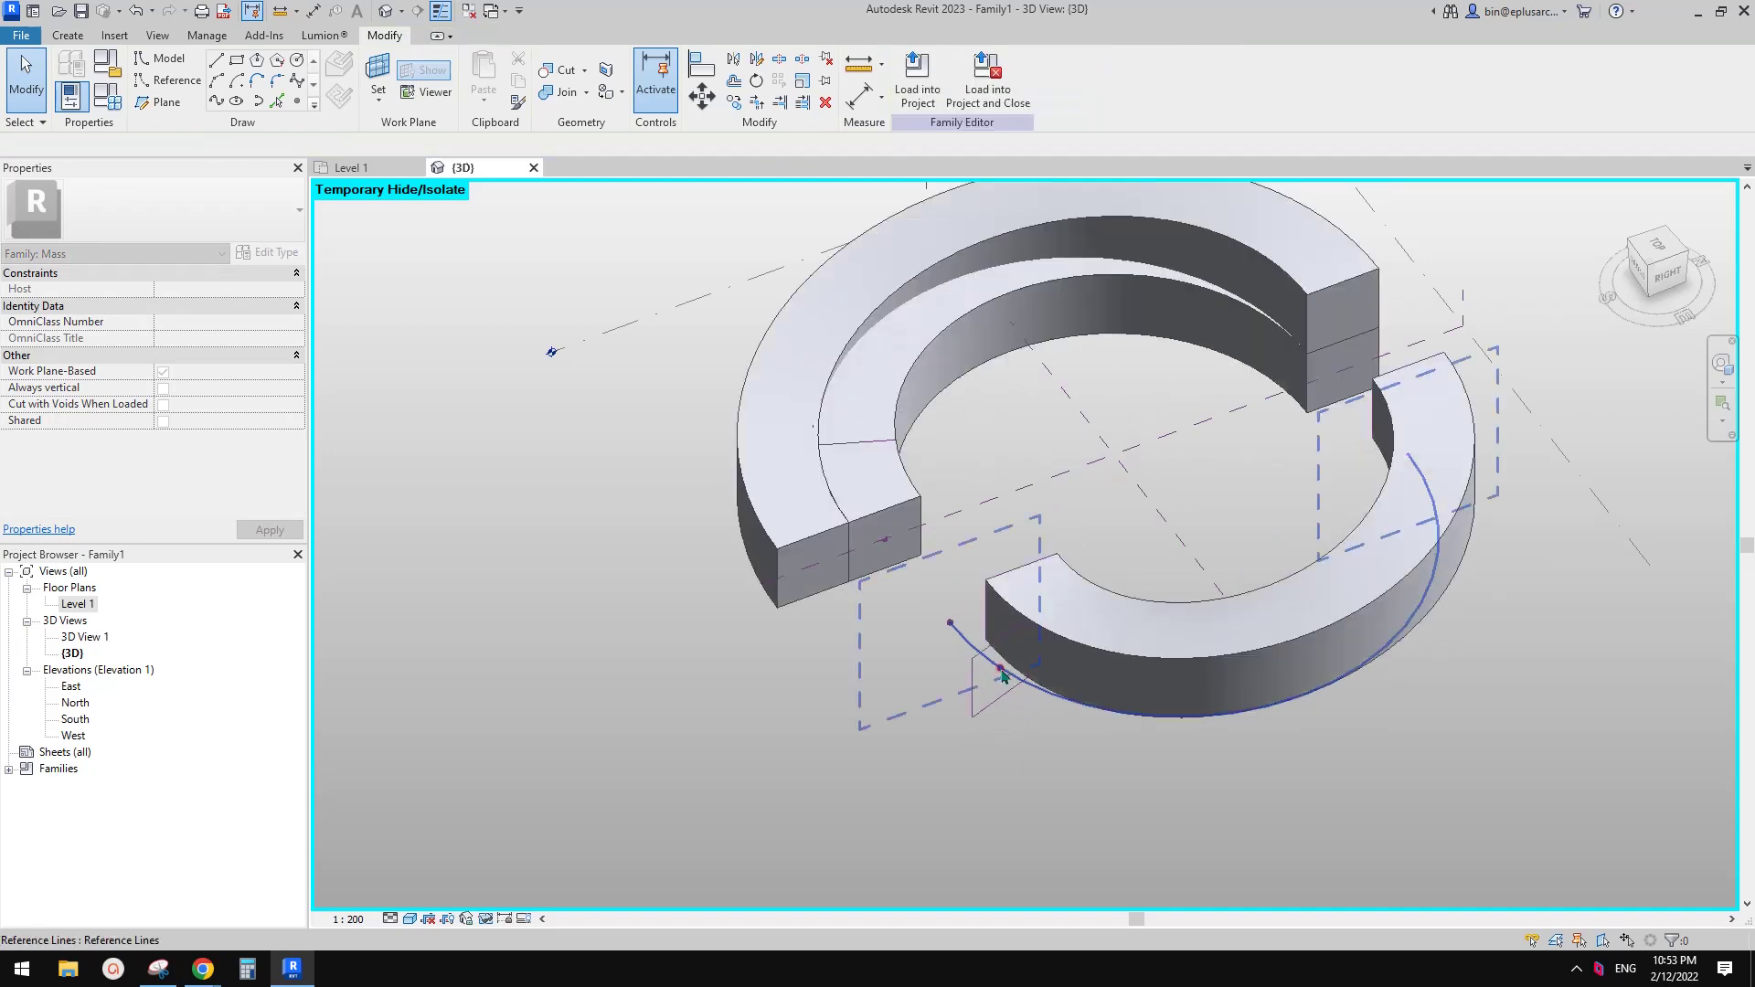
click(1007, 678)
scroll(1004, 681, up, 2)
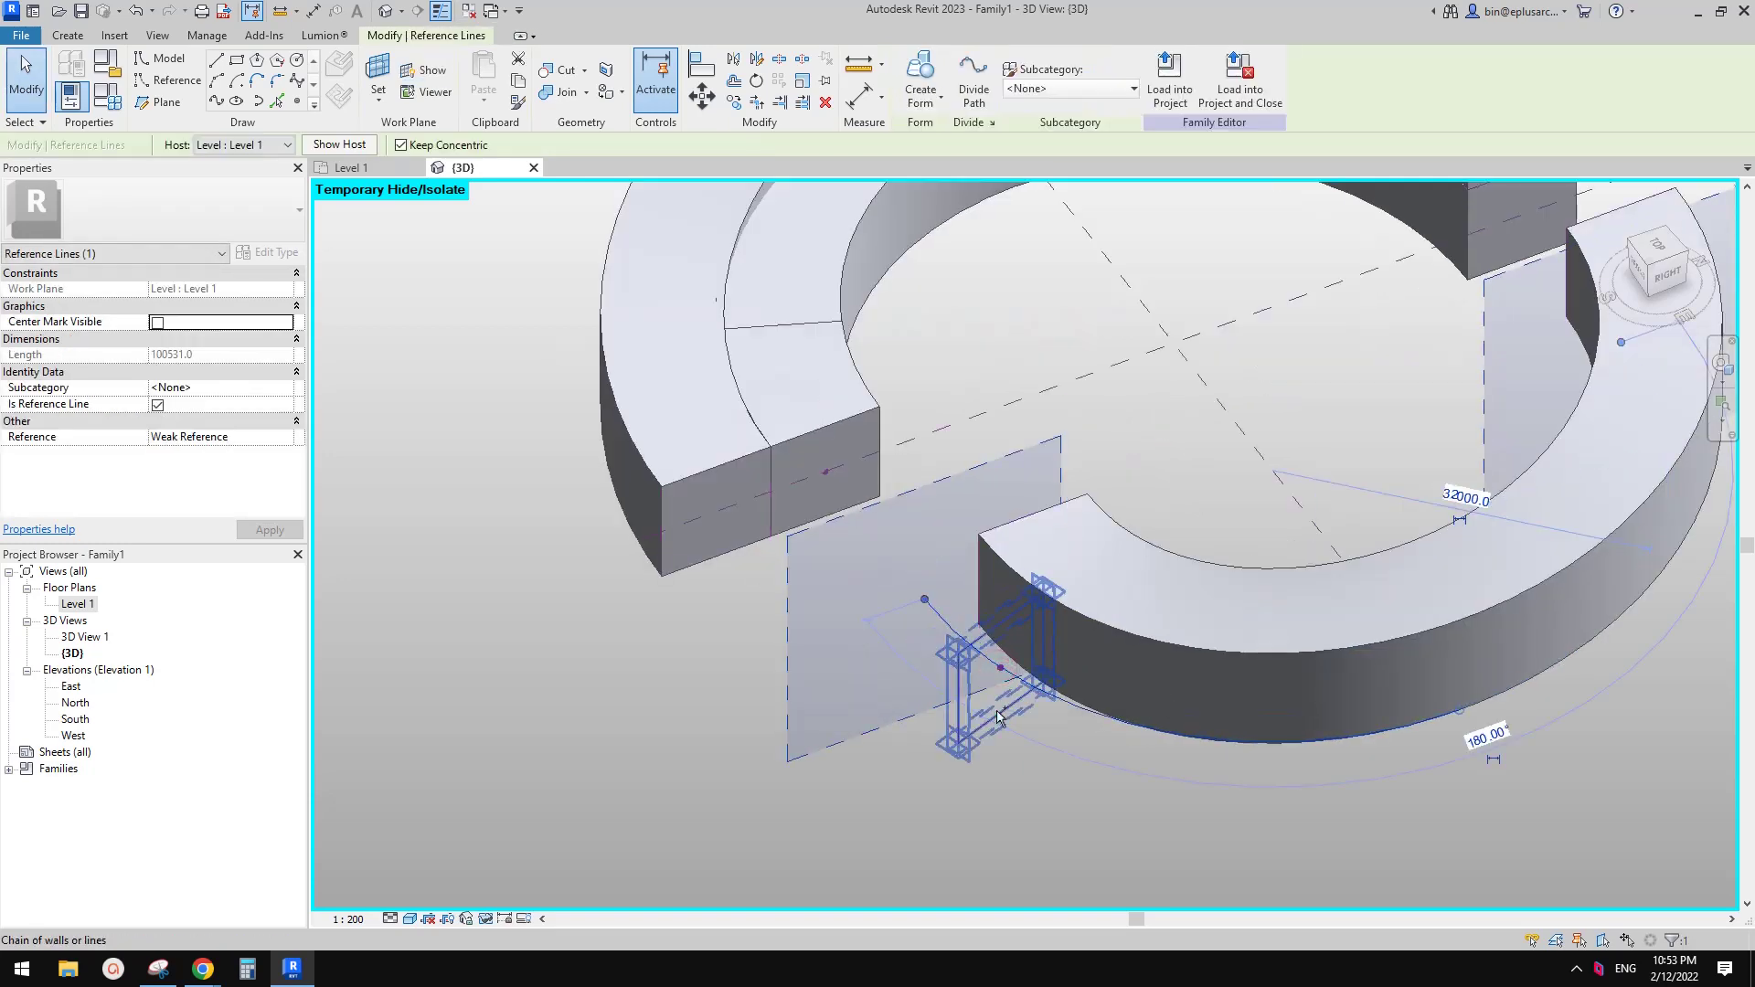
click(1003, 722)
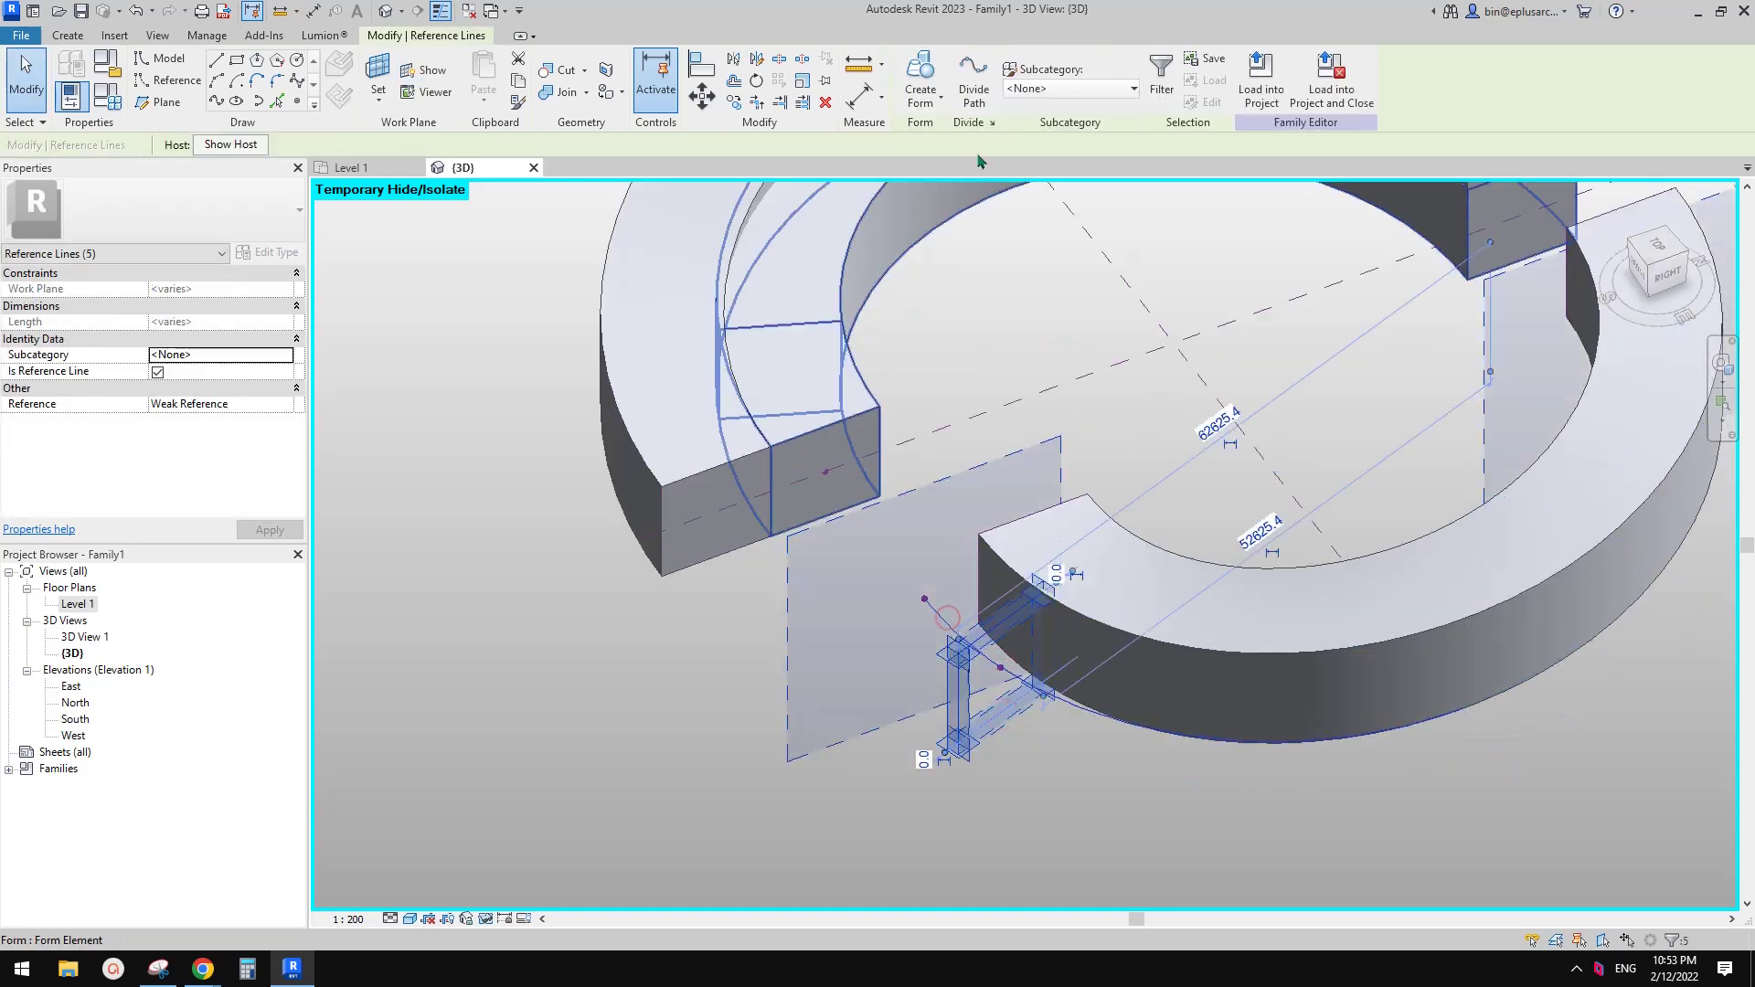
click(925, 73)
scroll(1049, 376, down, 4)
key(Escape)
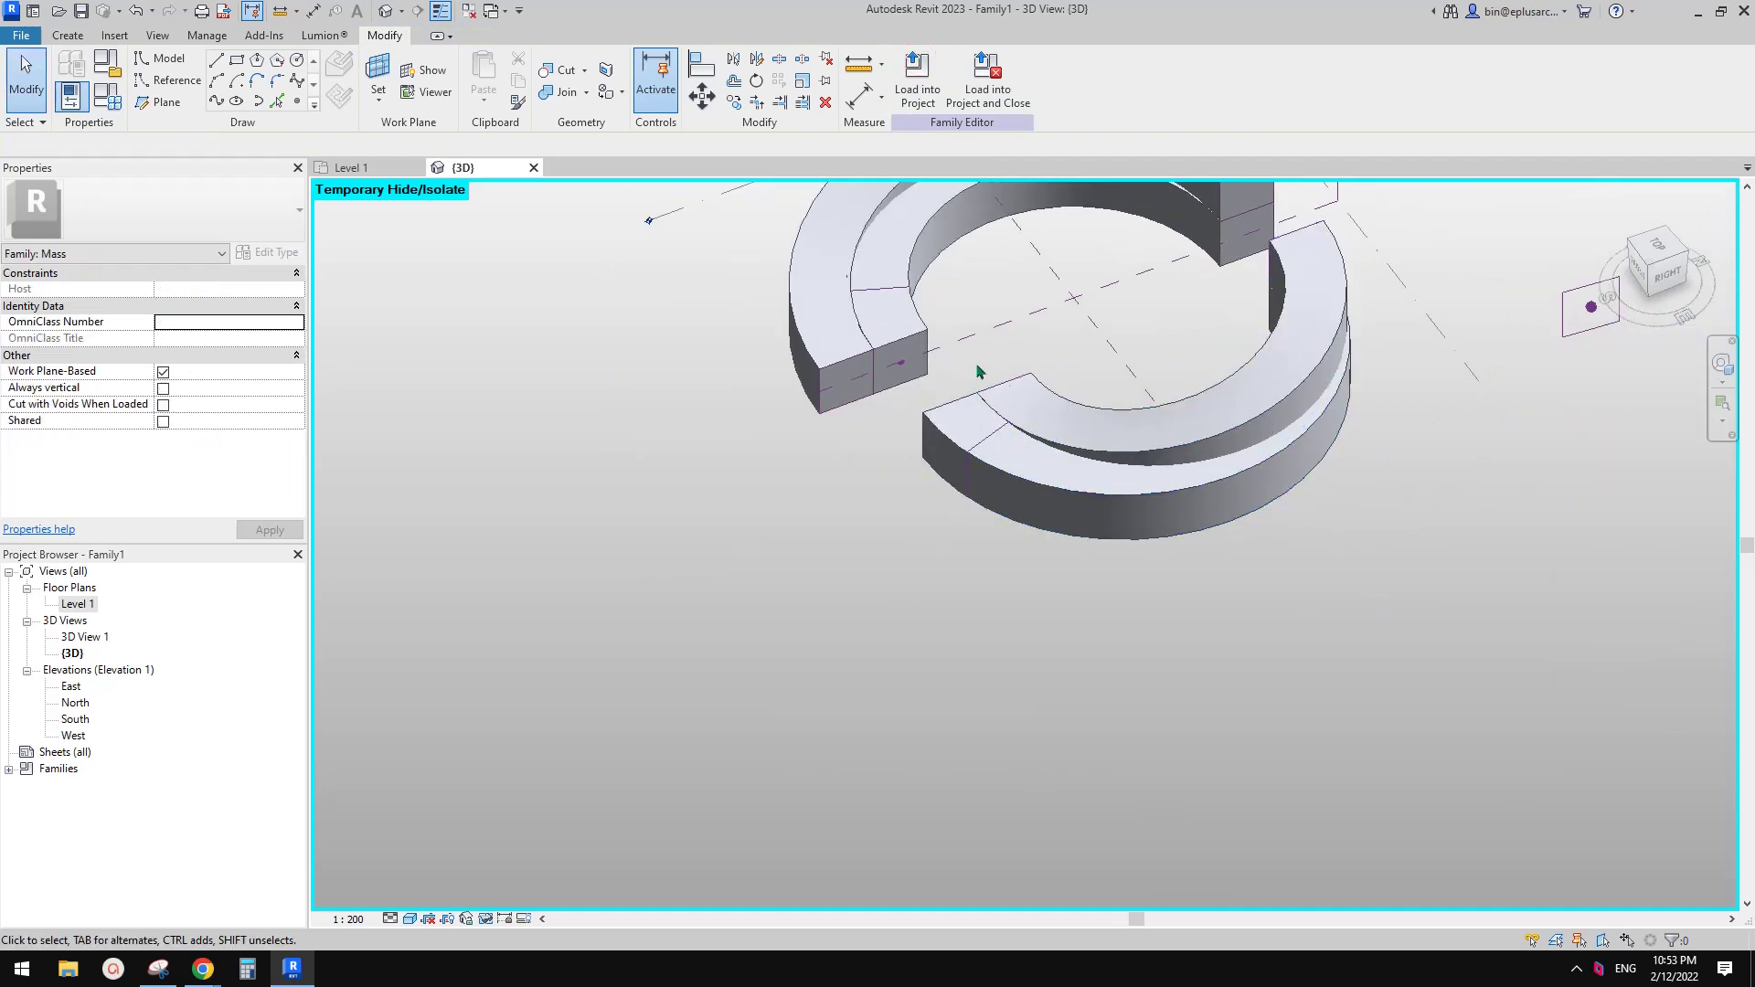
Examine how the tapering forms and the constant-height forms overlap along the two arcs.
middle_drag(990, 464, 1202, 333)
scroll(1202, 334, down, 3)
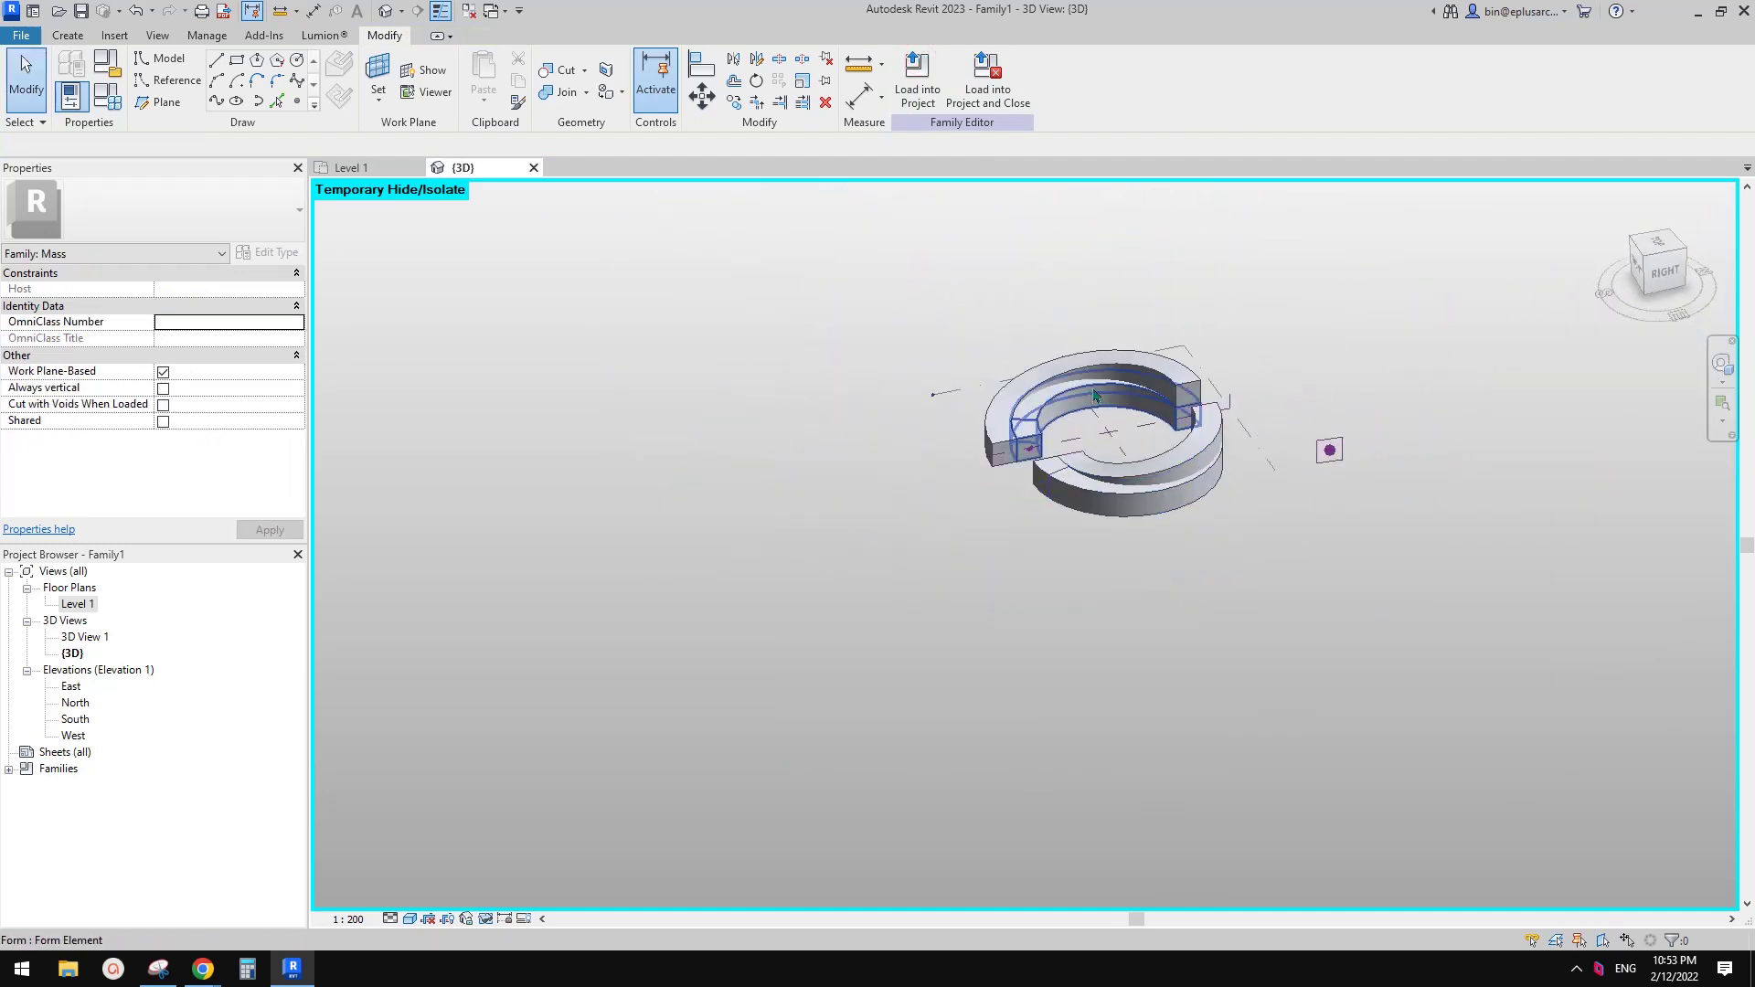
shift+middle_drag(1096, 400, 1102, 500)
scroll(1101, 499, up, 5)
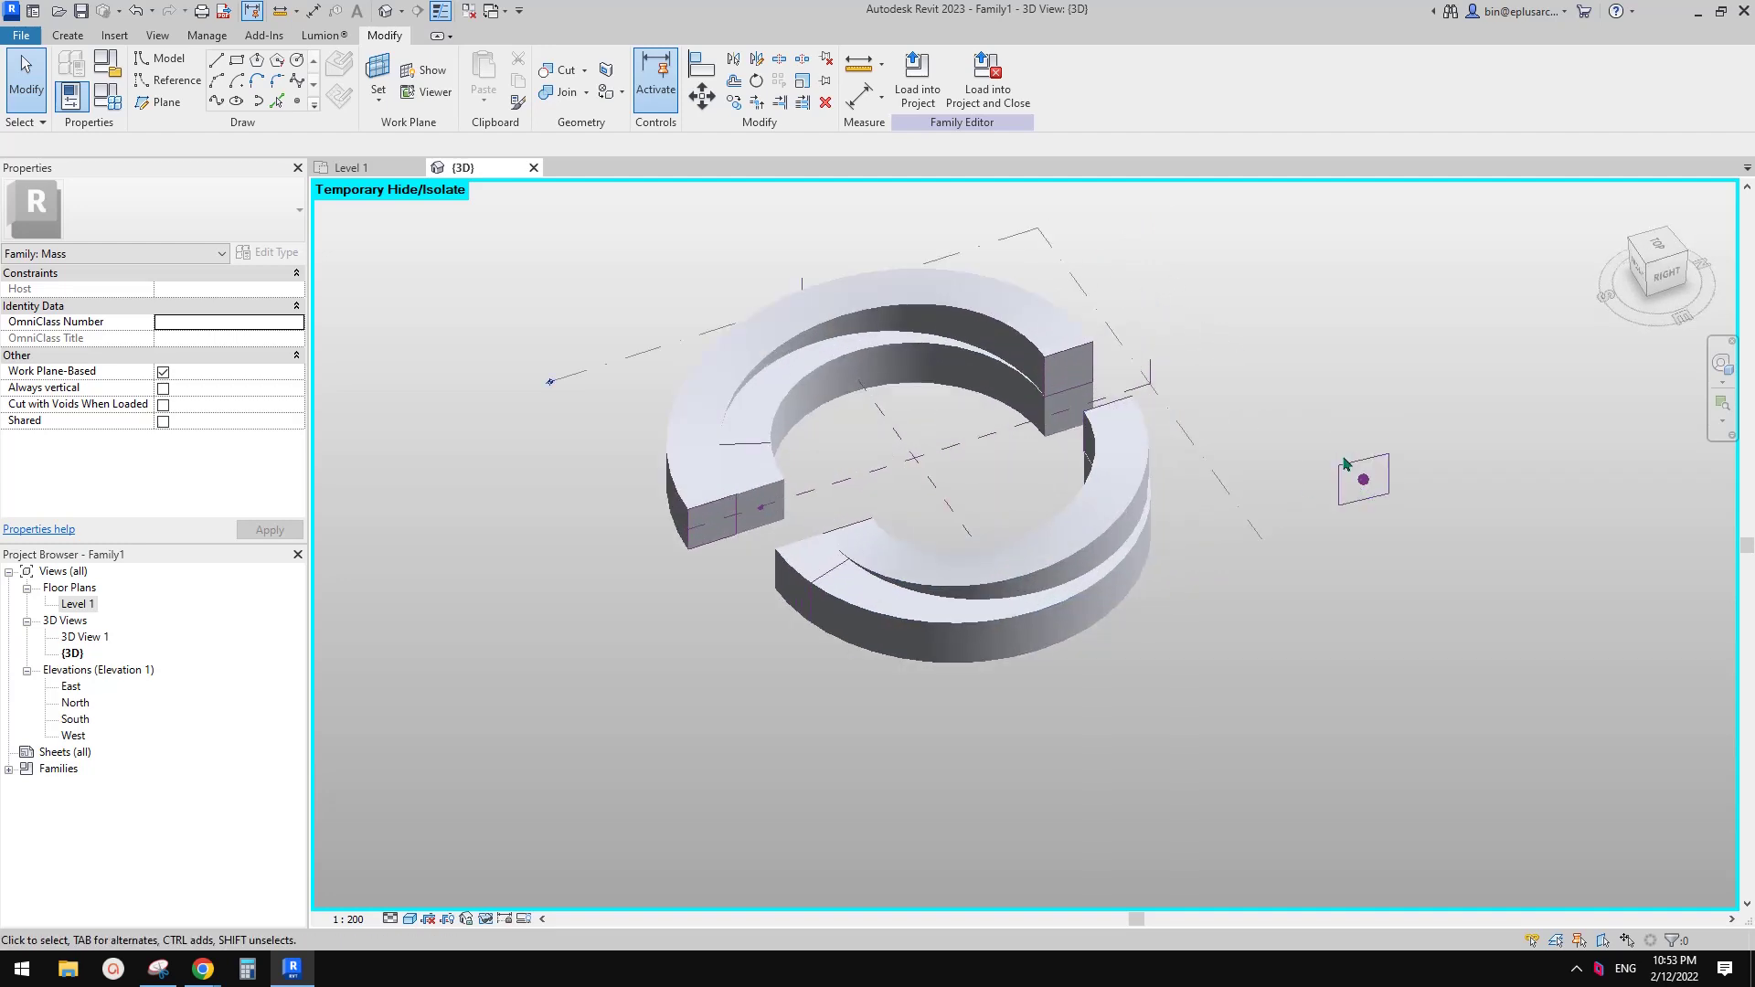
scroll(996, 513, down, 1)
shift+middle_drag(996, 513, 987, 548)
scroll(816, 535, up, 1)
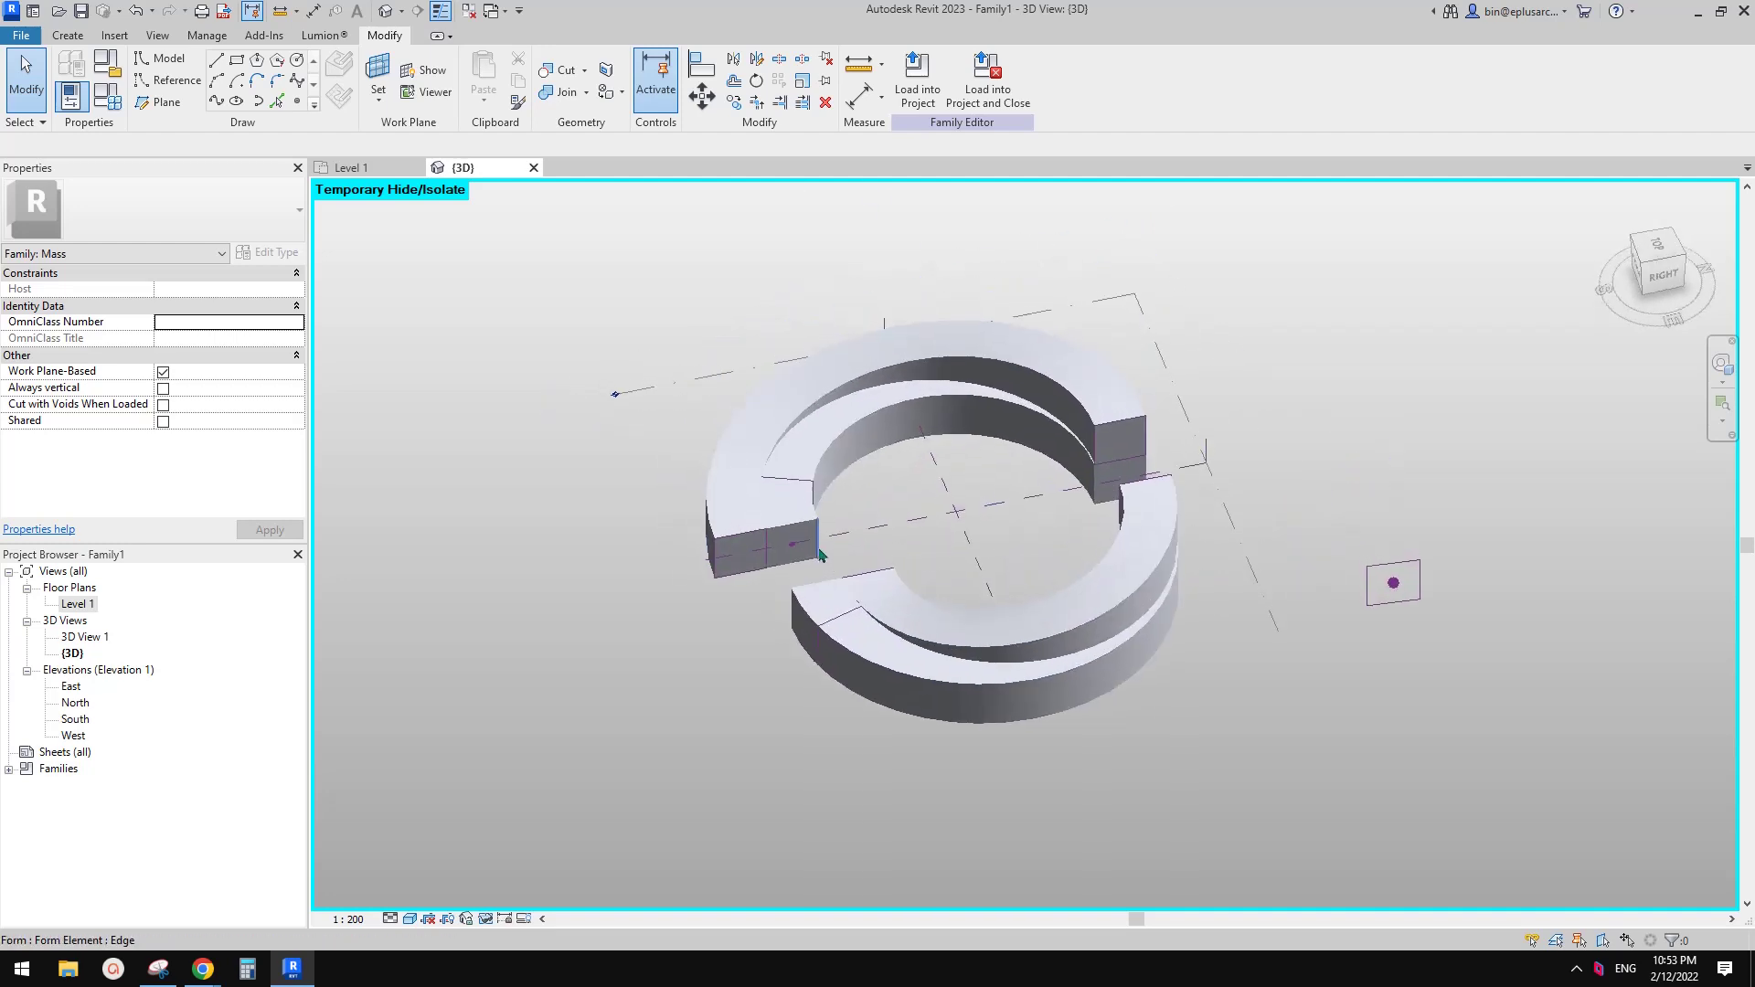
click(749, 511)
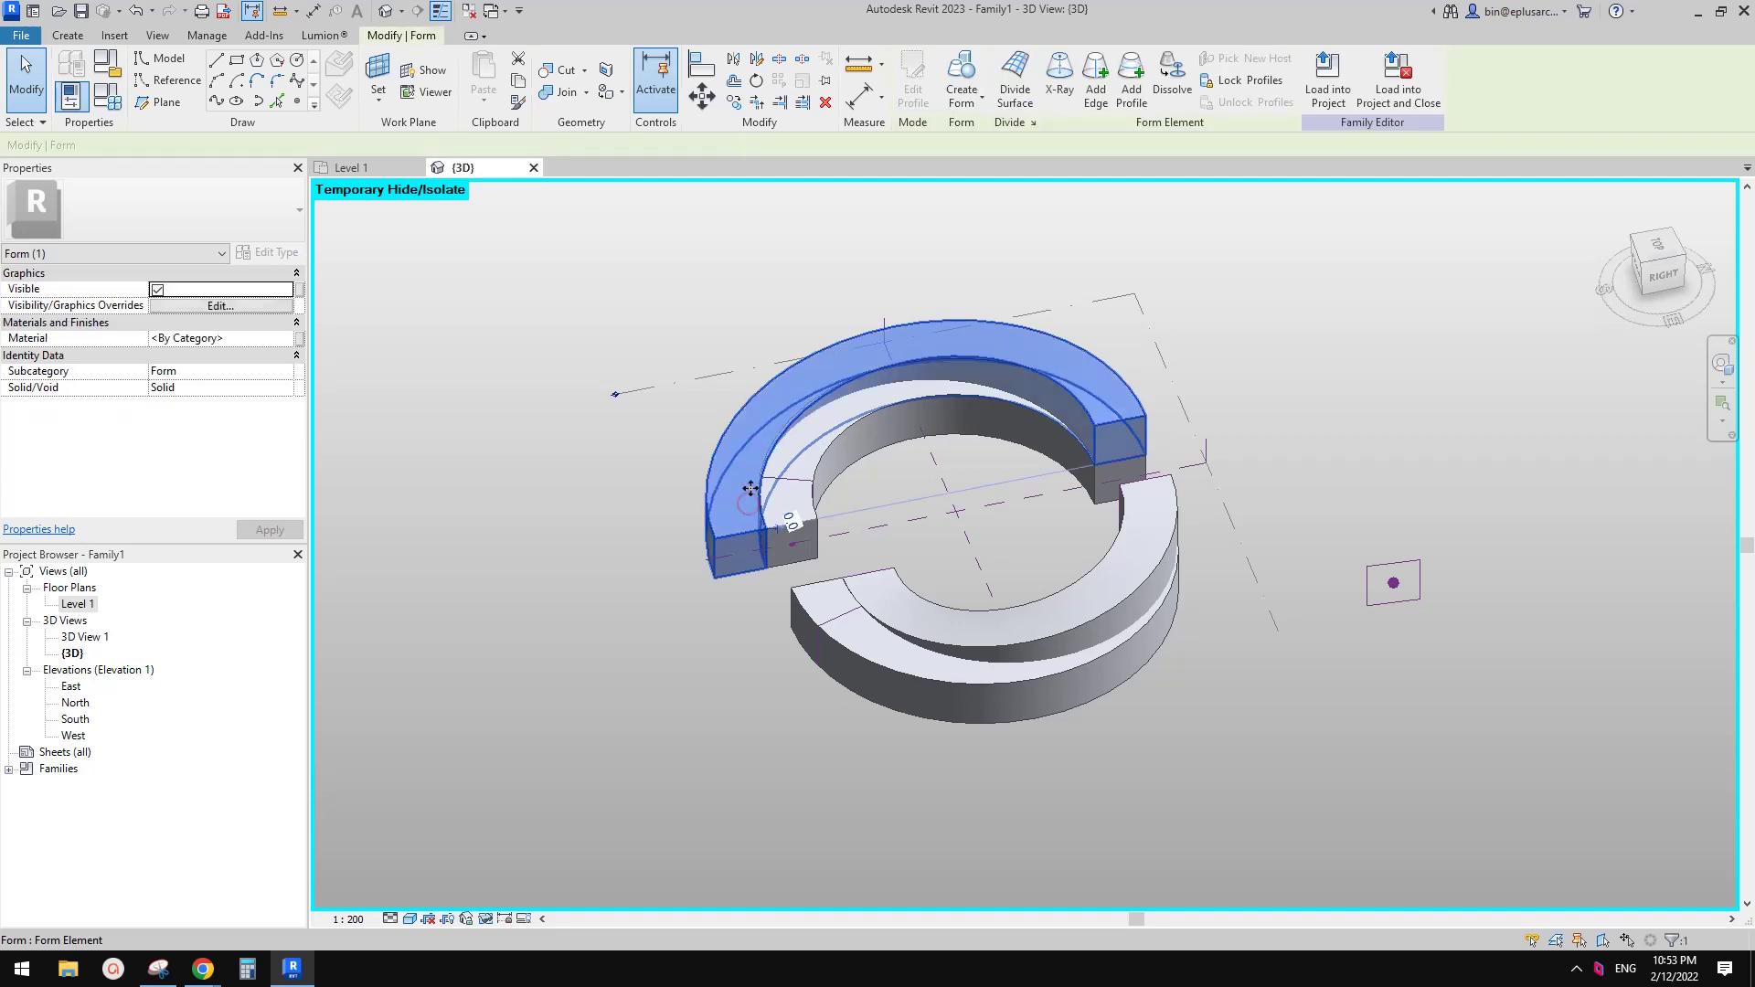
click(907, 615)
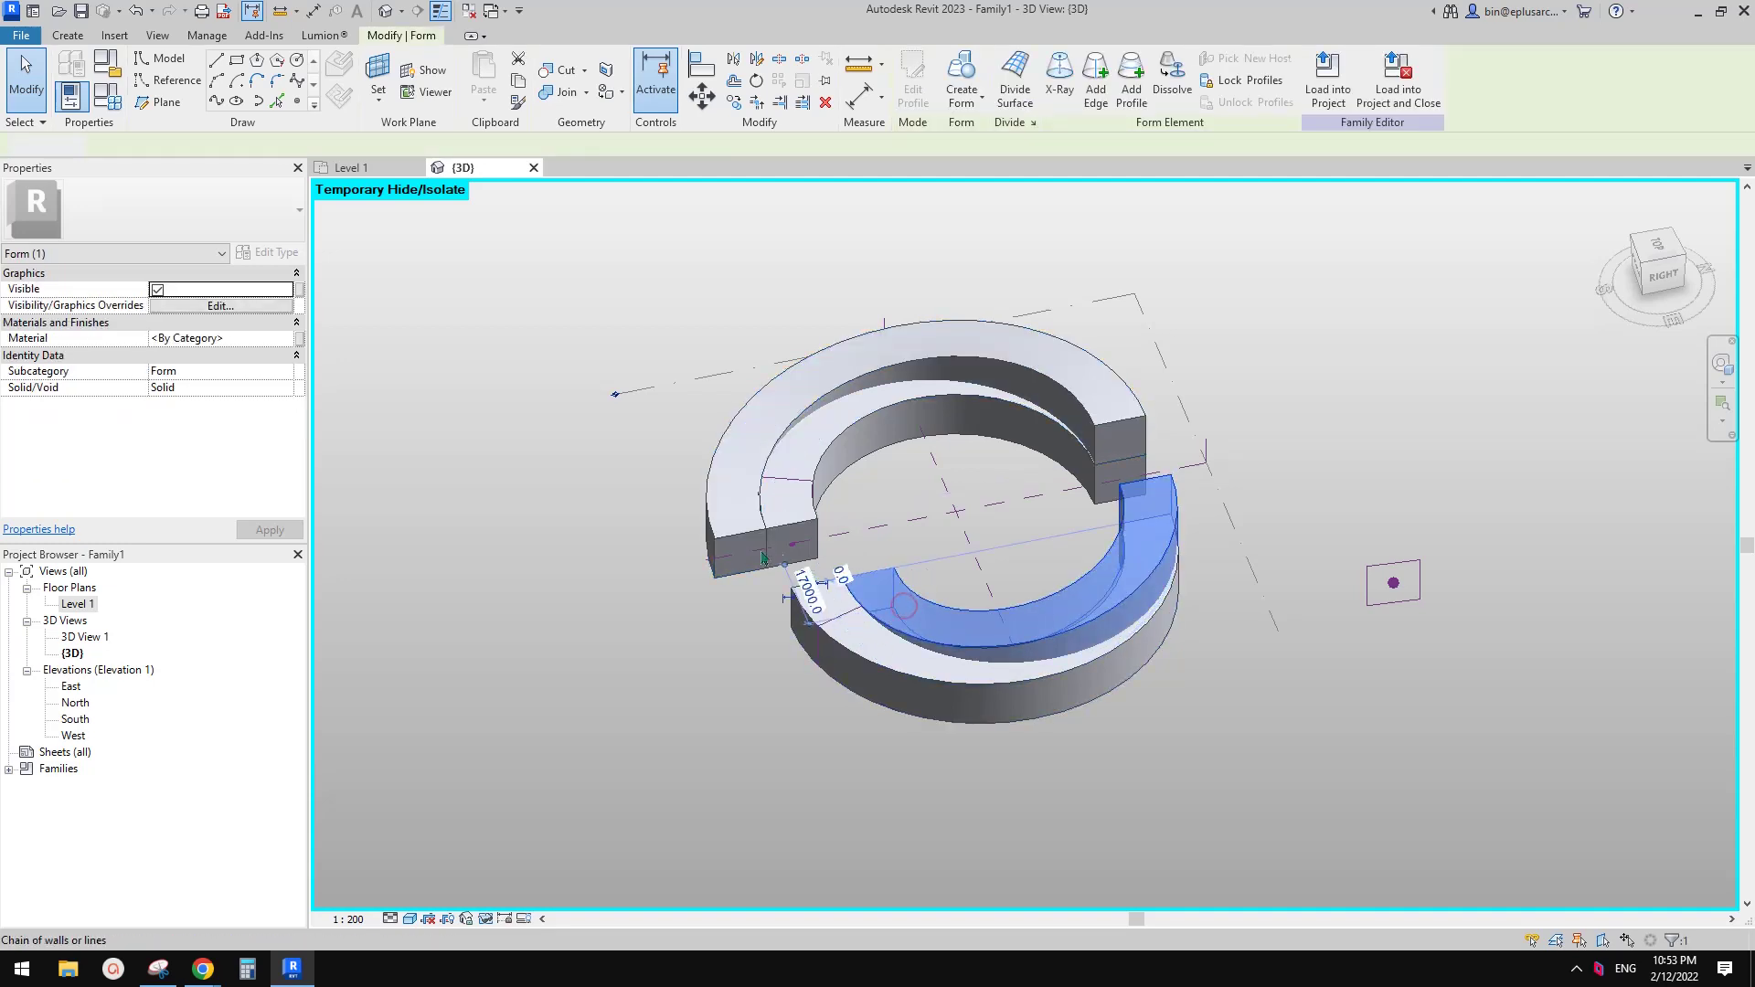
key(Escape)
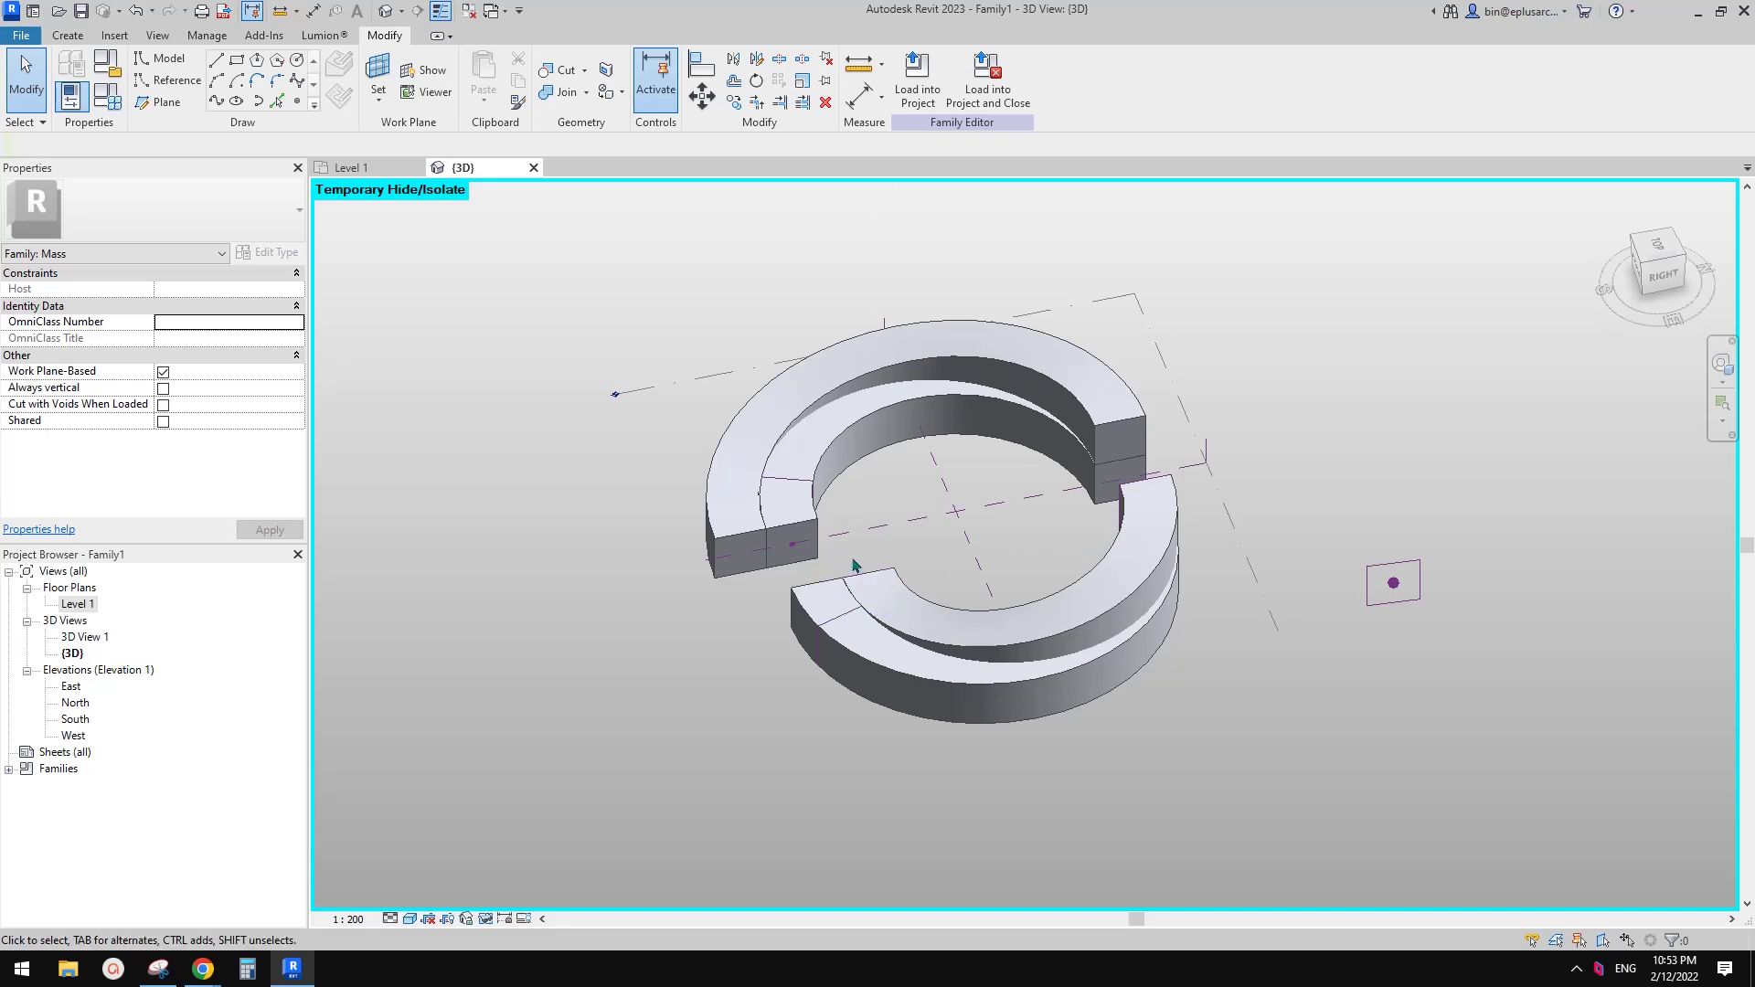
Delete all four half-ring forms from both arcs.
shift+middle_drag(1054, 510, 1097, 530)
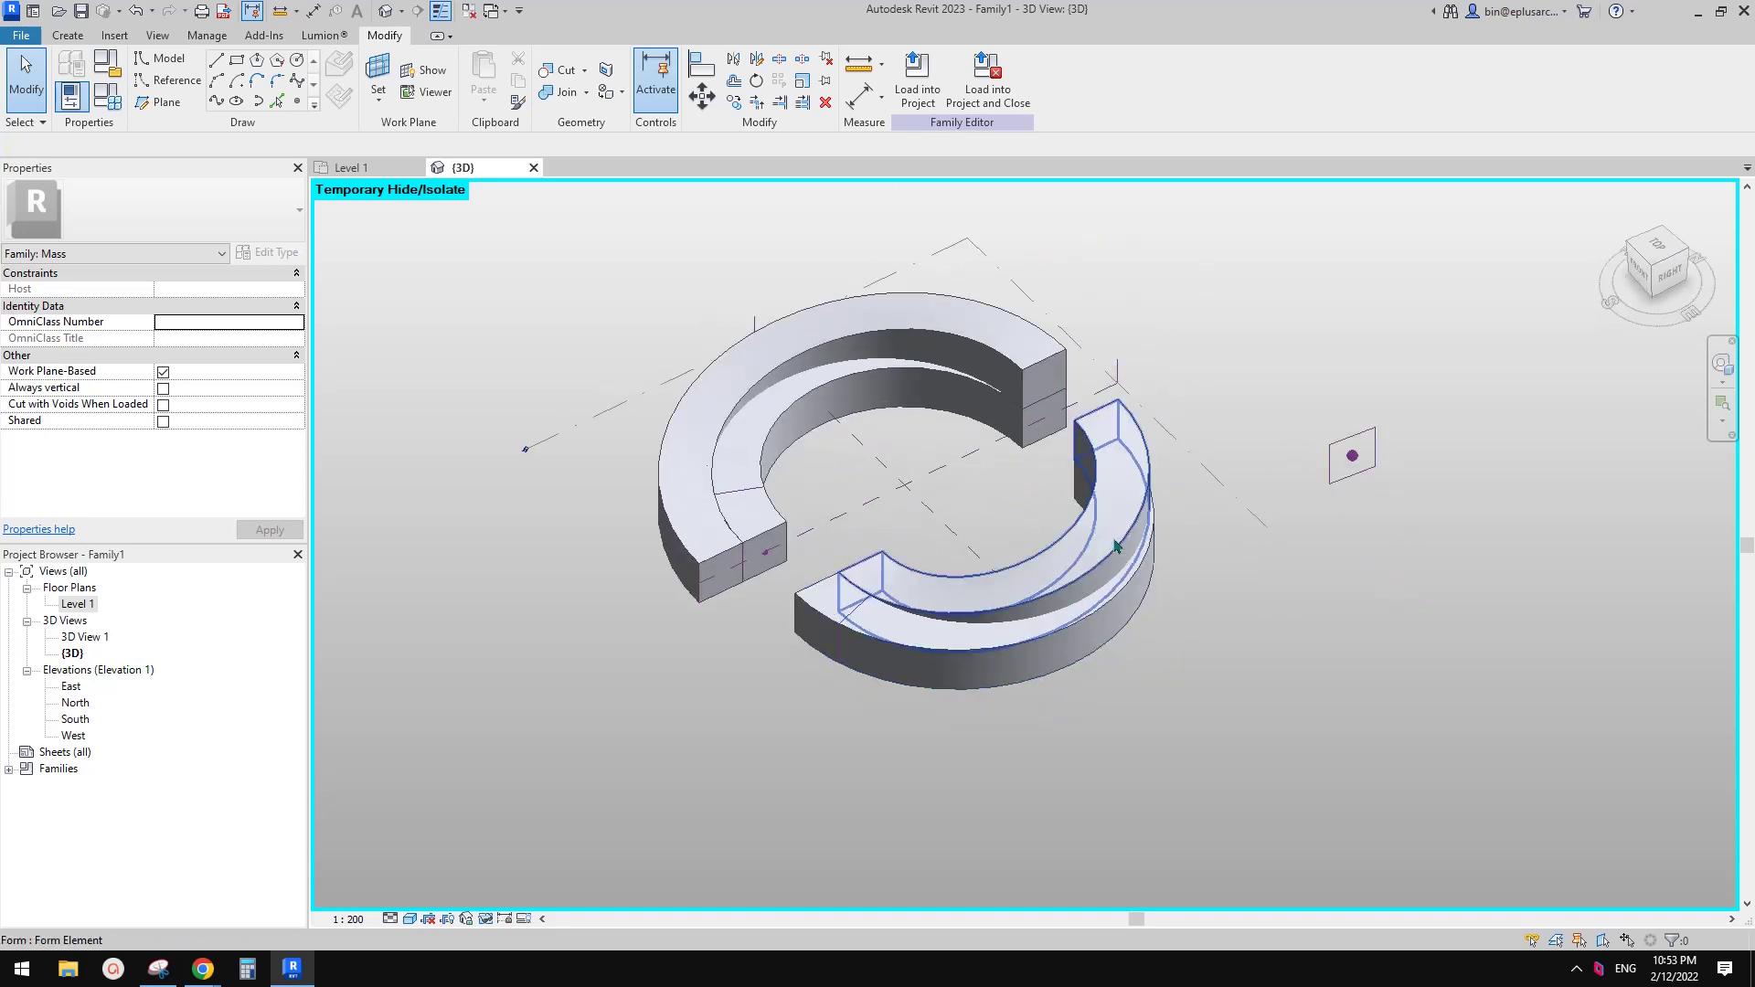
click(1113, 540)
key(Delete)
click(1008, 352)
key(Delete)
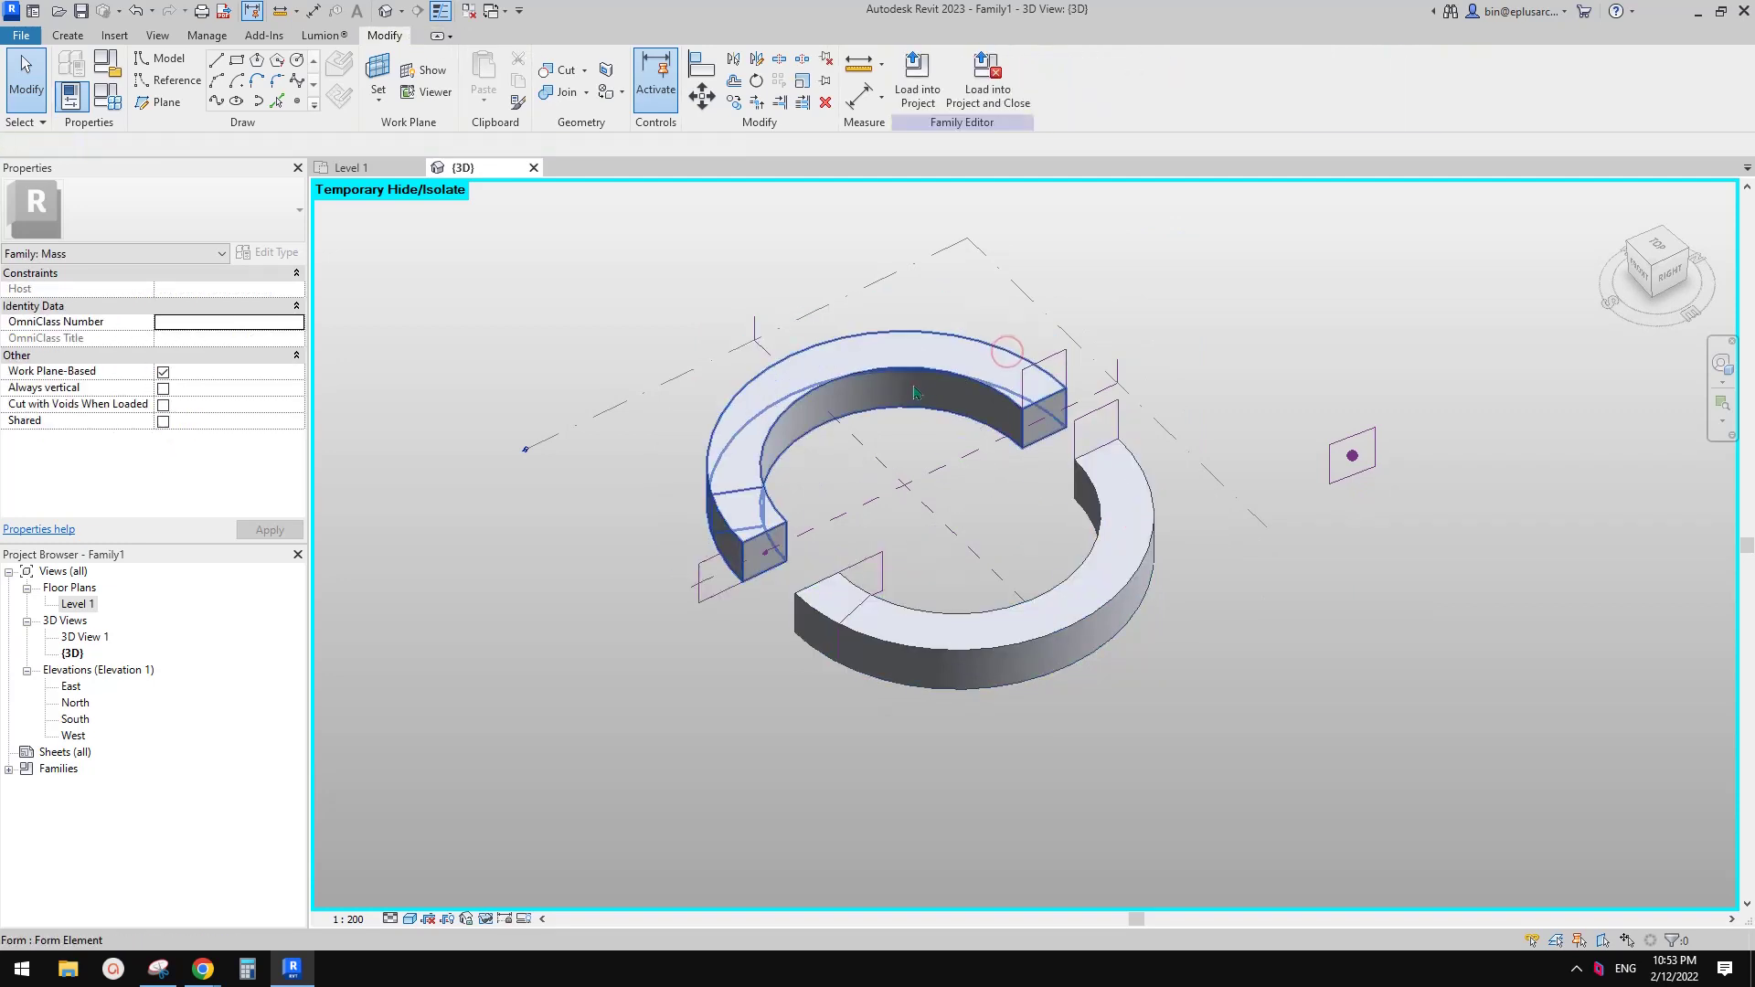
click(915, 393)
key(Delete)
click(1082, 606)
key(Delete)
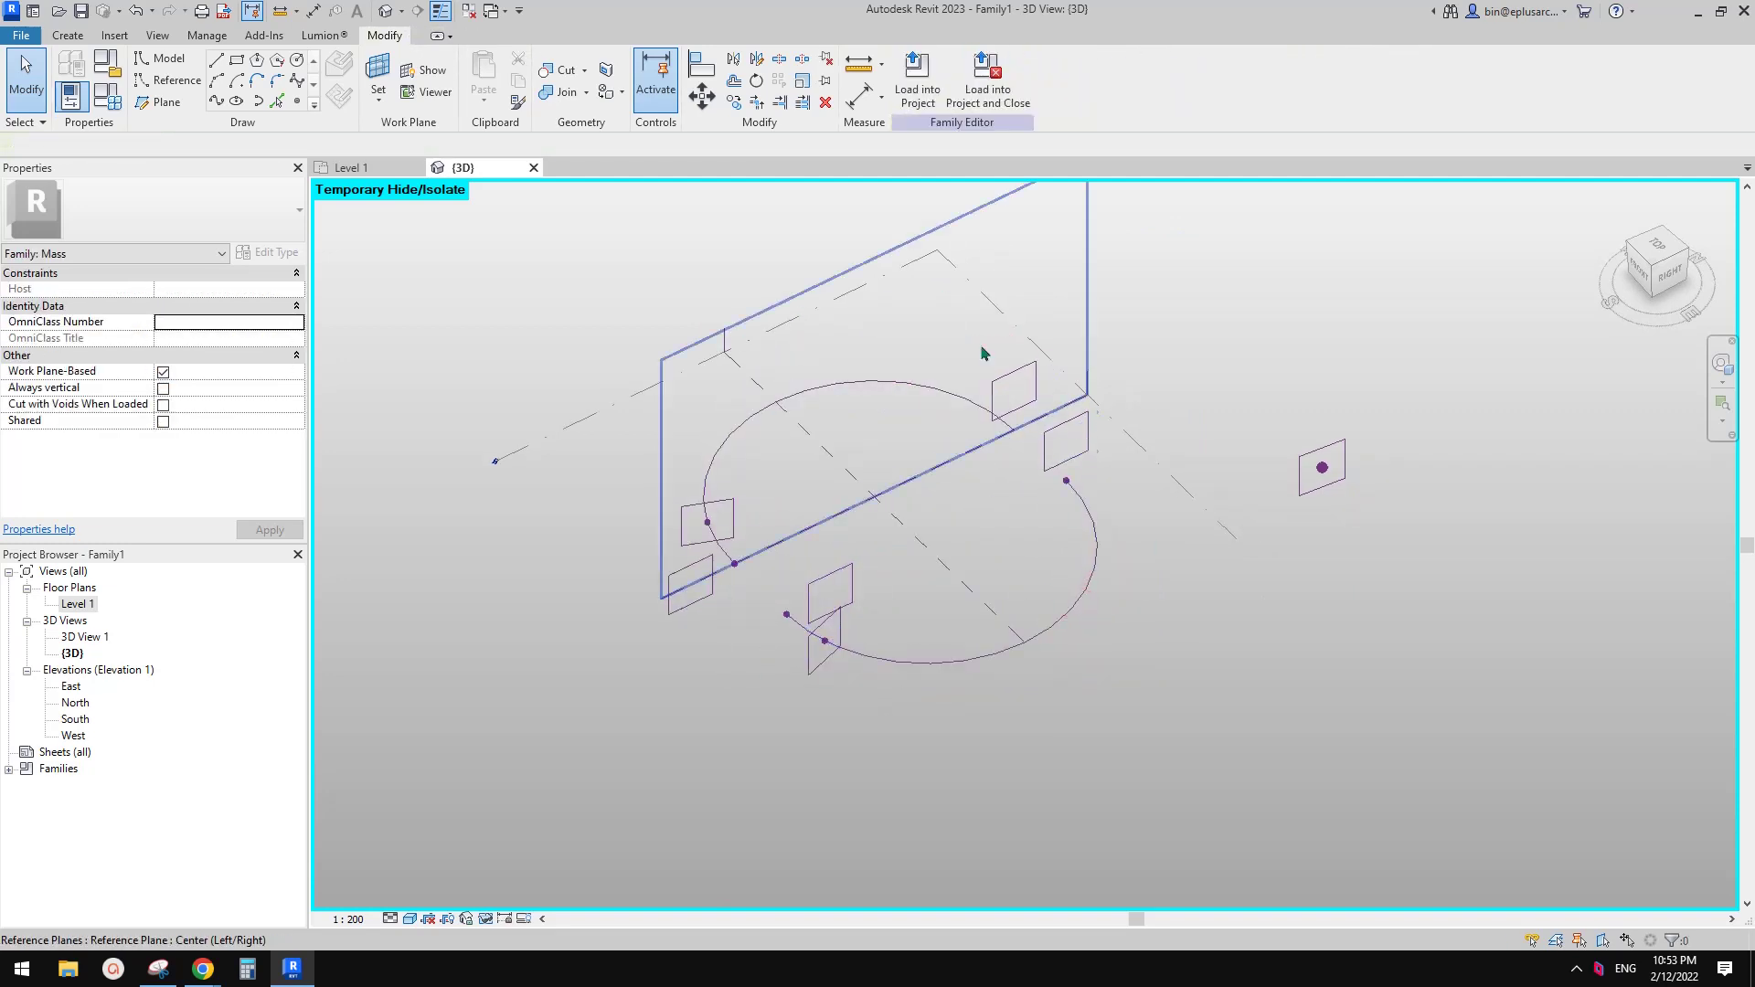
Delete the leftover rectangular profiles and reference points around the ends of both arcs, keeping the arcs.
drag(862, 223, 1160, 536)
key(Delete)
drag(534, 365, 920, 729)
key(Delete)
middle_drag(921, 492, 1024, 579)
click(940, 474)
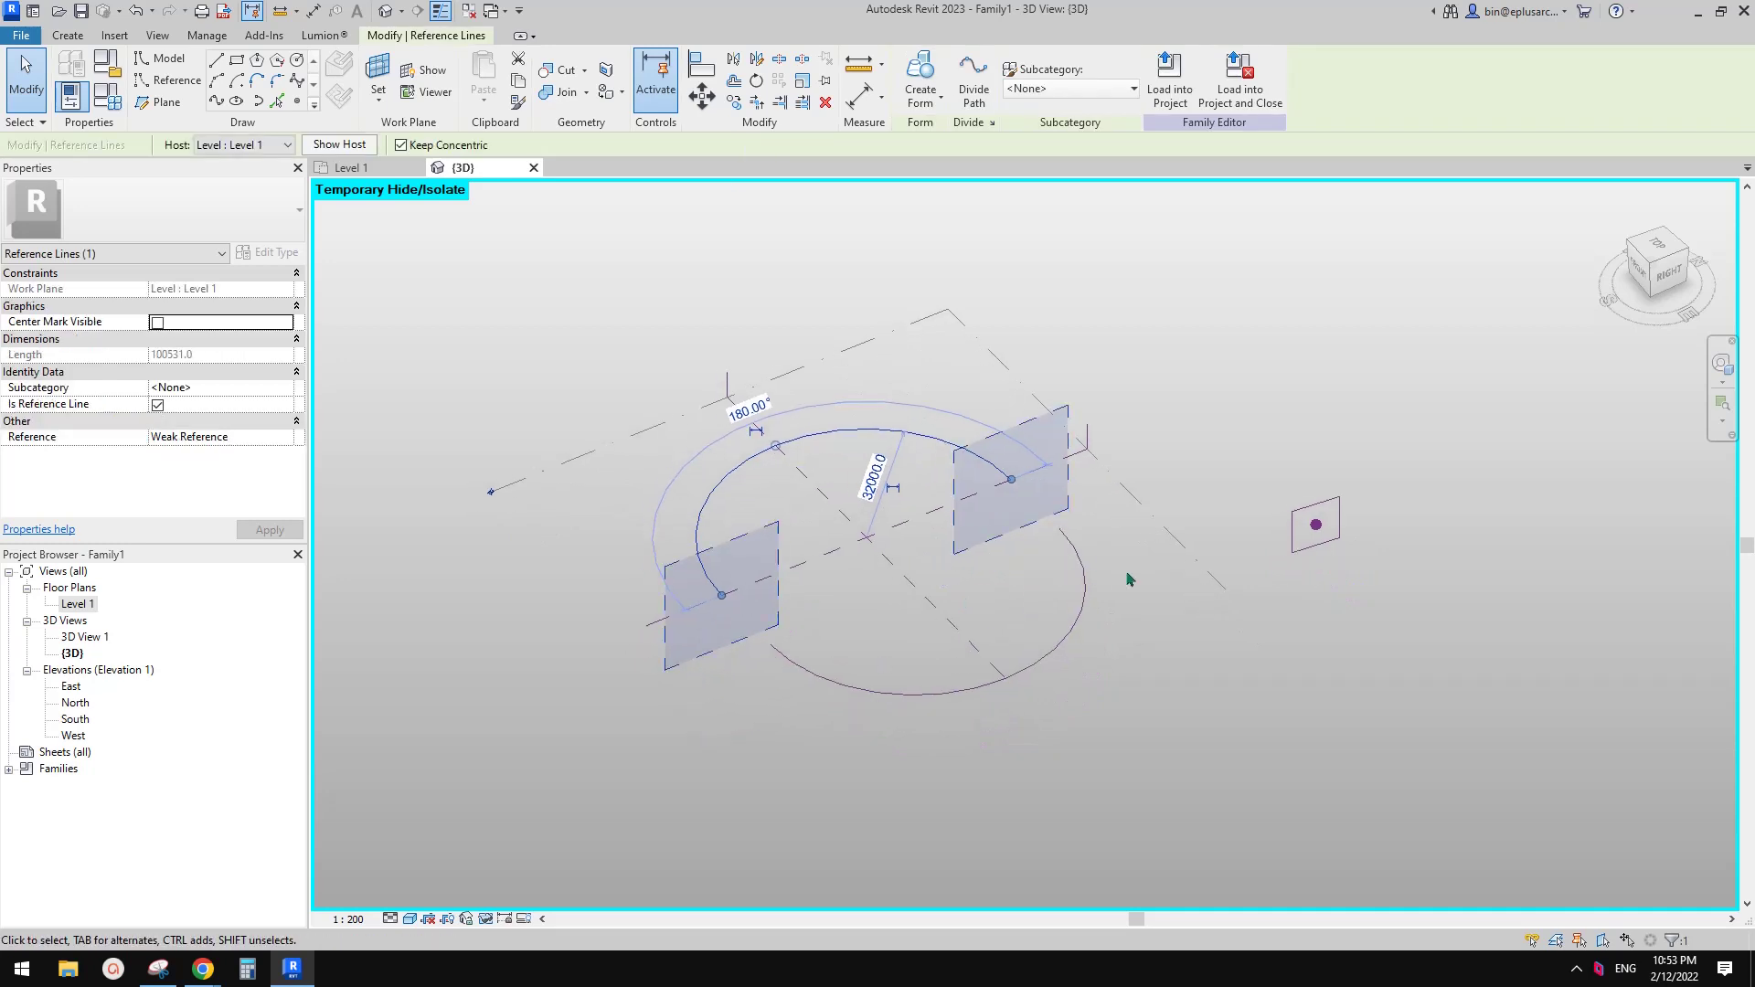
click(1128, 578)
Copy the spare rectangular profile with its reference point beside the arcs, keeping two profiles and deleting the extra copy.
key(Tab)
drag(1246, 425, 1398, 628)
key(c)
key(o)
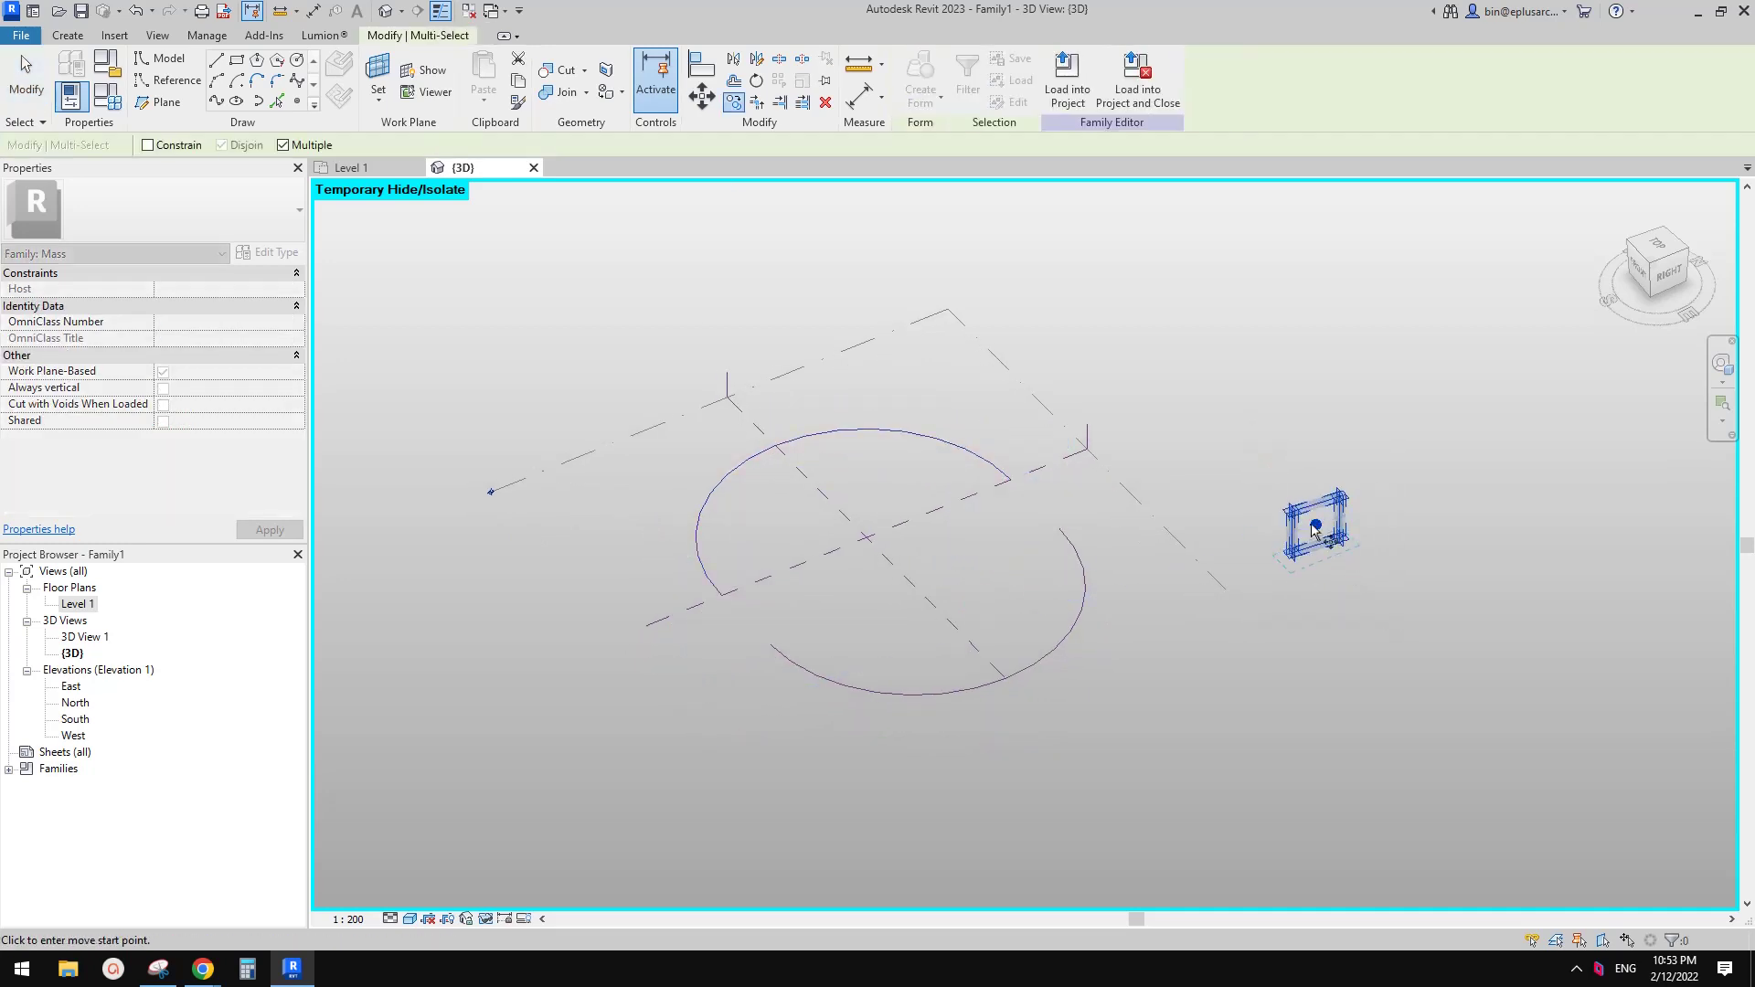
click(1298, 383)
key(Escape)
key(Escape)
drag(1218, 302, 1362, 438)
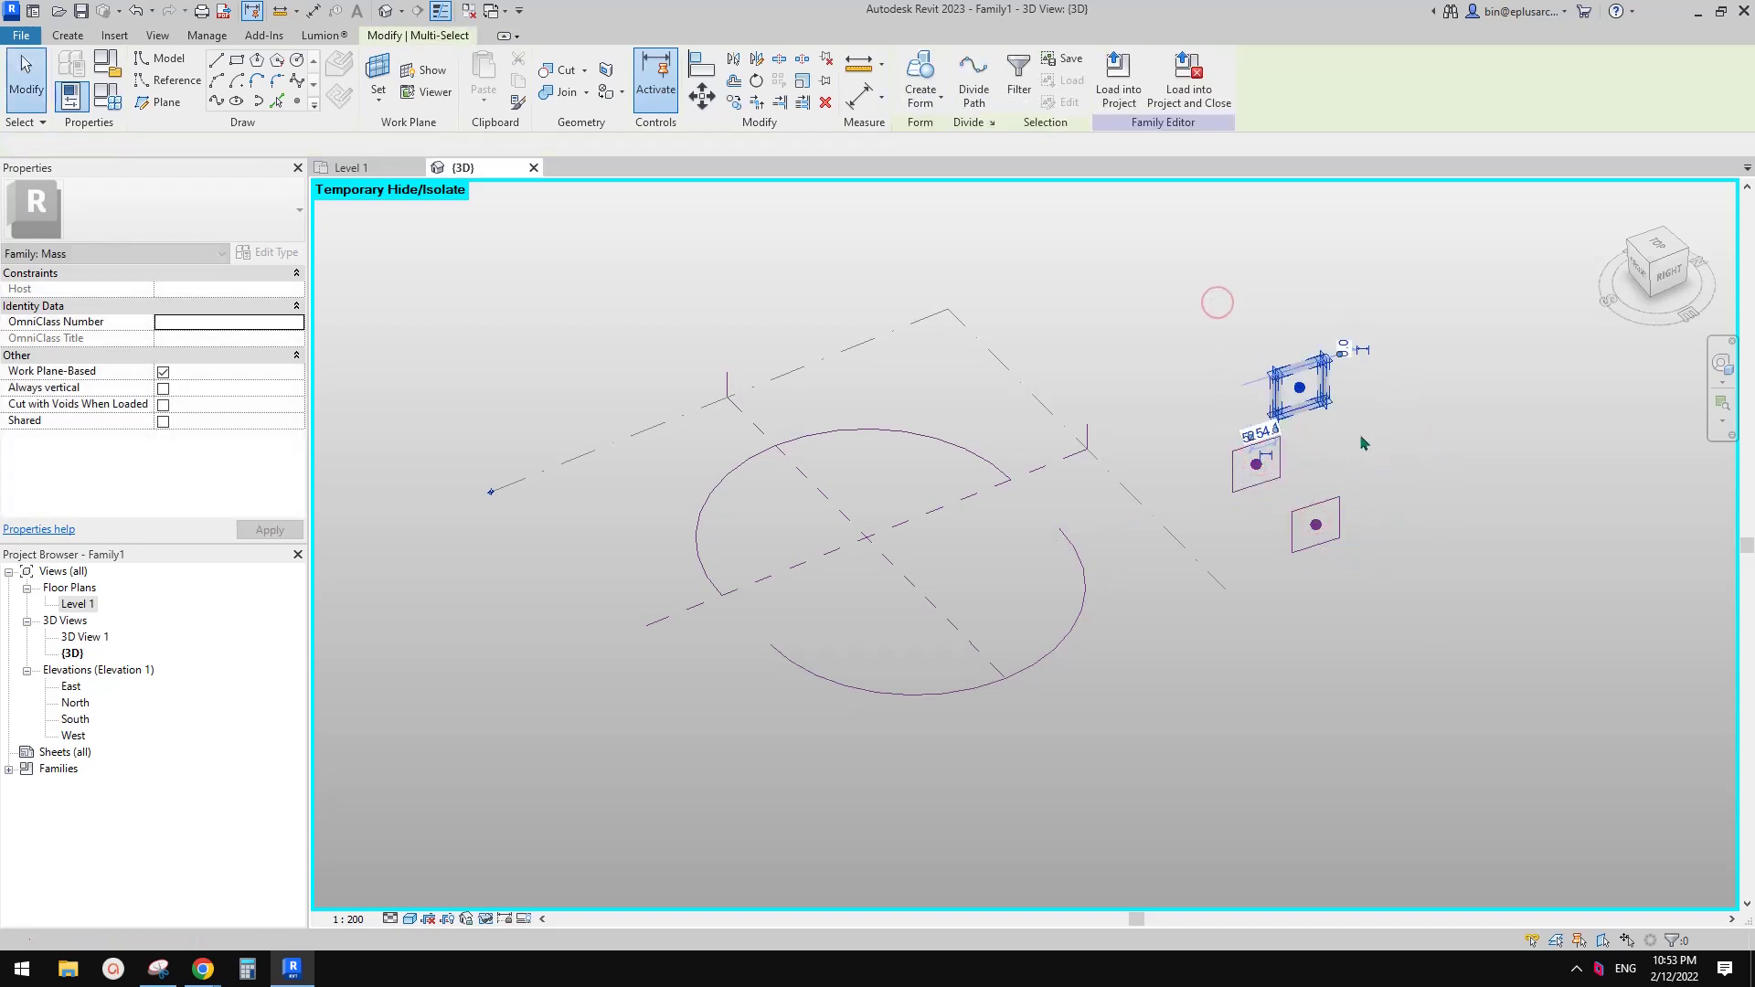
key(Delete)
Move the rectangle of the upper spare profile sideways by one profile width, leaving its reference point in place.
scroll(1269, 482, up, 2)
middle_drag(1255, 498, 1265, 432)
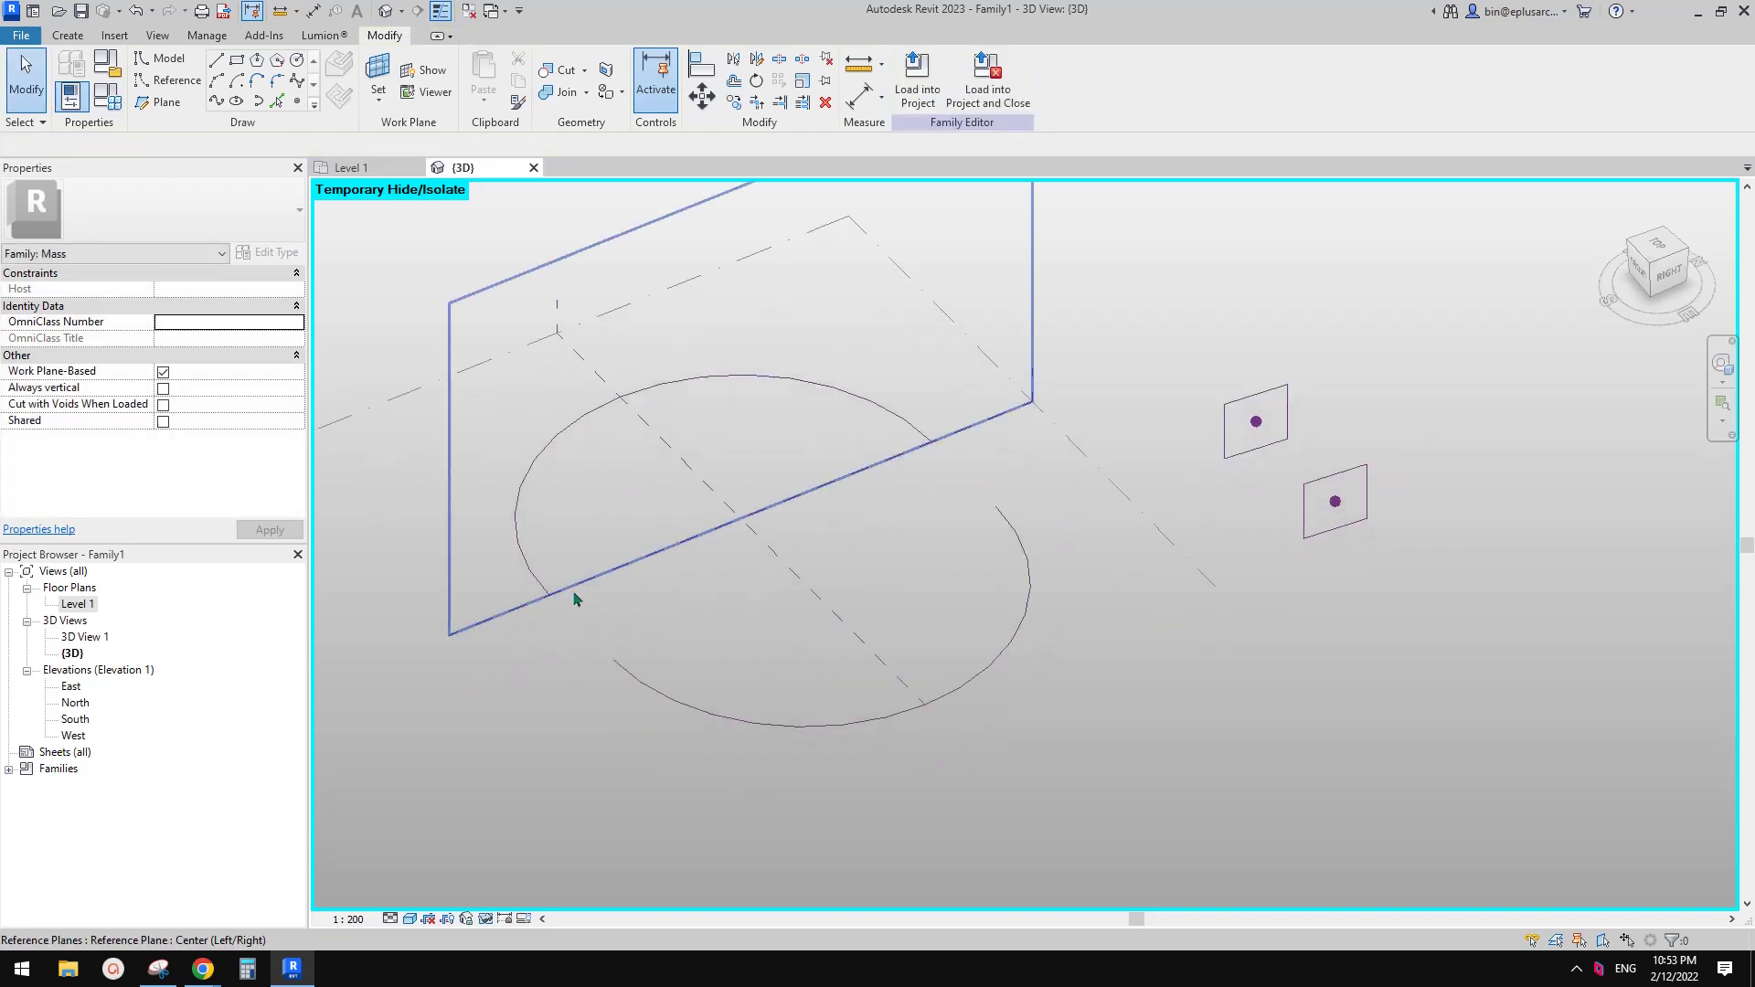
click(1289, 428)
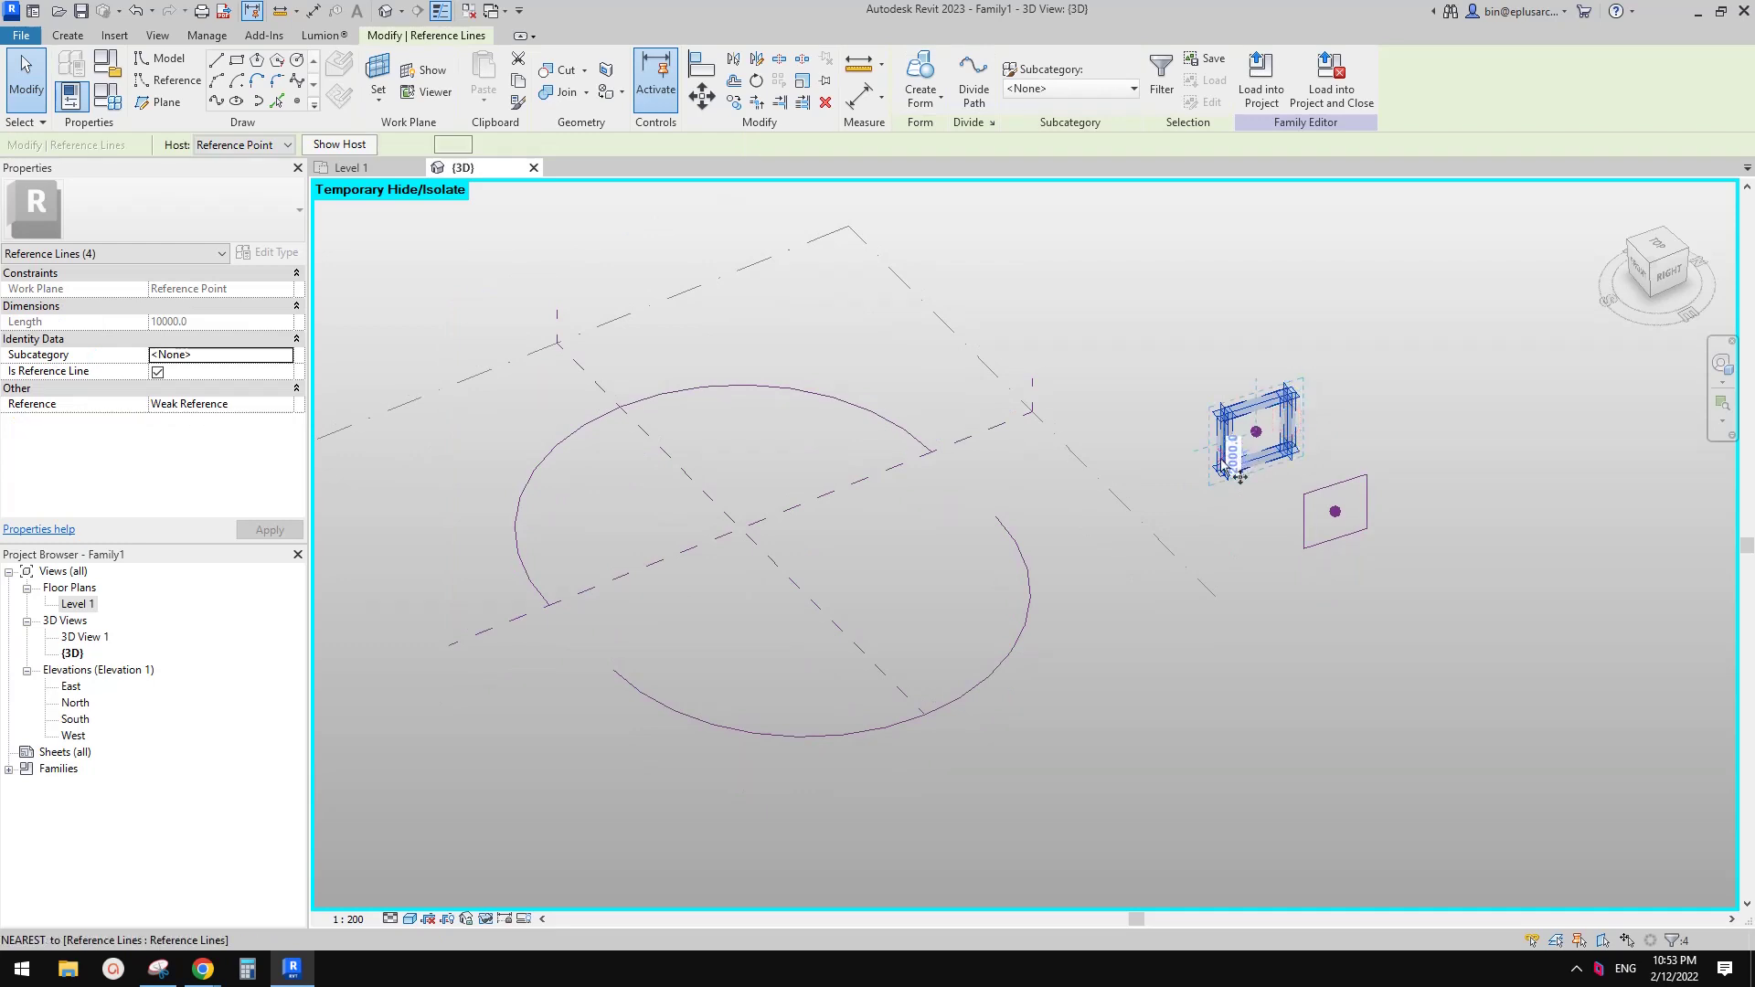
click(1290, 450)
key(Escape)
middle_drag(993, 491, 1054, 498)
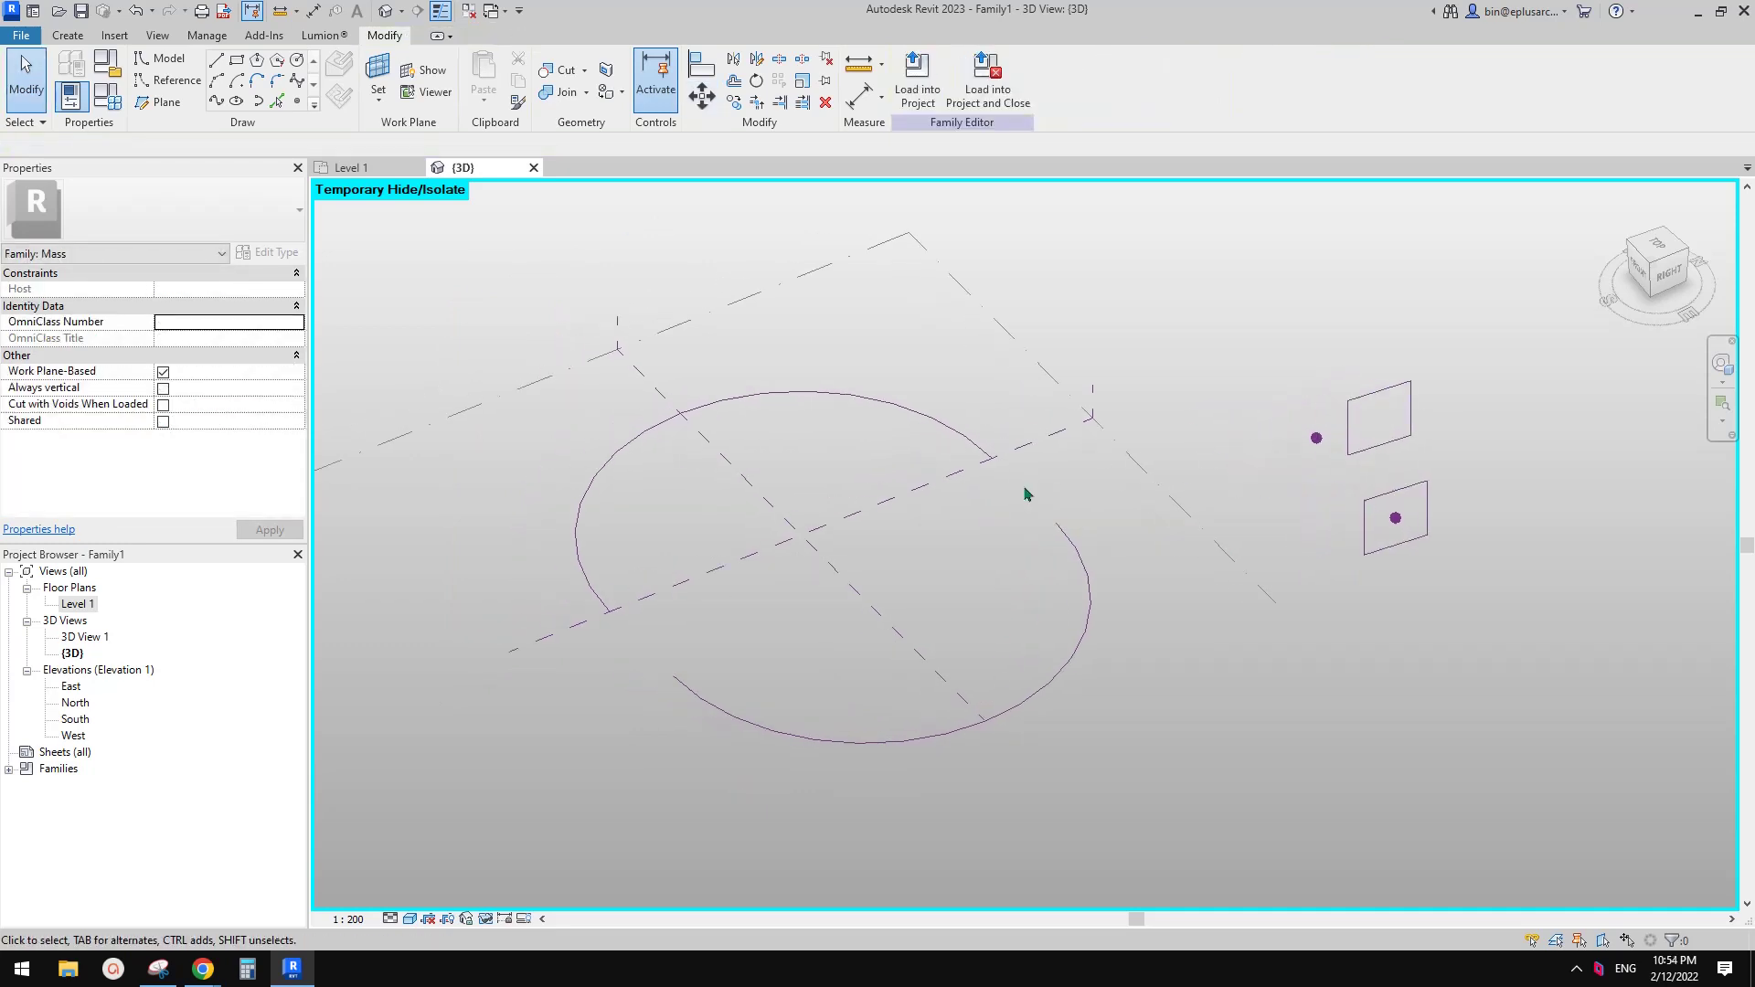
Move the rectangle of the other spare profile 10000 straight down, leaving its reference point above it.
click(1383, 523)
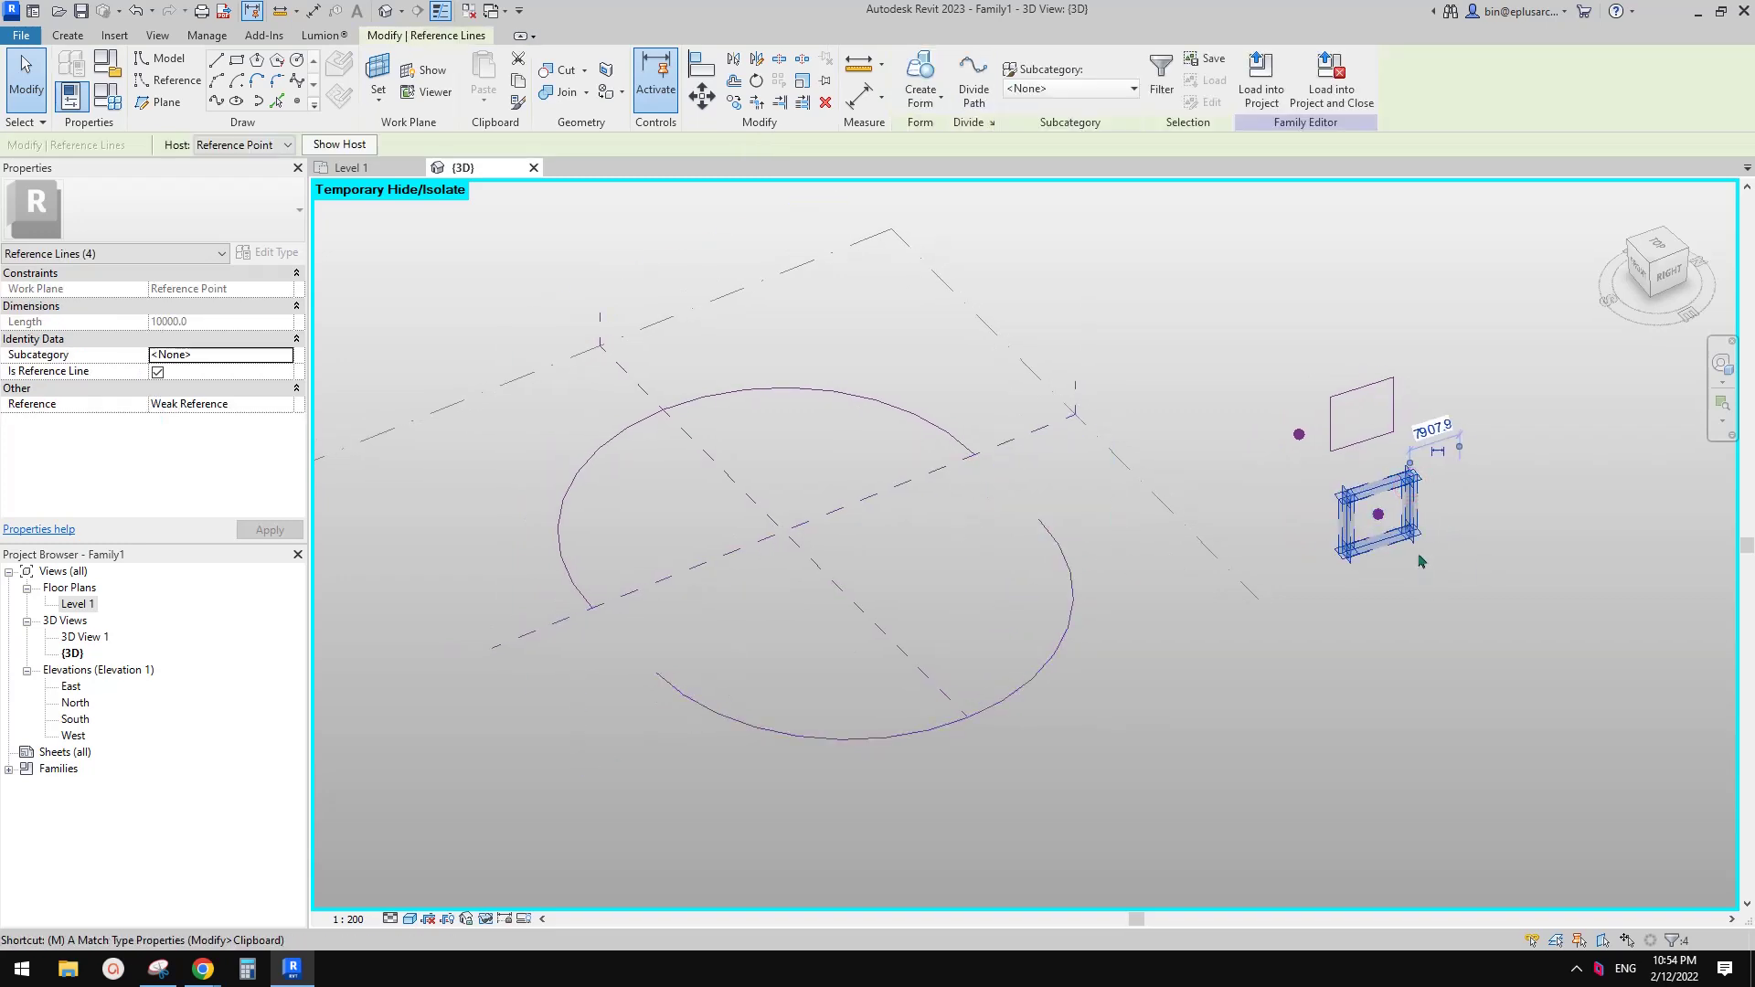
key(m)
key(v)
click(1411, 472)
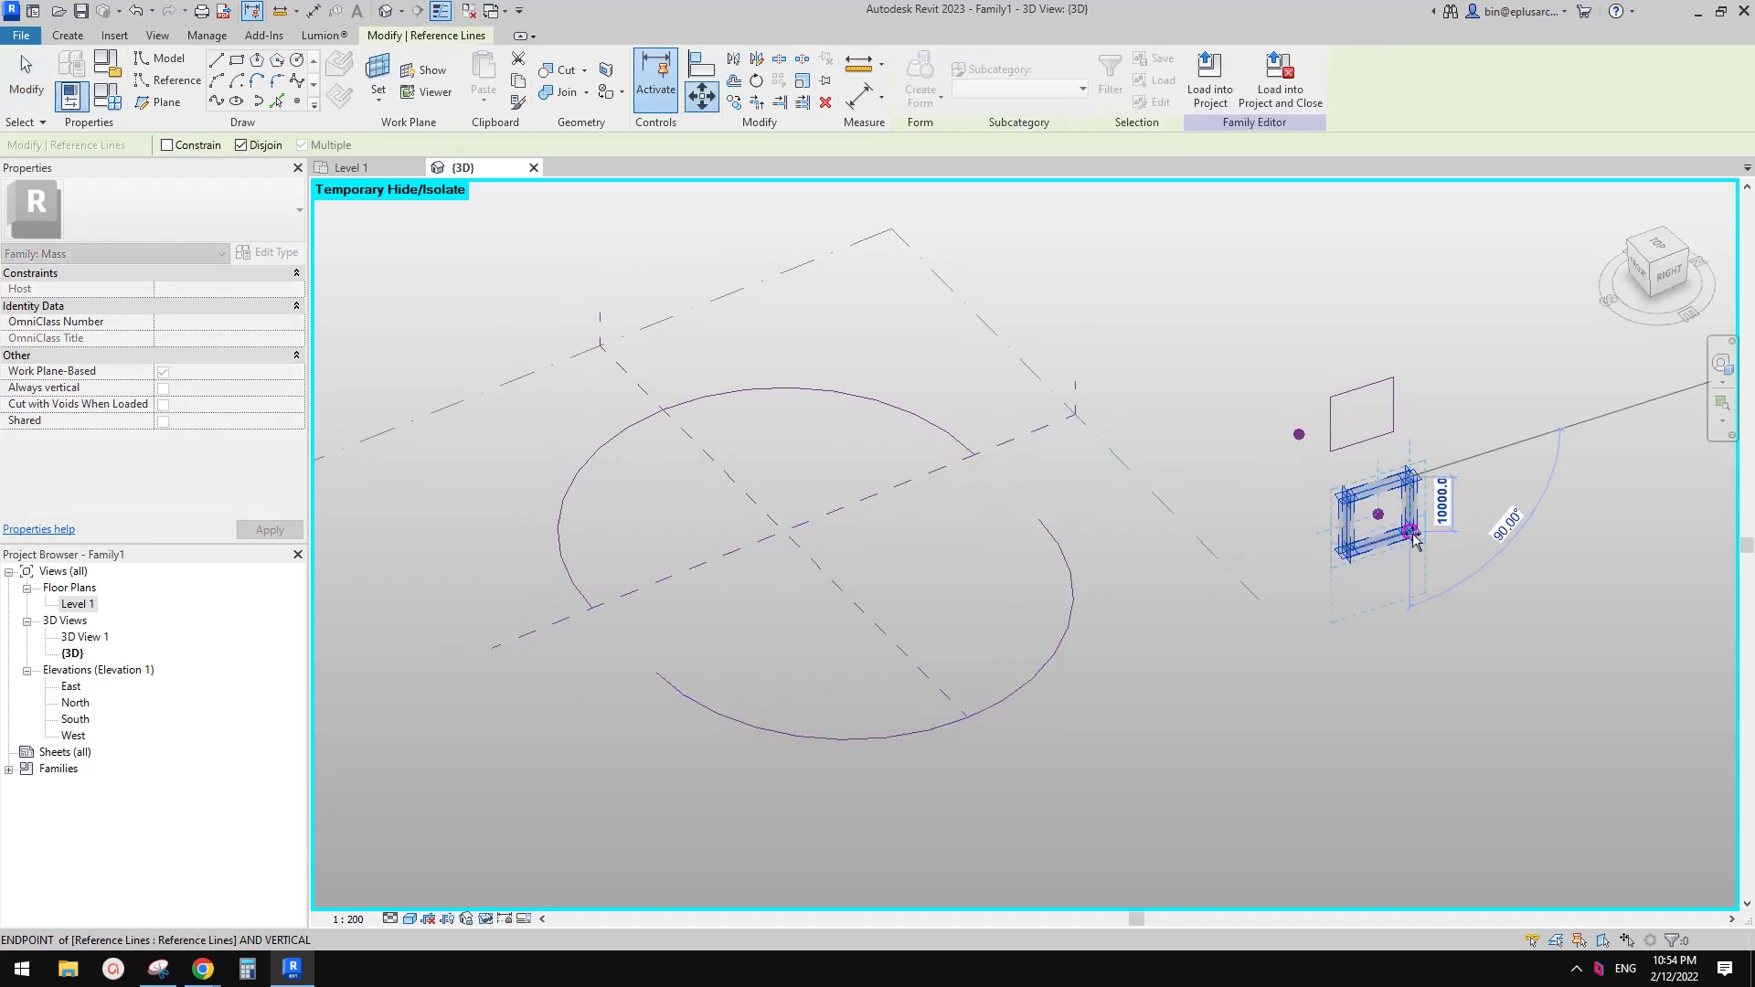
click(1463, 504)
key(Escape)
Rehost the sideways-offset profile's point near the rear arc's near end and the lowered profile's point near its far end.
shift+middle_drag(1464, 503, 1385, 583)
click(1395, 574)
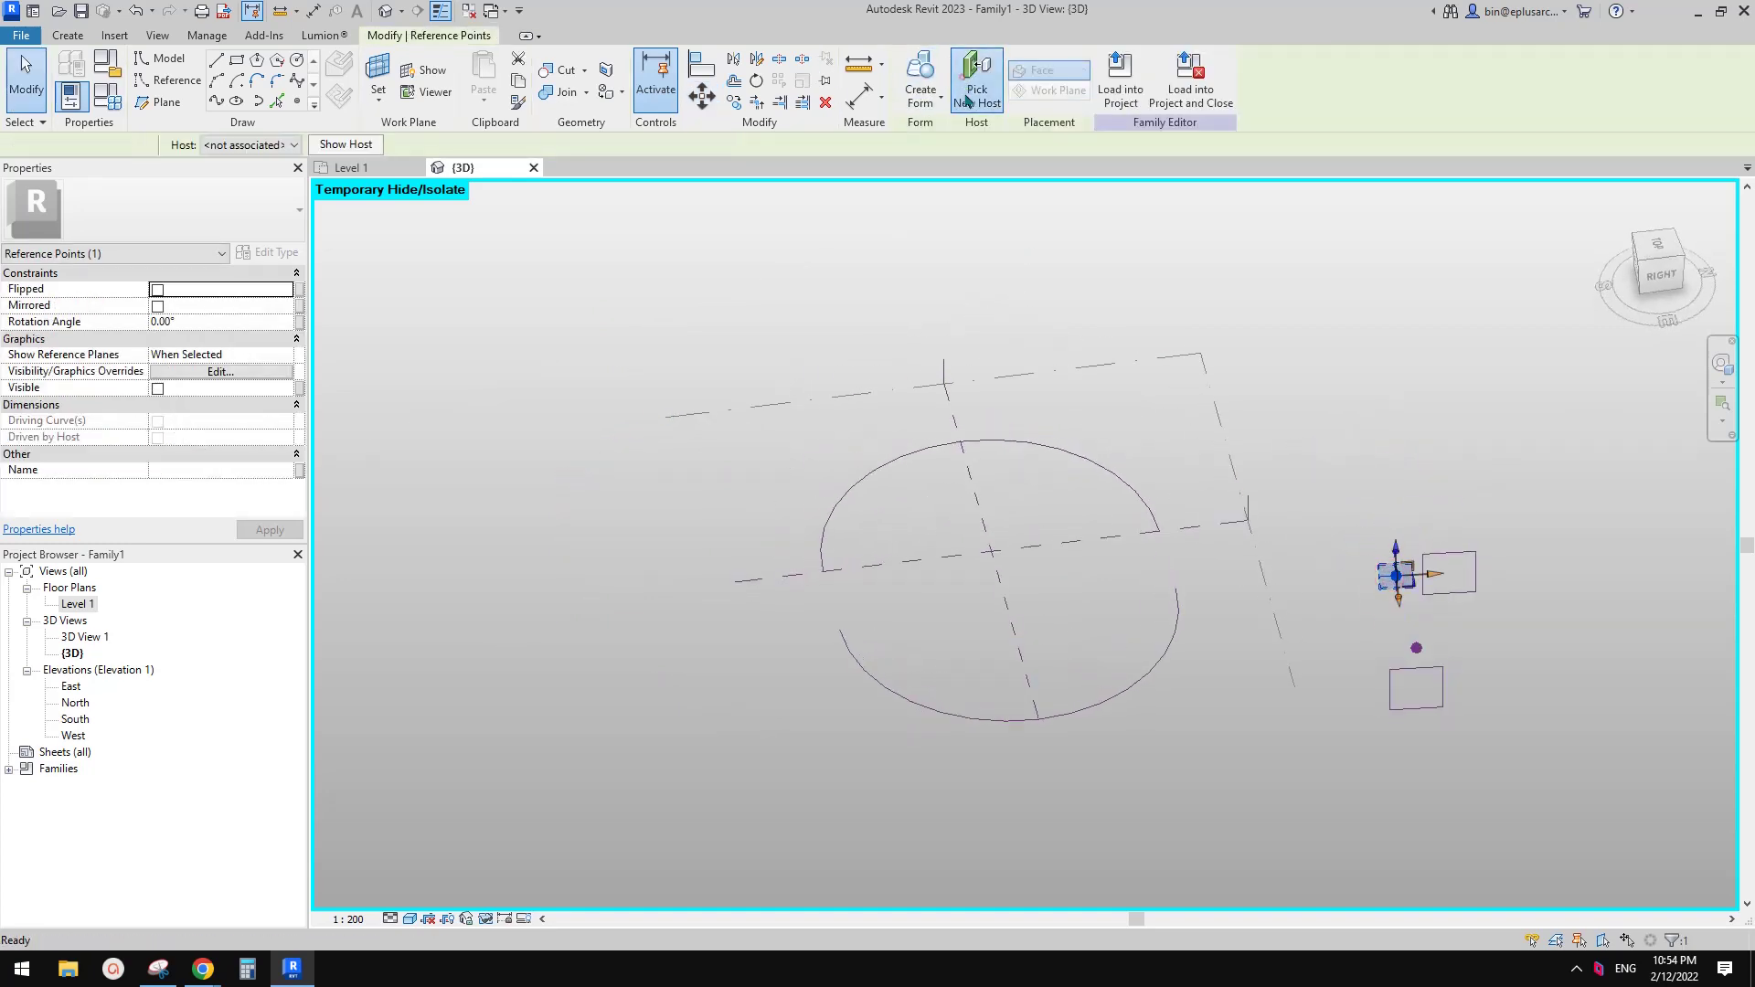
drag(1395, 574, 822, 538)
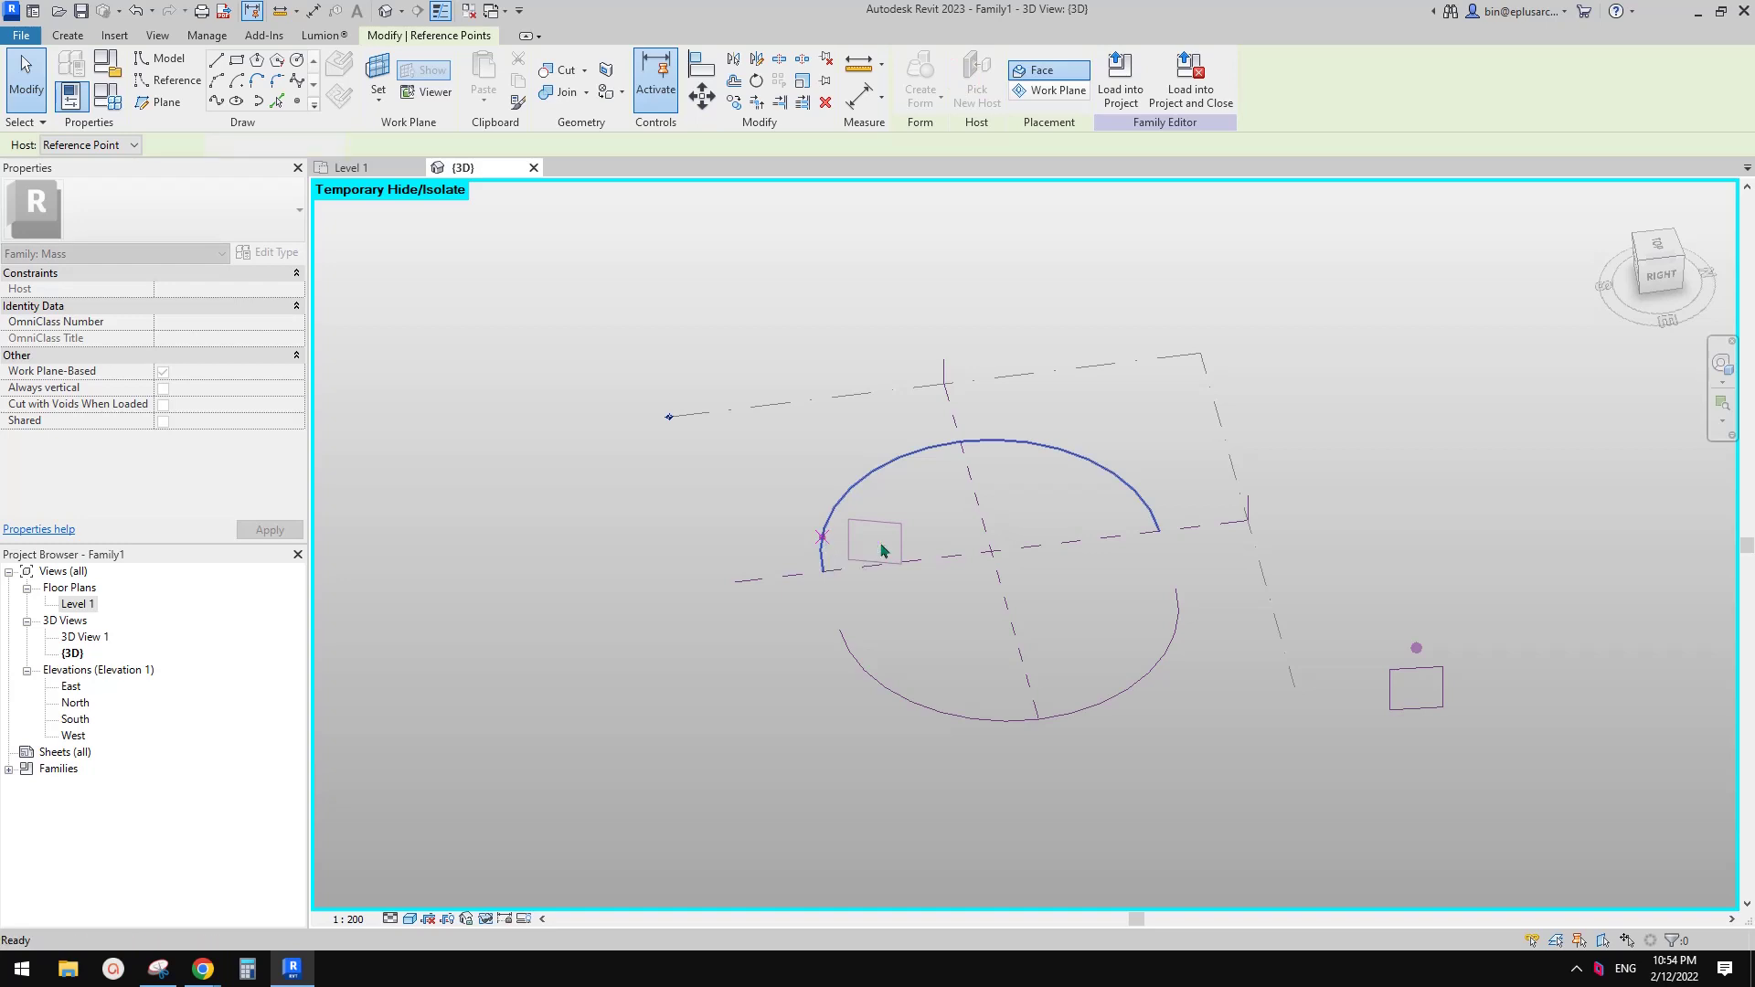
click(1416, 648)
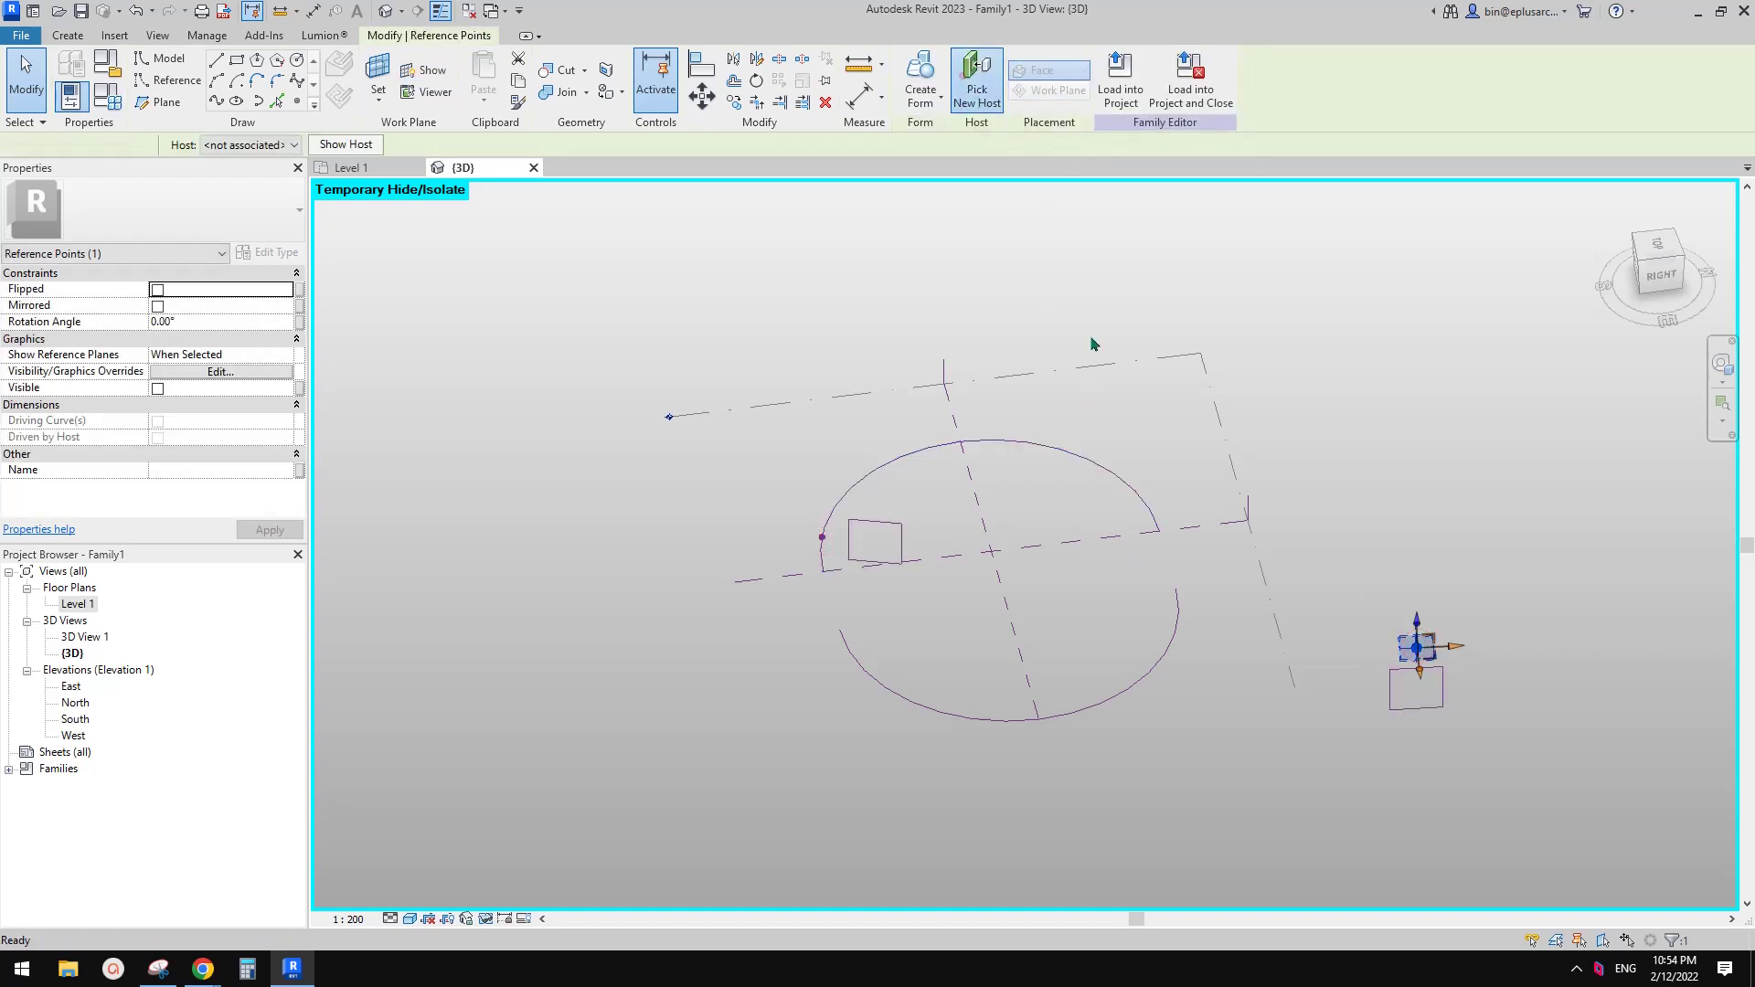
drag(1416, 648, 1152, 509)
click(1210, 552)
Reveal the hidden half-ring forms, examine how the new profiles line up with them, and restore the isolated view.
shift+middle_drag(1210, 552, 839, 552)
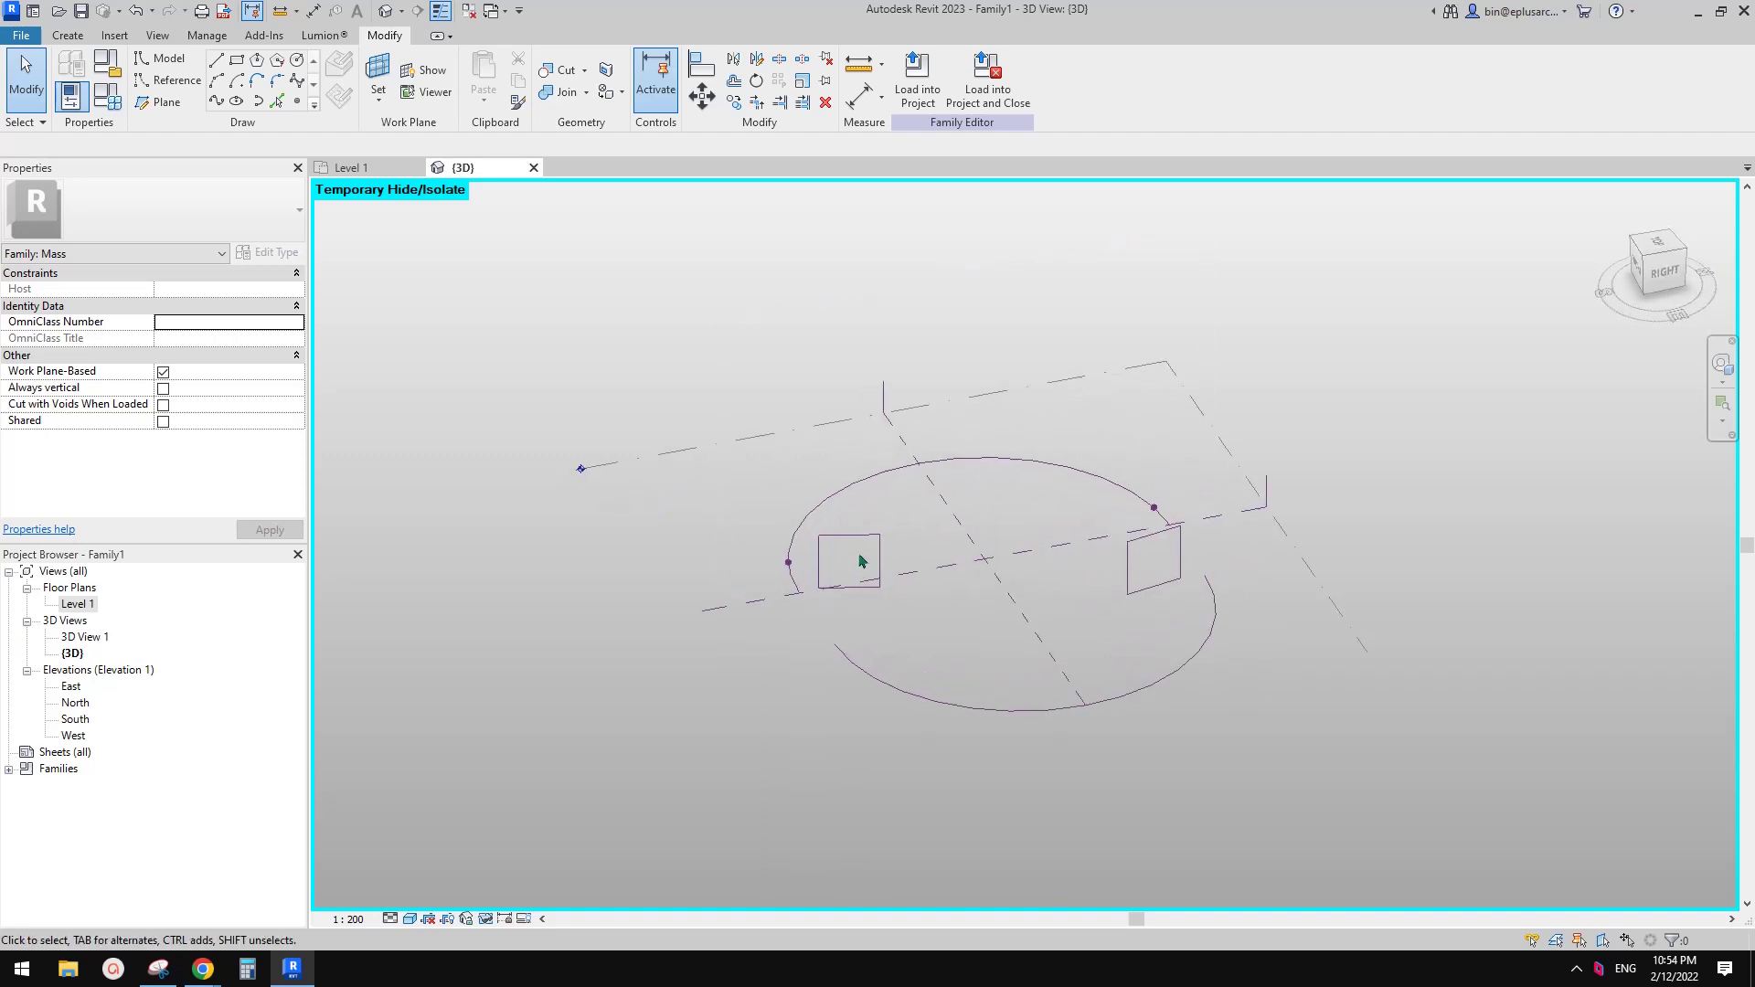
key(r)
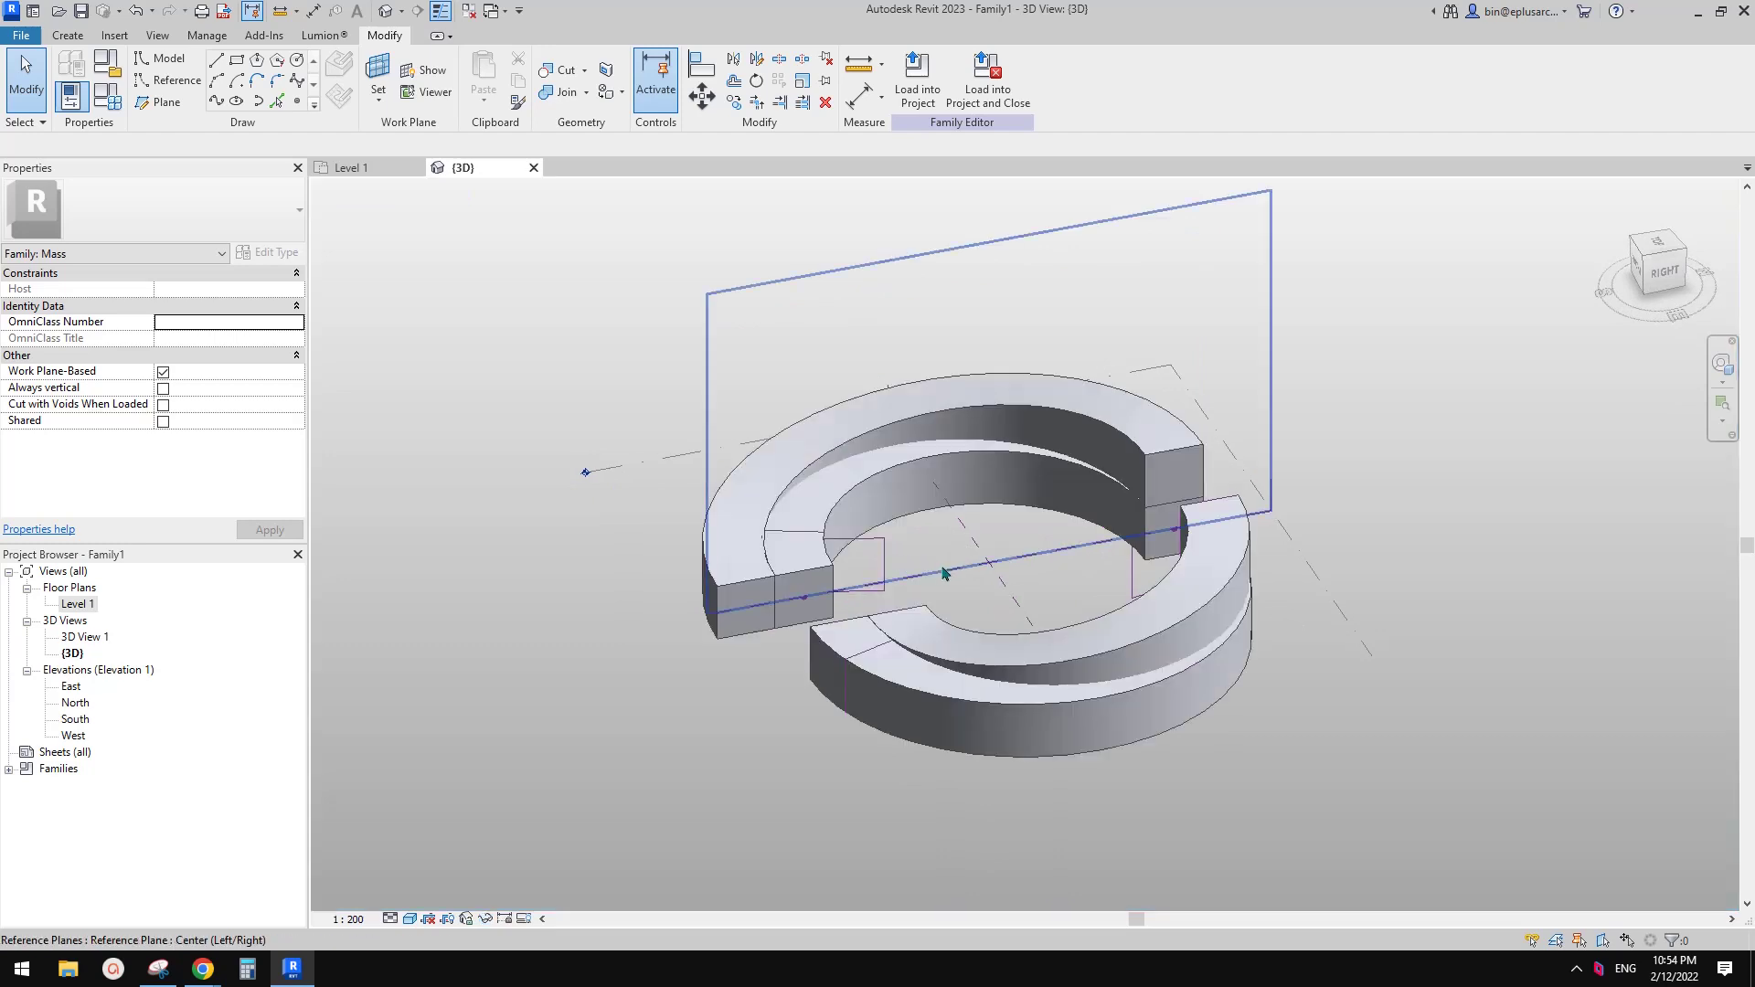
shift+middle_drag(924, 566, 893, 594)
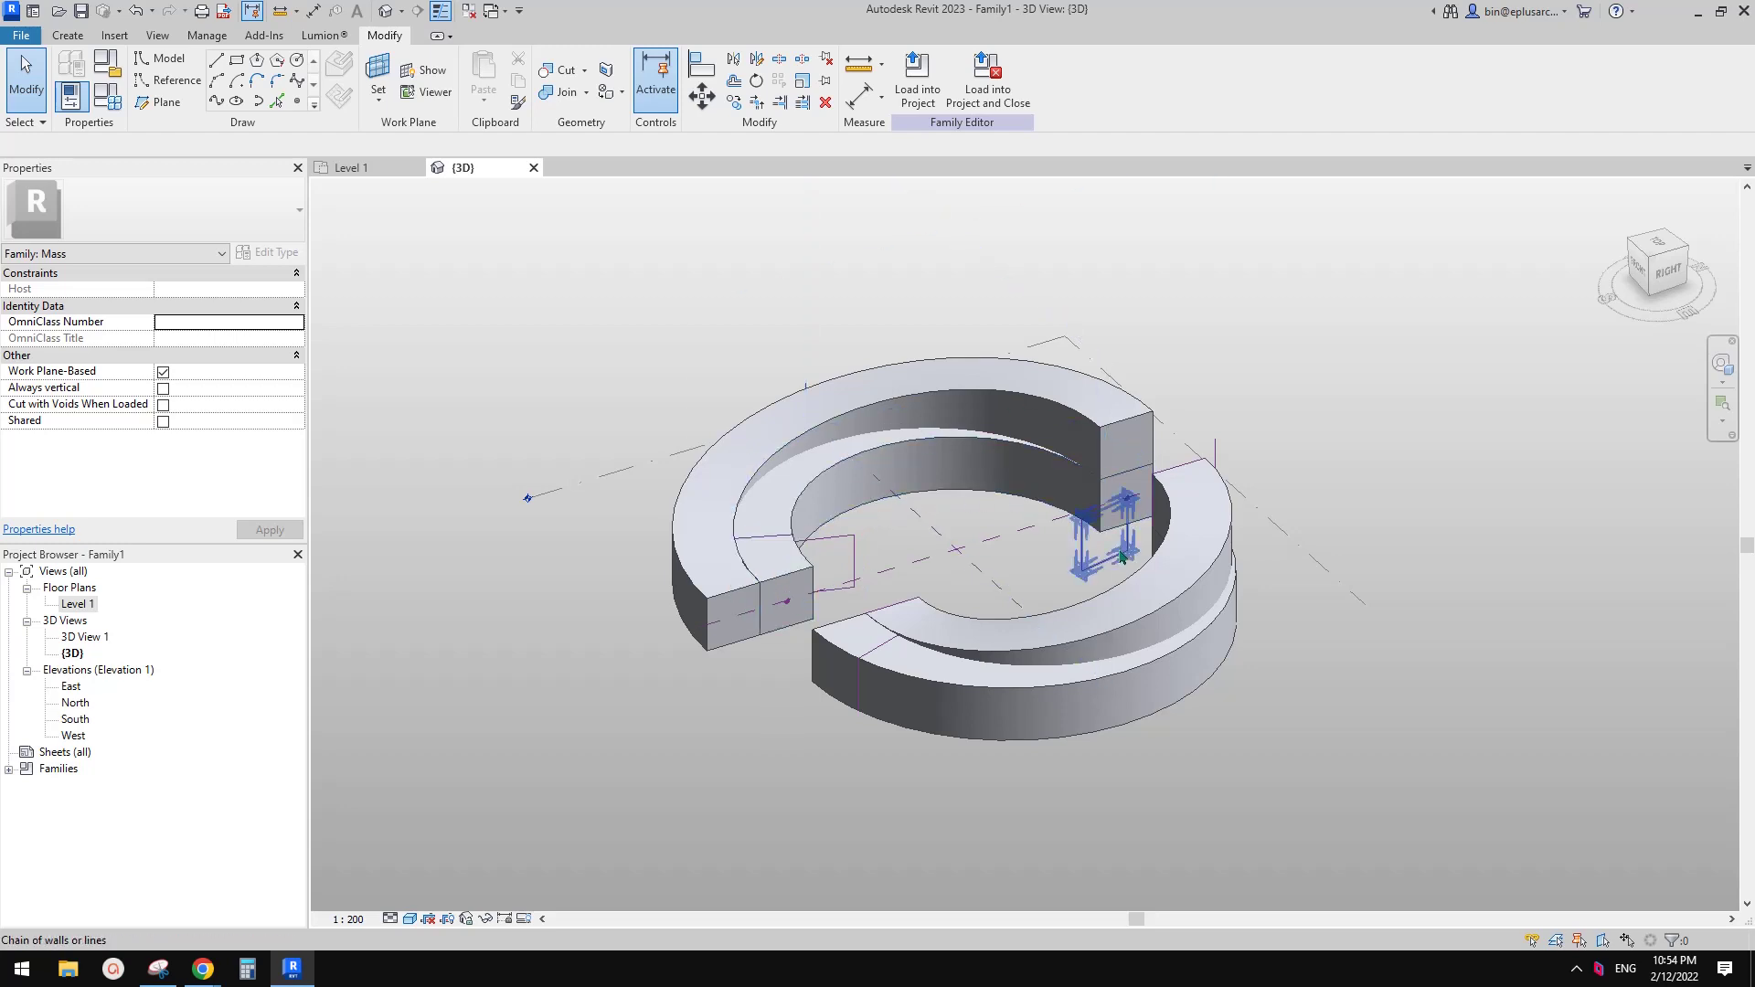
shift+middle_drag(1120, 554, 714, 616)
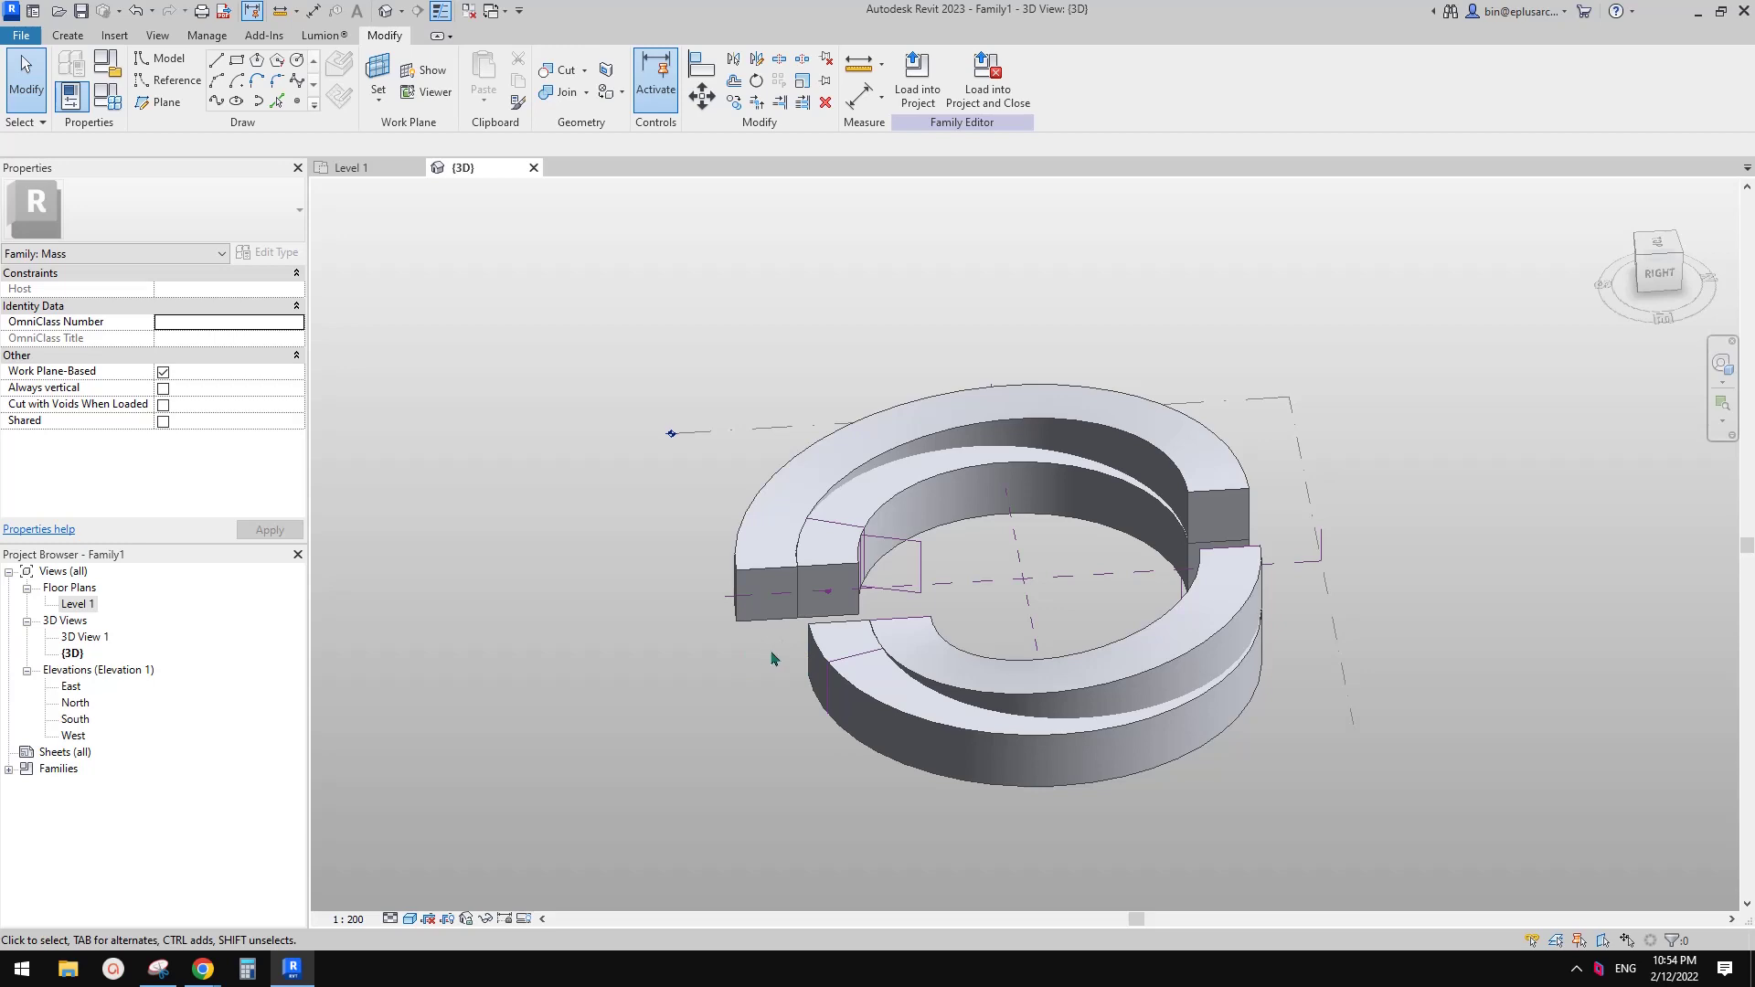
shift+middle_drag(773, 658, 1050, 596)
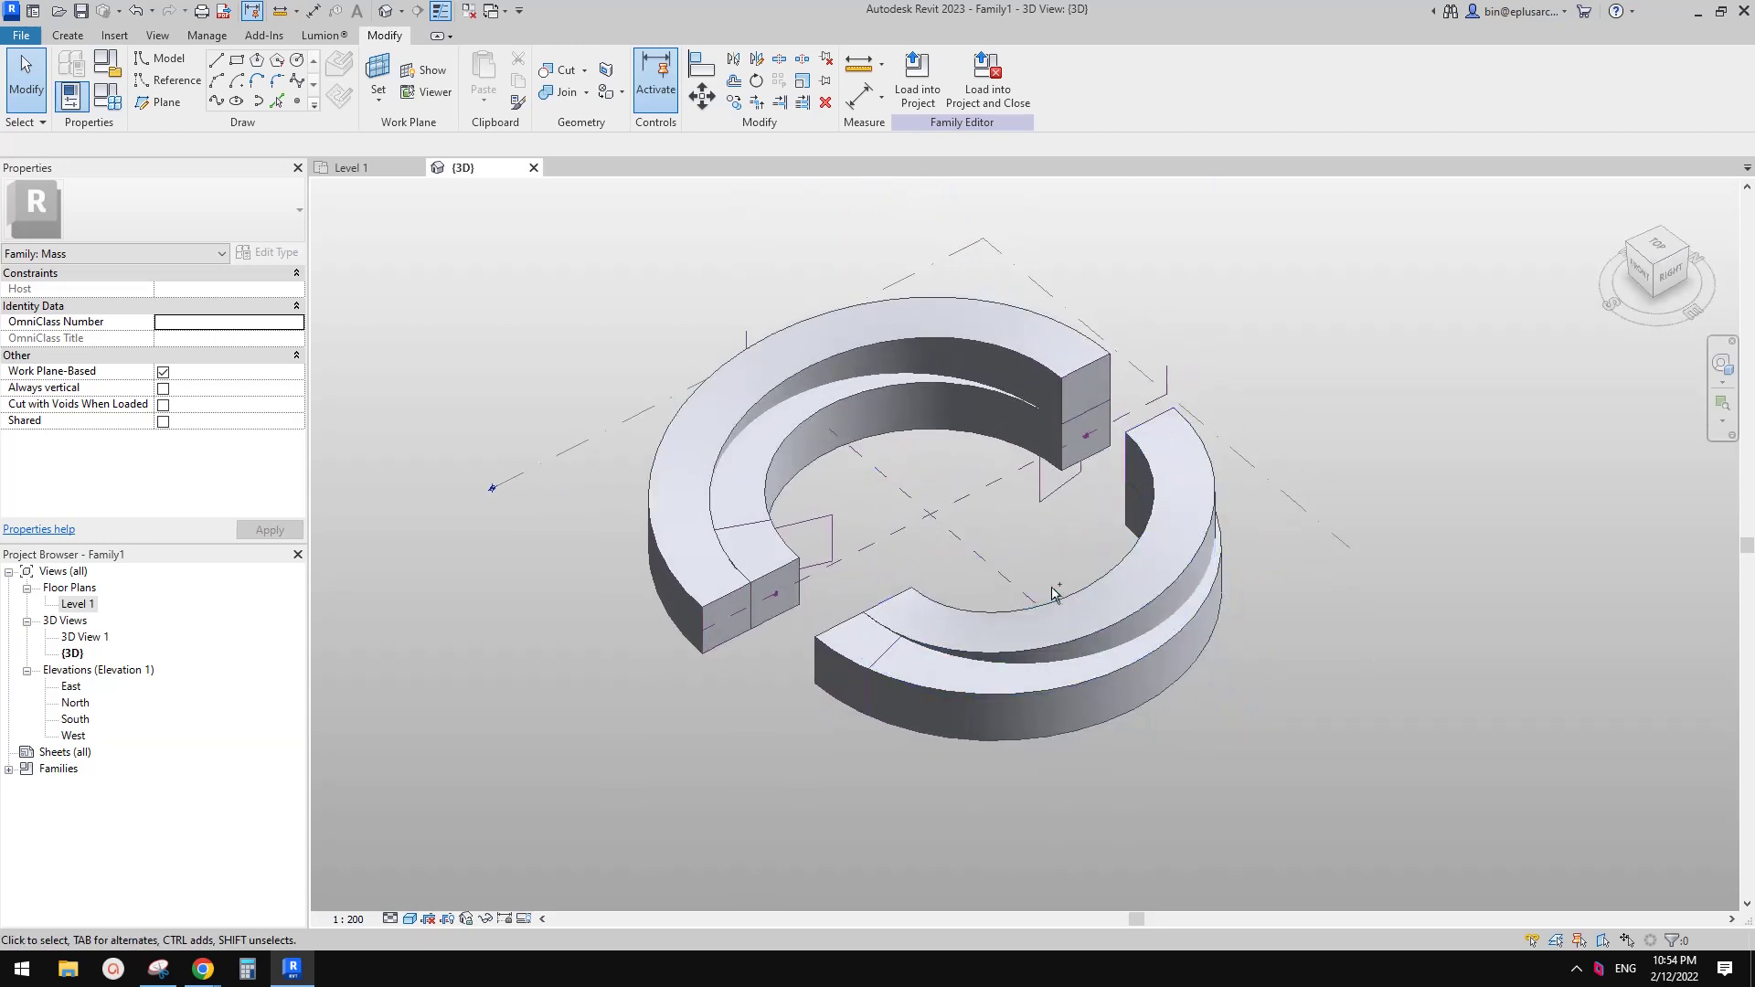
key(ctrl+z)
Copy the profile and point at the rear arc's near end and rehost the copied point slightly farther along the arc.
scroll(844, 556, up, 2)
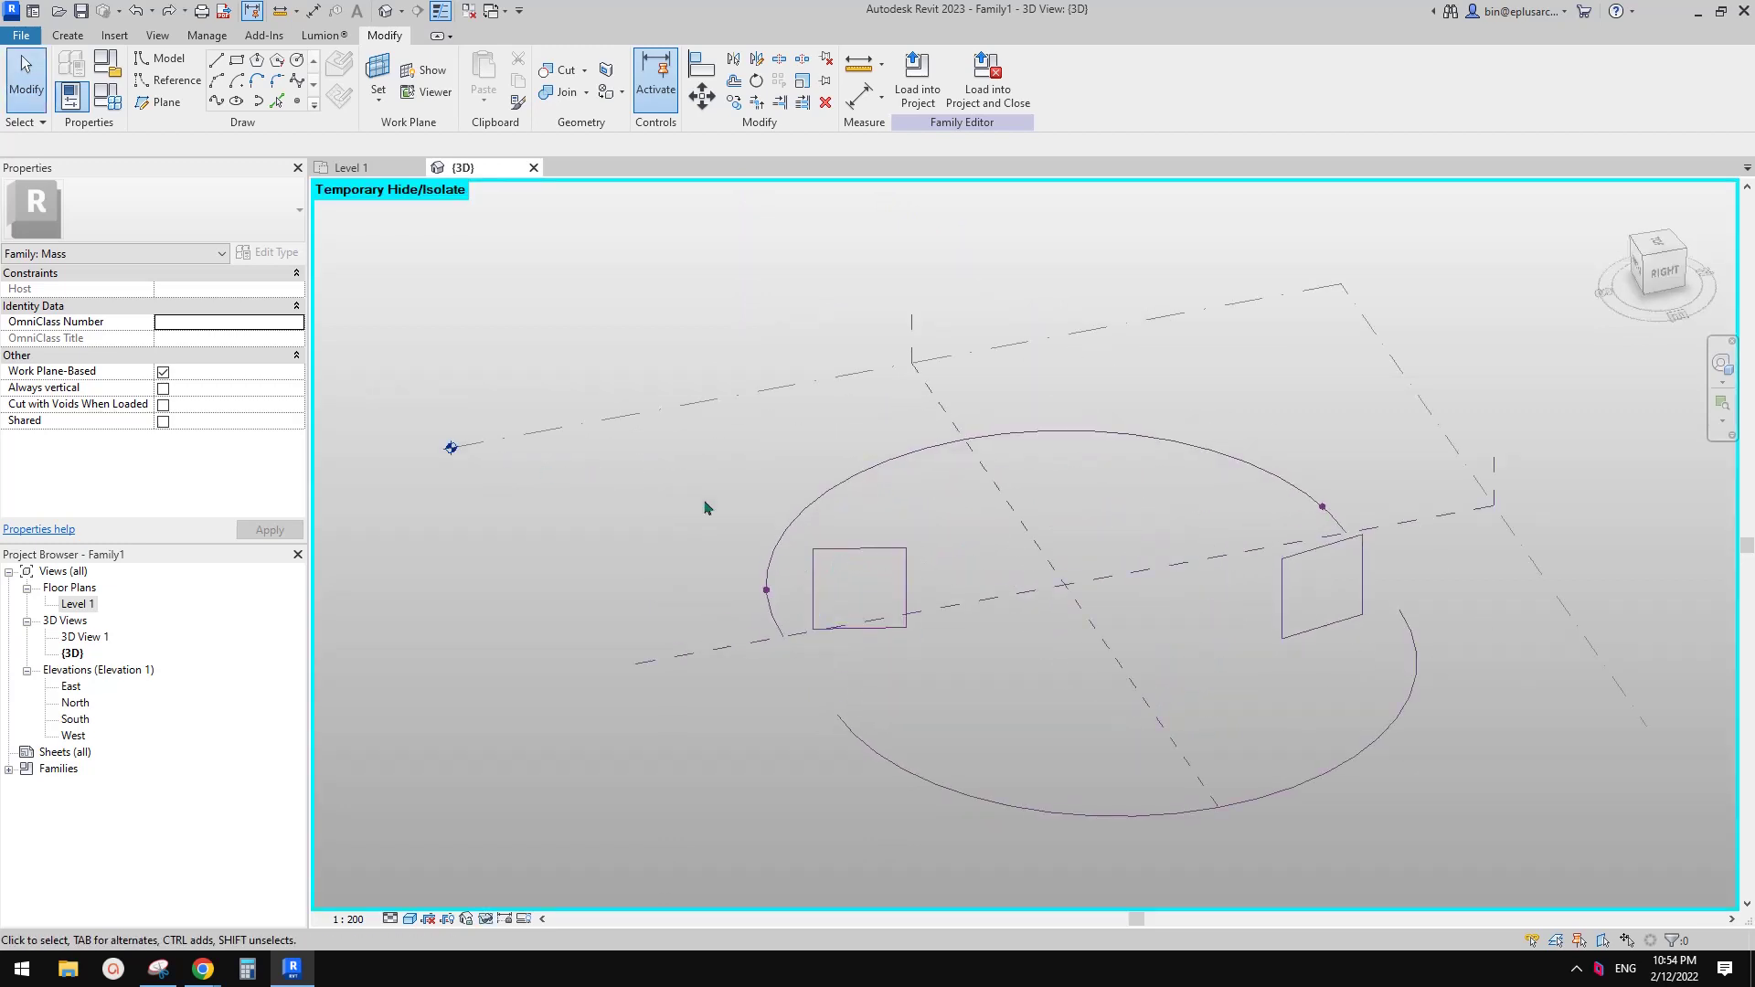
drag(695, 497, 978, 661)
middle_drag(909, 573, 897, 618)
key(c)
click(858, 598)
click(925, 512)
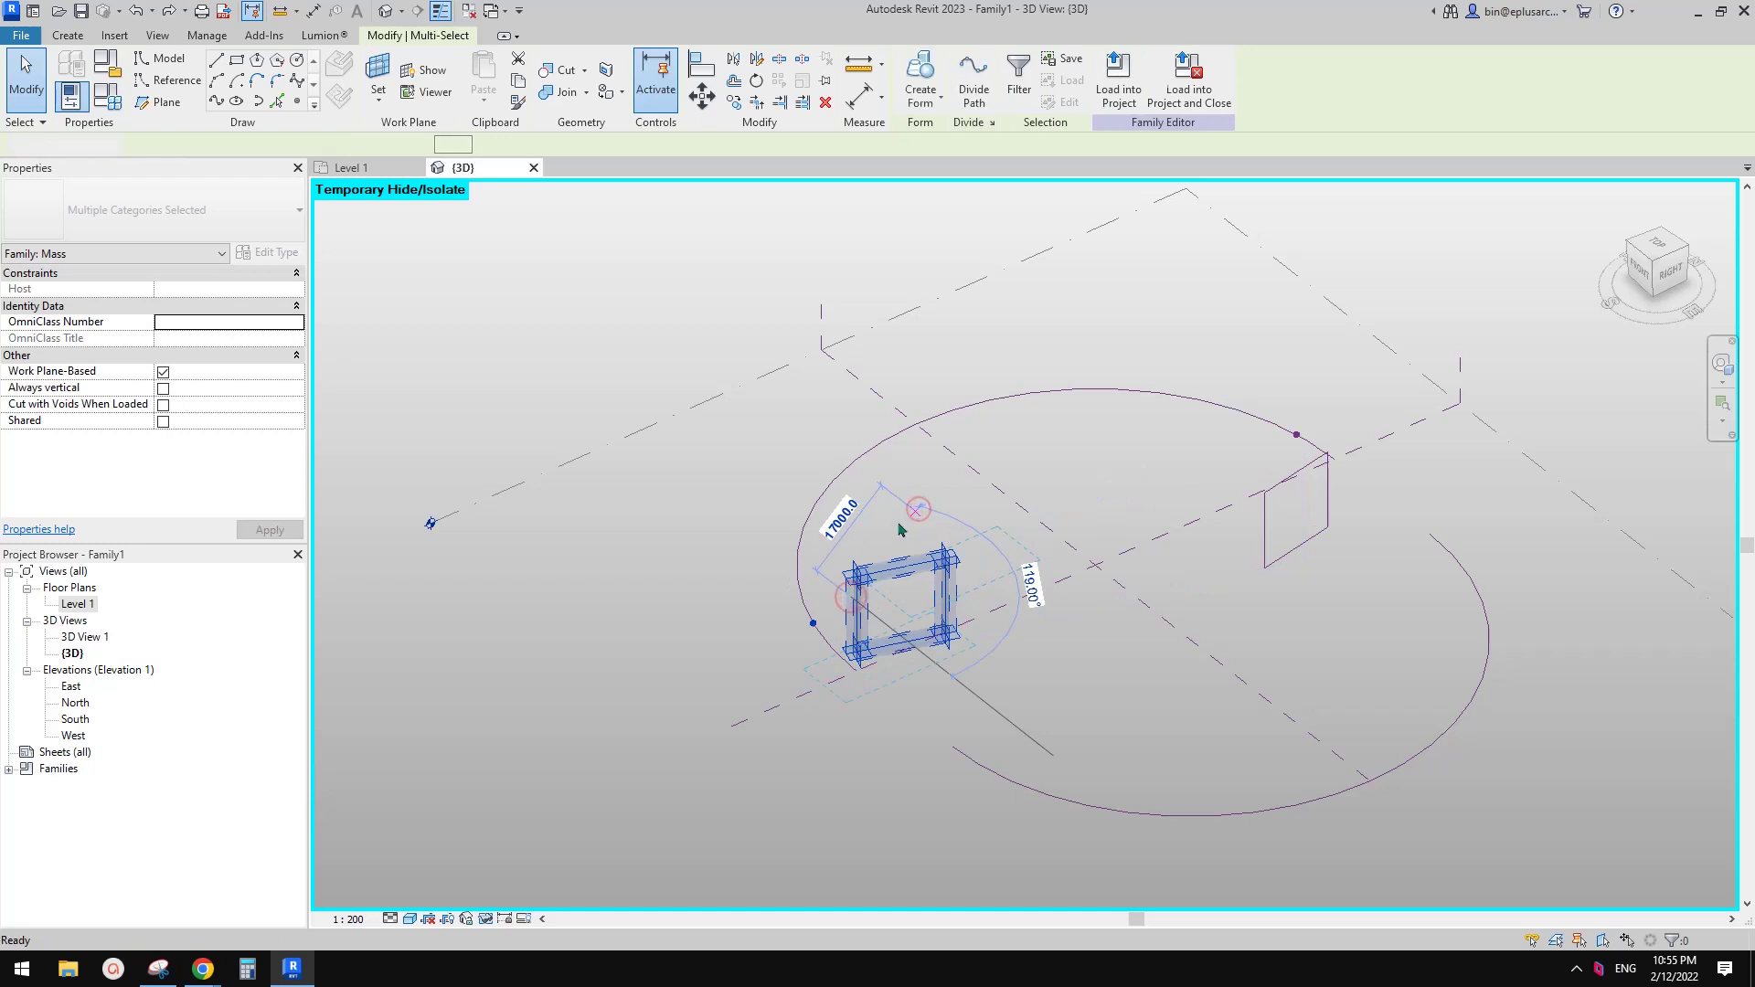
click(878, 538)
click(978, 82)
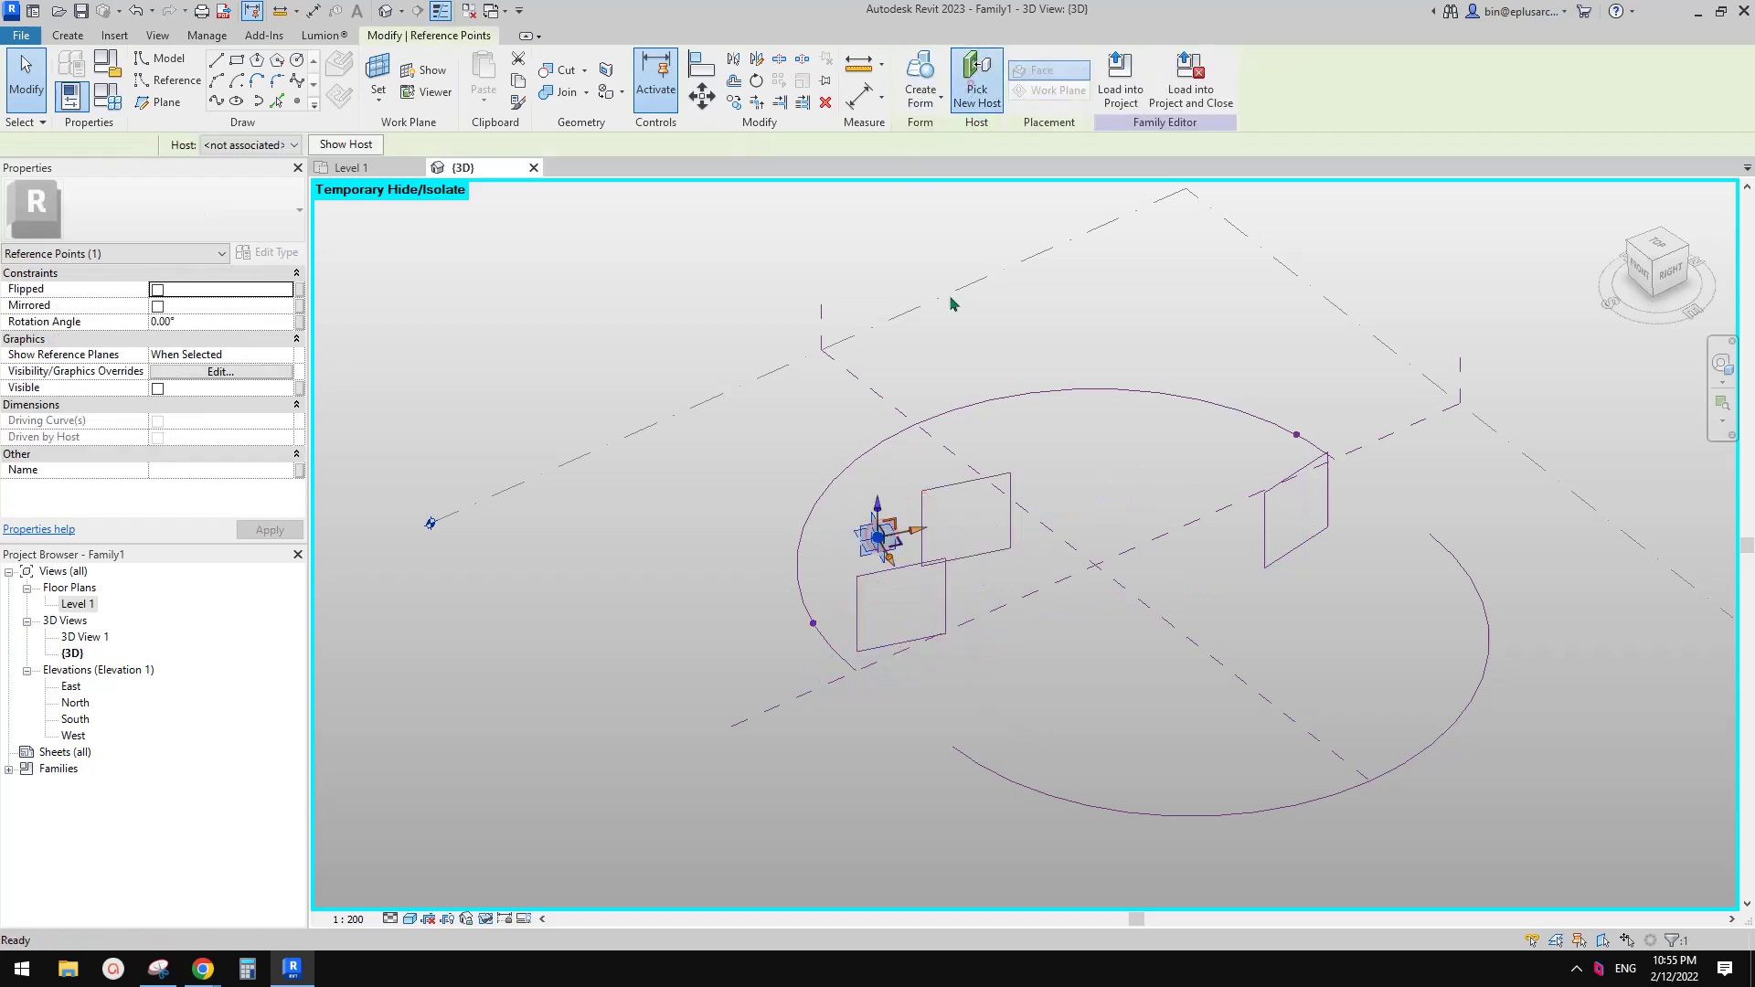
click(798, 573)
Copy the profile and point at the rear arc's far end and rehost the copied point slightly farther inward along the arc.
drag(1218, 353, 1418, 619)
key(c)
key(o)
click(1398, 452)
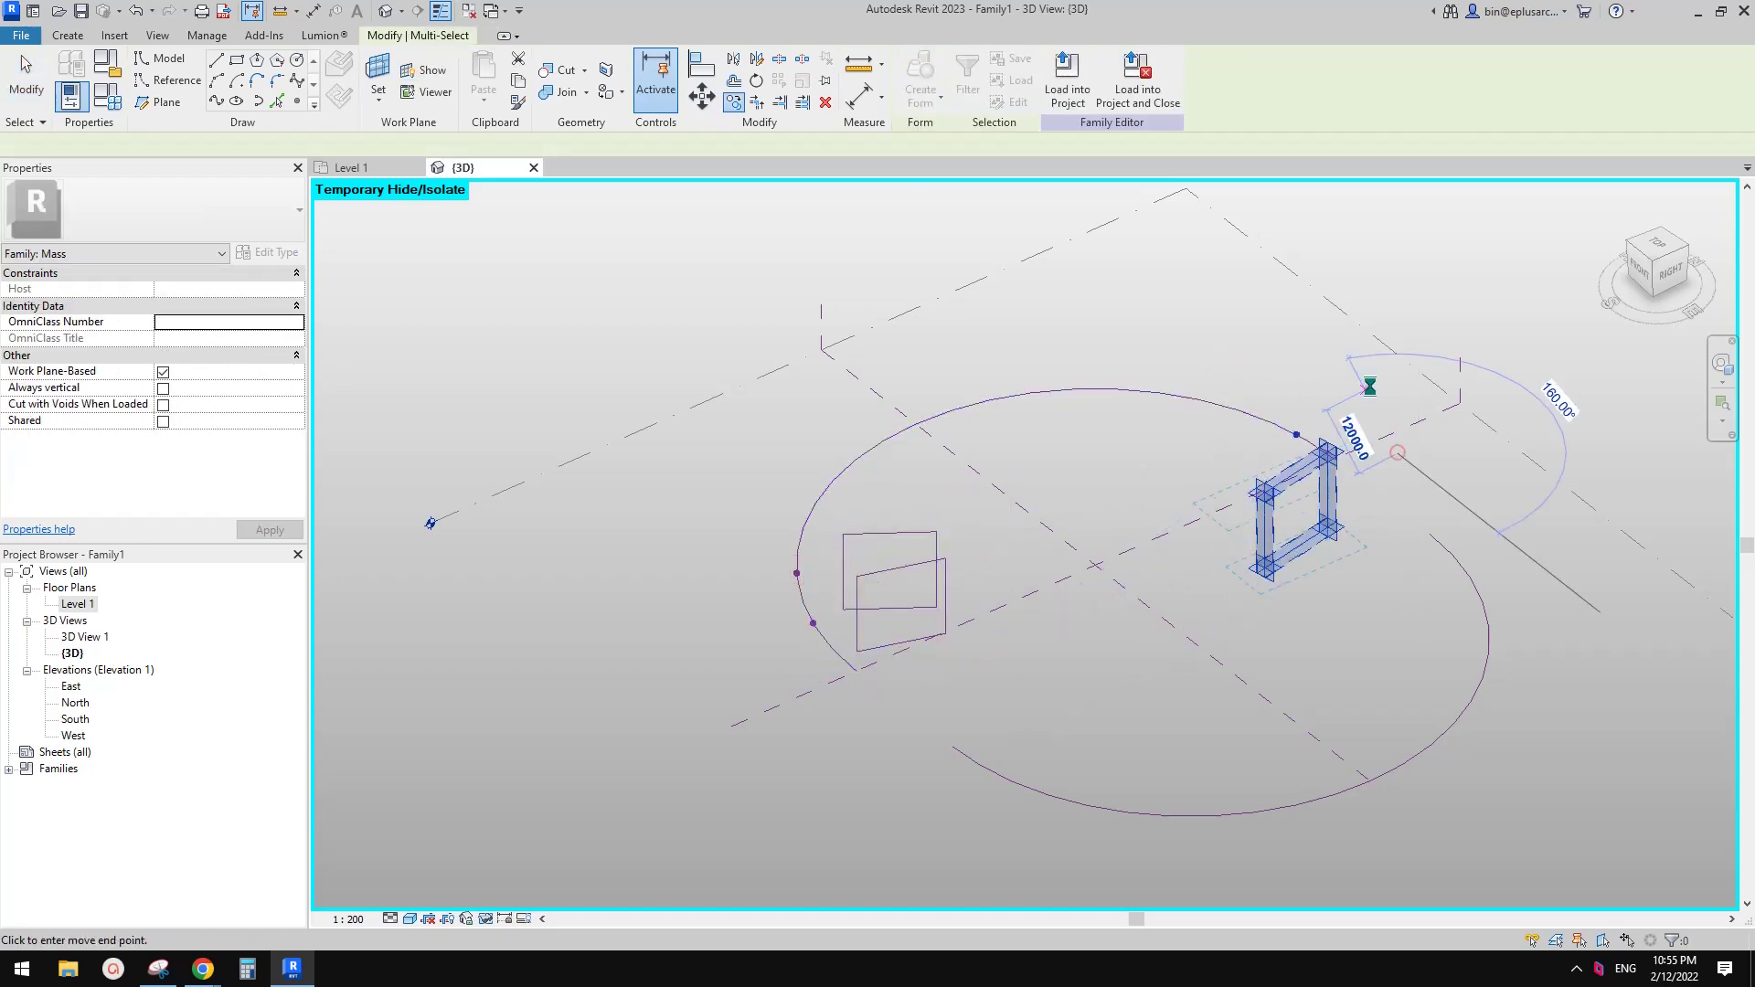
click(1369, 387)
click(1265, 371)
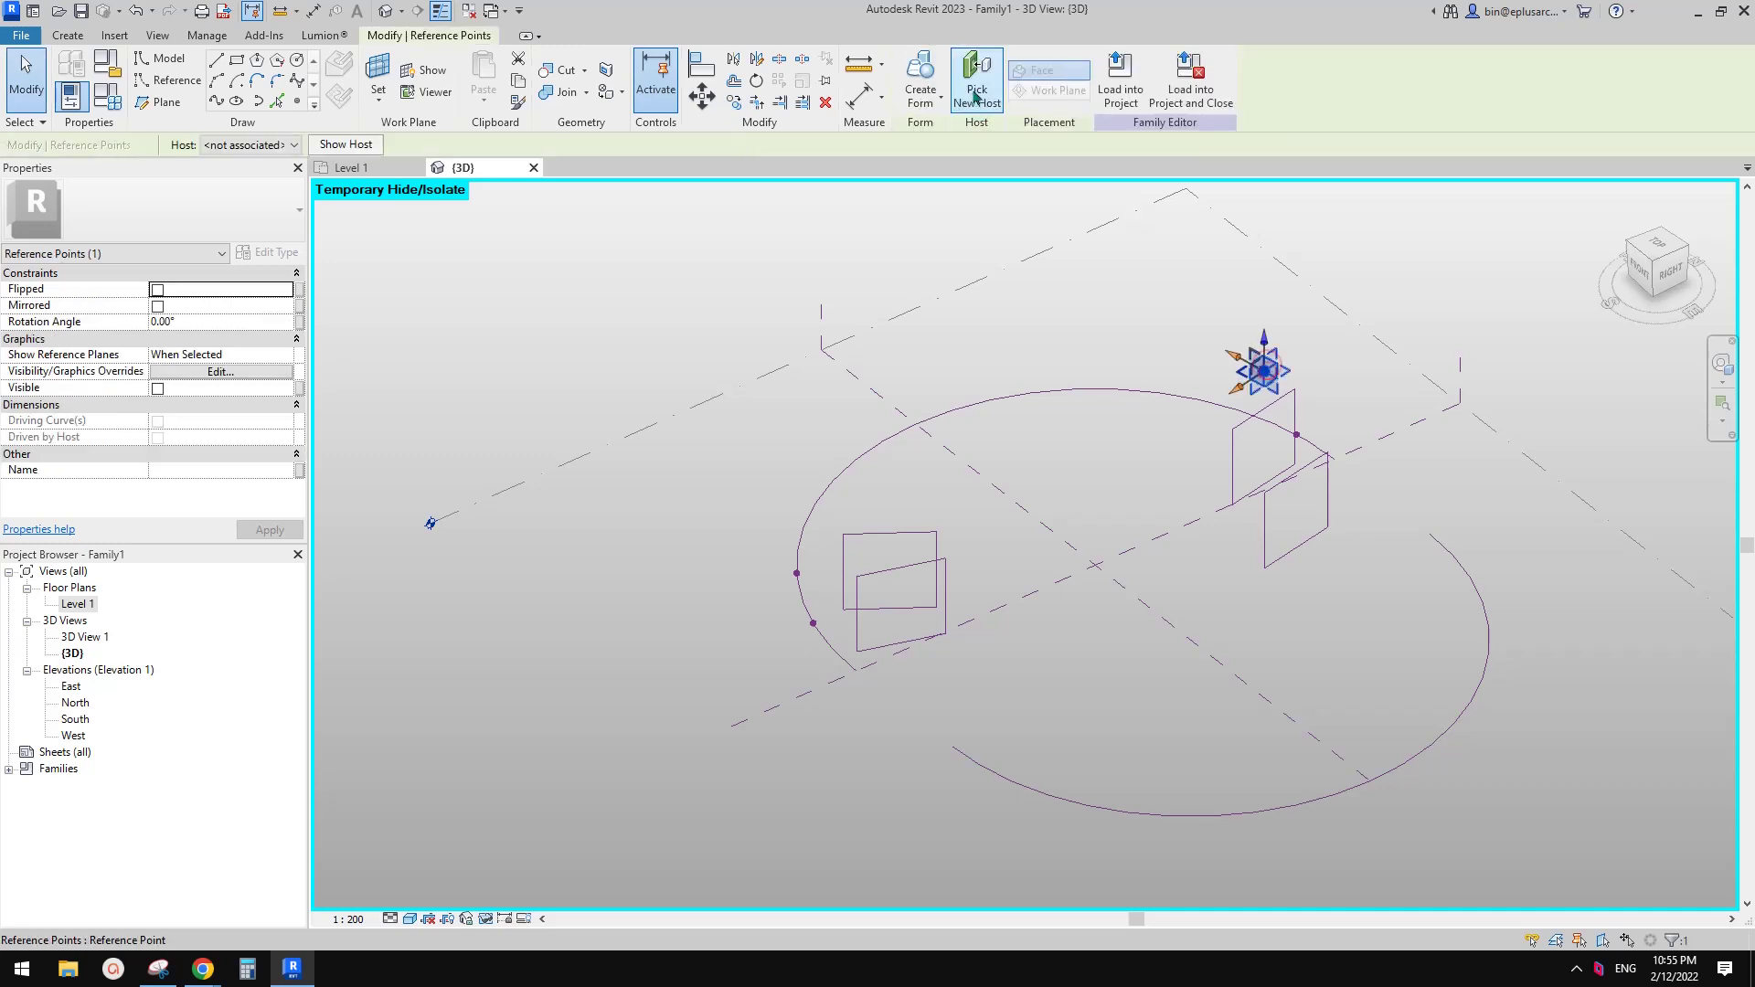
click(1209, 404)
Create a solid form from the four rectangular profiles and the rear arc as its path.
key(Tab)
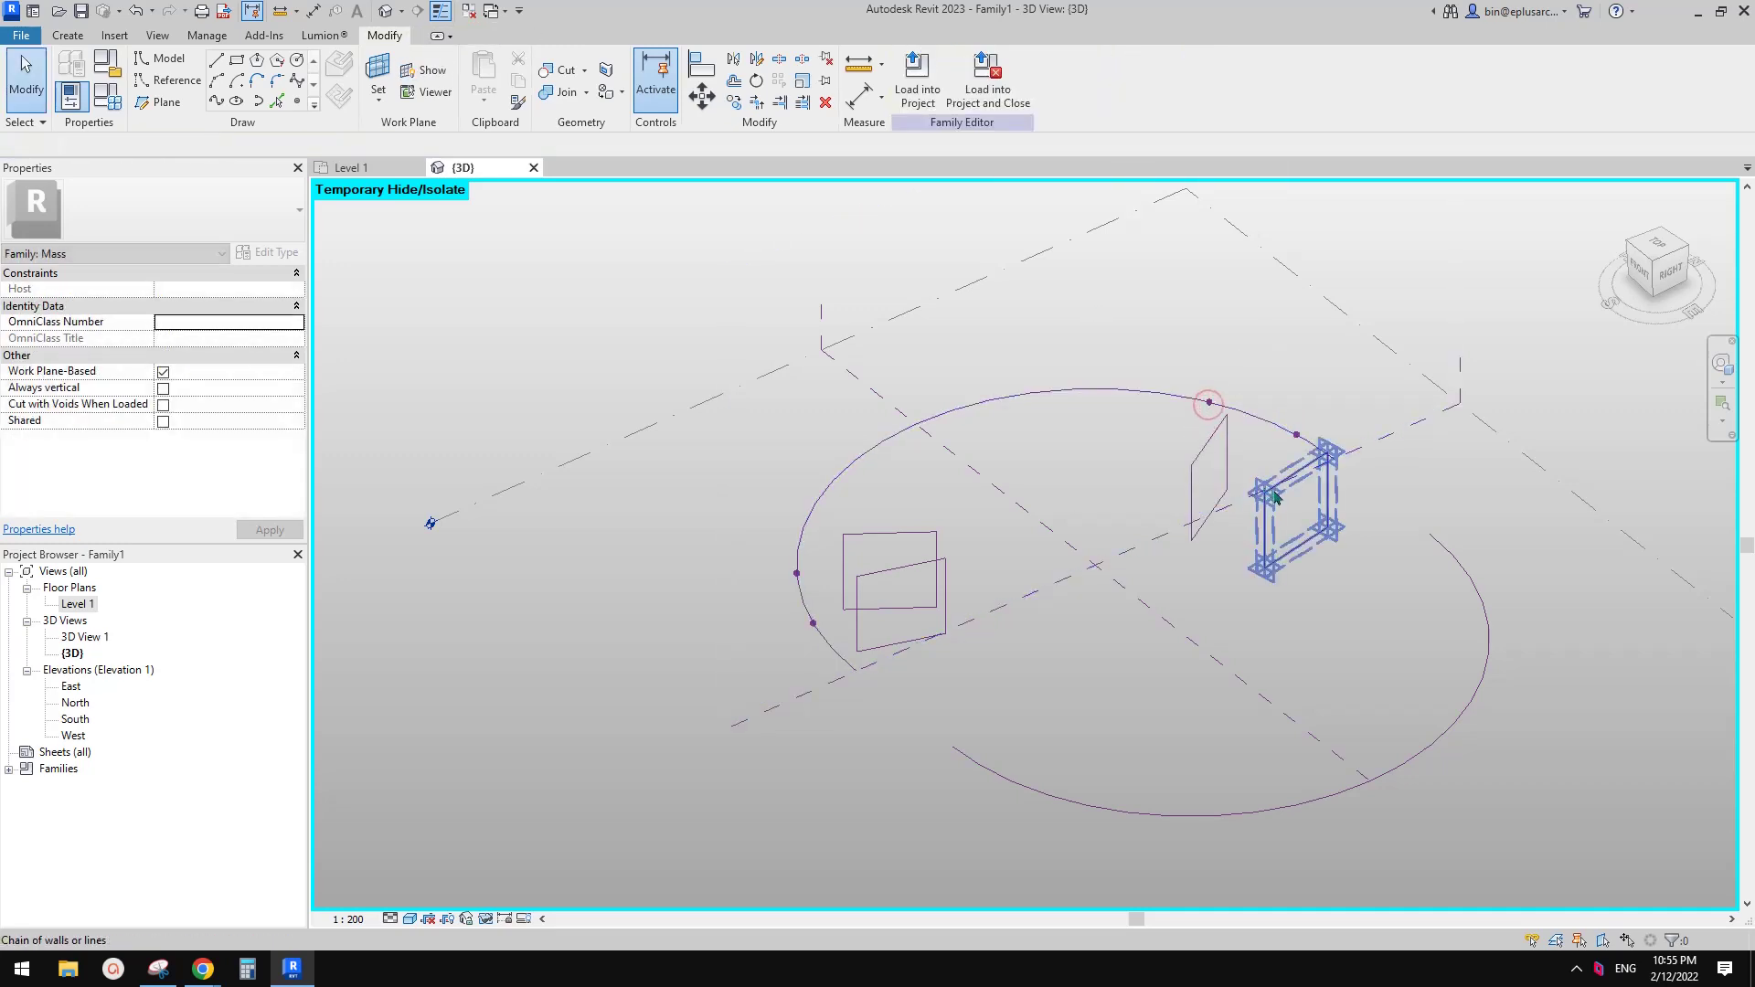
click(1273, 491)
key(Tab)
ctrl+click(1203, 450)
key(Tab)
ctrl+click(895, 533)
key(Tab)
ctrl+click(897, 568)
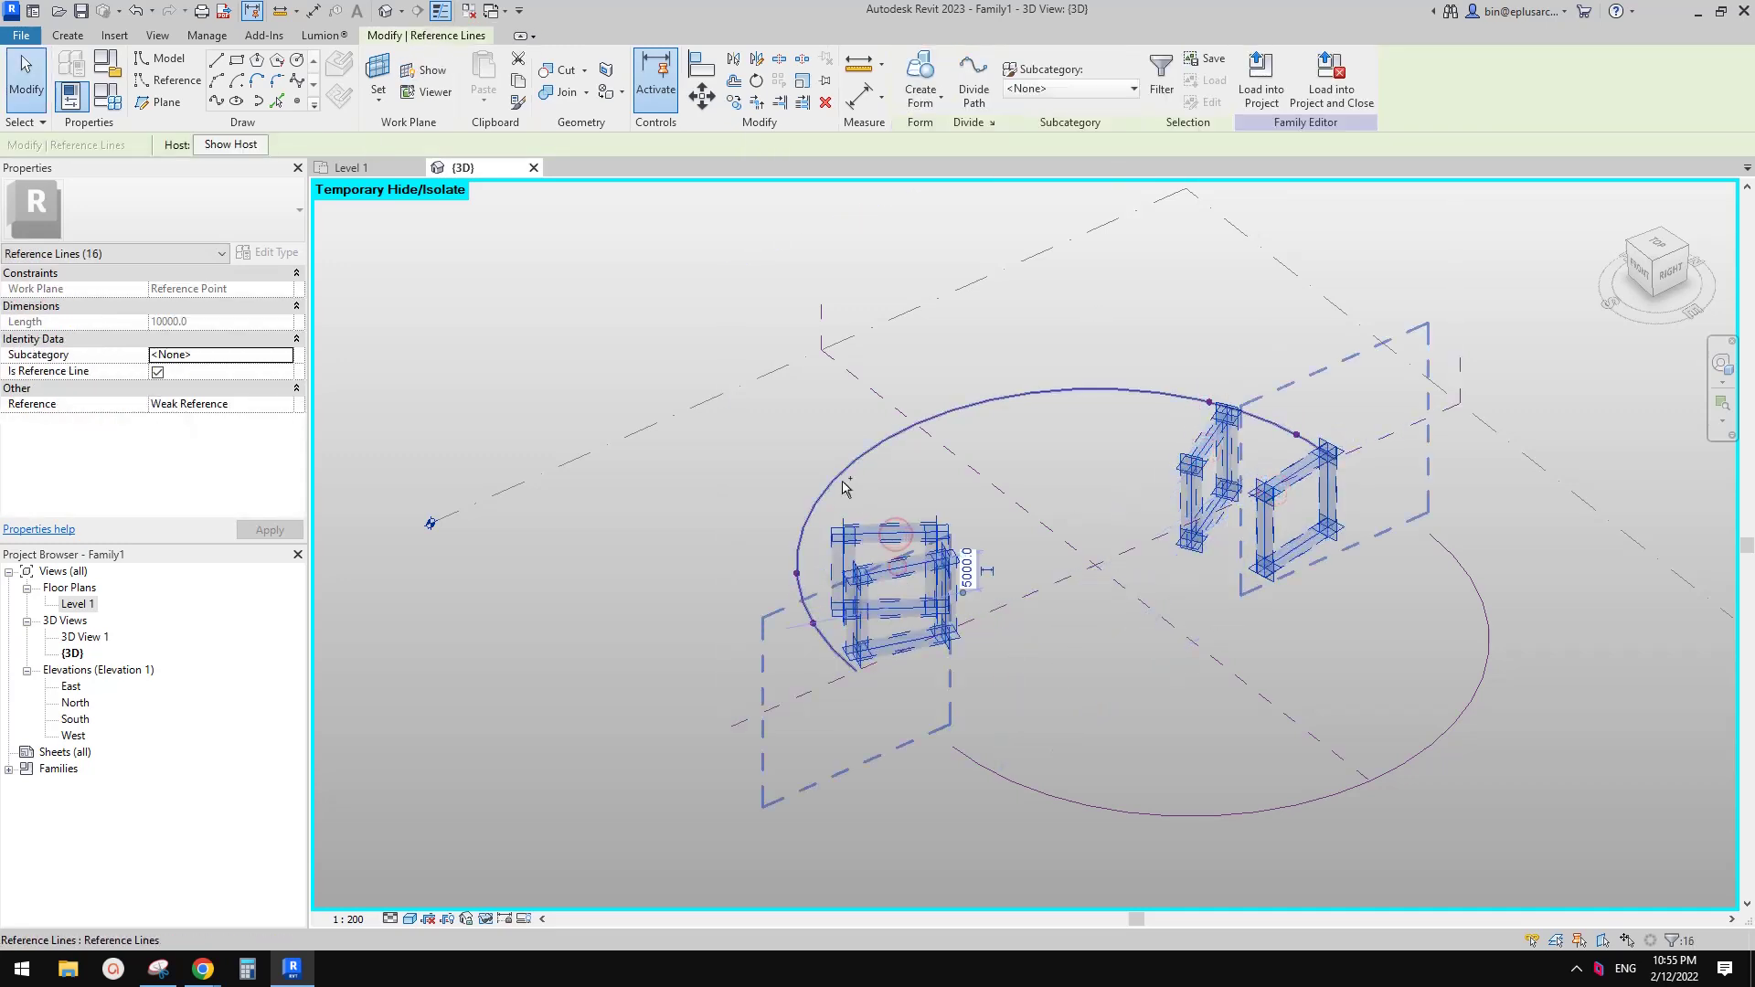
ctrl+click(842, 481)
click(920, 80)
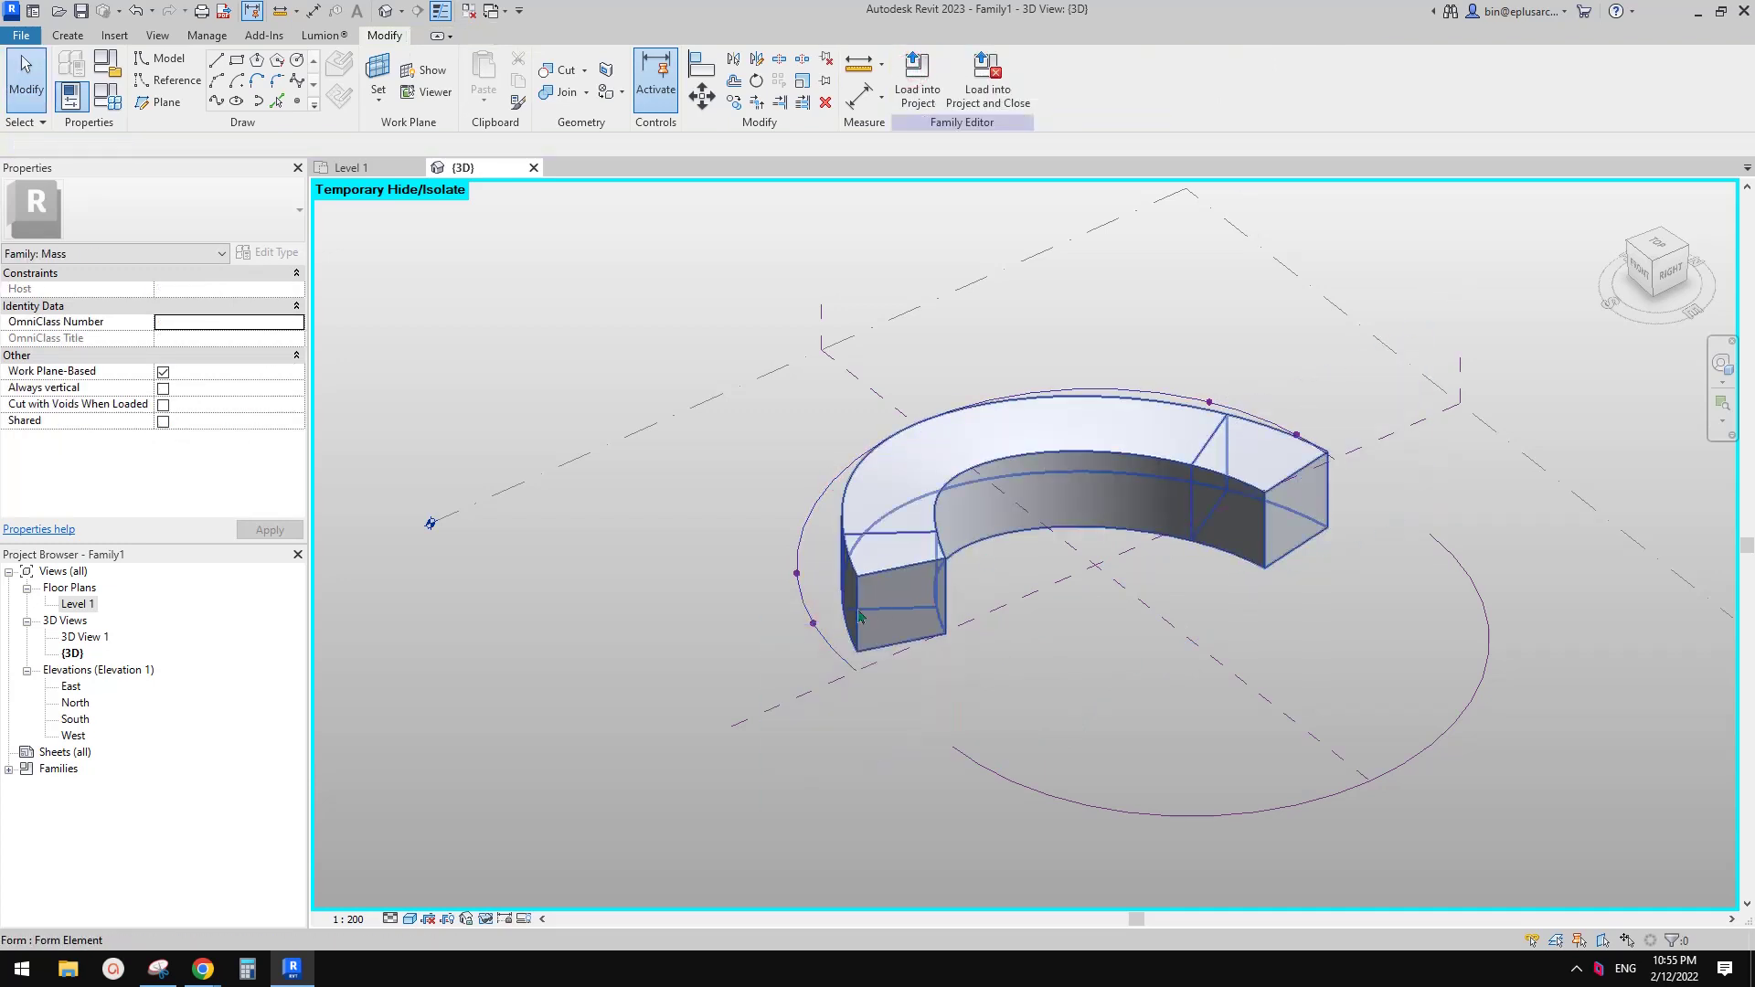
Slide the form's two outermost reference points to the ends of the rear arc, at normalized curve parameters 1 and 0.
click(813, 623)
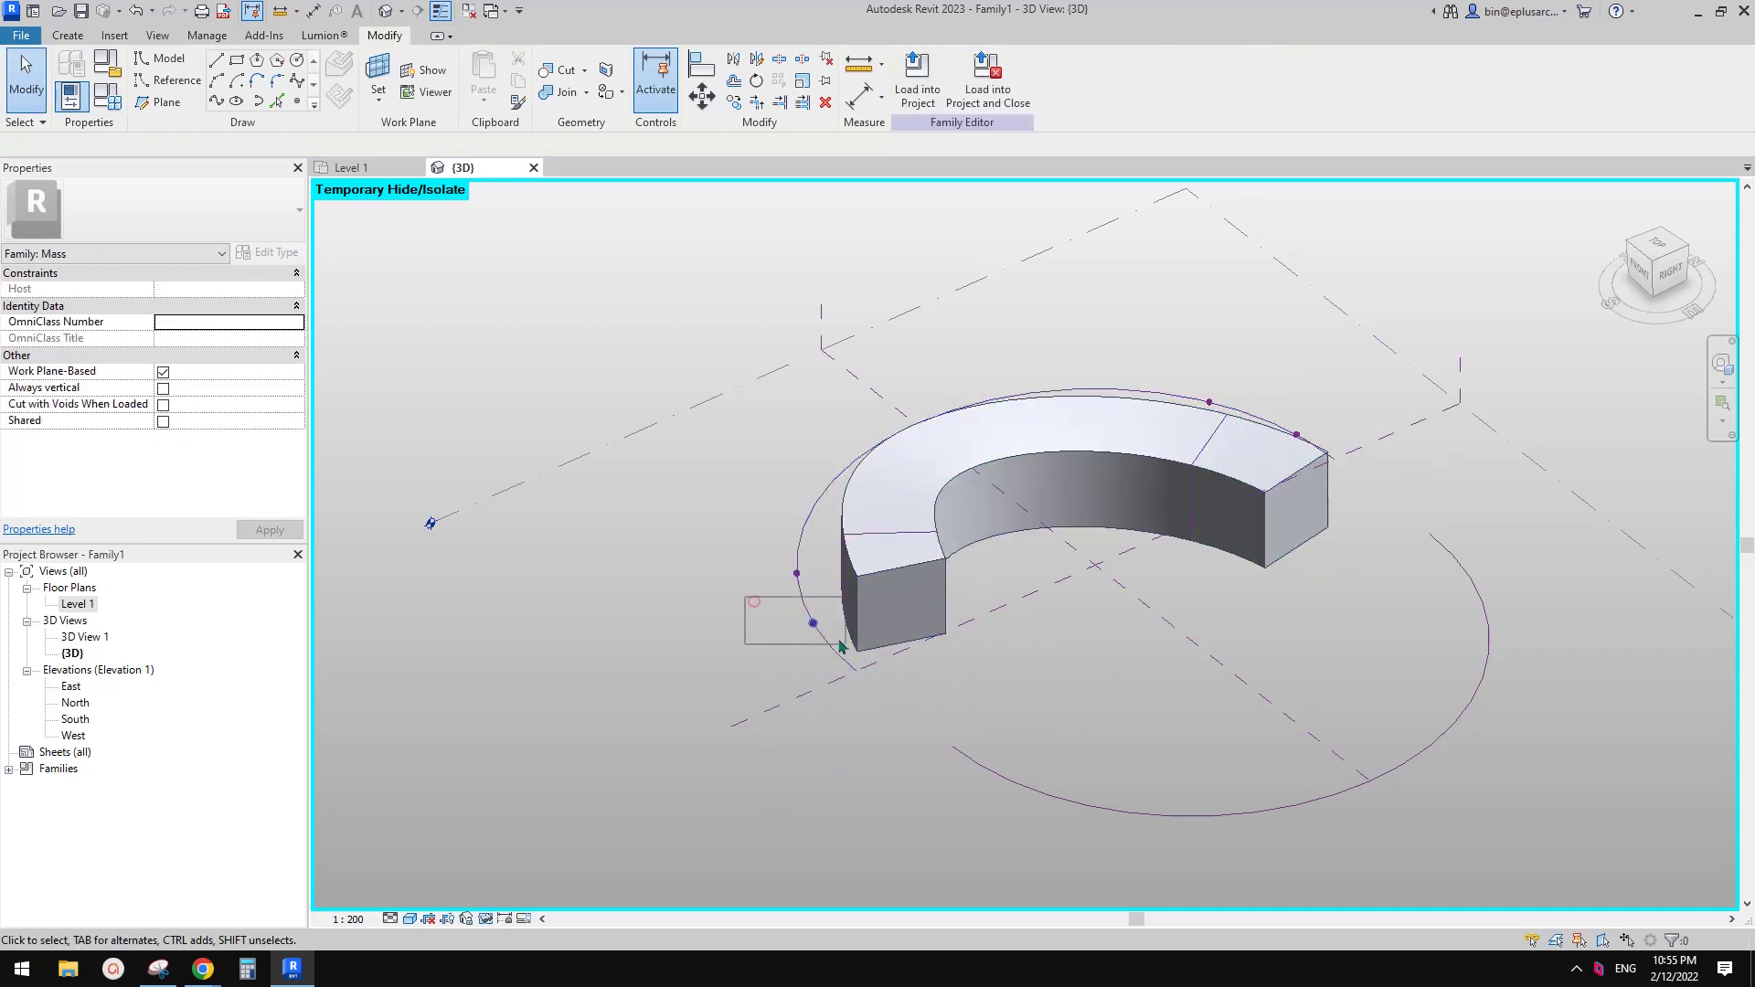
drag(799, 627, 1123, 613)
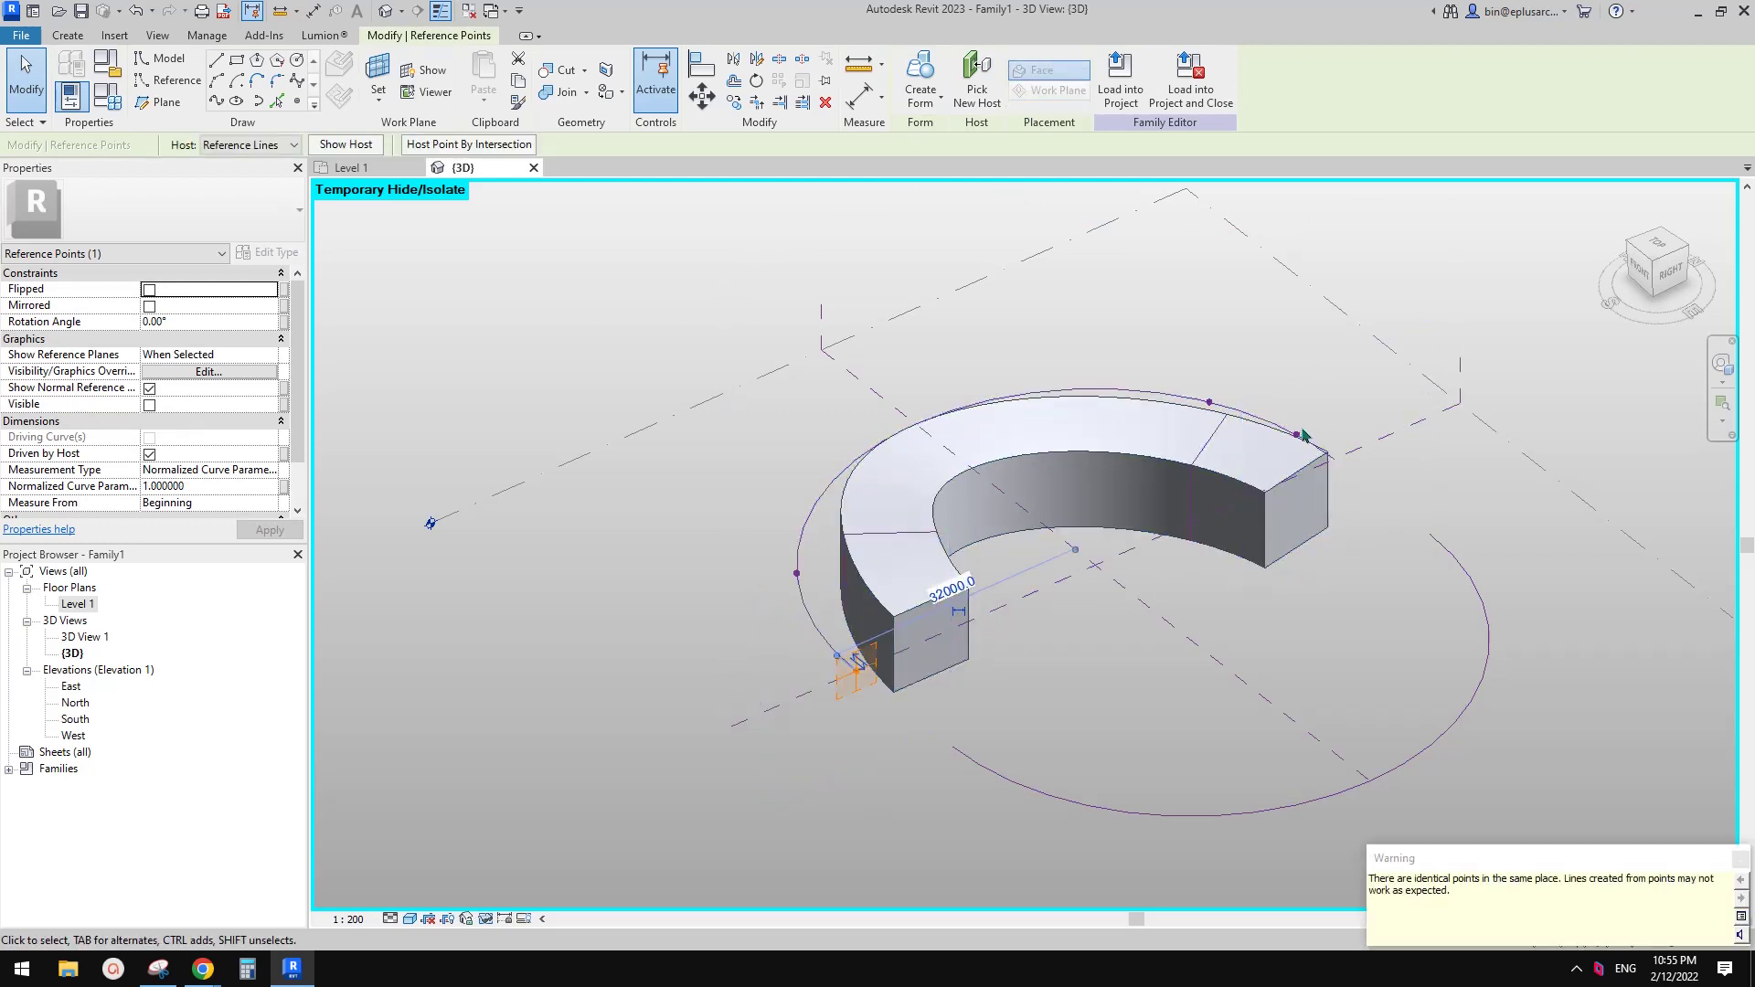
drag(1299, 434, 1356, 479)
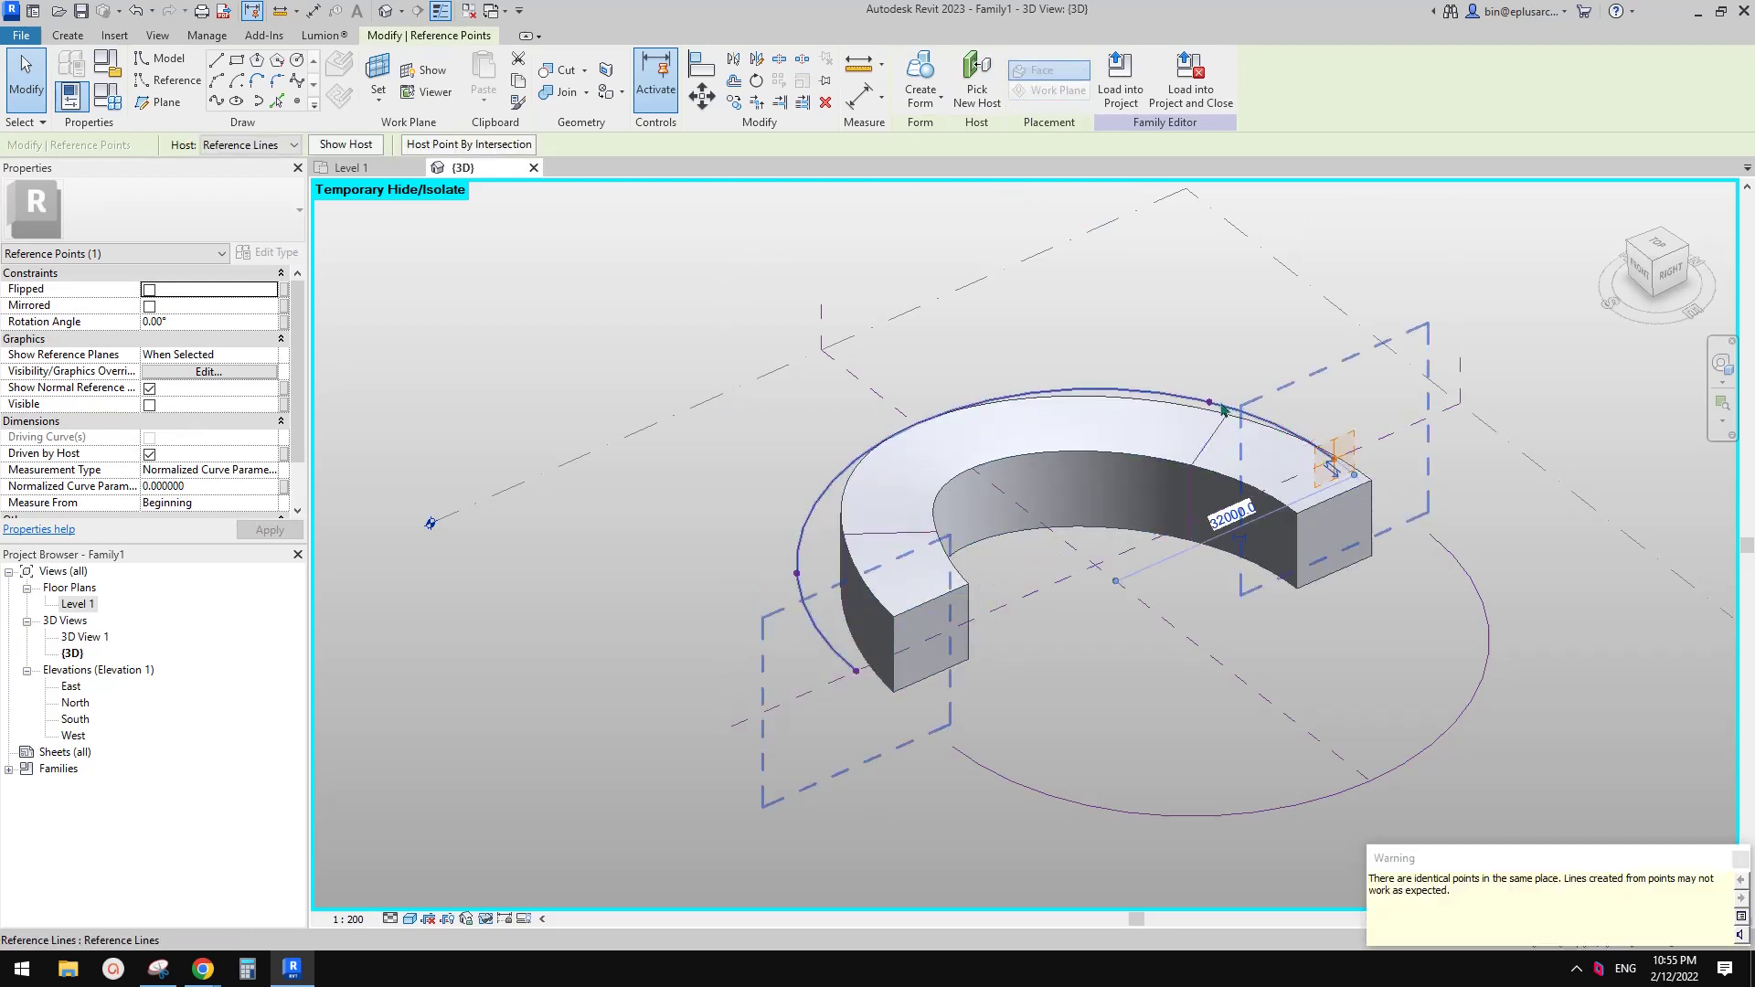
Set the normalized curve parameter of the inner far-end point to 0.000010 and the inner near-end point to 0.999990.
click(1190, 352)
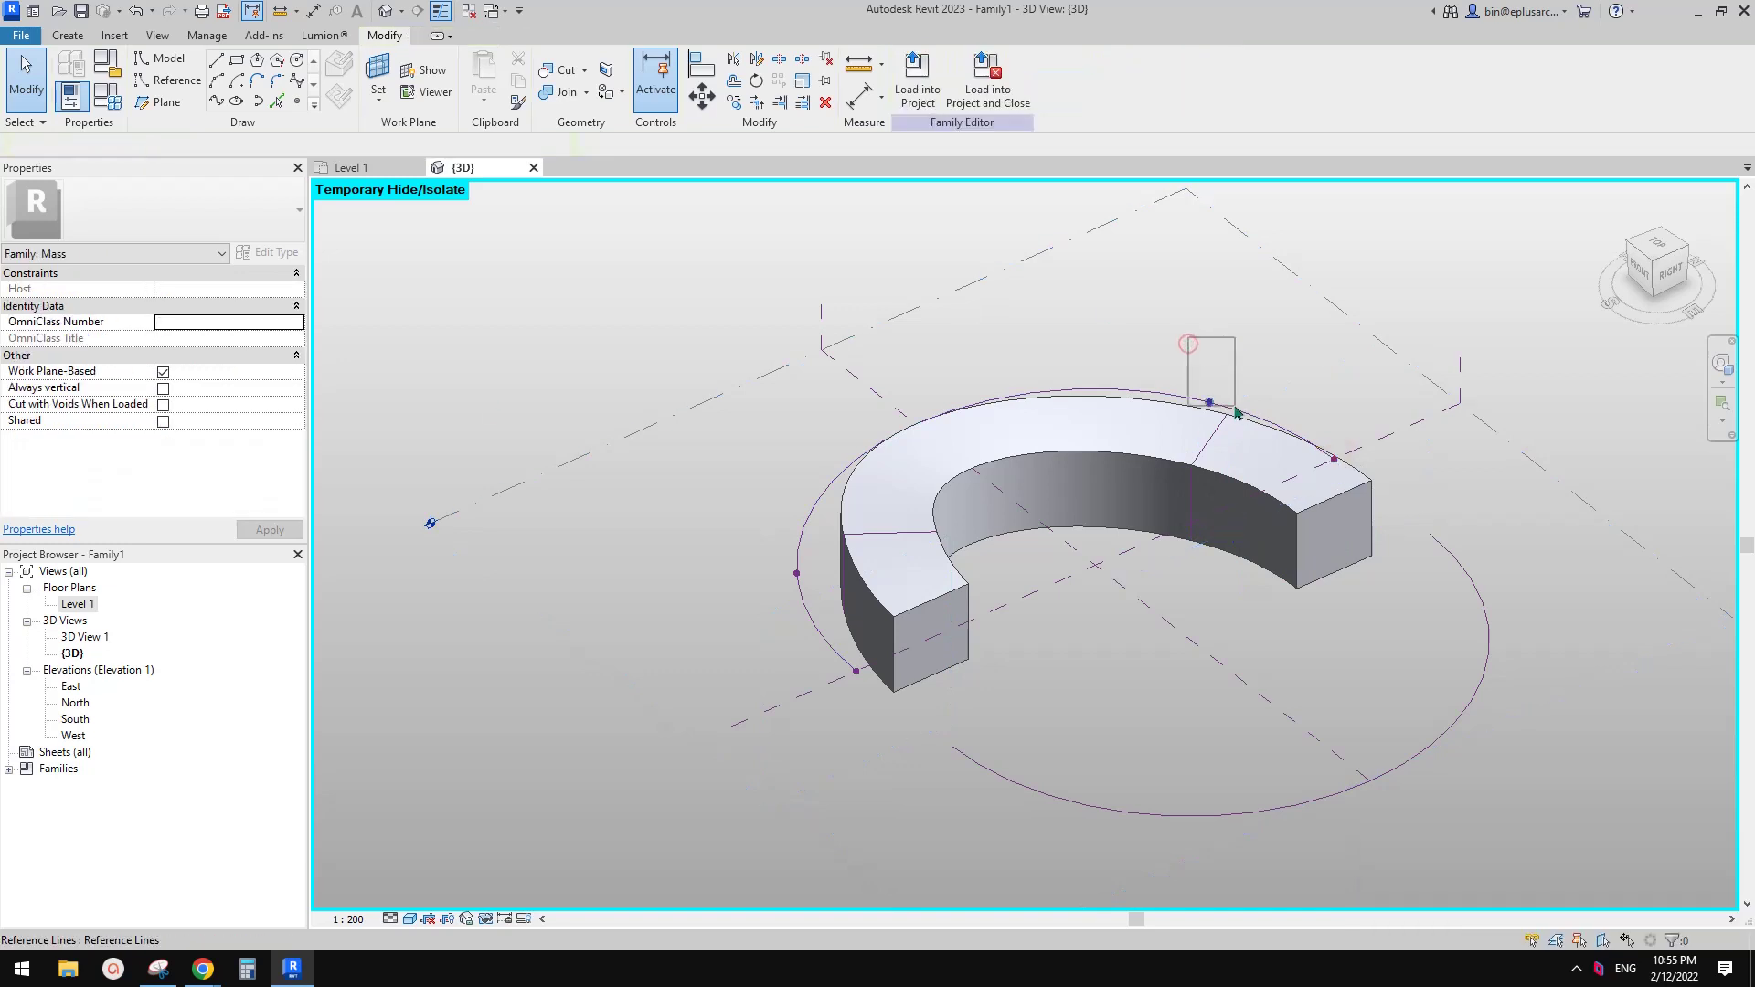
click(1209, 402)
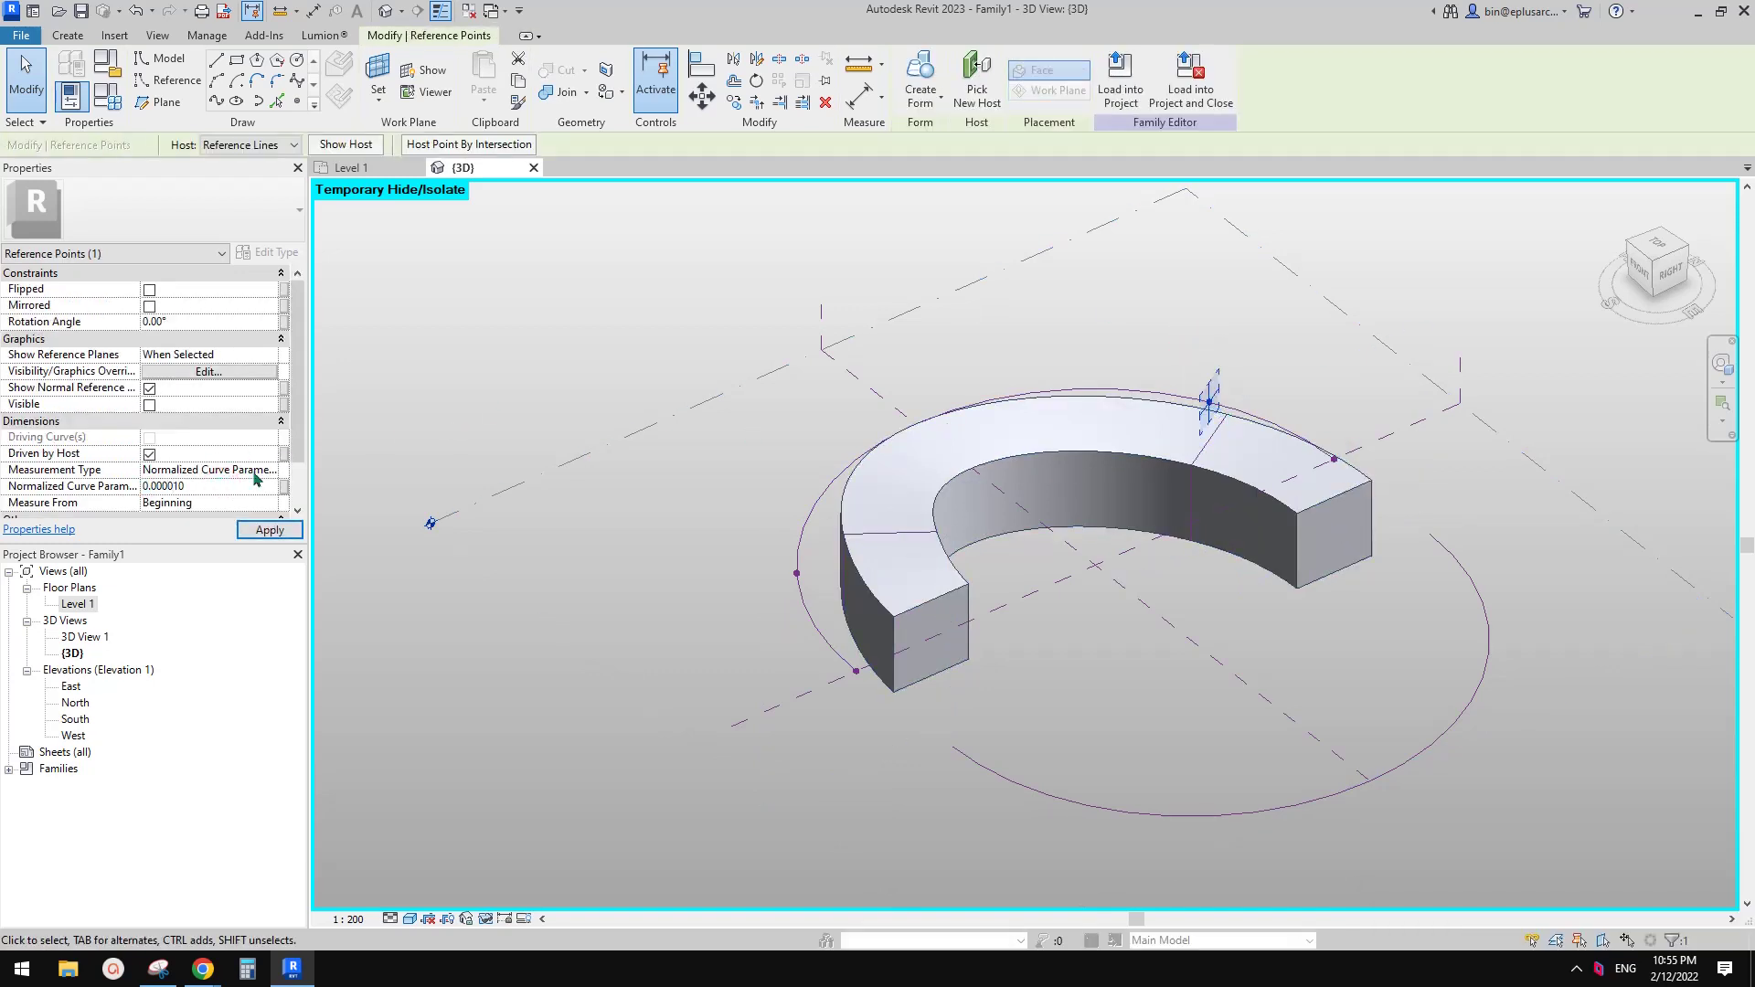
click(716, 529)
key(Return)
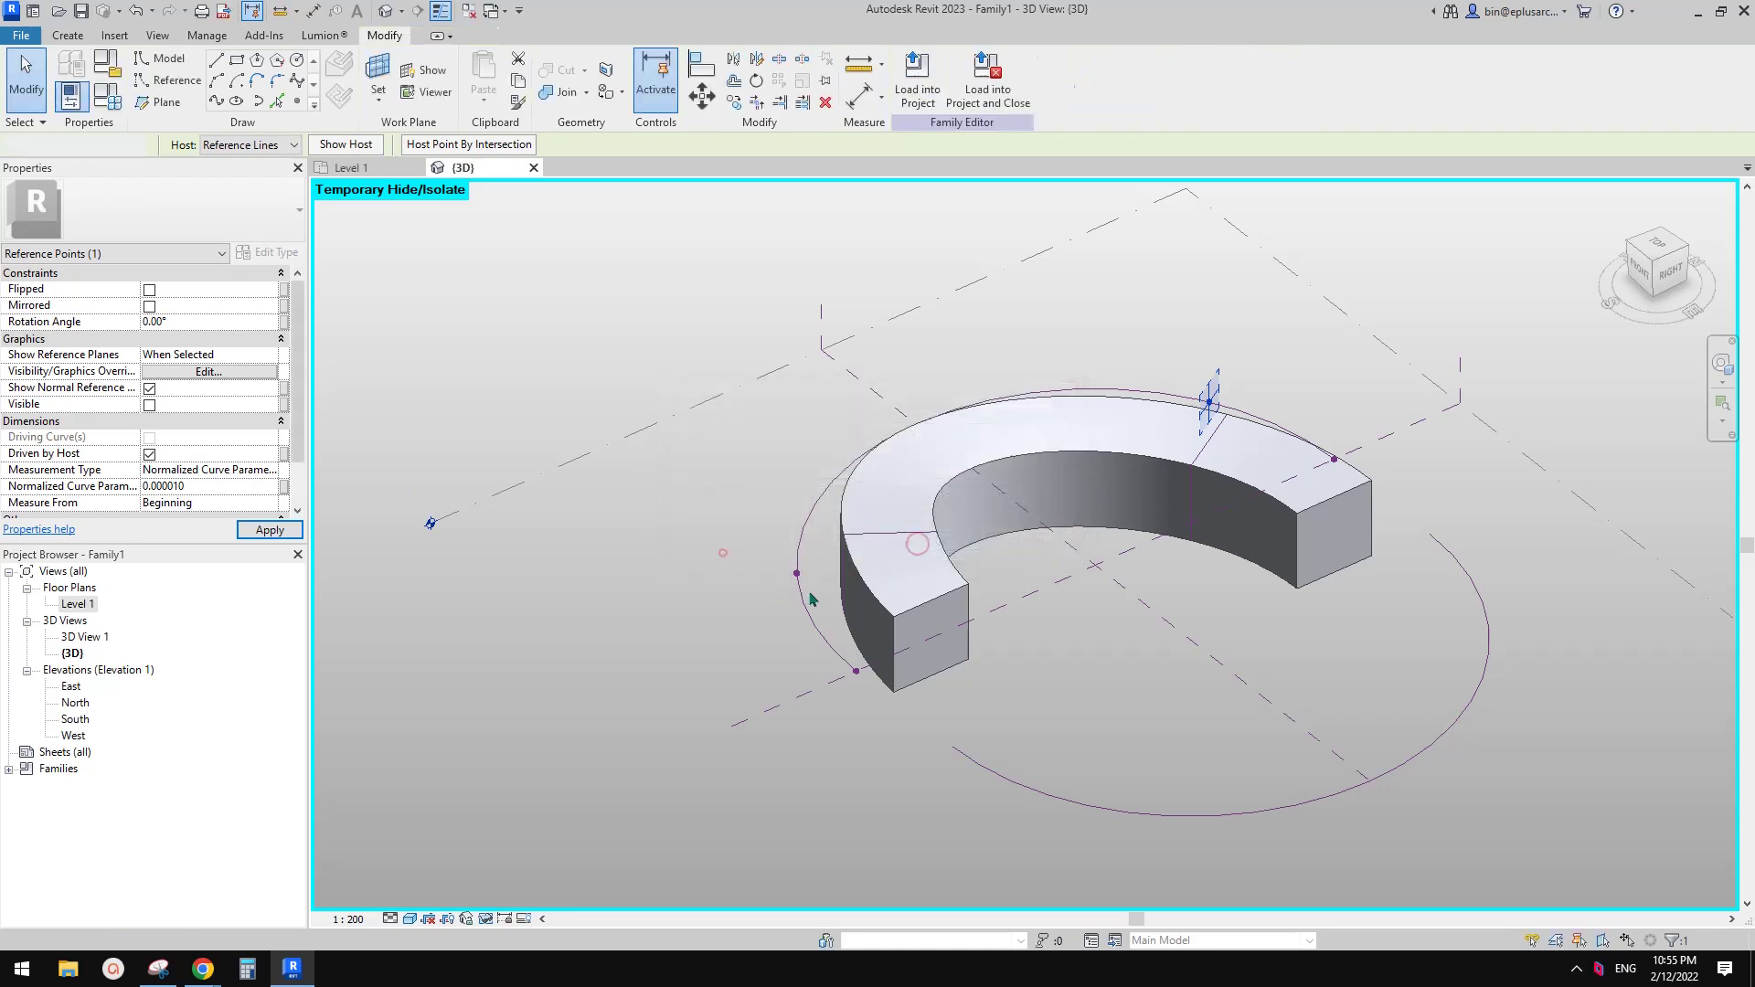
click(221, 485)
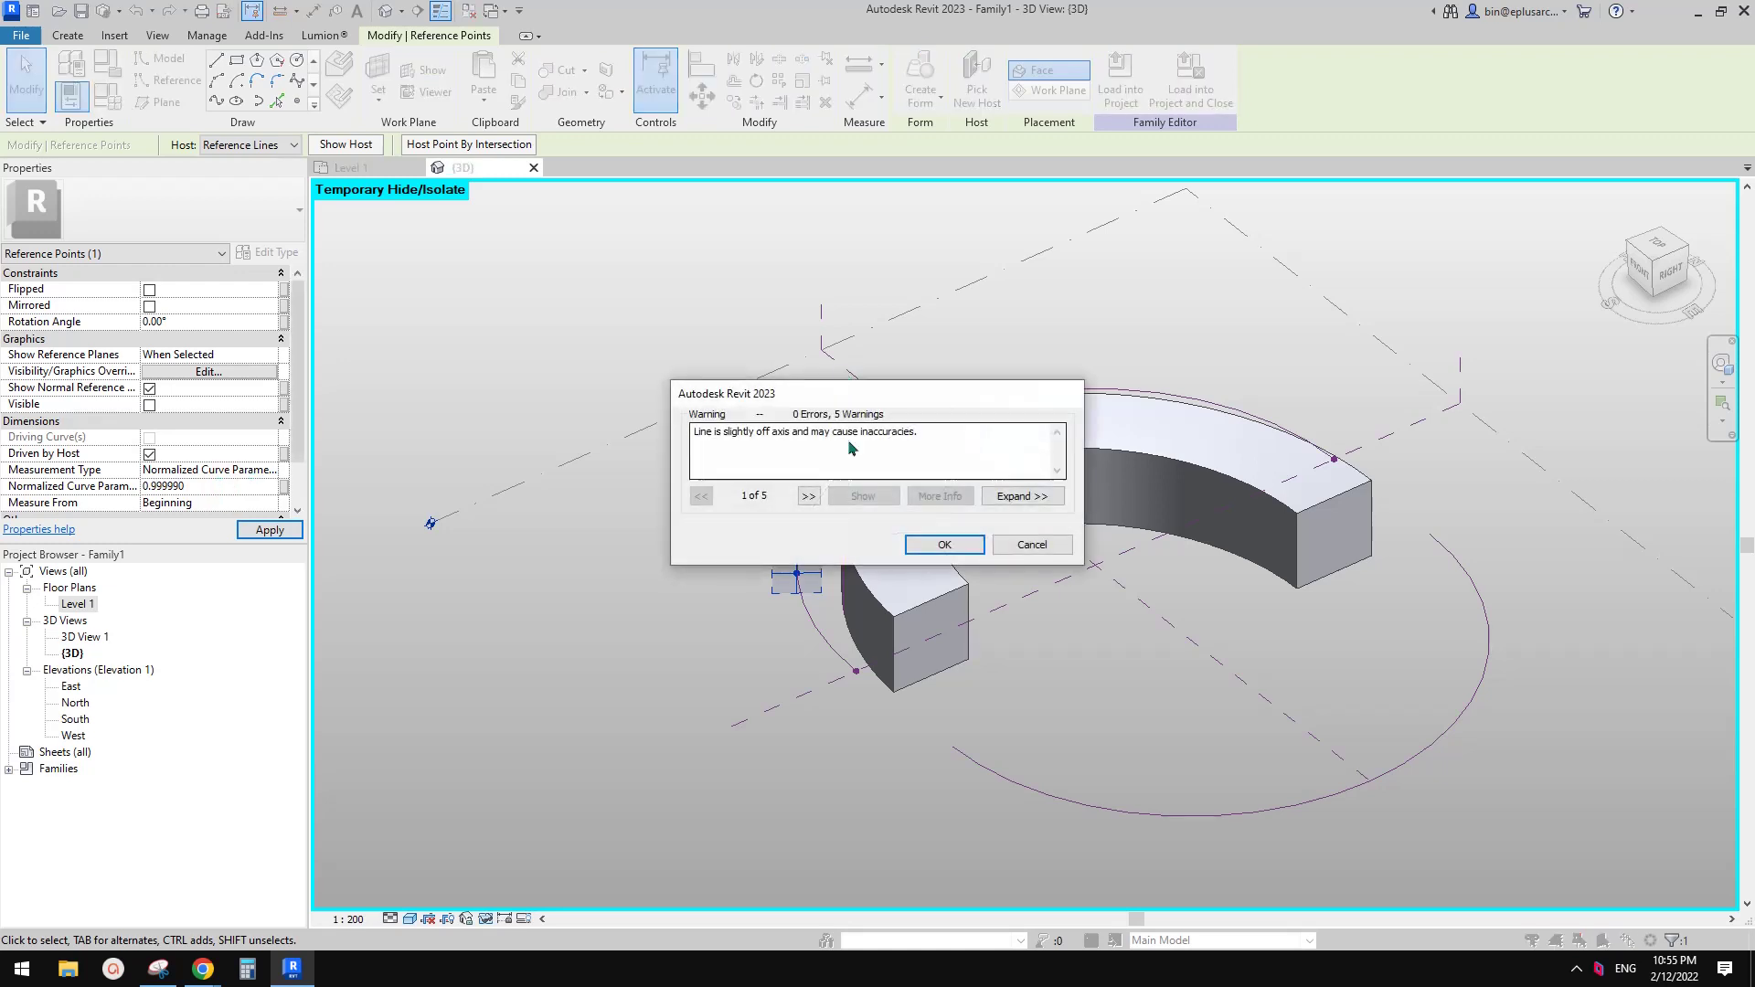
click(958, 549)
Reset the temporary isolation and examine how the new tapering form joins the other half-ring forms.
shift+middle_drag(969, 567, 1058, 498)
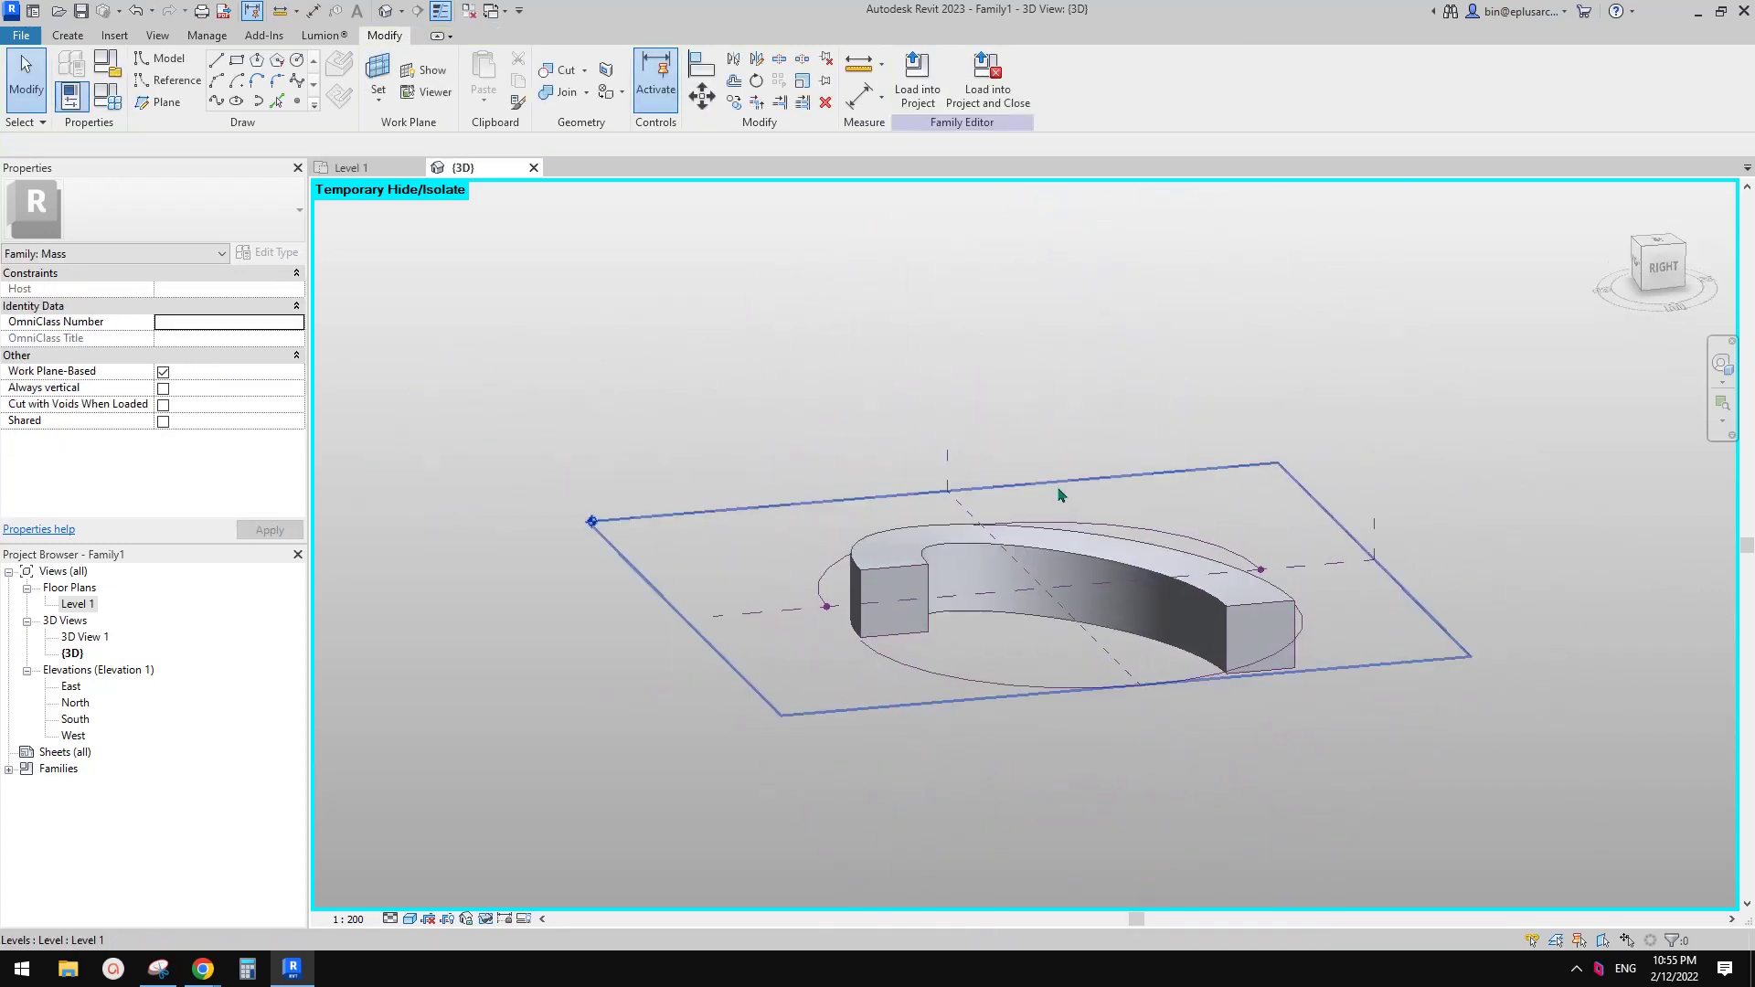
key(r)
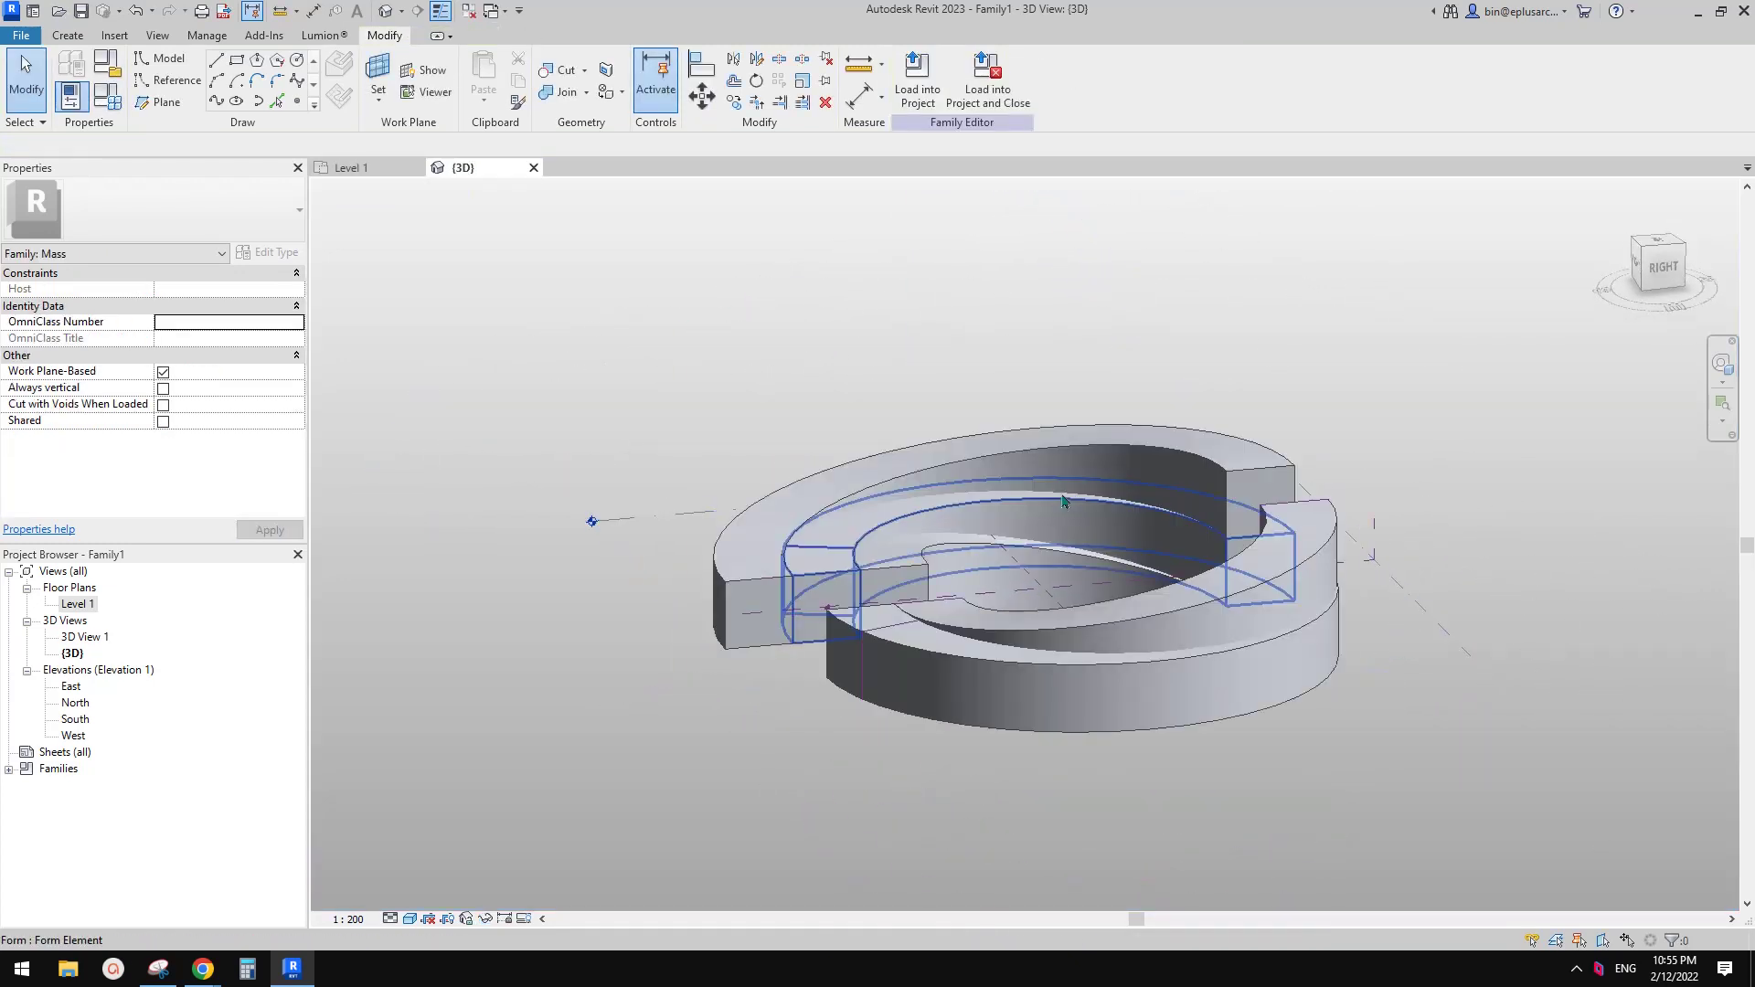
shift+middle_drag(1077, 526, 1098, 659)
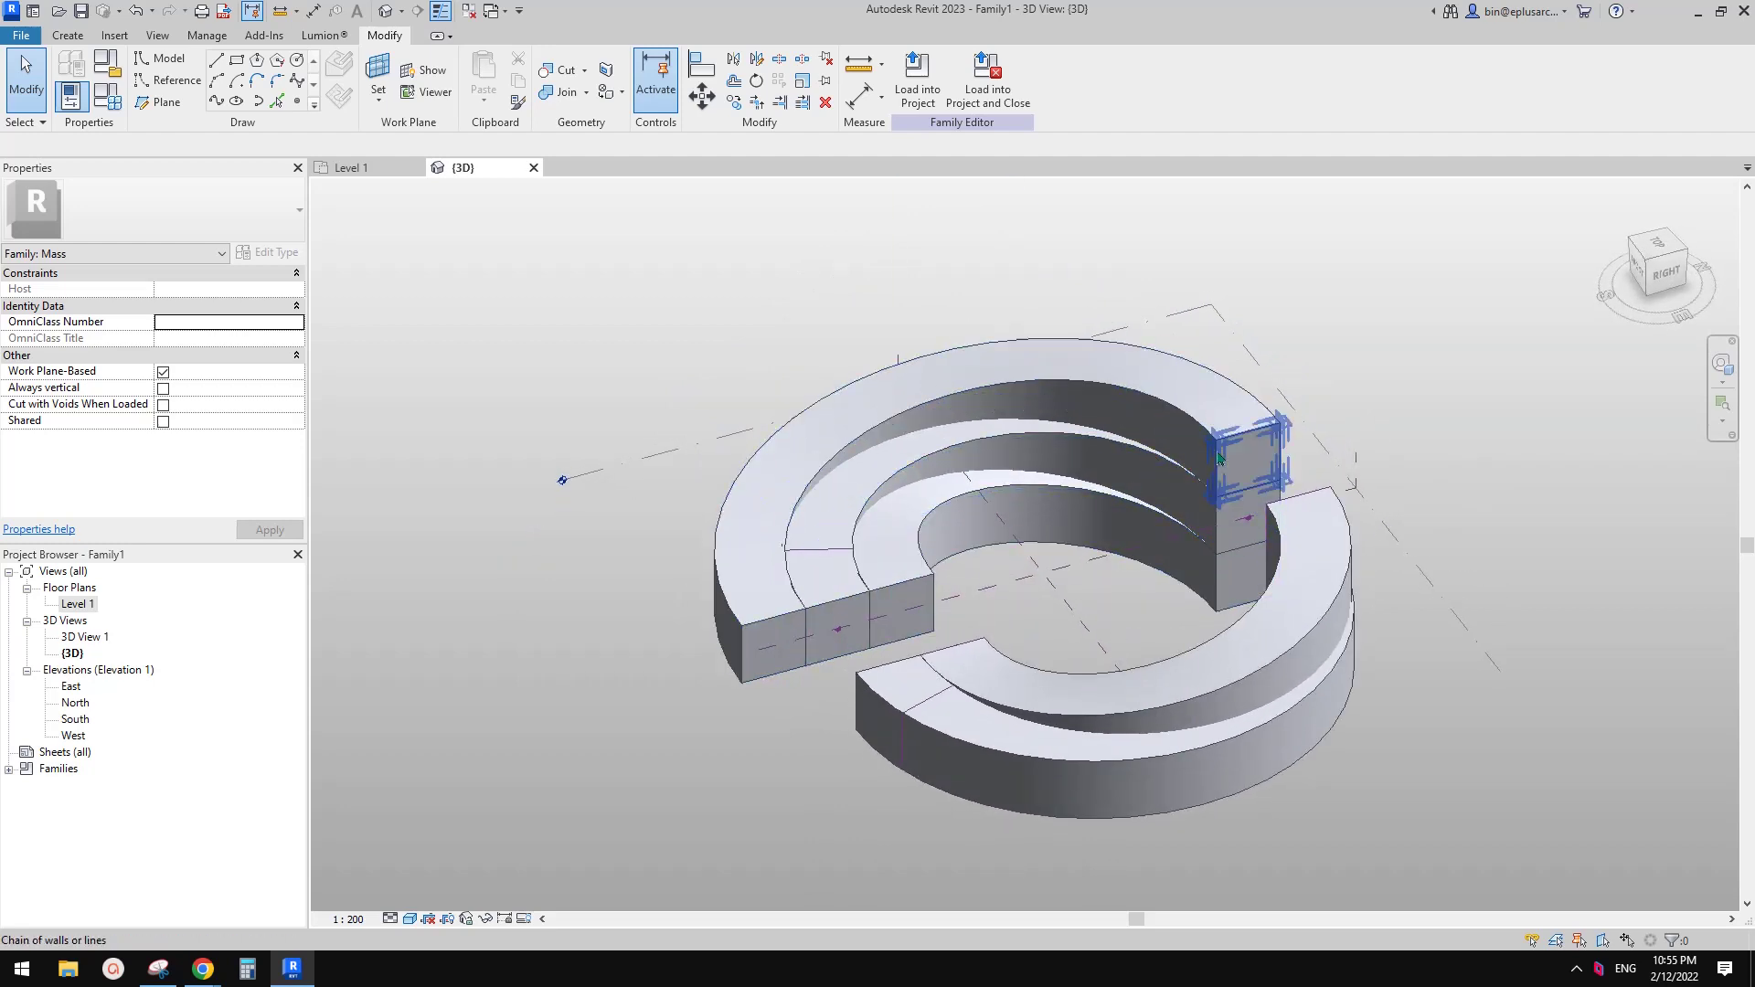
shift+middle_drag(1218, 458, 1260, 465)
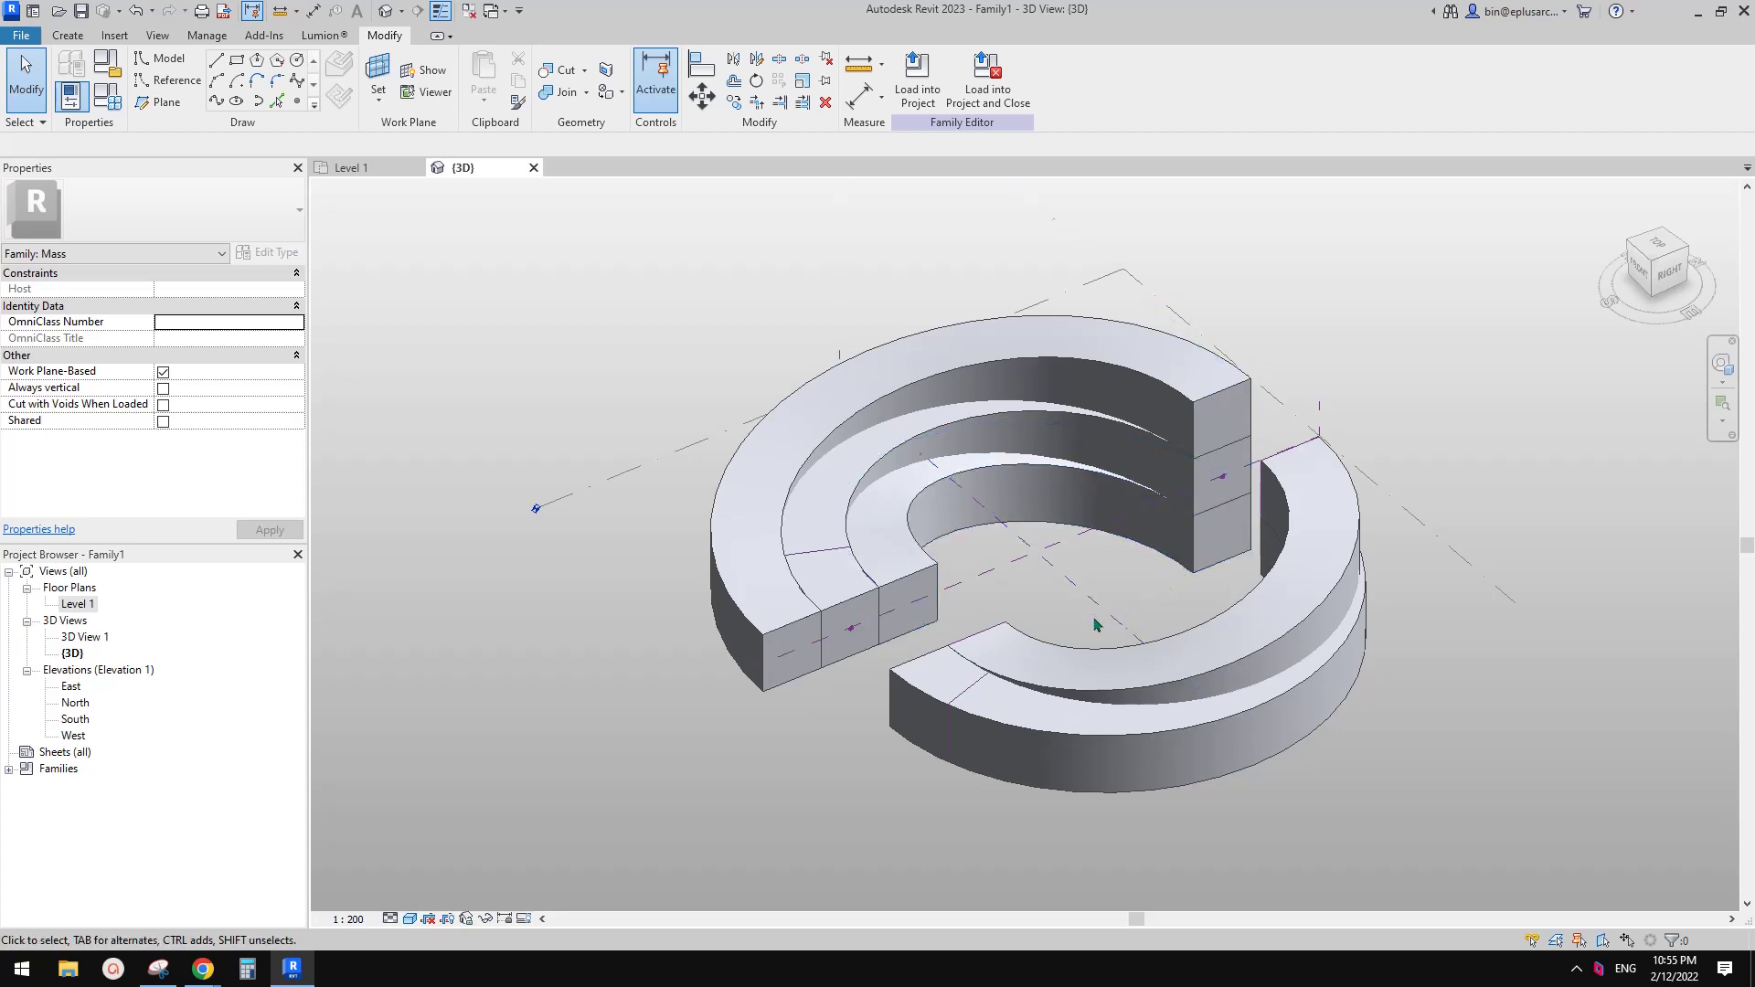
shift+middle_drag(1094, 619, 888, 505)
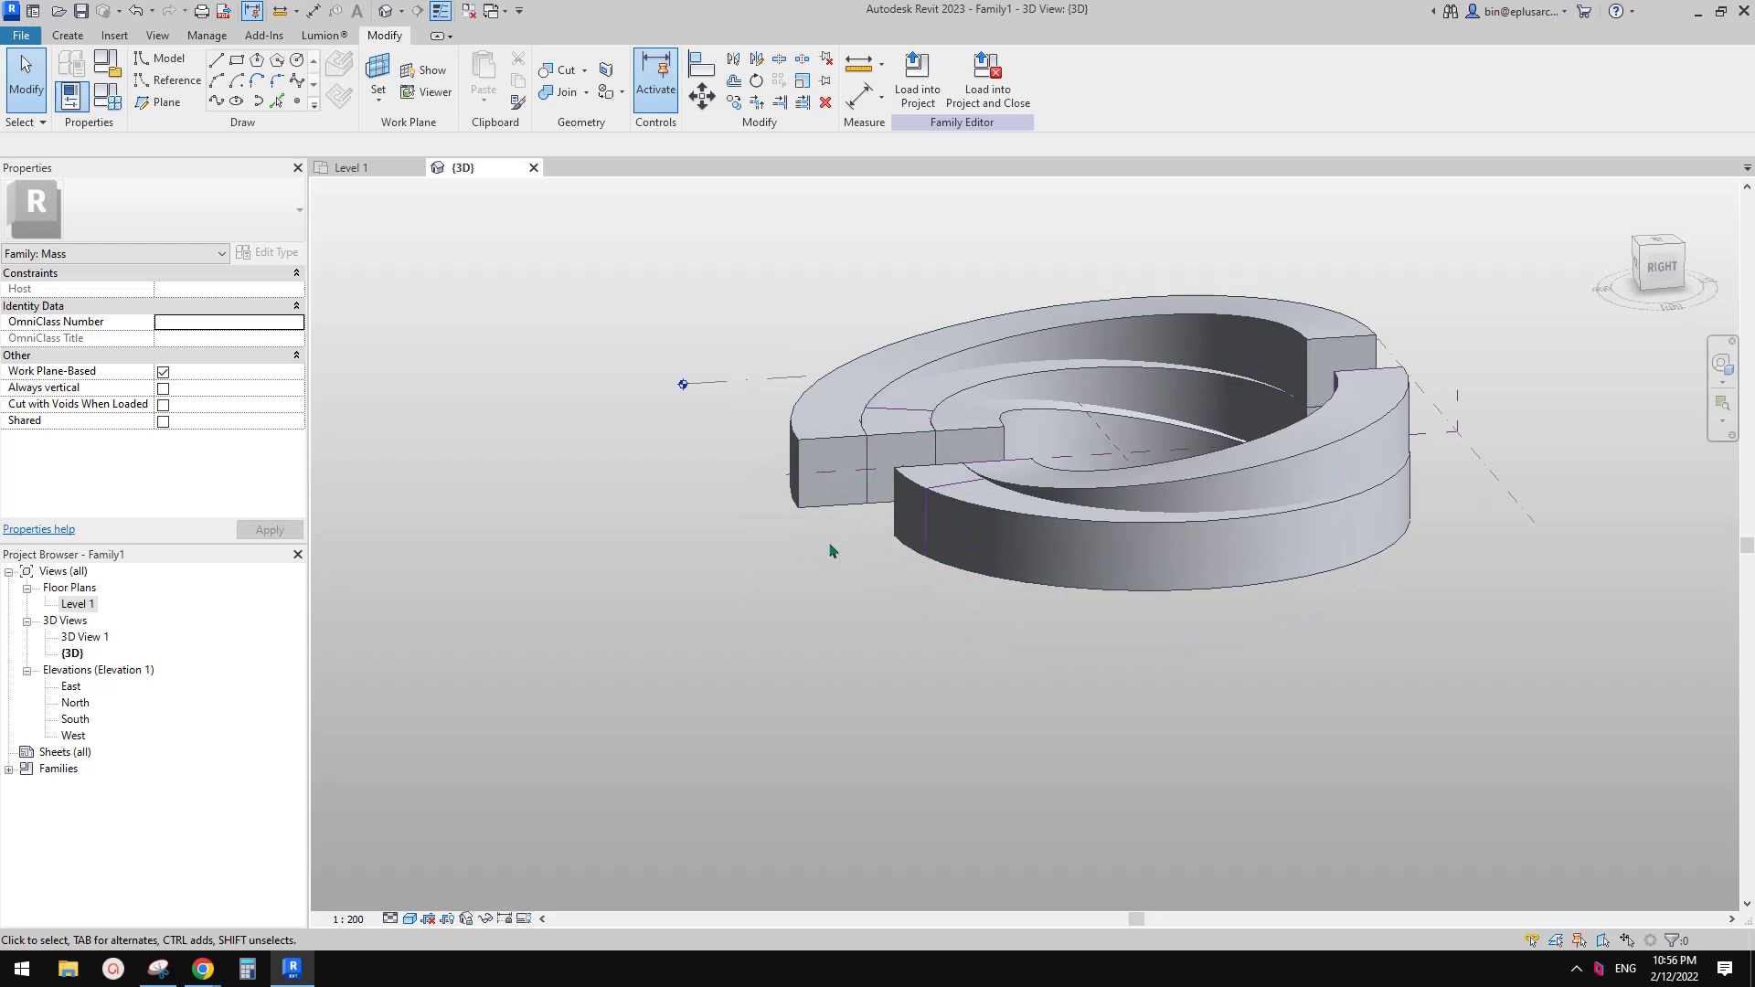
Temporarily hide the two stacked half-ring forms on the front arc.
shift+middle_drag(830, 549, 1024, 476)
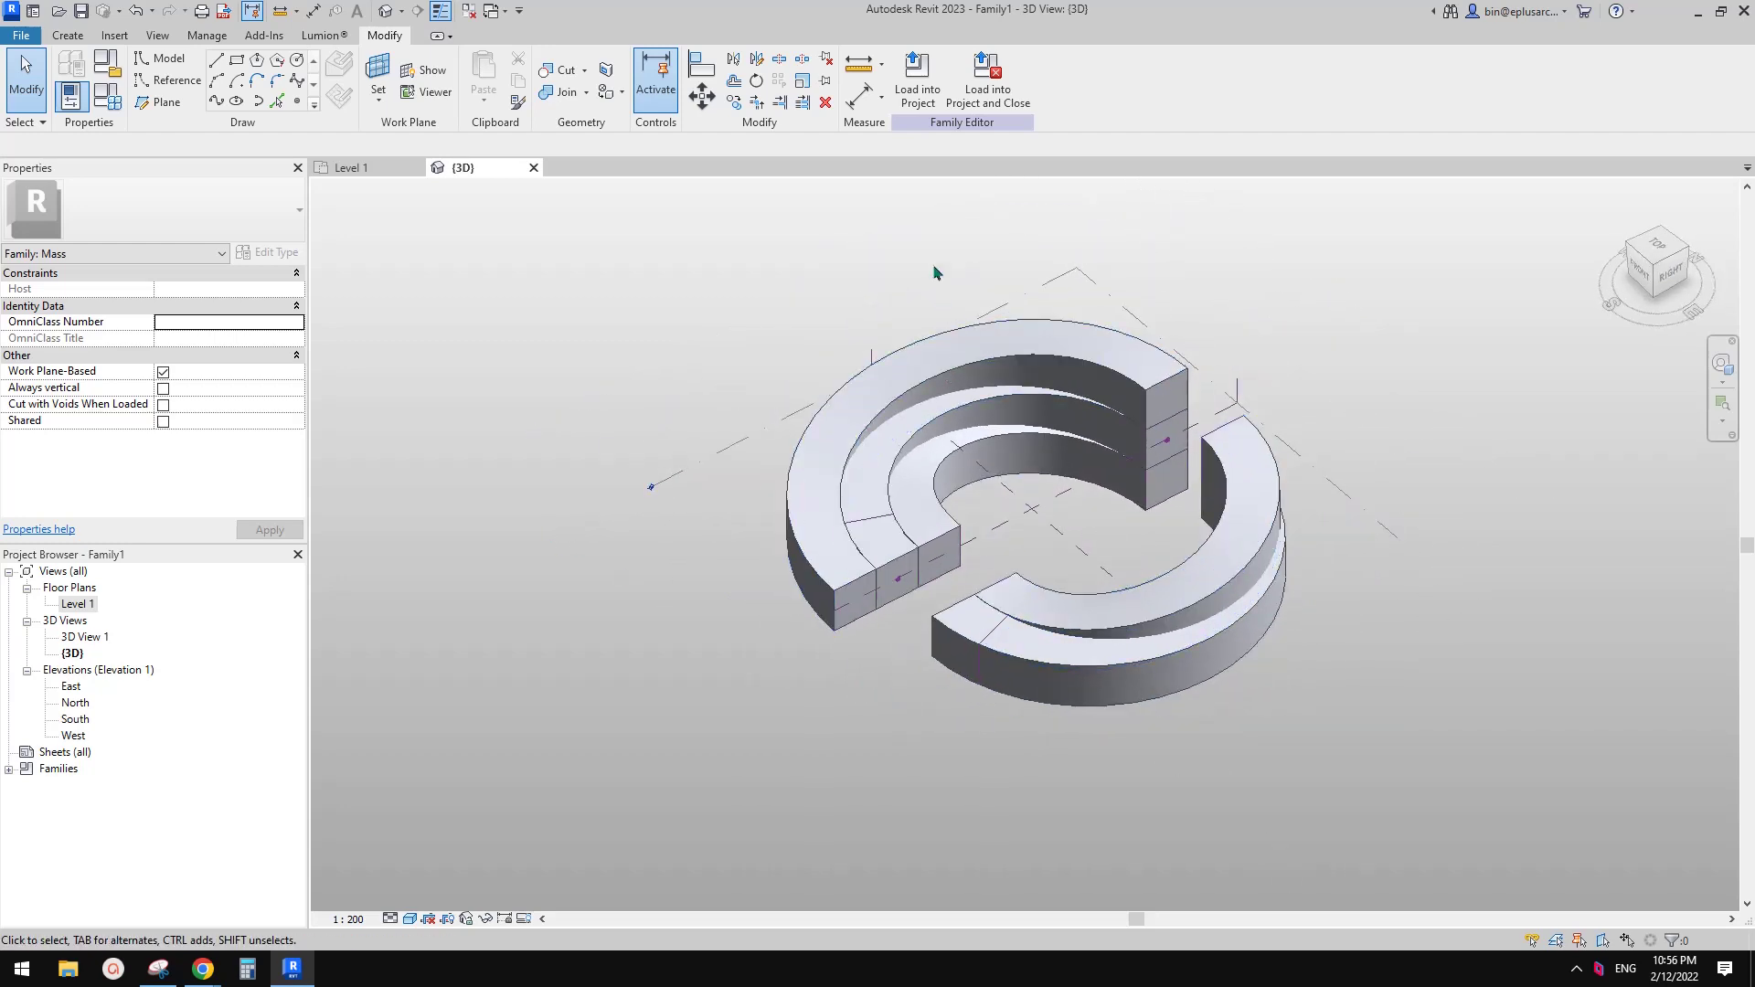
drag(919, 256, 1455, 725)
key(Escape)
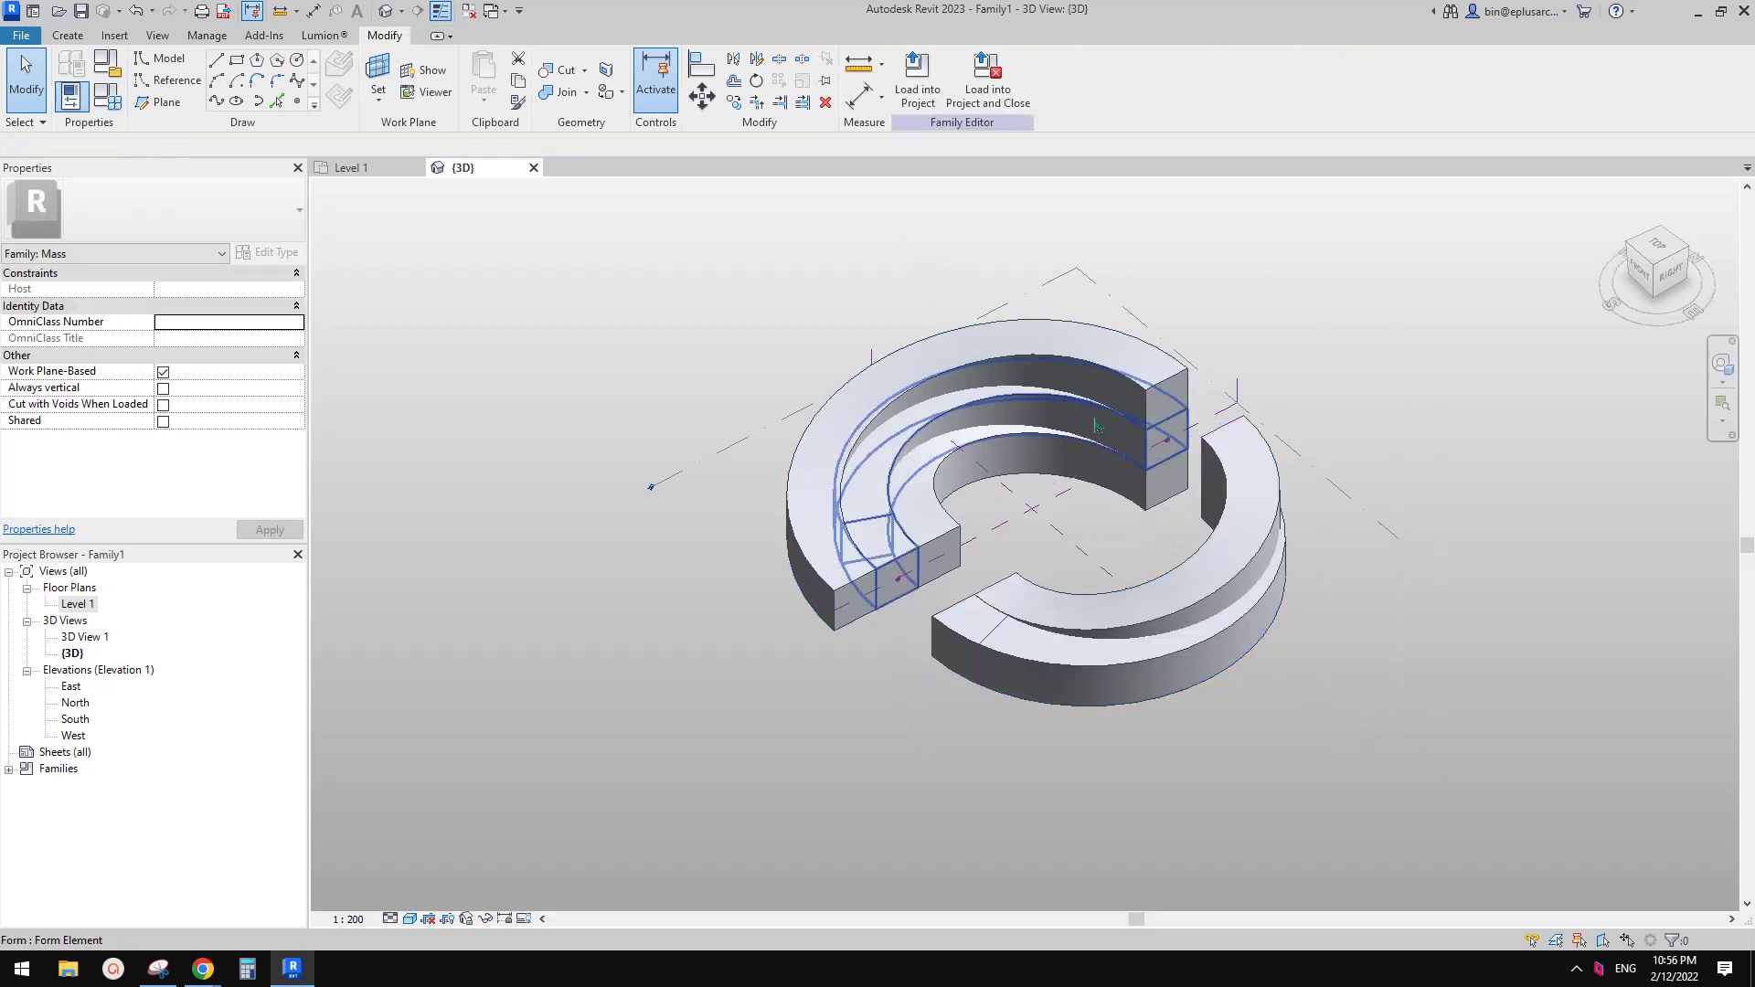
click(1191, 599)
key(h)
key(h)
click(1191, 599)
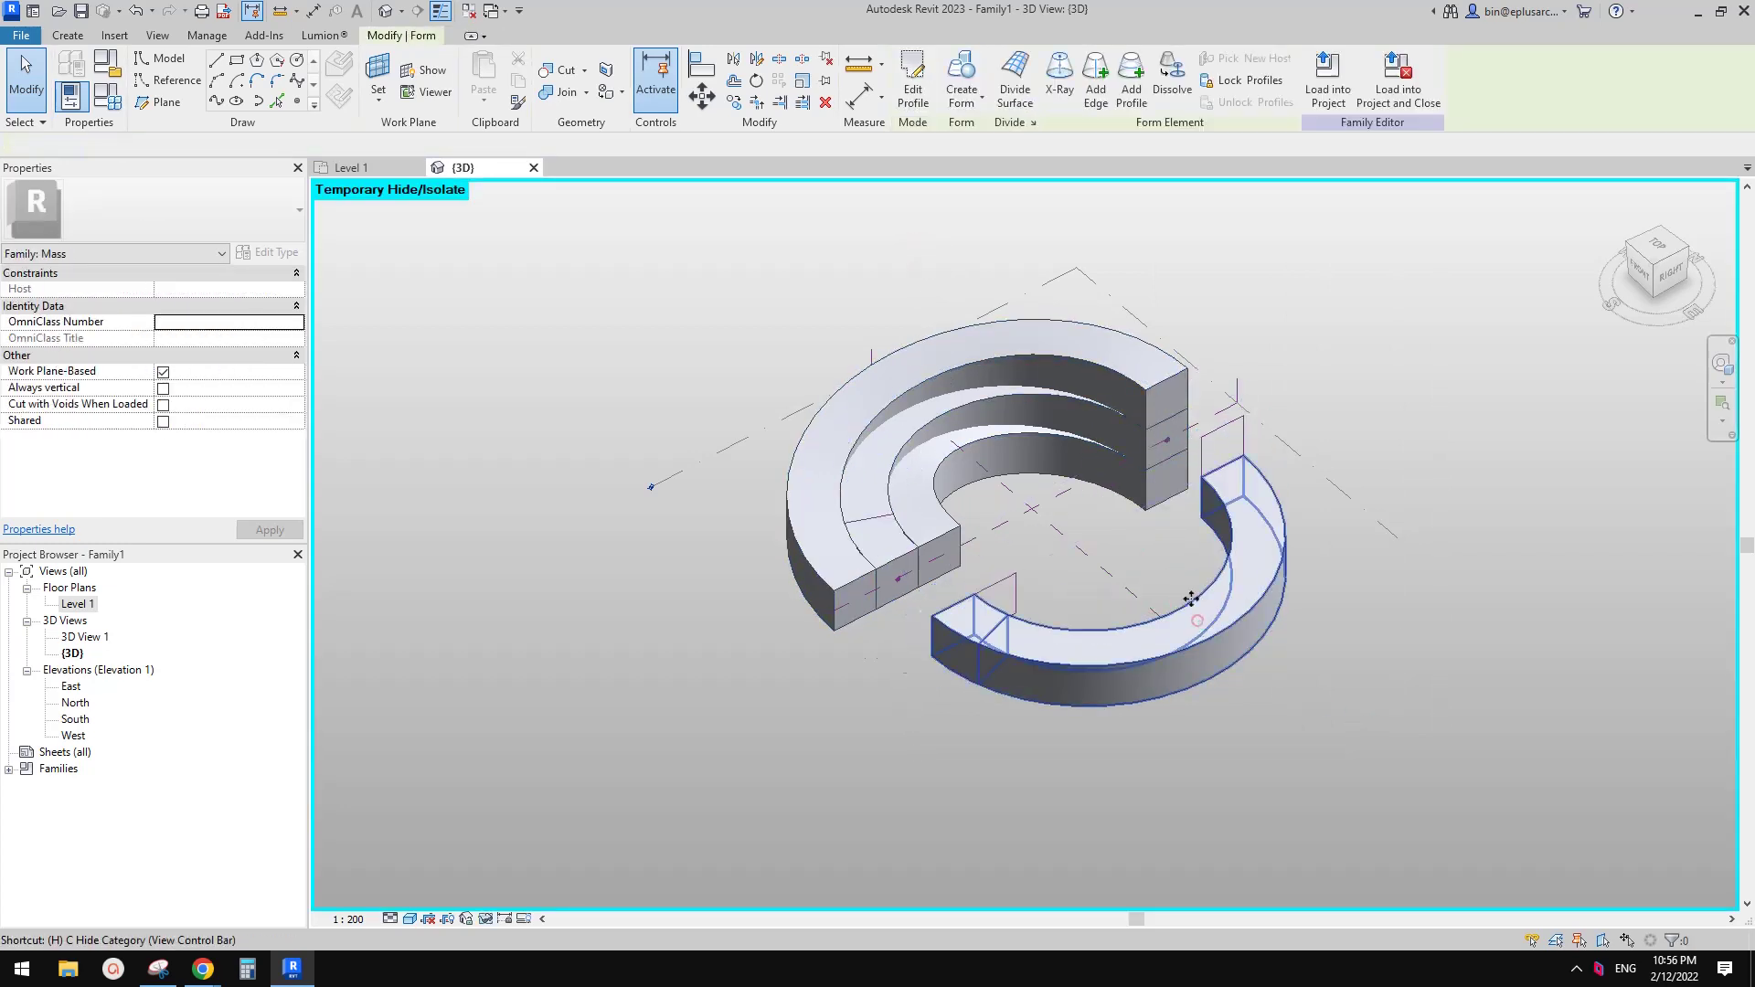
key(h)
key(h)
Temporarily hide the leftover front profiles and points and all the rear half-ring forms, leaving only the two arcs and reference planes.
drag(1070, 230, 1428, 770)
drag(676, 293, 1102, 876)
key(Delete)
scroll(1103, 876, down, 1)
click(1067, 468)
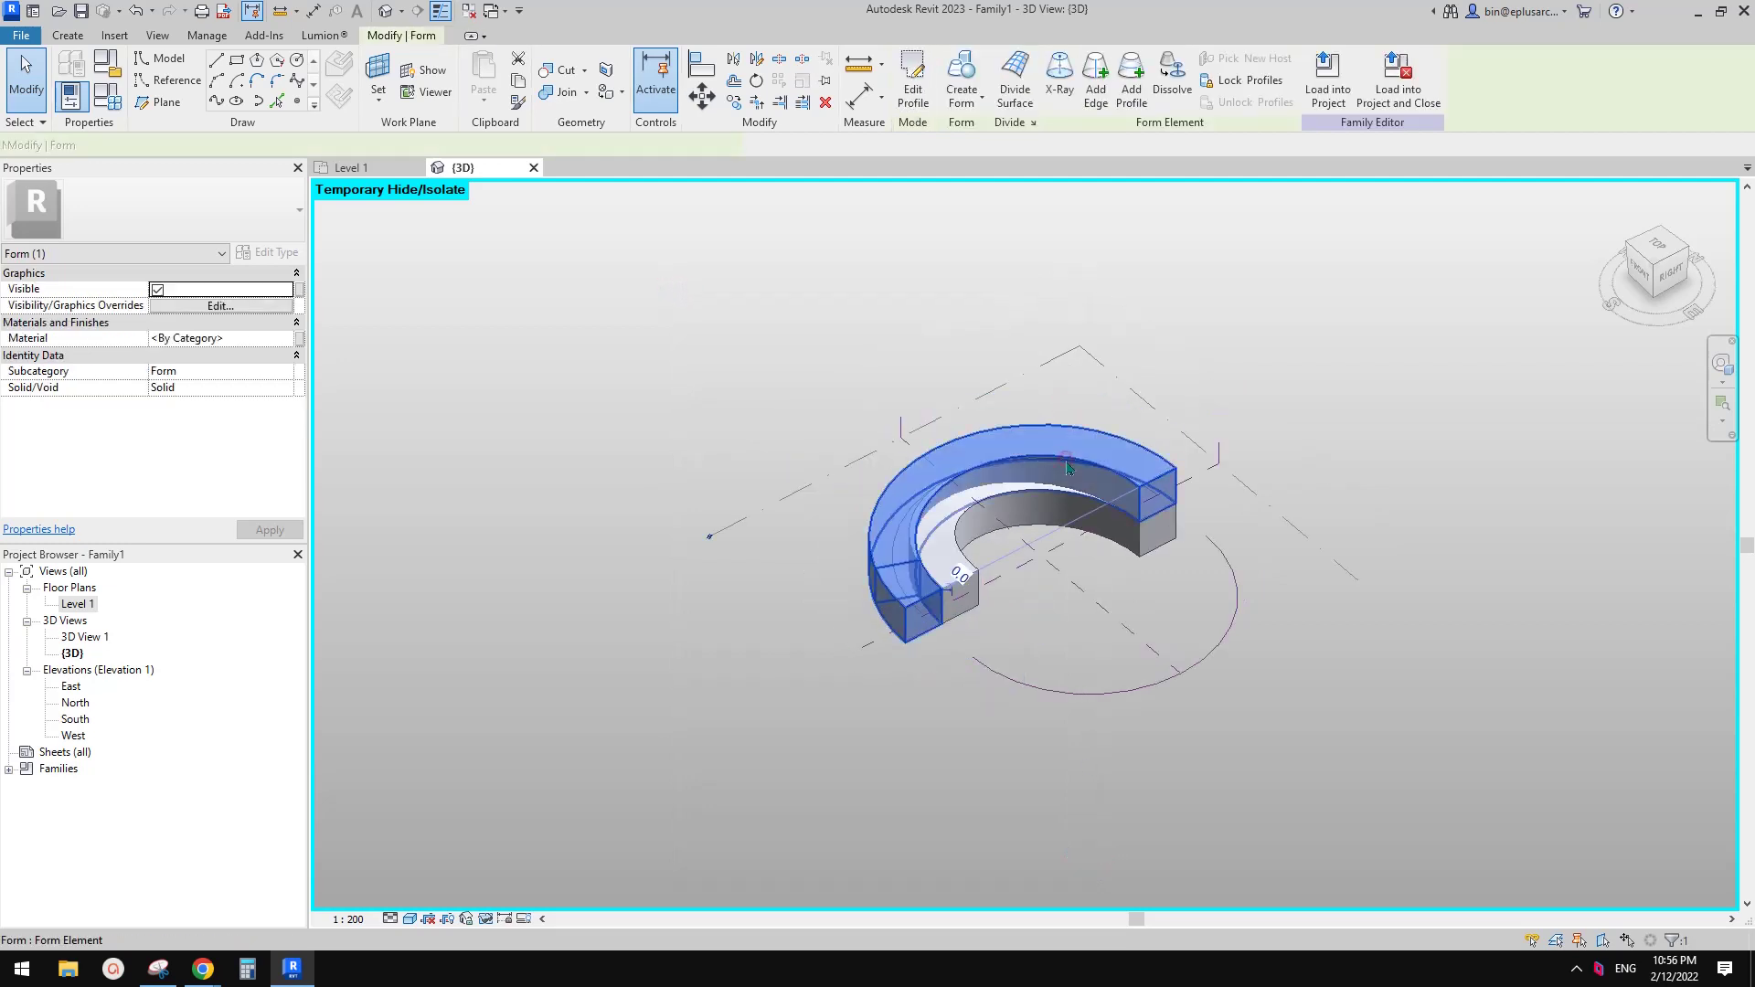
key(Escape)
click(1063, 479)
key(Delete)
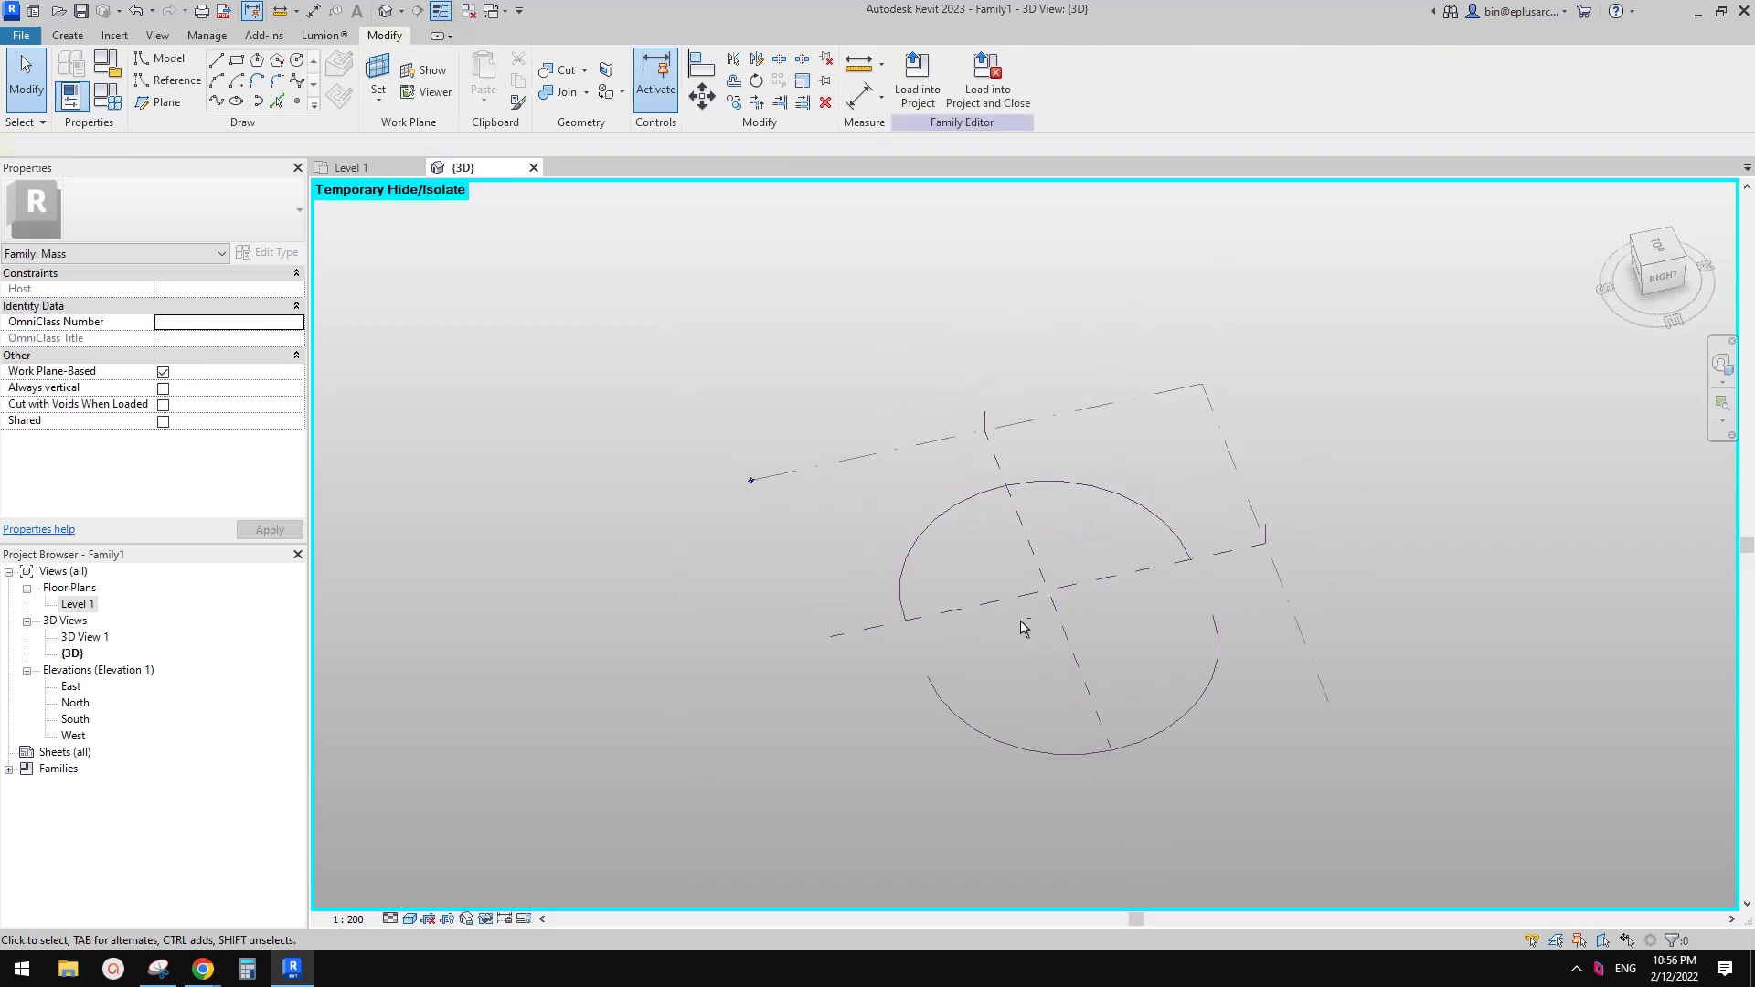
Place a reference point on the front arc close to its left end.
scroll(1022, 627, up, 2)
click(297, 101)
scroll(1094, 673, up, 2)
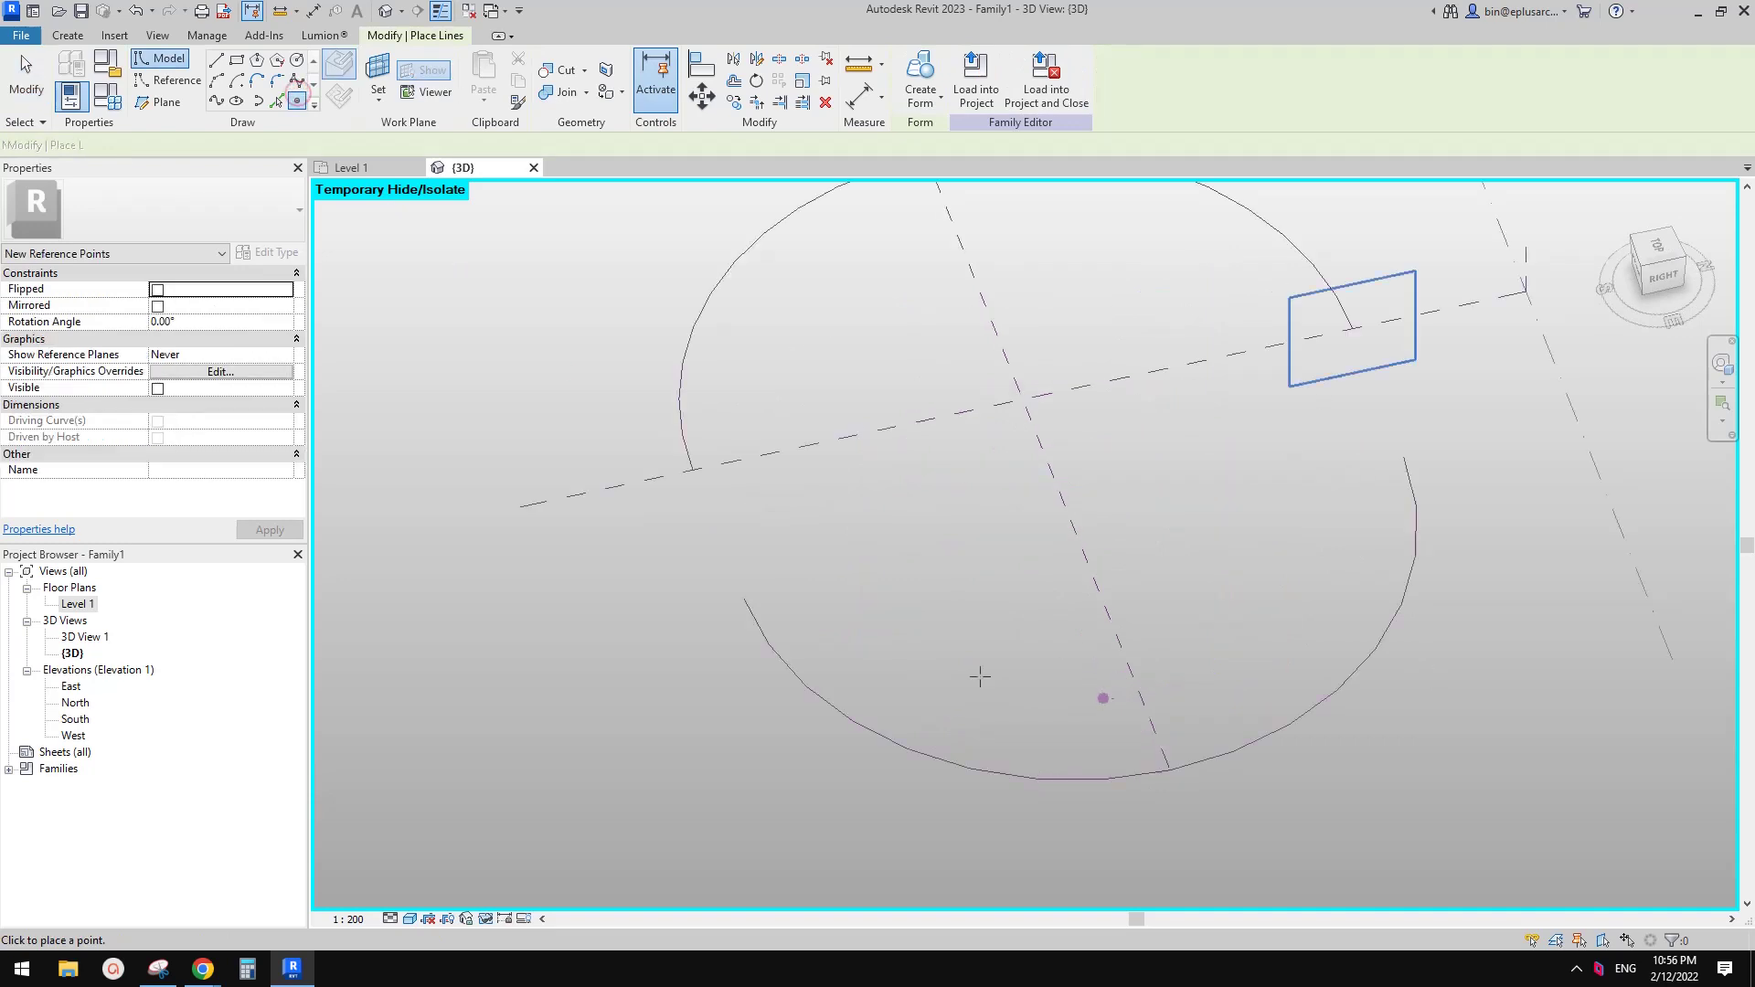
key(Escape)
key(Escape)
scroll(800, 585, down, 2)
shift+middle_drag(800, 585, 842, 569)
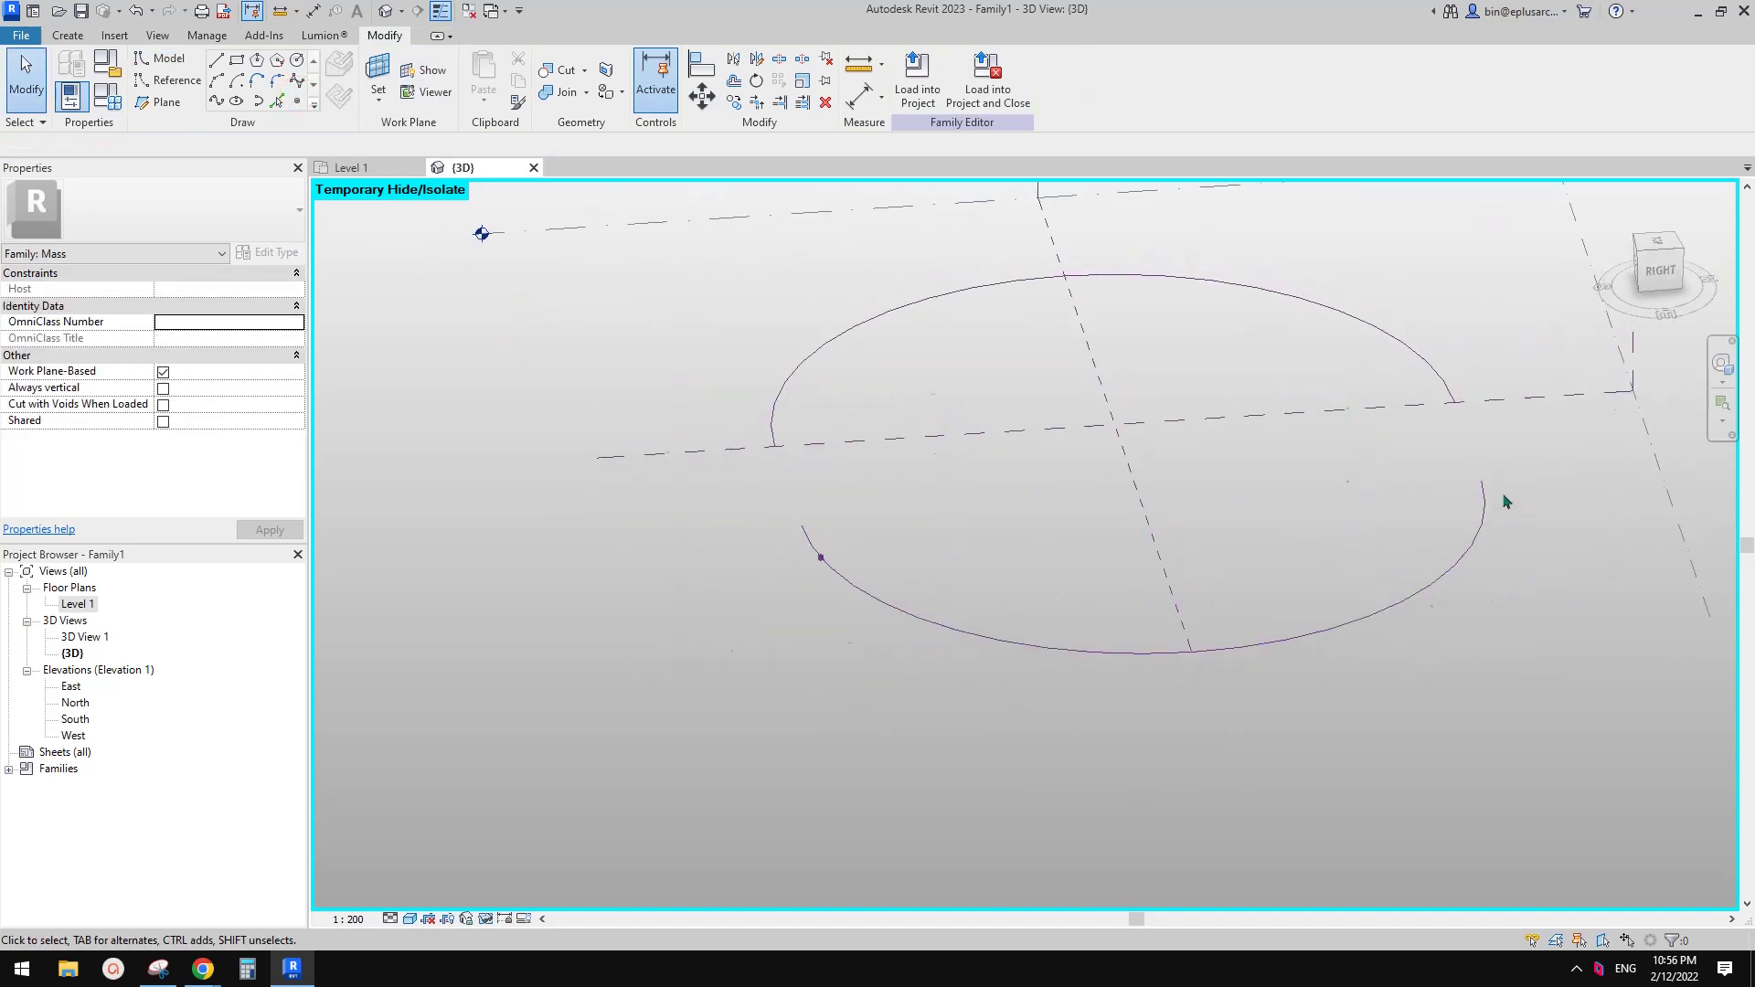
middle_drag(1059, 464, 1074, 488)
Draw a 10000 square reference-line profile centred on the point's vertical work plane and move it 10000 outward from the arc.
click(170, 87)
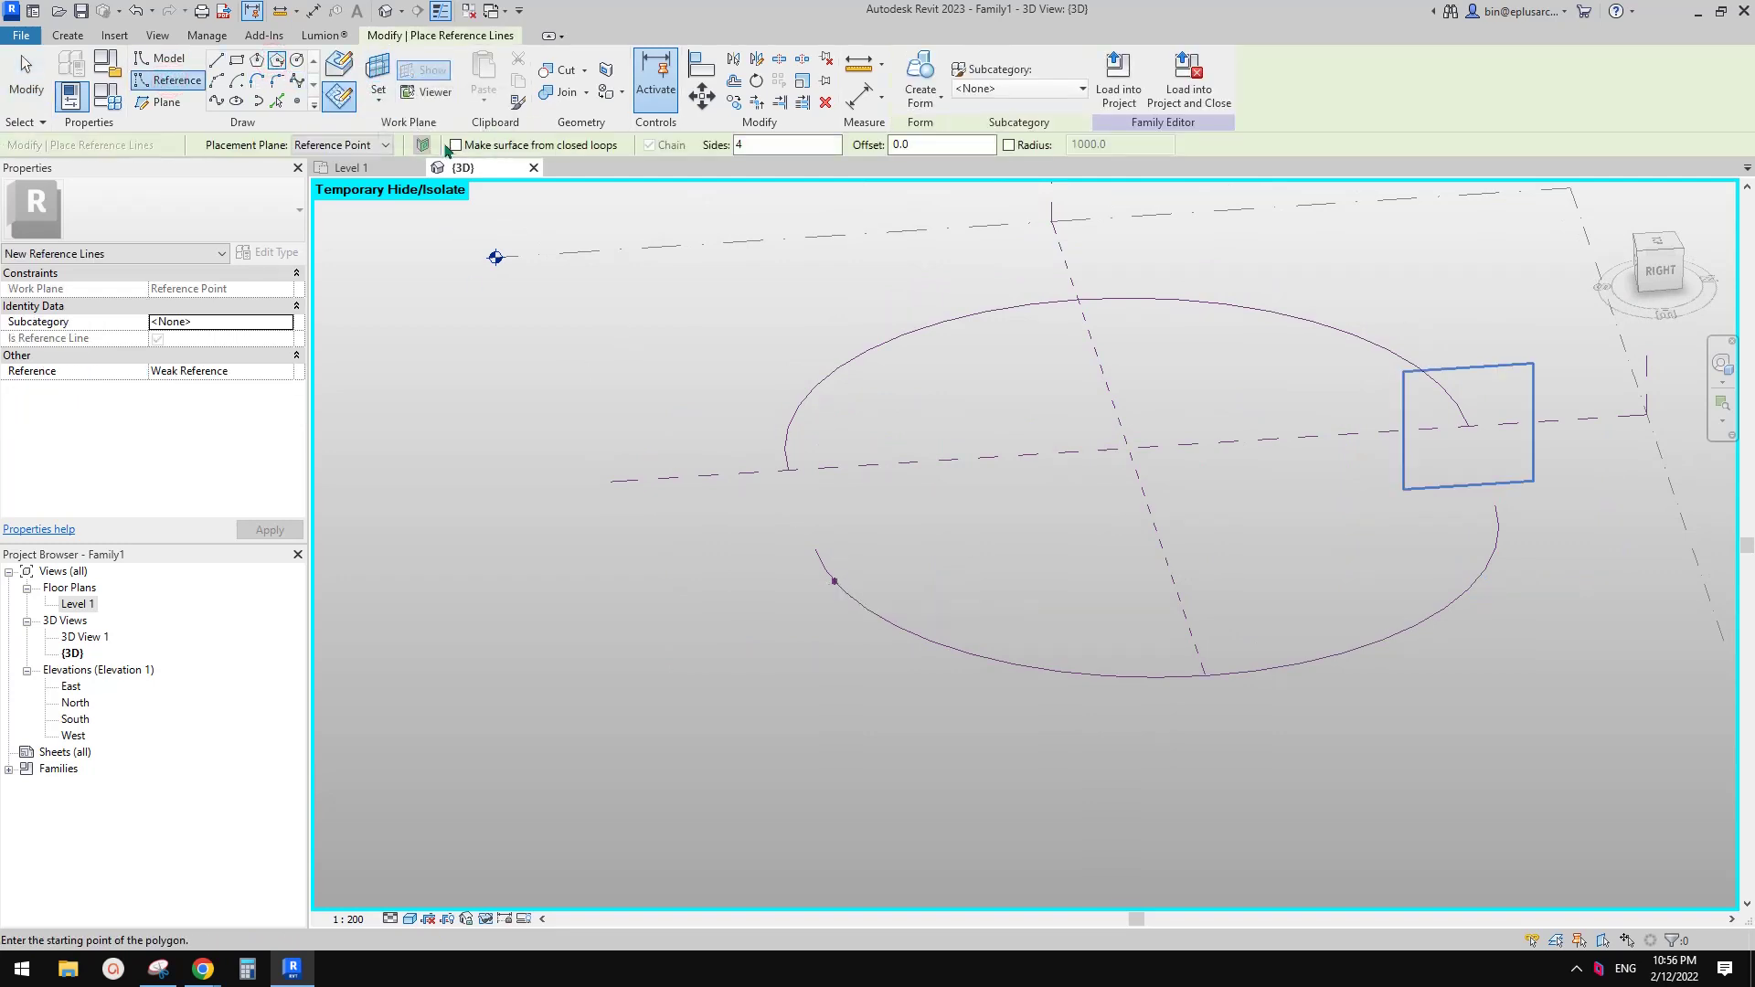
key(Escape)
click(834, 581)
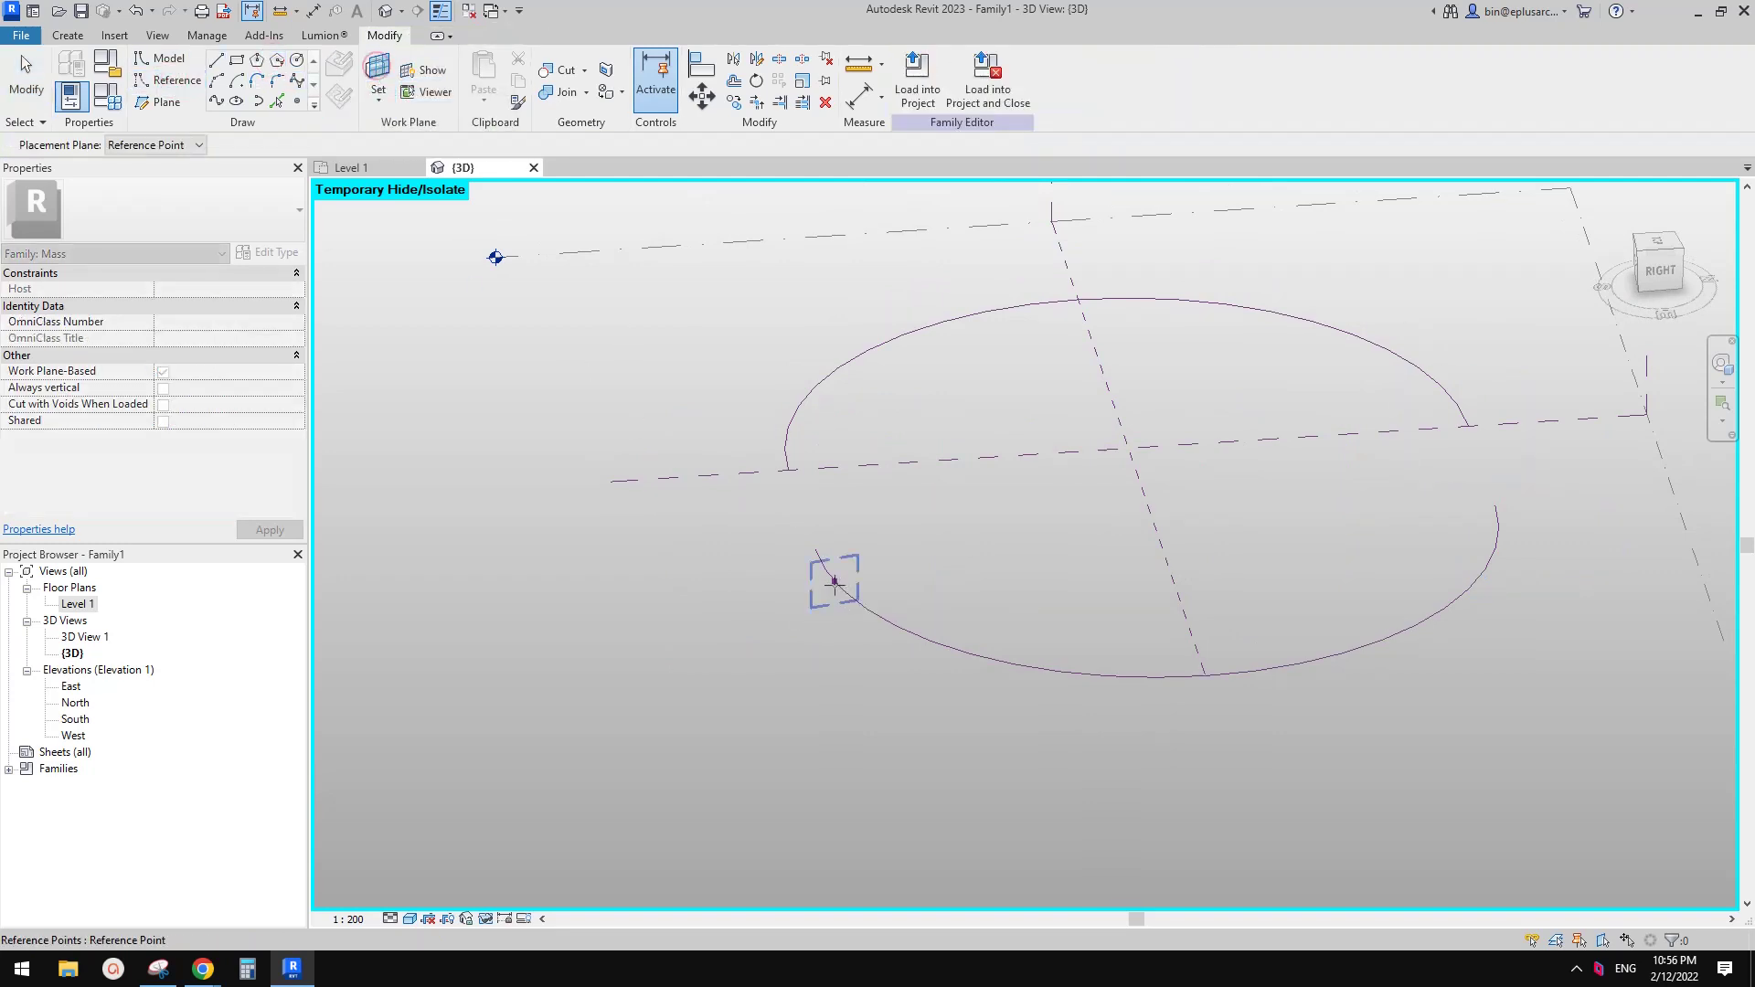
key(Return)
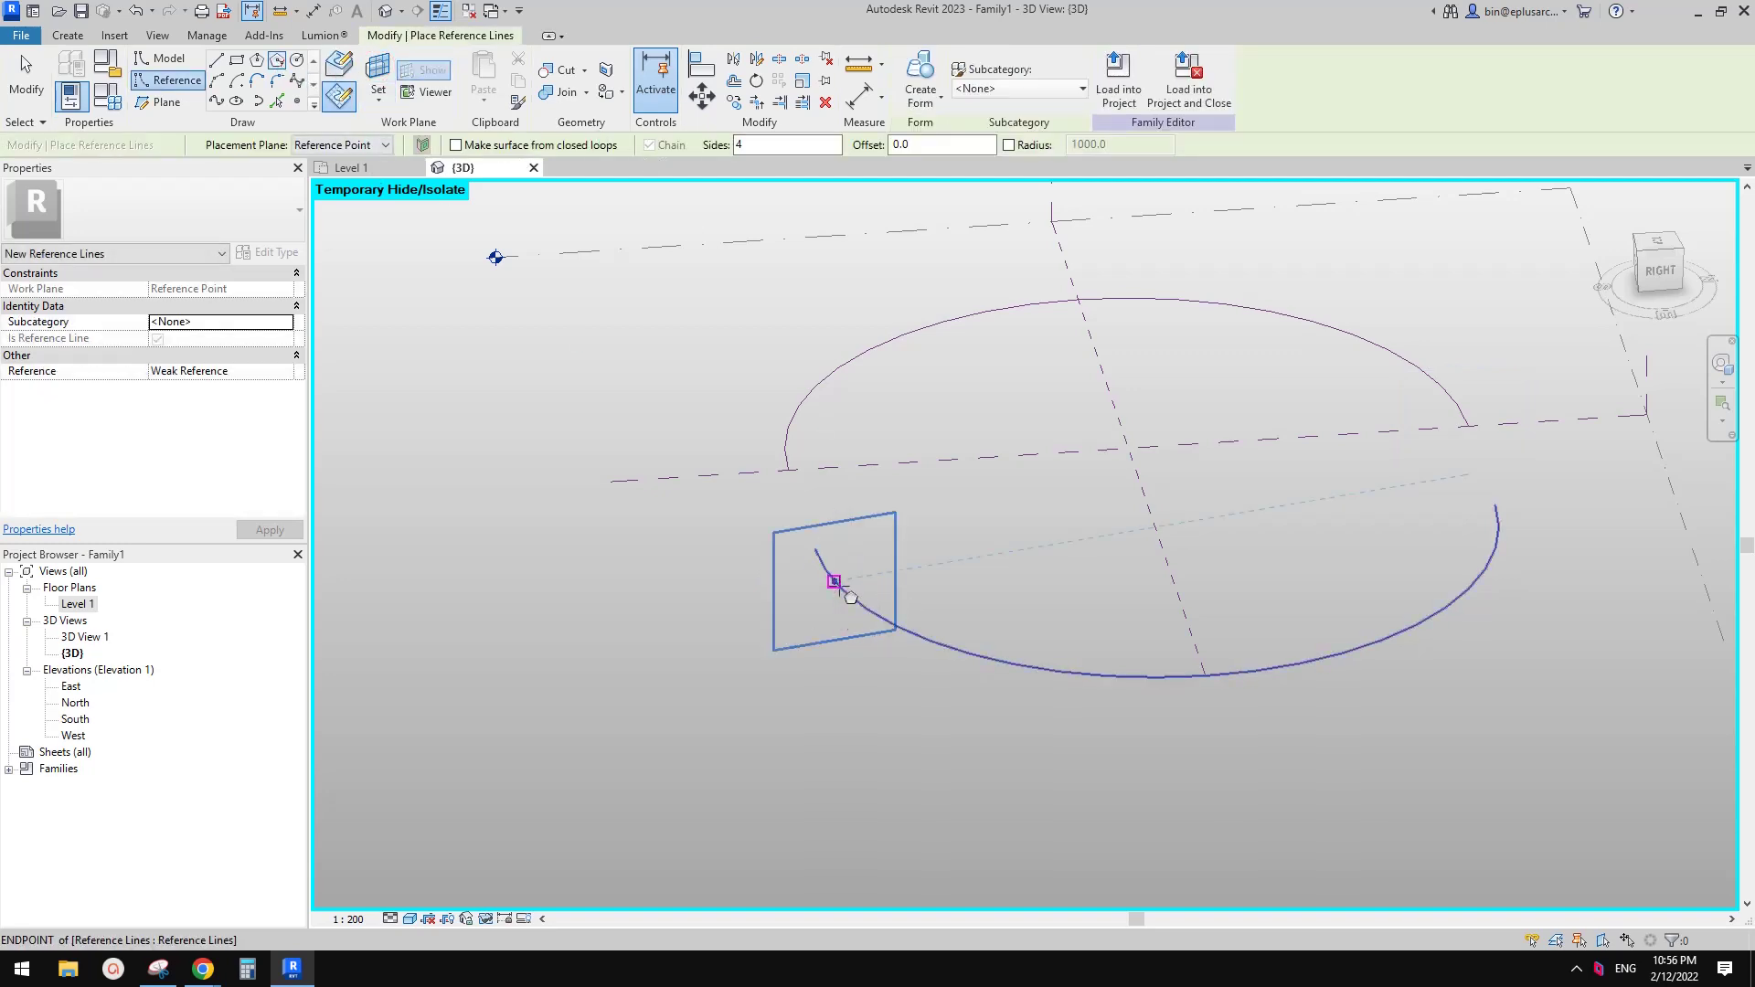
click(834, 582)
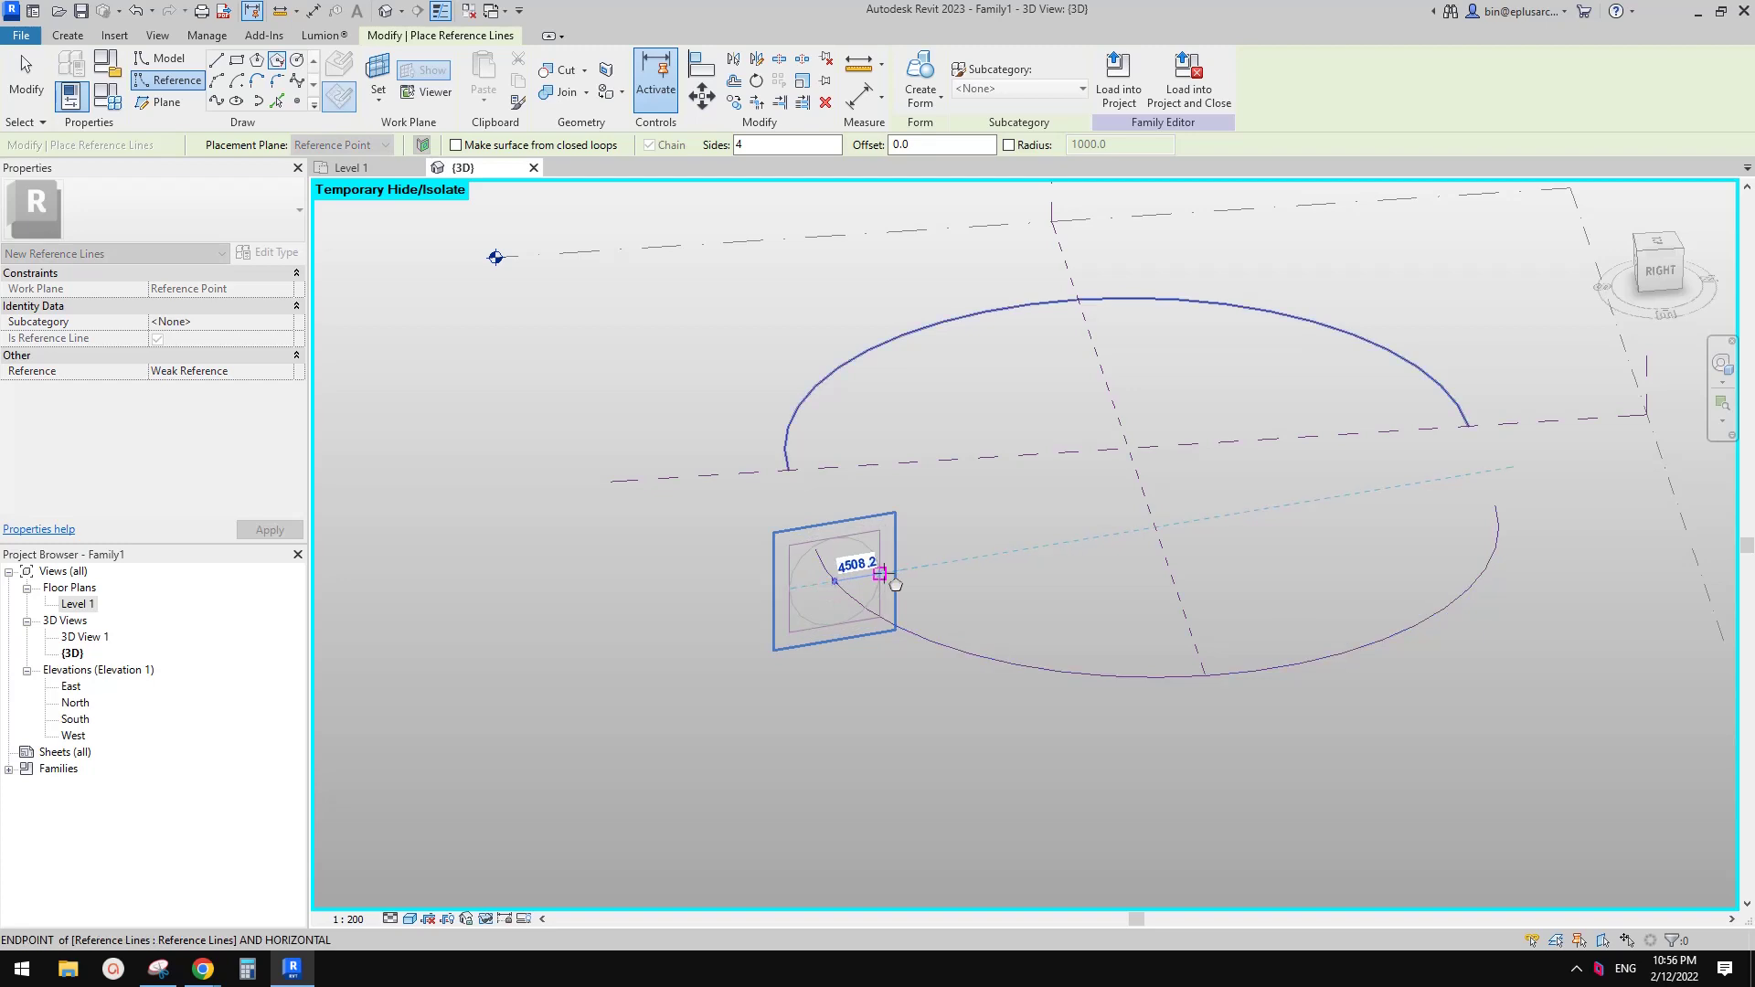
key(Escape)
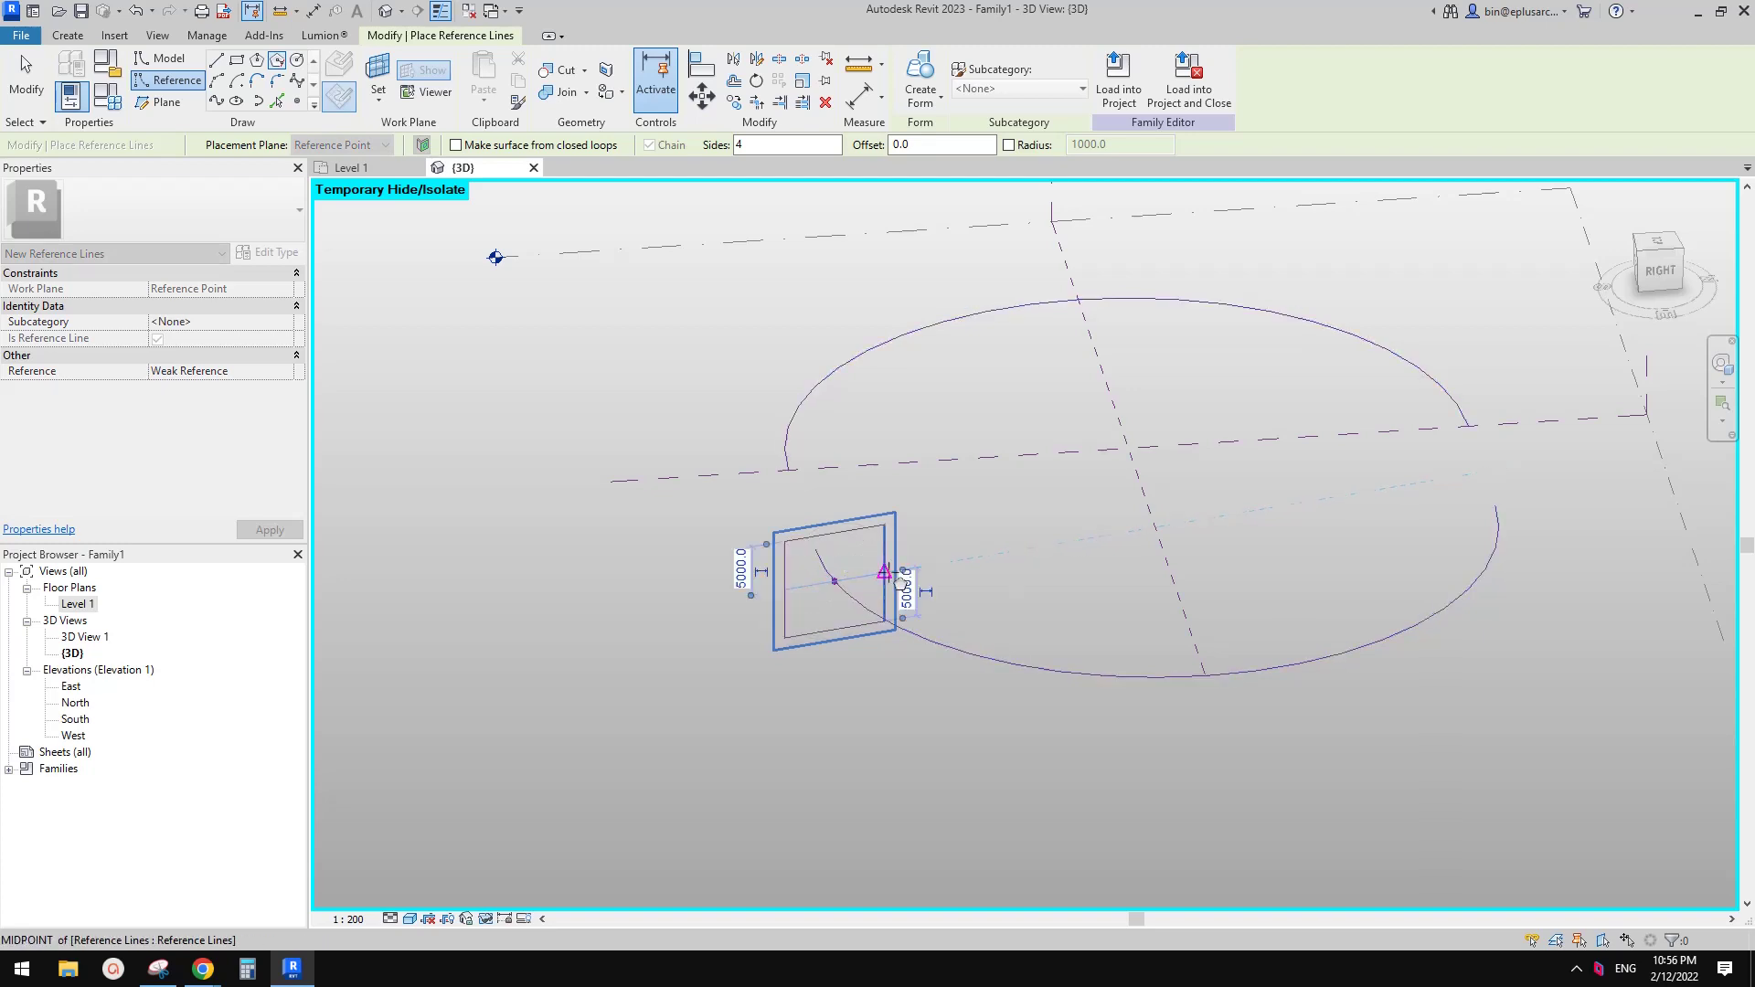
key(Escape)
click(846, 534)
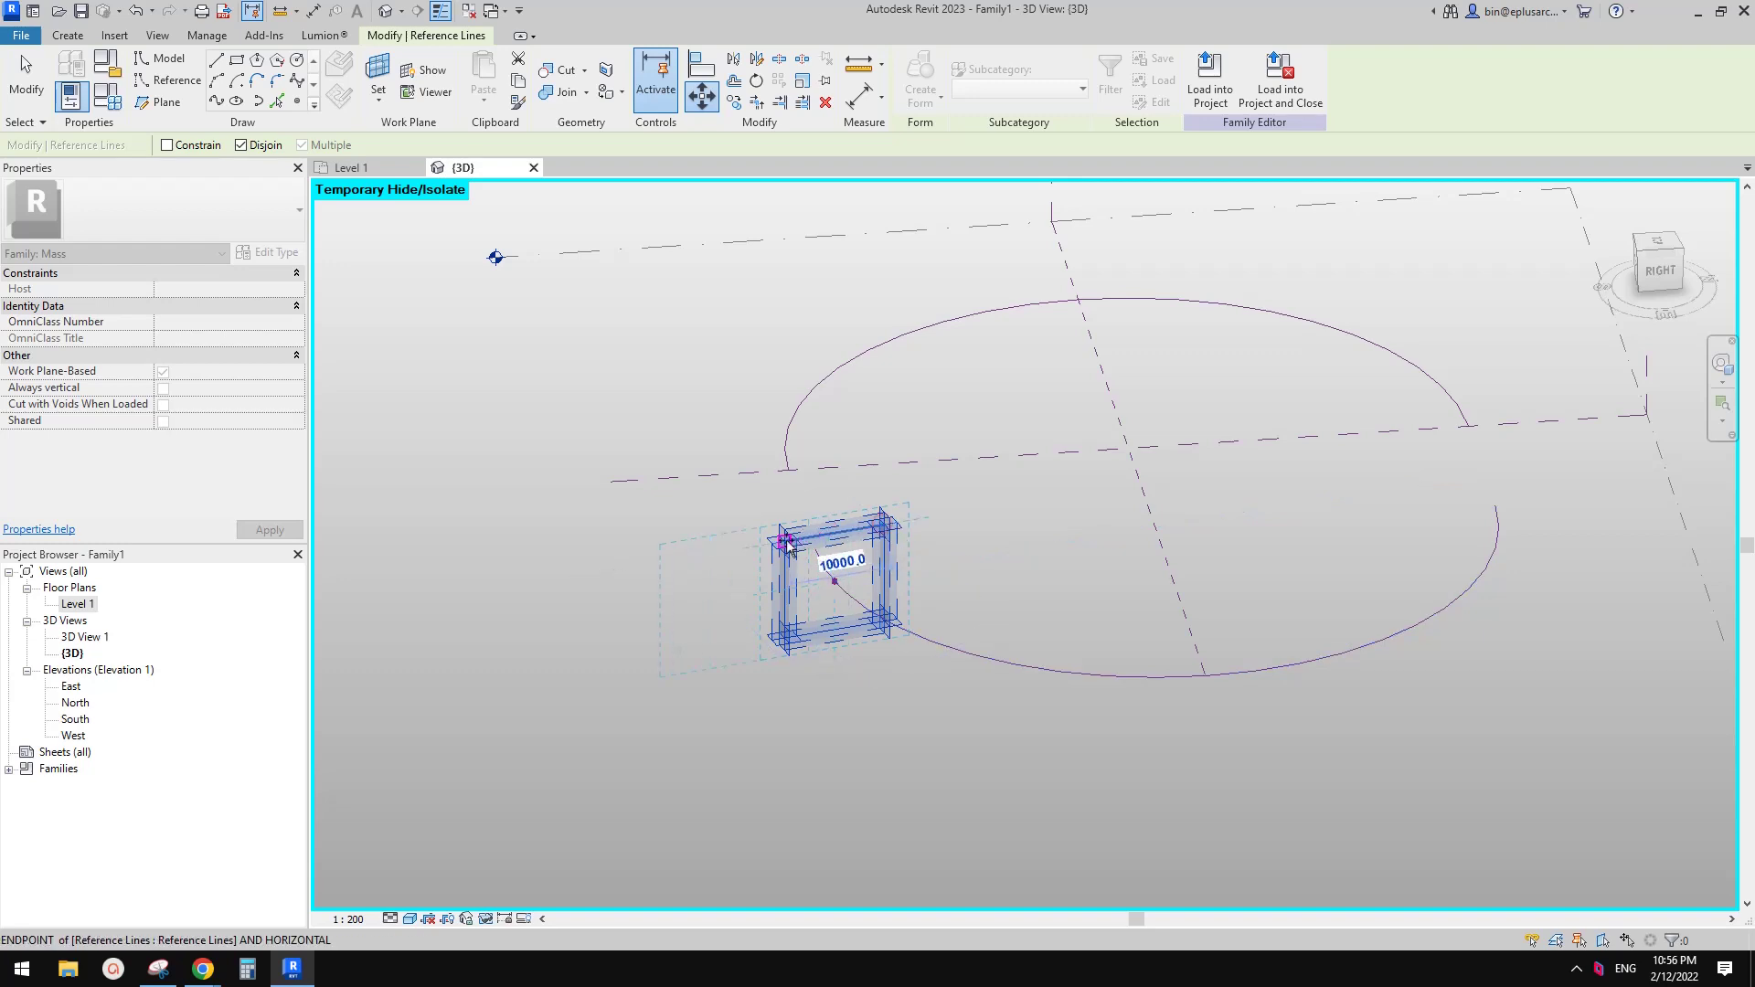
shift+middle_drag(897, 529, 744, 612)
Copy the reference point and its square about 59000 across to the right end of the front arc.
click(874, 559)
drag(627, 576, 869, 744)
key(r)
key(o)
click(914, 768)
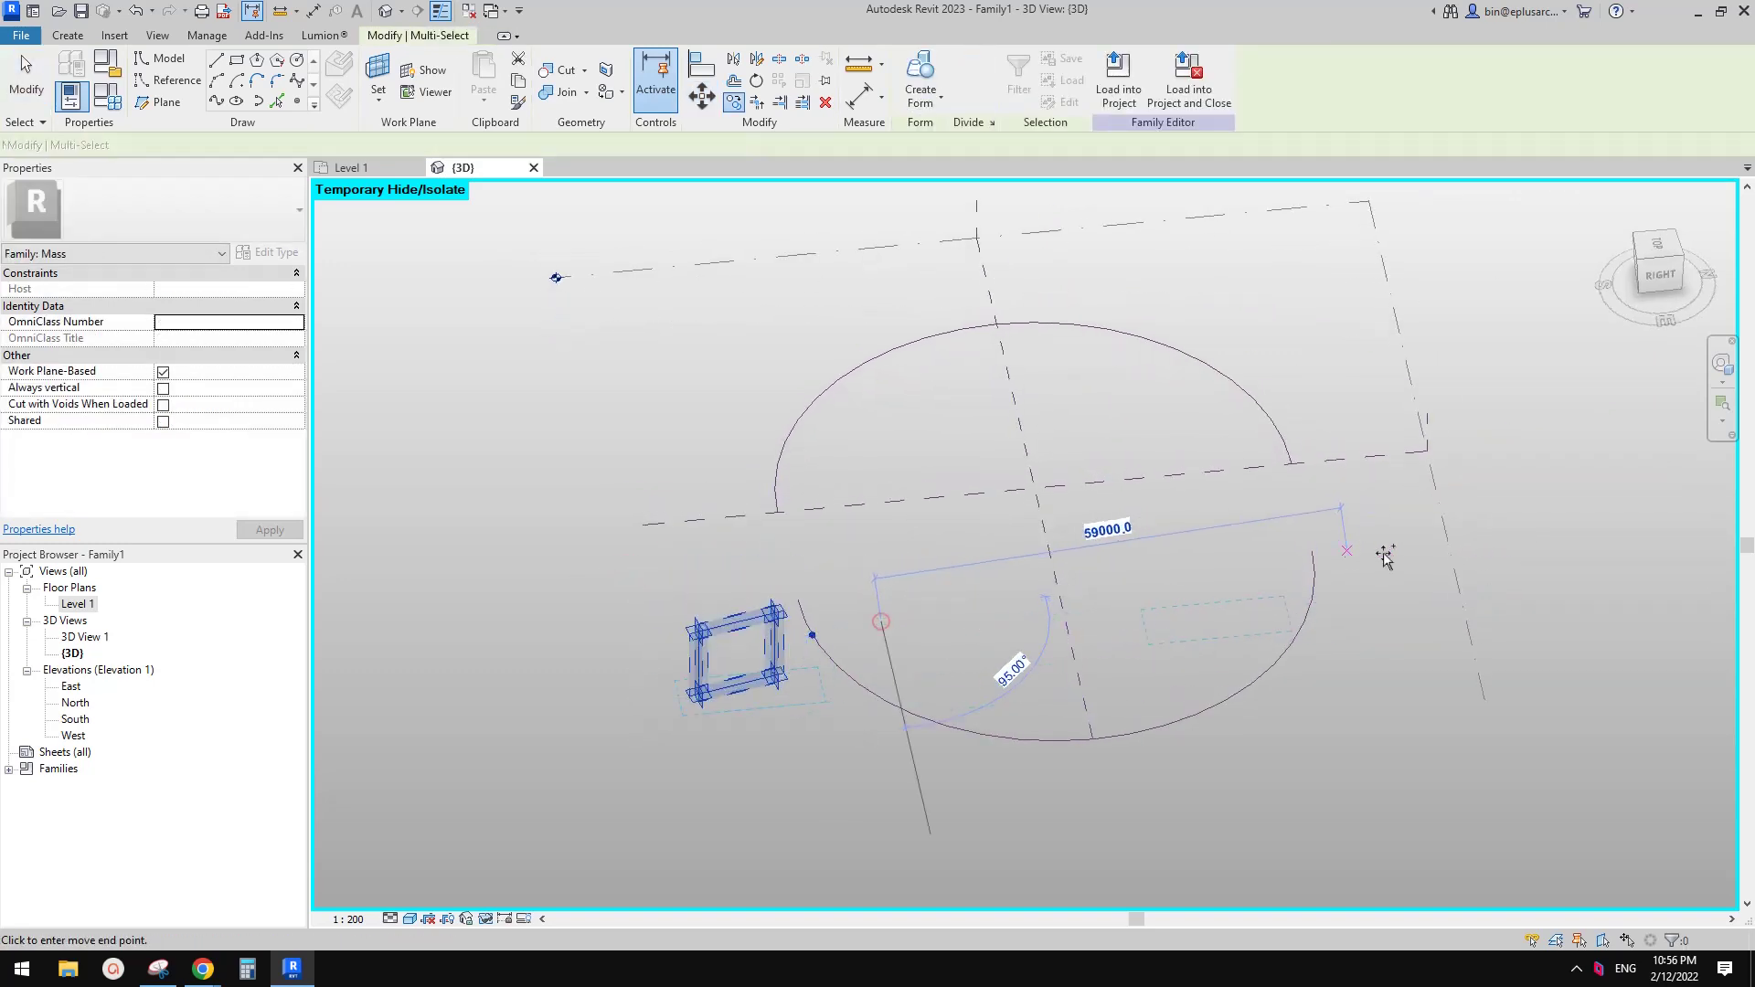
click(1380, 556)
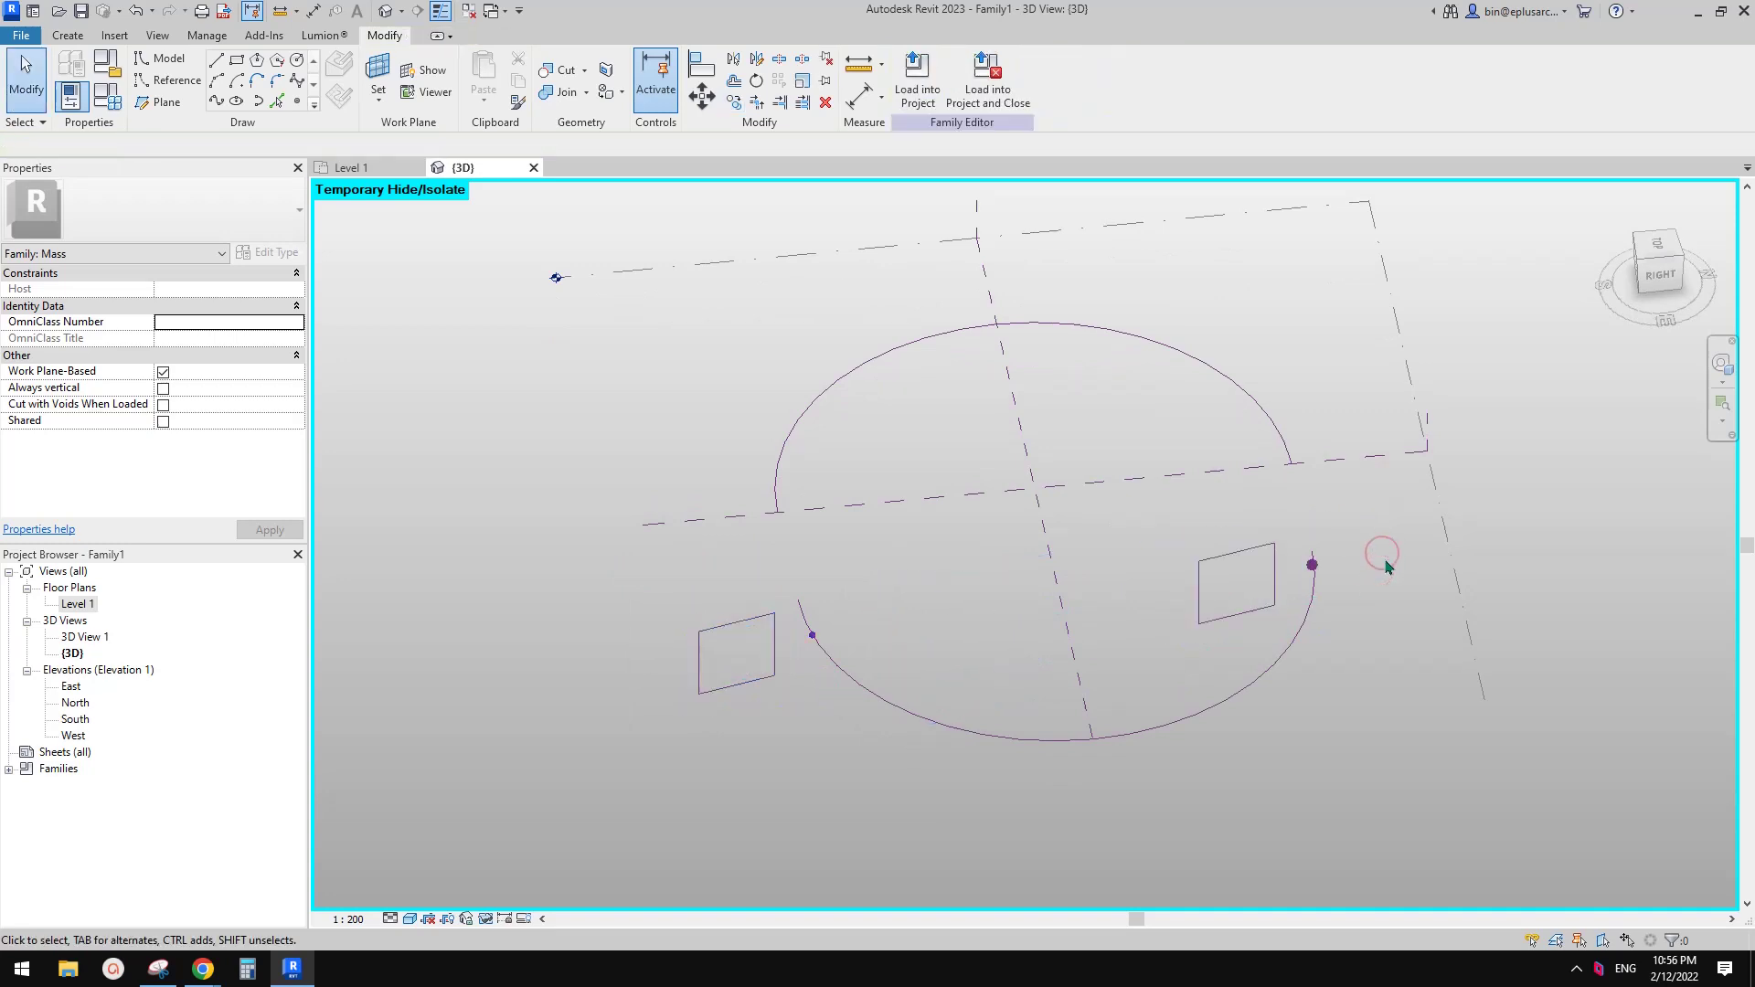
Move the copied square 10000 sideways and 10000 down so it sits directly below its reference point.
click(1280, 572)
key(r)
key(o)
click(1163, 702)
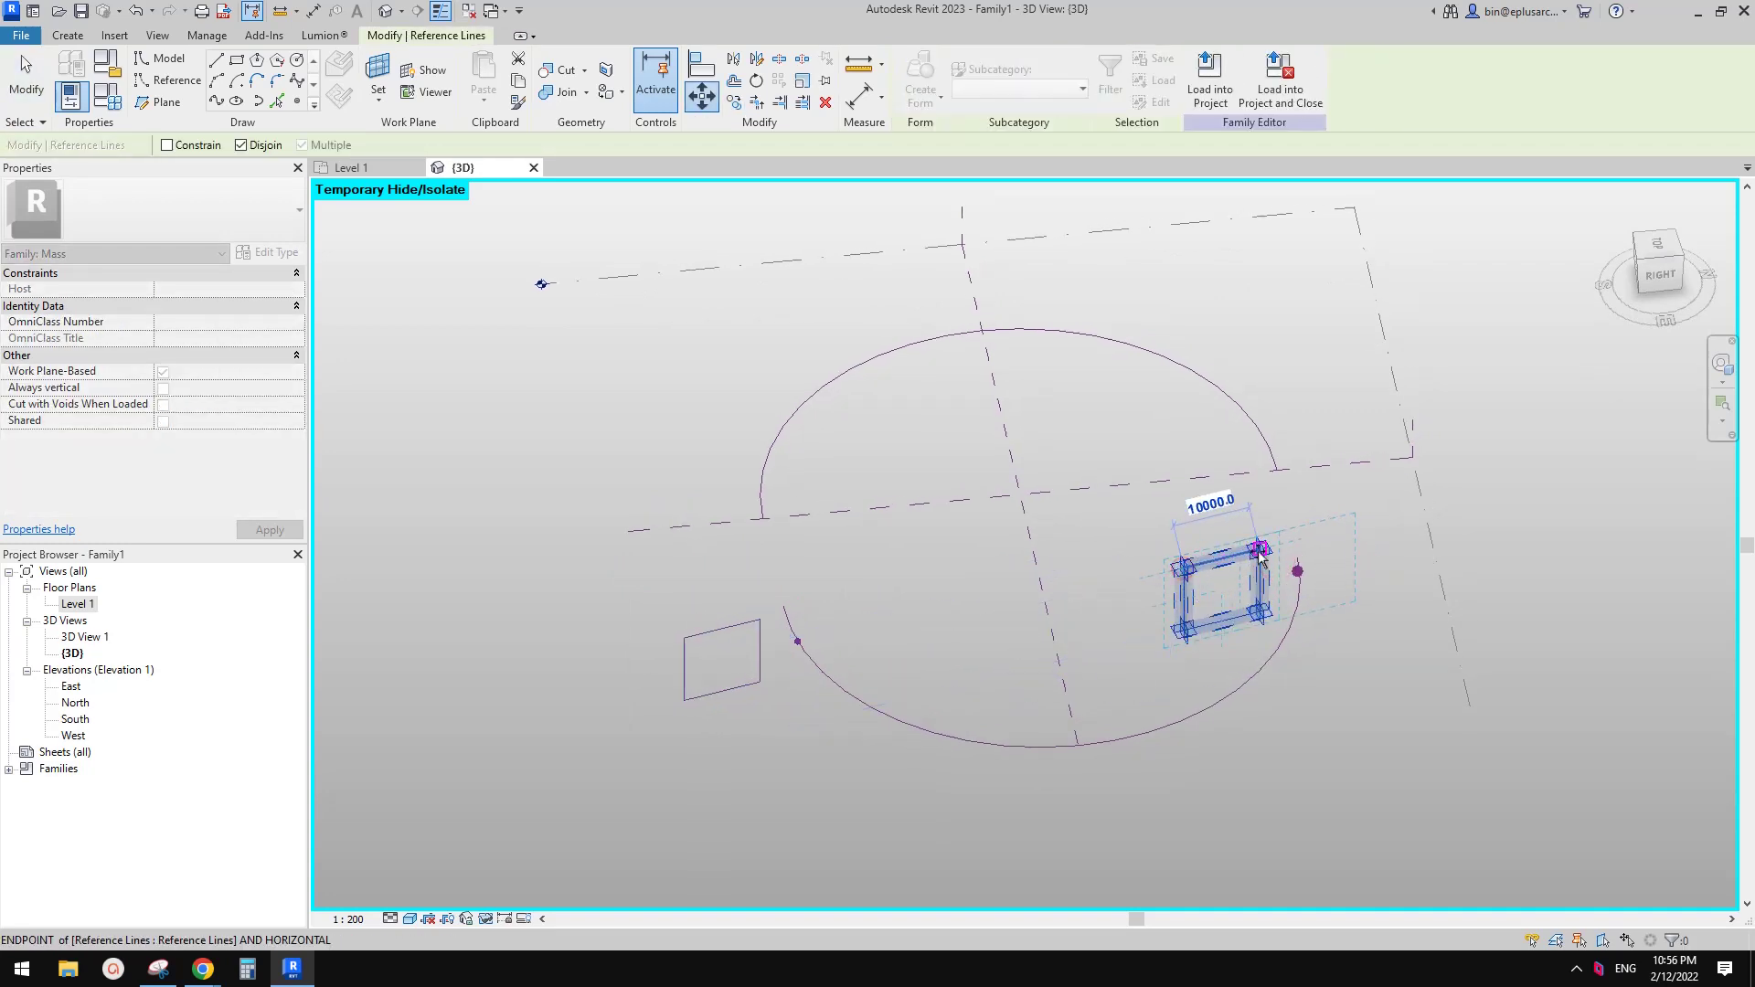
click(1314, 473)
middle_drag(1298, 548, 1252, 499)
key(m)
key(v)
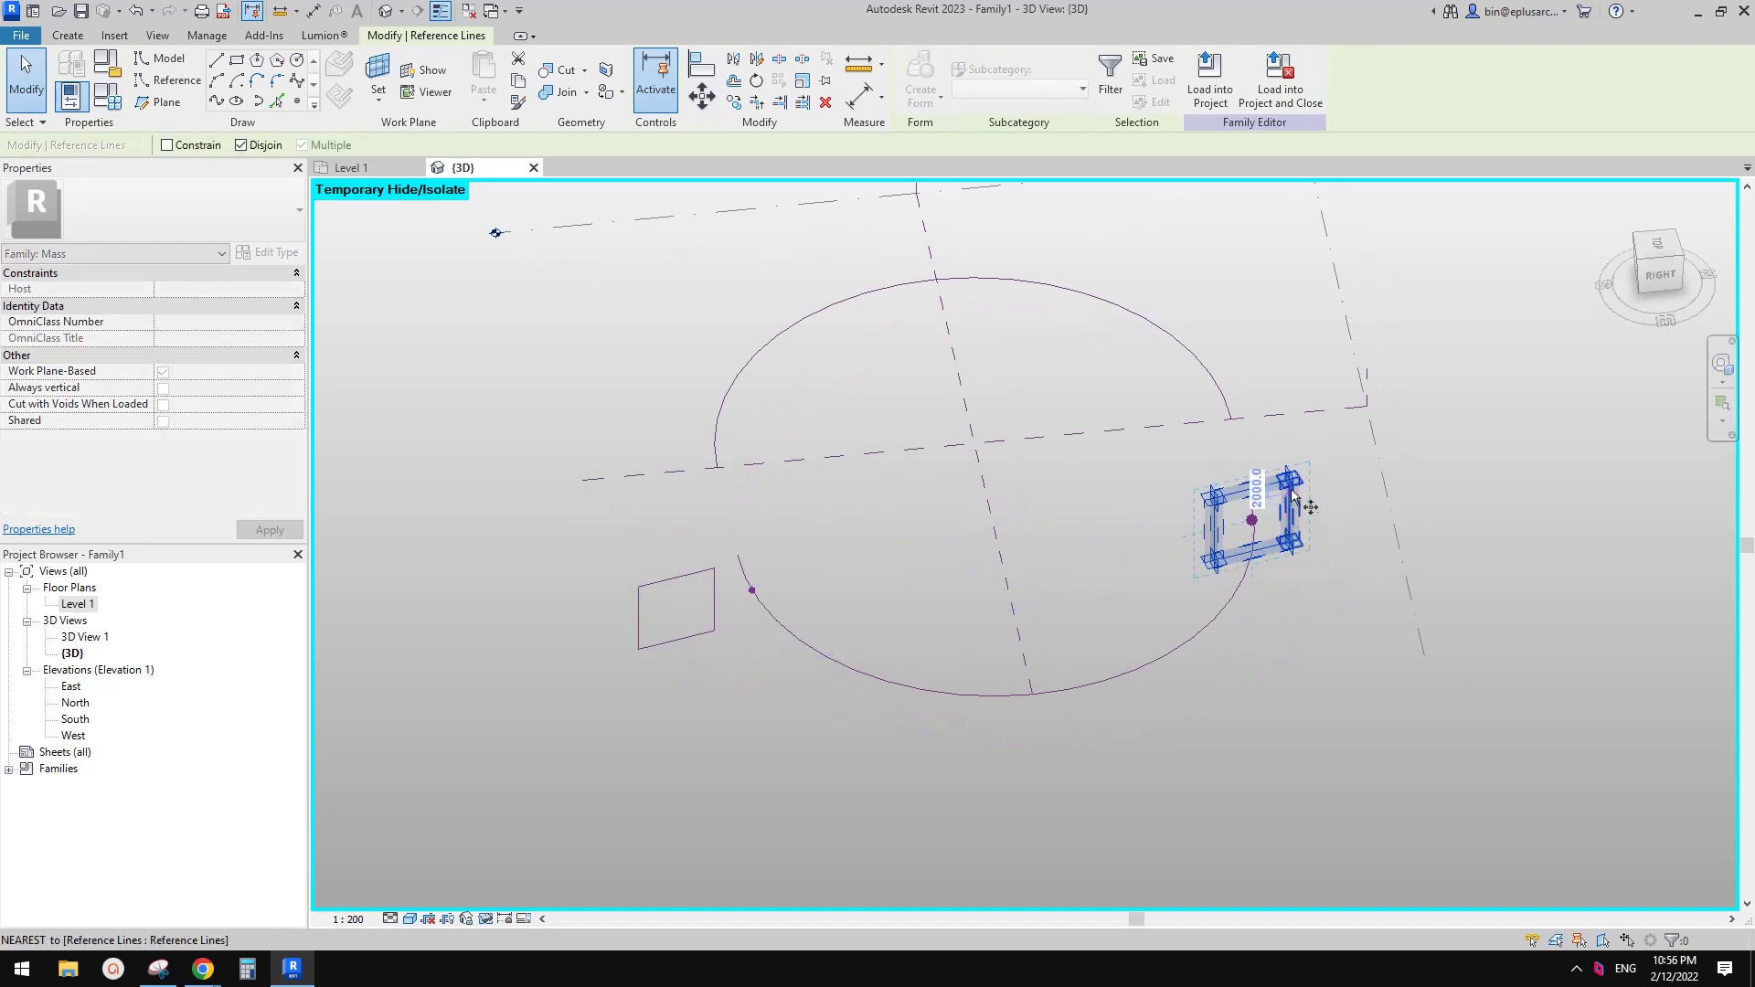
click(1289, 478)
key(Escape)
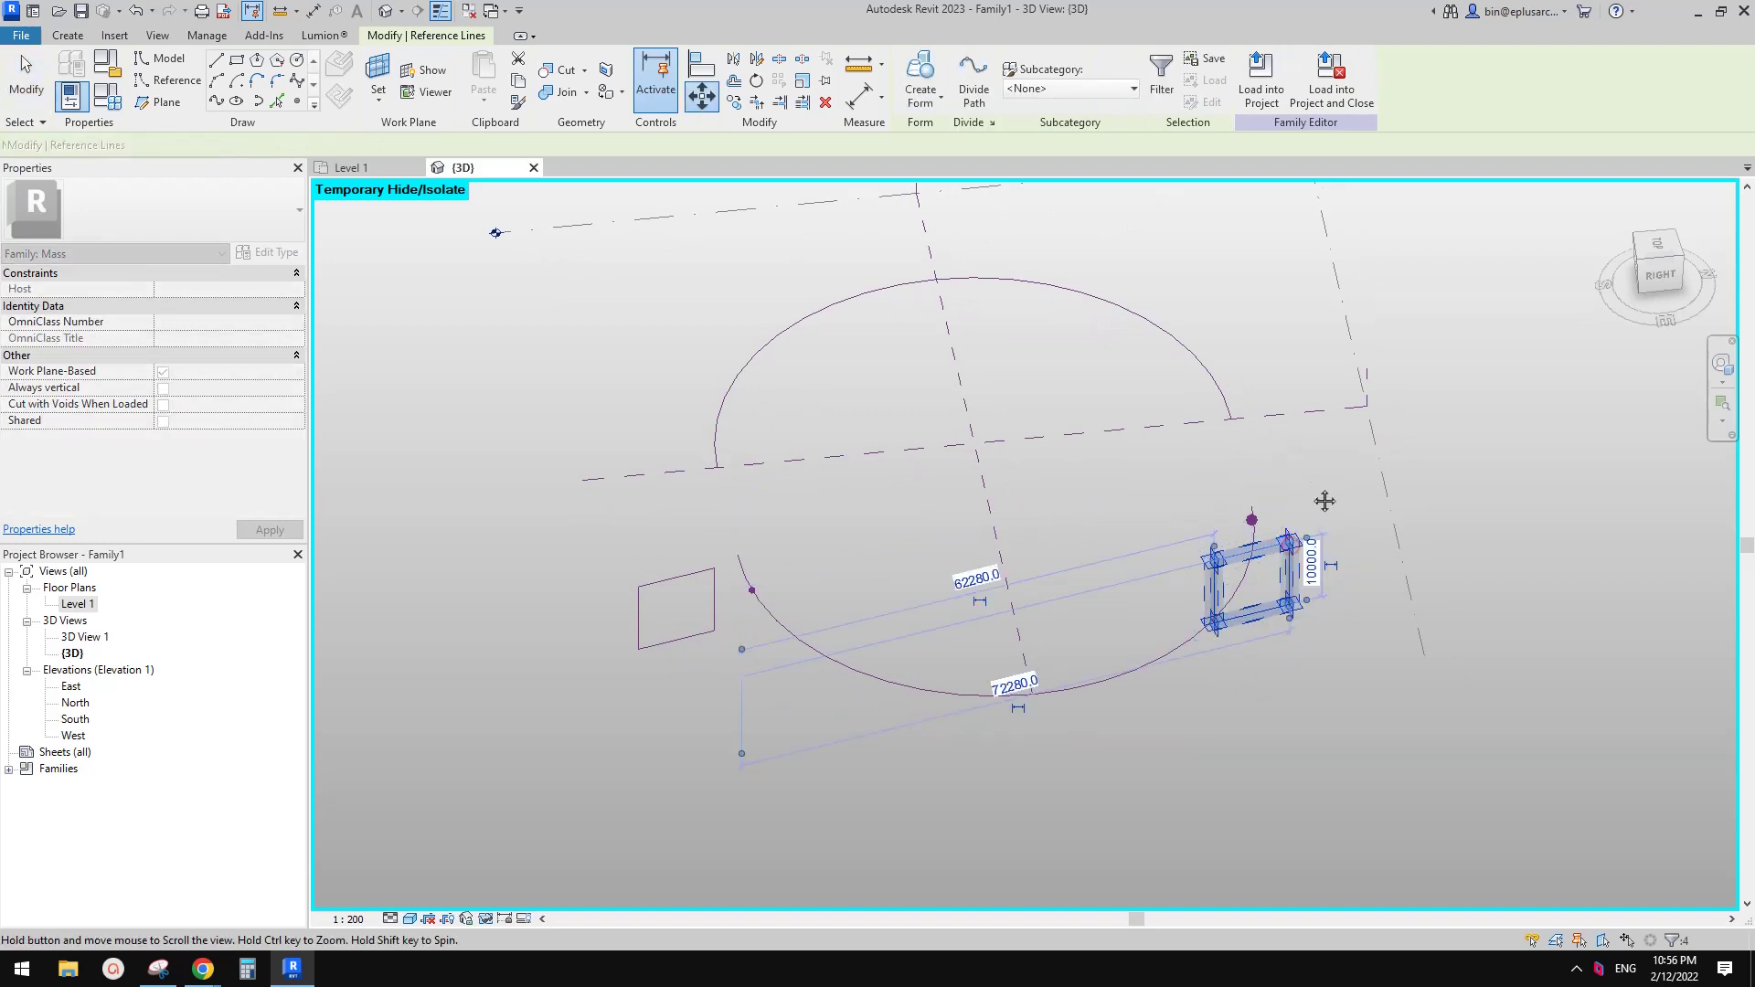
Copy the right reference point and its lowered square to a spot outside the front arc.
drag(1148, 475, 1385, 699)
key(m)
key(v)
click(1346, 573)
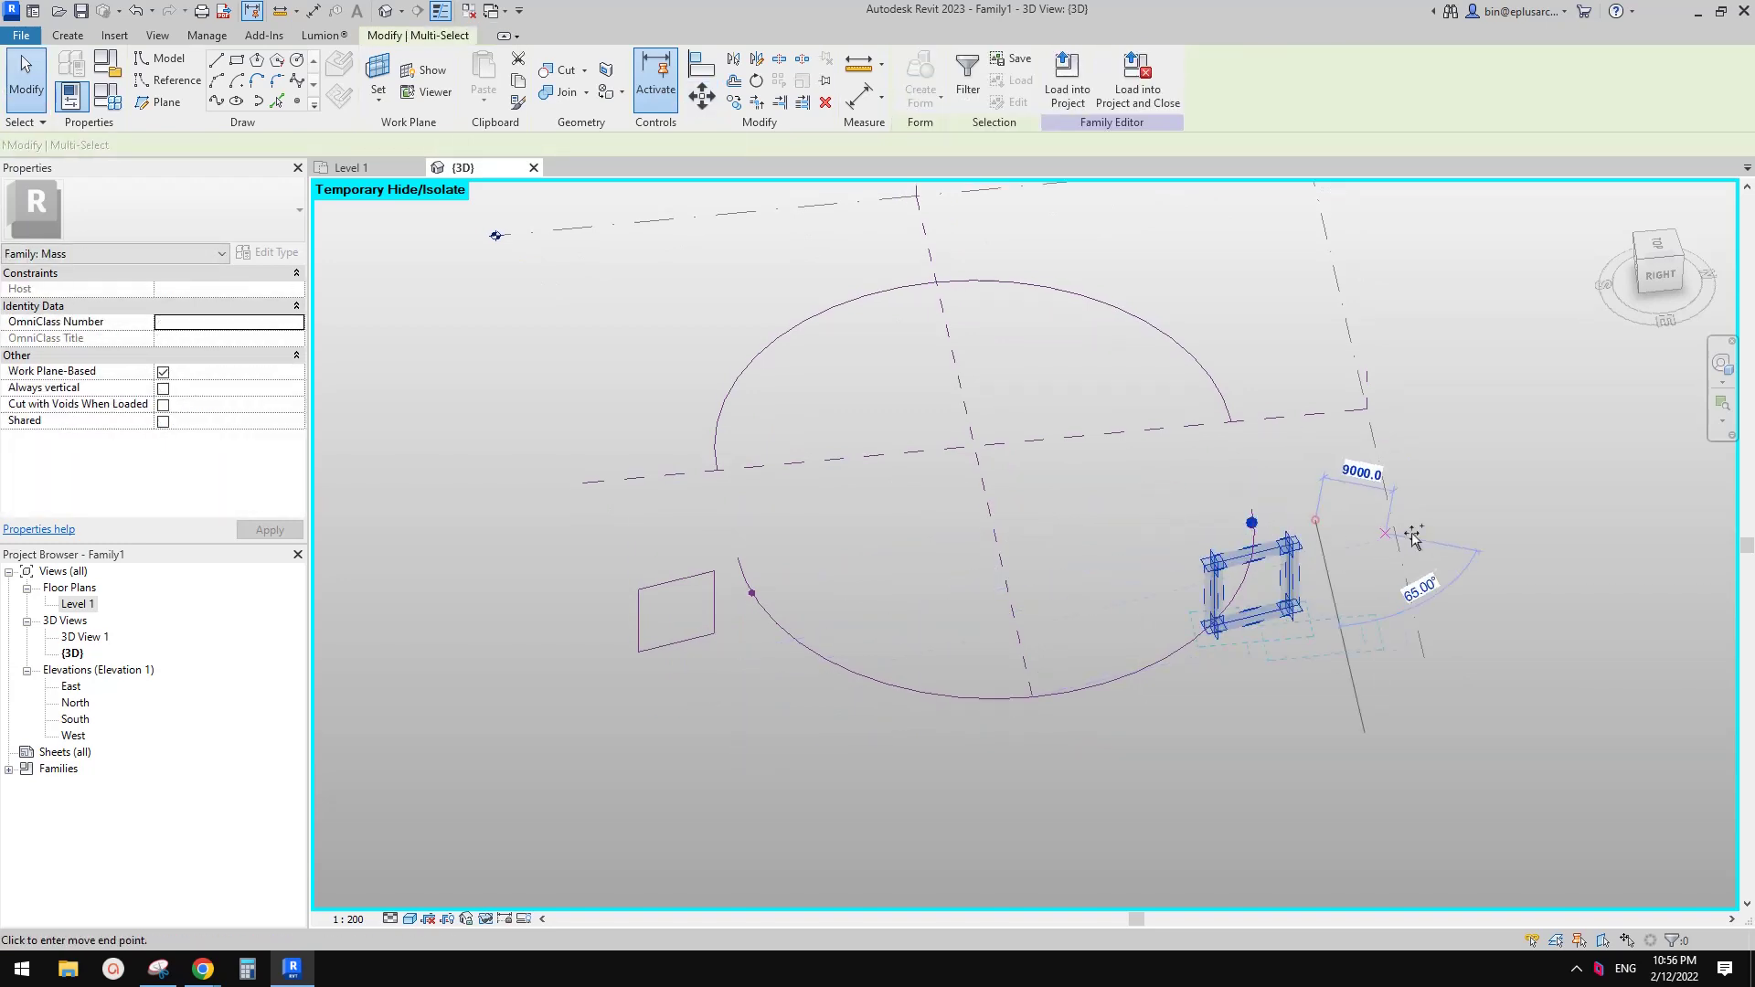
click(1440, 585)
Rehost the original right point at the front arc's right end and slide the left point to the opposite end, parameter 1.
click(1253, 523)
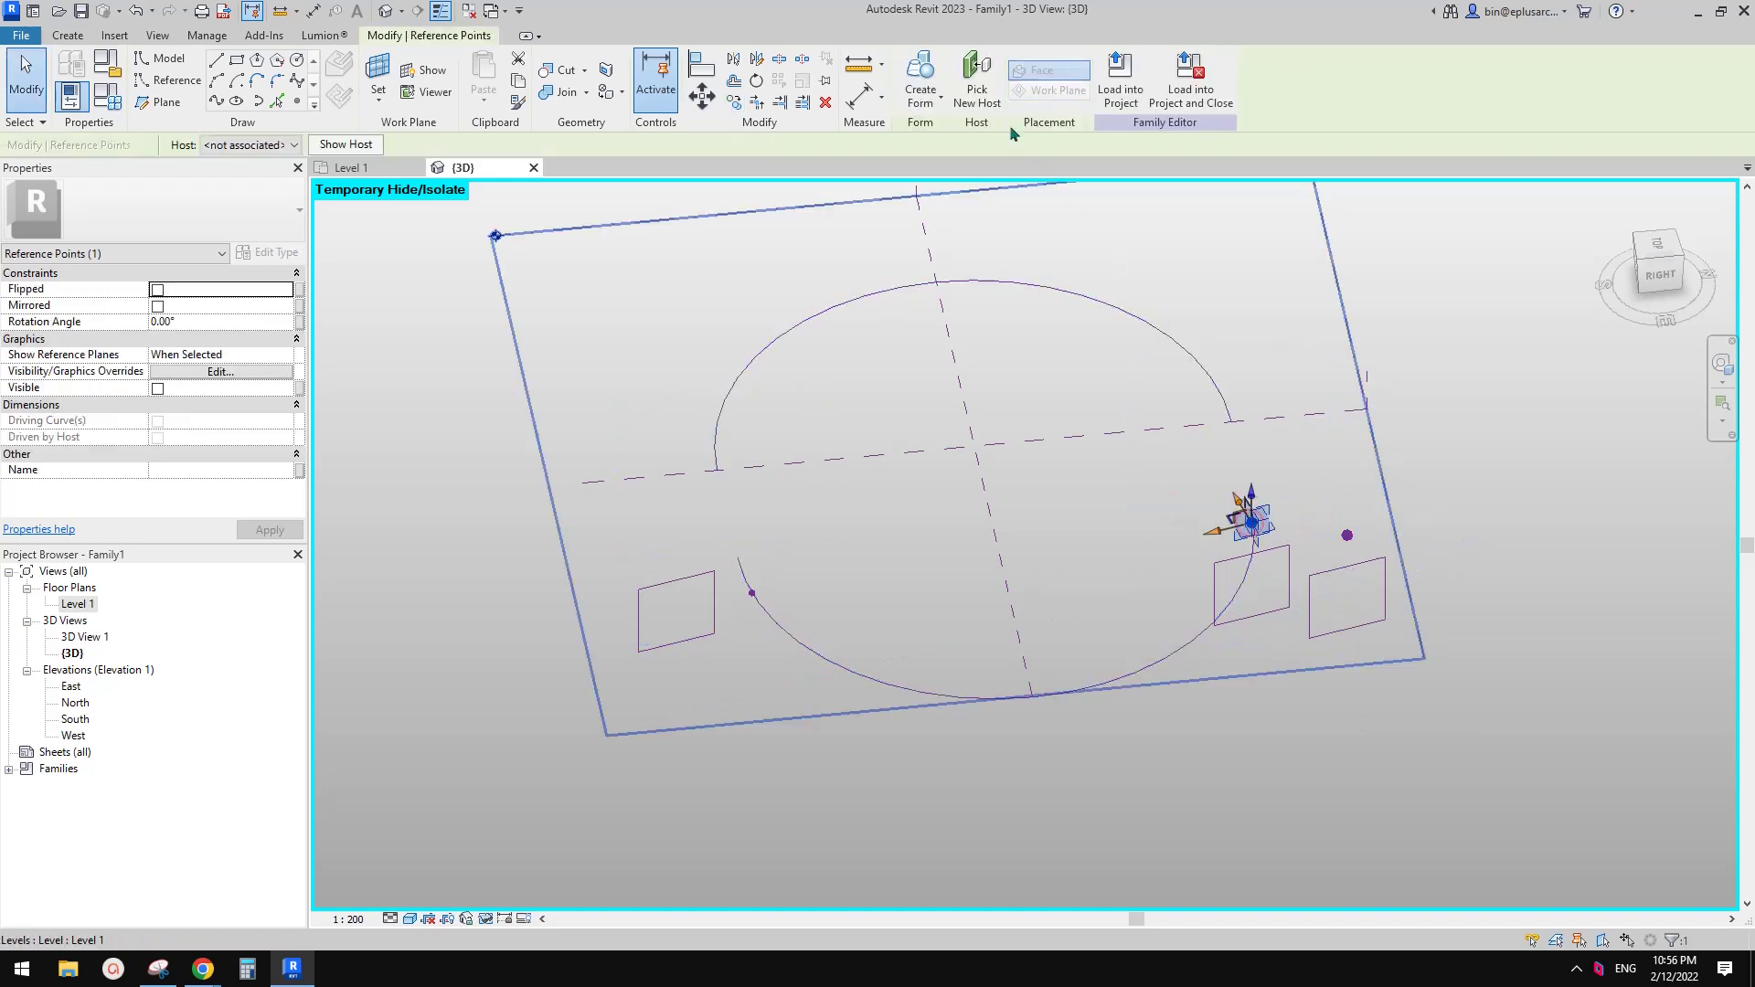
drag(1252, 523, 1333, 546)
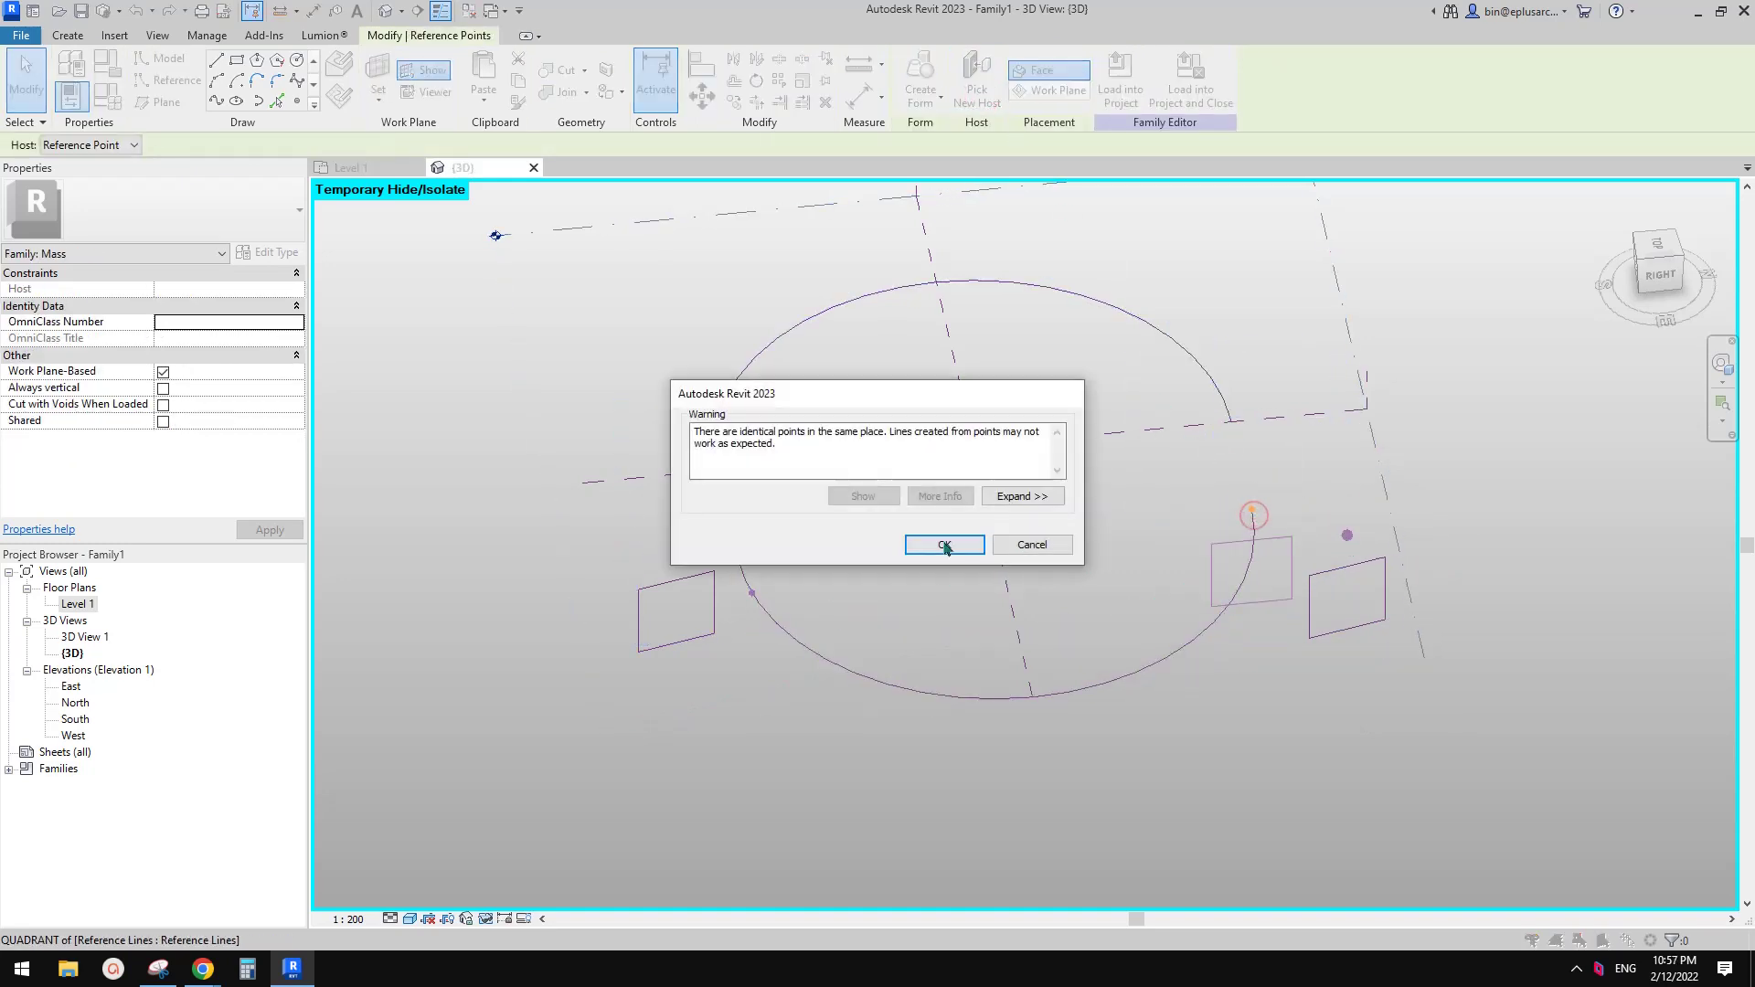
click(943, 543)
drag(750, 594, 728, 514)
Copy the left point with its square and rehost the copied point on the front arc just inside the left end.
drag(511, 508, 811, 607)
key(c)
key(o)
click(728, 594)
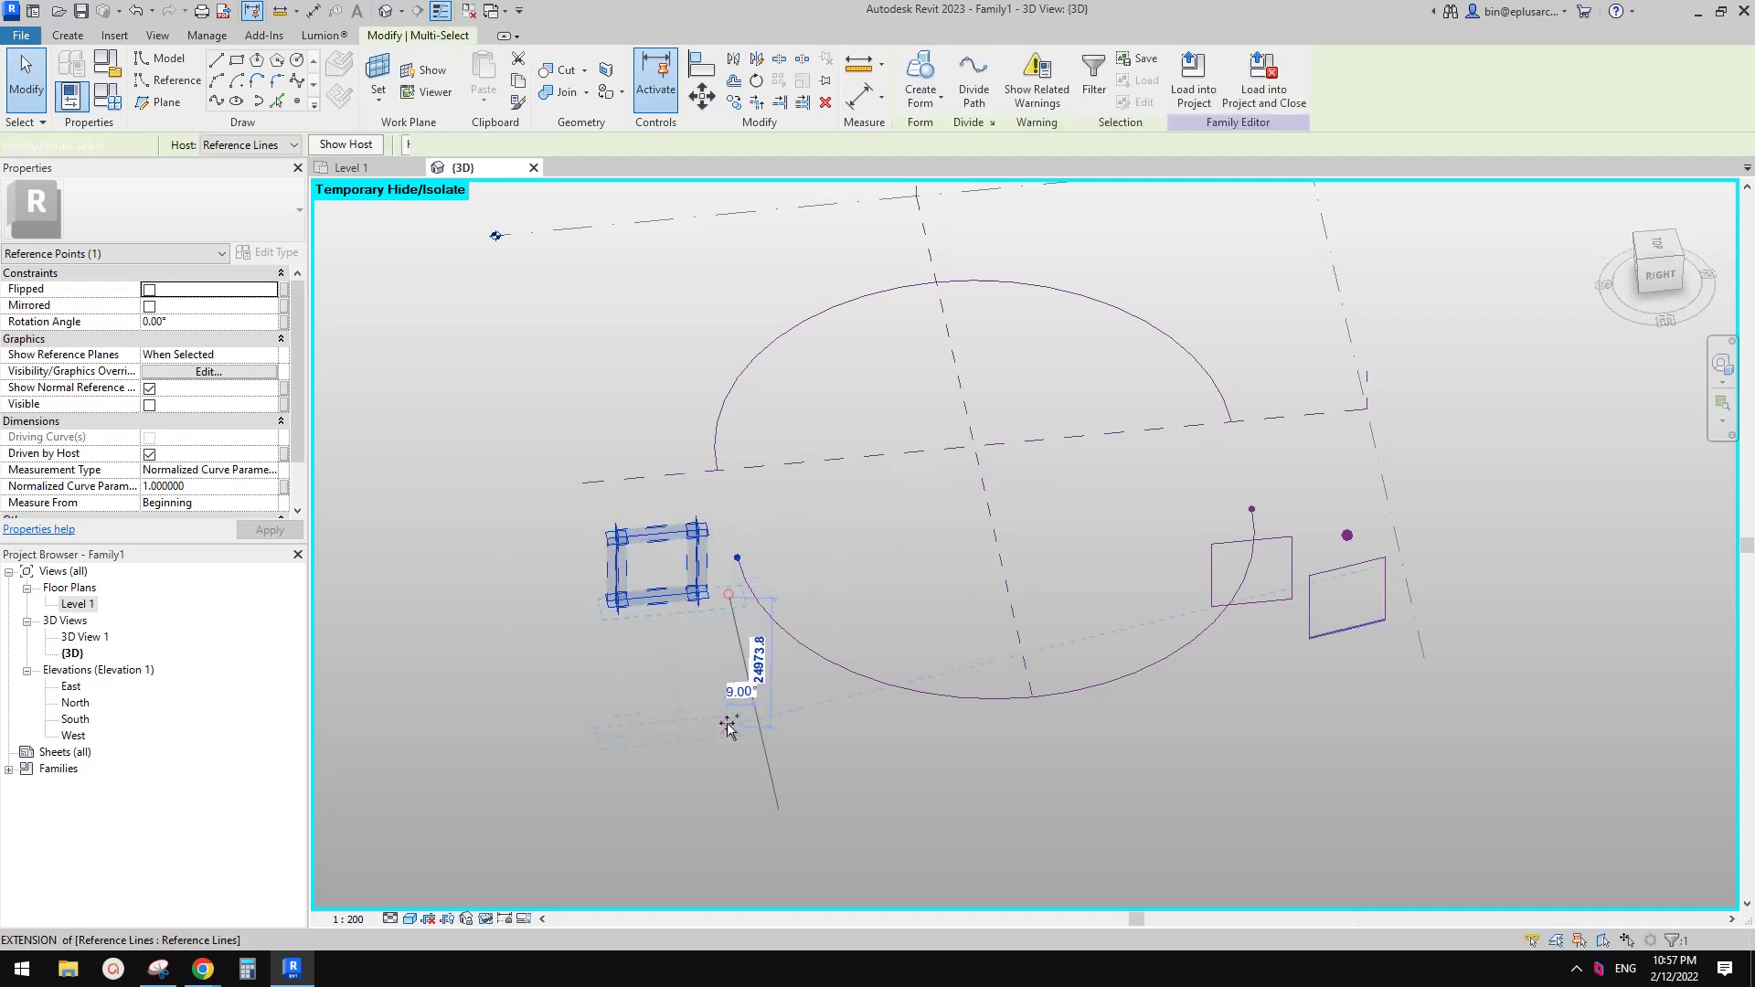
click(728, 720)
click(740, 702)
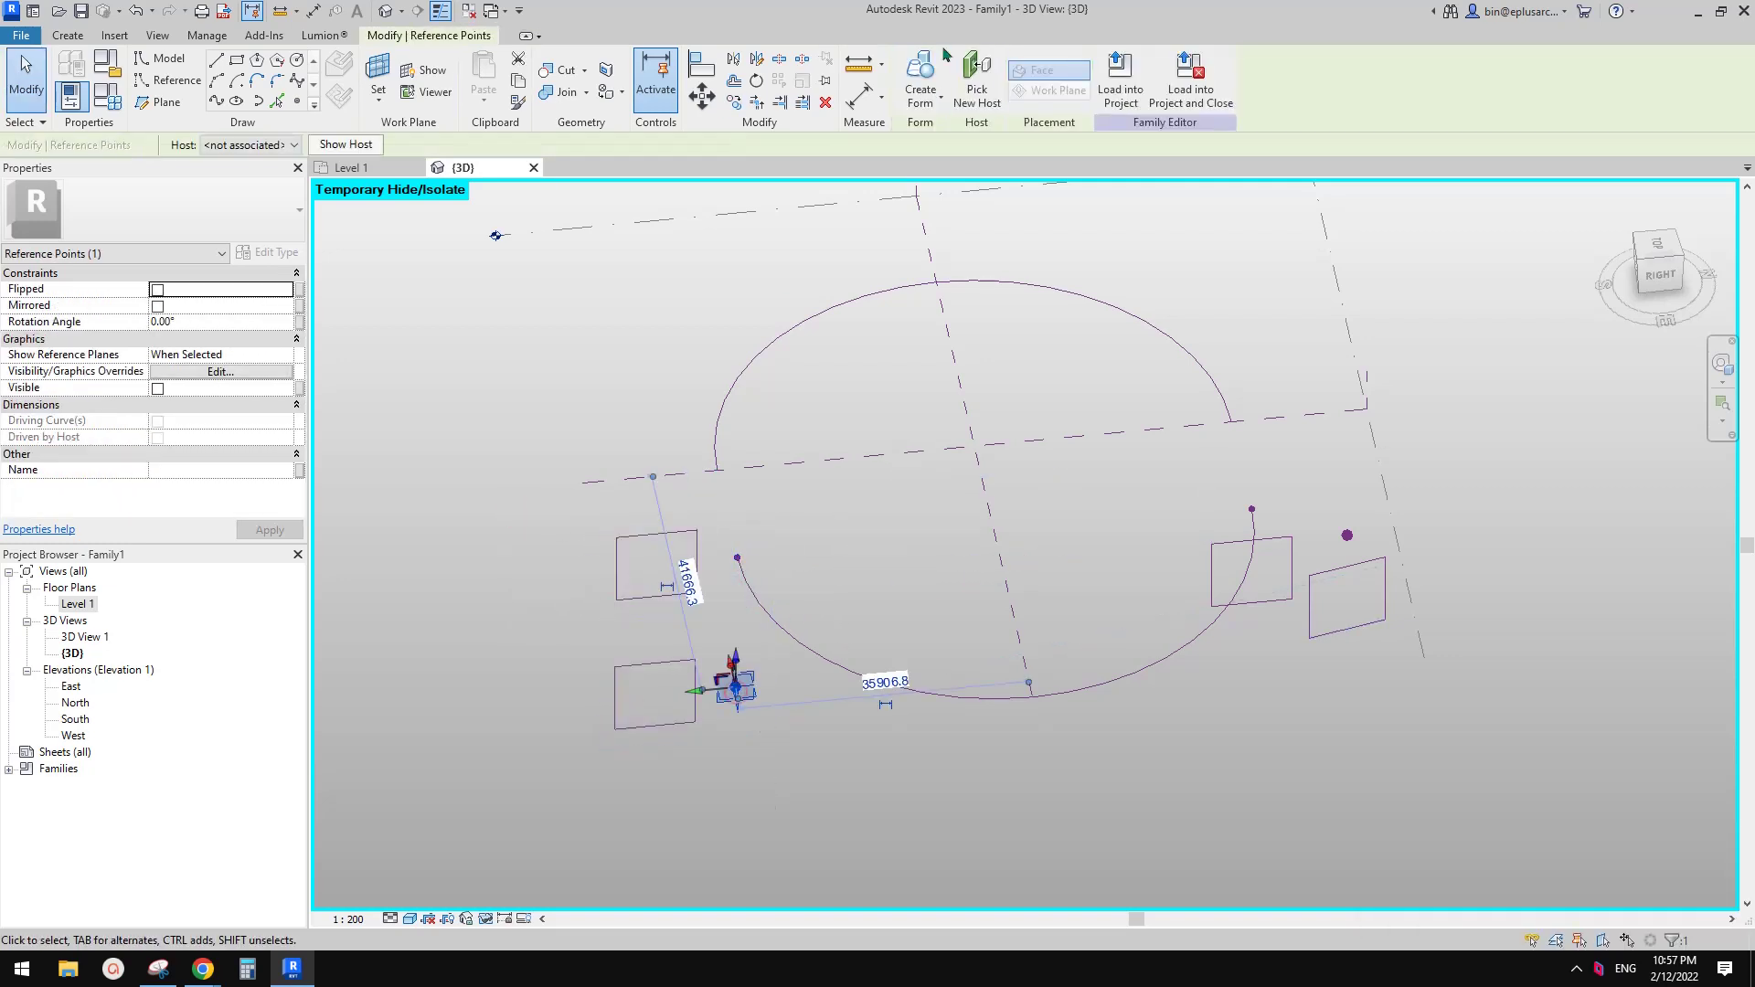
drag(736, 686, 749, 587)
Rehost the loose point outside the arc onto the front arc, a short way inside its right end.
click(1497, 546)
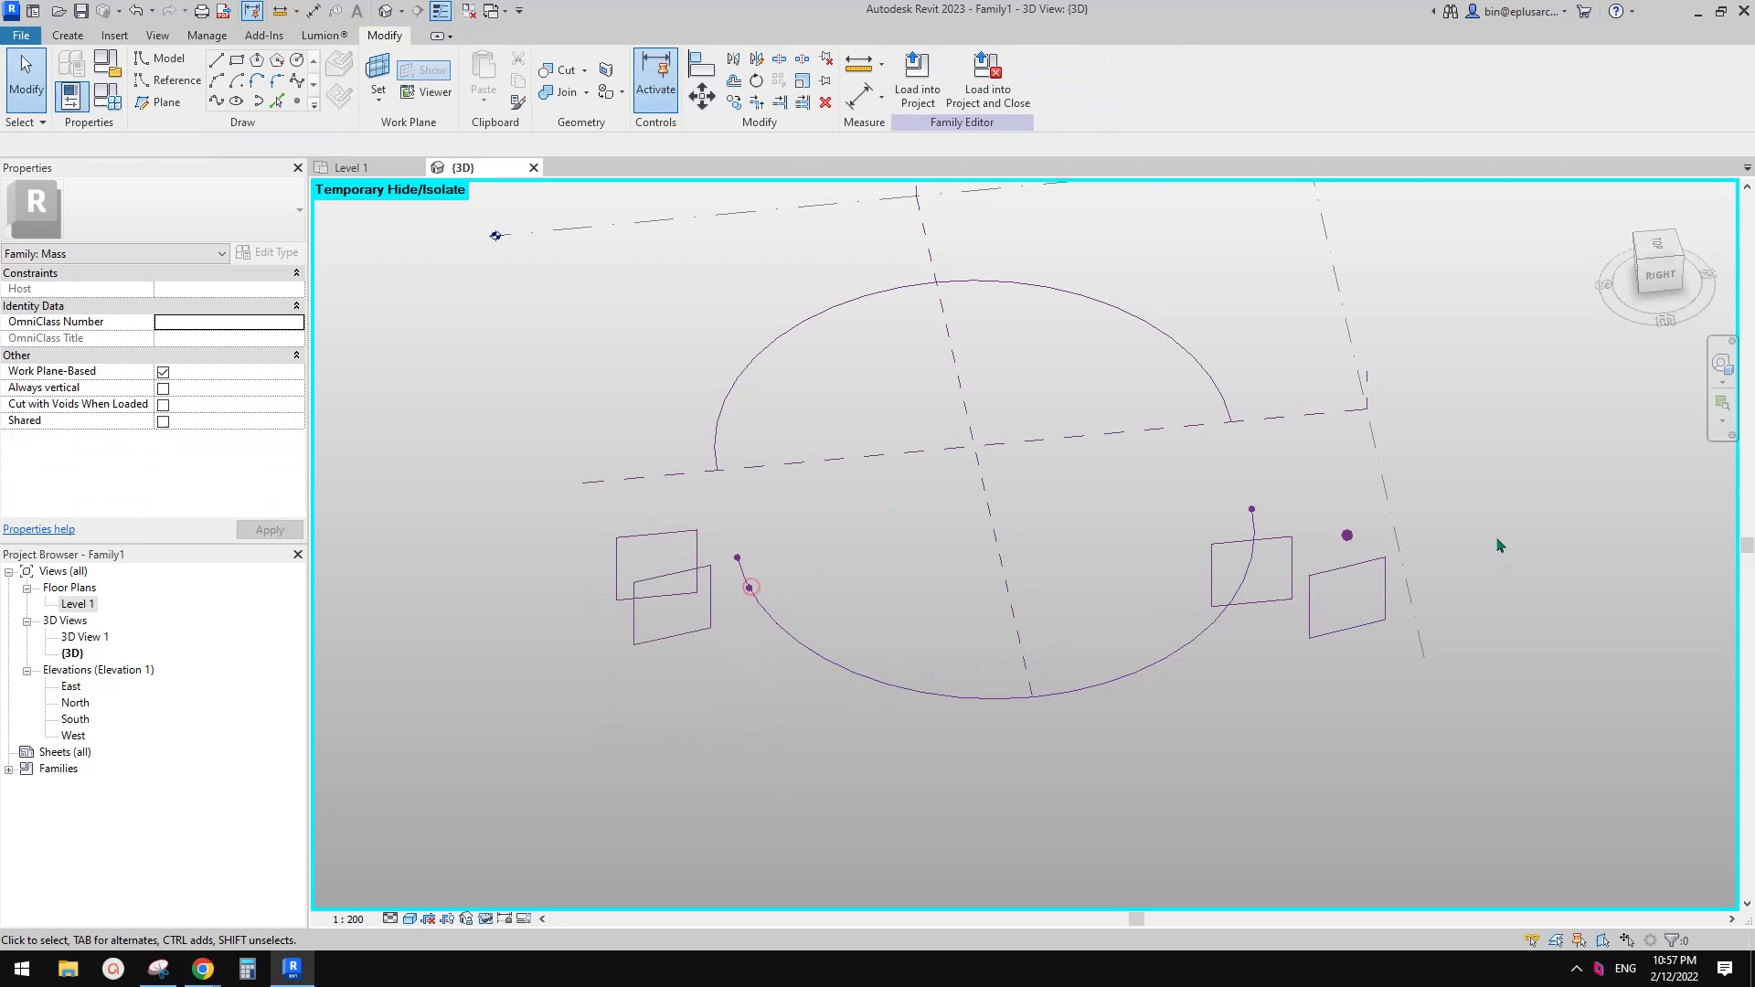
click(1348, 535)
click(977, 75)
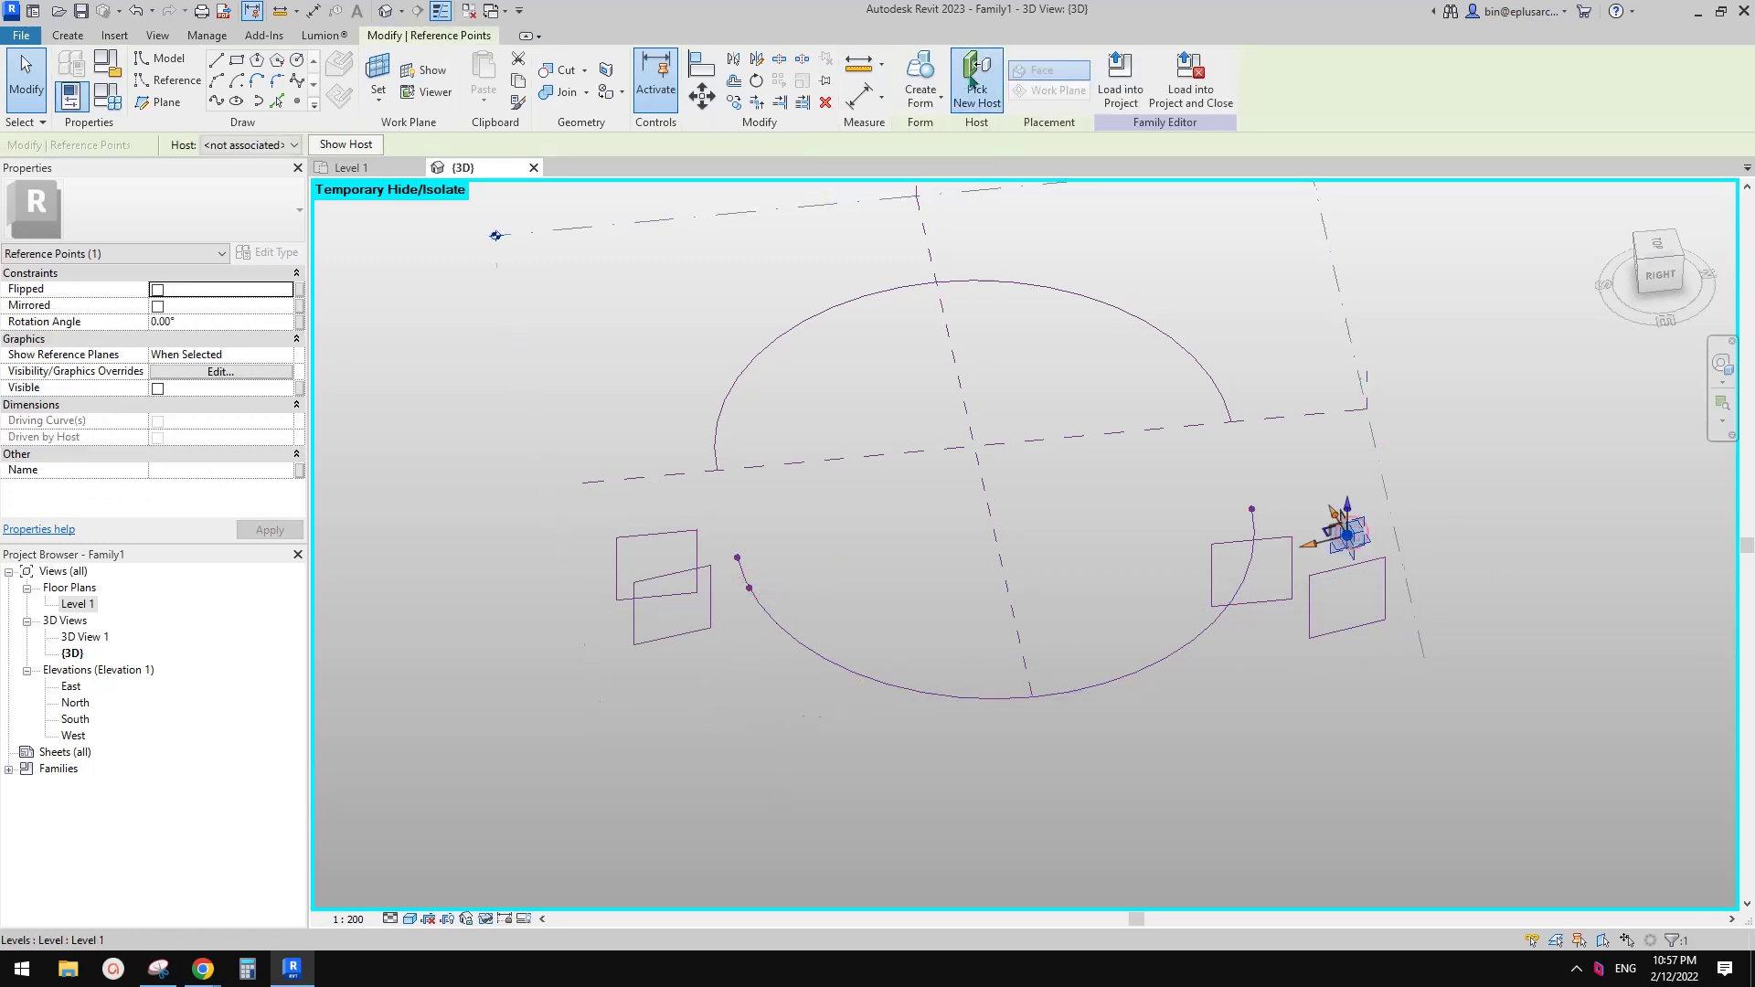
click(1209, 624)
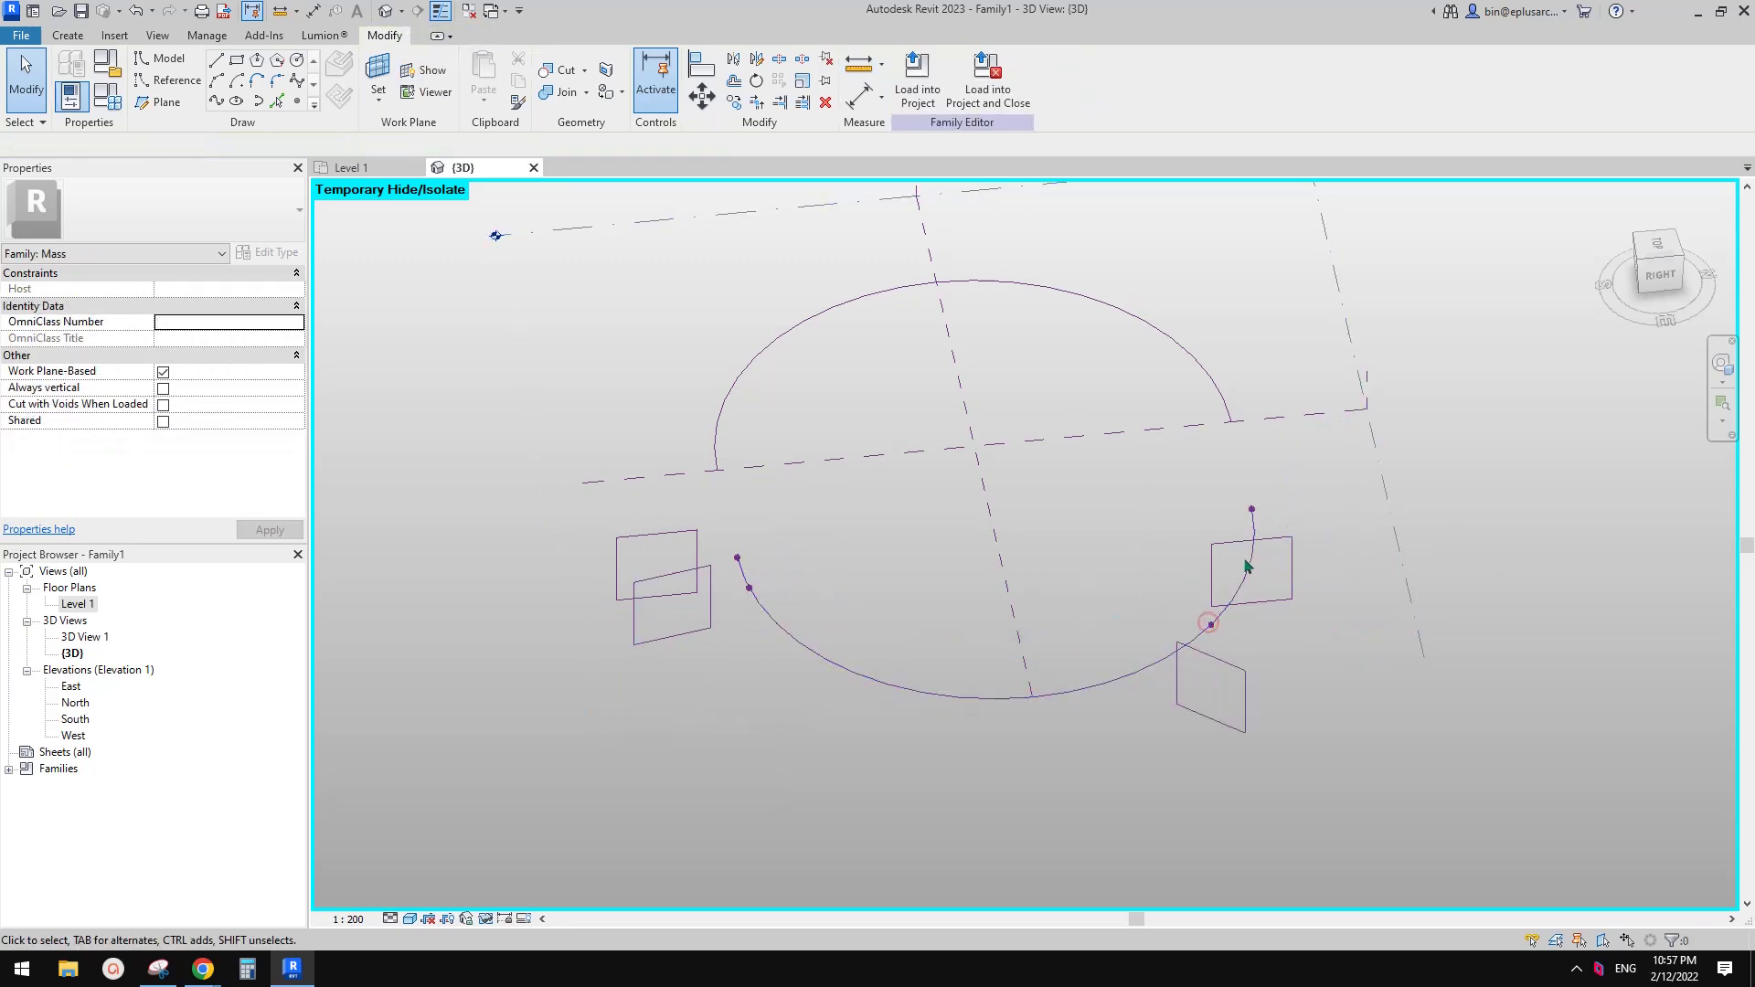
Create a solid form from the four square profiles with the front arc as its path.
click(1210, 630)
click(1260, 651)
key(Tab)
click(1244, 677)
key(Tab)
ctrl+click(1287, 539)
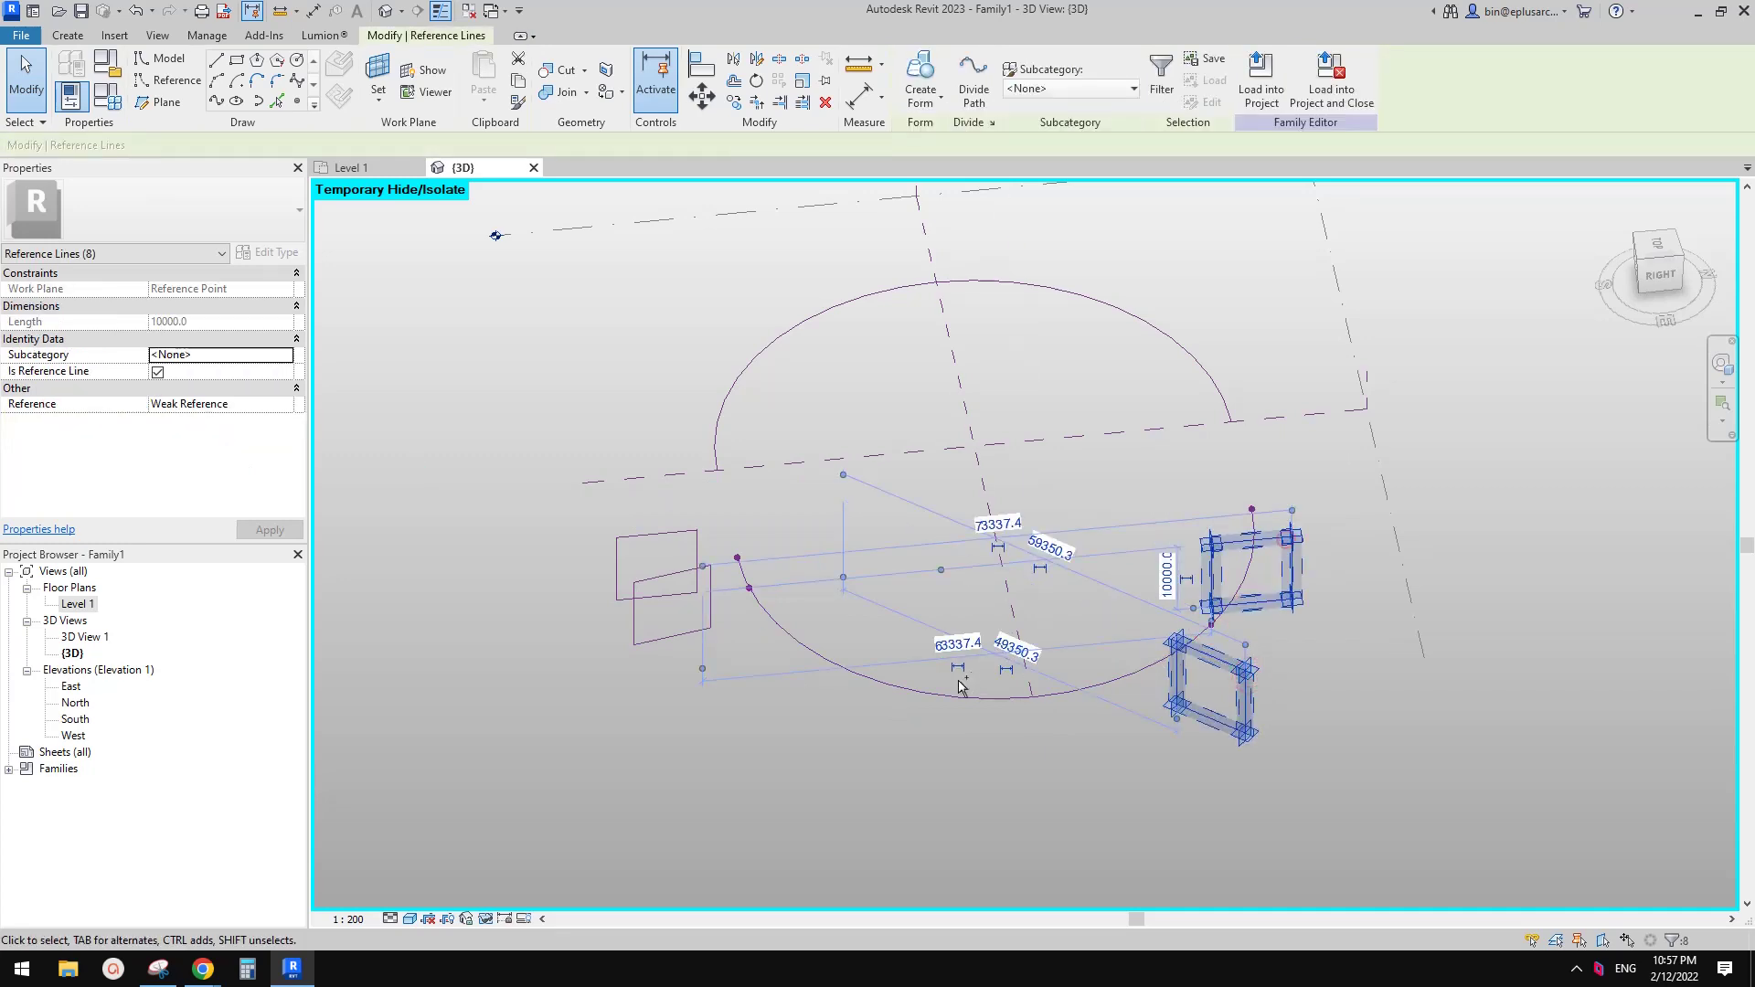
ctrl+click(950, 688)
key(Tab)
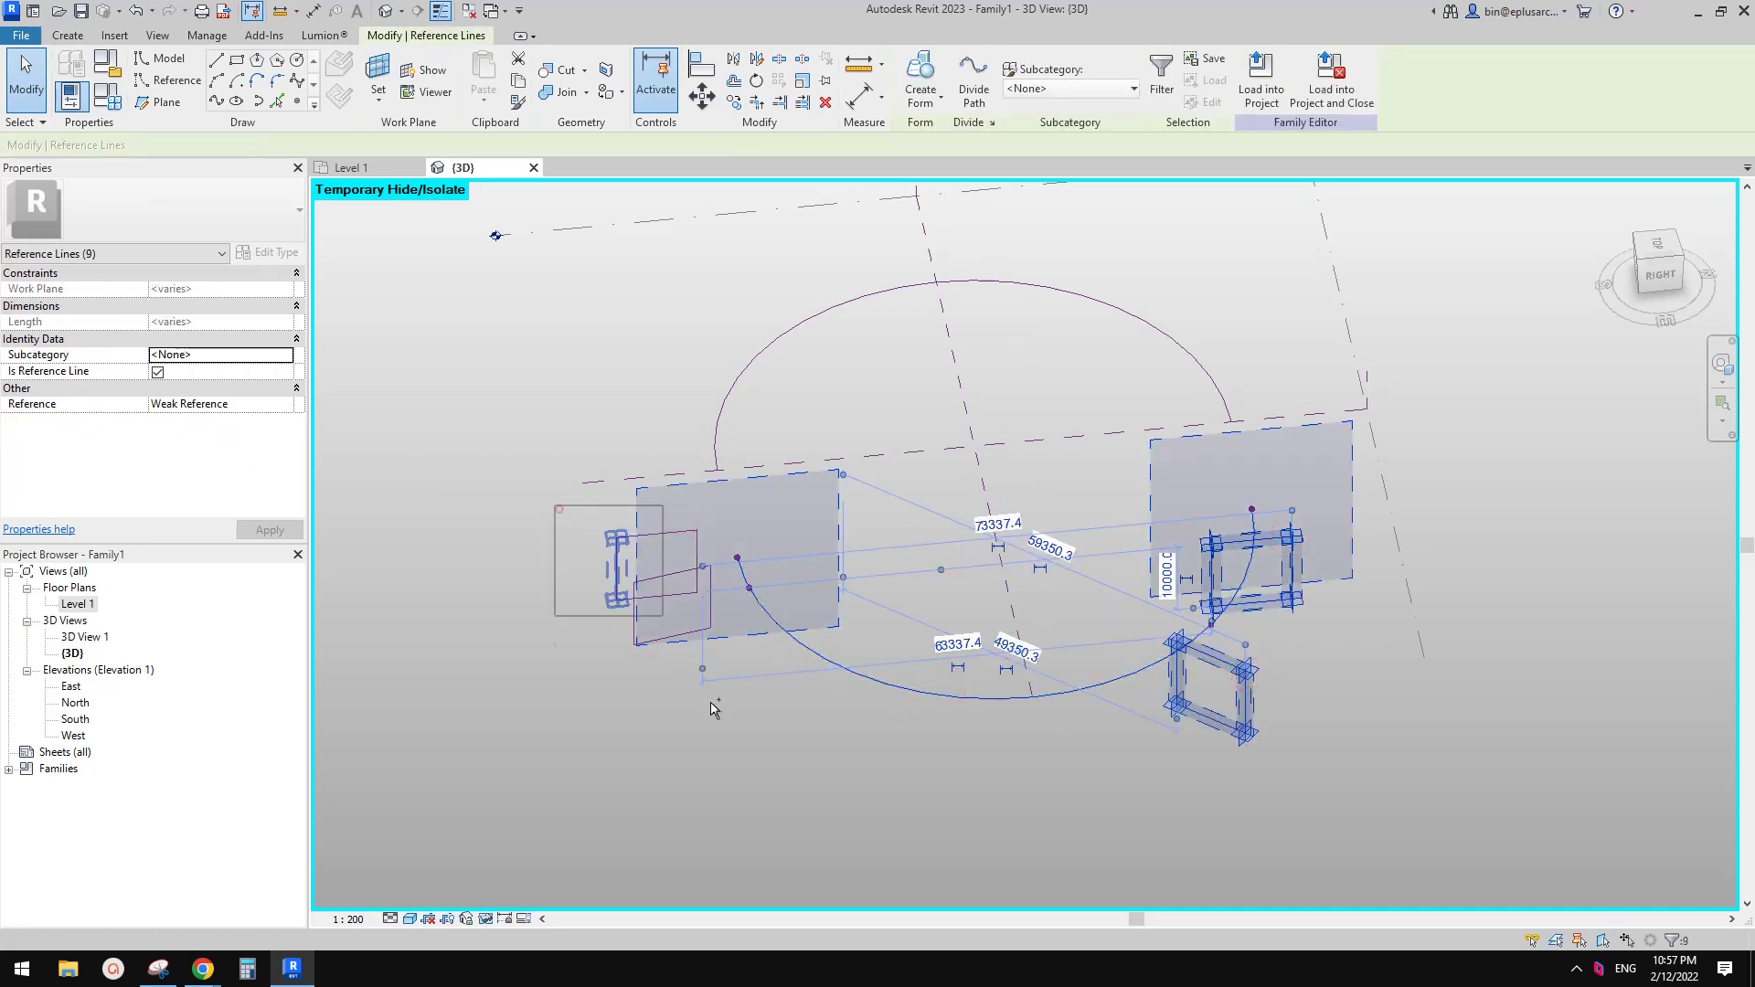
ctrl+click(709, 631)
click(1556, 393)
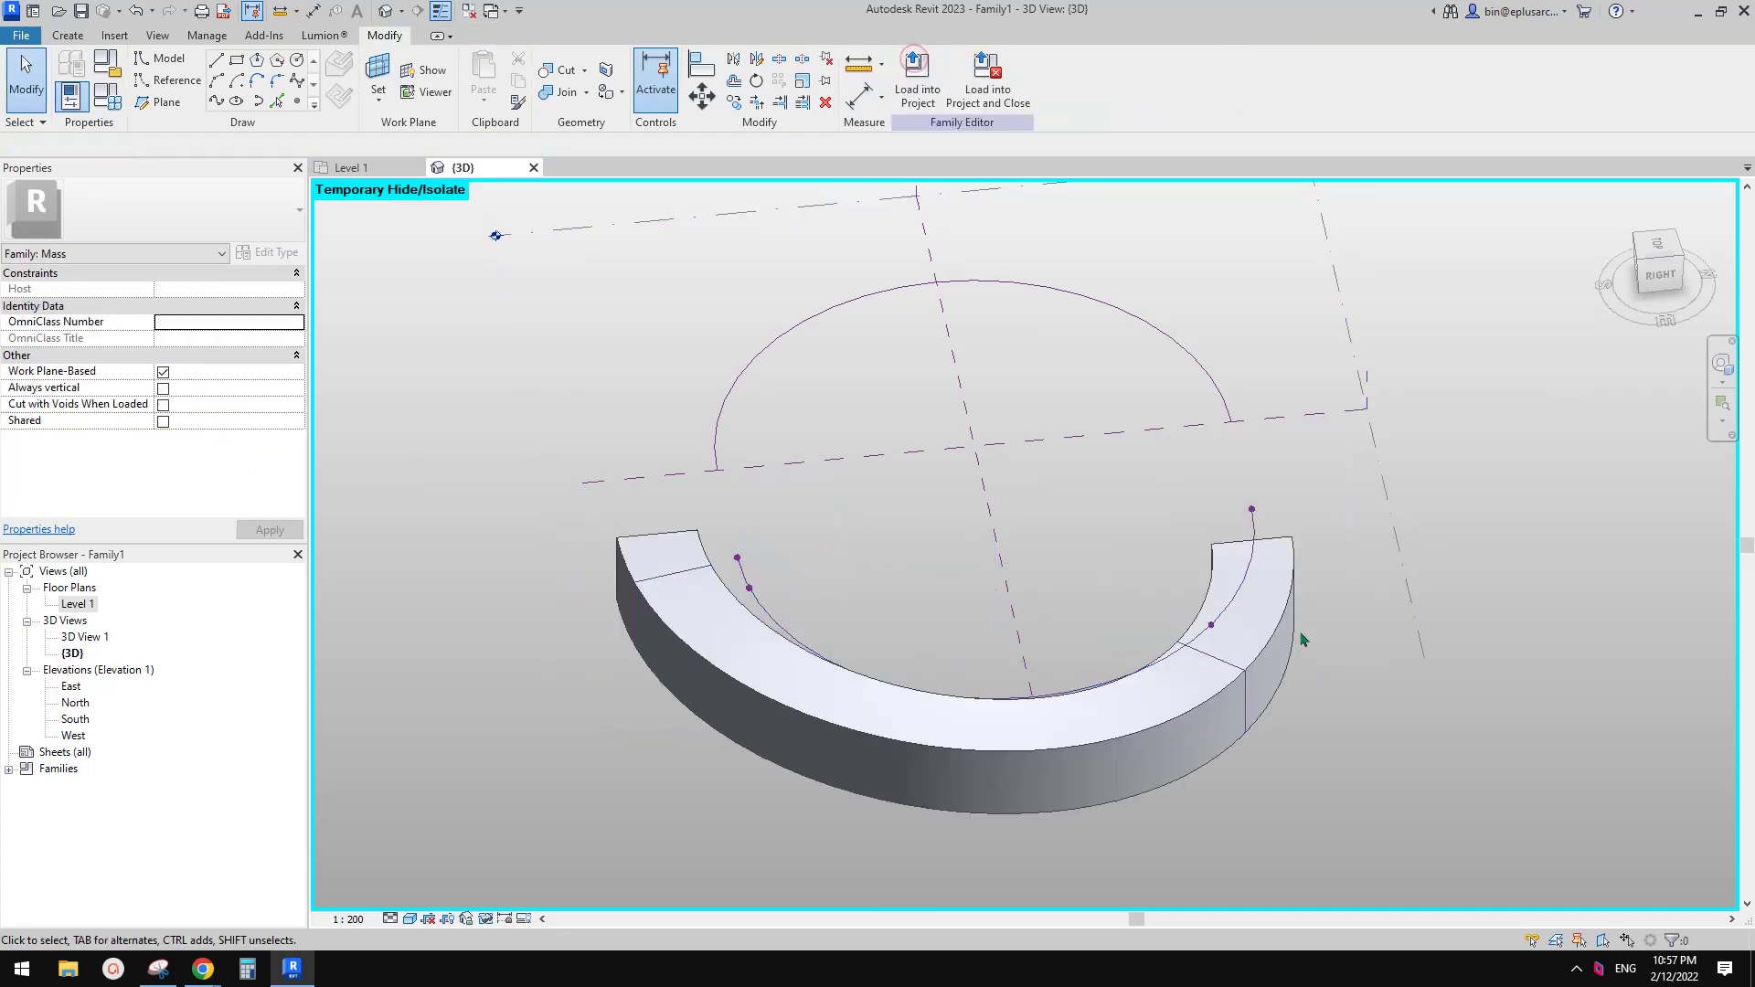
Set the normalized curve parameter of the inner right point to 0.000010 and the inner left point to 0.999990.
click(1212, 627)
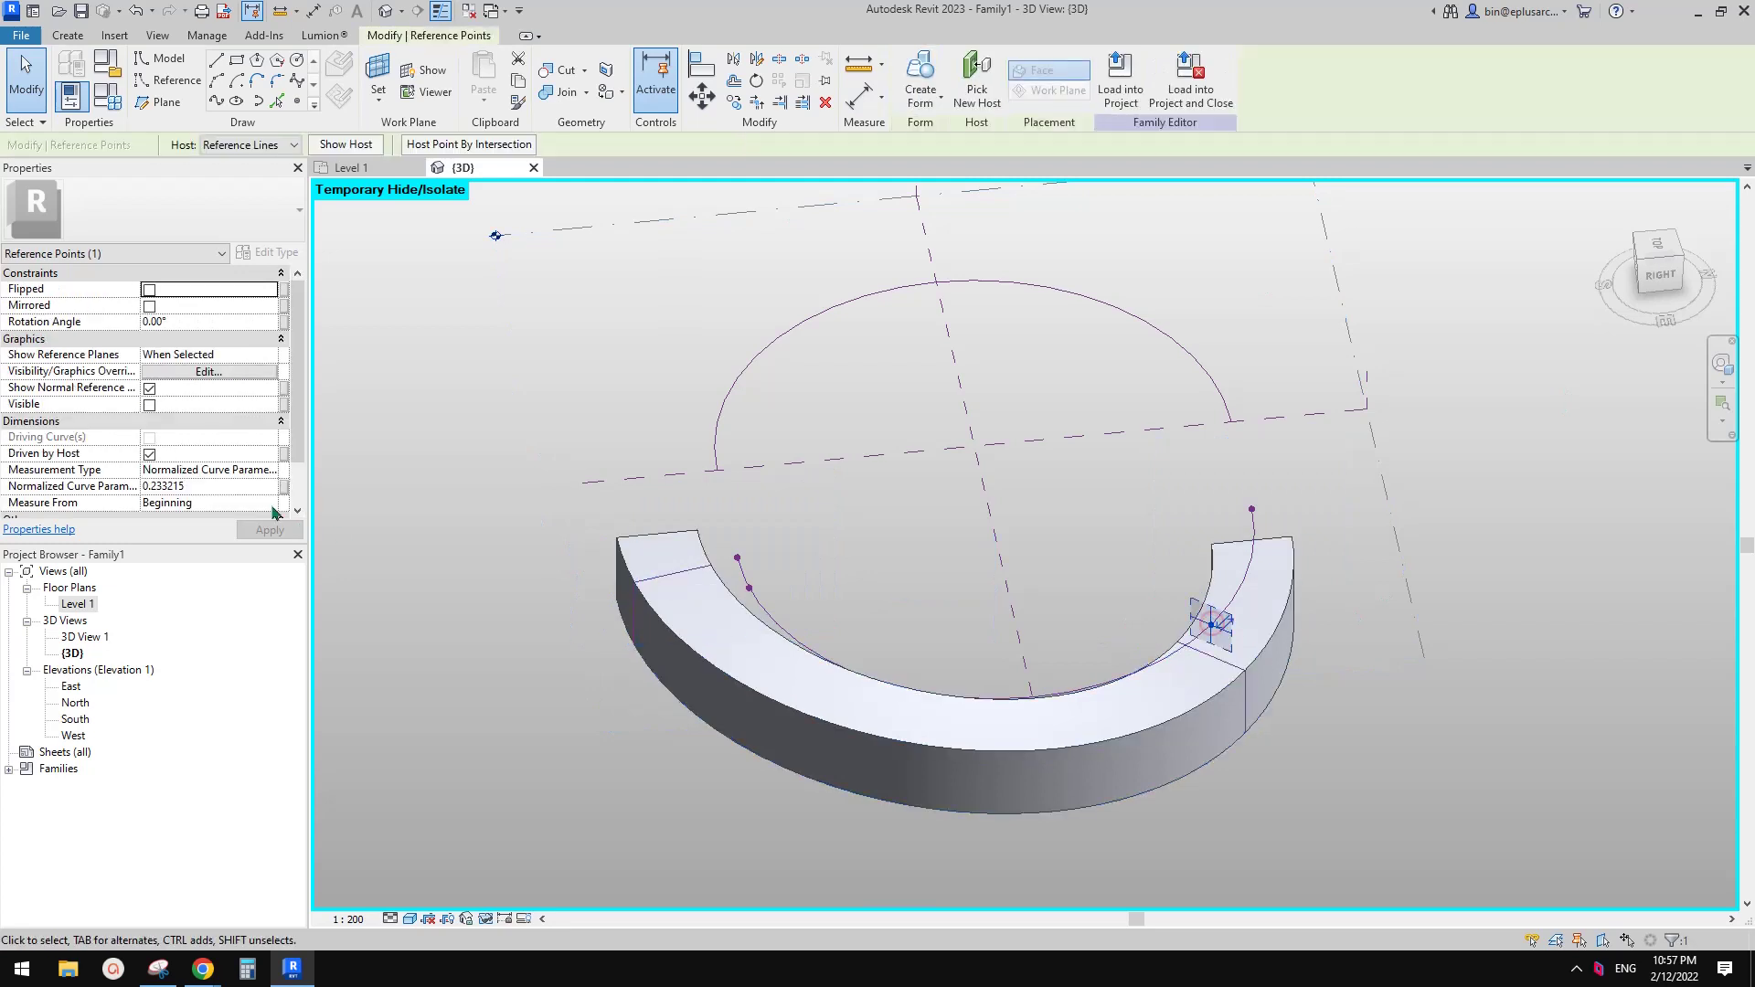
click(211, 490)
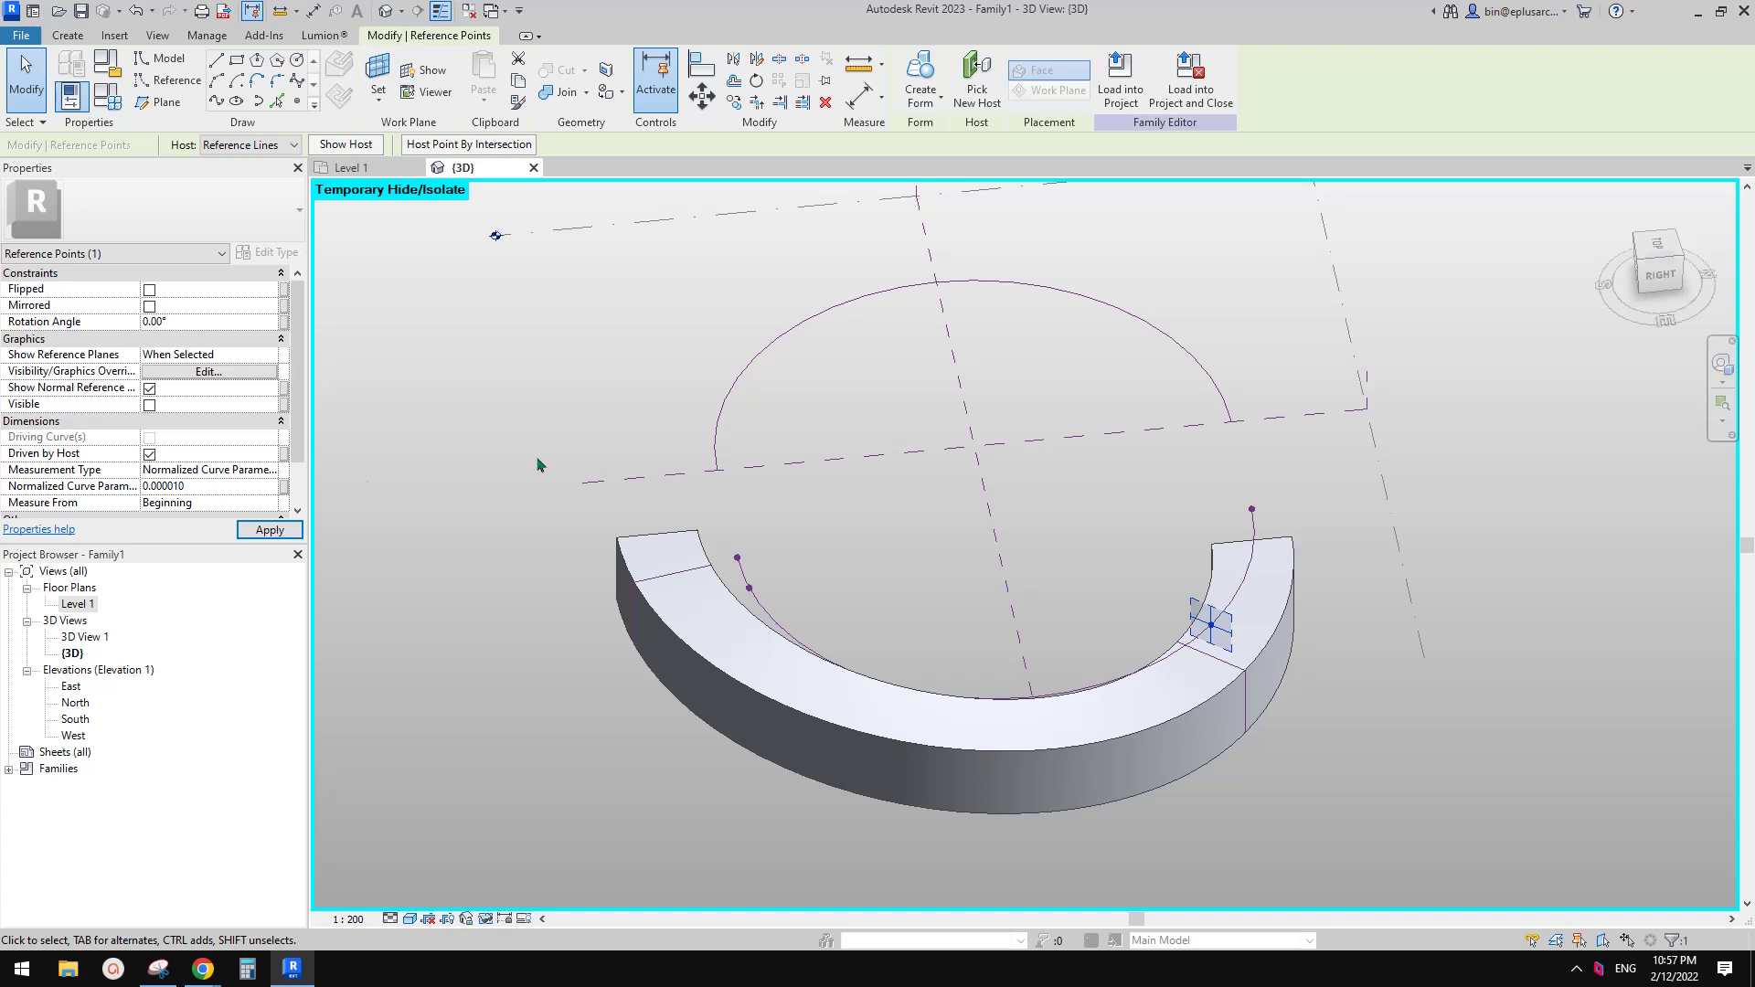
click(934, 535)
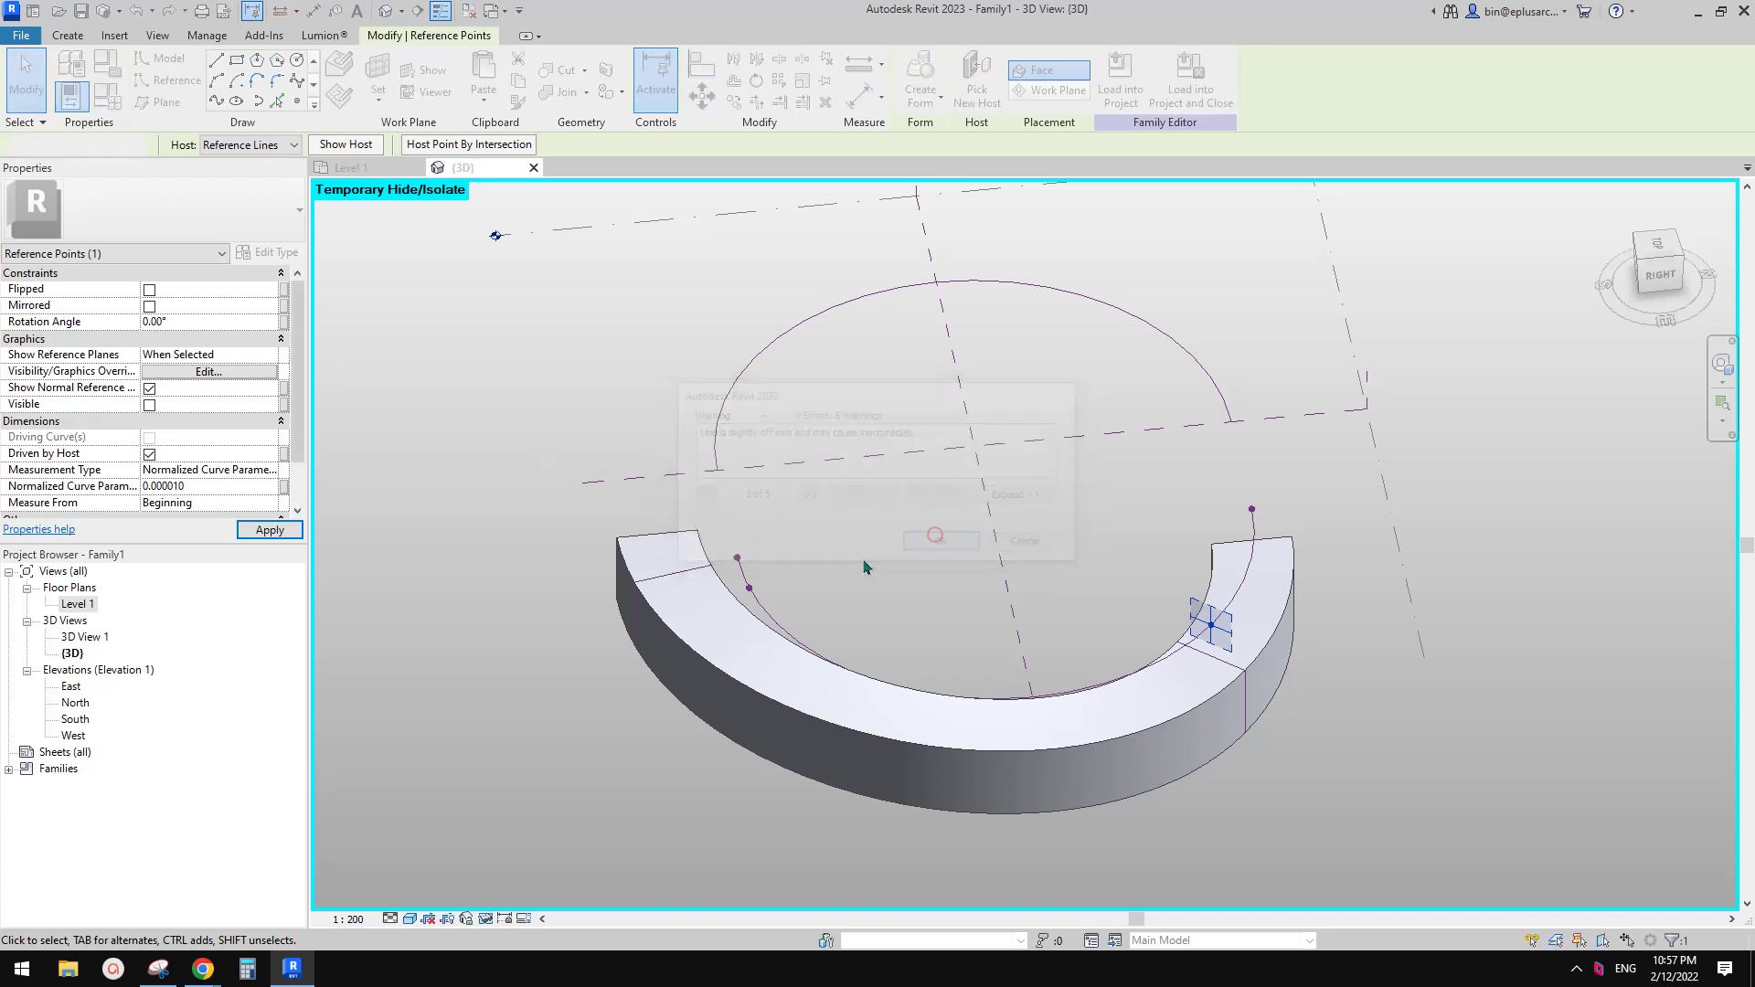
click(750, 590)
click(227, 489)
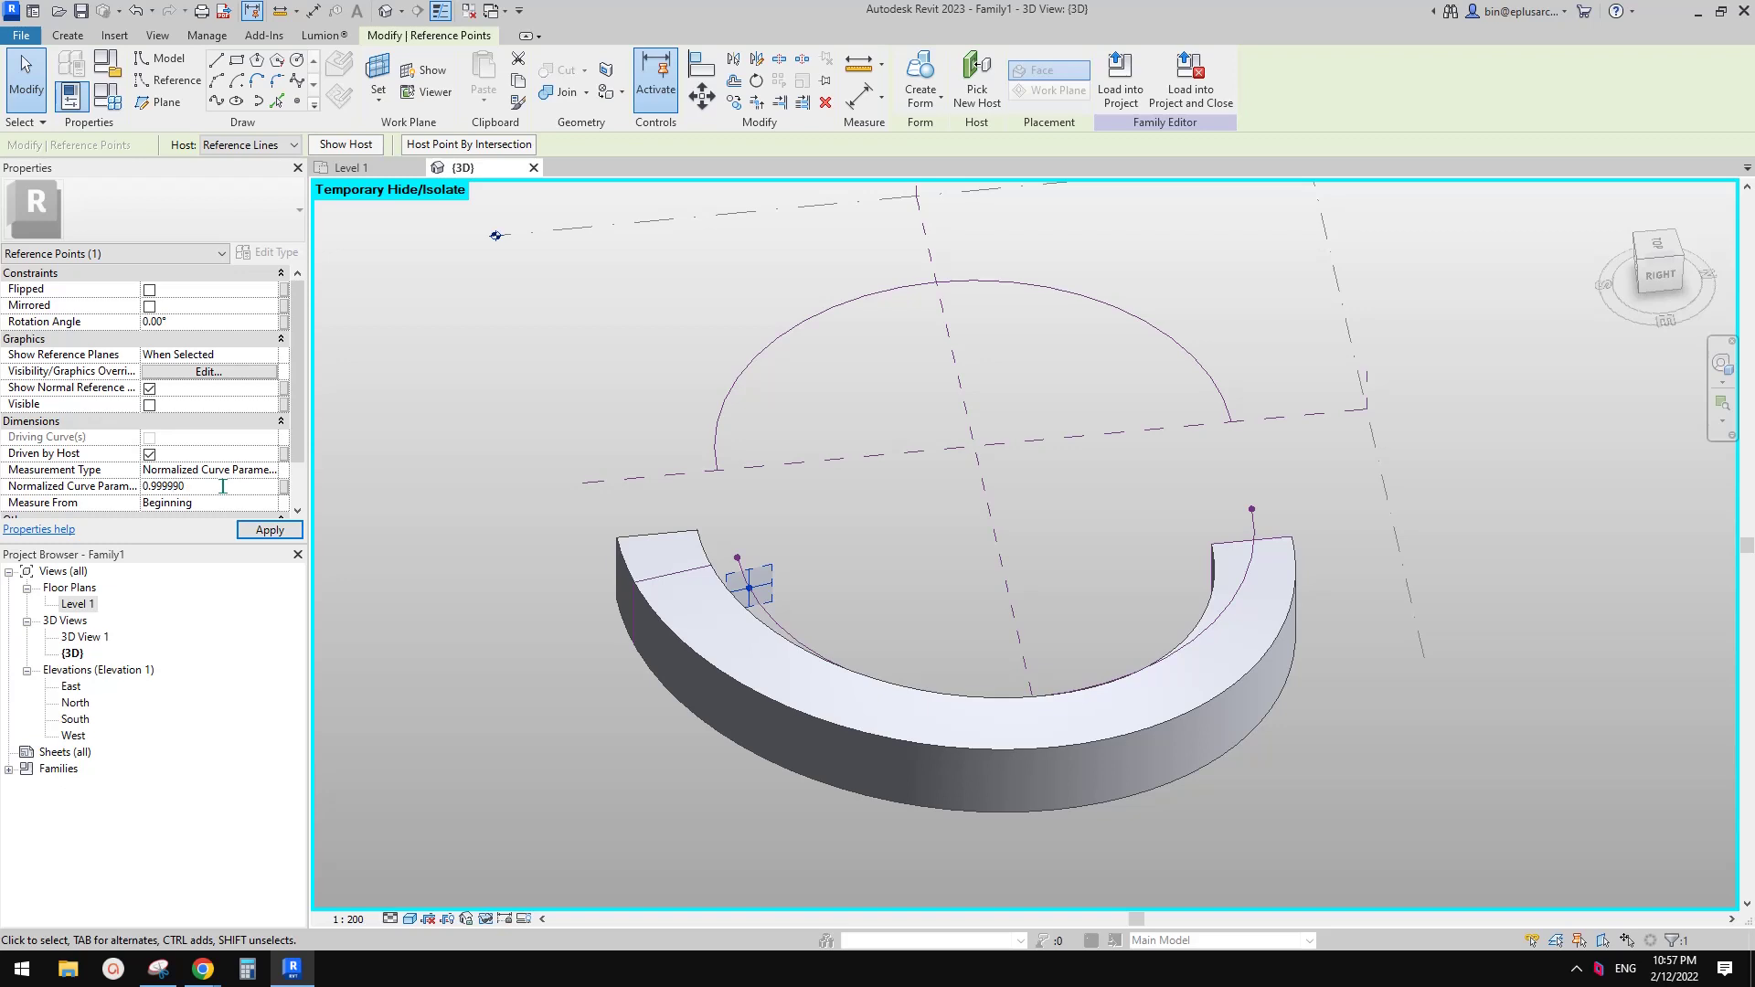
key(Return)
click(944, 544)
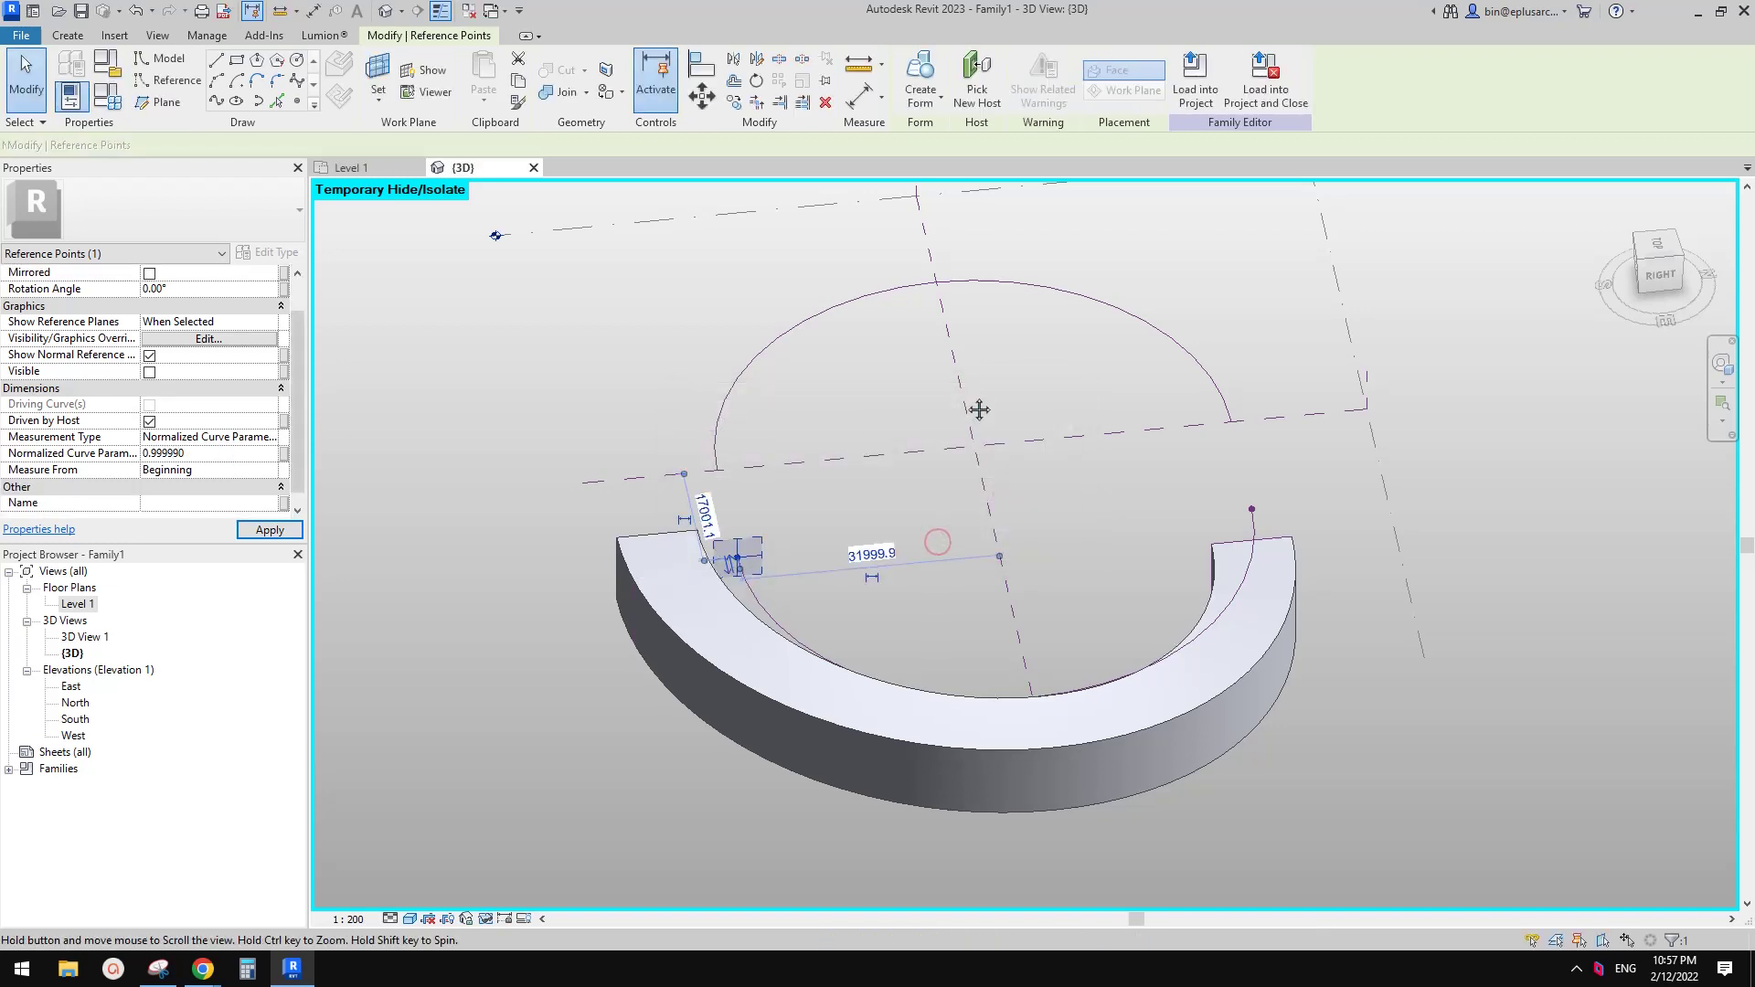
key(Escape)
Reset the temporary hiding and examine the new lower form together with the other half-ring forms.
shift+middle_drag(956, 392, 1093, 482)
key(h)
key(r)
scroll(1132, 505, down, 2)
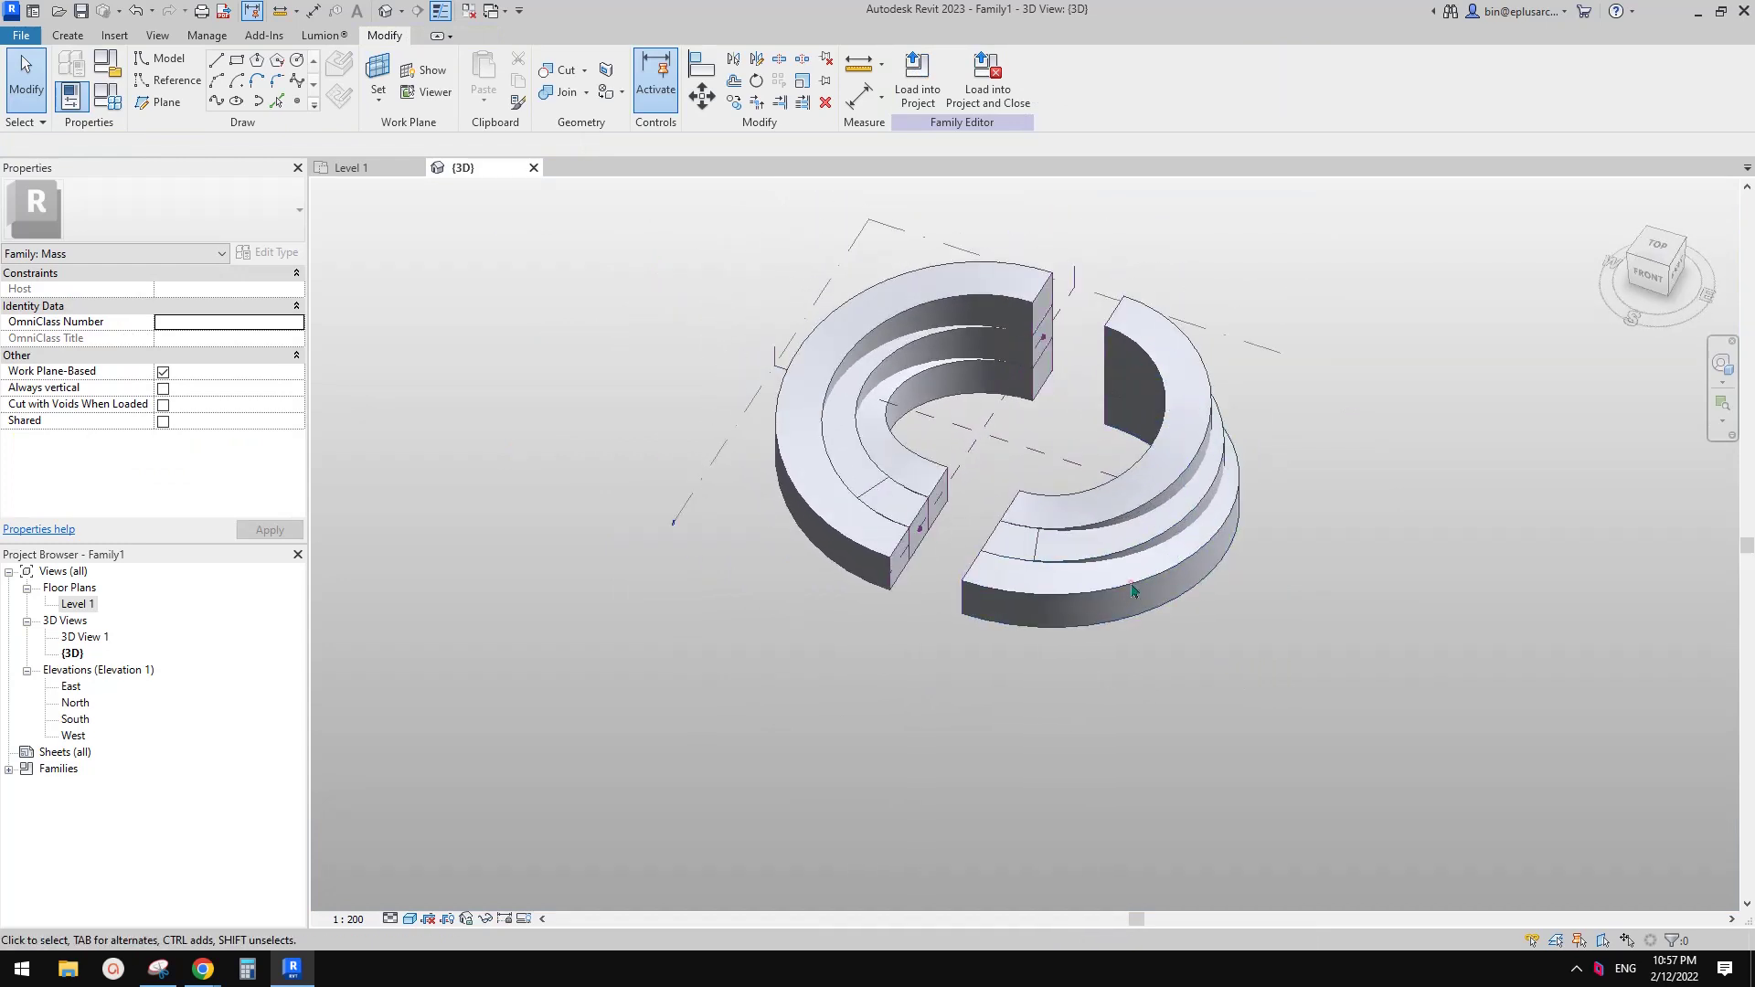
Temporarily hide the middle and lower half-ring forms on the right half to expose their arc path.
key(h)
click(1119, 539)
key(h)
key(h)
key(h)
key(h)
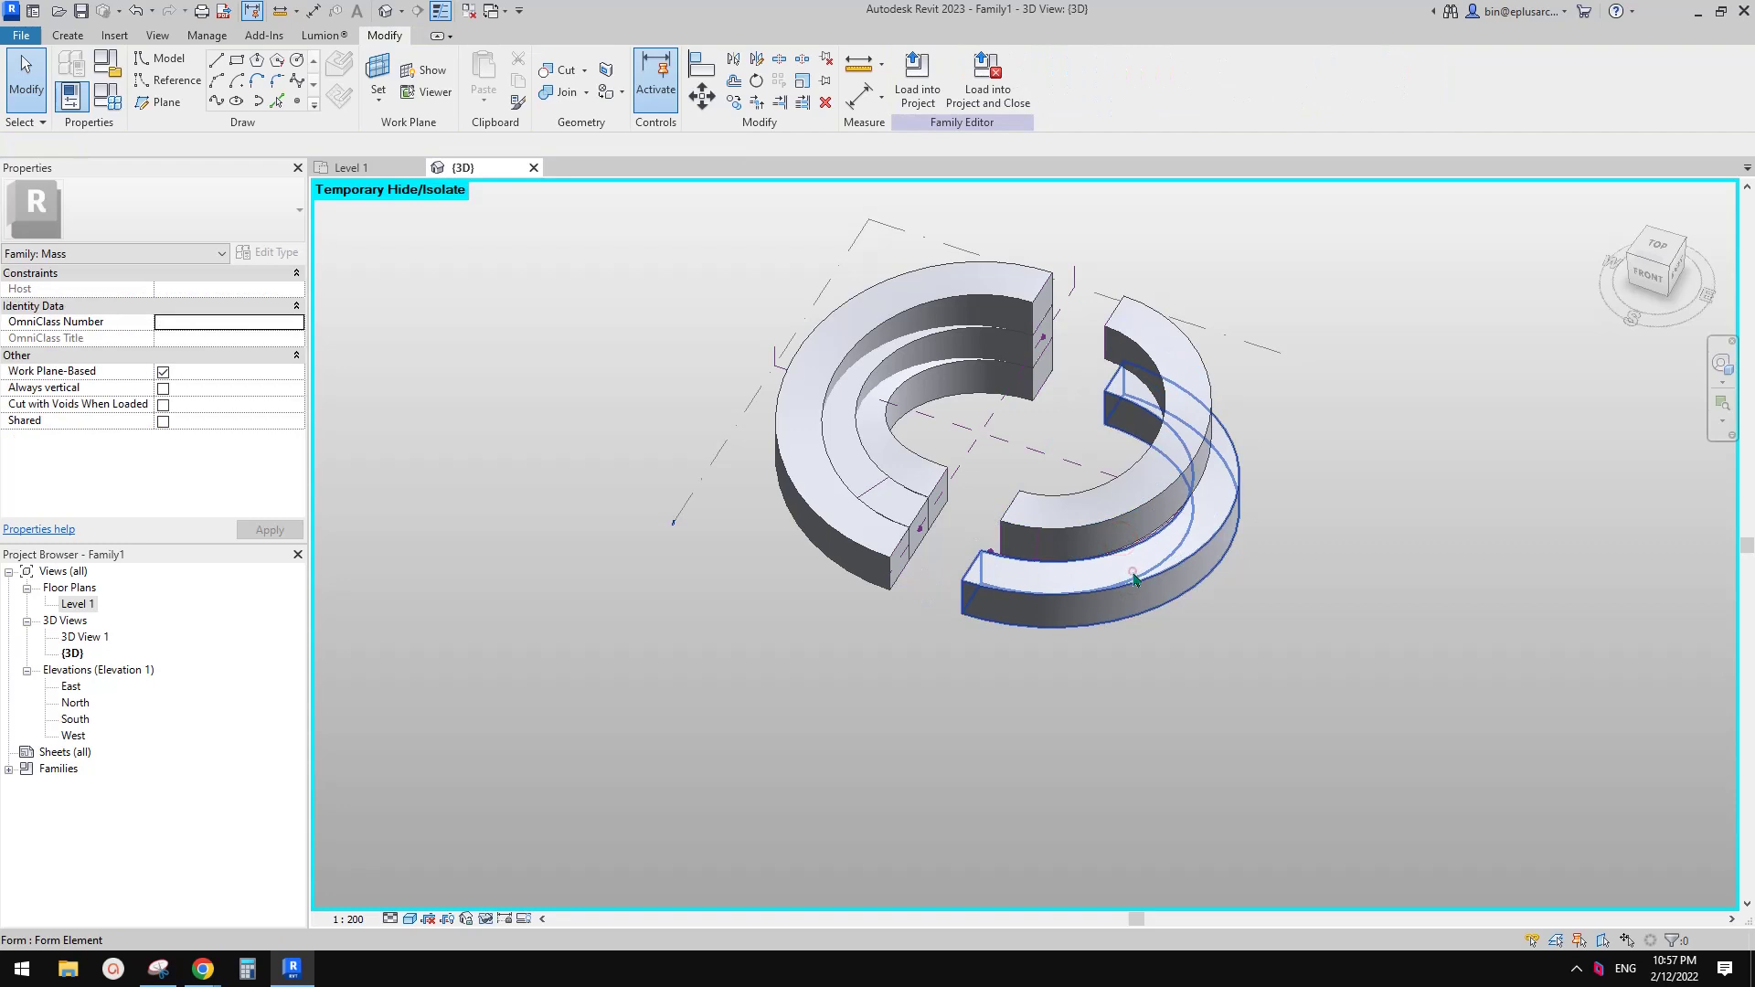
Try to move the exposed arc alone from its front endpoint onto the matching endpoint of the left arc, accepting the deletion of dependent elements.
click(1123, 558)
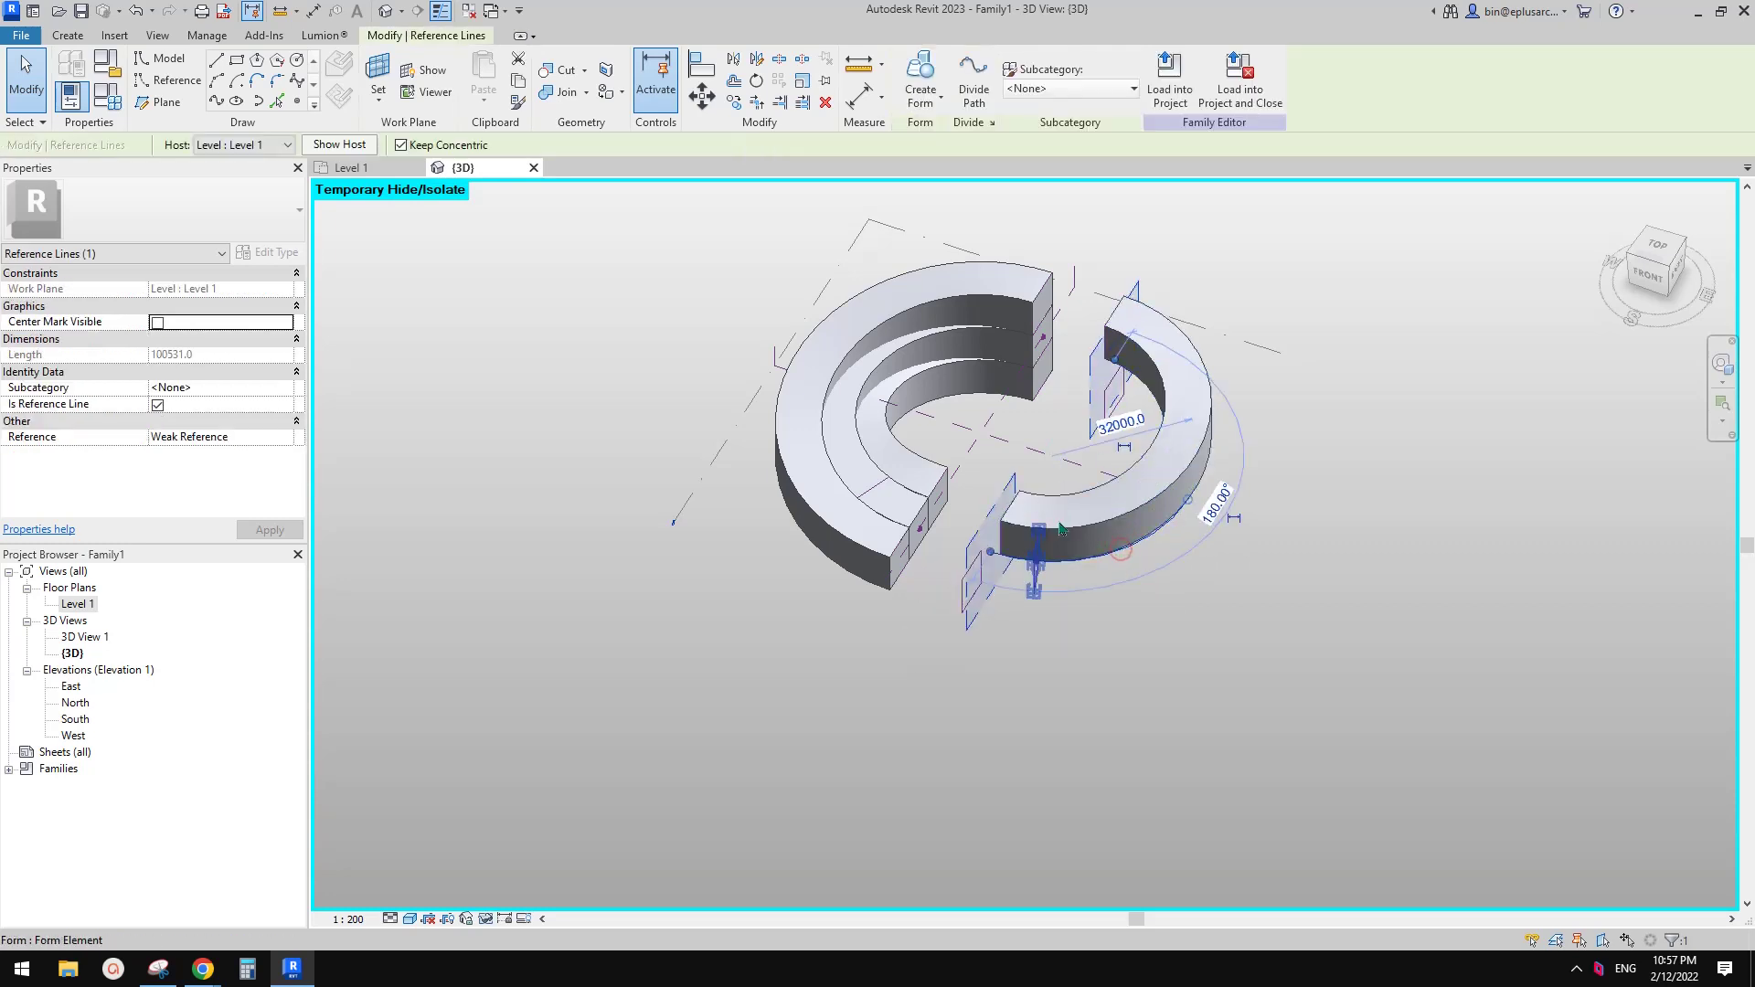
key(m)
key(v)
scroll(1033, 581, up, 3)
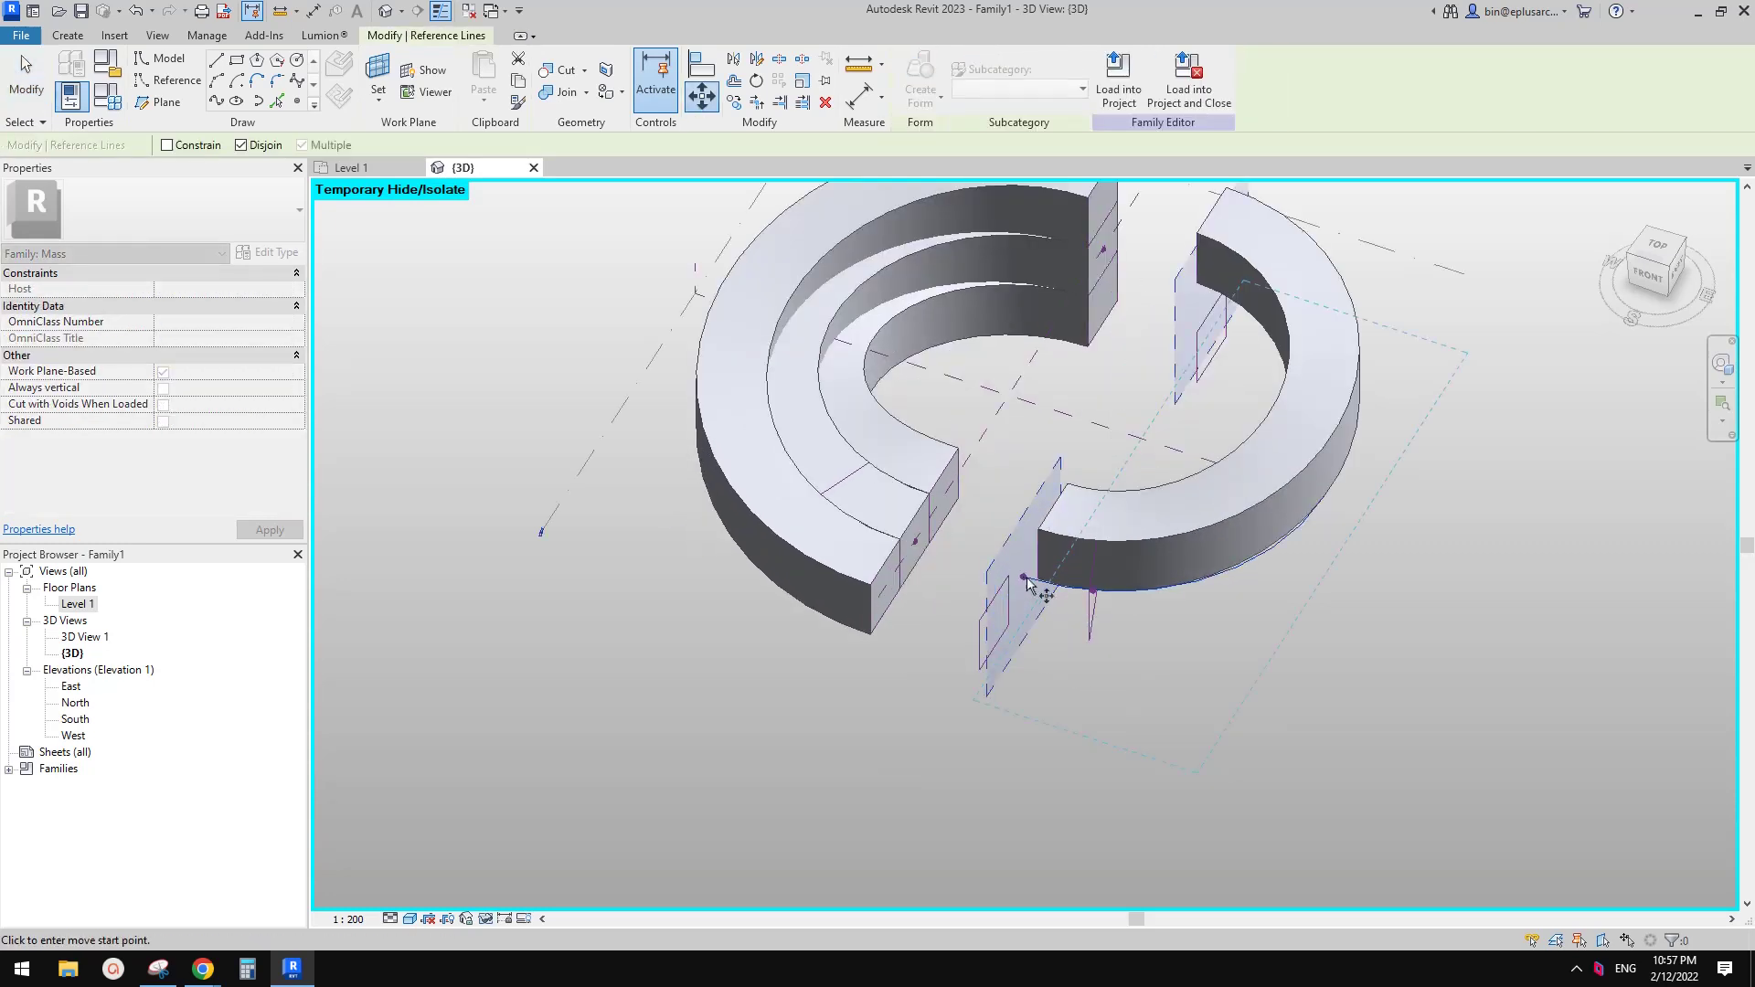
scroll(1133, 549, down, 3)
click(1662, 248)
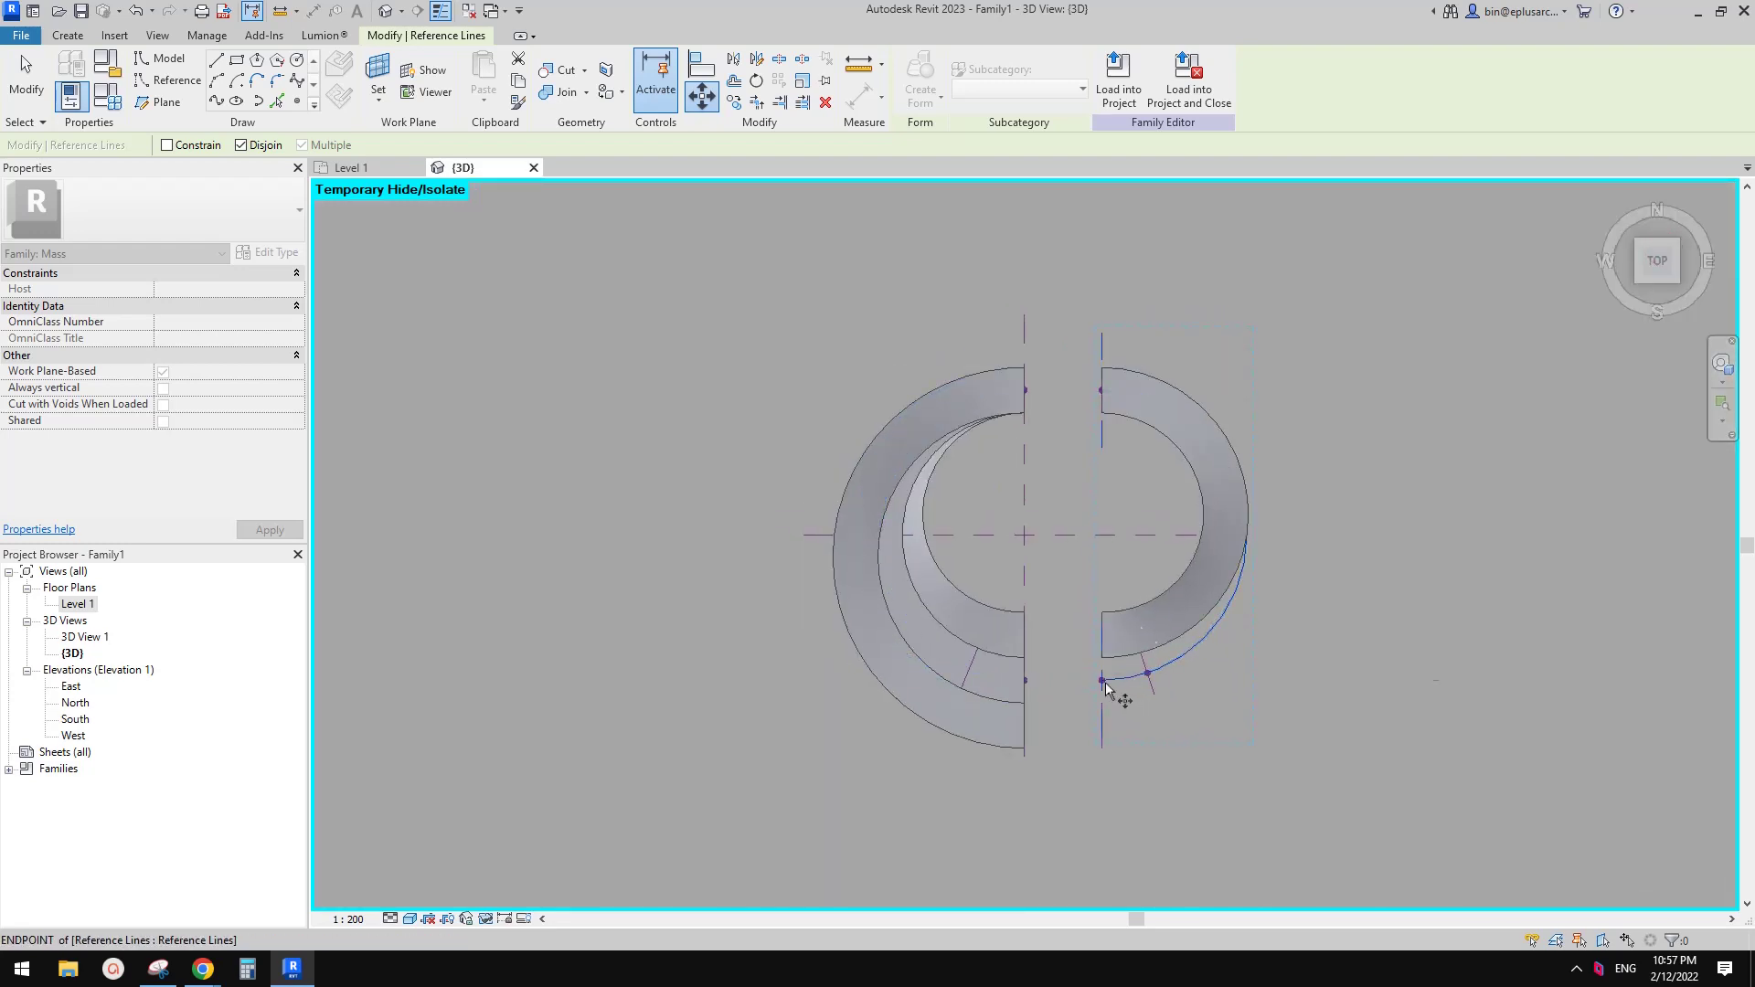
click(1103, 682)
click(1025, 682)
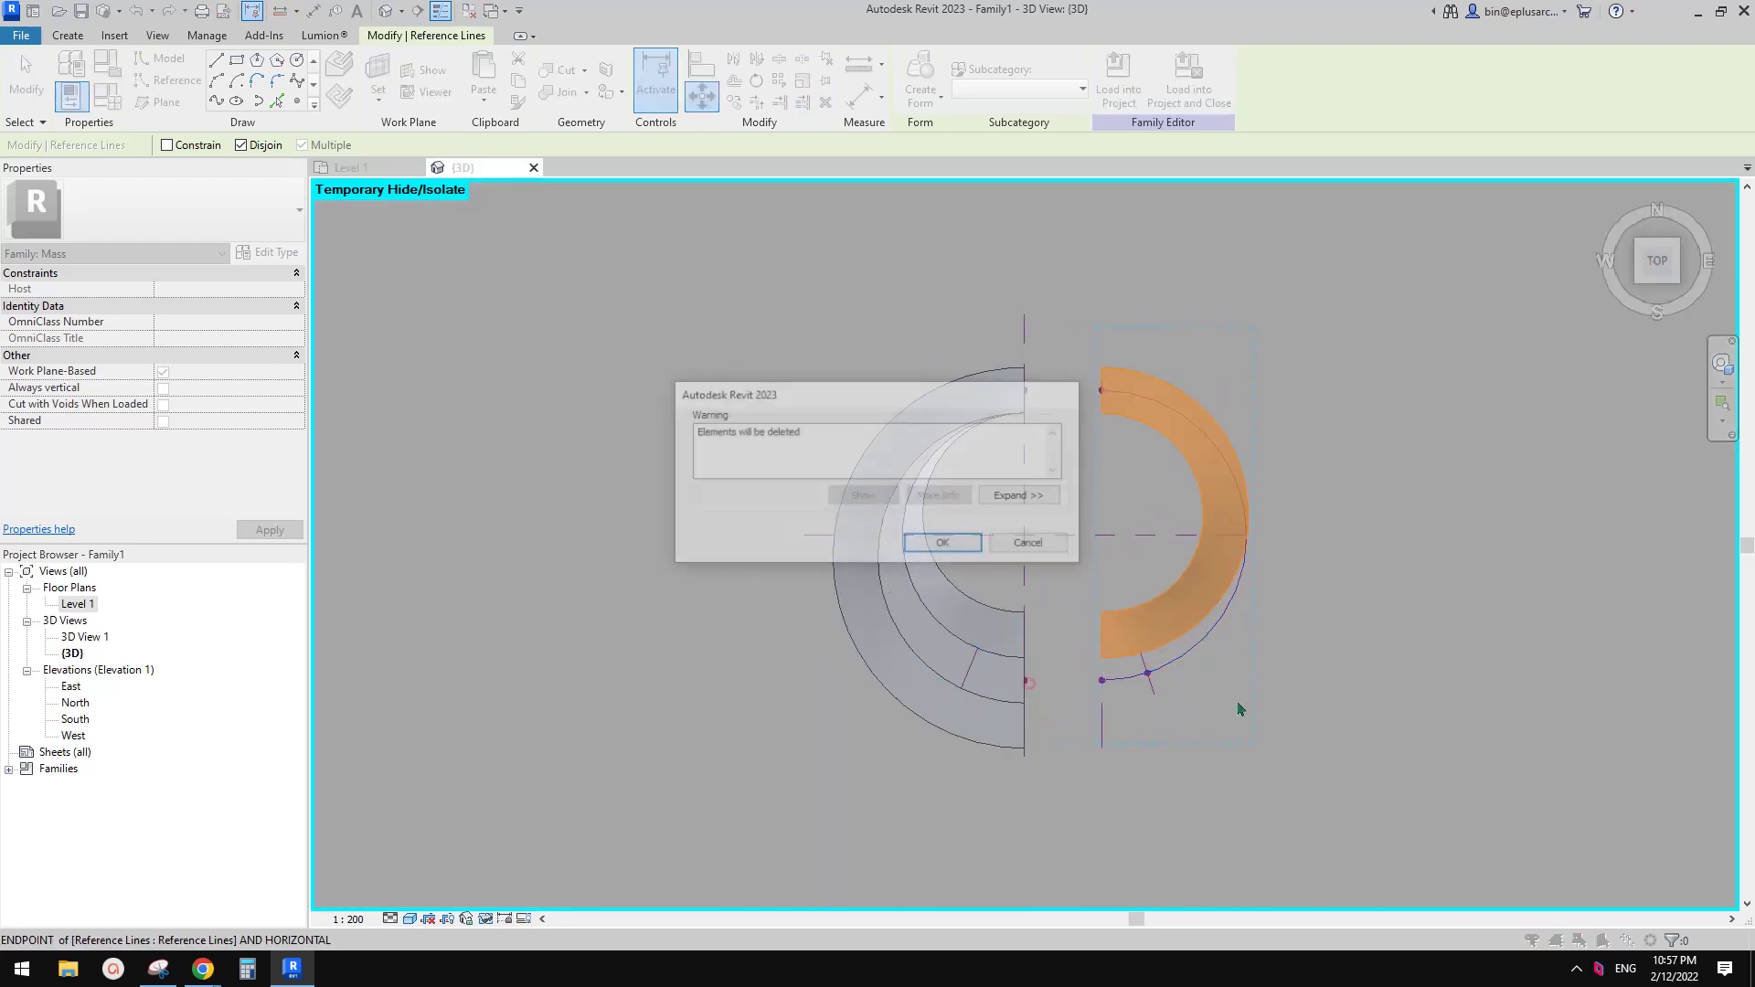
click(951, 542)
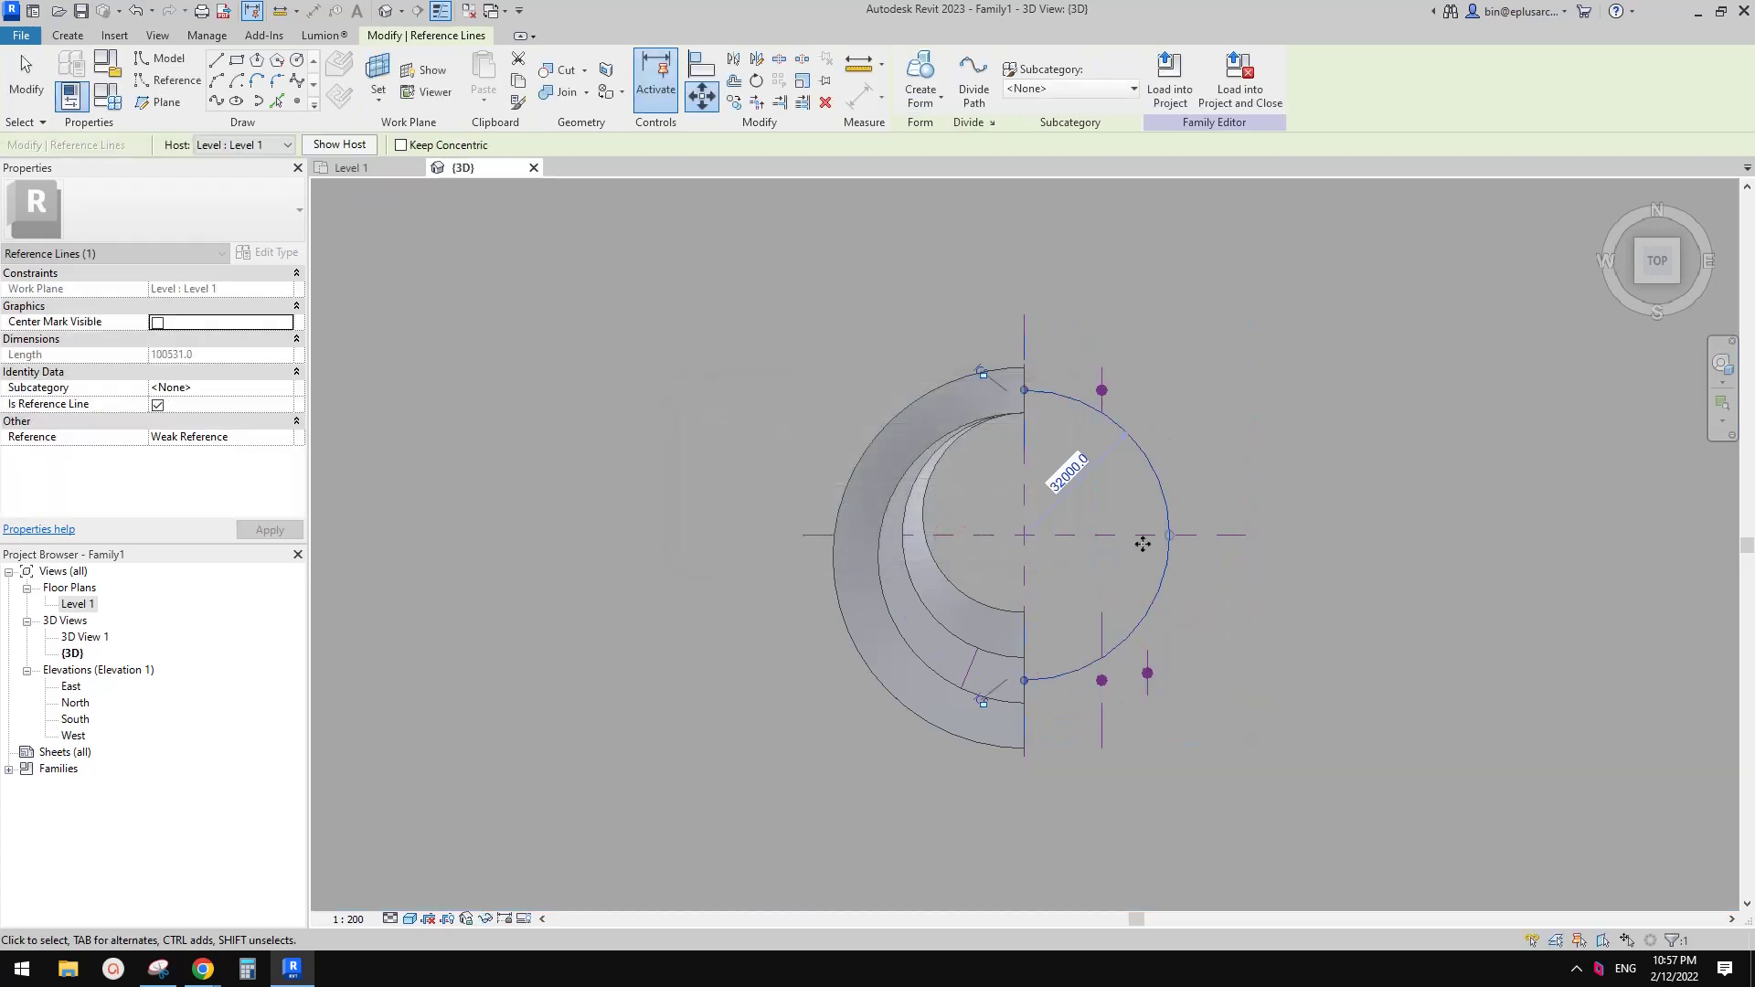
shift+middle_drag(1188, 541, 1176, 537)
key(Escape)
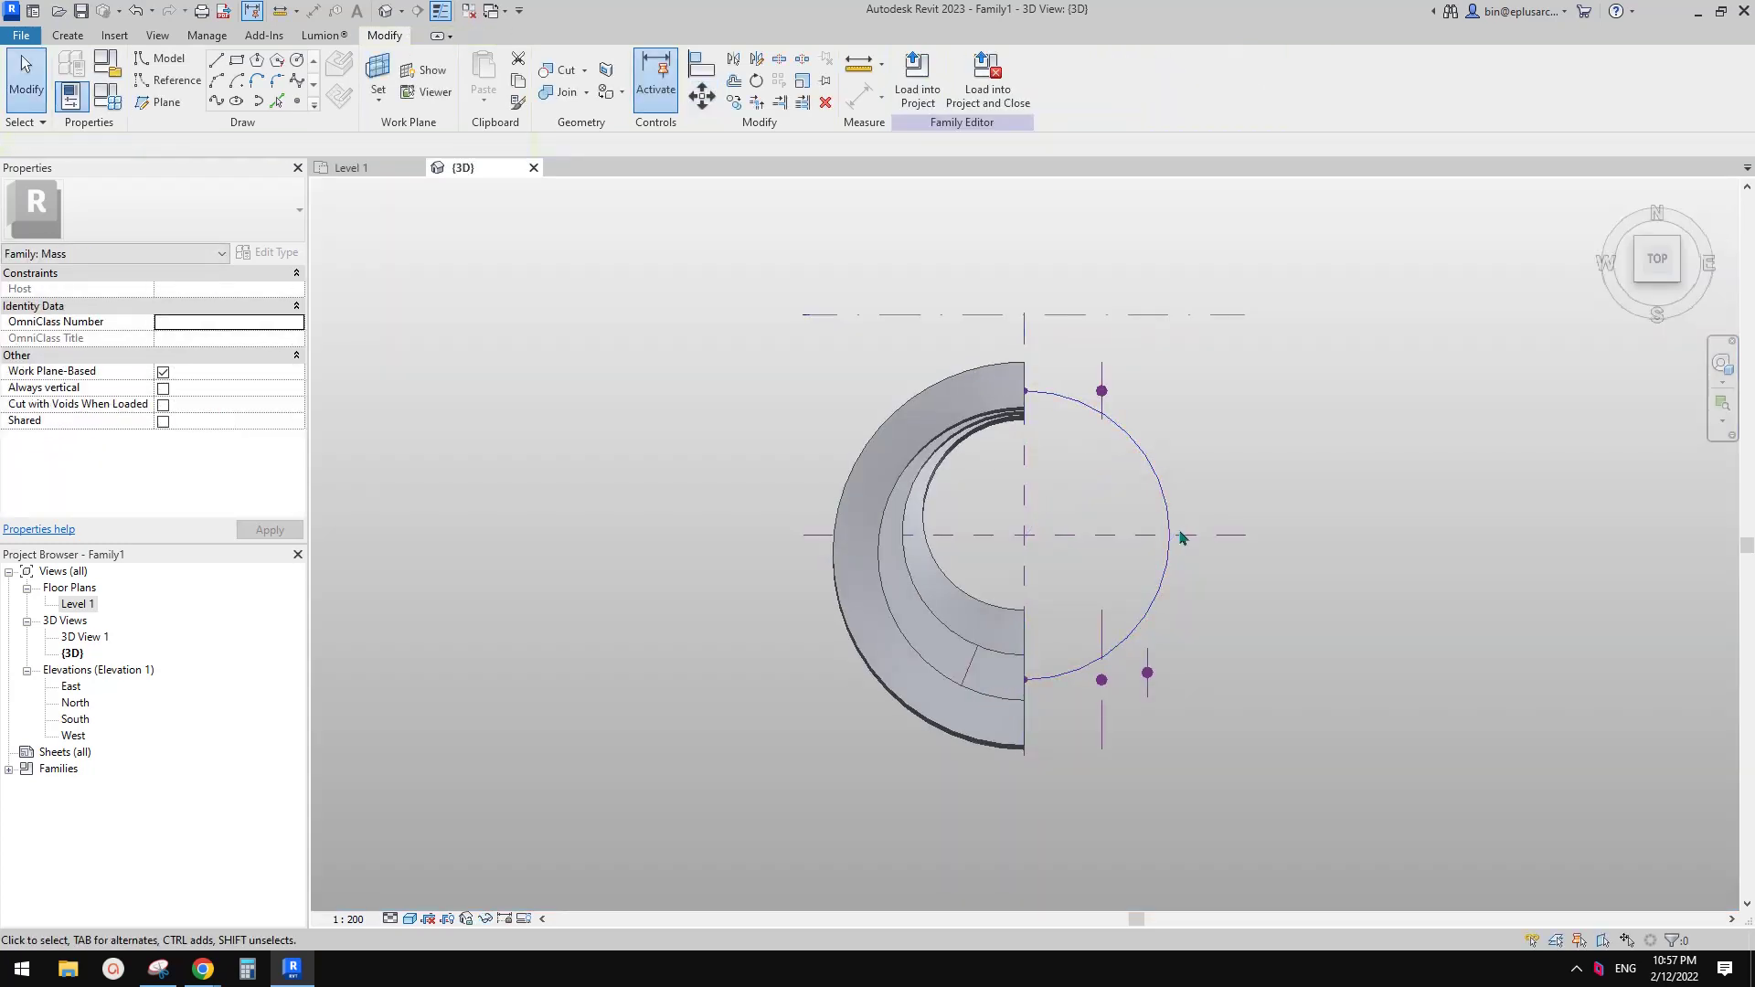
shift+middle_drag(1184, 601, 1044, 254)
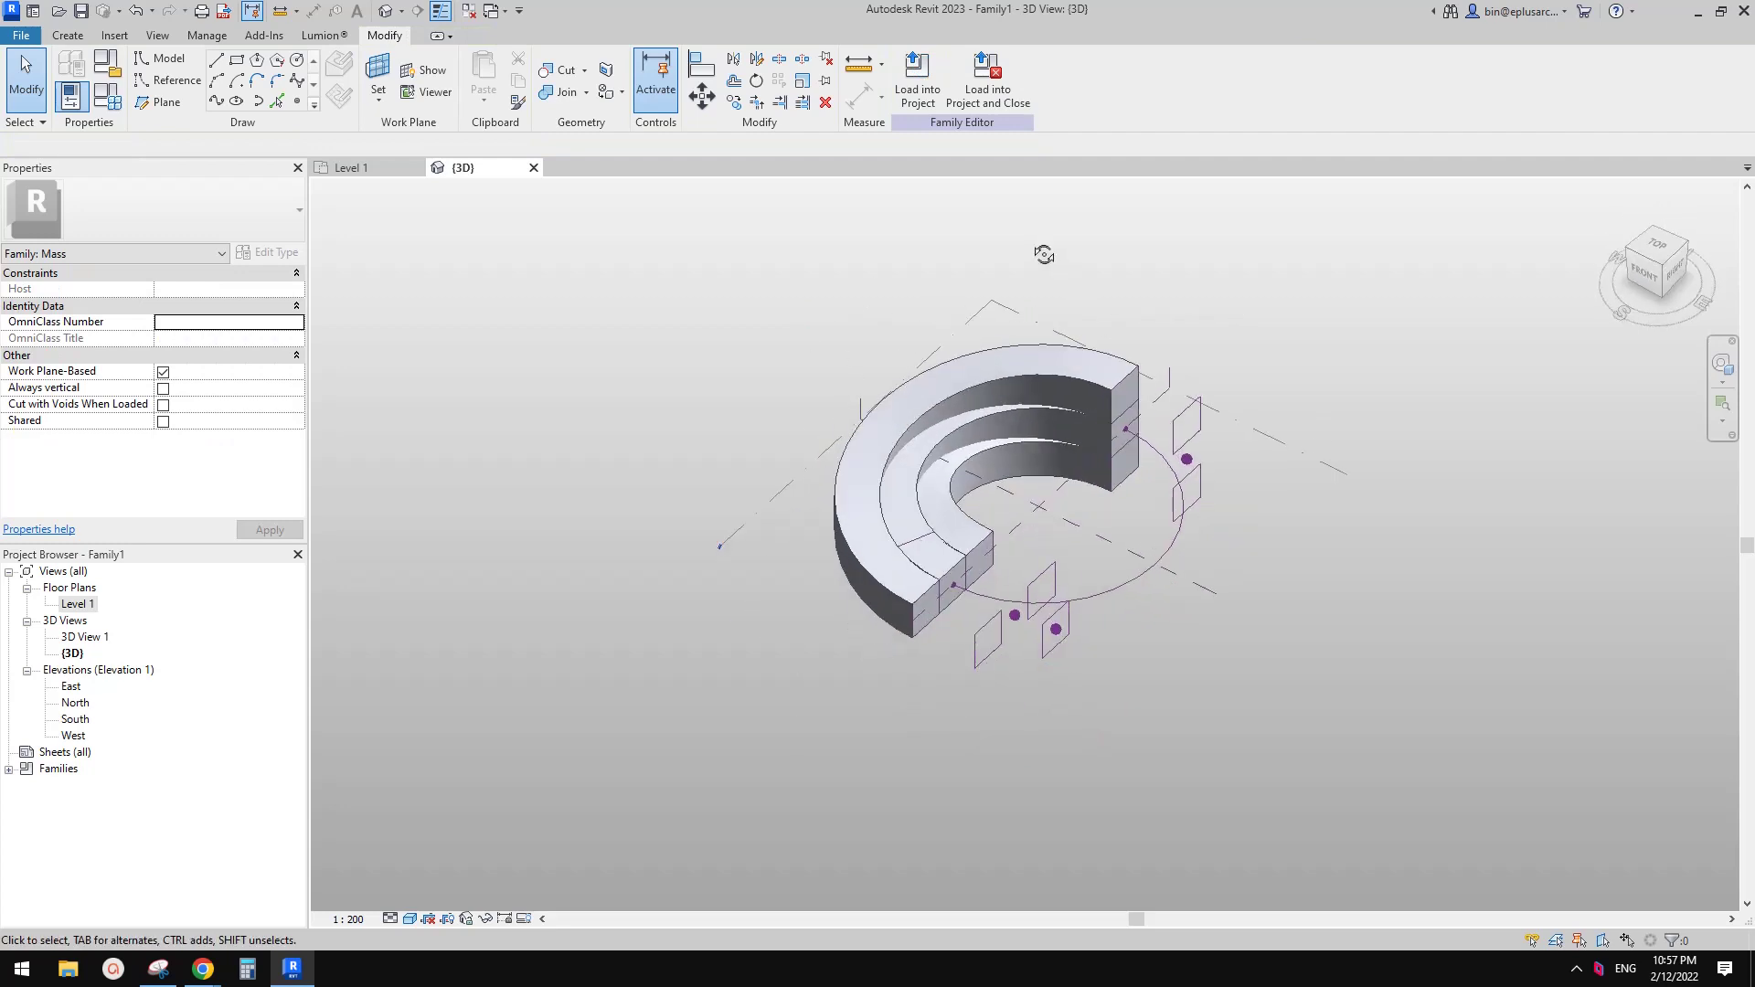
Undo the arc move and the temporary hiding of the two half-ring forms.
key(ctrl+z)
key(ctrl+z)
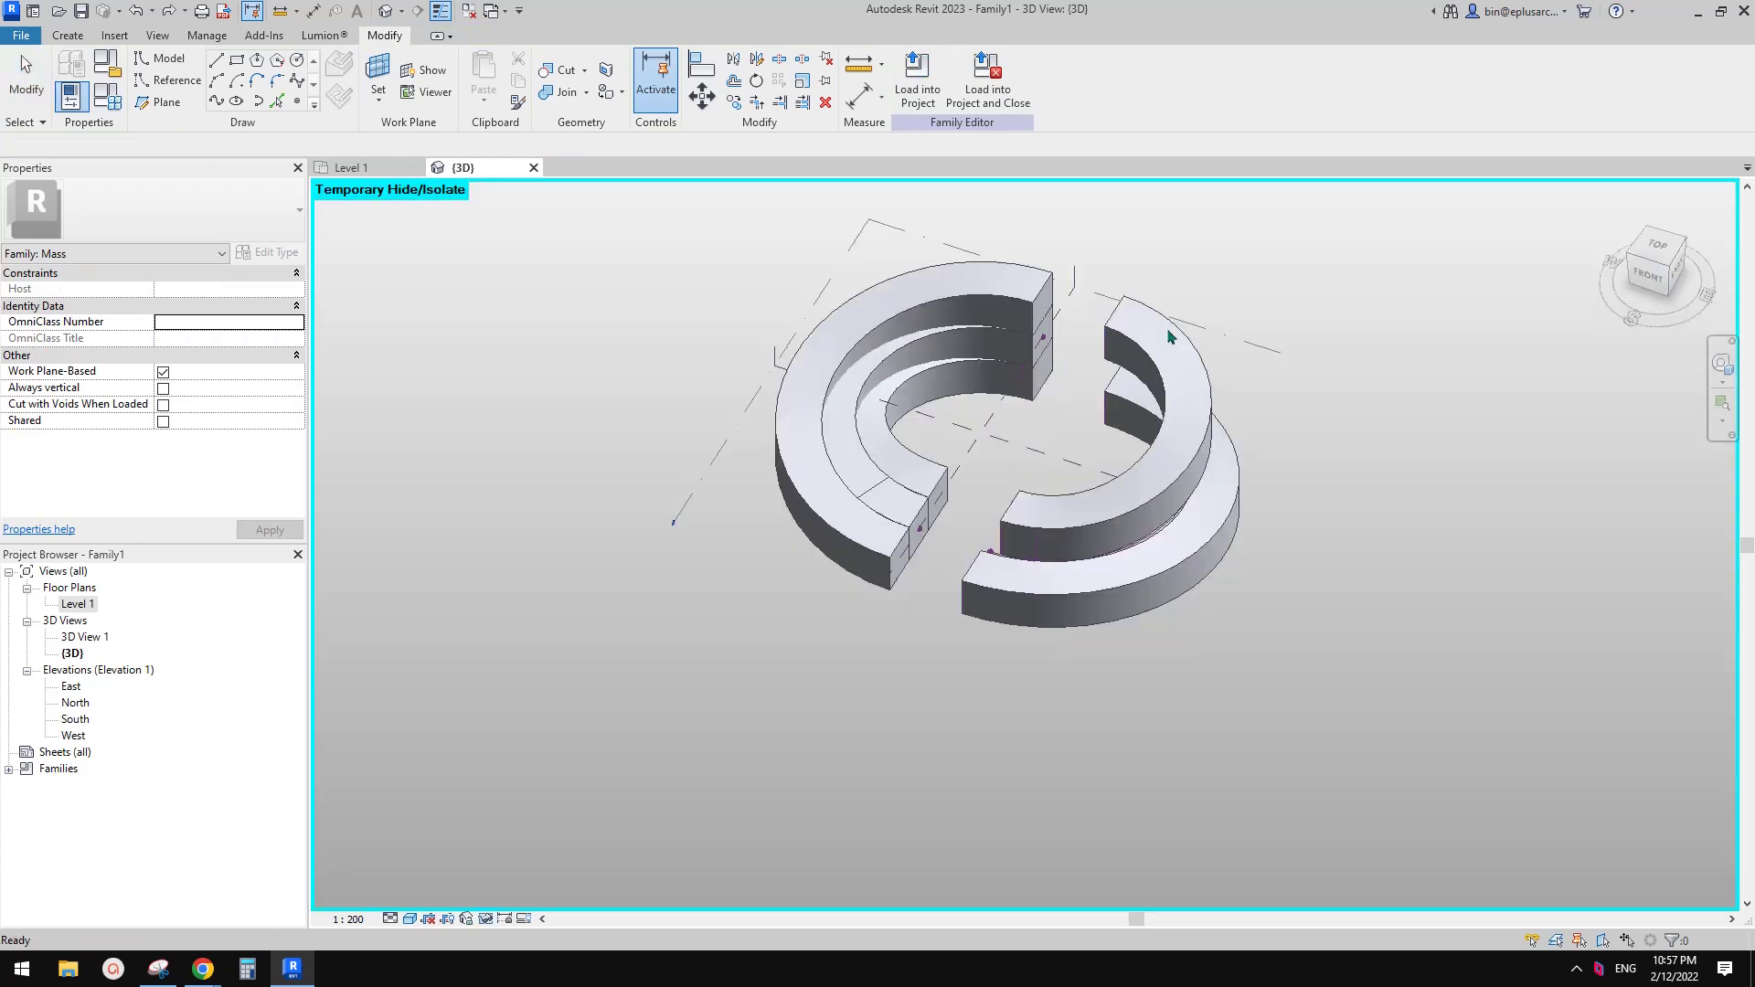
key(ctrl+z)
key(ctrl+z)
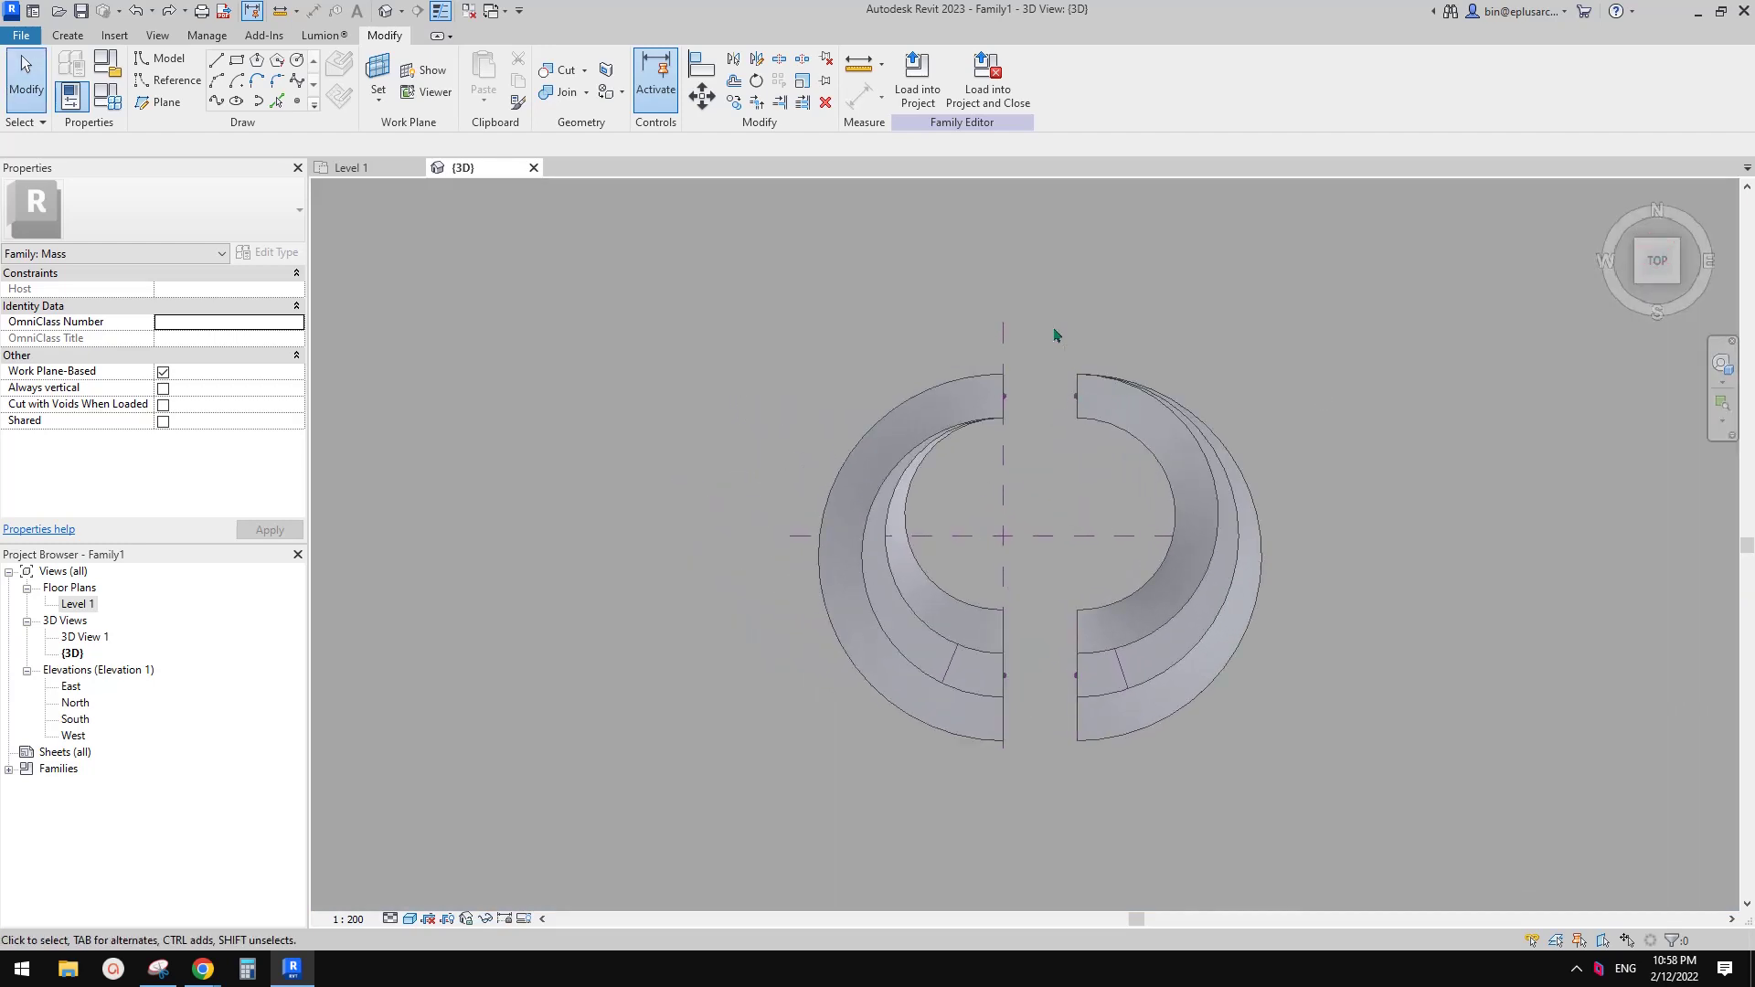
drag(1040, 294, 1404, 859)
key(m)
key(v)
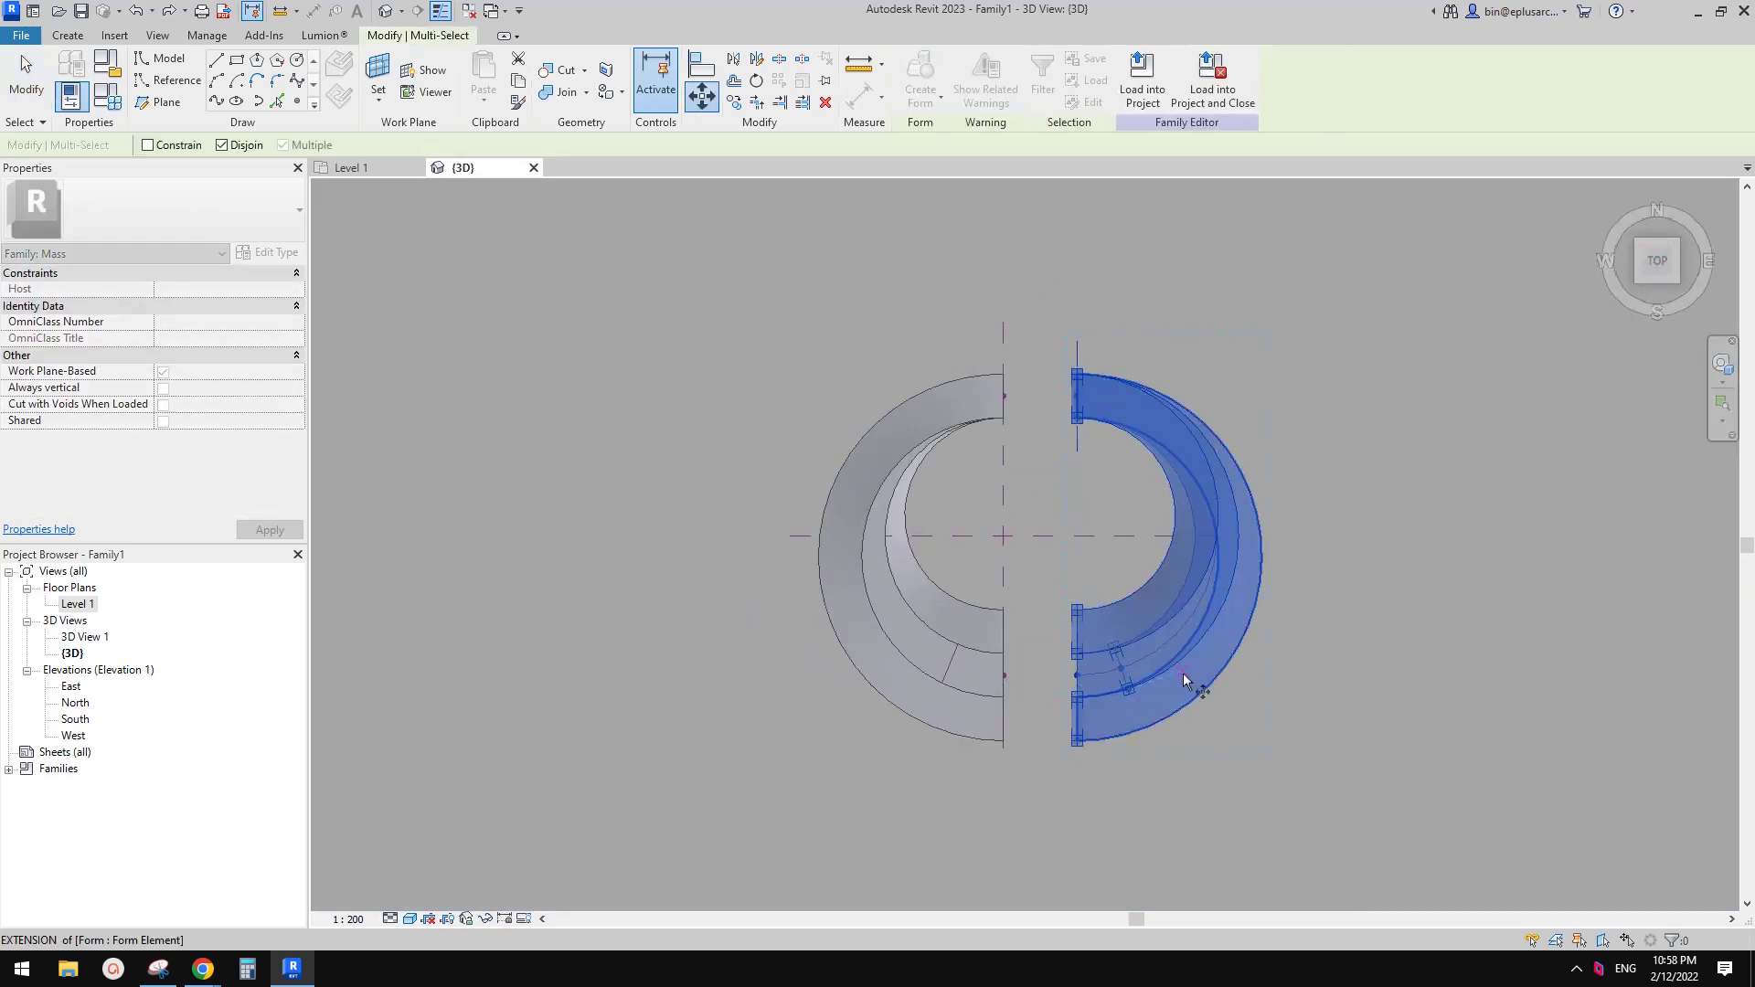
key(Escape)
key(Escape)
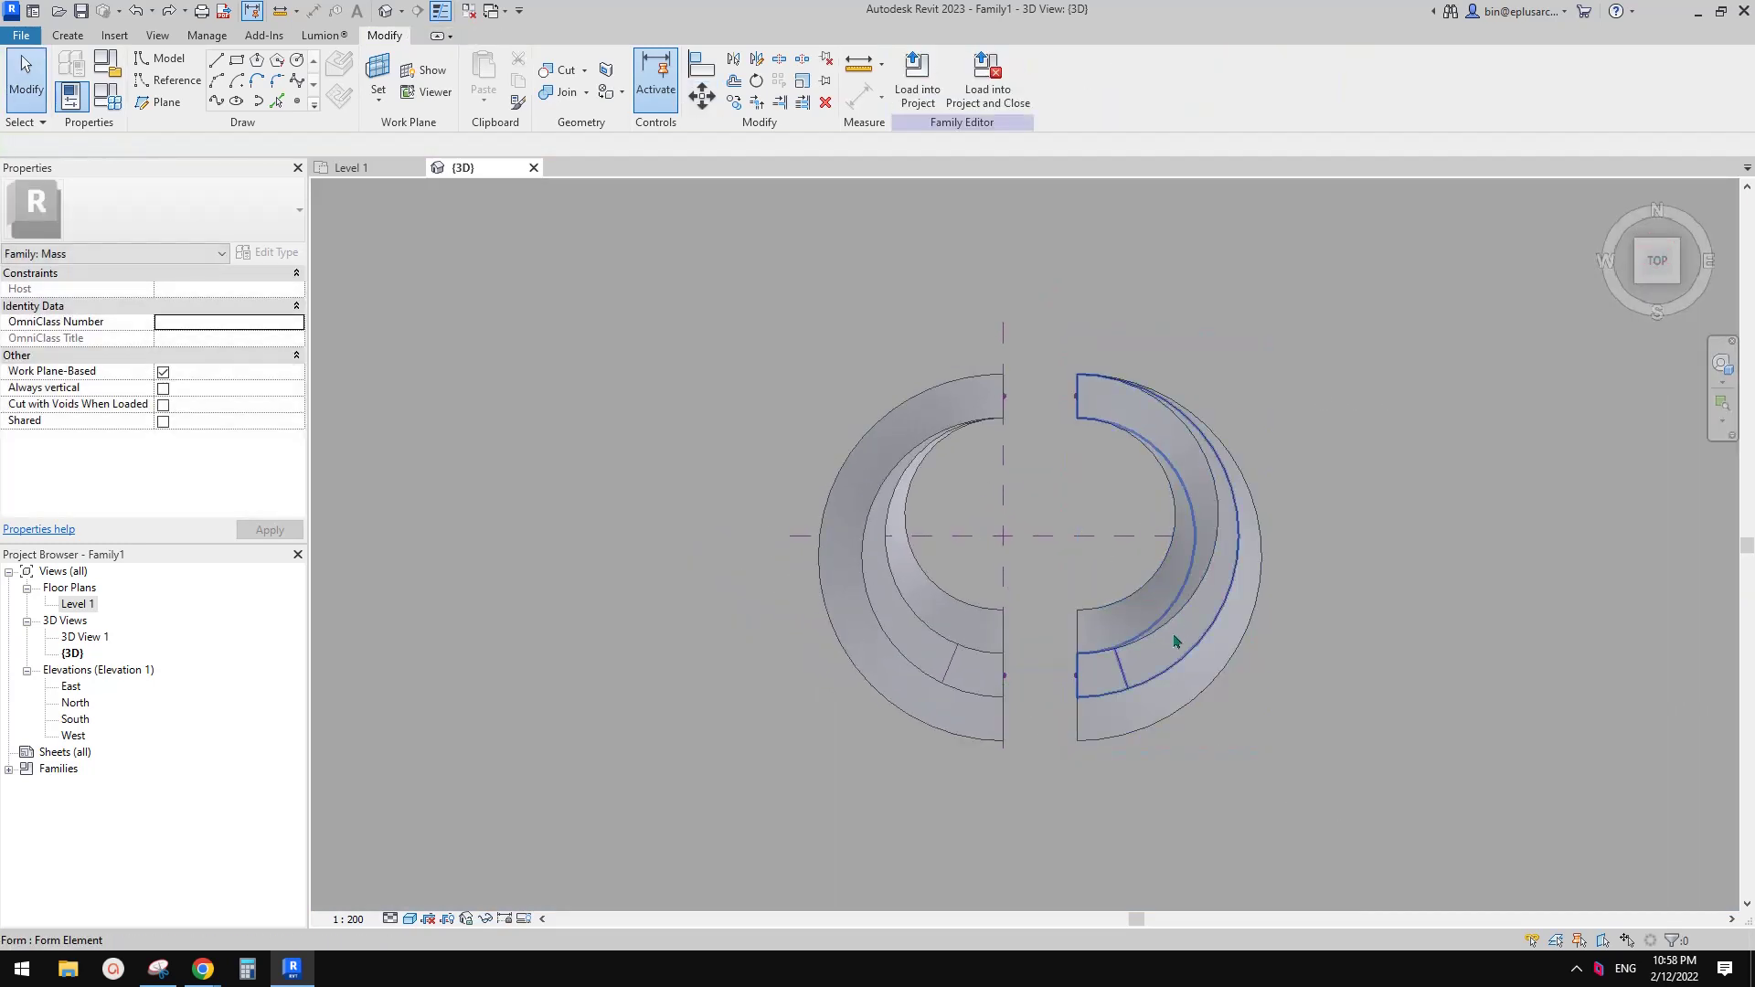
Move the entire right half with Disjoin turned off, taking its arc's rear endpoint onto the matching endpoint of the left arc.
drag(1032, 326, 1377, 885)
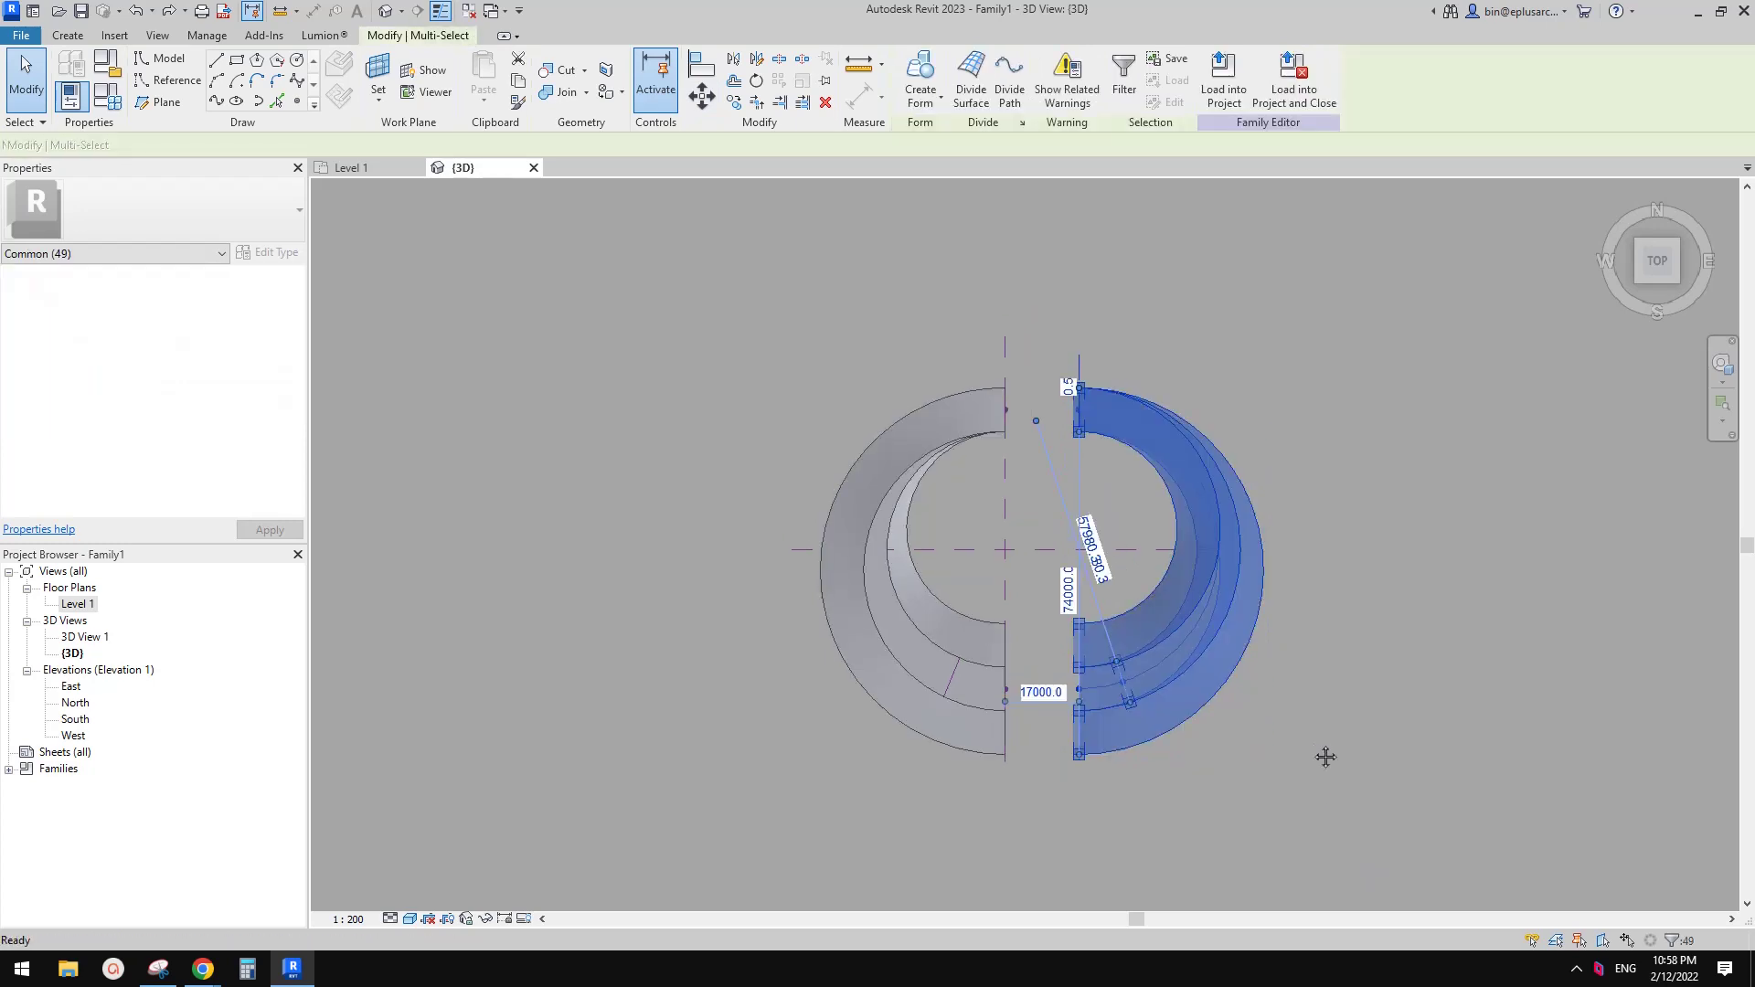
key(m)
key(v)
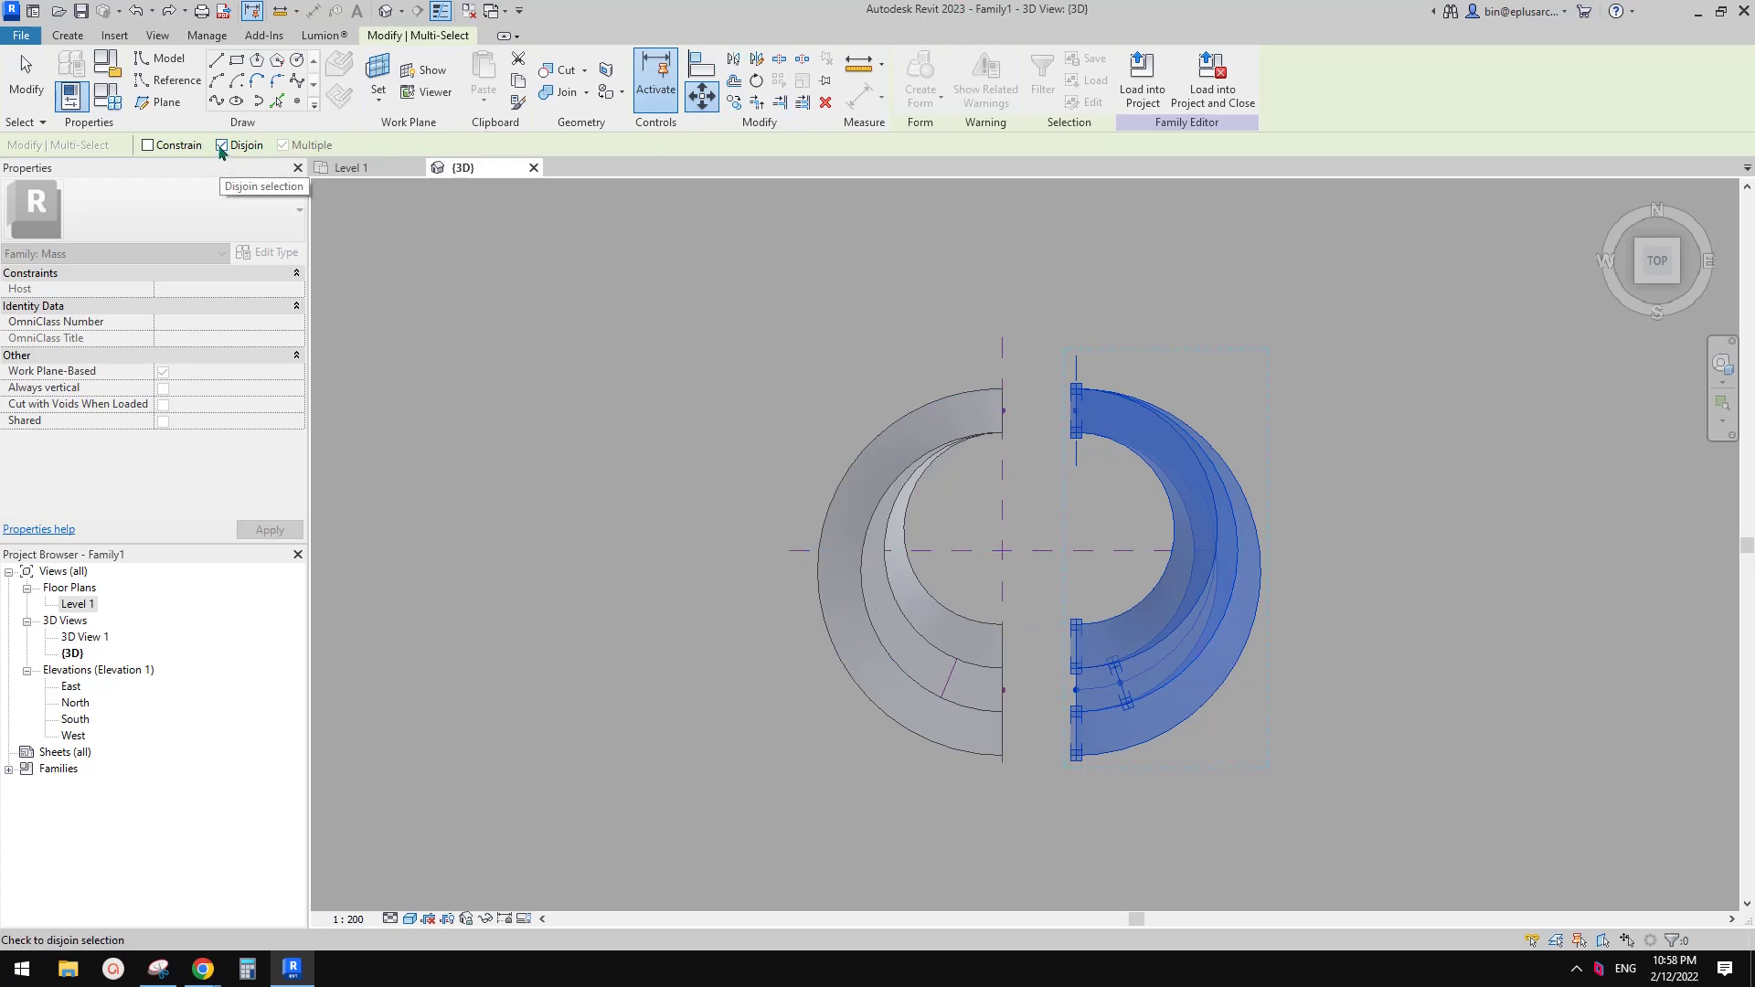
middle_drag(325, 194, 320, 193)
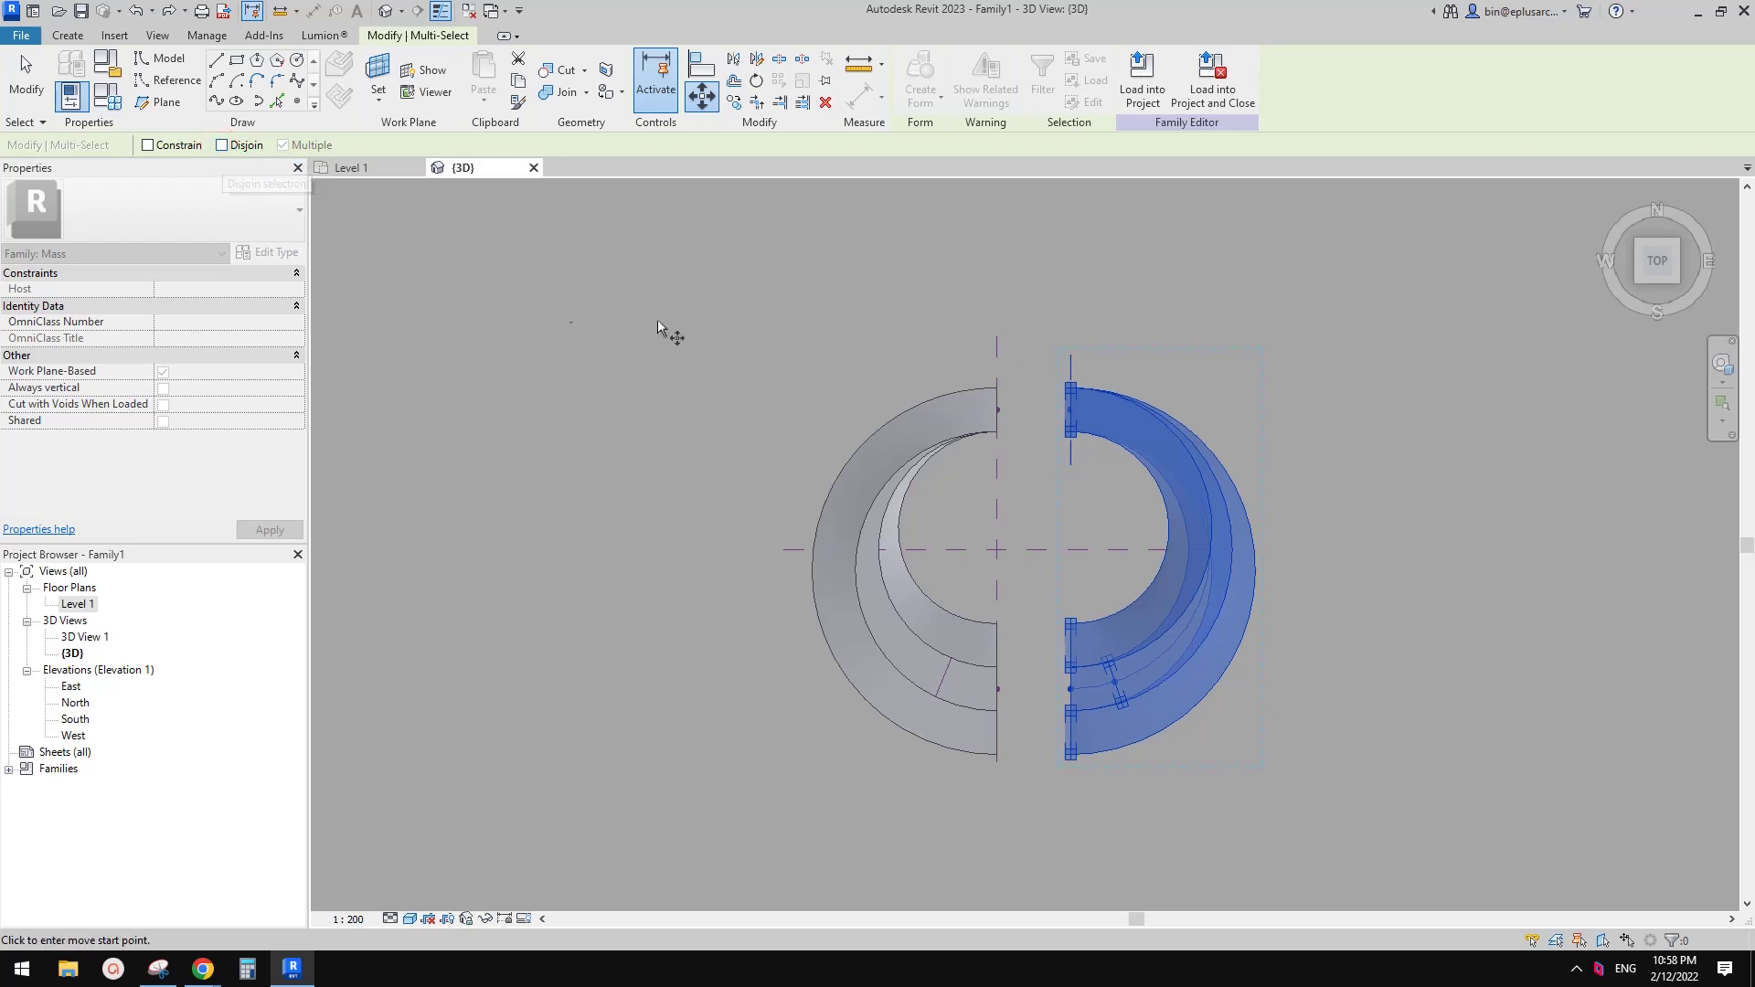
key(m)
key(v)
scroll(1075, 413, up, 1)
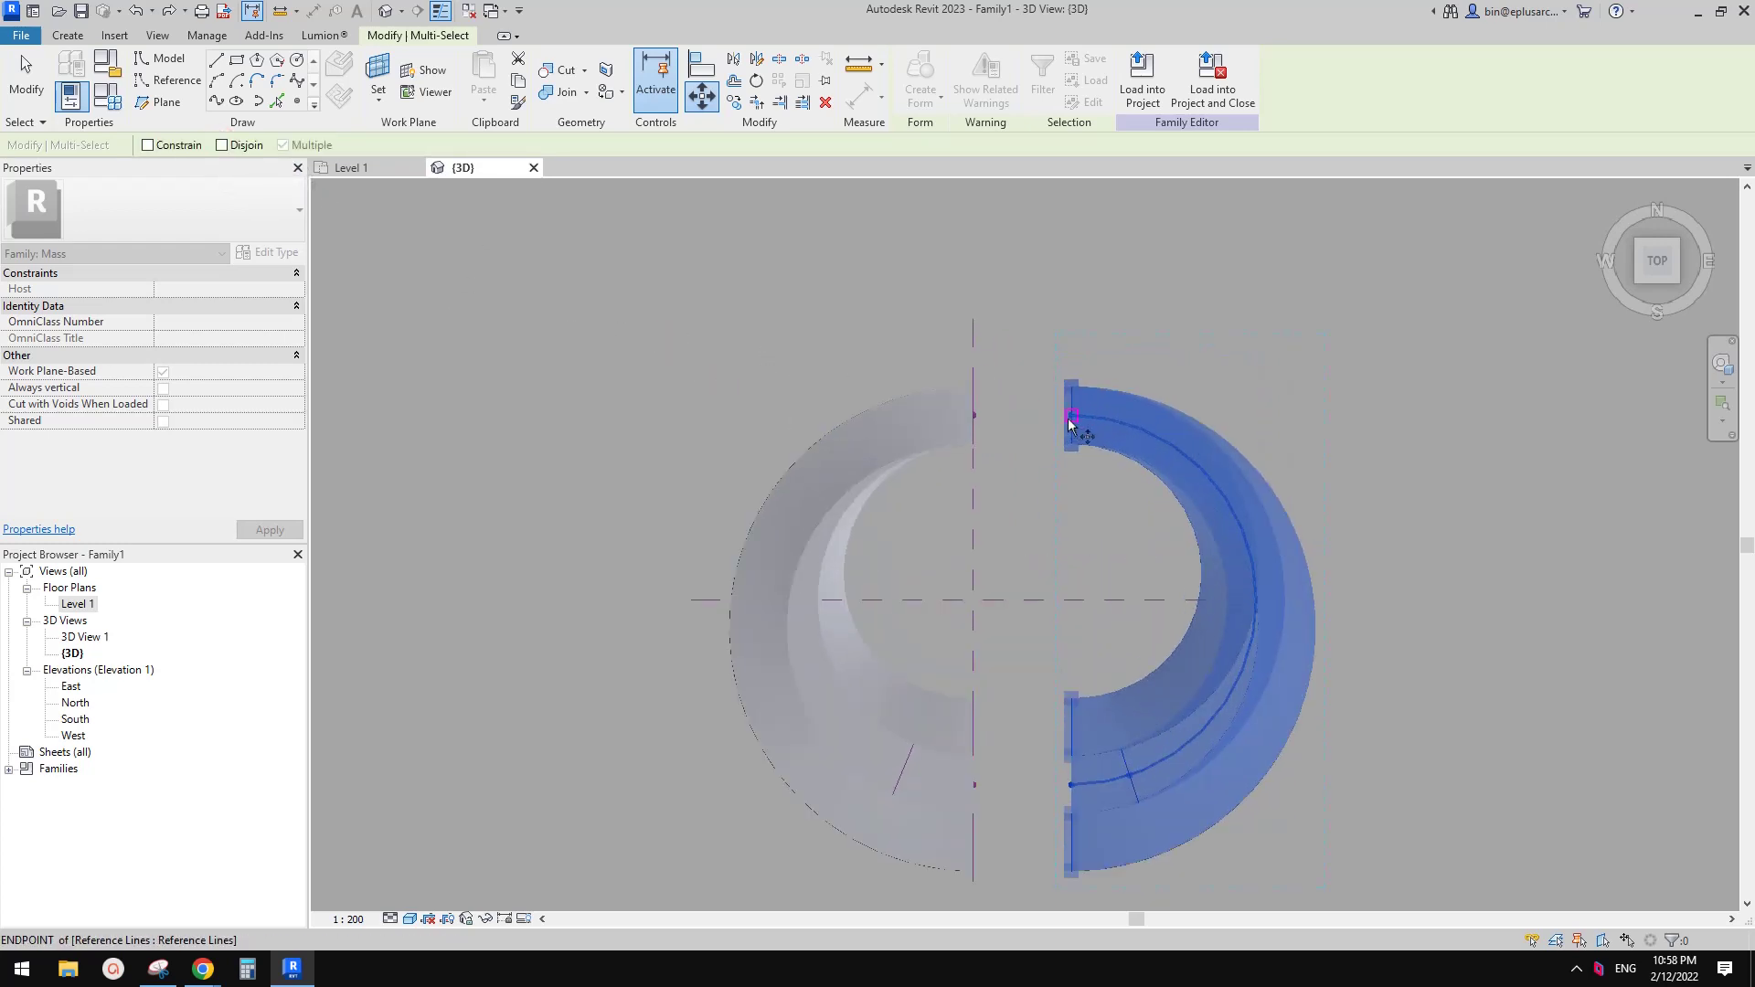
click(1072, 416)
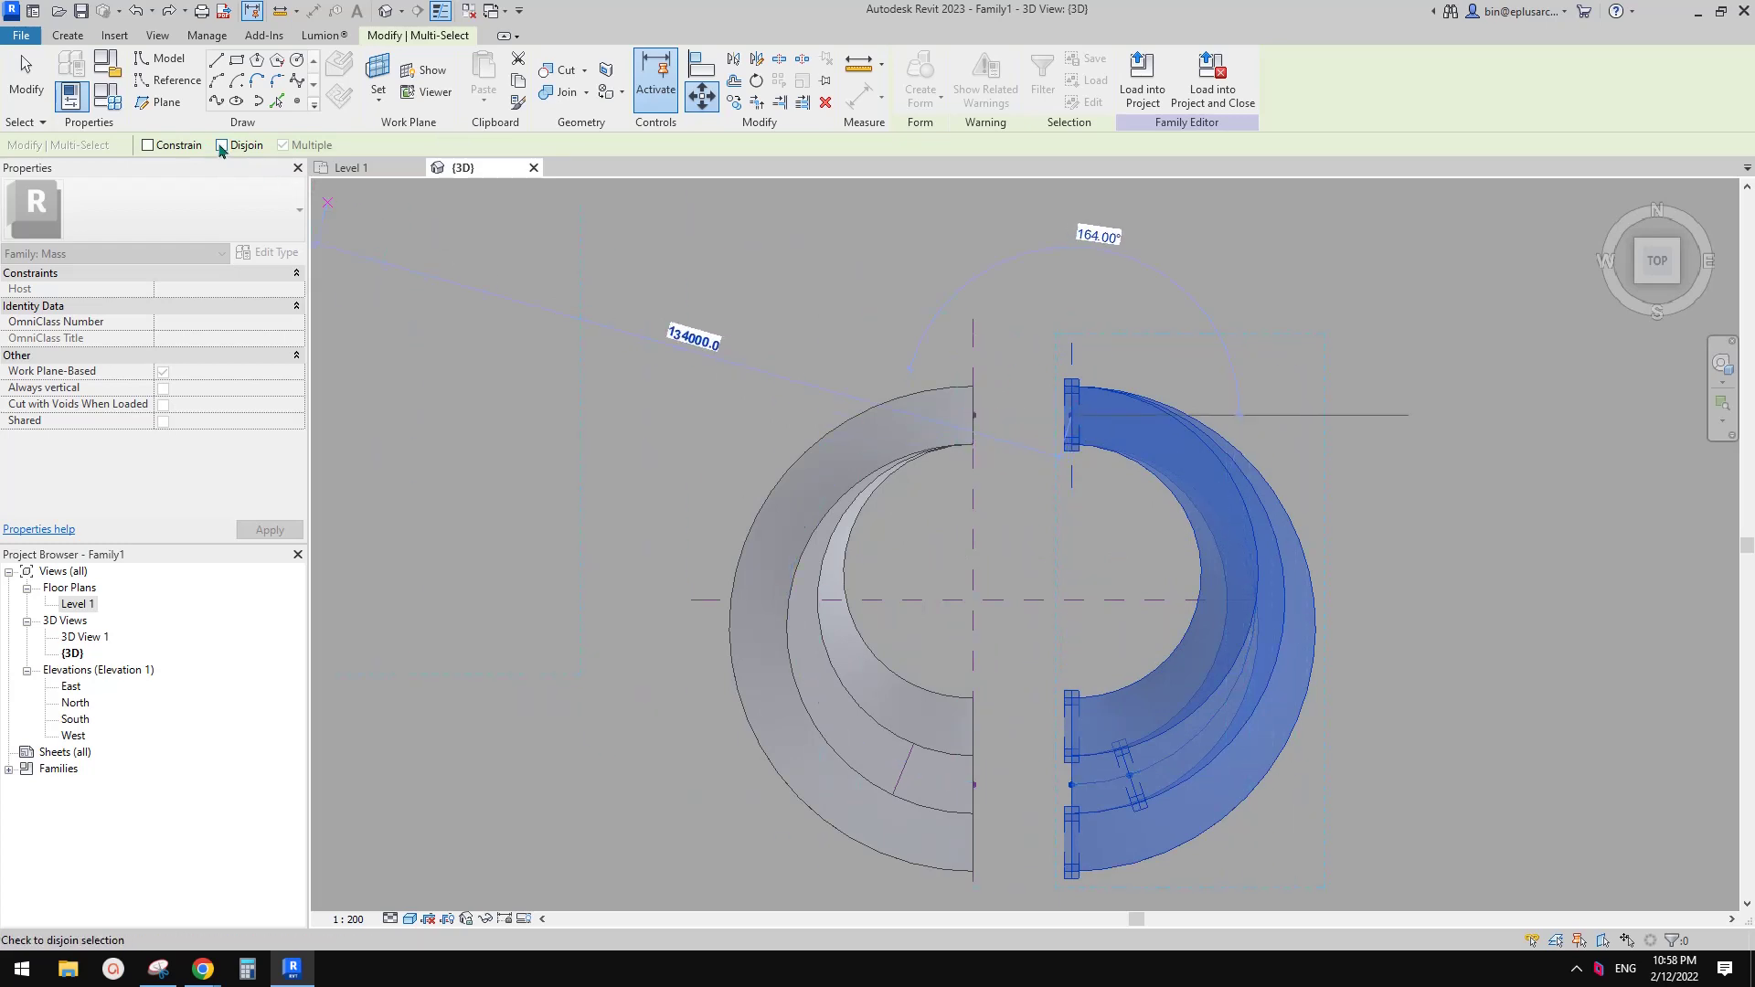
click(974, 417)
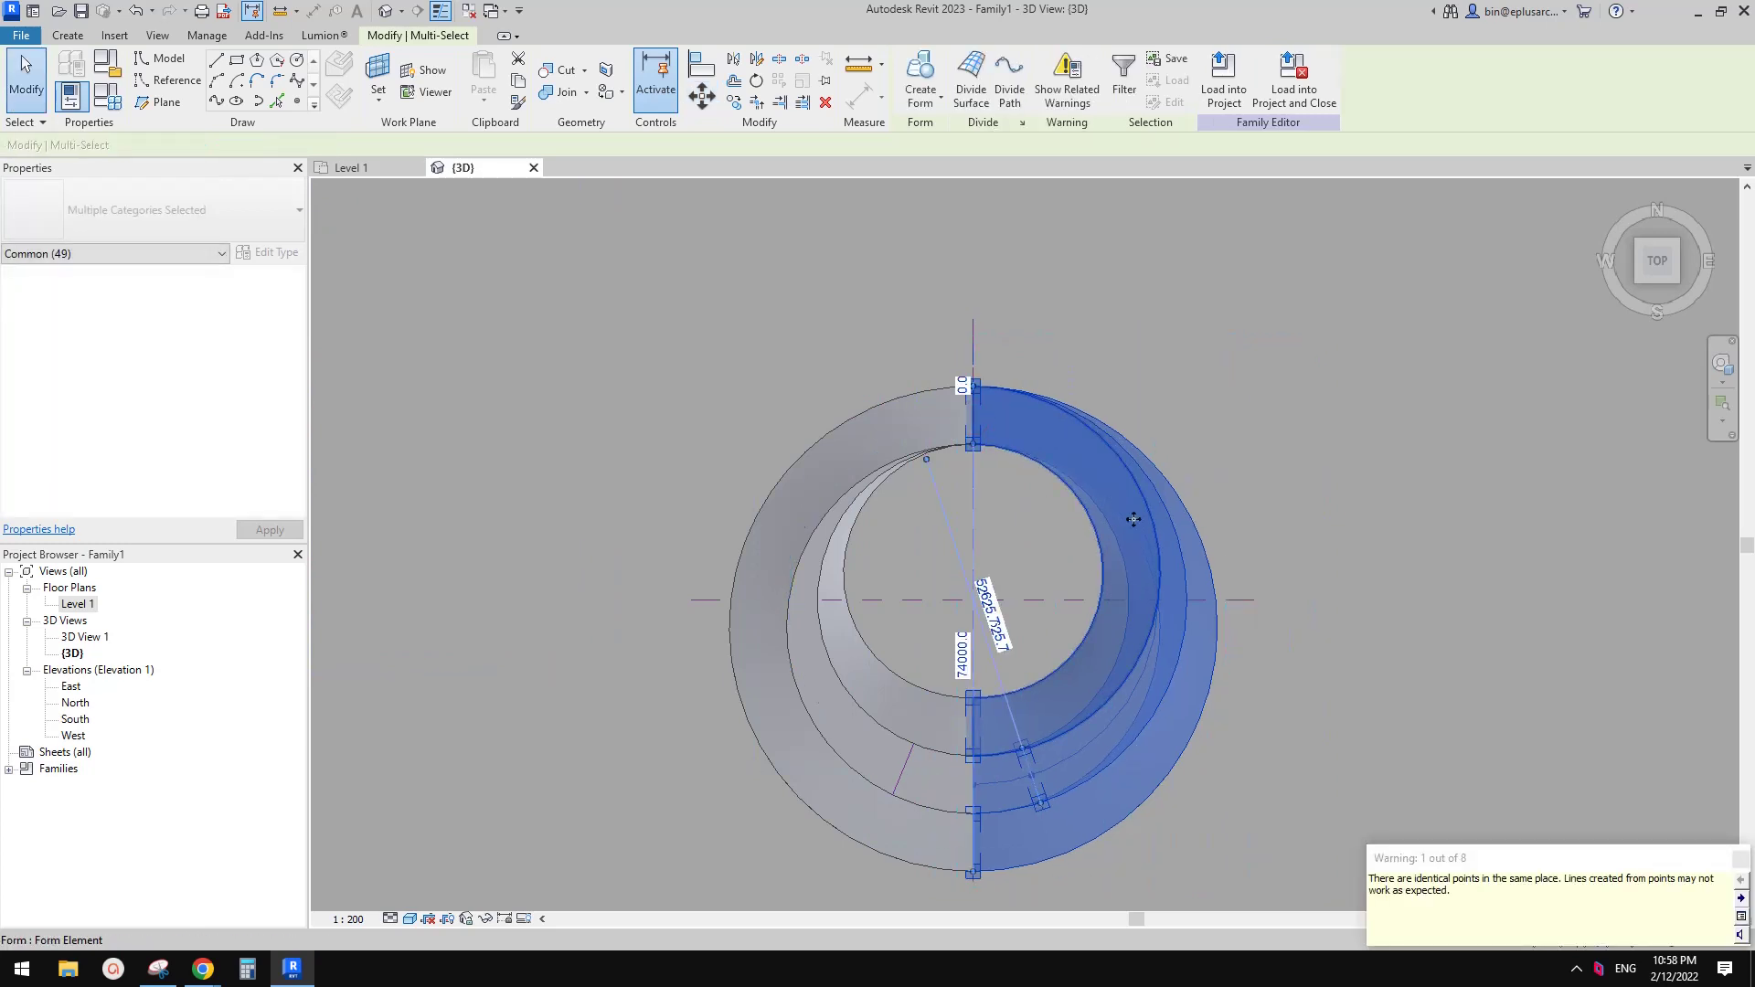
click(1274, 490)
Examine the closed ring stack from several sides and compare it with the ring building image in the Google Docs document in Chrome.
shift+middle_drag(1274, 490, 832, 734)
mouse_move(210, 977)
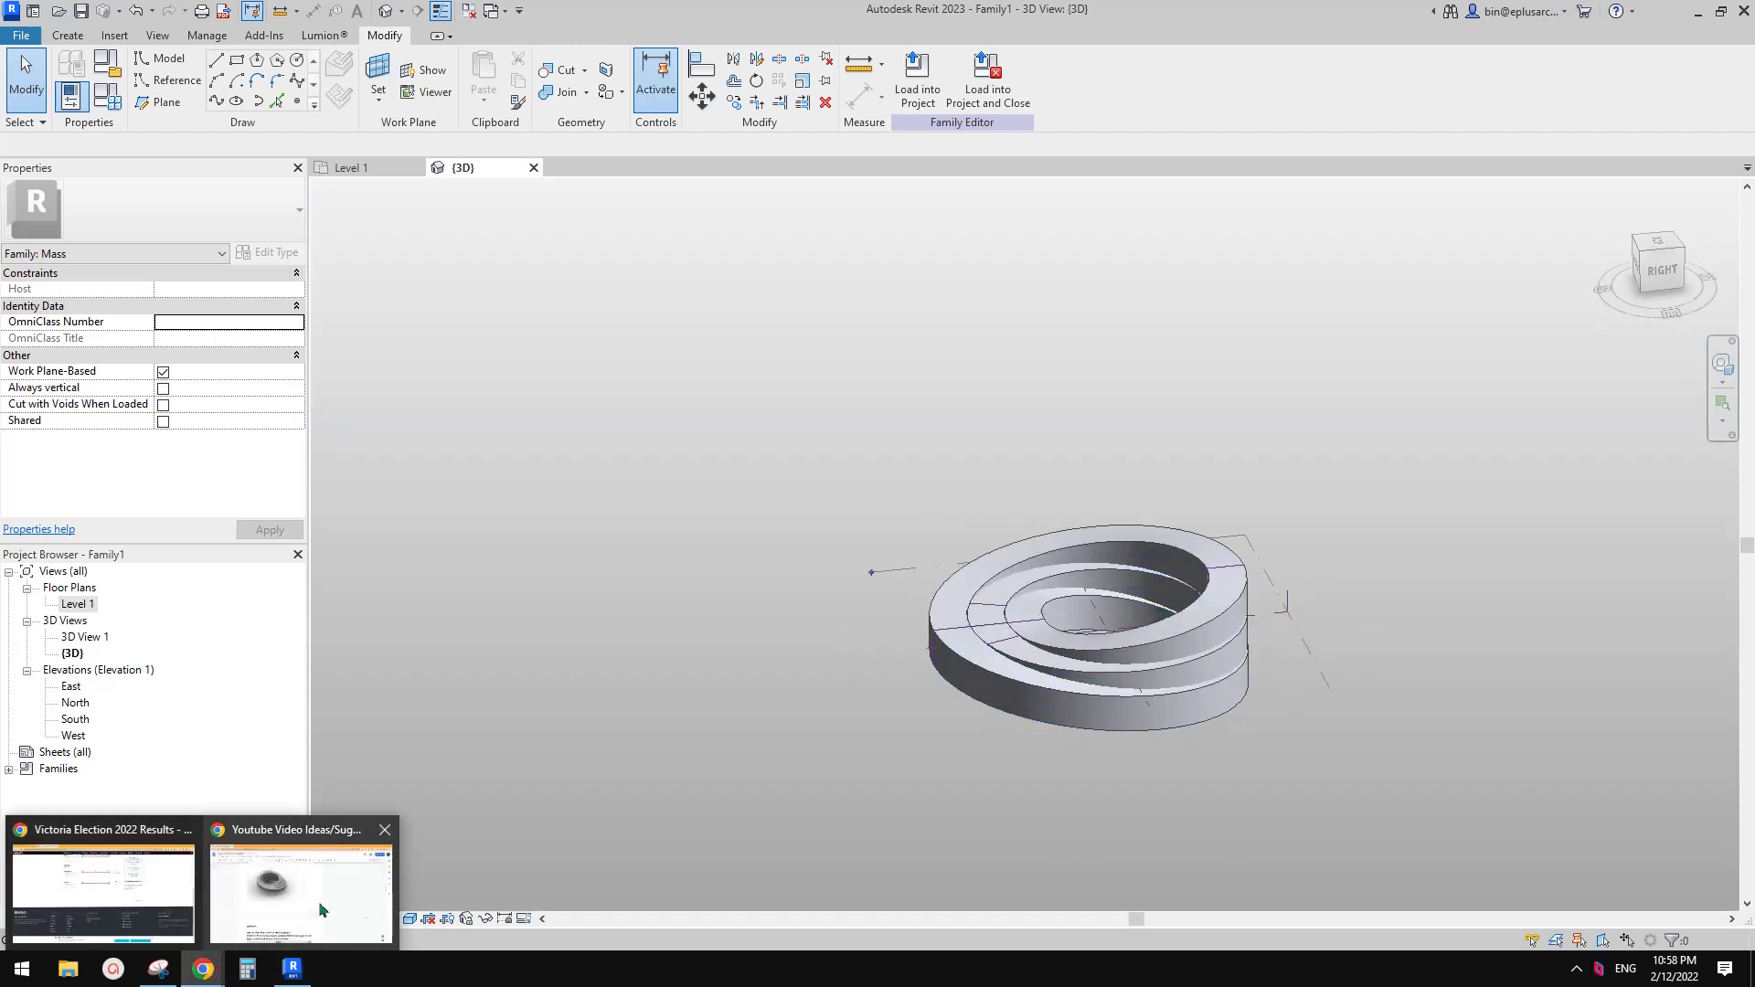
click(306, 897)
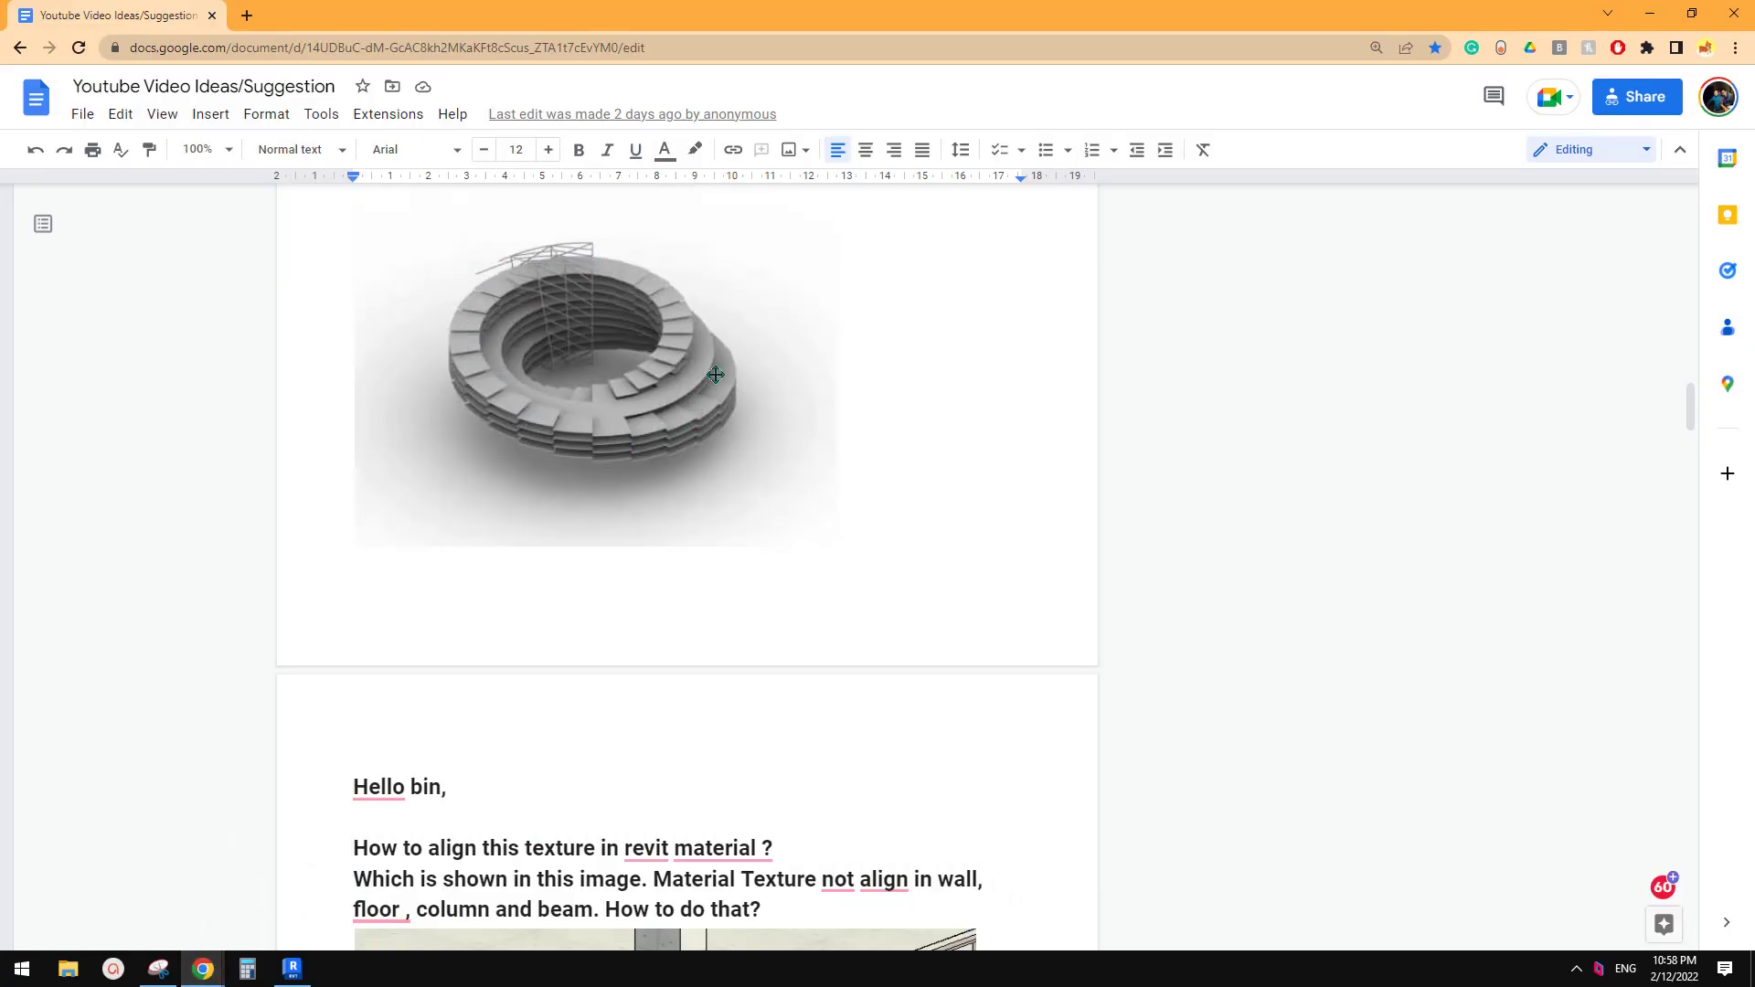
click(293, 969)
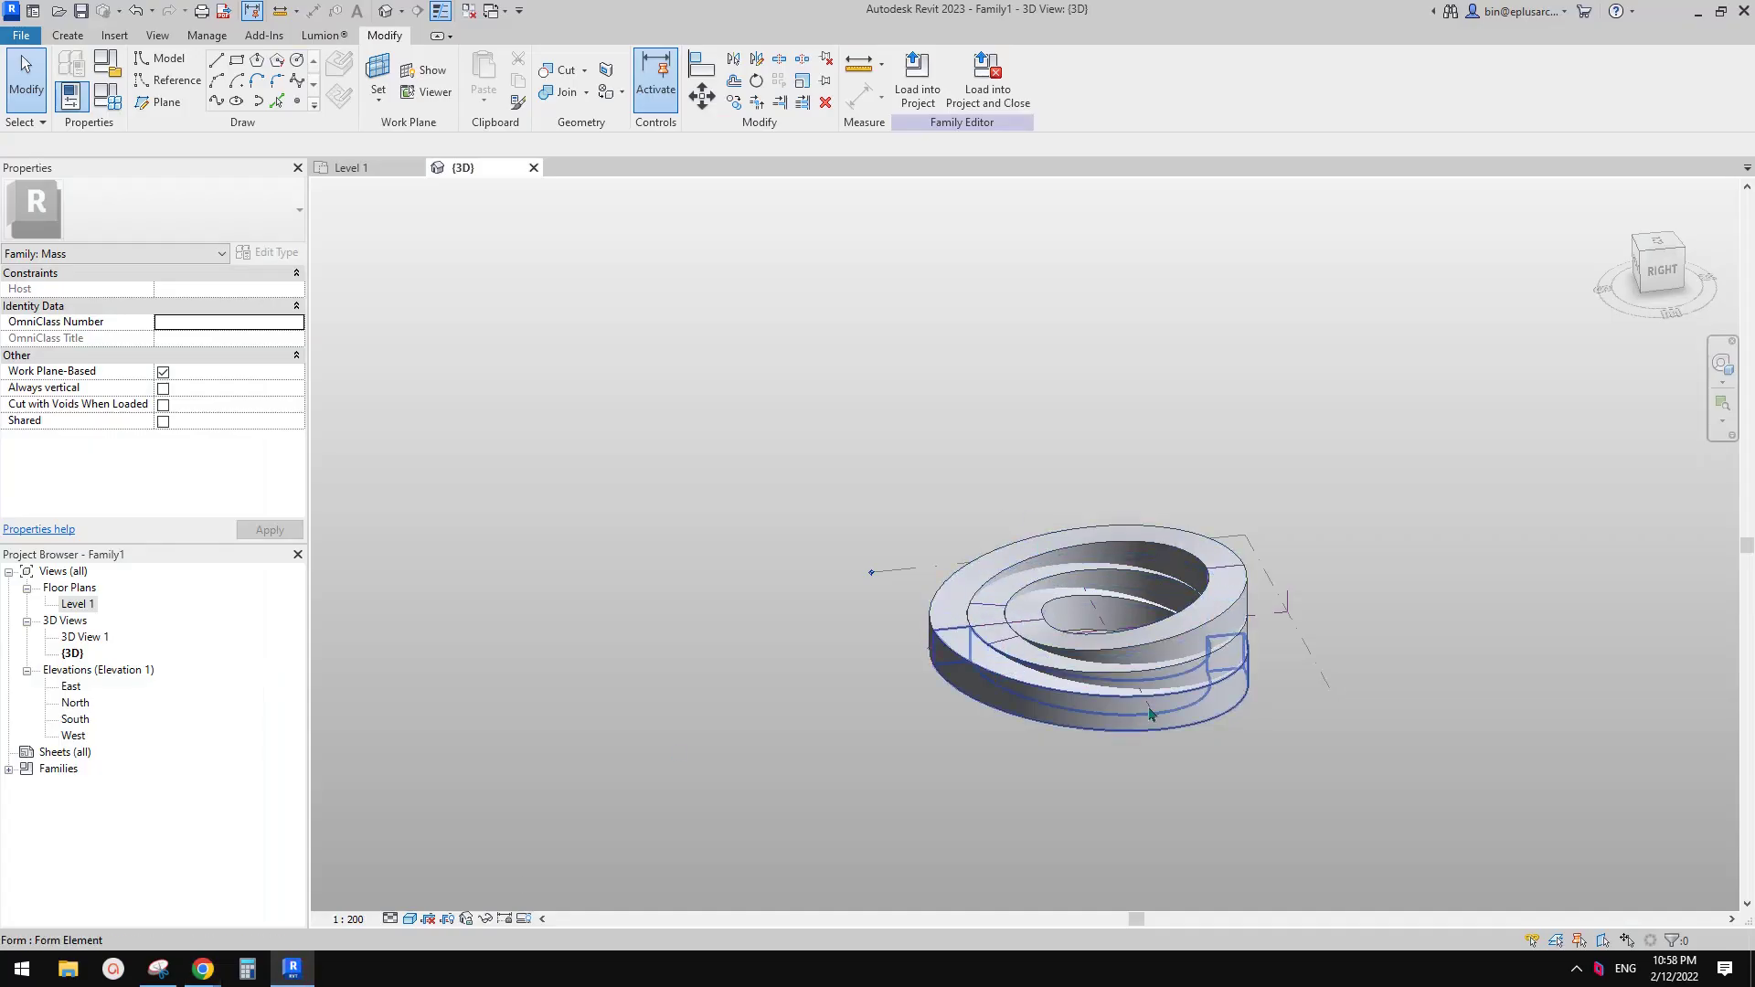
shift+middle_drag(1143, 677, 1329, 769)
shift+middle_drag(1207, 688, 1238, 661)
shift+middle_drag(1455, 449, 1031, 348)
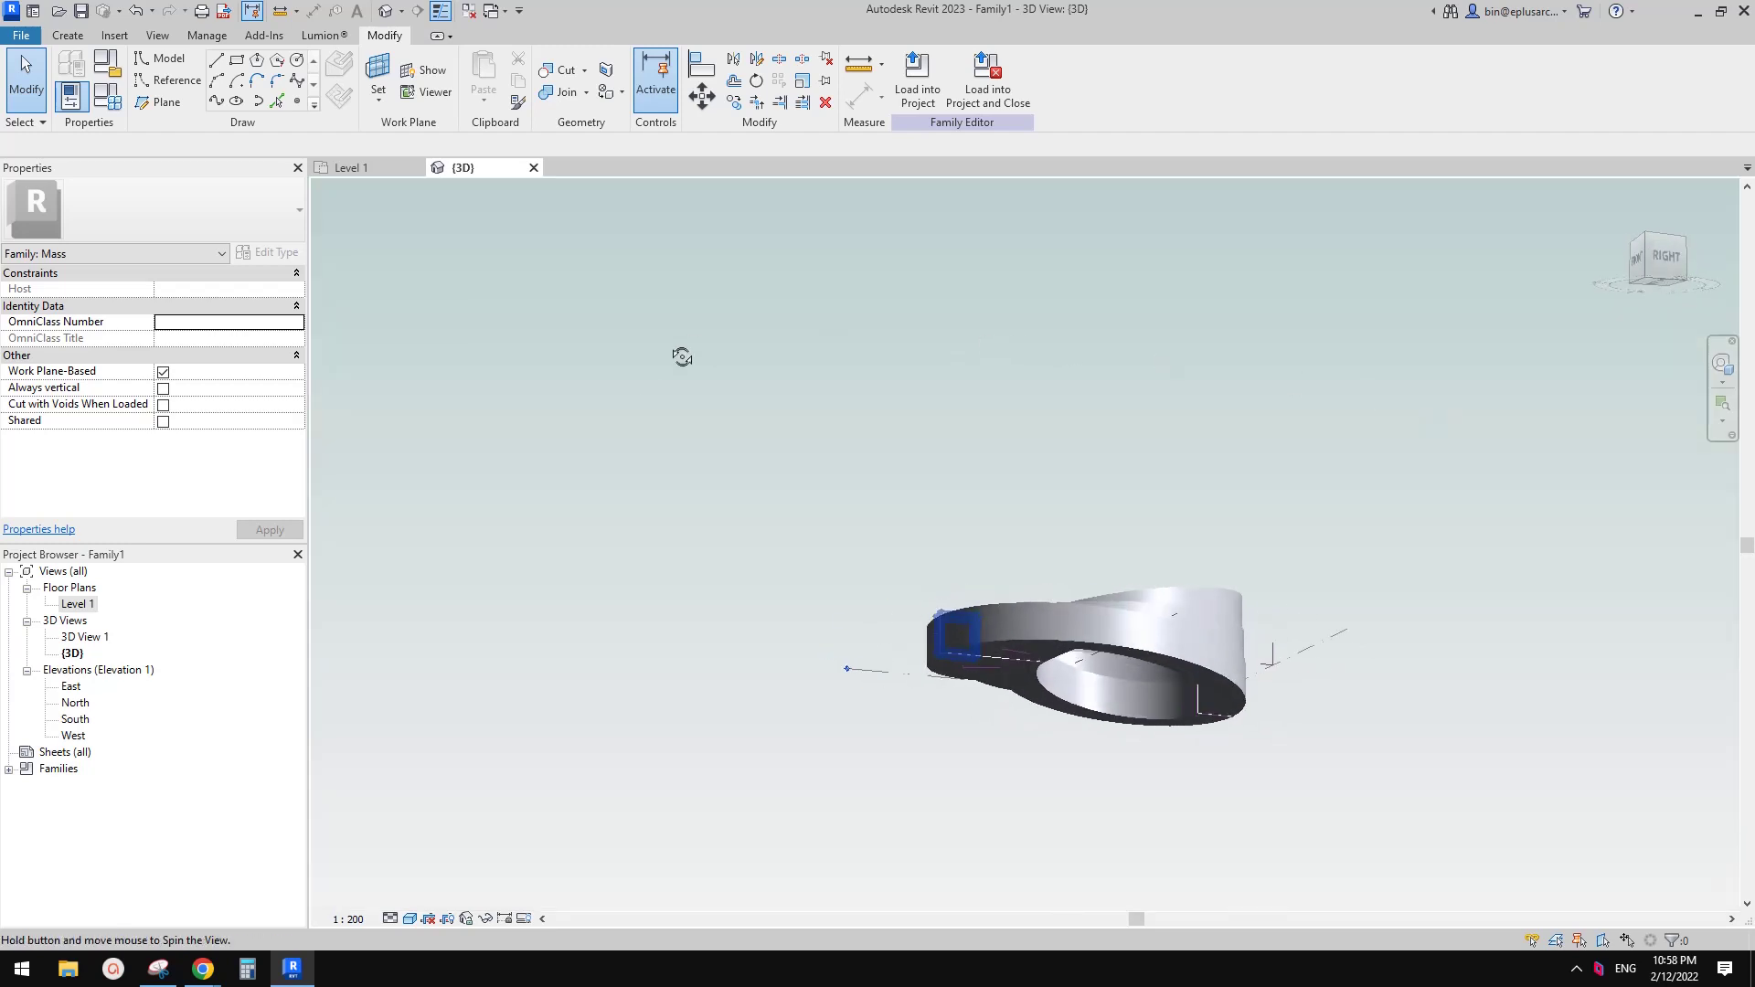
shift+middle_drag(682, 356, 1066, 739)
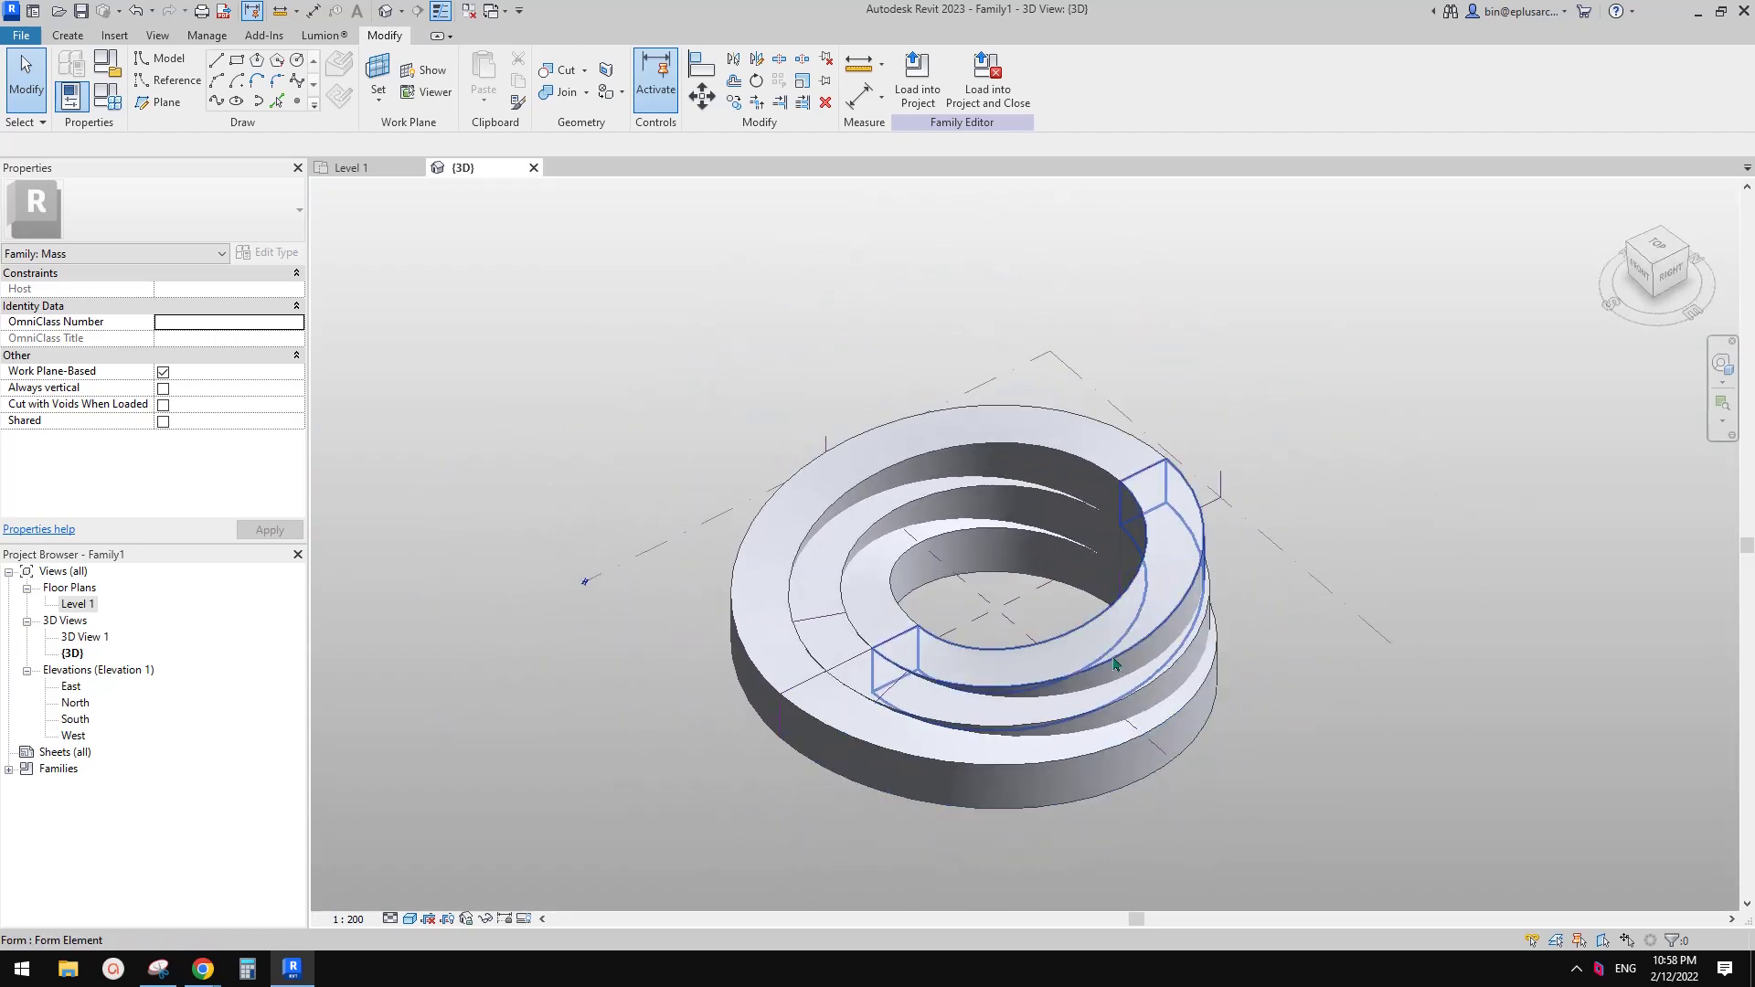
click(1066, 737)
key(Escape)
Join the geometry of the two half-ring forms that make up the top ring.
middle_drag(1112, 665, 1215, 565)
scroll(1086, 493, up, 2)
click(1066, 465)
click(1189, 523)
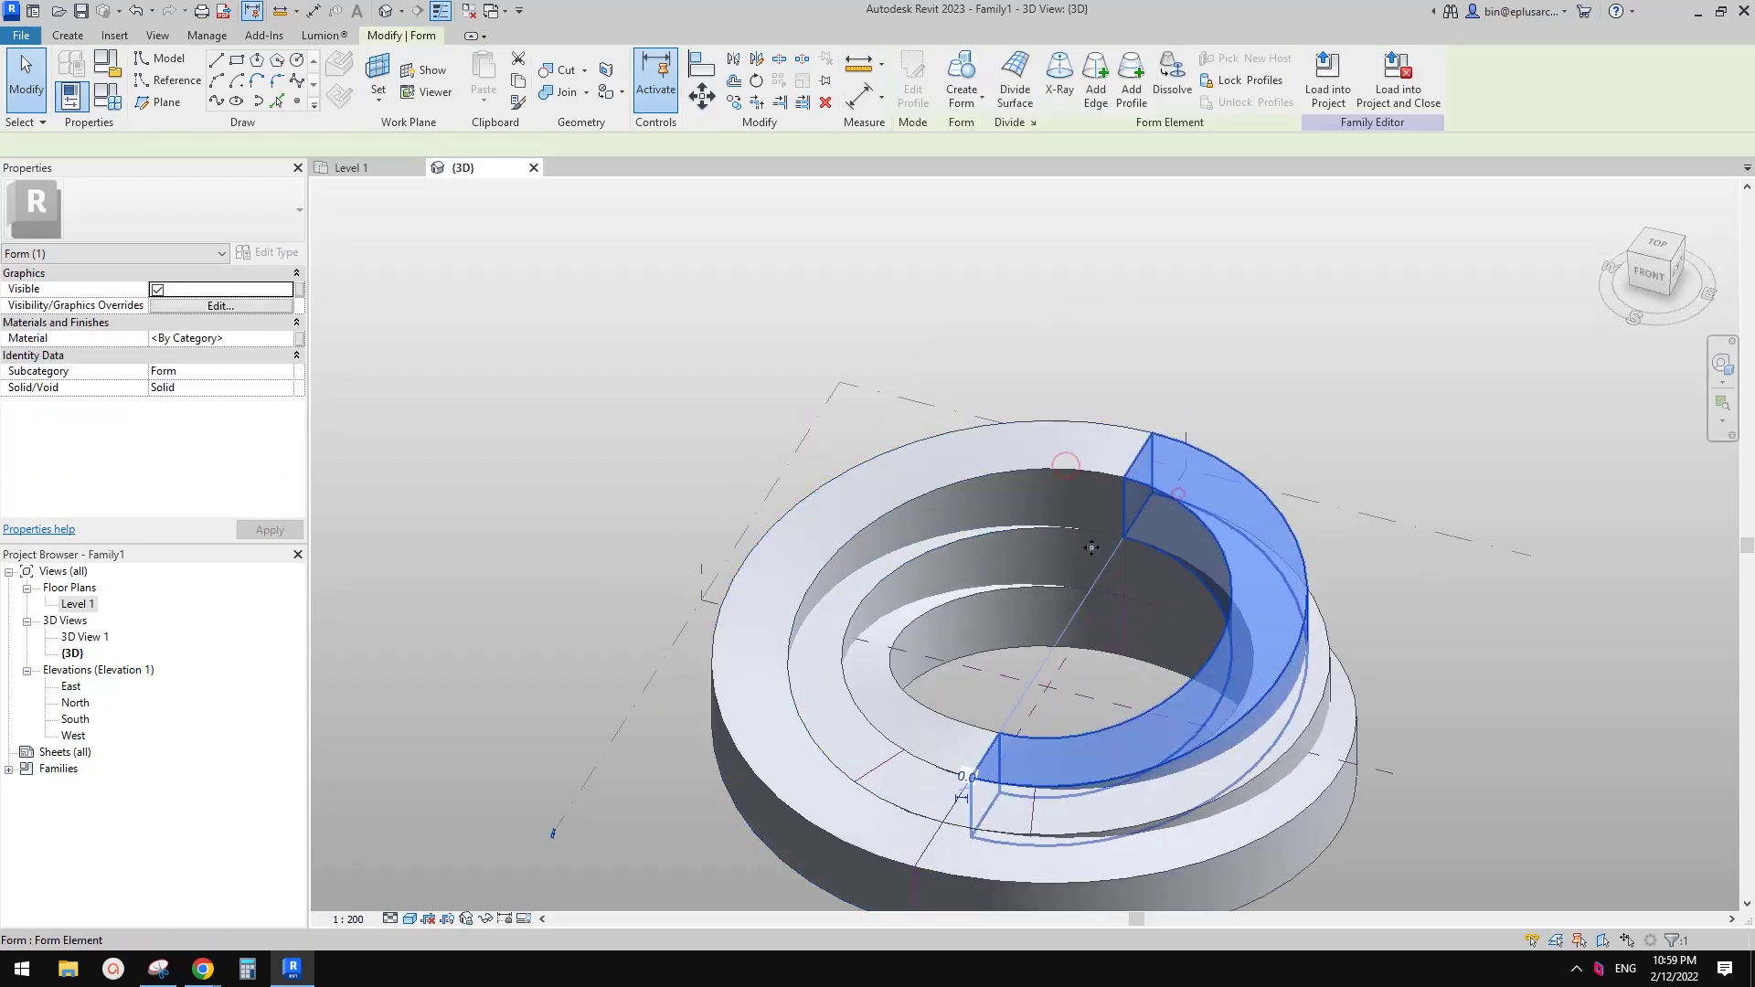
click(1089, 556)
click(1164, 602)
scroll(1217, 374, up, 1)
click(673, 261)
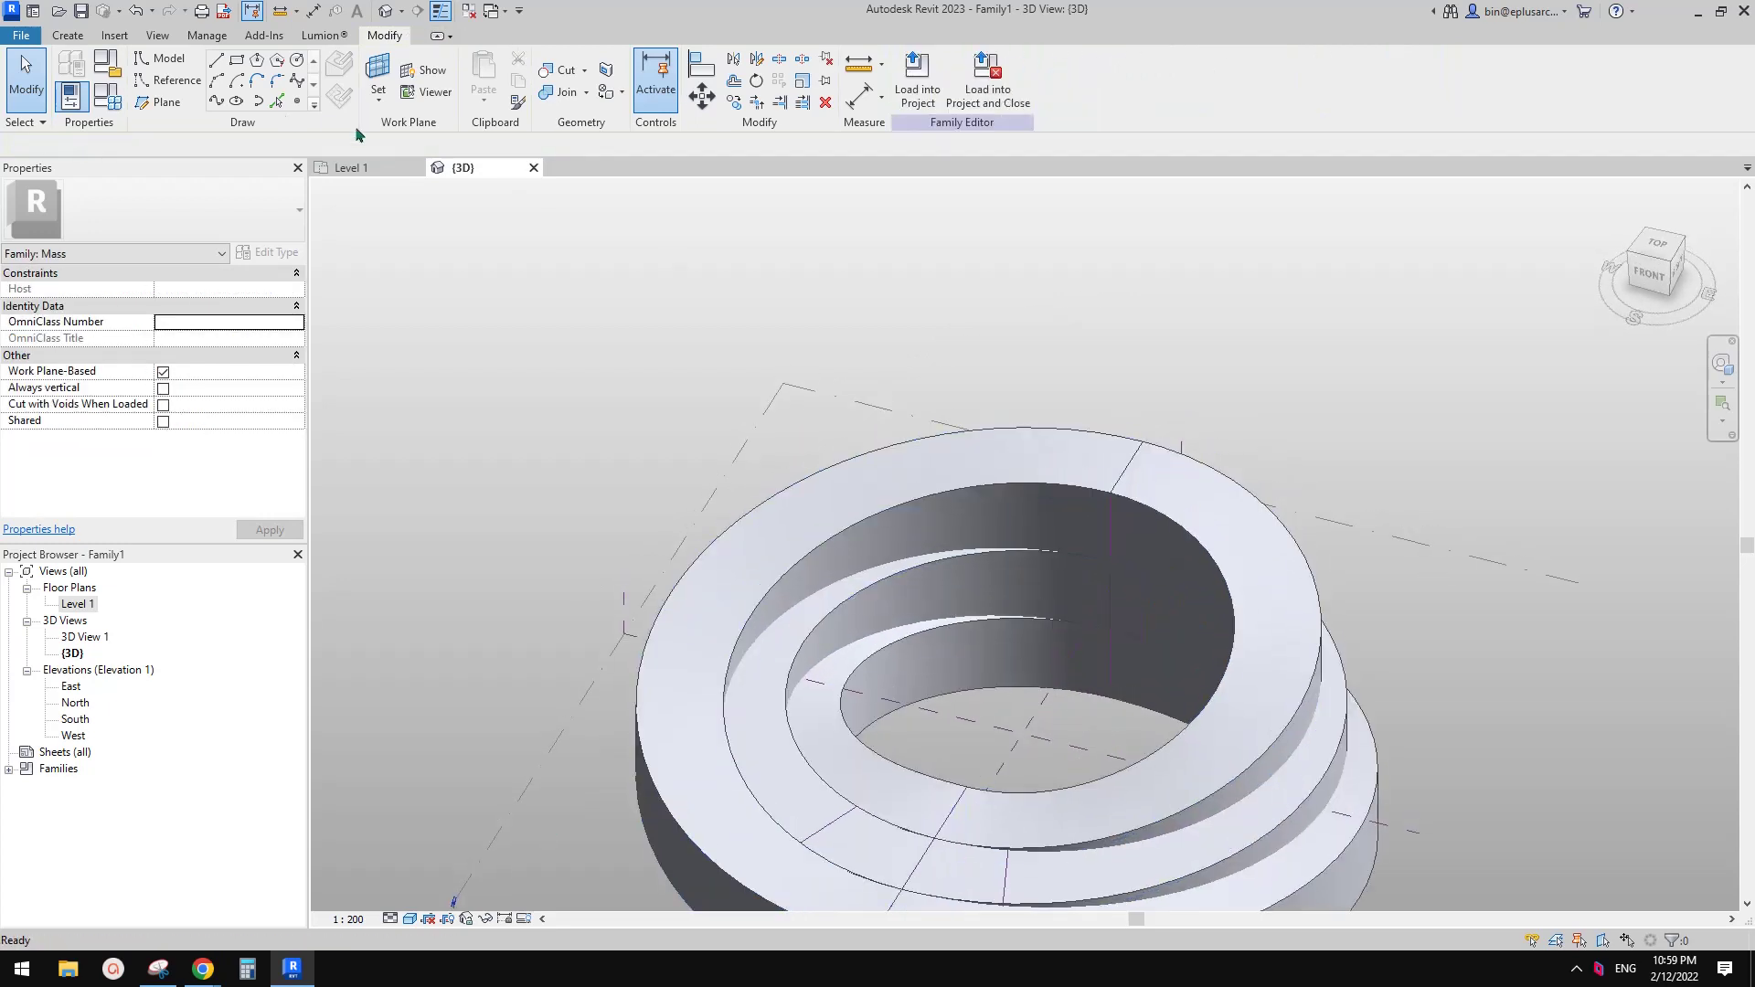
click(1072, 507)
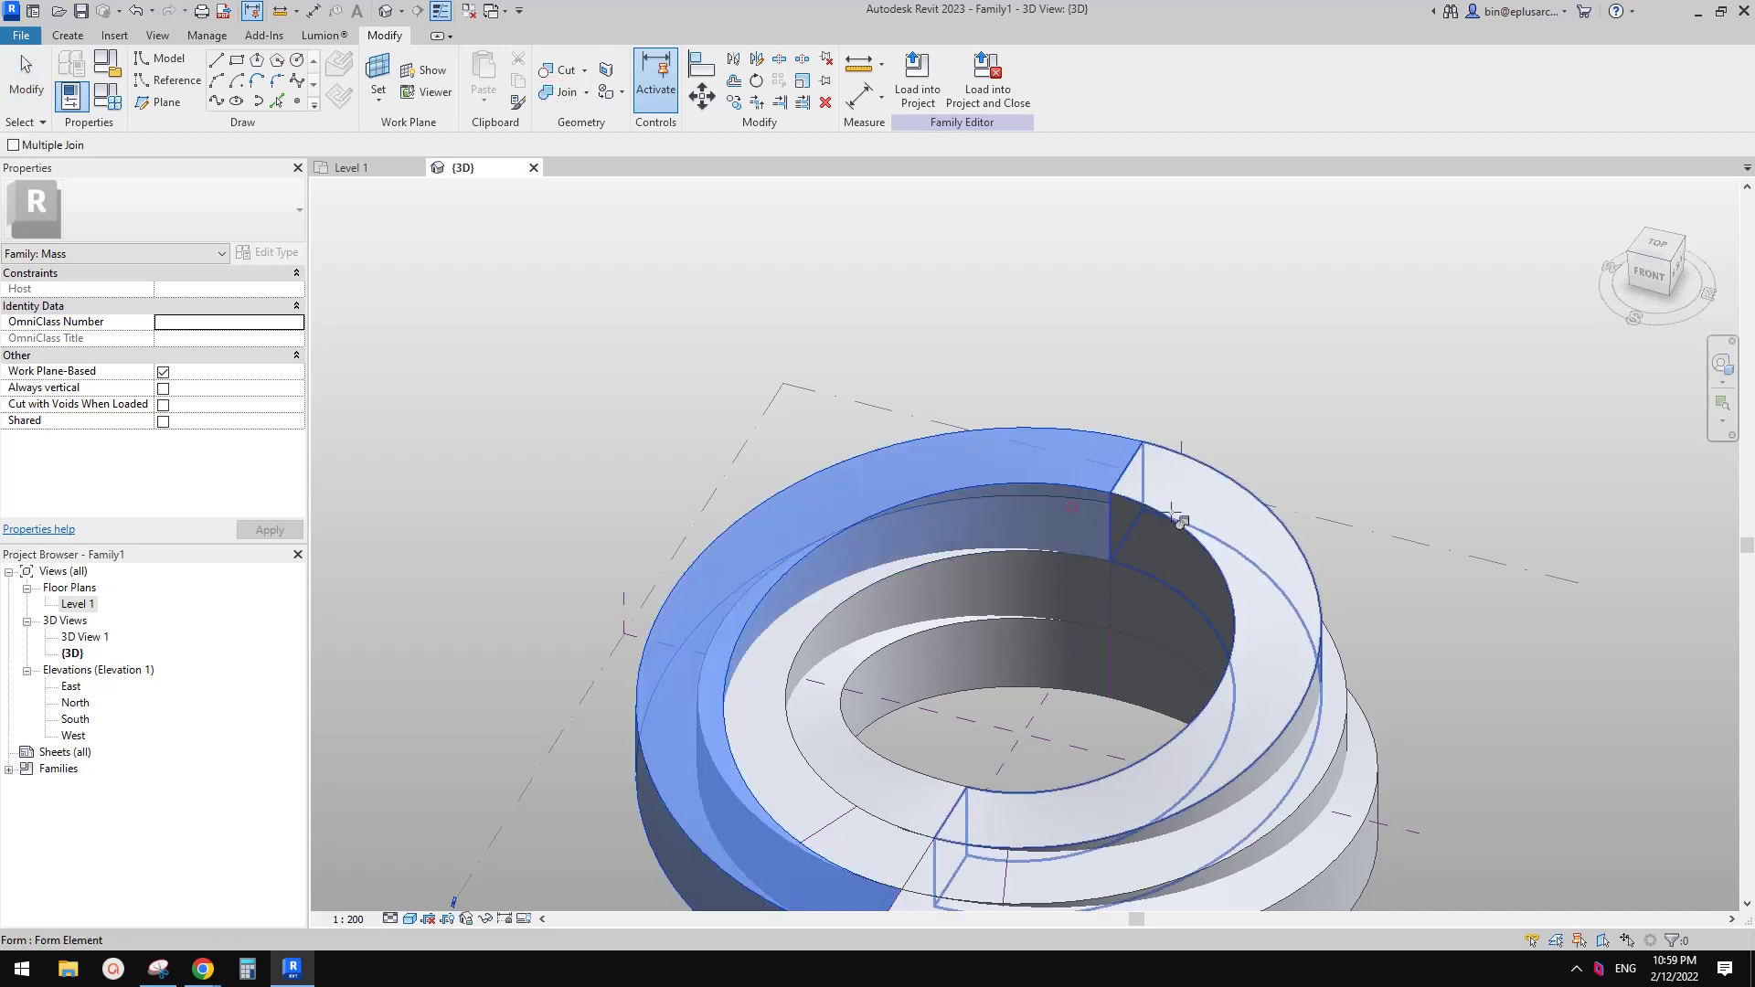
click(1178, 515)
Join the geometry of the two half-ring forms that make up the middle ring.
shift+middle_drag(1163, 547, 1205, 684)
click(1249, 638)
click(1117, 645)
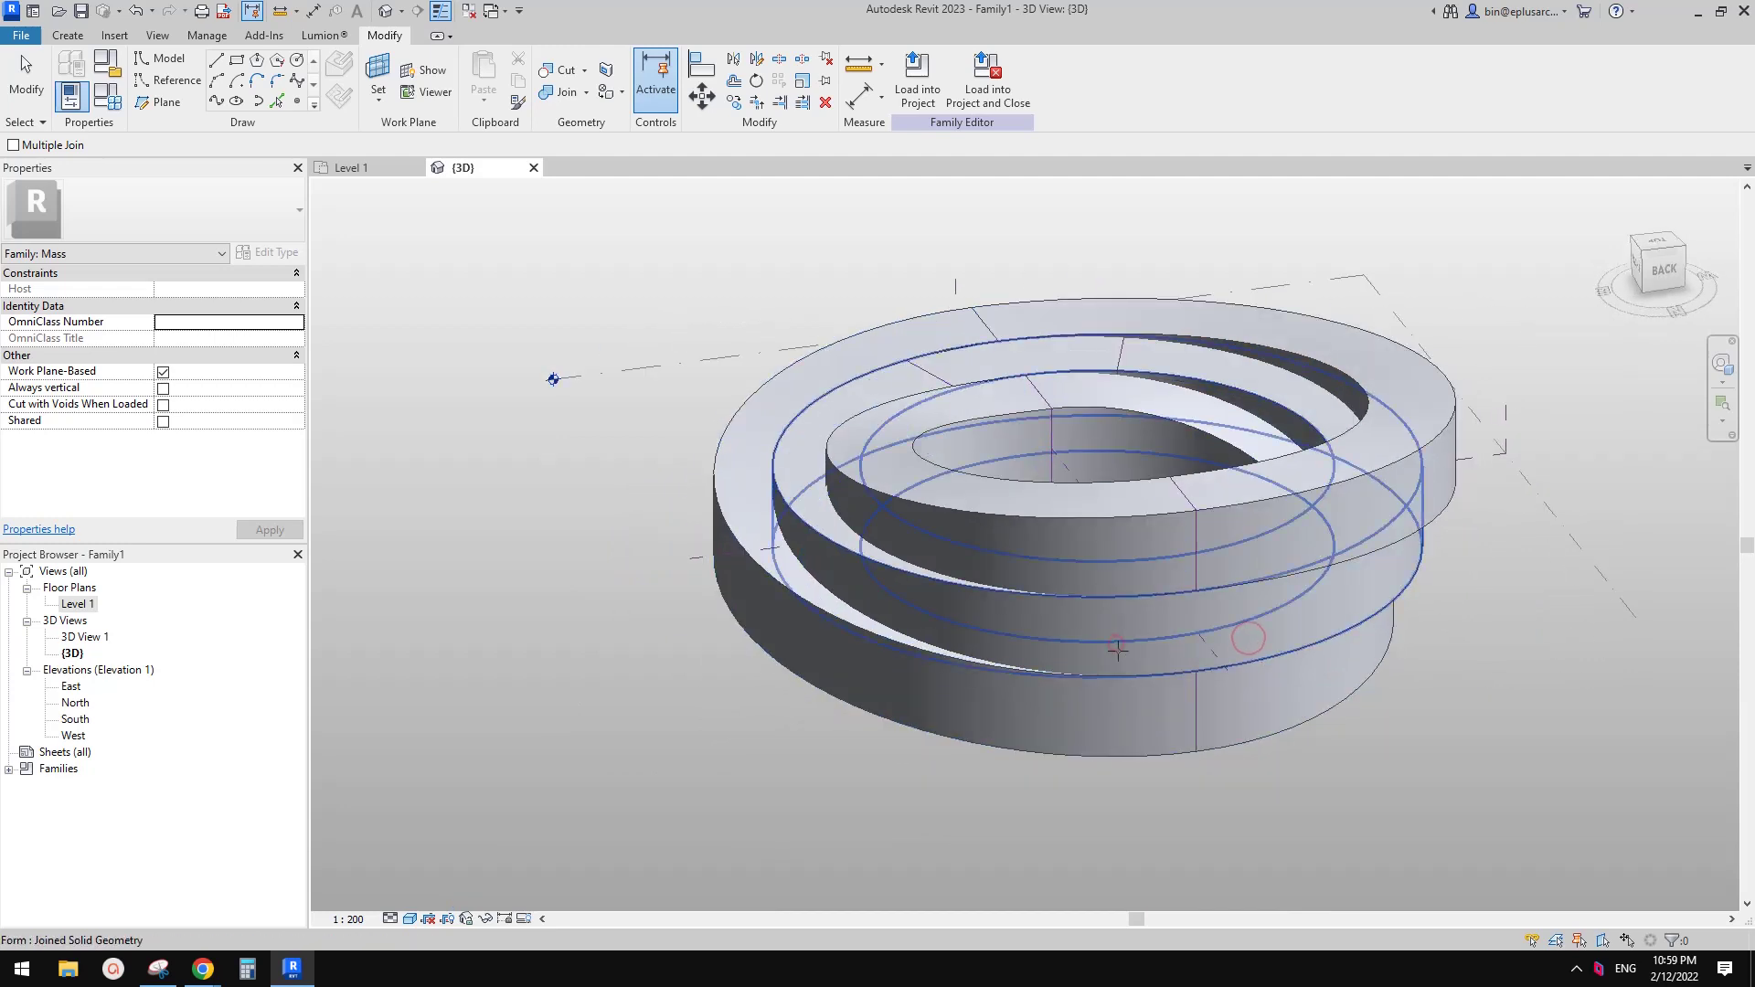
shift+middle_drag(1116, 646, 1241, 676)
shift+middle_drag(1133, 692, 804, 850)
shift+middle_drag(890, 690, 942, 830)
middle_drag(942, 830, 1086, 735)
Try to join the top ring with the rings beneath it, and undo the attempted joins.
click(1045, 570)
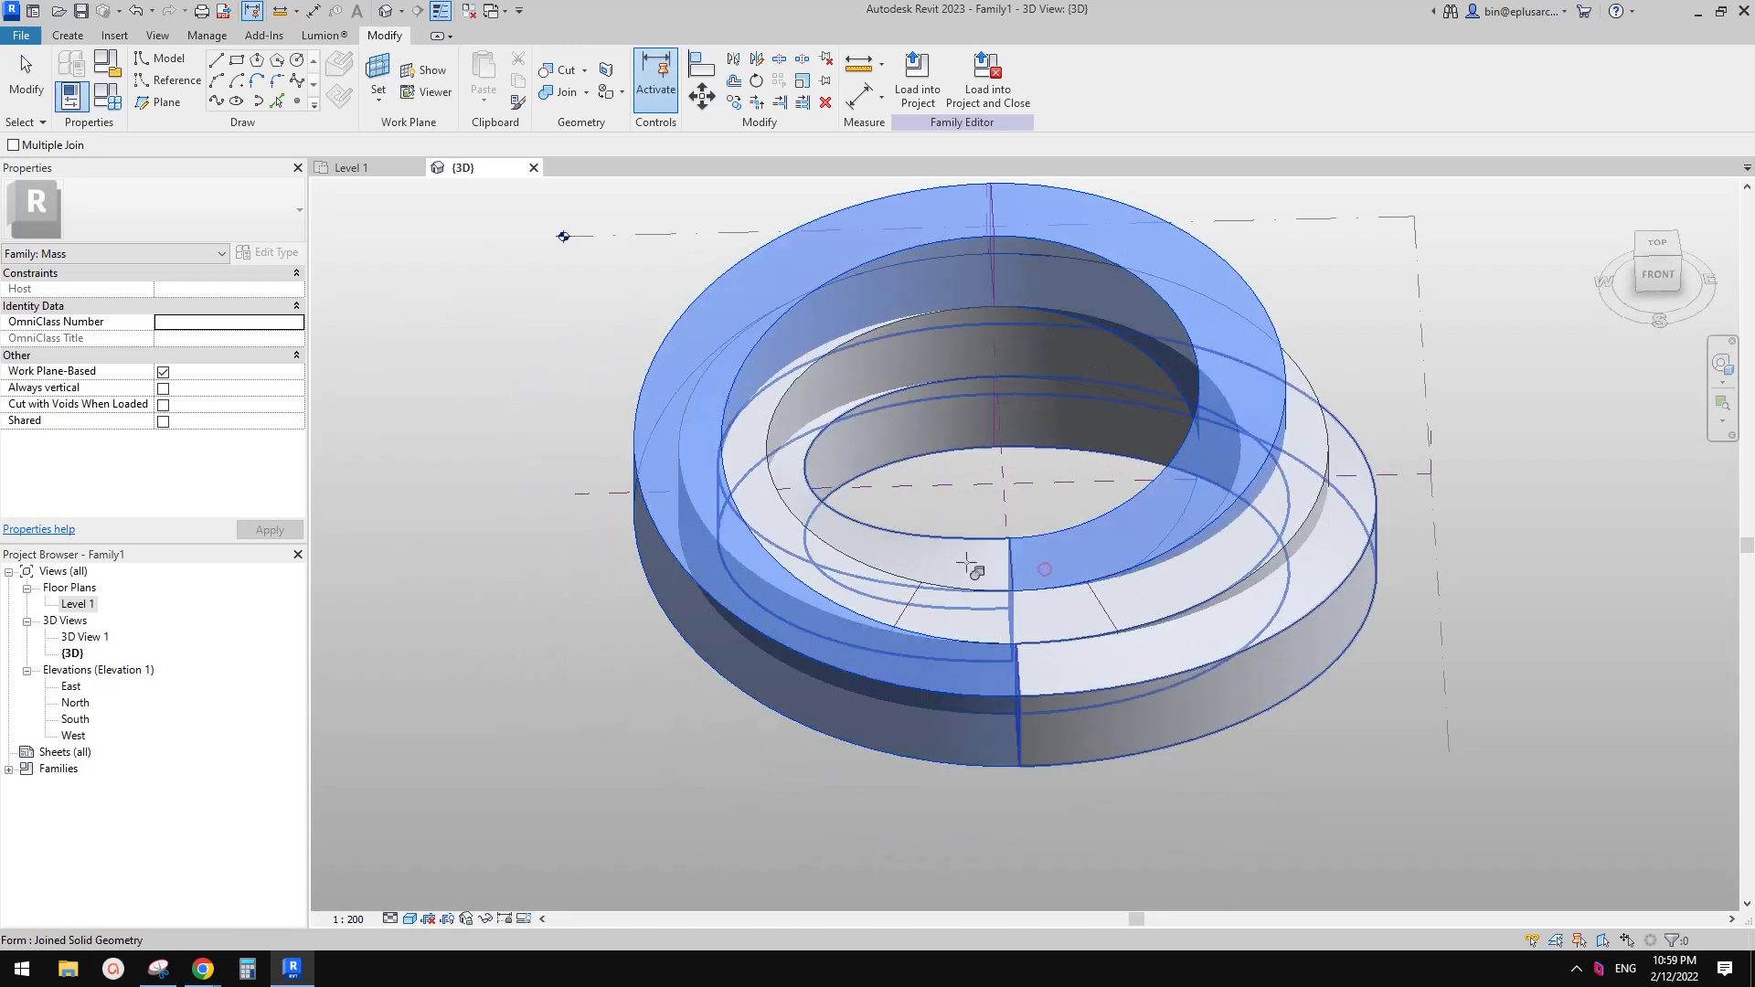
click(1057, 619)
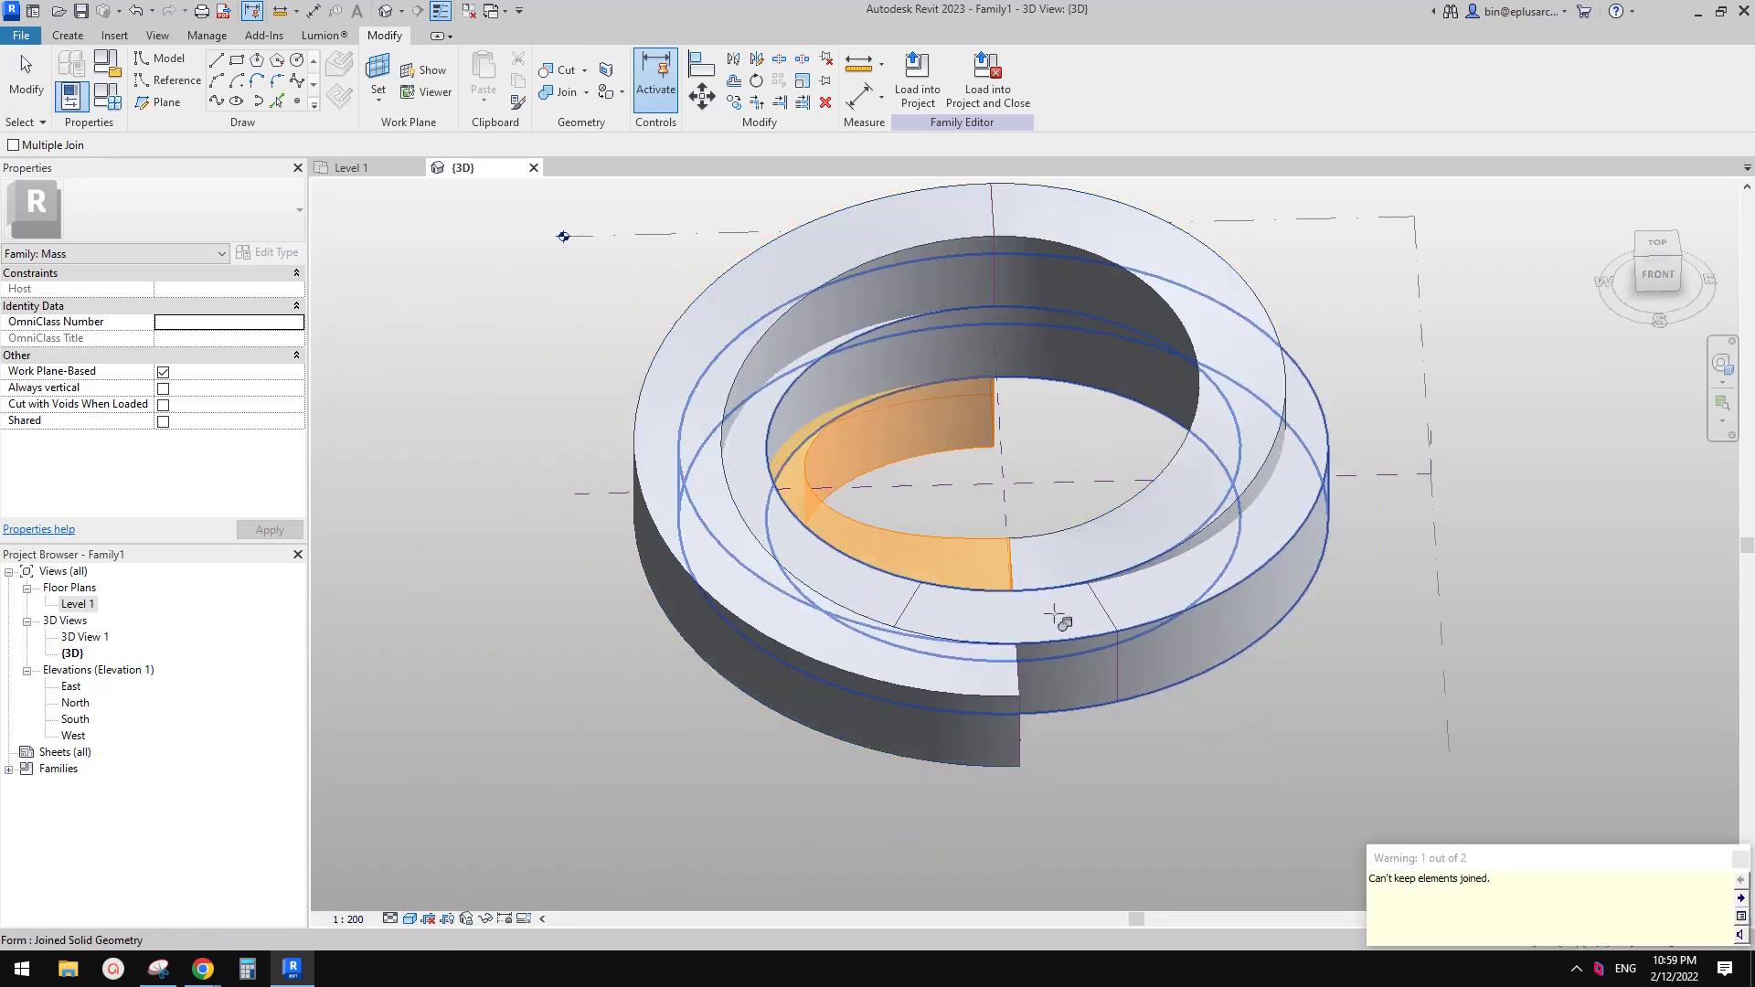
key(ctrl+z)
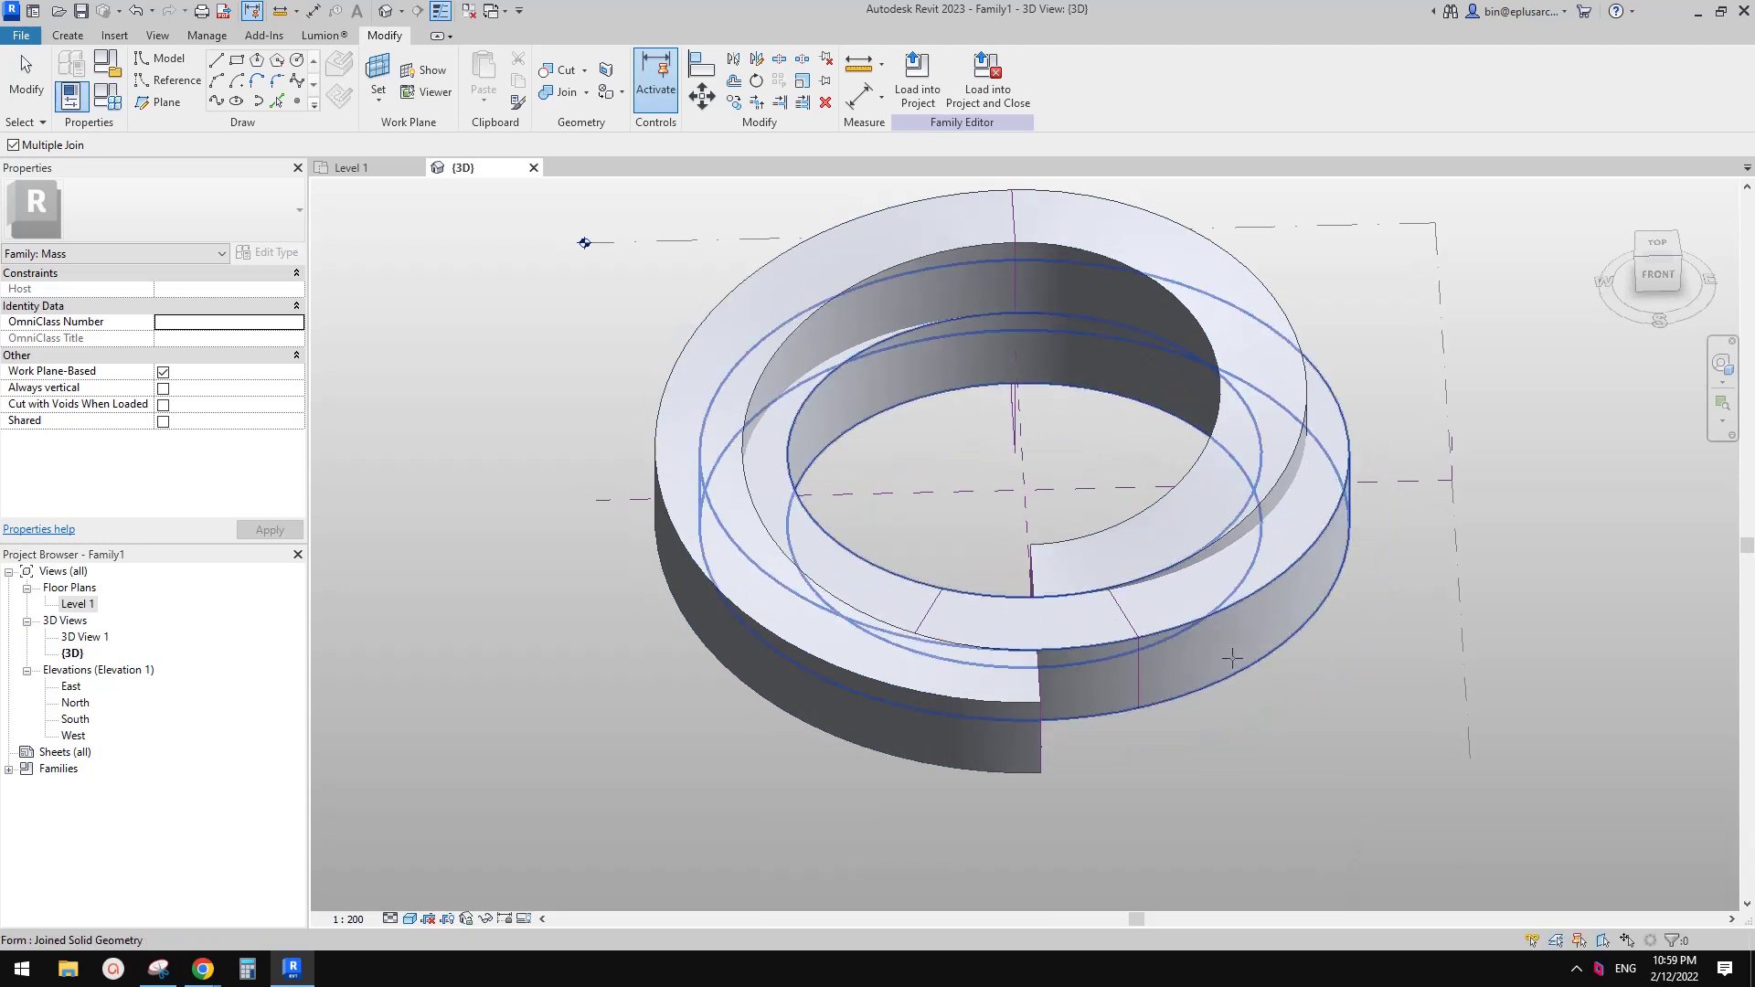
key(ctrl+z)
click(1047, 660)
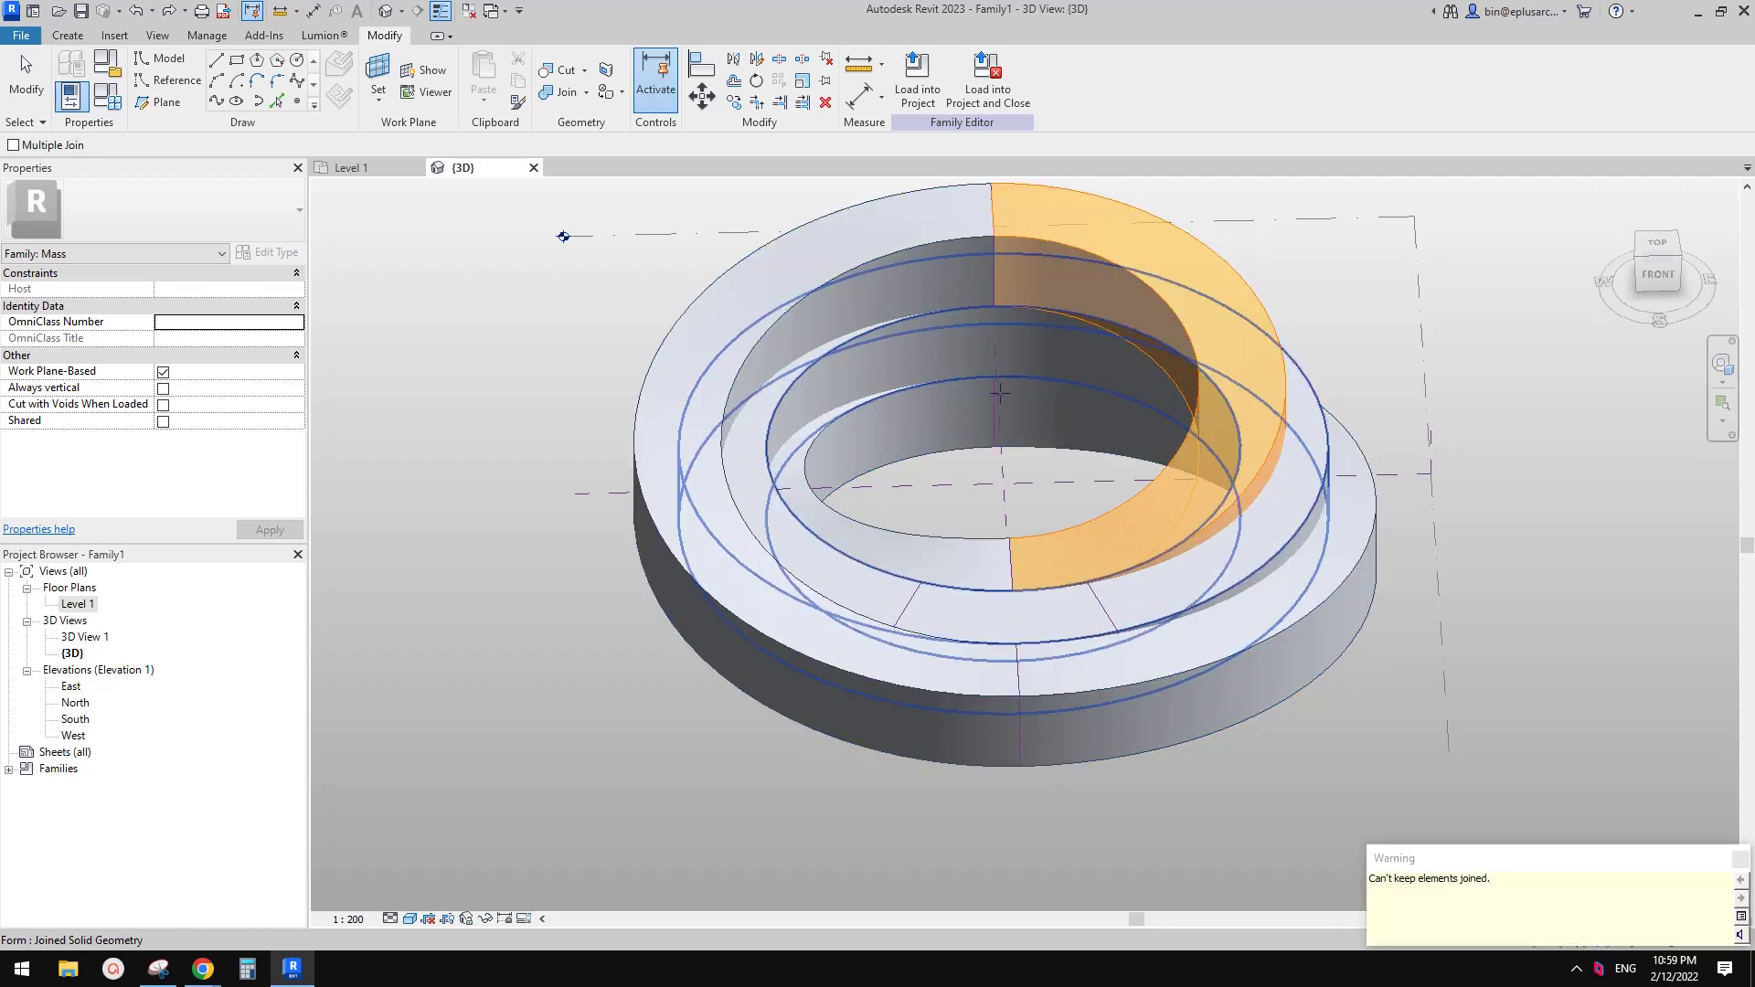
key(ctrl+z)
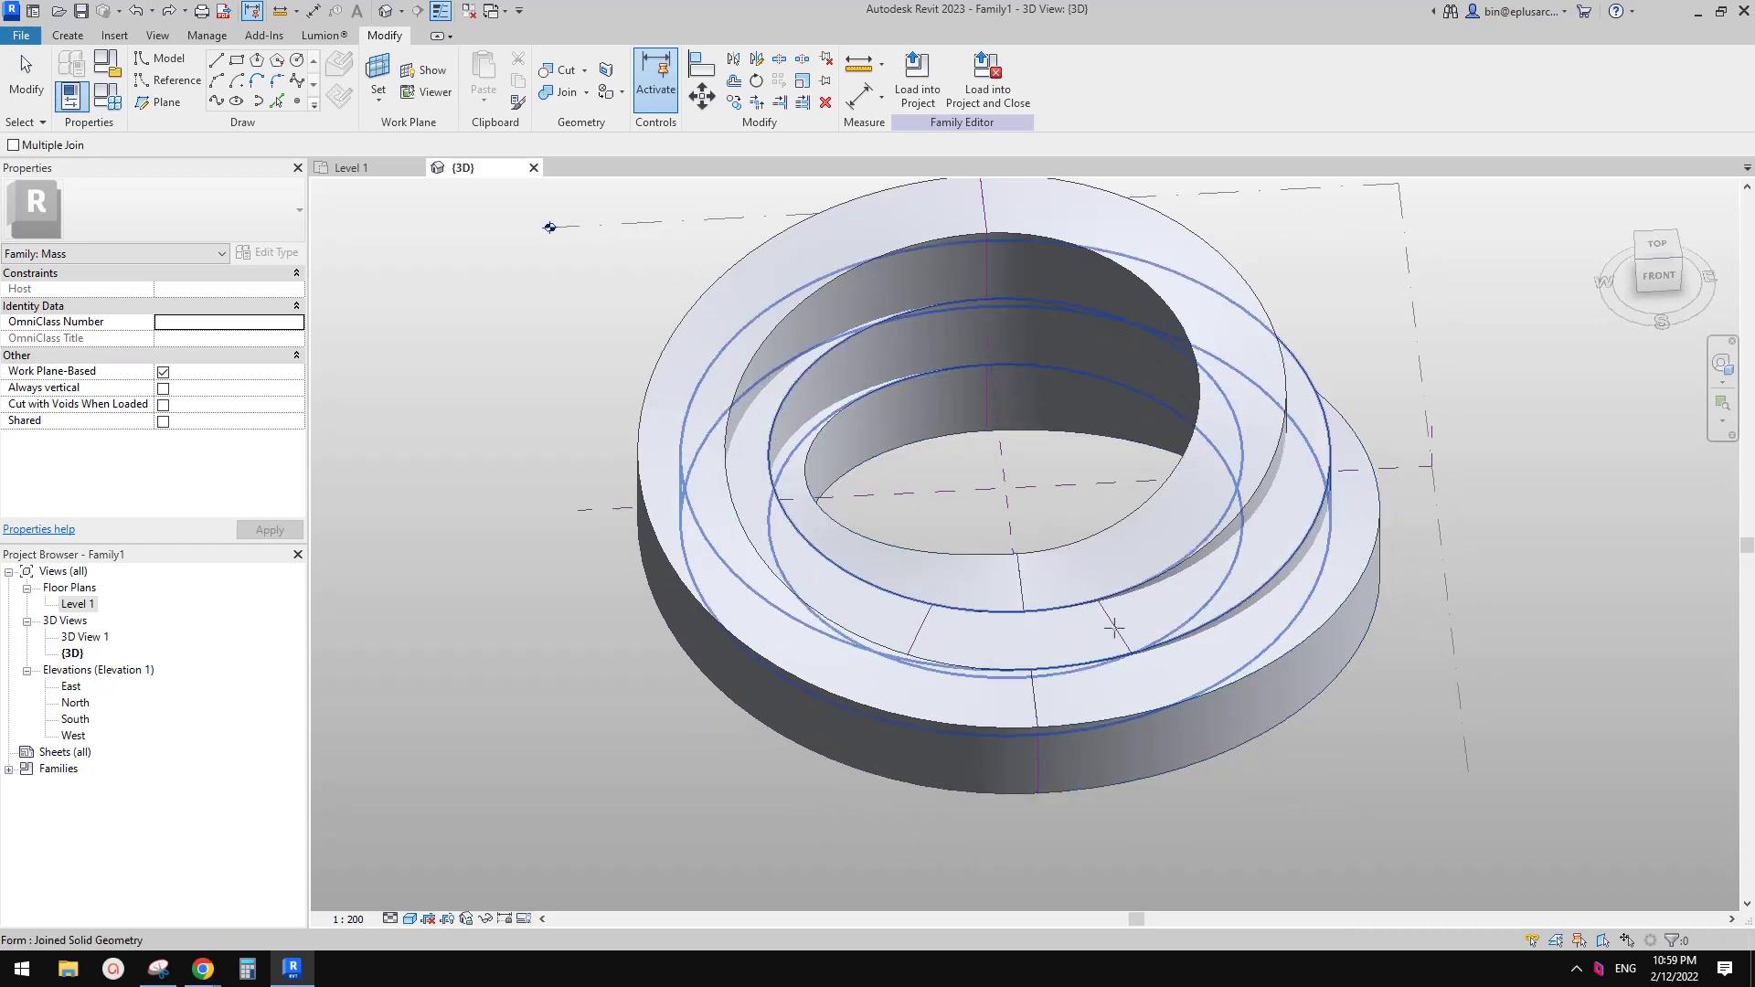
Temporarily hide the square reference-line profiles at the ends of the half-ring forms in the 3D view.
shift+middle_drag(1132, 619, 1284, 599)
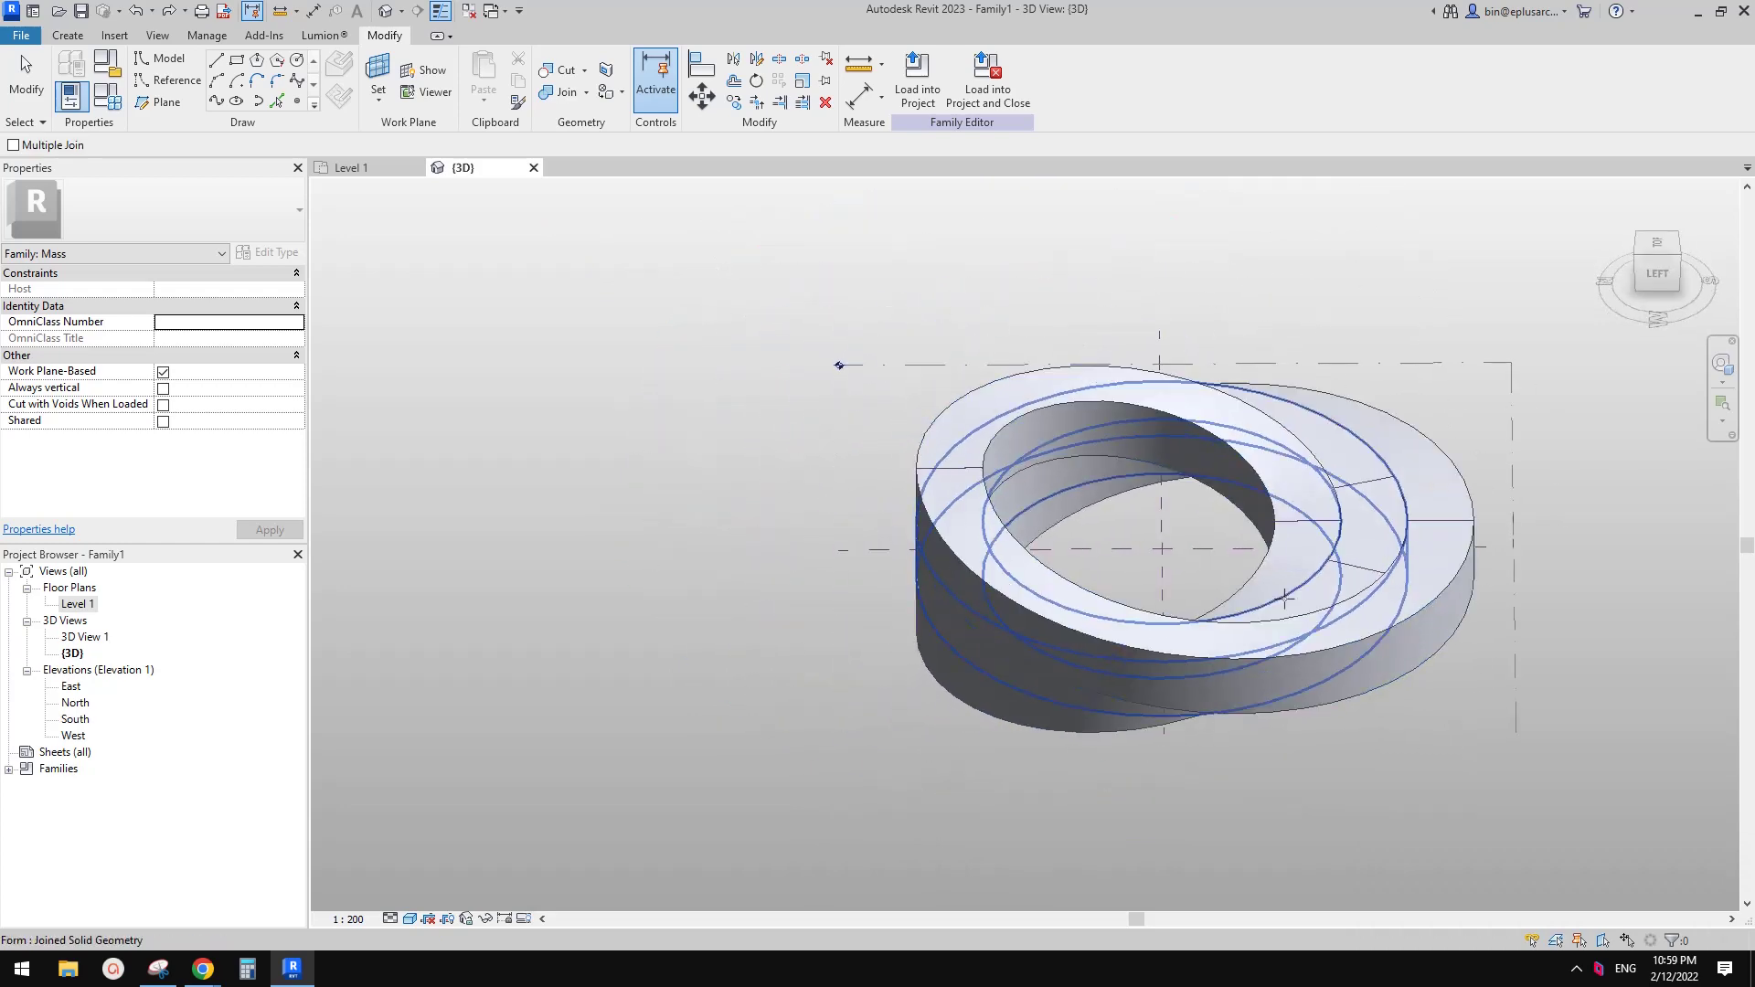
shift+middle_drag(1139, 619, 1286, 627)
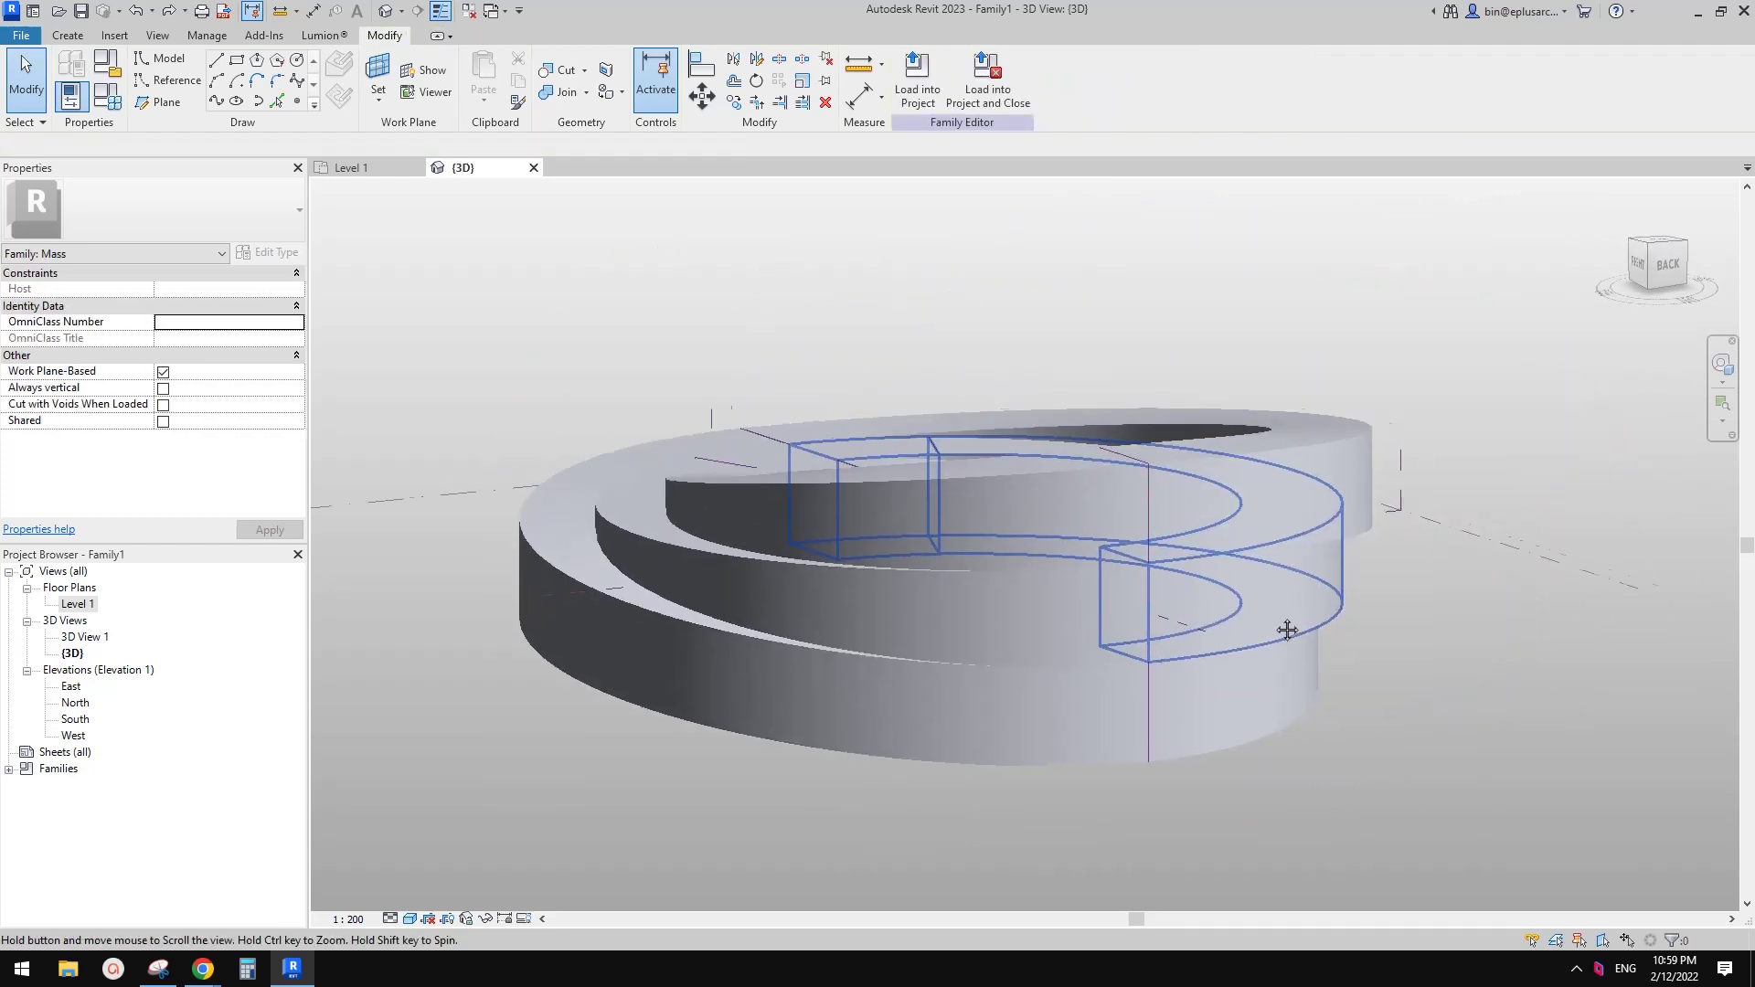
shift+middle_drag(1481, 588, 1192, 529)
click(1262, 595)
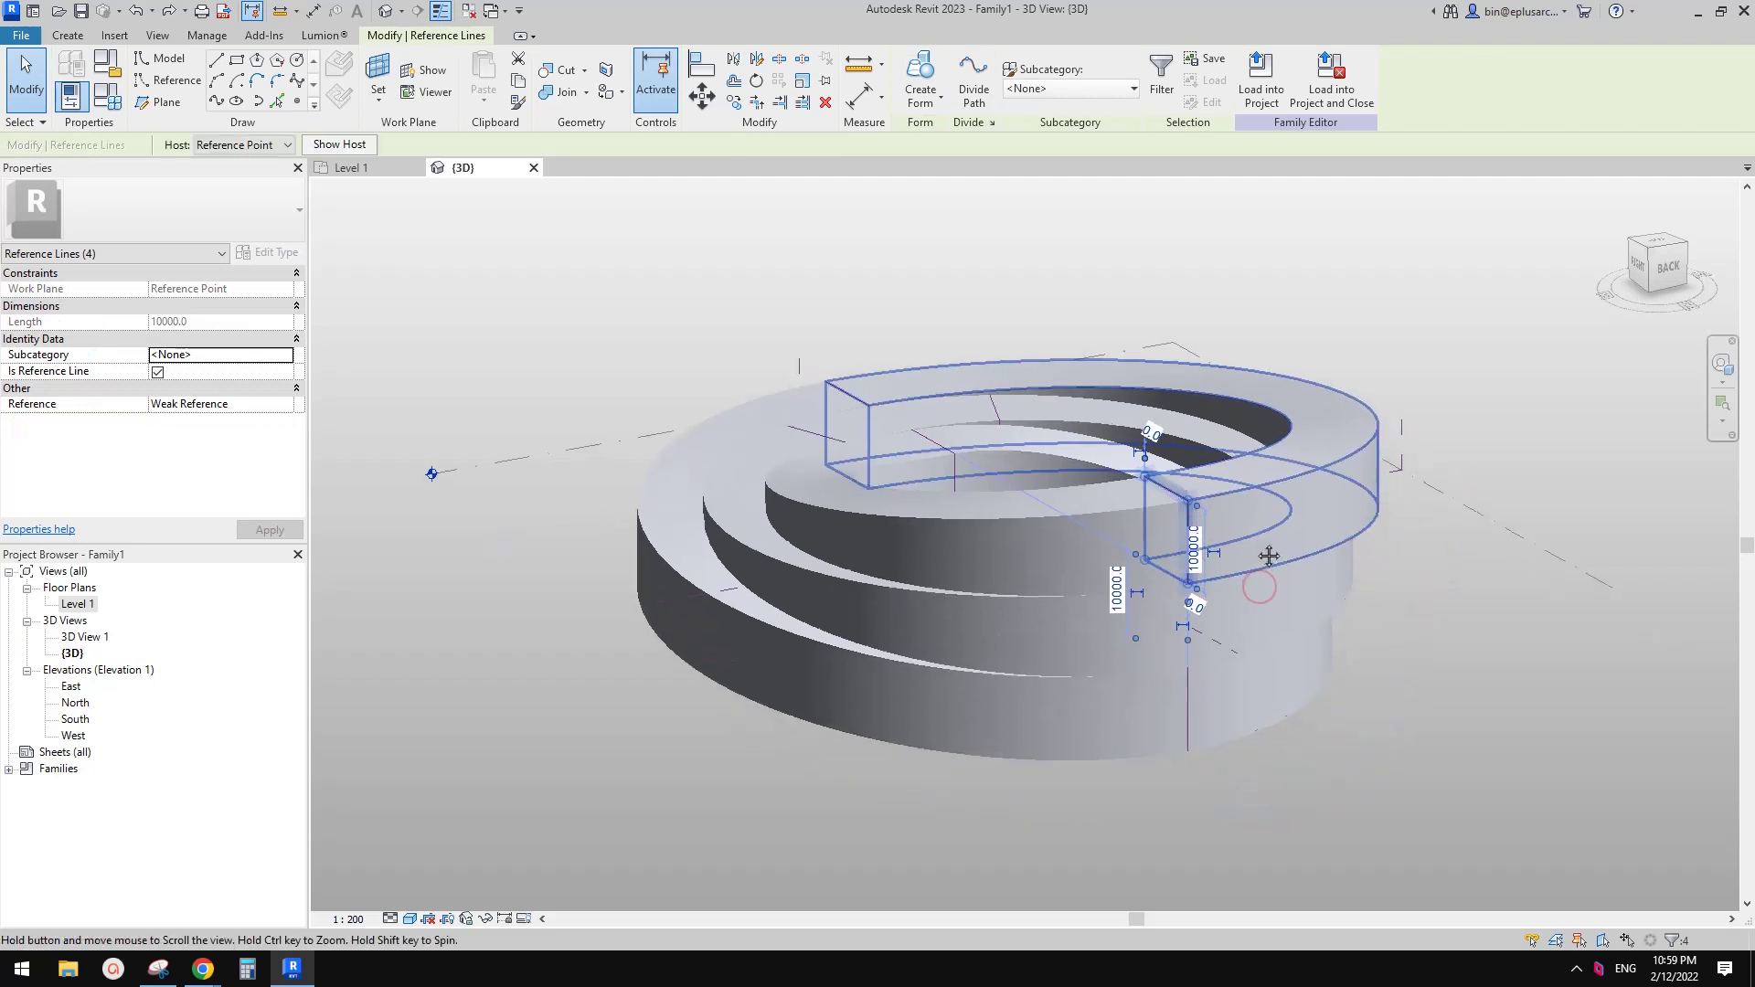
key(h)
key(h)
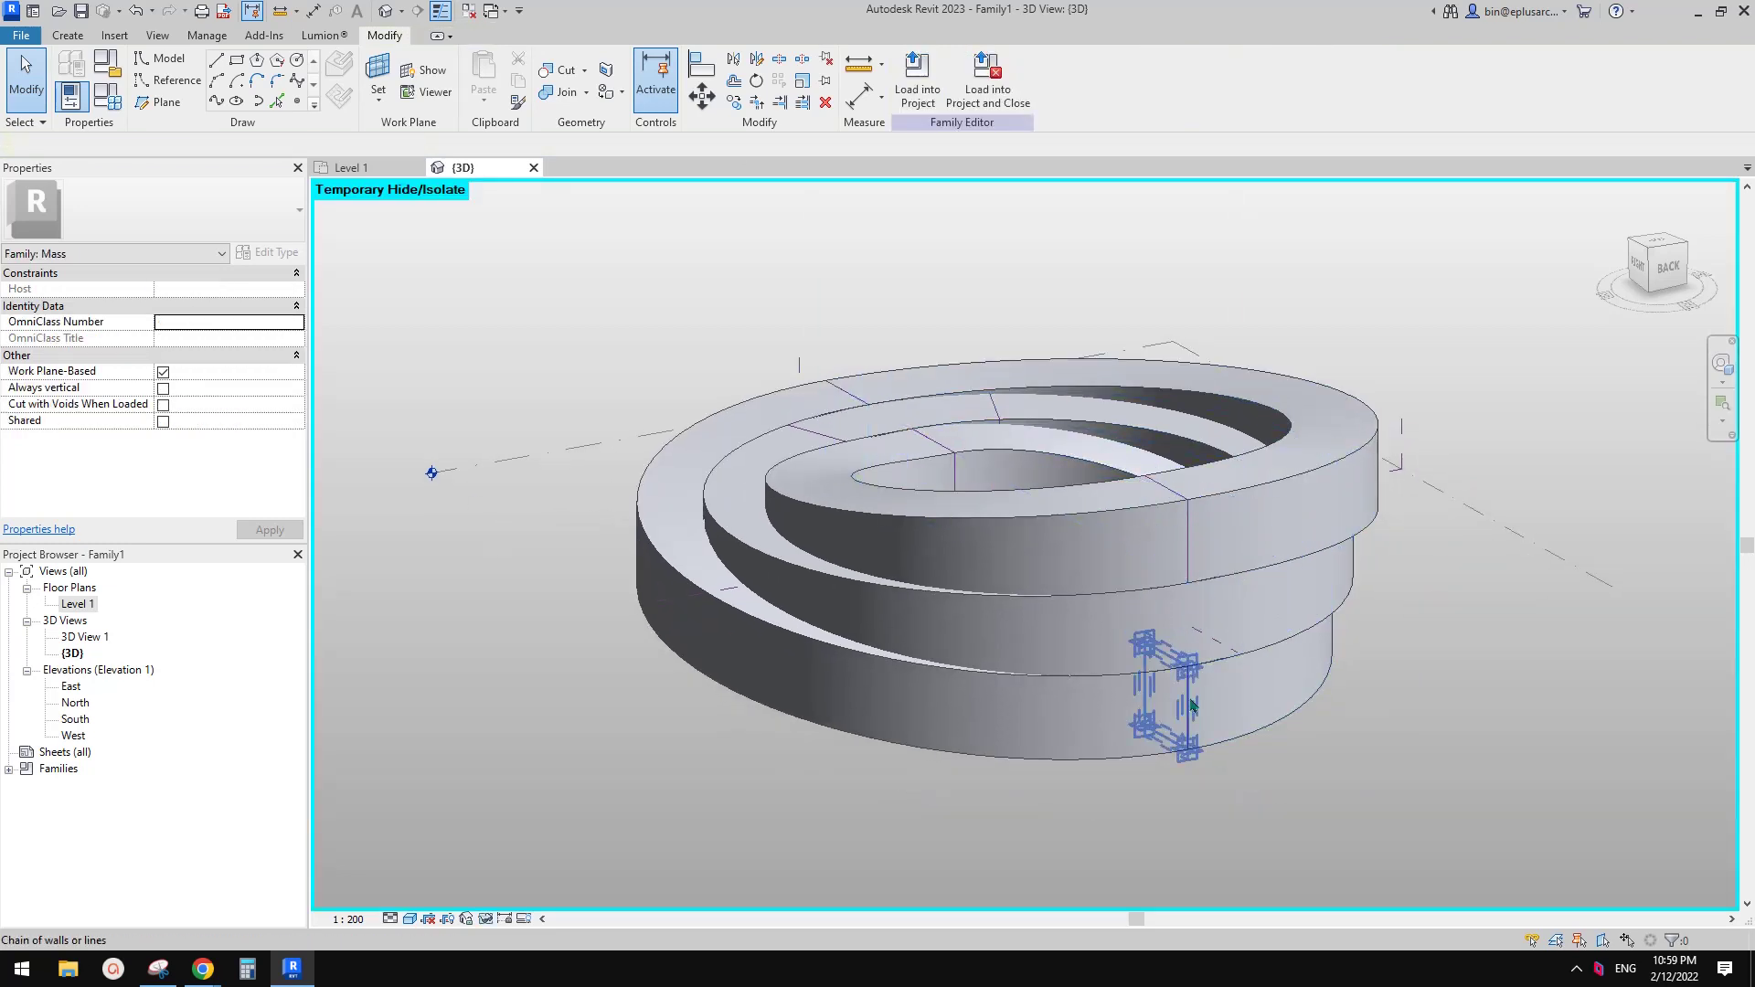
click(1189, 699)
key(h)
key(h)
key(Tab)
click(1187, 546)
key(h)
key(h)
key(Tab)
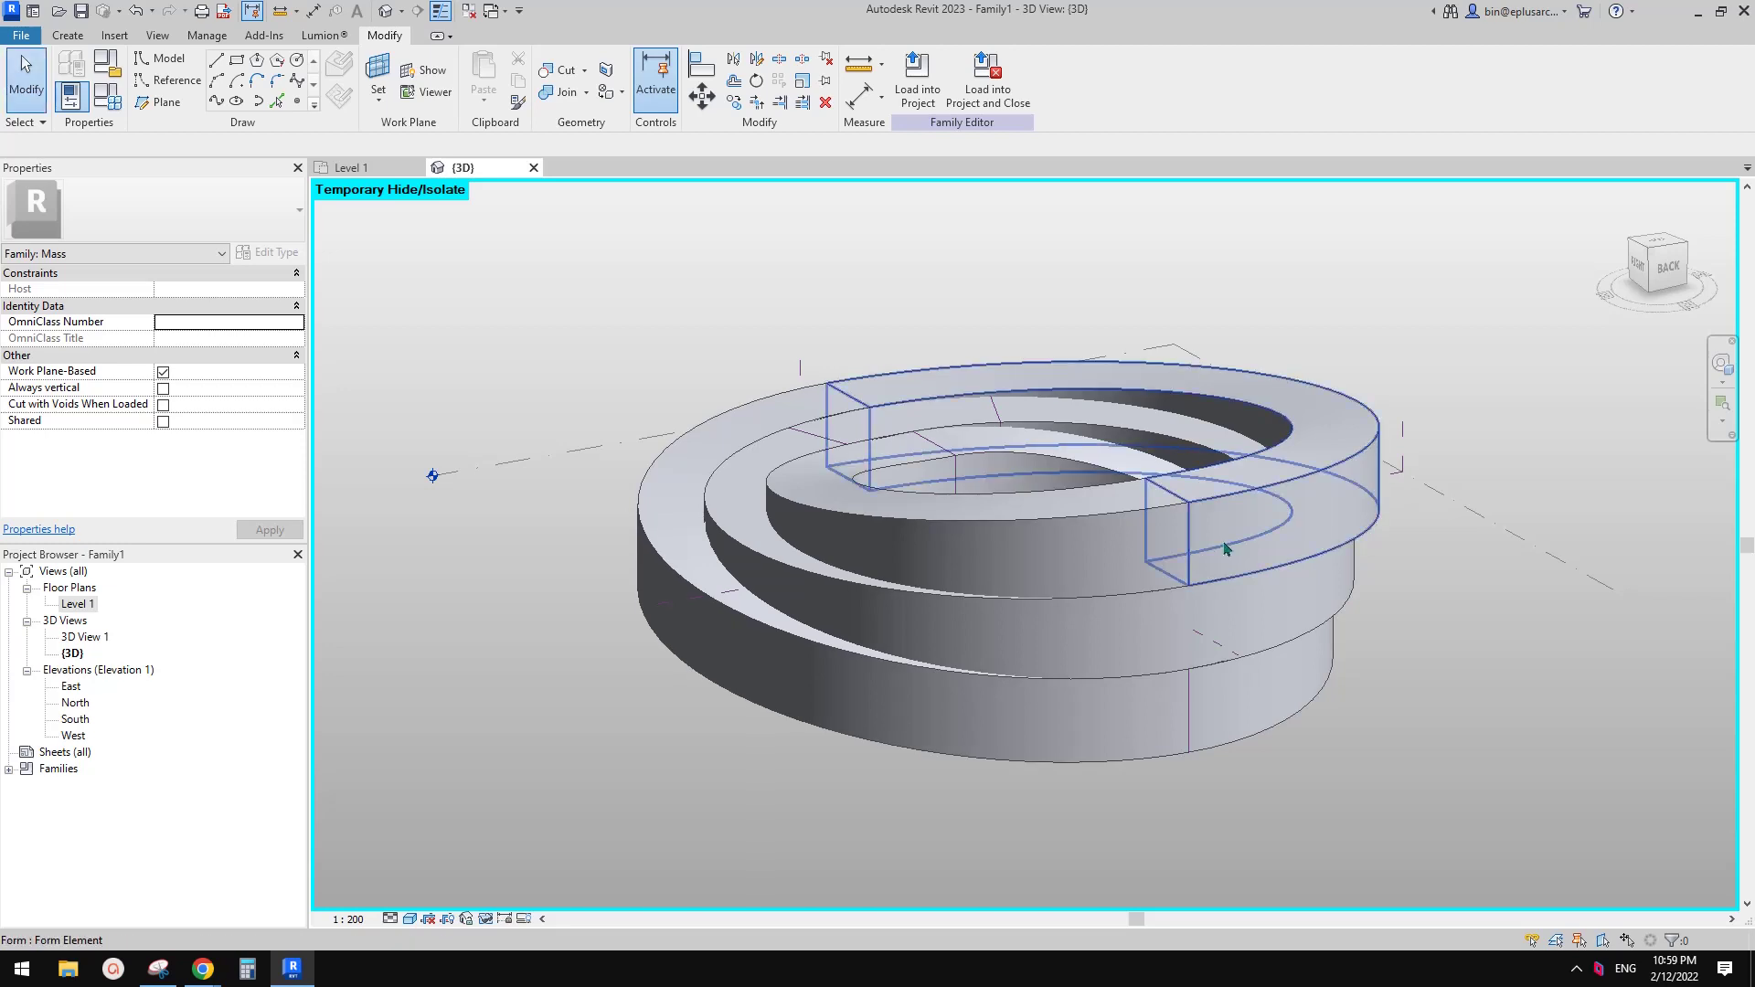
Turn off the display of all annotation categories in the 3D view's Visibility/Graphic Overrides.
key(v)
key(g)
click(622, 326)
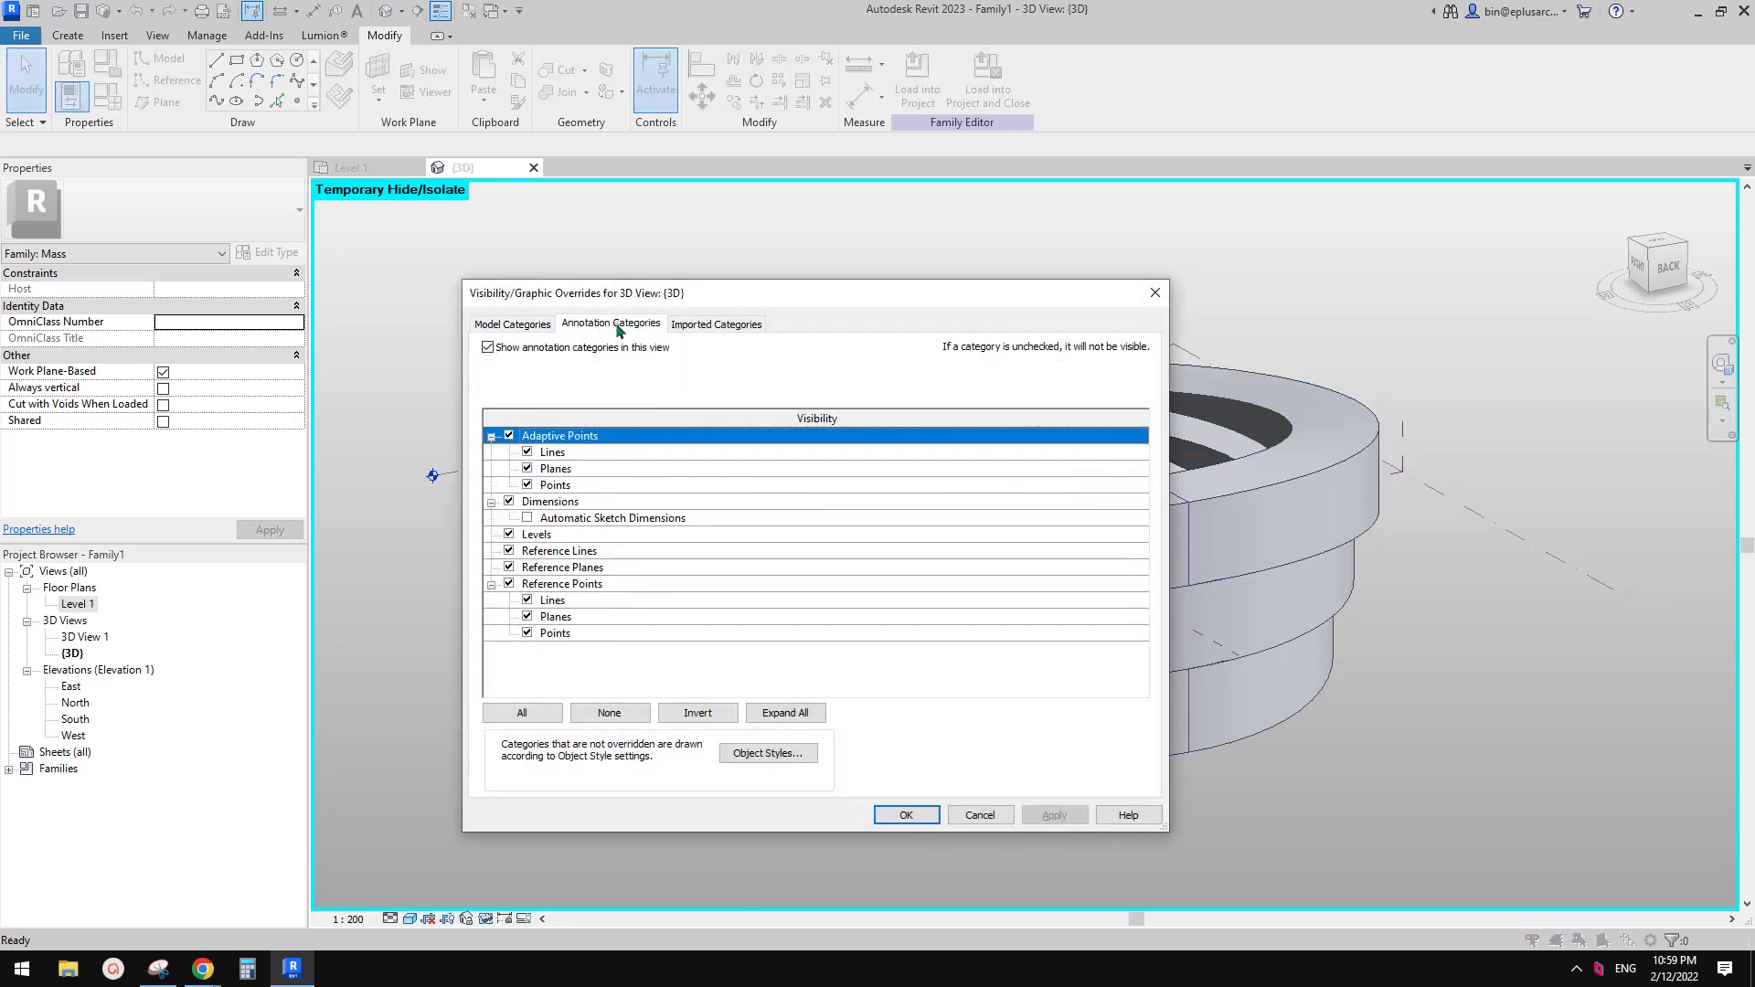
click(489, 347)
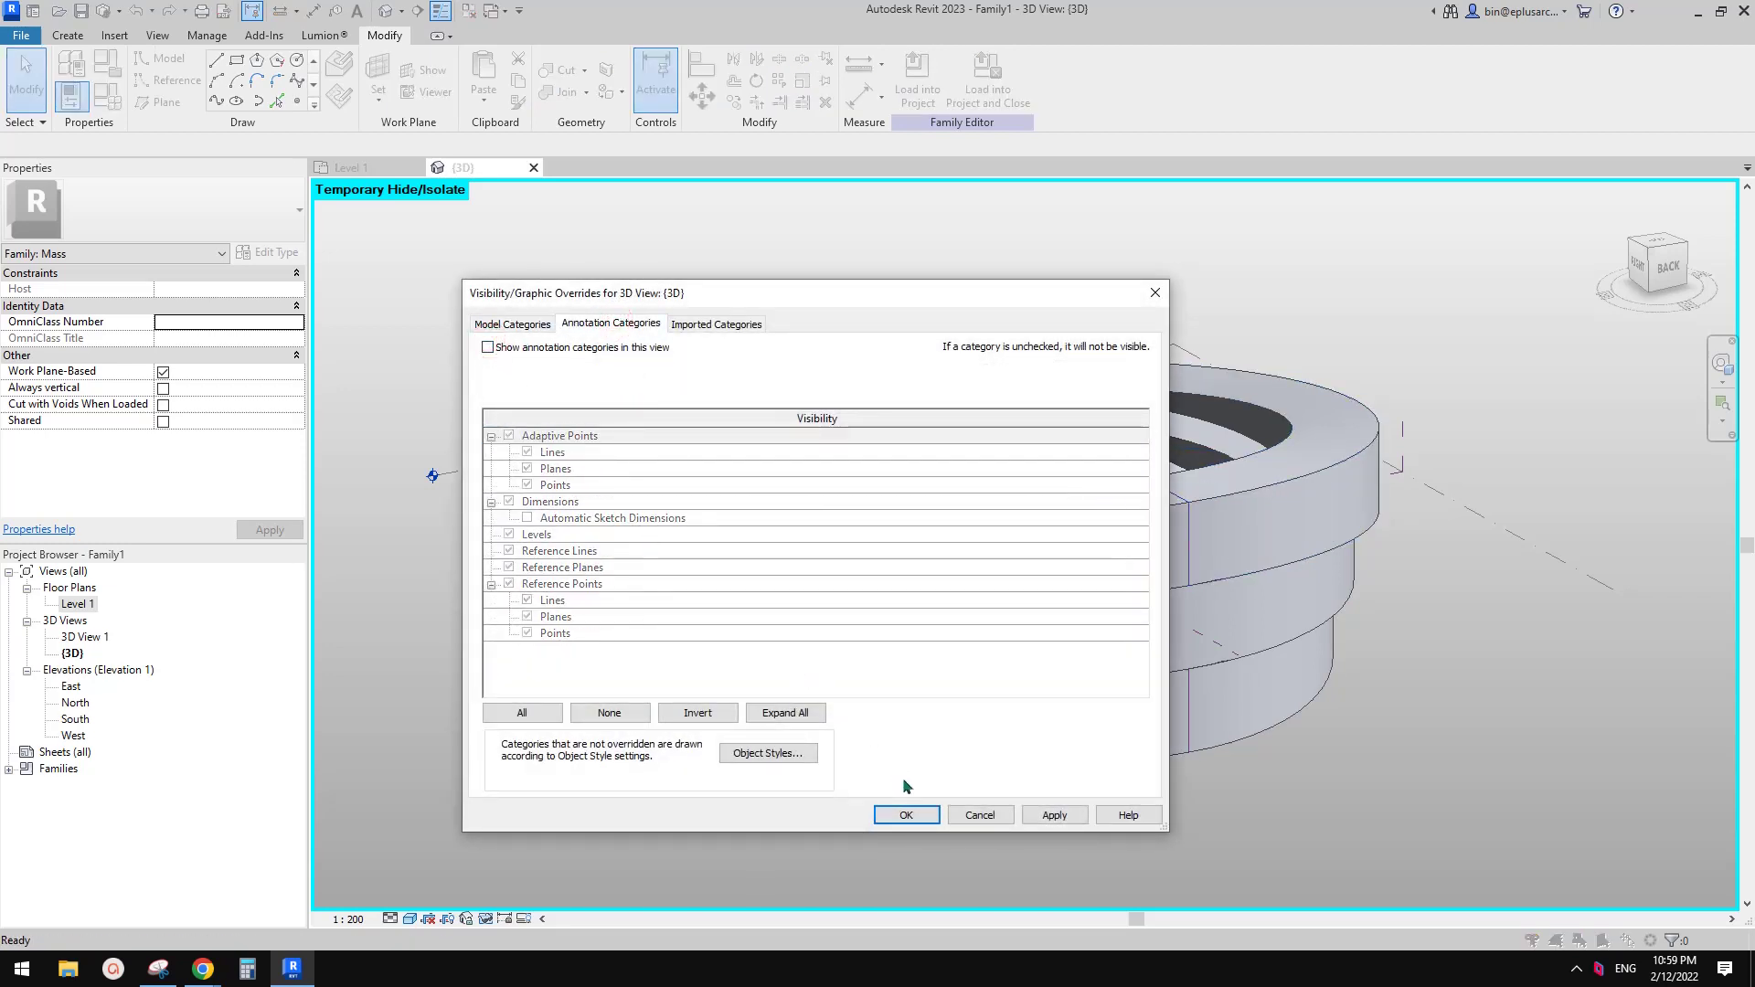
click(906, 815)
middle_drag(1238, 596, 1142, 680)
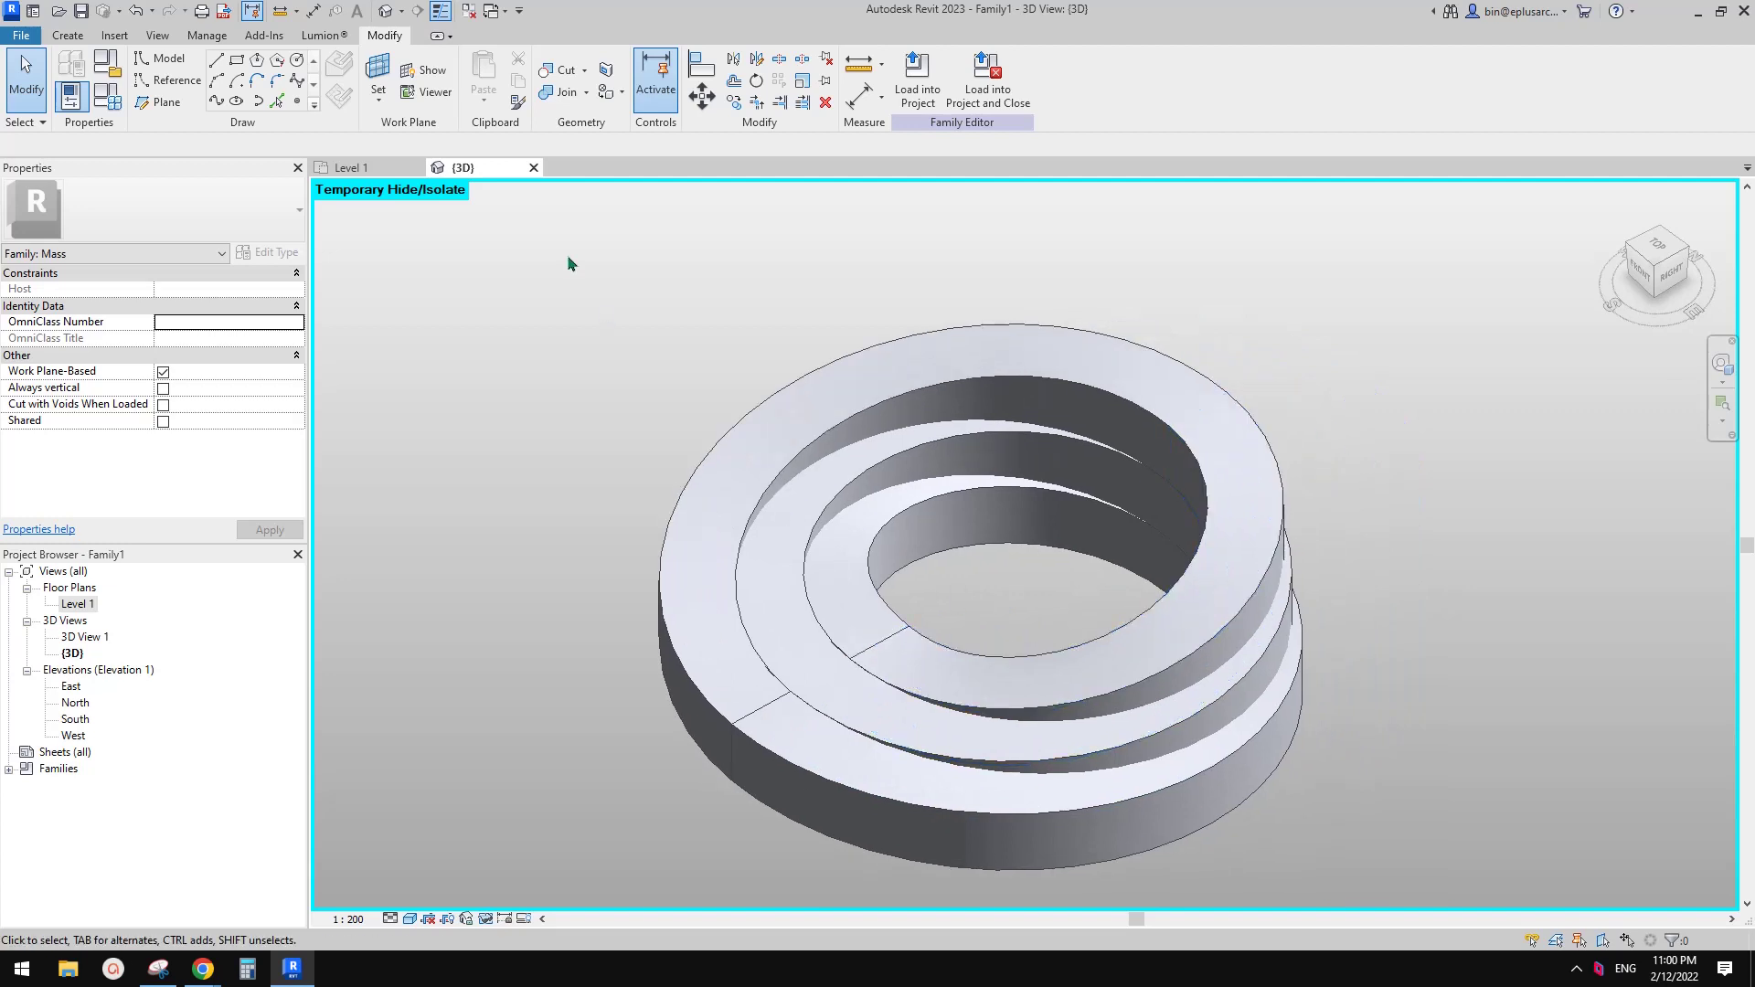
Reset the temporary hide/isolate in the 3D view and look over the complete ring stack.
key(h)
key(r)
scroll(1052, 567, up, 3)
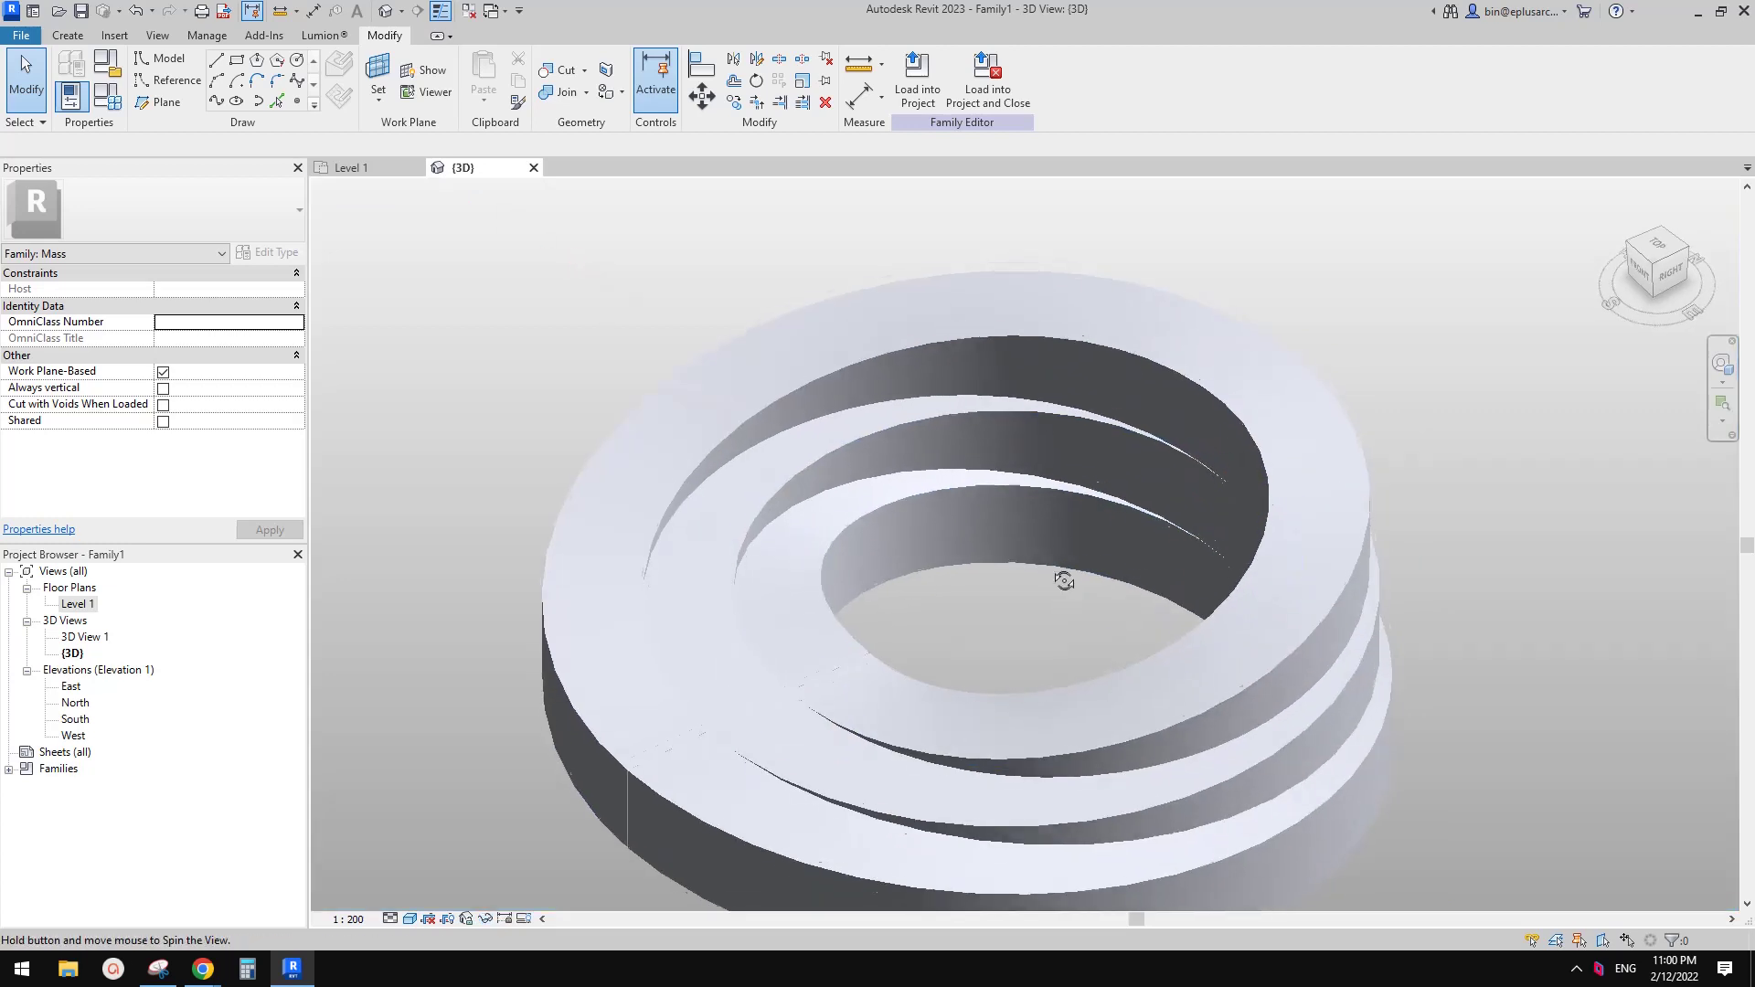
shift+middle_drag(1034, 555, 1028, 561)
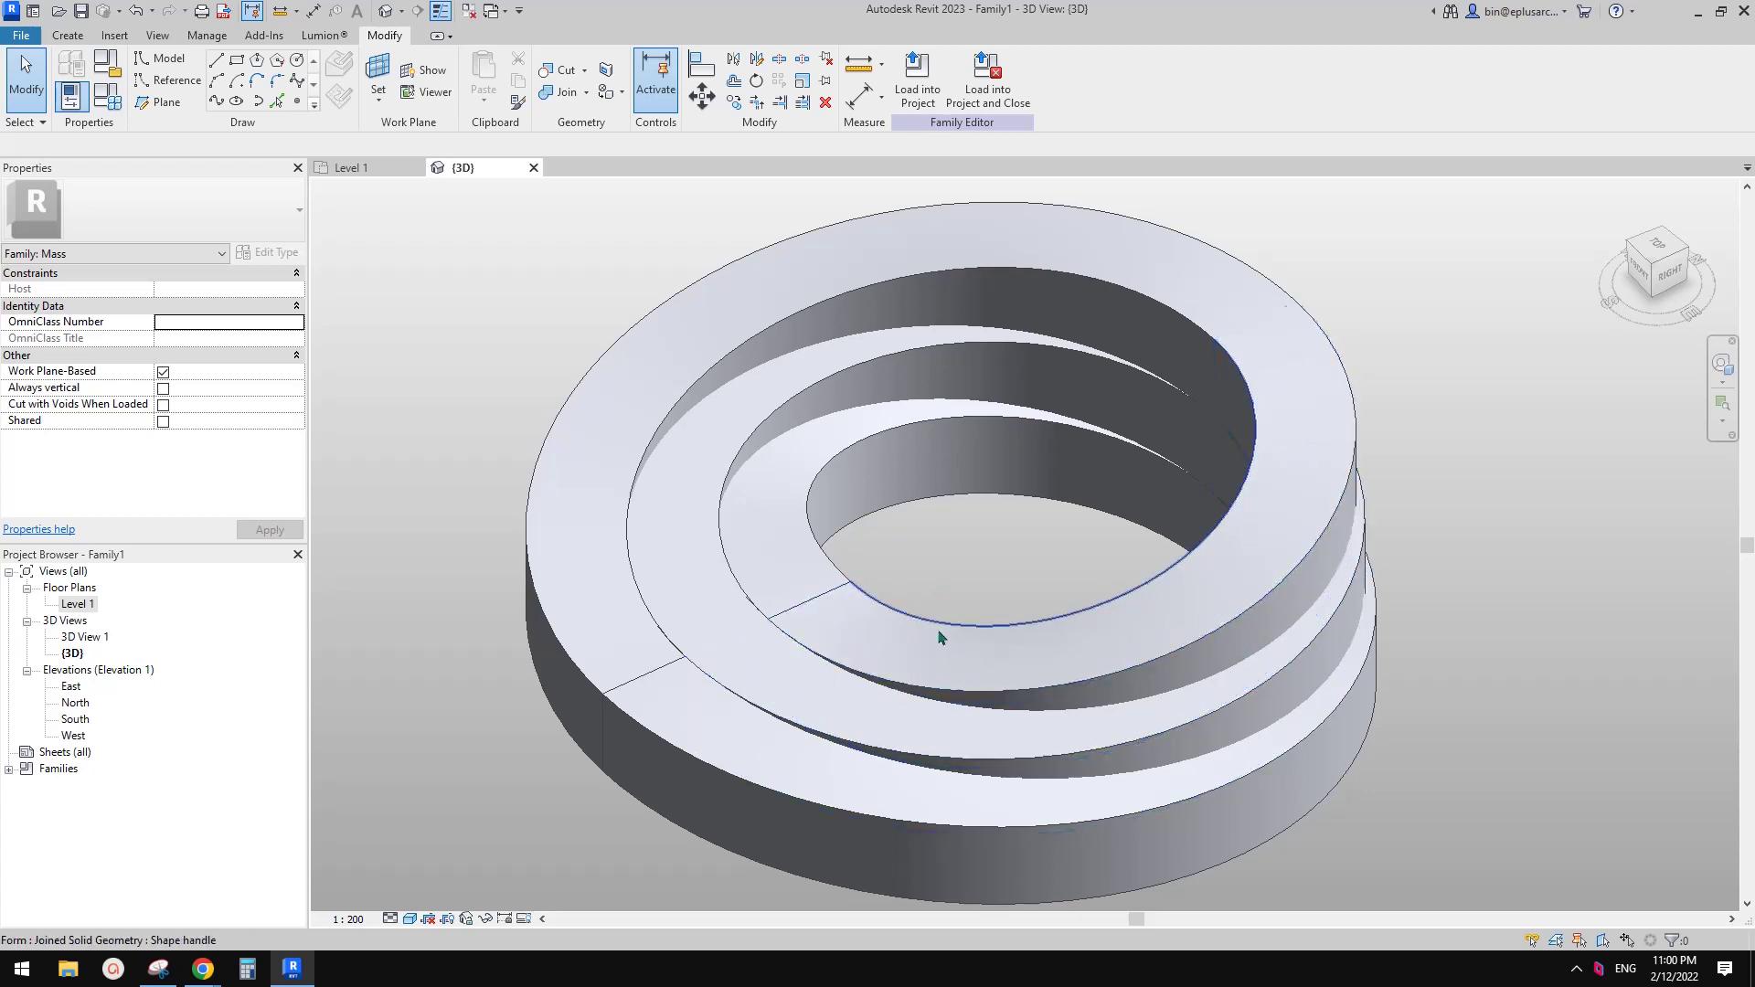
scroll(940, 630, down, 1)
Compare the ring stack with the ring building image in the Google Docs document in Chrome, and return to Revit.
mouse_move(203, 971)
click(283, 899)
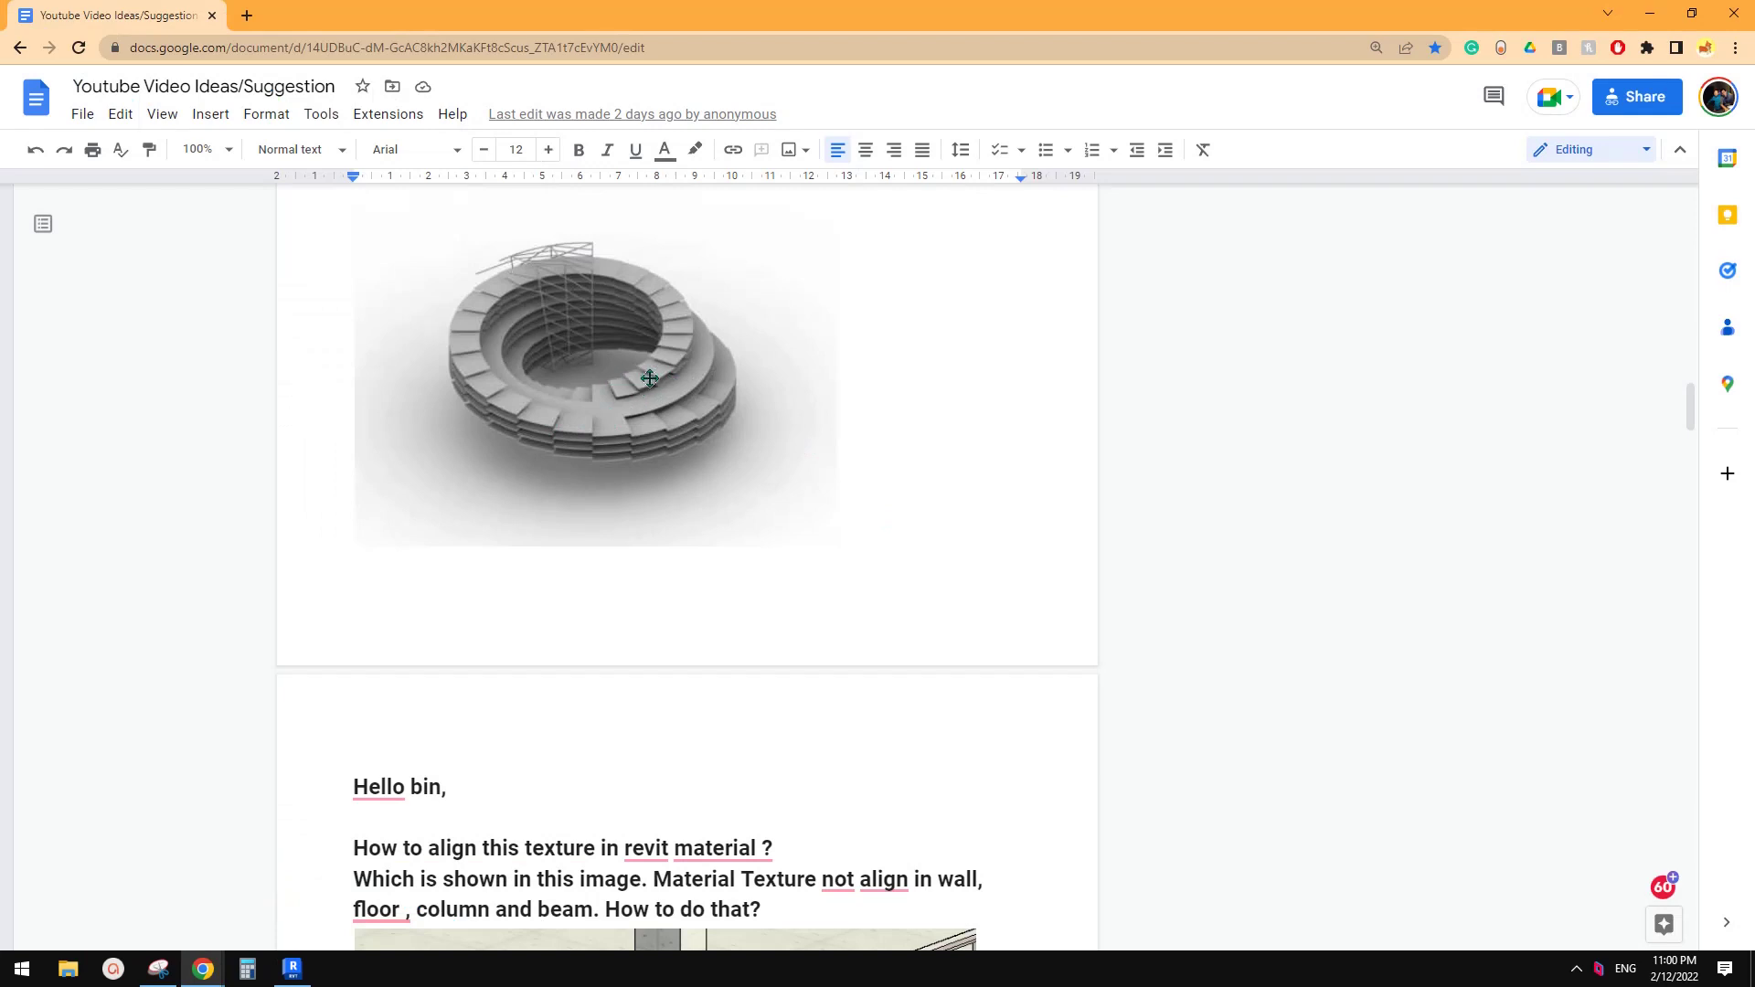
click(293, 972)
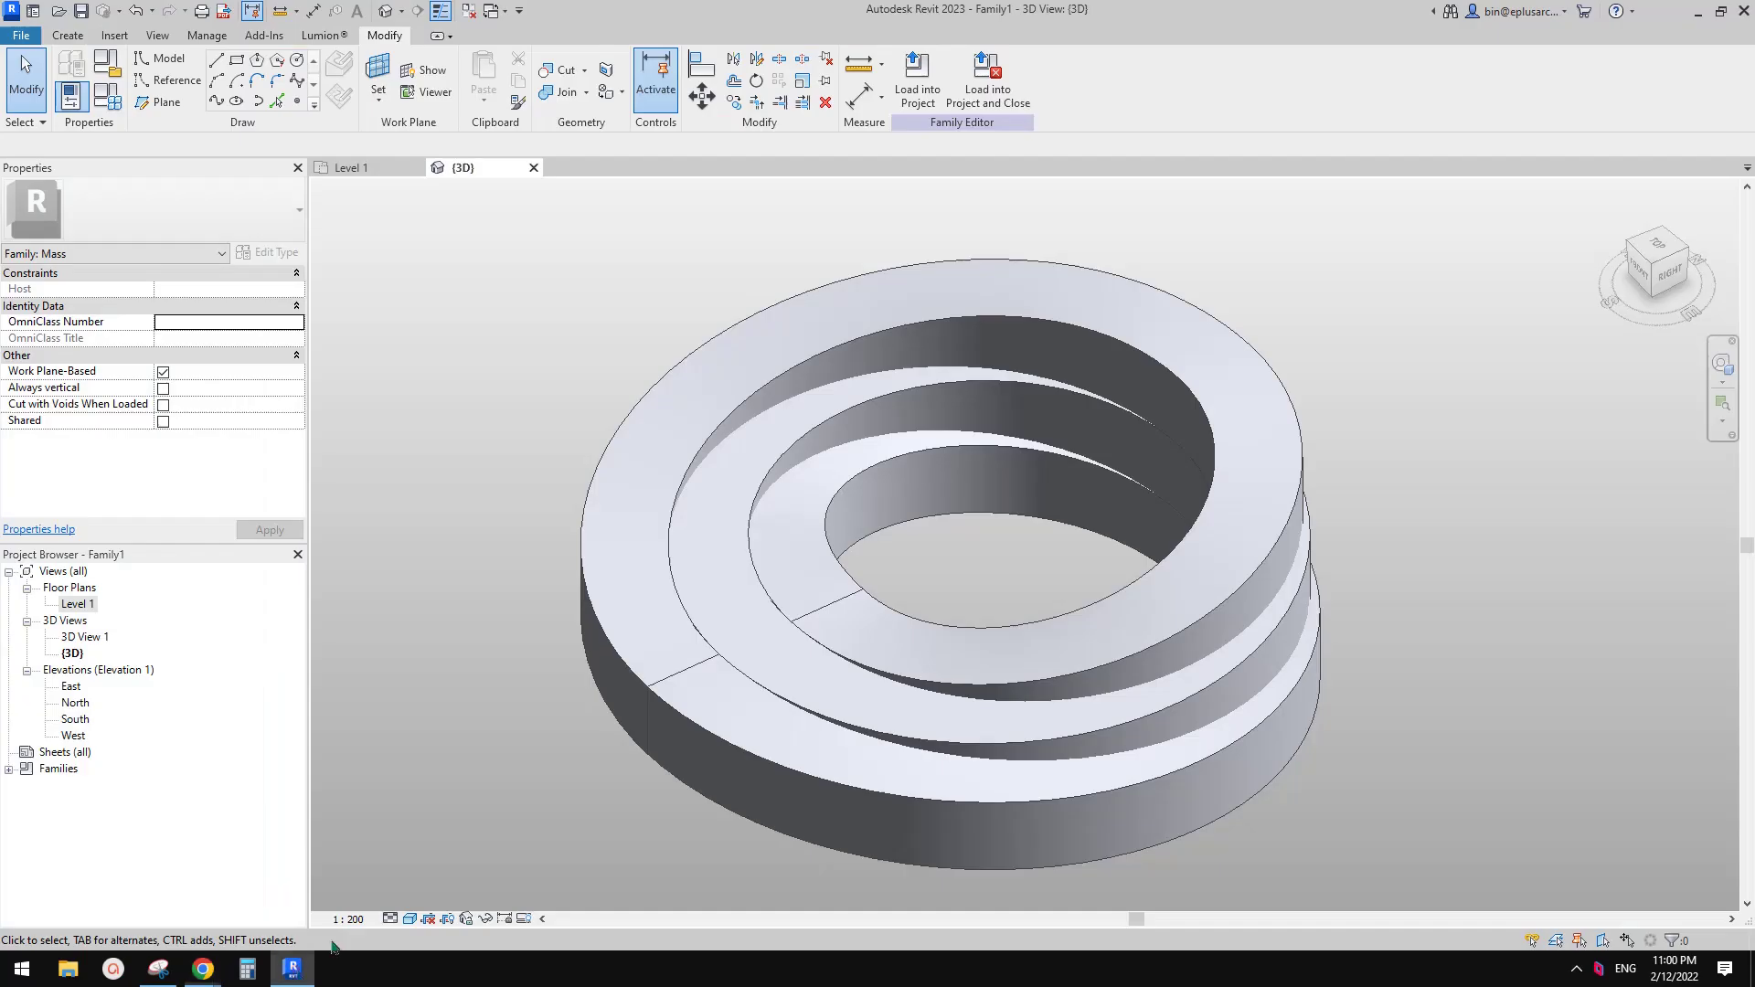
shift+middle_drag(990, 578, 905, 604)
scroll(1077, 626, up, 1)
Save the mass family as 20221202 in the Documents folder, using the Family Files (*.rfa) type.
click(22, 36)
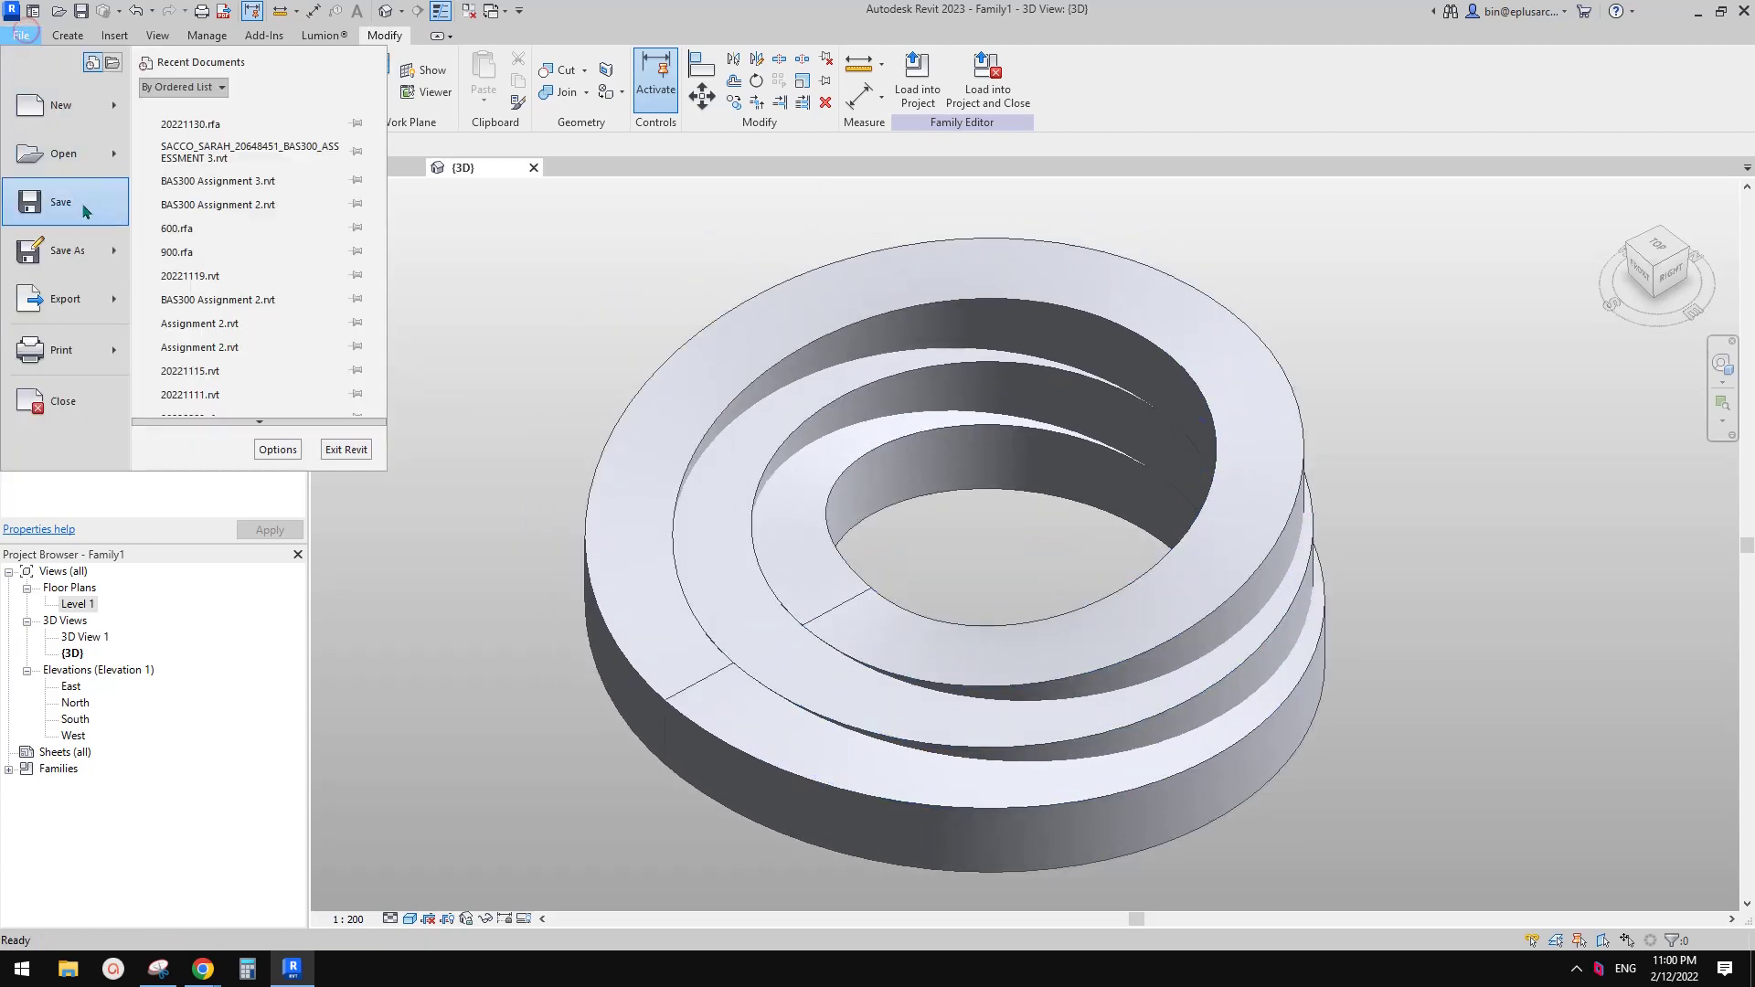
click(83, 252)
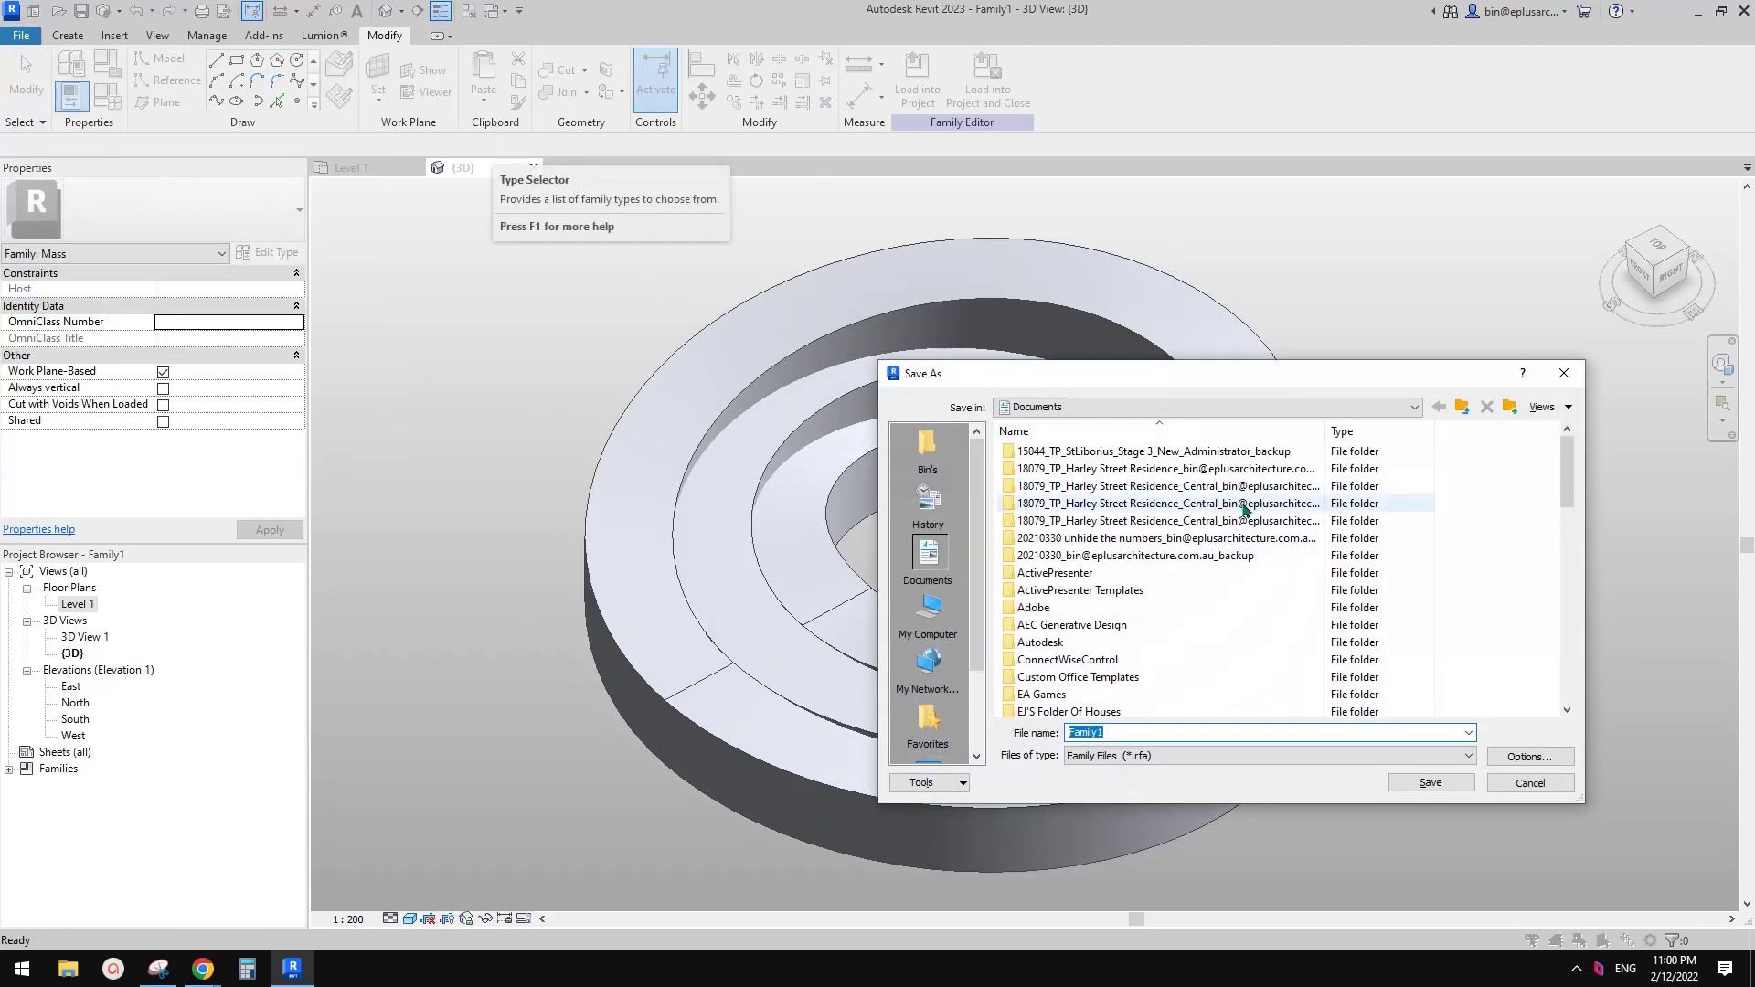
drag(974, 615, 975, 695)
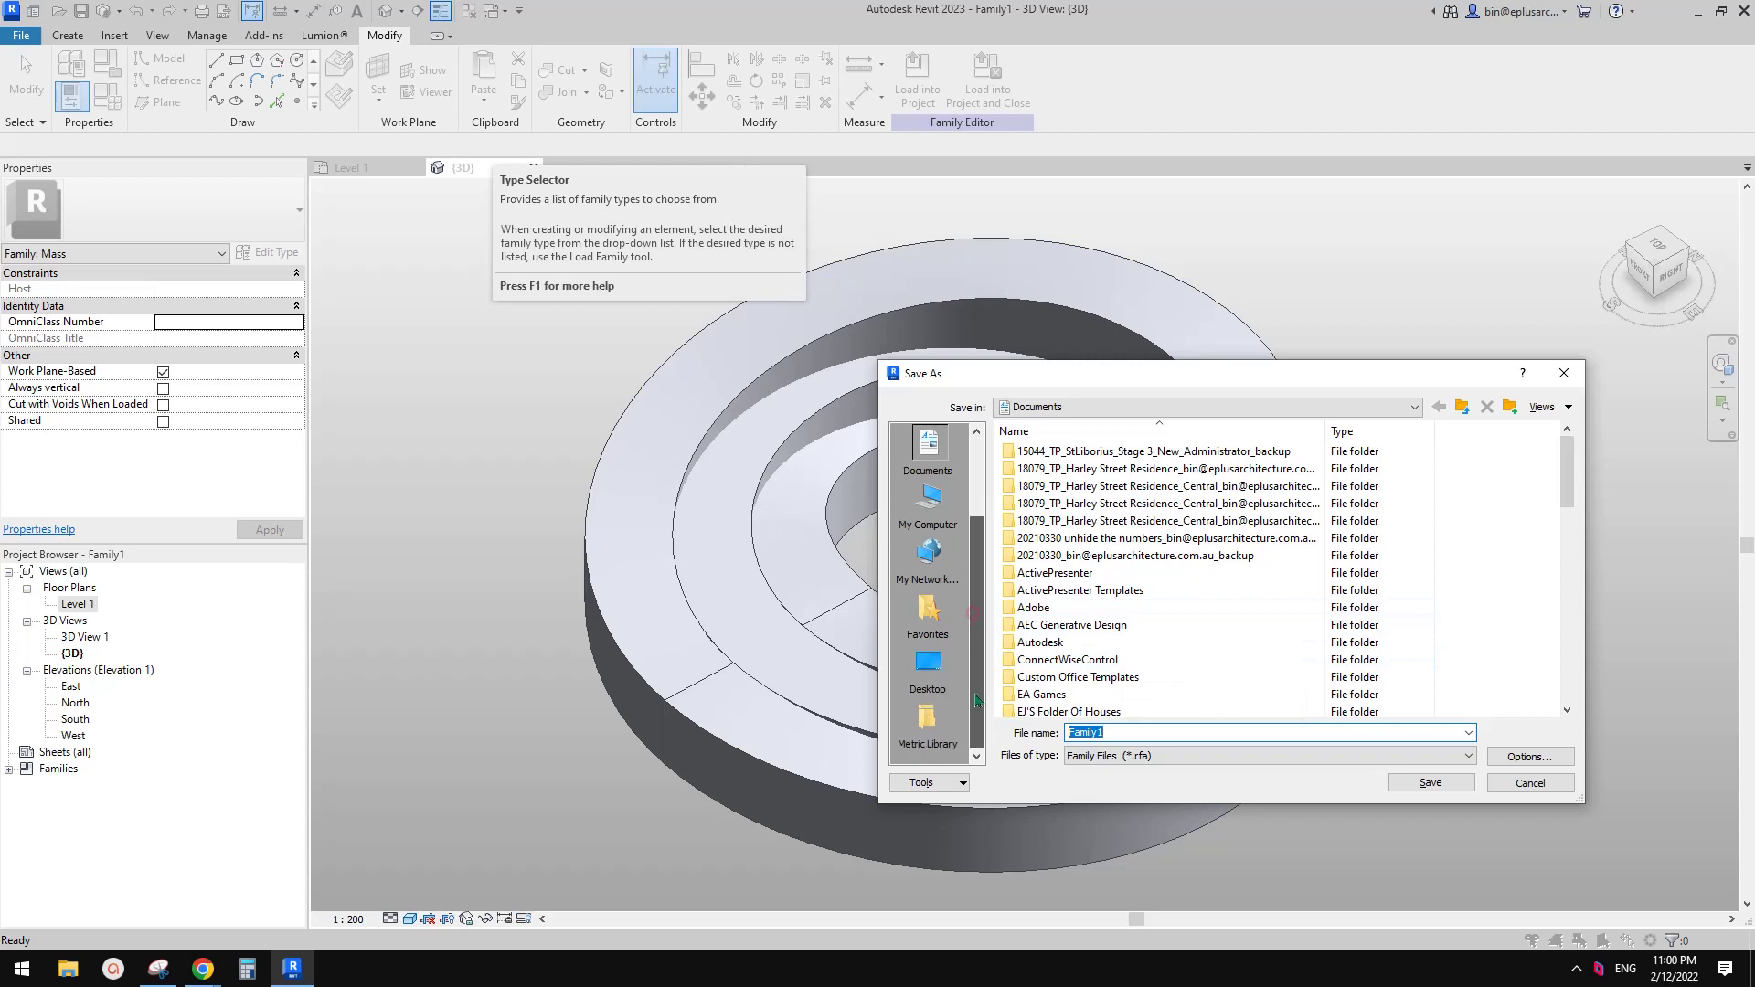
drag(1177, 387, 1155, 379)
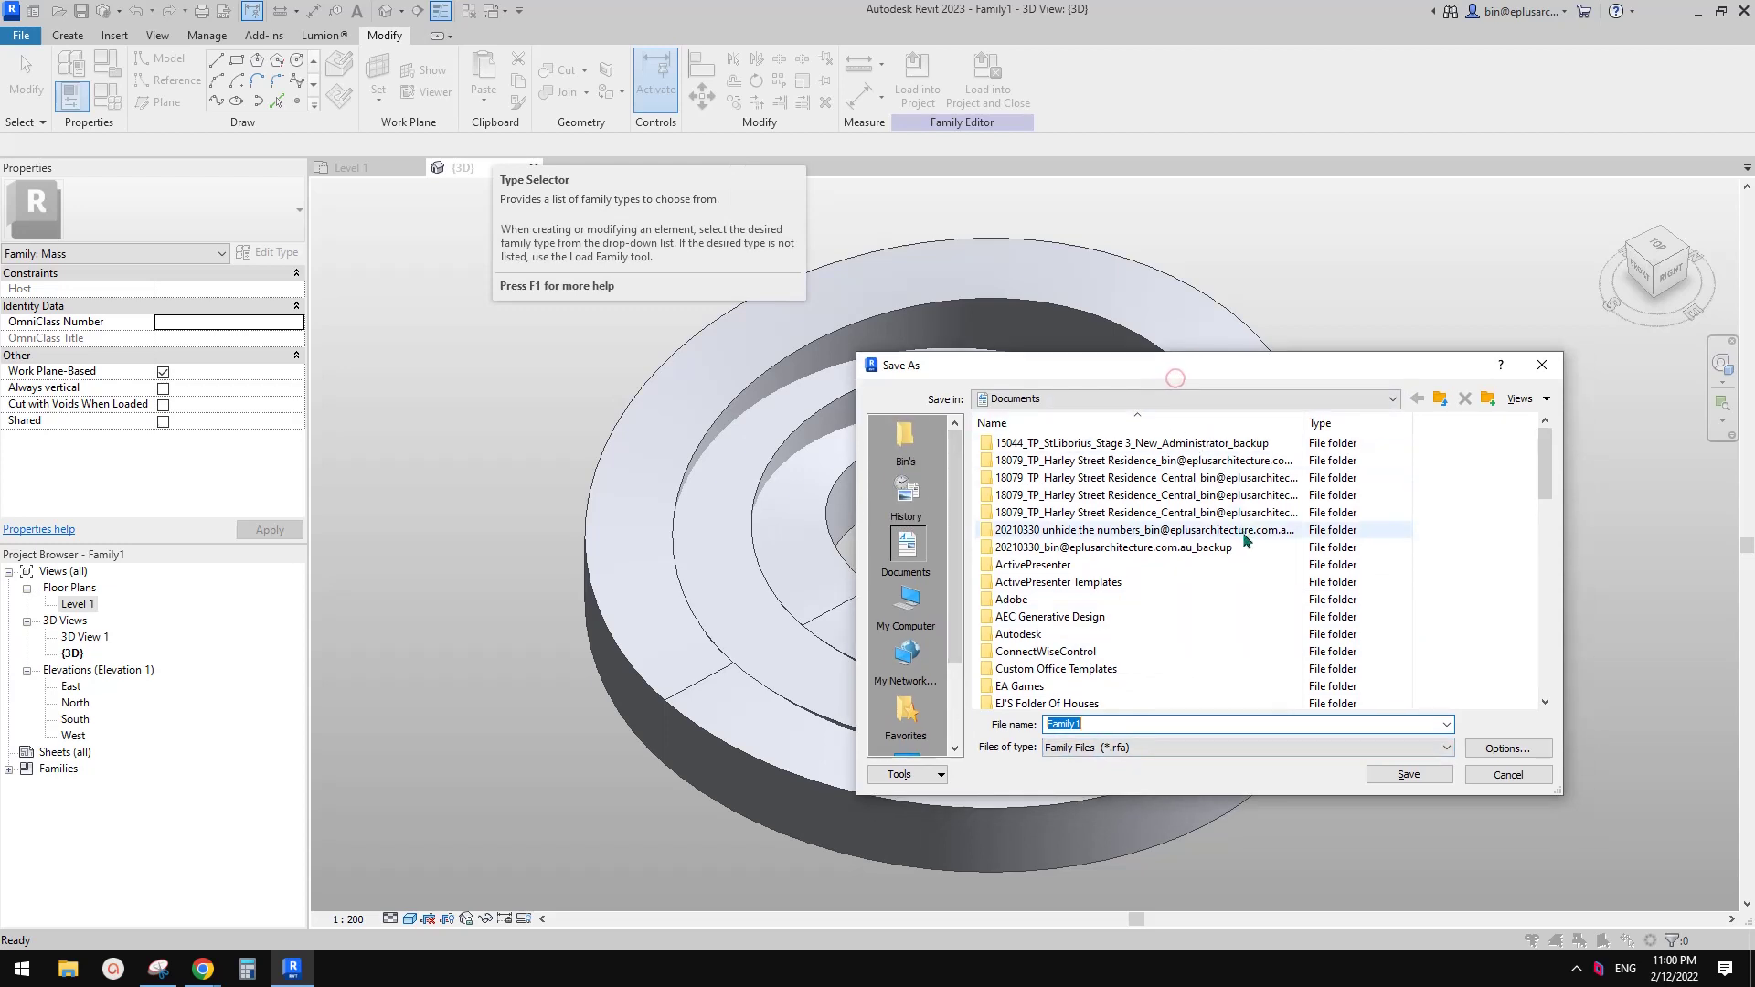
text(20221202)
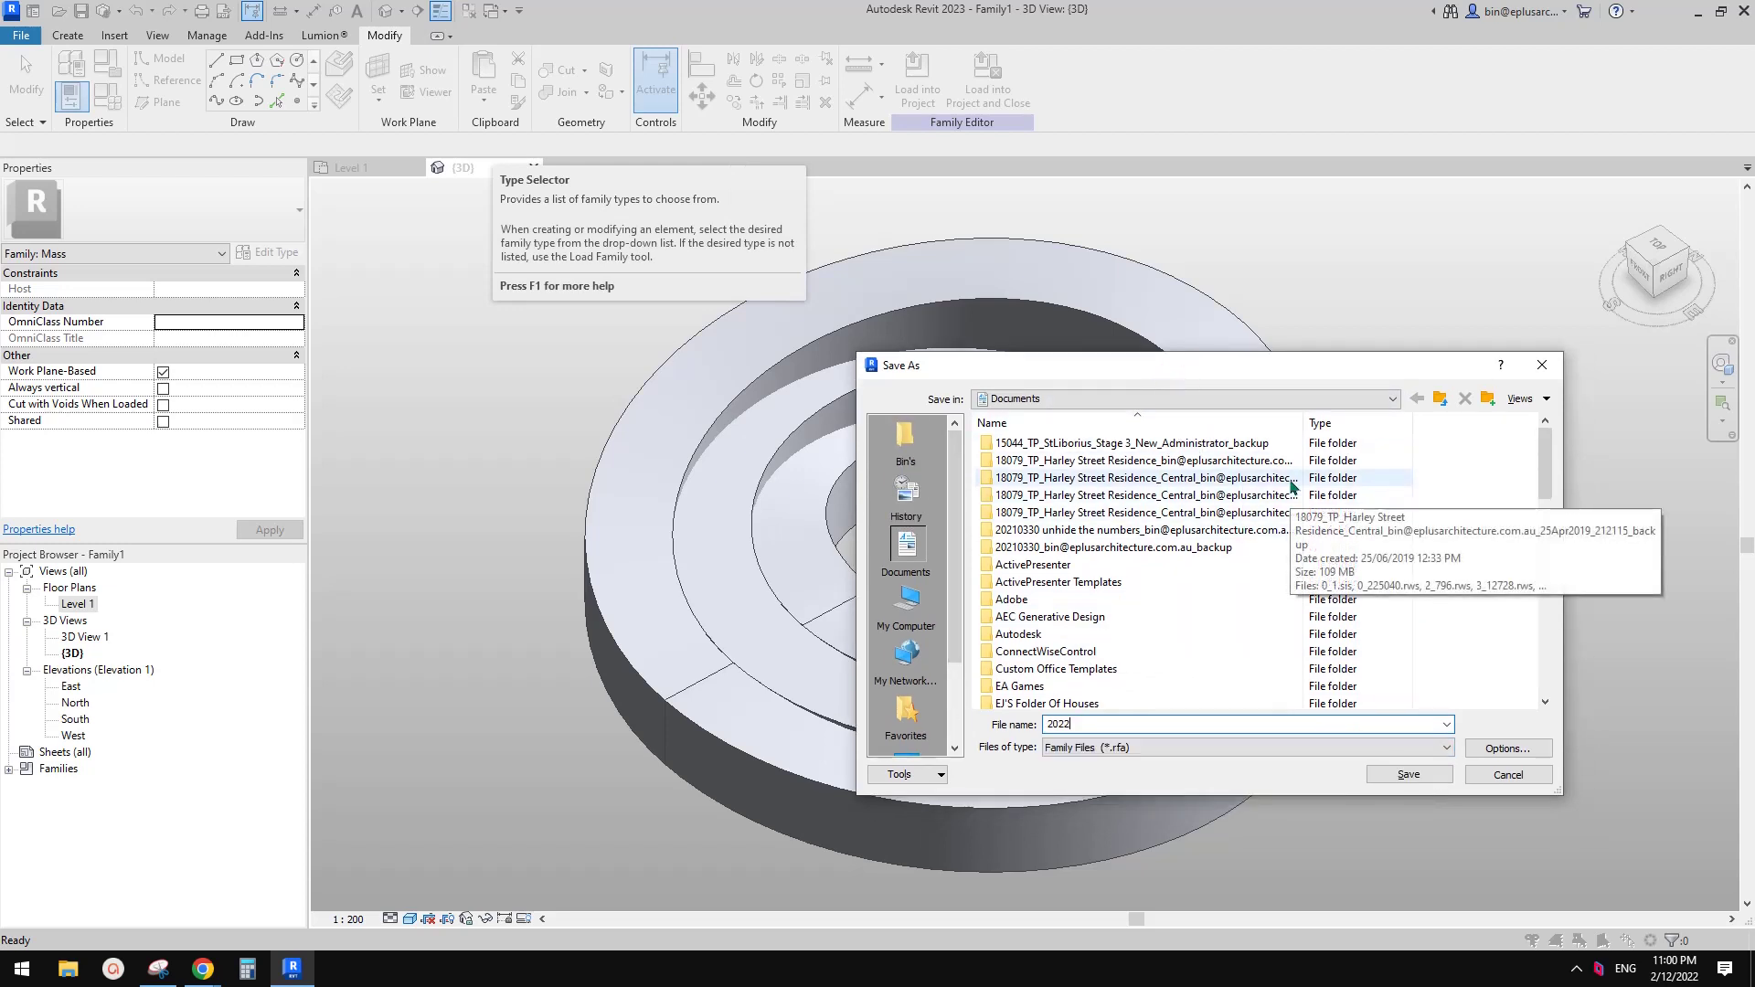
click(1403, 777)
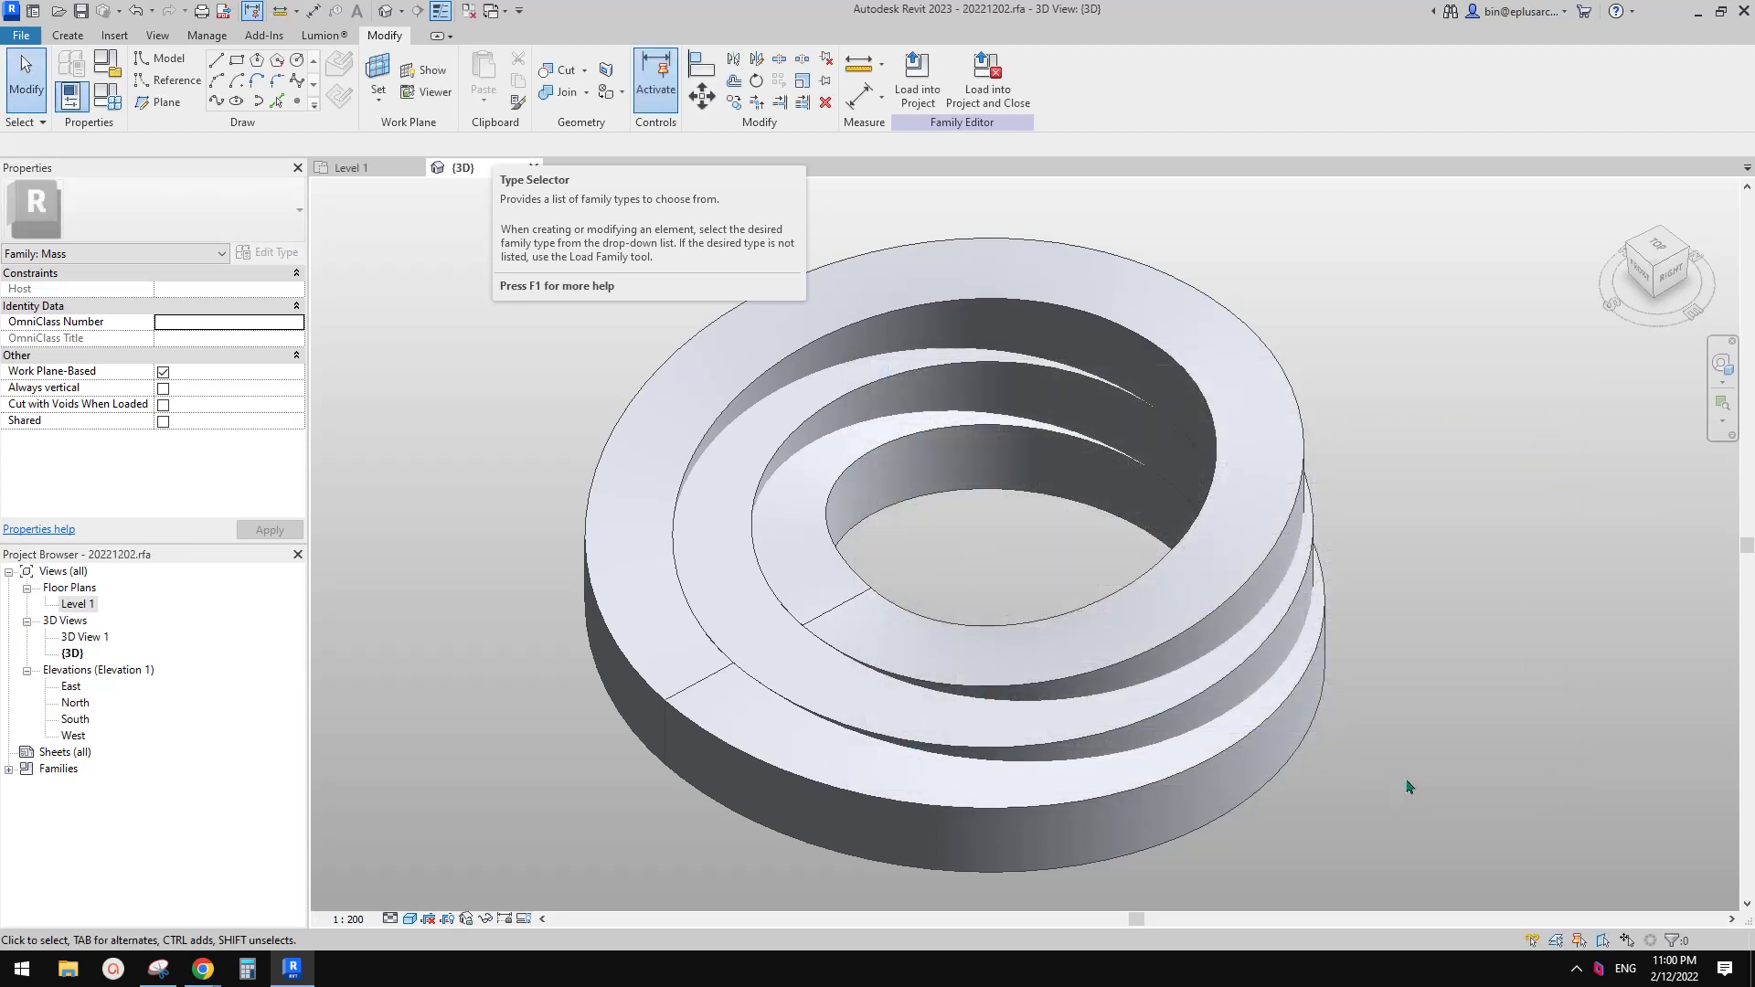
middle_drag(1379, 788, 1390, 790)
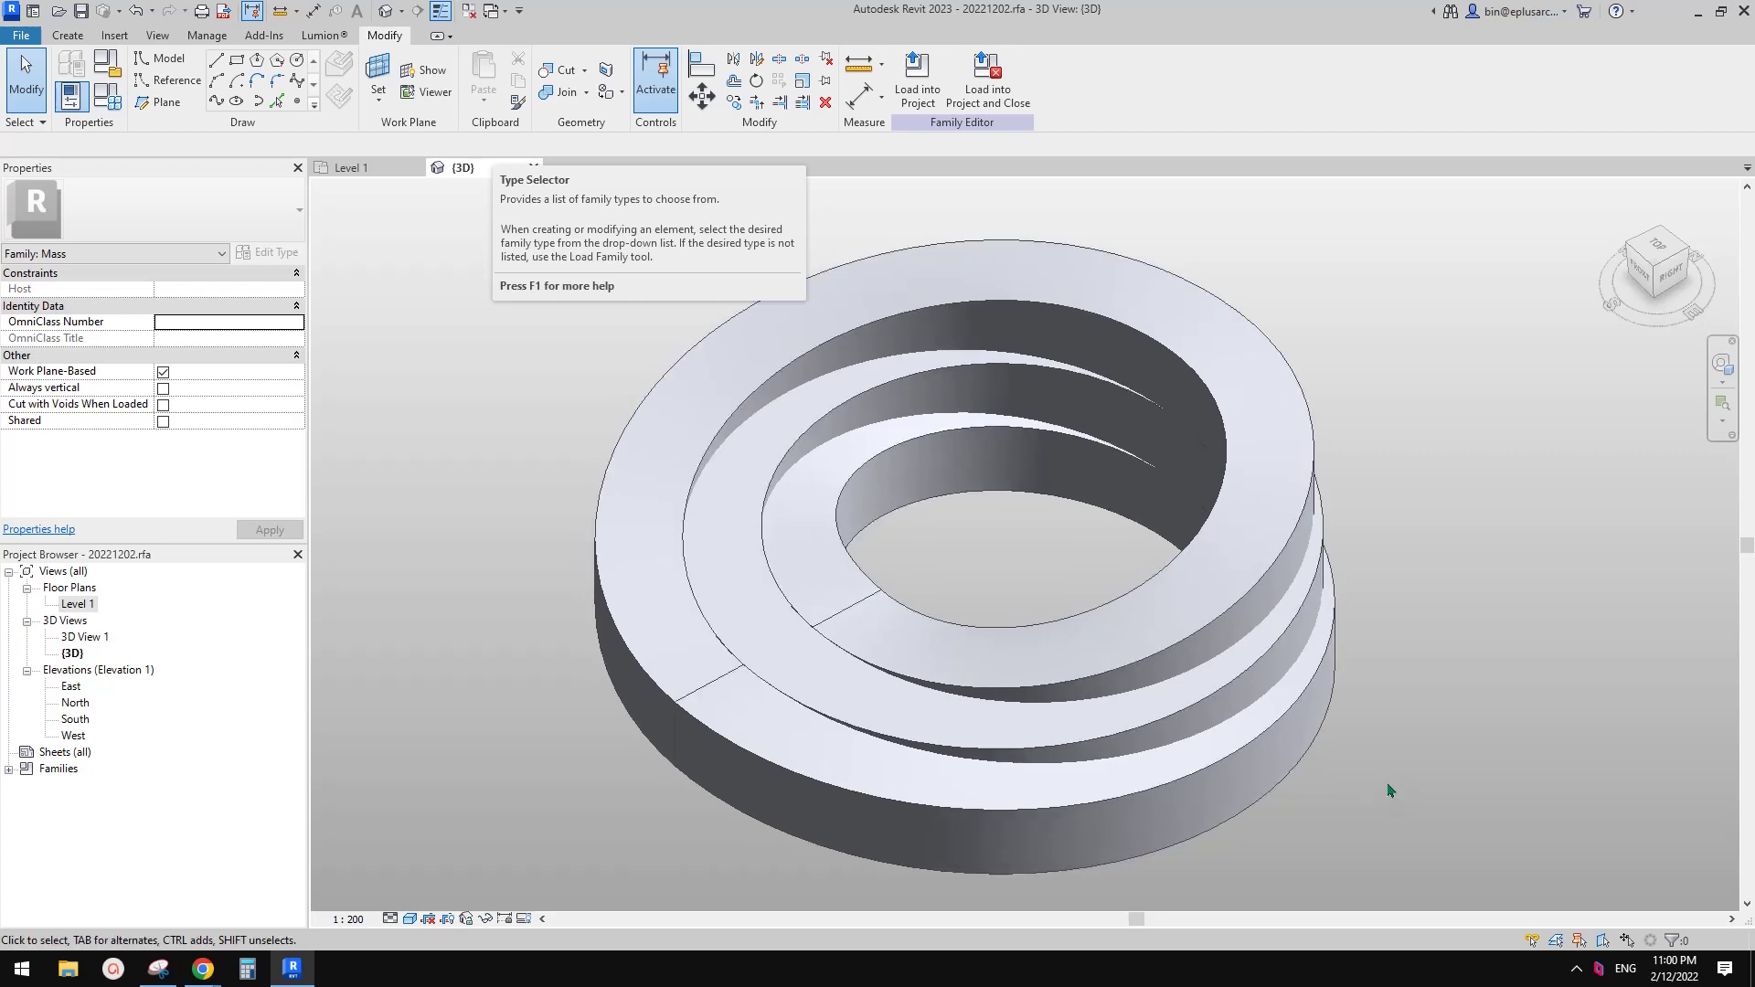